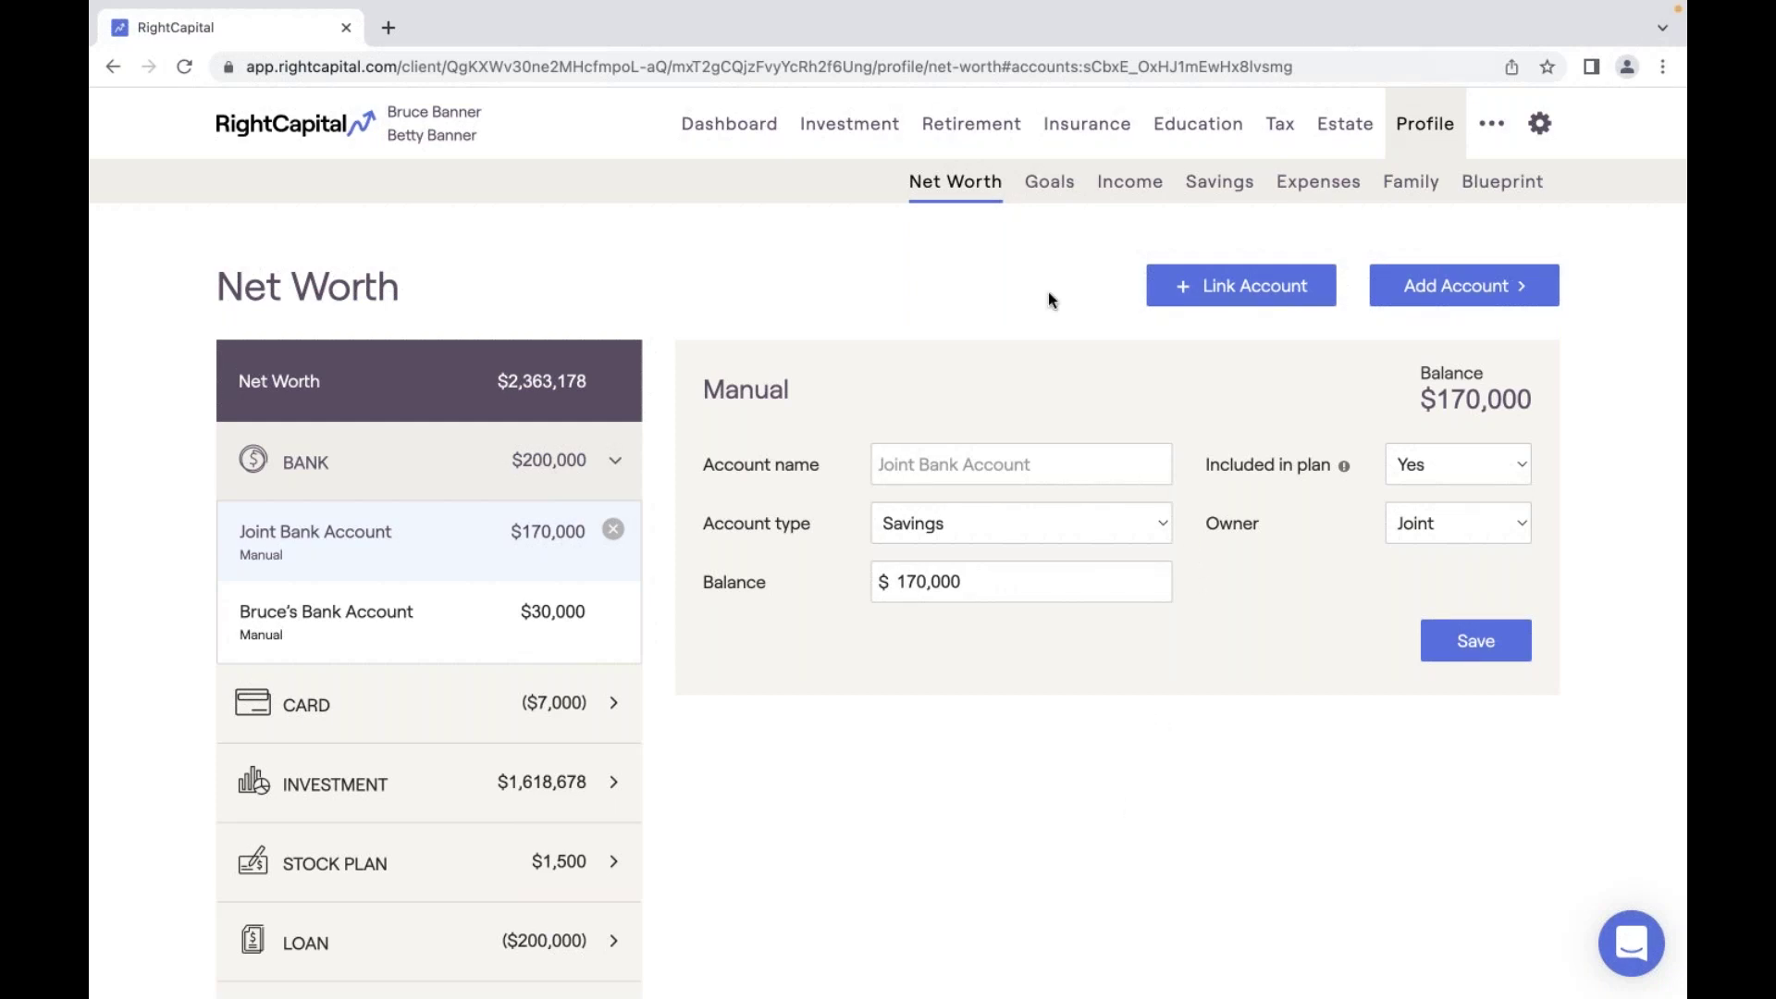
Review the client profile's family, income, savings, net worth, expenses and goals entries.
click(1407, 184)
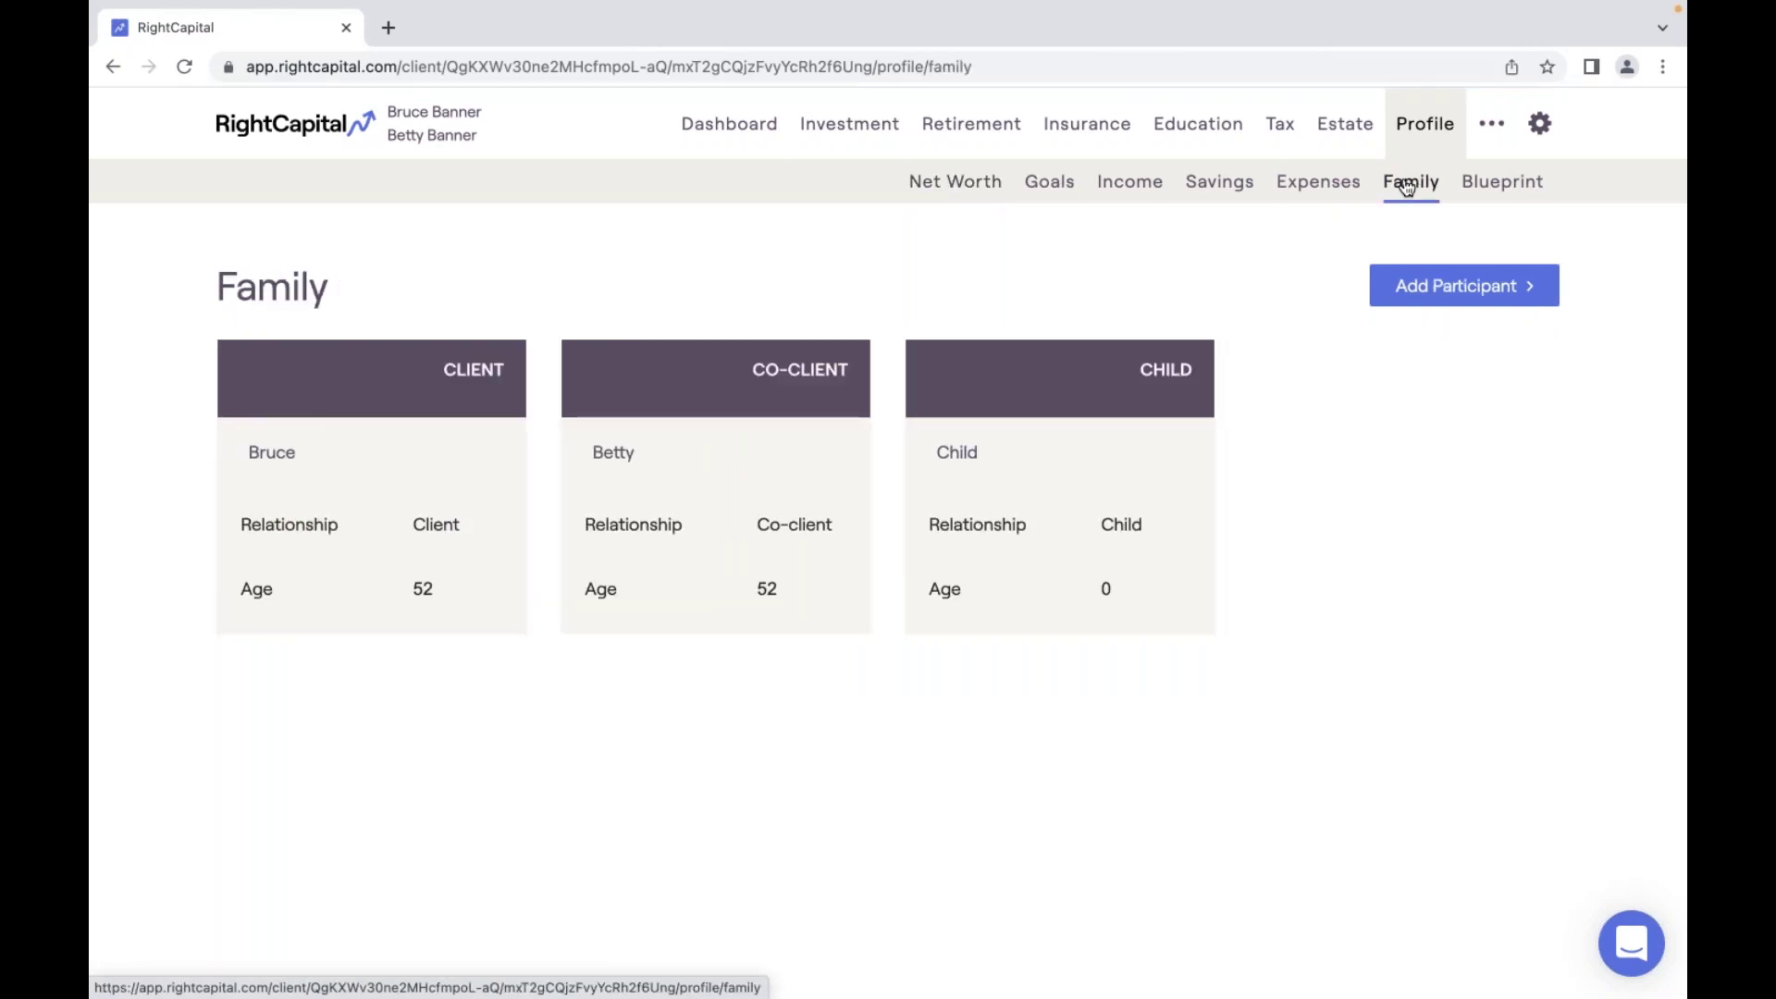
click(1147, 184)
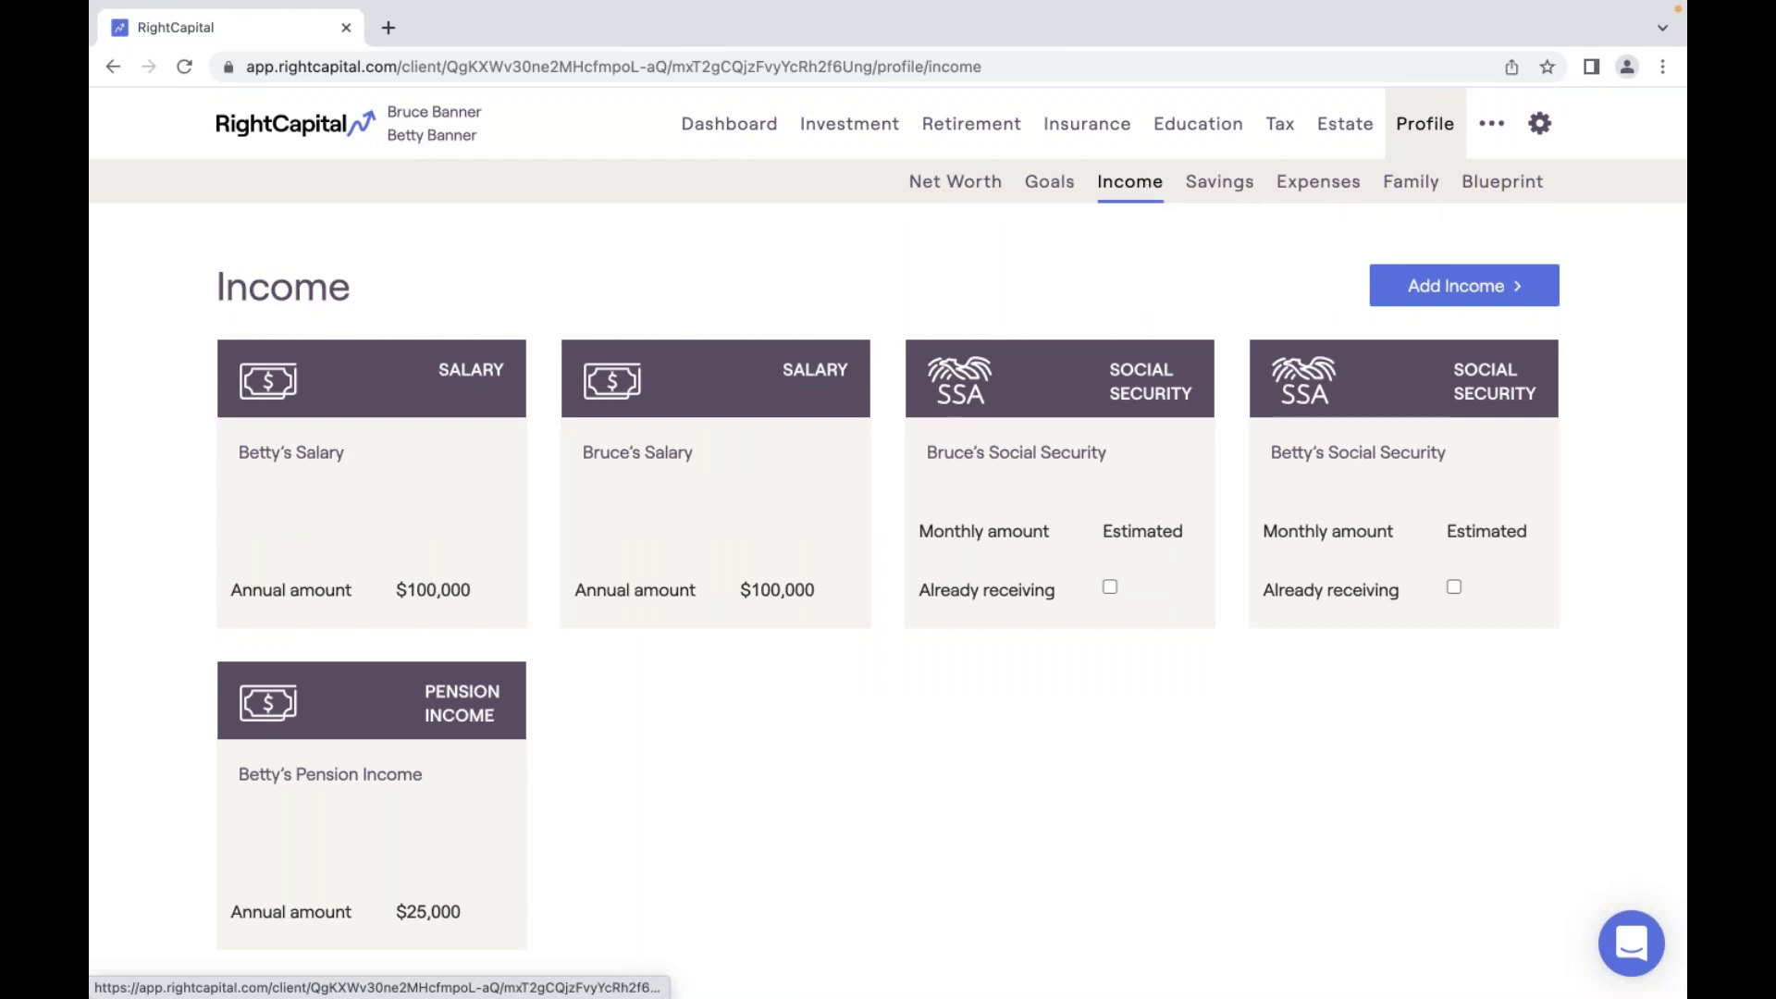
click(1241, 188)
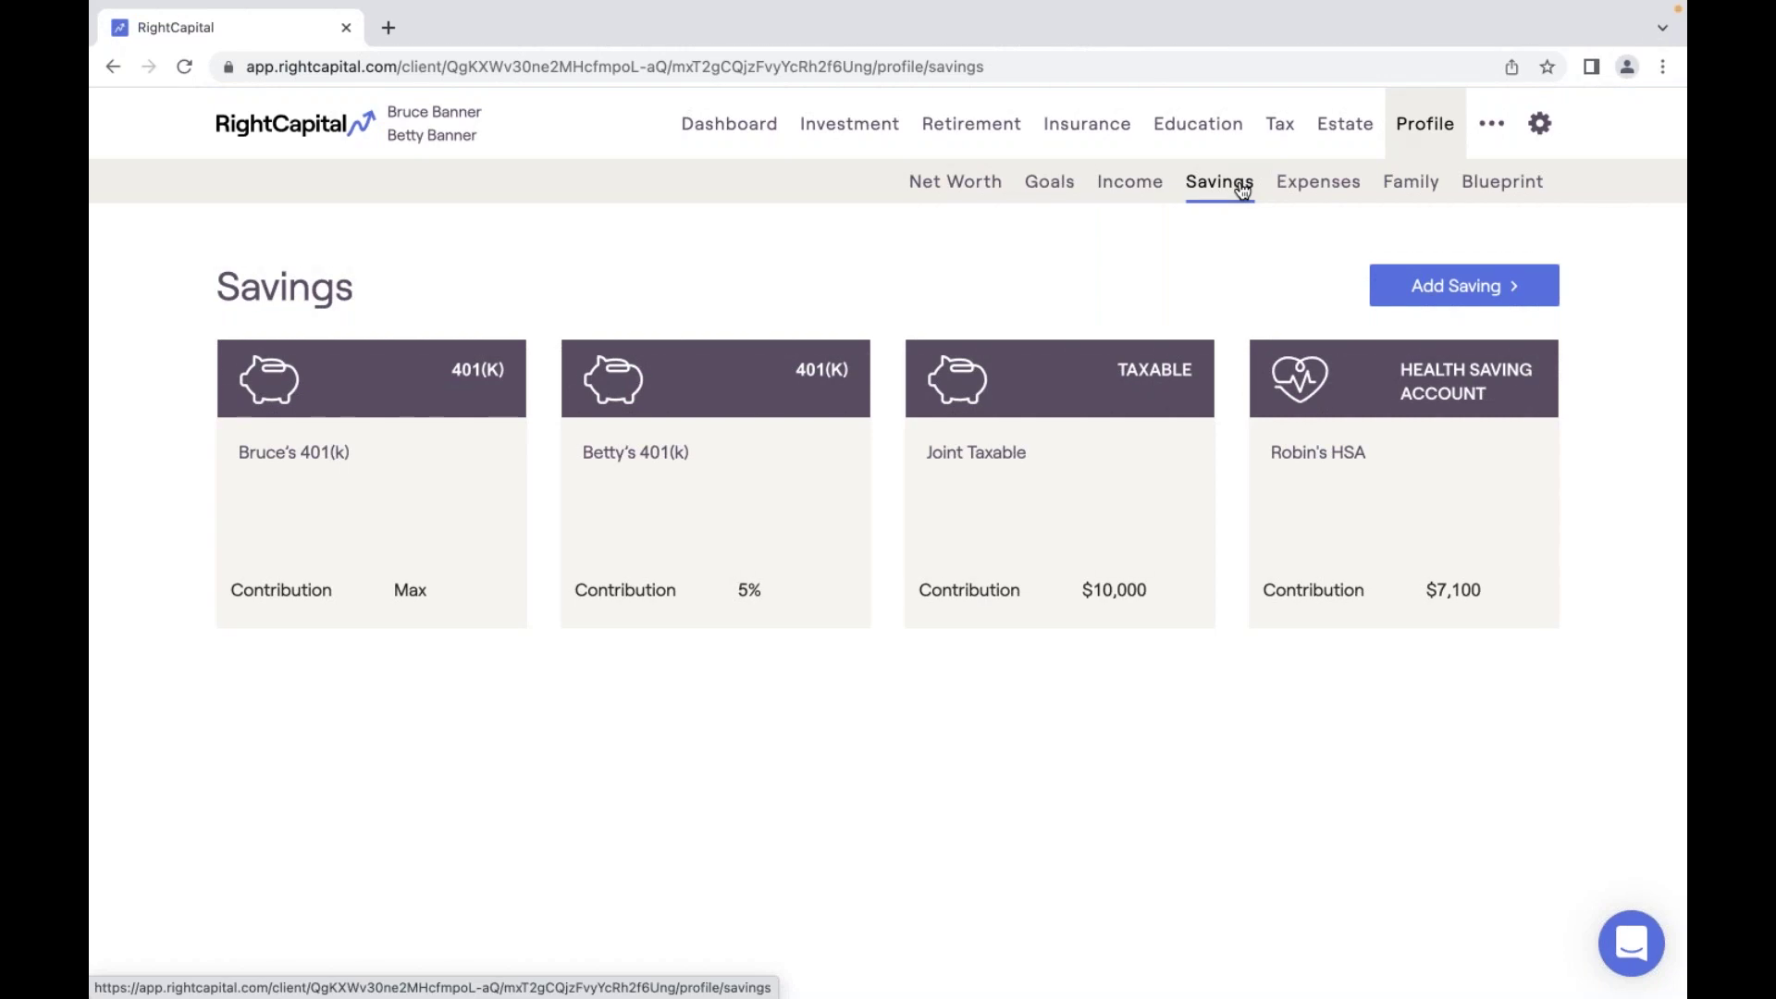
click(976, 197)
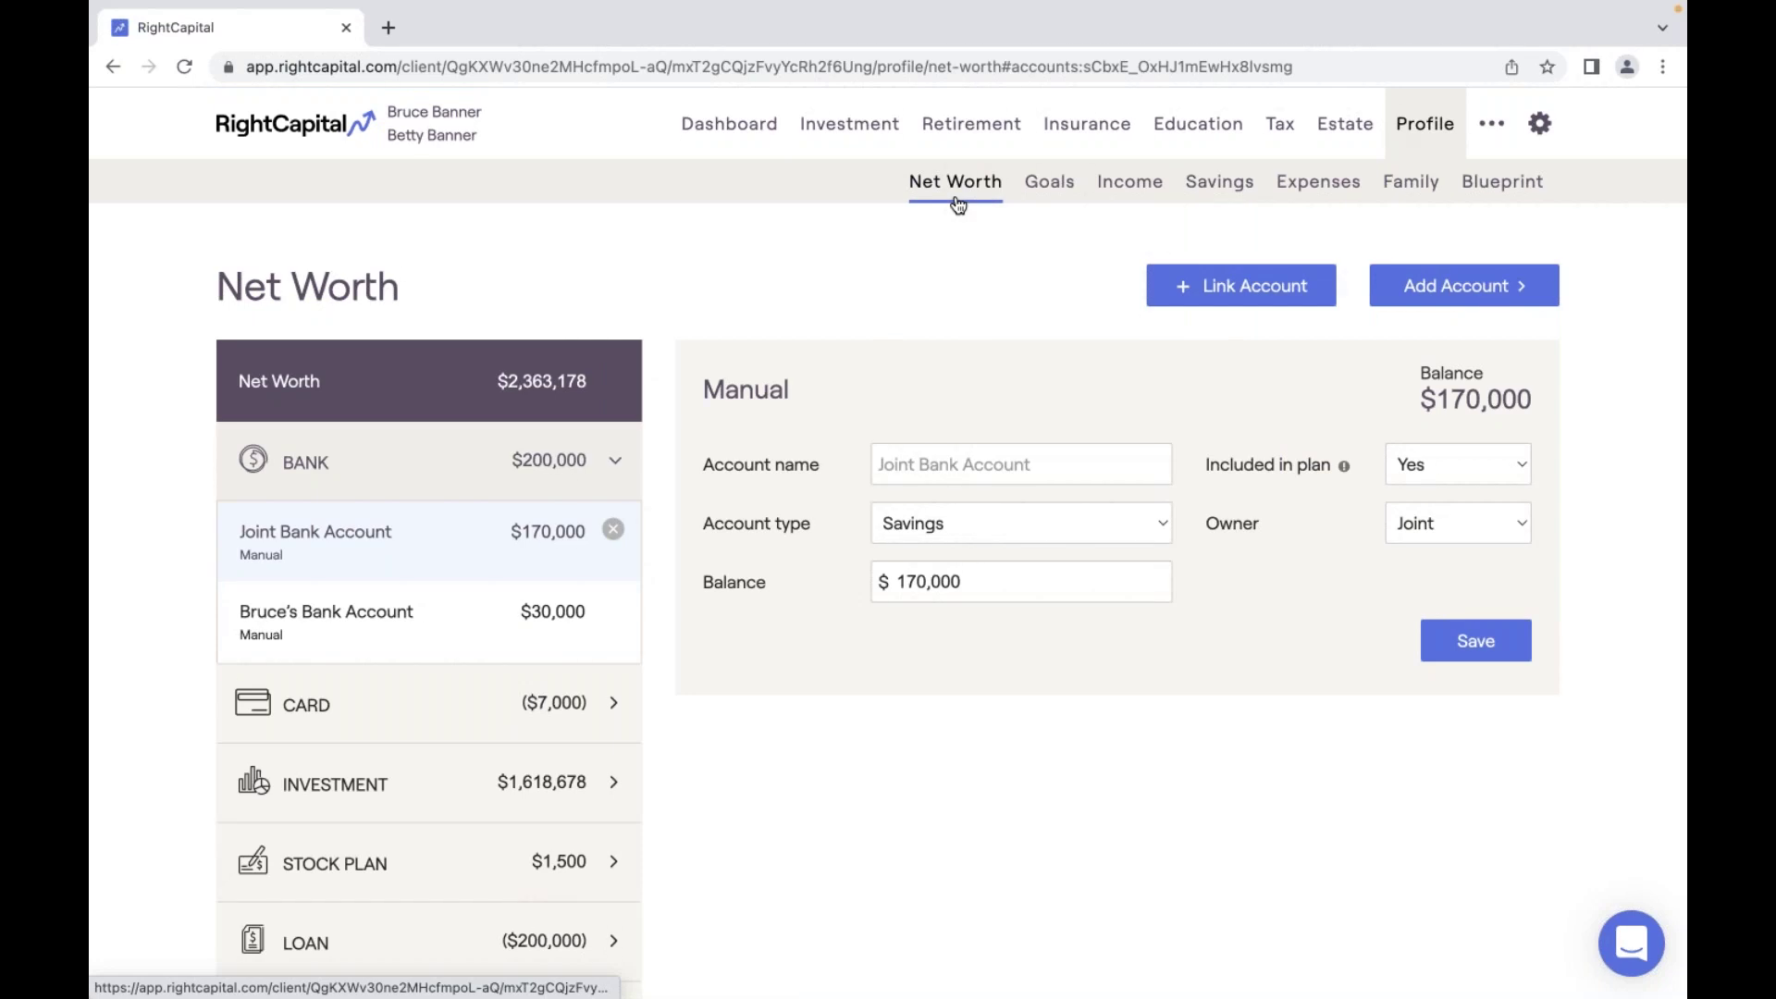
click(1305, 201)
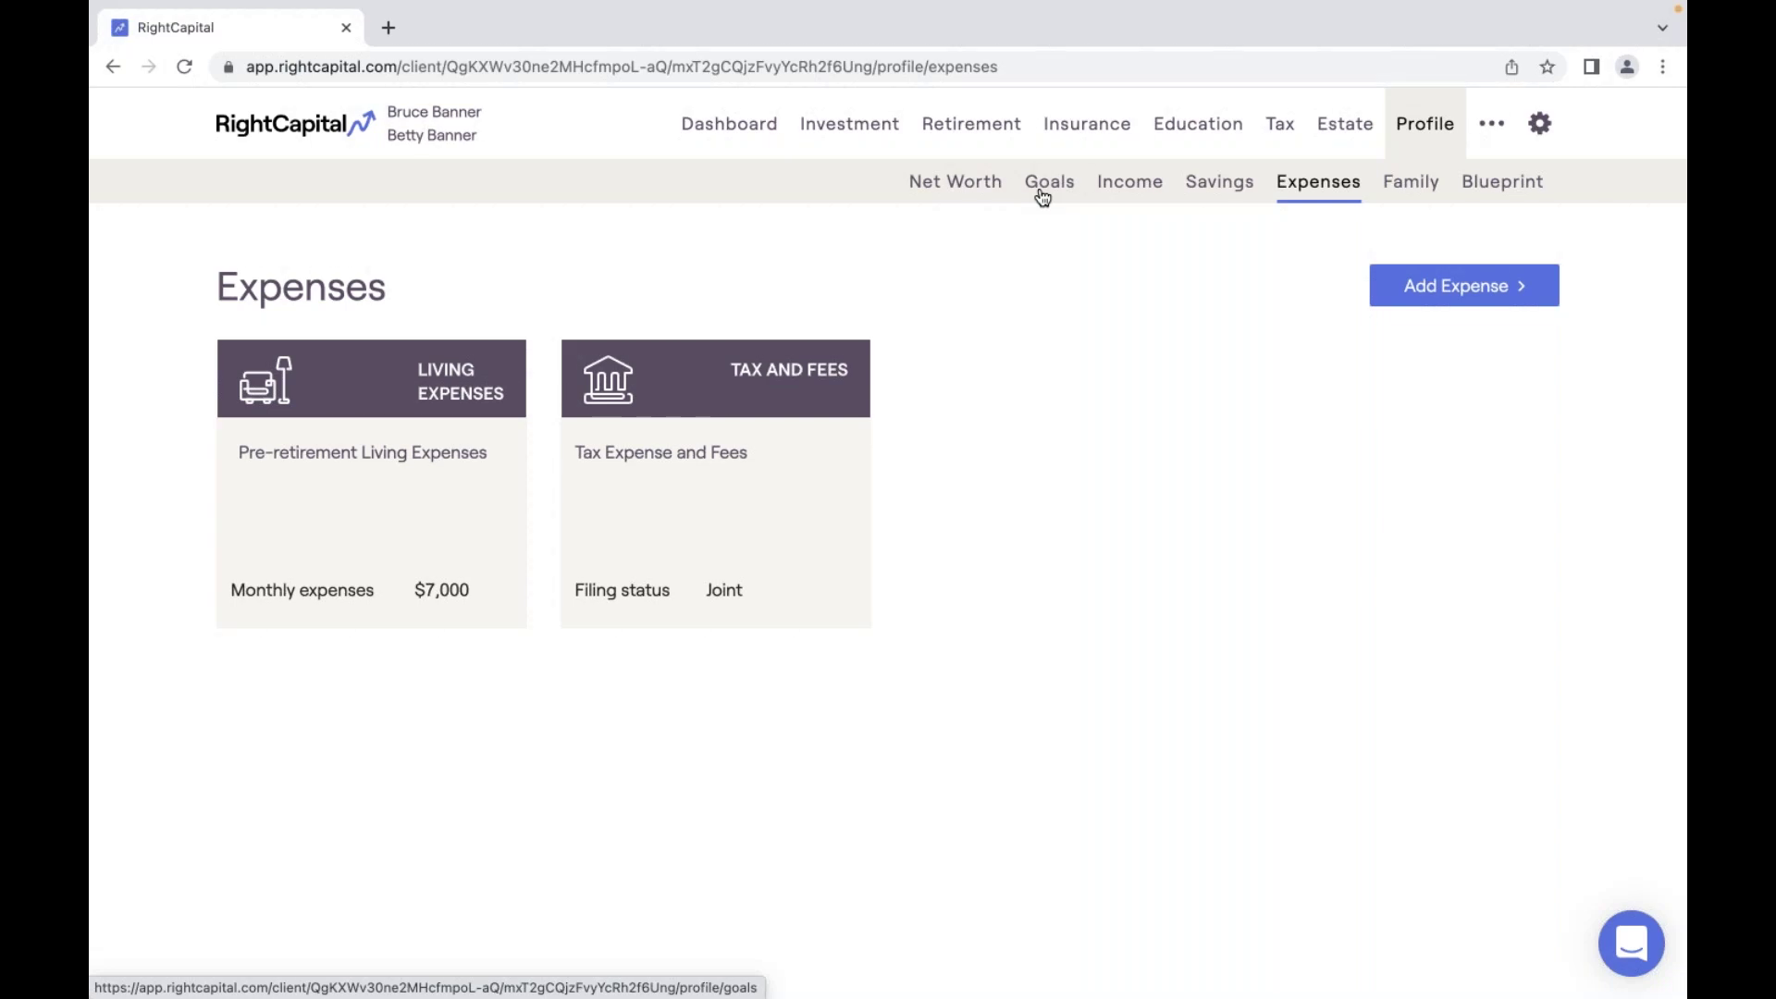
click(1043, 198)
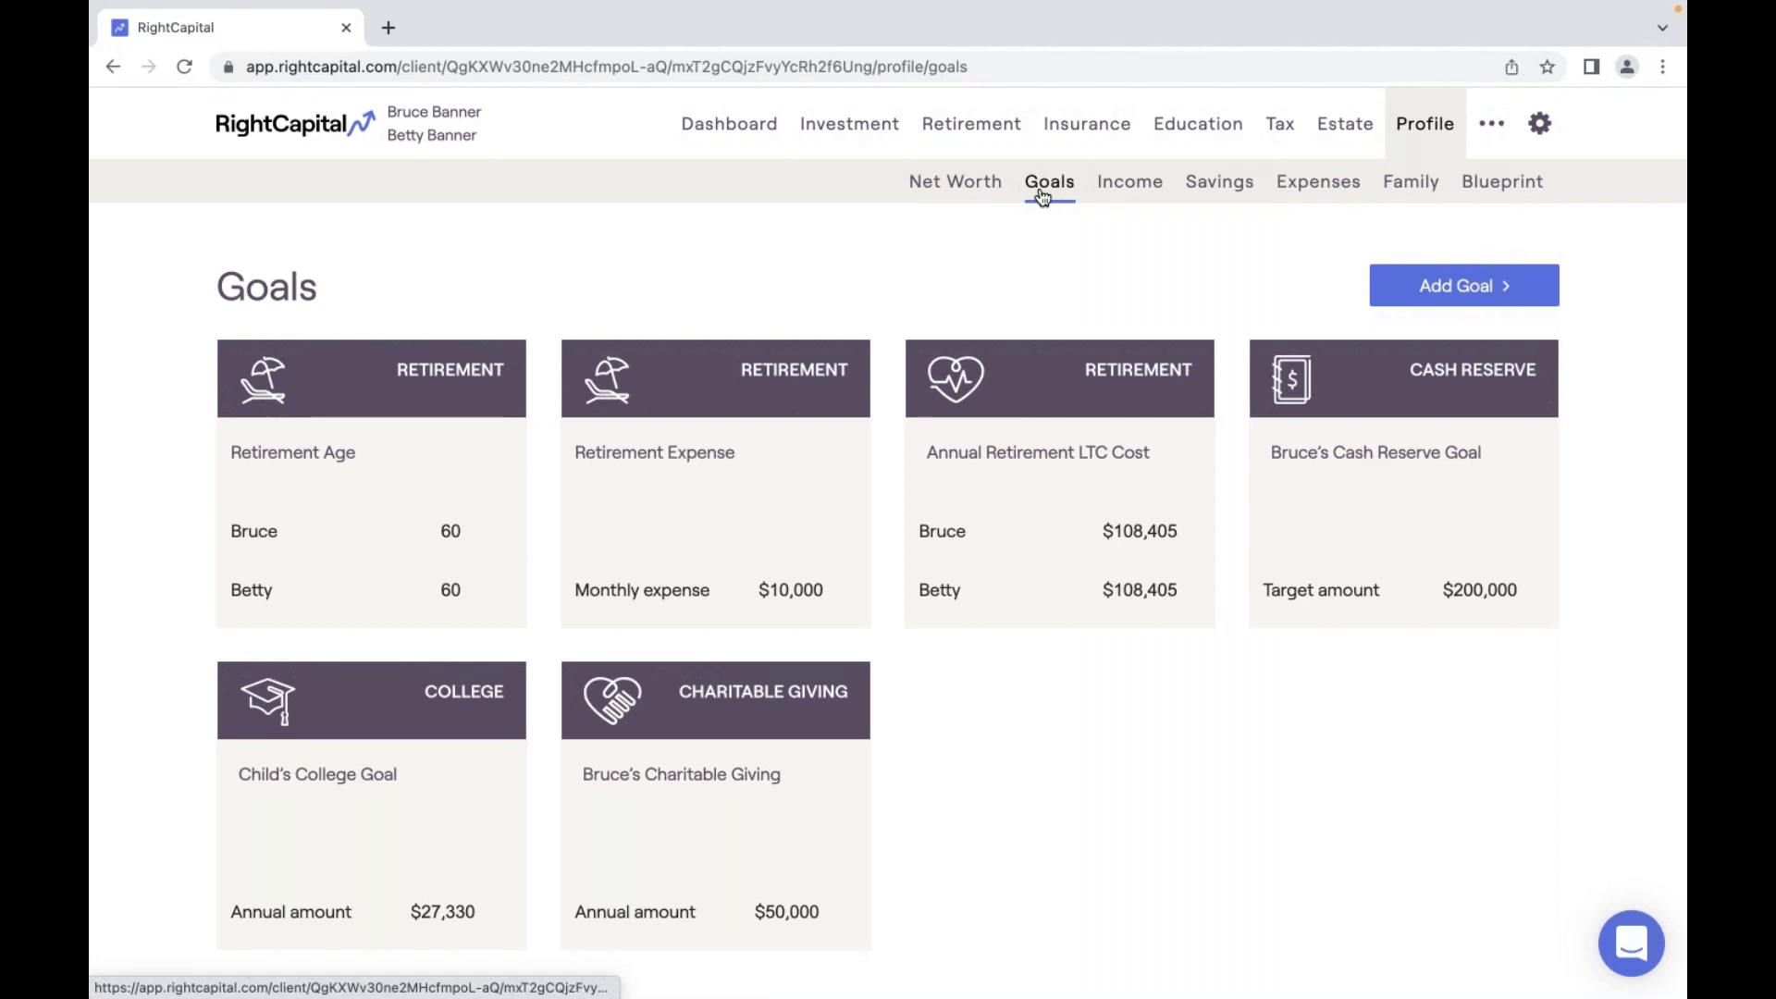
Examine the net worth categories, including the investment accounts, and revisit the income and goals entries.
click(974, 198)
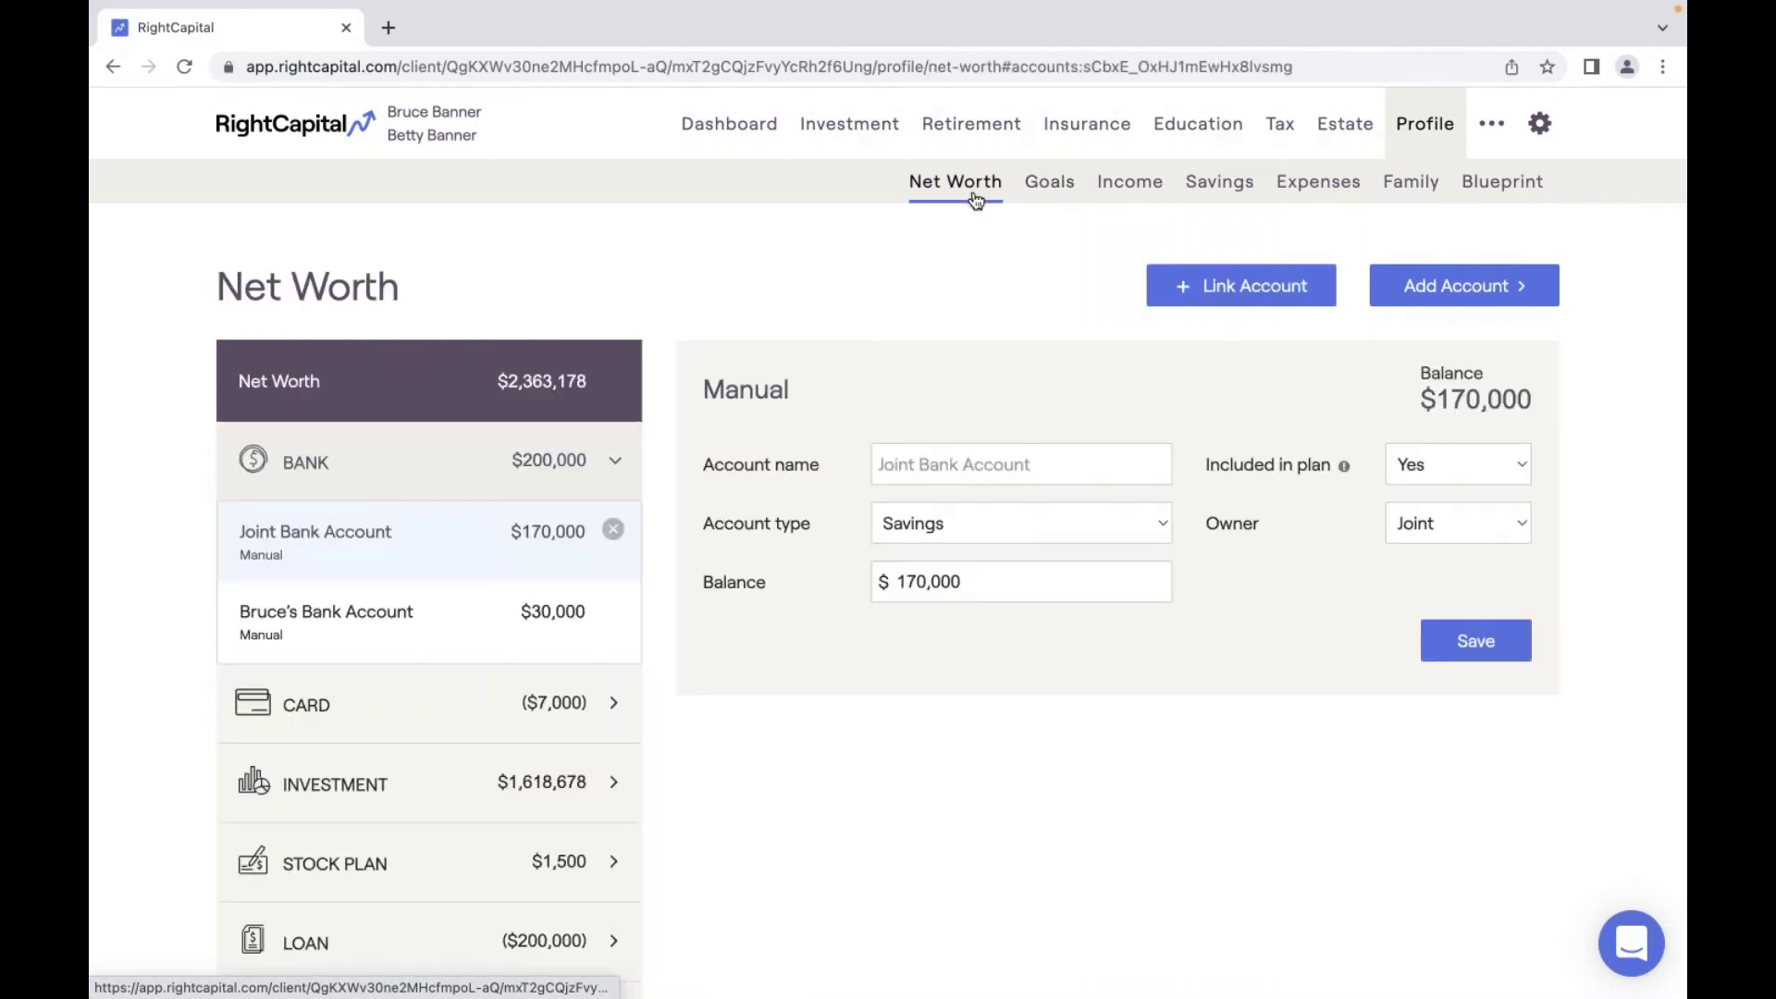
click(577, 481)
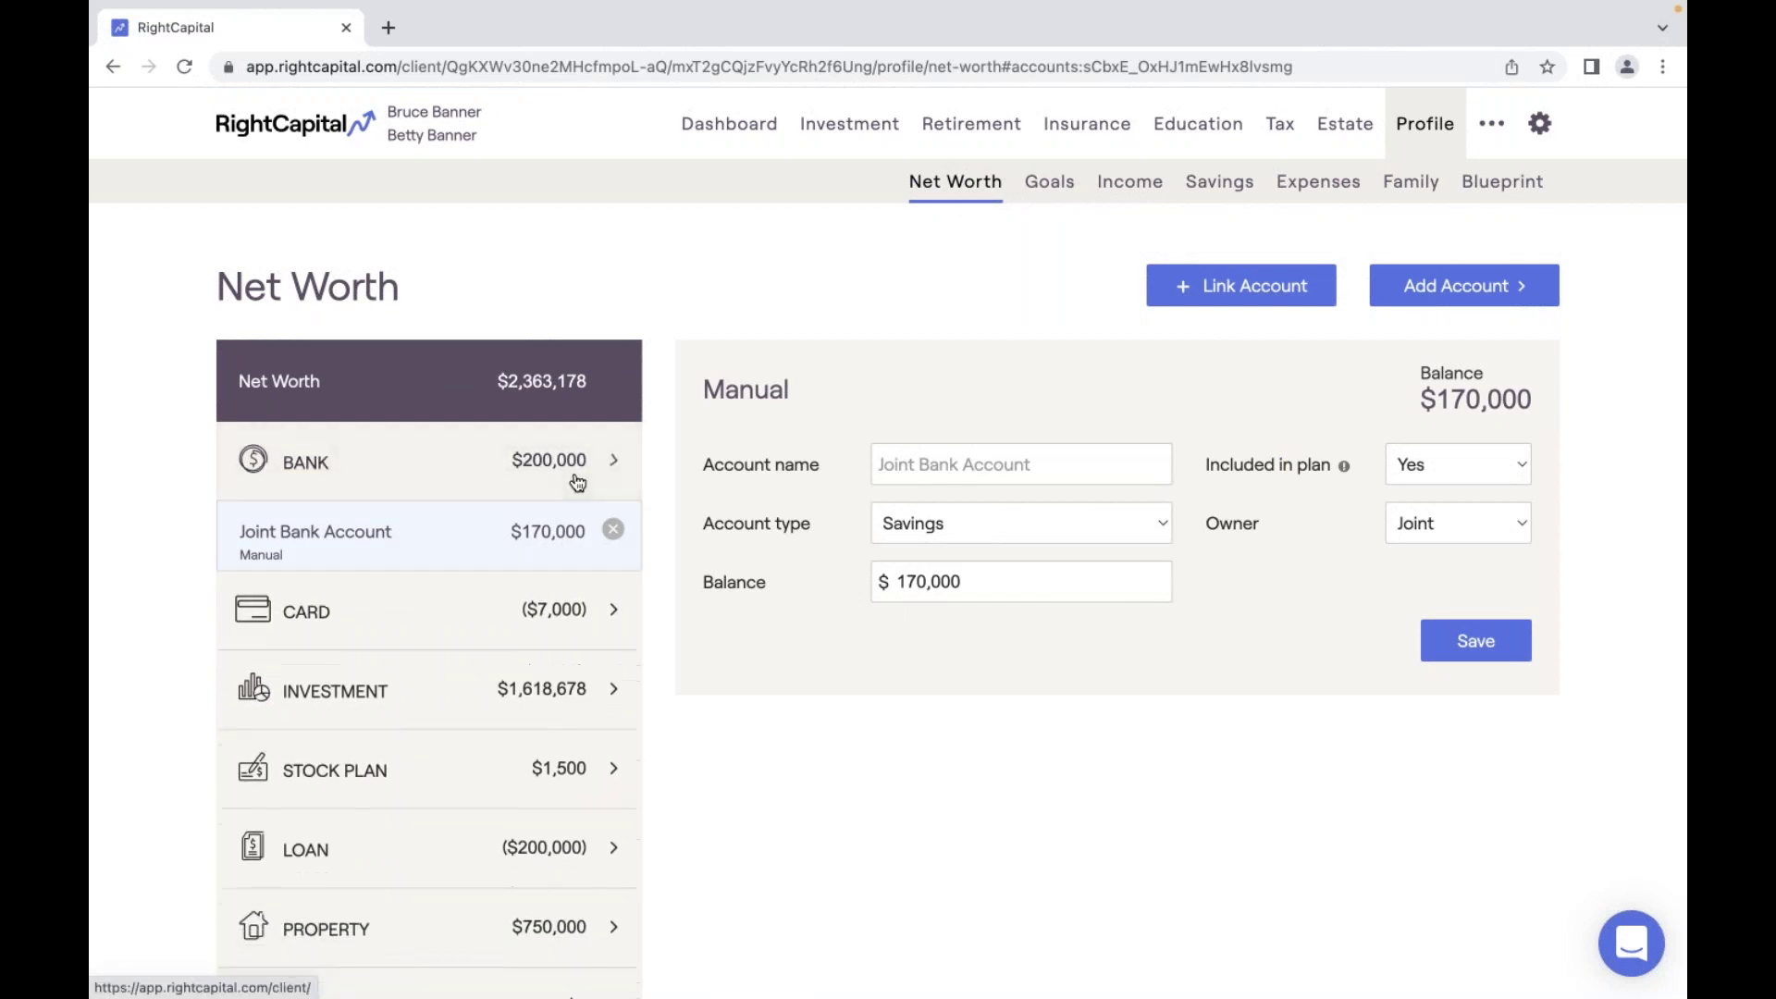
click(538, 647)
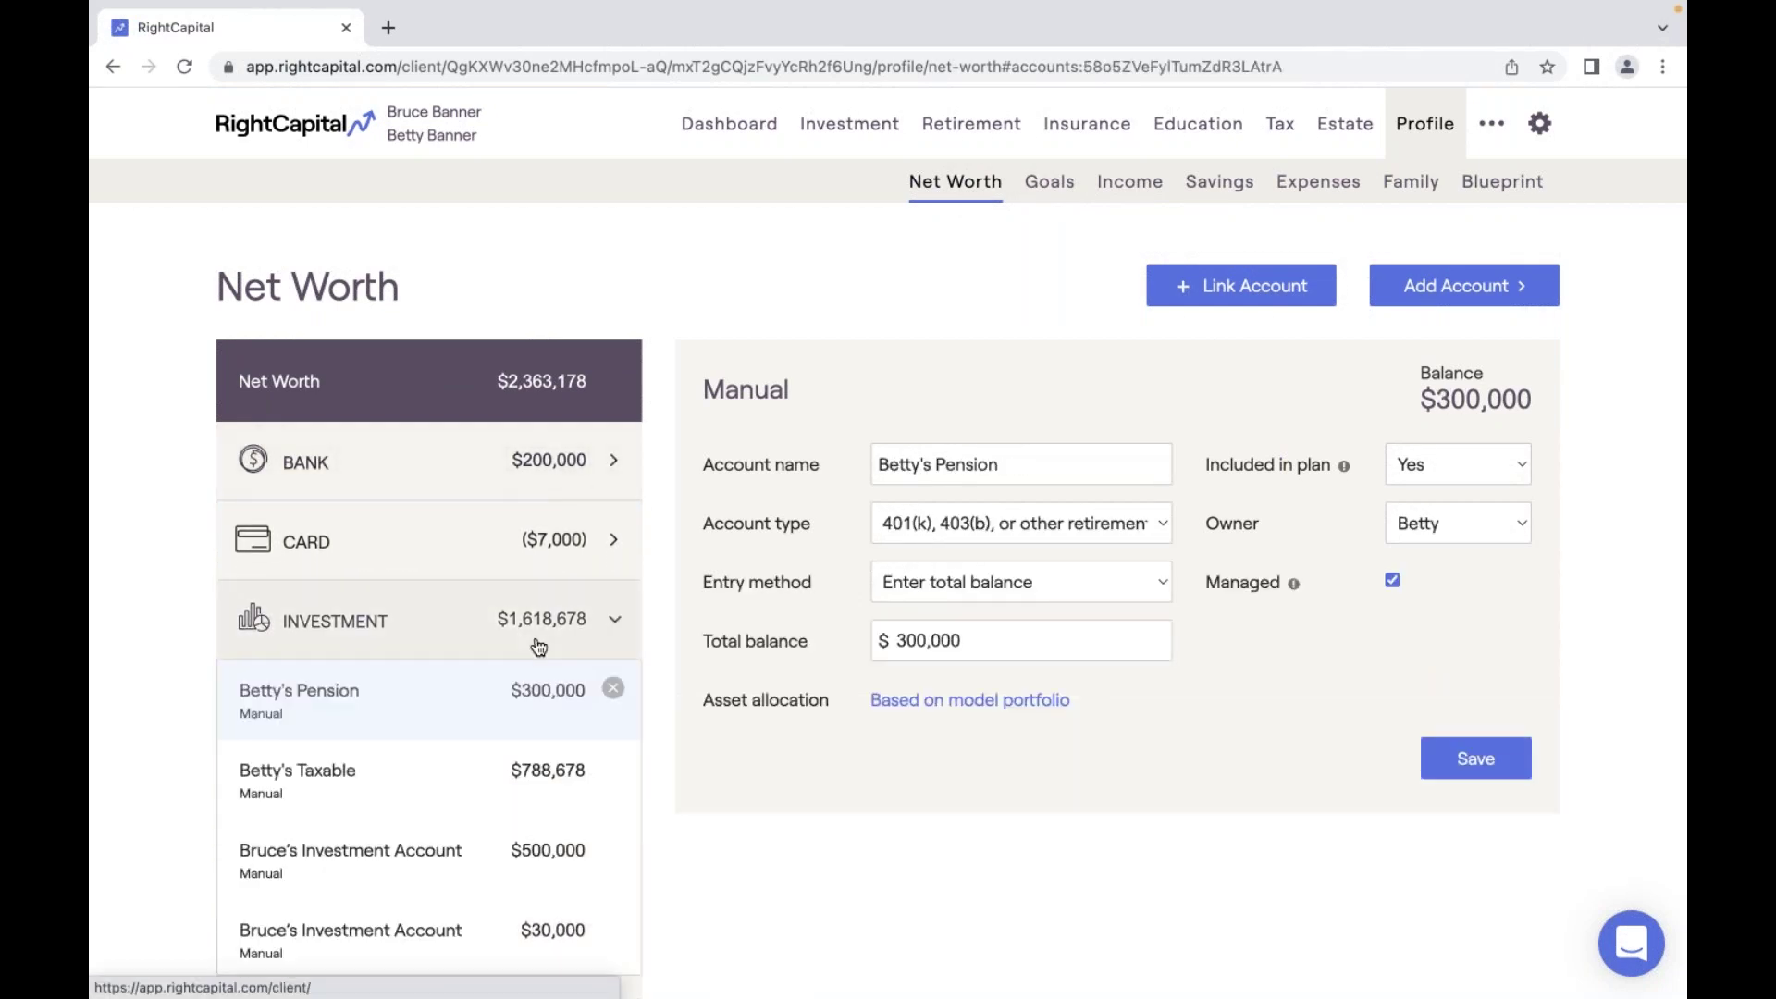
scroll(538, 646, down, 3)
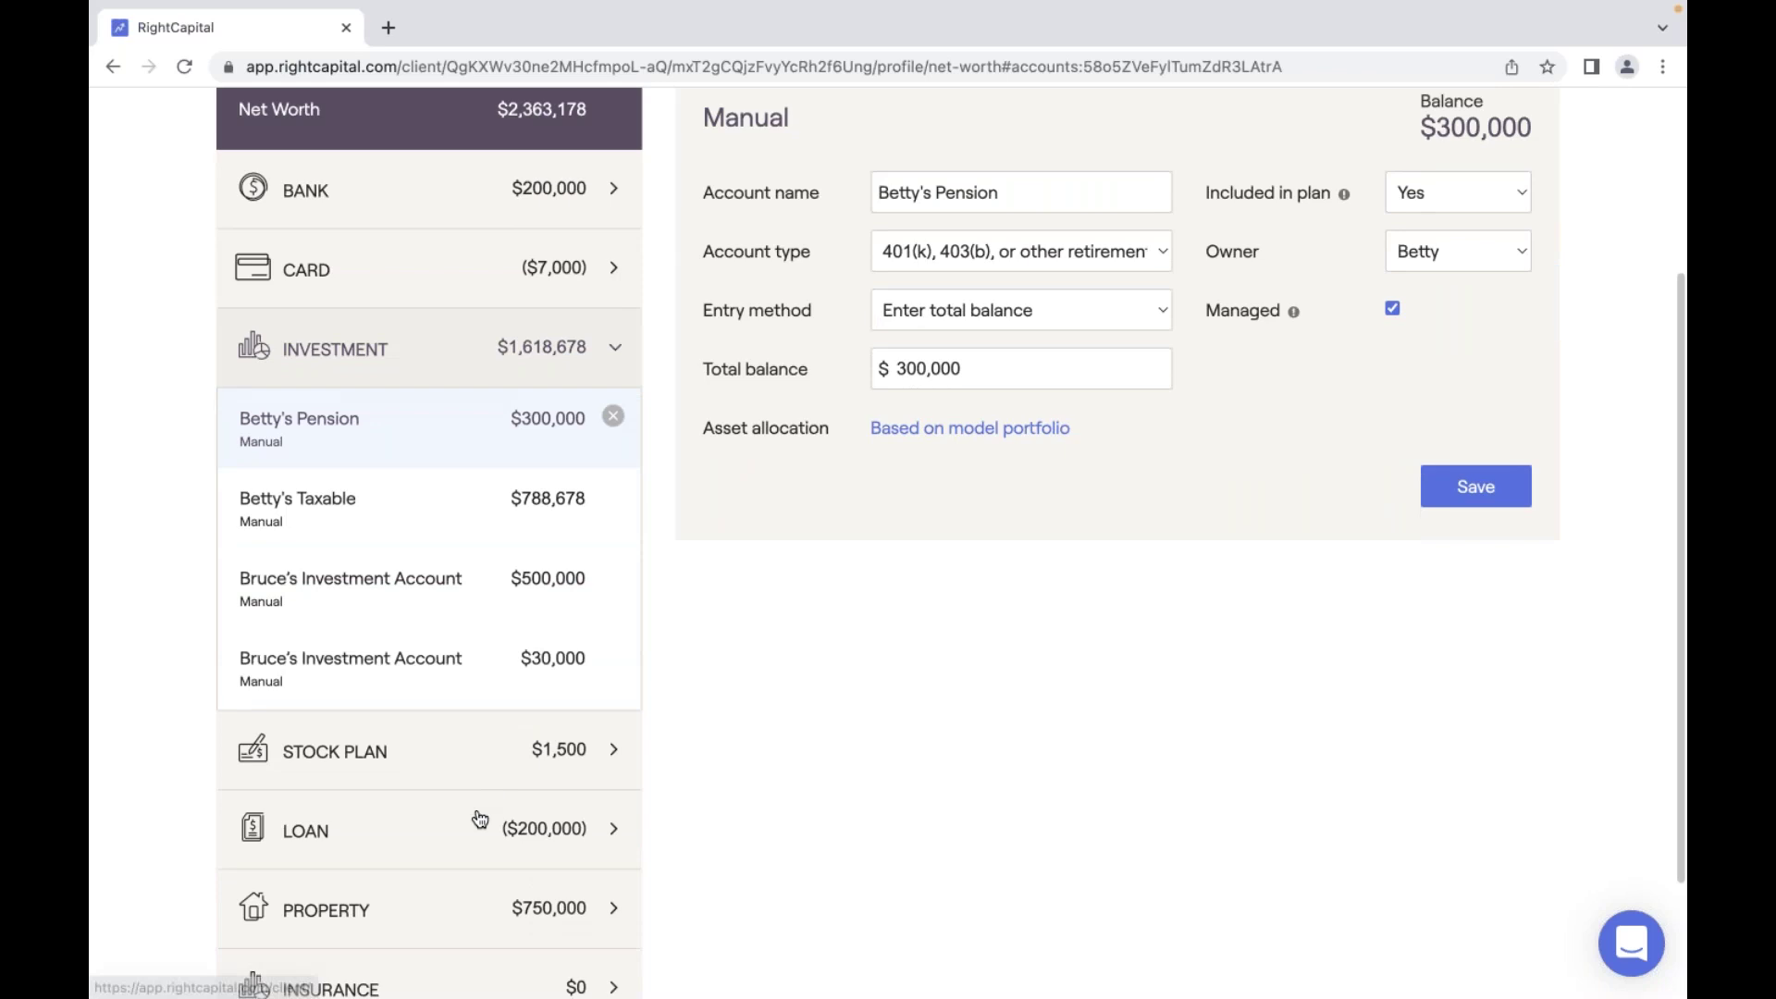
scroll(458, 845, down, 2)
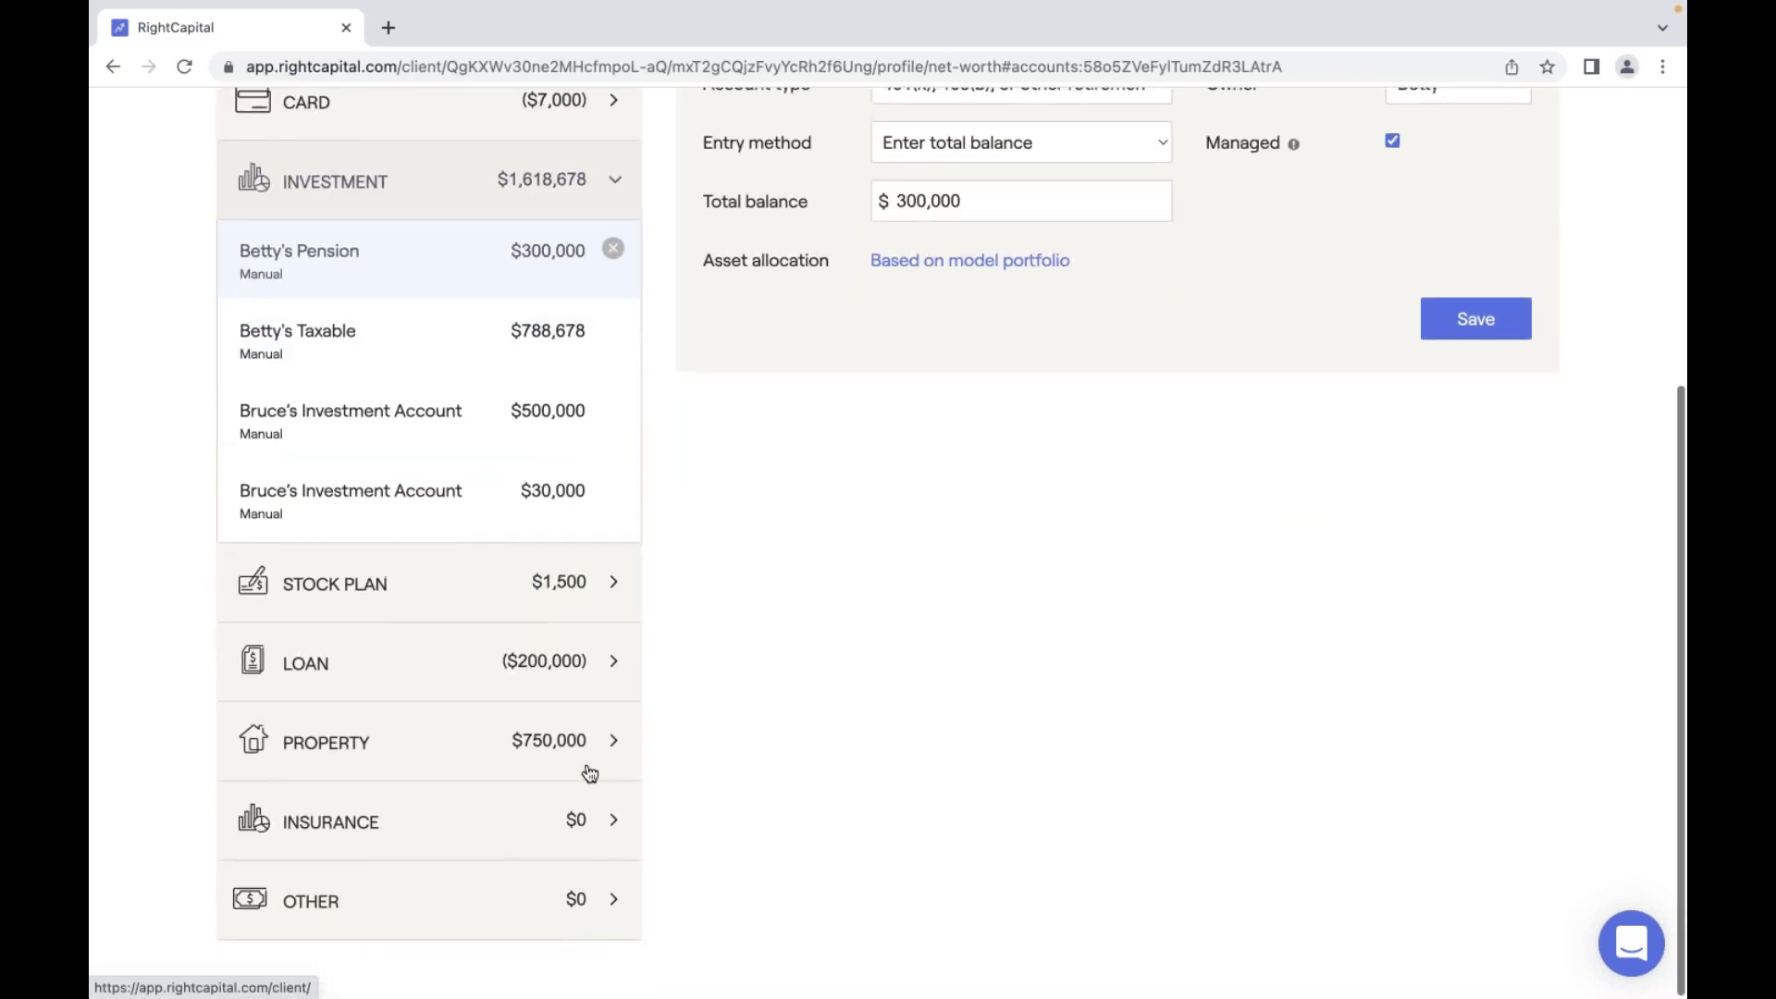
scroll(590, 772, up, 5)
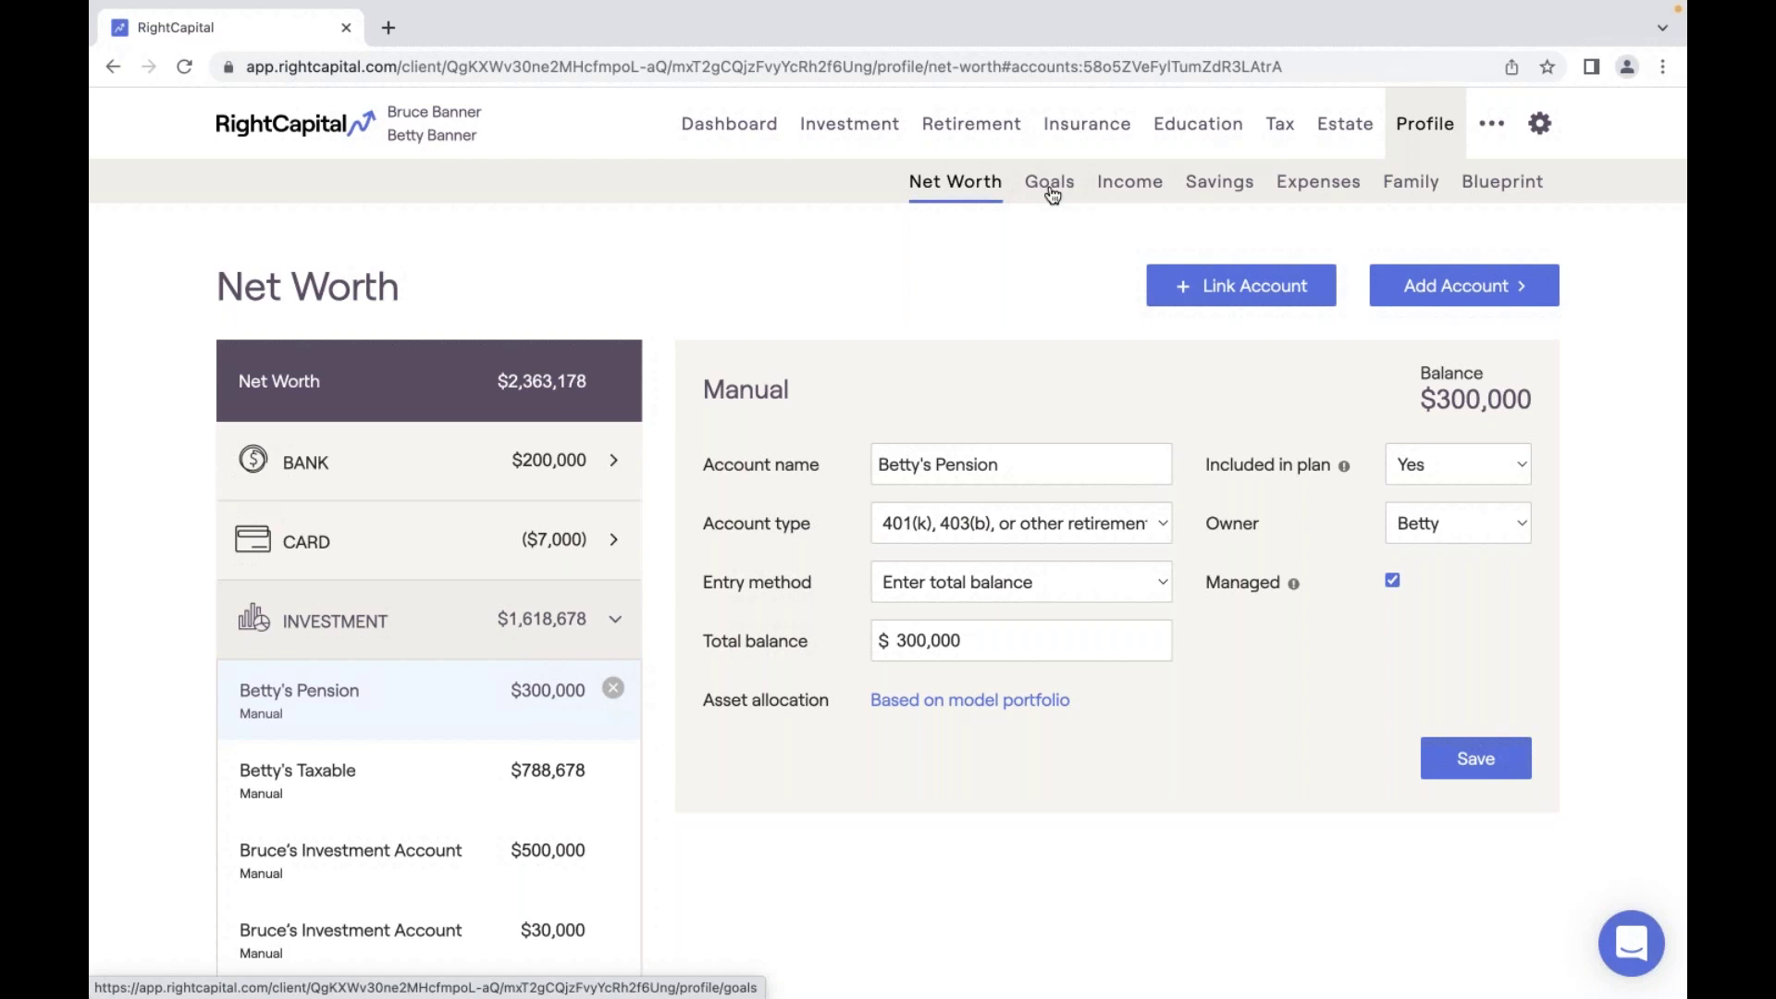
click(1152, 187)
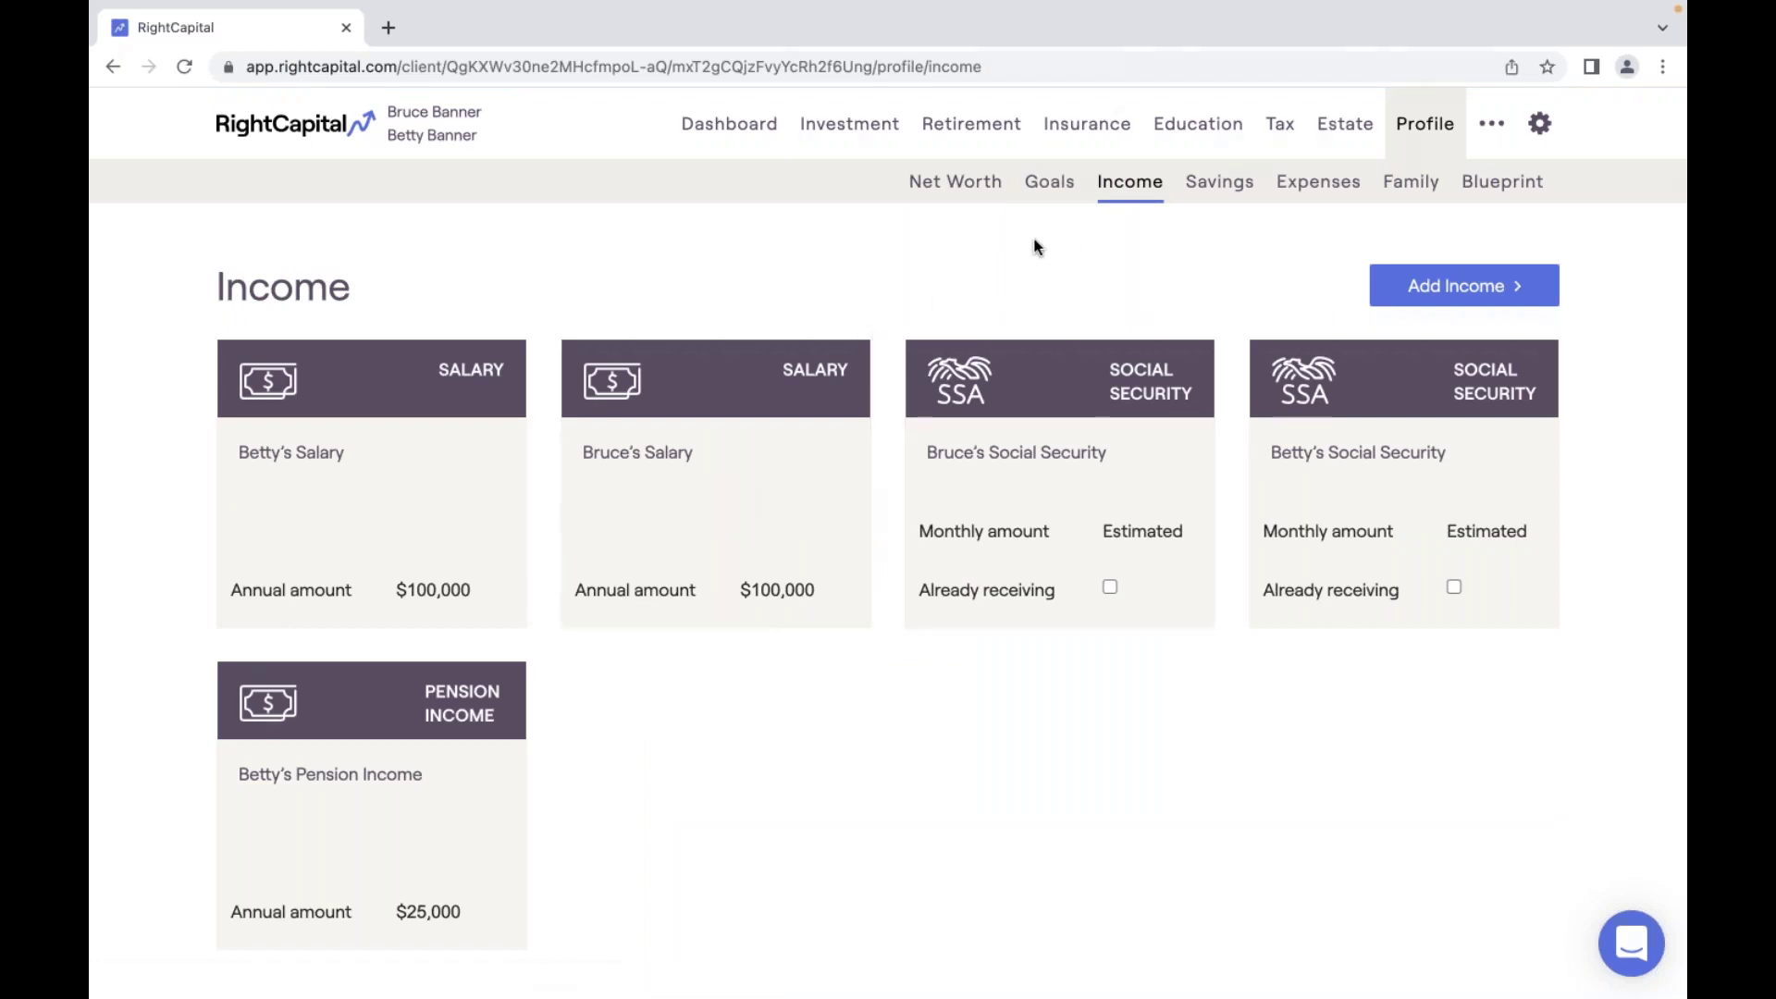
click(1070, 193)
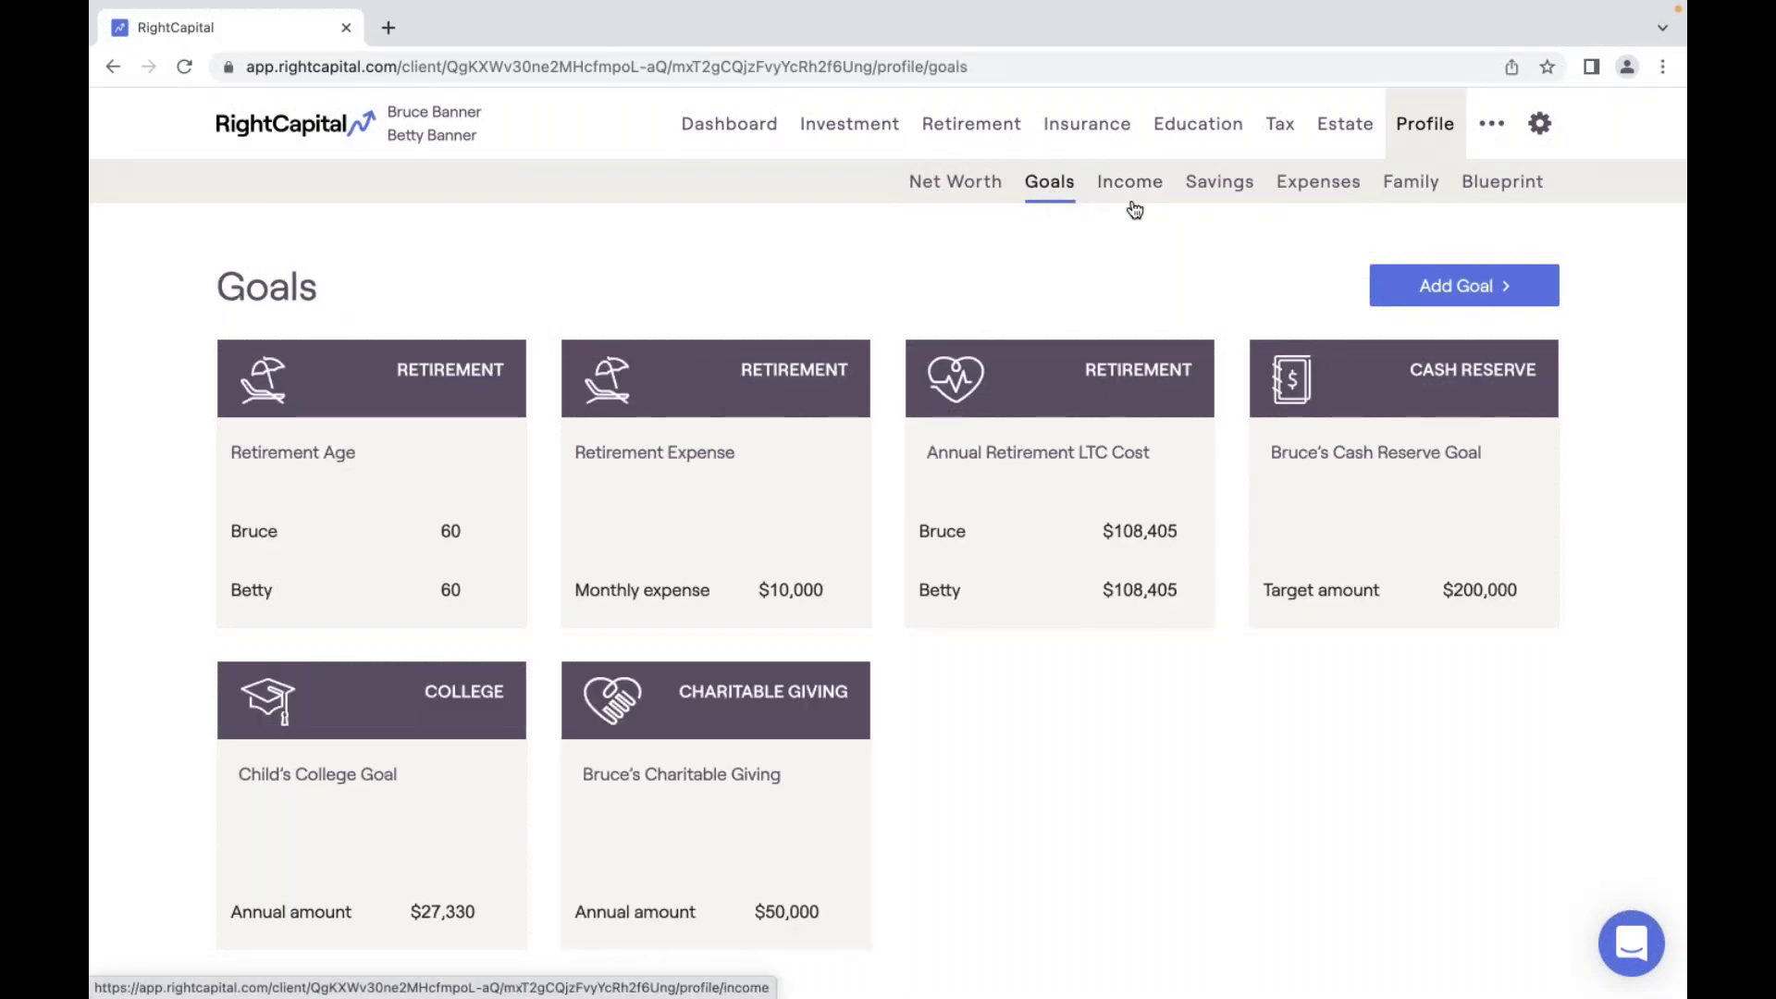
Open the Blueprint and examine its net worth chart, including the colour legend and individually and jointly held accounts.
click(1492, 191)
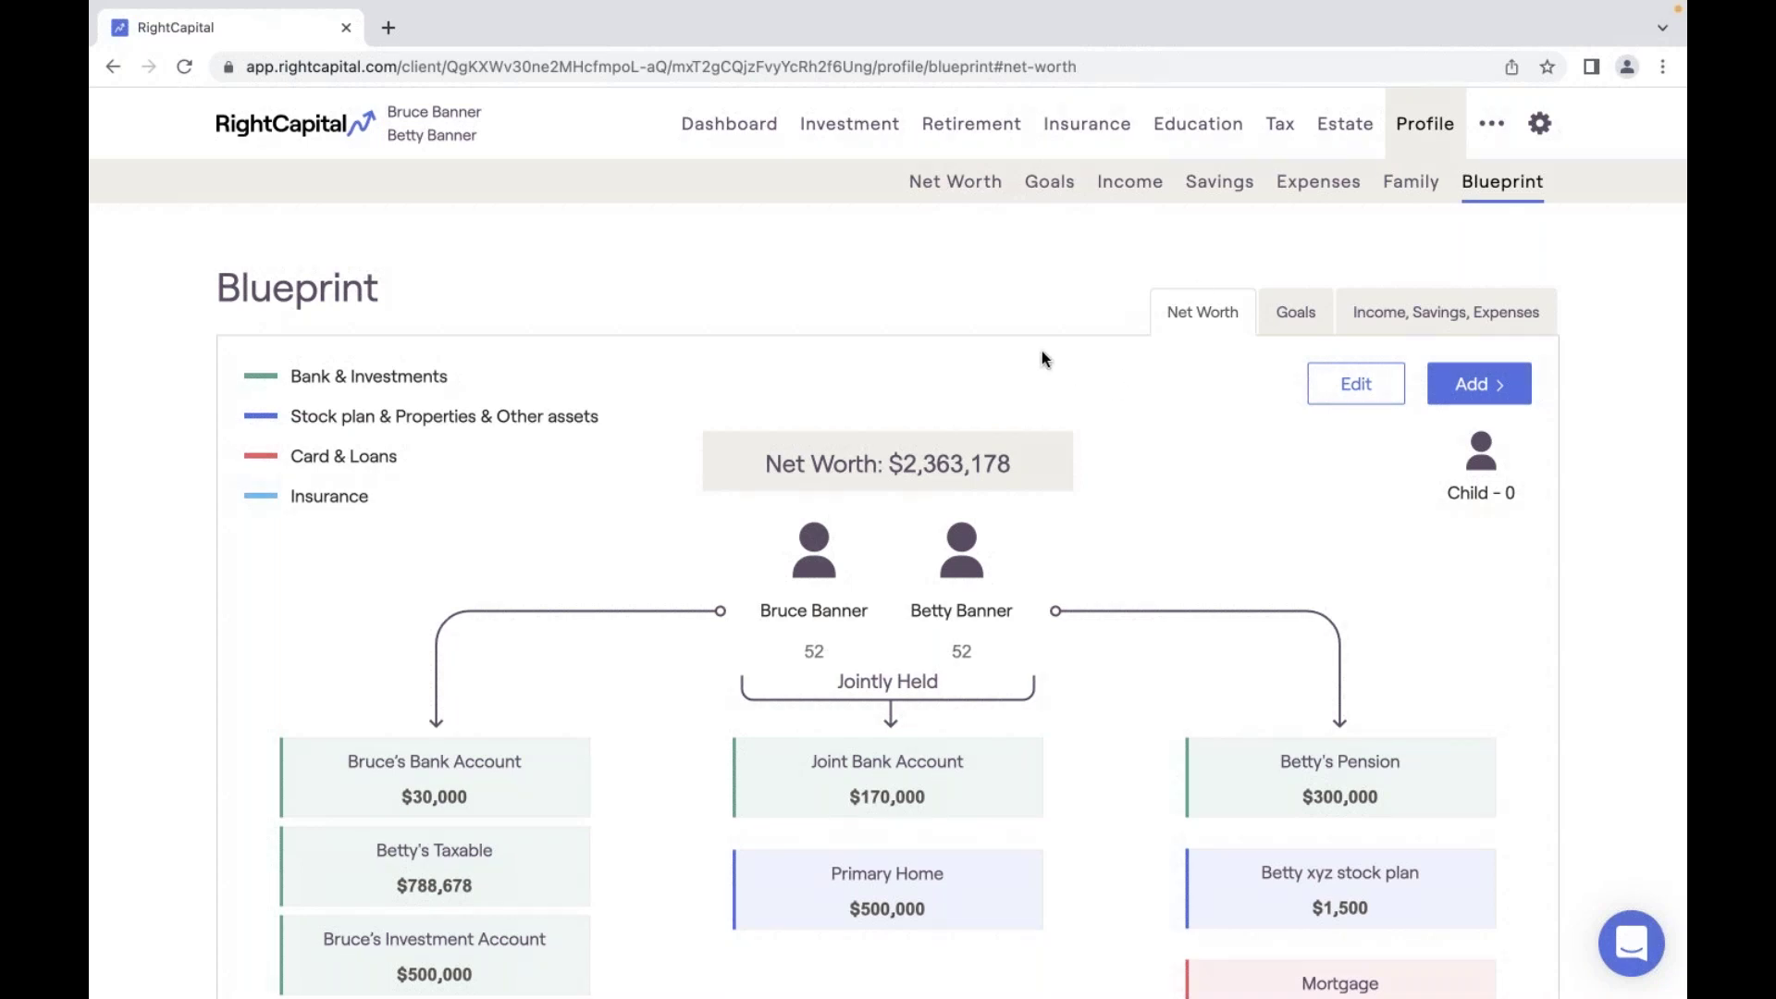
scroll(1042, 352, down, 3)
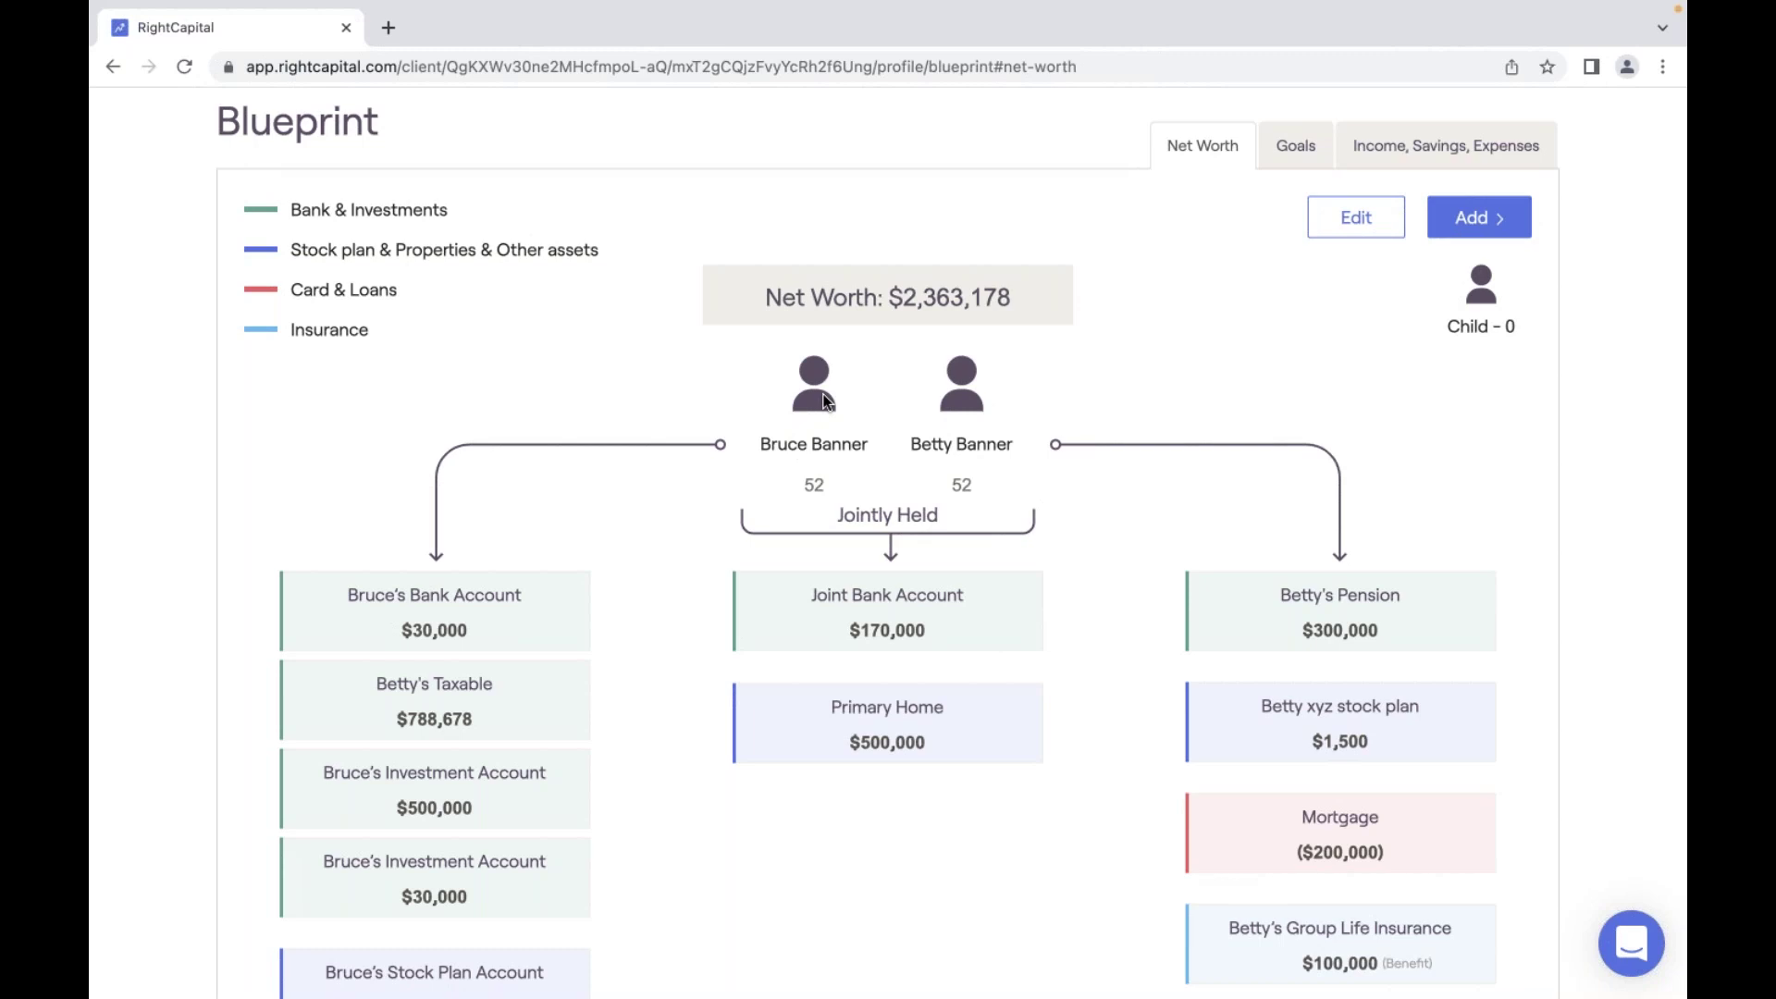
scroll(785, 419, down, 1)
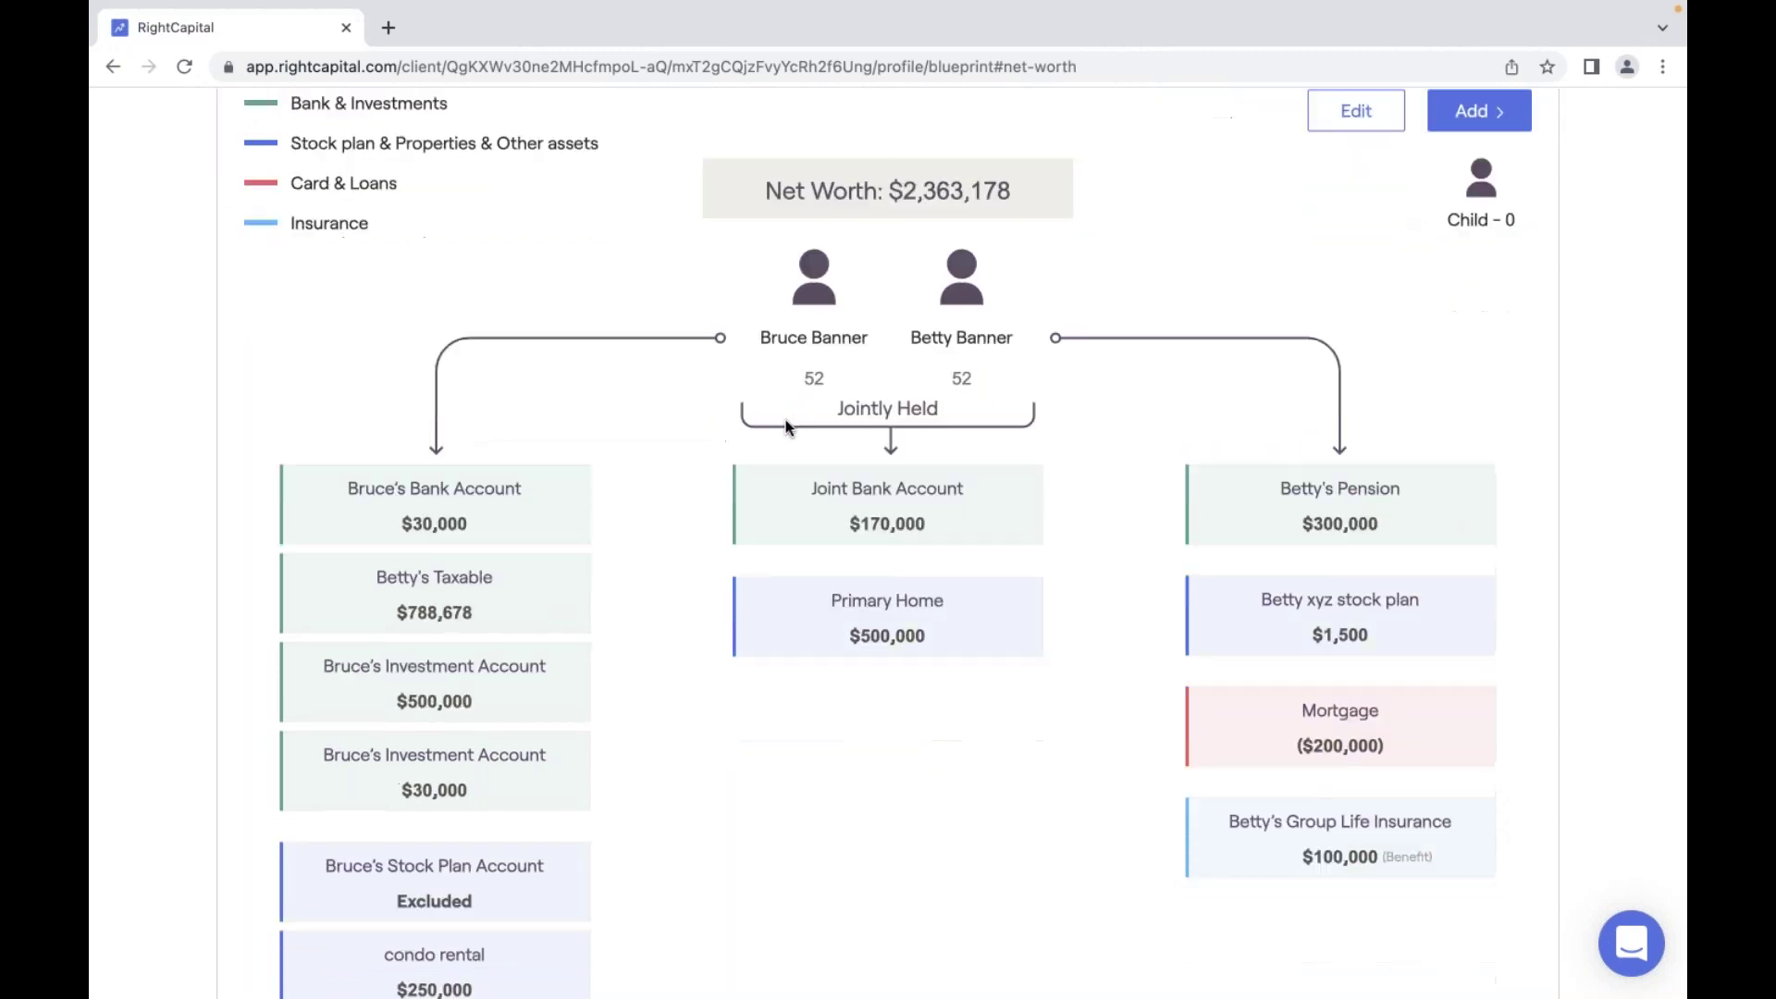
scroll(786, 426, up, 2)
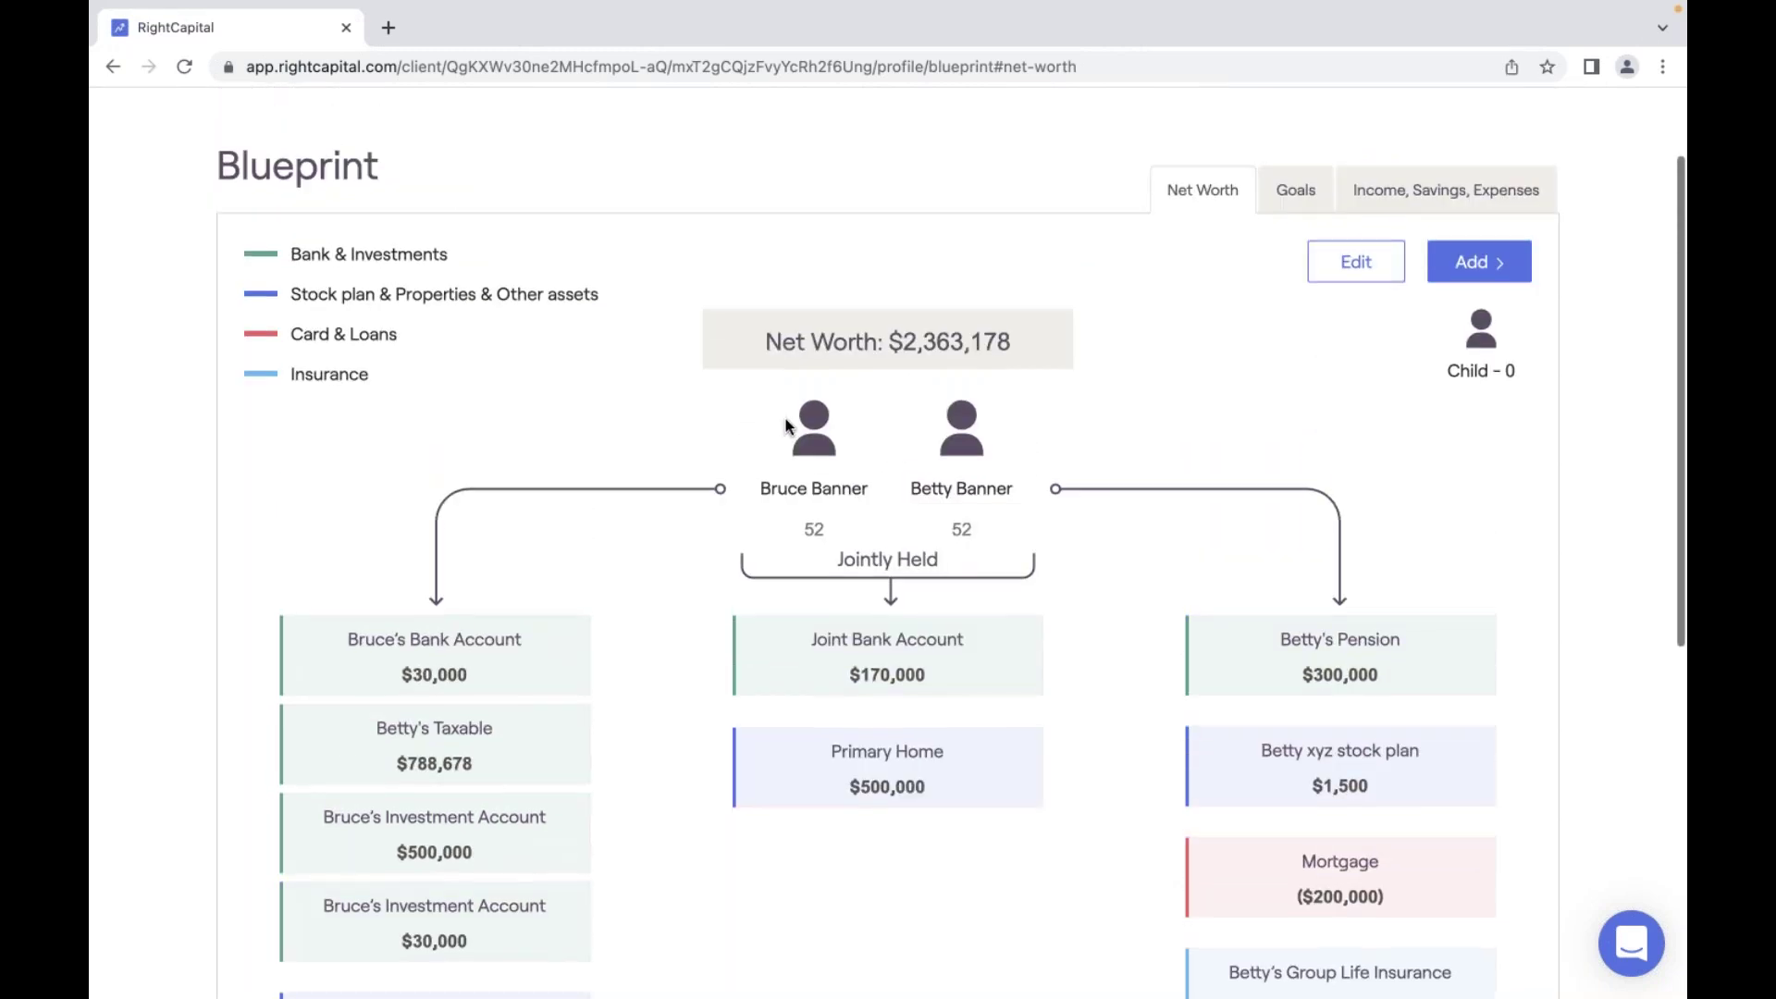
scroll(944, 539, up, 1)
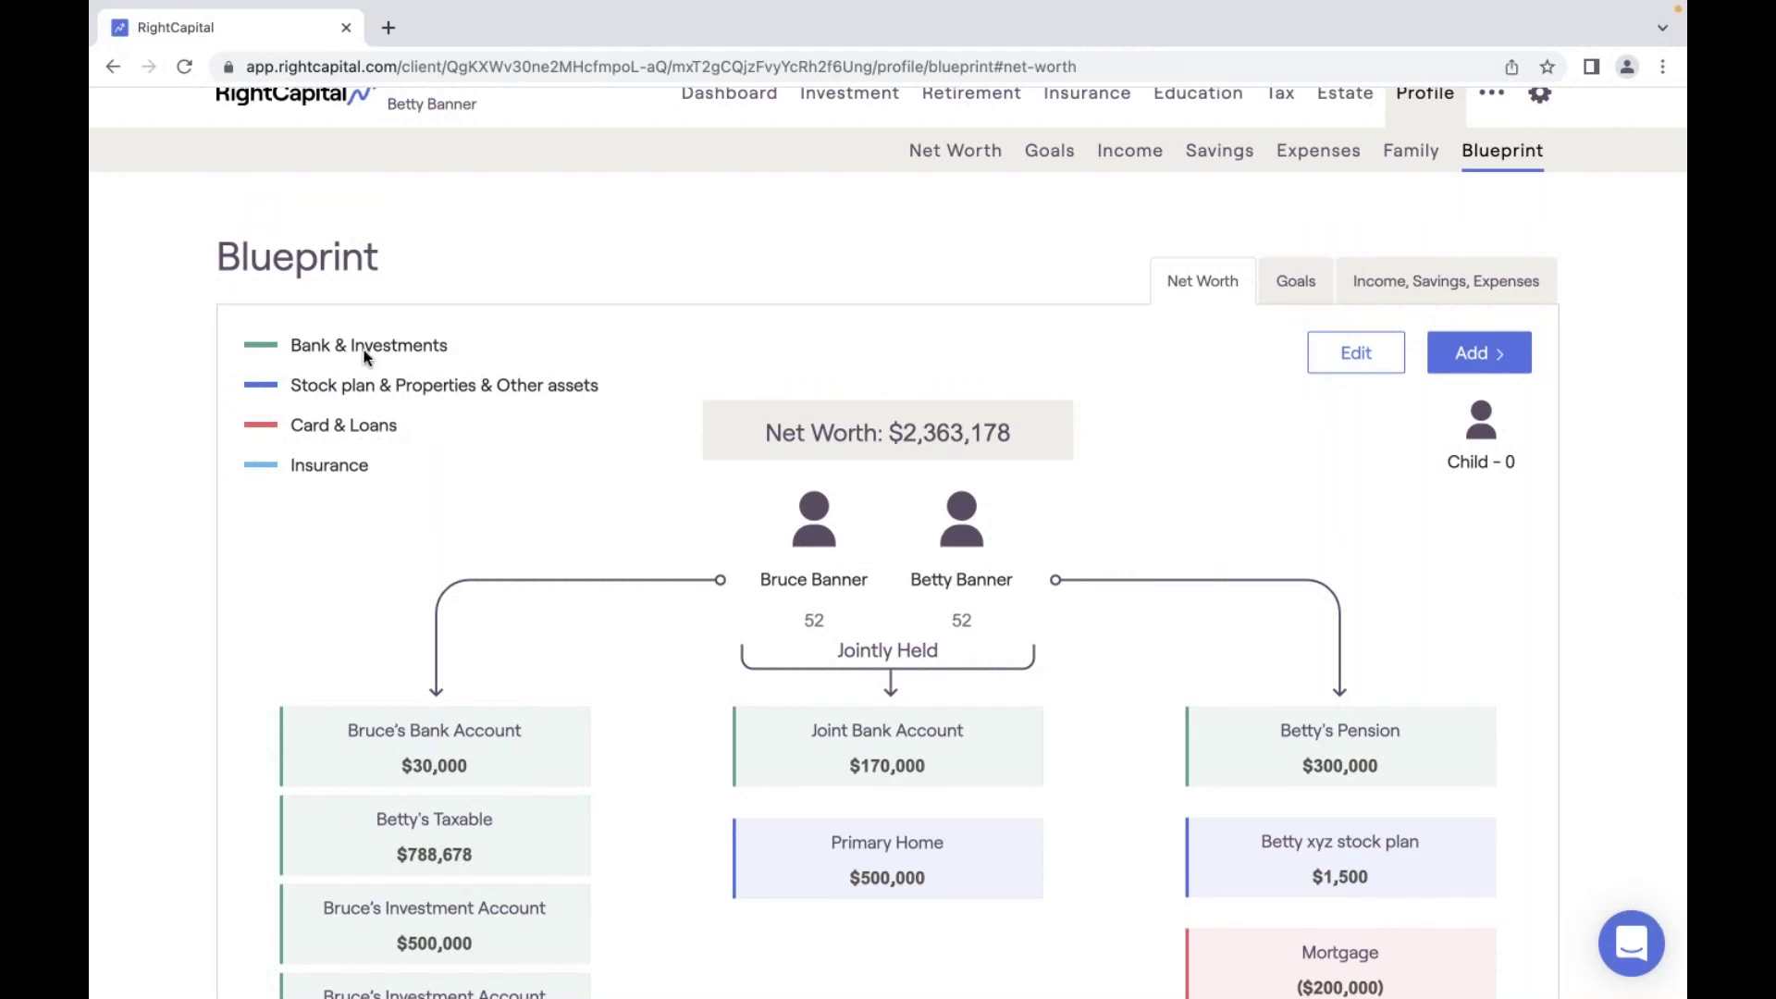
scroll(382, 523, down, 1)
scroll(381, 527, down, 1)
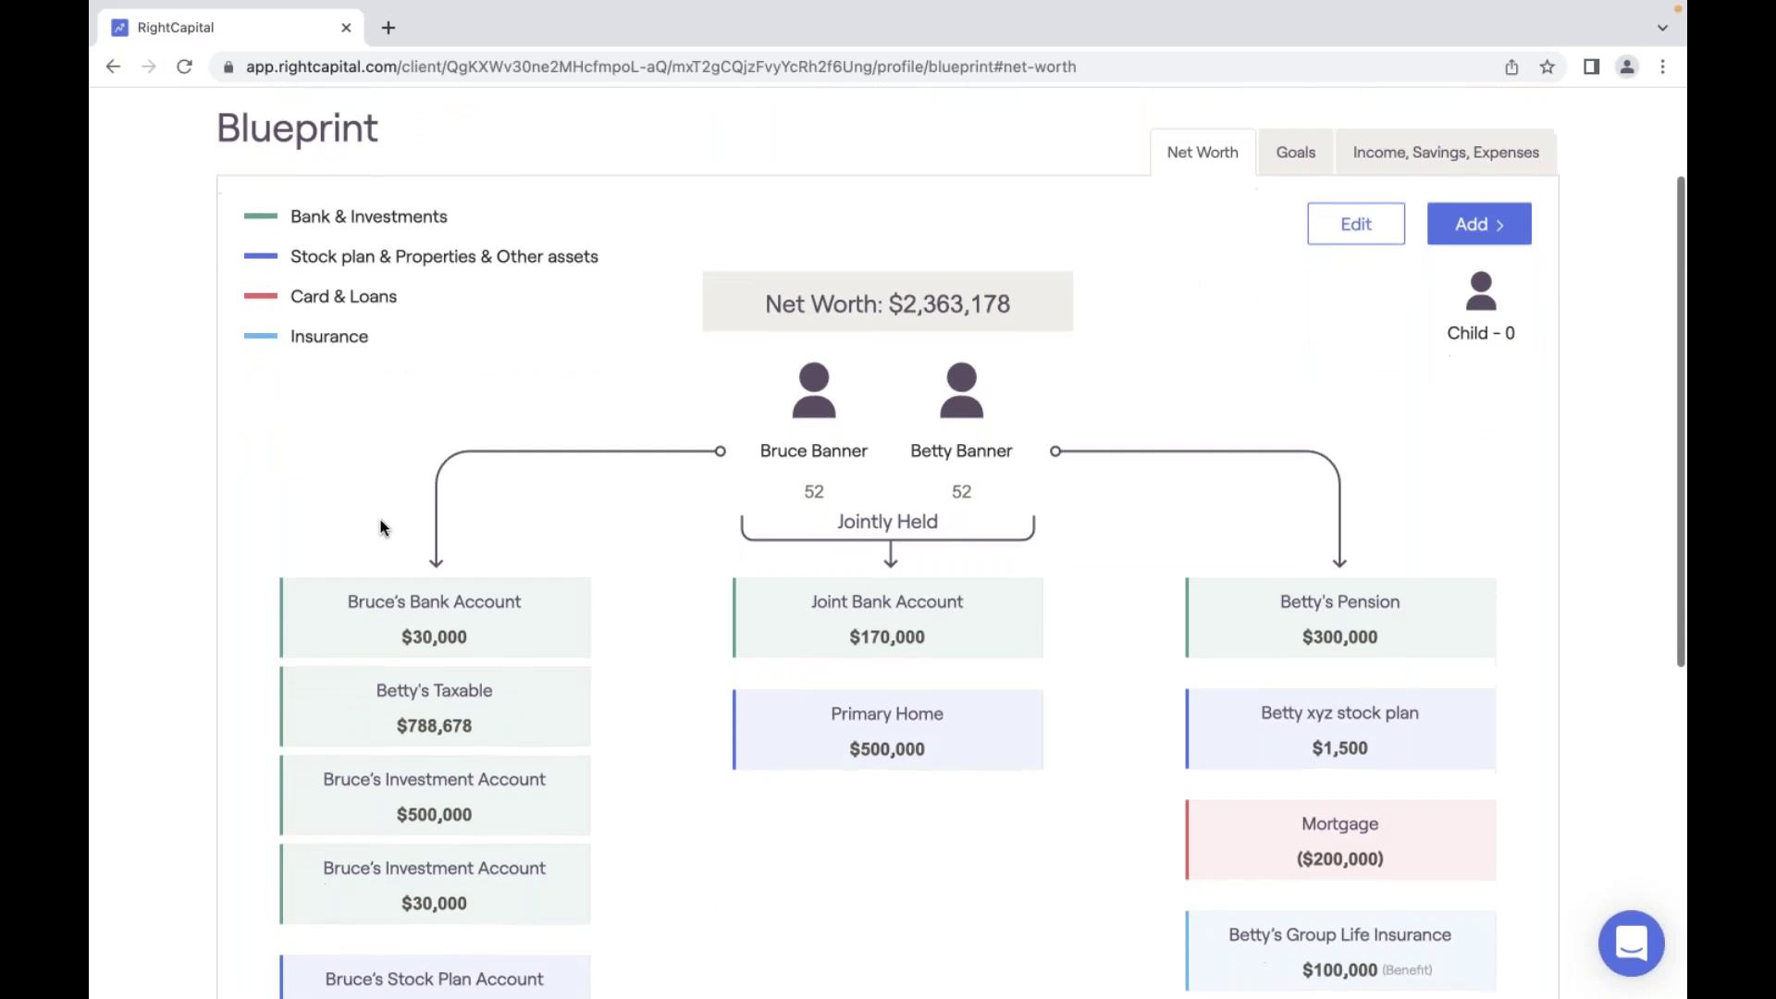
scroll(448, 743, down, 1)
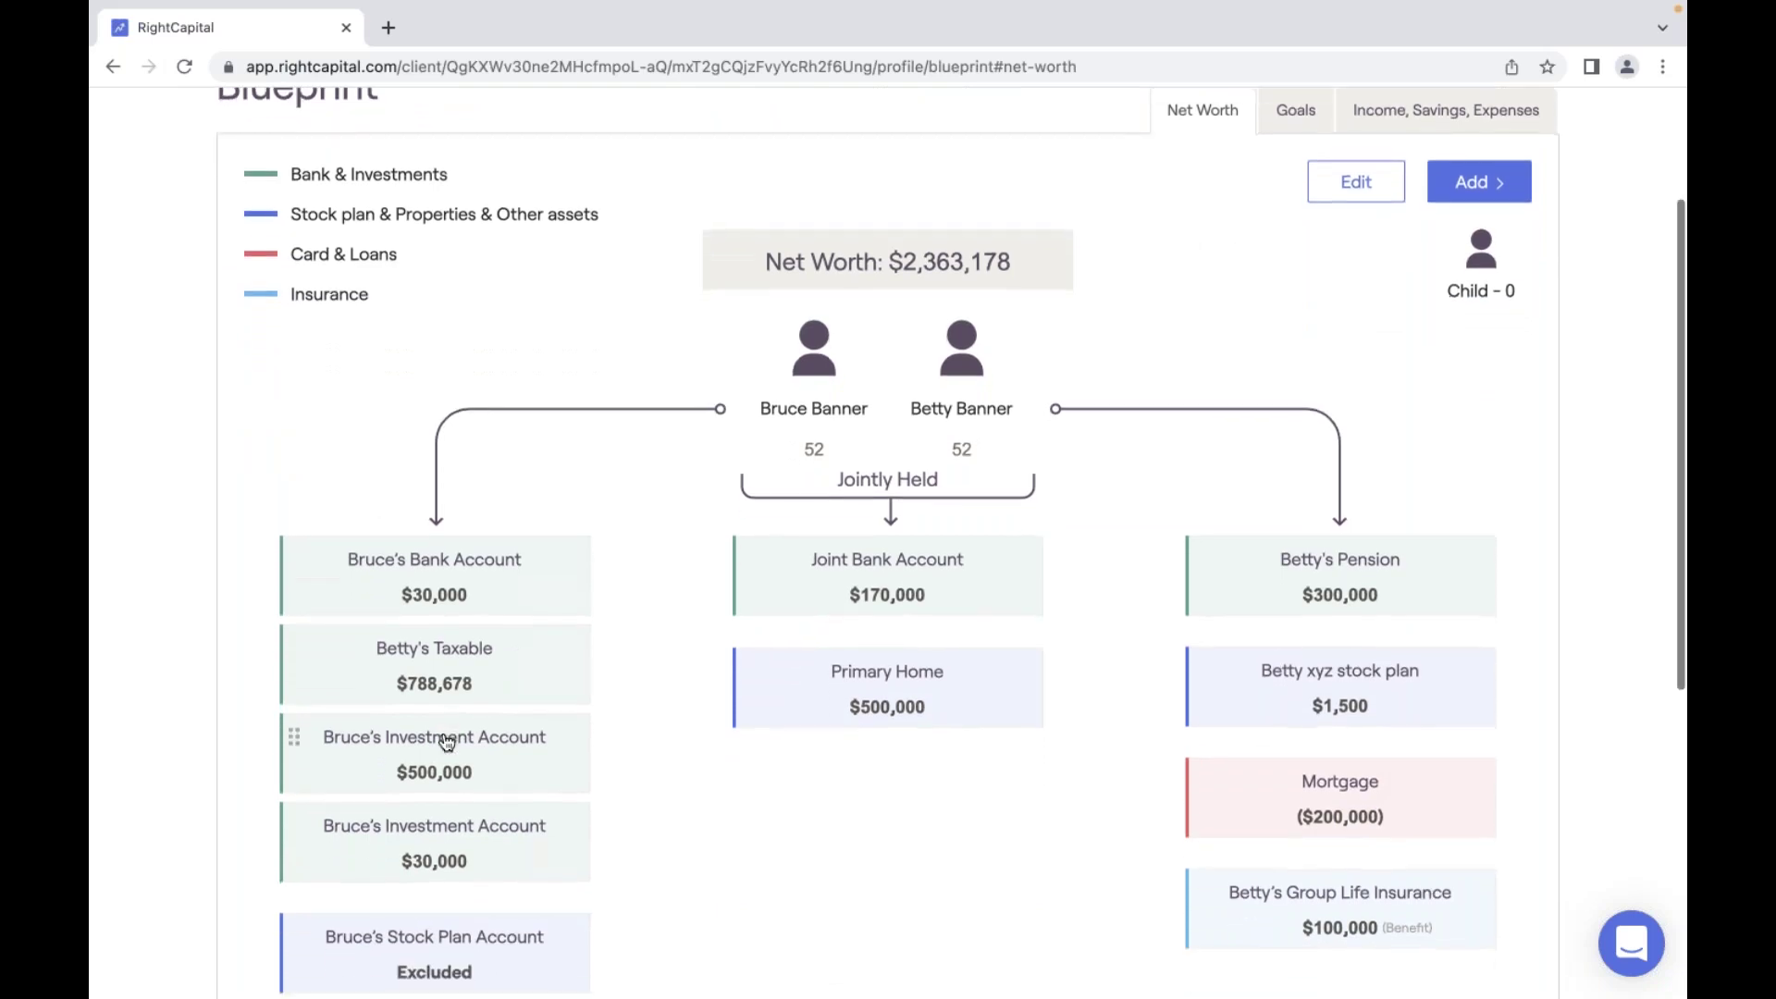
scroll(447, 743, down, 1)
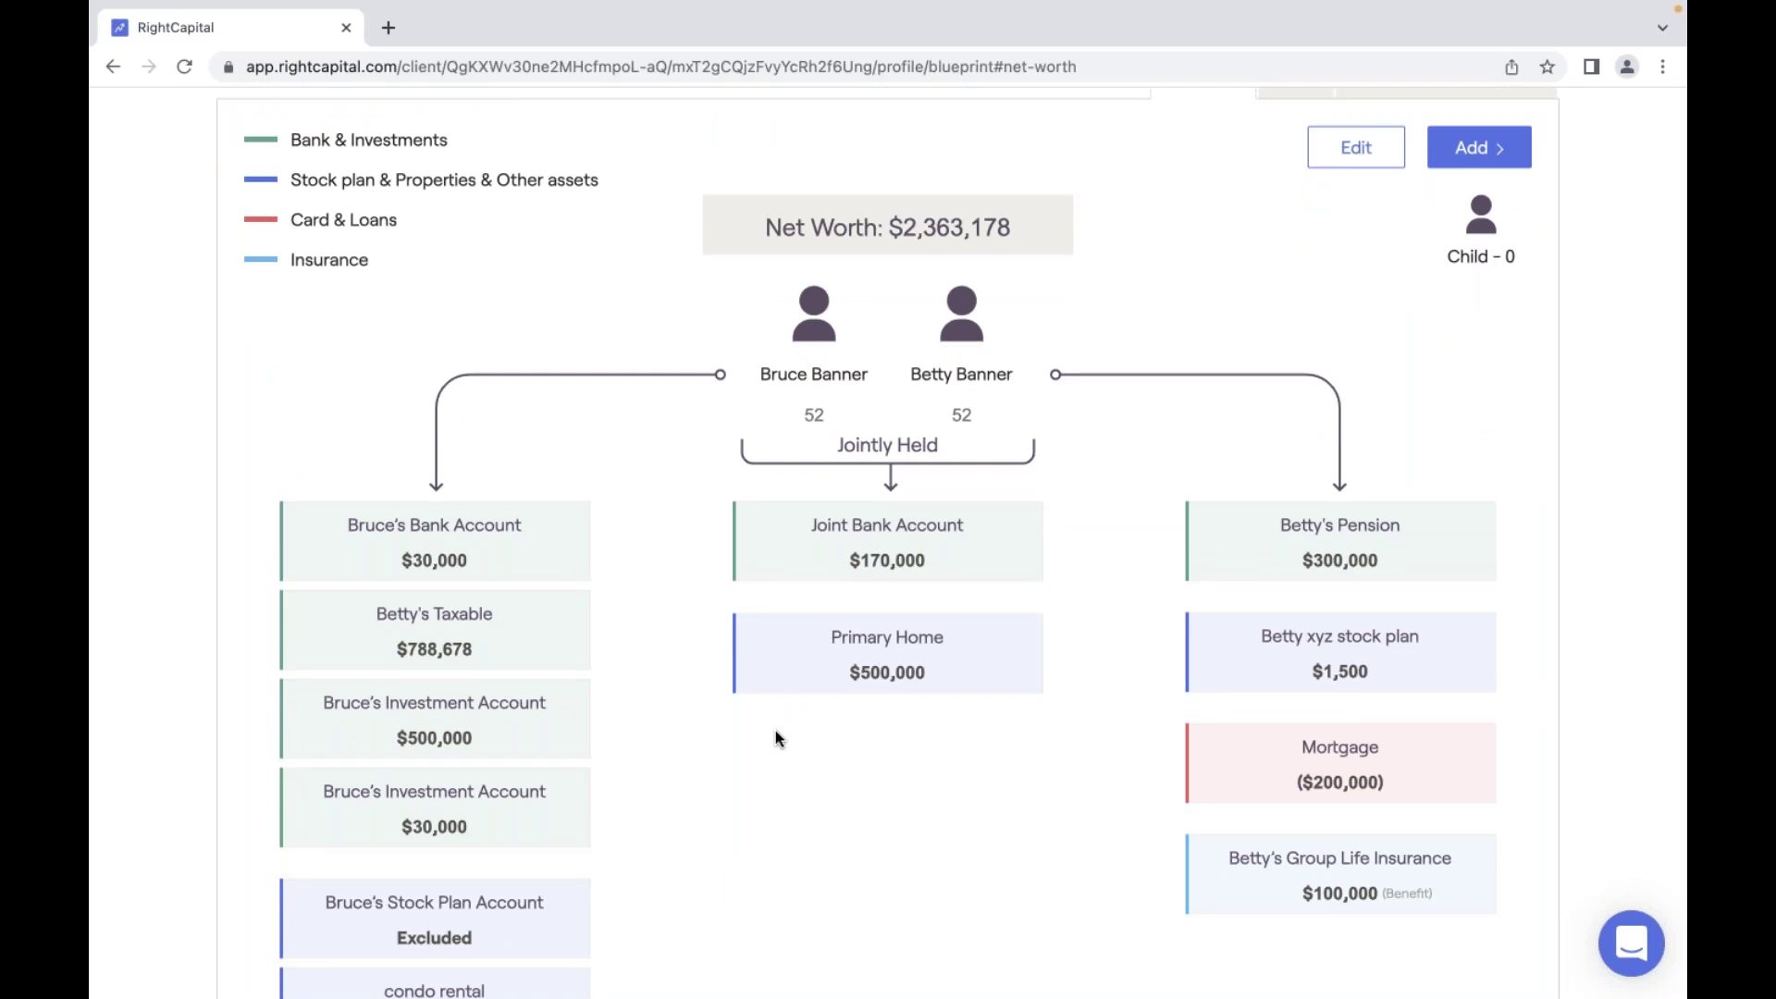
scroll(813, 790, down, 2)
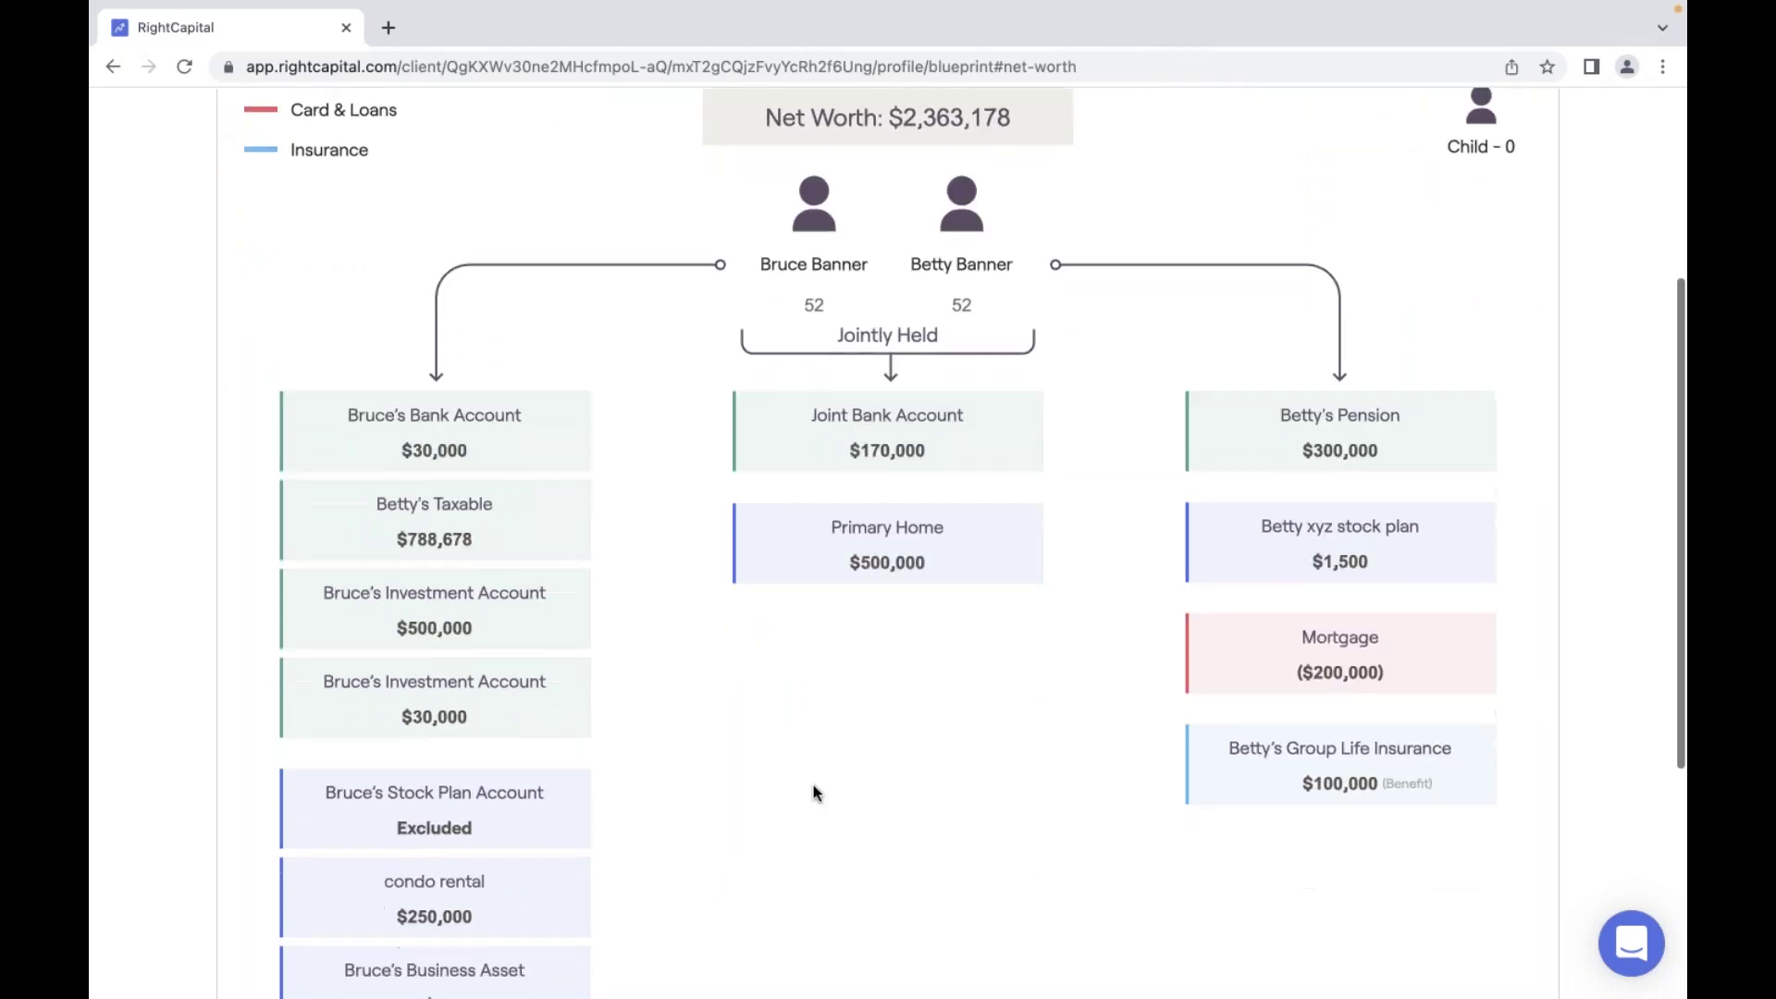
scroll(813, 793, down, 1)
scroll(813, 793, up, 1)
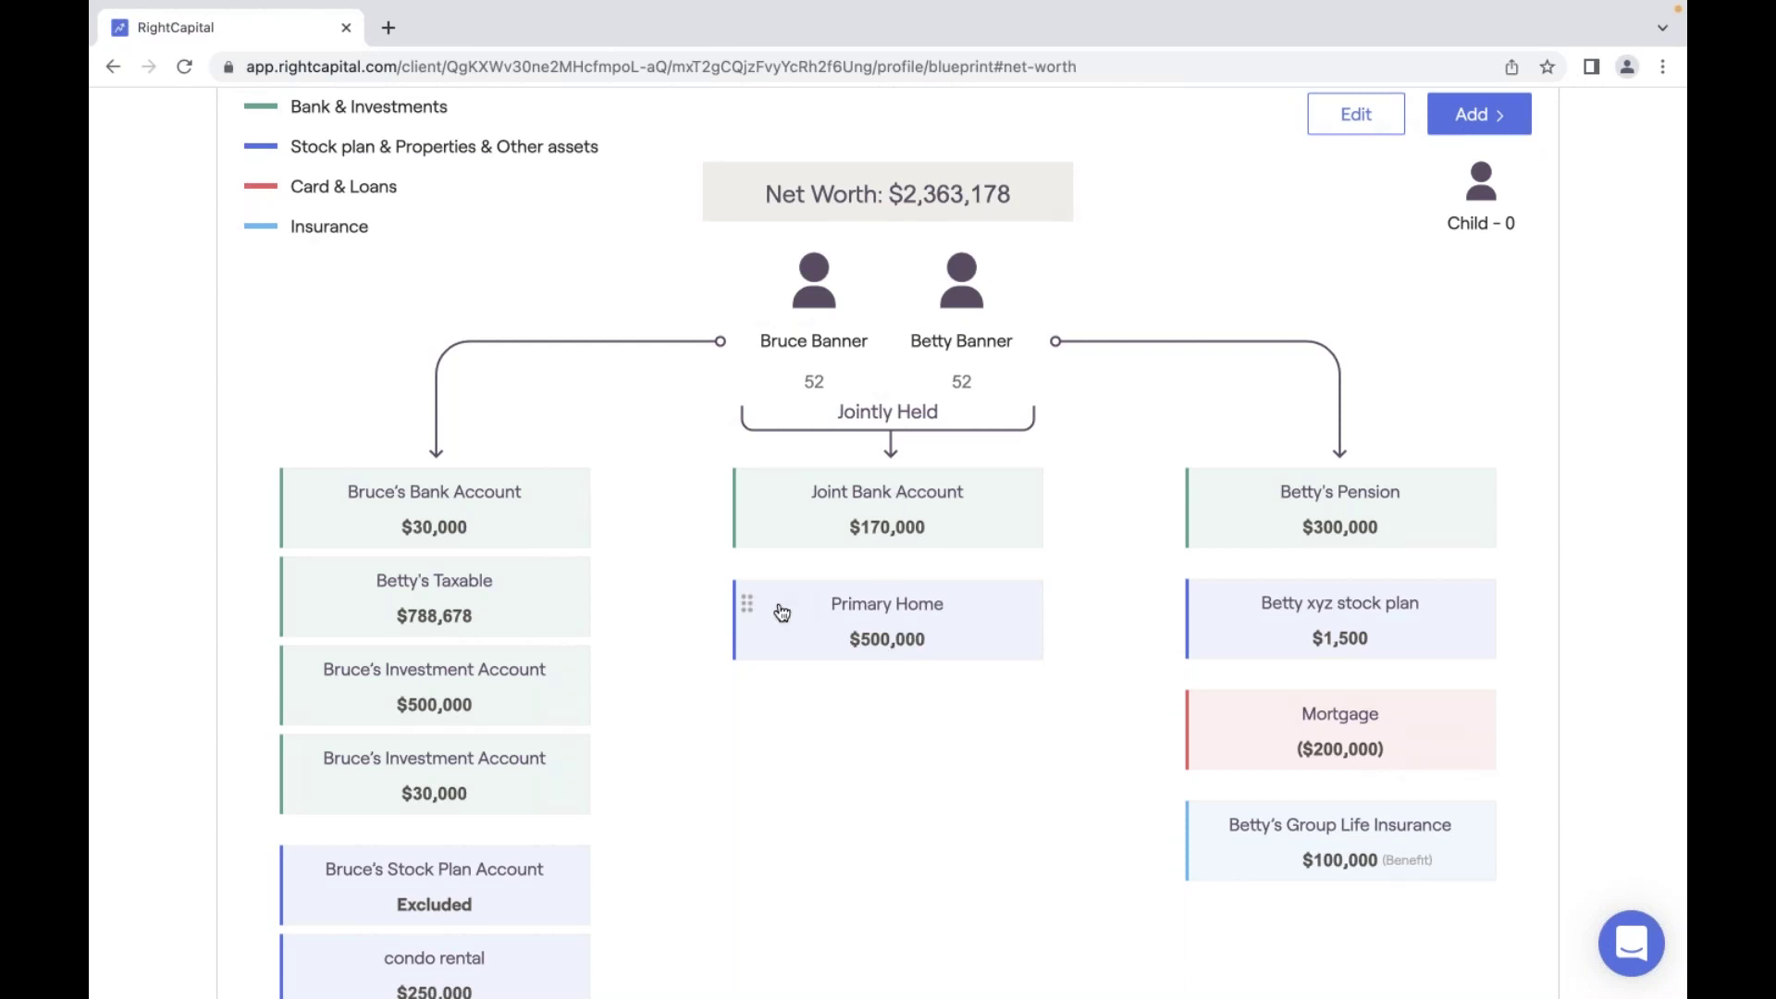
scroll(686, 611, up, 1)
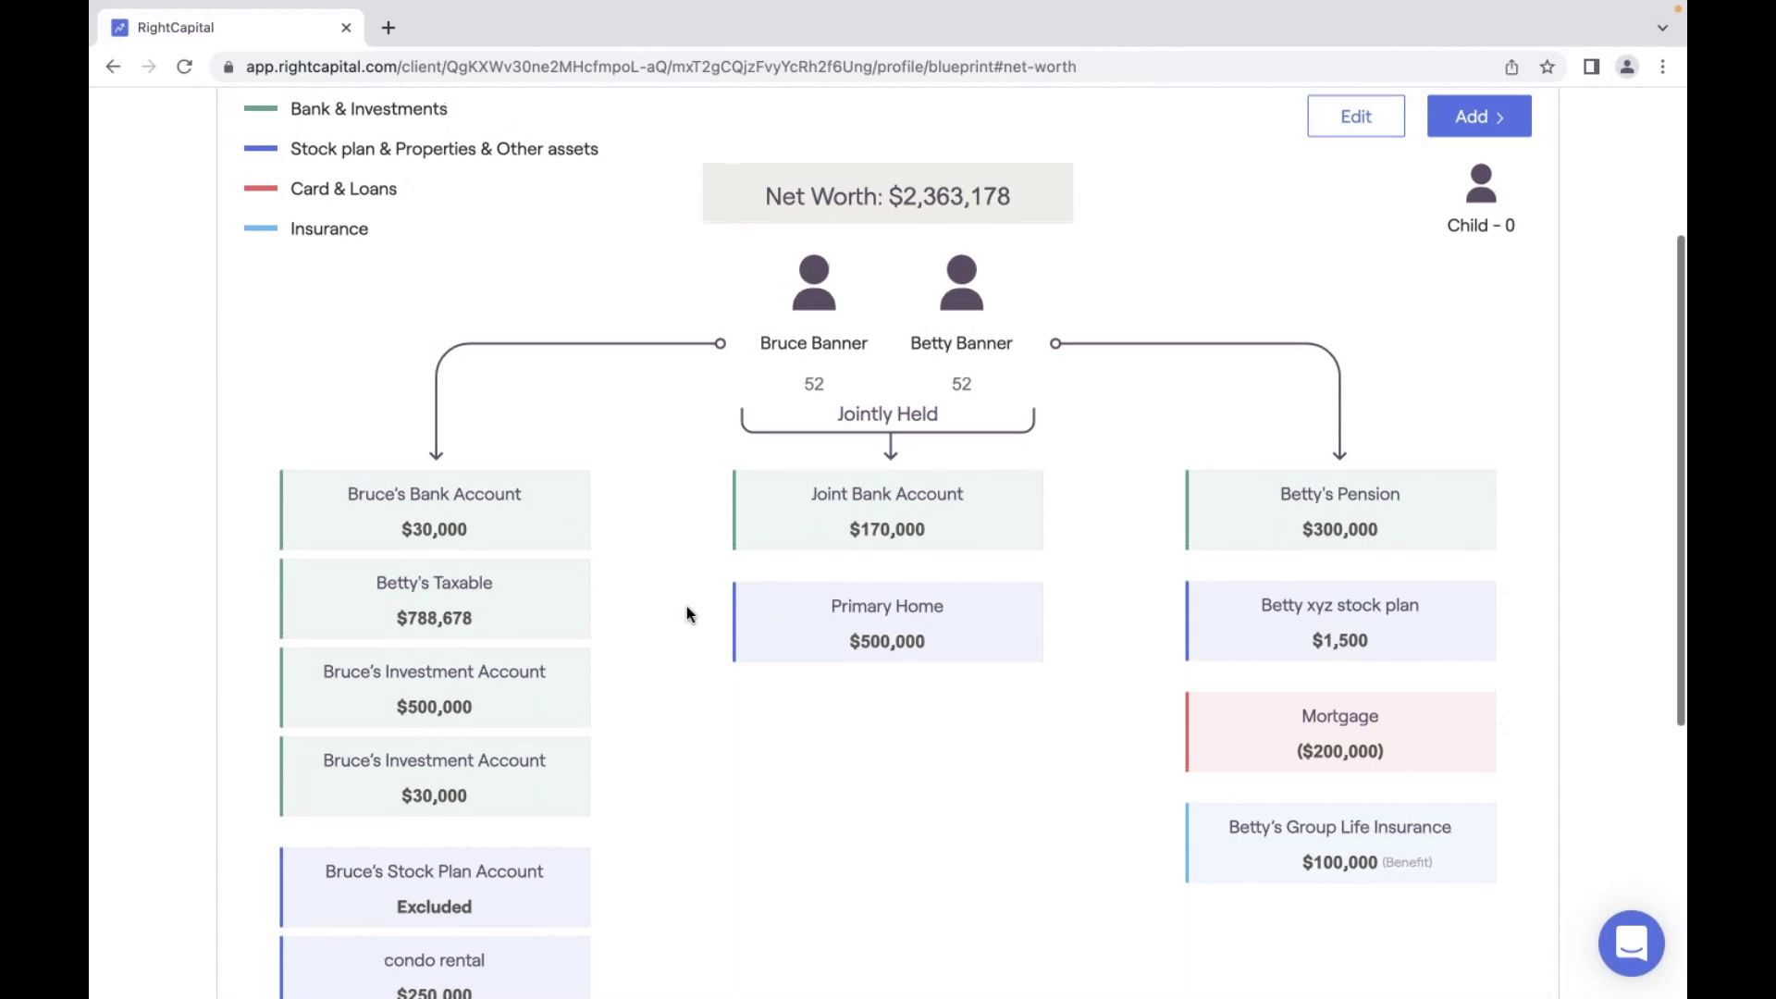
scroll(686, 607, up, 2)
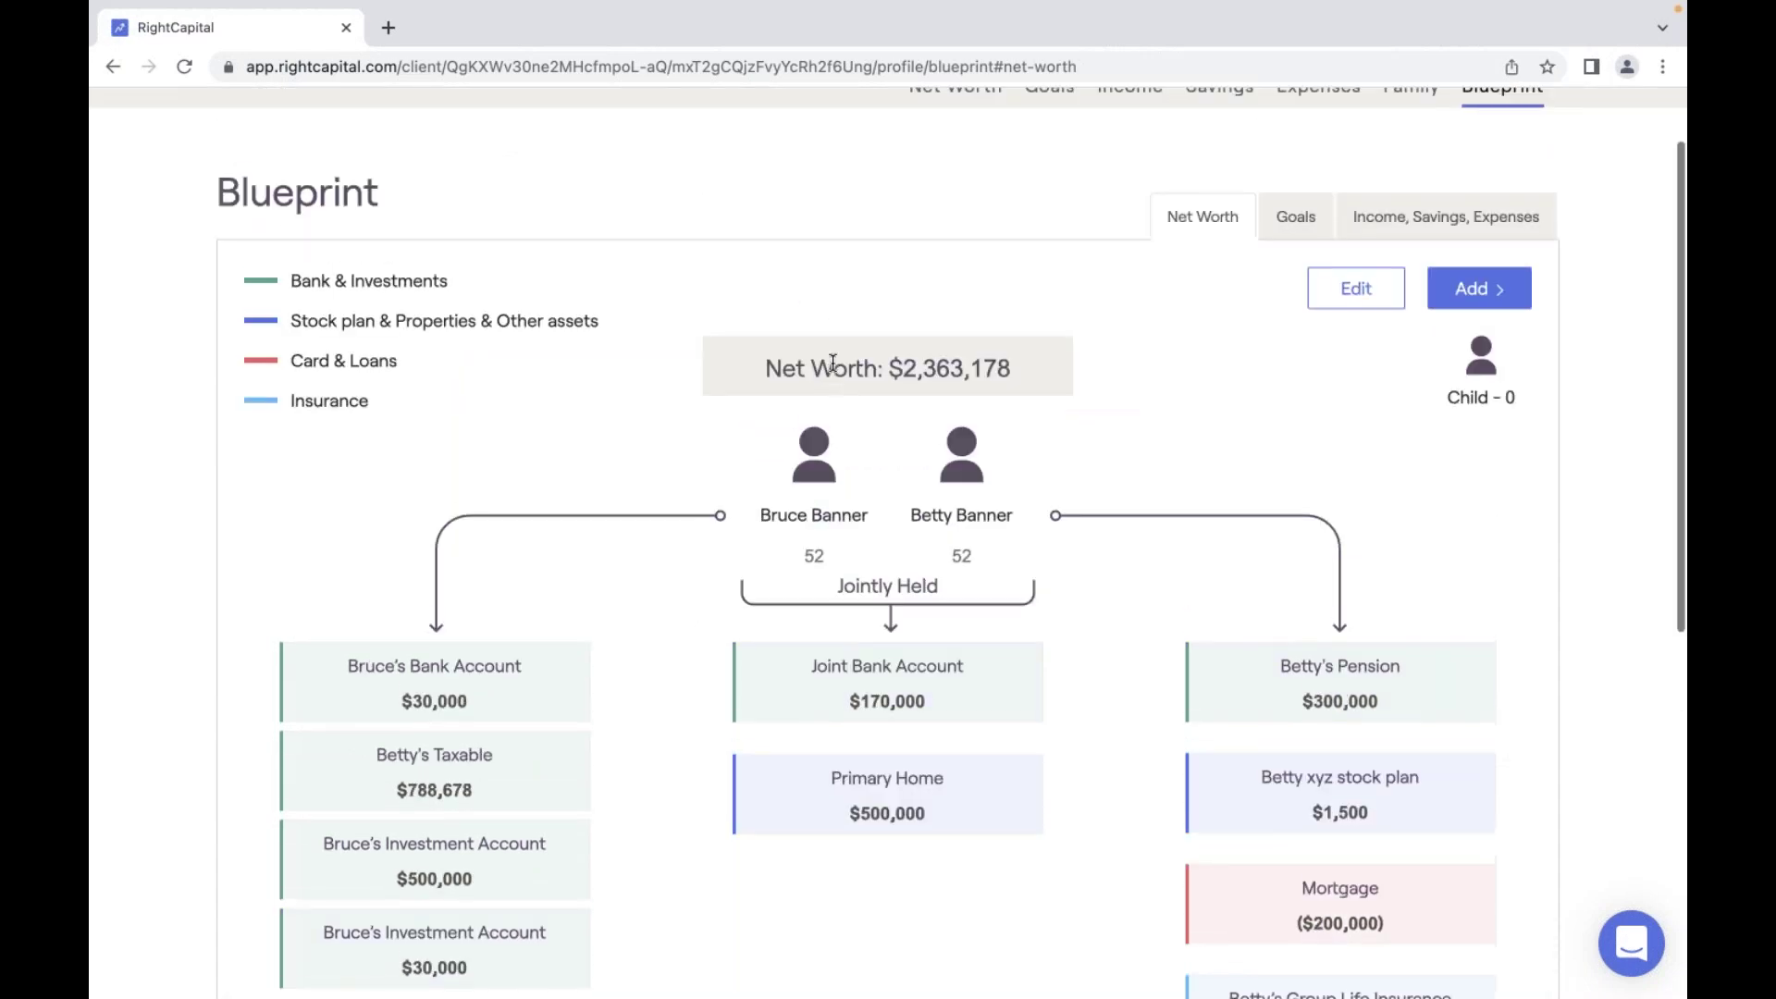
scroll(833, 363, up, 1)
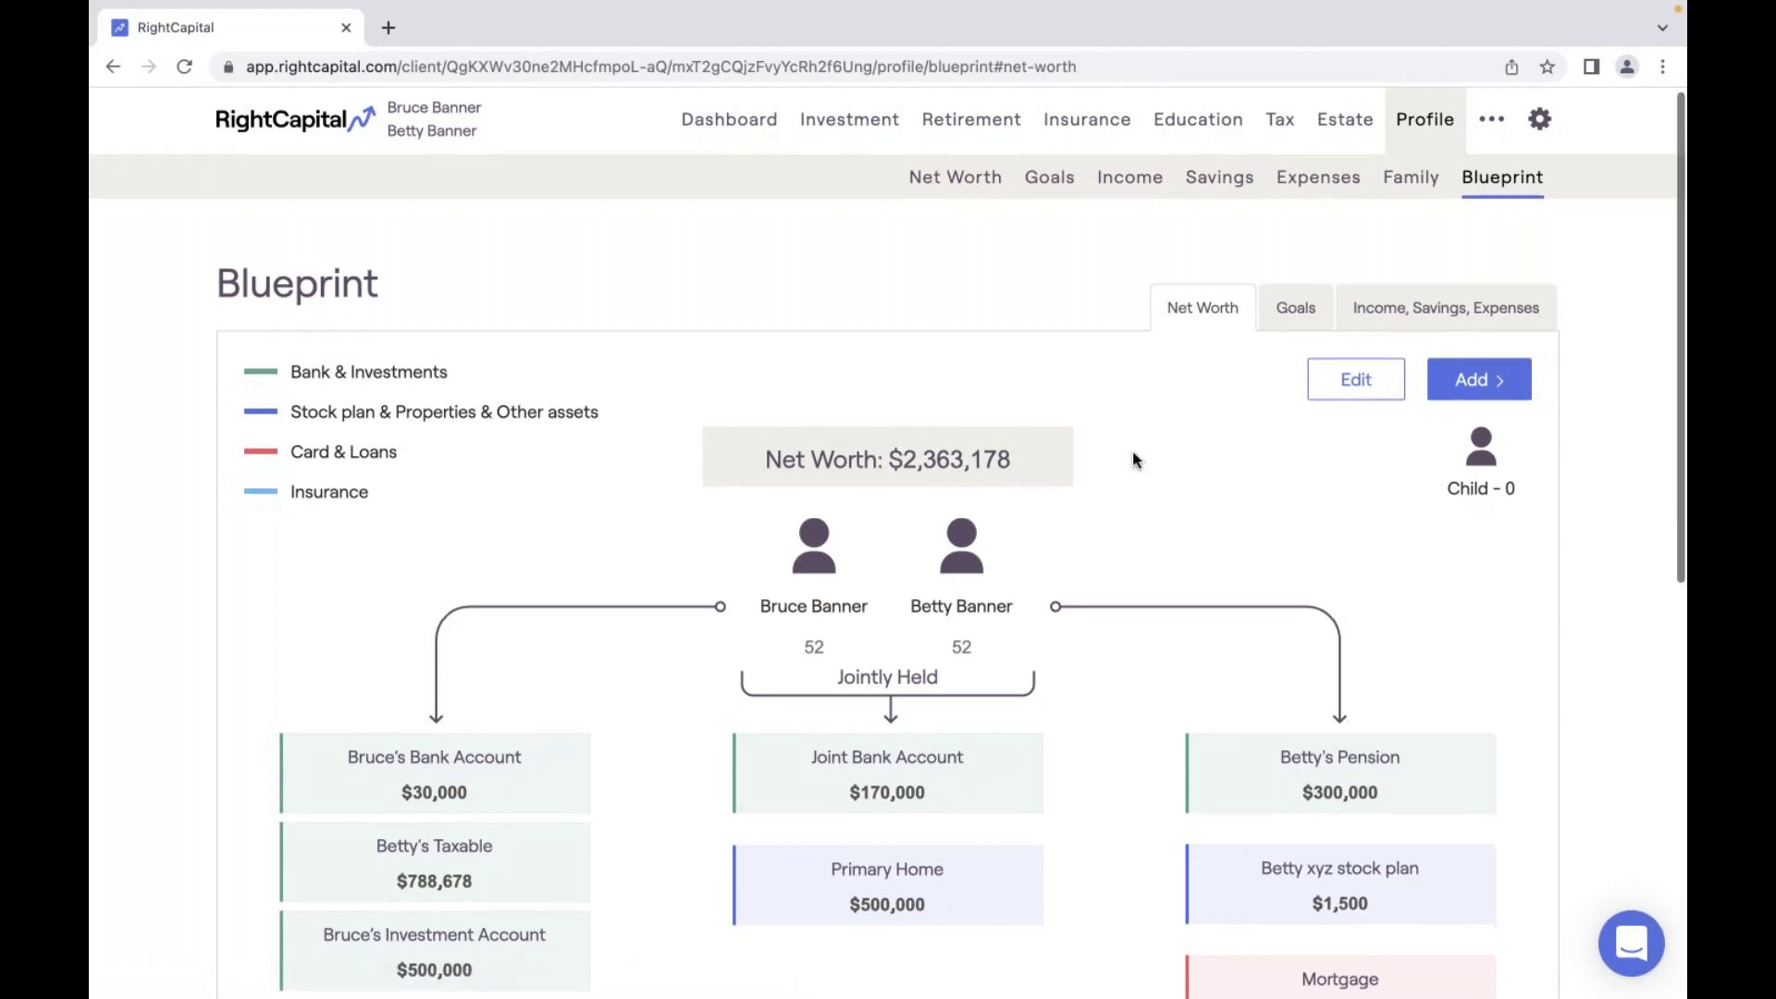
Set the Primary Home's current value to $700,000 from the Blueprint chart and save it.
scroll(1135, 459, down, 1)
scroll(1134, 459, down, 3)
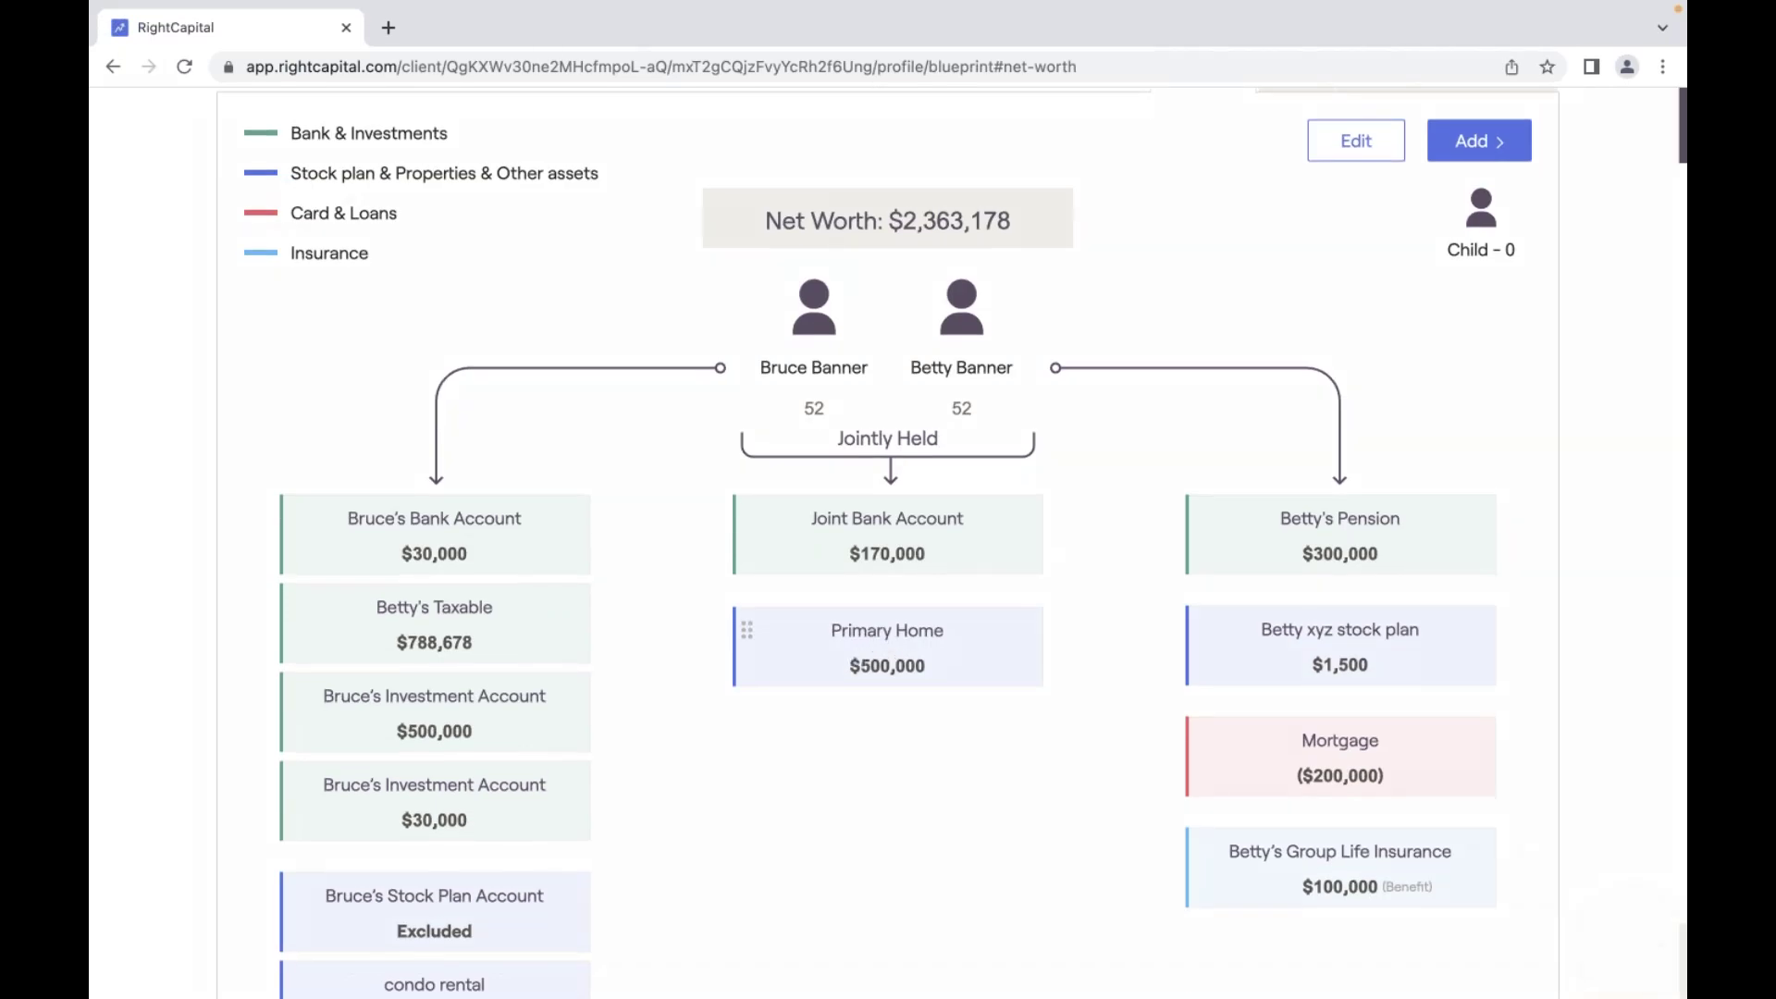
click(888, 648)
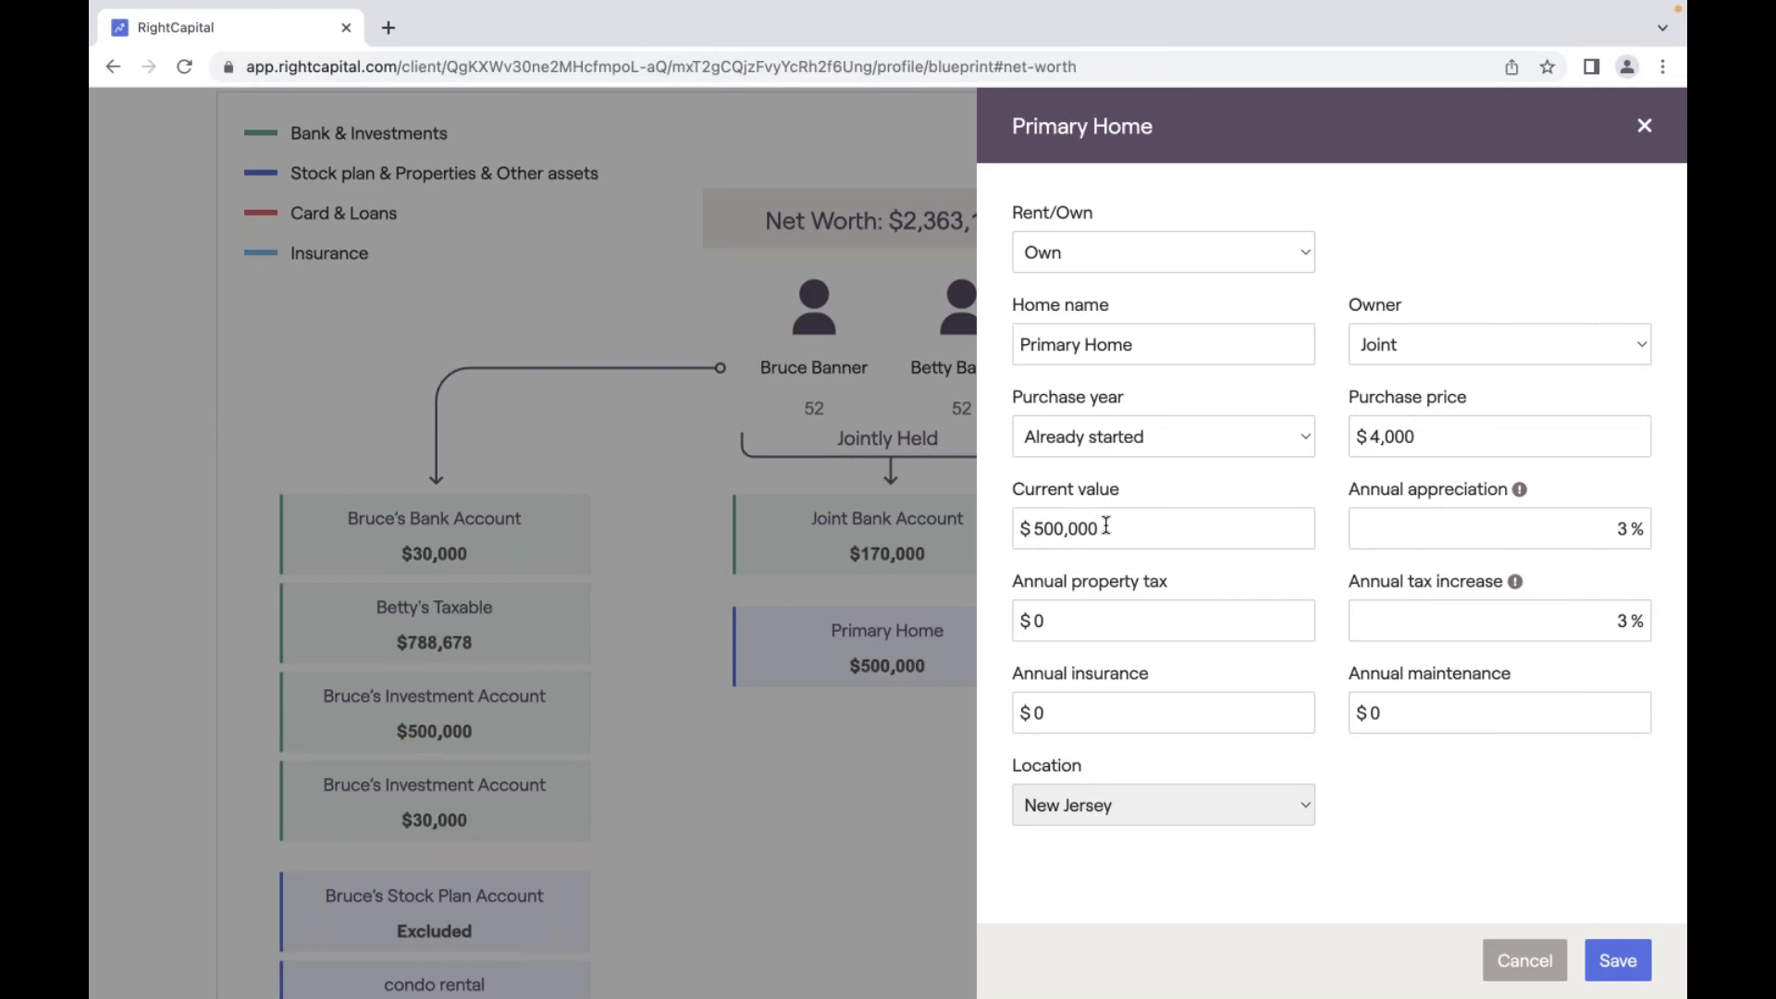
click(1055, 541)
key(ctrl+a)
key(BackSpace)
text(7)
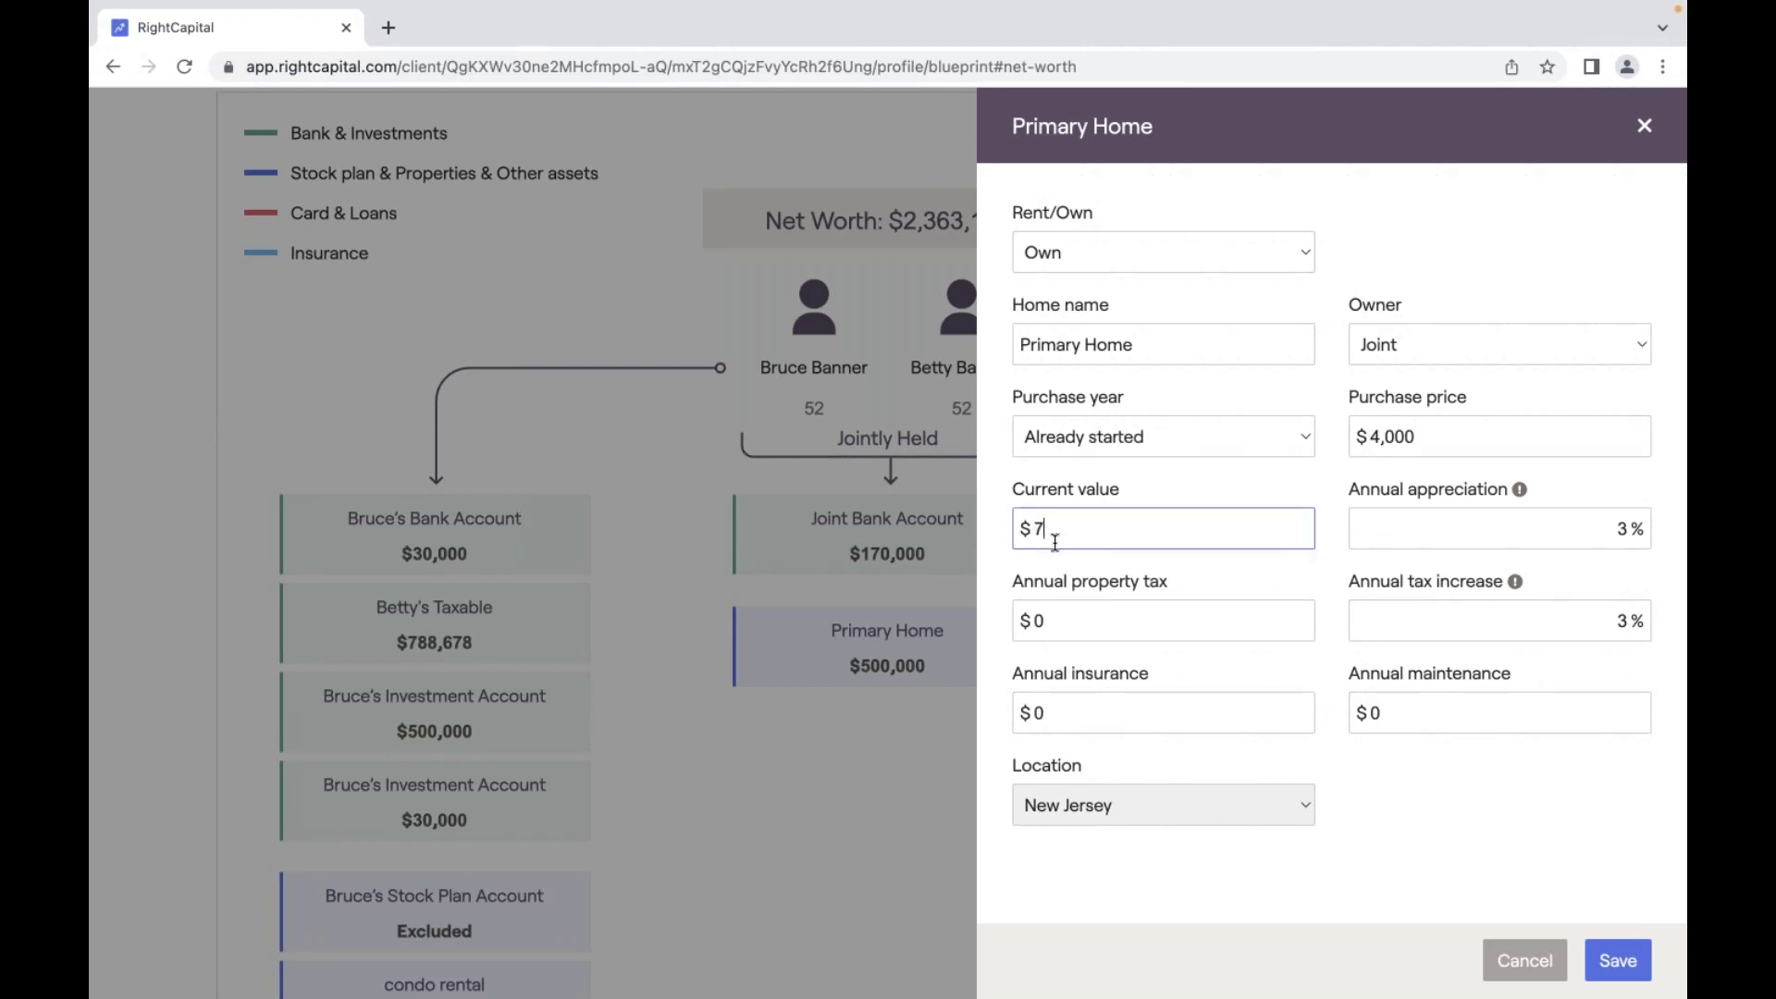
text(00,000)
click(1621, 962)
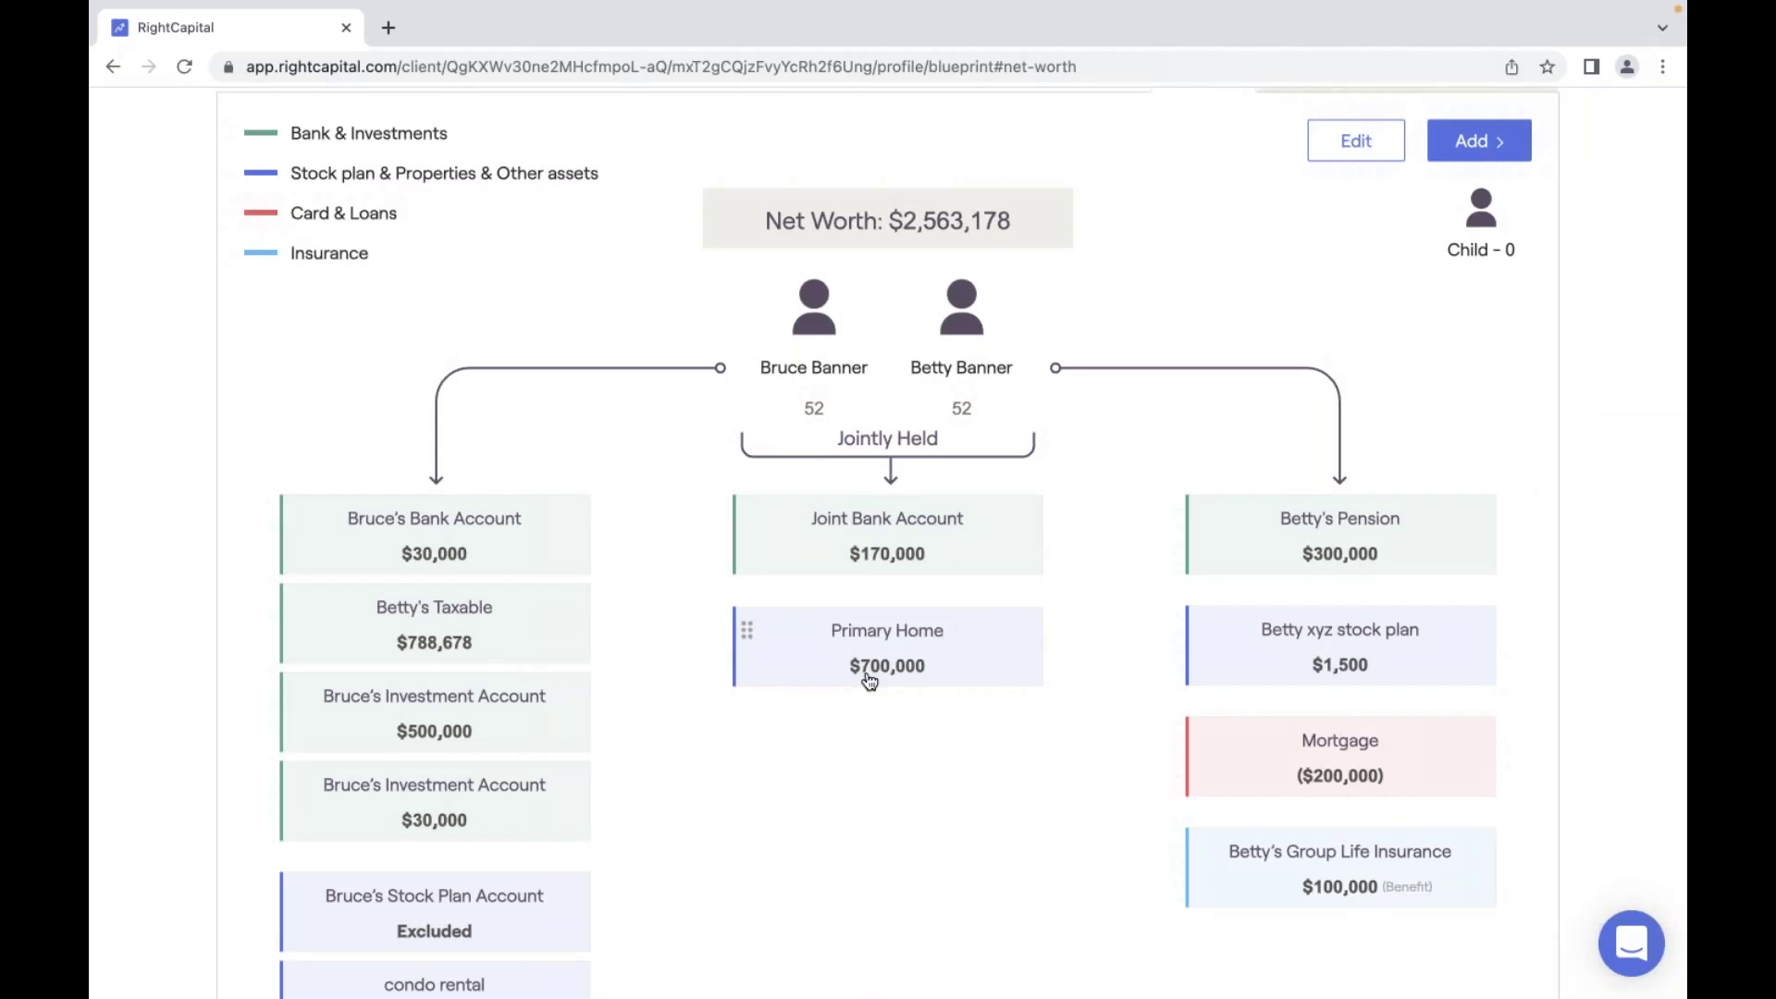
Check the Primary Home's current value among the properties in the profile's Net Worth section.
scroll(869, 682, up, 5)
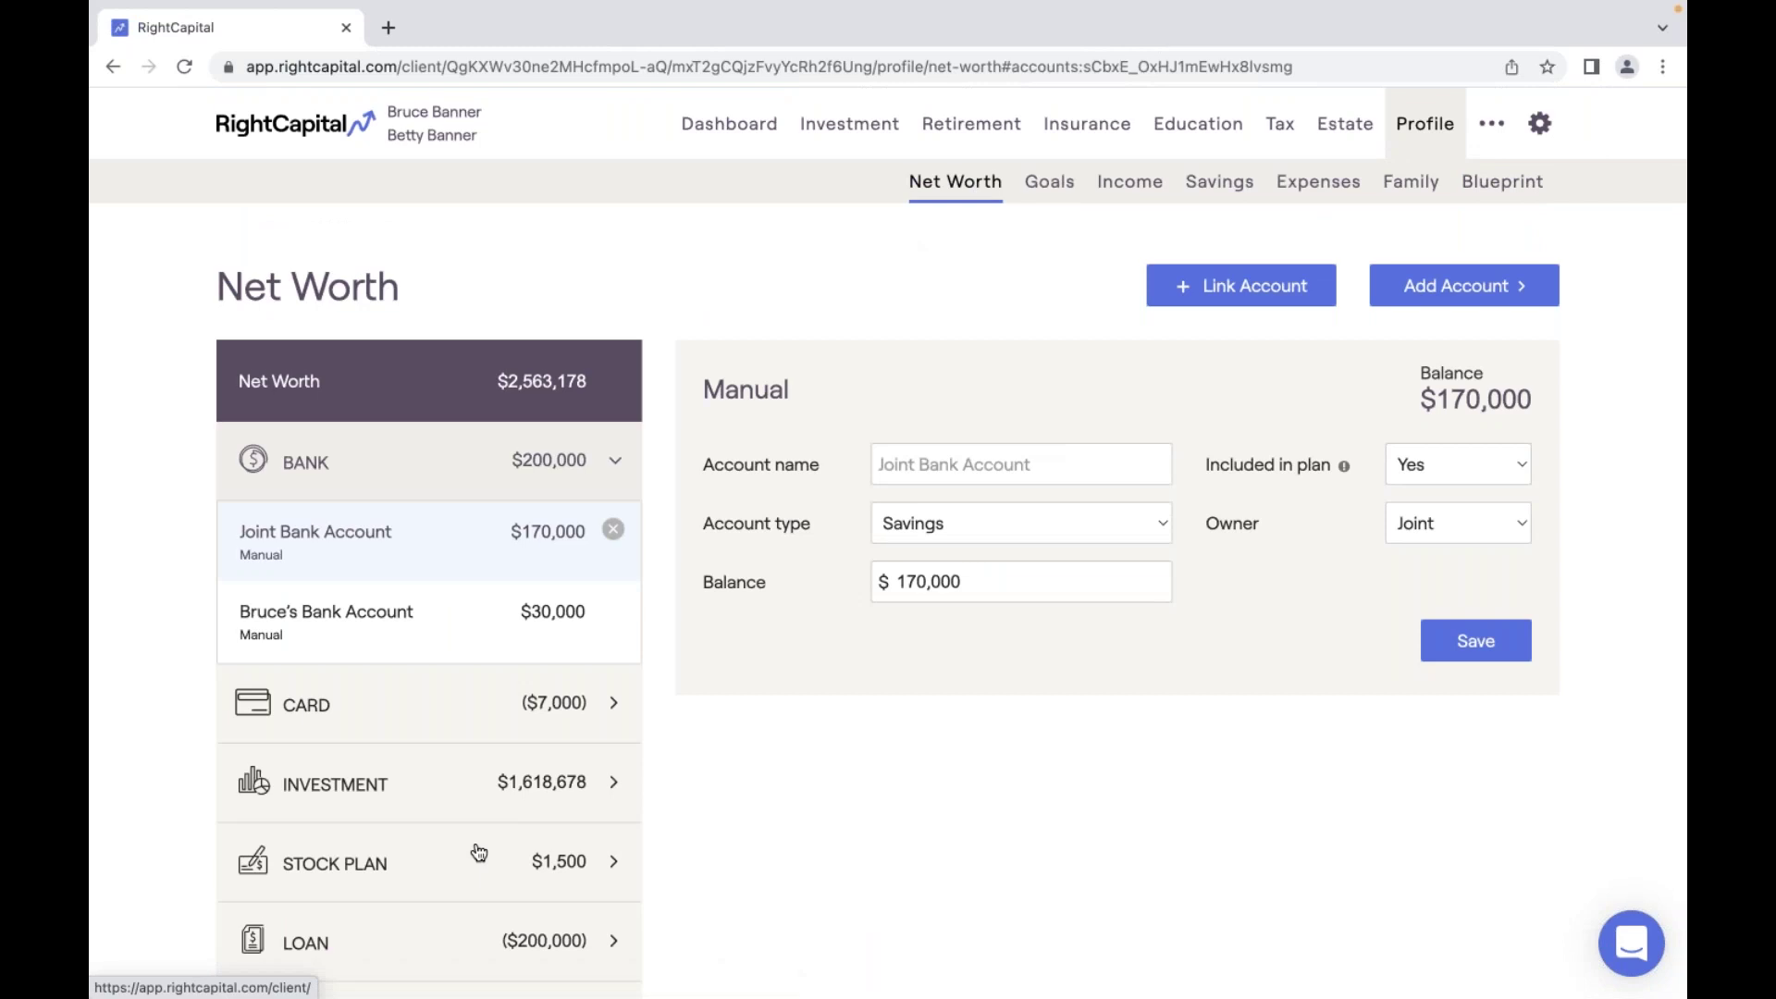
scroll(478, 852, down, 3)
scroll(478, 852, down, 1)
click(444, 838)
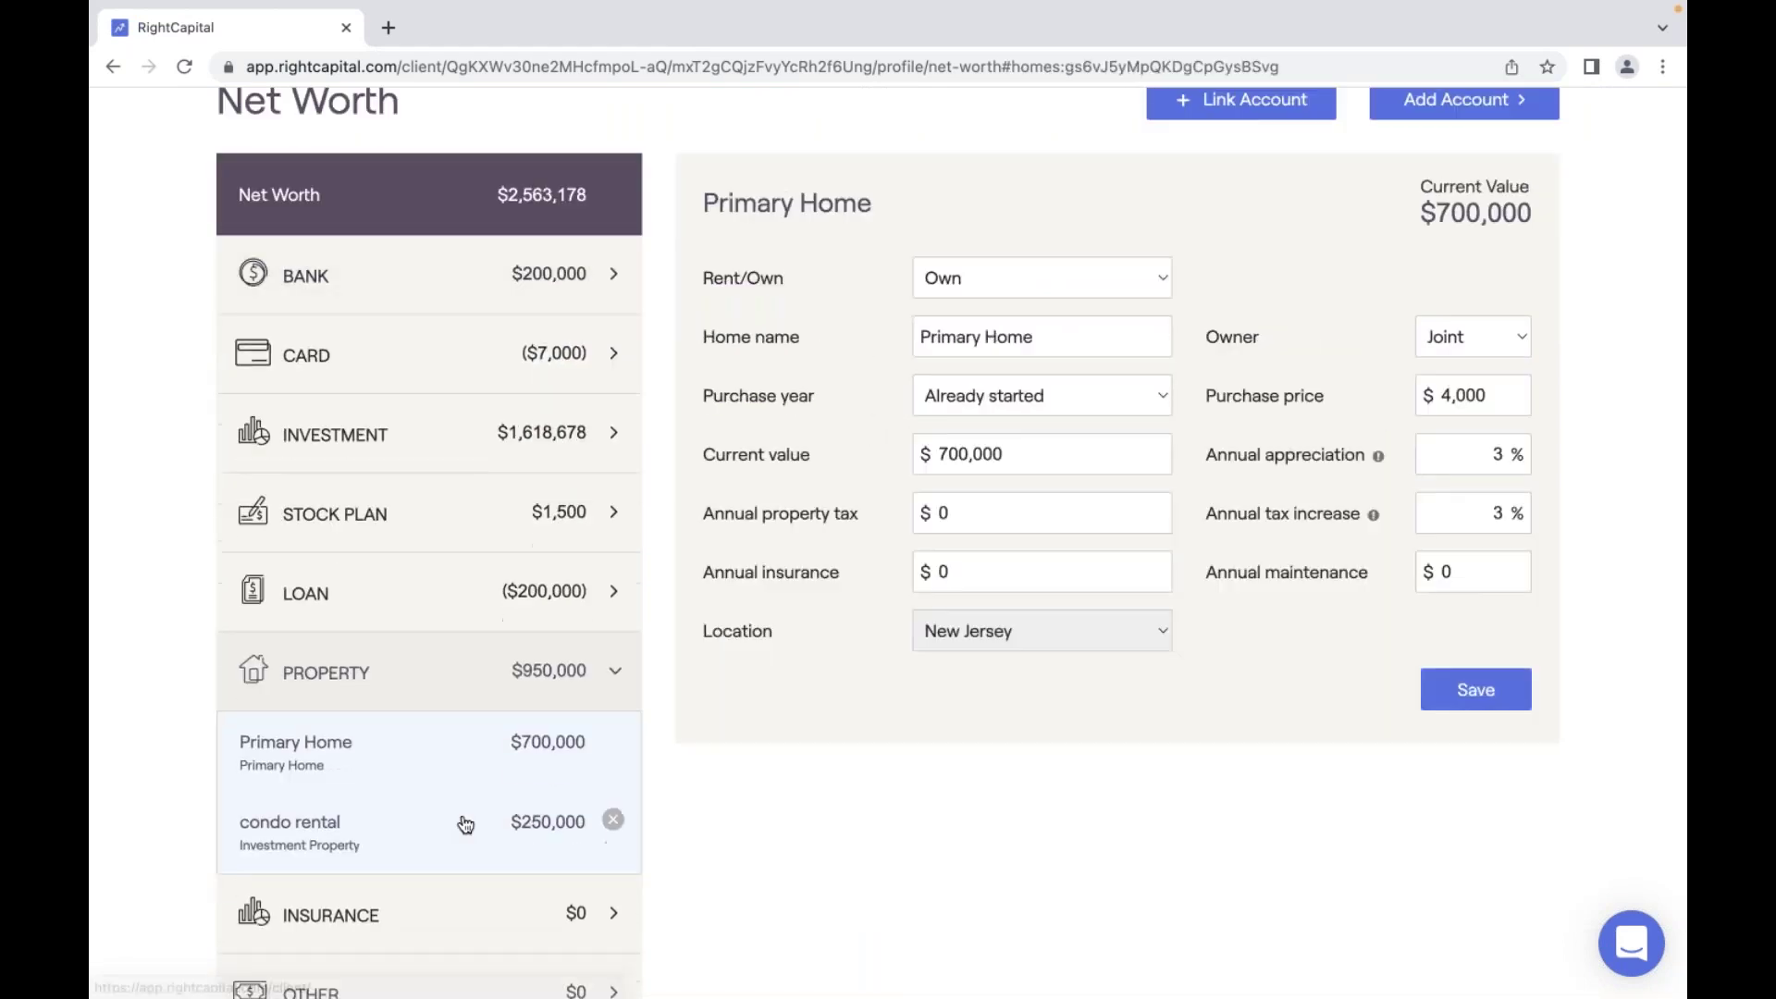
click(946, 454)
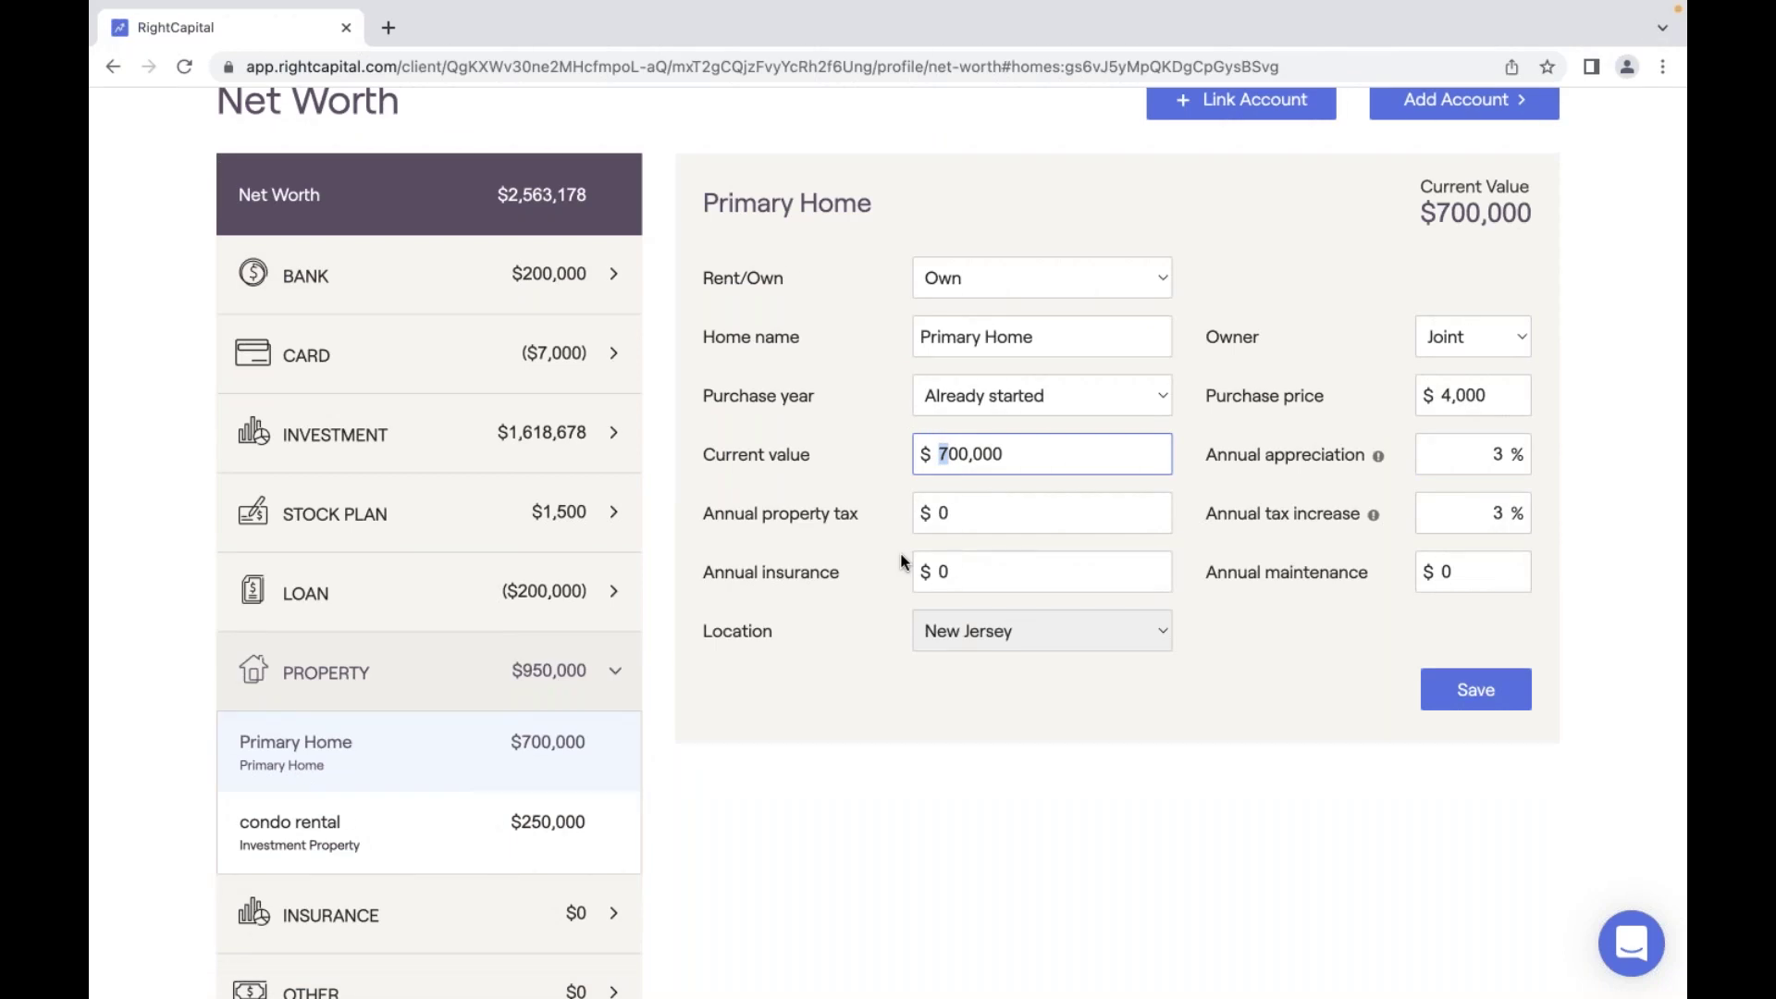
scroll(902, 561, up, 1)
scroll(902, 562, up, 2)
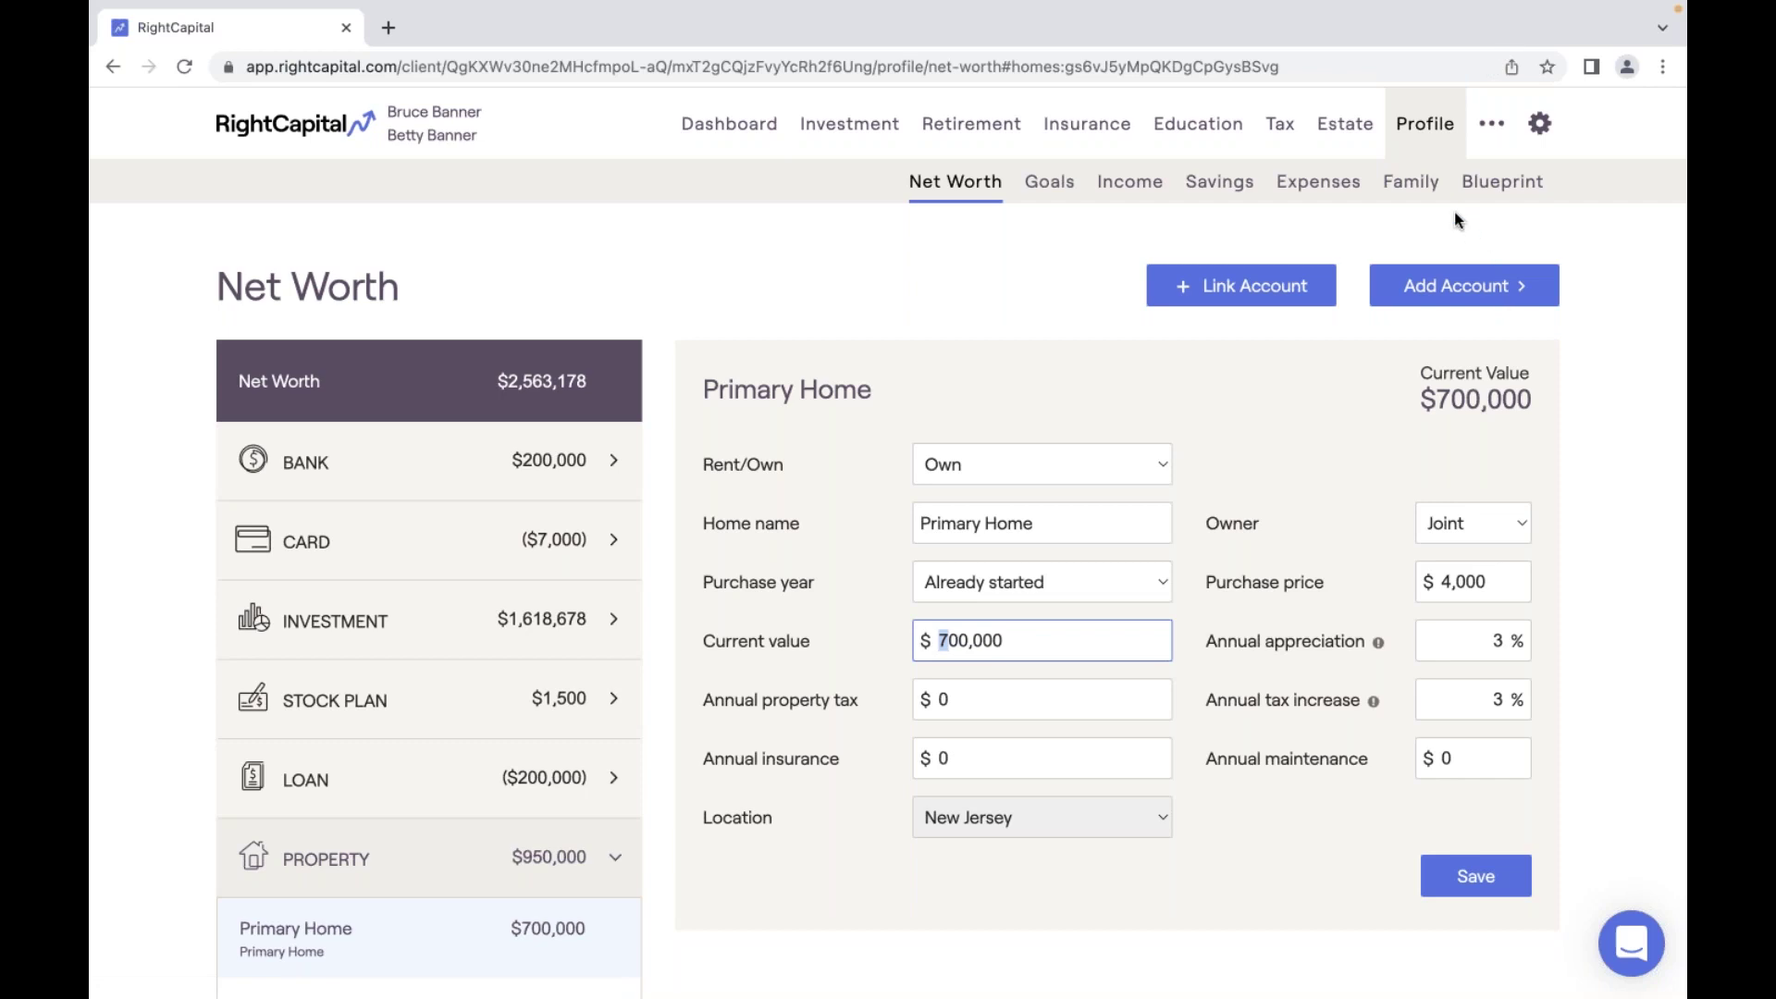
Return to the Blueprint and try reordering cards in the first client's column of the net worth chart.
click(1496, 189)
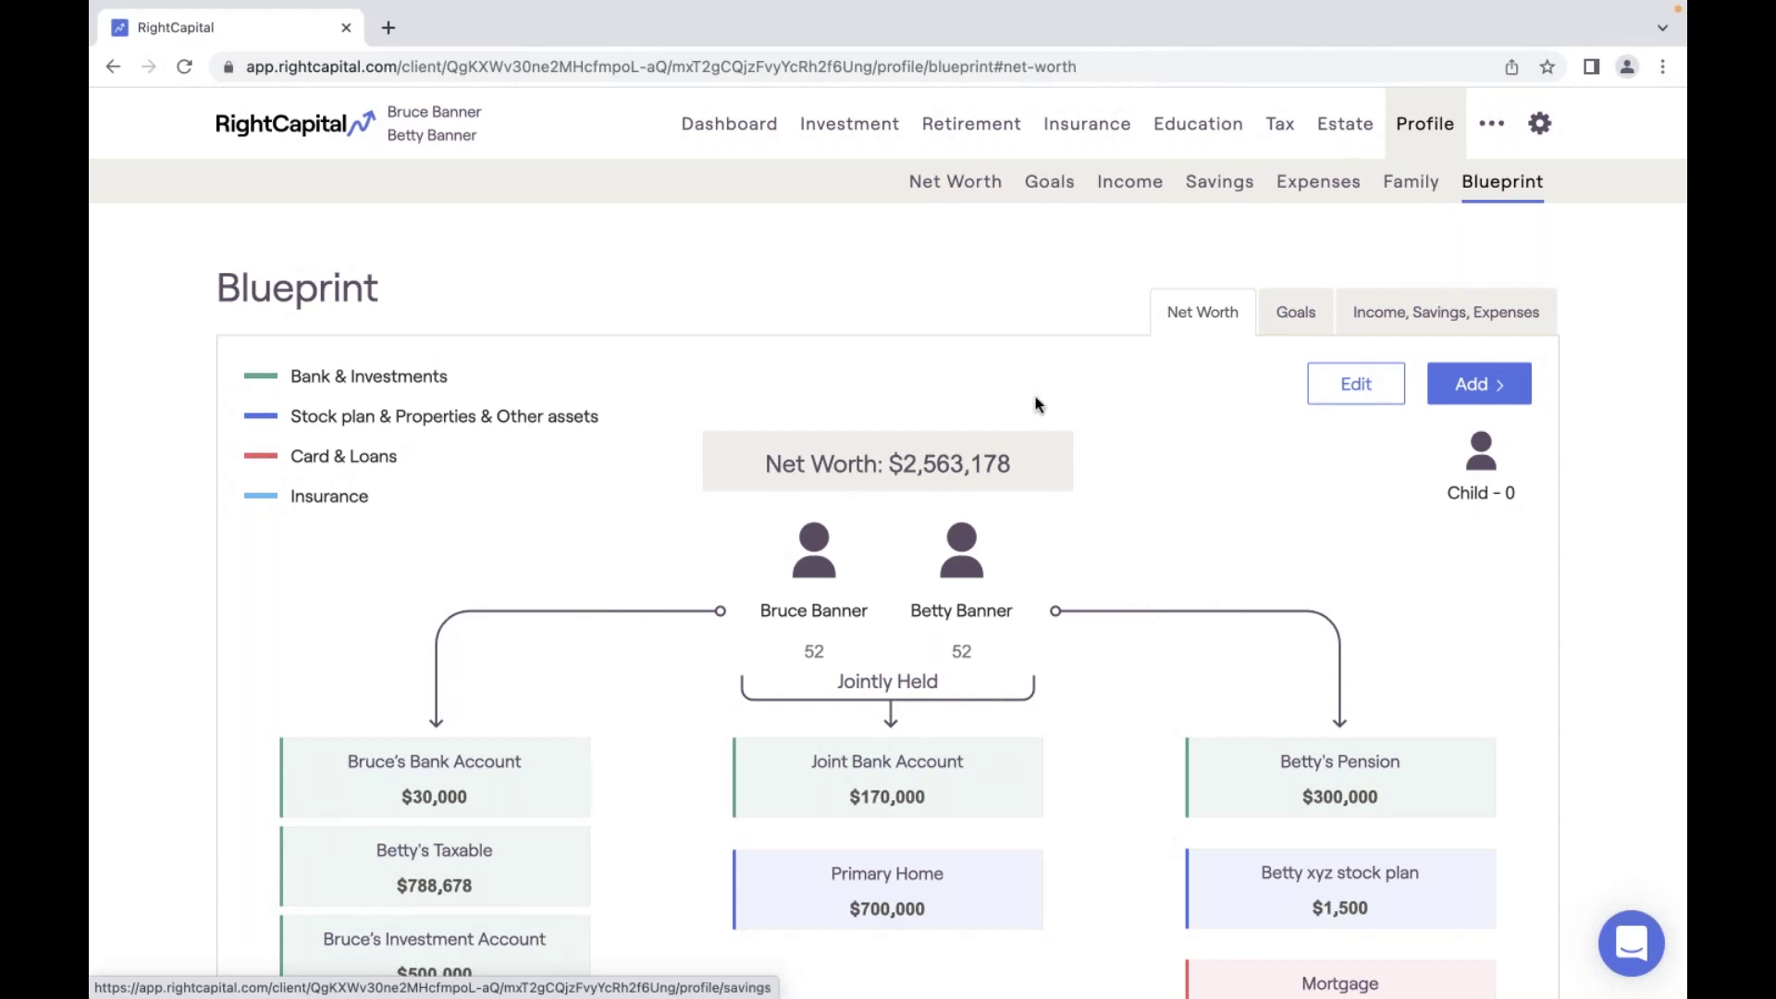
scroll(1035, 404, down, 1)
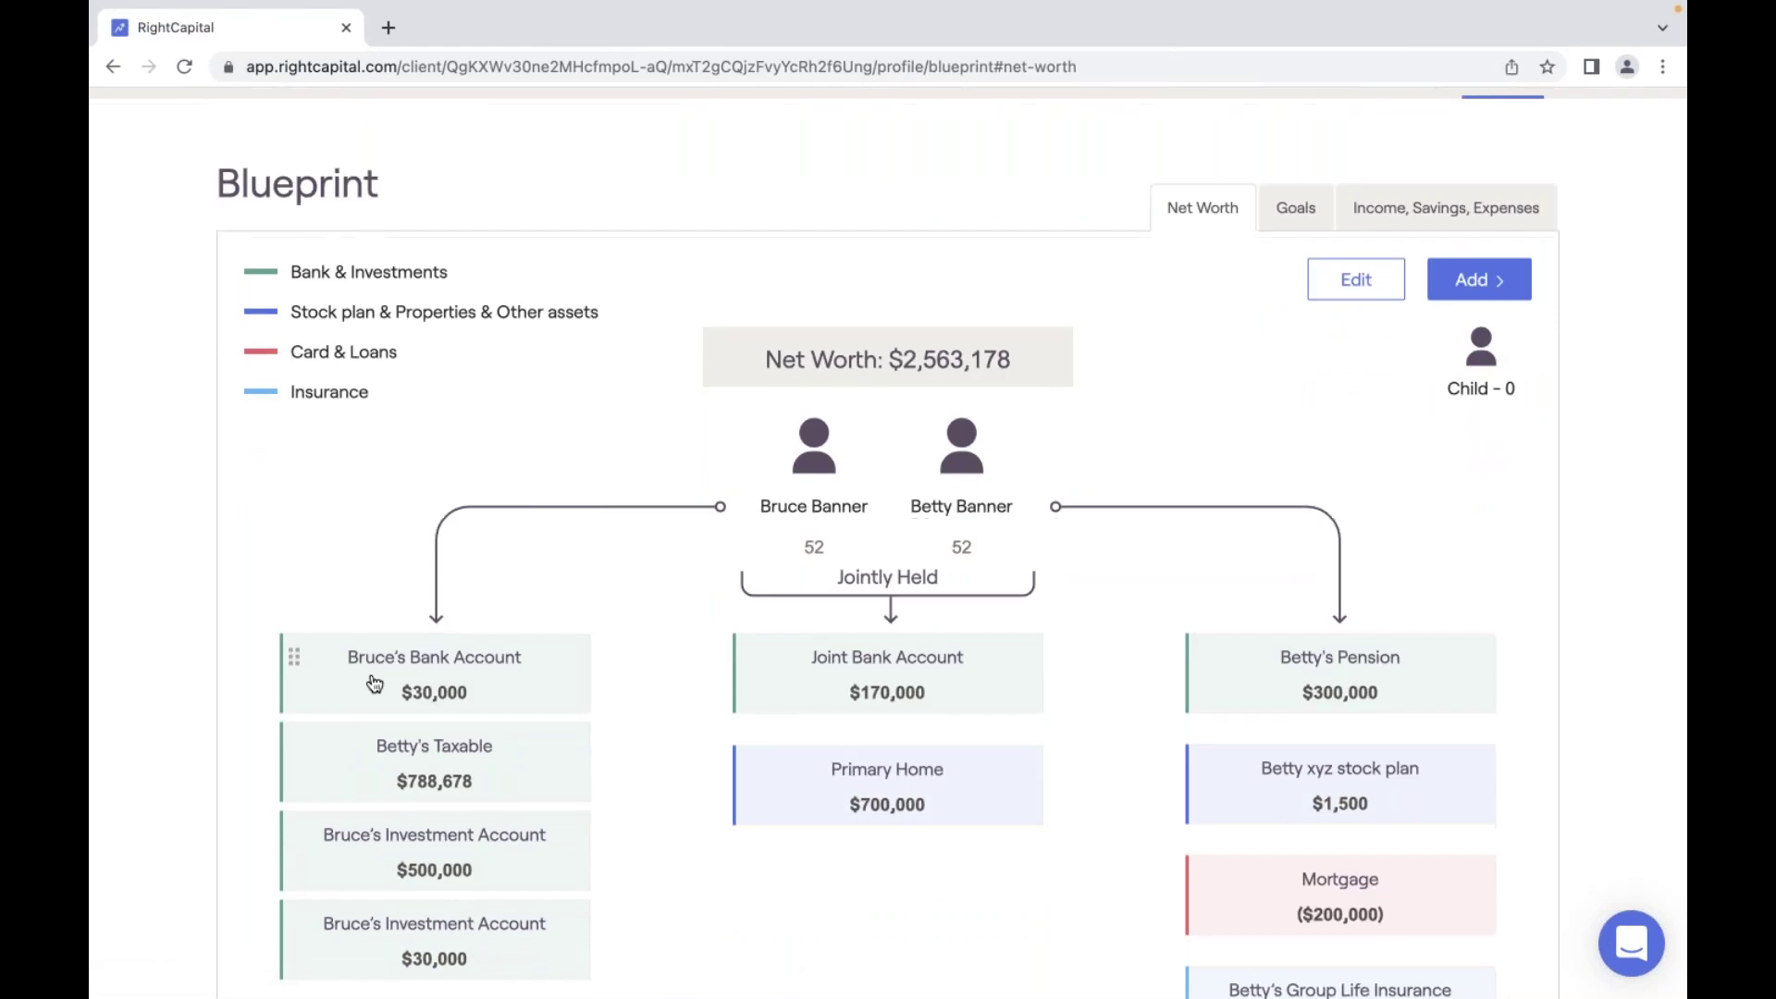
scroll(373, 685, down, 1)
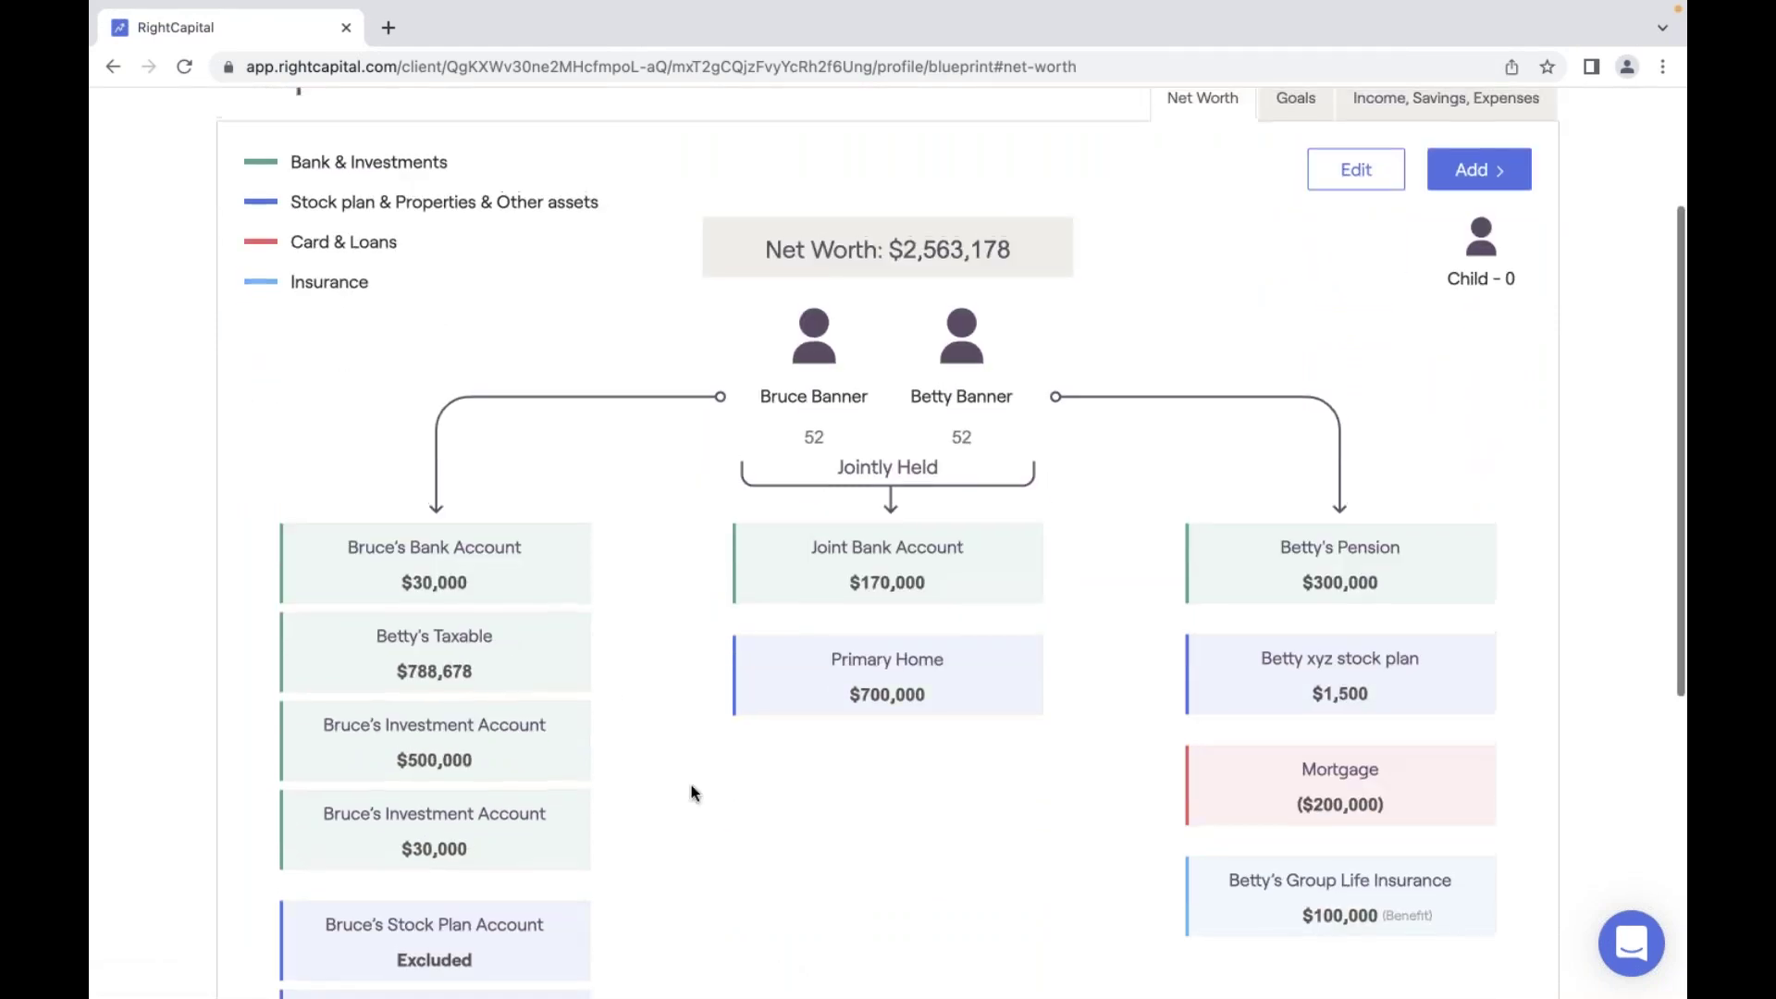
scroll(691, 785, up, 1)
drag(289, 606, 286, 720)
scroll(286, 720, down, 5)
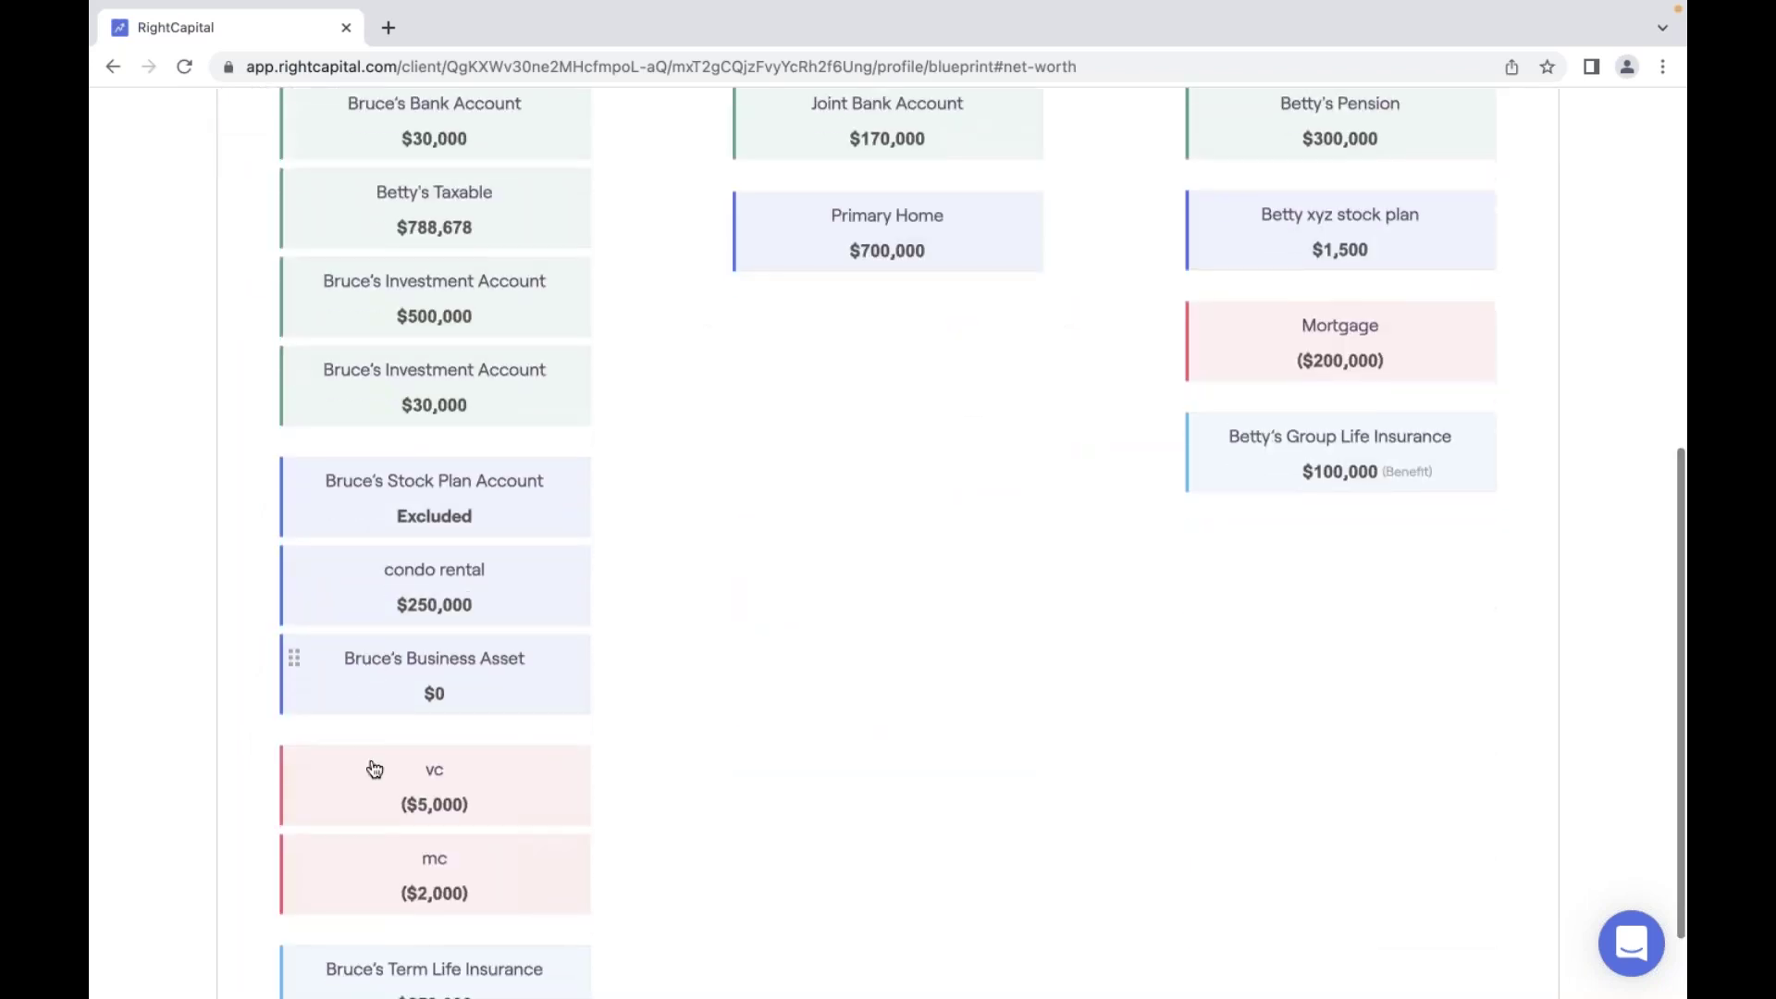
scroll(496, 817, up, 1)
scroll(498, 817, up, 3)
mouse_move(296, 814)
mouse_down()
mouse_move(297, 636)
mouse_move(295, 814)
mouse_up()
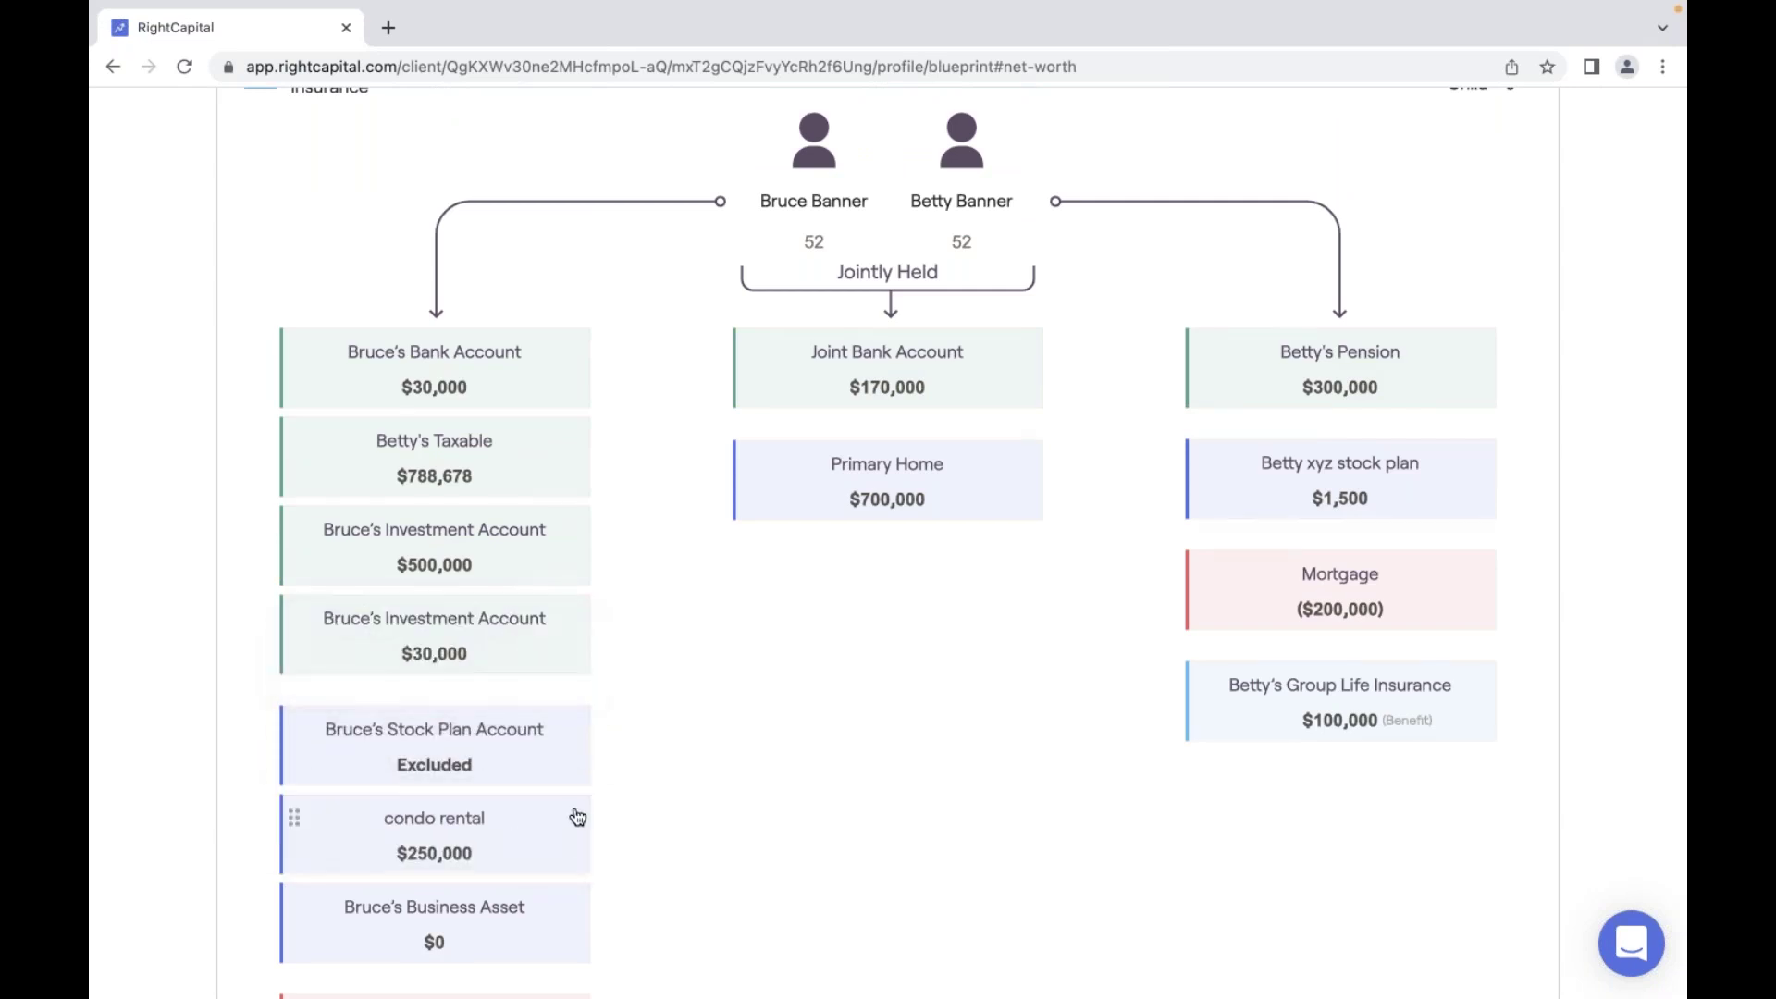
scroll(764, 751, up, 5)
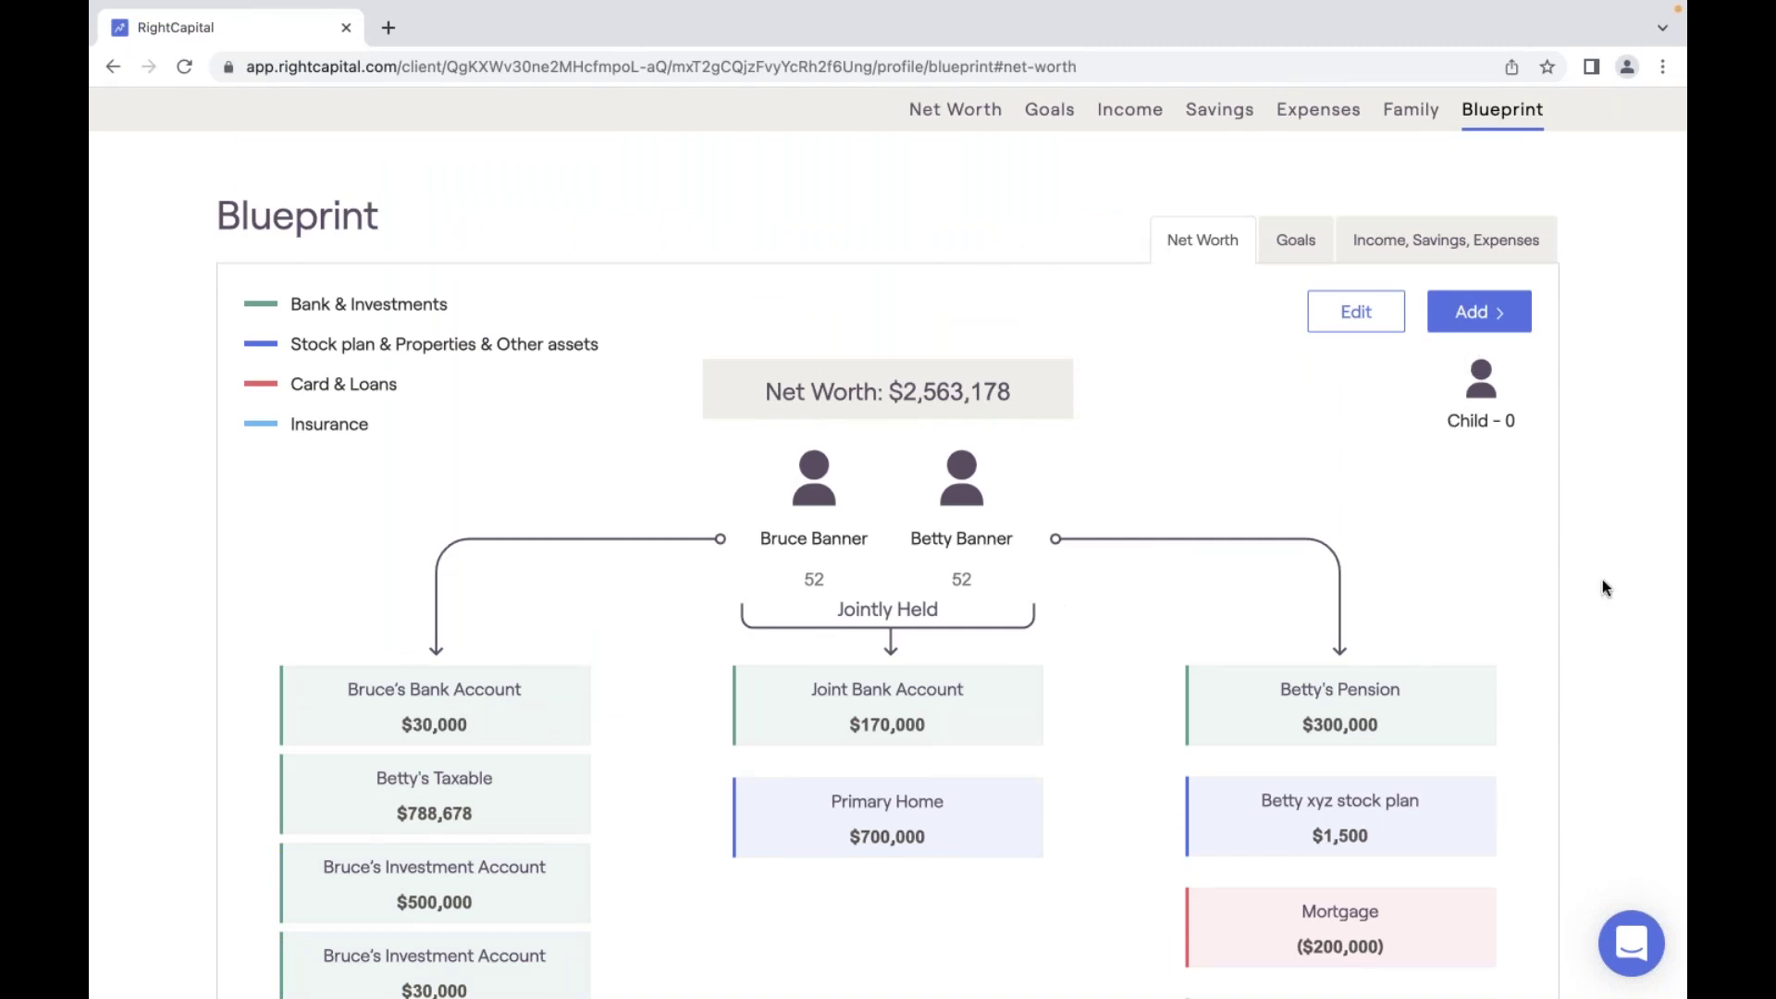
Examine the Blueprint's ownership columns from bank accounts and investments through properties, cards and loans, down to the insurance entries.
scroll(1134, 666, down, 1)
scroll(1134, 668, down, 1)
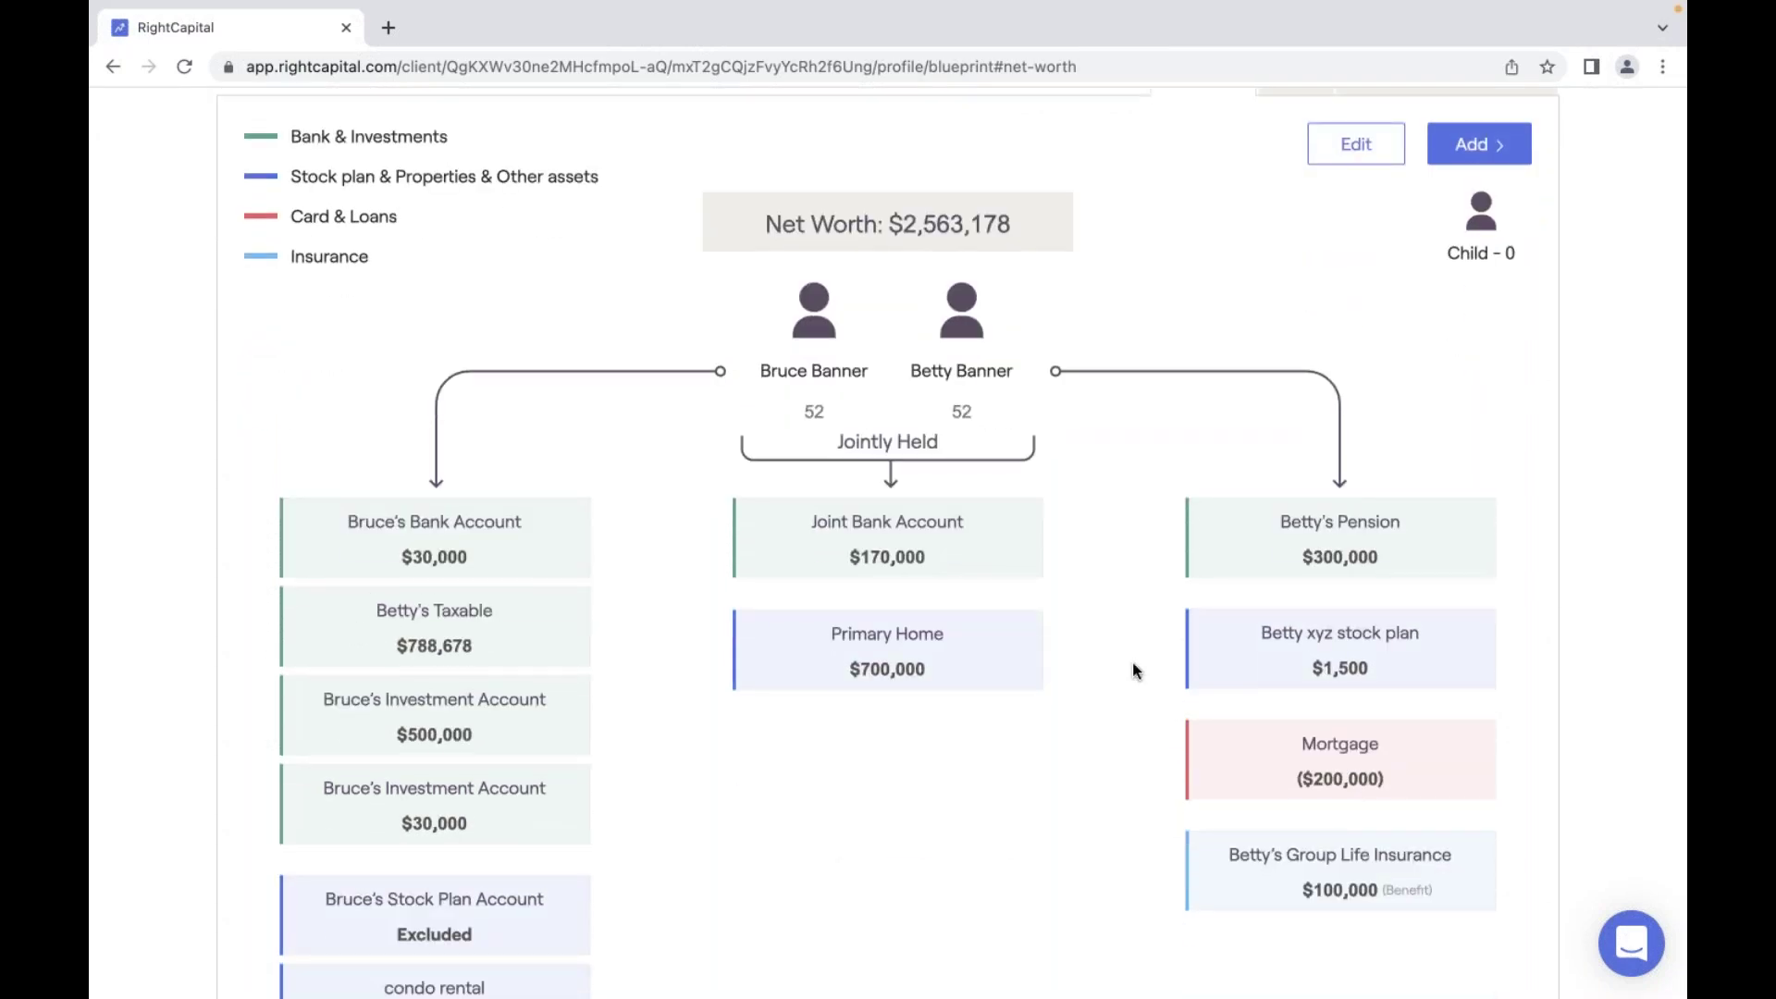
scroll(1132, 663, down, 2)
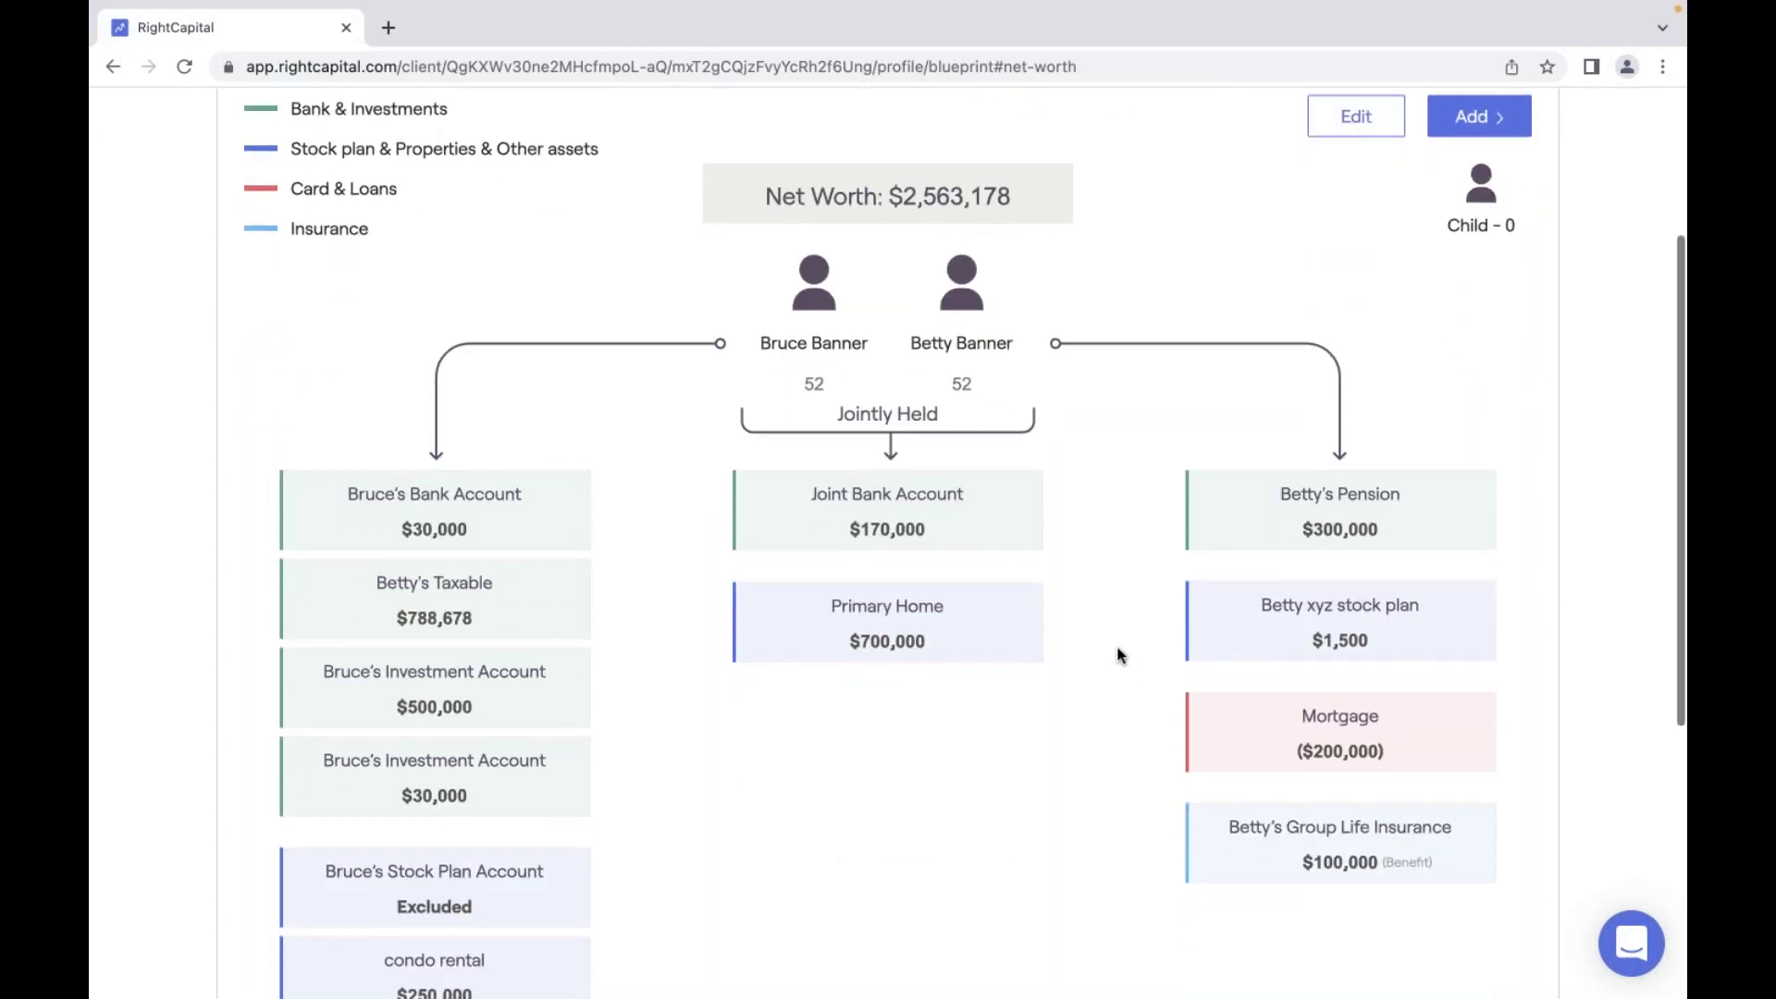
scroll(1117, 648, down, 2)
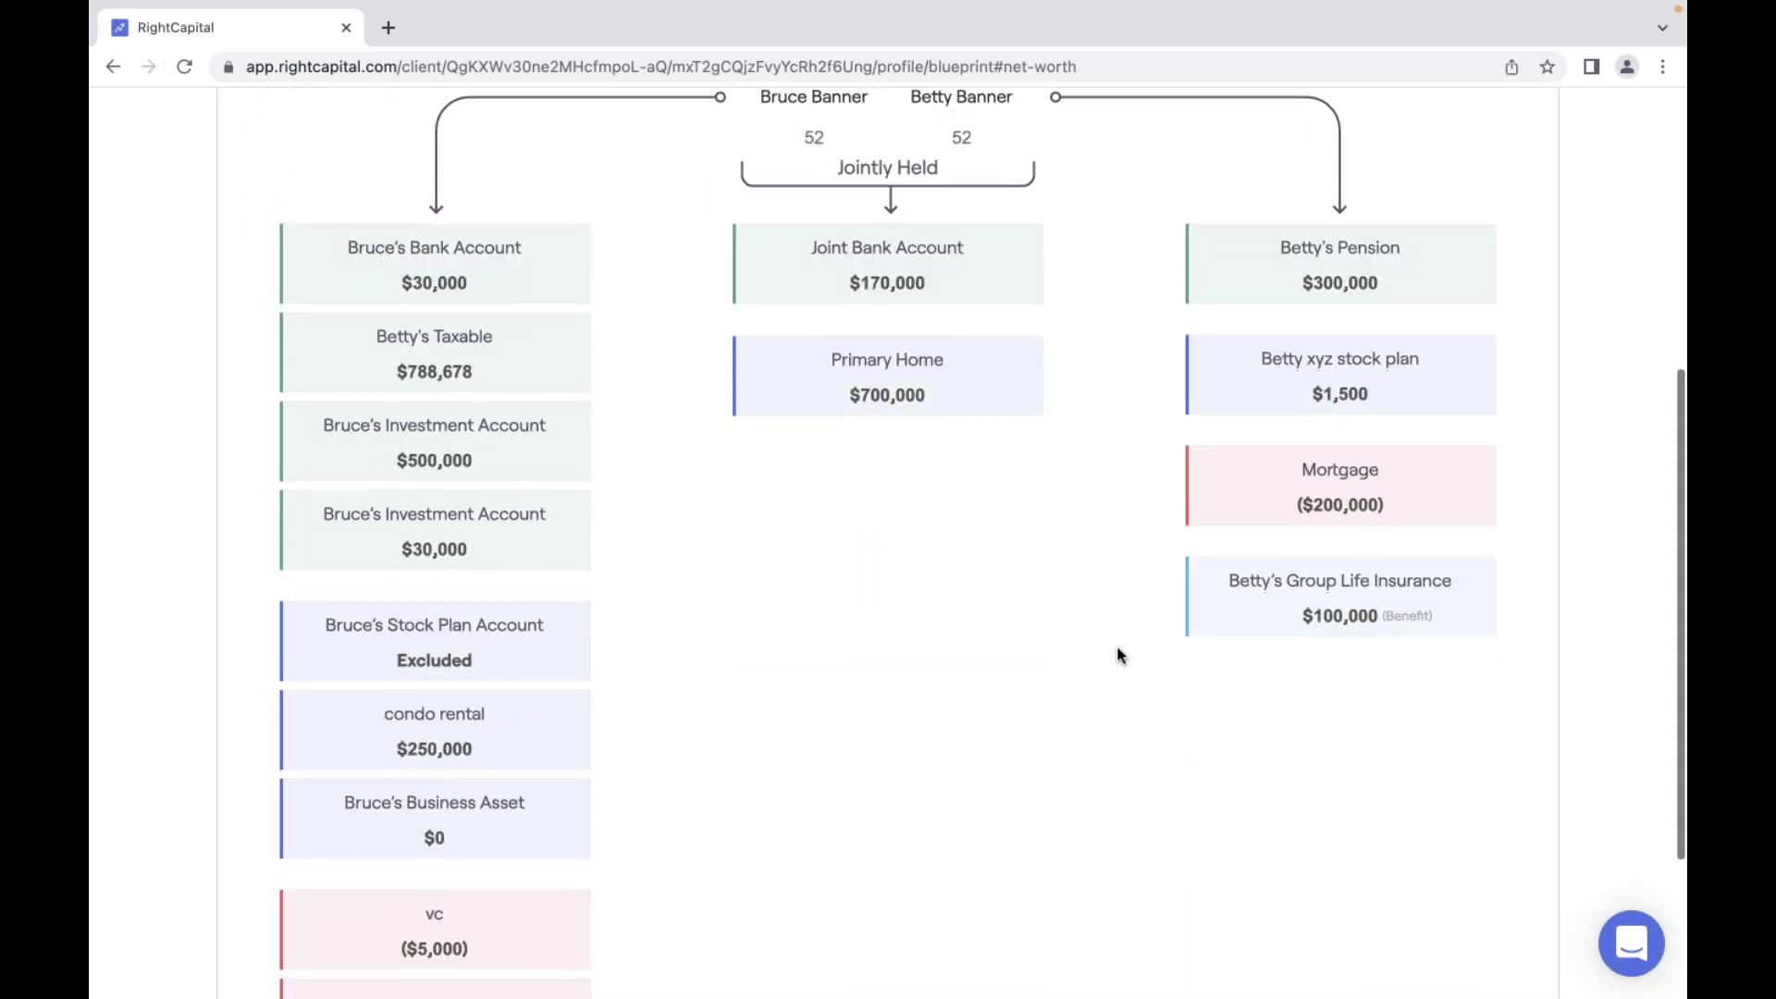
scroll(1117, 655, down, 1)
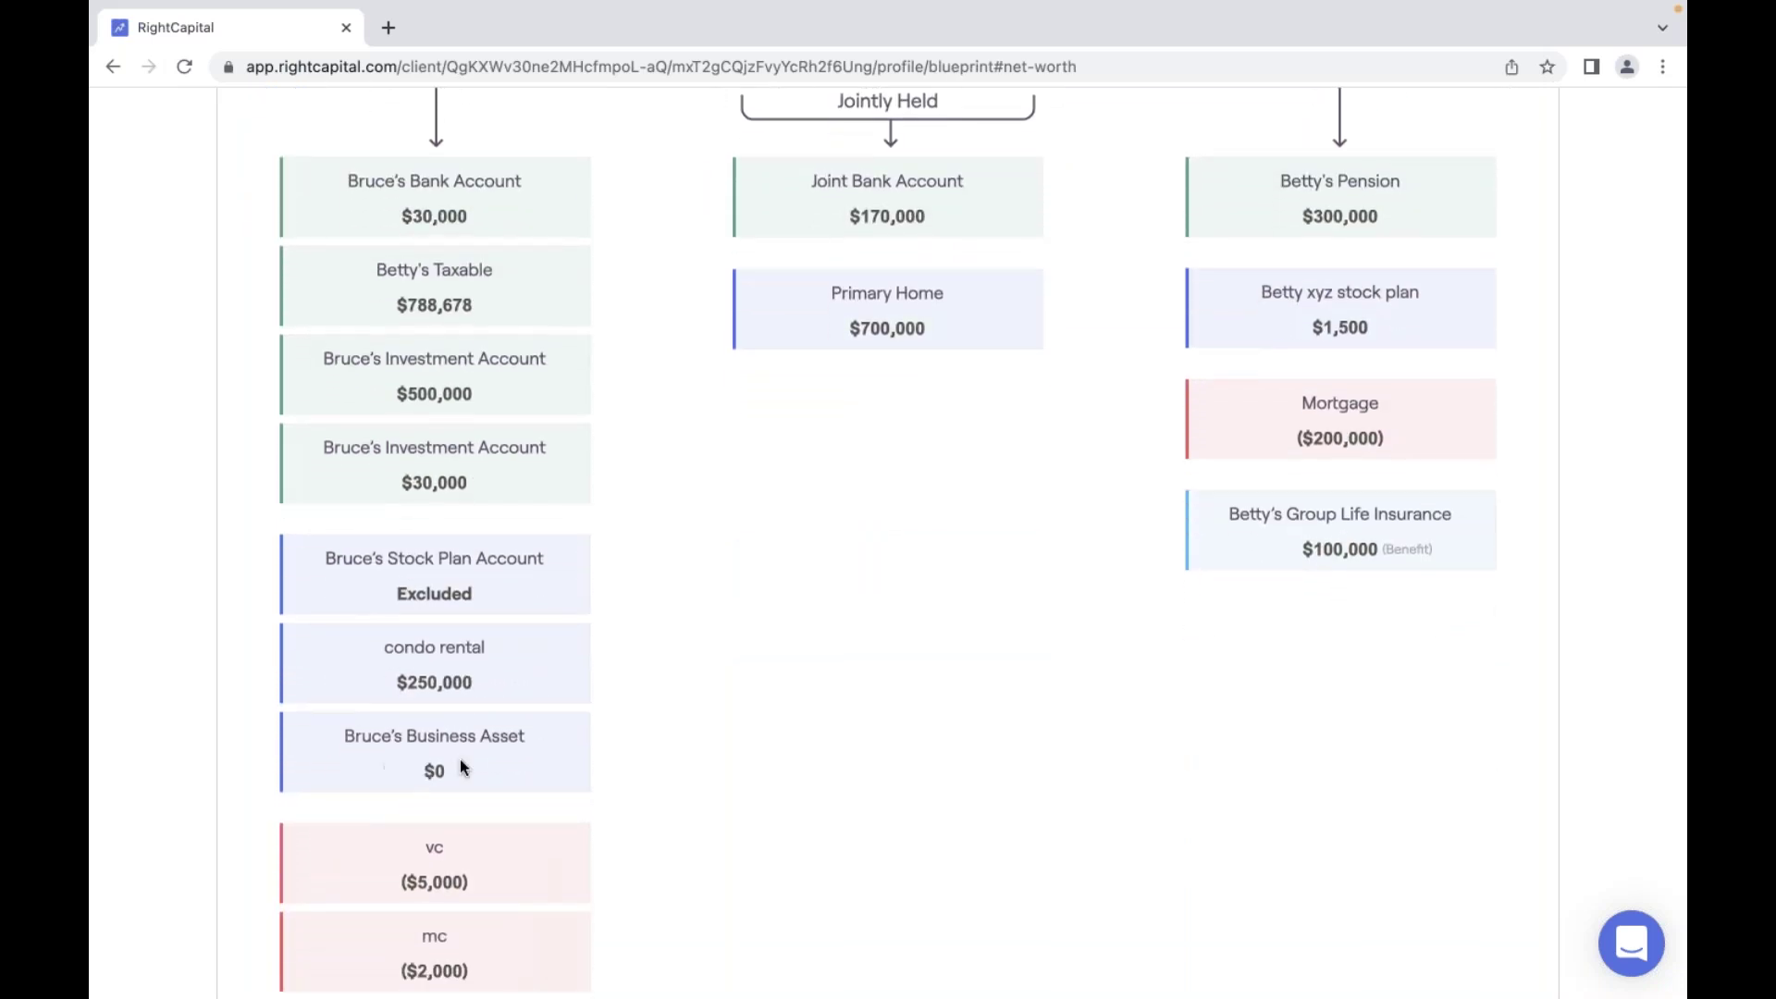
scroll(495, 818, down, 1)
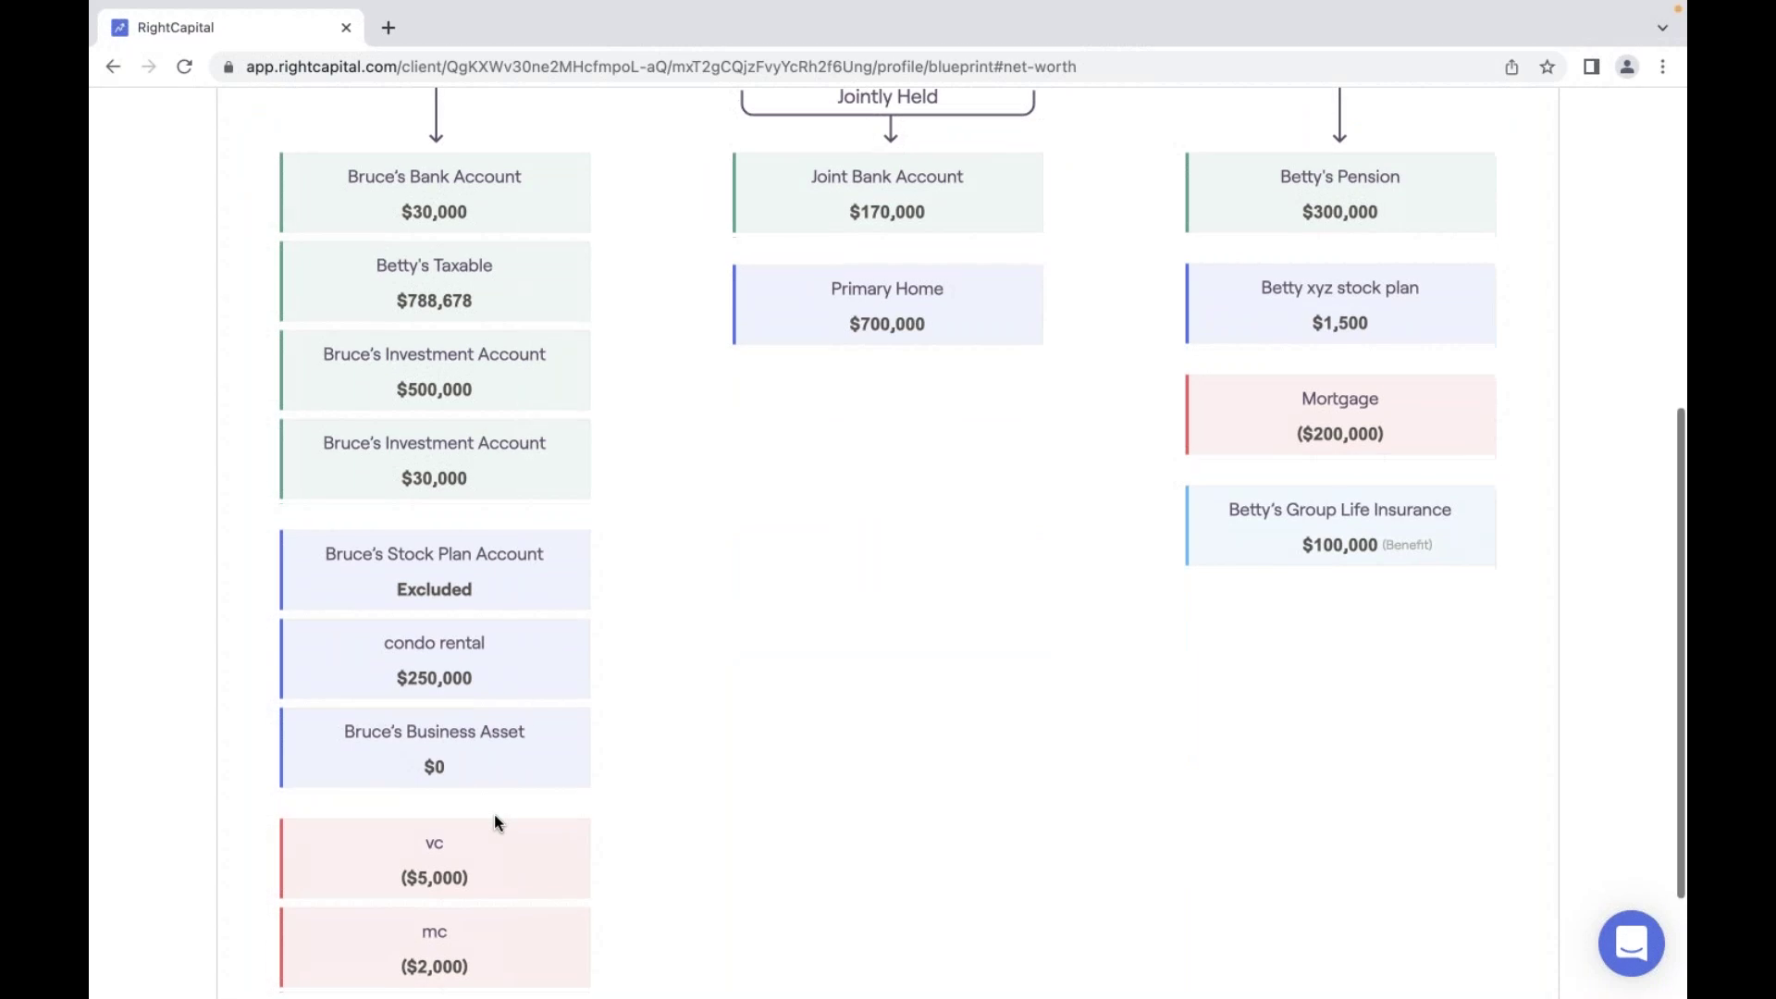
scroll(496, 822, down, 3)
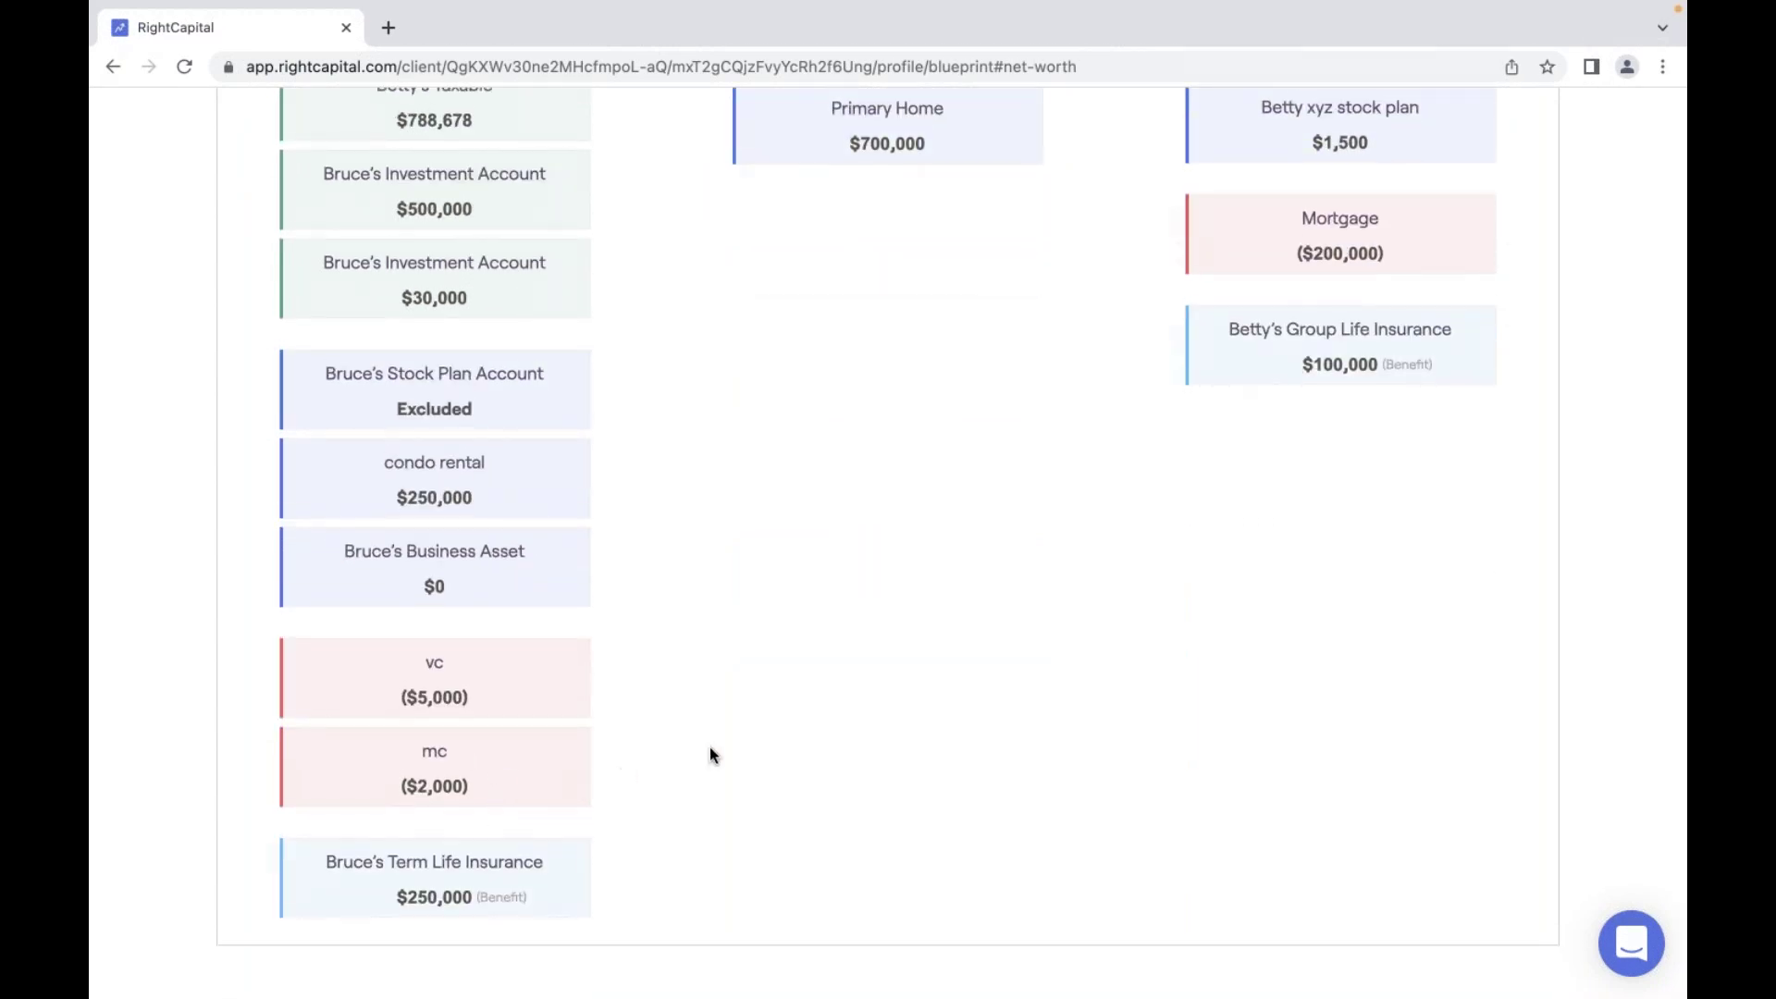
scroll(1025, 696, up, 2)
scroll(1025, 695, up, 6)
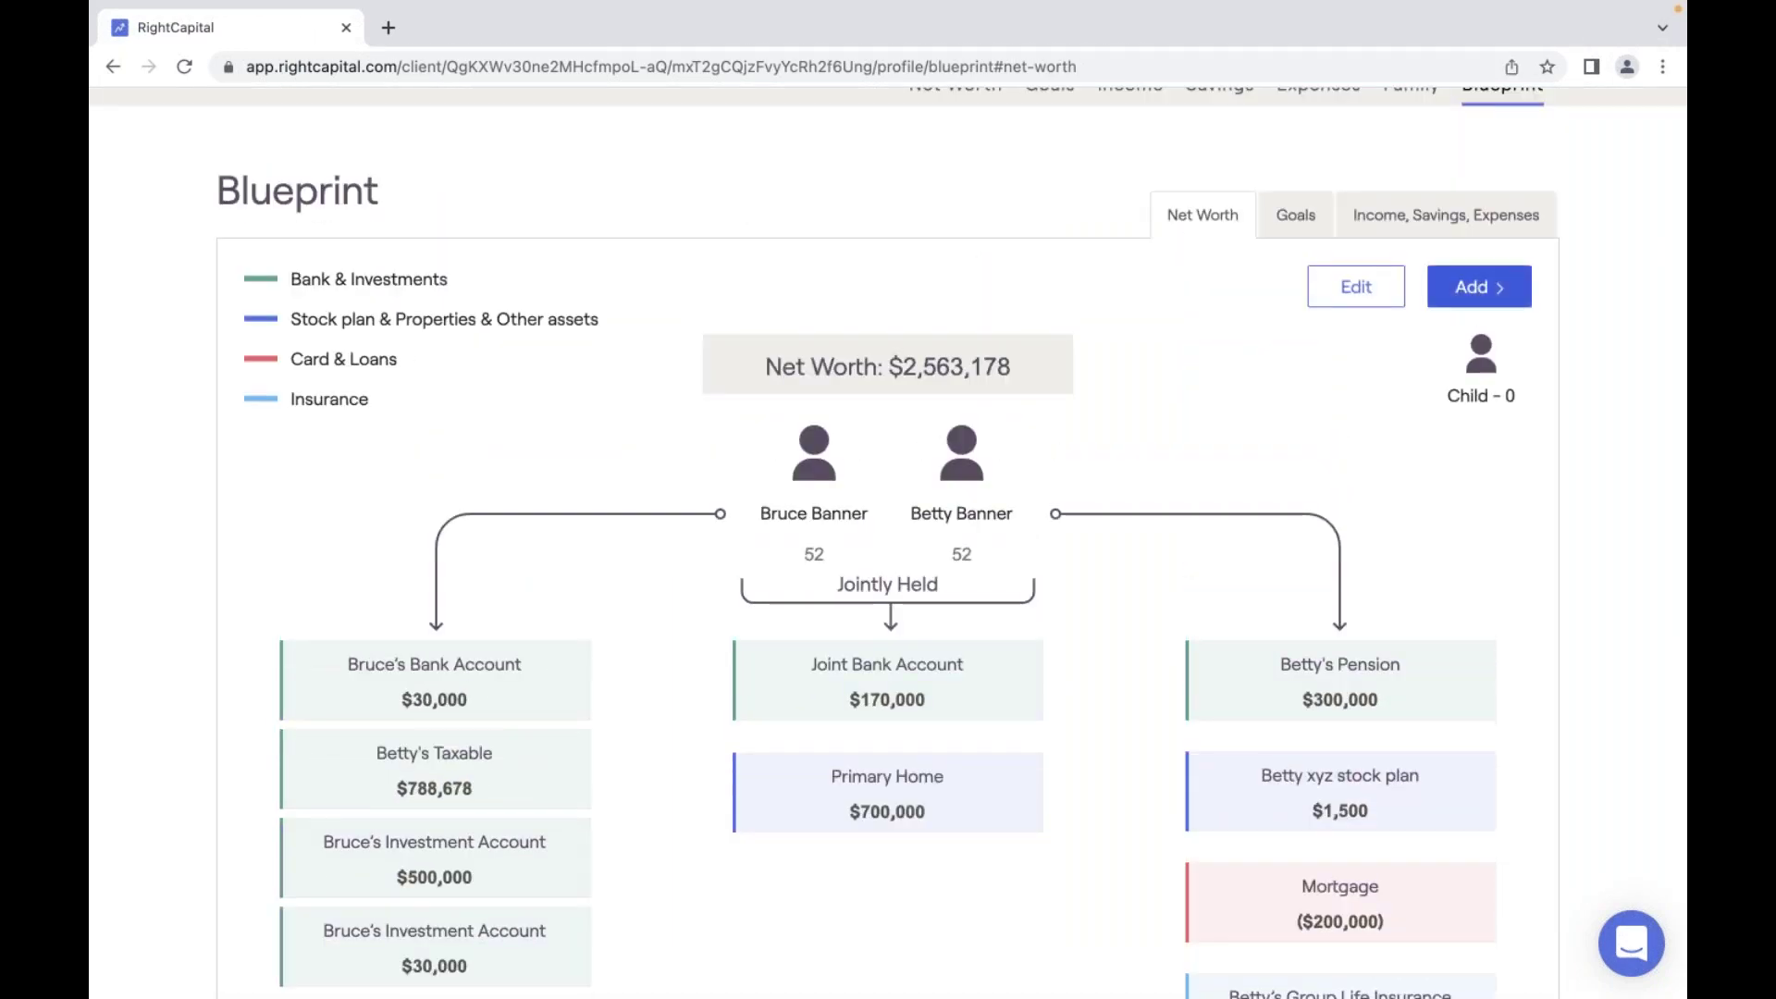
Add a card account from the Blueprint, naming it Targett Card with a balance of $4,000.
click(1475, 287)
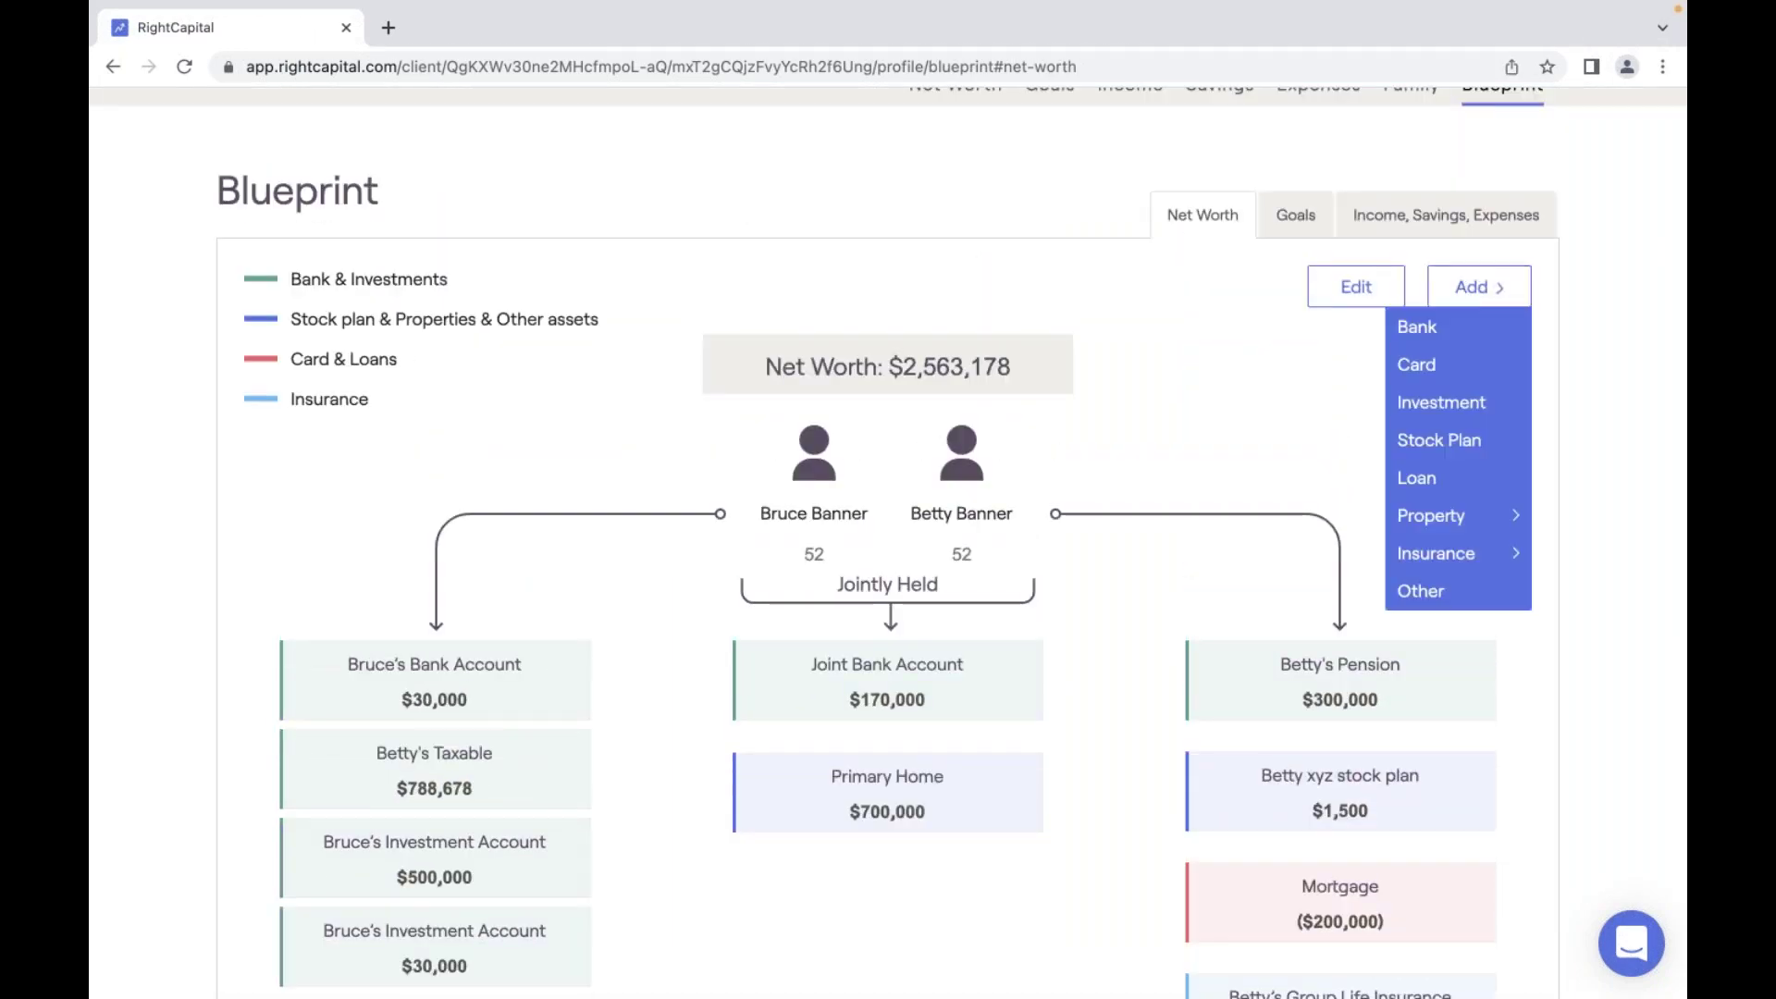
click(1449, 370)
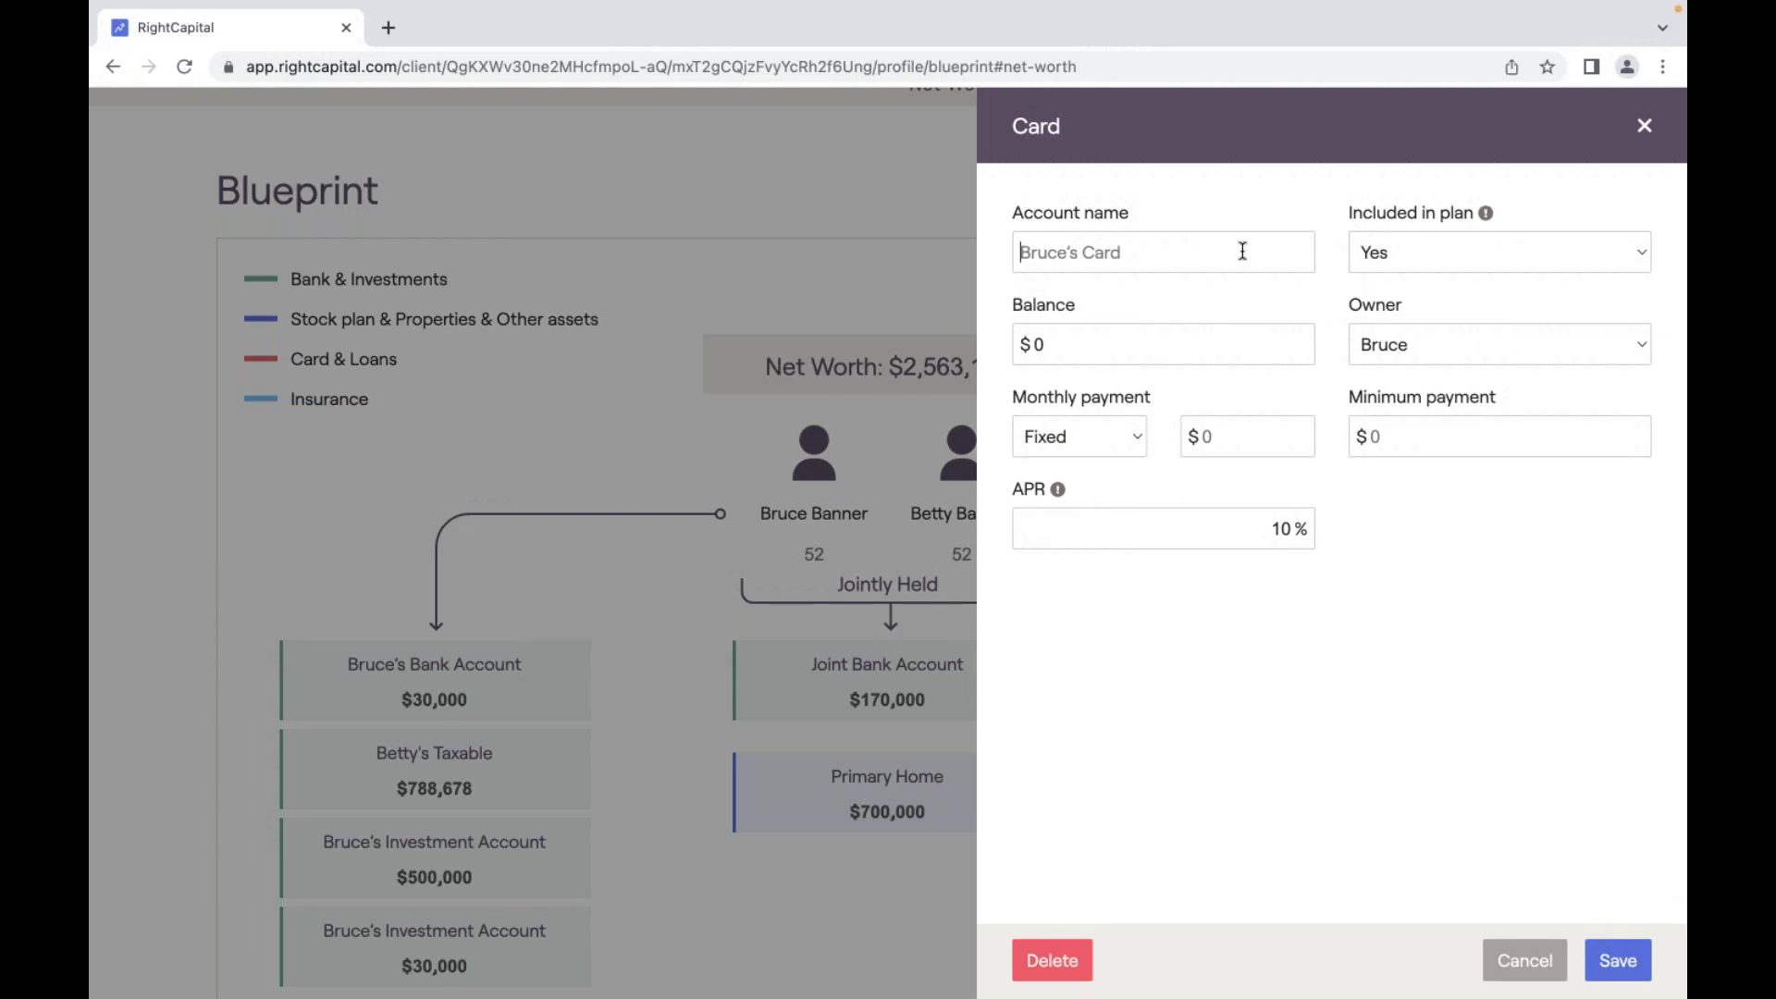
click(1243, 251)
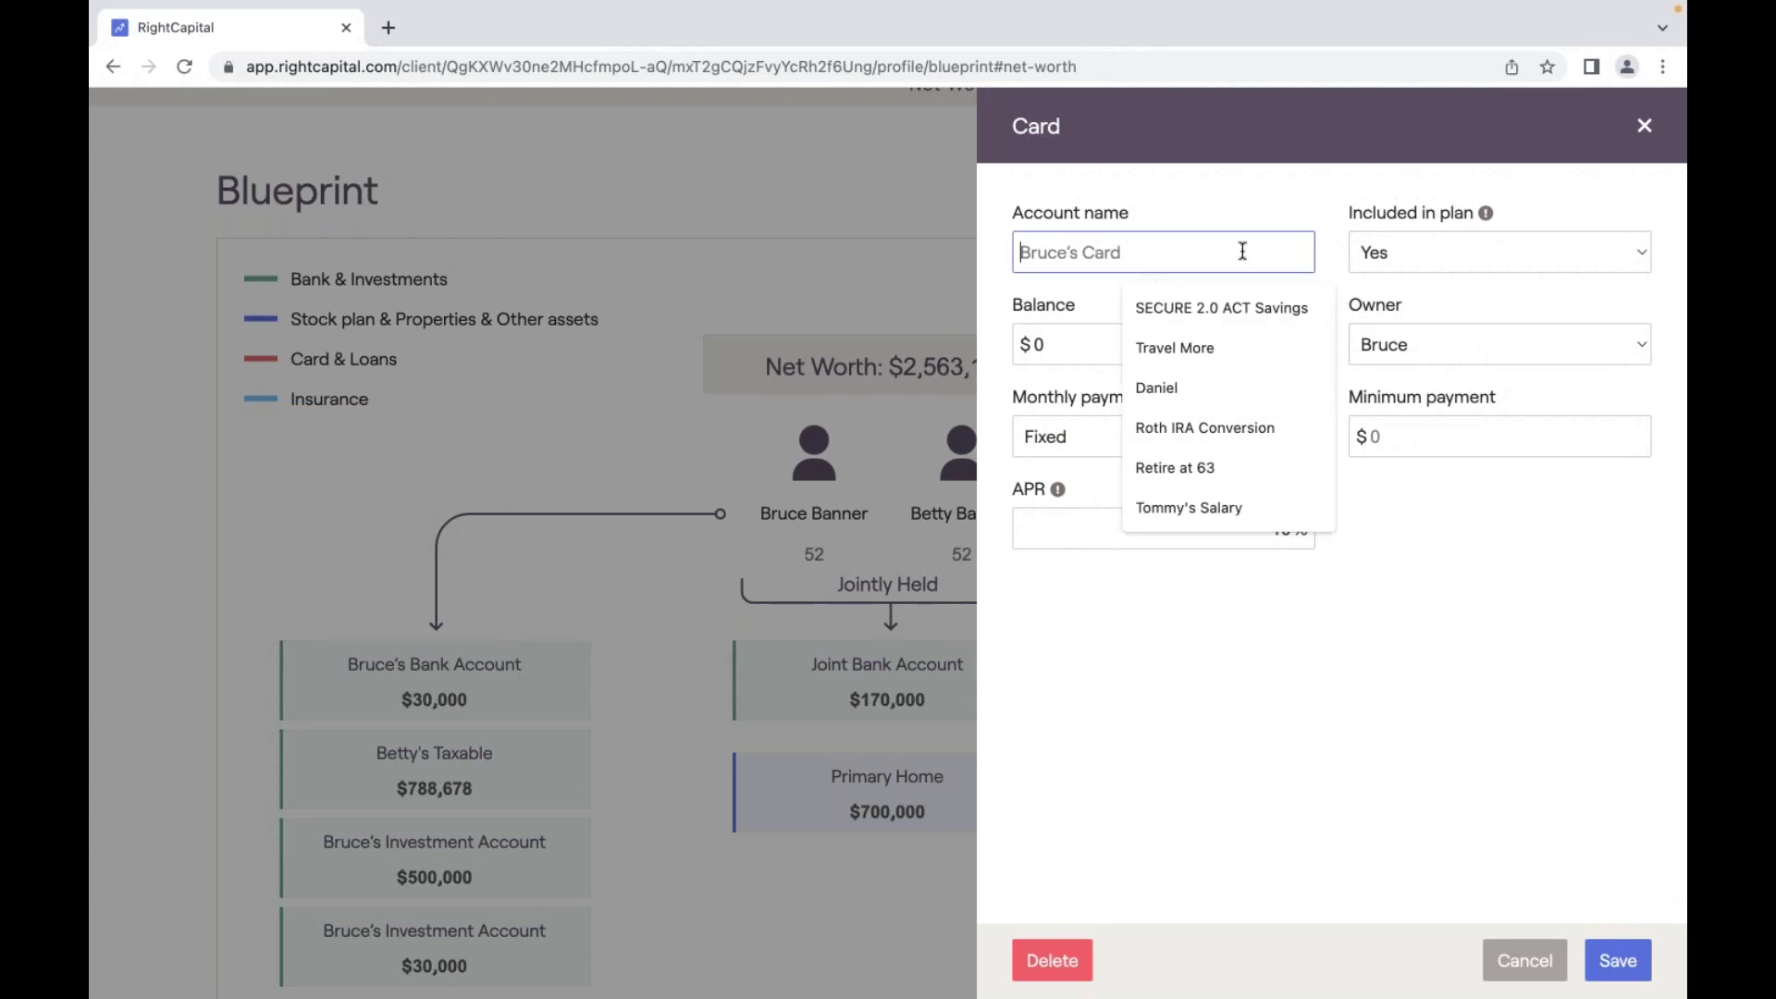
text(Targe)
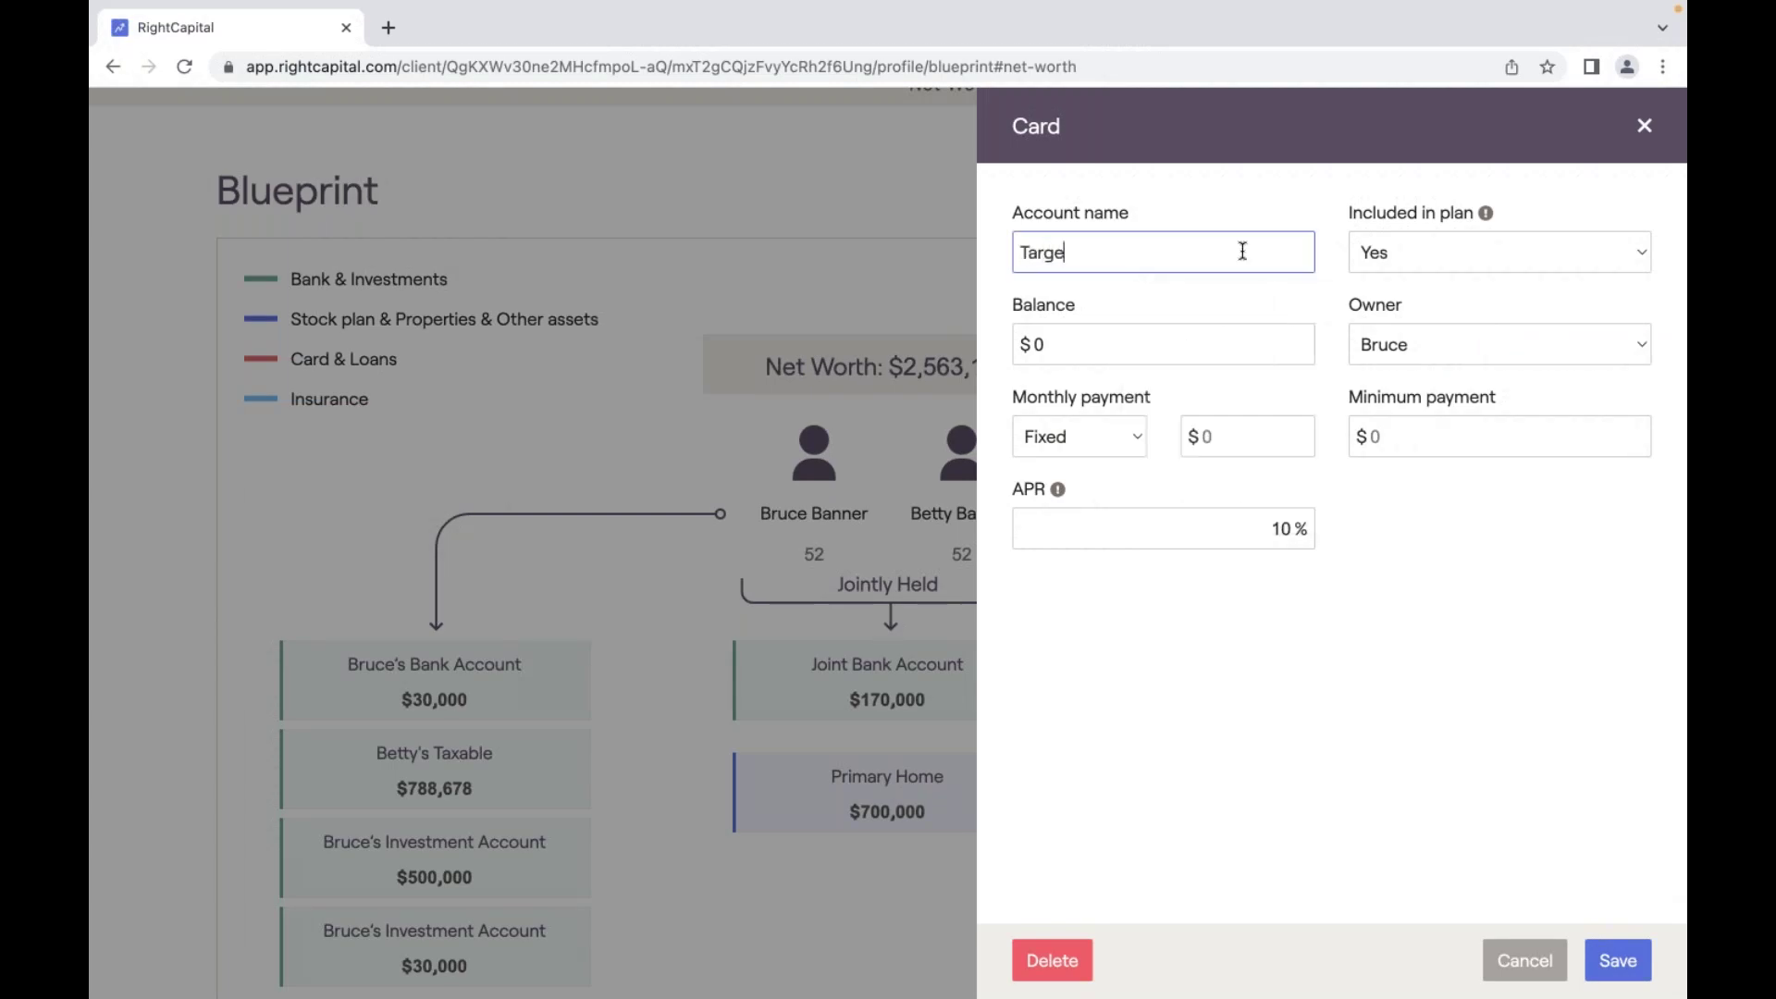
text(tt  Card)
click(1188, 348)
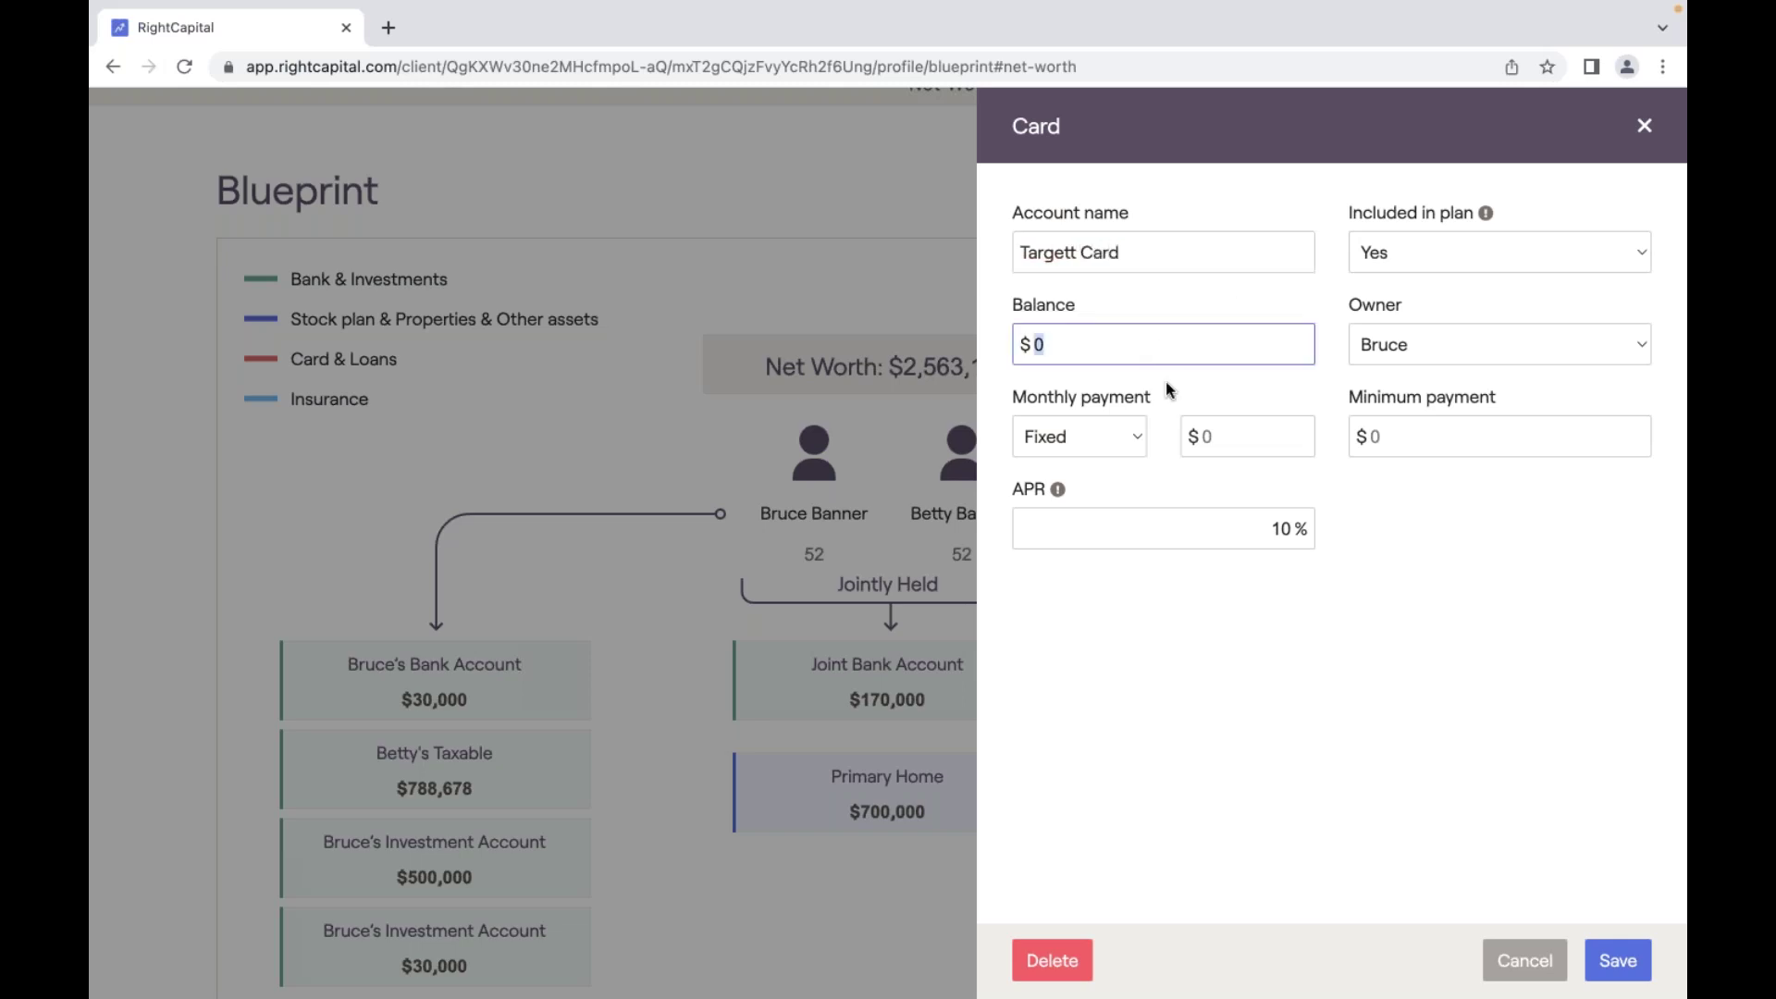
text(40000)
key(BackSpace)
Set the Targett Card's APR to 15% and minimum payment to $150, save it, and check its entry in the chart.
click(1305, 527)
double_click(1305, 526)
text(15)
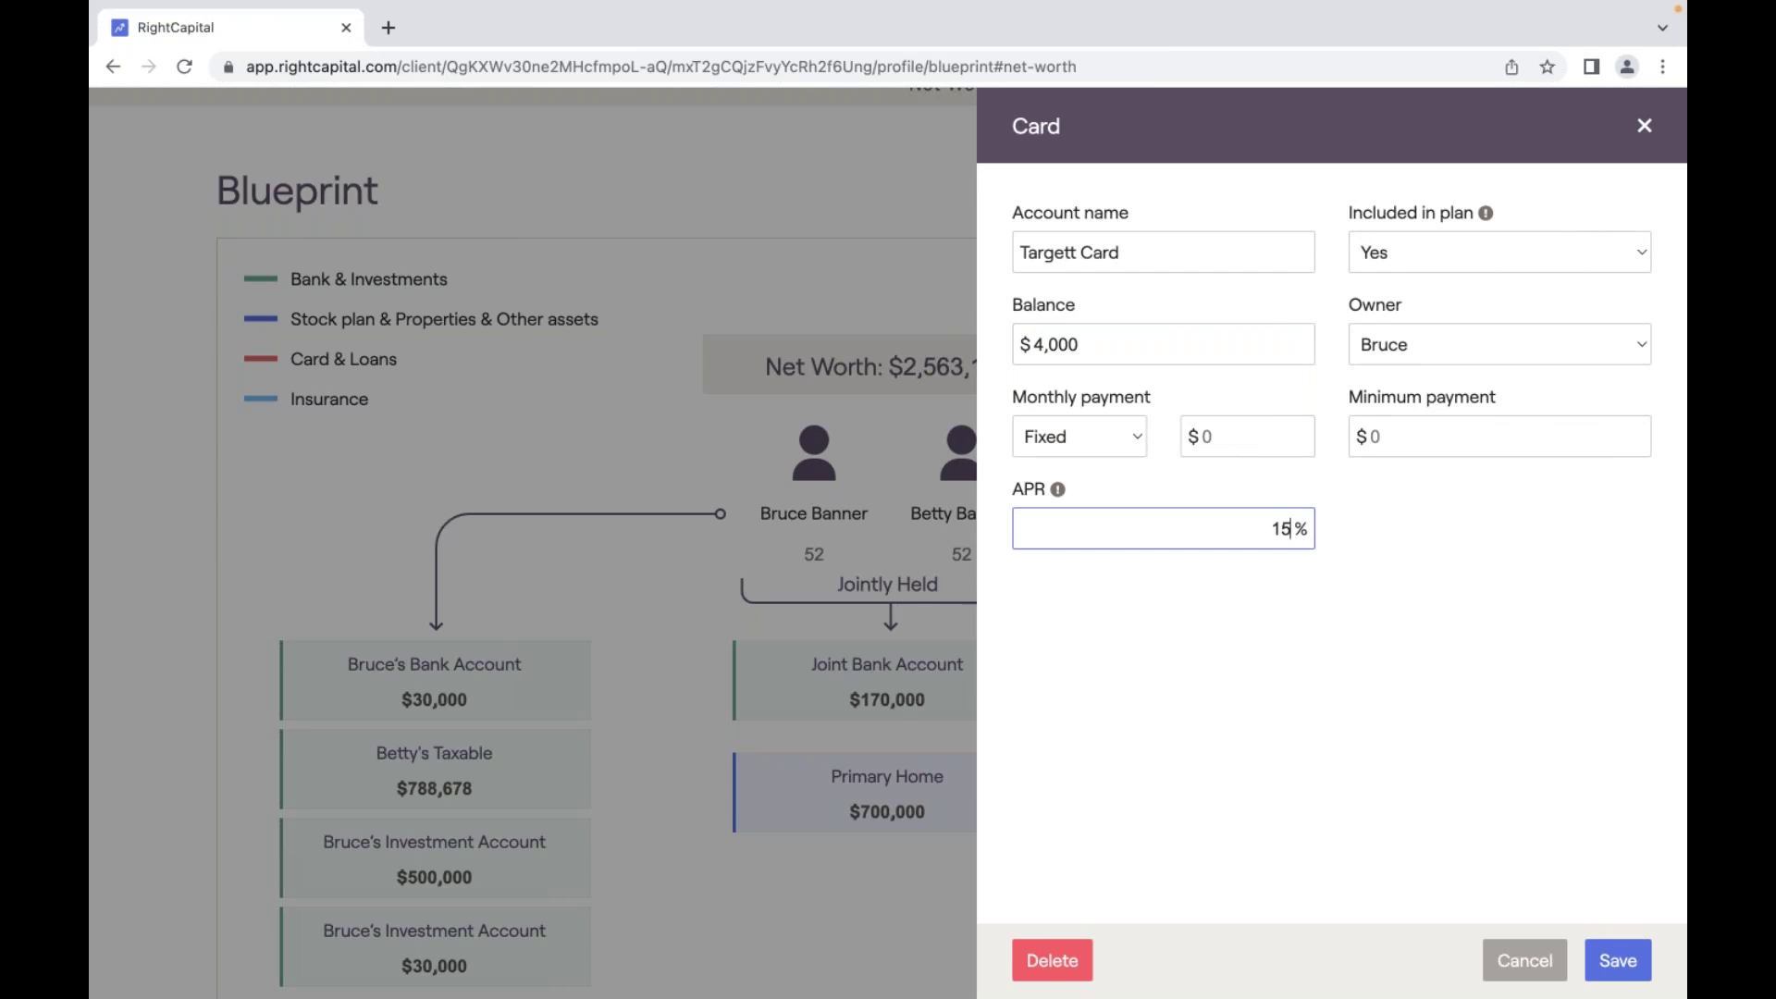
click(1443, 435)
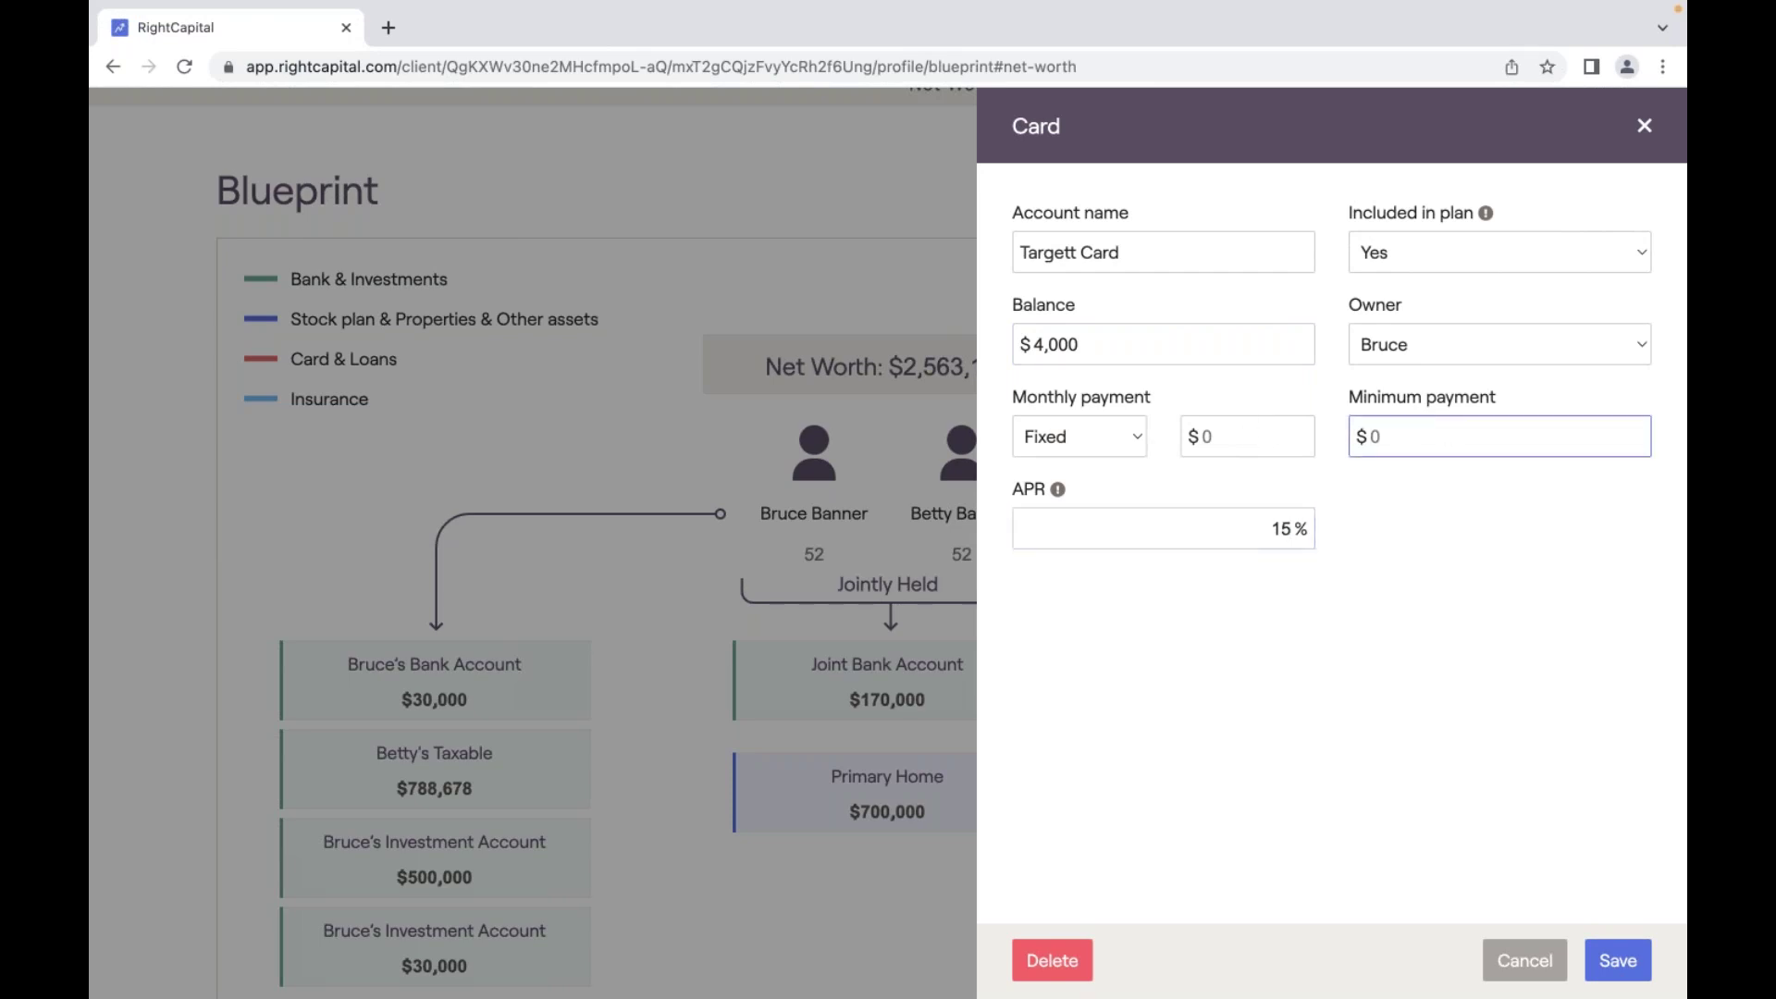
text(150)
key(Return)
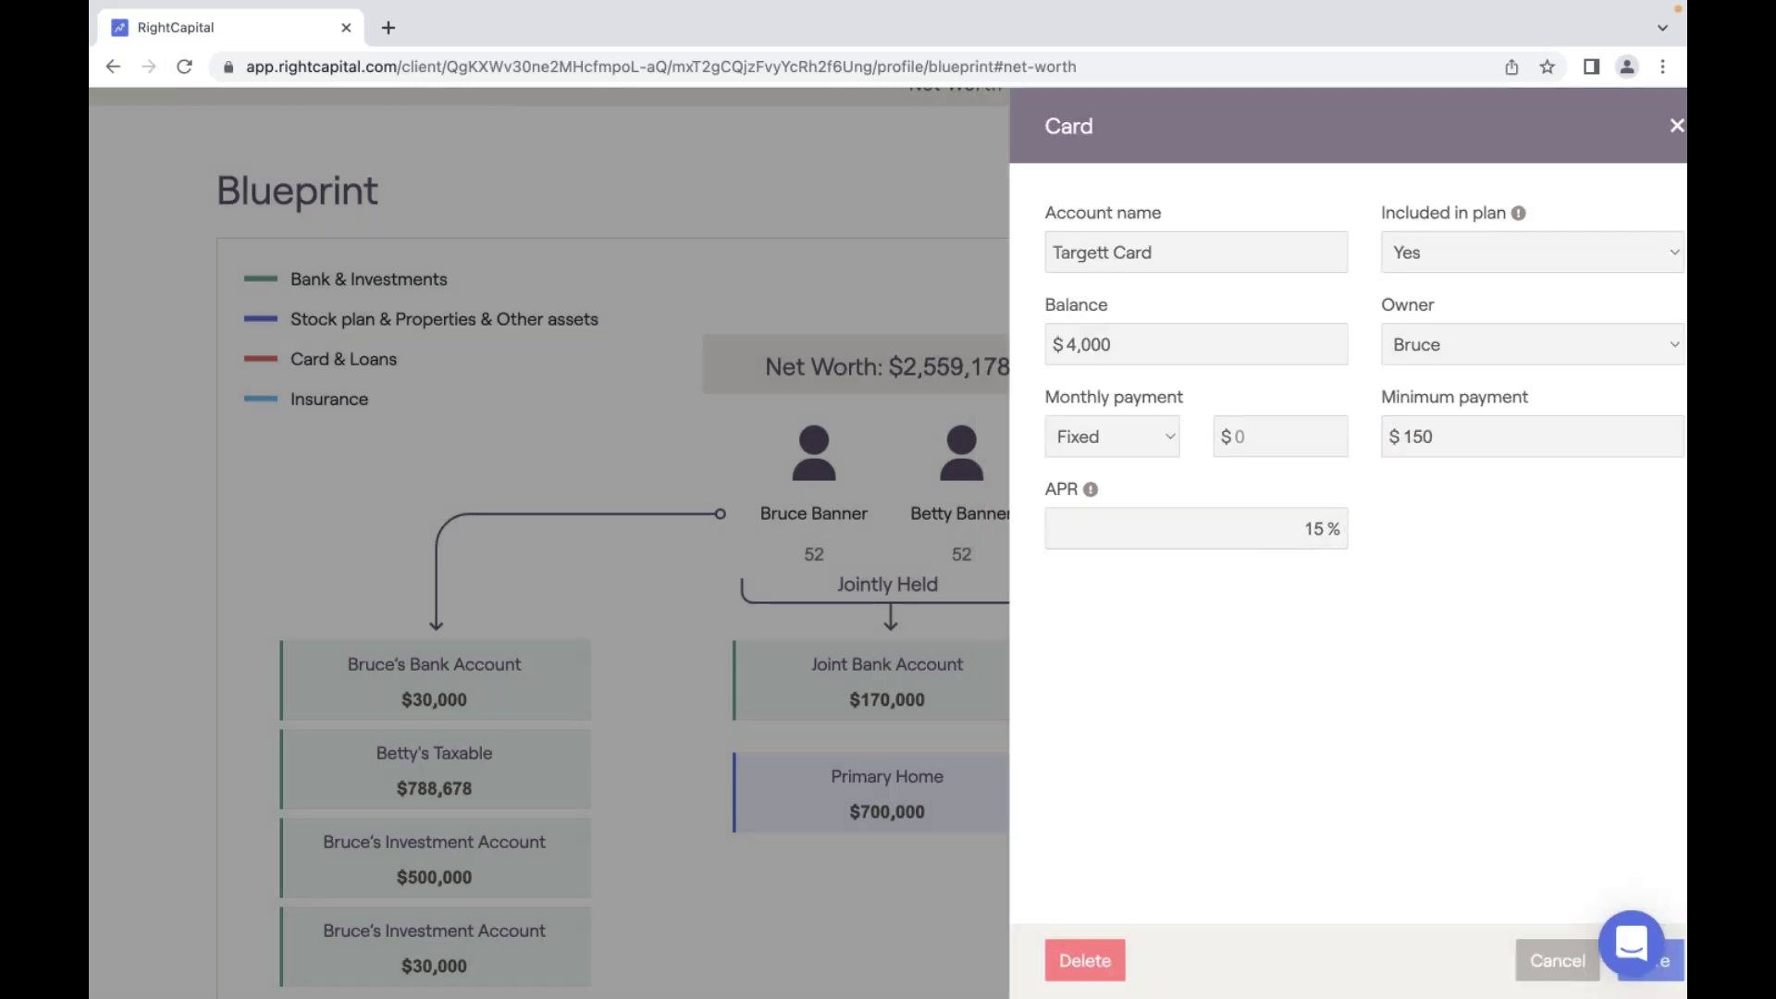
scroll(1247, 580, down, 8)
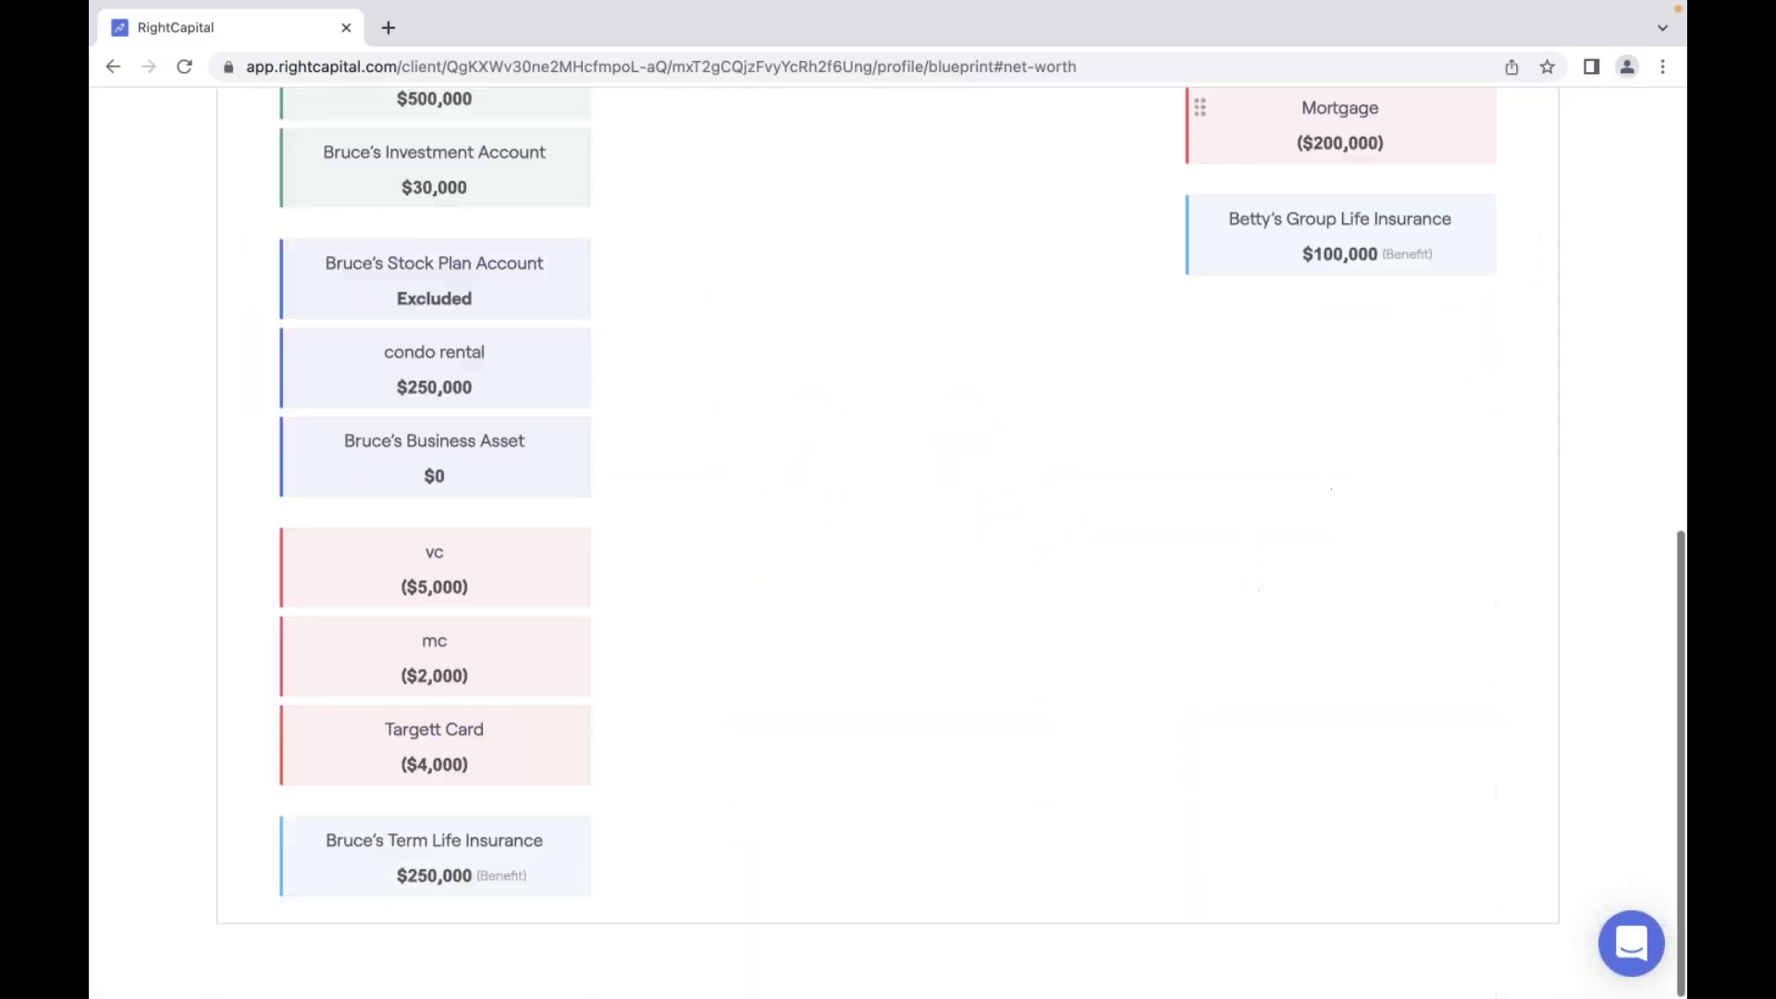
Open the Blueprint's include or exclude settings, review the listed items by category, and close them without changes.
scroll(818, 707, up, 6)
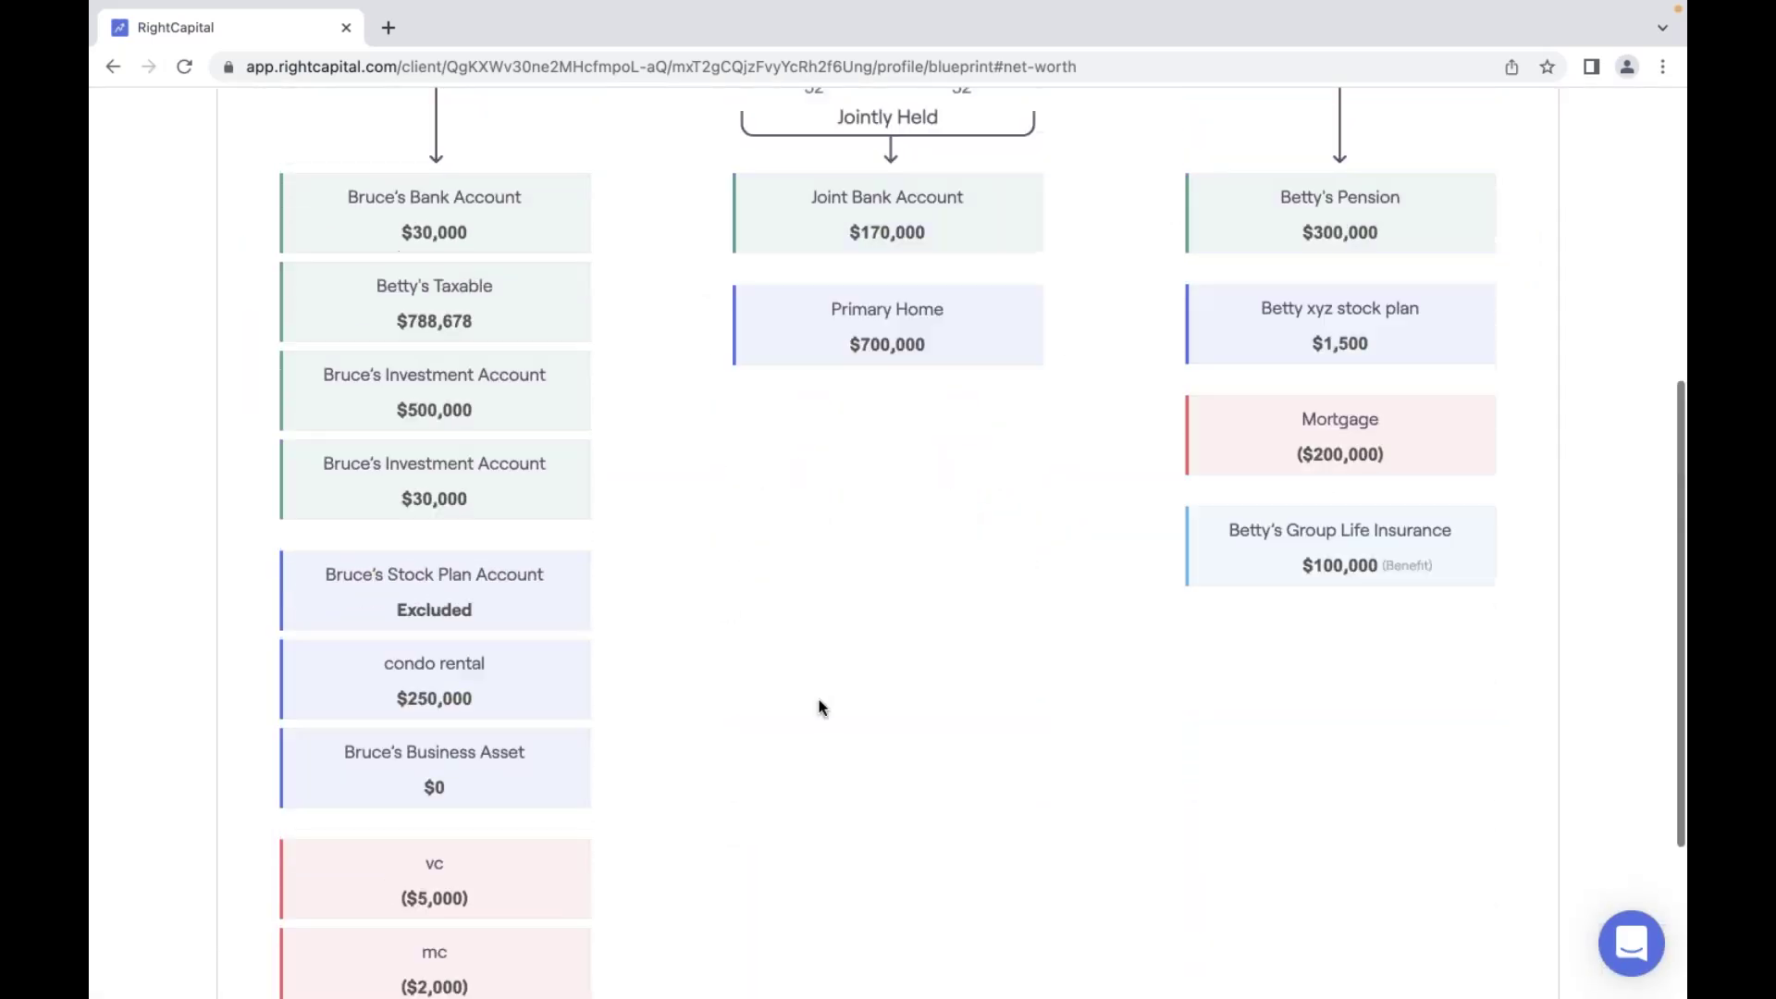
scroll(1171, 332, up, 3)
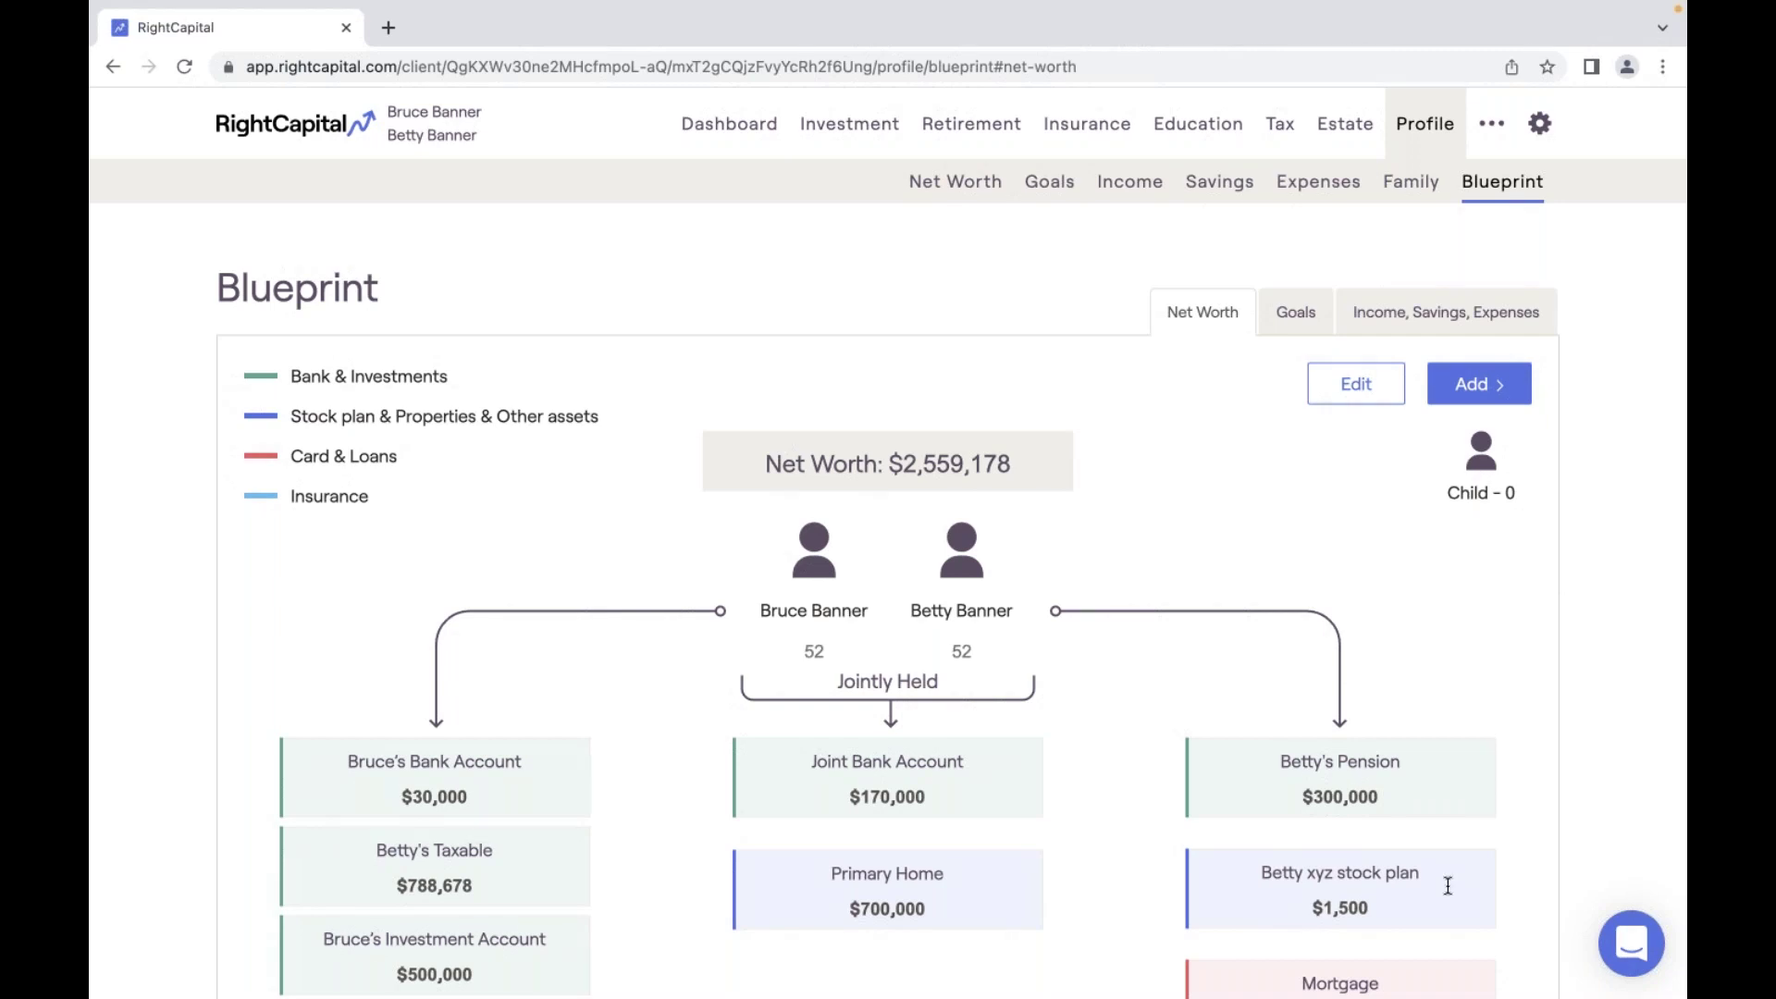
click(1358, 384)
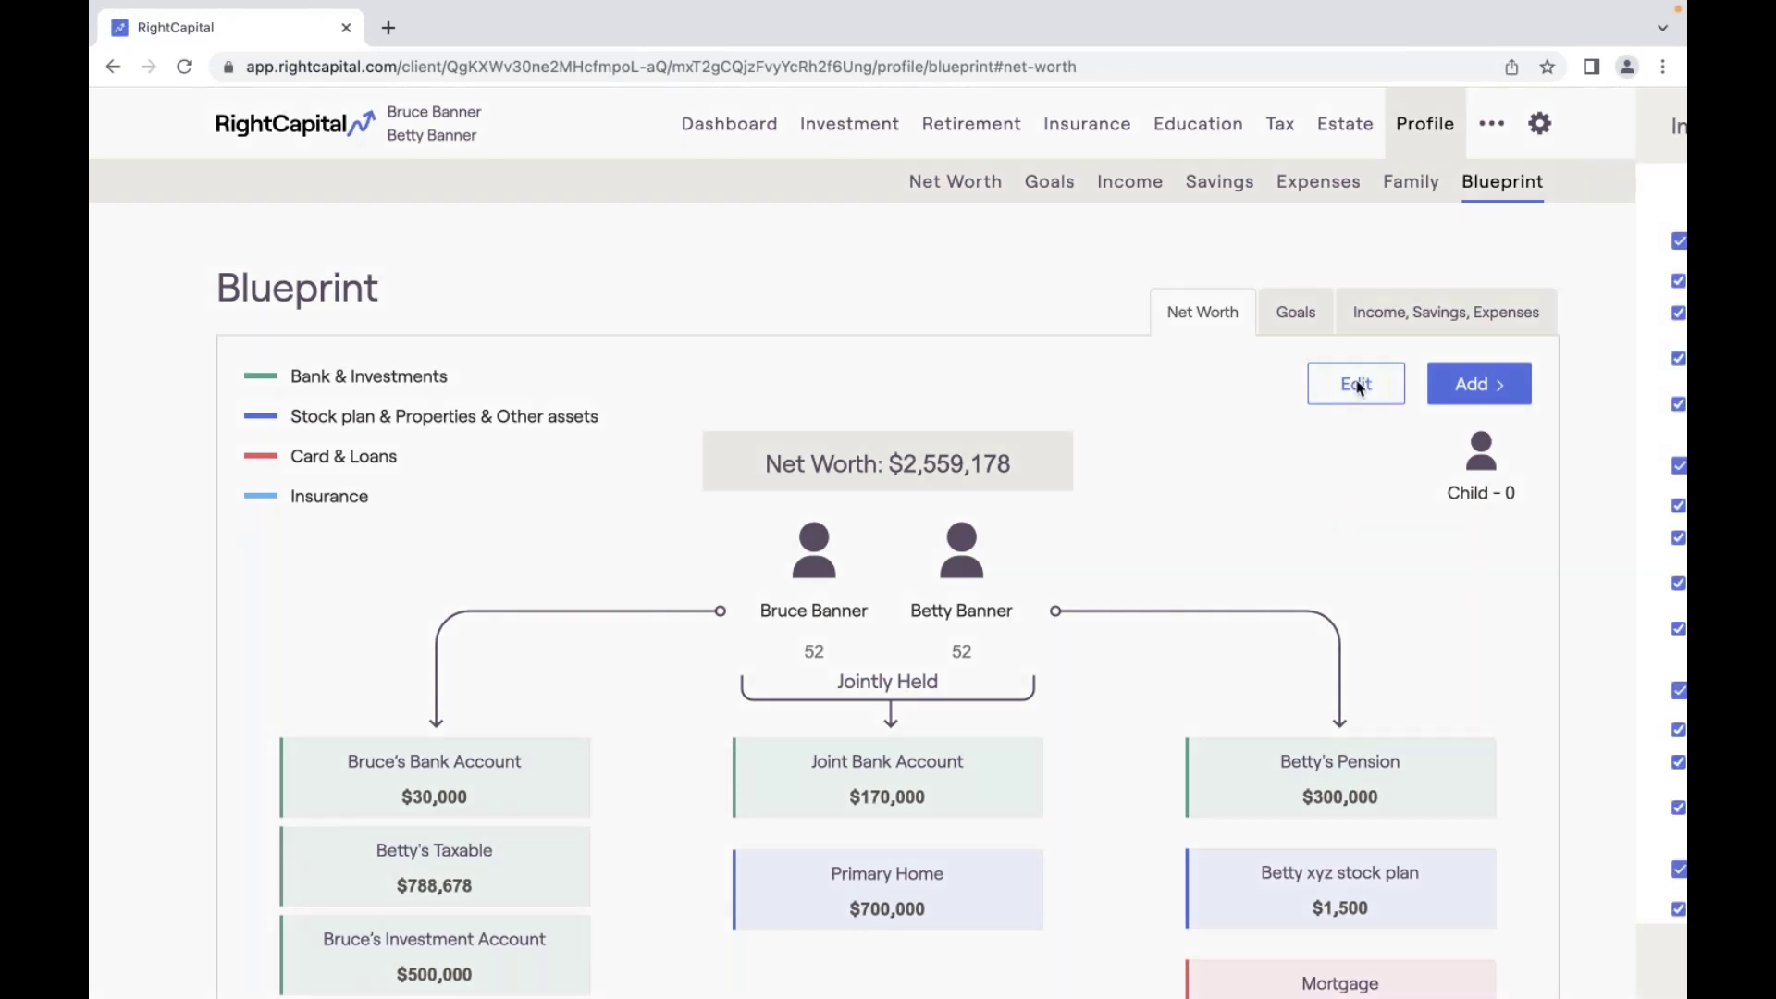
scroll(1321, 400, down, 1)
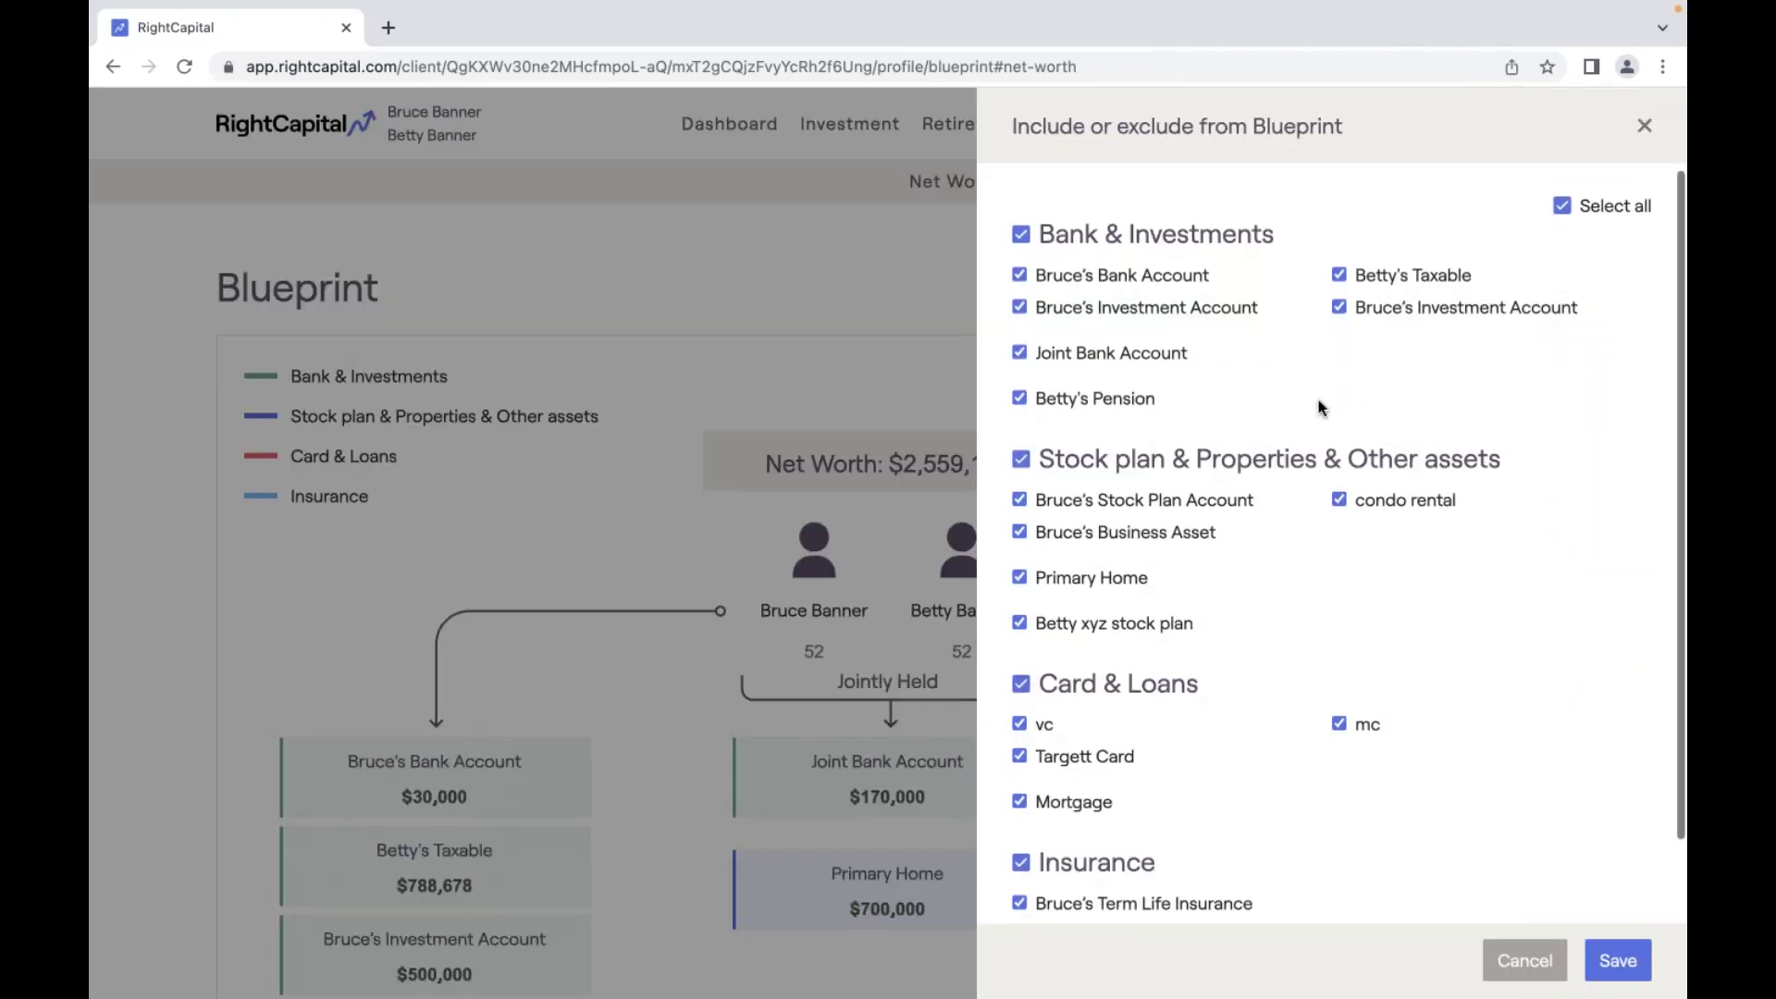
scroll(1321, 408, down, 1)
scroll(1321, 409, up, 1)
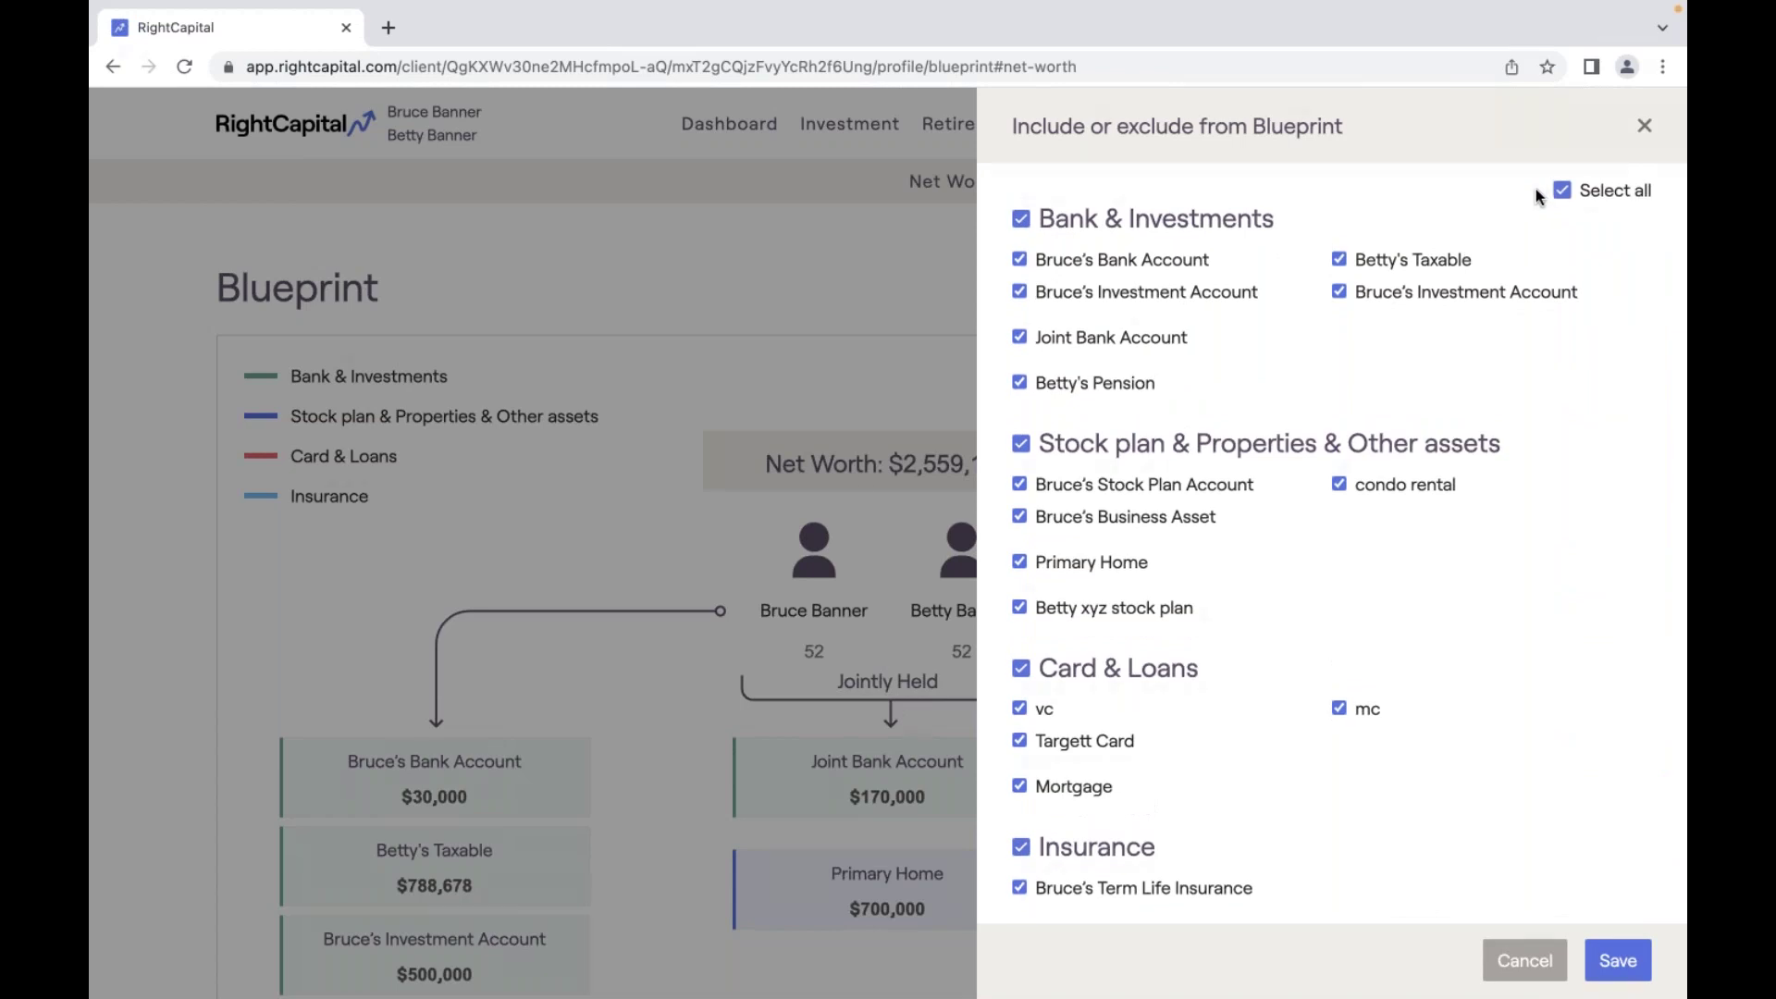
click(1644, 128)
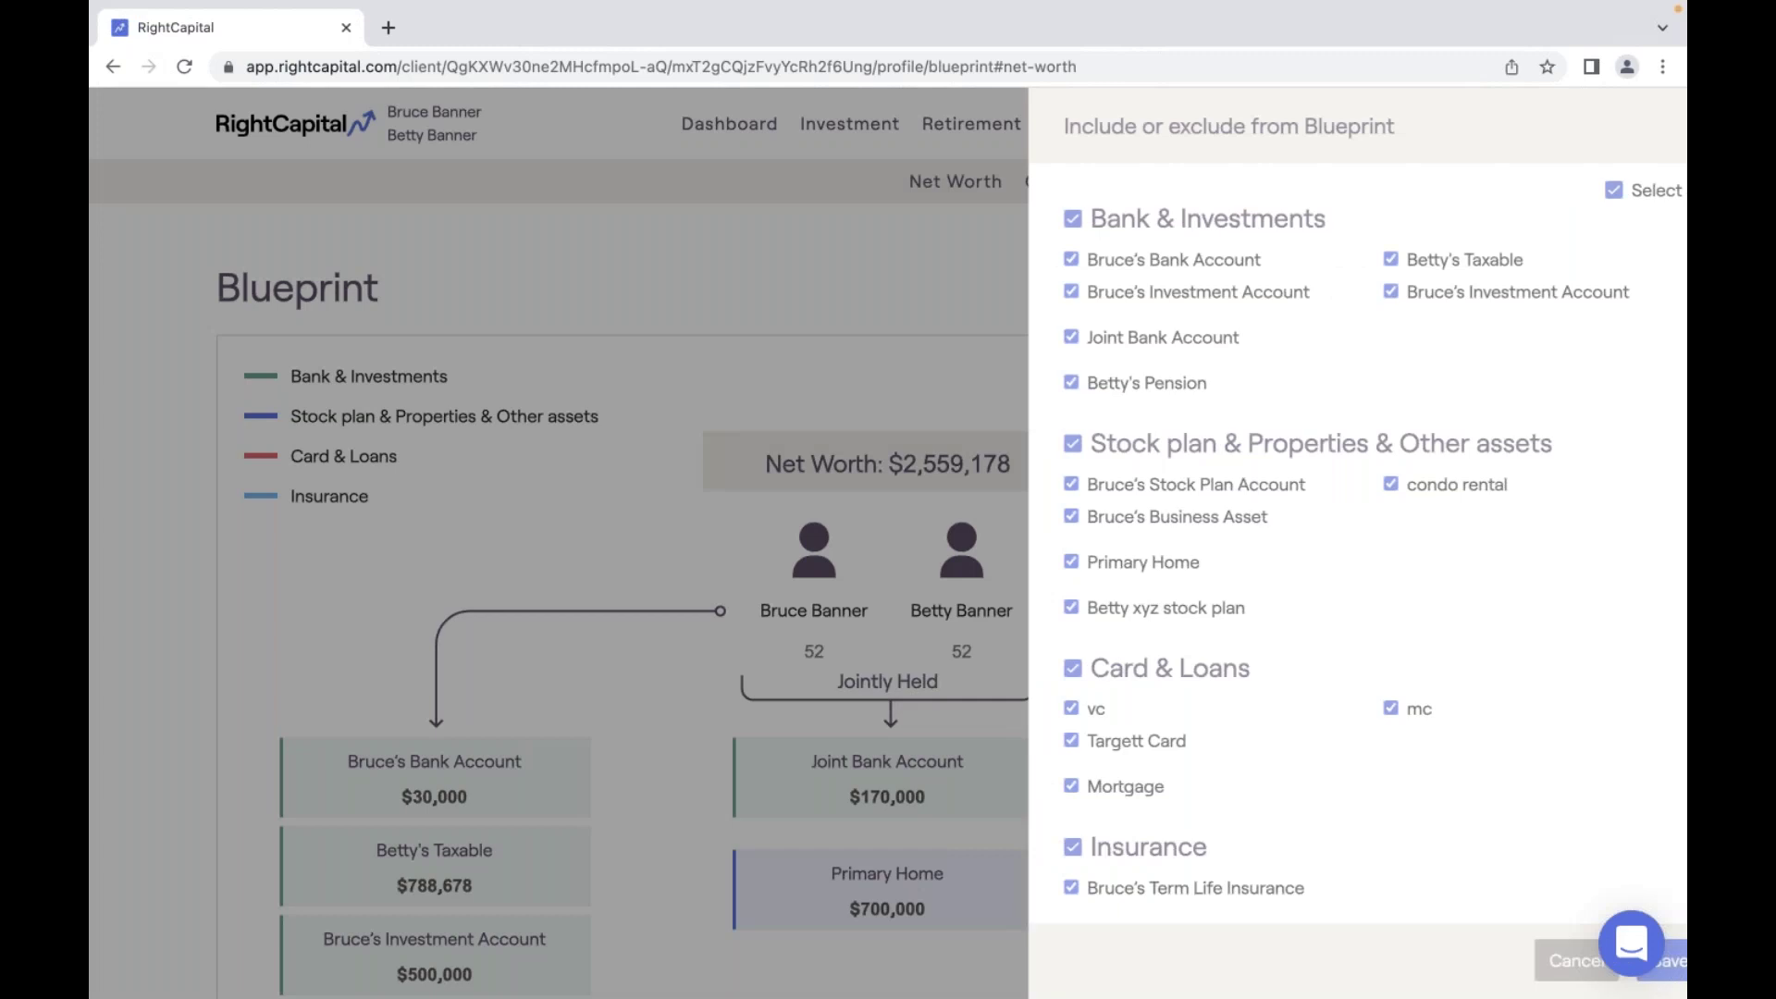
Open the stock plan account marked Excluded in the chart, view its plan inclusion setting, and close it.
scroll(561, 688, down, 4)
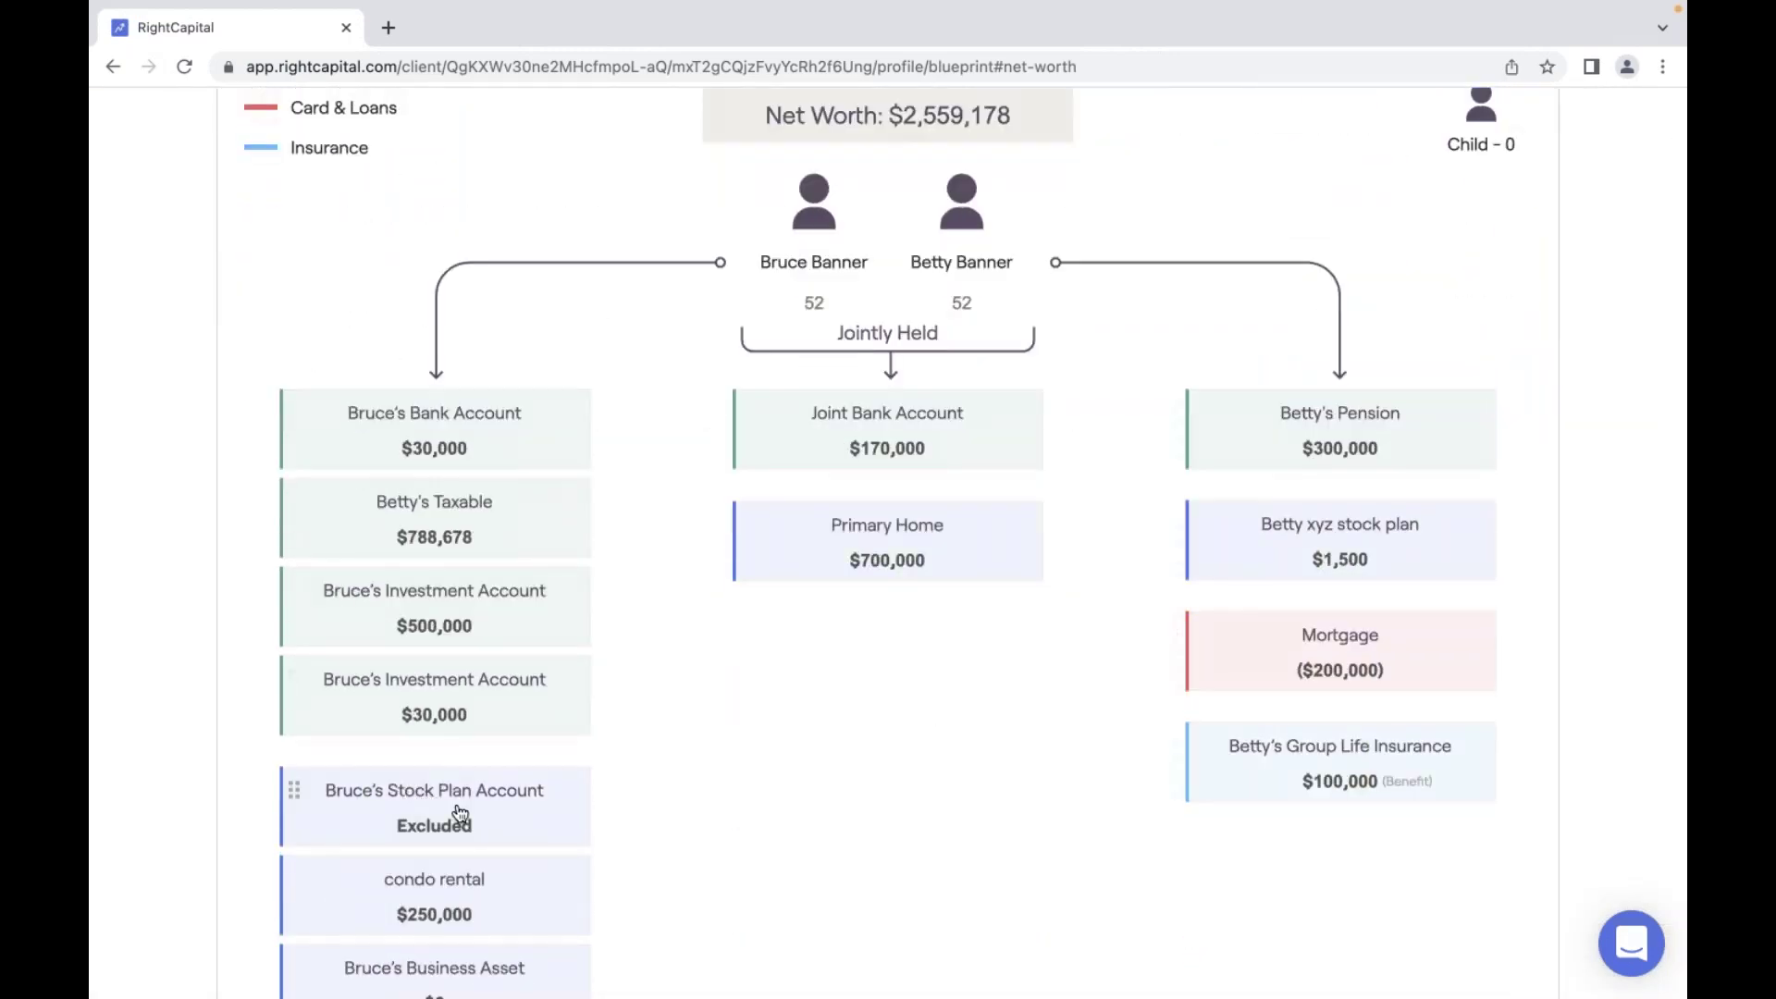
click(460, 814)
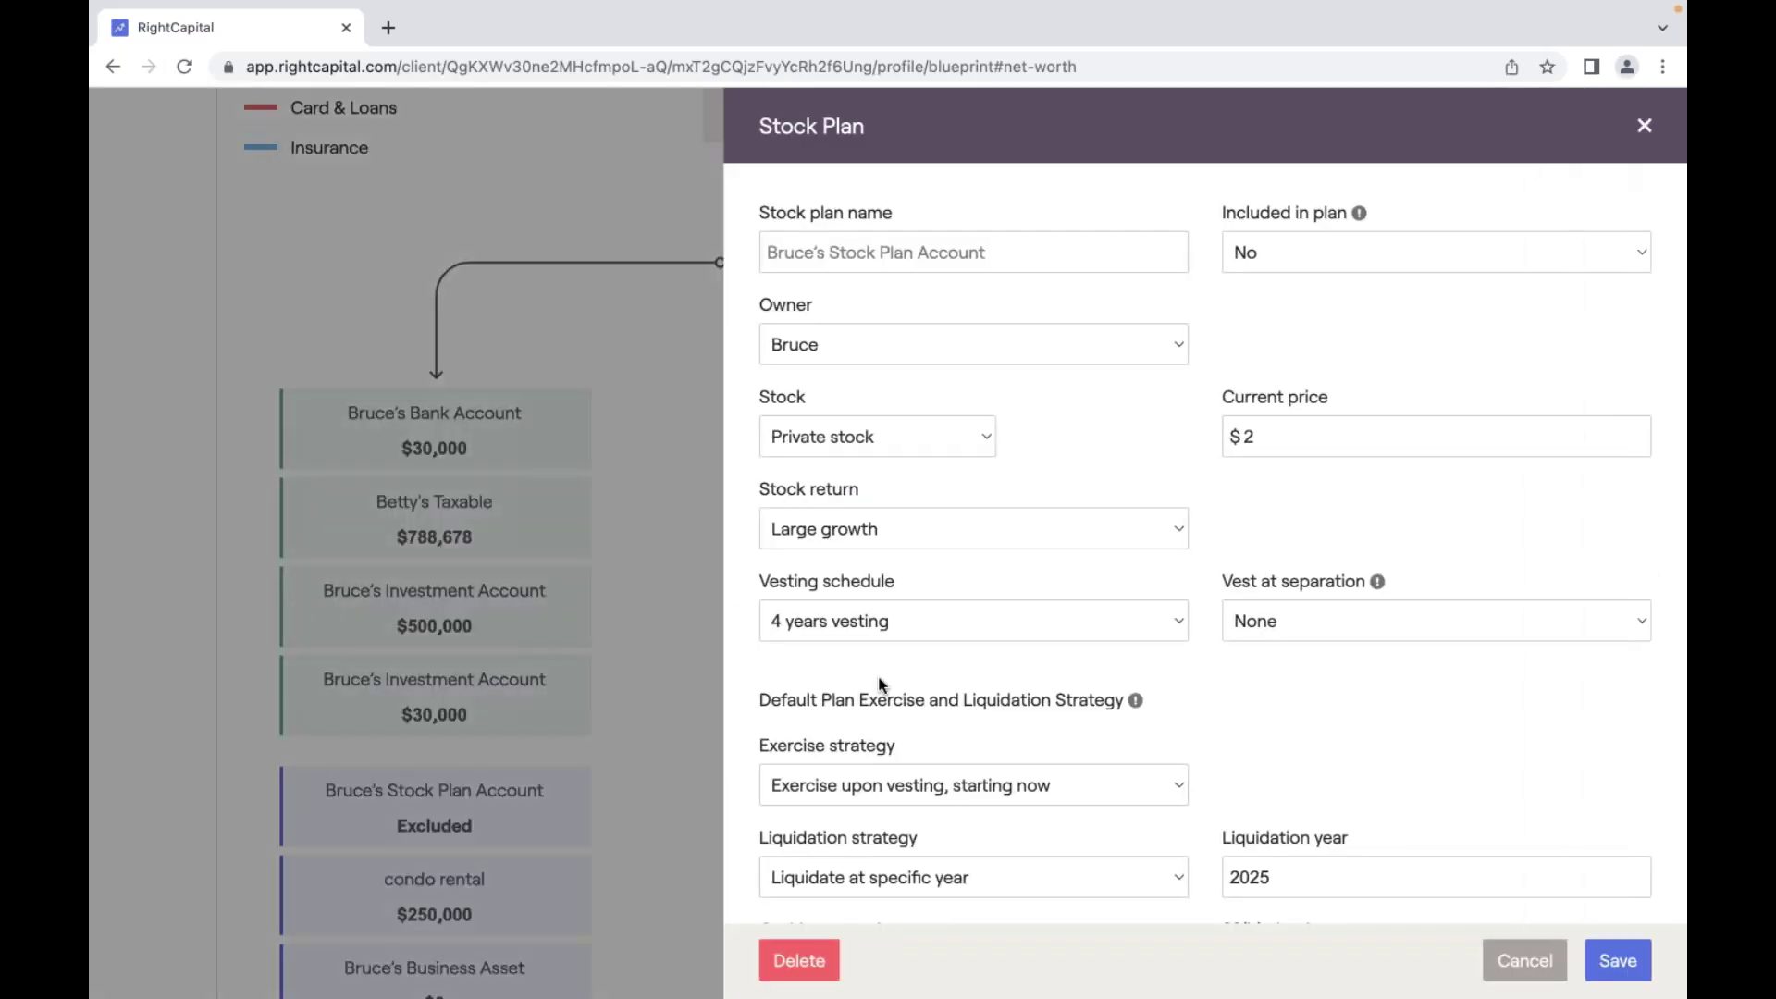
click(1646, 127)
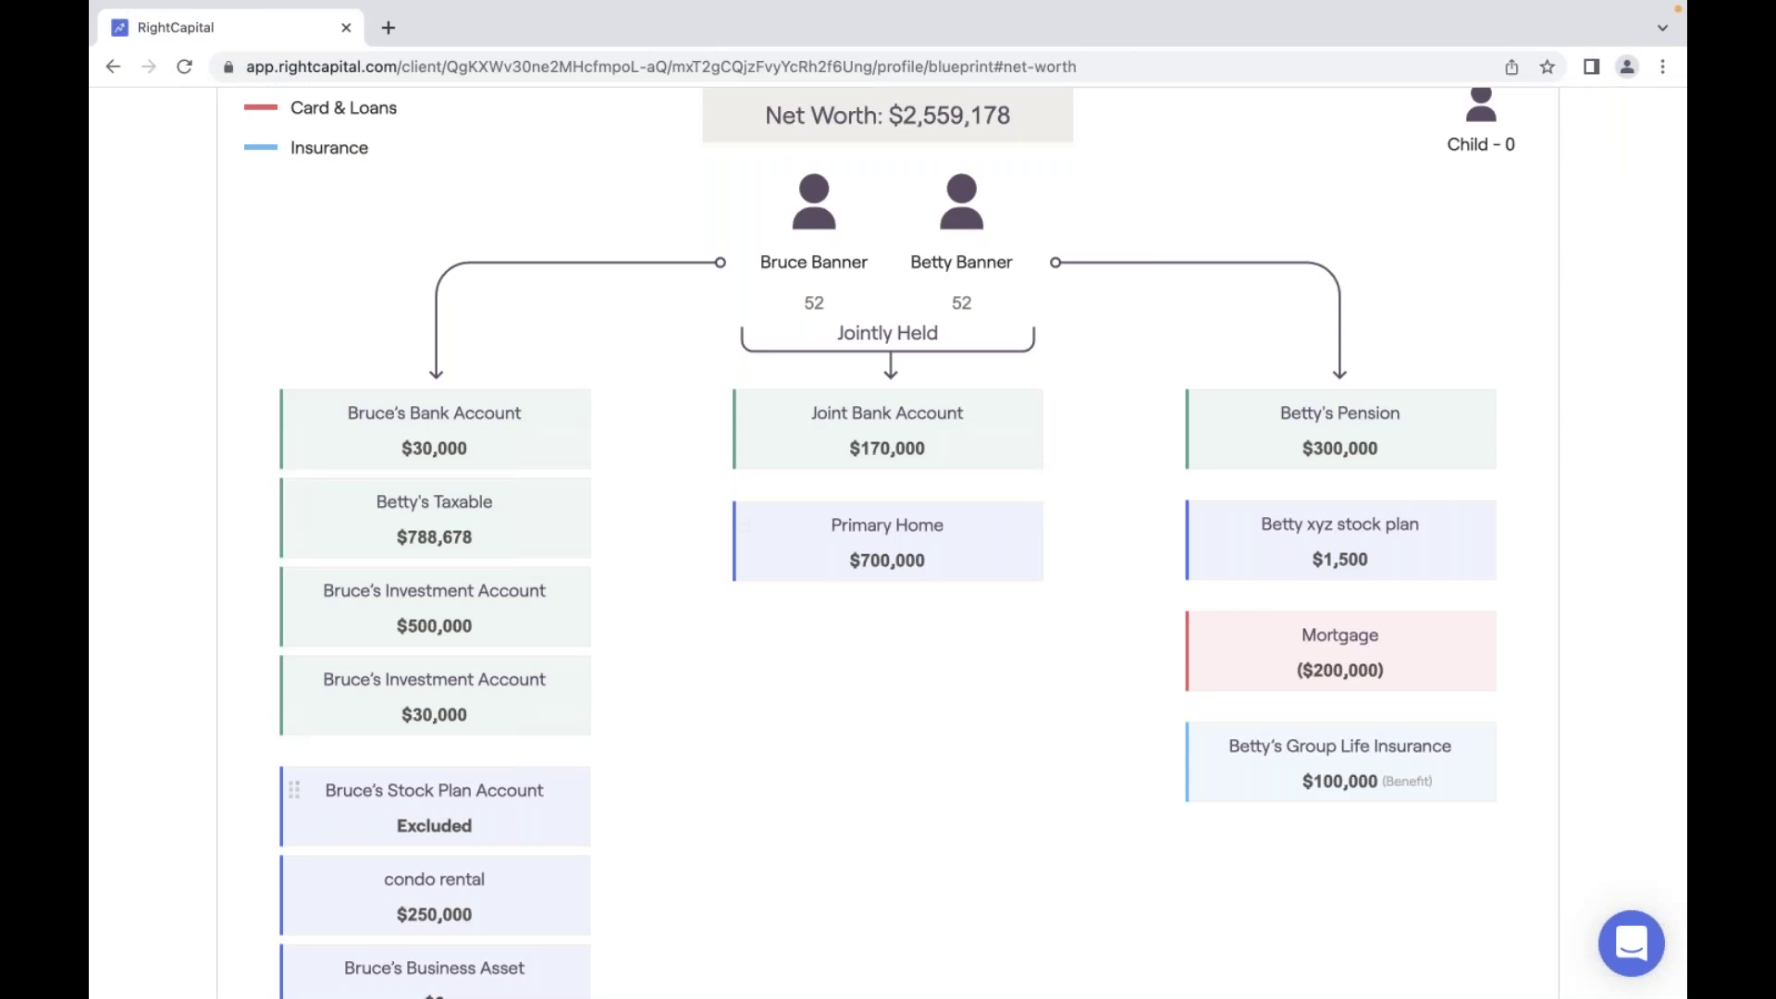
Remove the first client's stock plan account, the one marked Excluded, from the Blueprint display and save the selection.
scroll(1425, 194, up, 3)
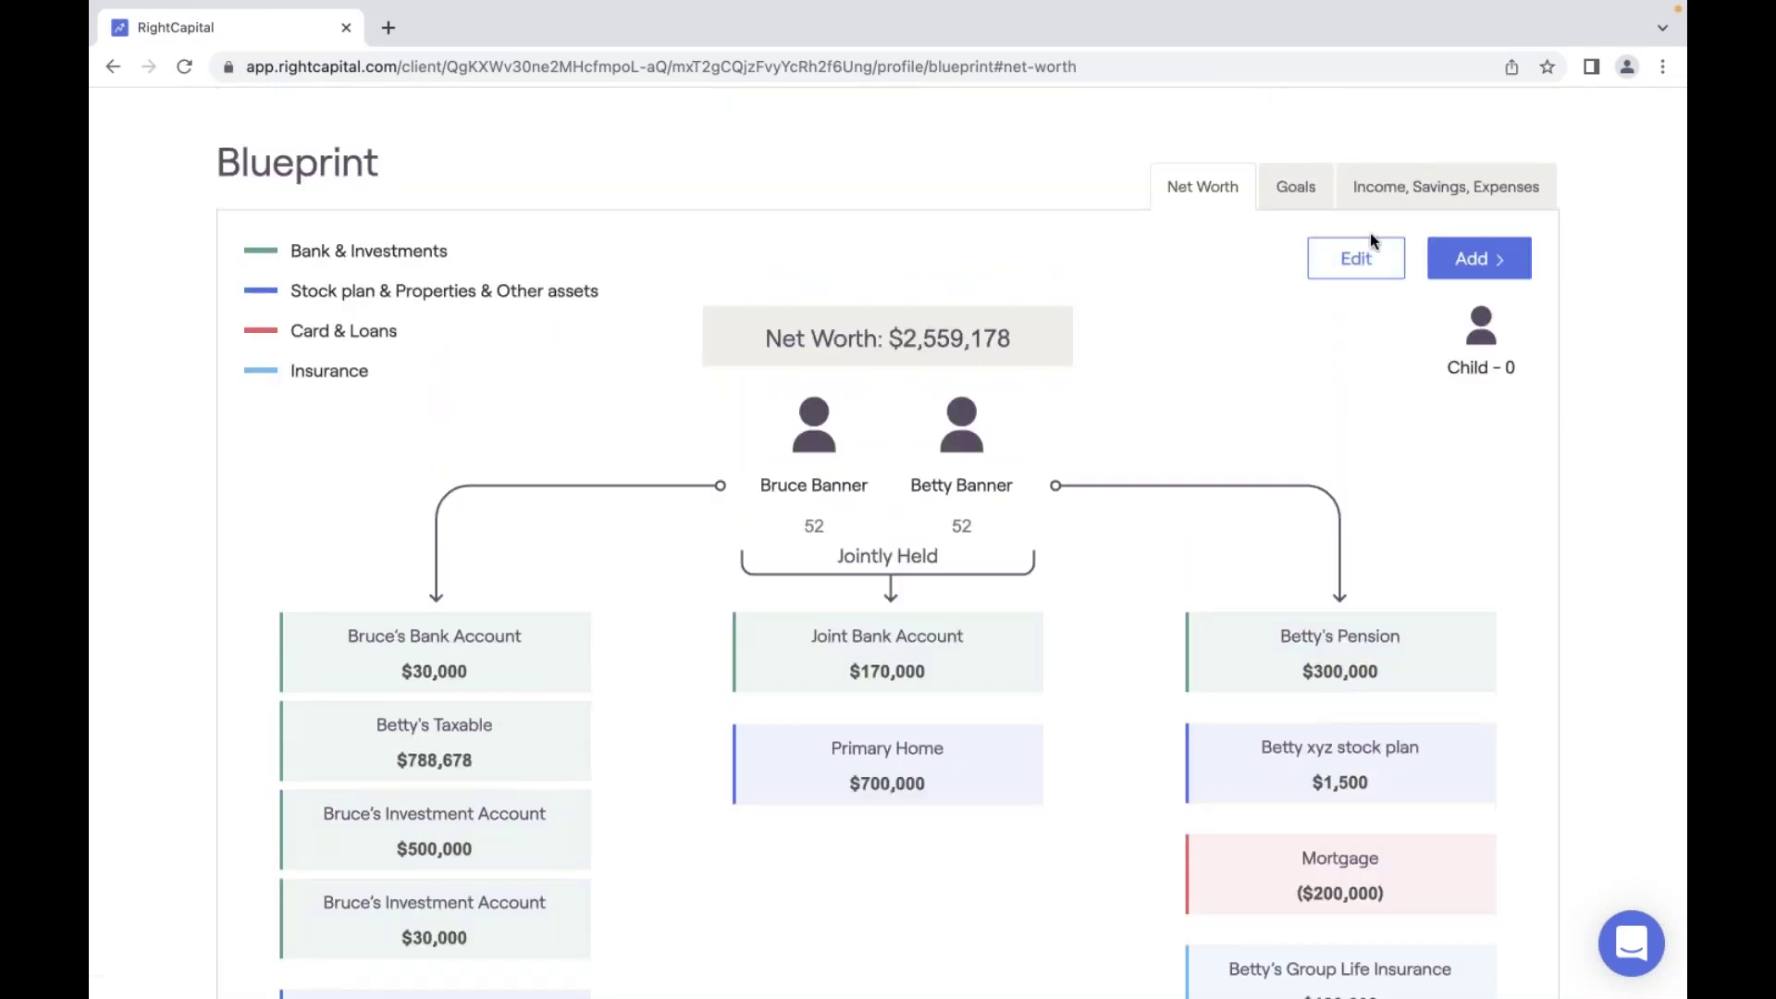
click(1360, 257)
scroll(1261, 428, down, 2)
click(1062, 415)
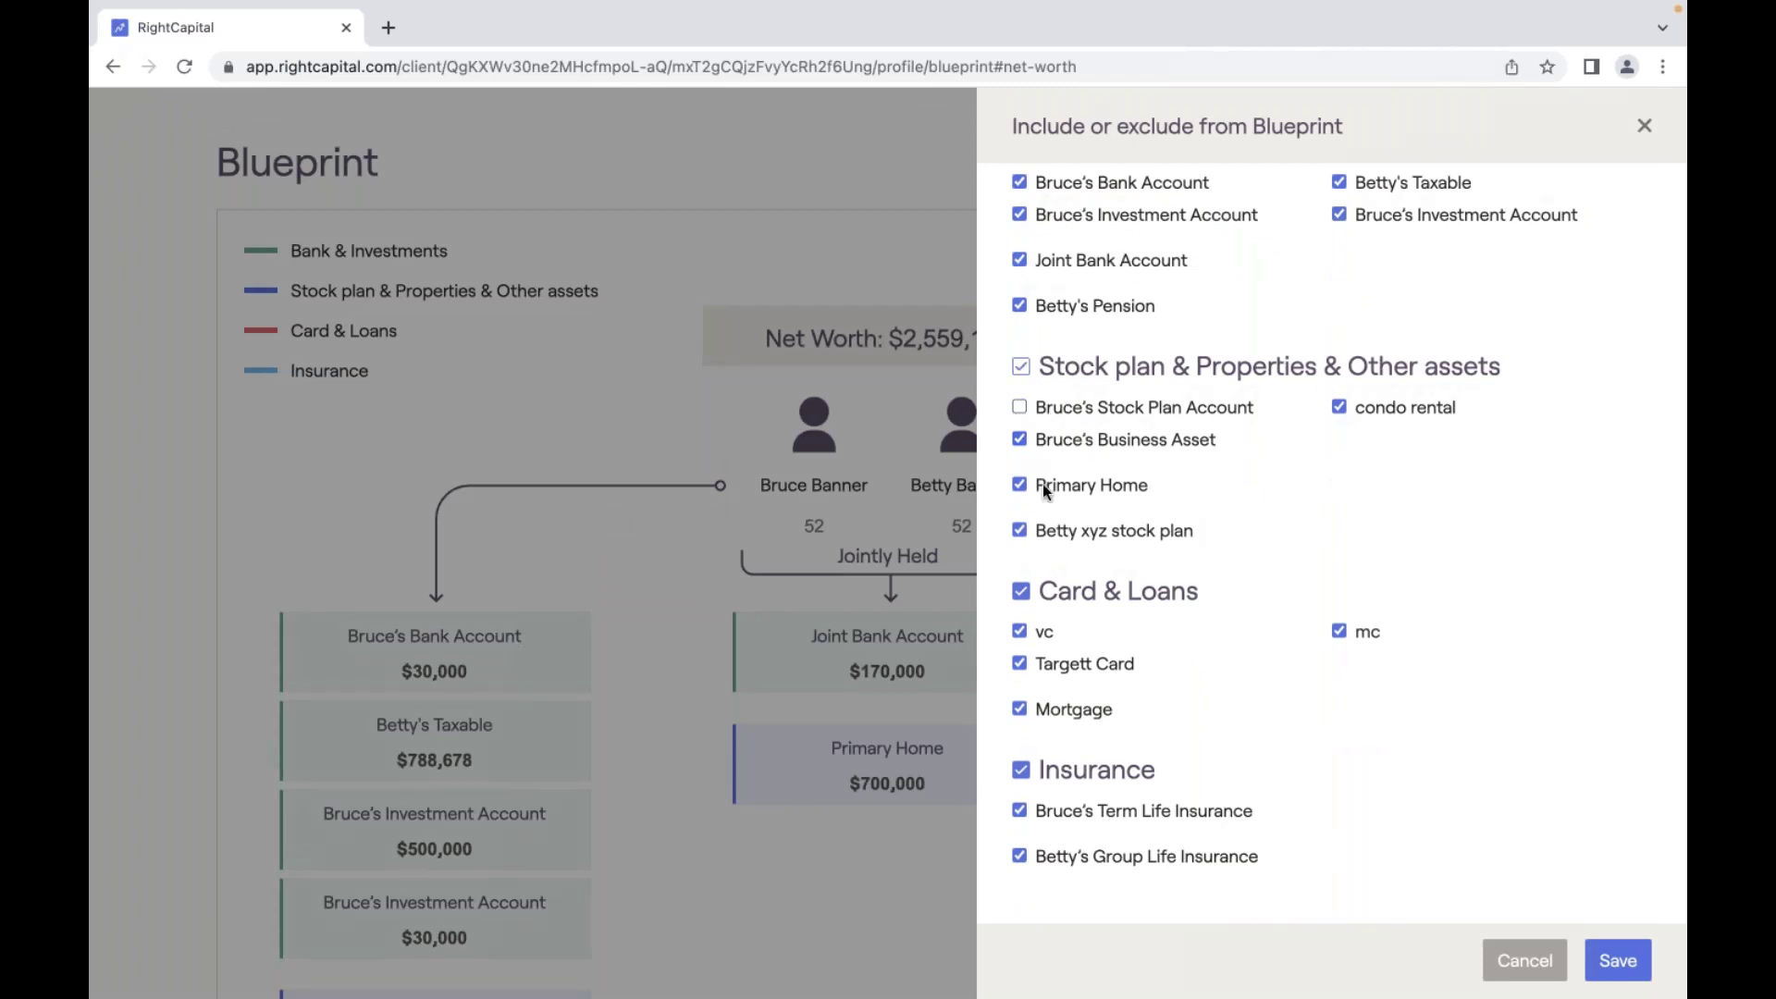
click(1634, 966)
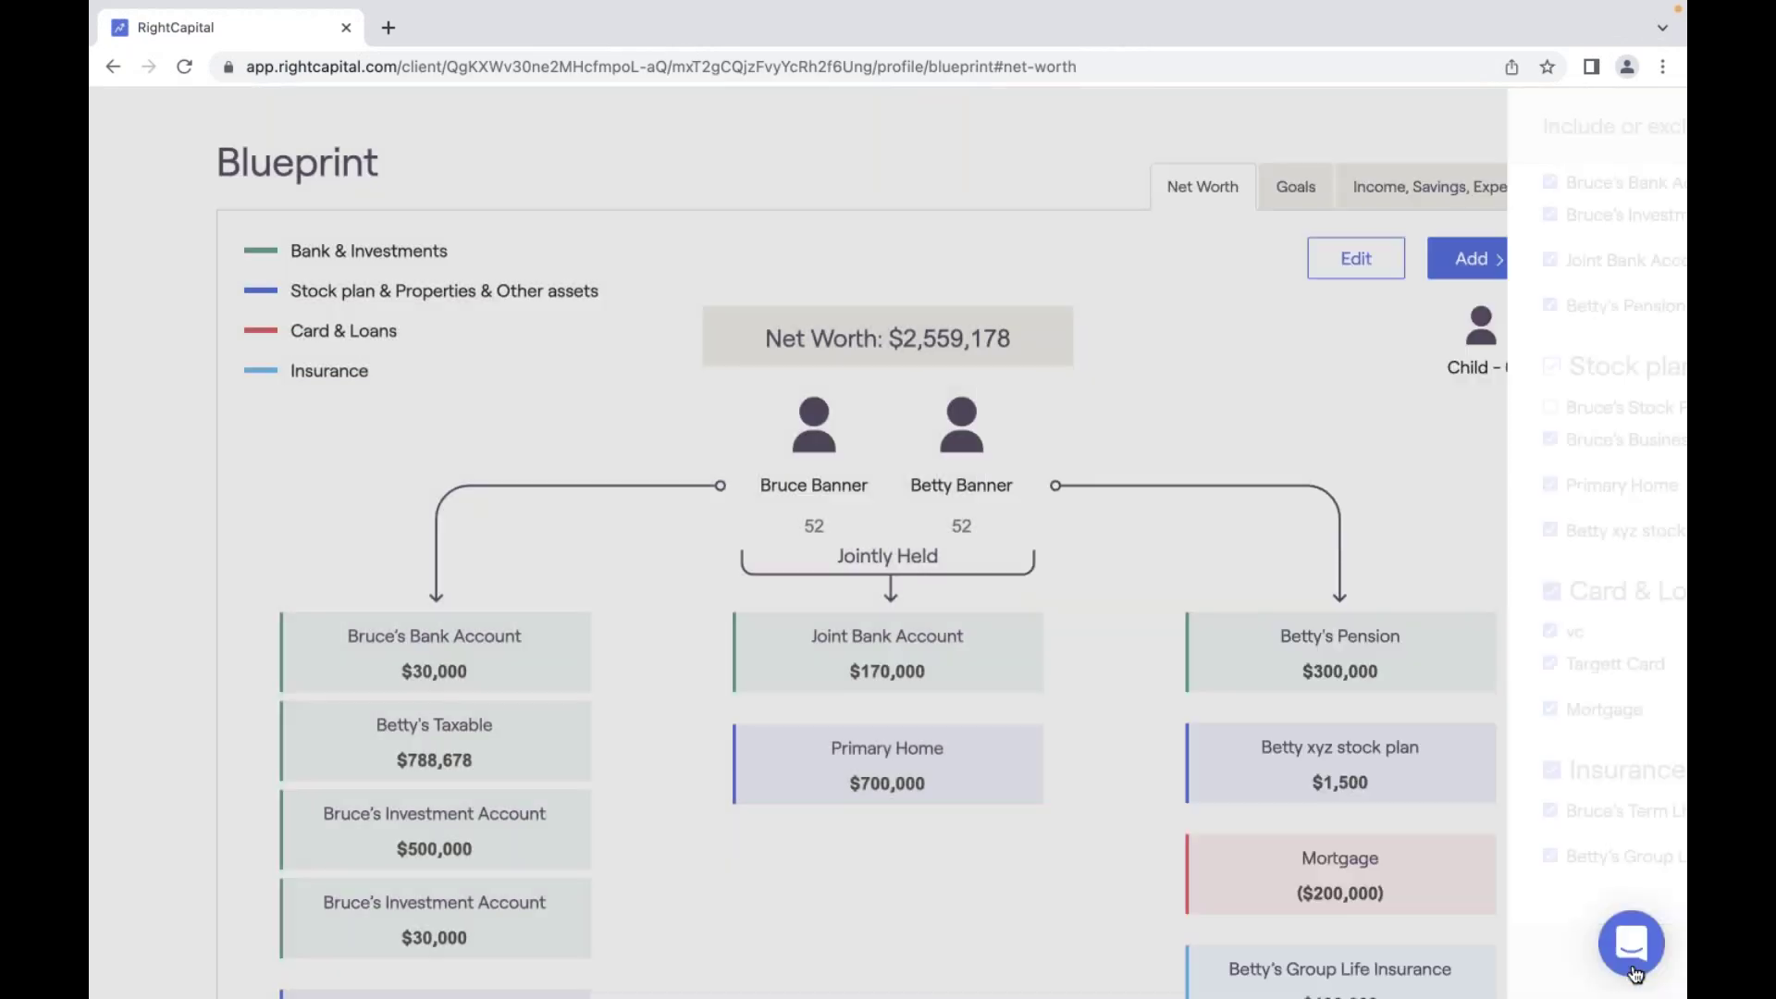
scroll(722, 664, down, 3)
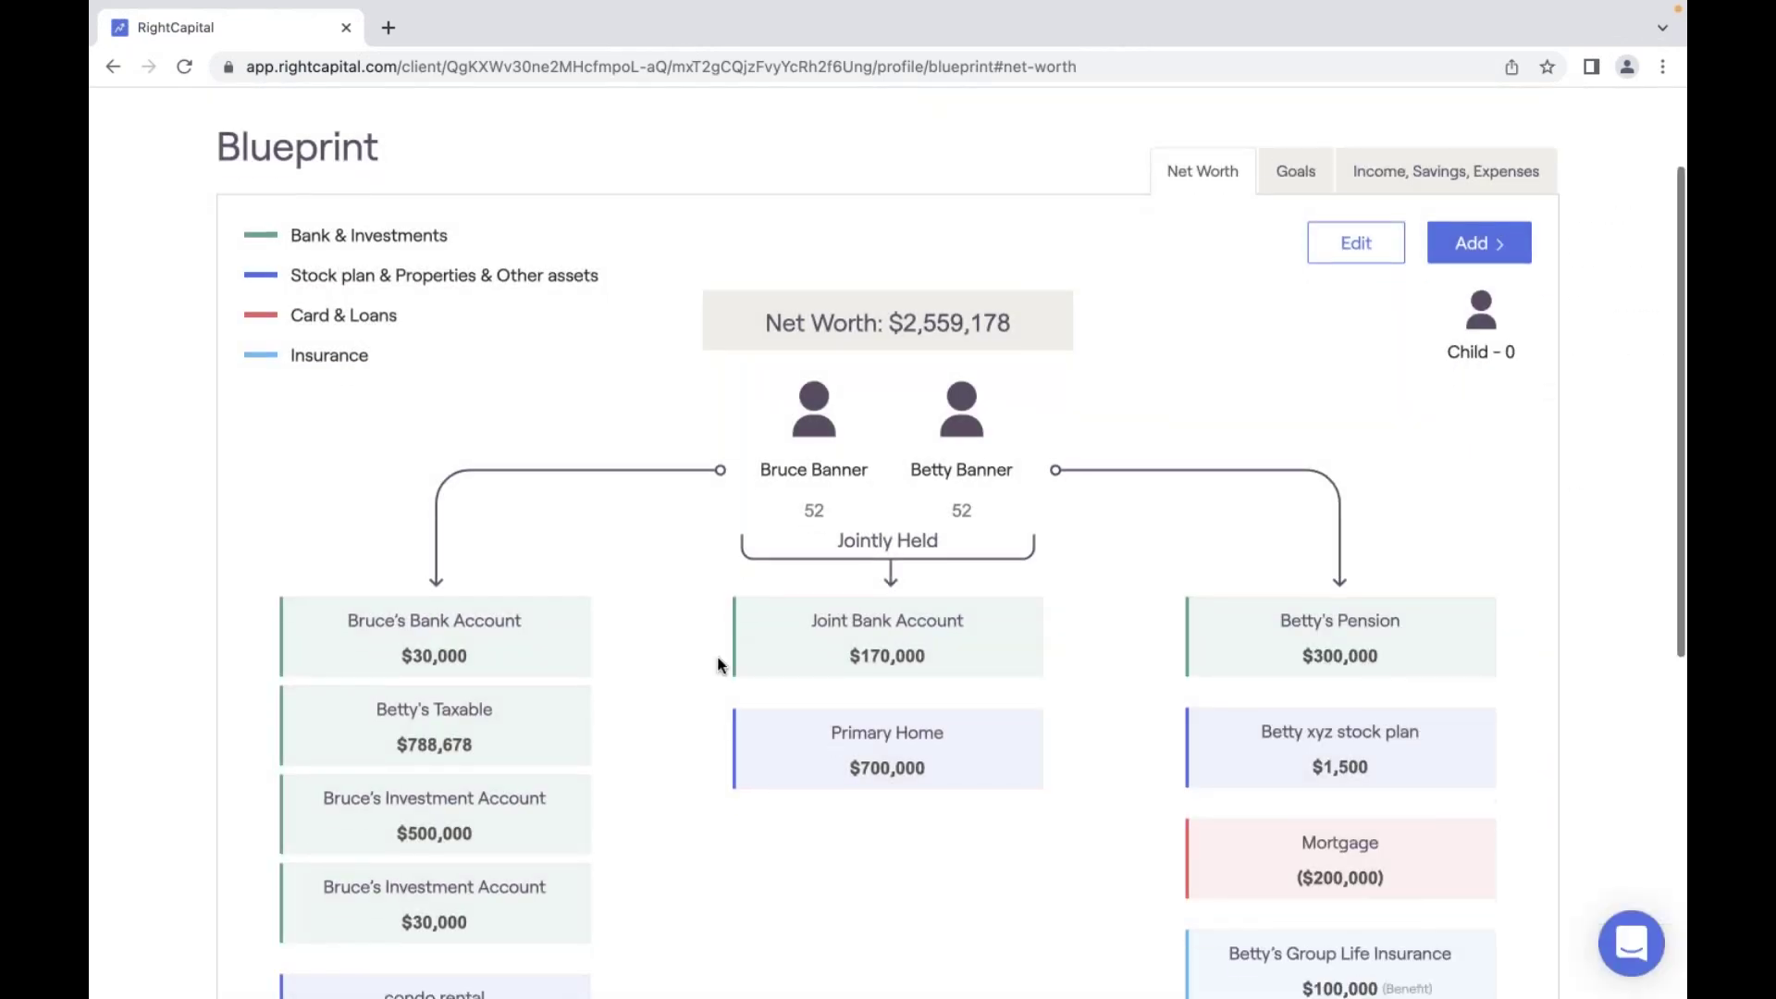
Look over the whole Blueprint net worth chart, from the net worth total down to the insurance entries.
scroll(722, 665, down, 1)
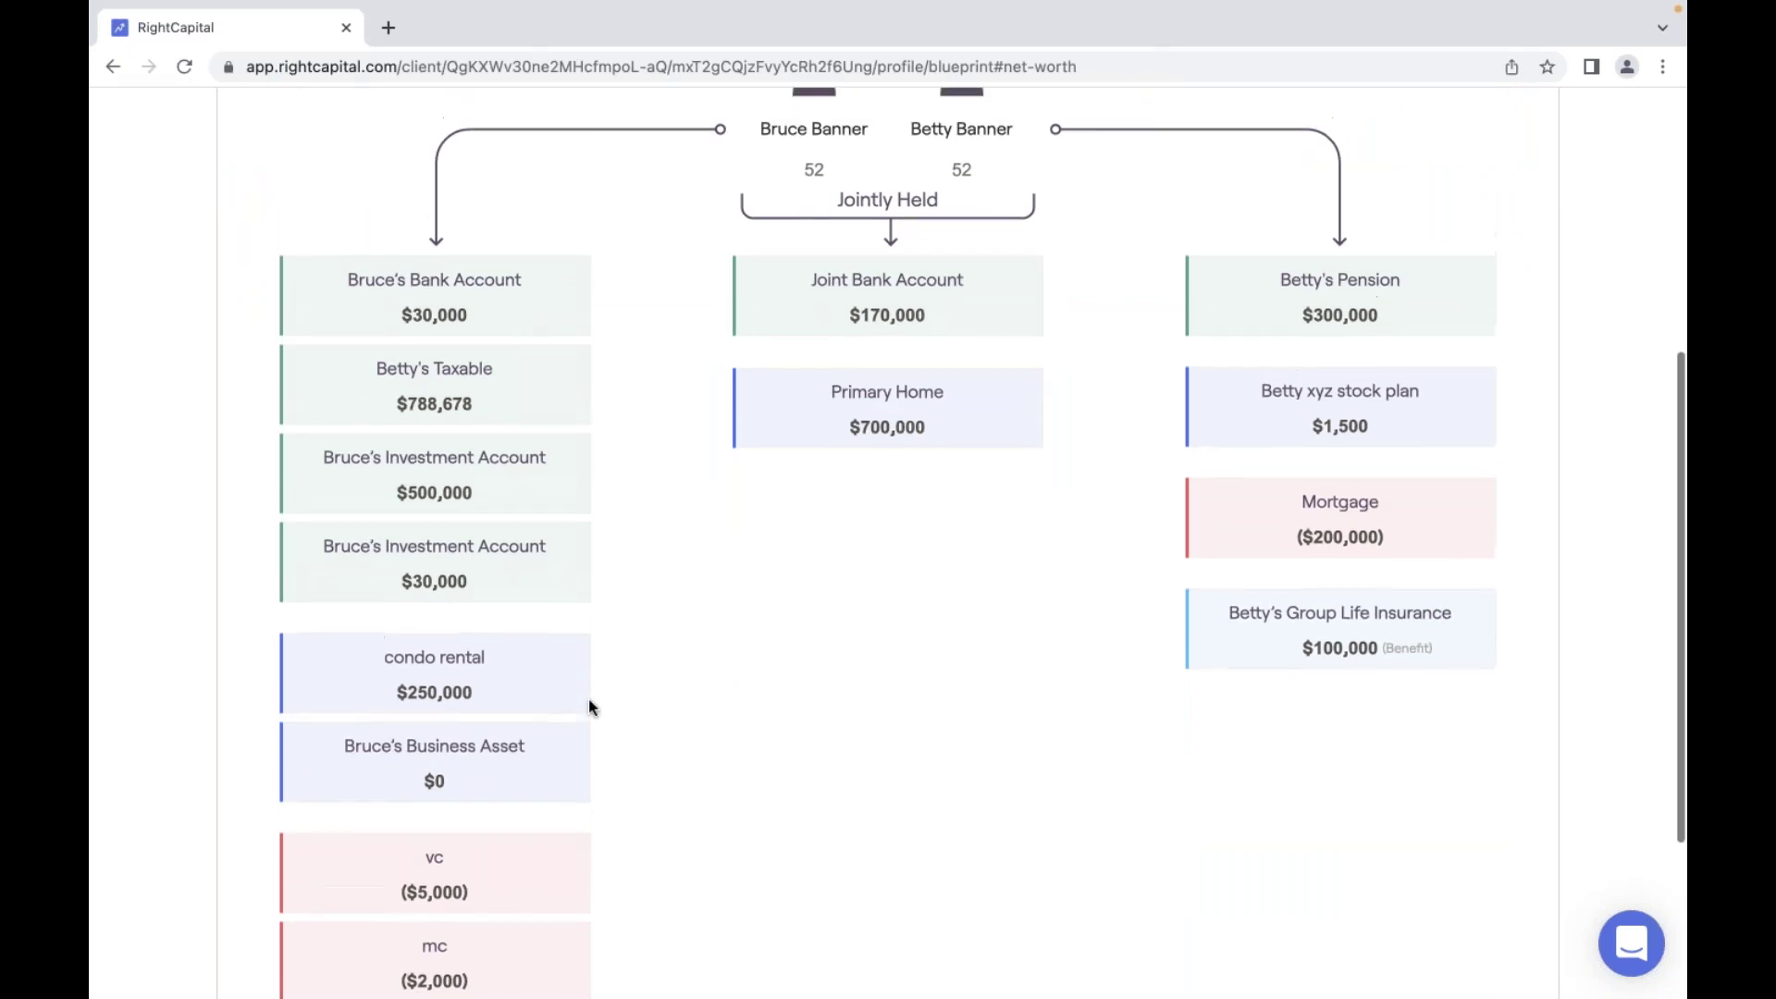
scroll(589, 708, up, 3)
scroll(860, 692, up, 3)
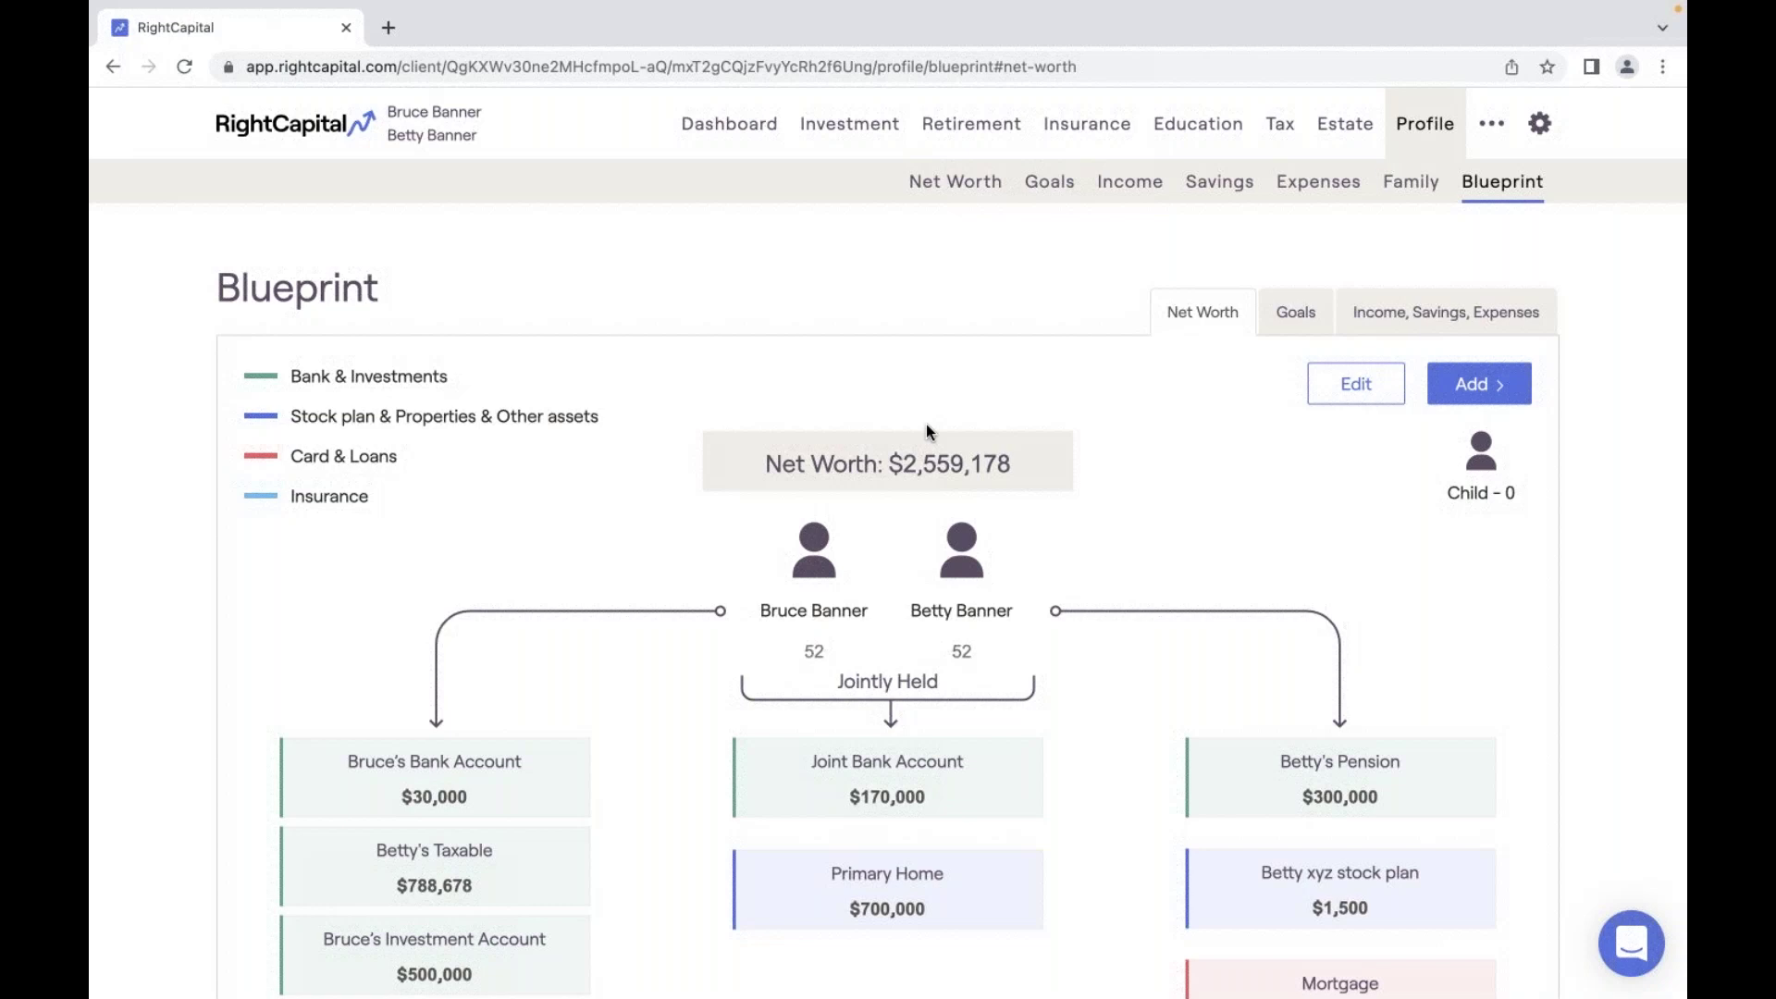
scroll(925, 423, down, 8)
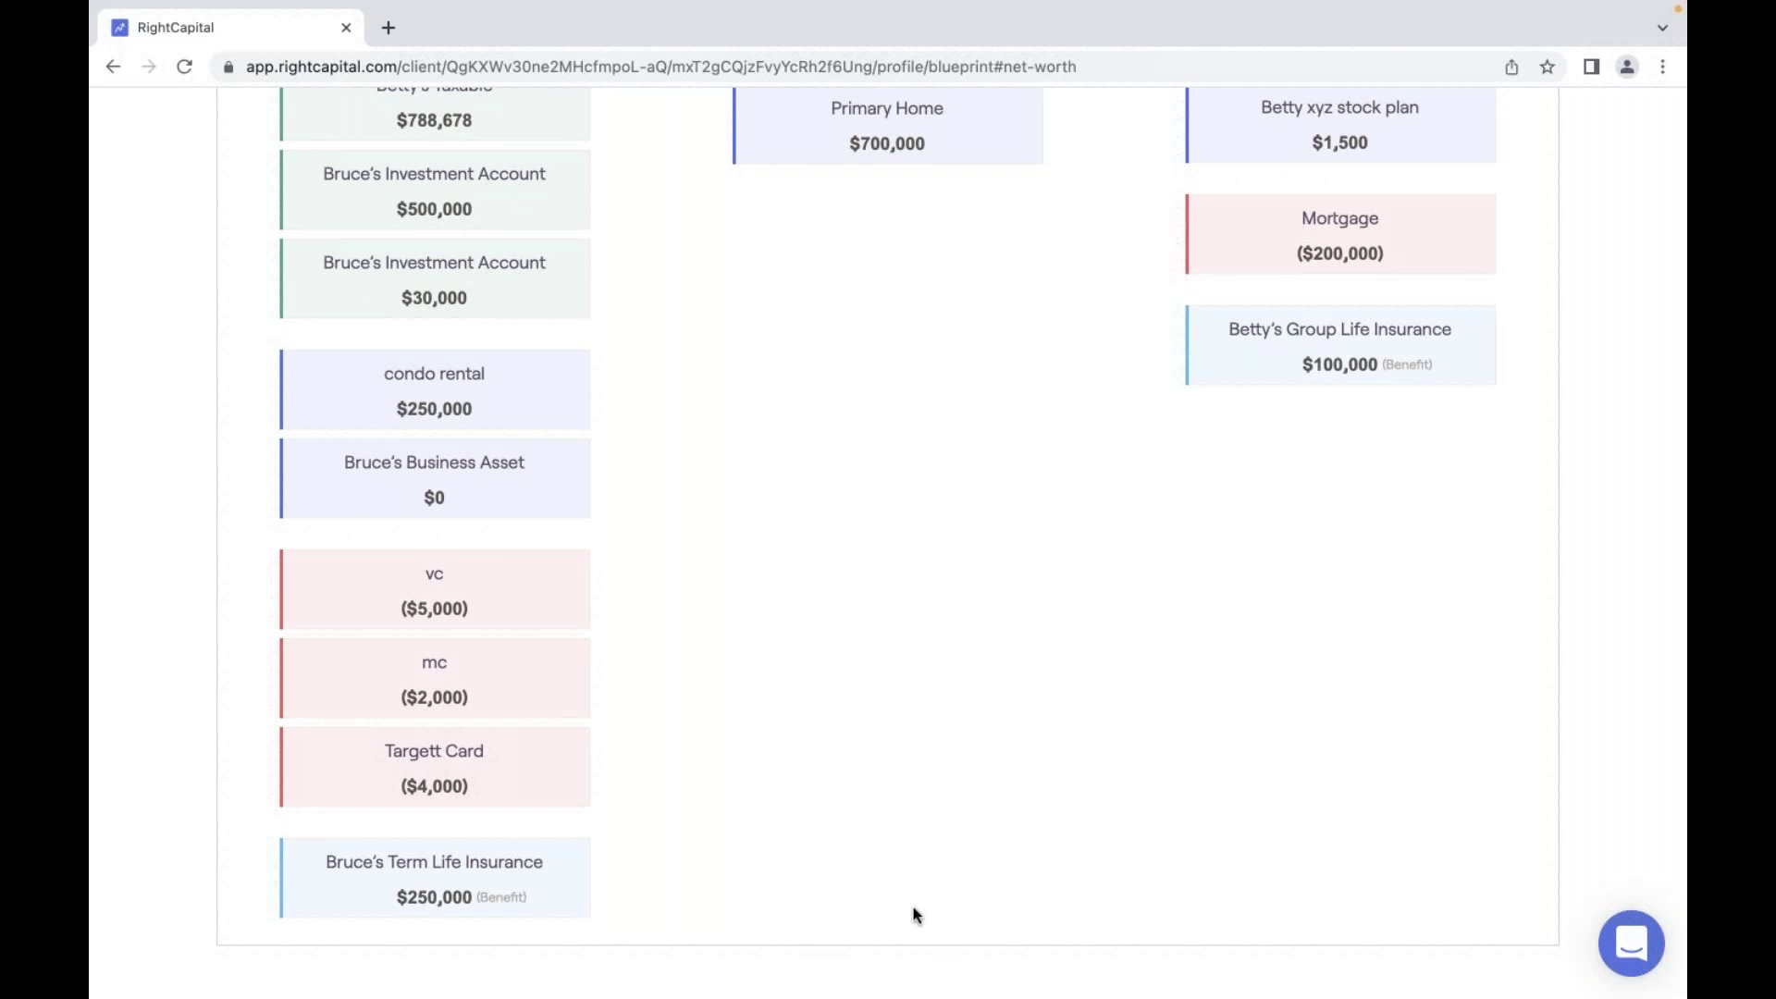
scroll(907, 916, up, 2)
scroll(913, 915, up, 2)
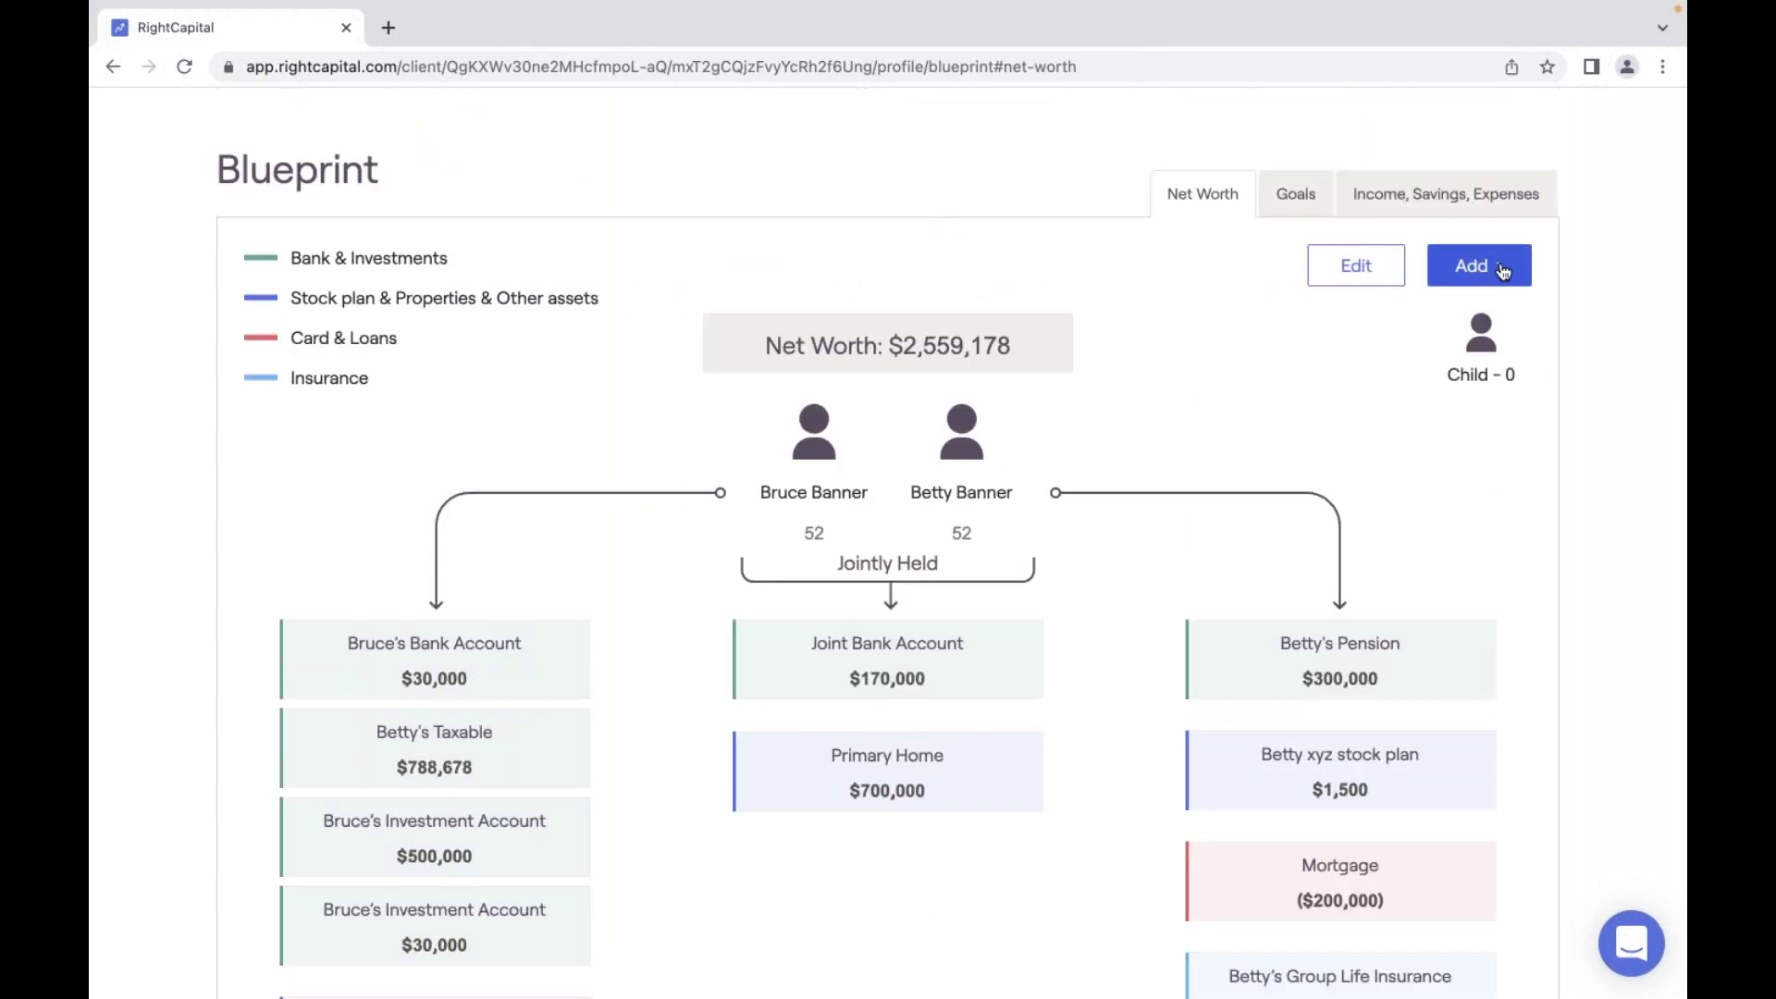
Add an investment account to the Blueprint with Trust as owner and Charitable Remainder Trust as account type.
click(1476, 265)
click(1448, 377)
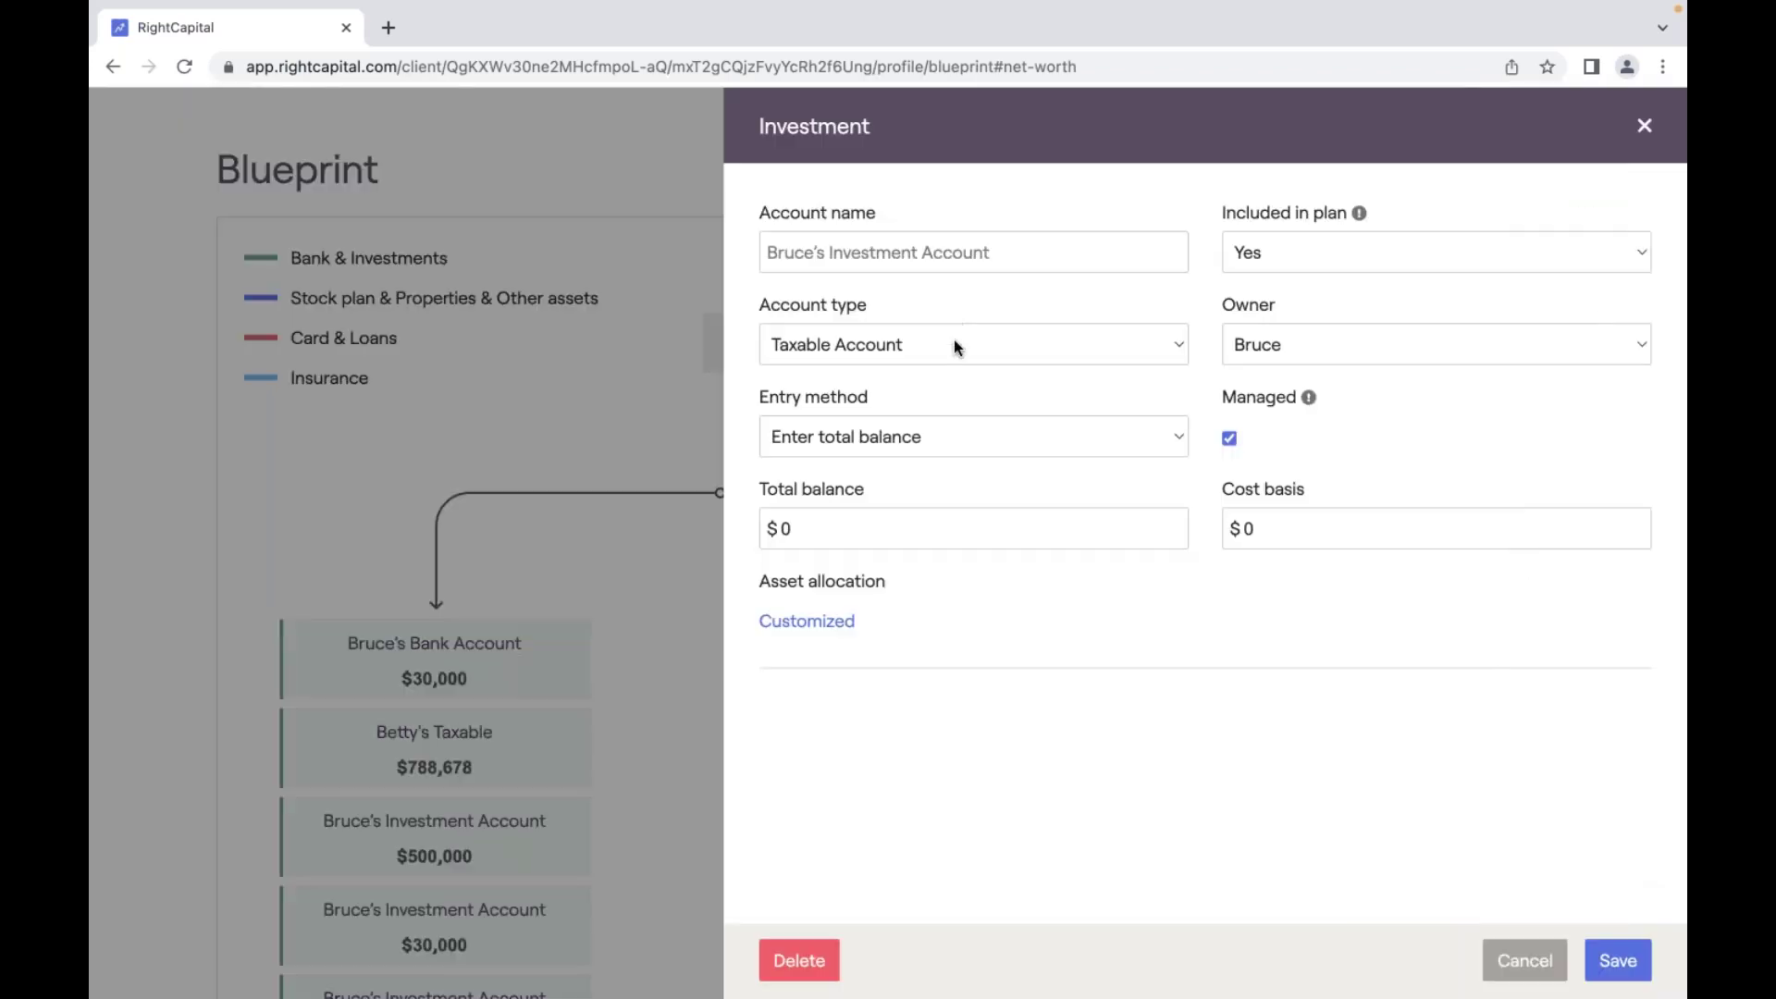
click(1256, 342)
click(1258, 434)
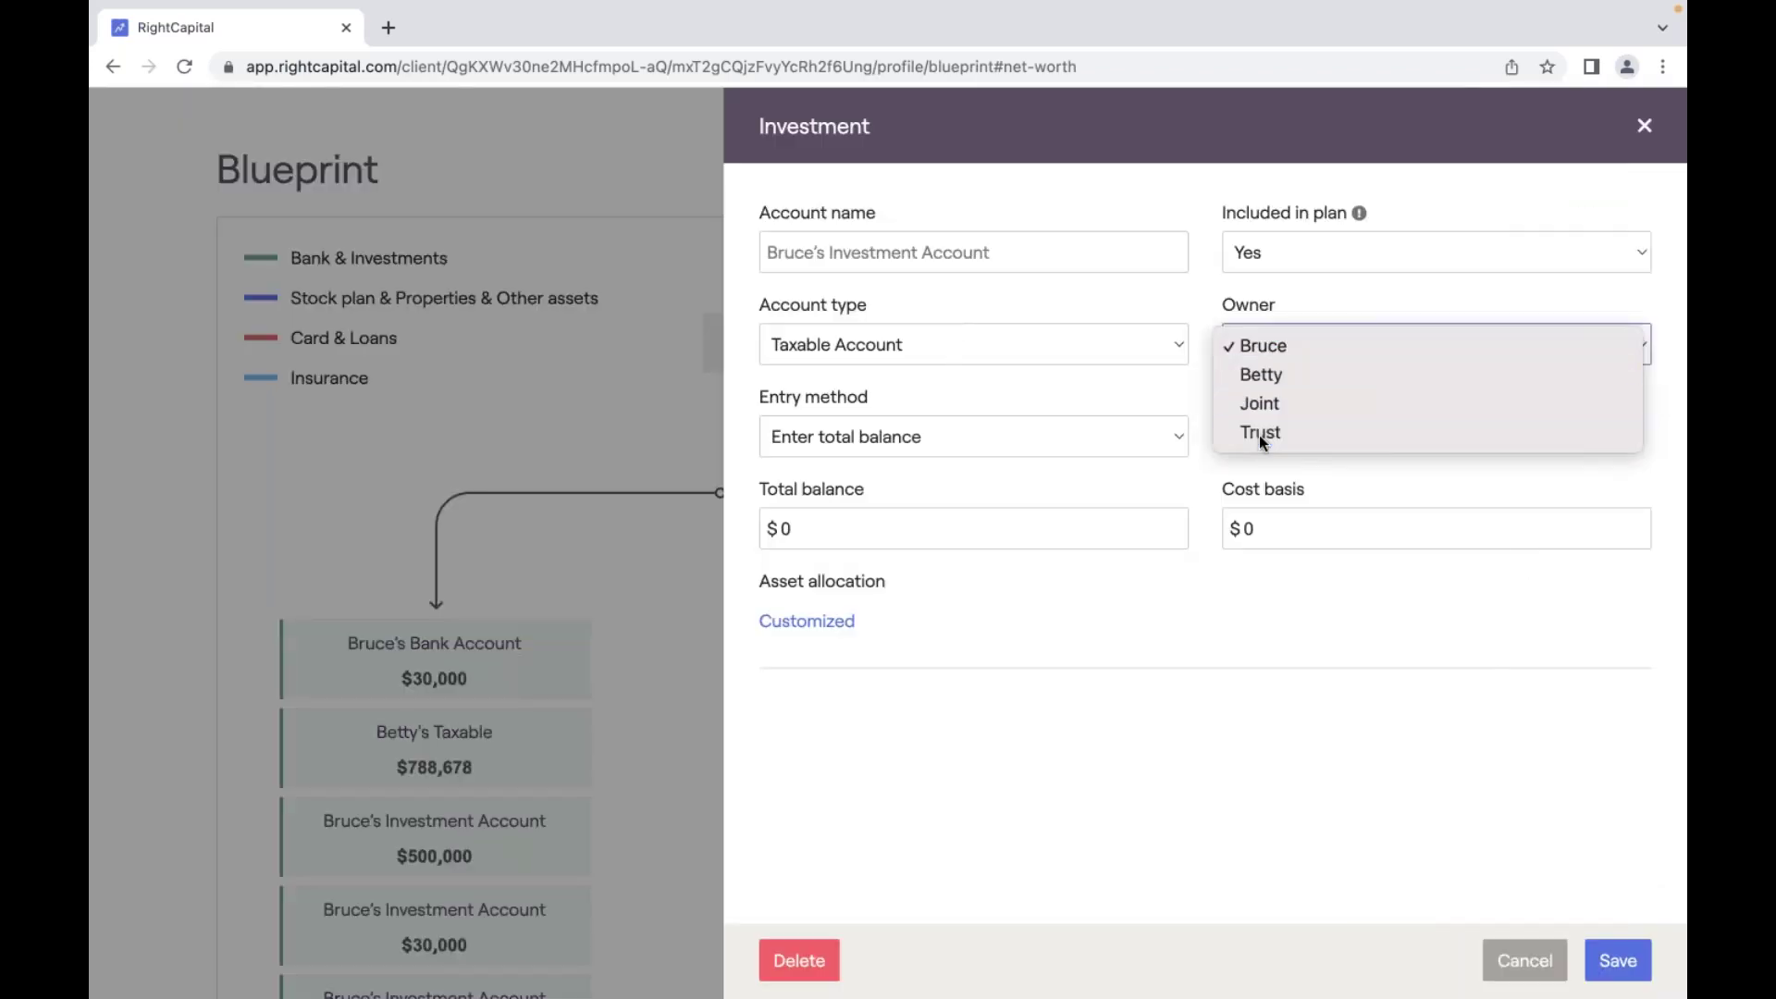
click(1106, 344)
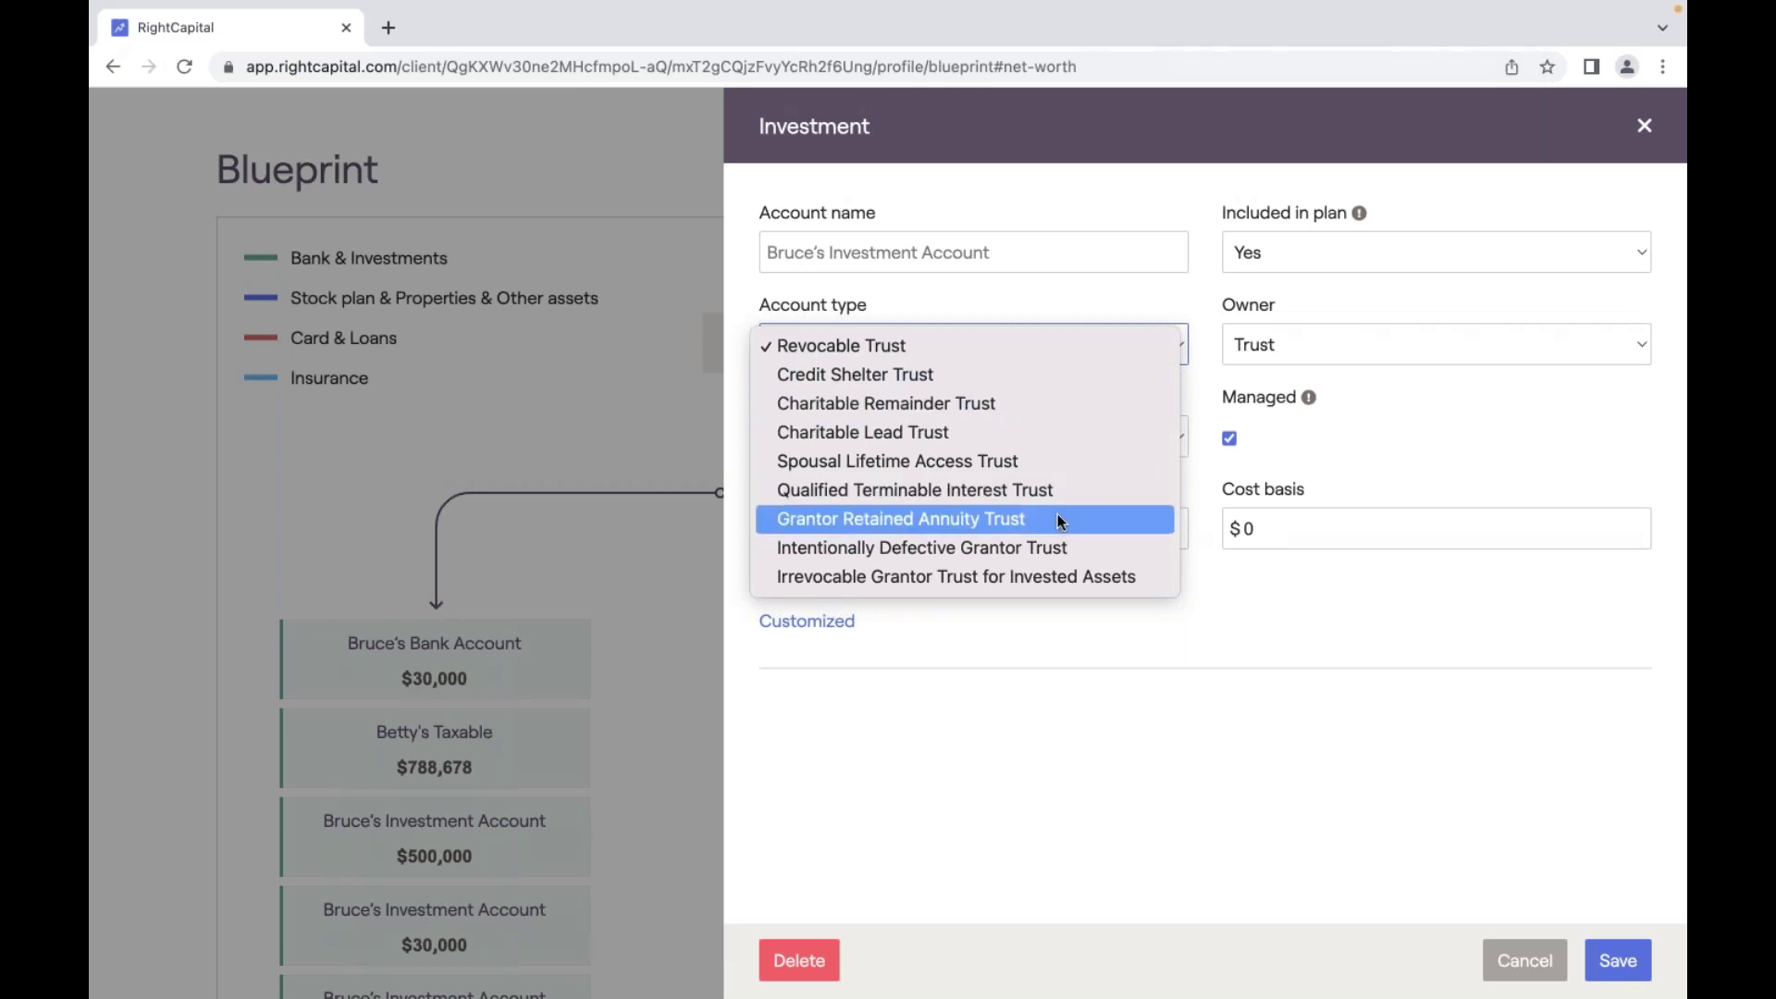
click(983, 411)
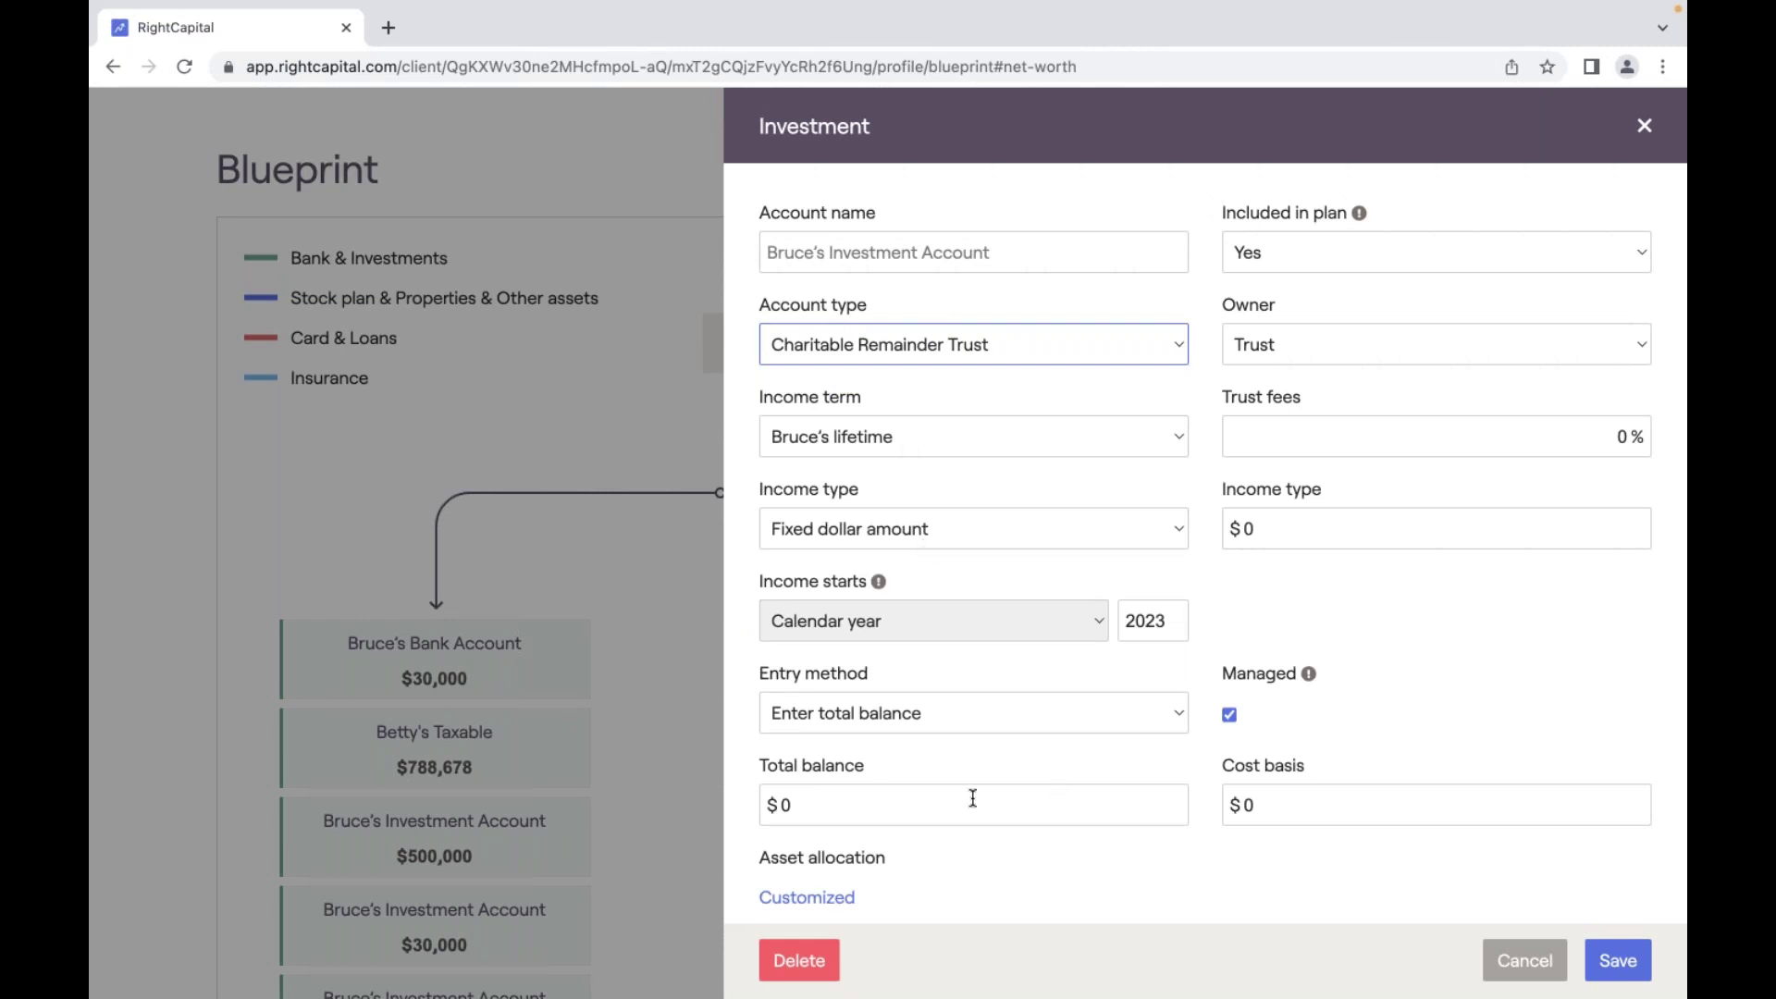
Set the trust account's total balance to $200,000, save it, and check its entry and the net worth in the chart.
click(938, 807)
text(200000)
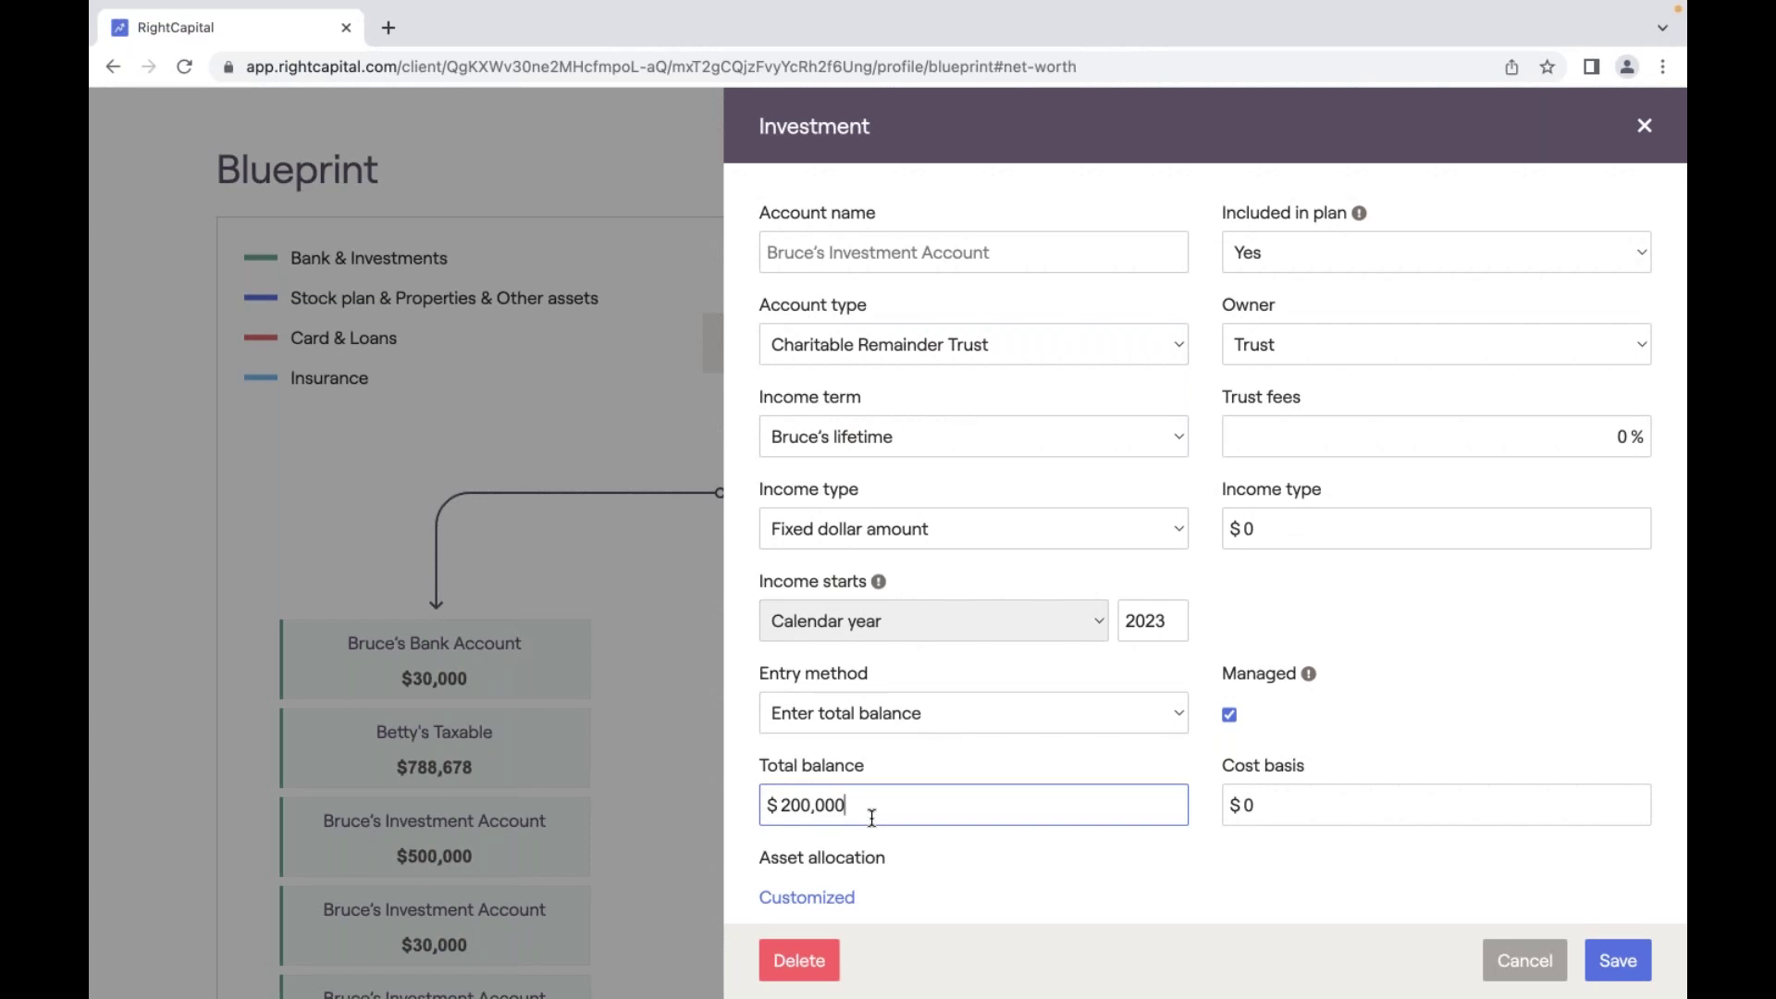
key(Return)
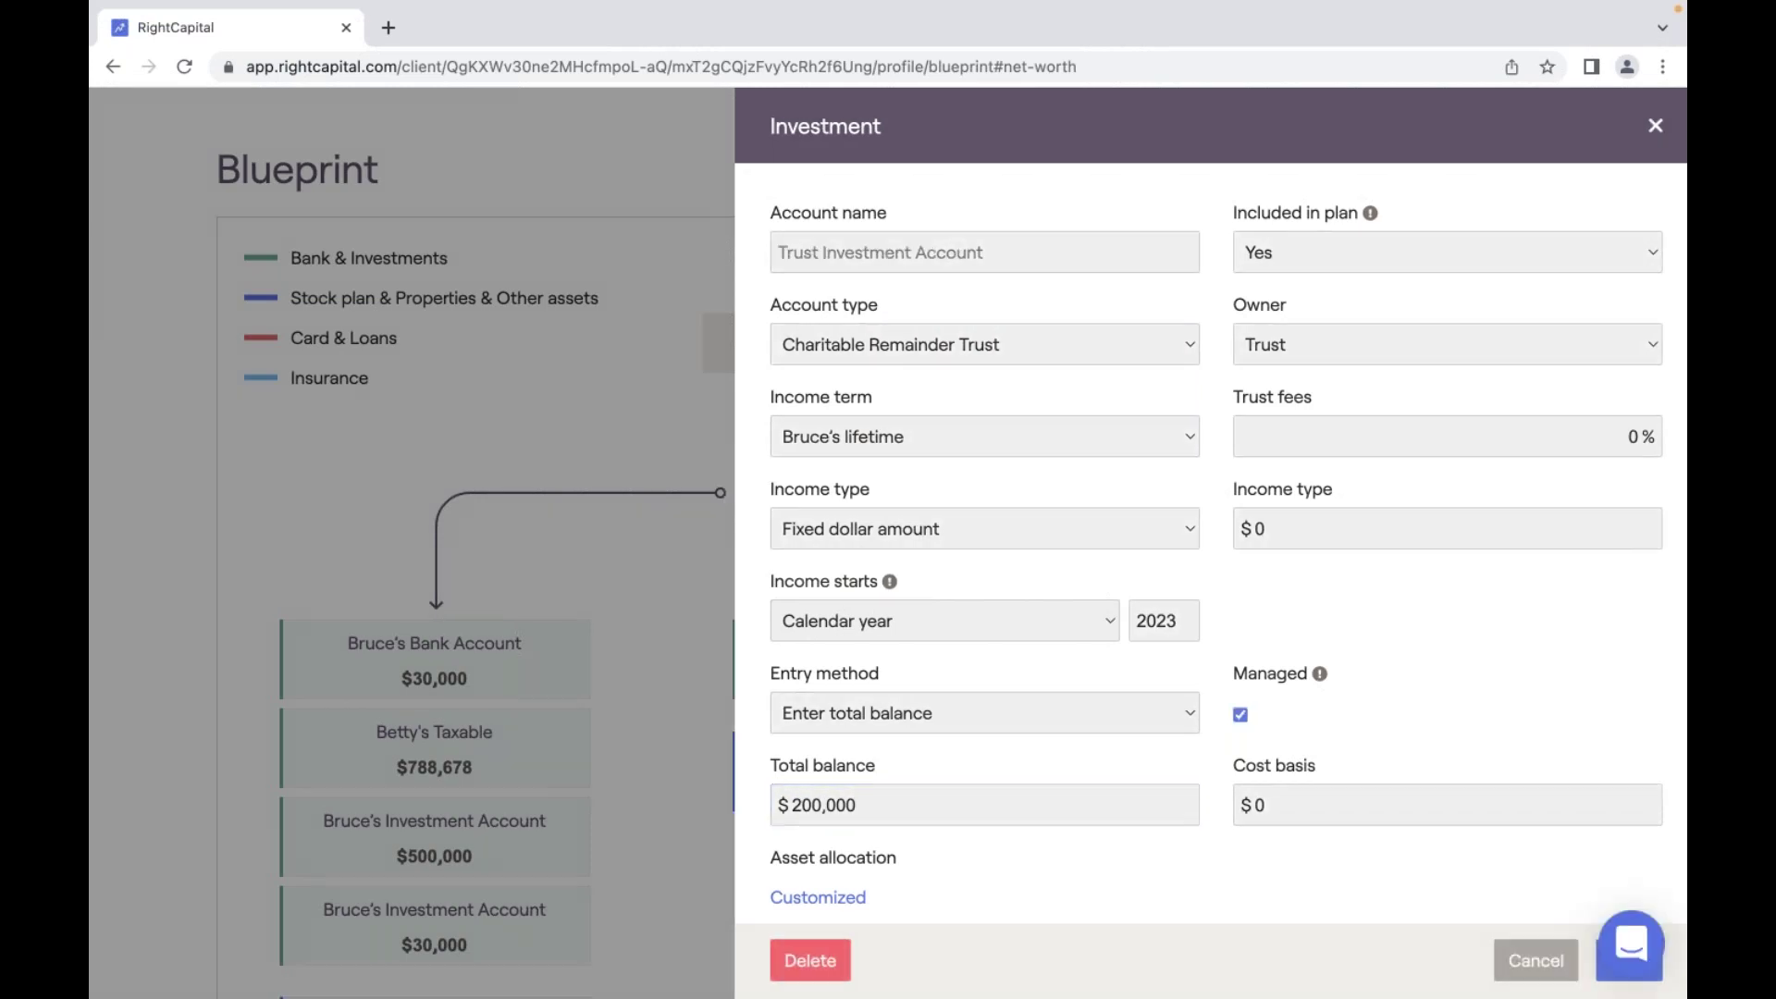
scroll(765, 817, down, 9)
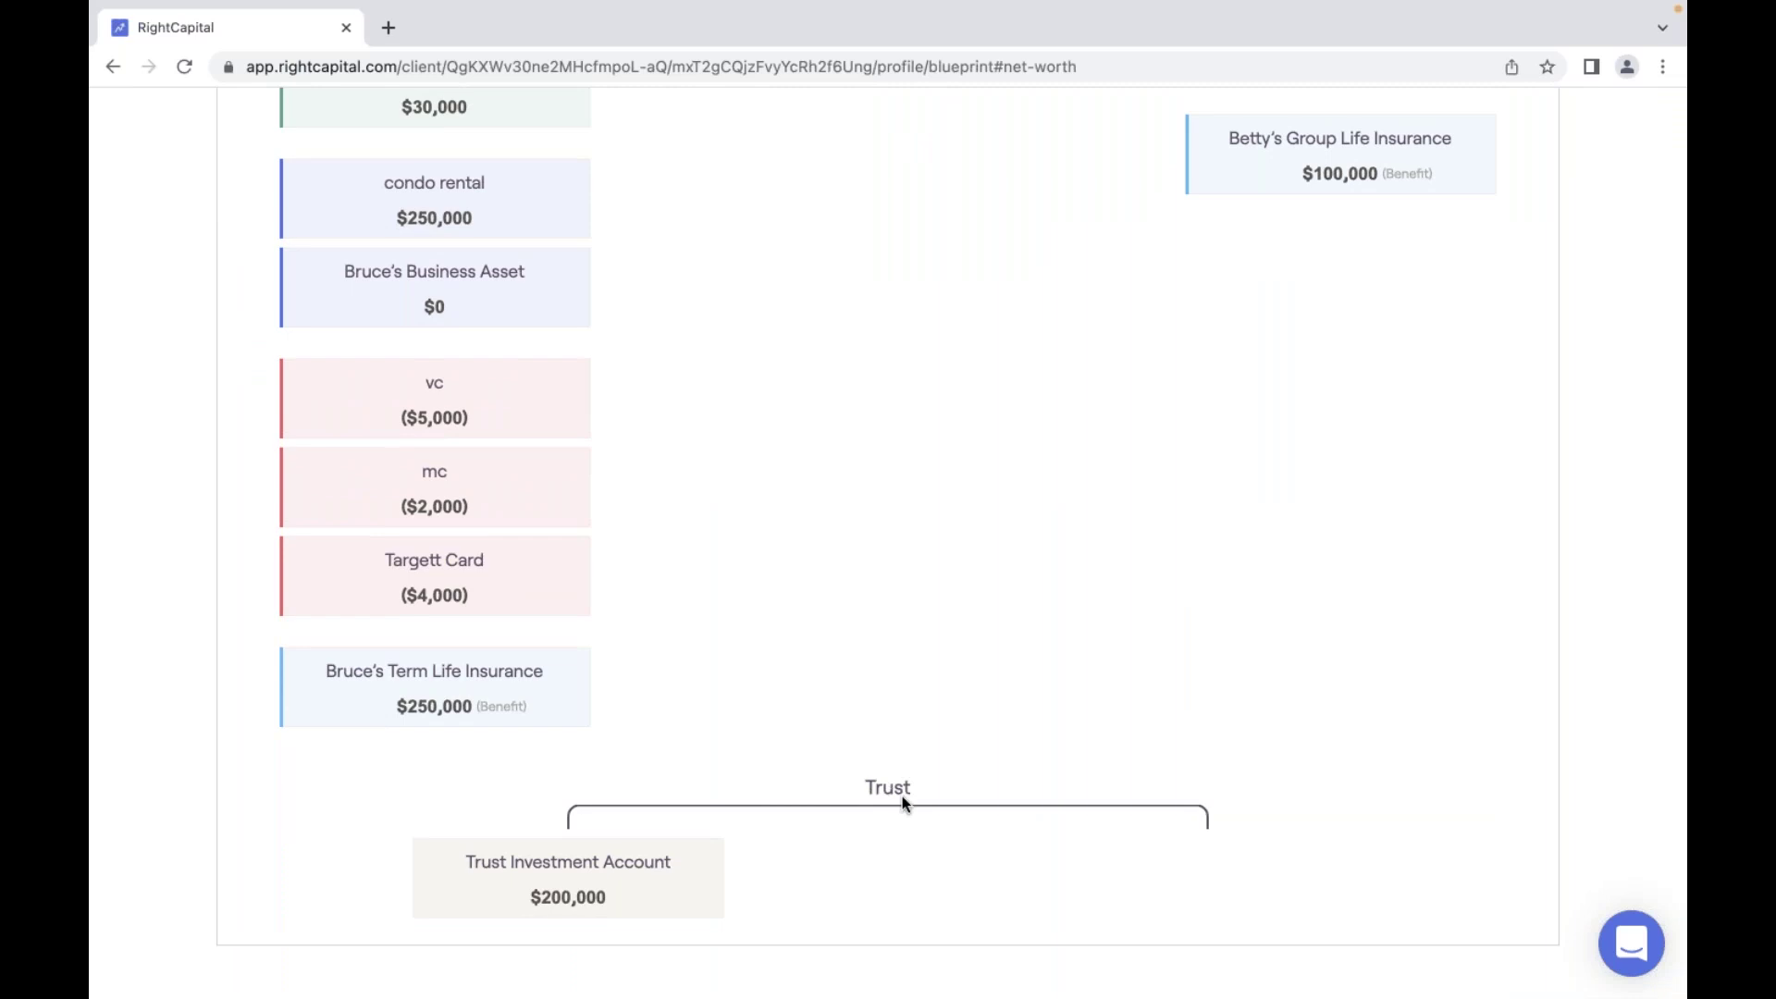
scroll(910, 794, up, 10)
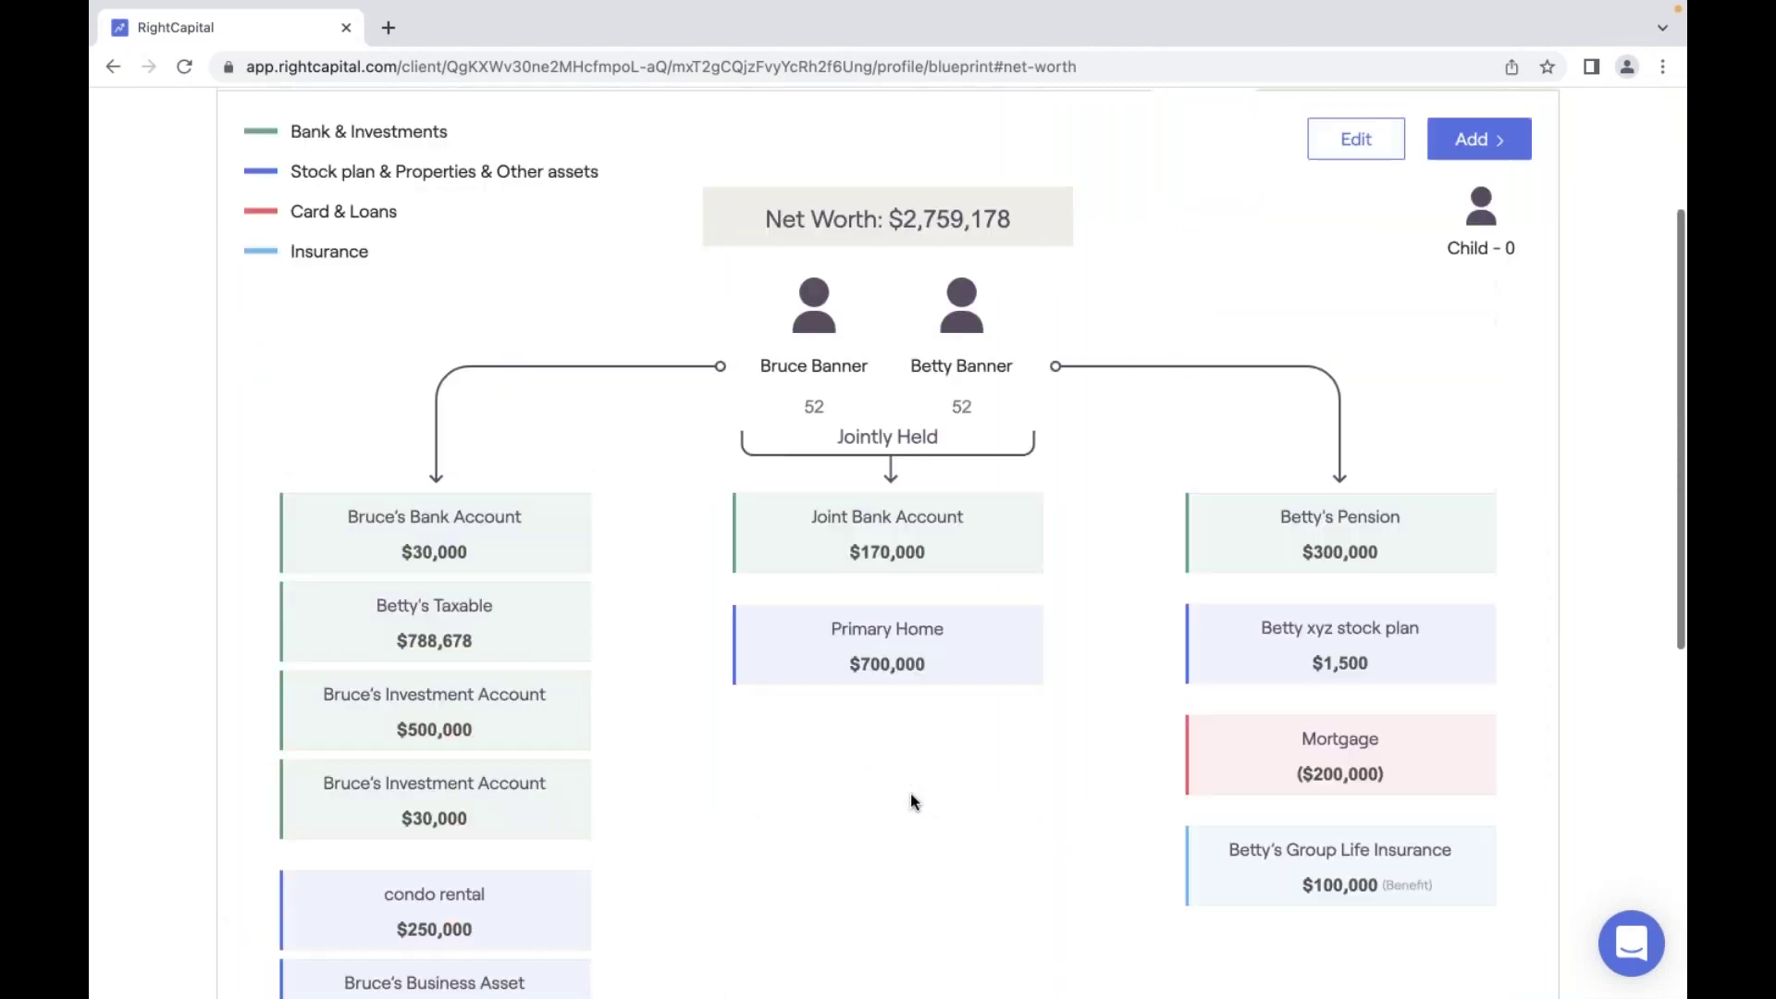
scroll(910, 791, down, 1)
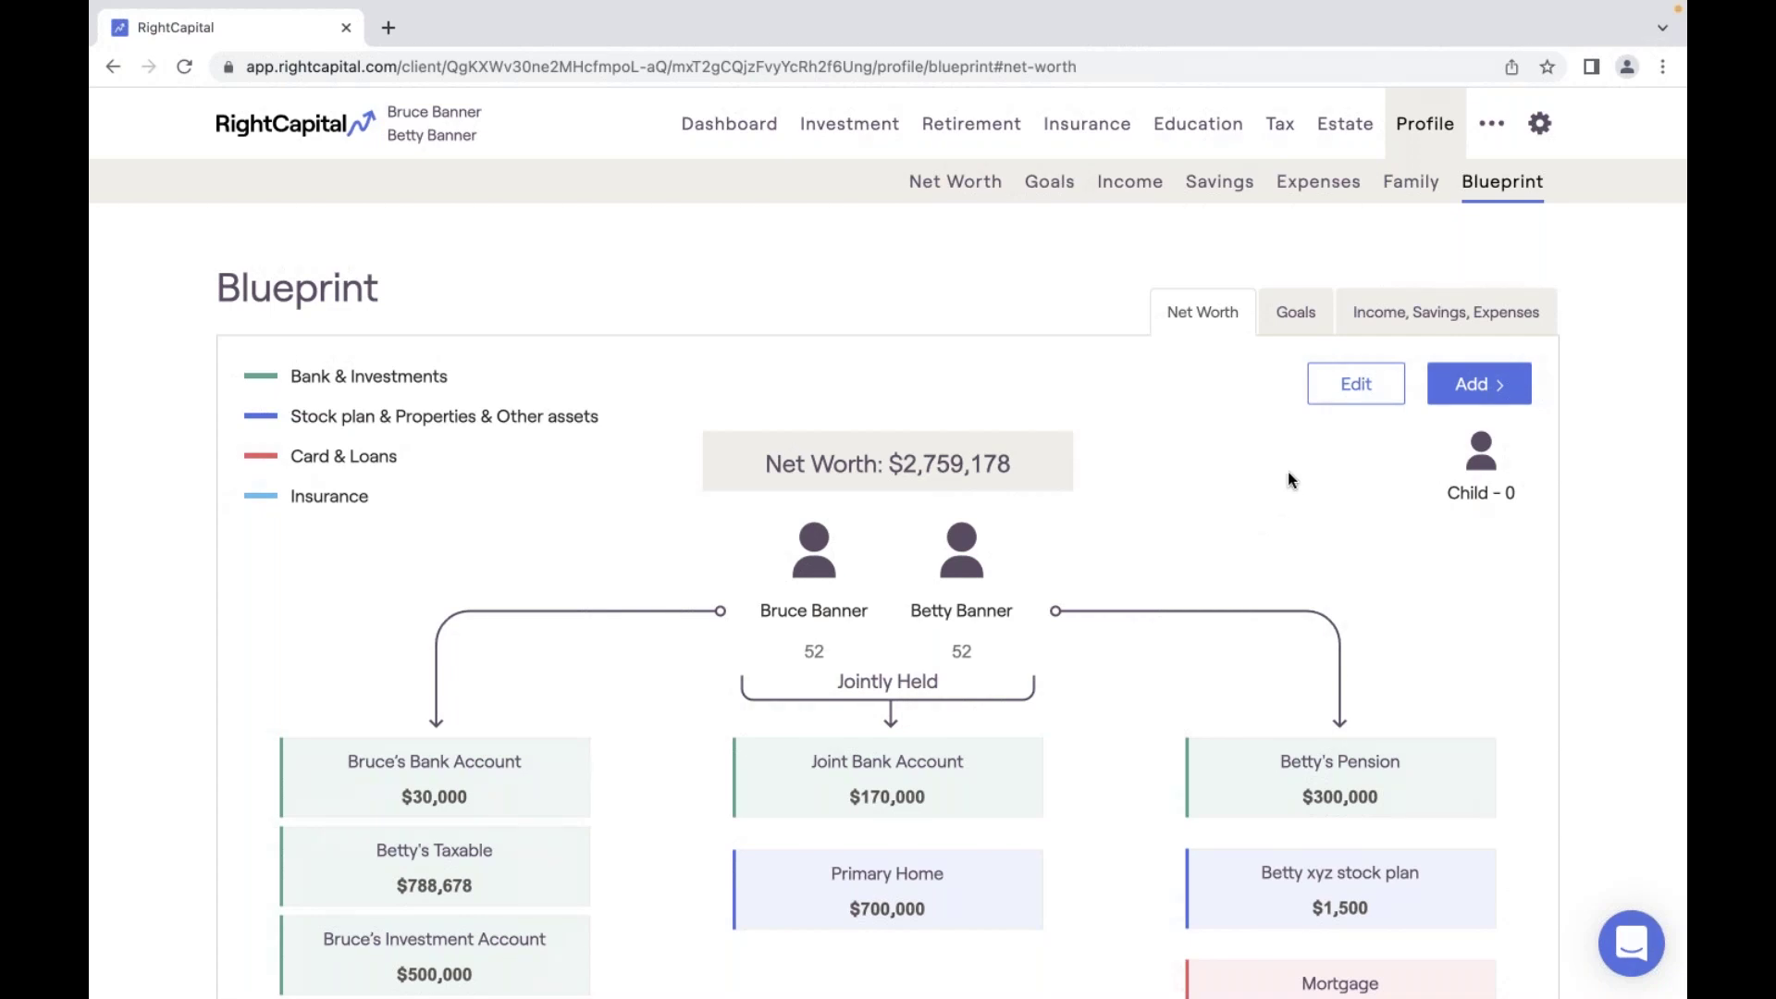
Open the Blueprint's goals timeline and review its retirement, college and long-term care entries.
click(1297, 314)
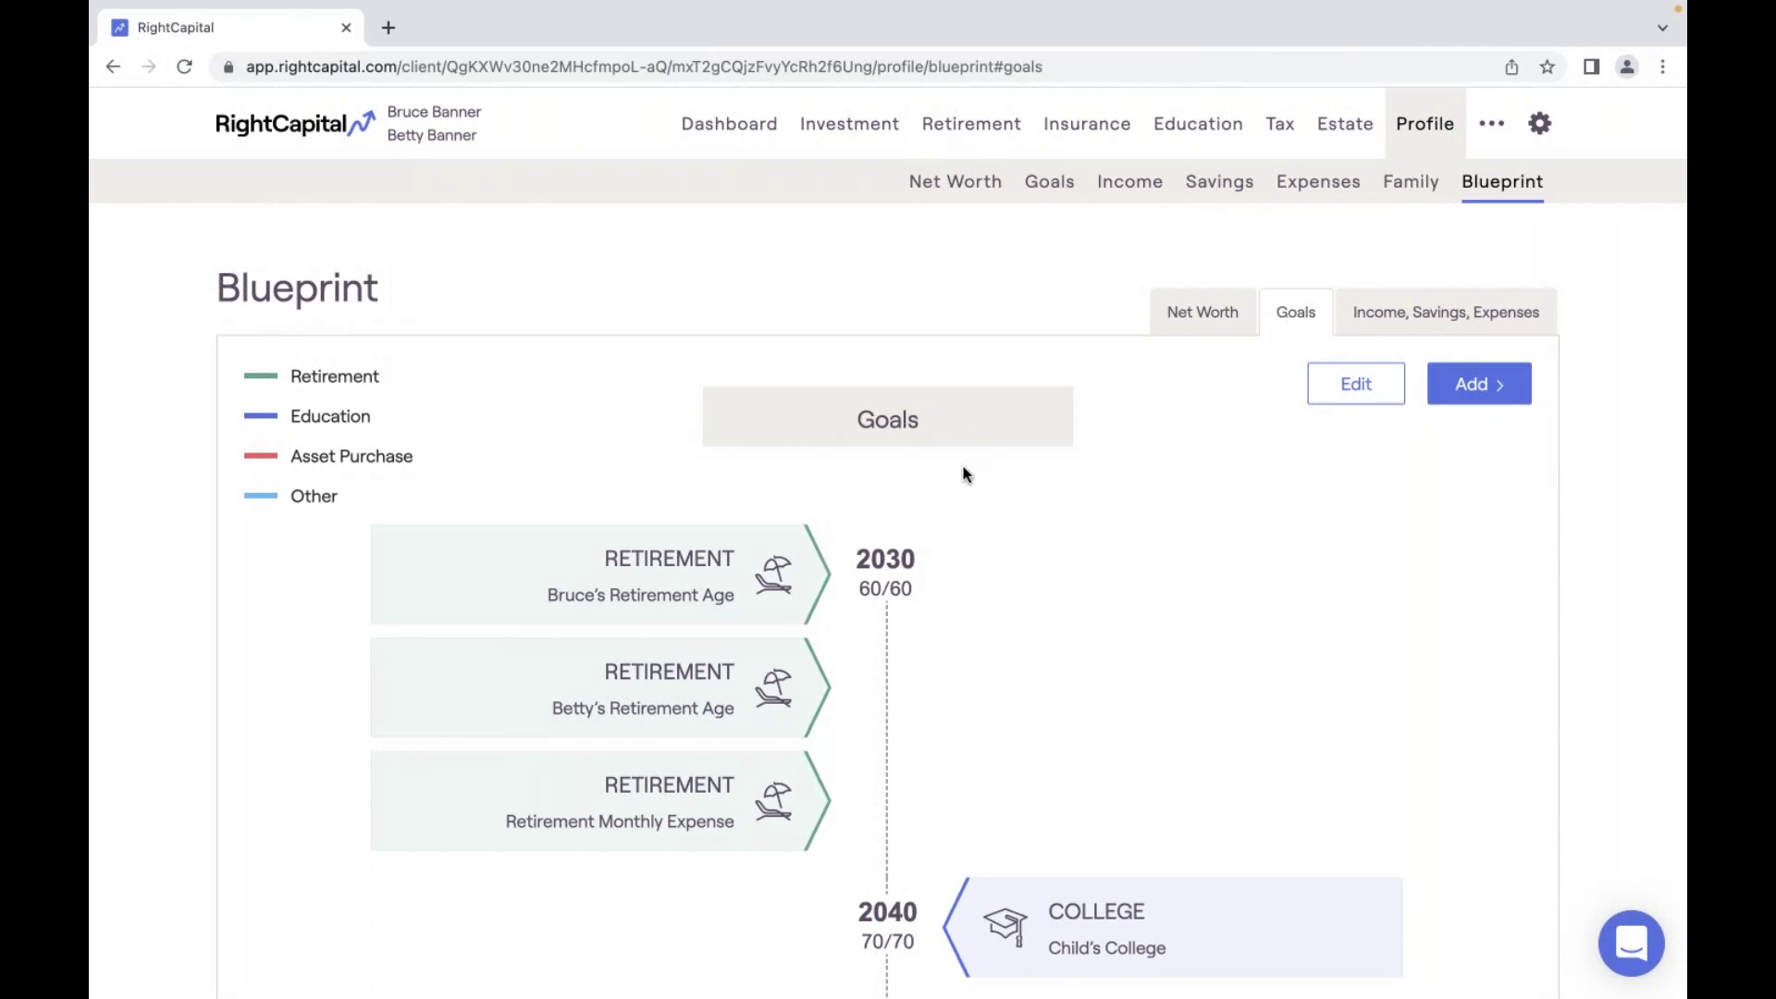
scroll(986, 527, down, 2)
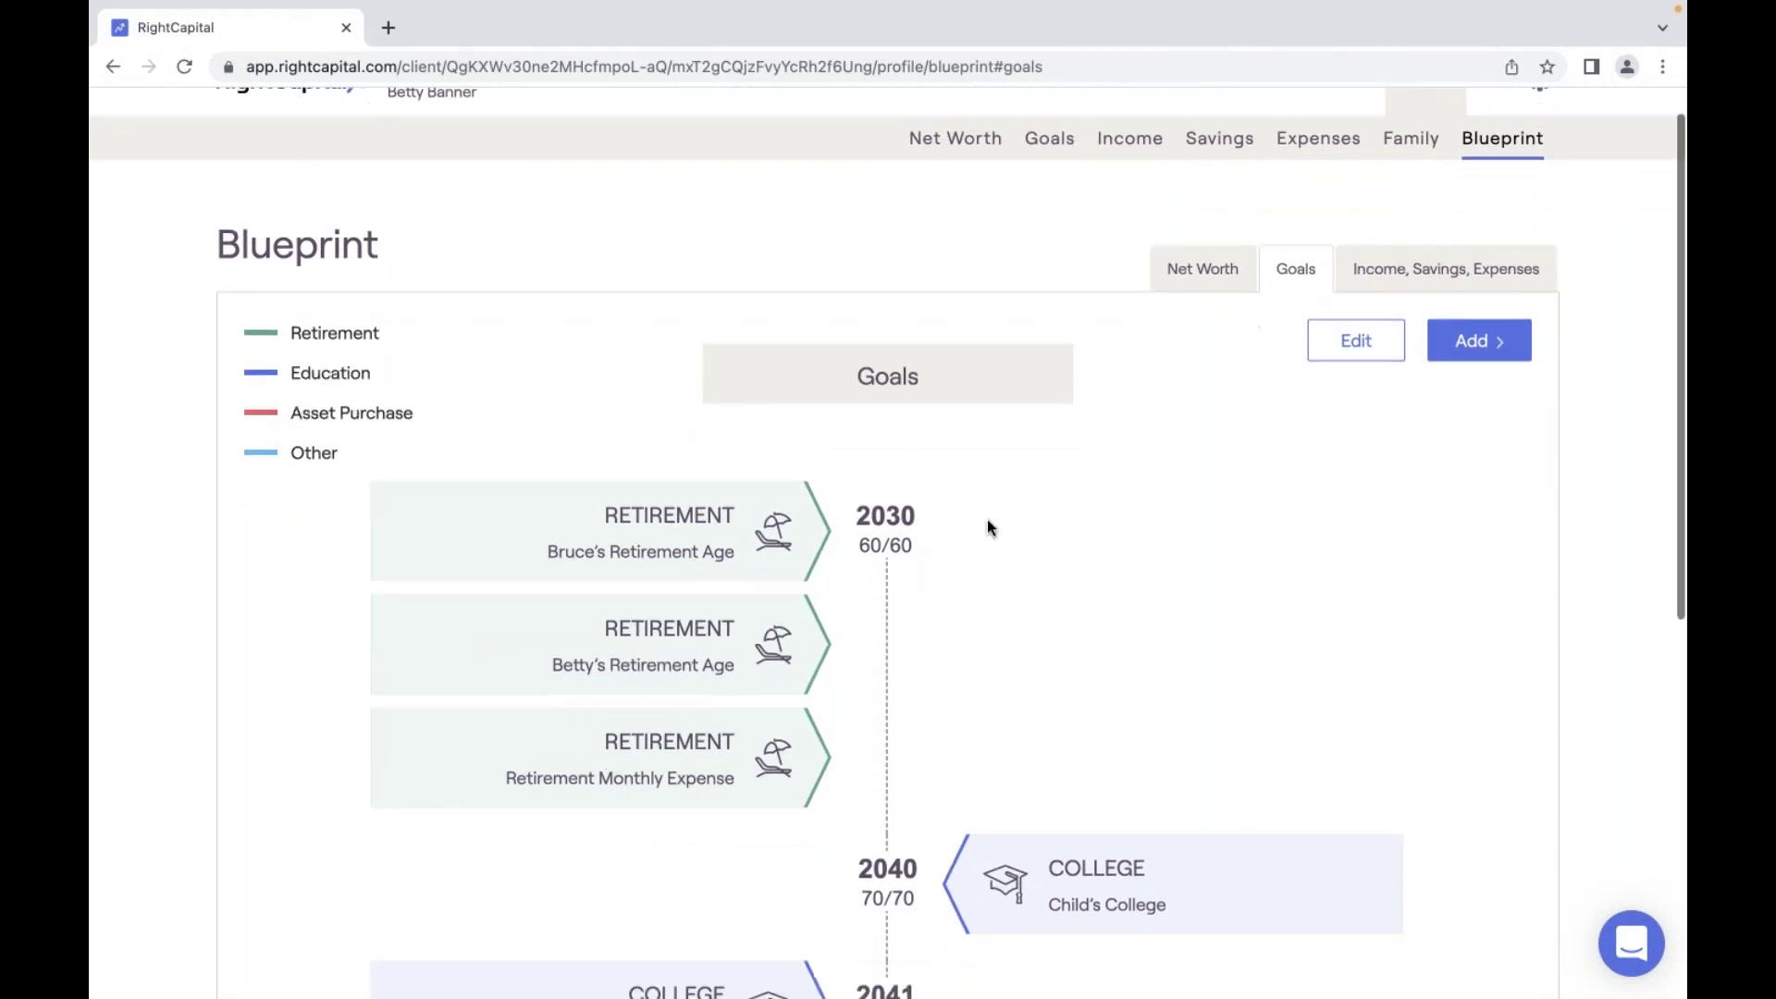
scroll(752, 635, down, 5)
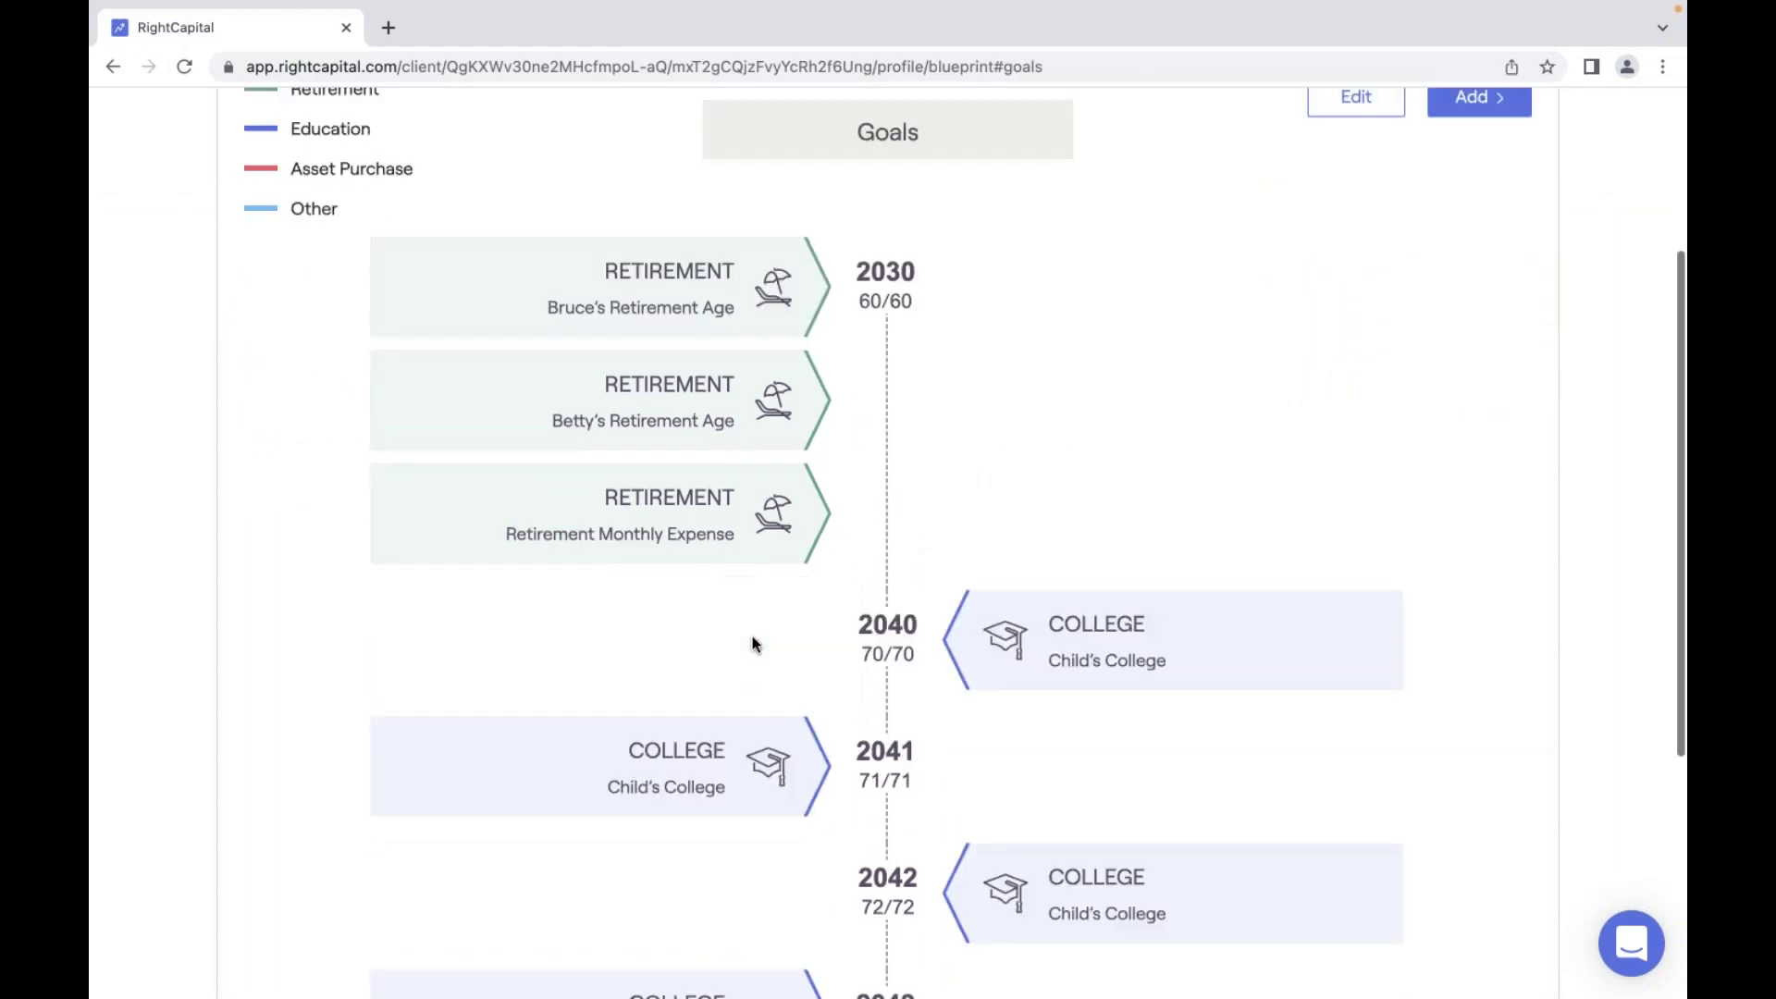
scroll(809, 677, down, 2)
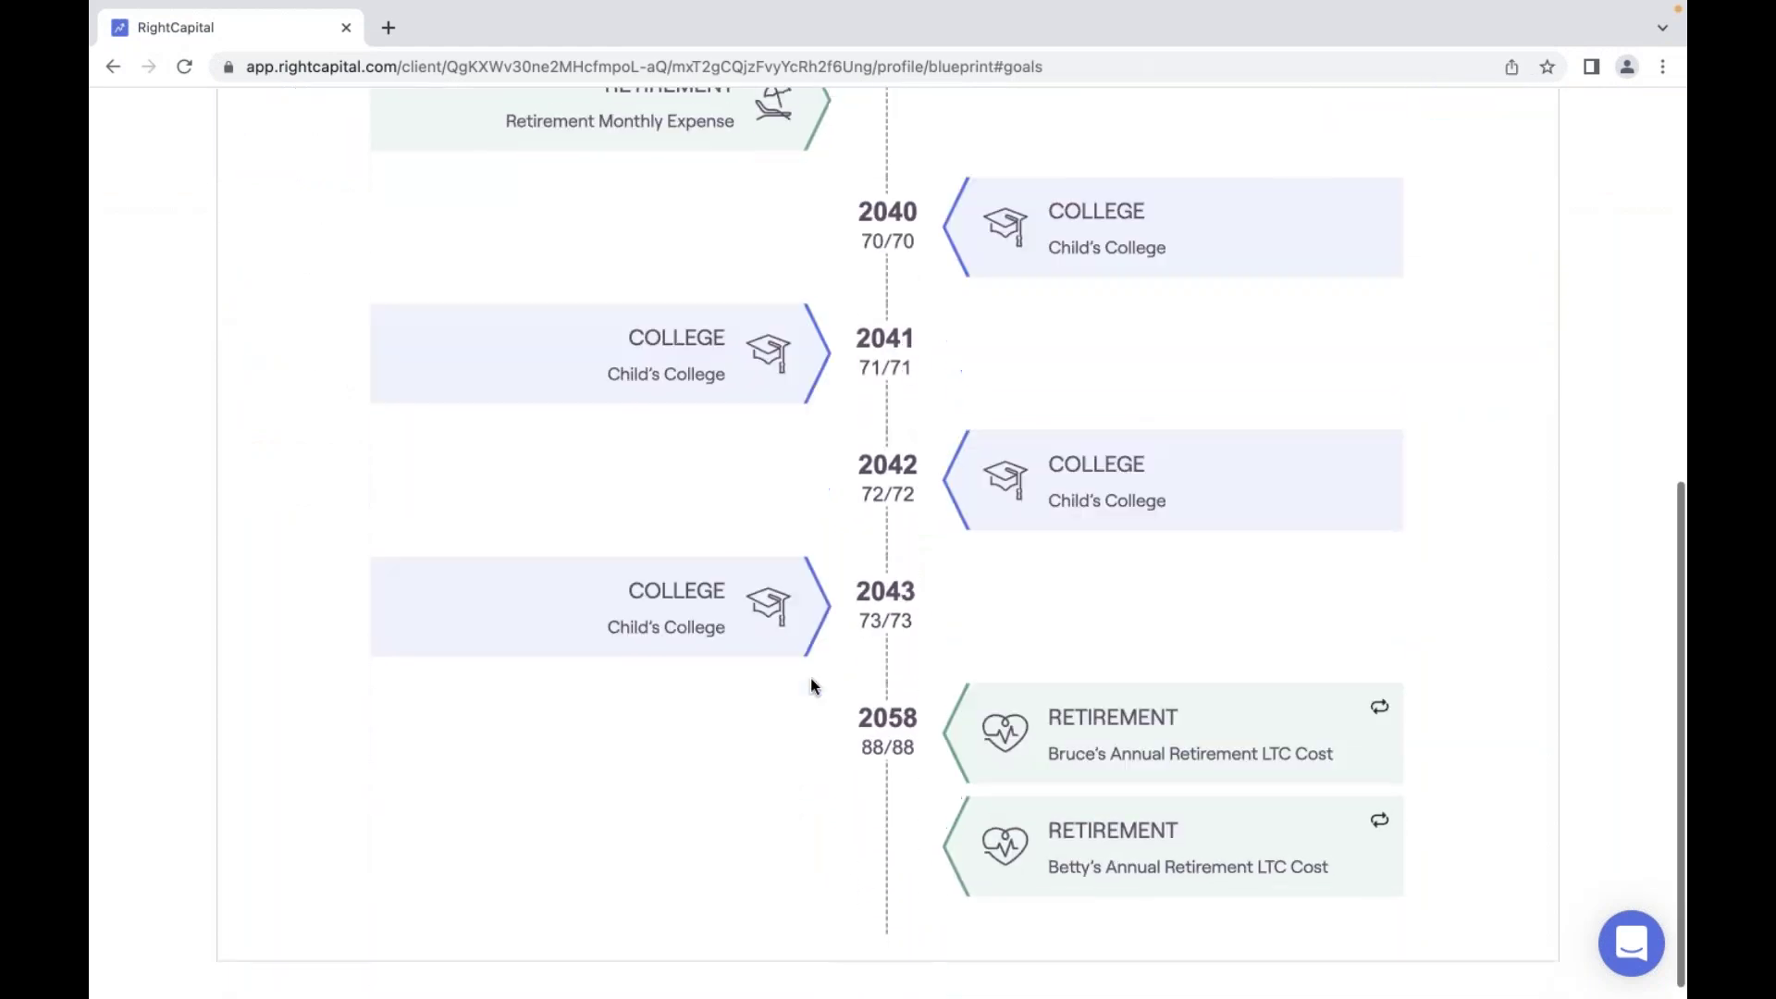
scroll(812, 687, up, 3)
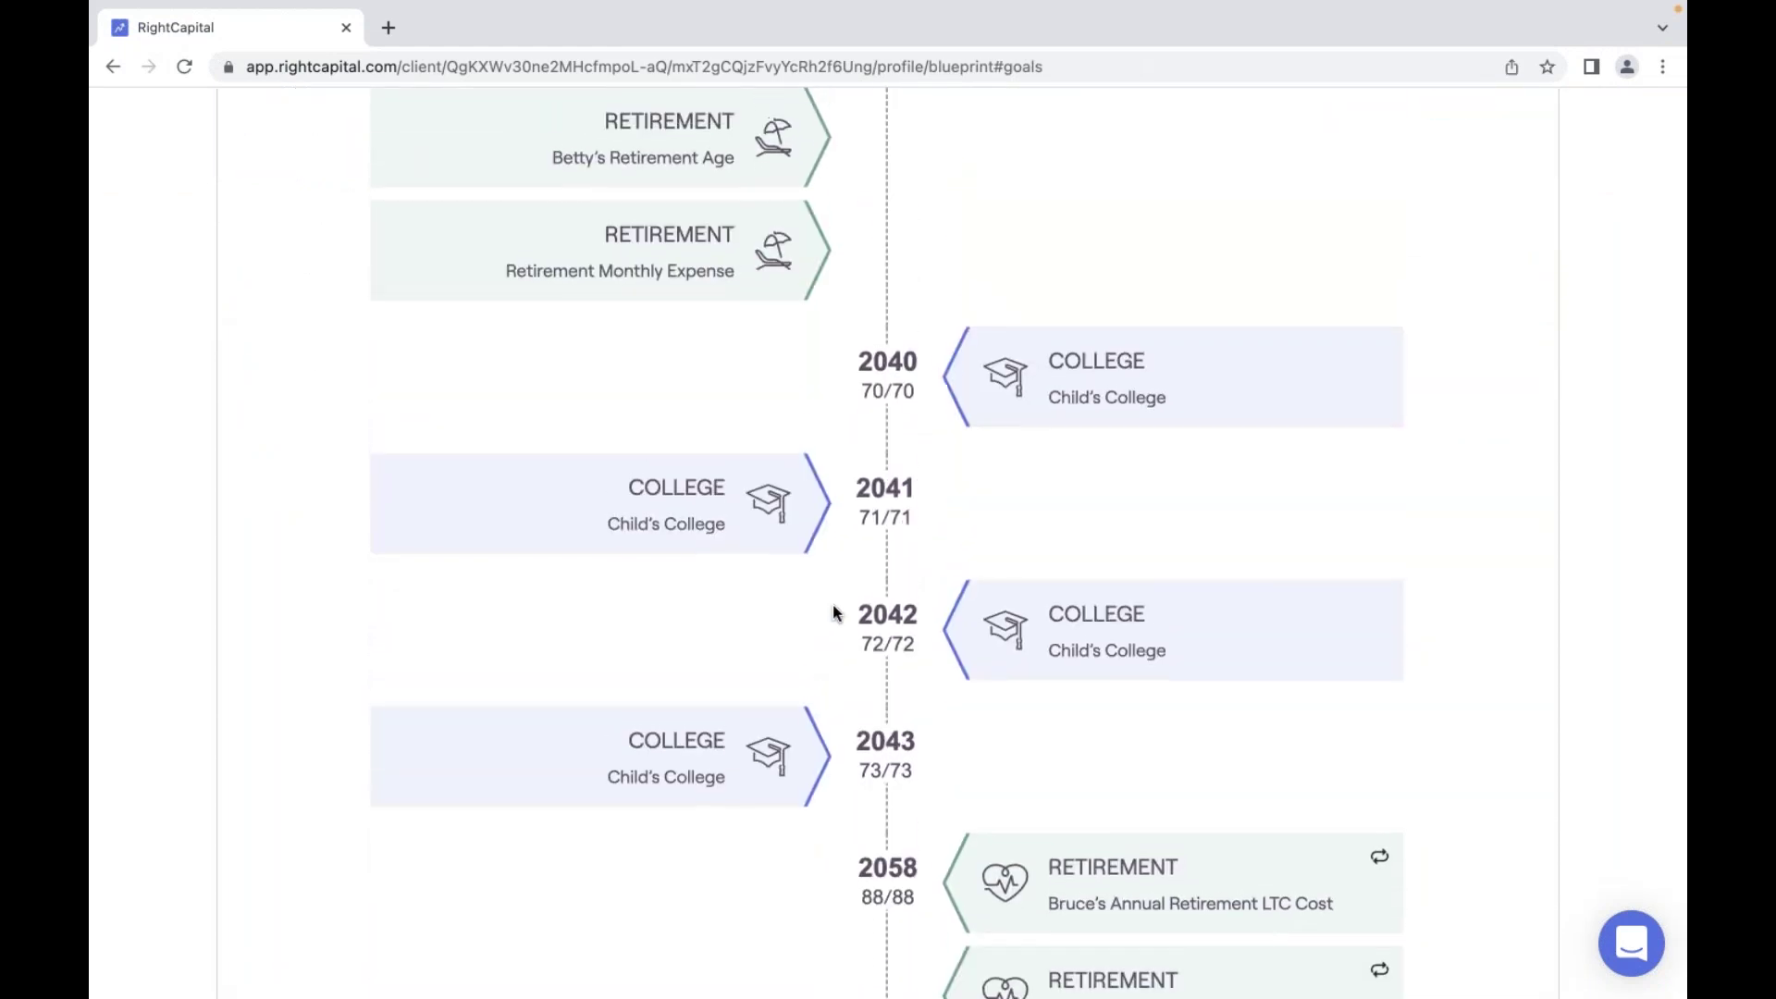
scroll(835, 613, up, 3)
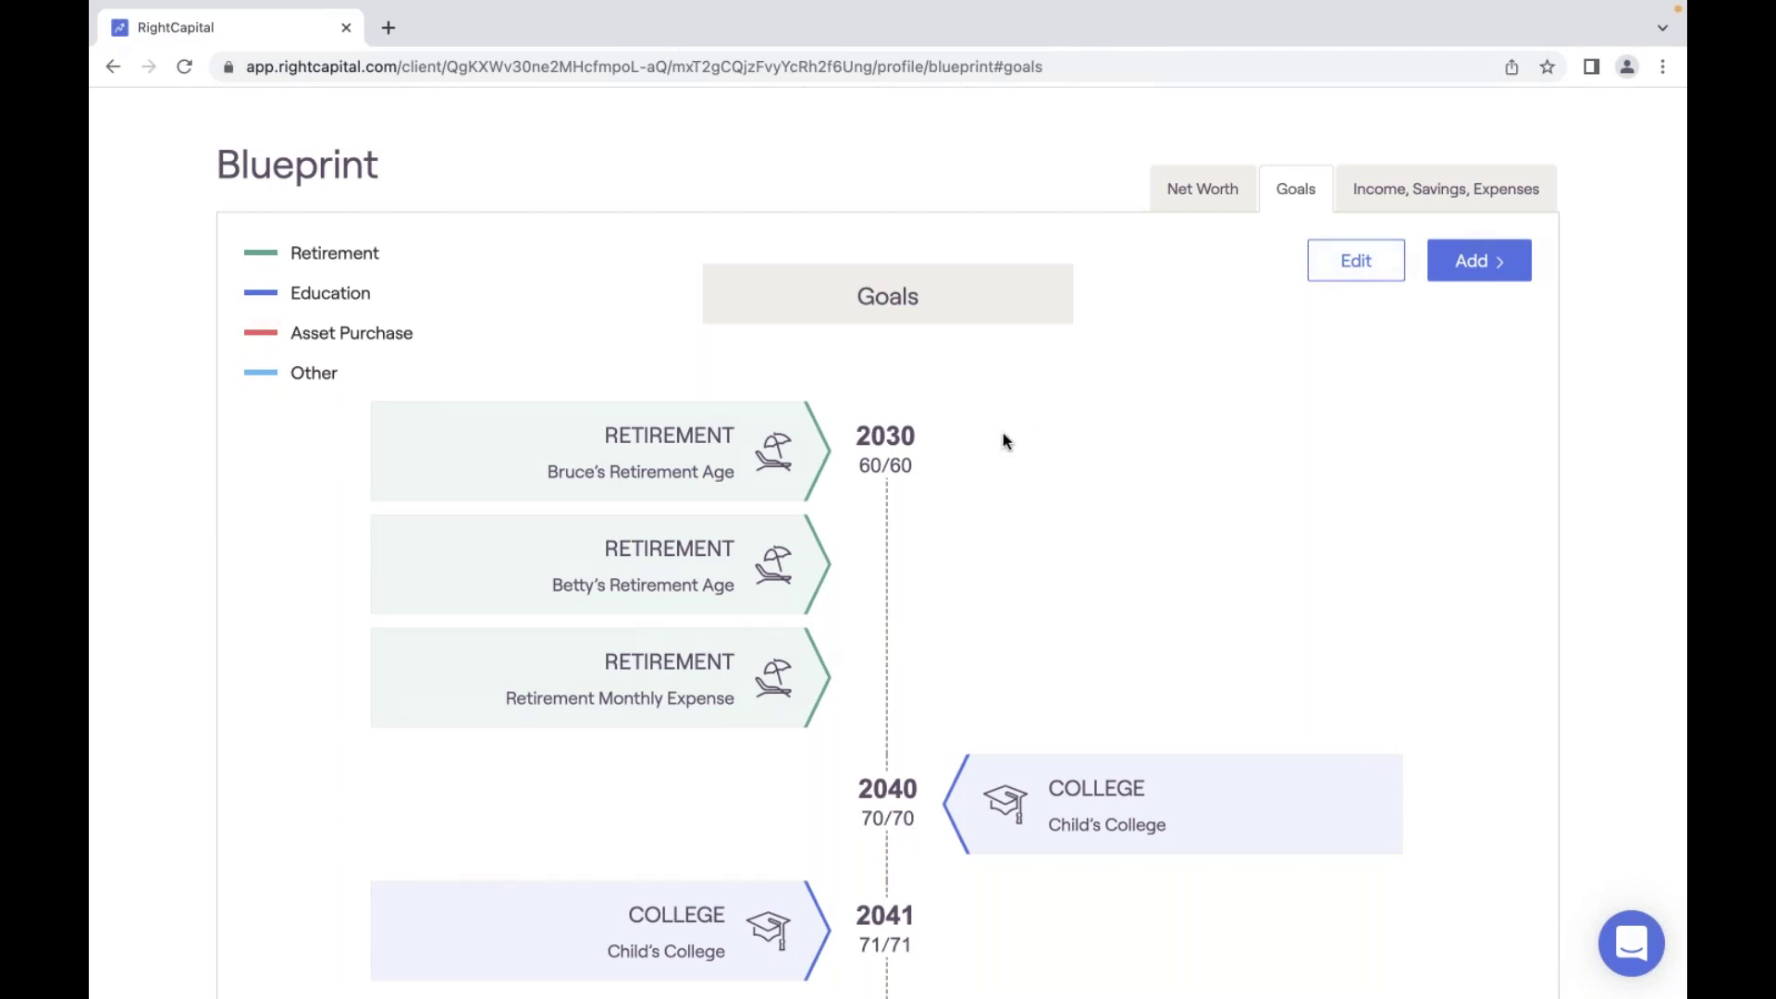
View the yearly display options for the cash reserve and Child's College goals, close the settings unchanged, and check the timeline's college entries.
click(1347, 278)
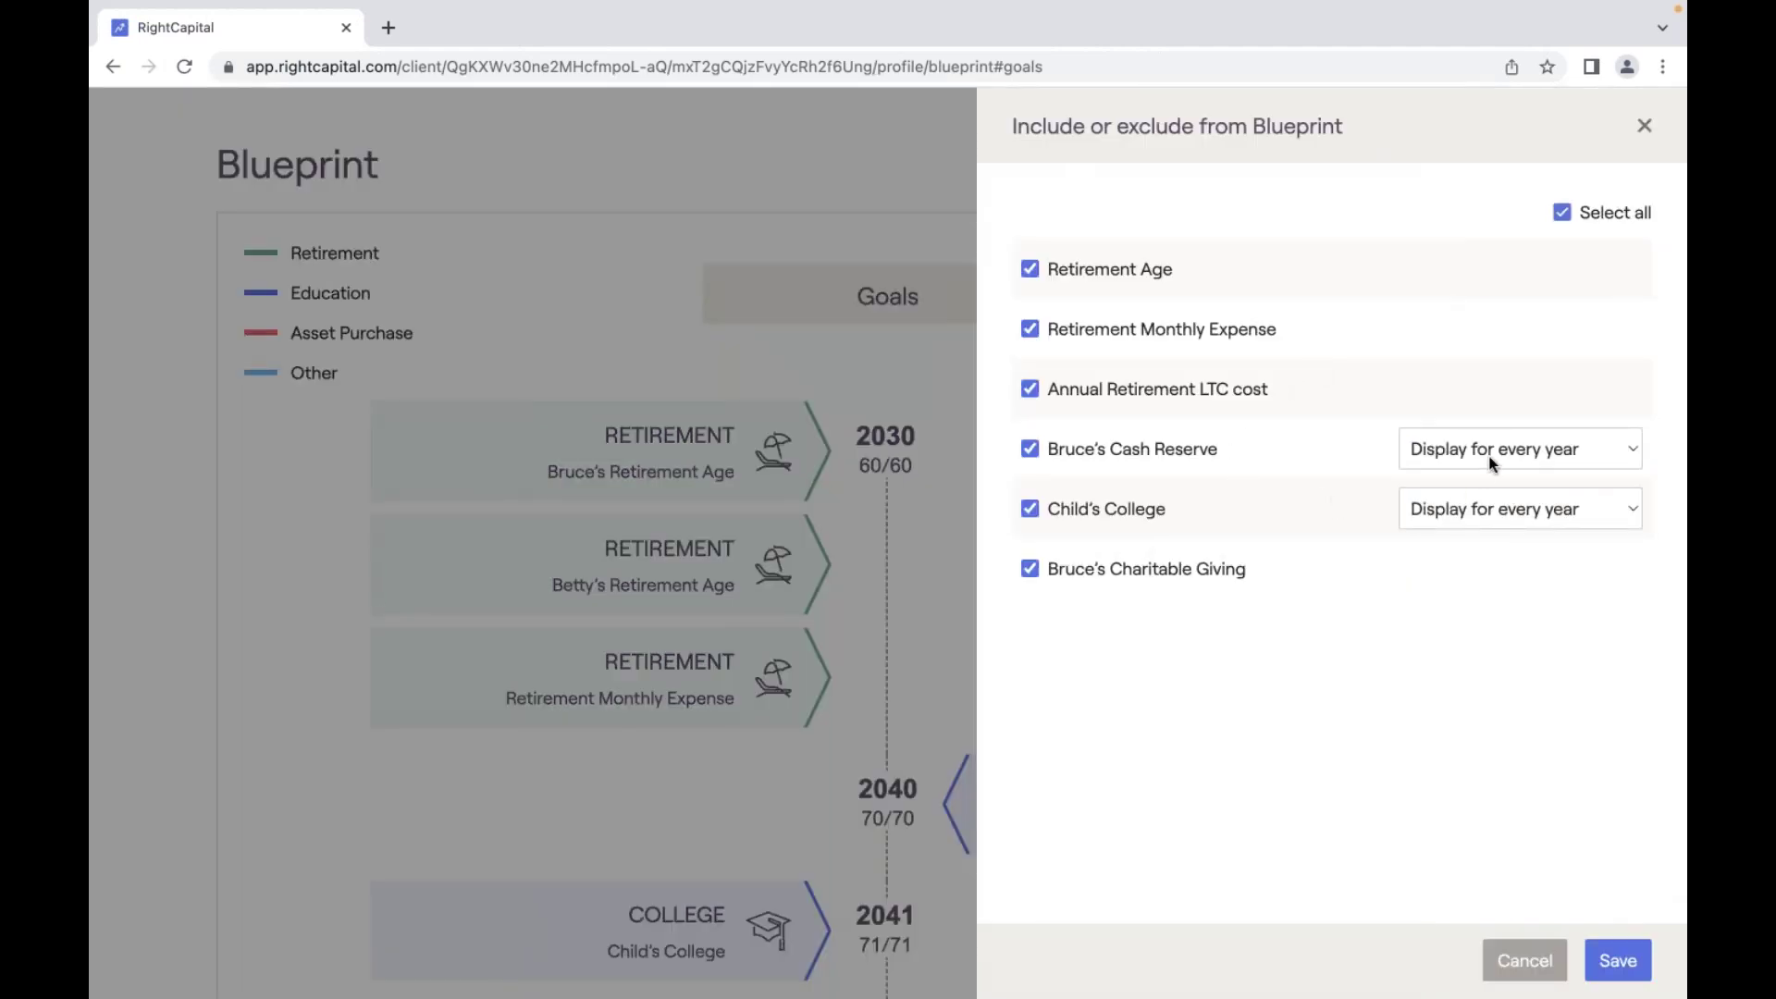
click(1566, 456)
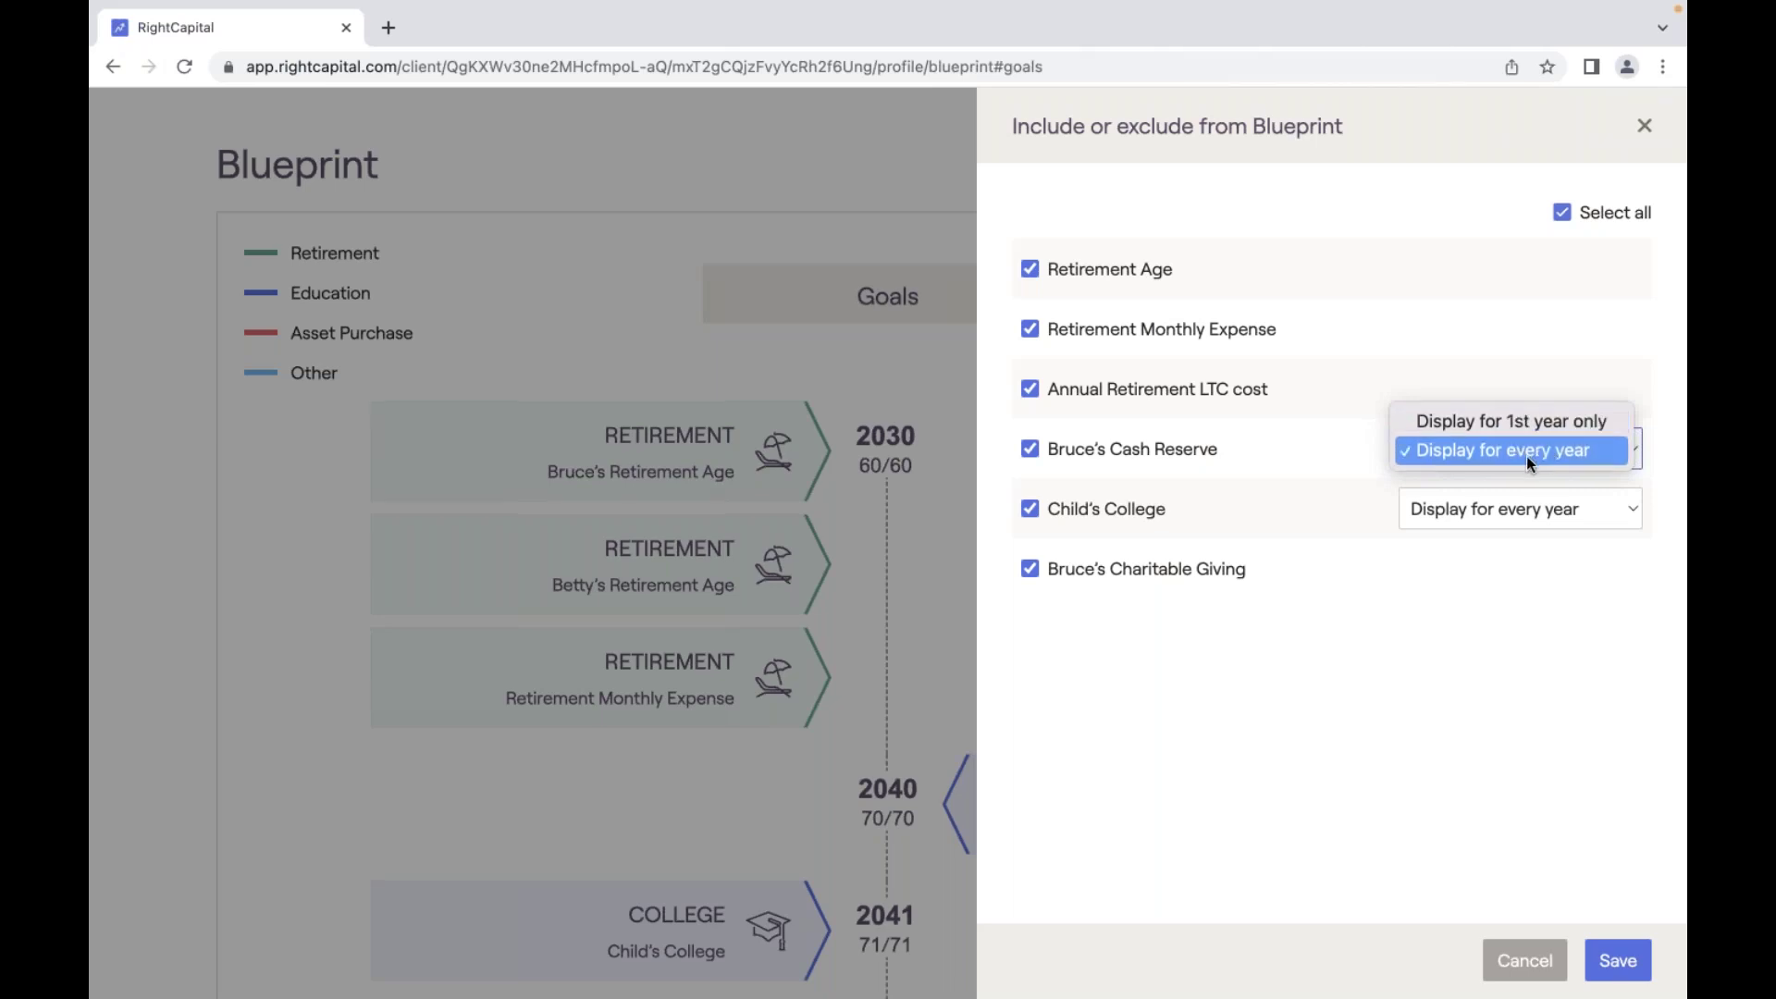
click(1526, 457)
click(1513, 503)
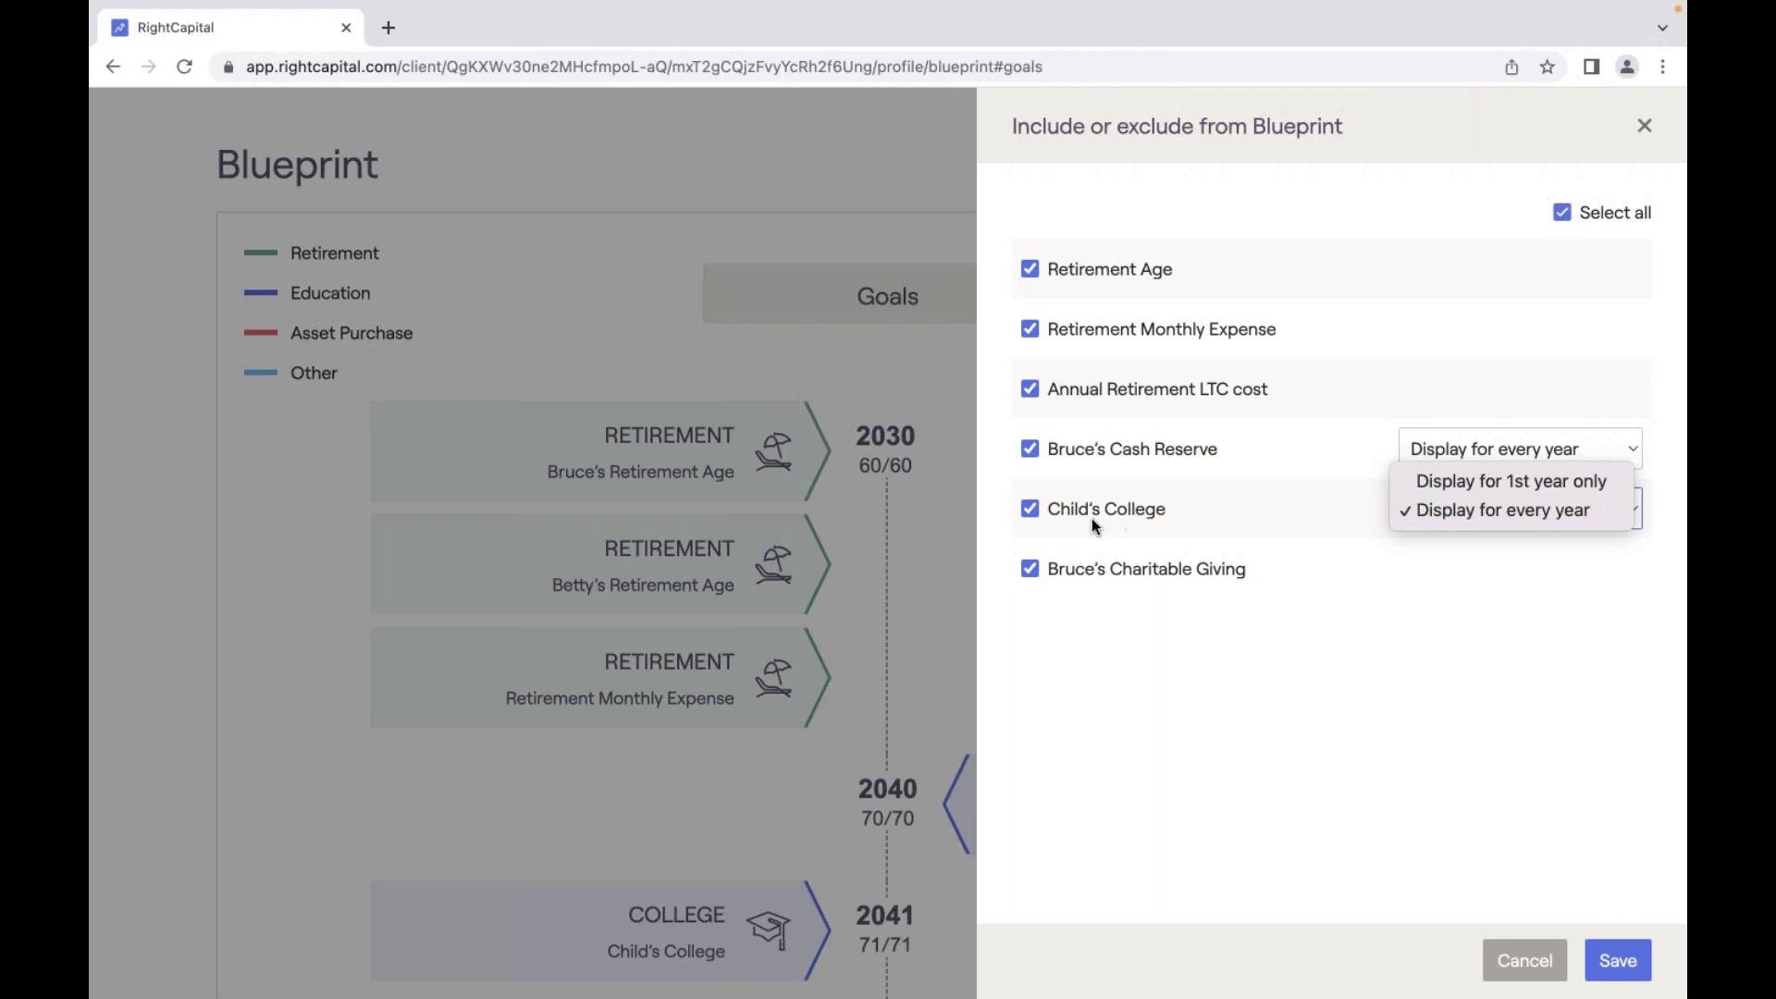
click(1643, 127)
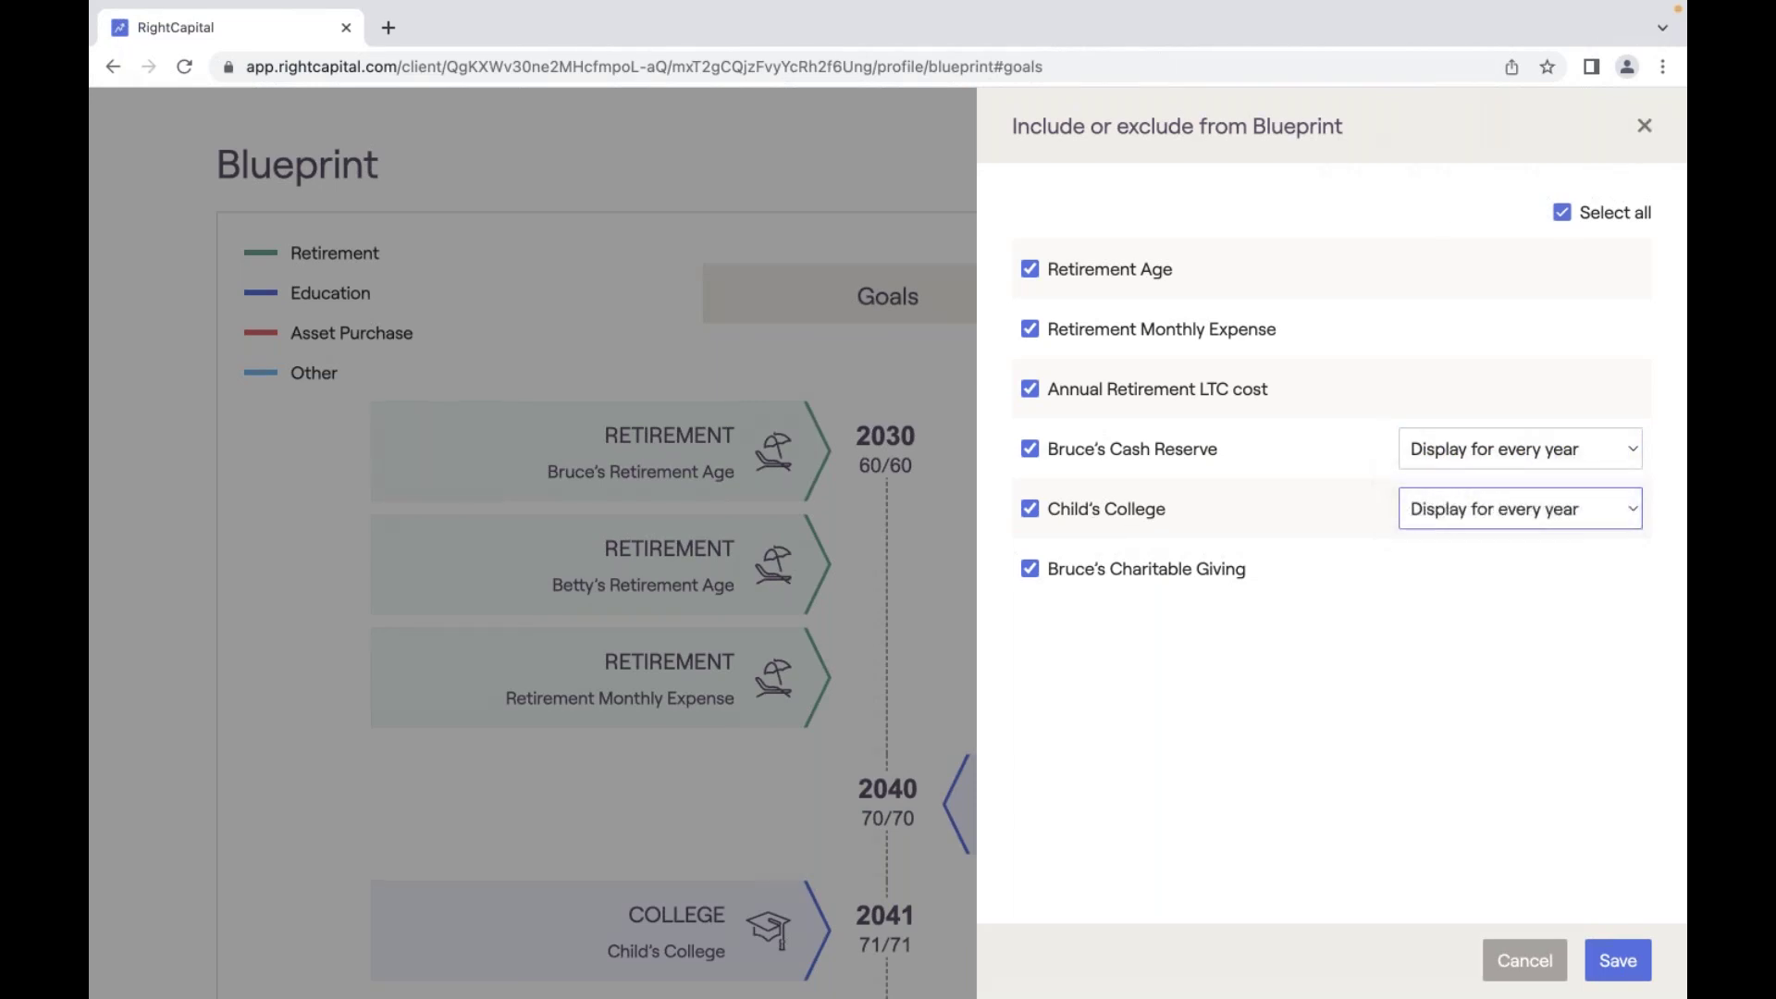
scroll(970, 620, down, 3)
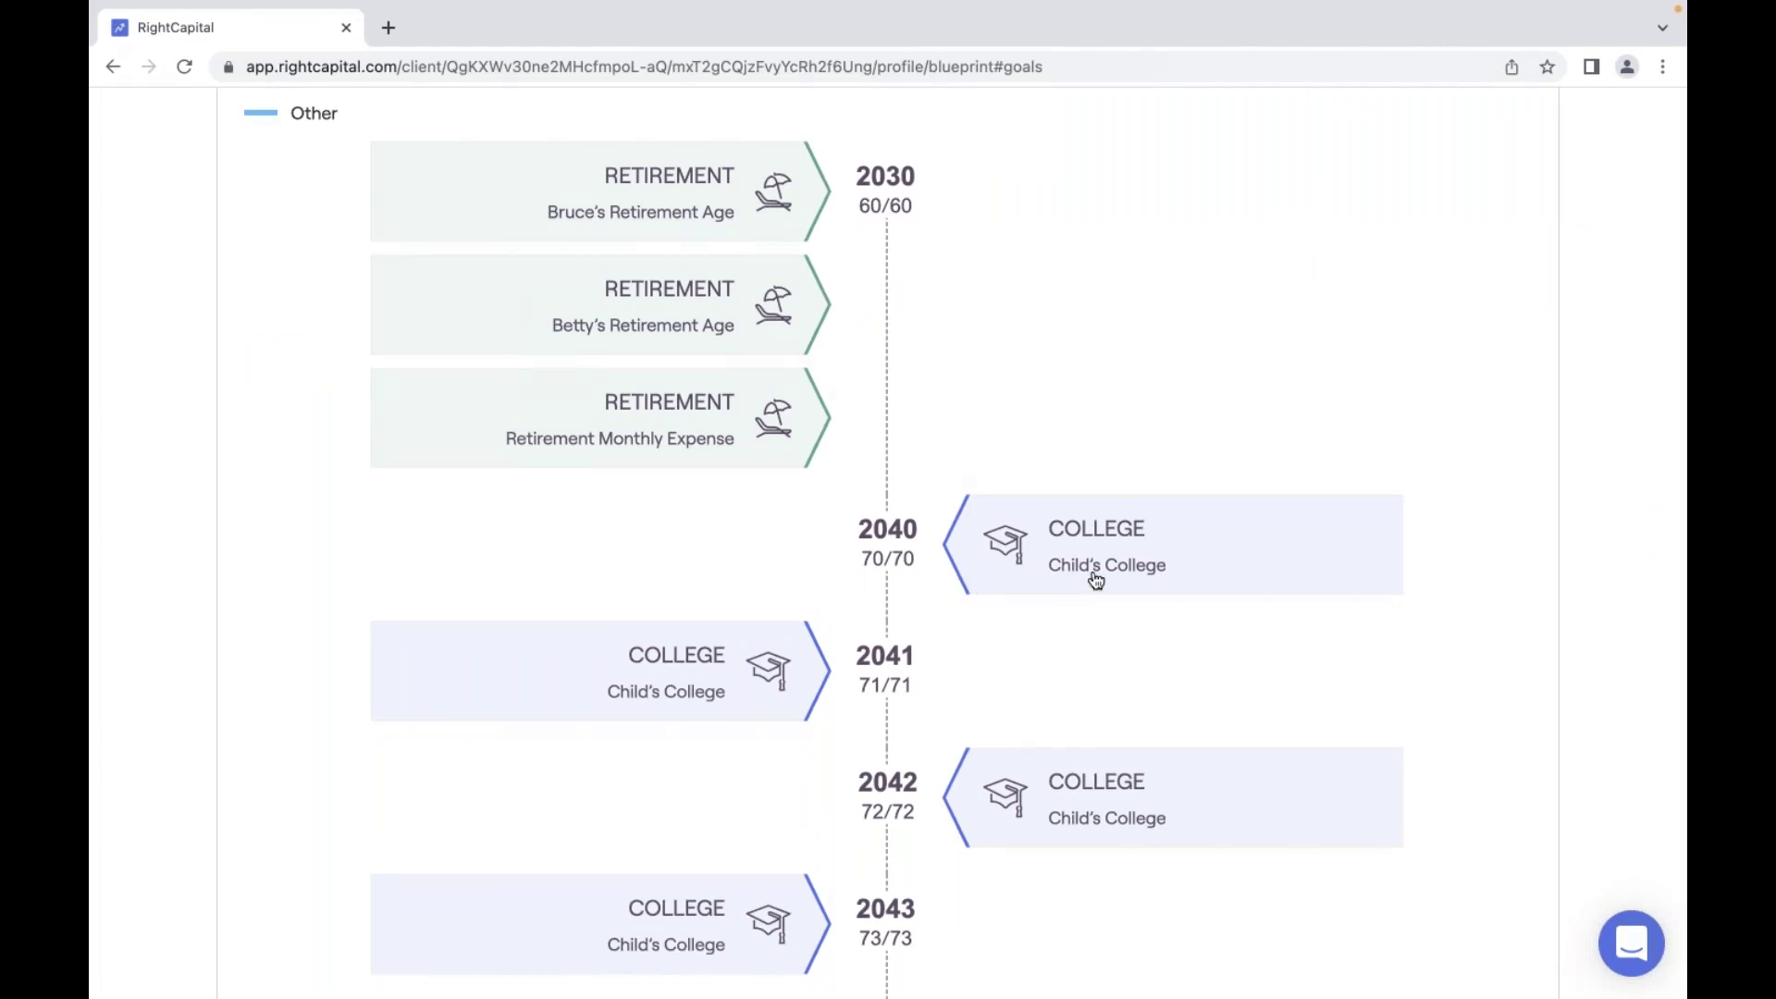
scroll(1096, 580, up, 4)
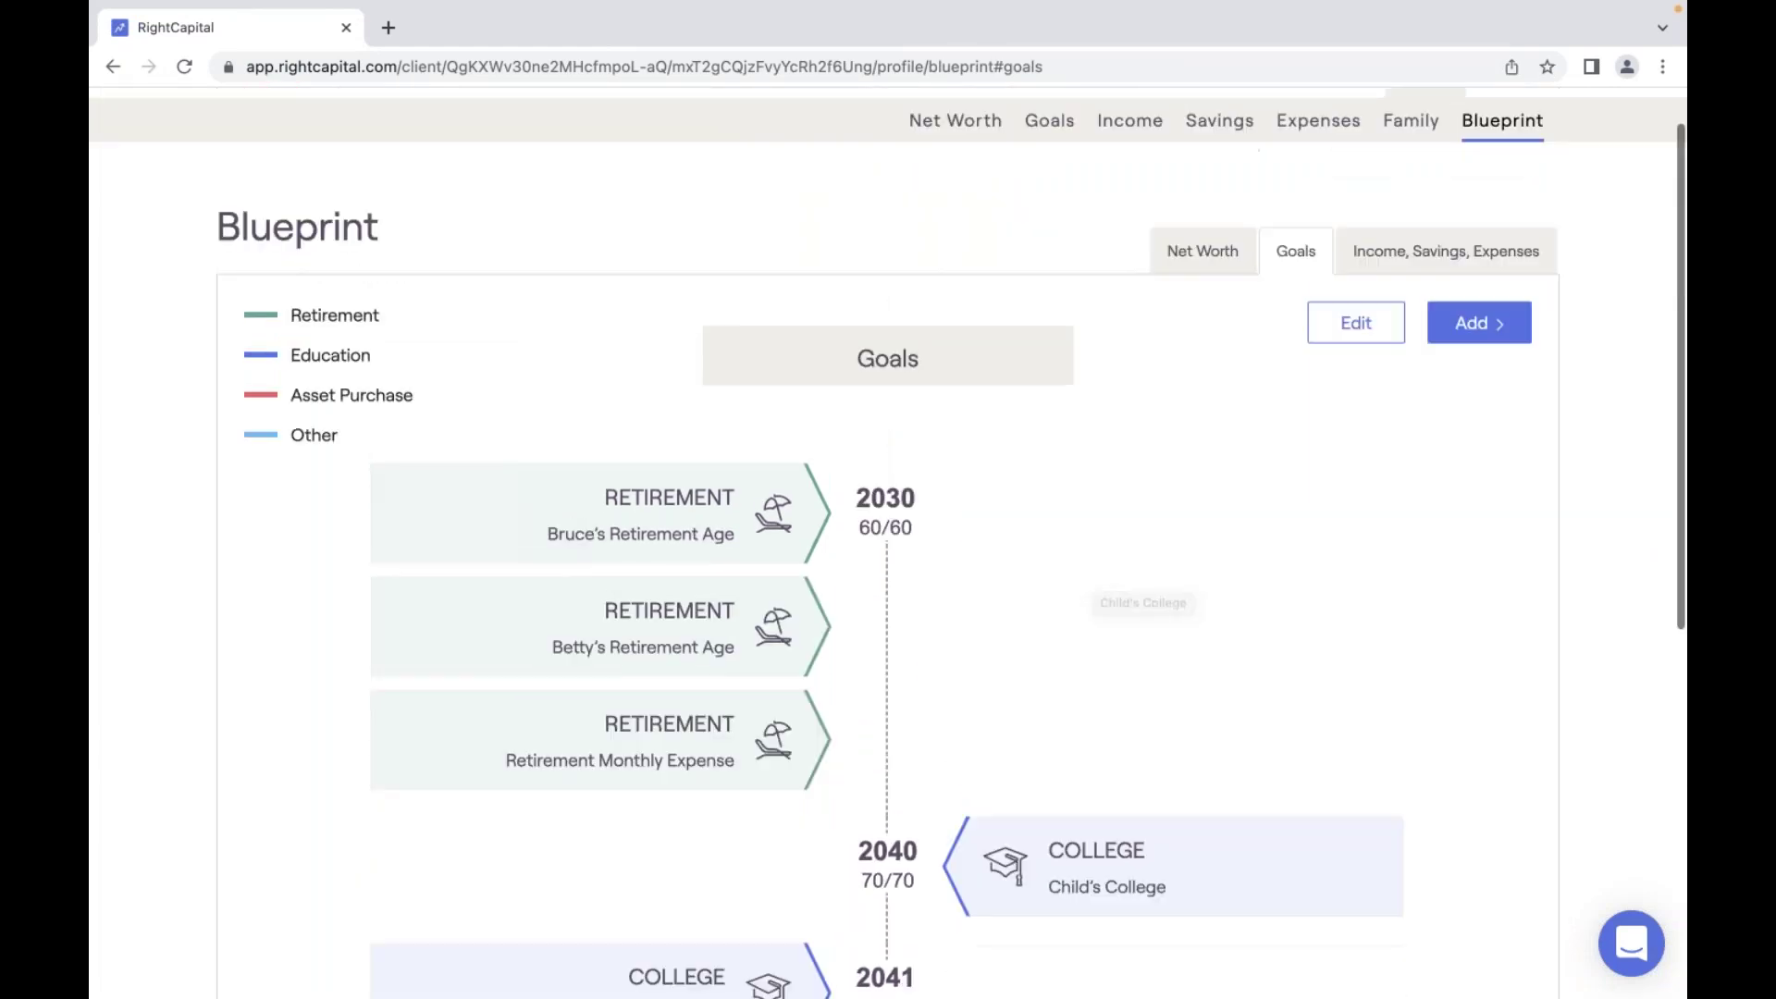
Set the Child's College goal to Display for 1st year only in the Blueprint's include or exclude settings and save.
click(1373, 336)
click(1031, 509)
click(1031, 509)
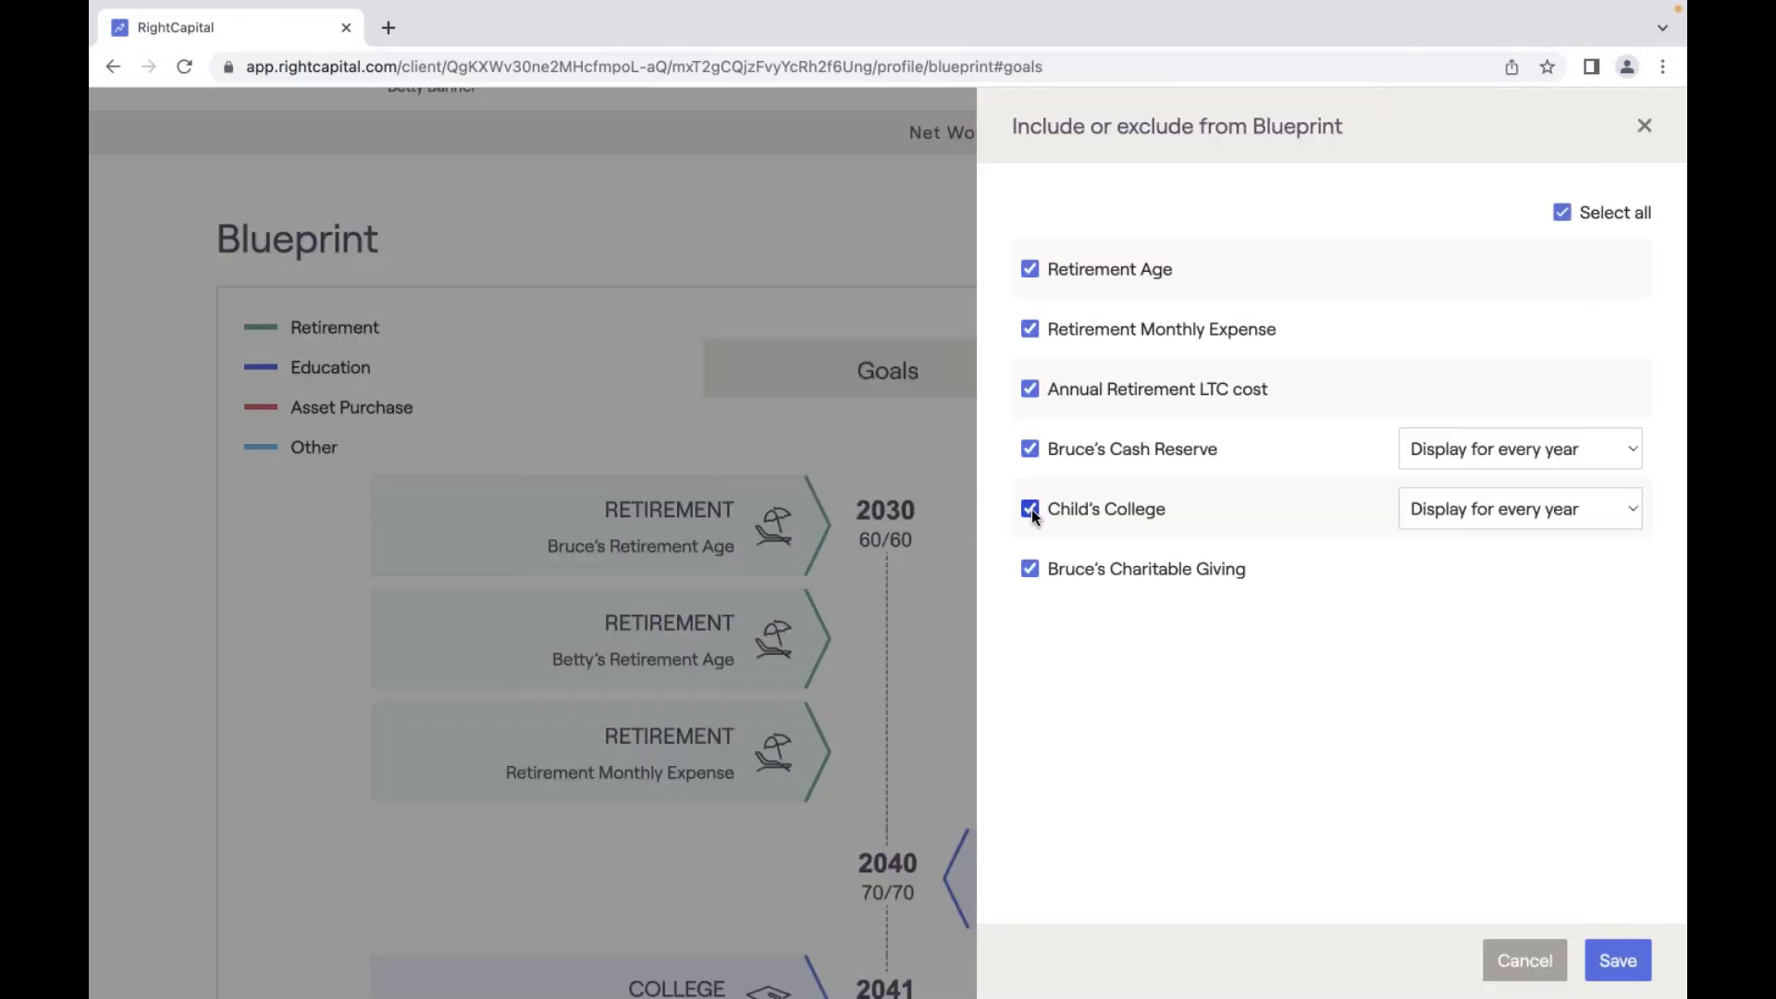
click(1521, 512)
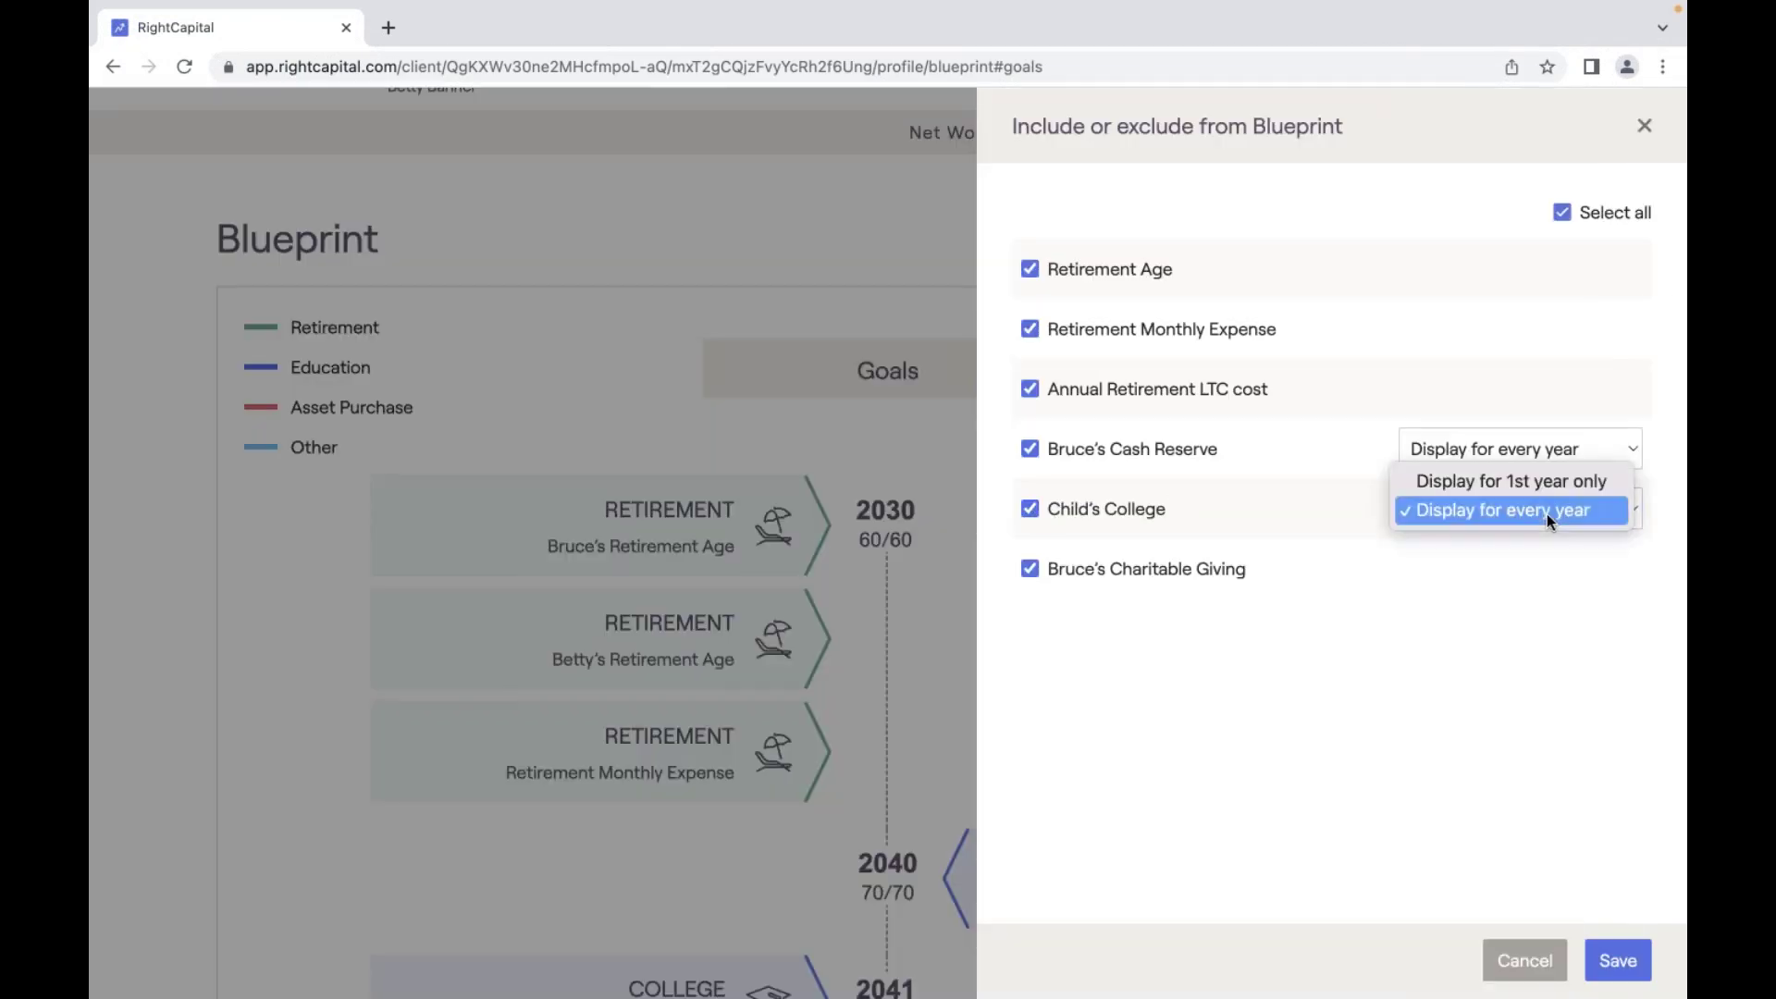
click(1504, 481)
click(1620, 962)
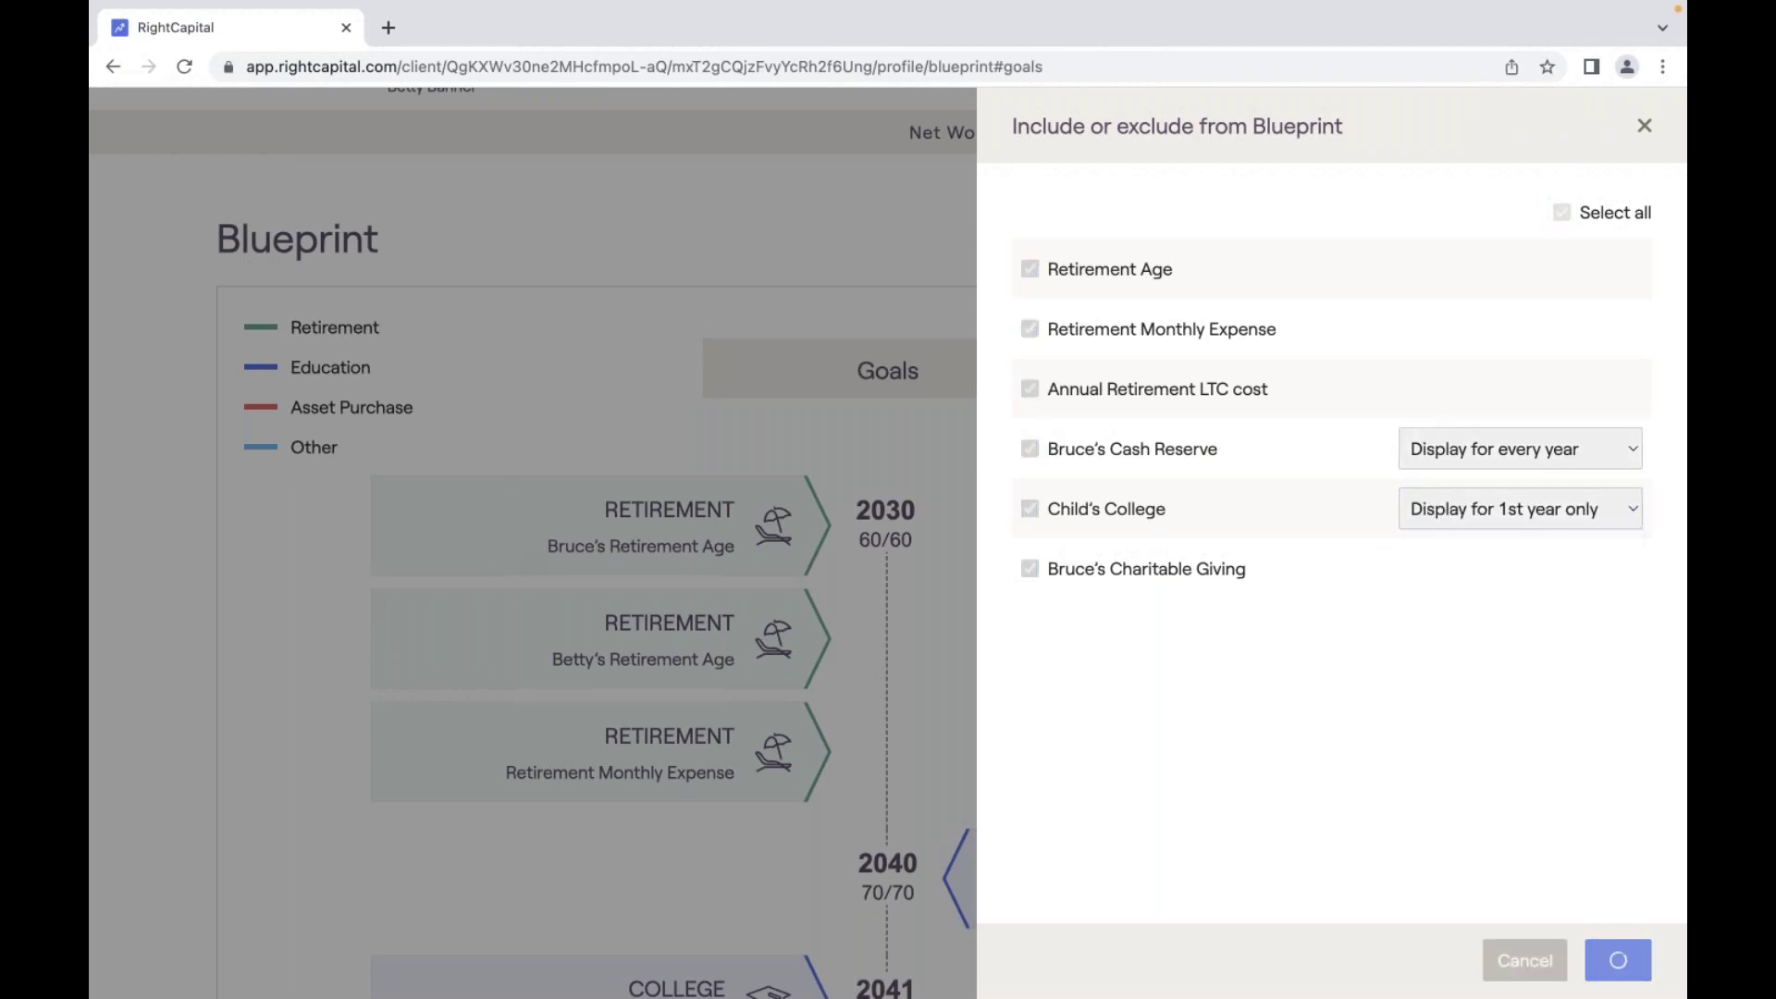
Open the Child's College goal from the timeline, view its start and end ages and costs, and close it.
scroll(1248, 781, down, 2)
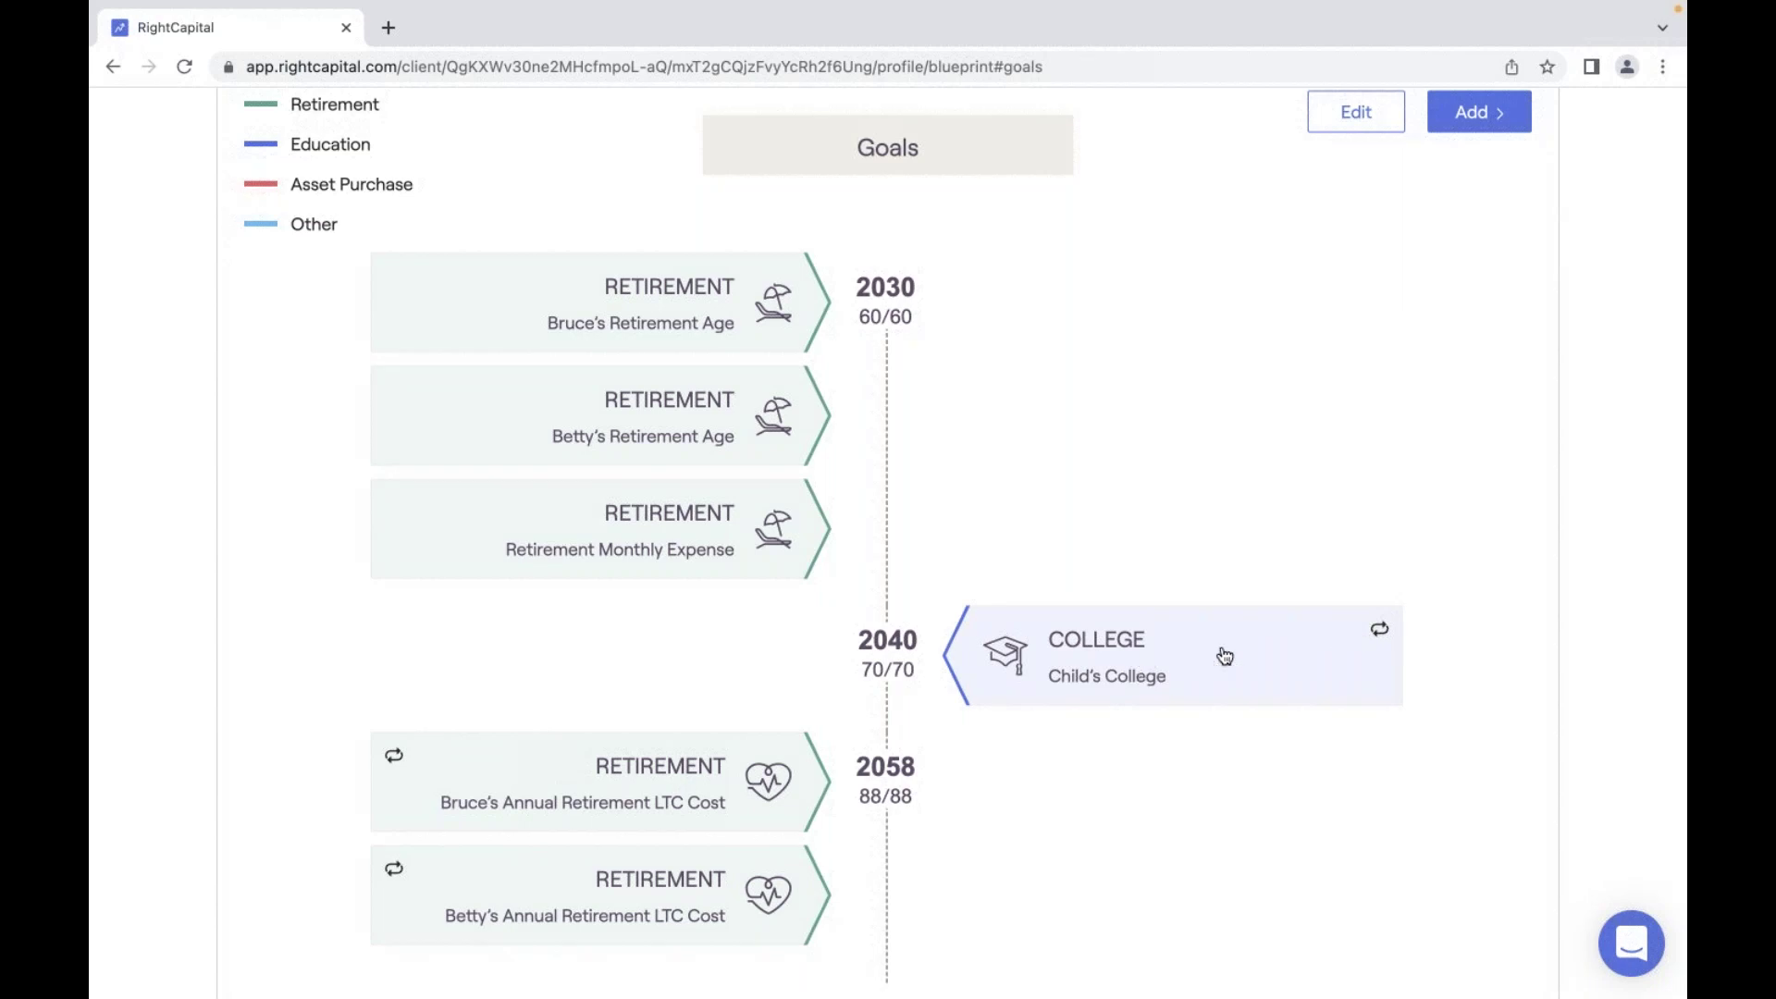
click(1127, 661)
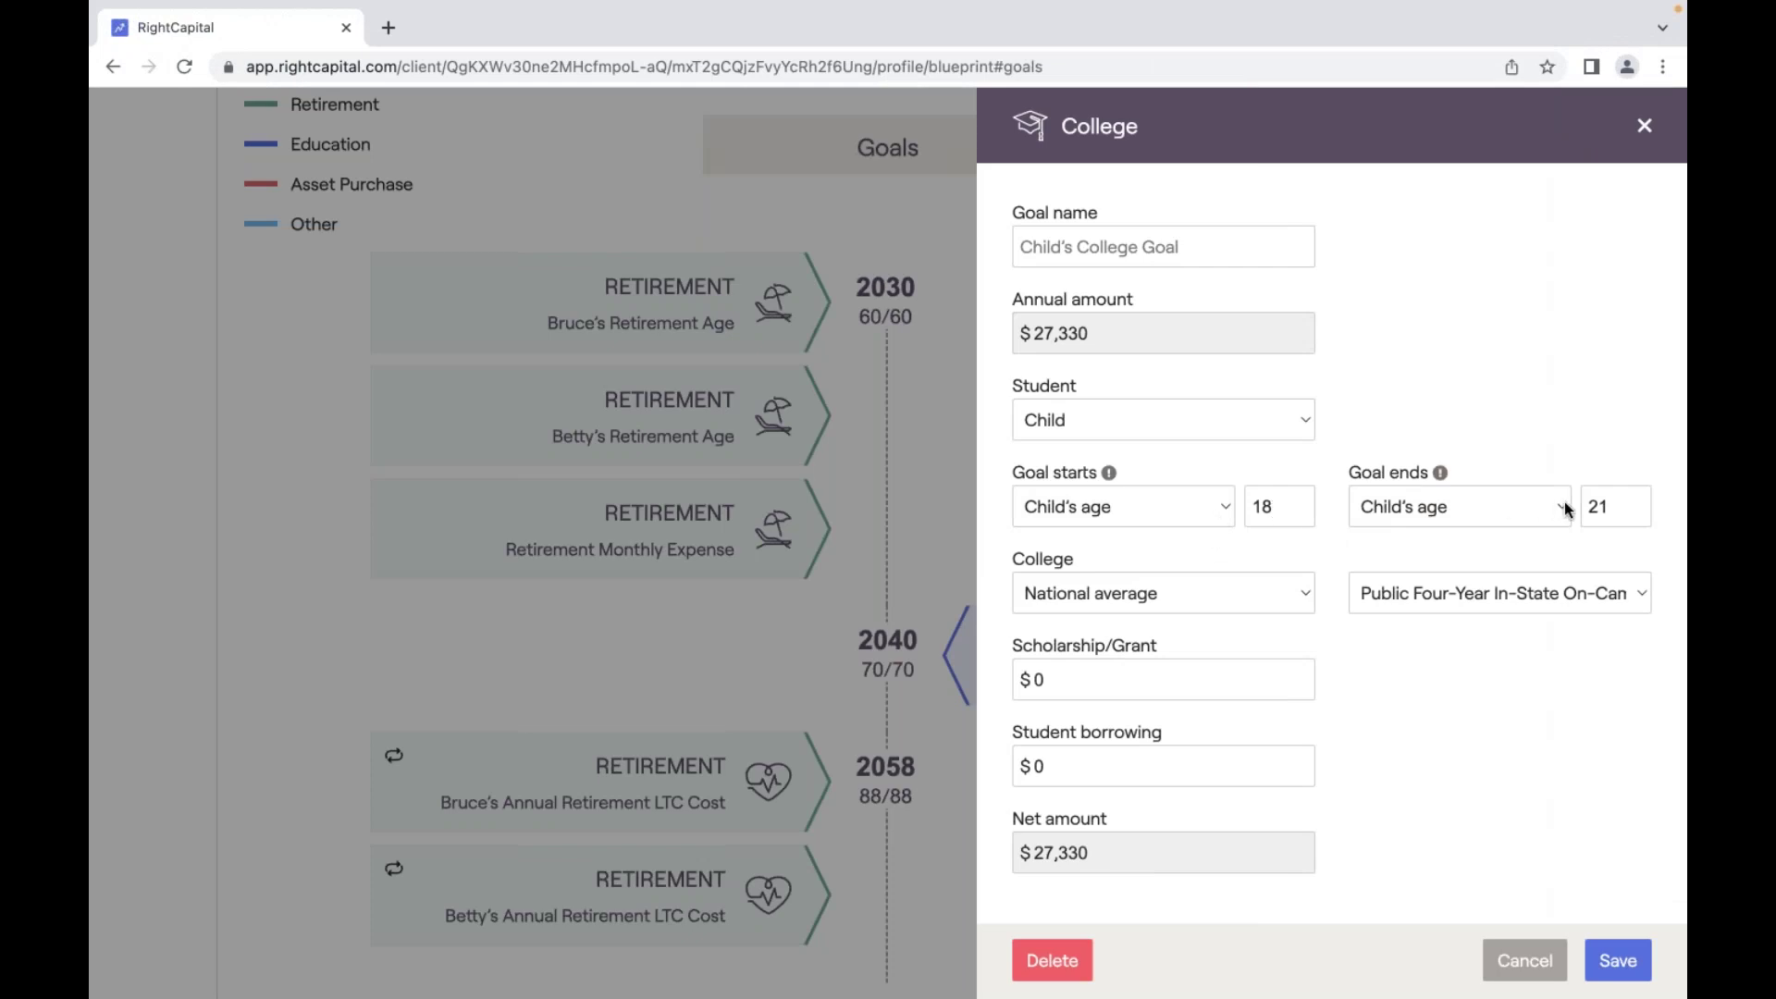
click(1647, 126)
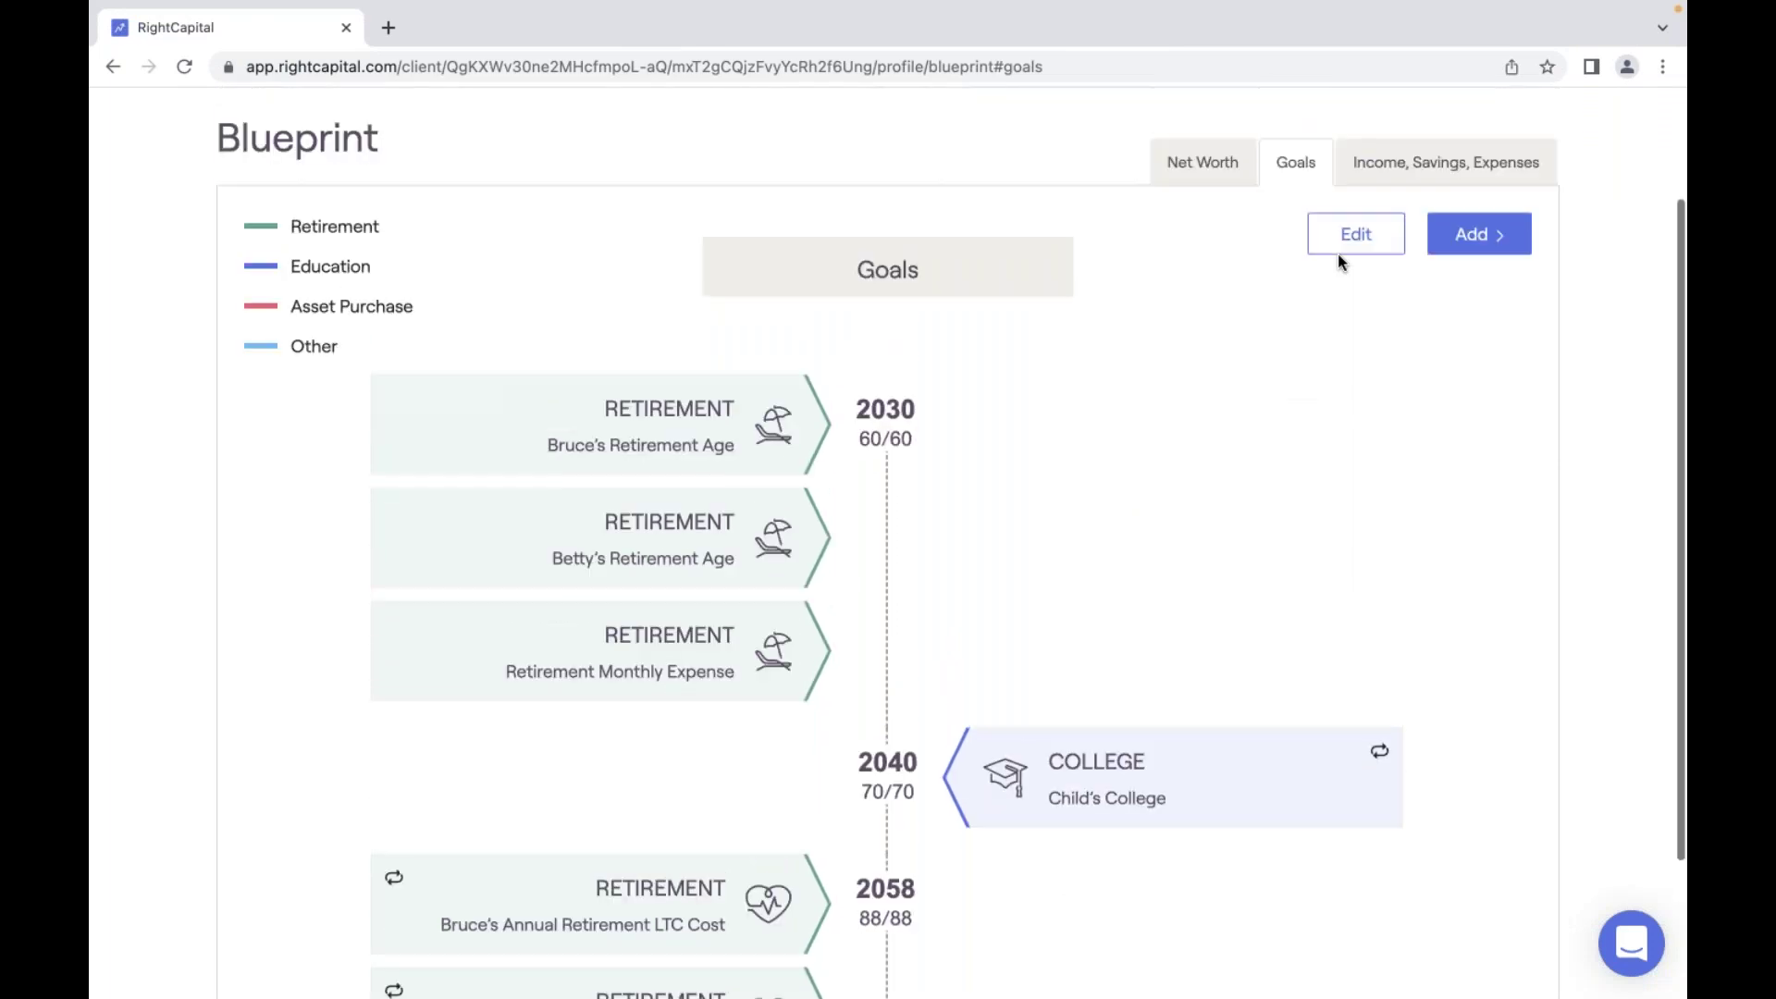
Add a vacation goal in the Blueprint that starts at the first client's retirement and repeats every 10 years.
click(1478, 235)
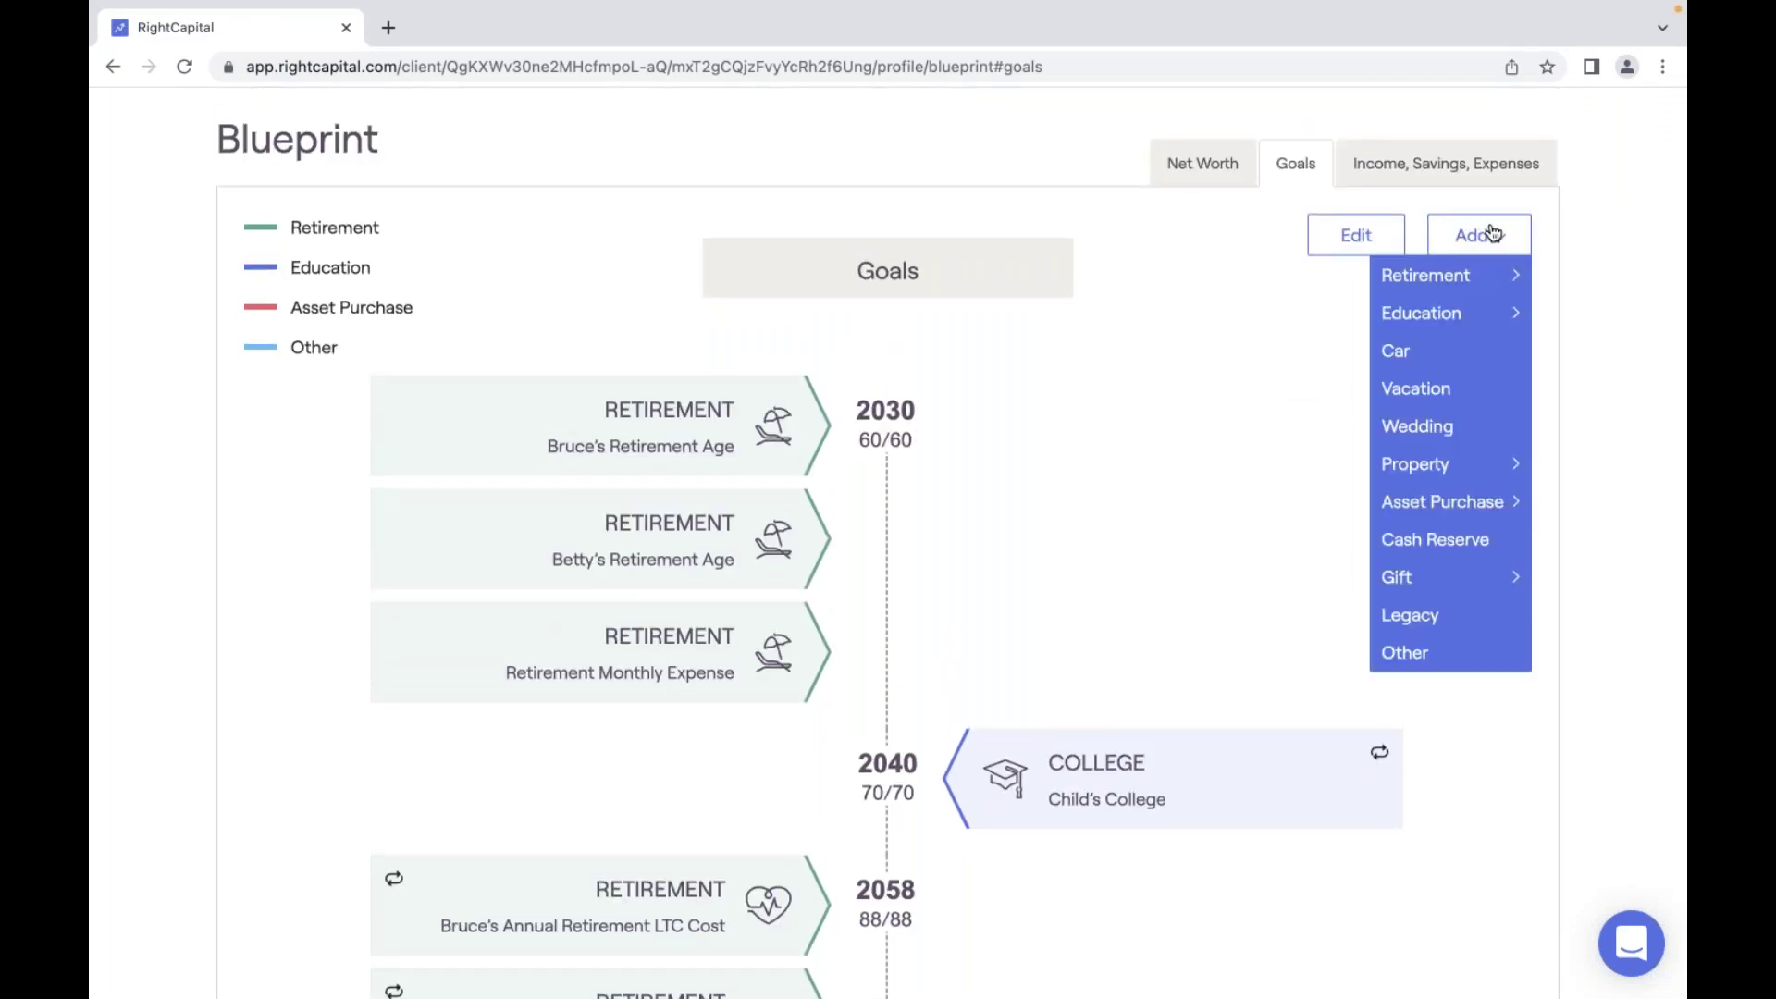
click(1459, 391)
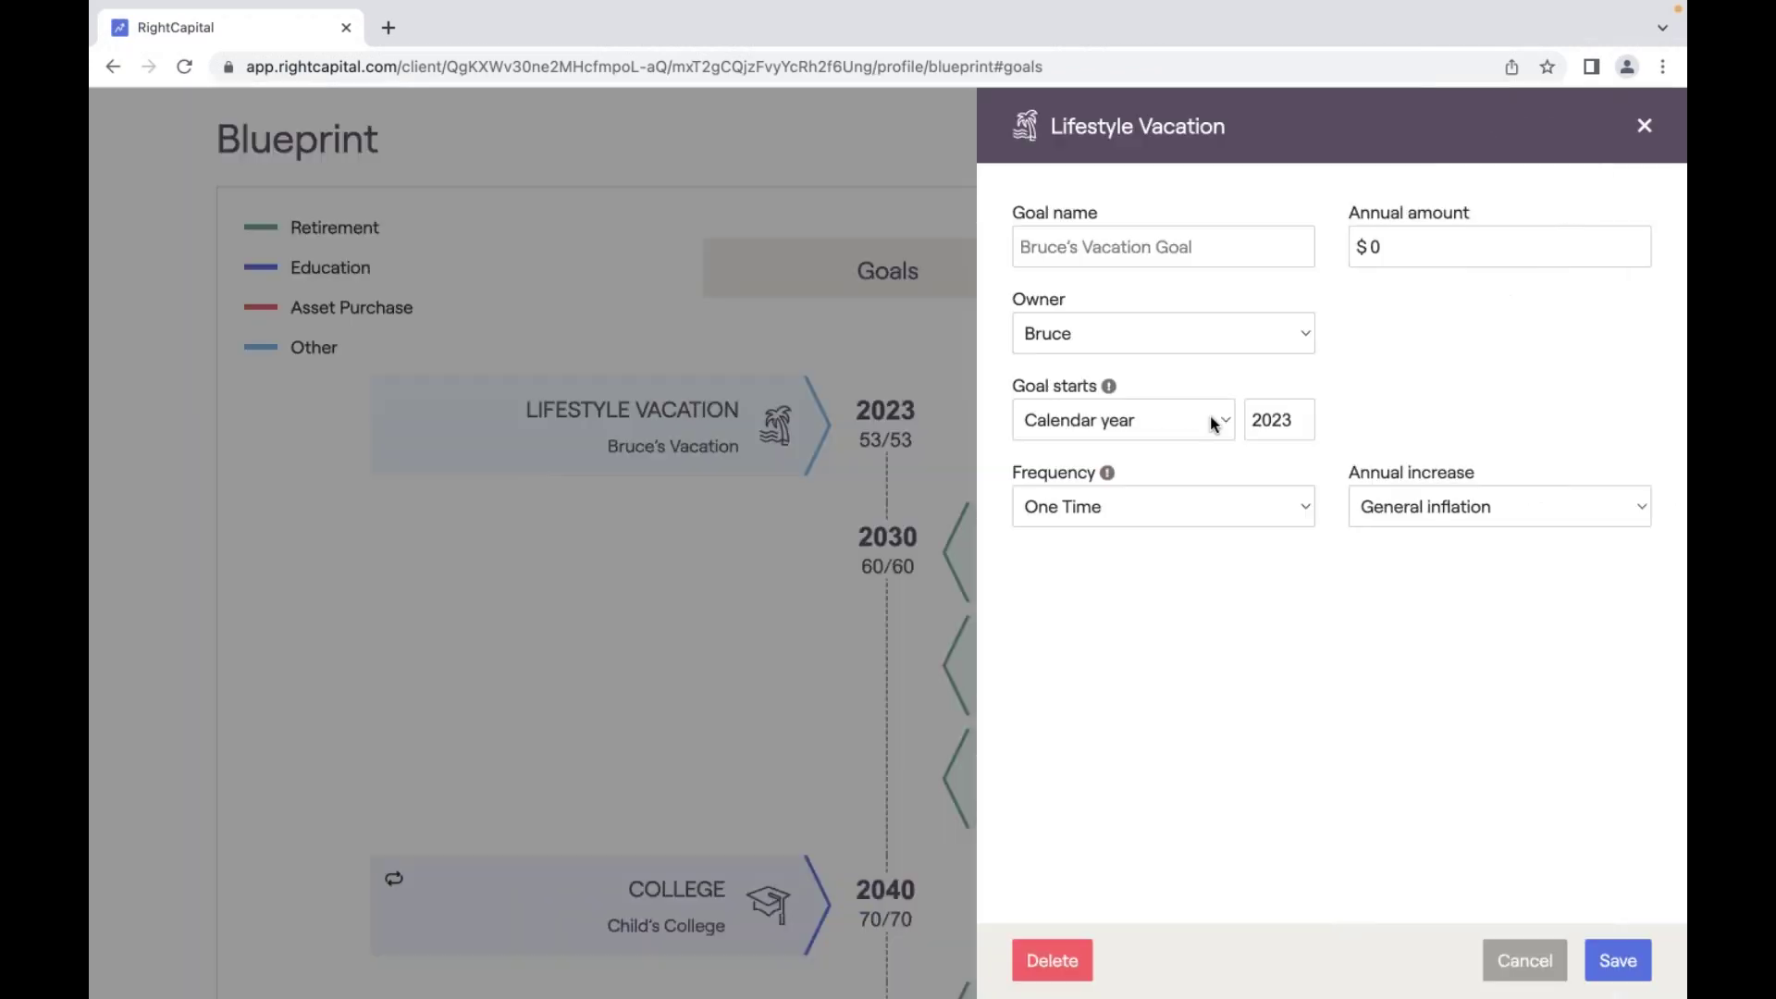
click(1210, 416)
click(1176, 504)
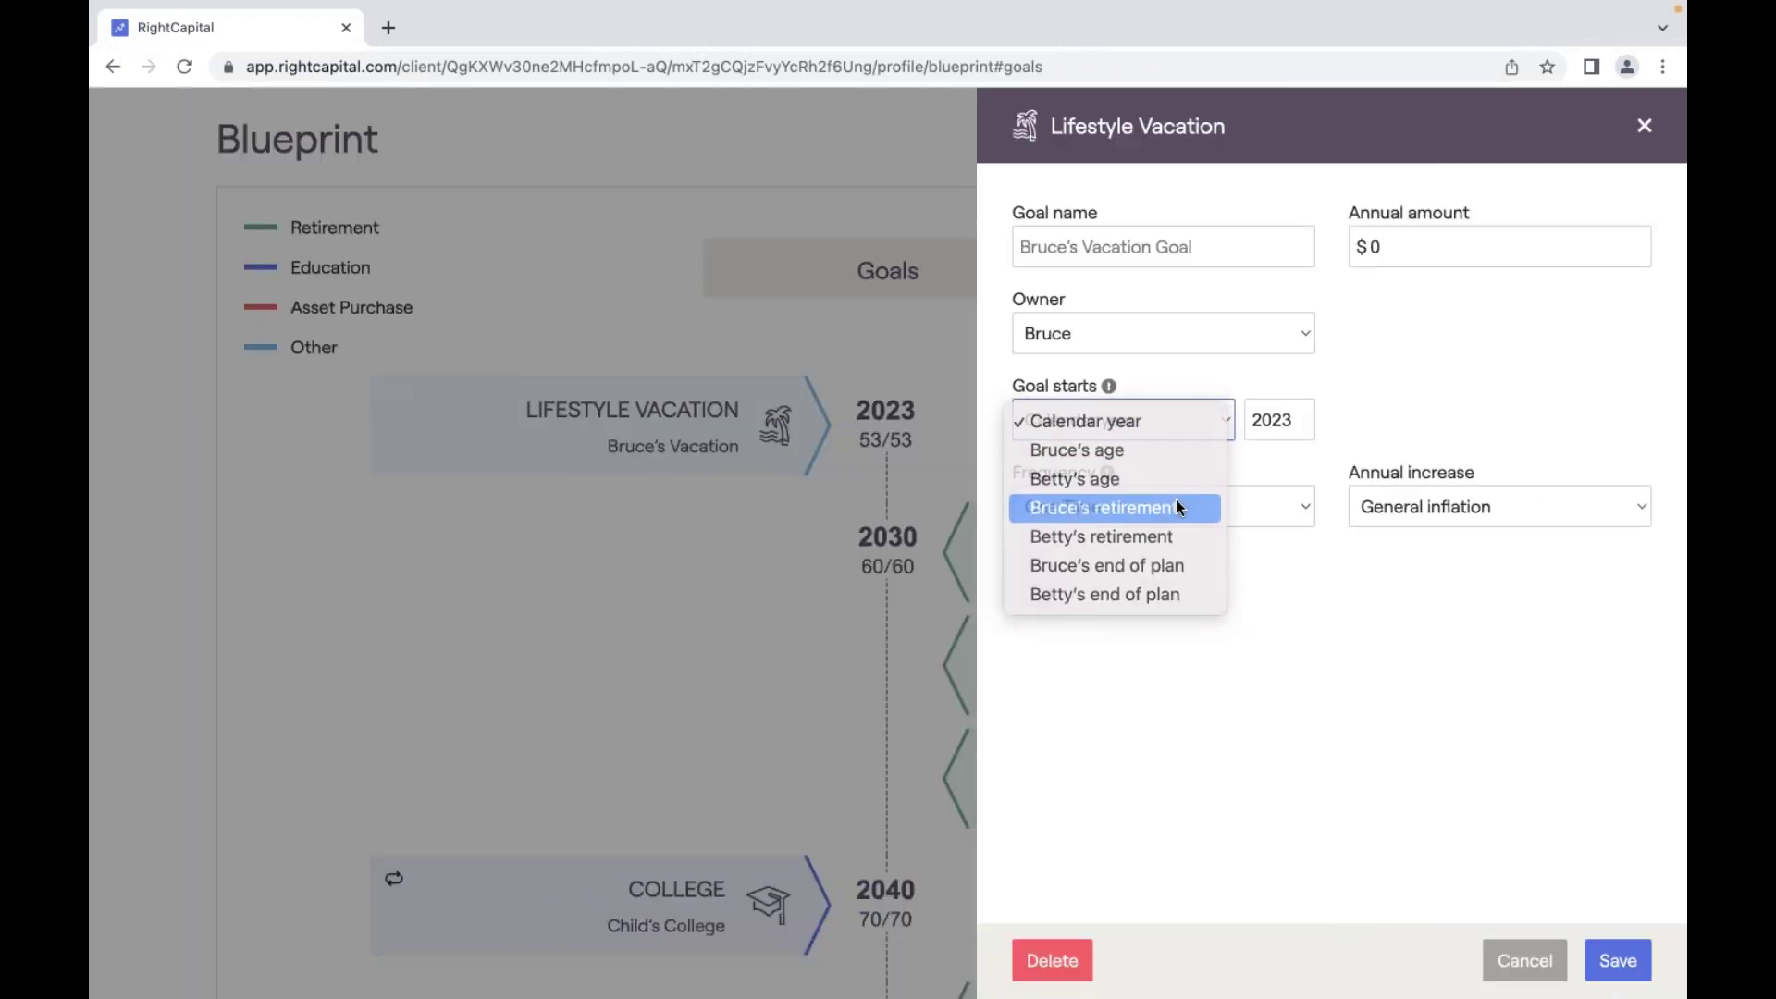
click(1251, 504)
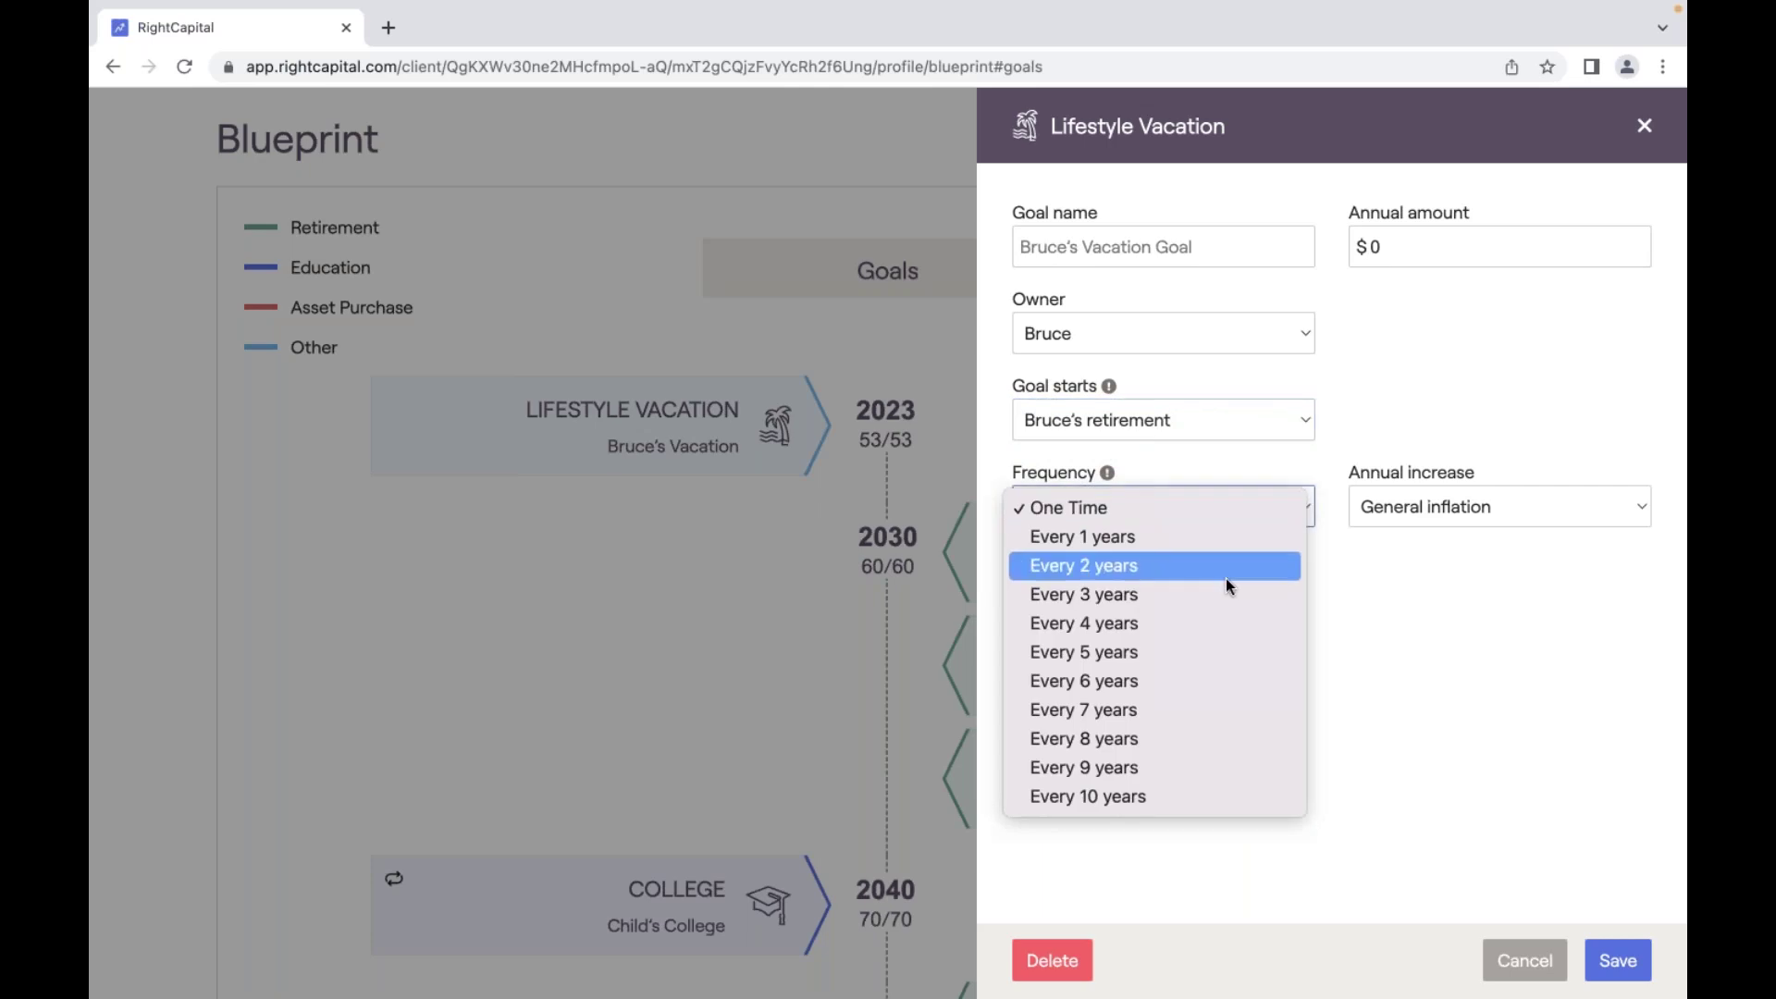
click(1159, 794)
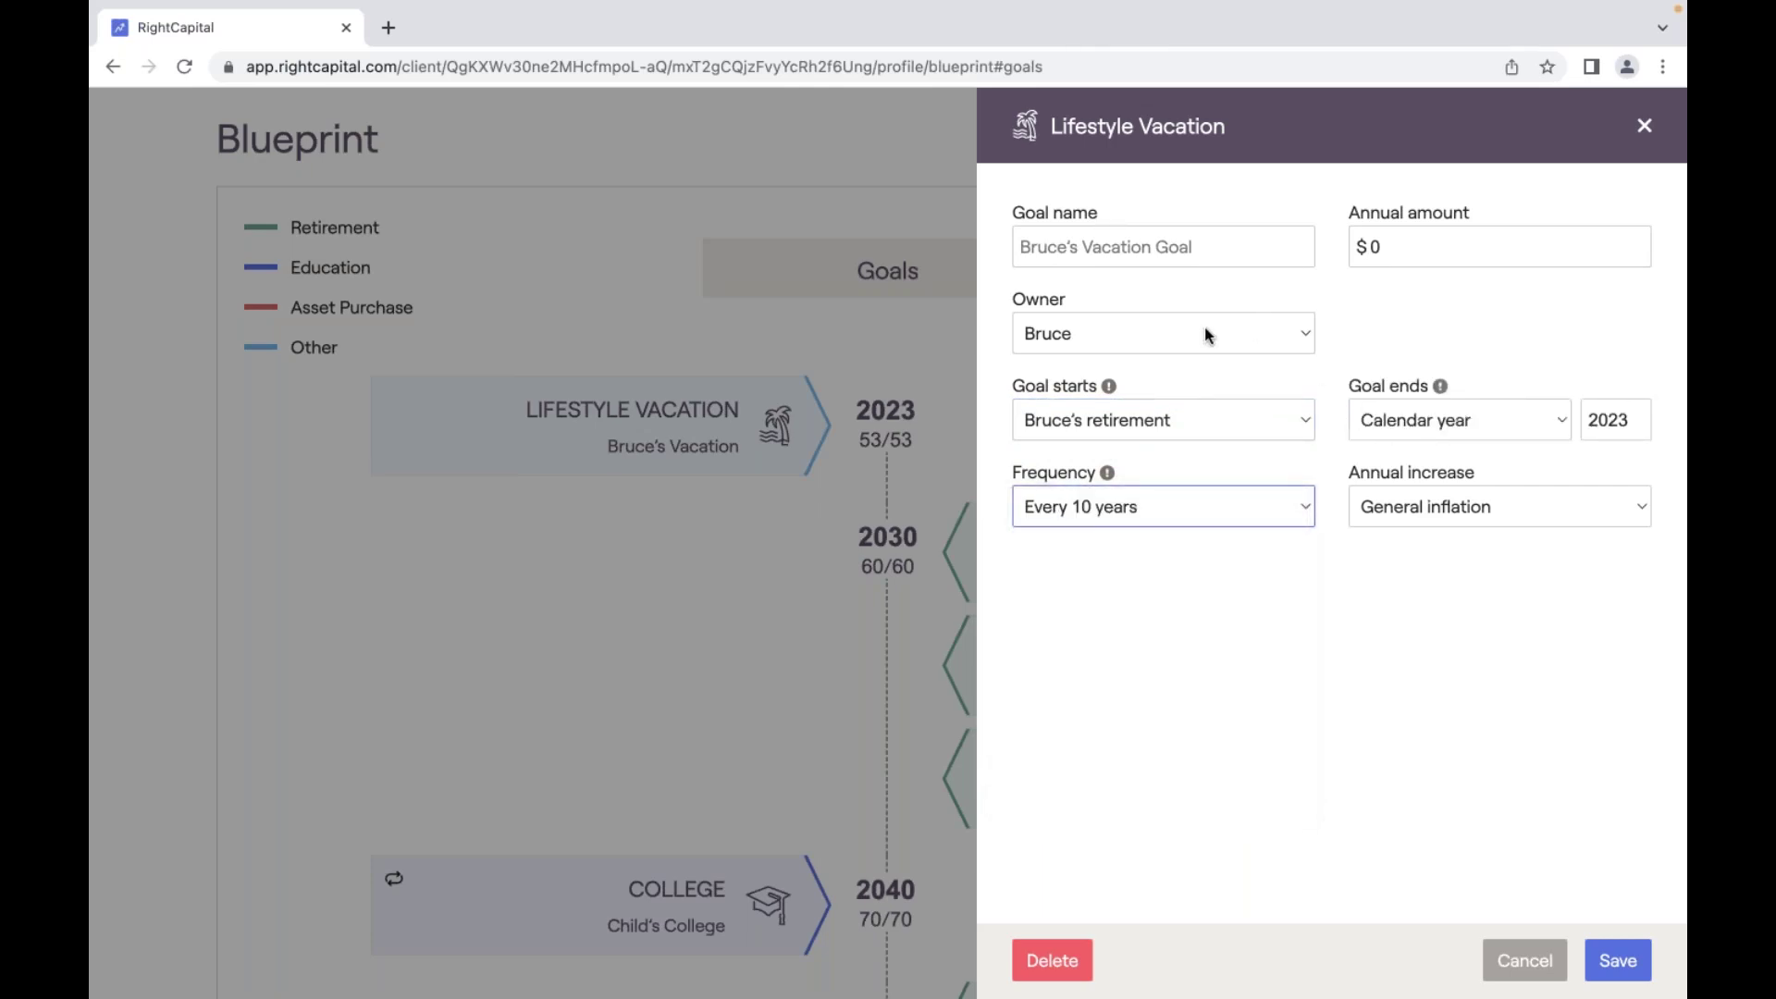
Set the vacation goal's annual amount to $10,000, its owner to Joint and its name to Travel More, and save it.
click(1462, 245)
text(10,000)
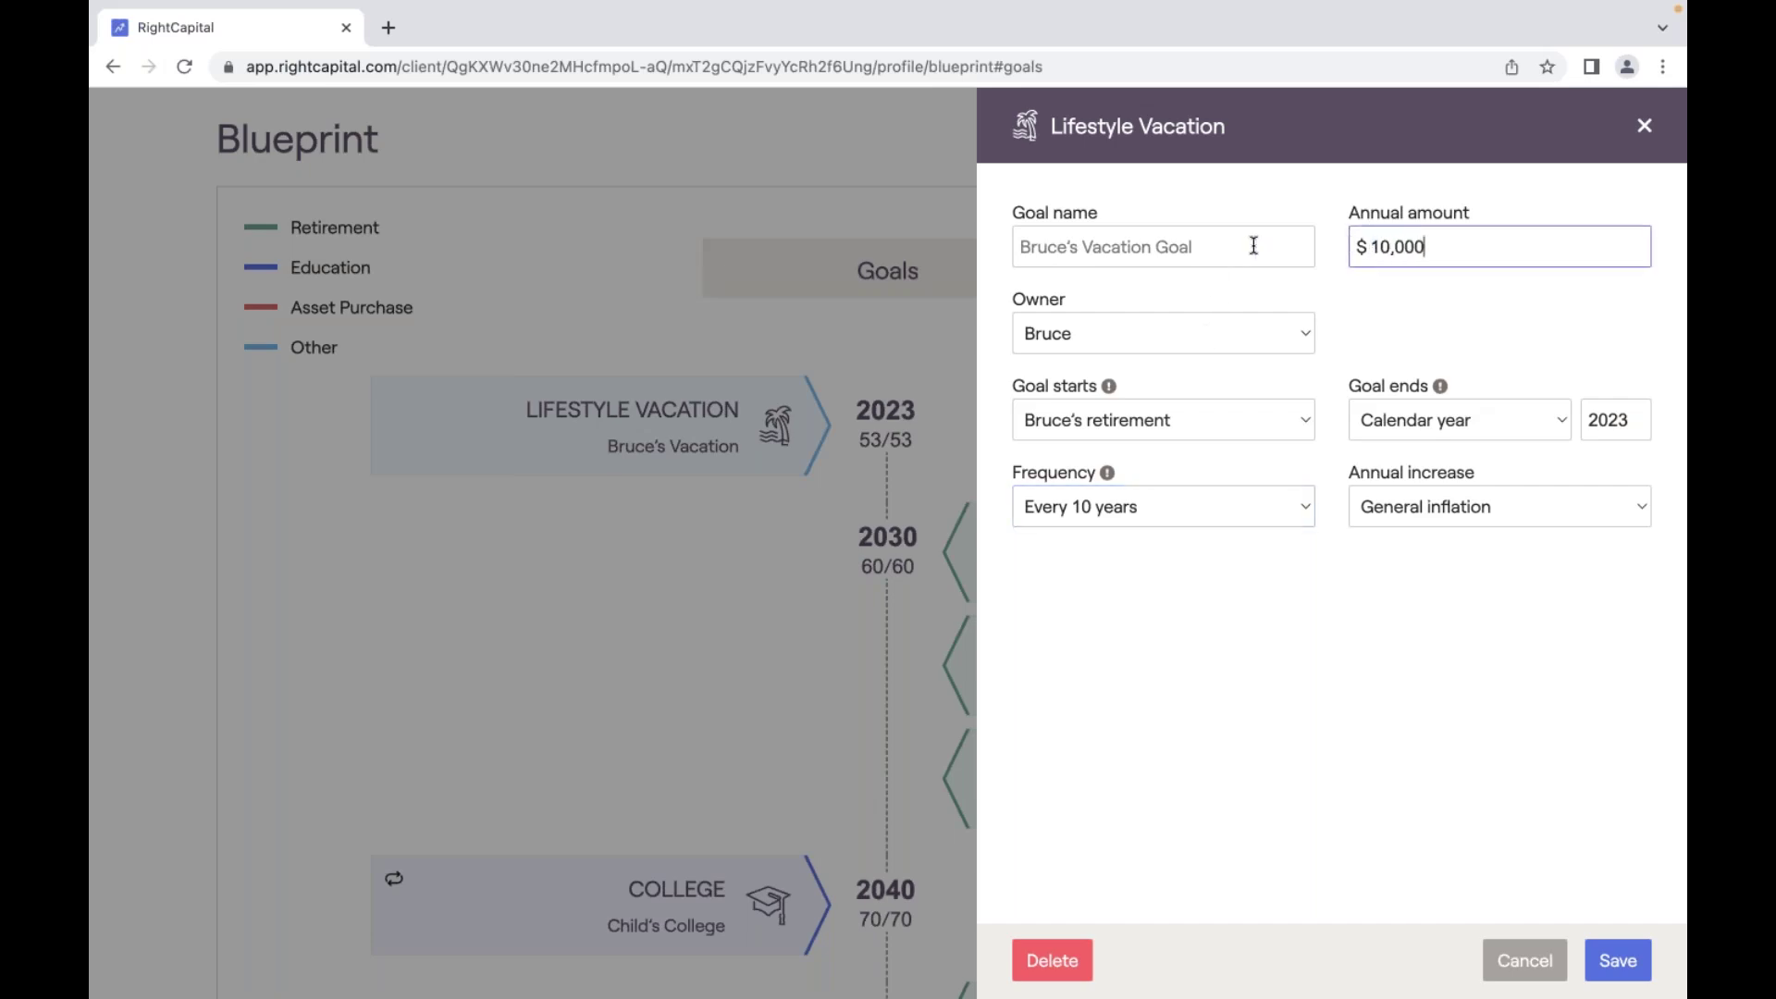
click(1040, 342)
click(1047, 392)
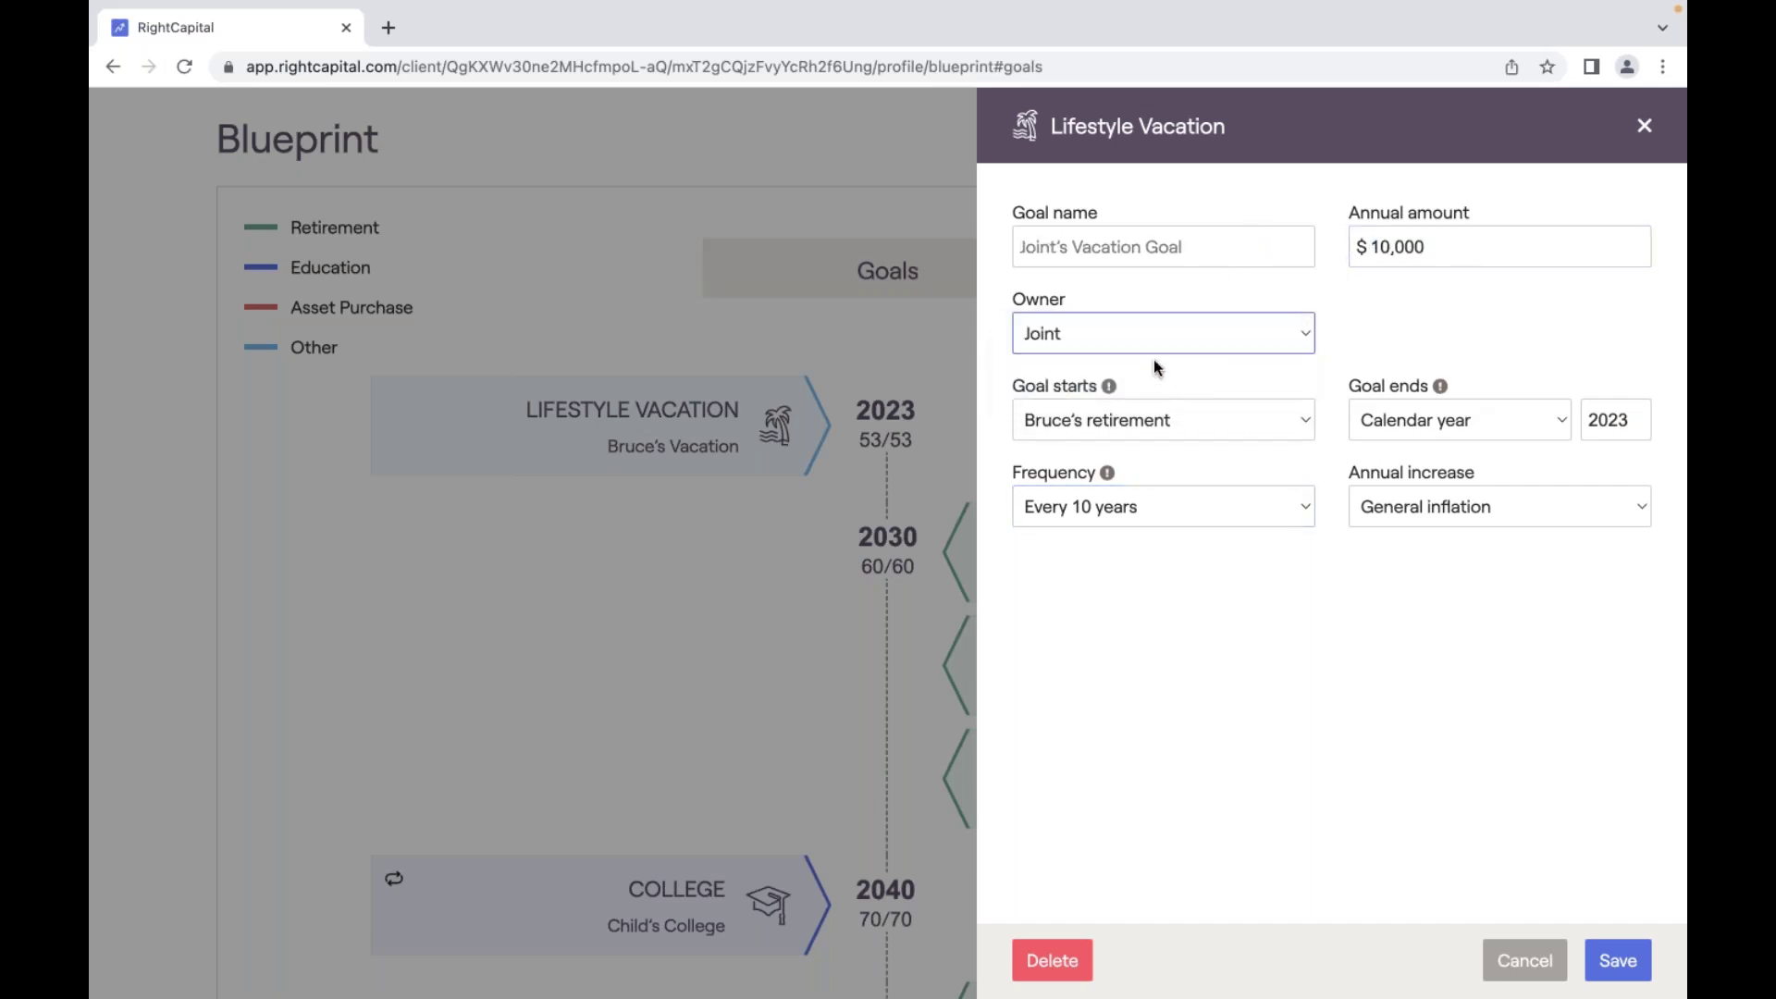
click(1166, 246)
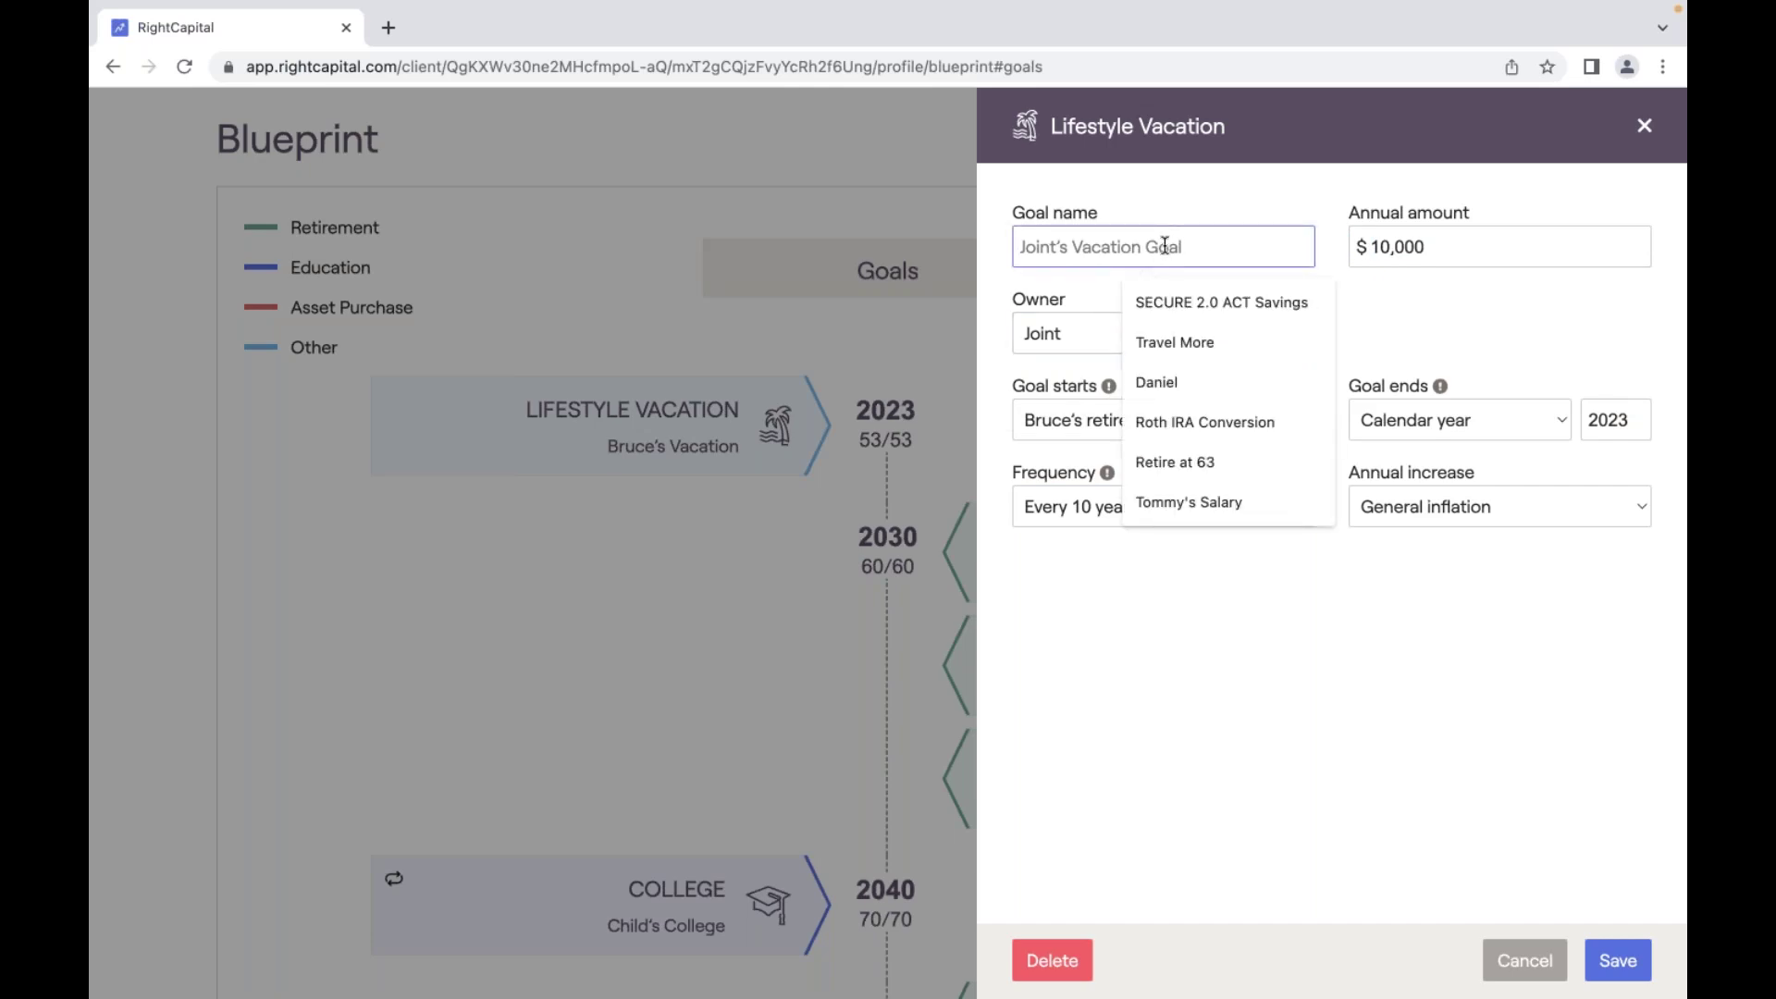
click(1203, 340)
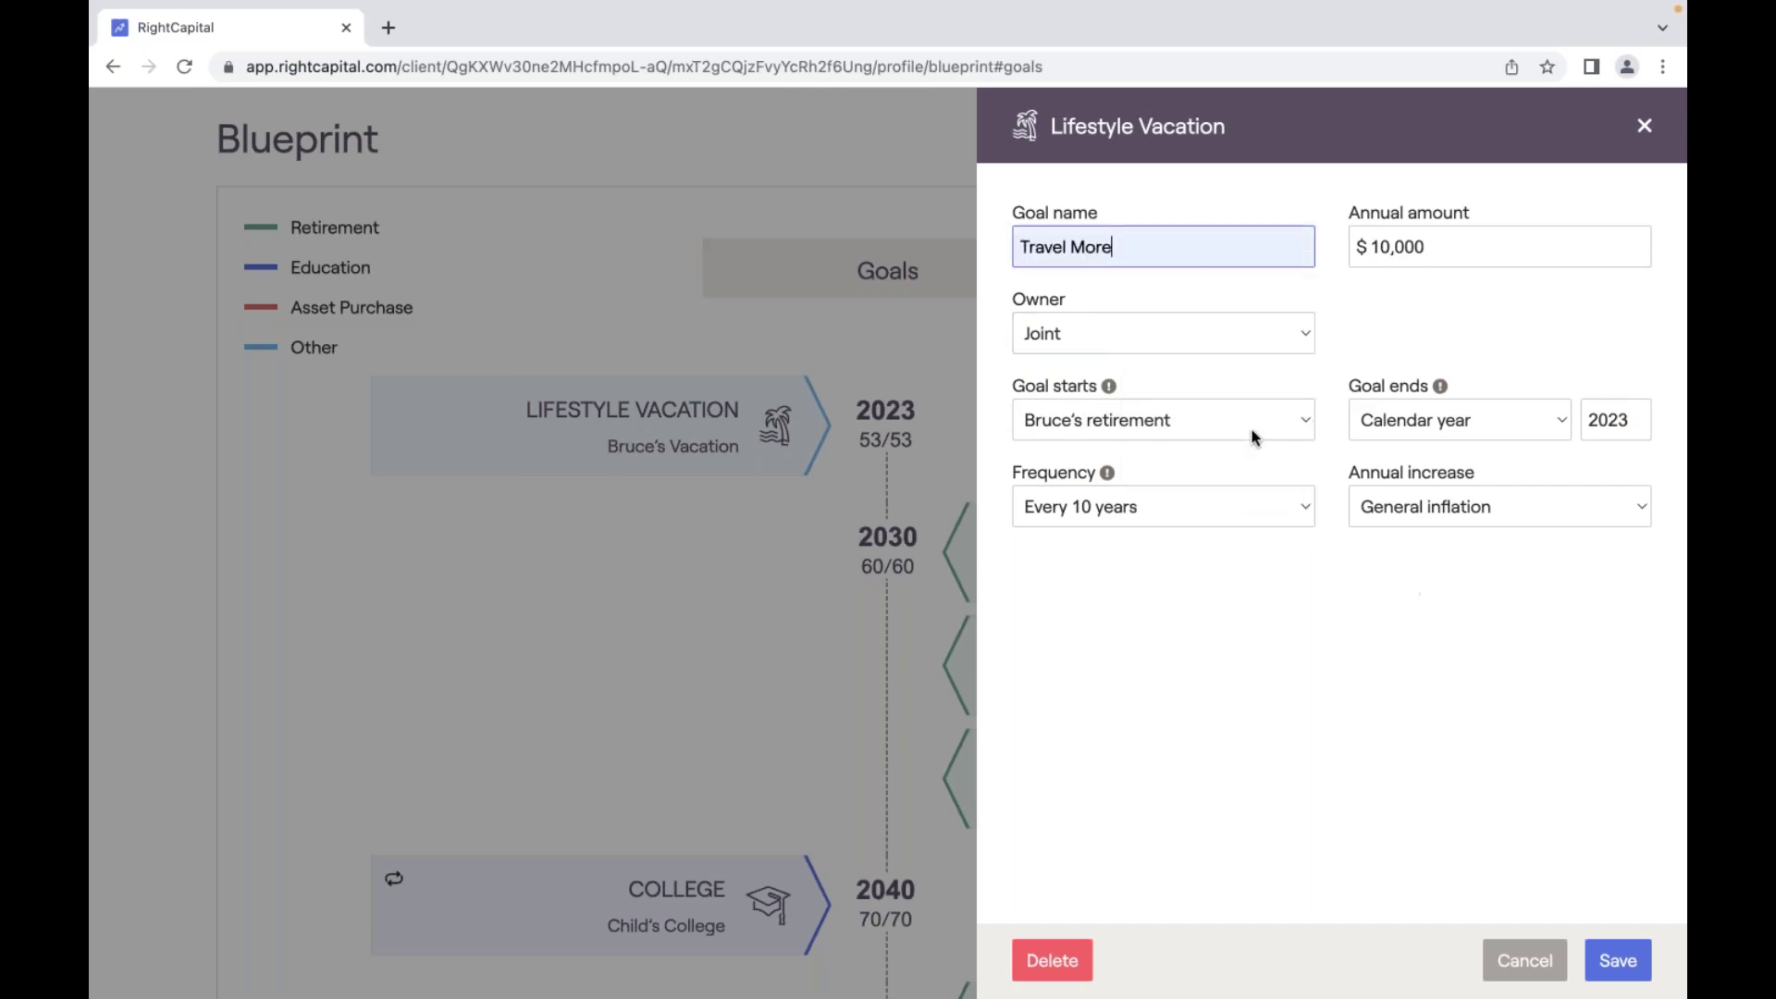
click(1618, 961)
View the Travel More goal's yearly display options in the Blueprint's include or exclude settings and close them unchanged.
scroll(1074, 857, down, 2)
scroll(1078, 861, down, 1)
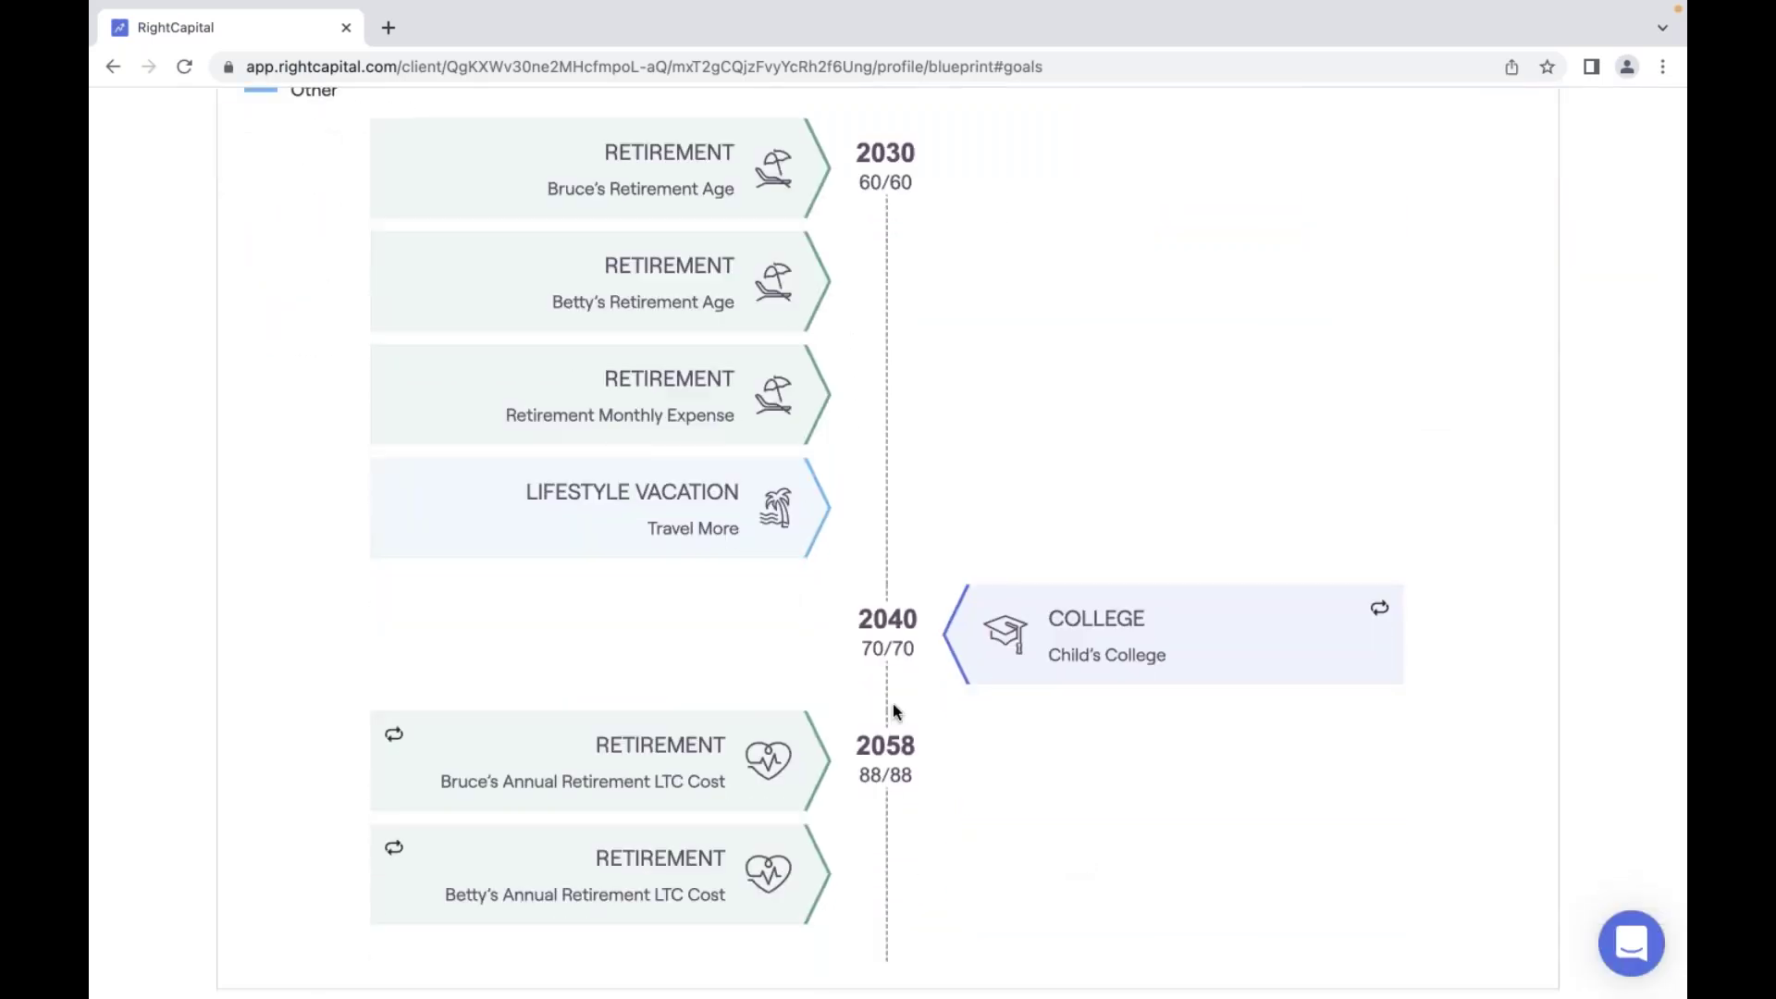
scroll(893, 711, up, 3)
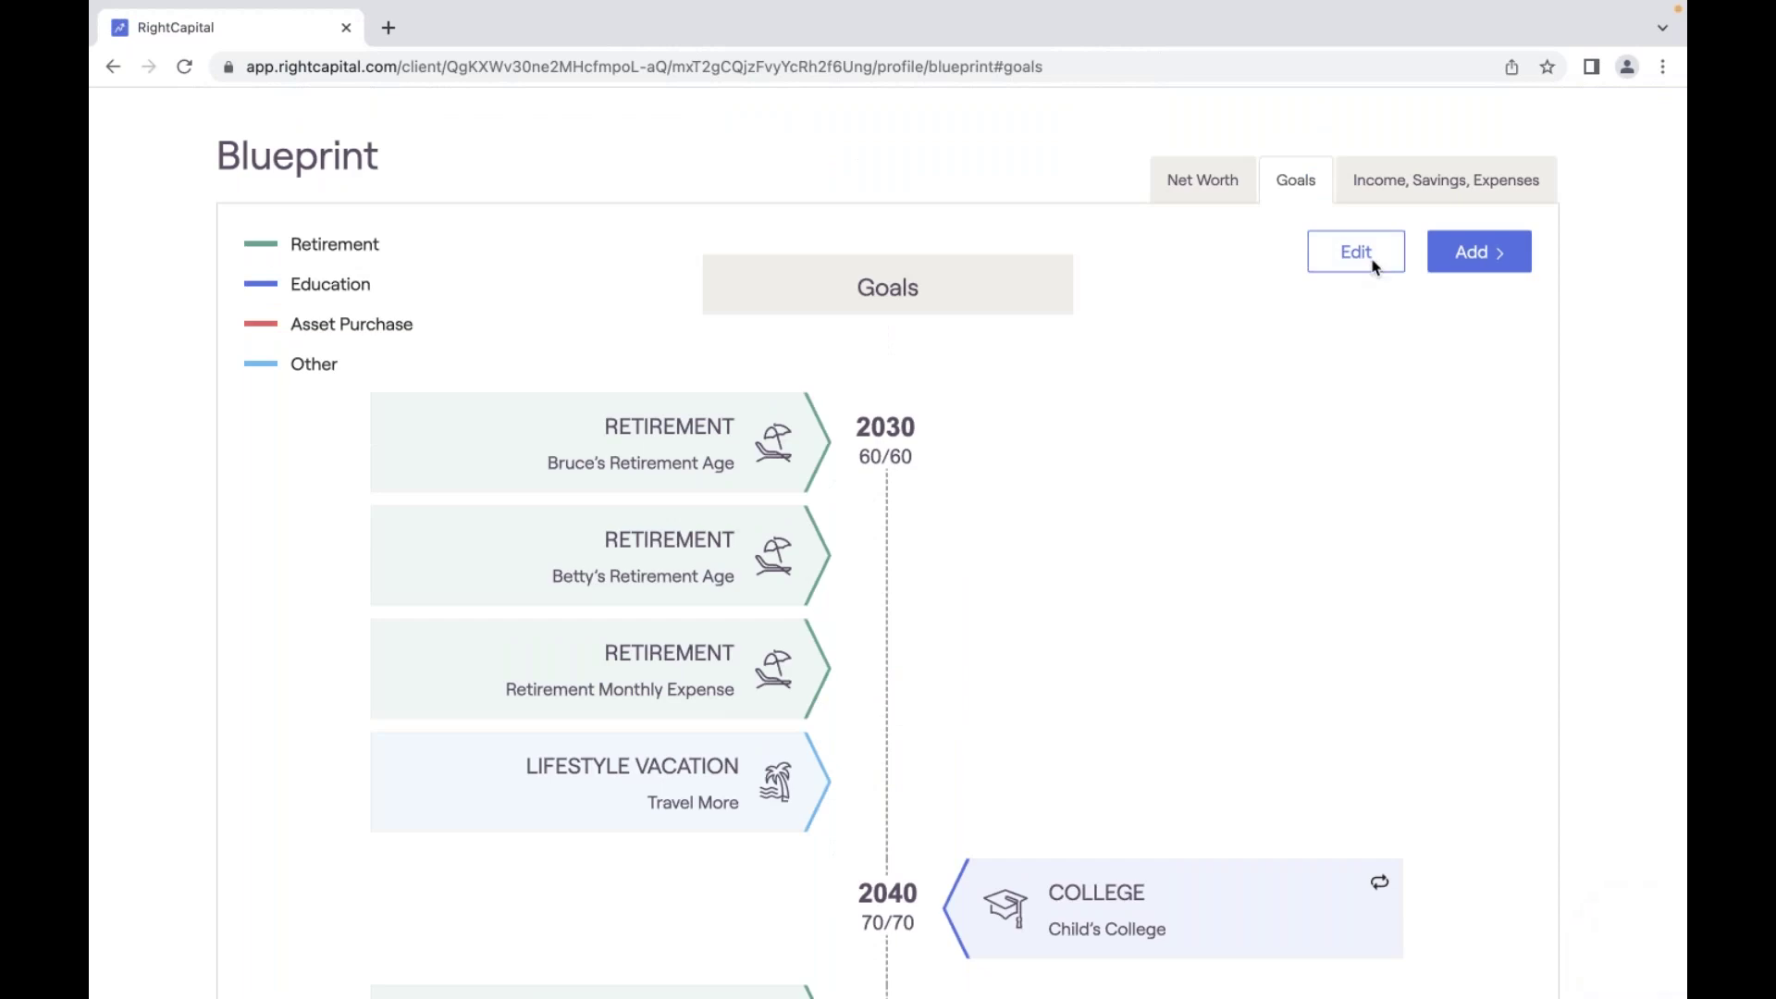
click(1374, 267)
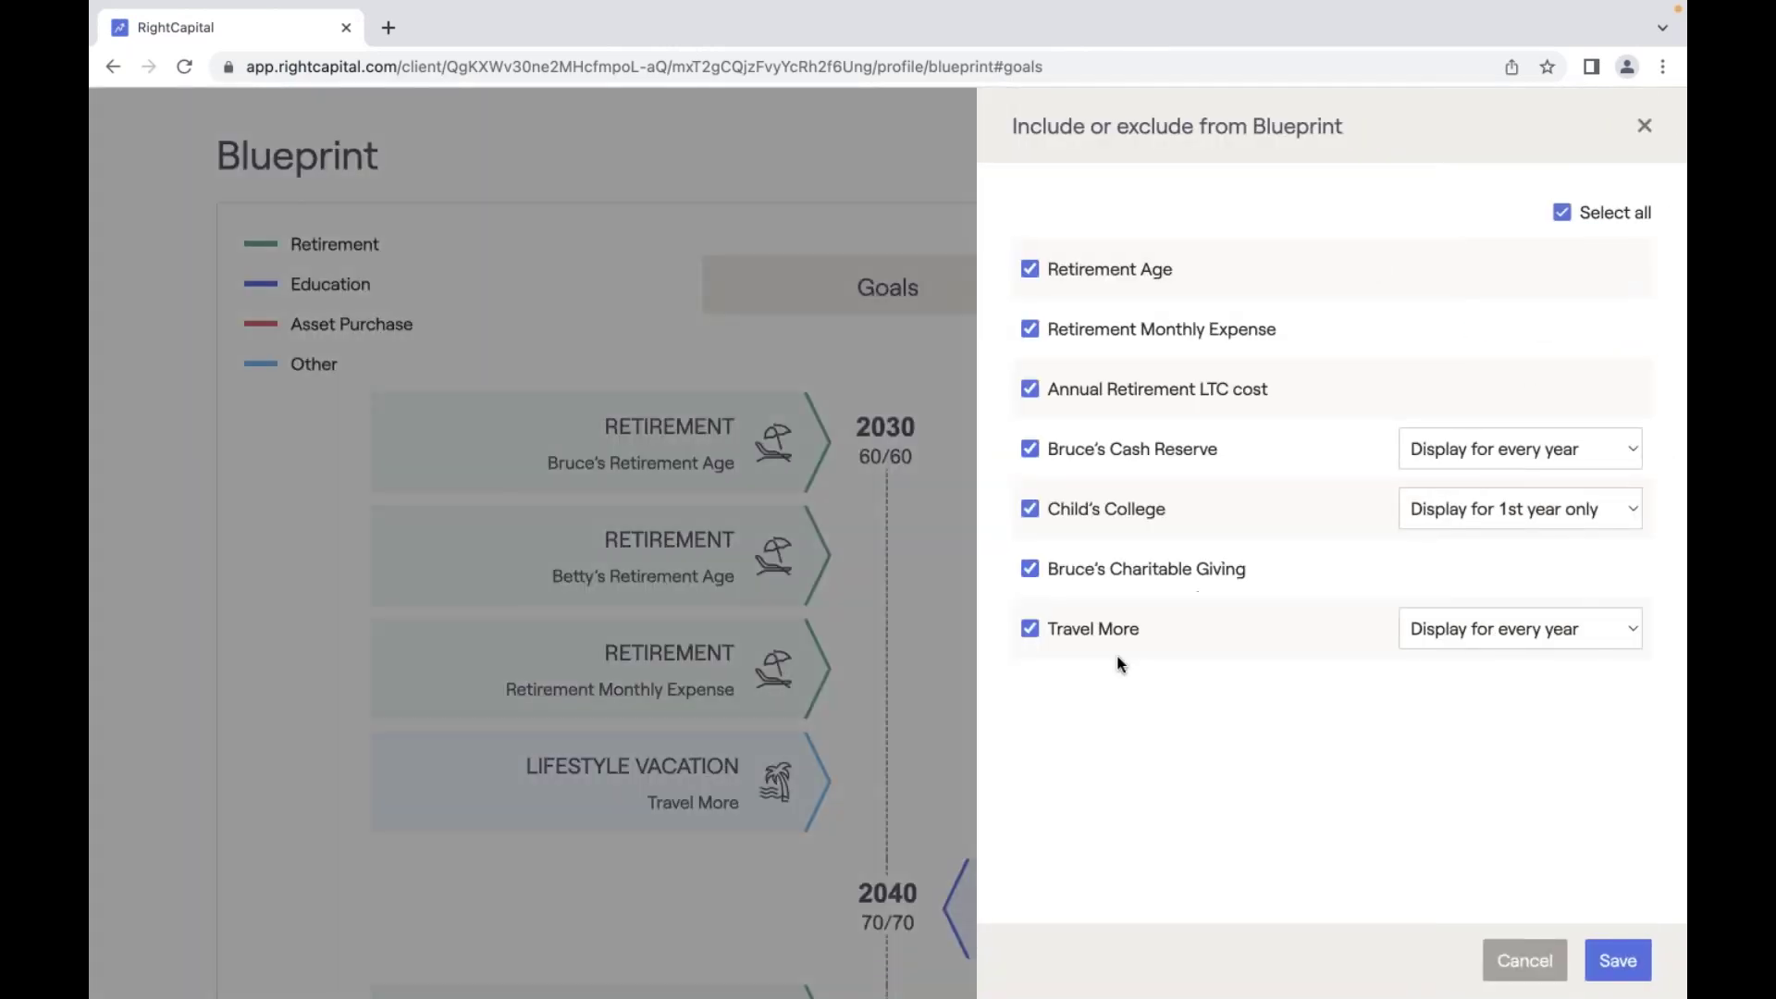
click(1435, 629)
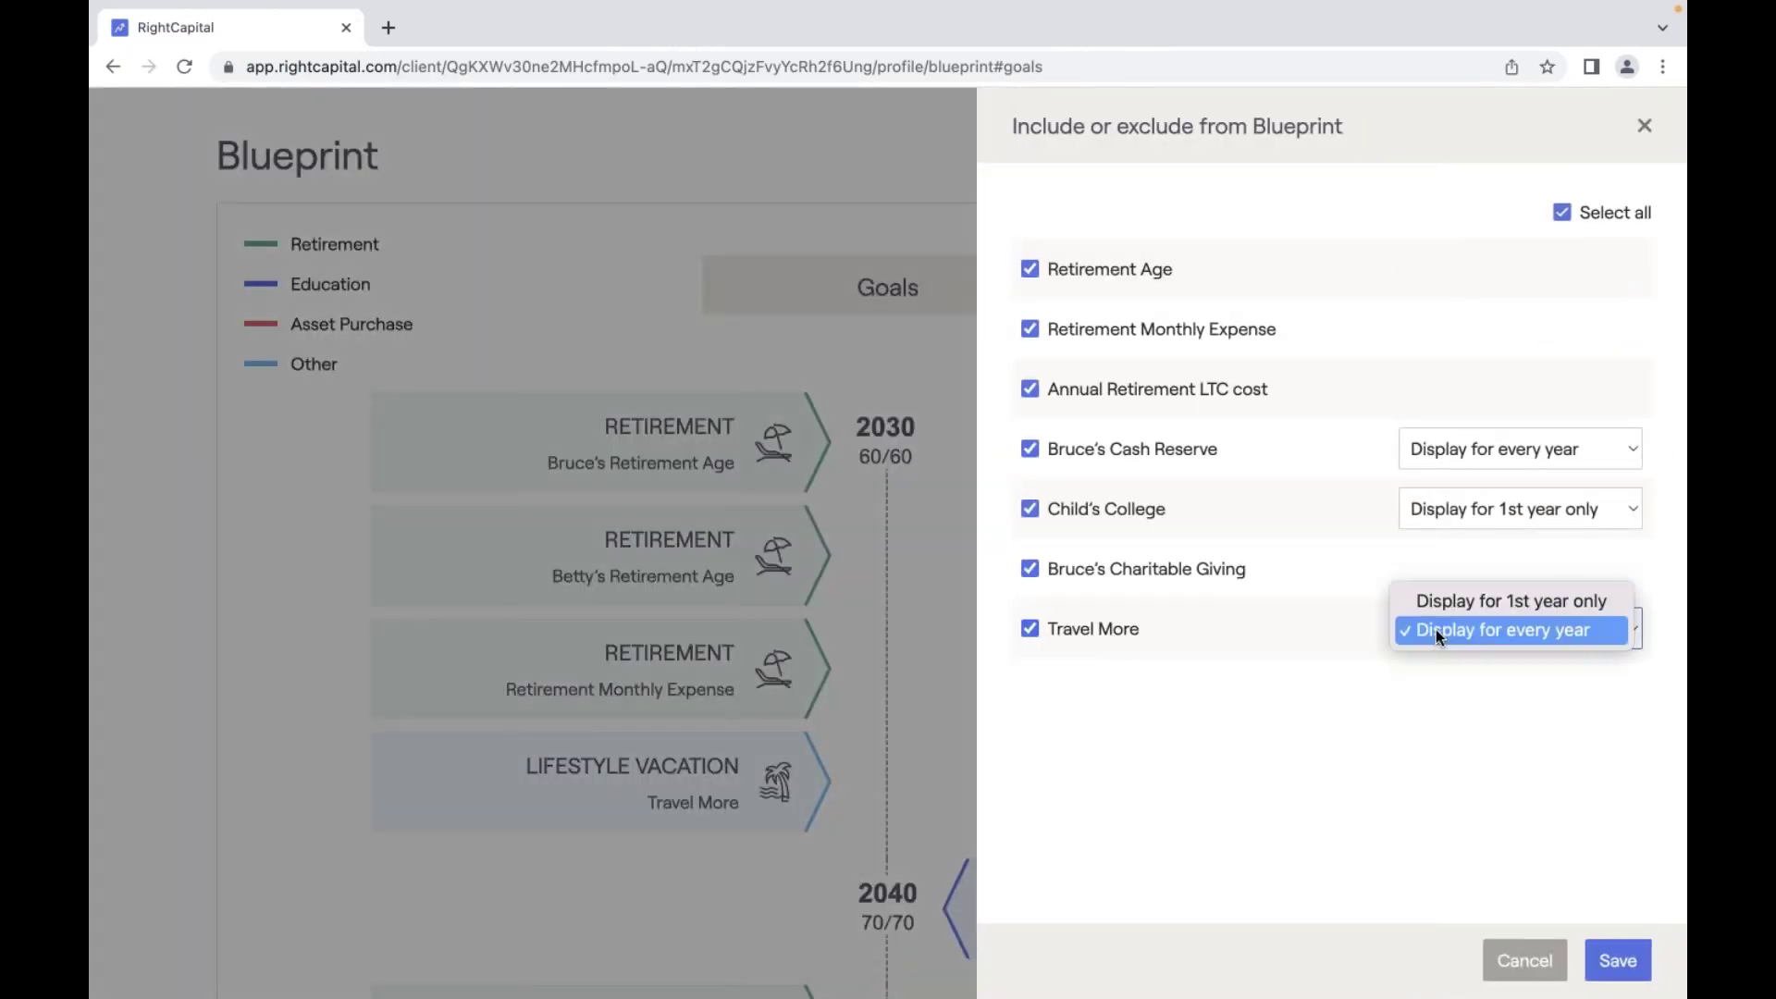
click(1330, 641)
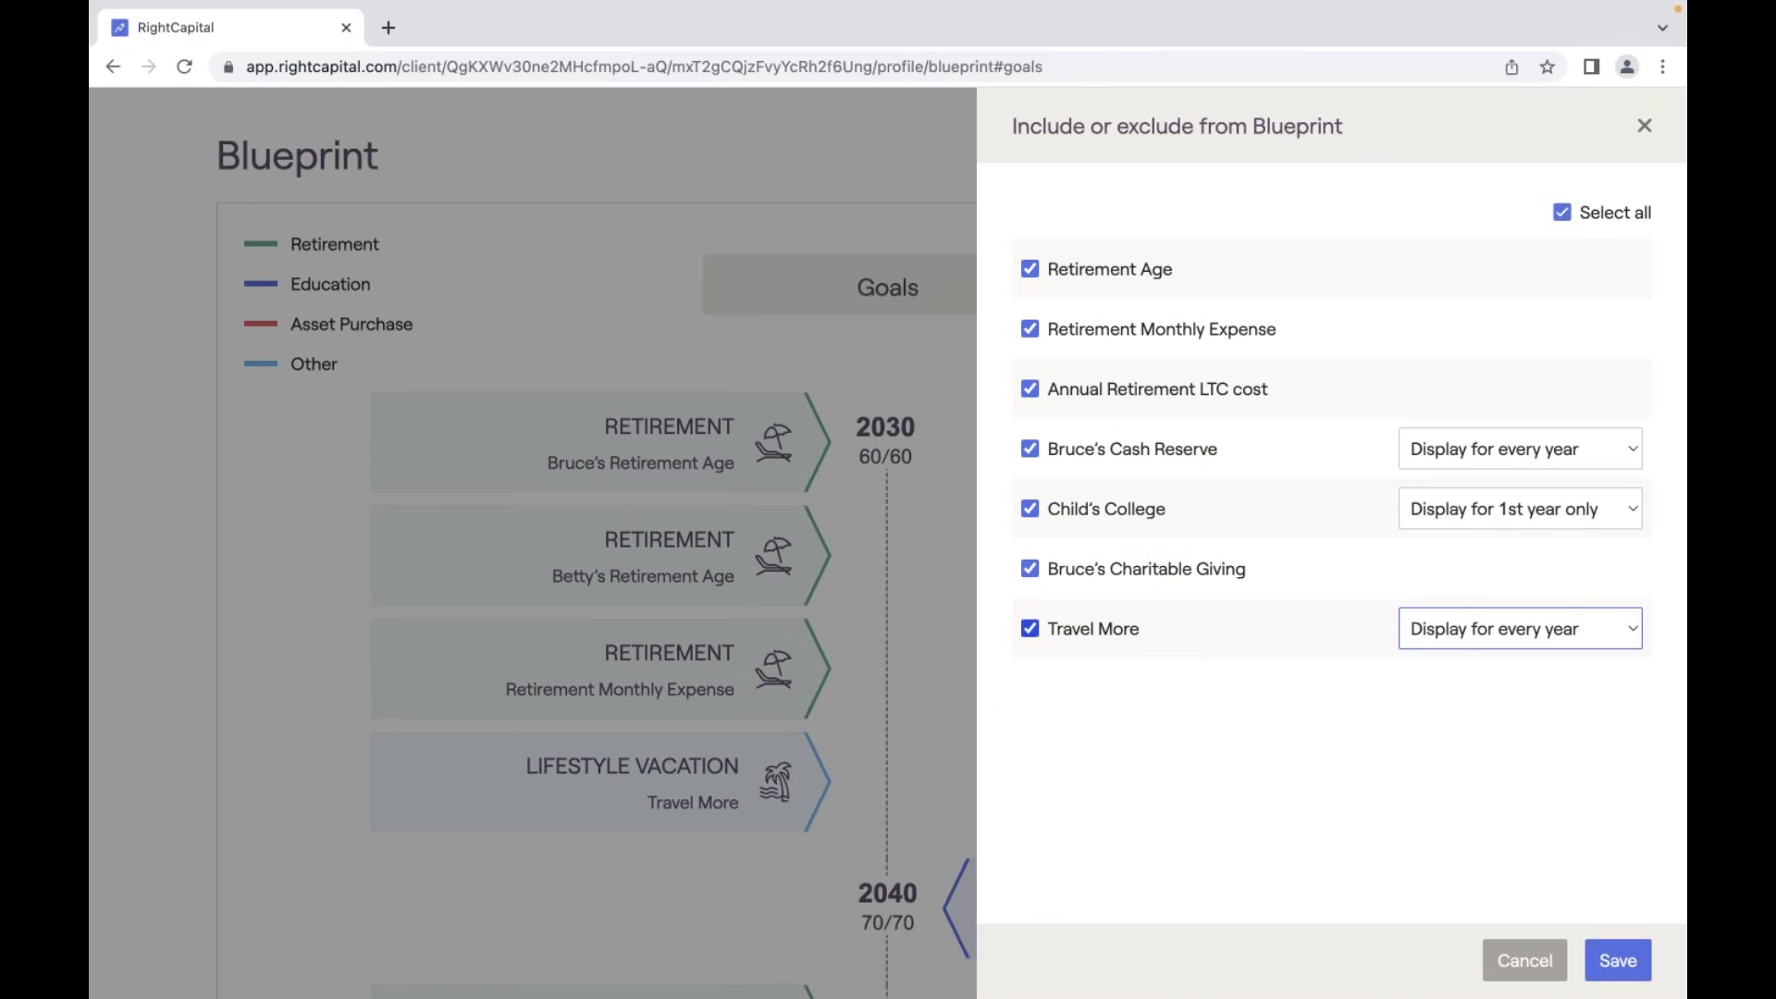
click(1133, 634)
click(1134, 635)
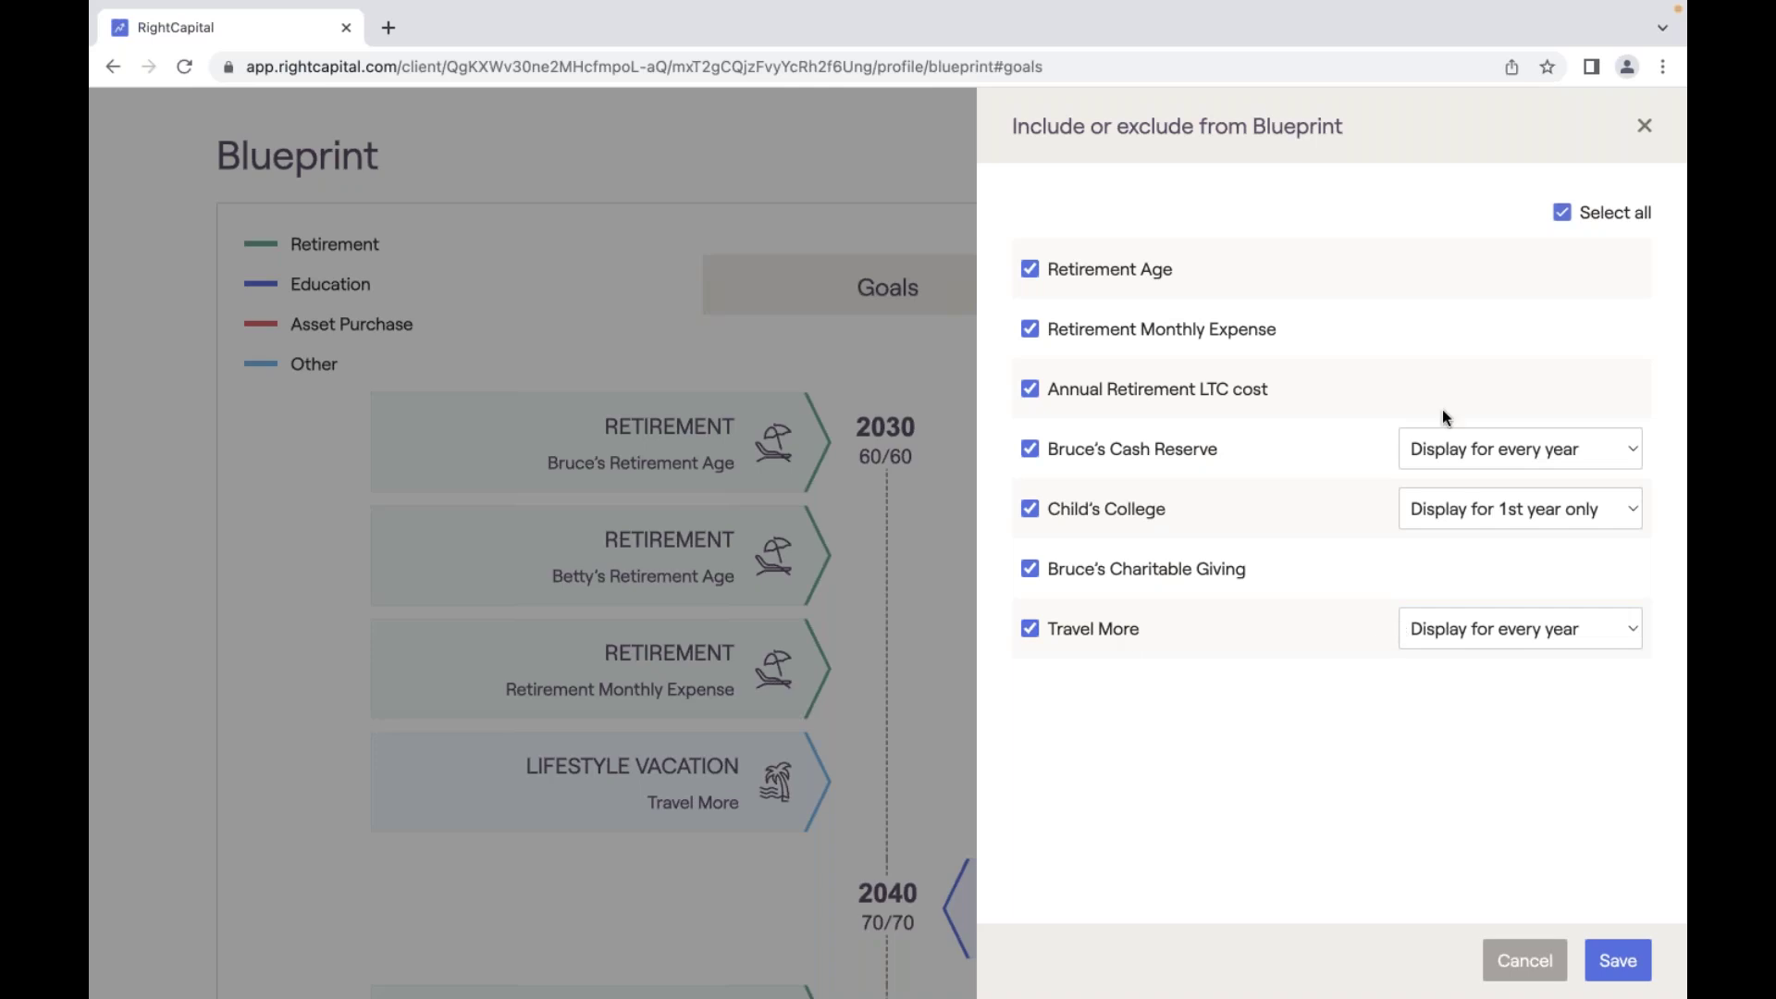
click(1645, 126)
Open the Travel More goal from the timeline, view its amount, start, end and frequency, and close it.
click(746, 783)
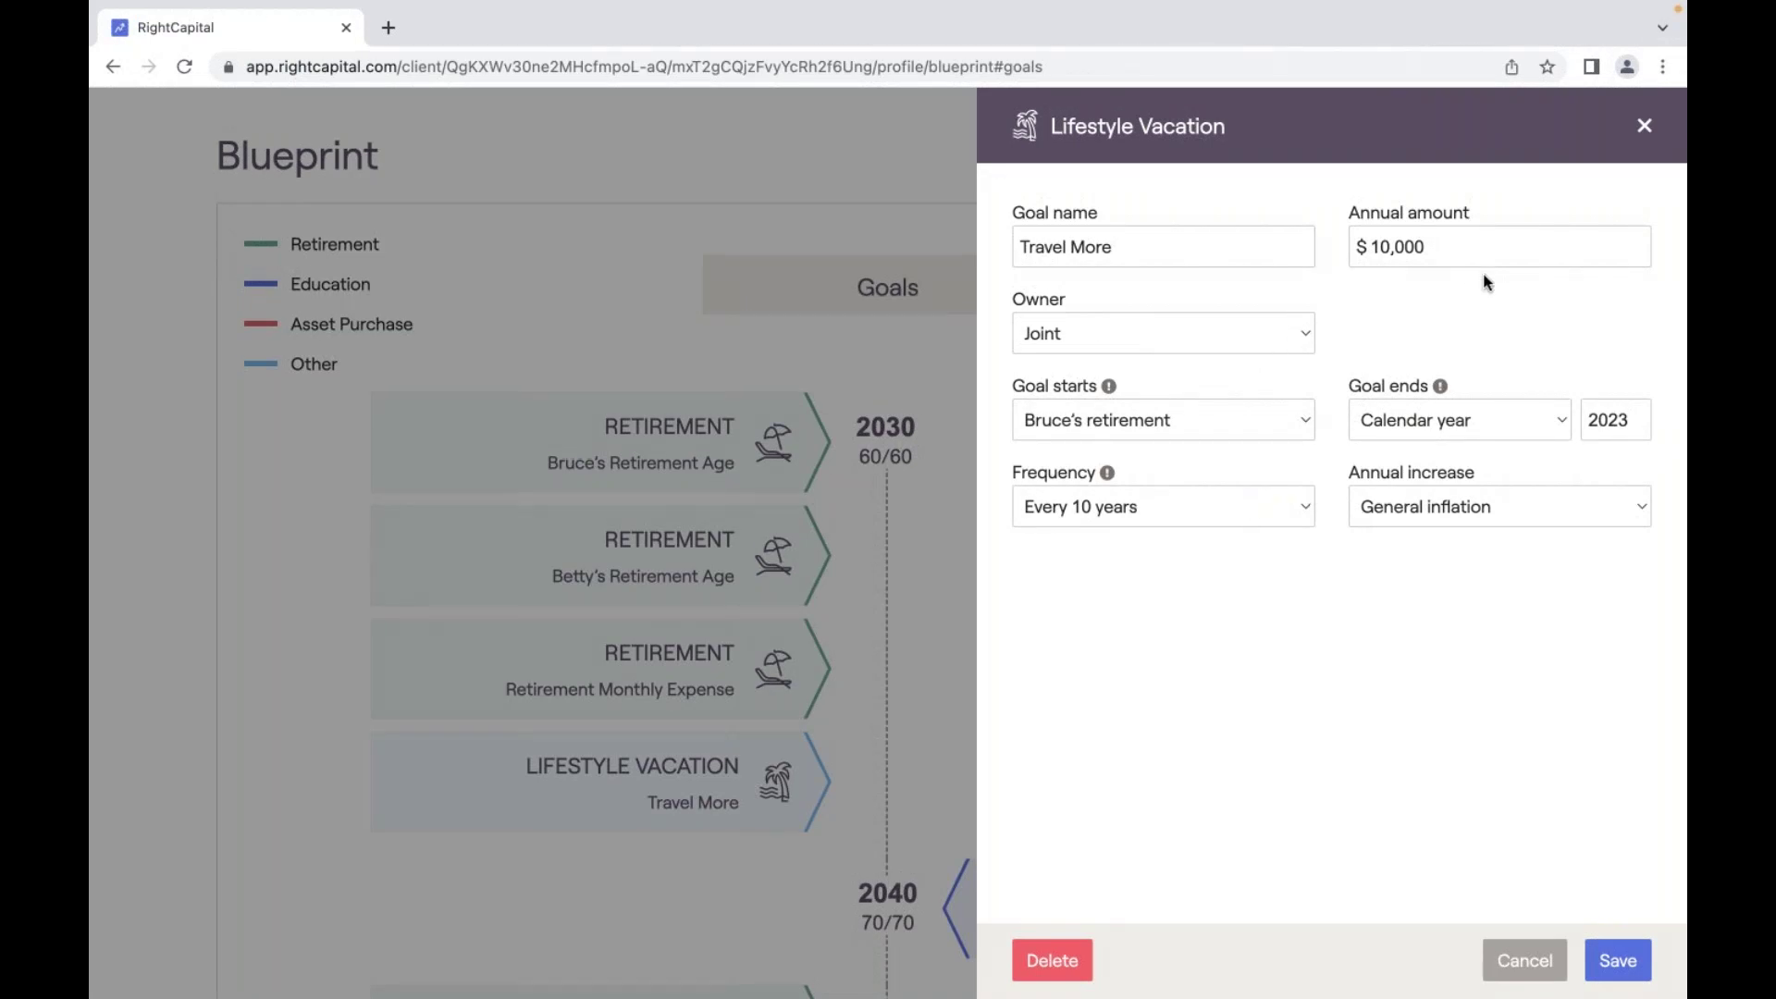
click(1643, 137)
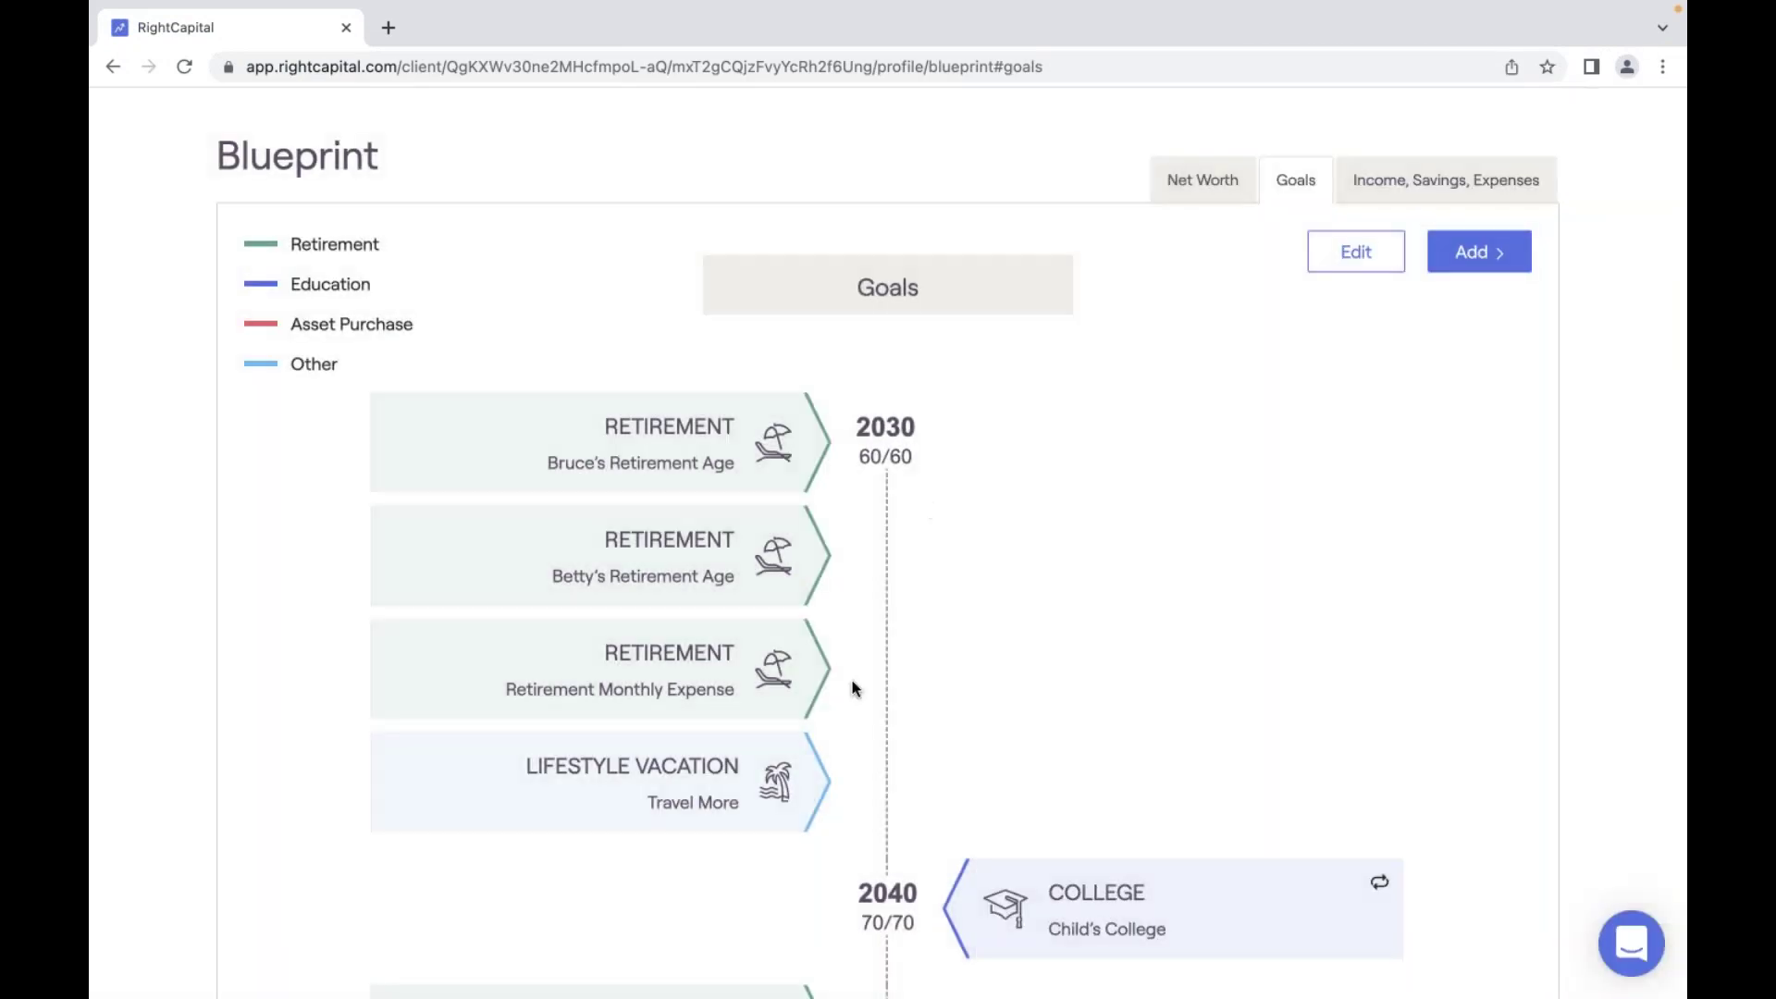
scroll(853, 686, down, 2)
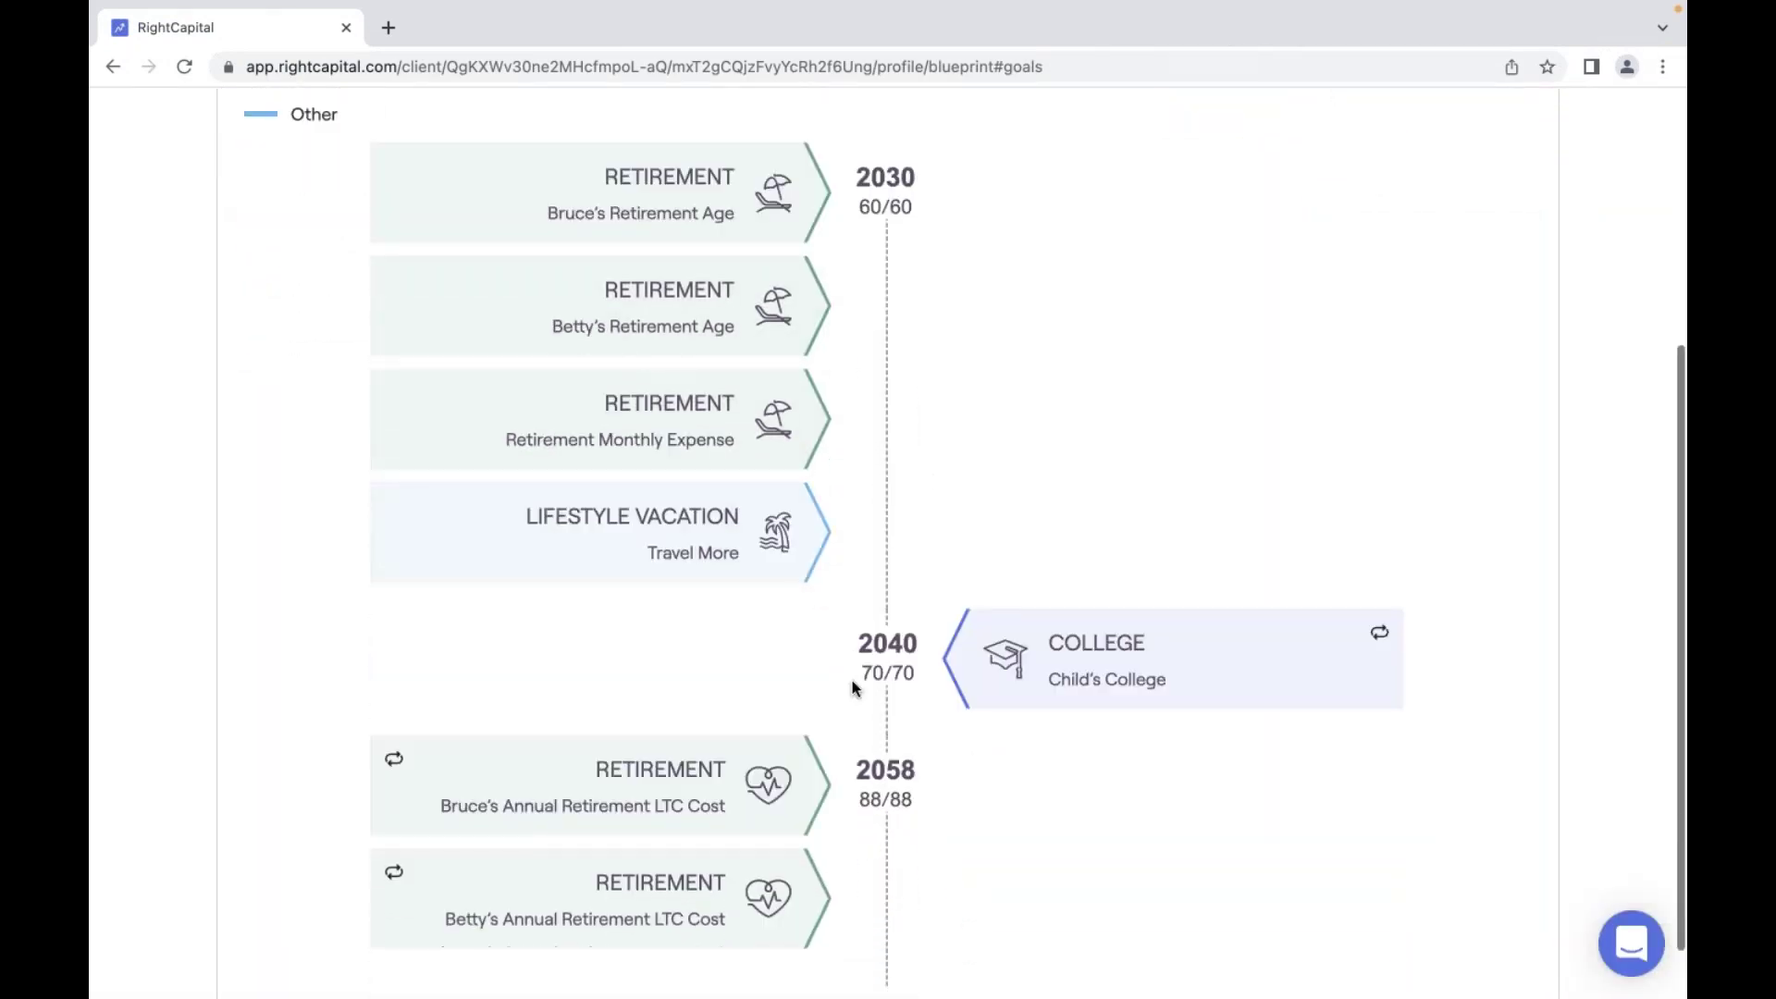
scroll(853, 687, up, 3)
Recheck the goals' include or exclude settings without changes and look through the goal types available to add, including the gift options.
click(1363, 273)
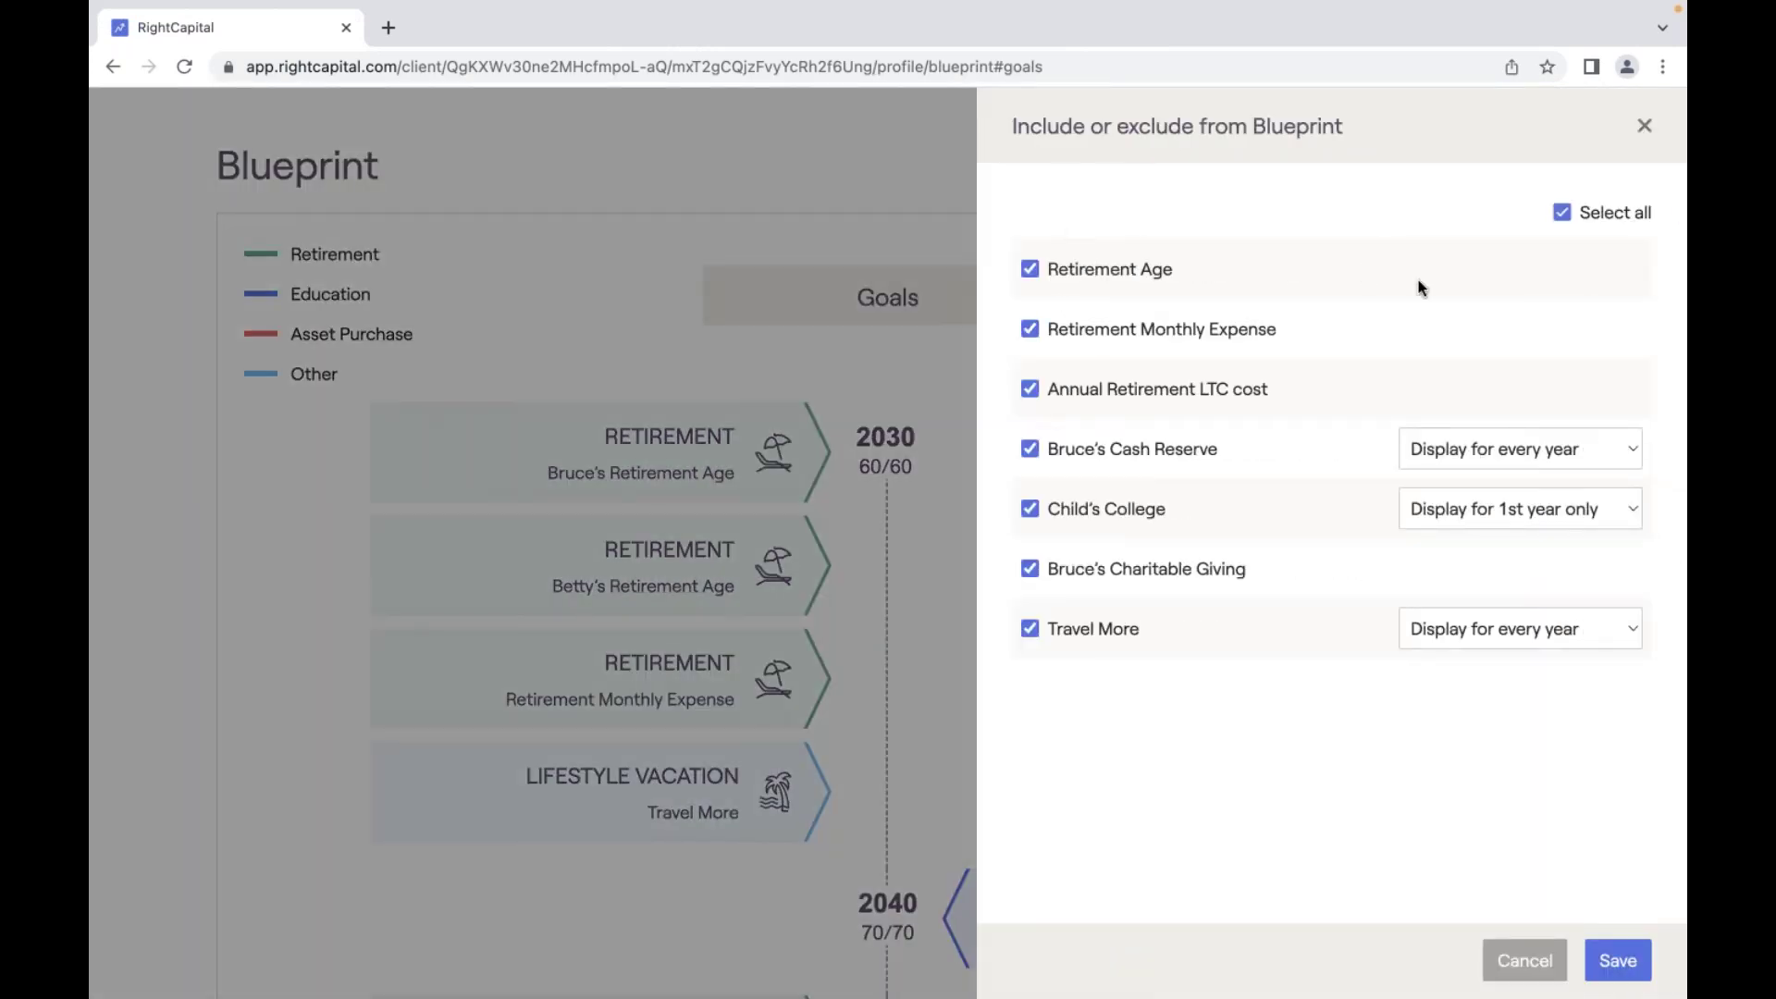
click(1643, 130)
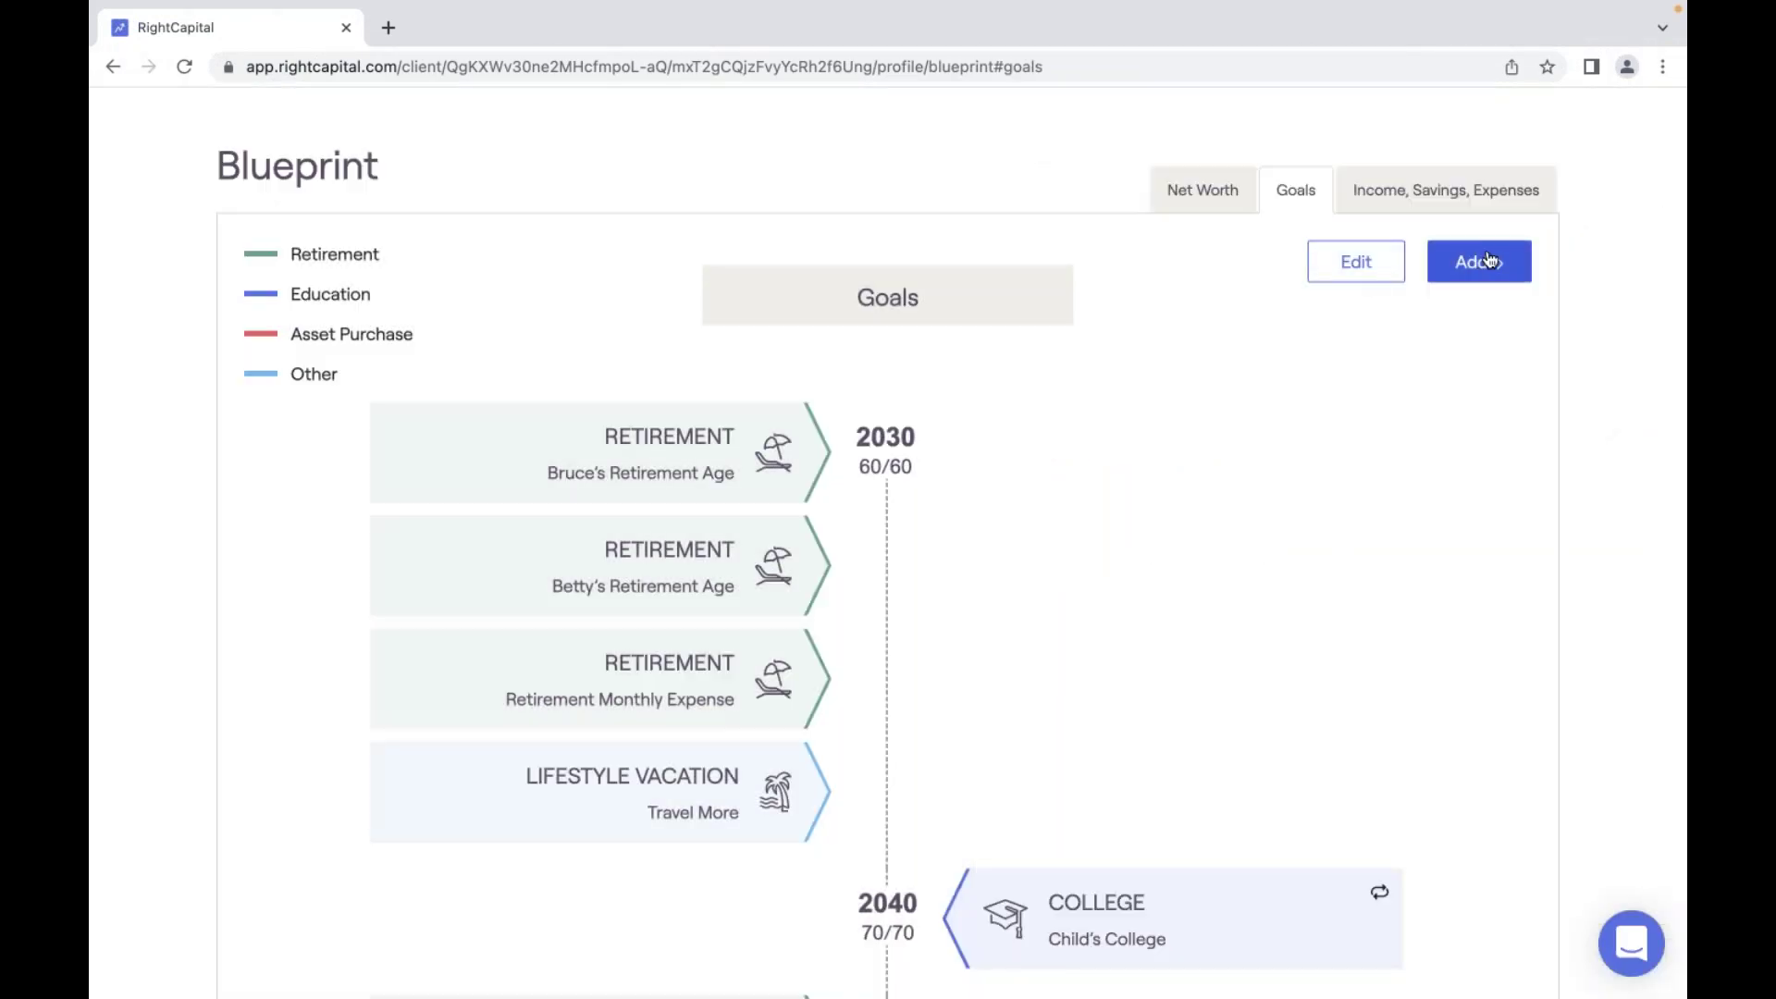
click(1489, 260)
mouse_move(1462, 497)
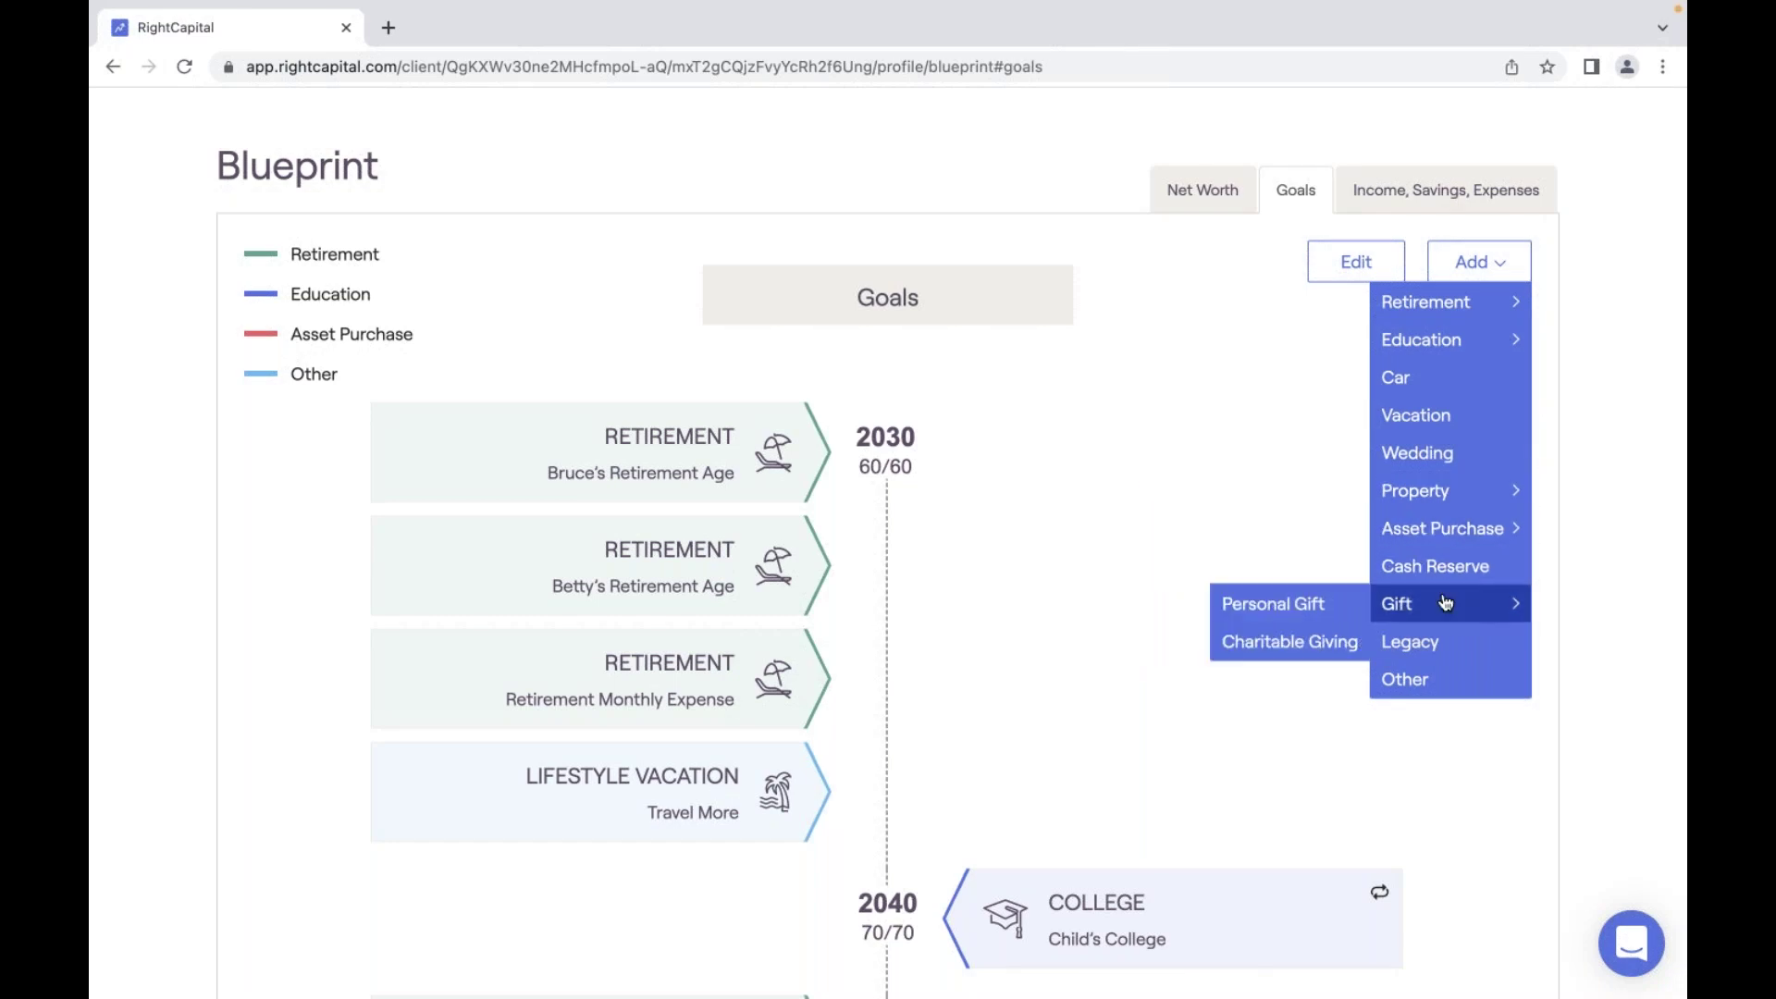
click(1263, 575)
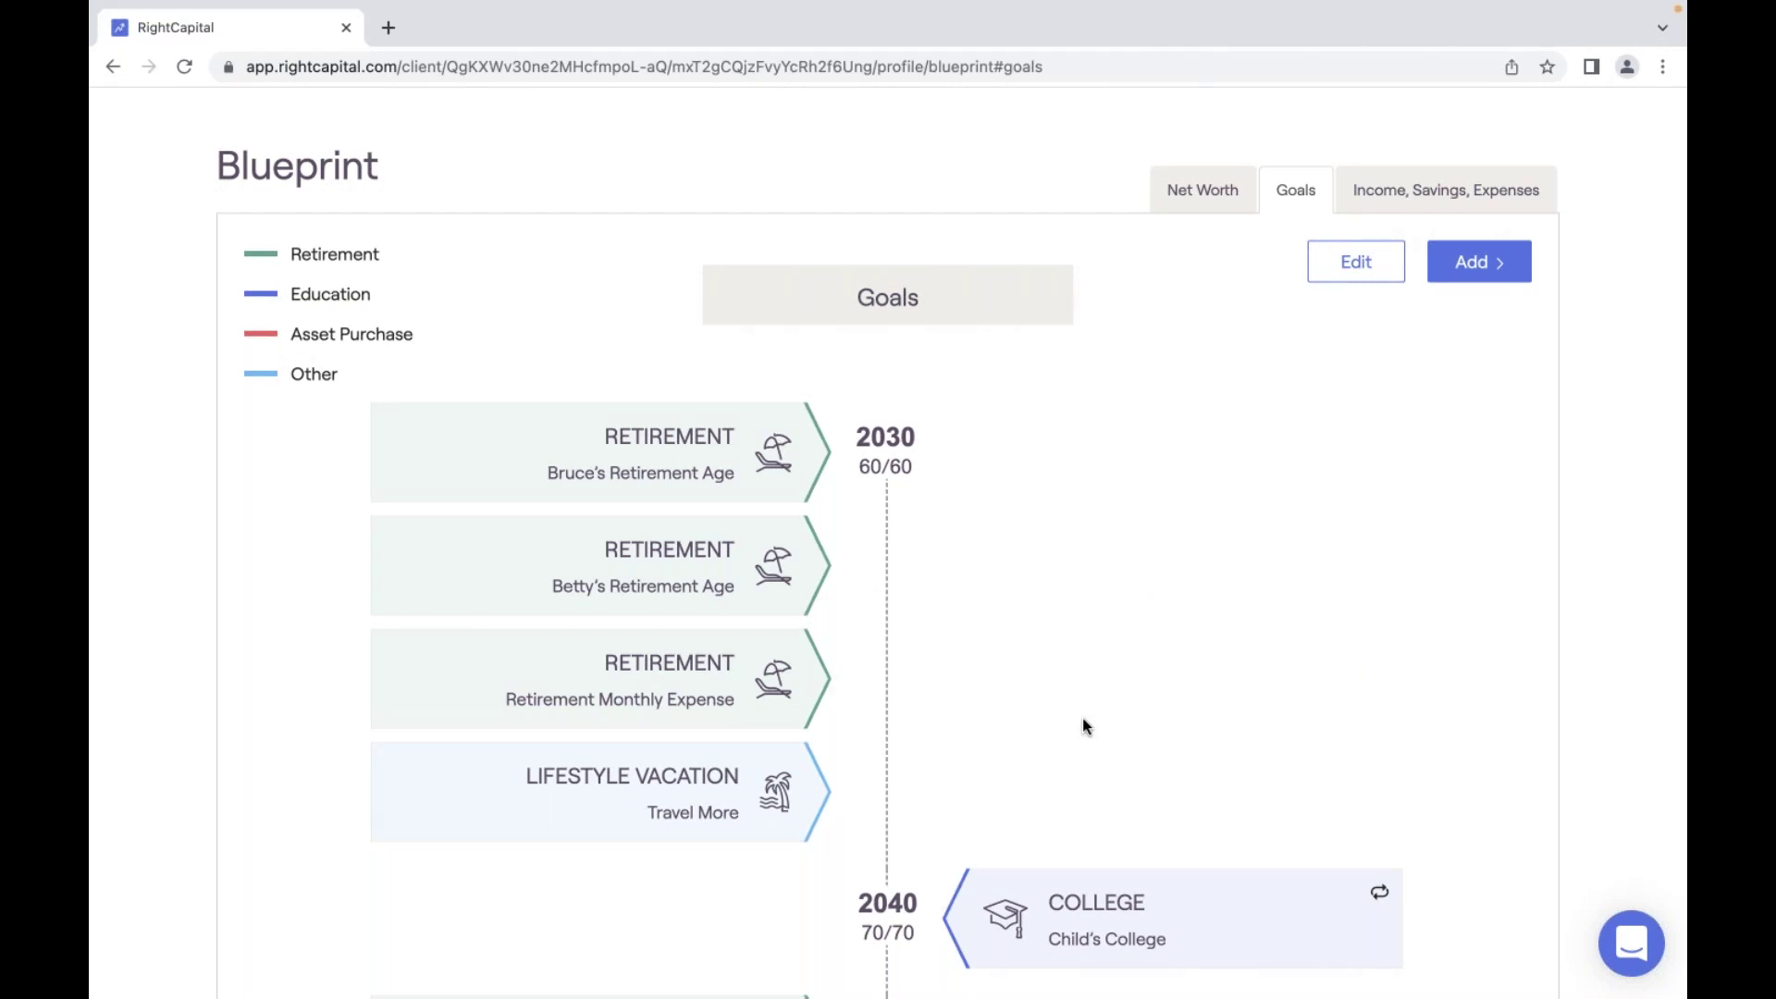
Review the goal cards on the profile's Goals page and the Goals outflows by year in the retirement cash flow summary.
scroll(1387, 205, up, 2)
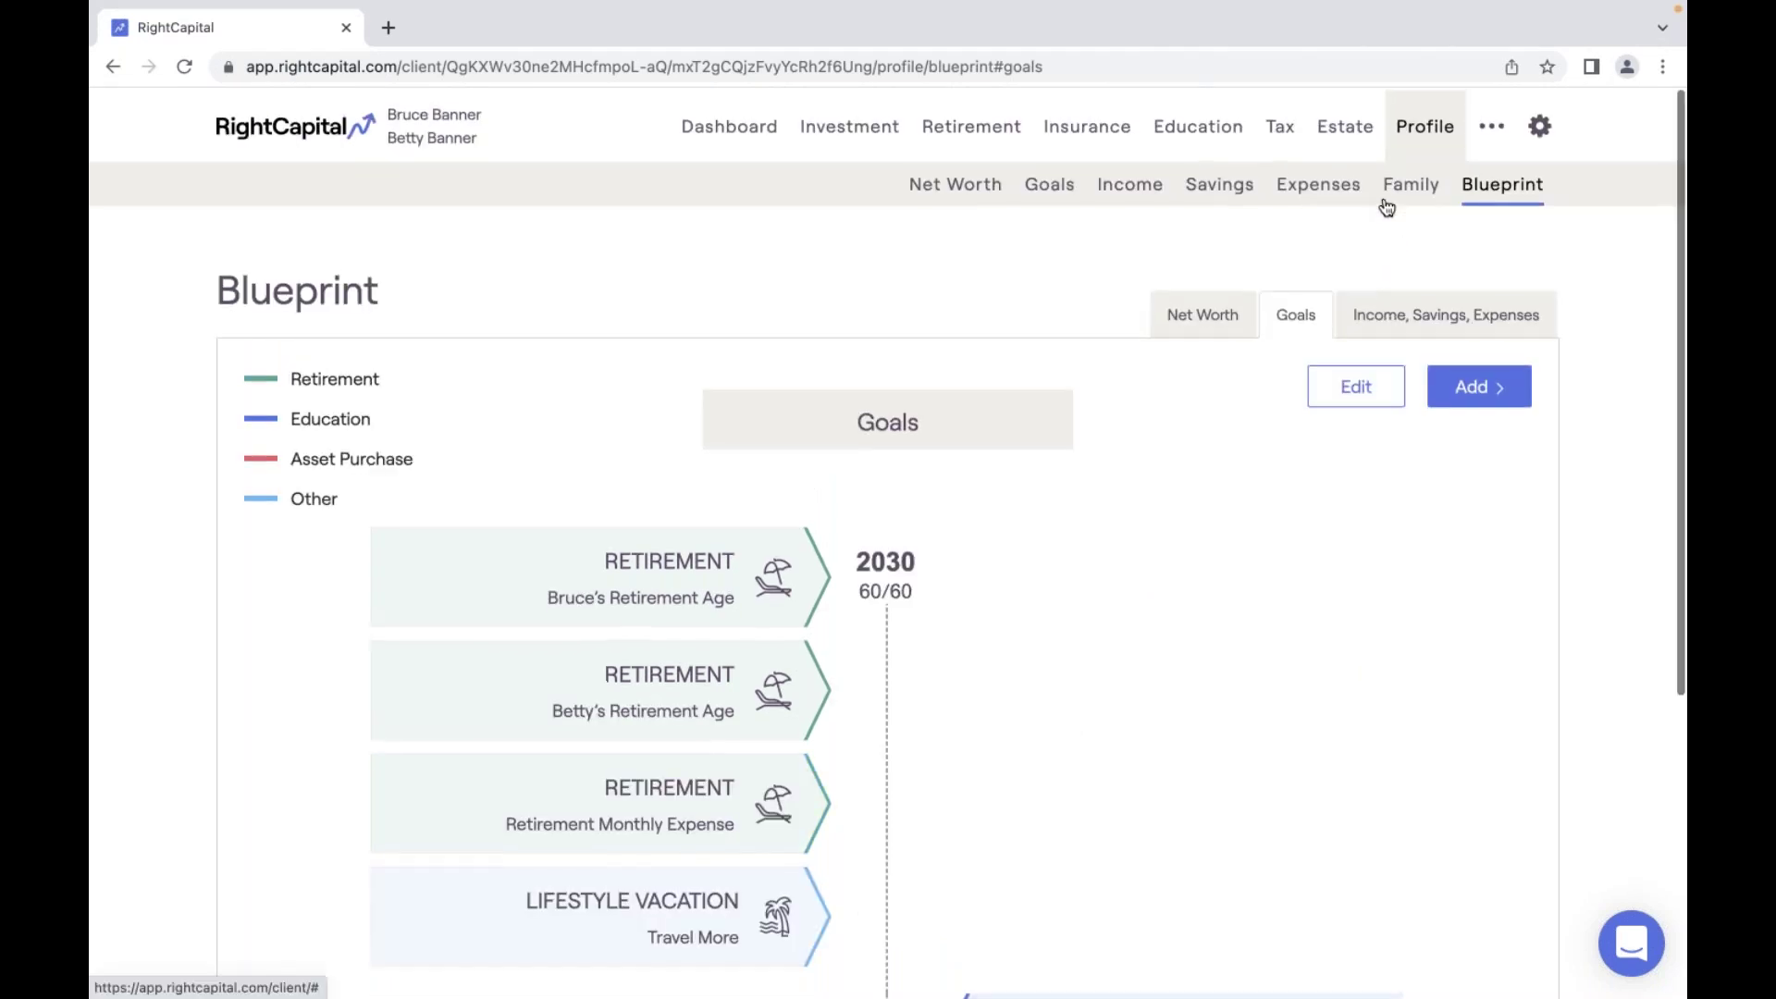
click(1050, 185)
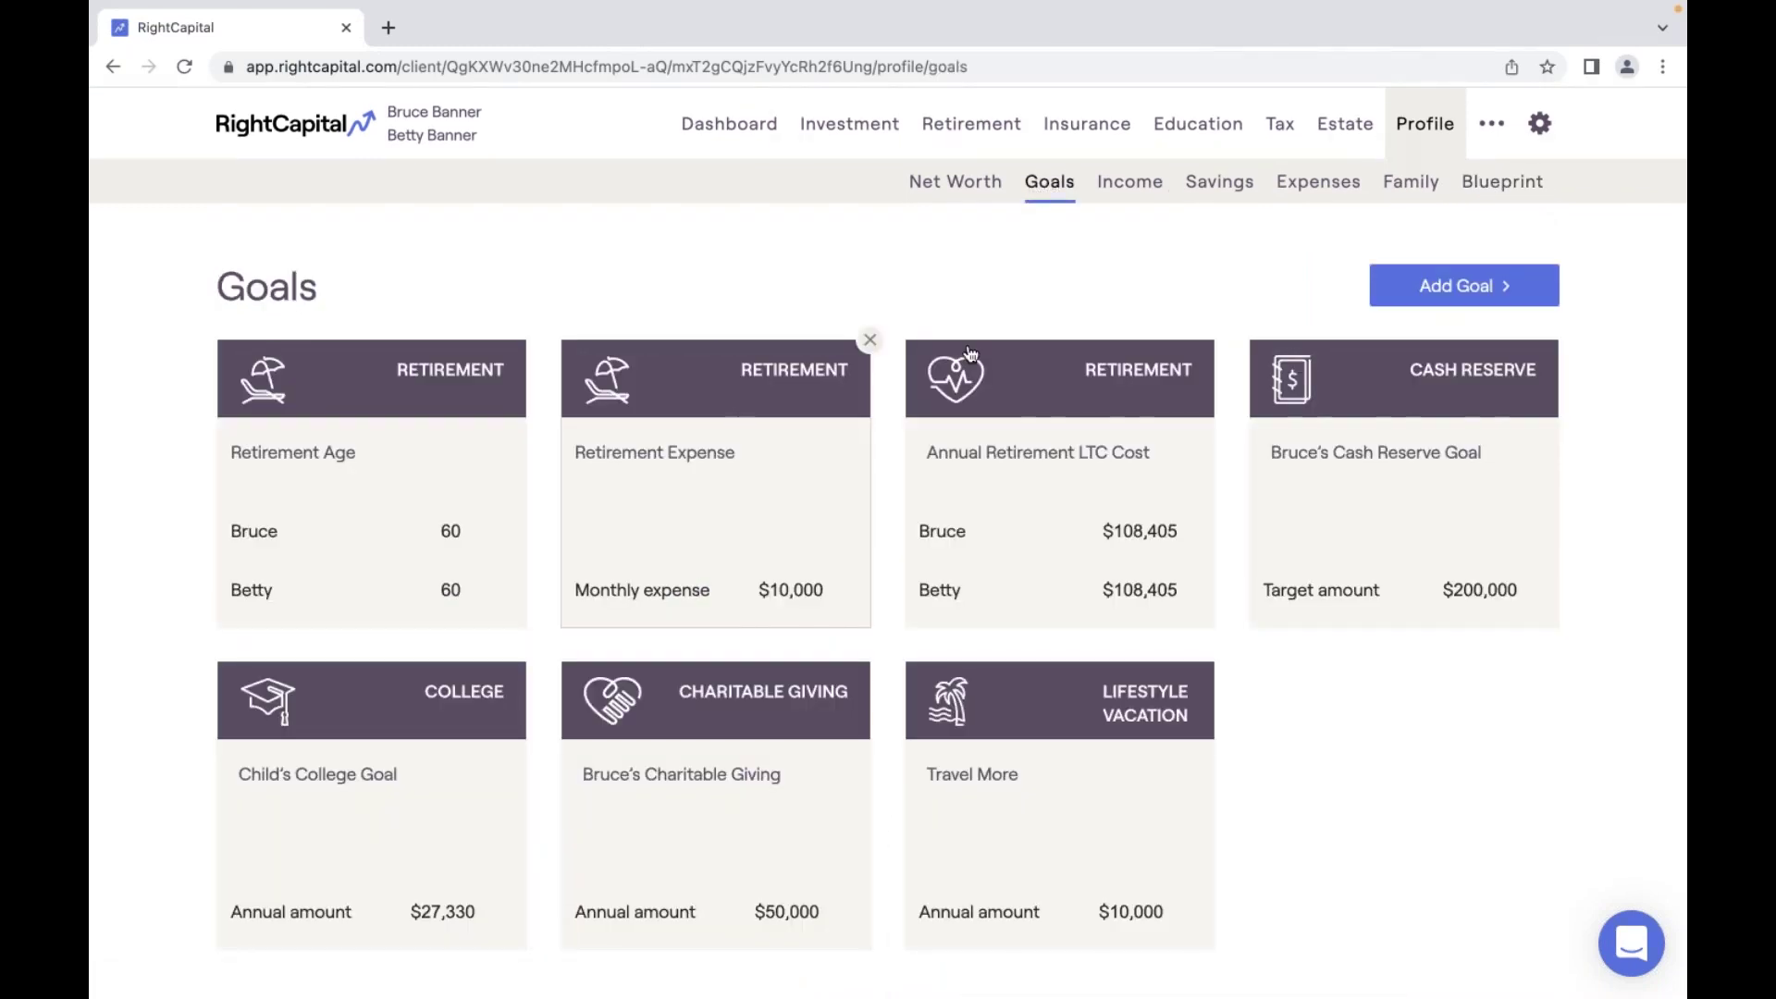
click(971, 143)
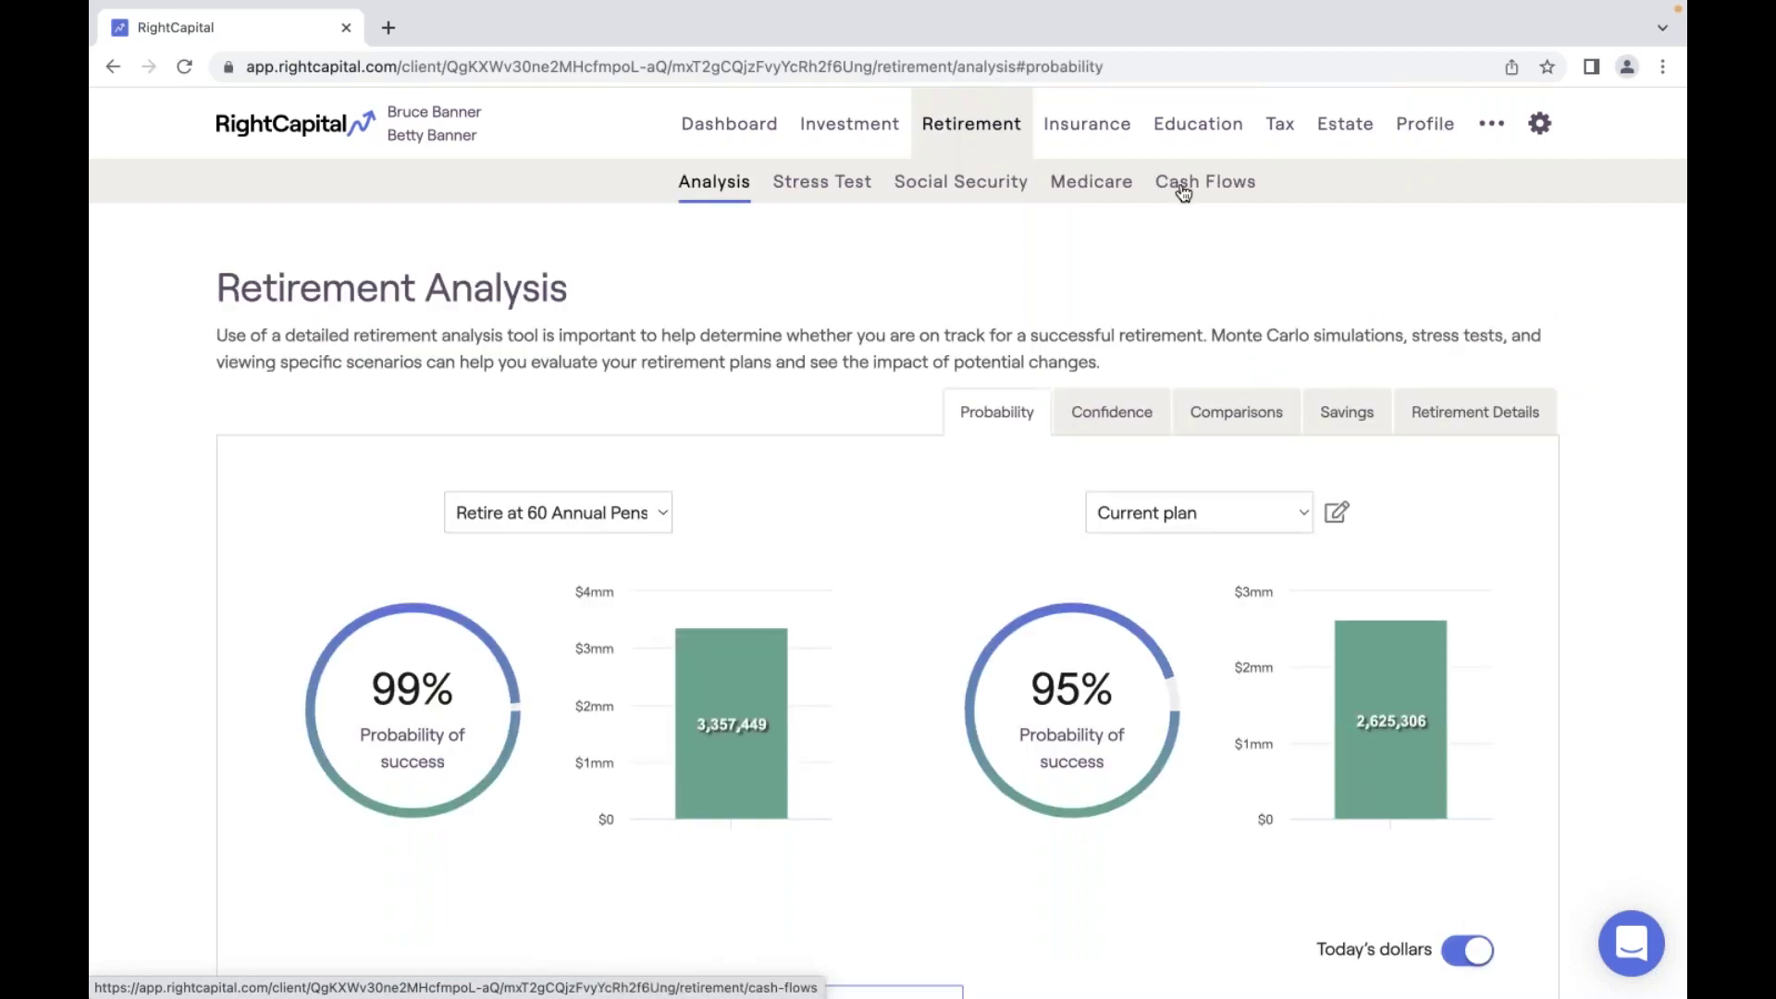
click(1183, 191)
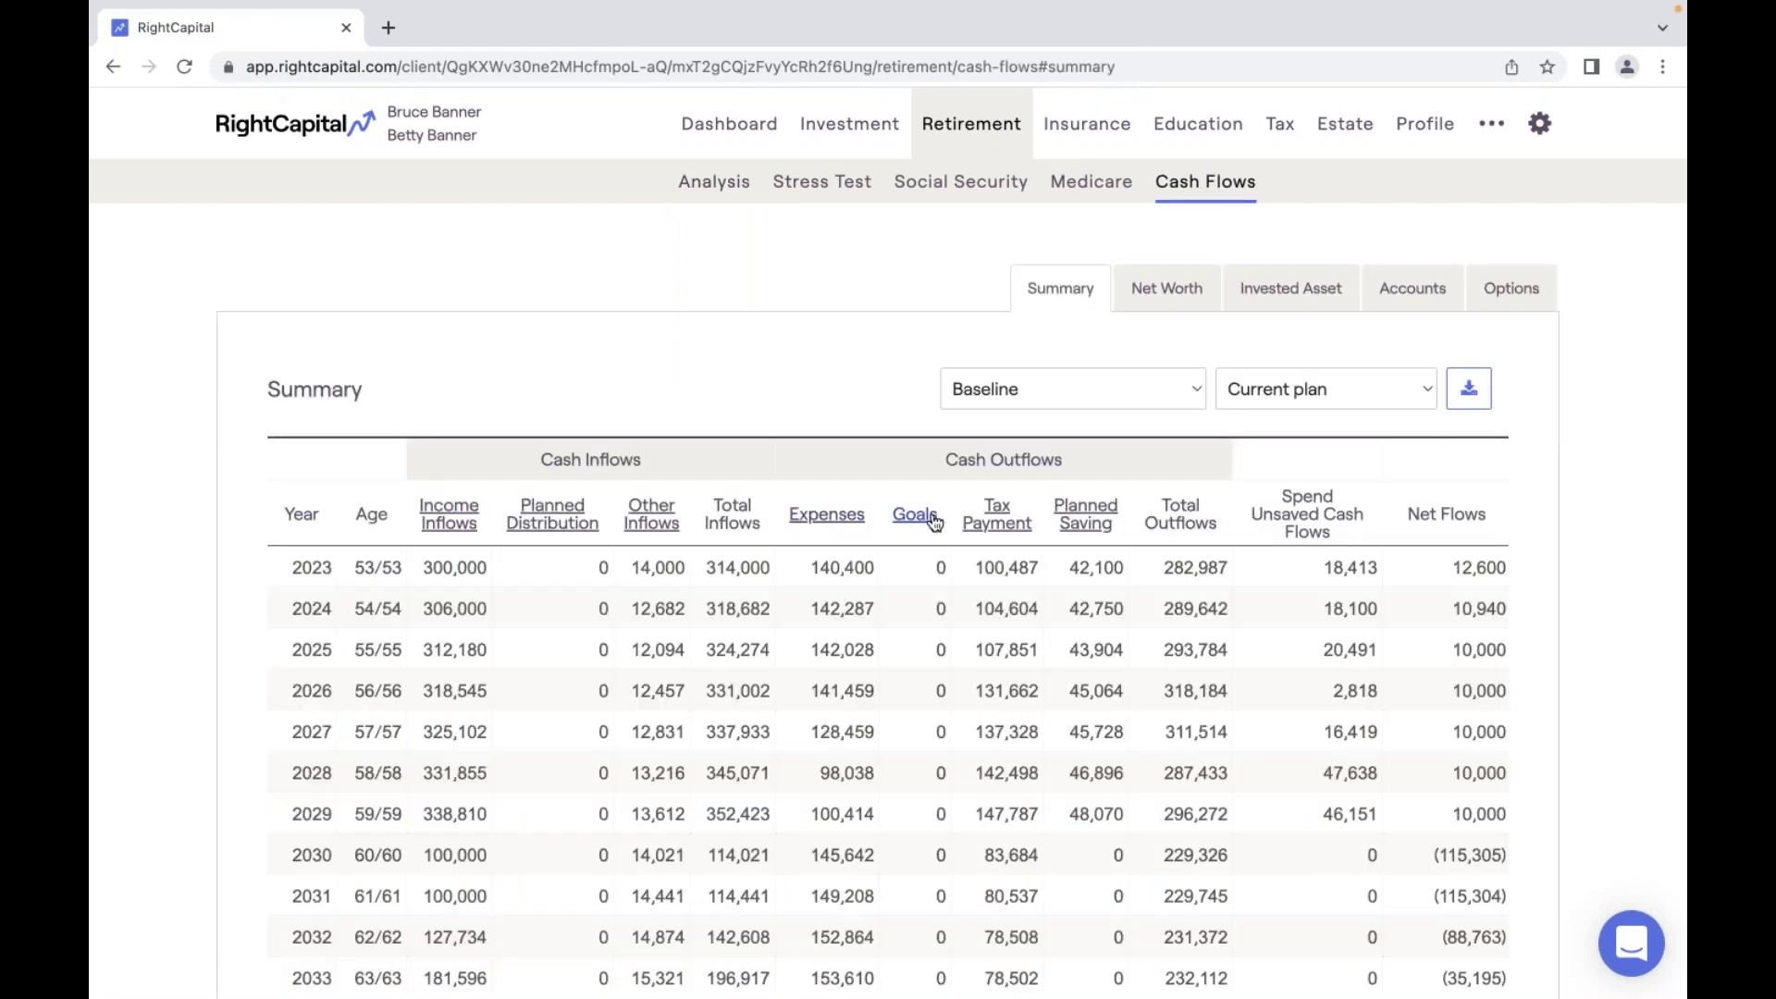
scroll(919, 649, down, 12)
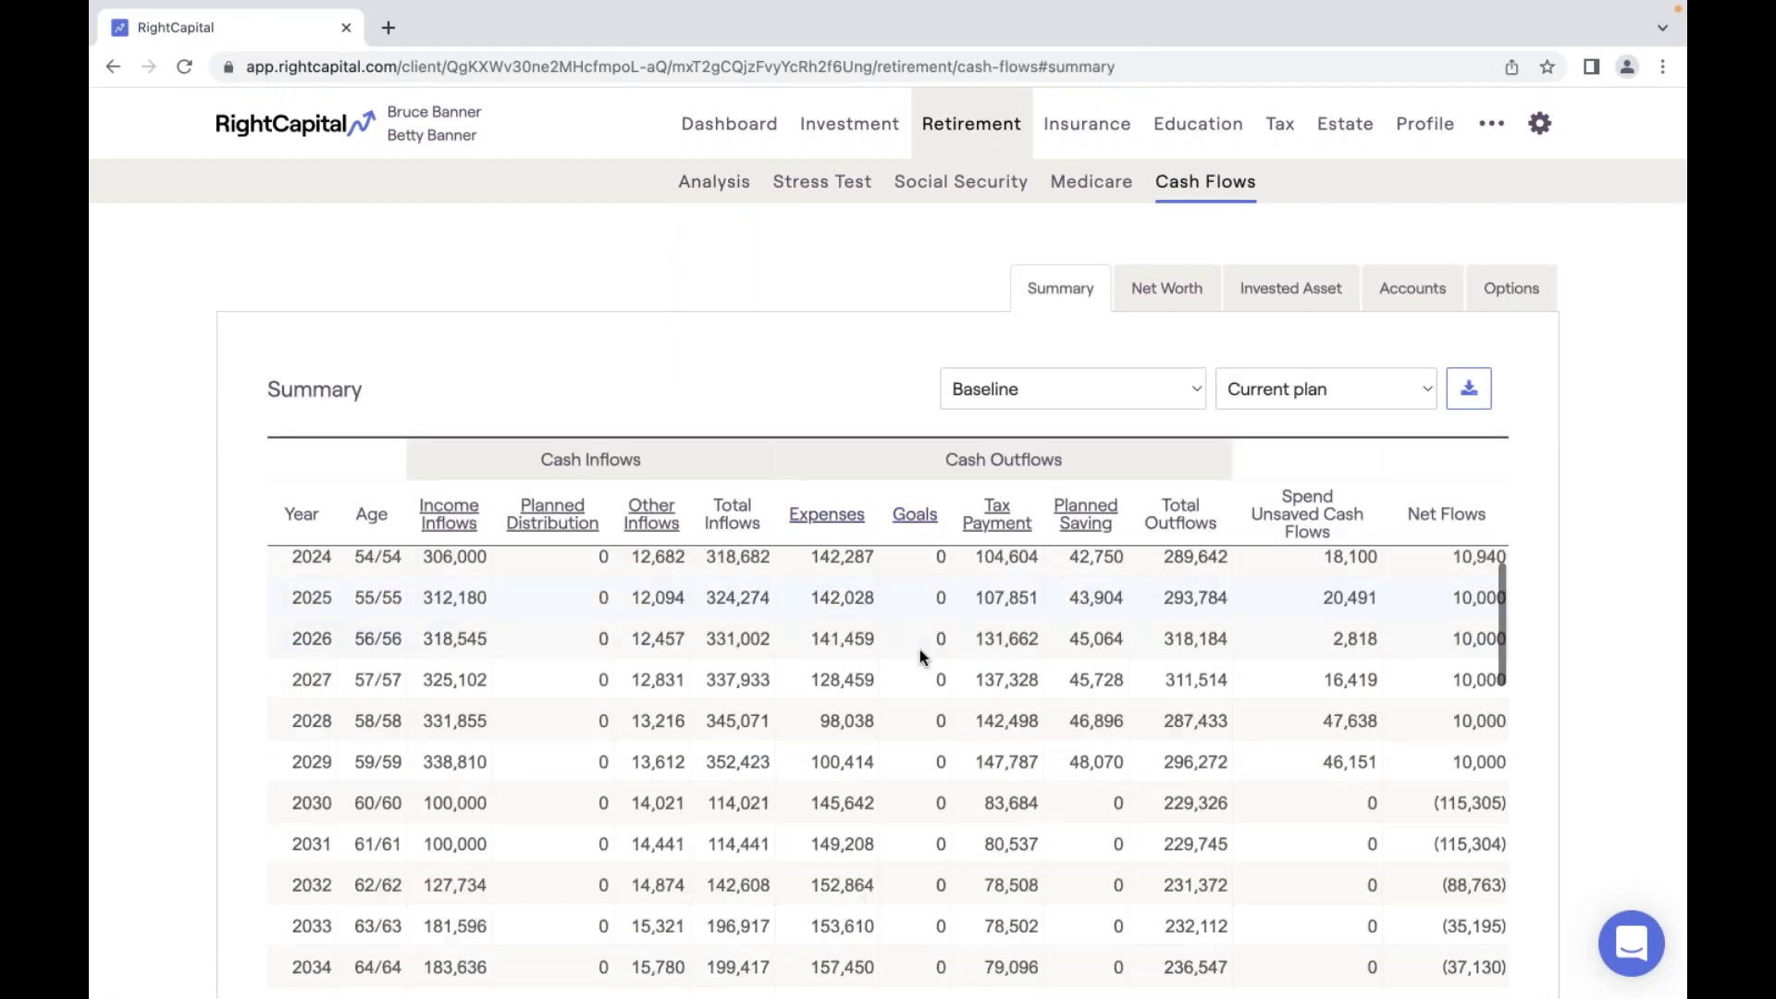
scroll(920, 650, up, 4)
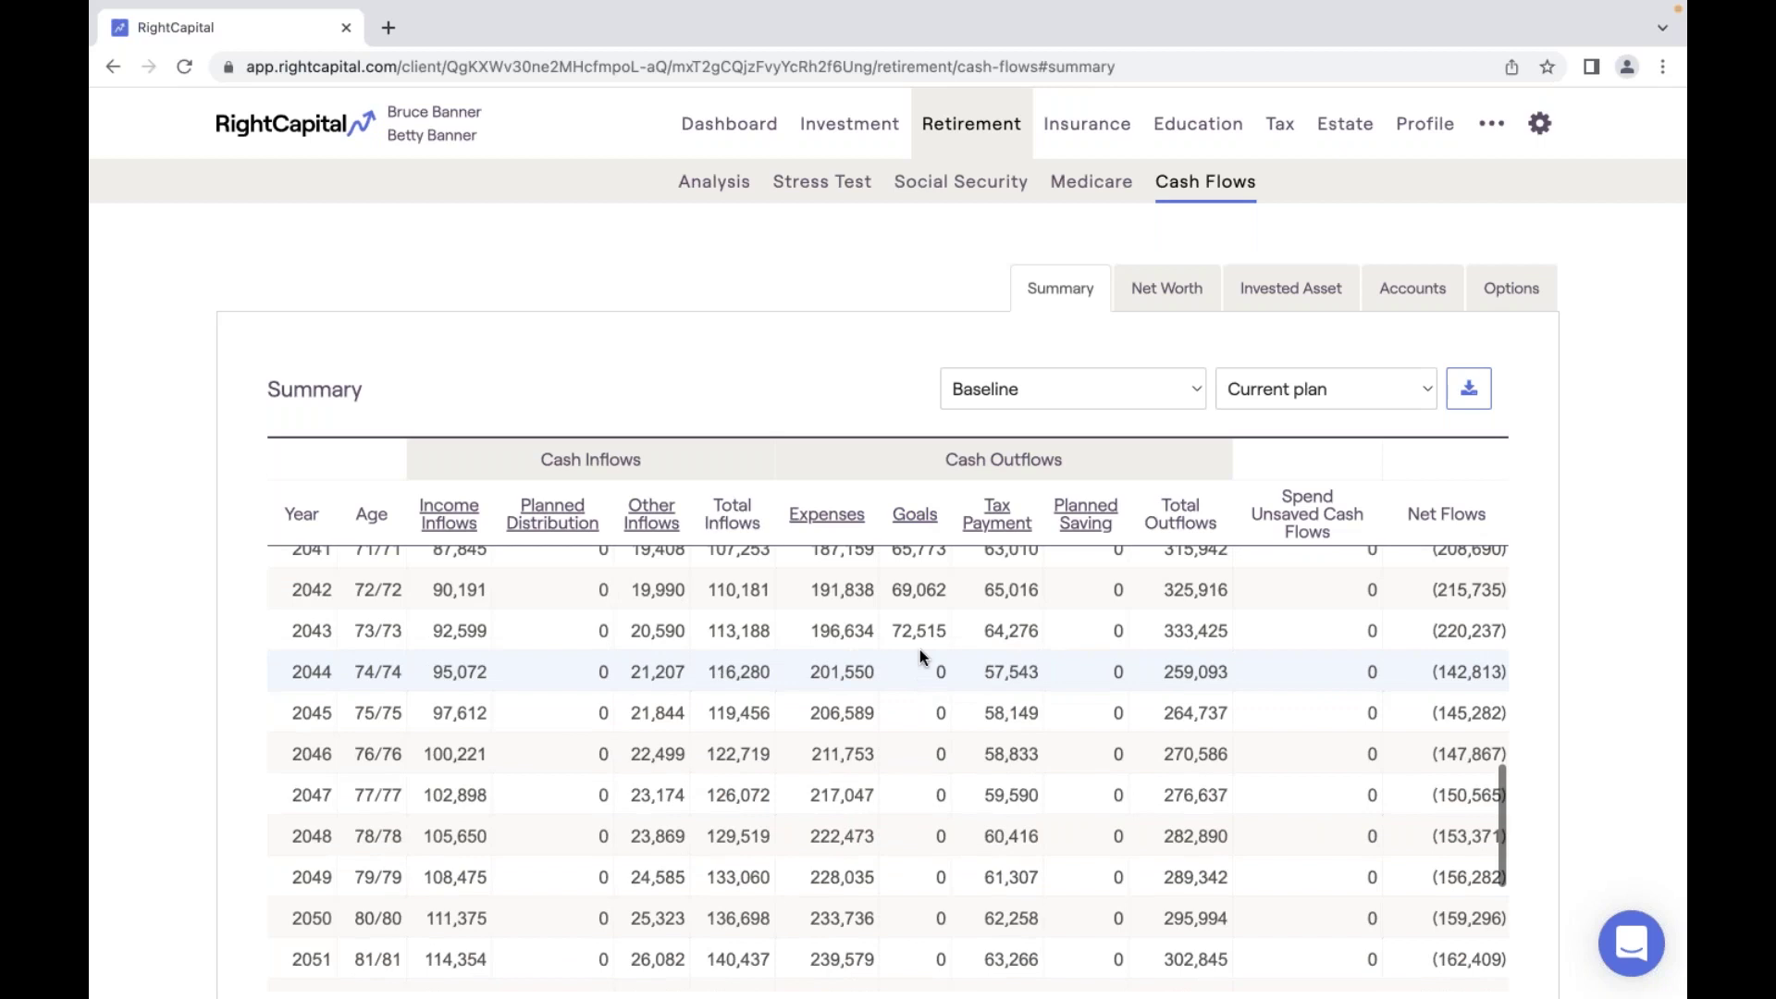
scroll(920, 649, up, 2)
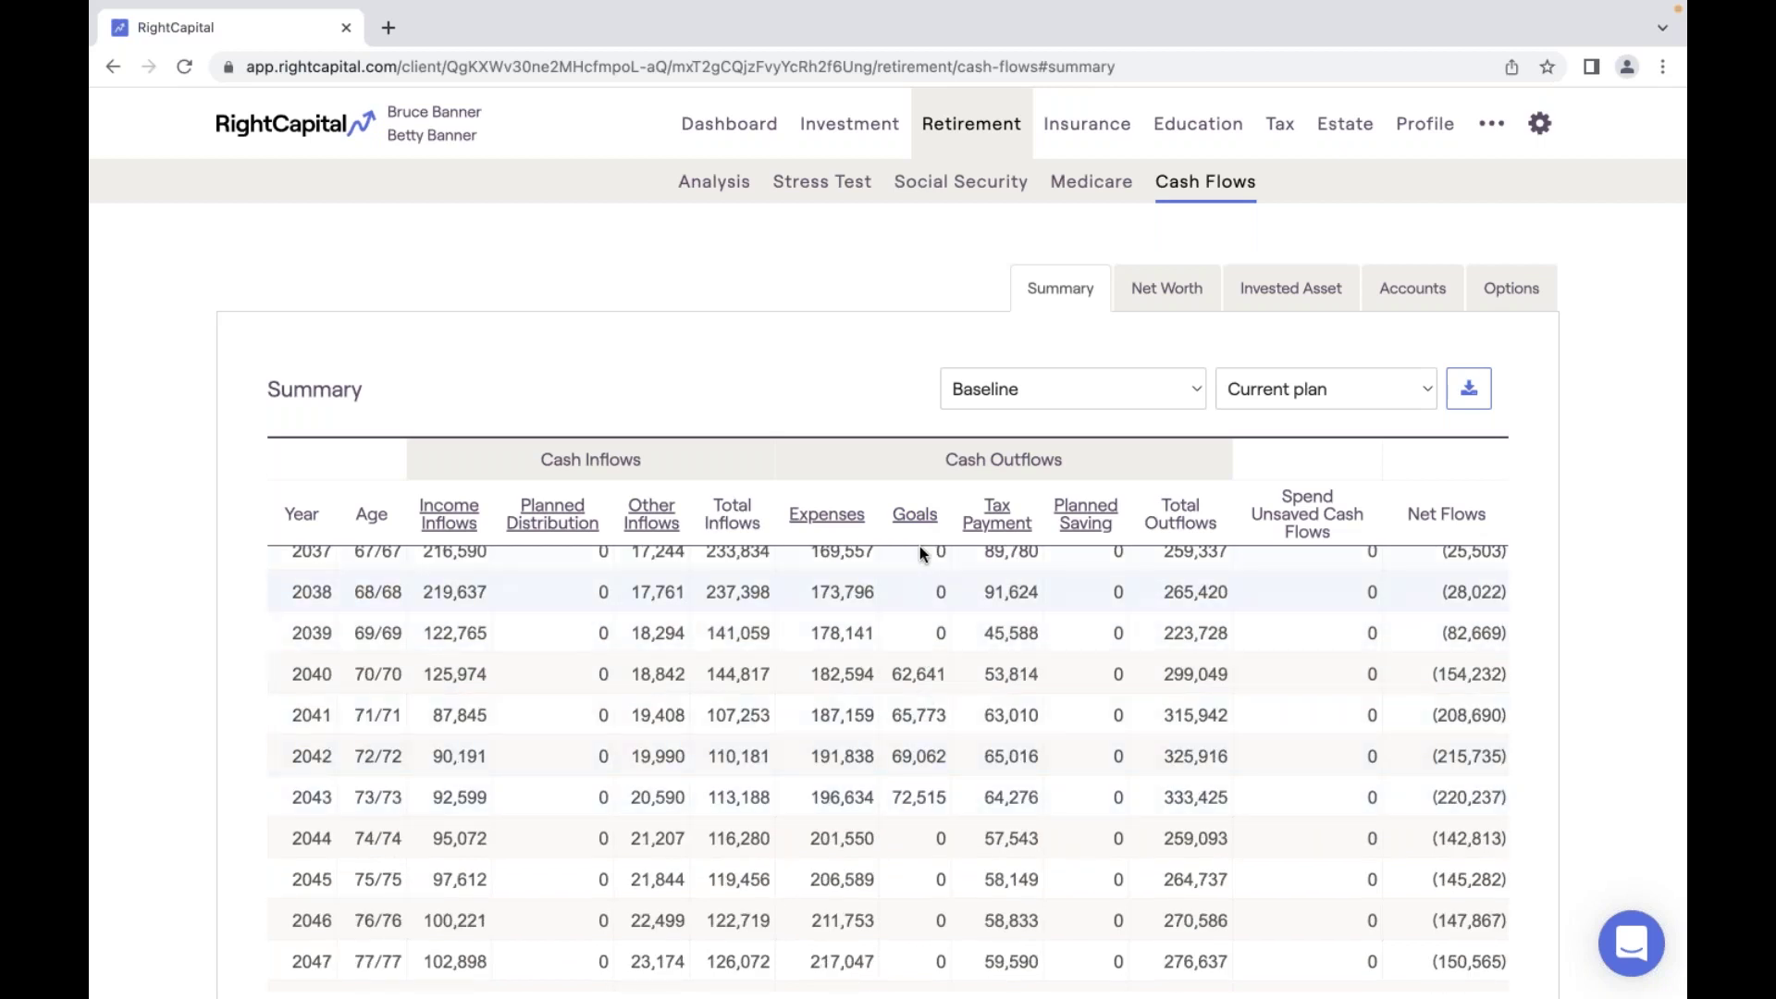
click(915, 515)
Return to the profile's Blueprint and review its Income, Savings, Expenses chart for both clients and the joint entries.
click(1420, 140)
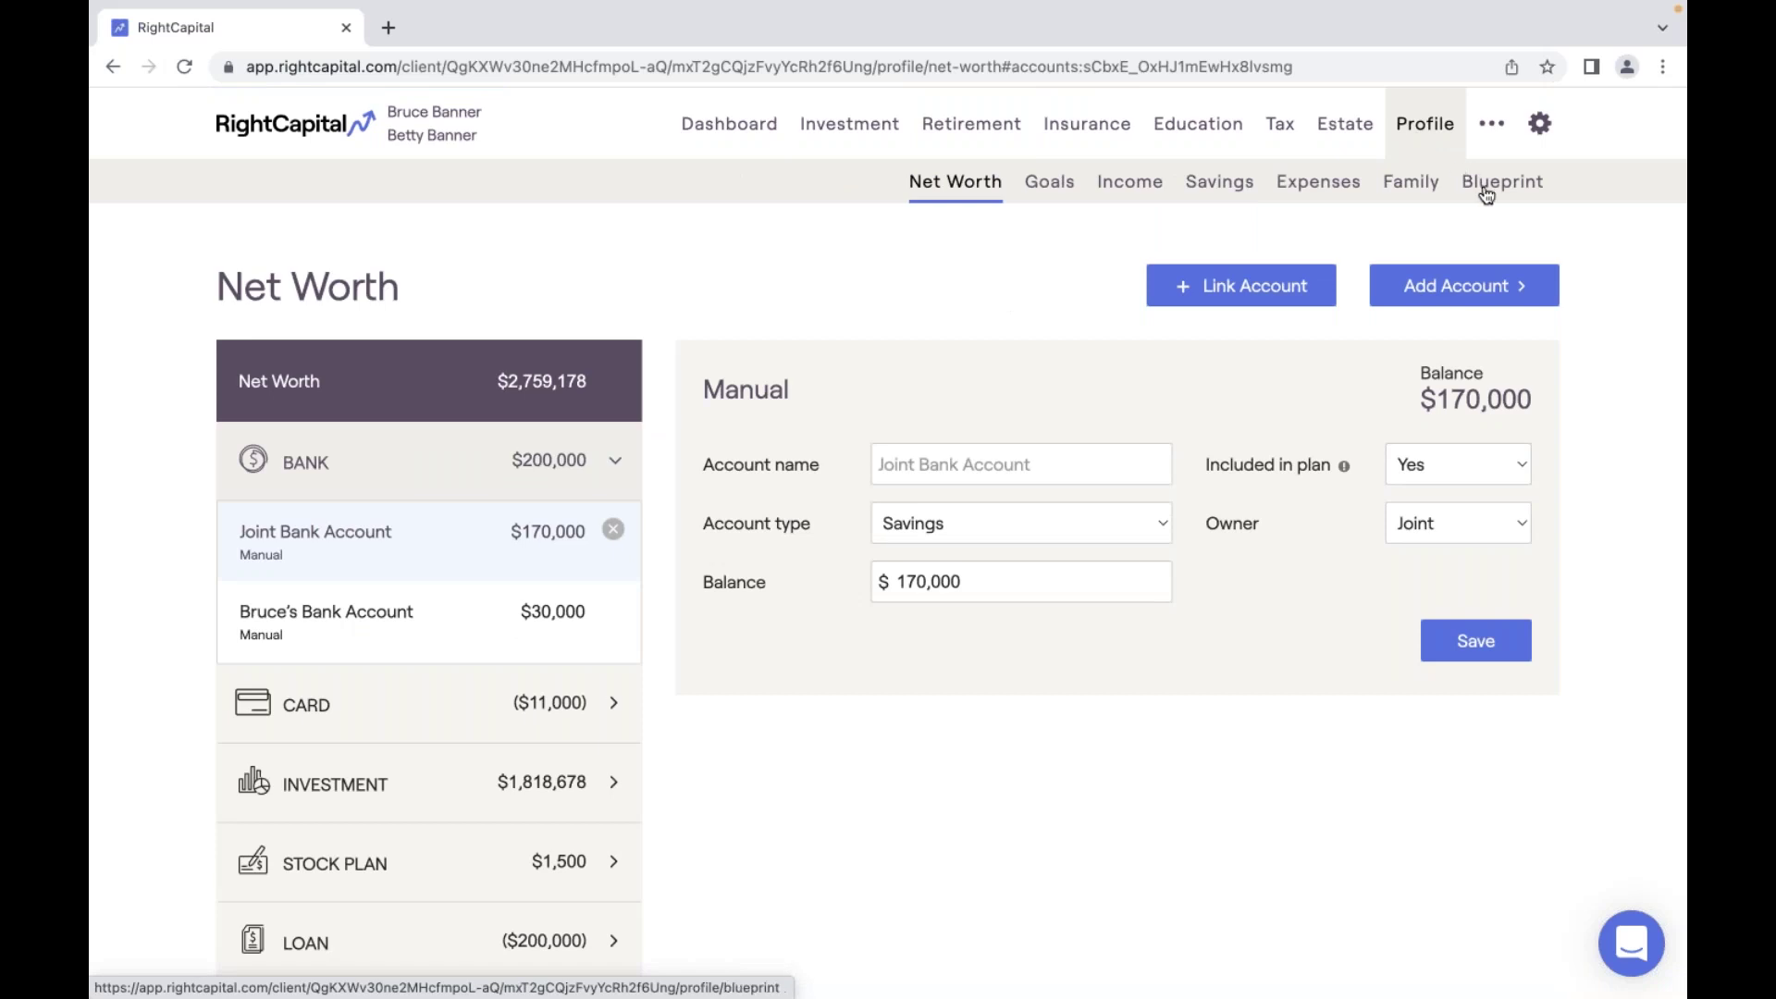
click(1489, 189)
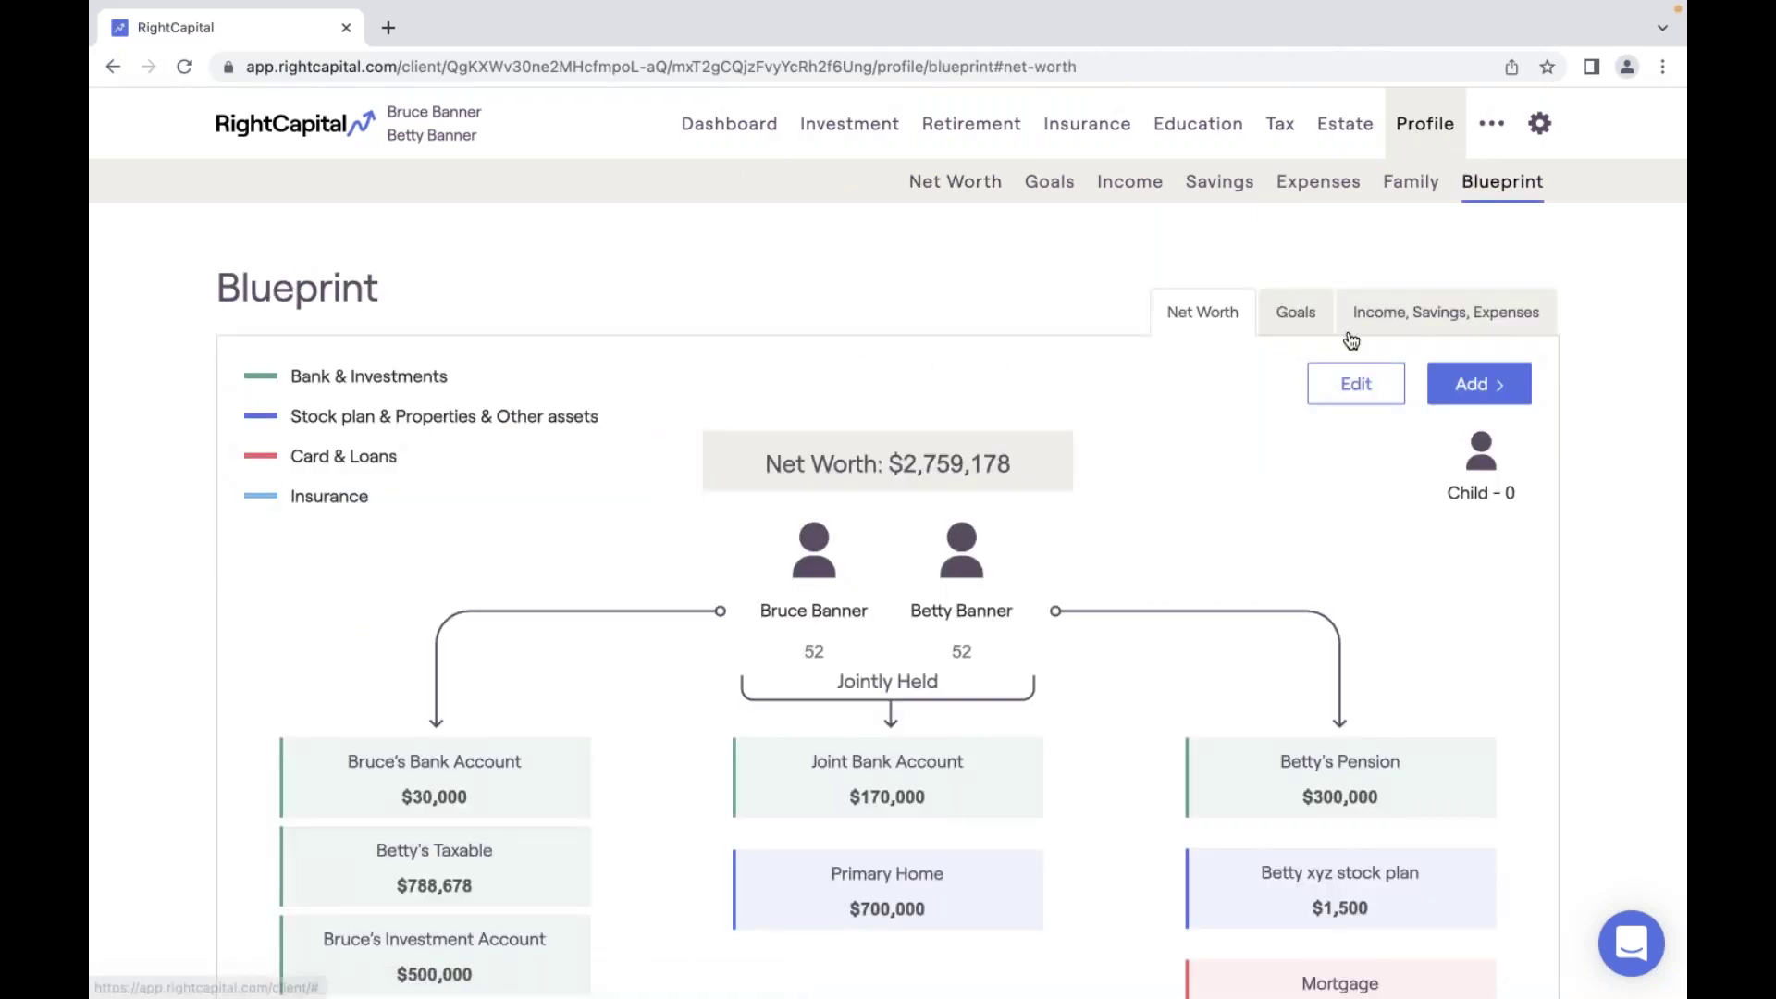
click(1350, 335)
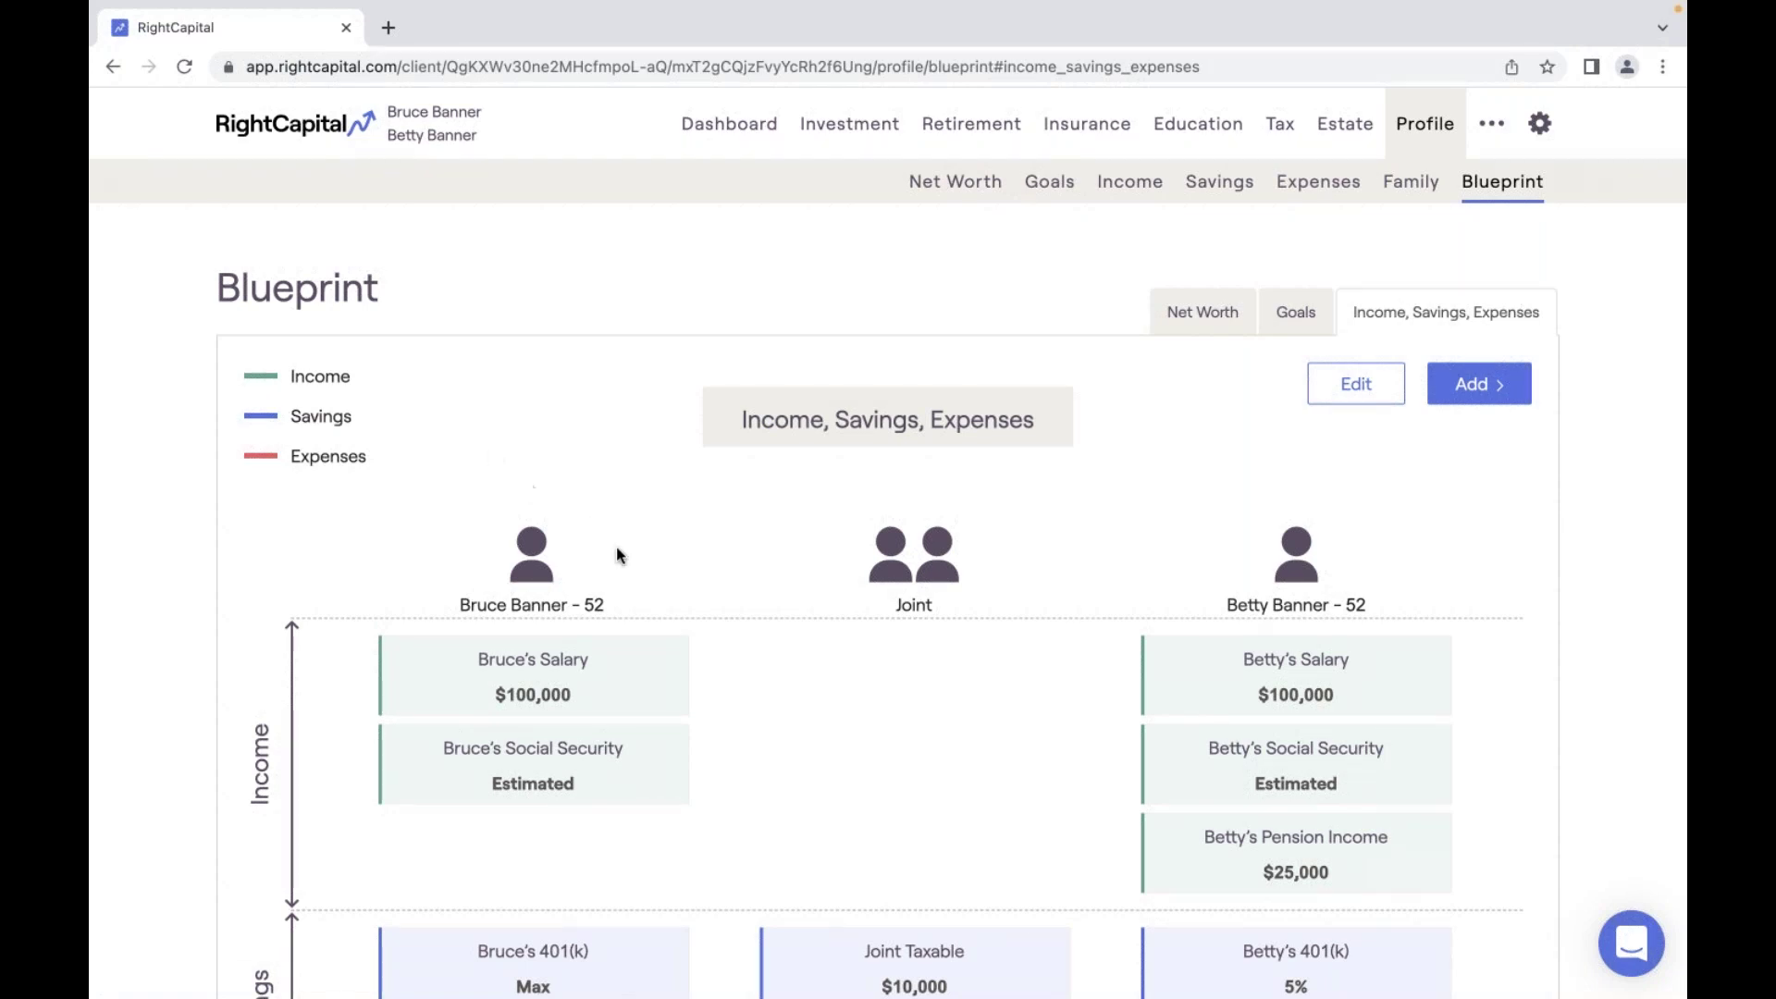
scroll(617, 547, down, 1)
scroll(616, 547, down, 2)
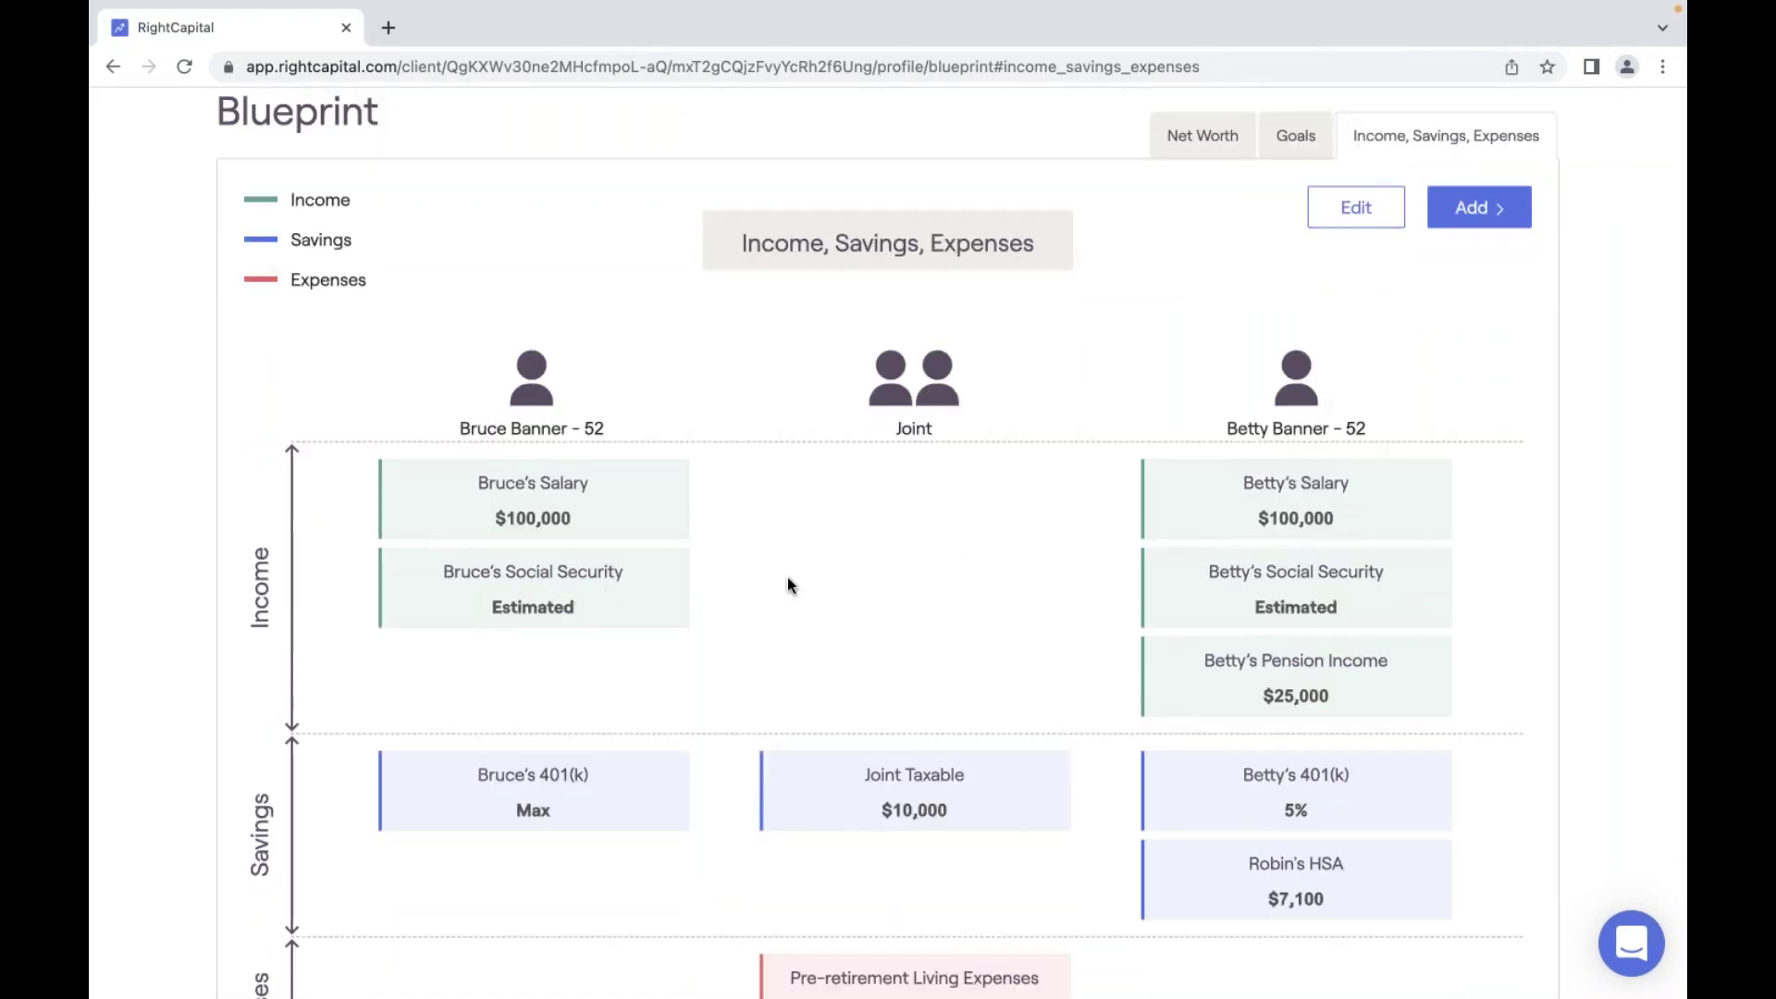
scroll(1352, 596, down, 1)
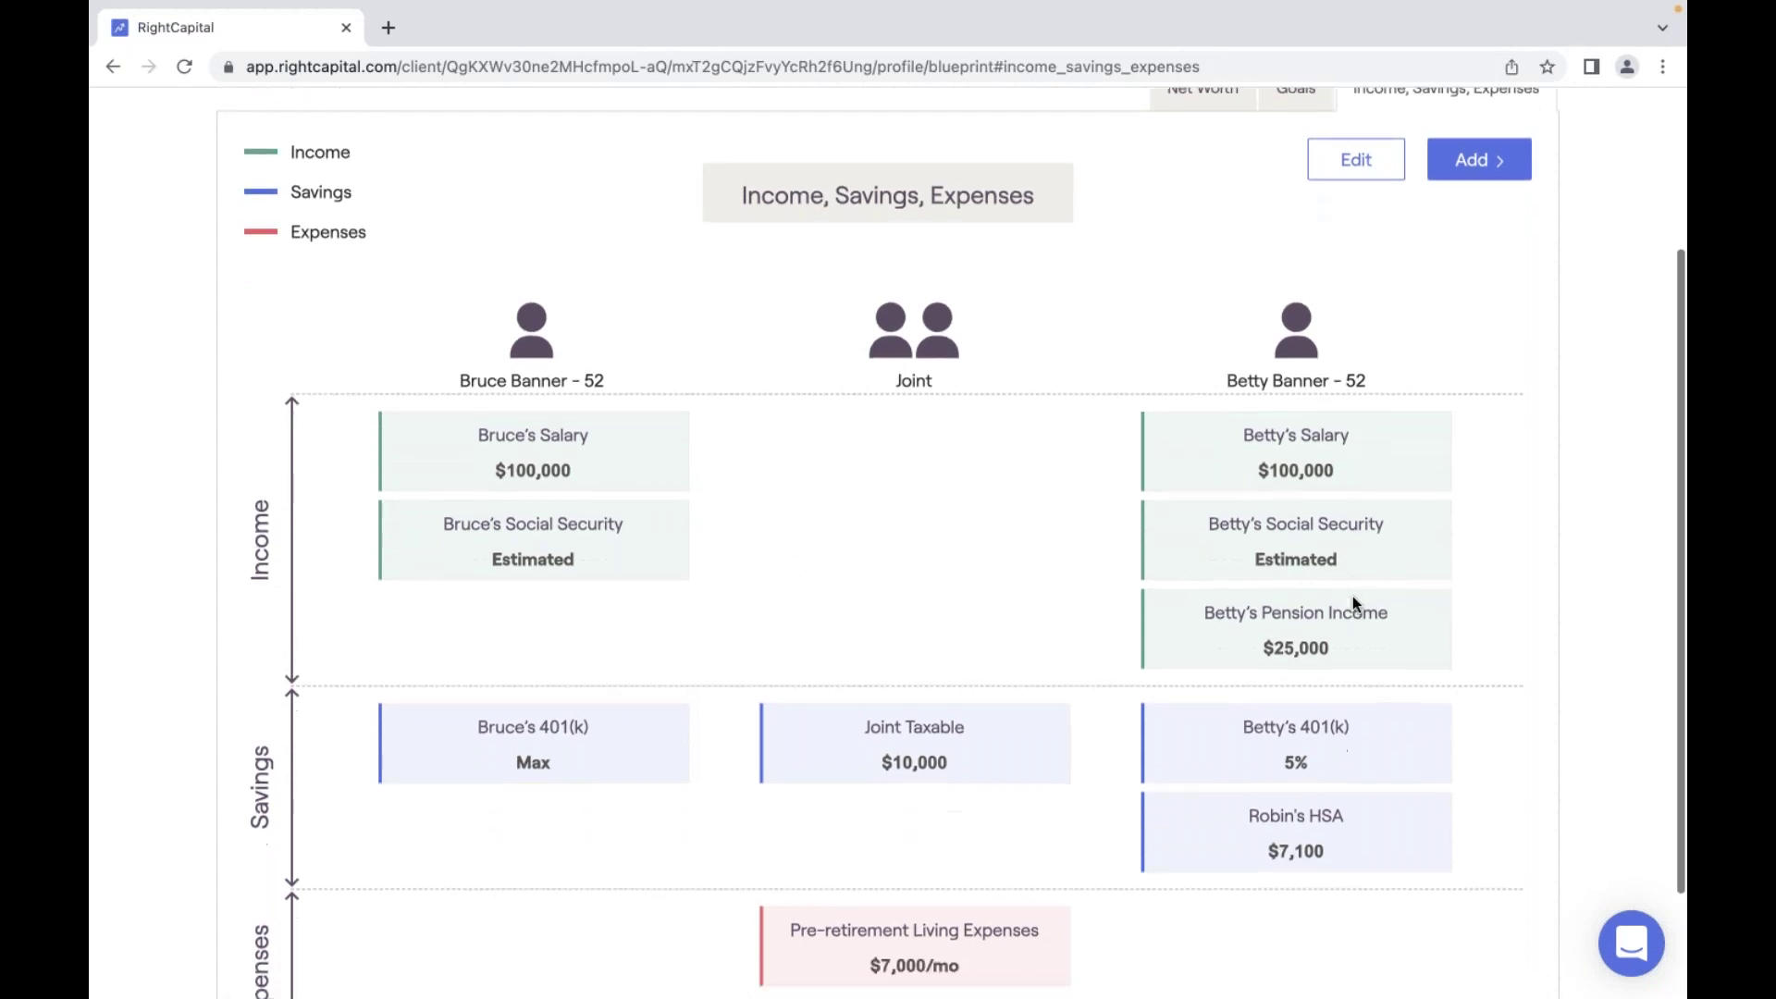
scroll(1296, 611, down, 1)
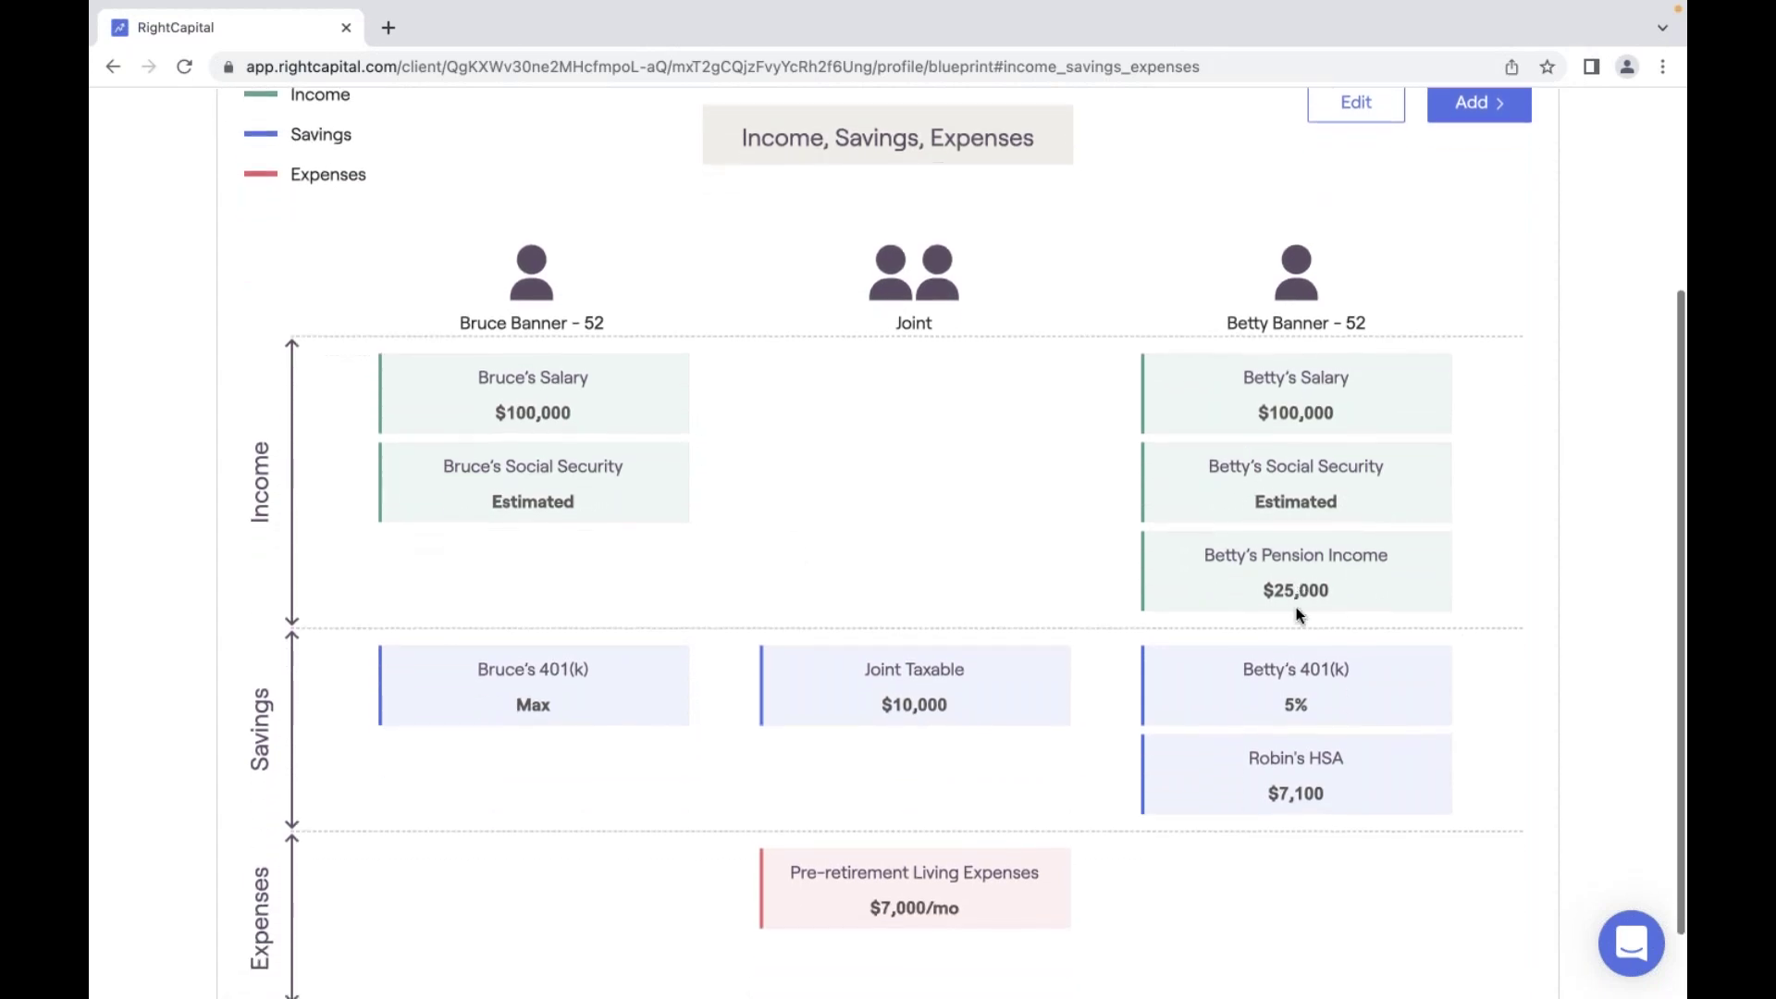
Examine the savings and expenses entries of both clients and the joint column in the Income, Savings, Expenses chart.
scroll(1296, 609, up, 1)
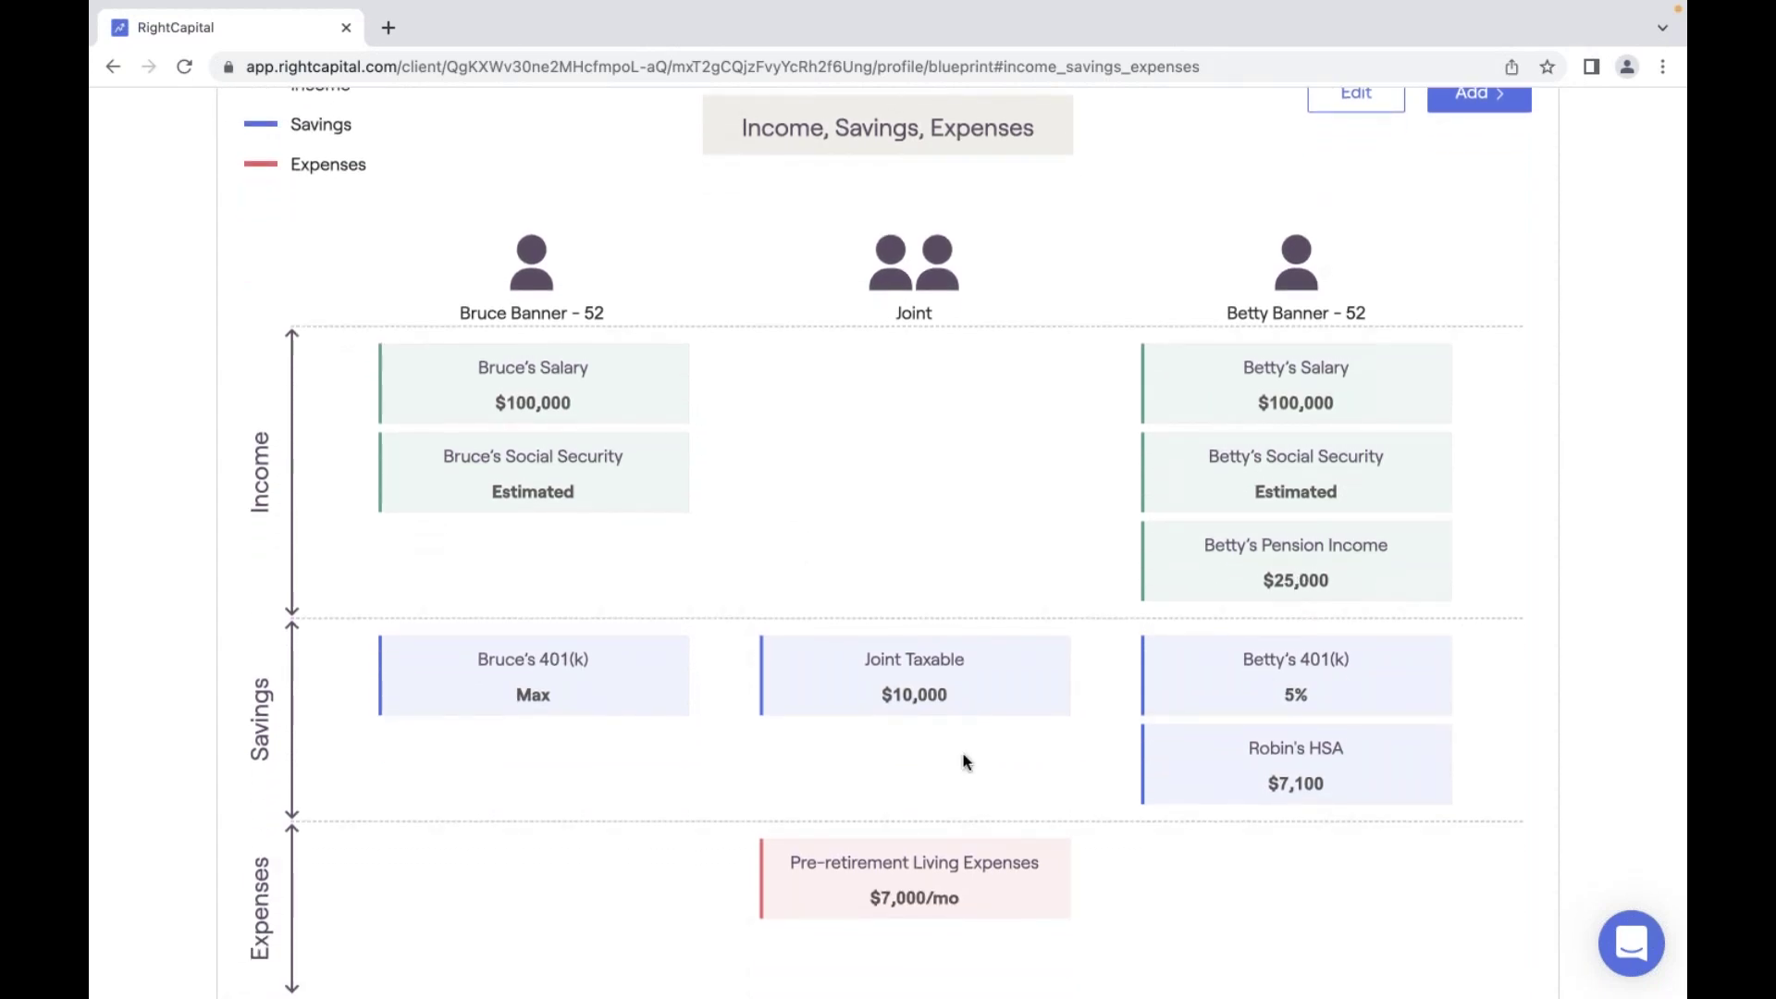
scroll(963, 761, down, 1)
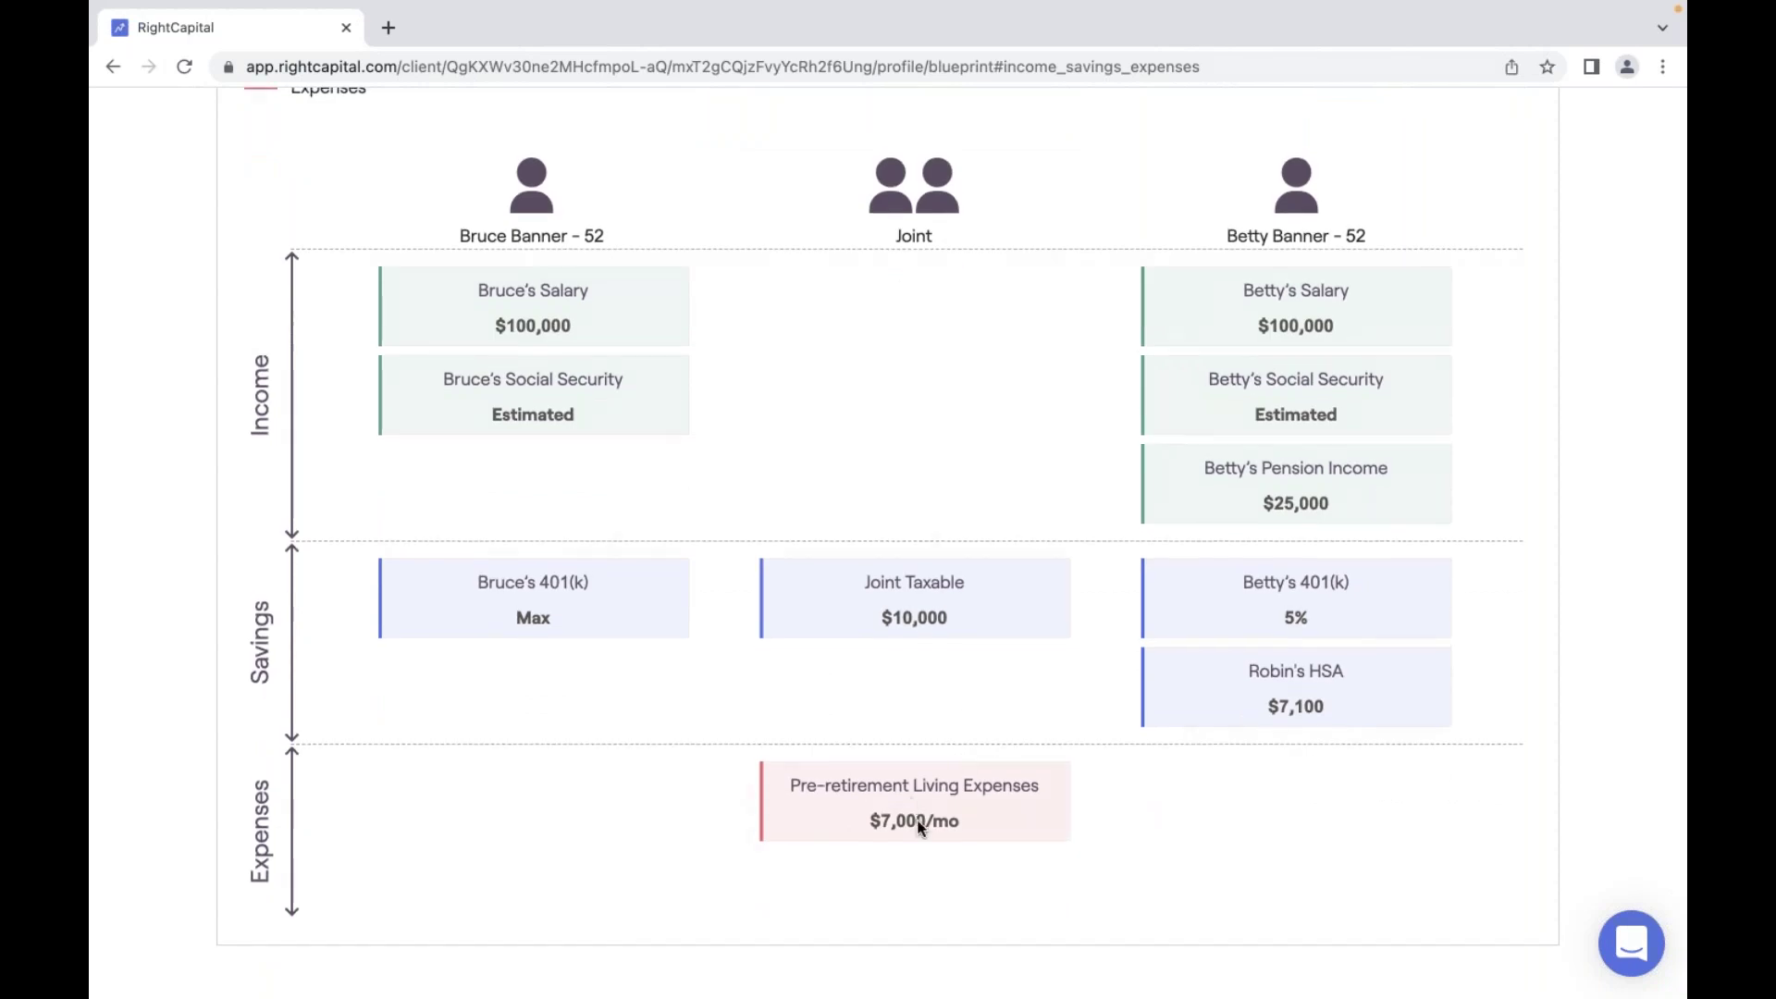
scroll(925, 826, up, 1)
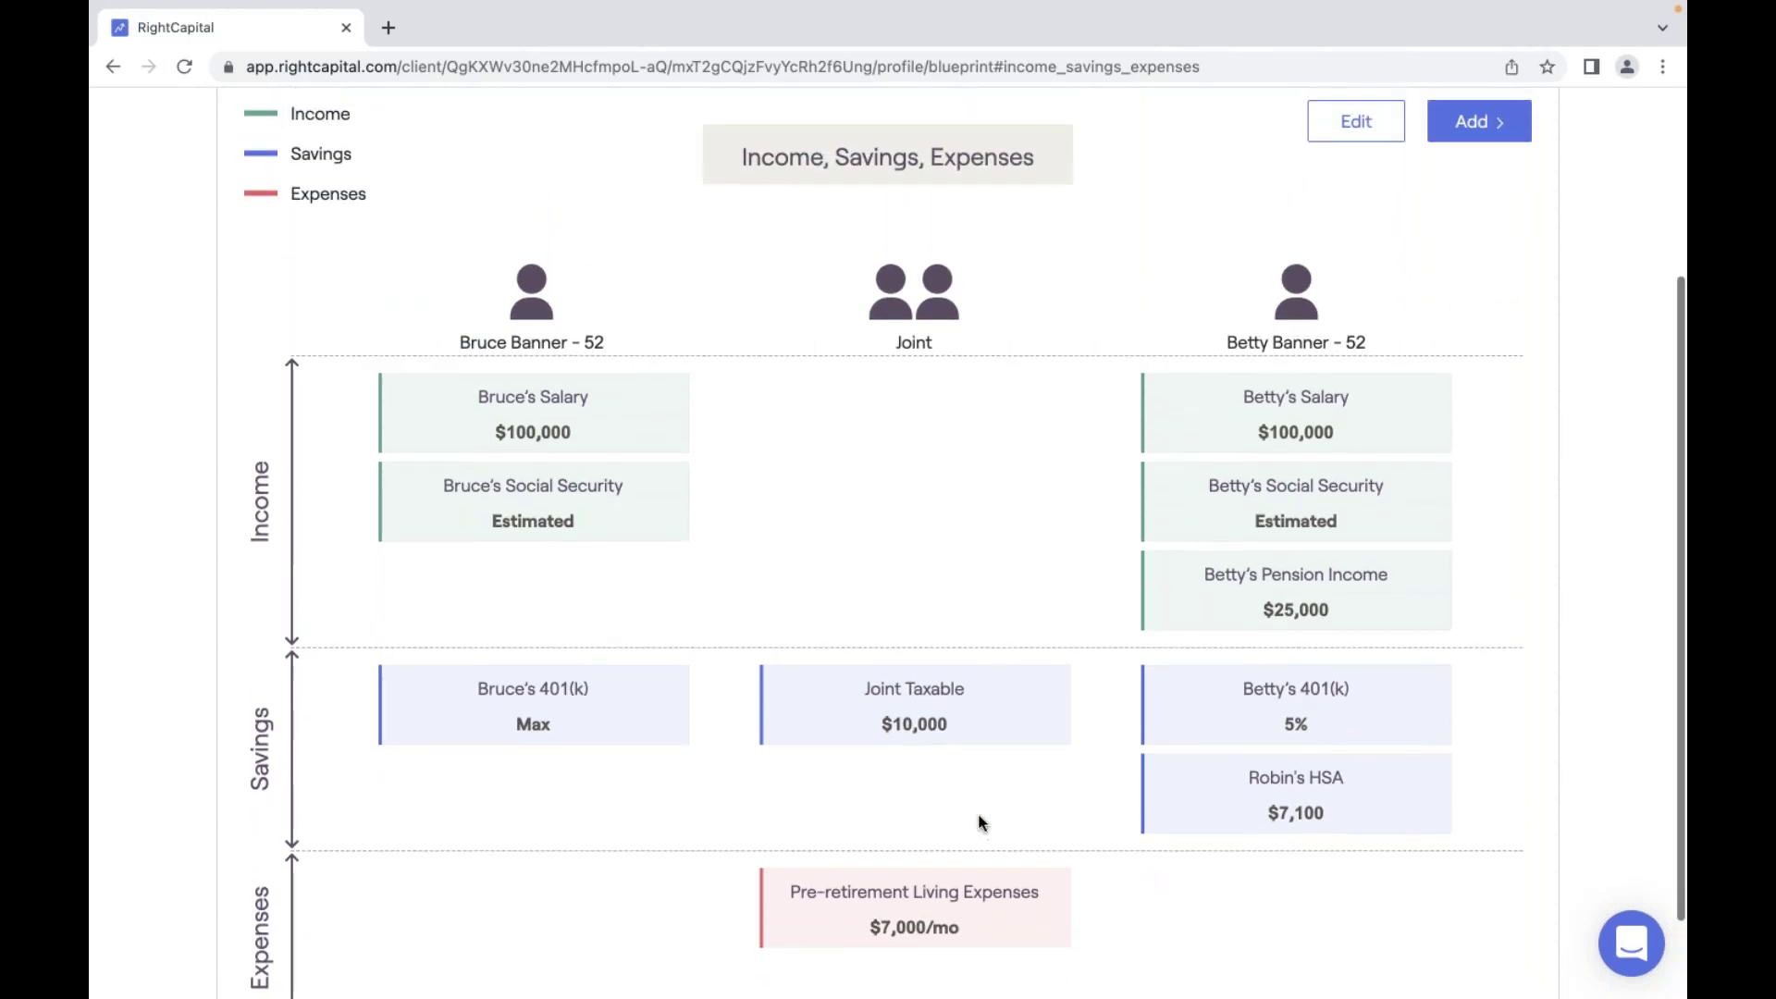
scroll(982, 821, up, 2)
scroll(978, 816, up, 1)
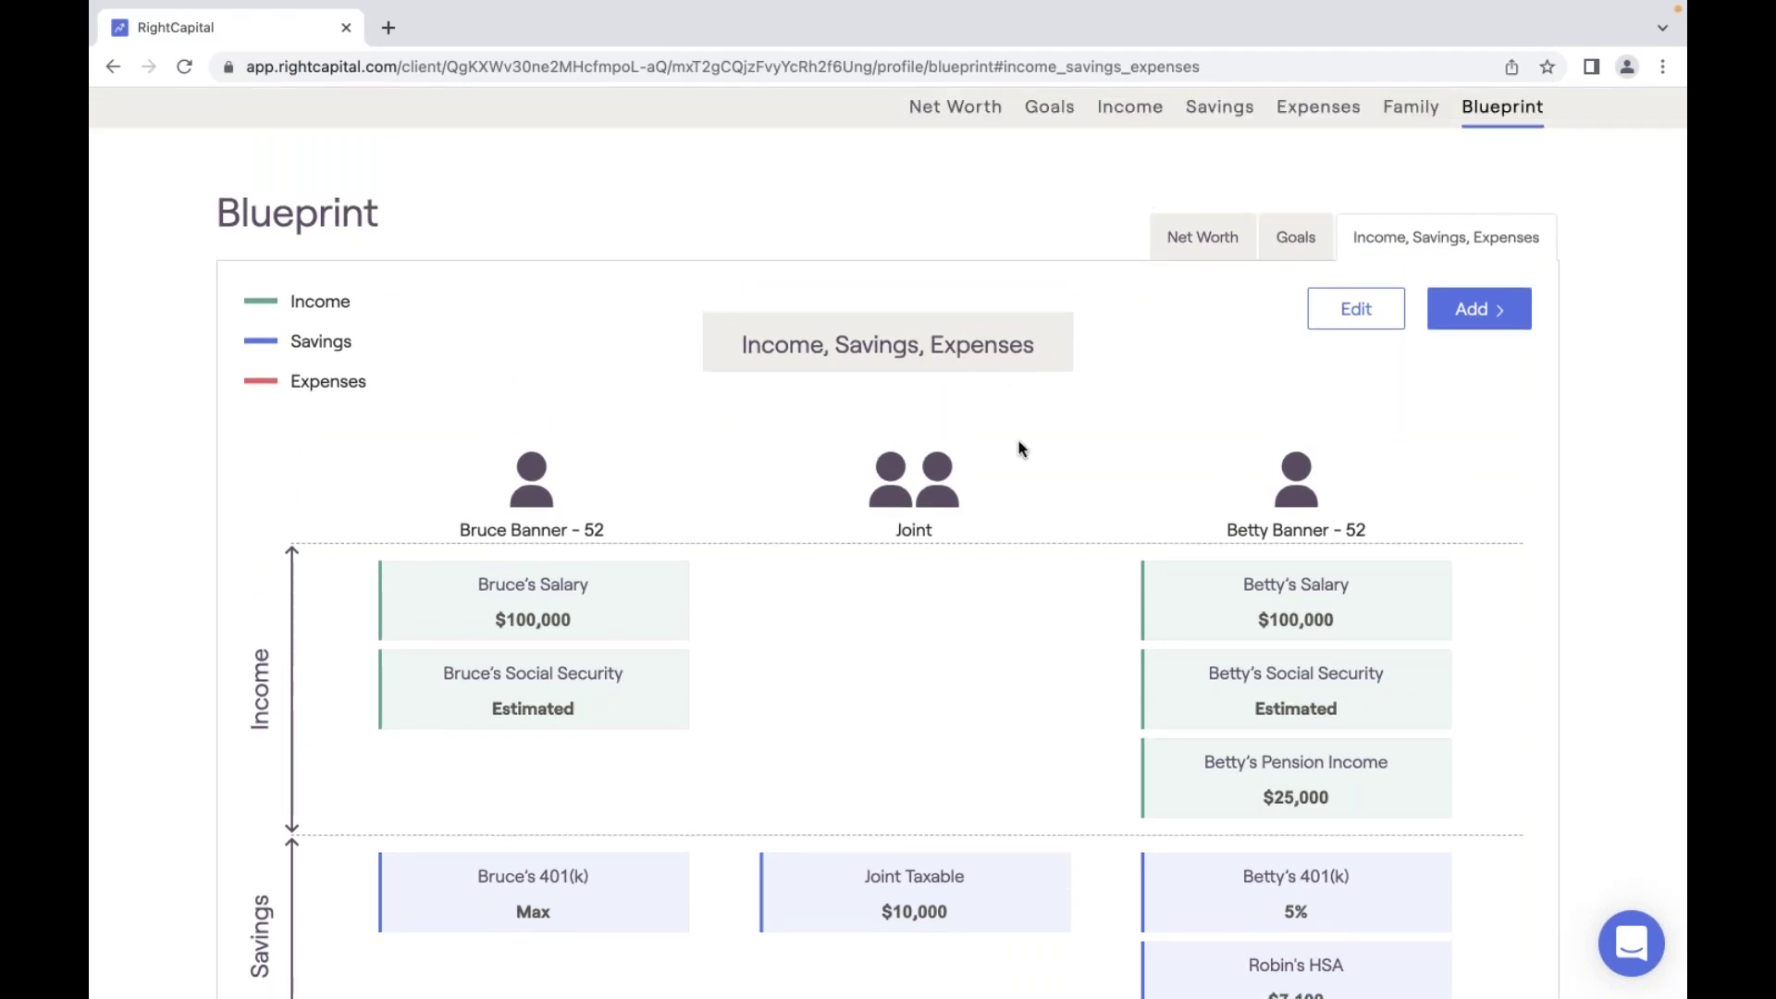
scroll(1069, 609, down, 3)
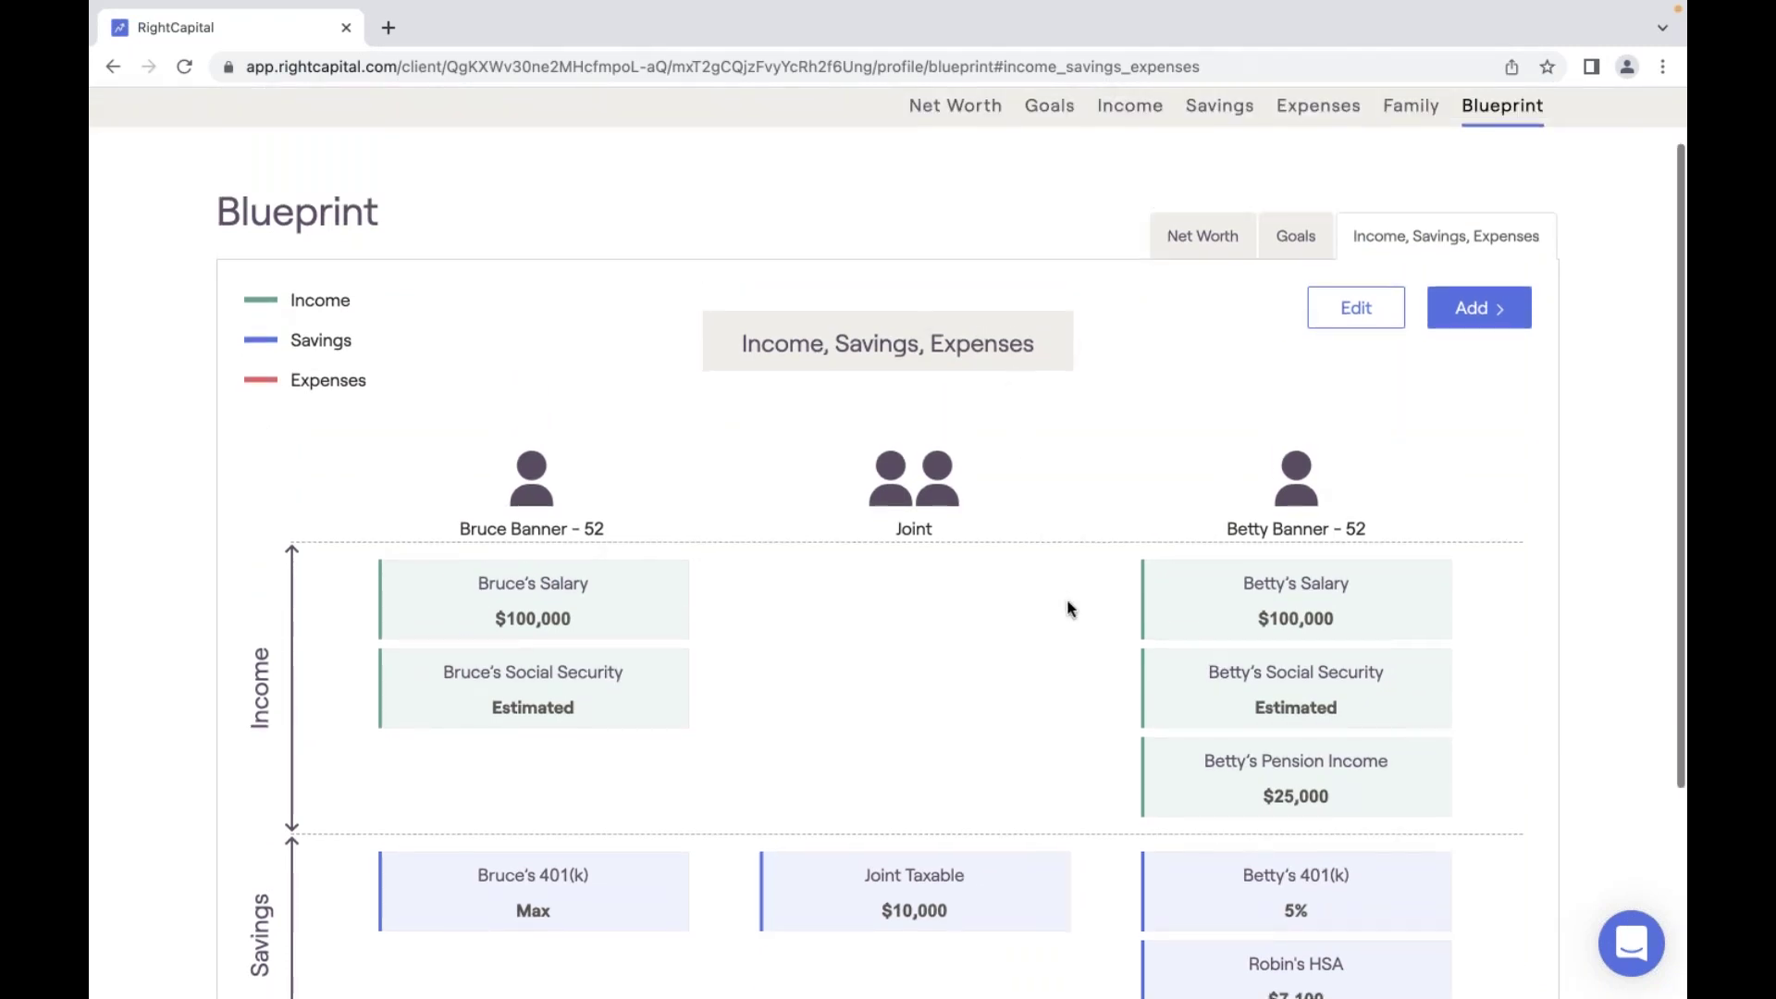
scroll(1053, 764, up, 3)
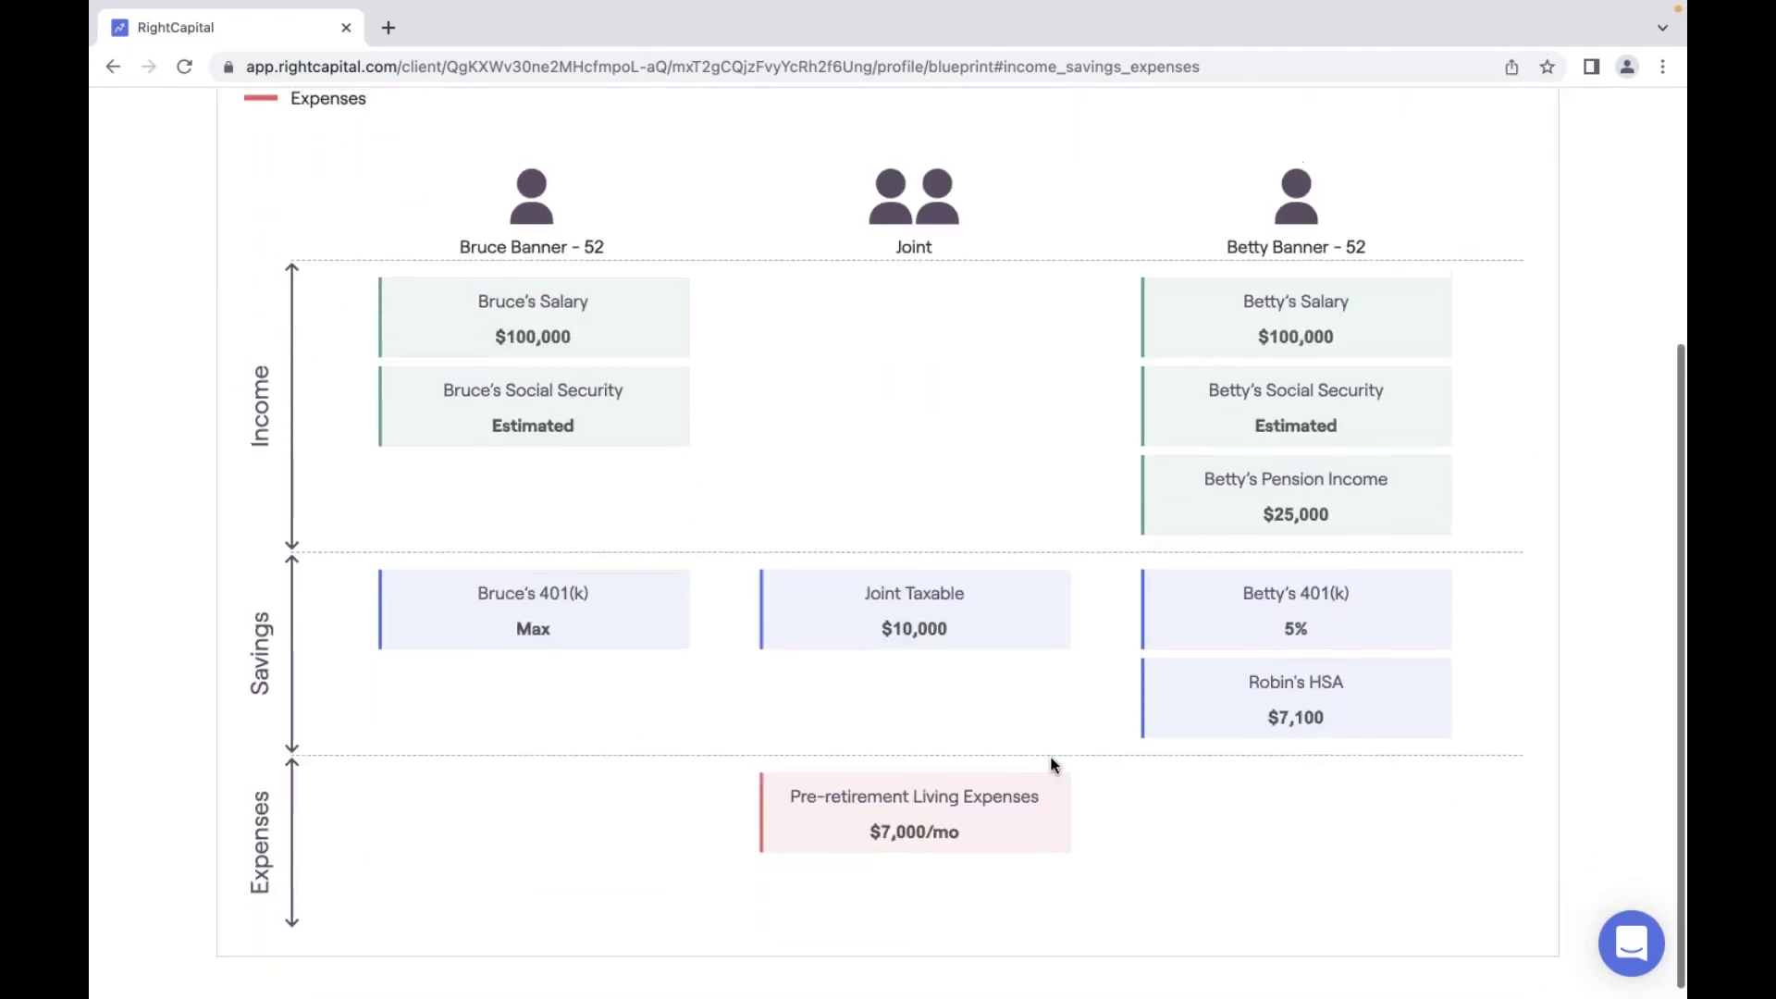
Look through the expense types available to add, and view the chart's include or exclude settings without changing them.
click(1496, 321)
mouse_move(1471, 424)
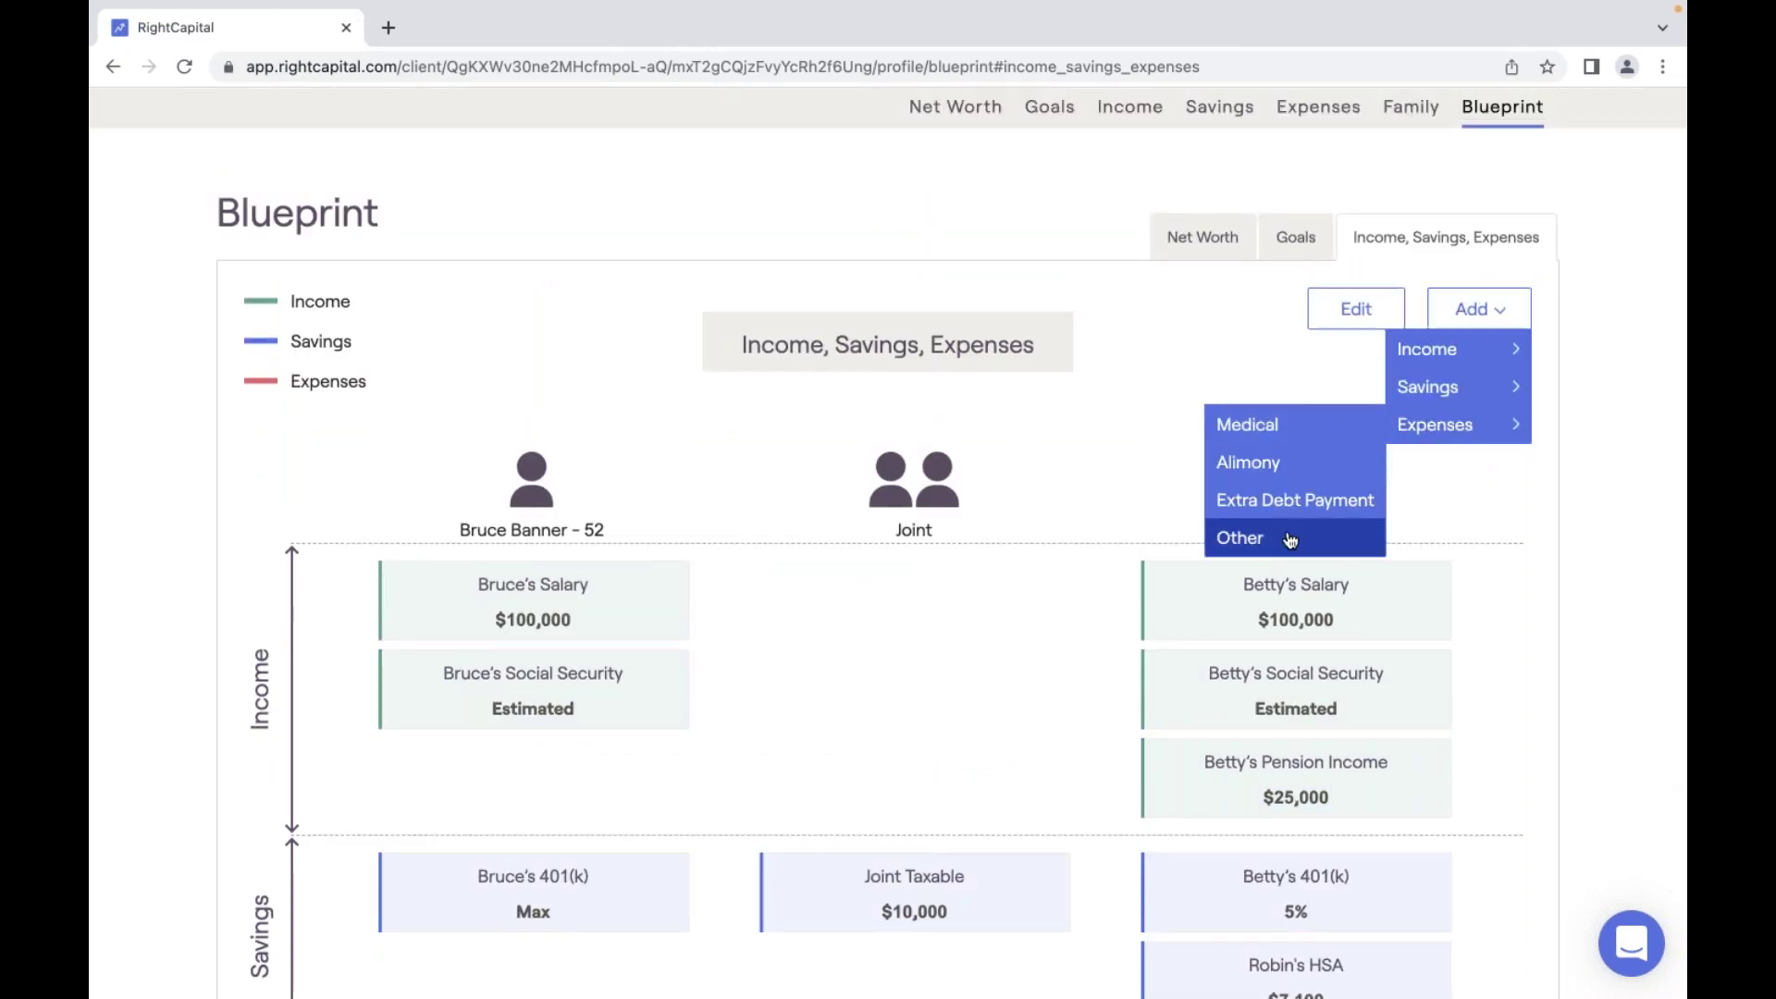
click(1176, 477)
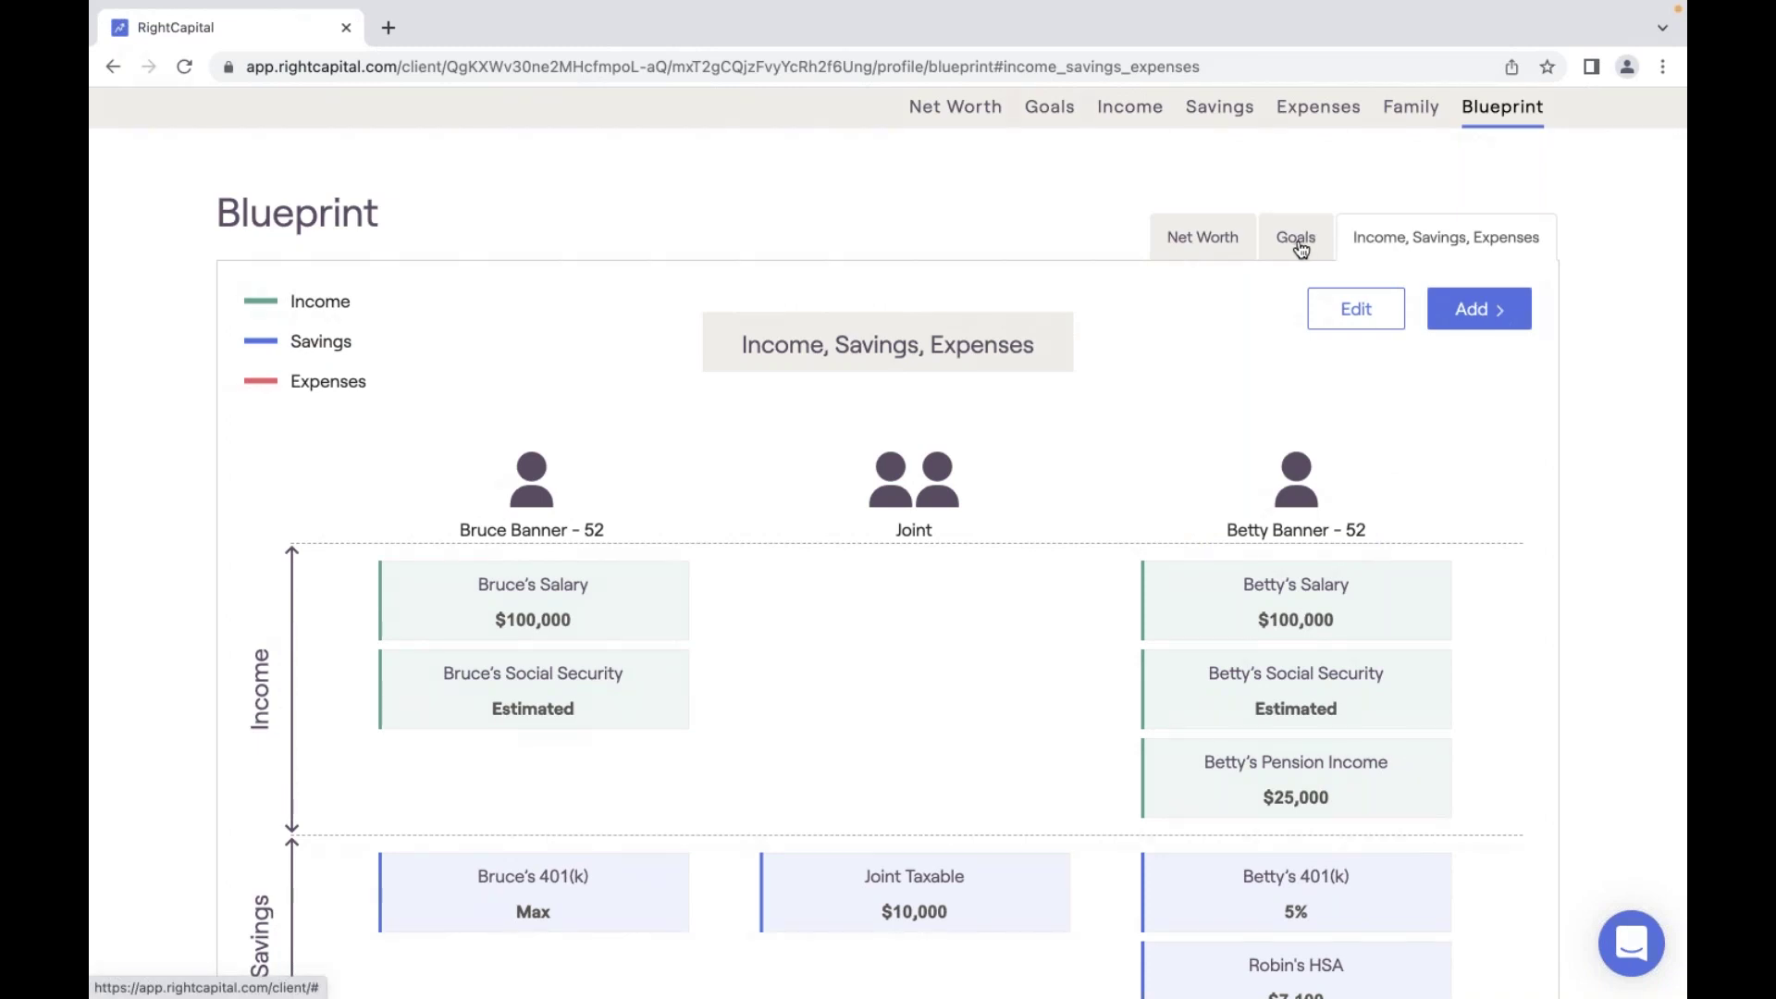
click(1365, 329)
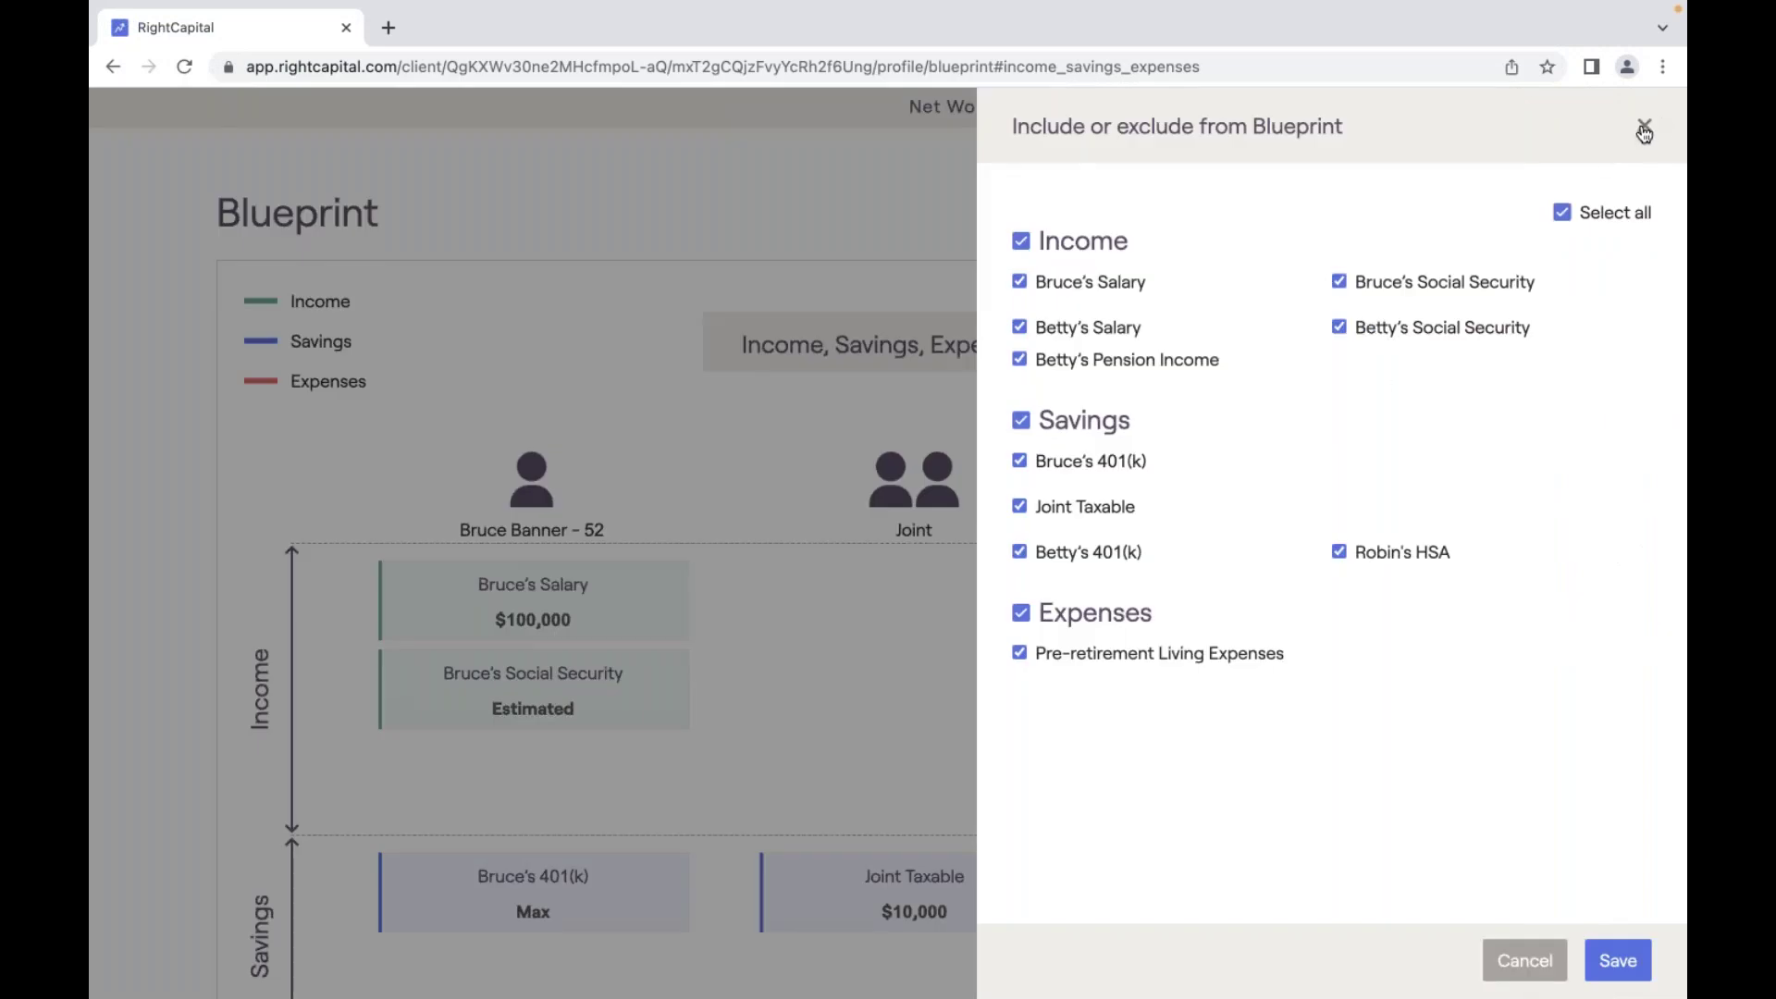
click(1644, 130)
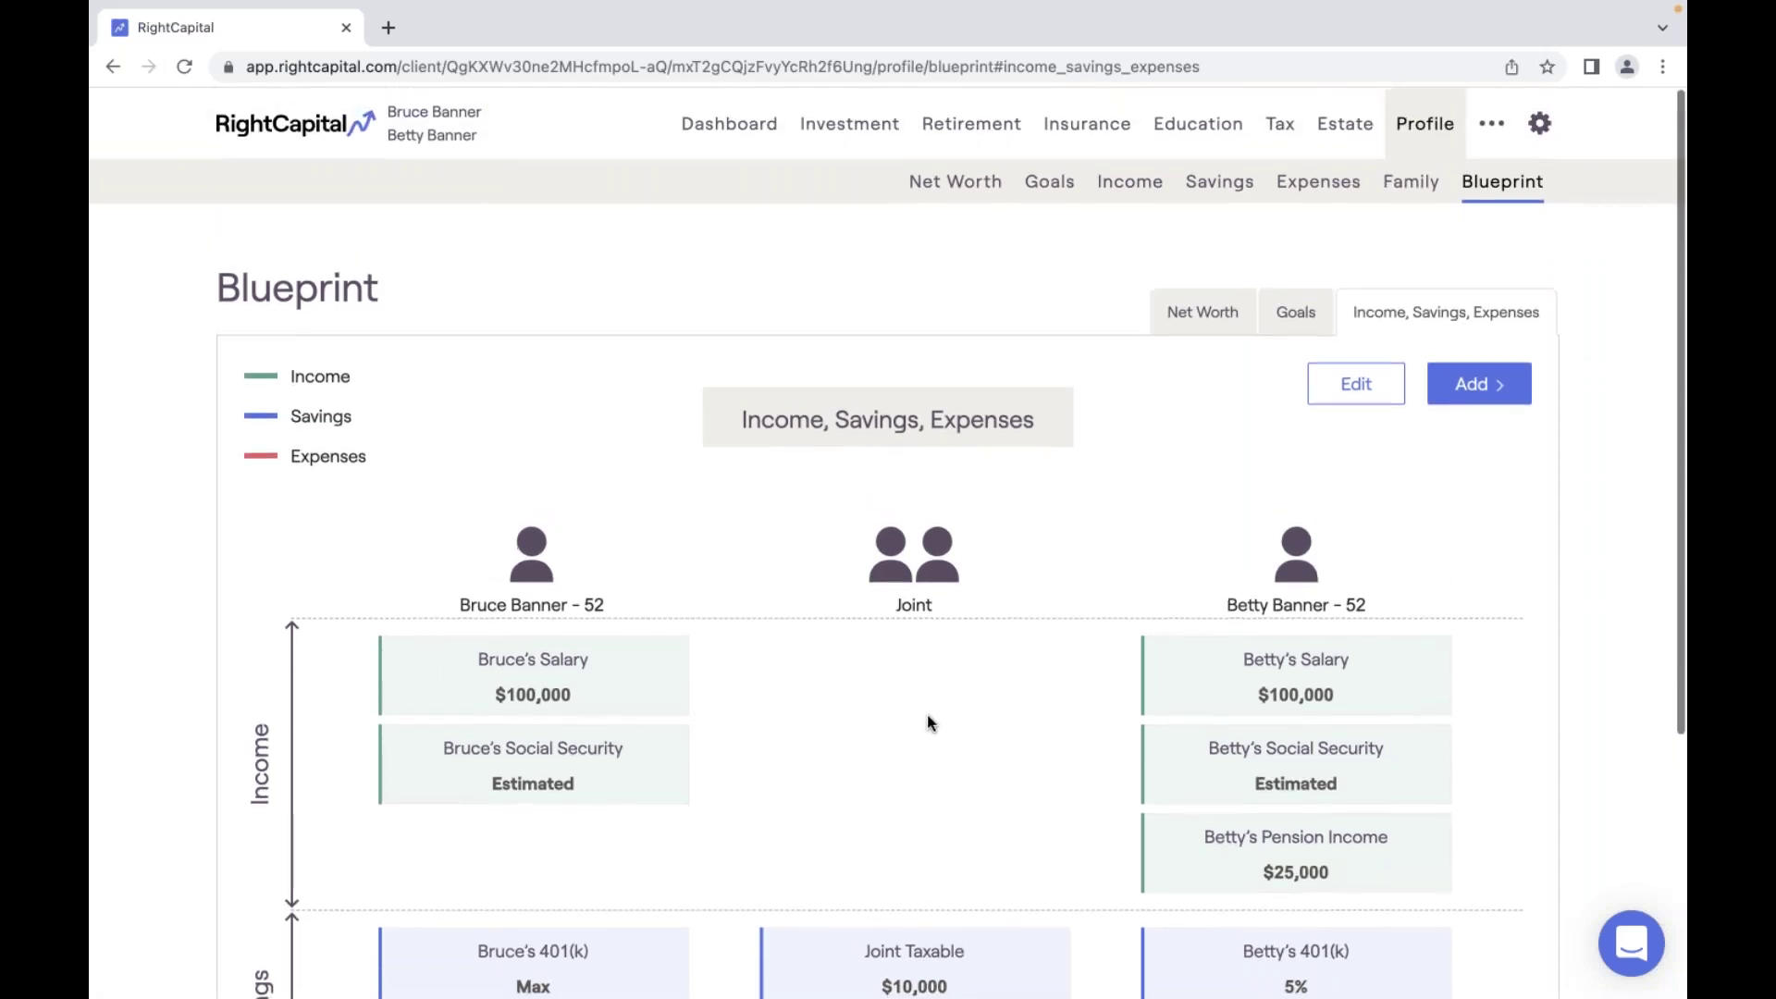
Try the detailed worksheet for Pre-retirement Living Expenses, switch back to the simple approach, and close the expense without saving.
scroll(941, 740, down, 3)
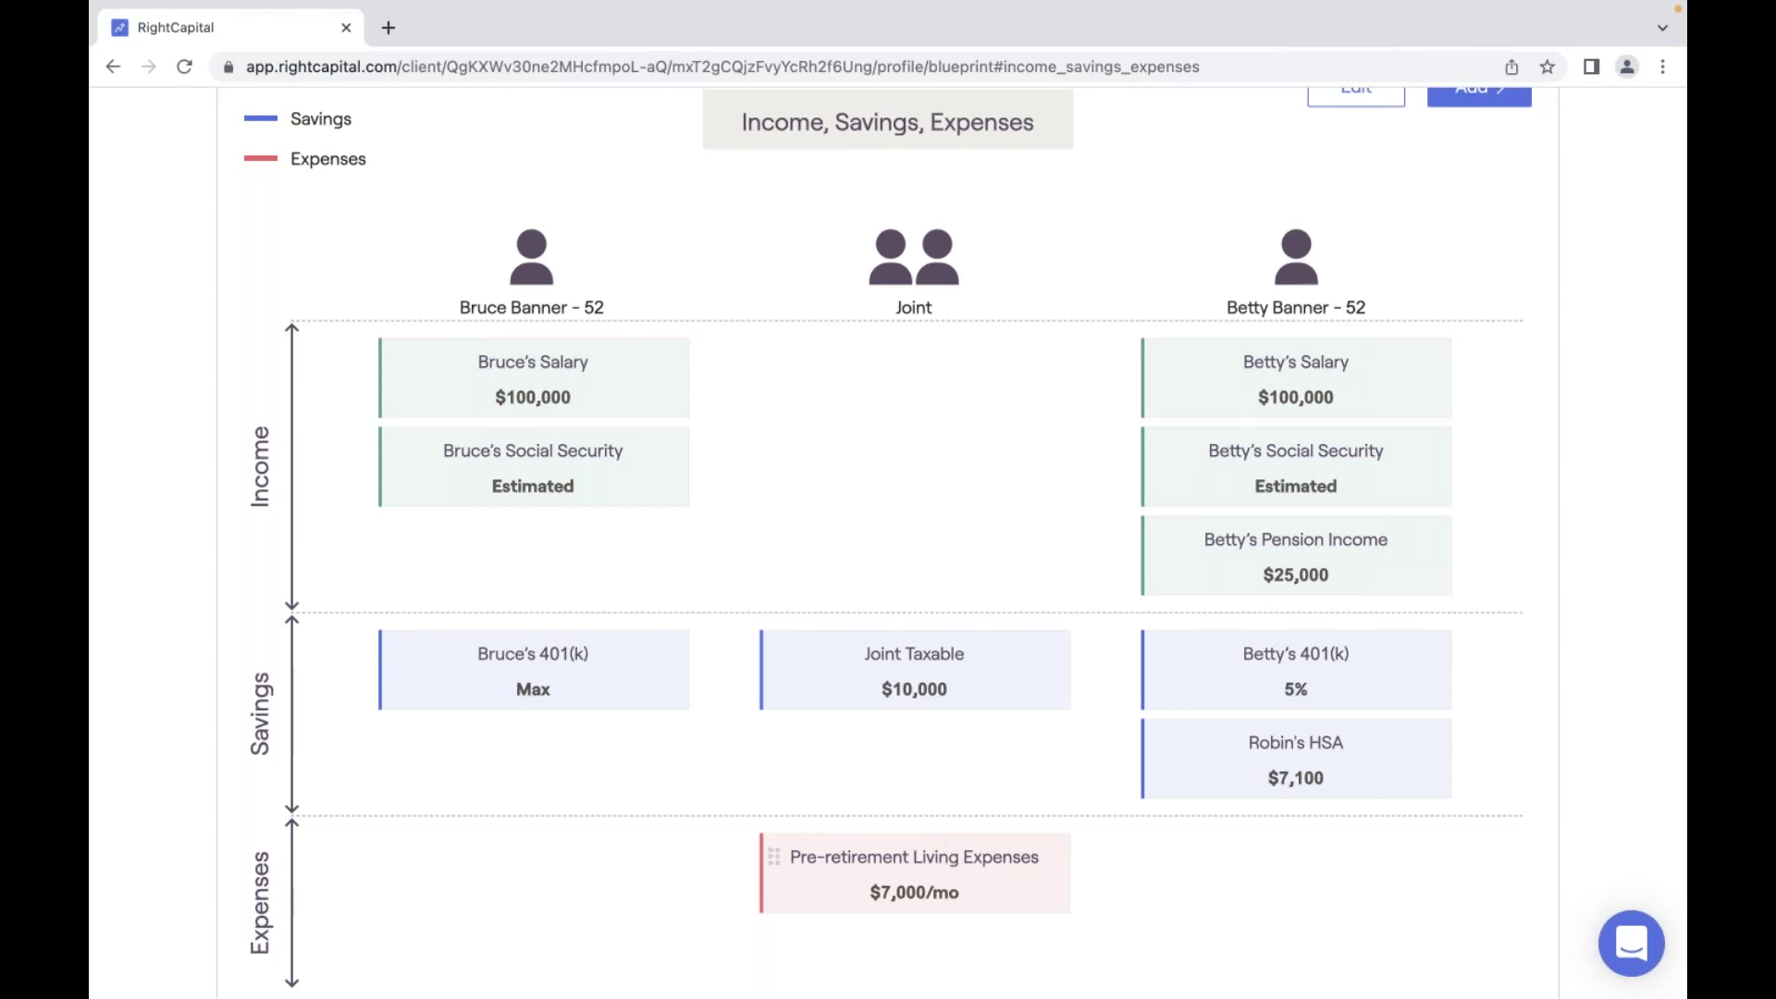
click(914, 874)
click(1135, 504)
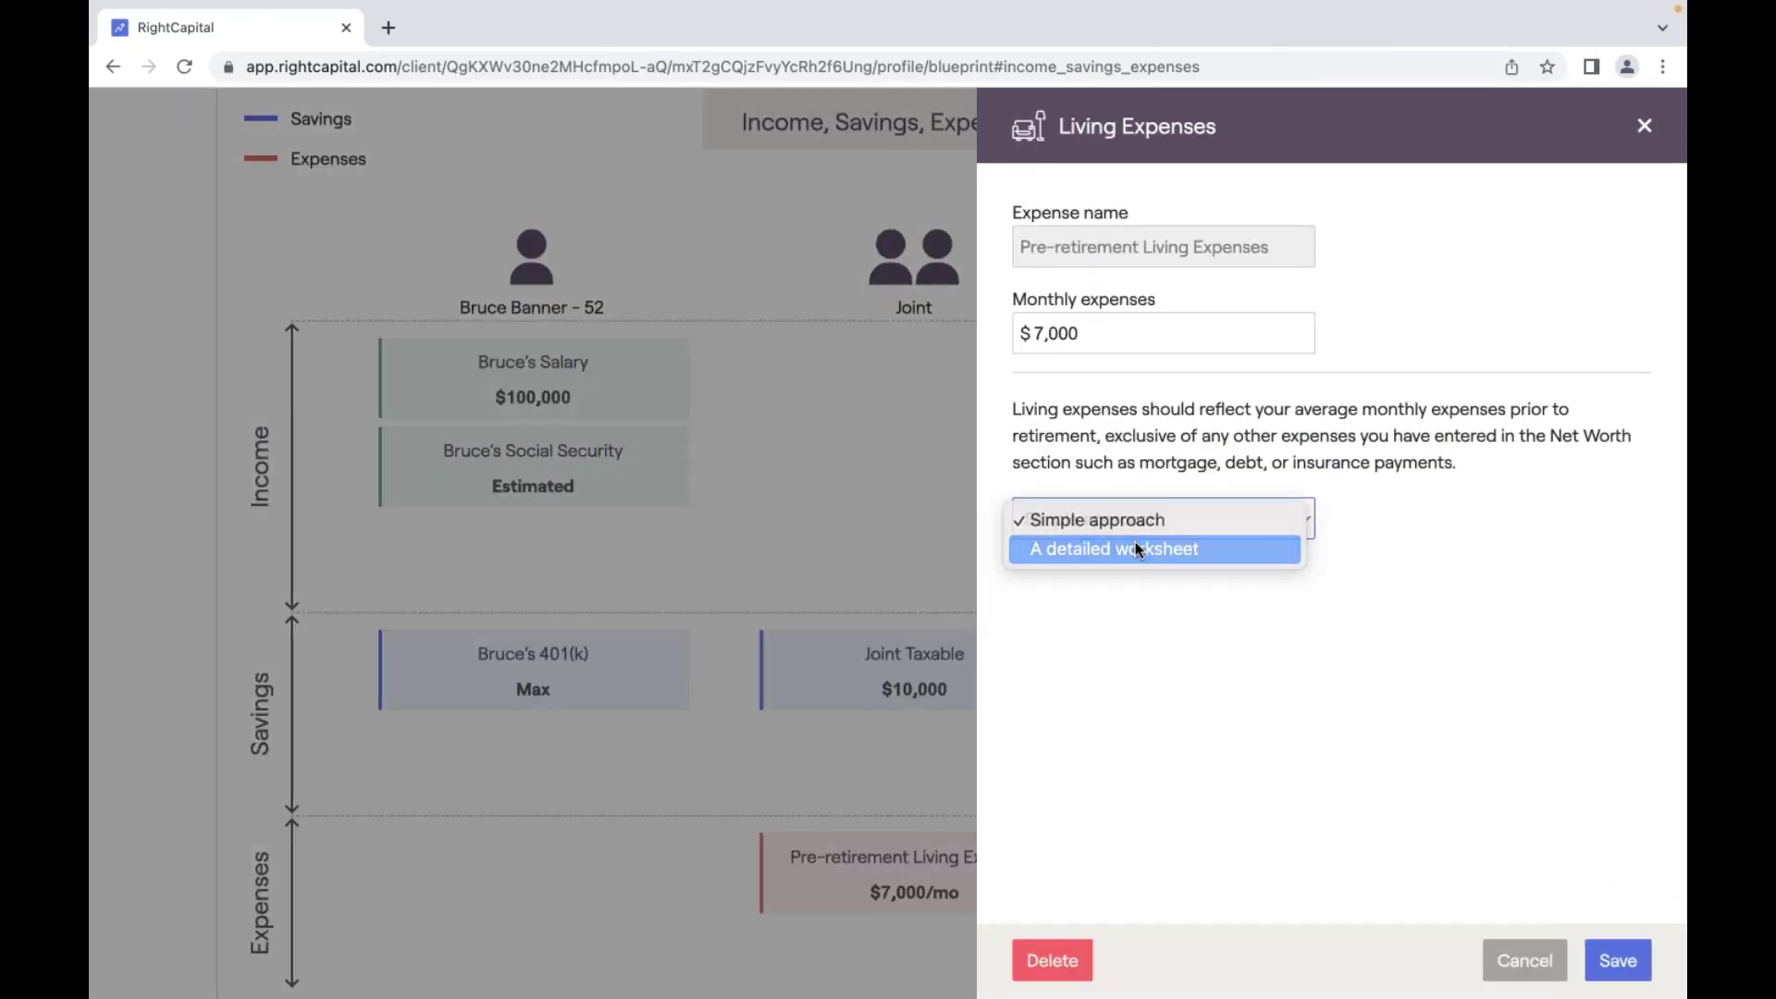
click(1135, 541)
click(1232, 511)
click(1220, 481)
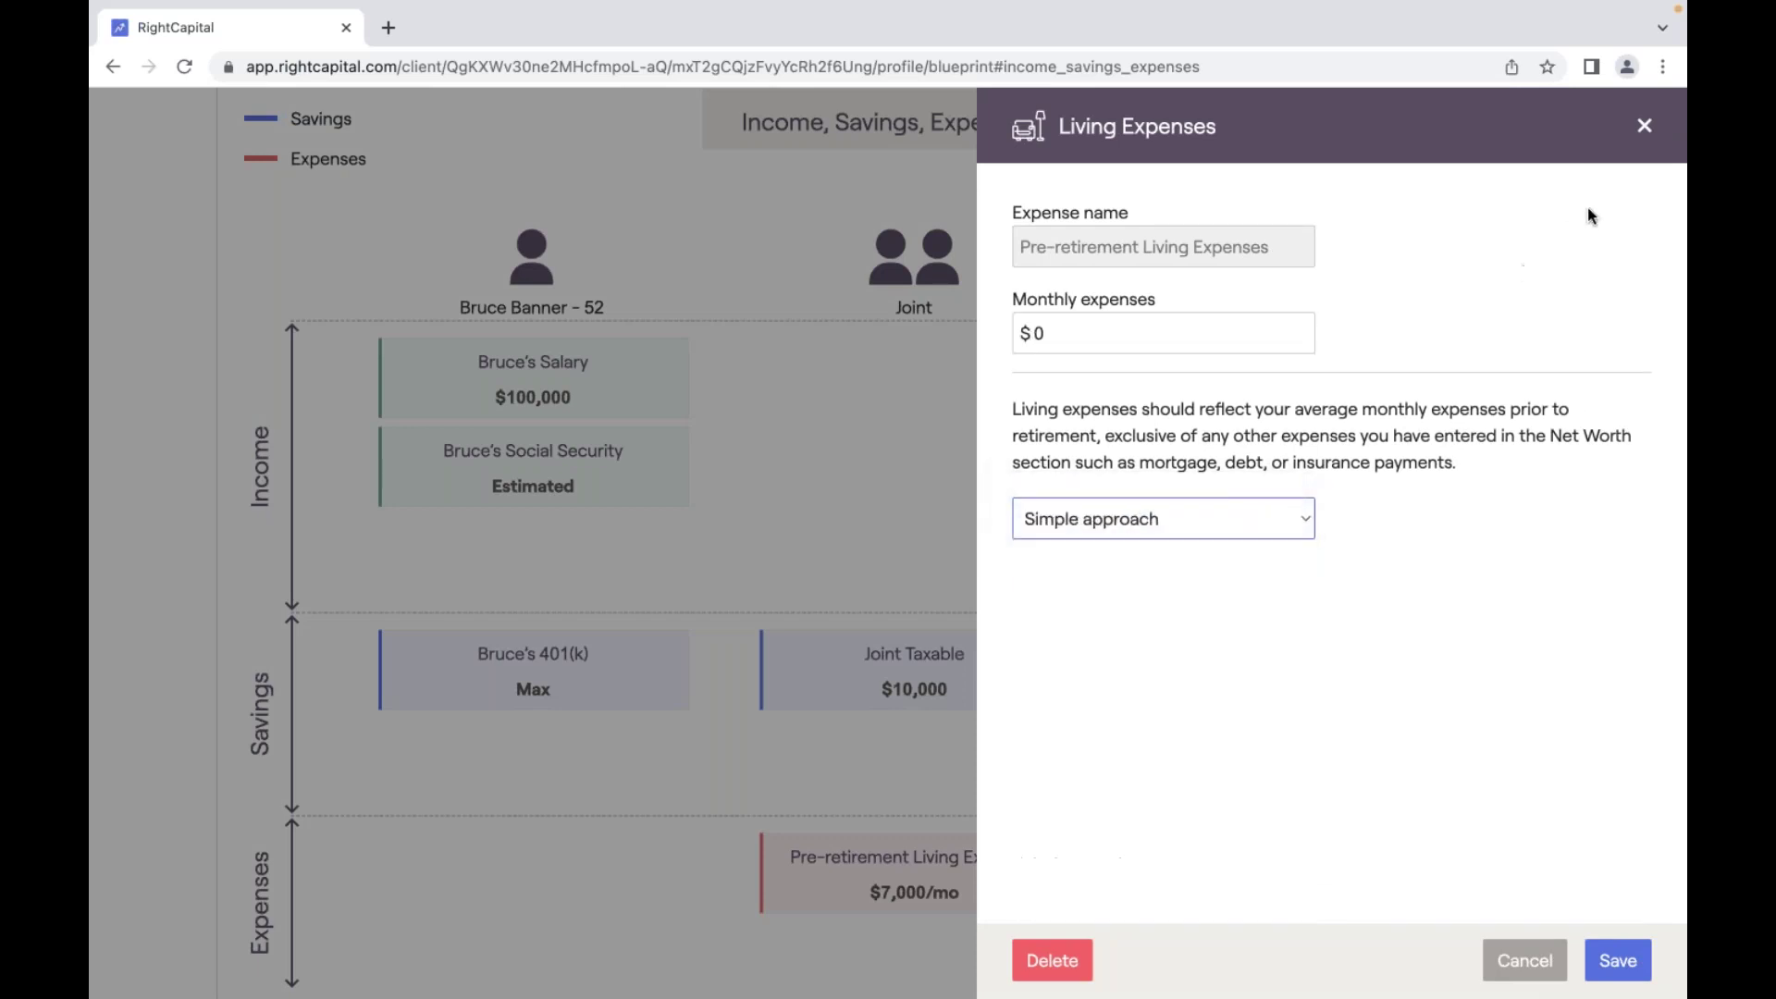
click(1644, 127)
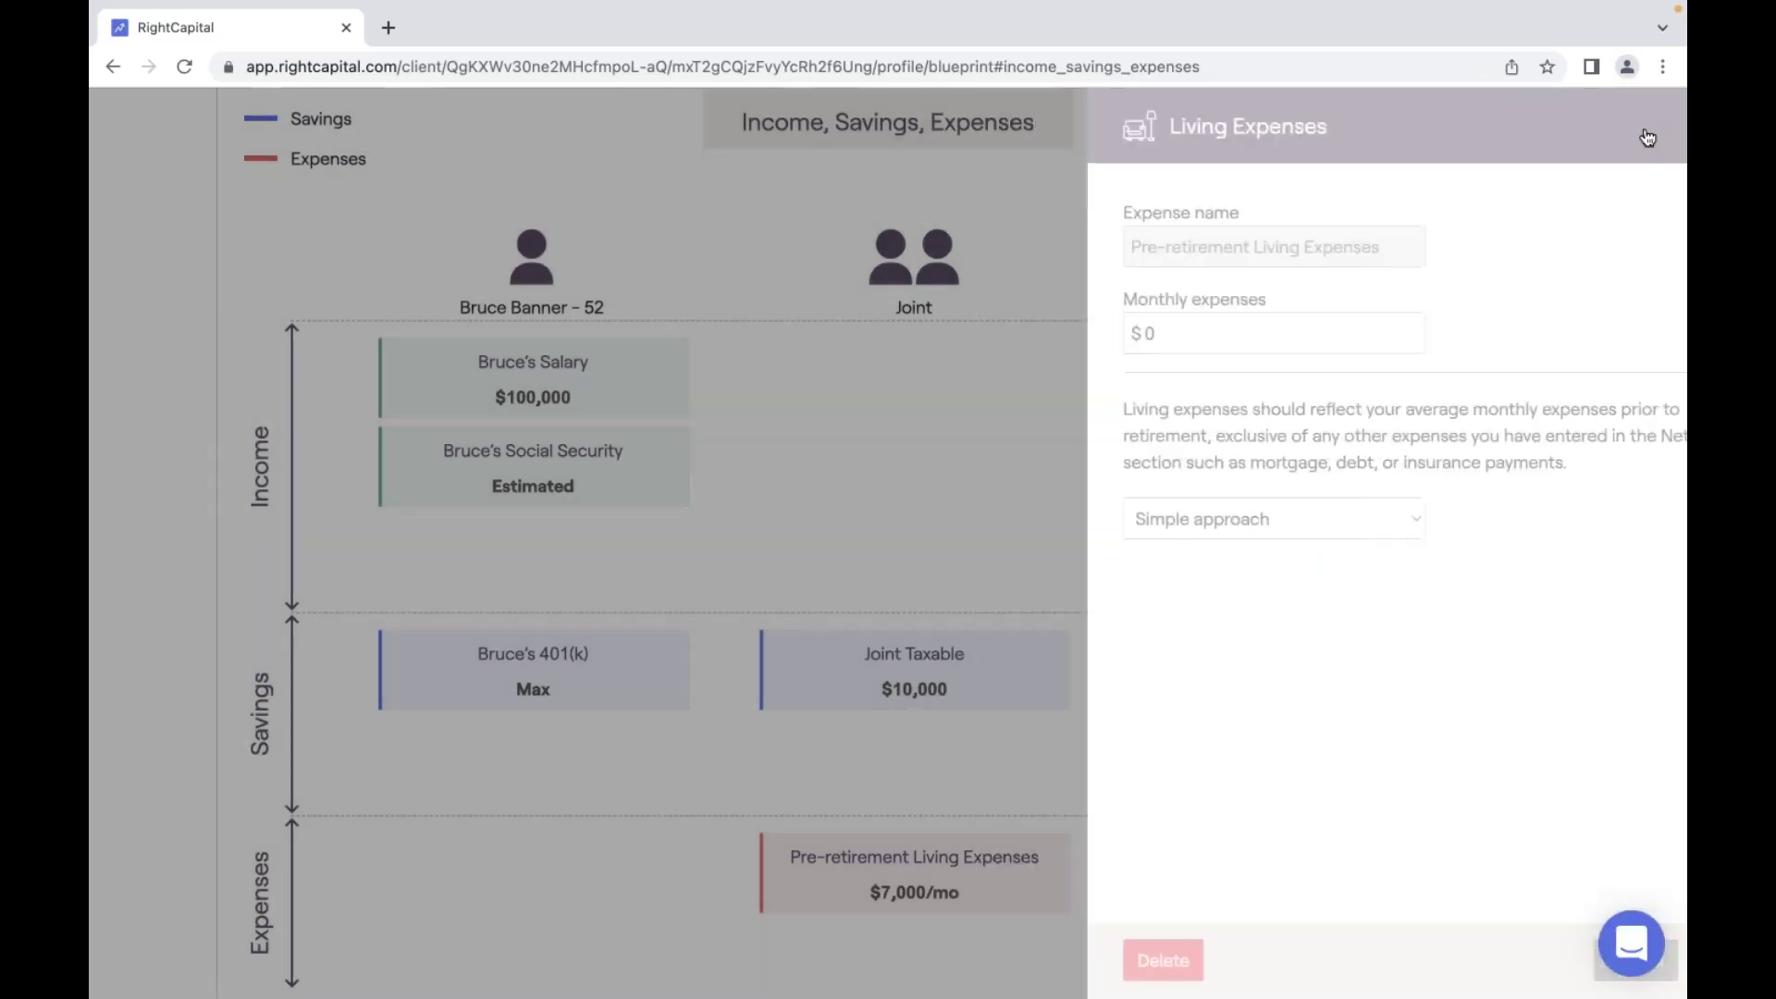
Reorder the co-client's income cards so that the salary sits below the Social Security entry.
scroll(1099, 440, up, 3)
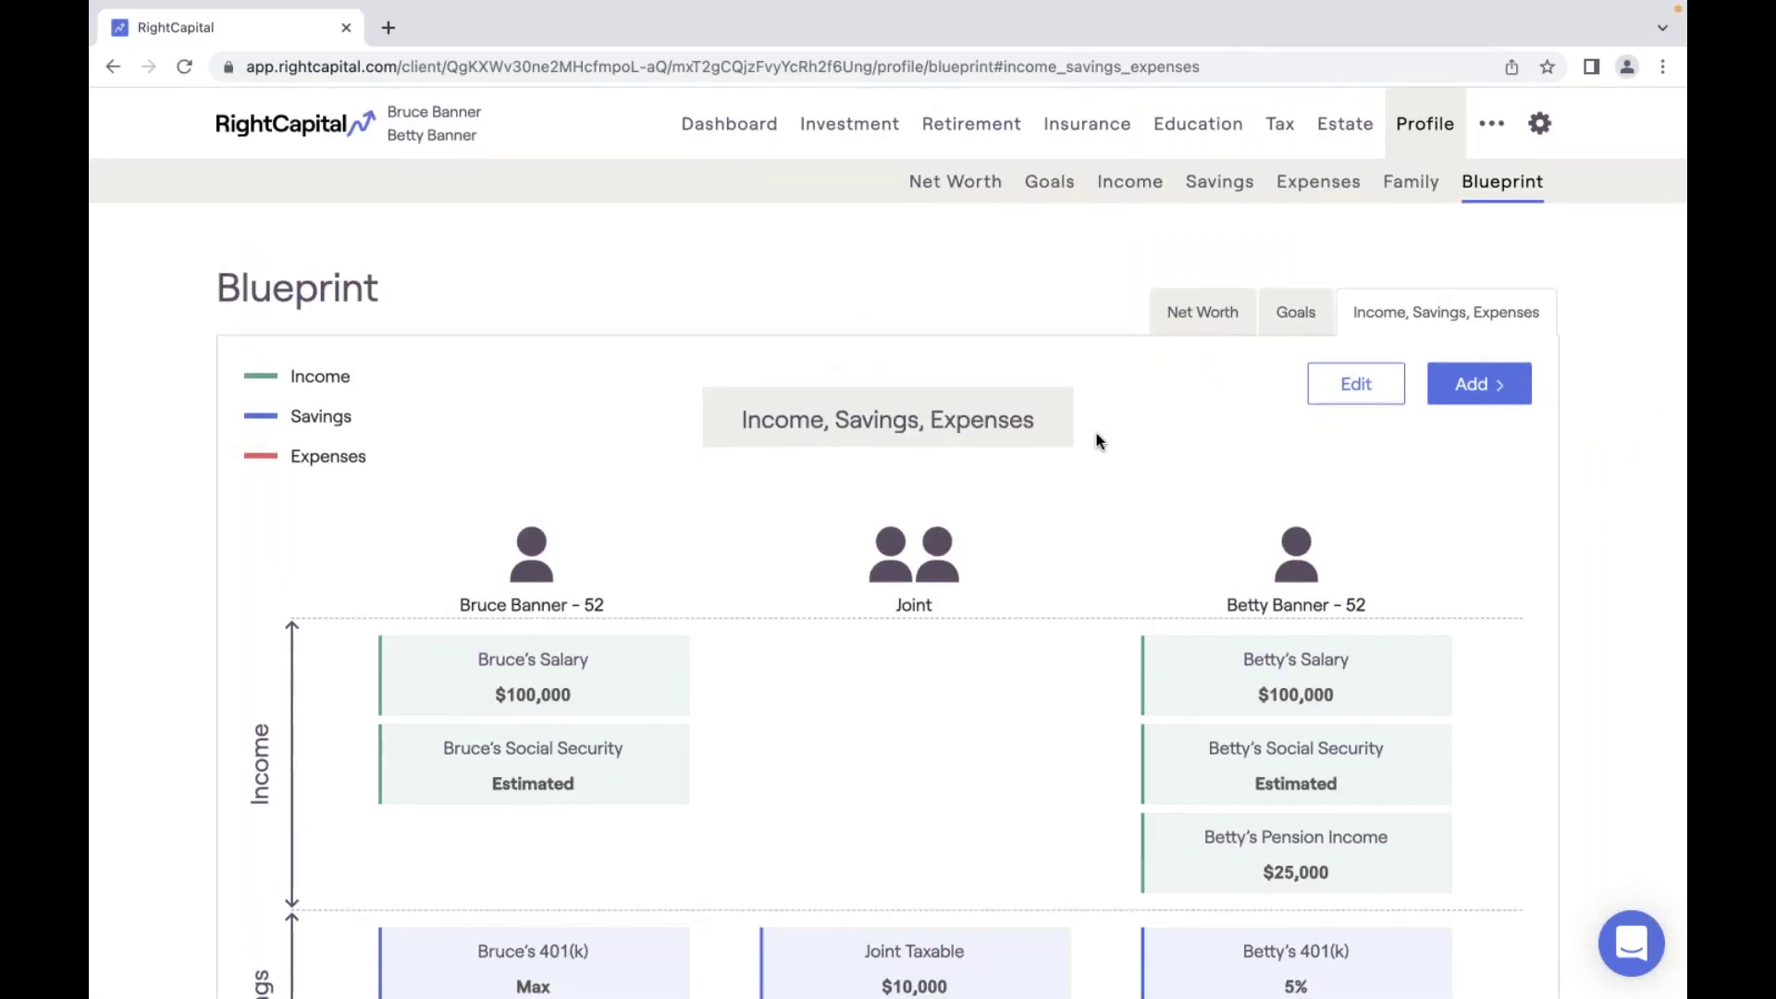
drag(1156, 658, 1155, 754)
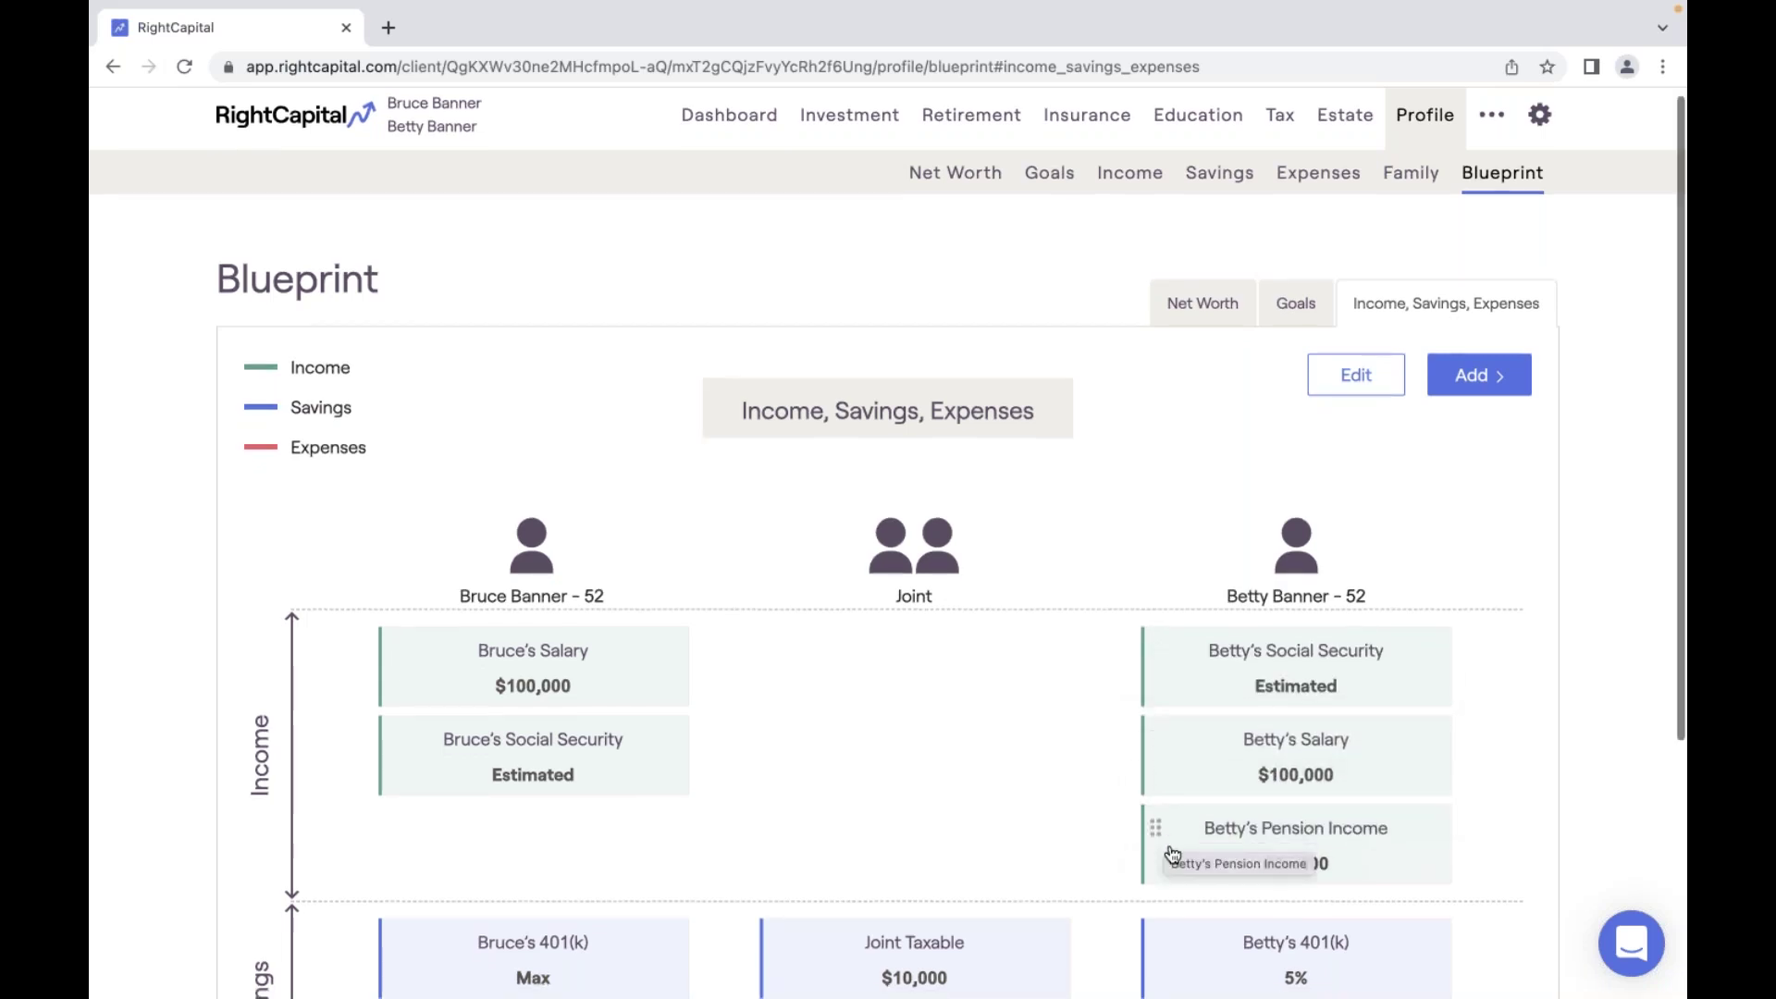
scroll(1172, 852, down, 2)
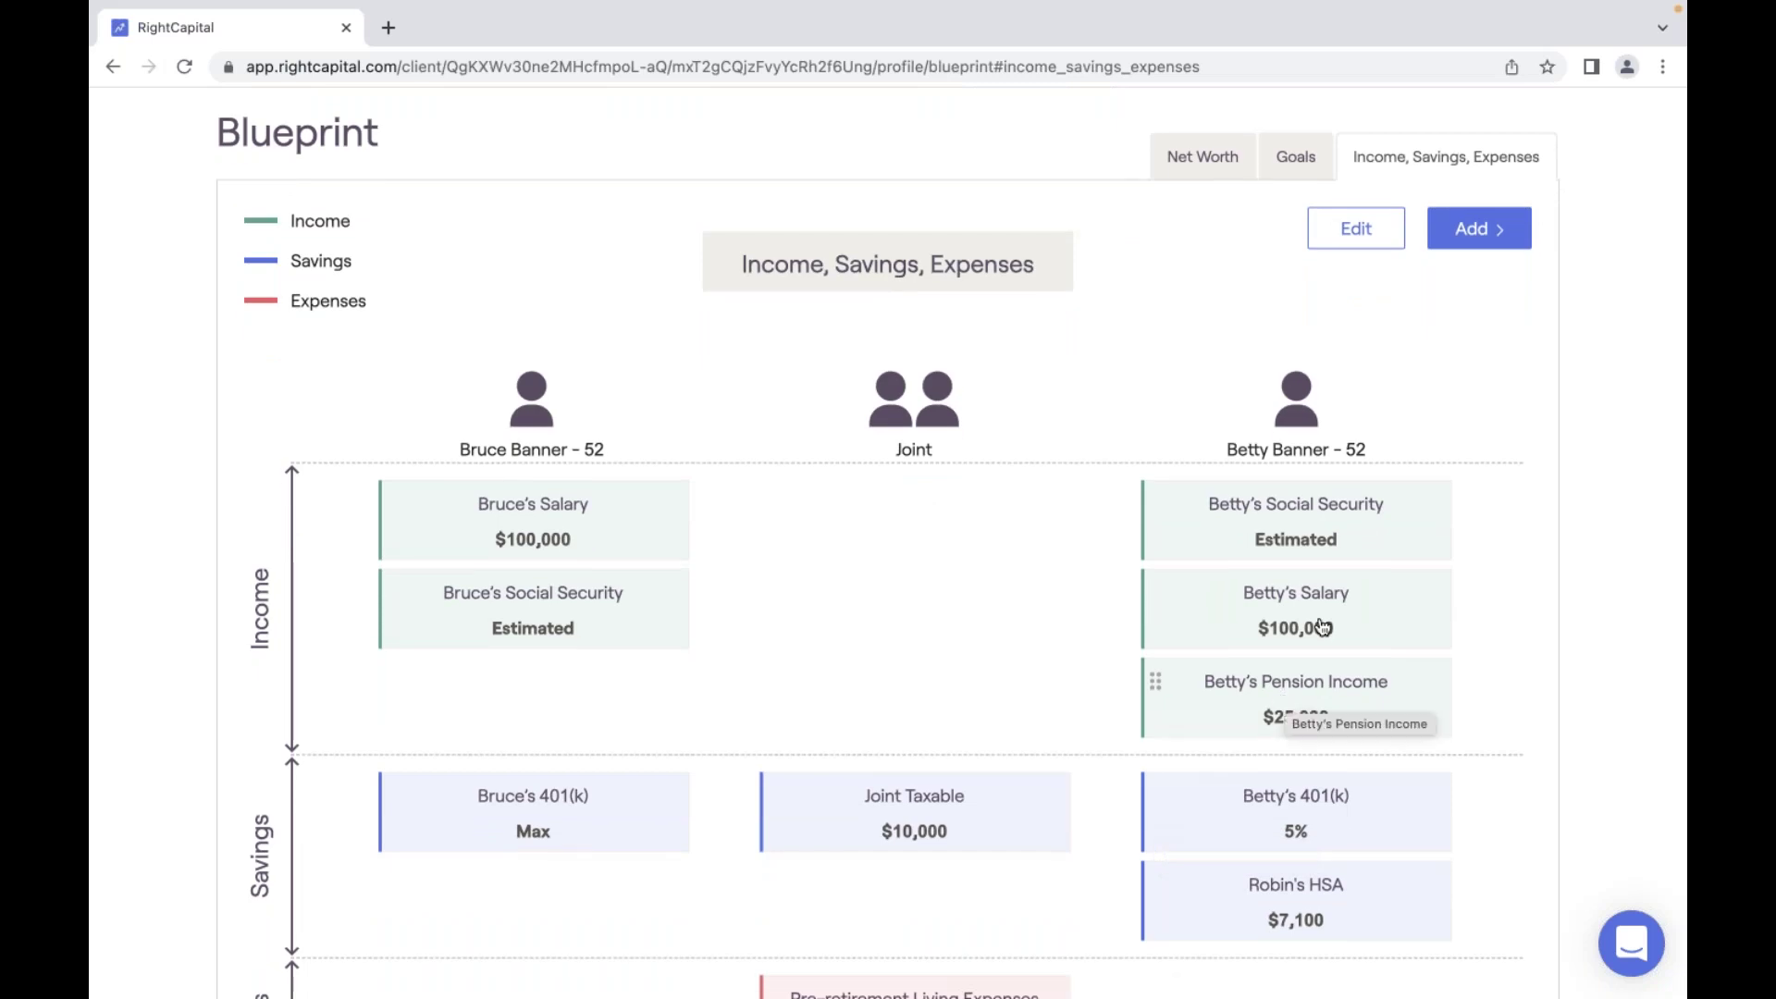
click(1497, 233)
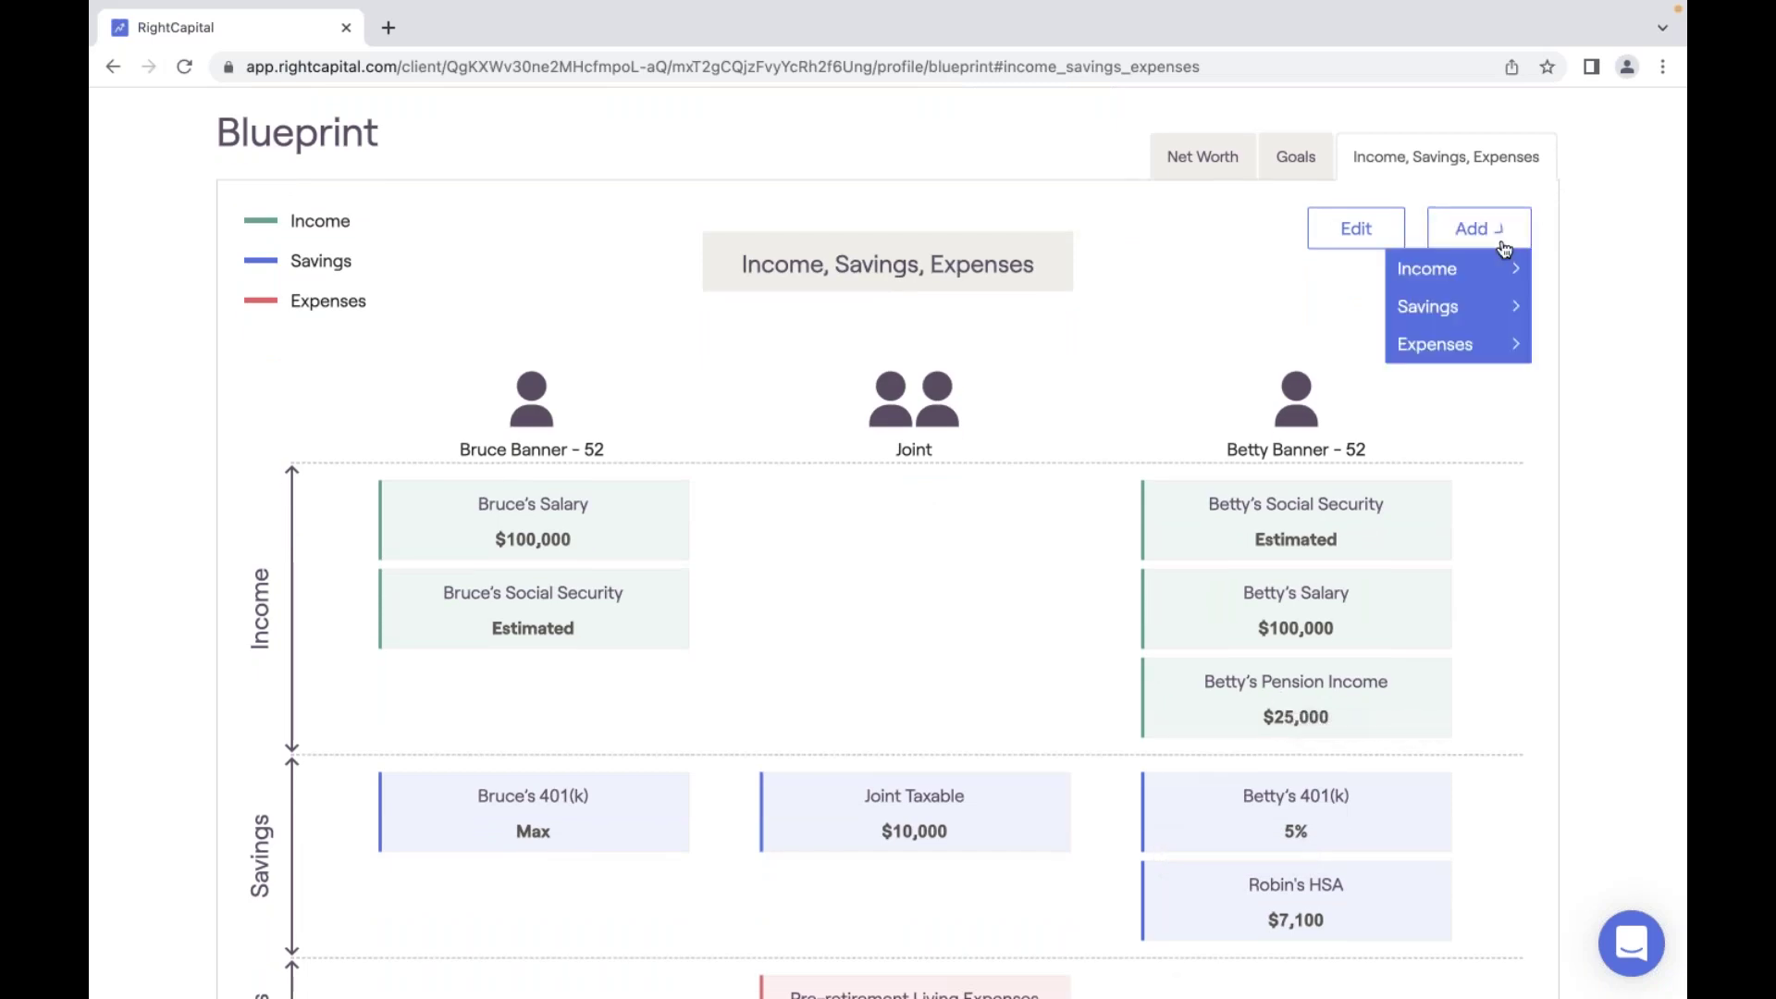
click(1173, 334)
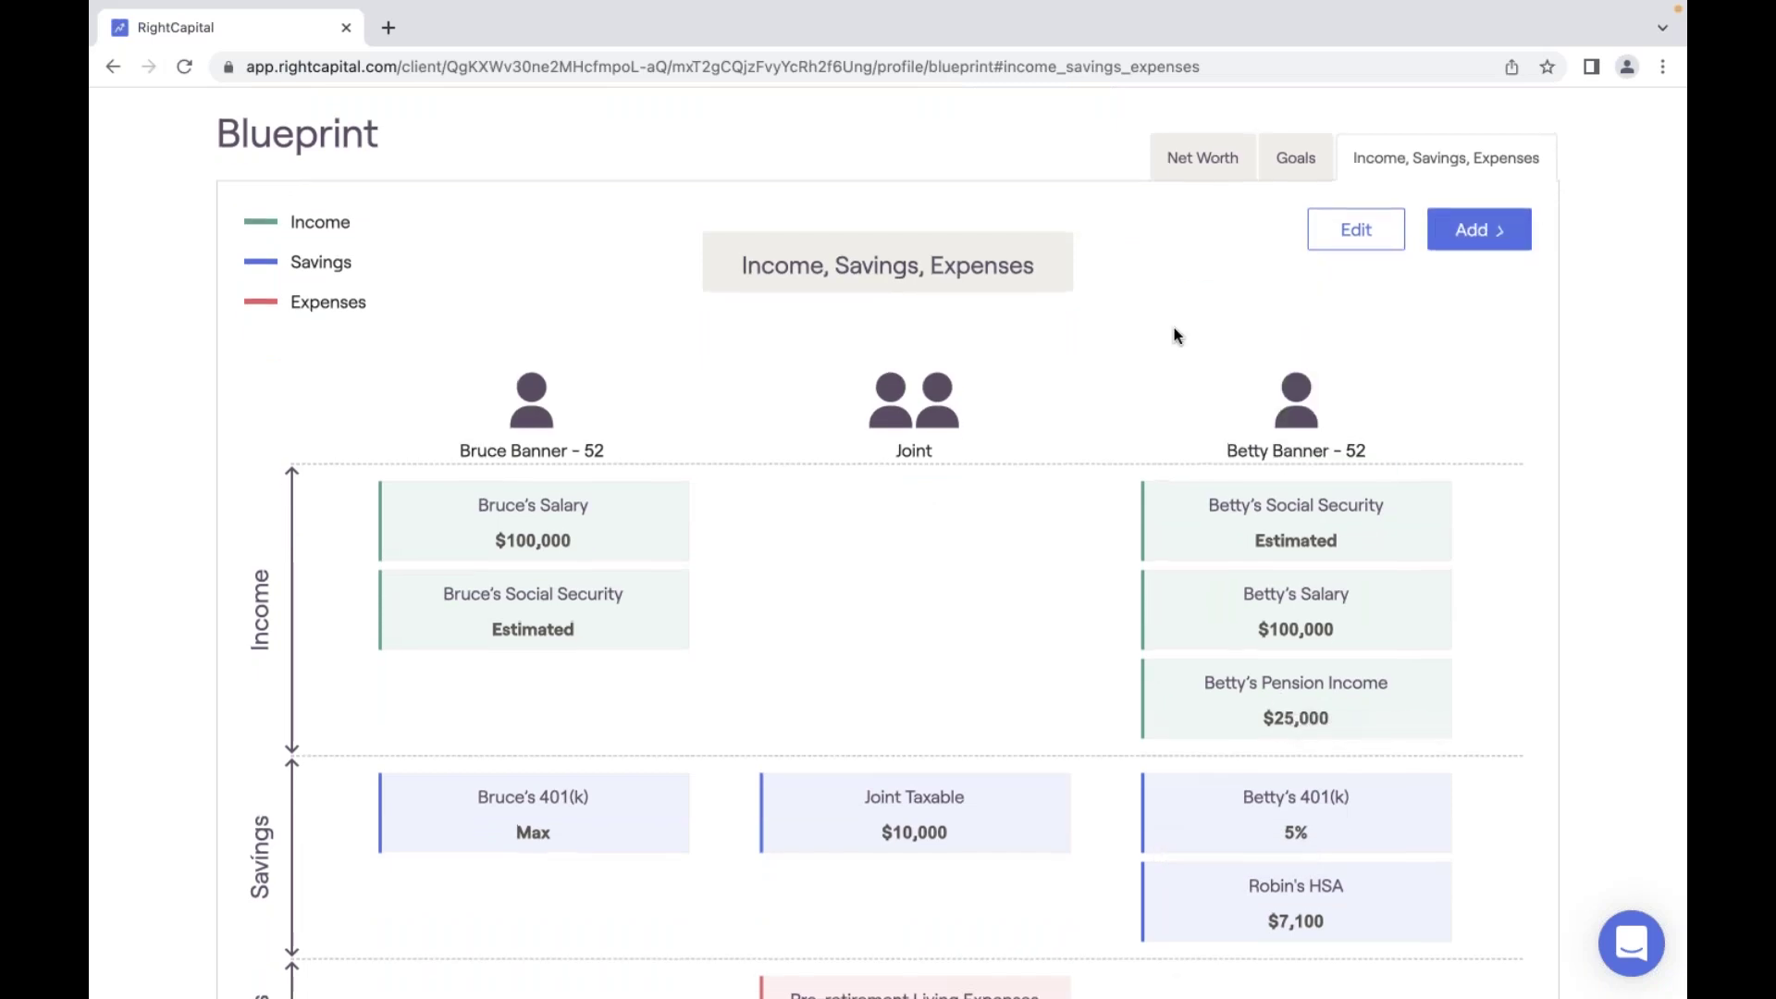
scroll(1175, 335, up, 1)
scroll(1173, 334, up, 2)
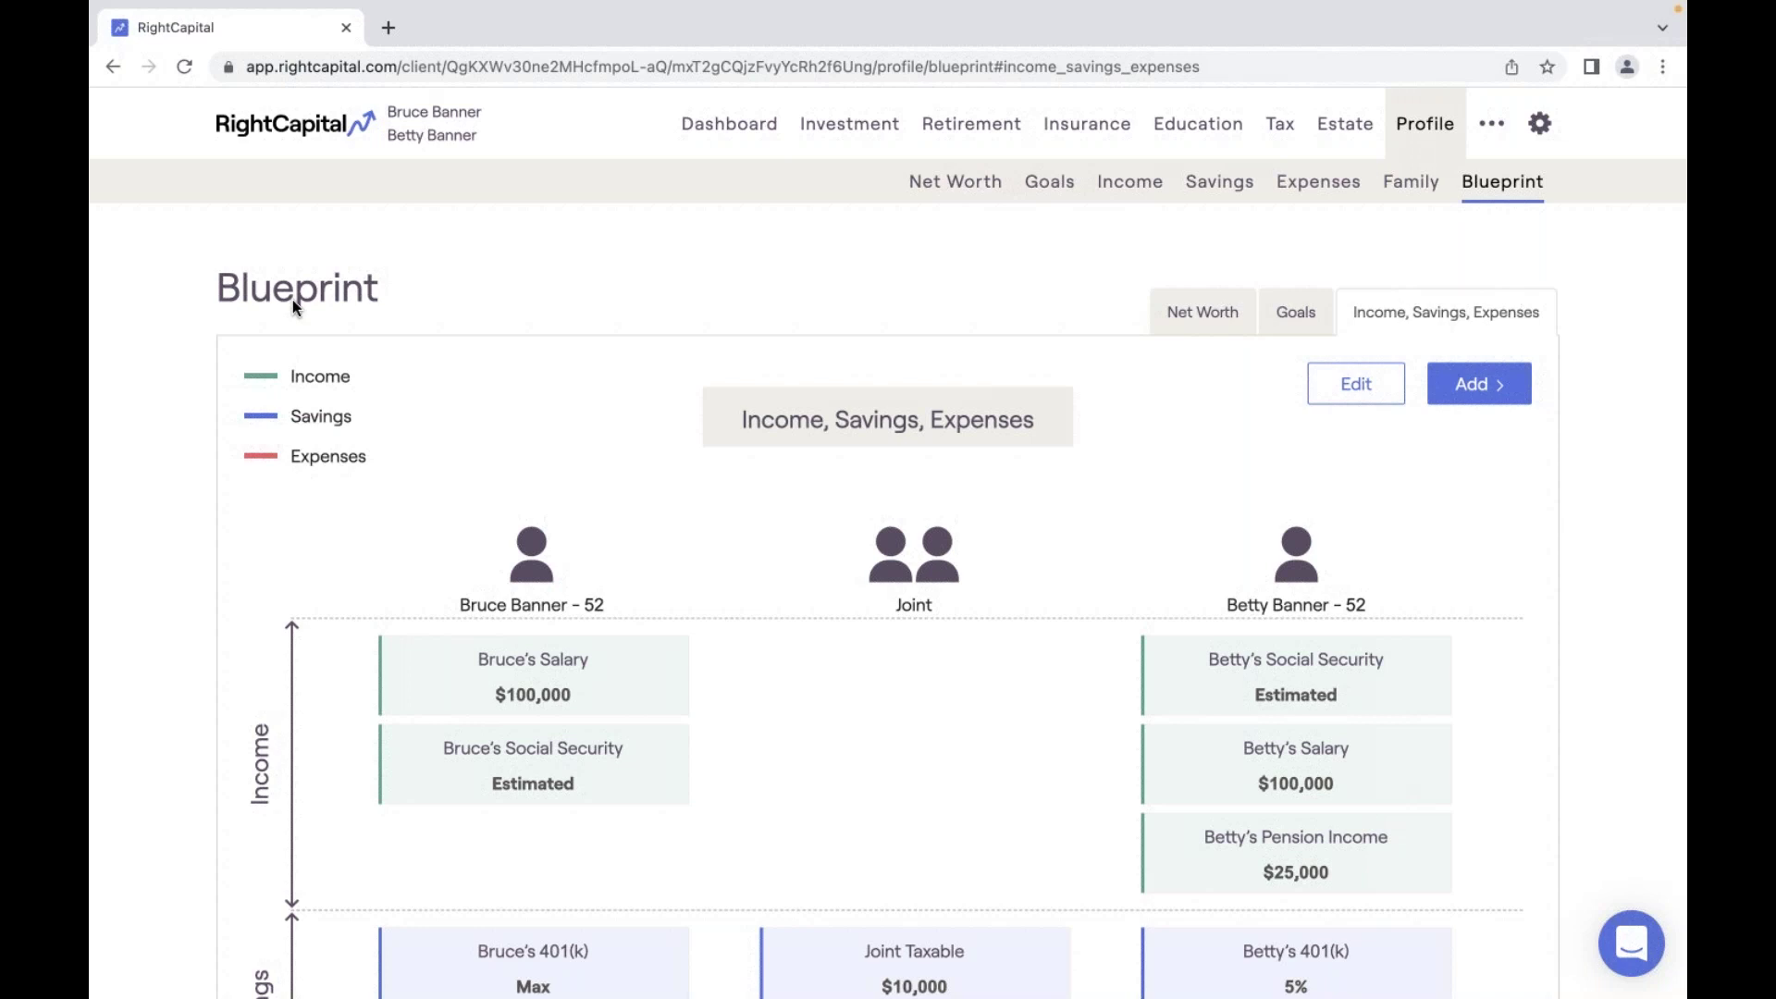
Return to the advisor's client list and add a new client with first and last name, choosing to input the client's information now.
click(271, 129)
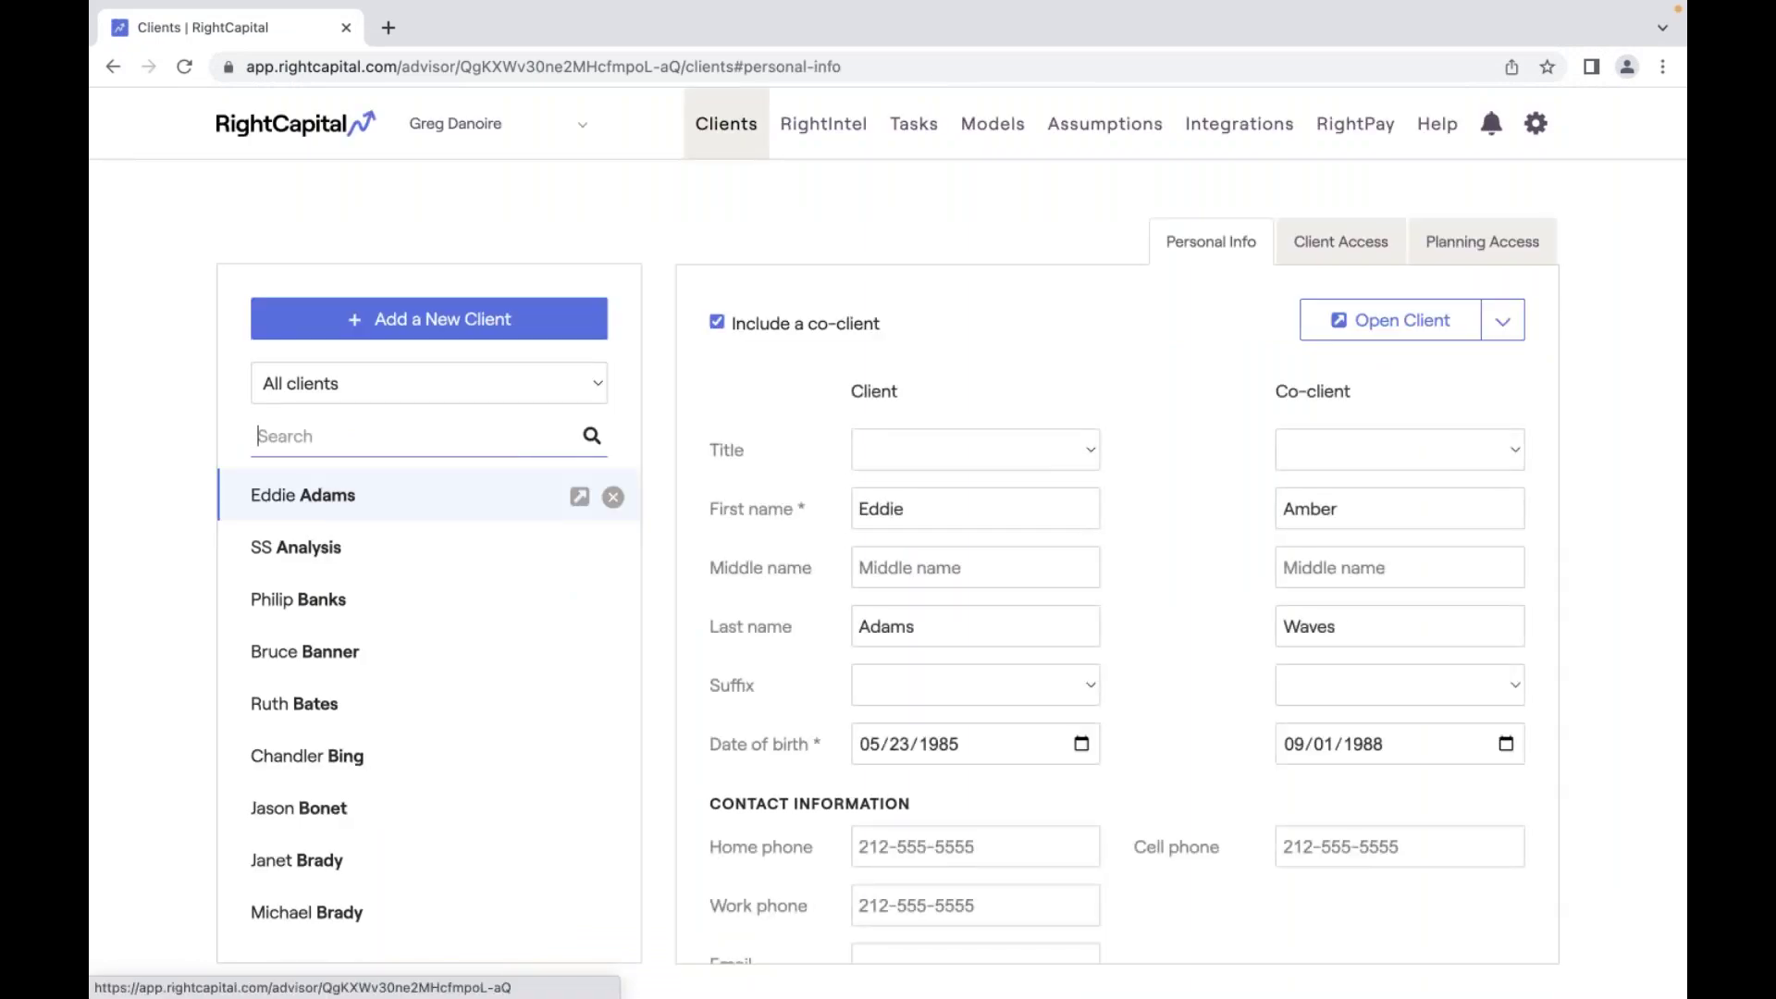
click(522, 324)
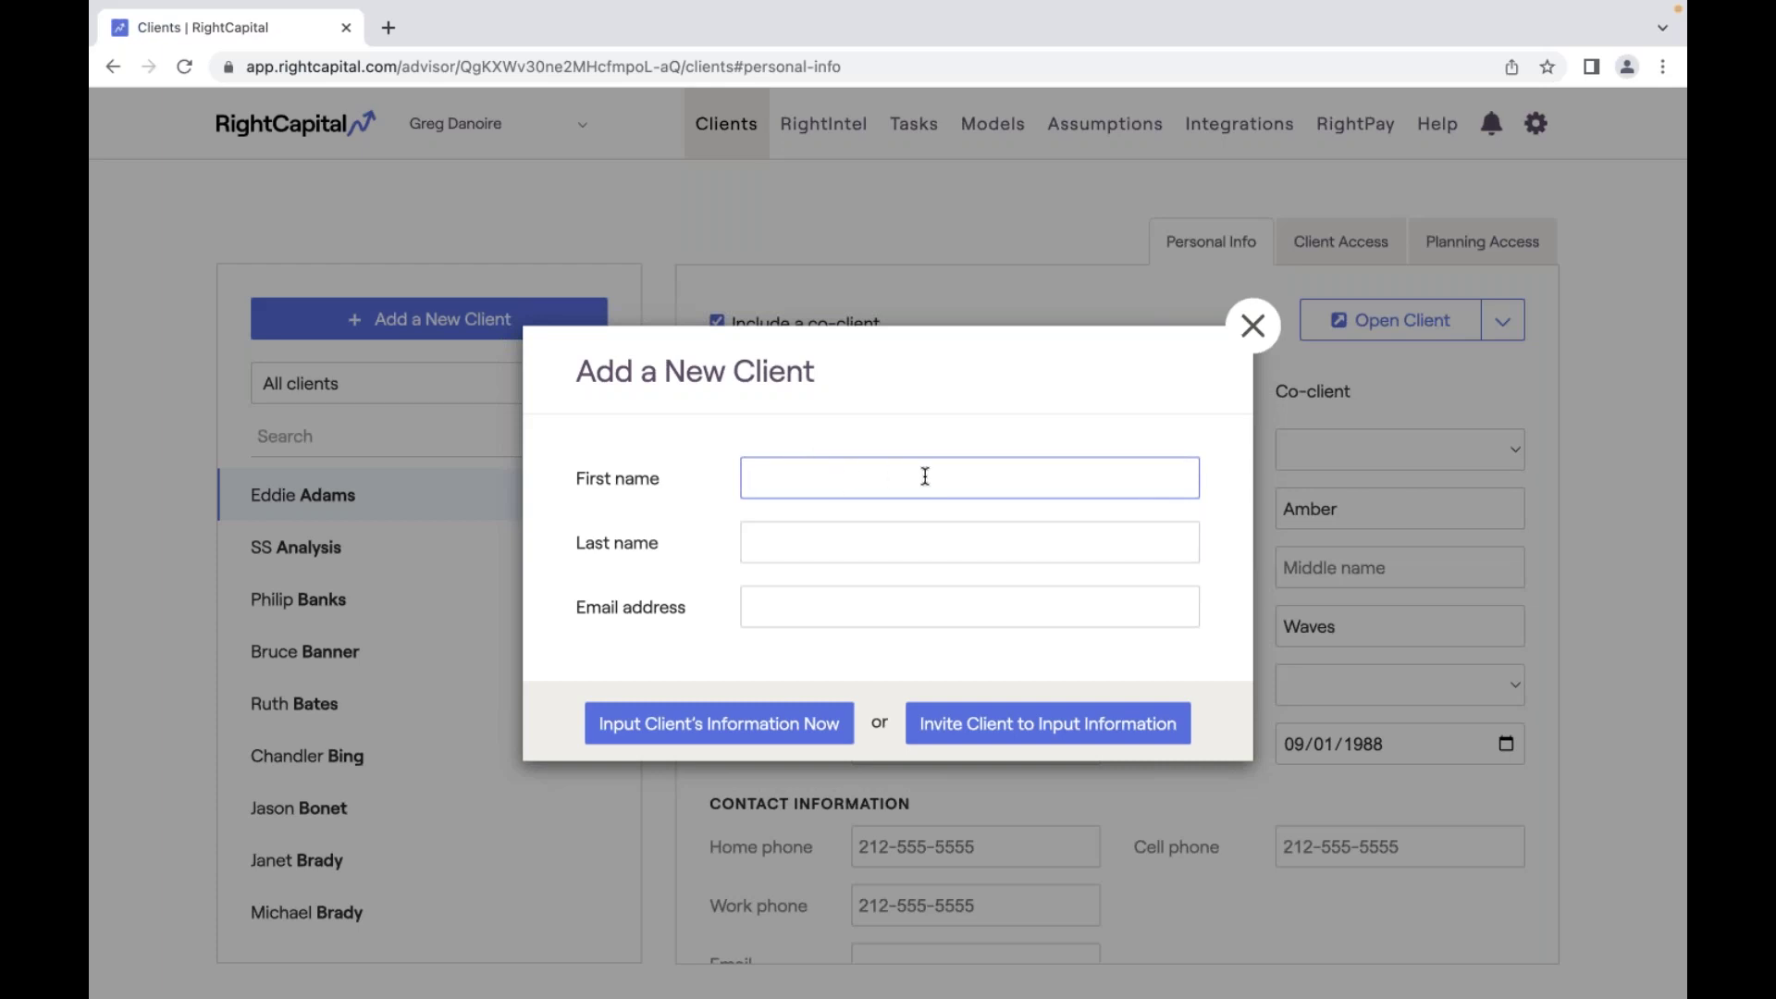
text(Beff)
key(Tab)
text(Jeck)
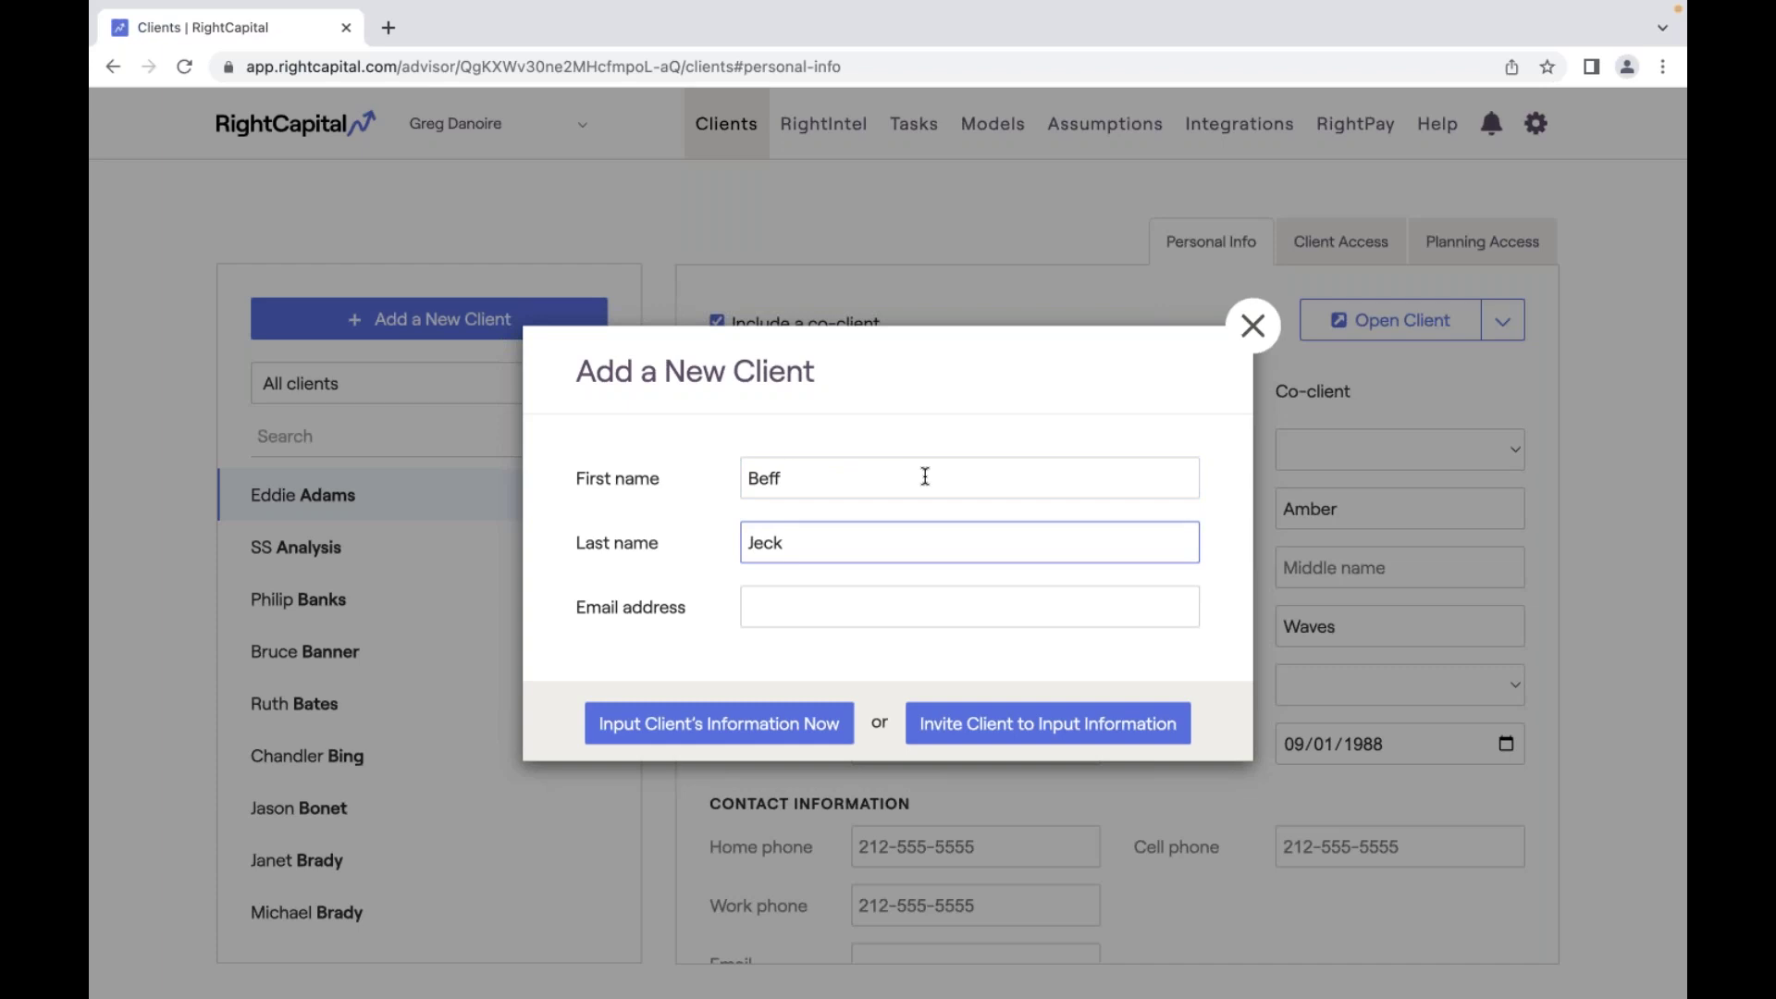
click(730, 734)
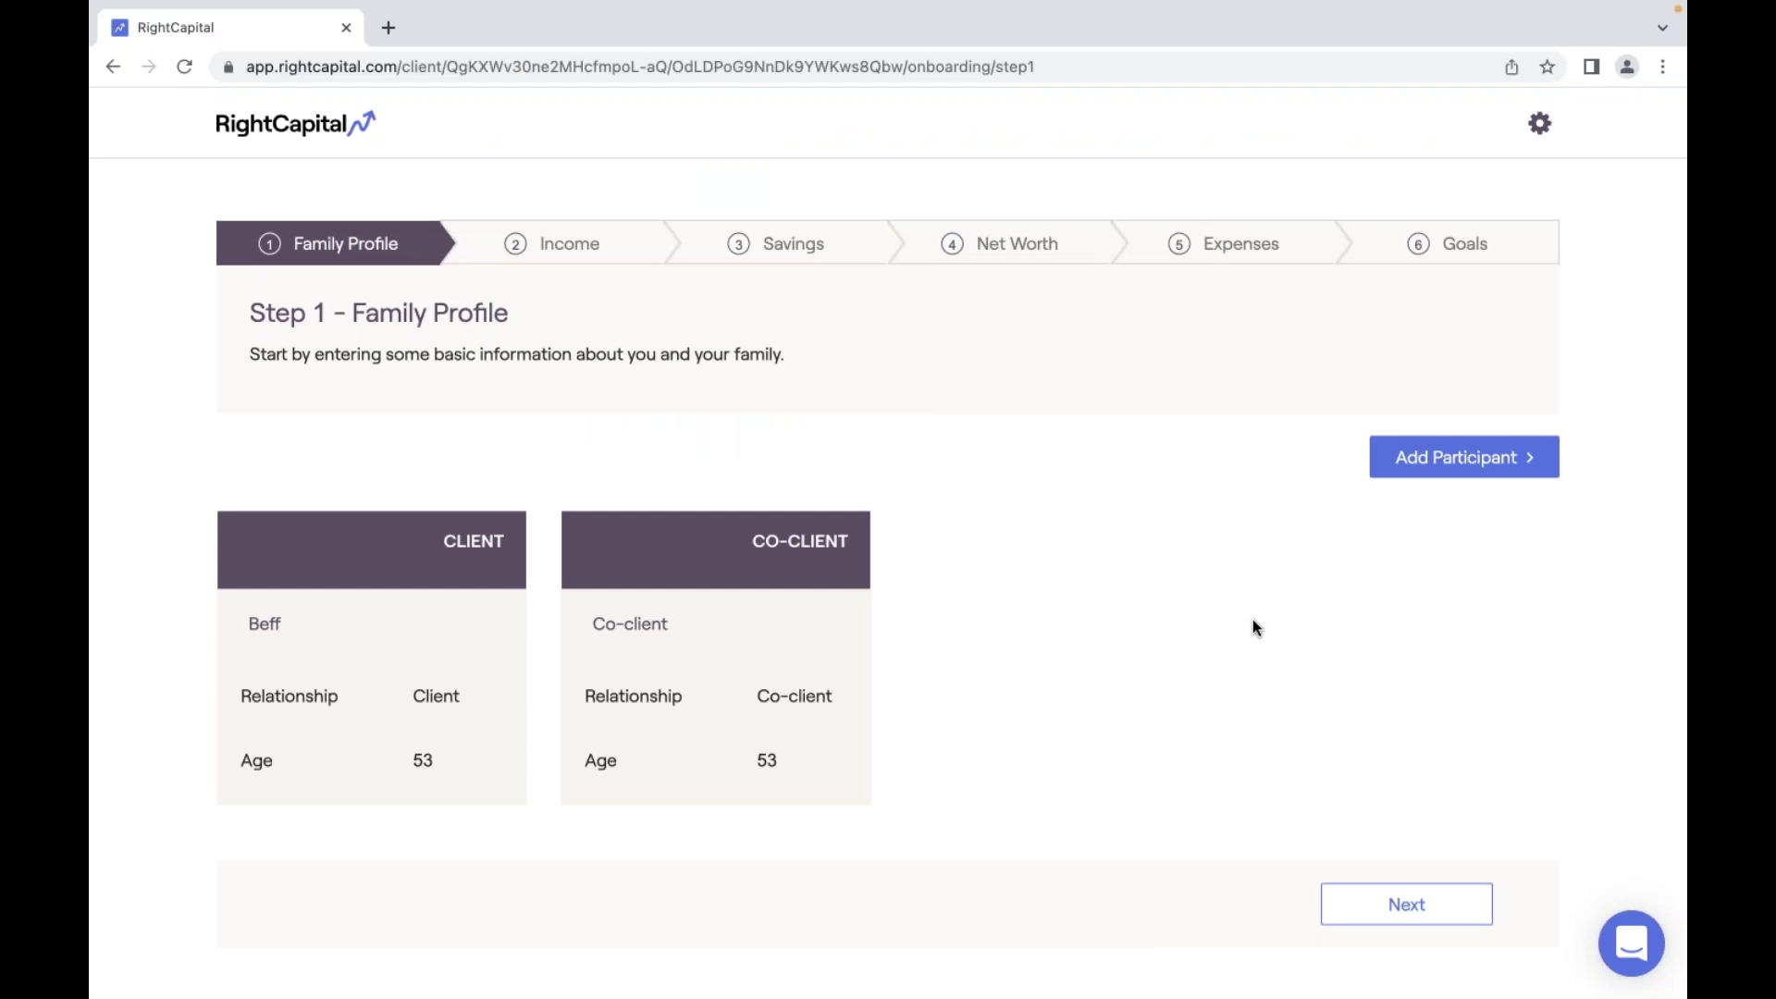
Skip ahead to the Goals onboarding step, complete the onboarding, and open the new client's Blueprint.
click(1479, 243)
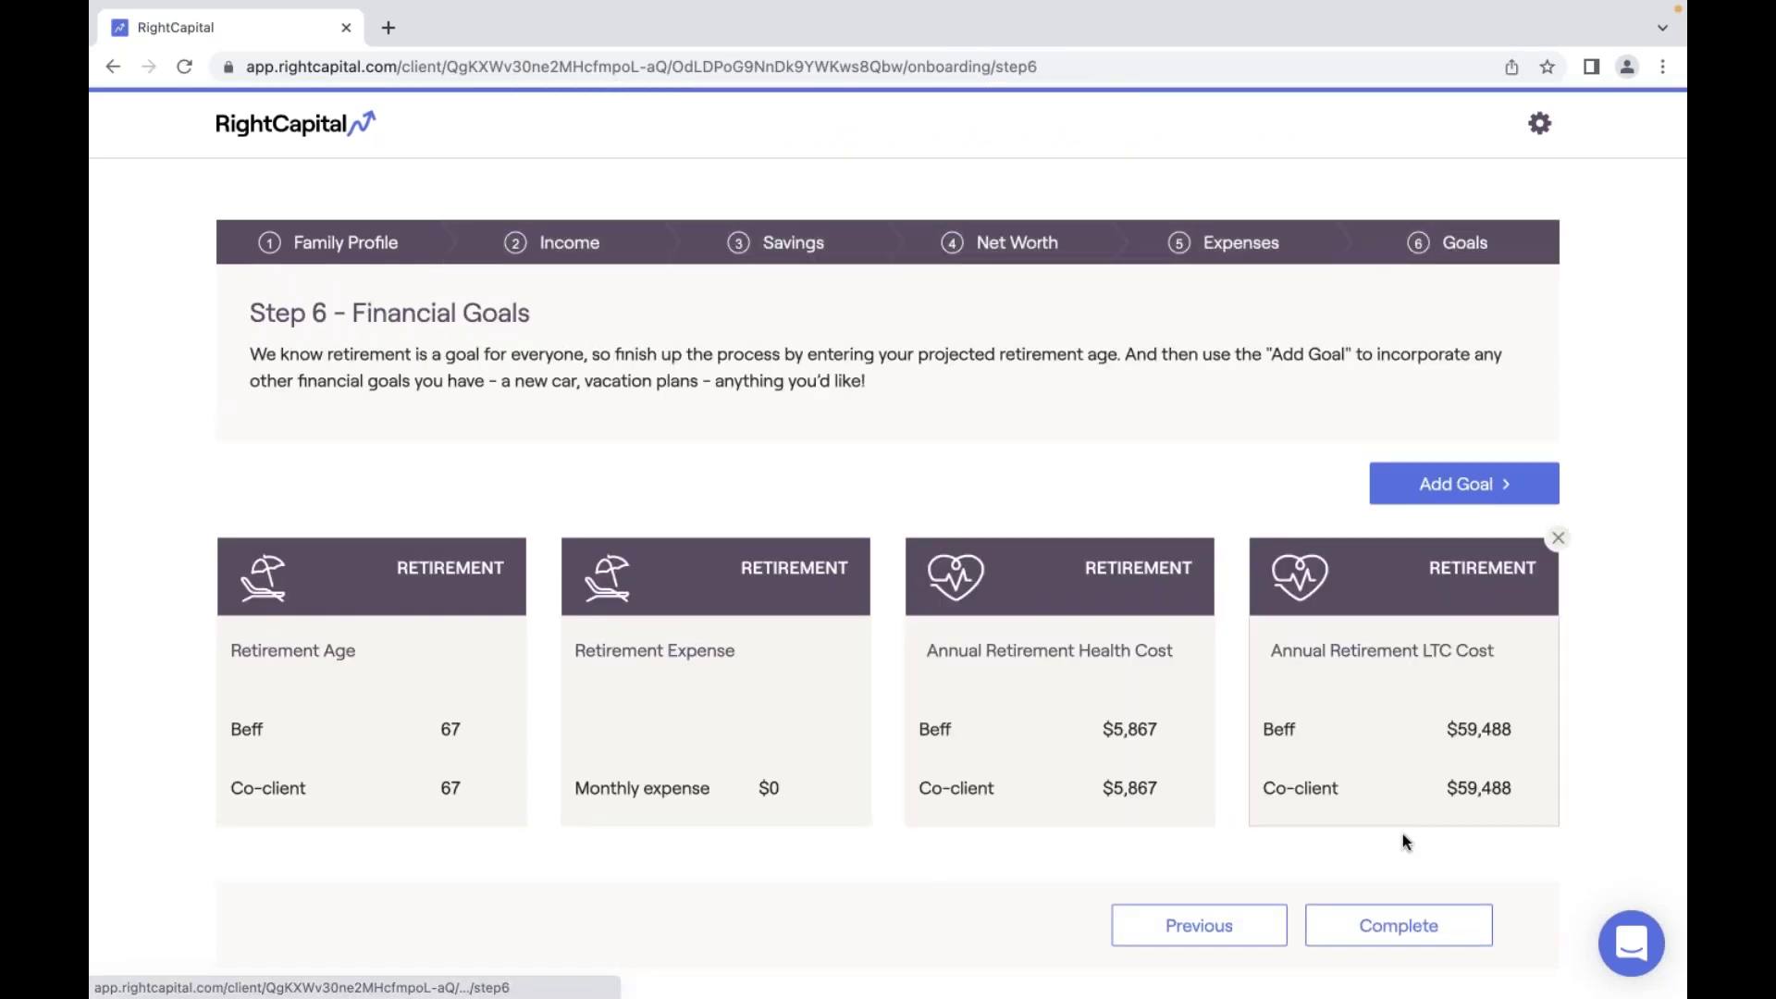
click(1399, 925)
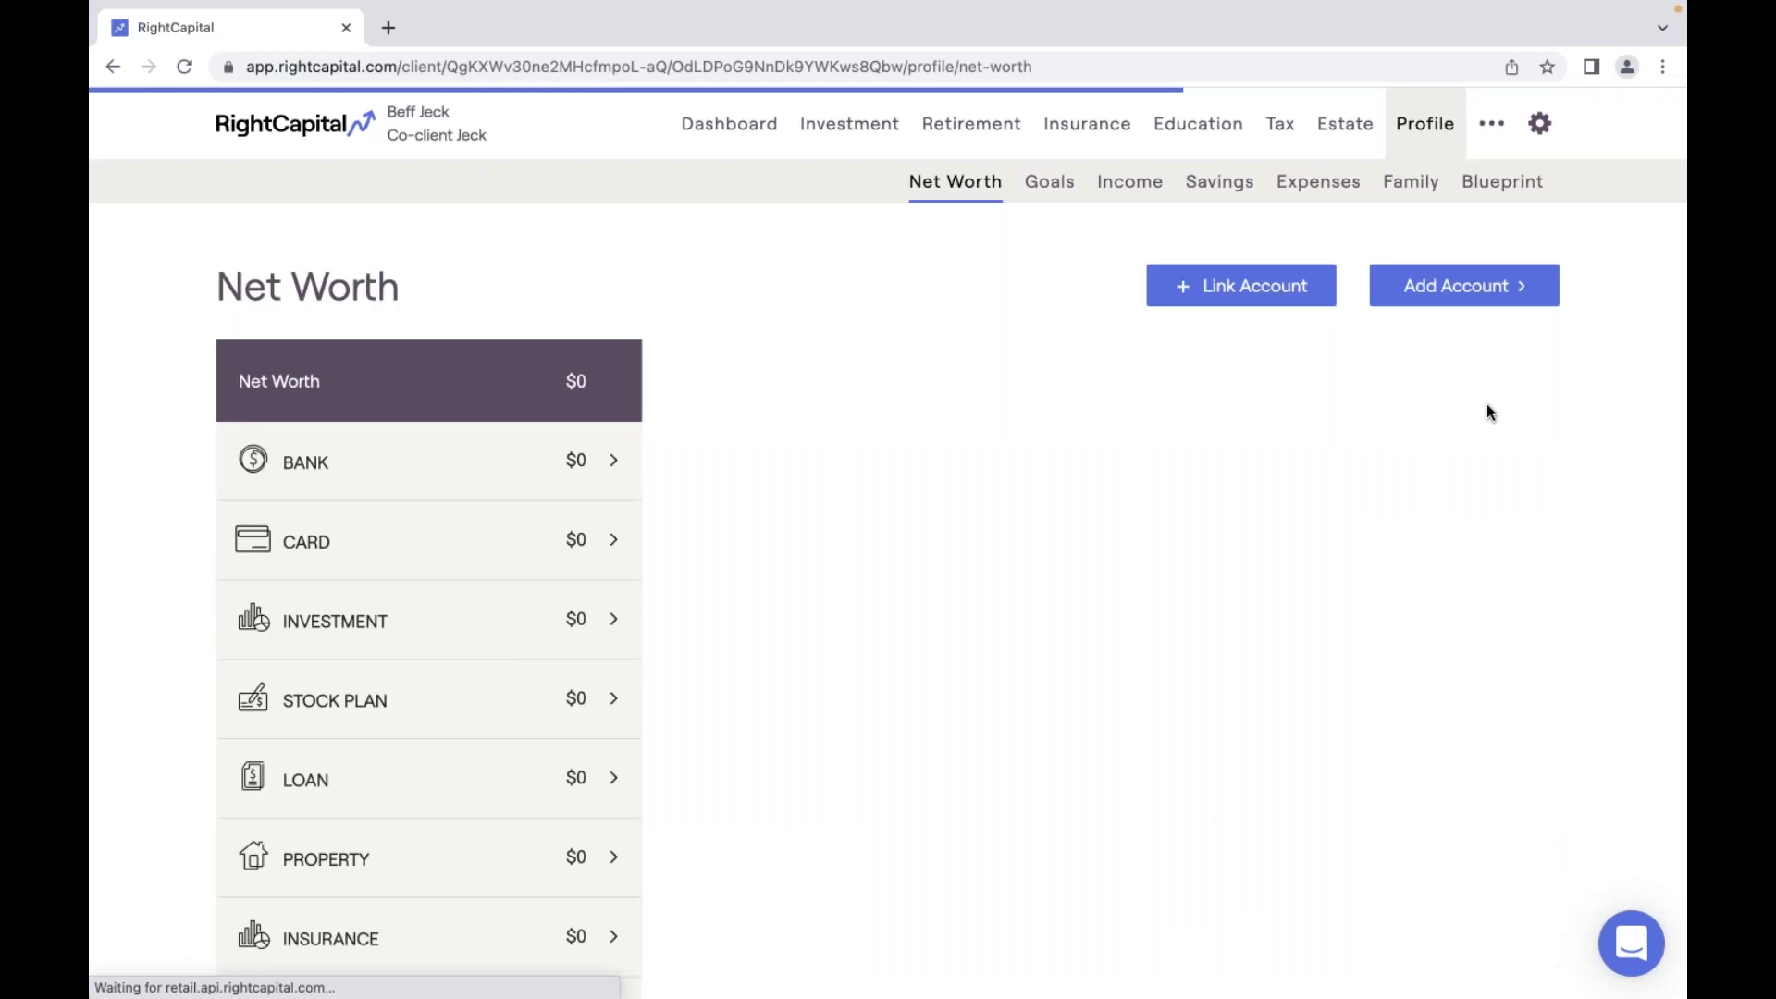
click(1513, 188)
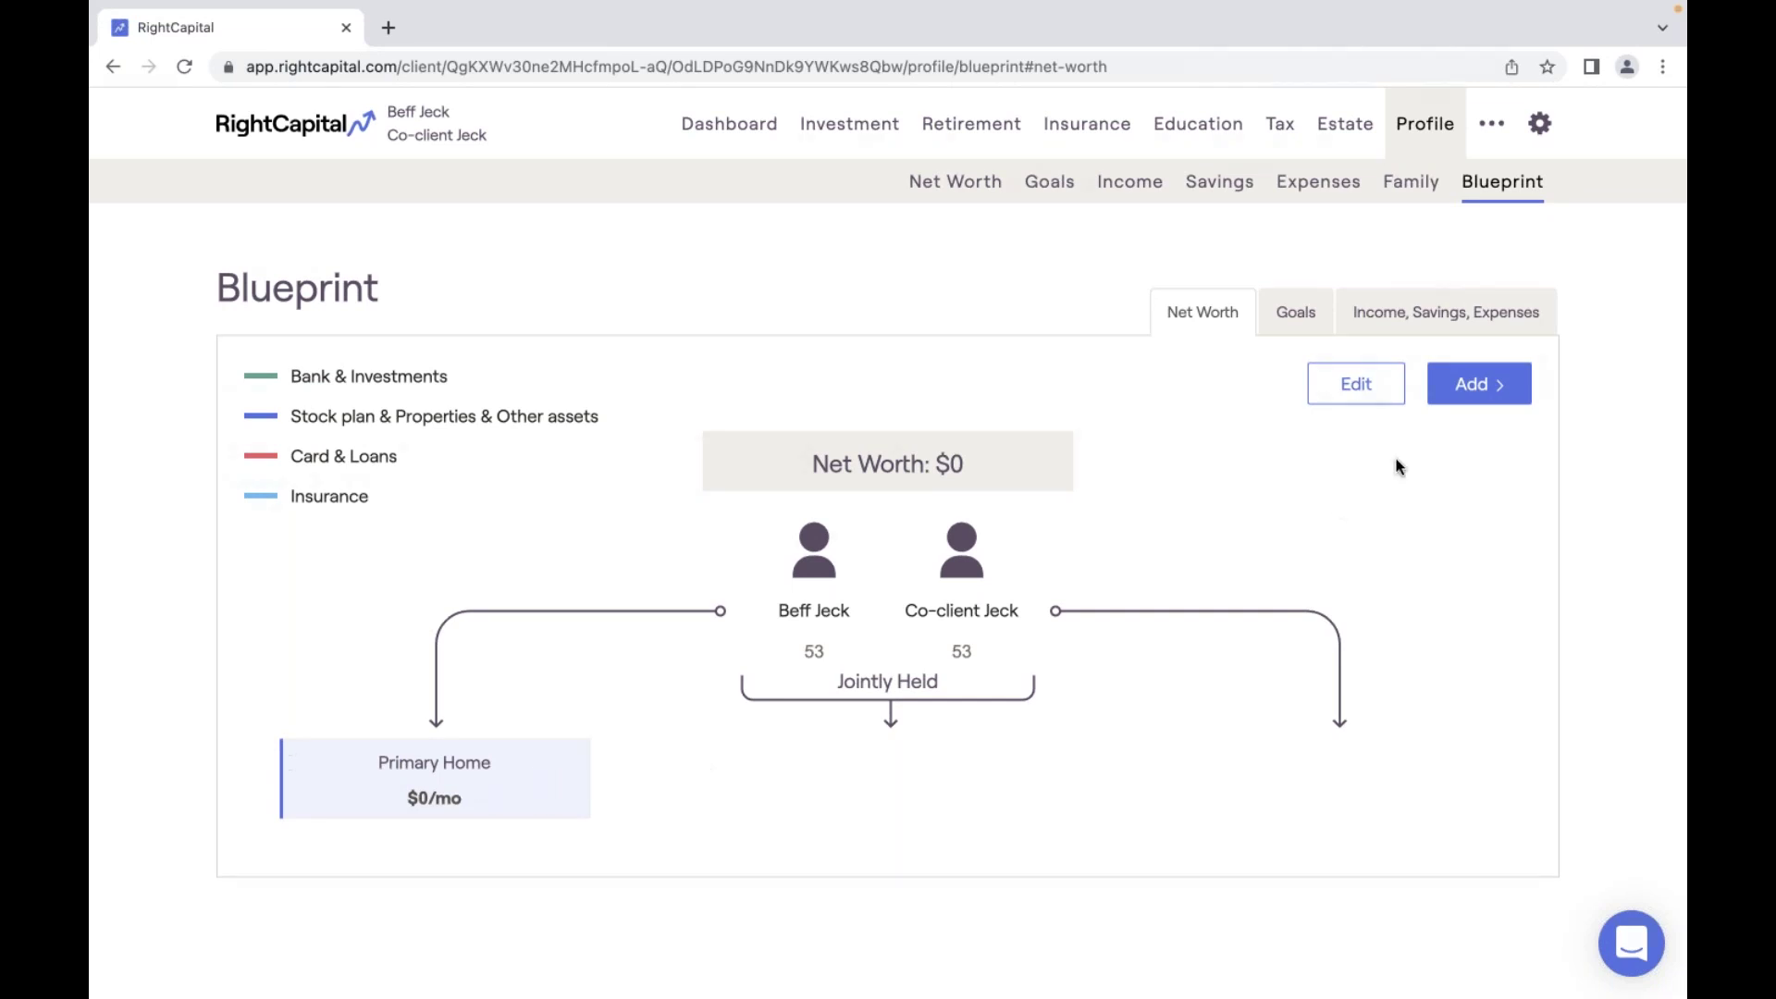
Add a bank account to the net worth chart with Joint as owner and Savings as account type.
click(1503, 384)
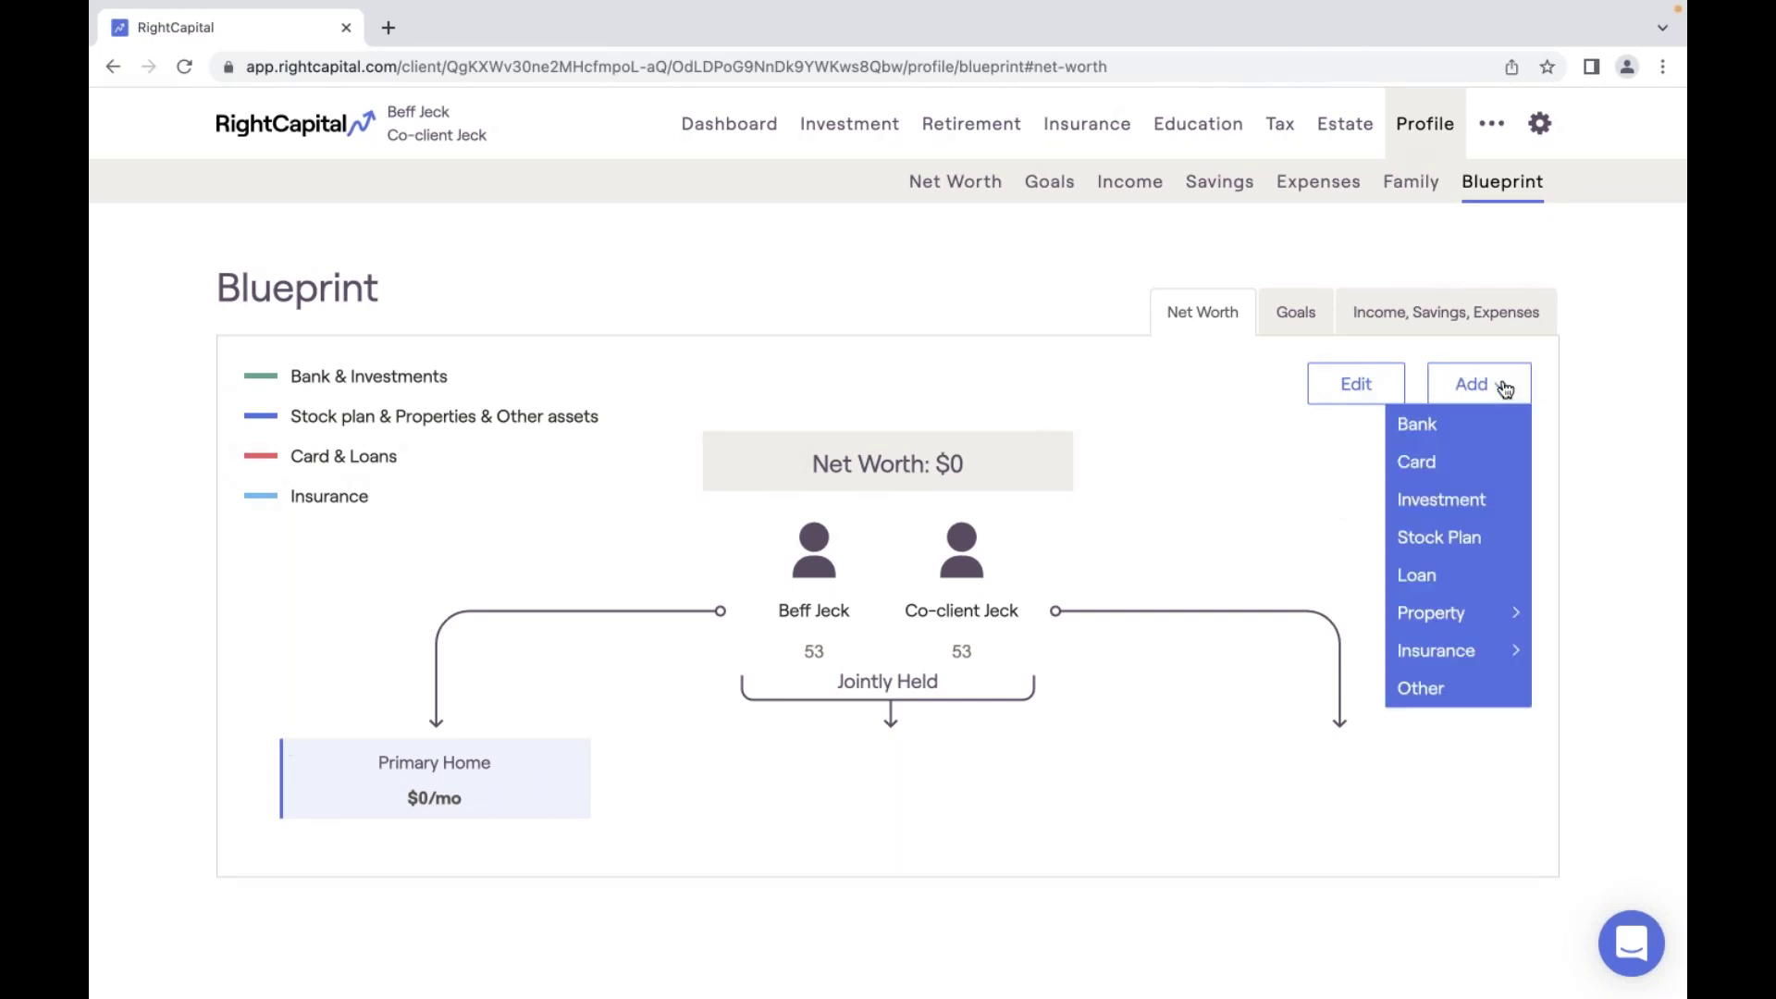
click(1443, 428)
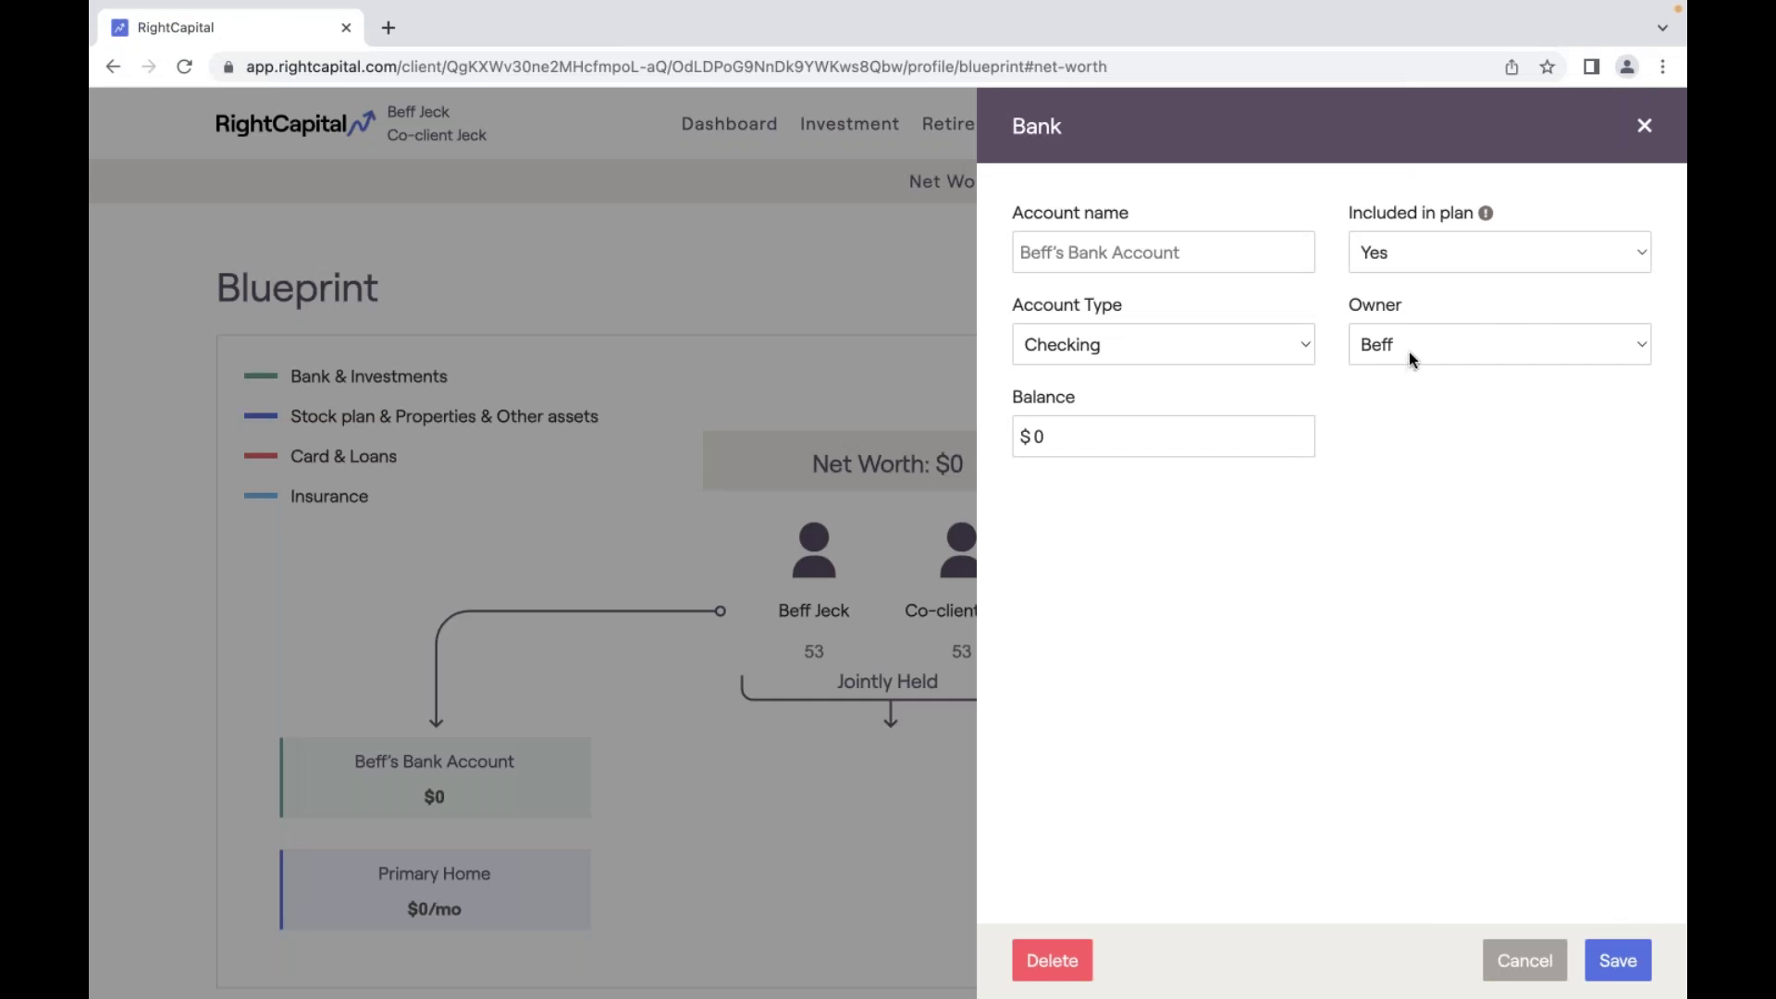
click(1408, 352)
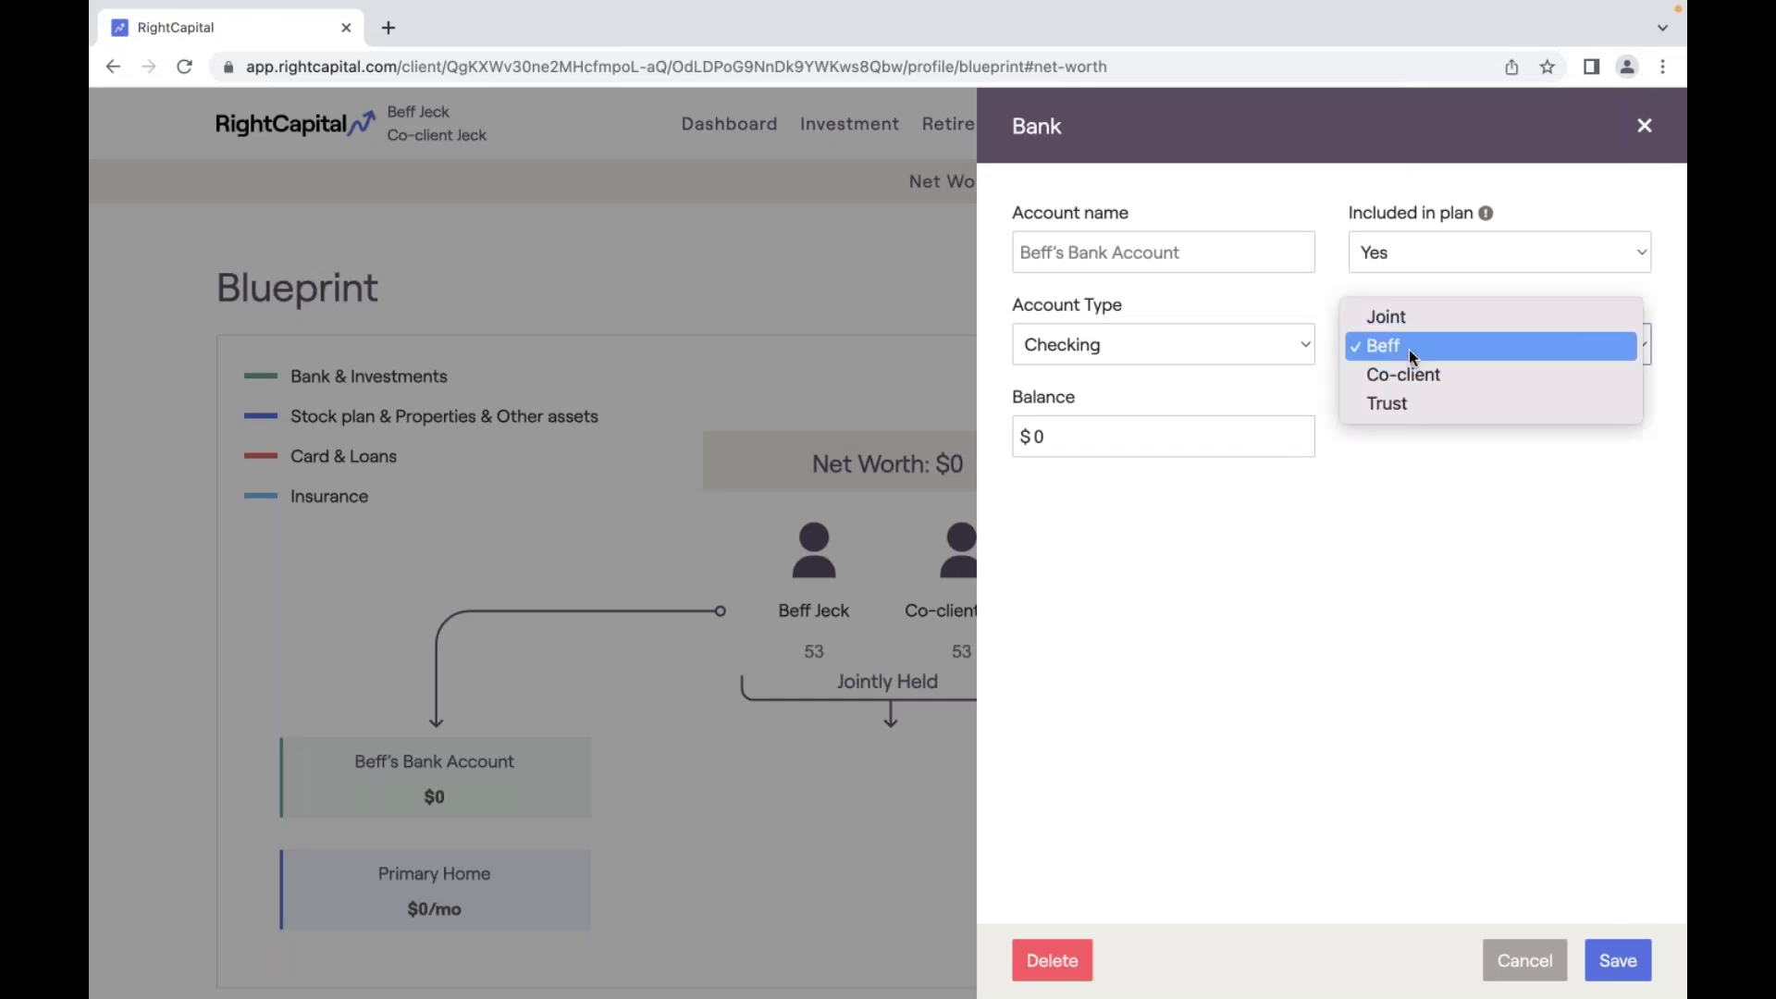
click(1412, 319)
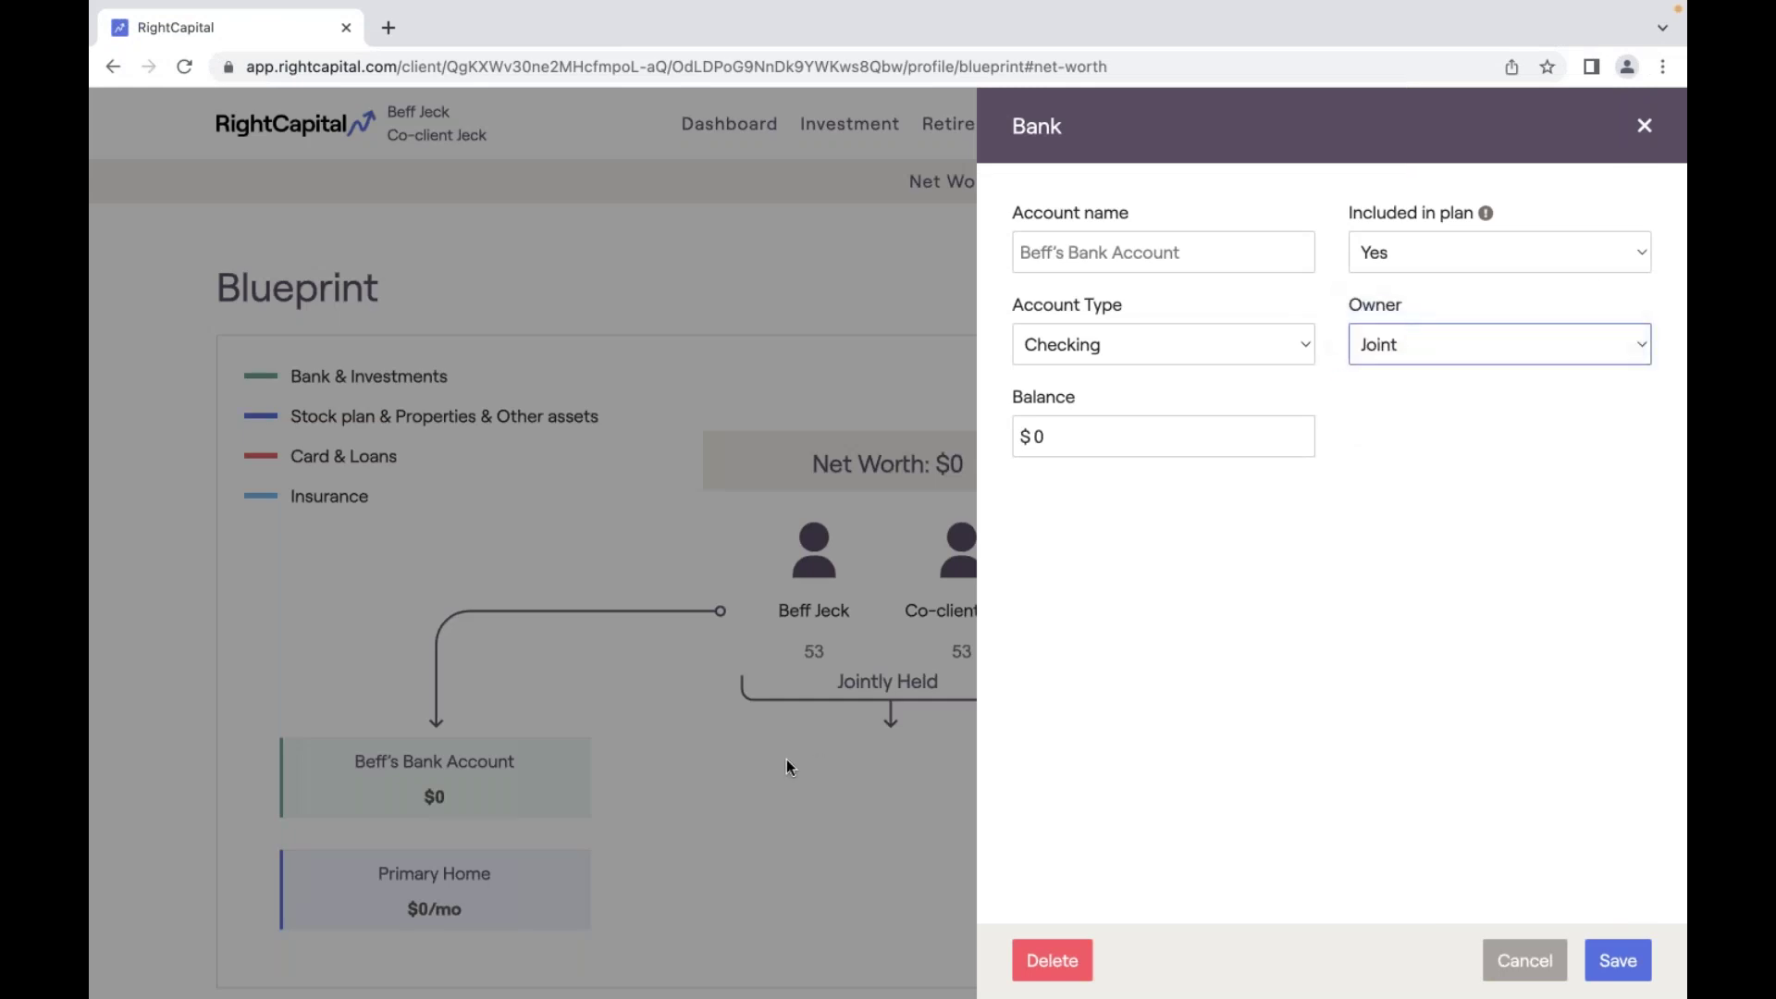
click(1171, 358)
click(1164, 375)
Set the bank account's balance to $25,000, name it Emergency Fund, and save it.
key(Tab)
text(250000)
key(BackSpace)
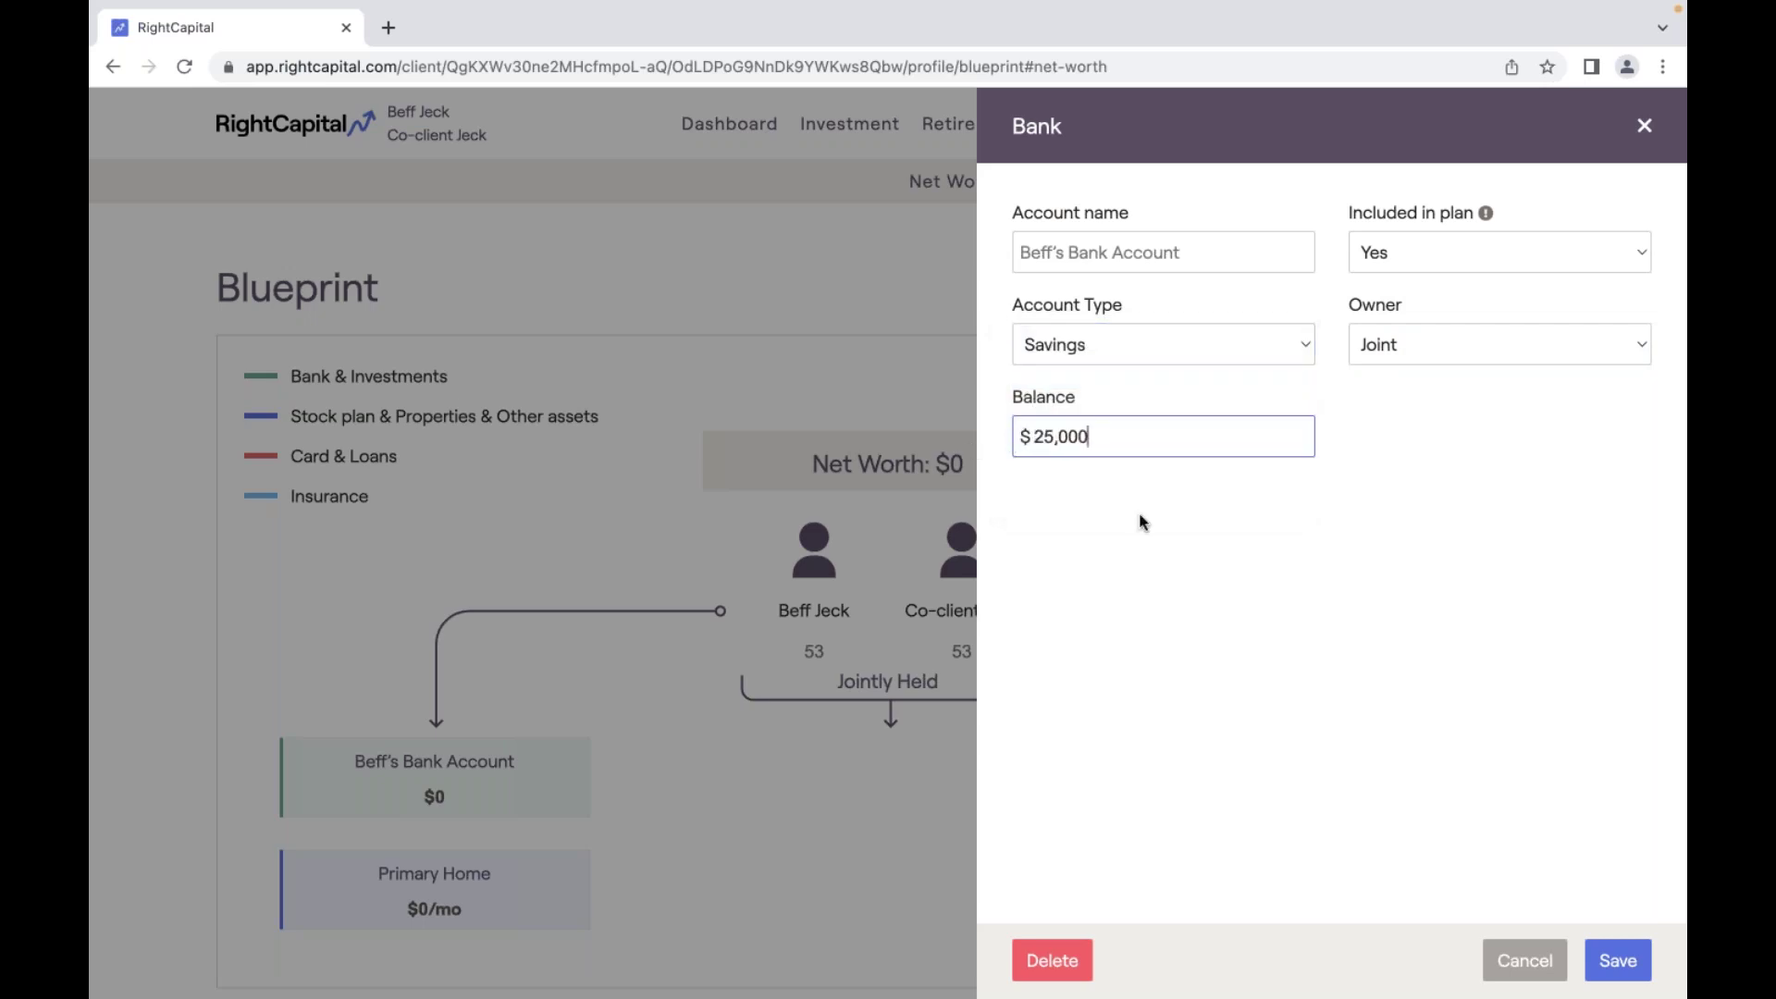
click(1219, 242)
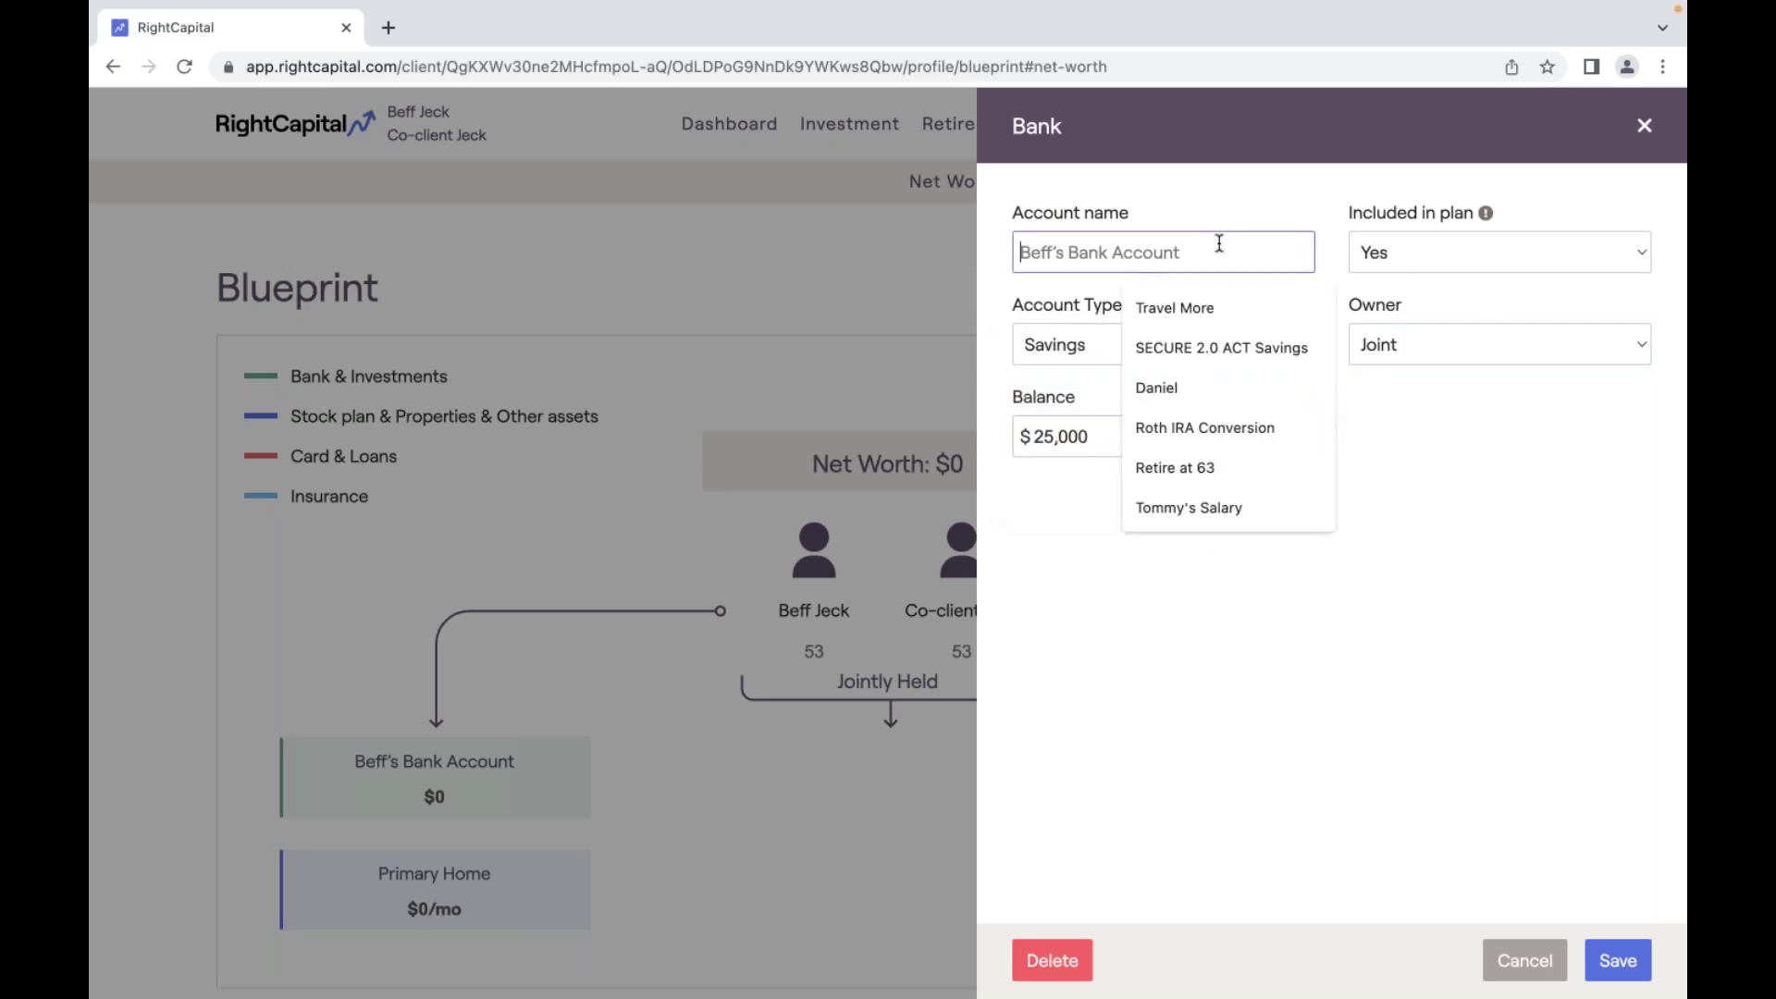
text(Emergency)
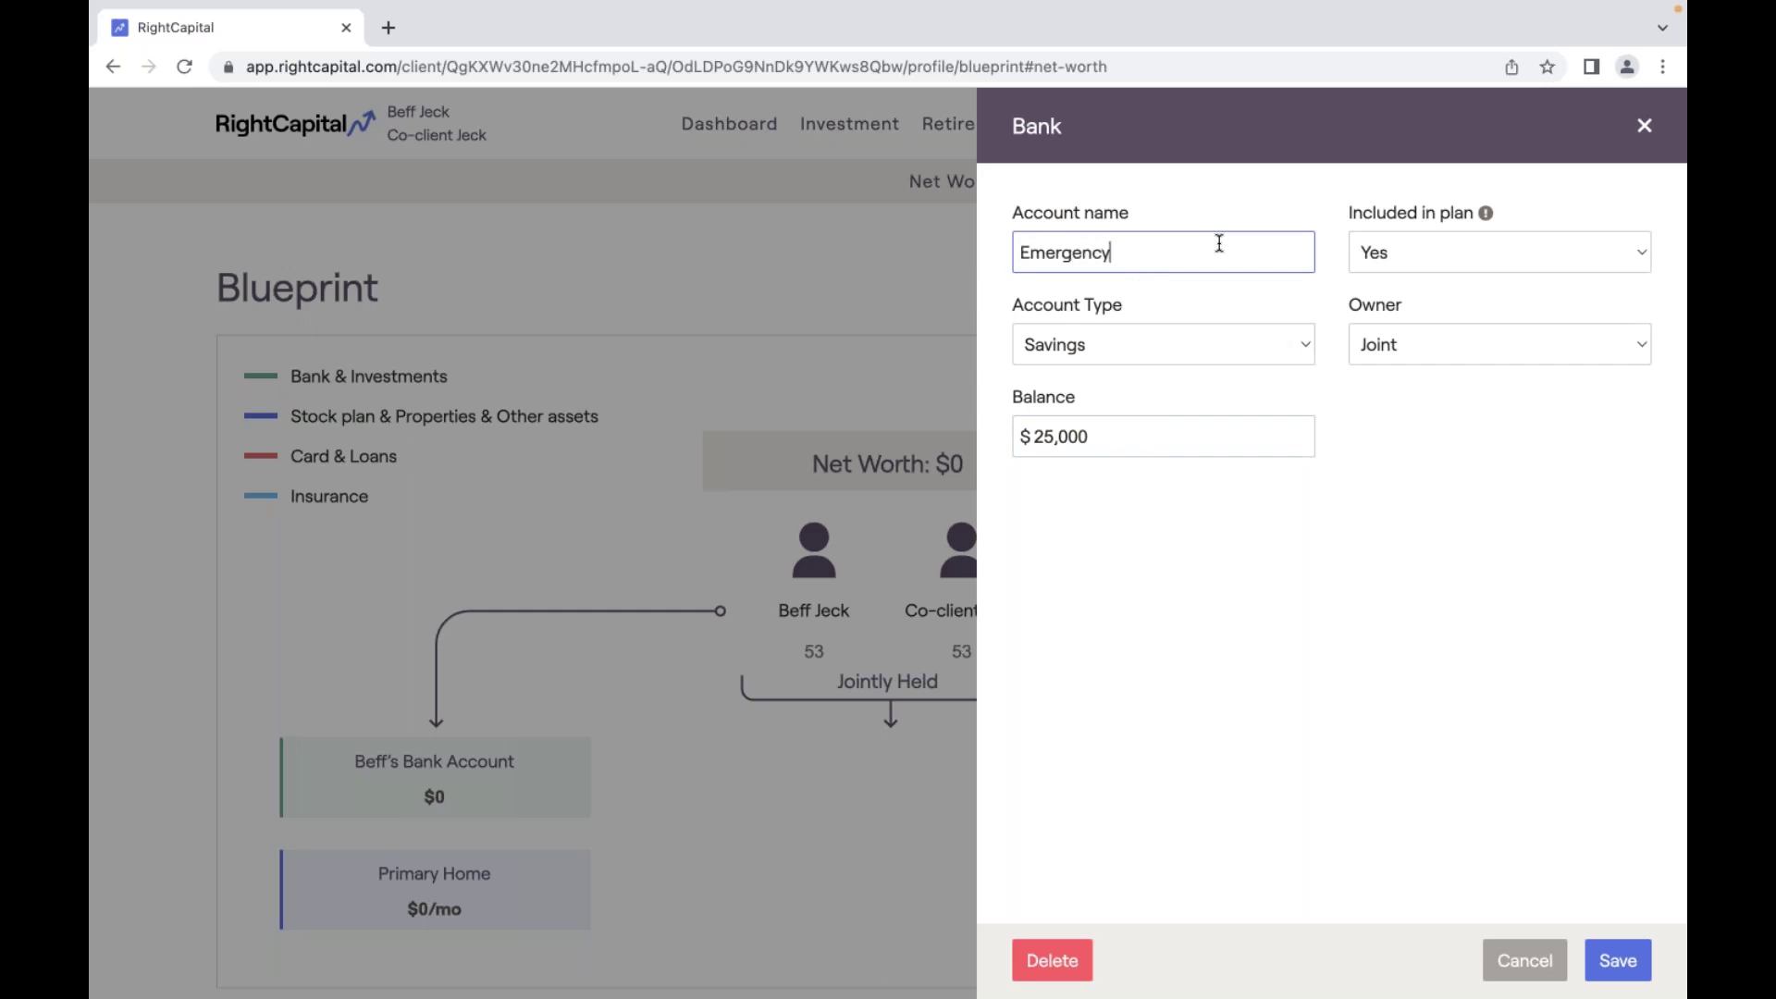
text( Fund)
key(Return)
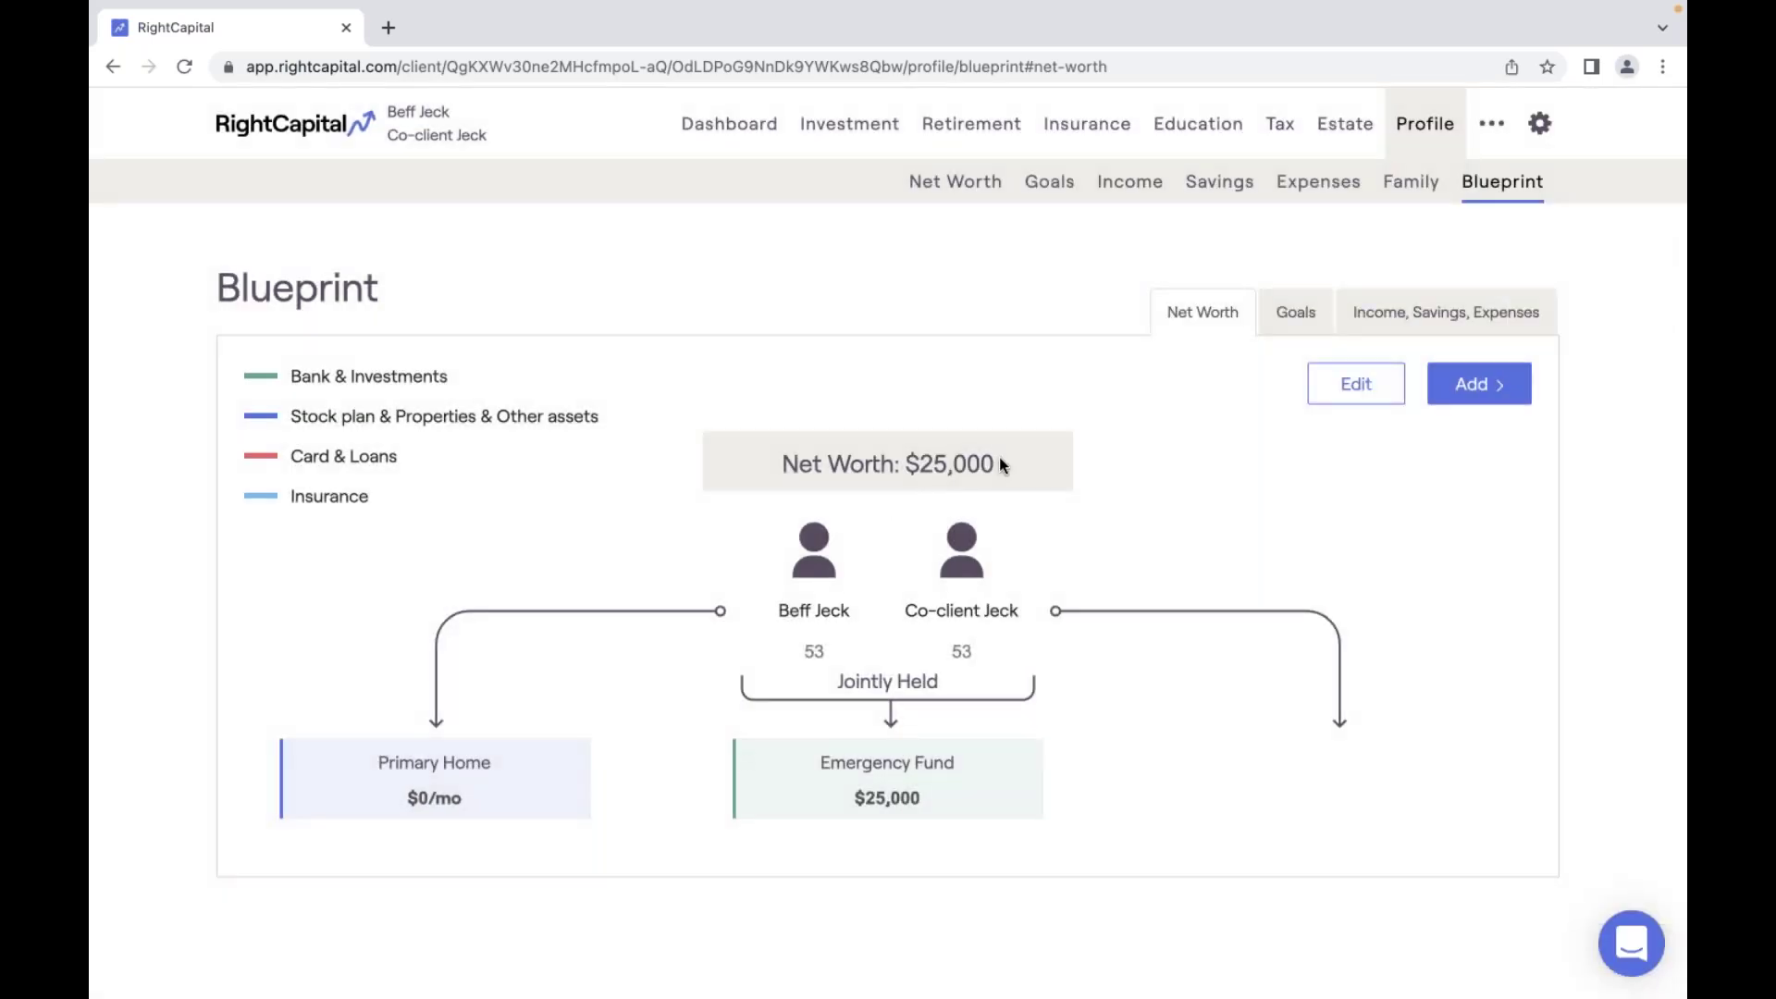
Add a taxable investment account owned by Joint, with a total balance of $350,000 and a cost basis of $250,000.
drag(998, 462, 767, 461)
mouse_move(1480, 384)
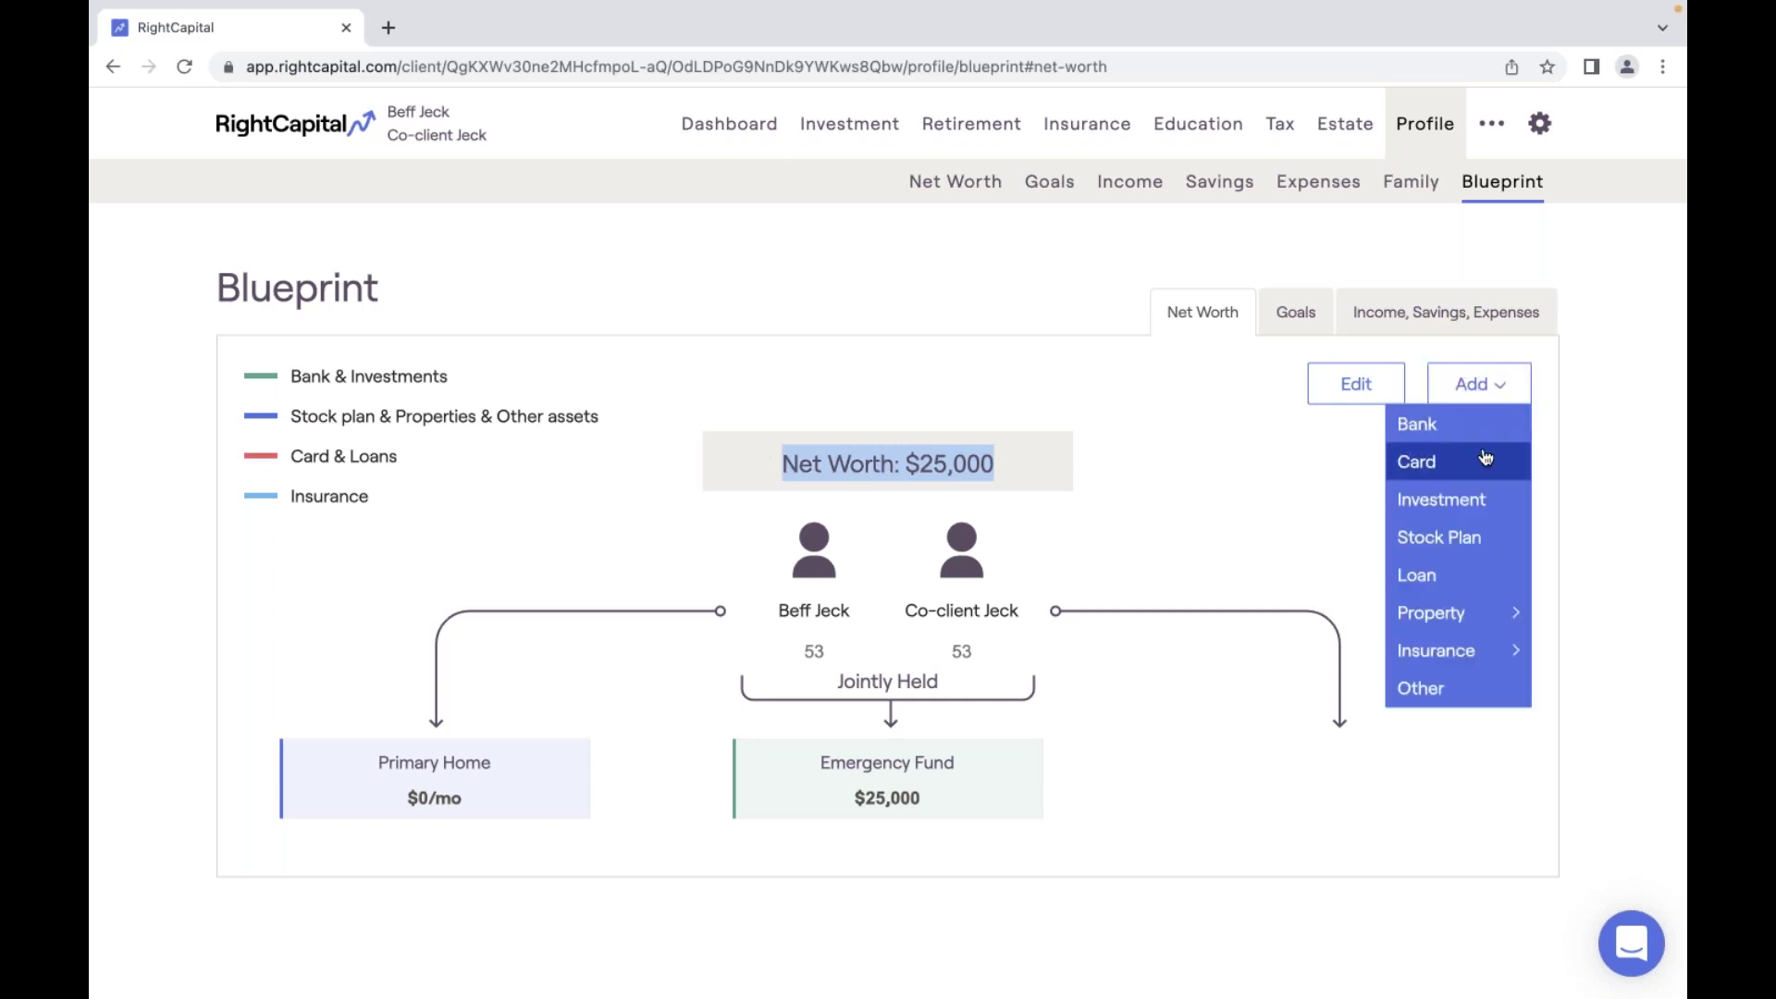
click(1469, 500)
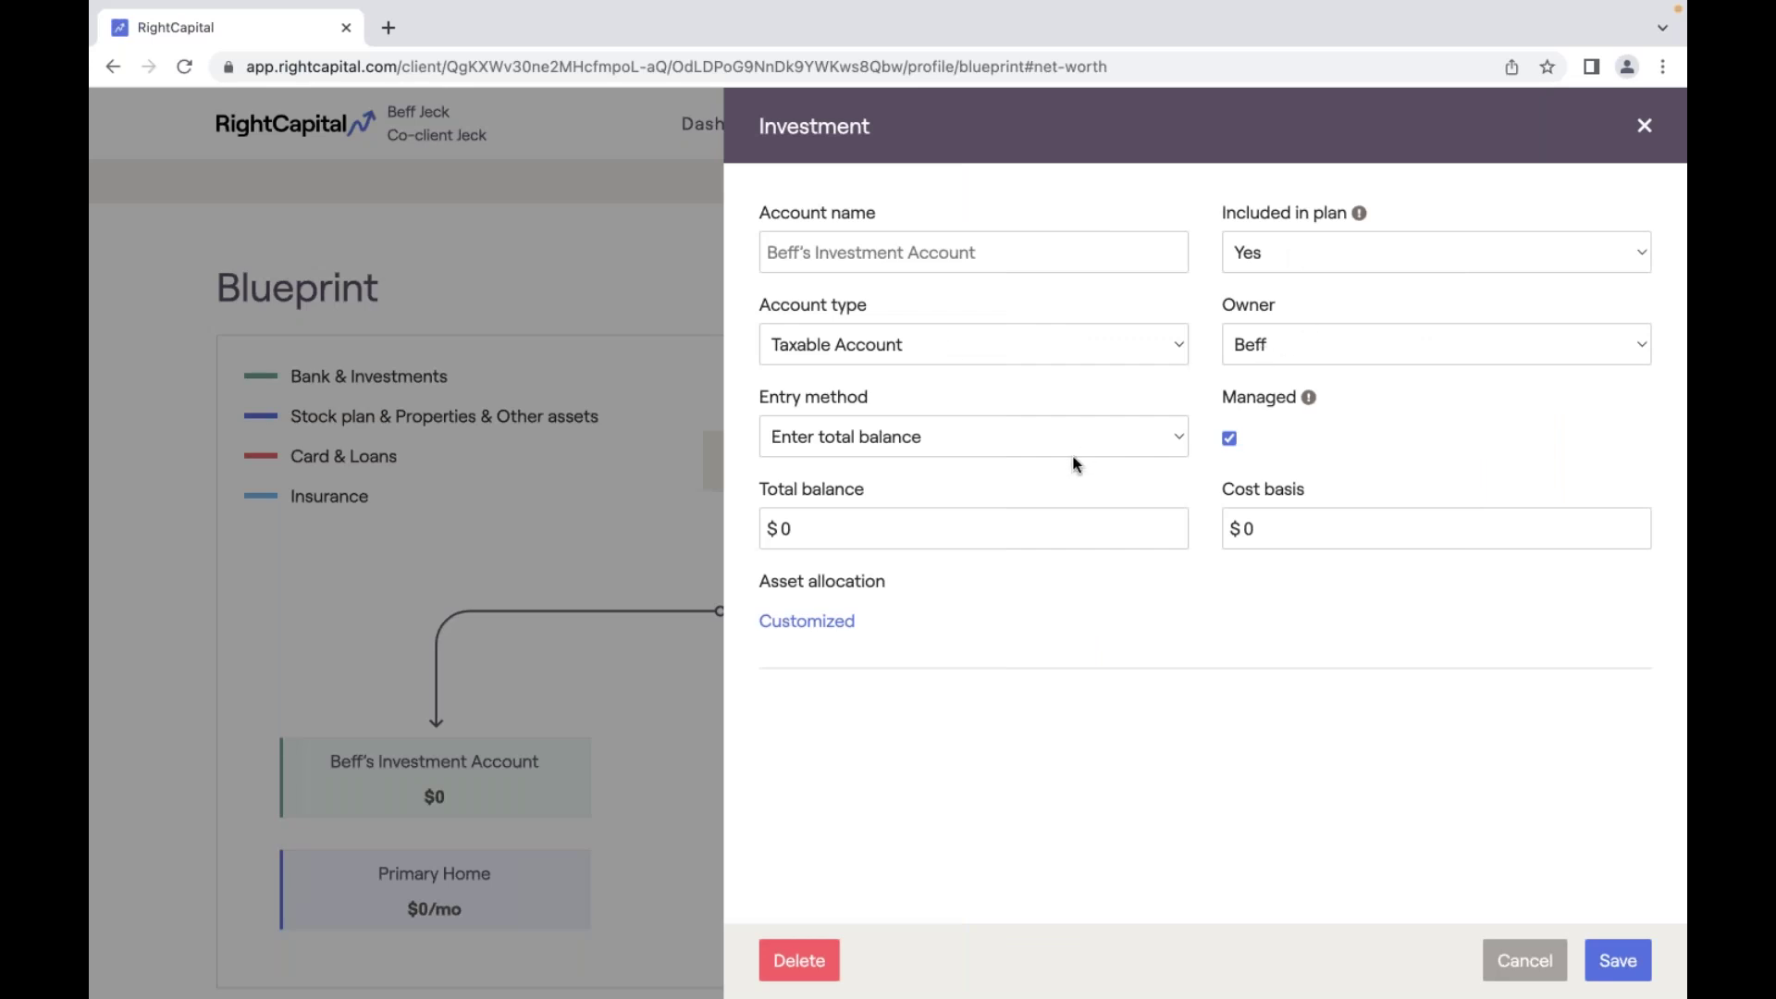
click(1298, 341)
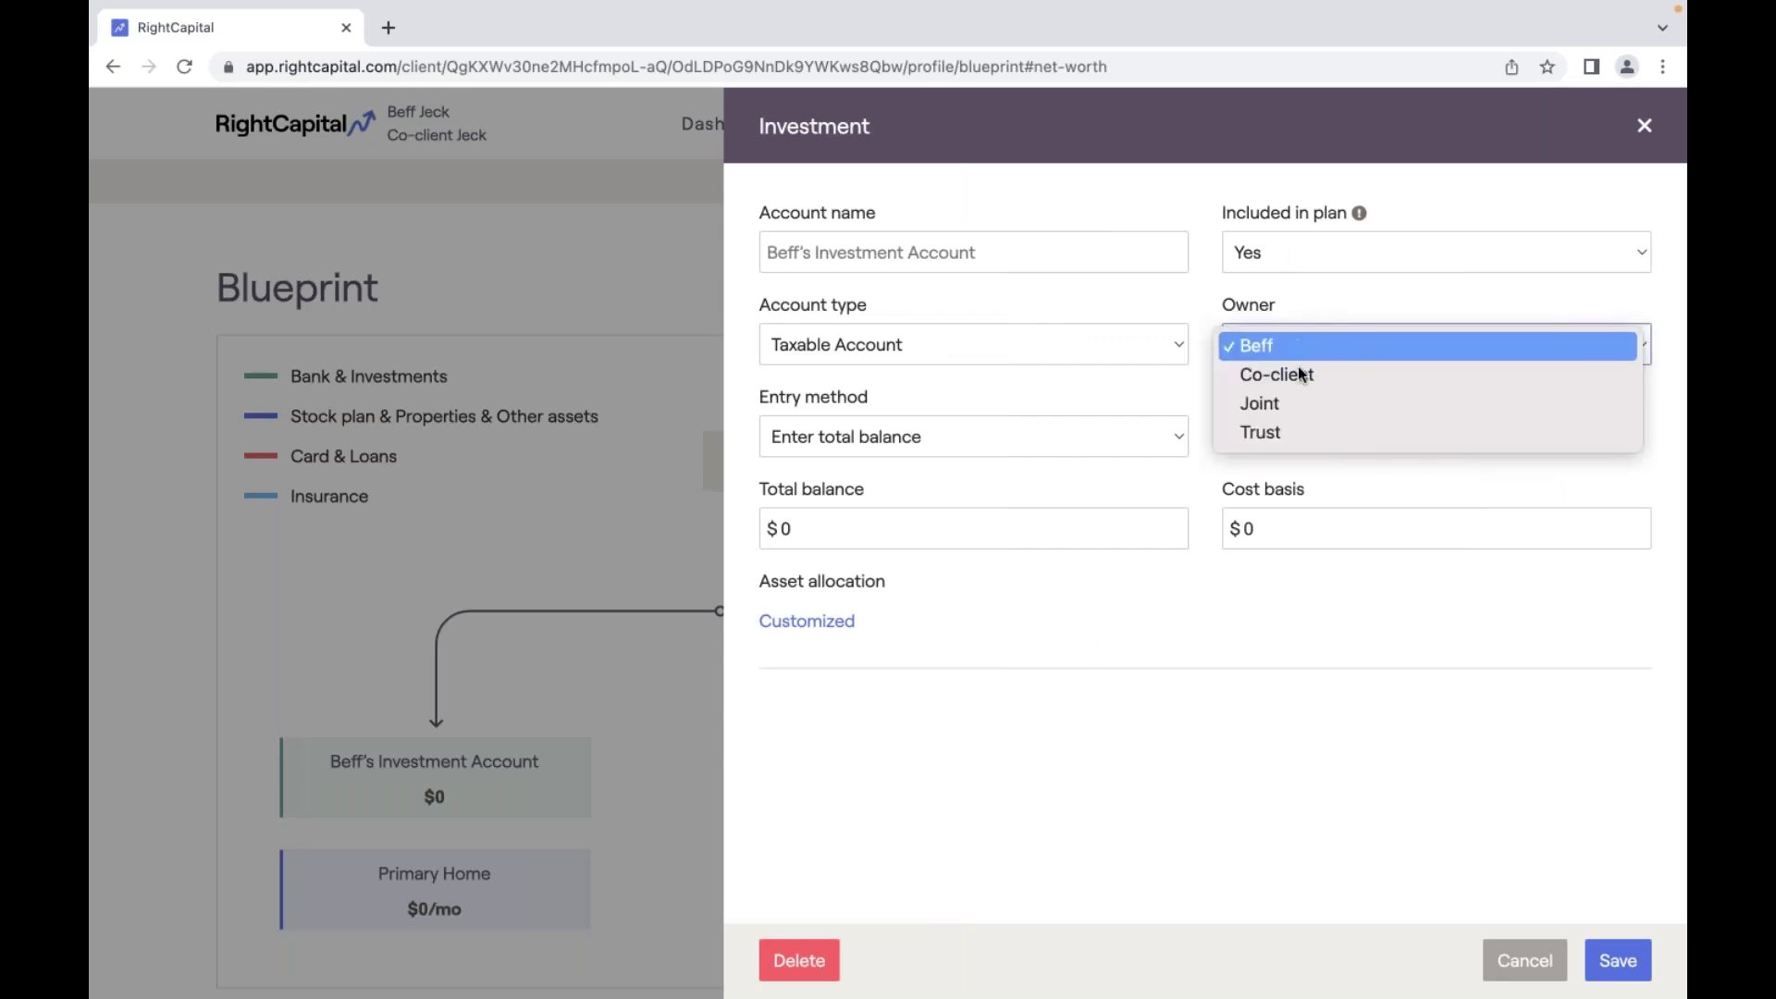
click(1237, 404)
click(808, 528)
text(350000)
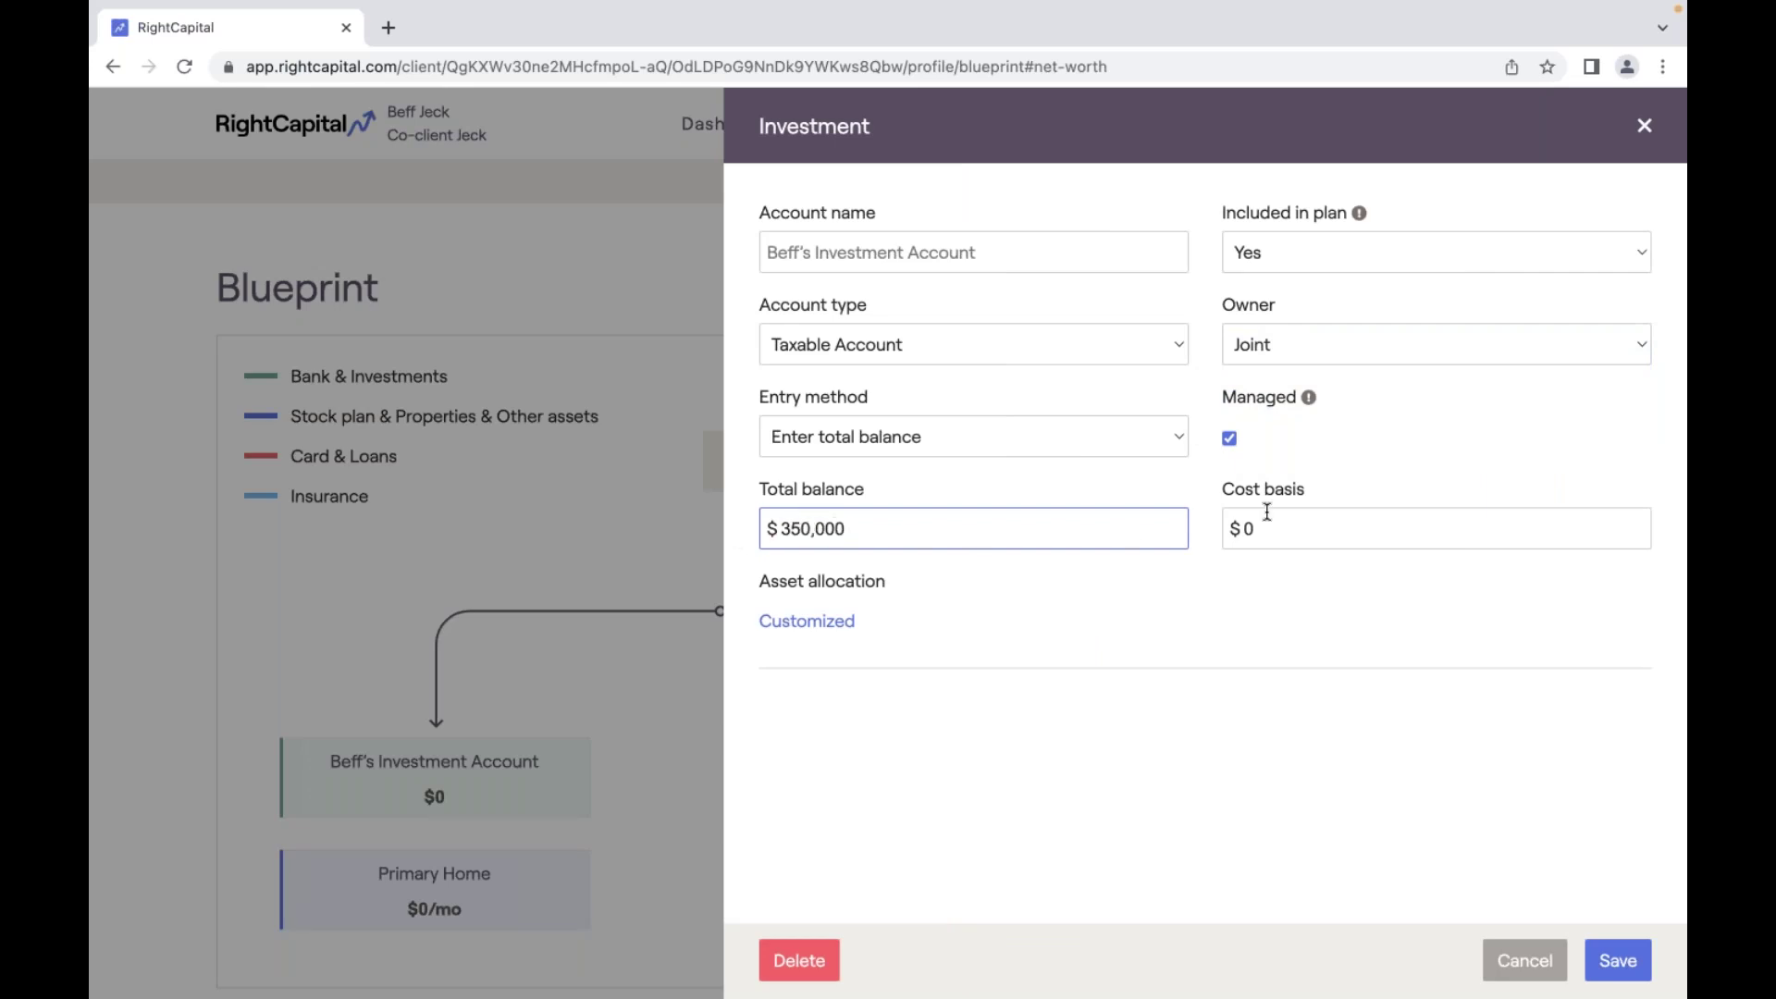
click(1223, 531)
text(250,000)
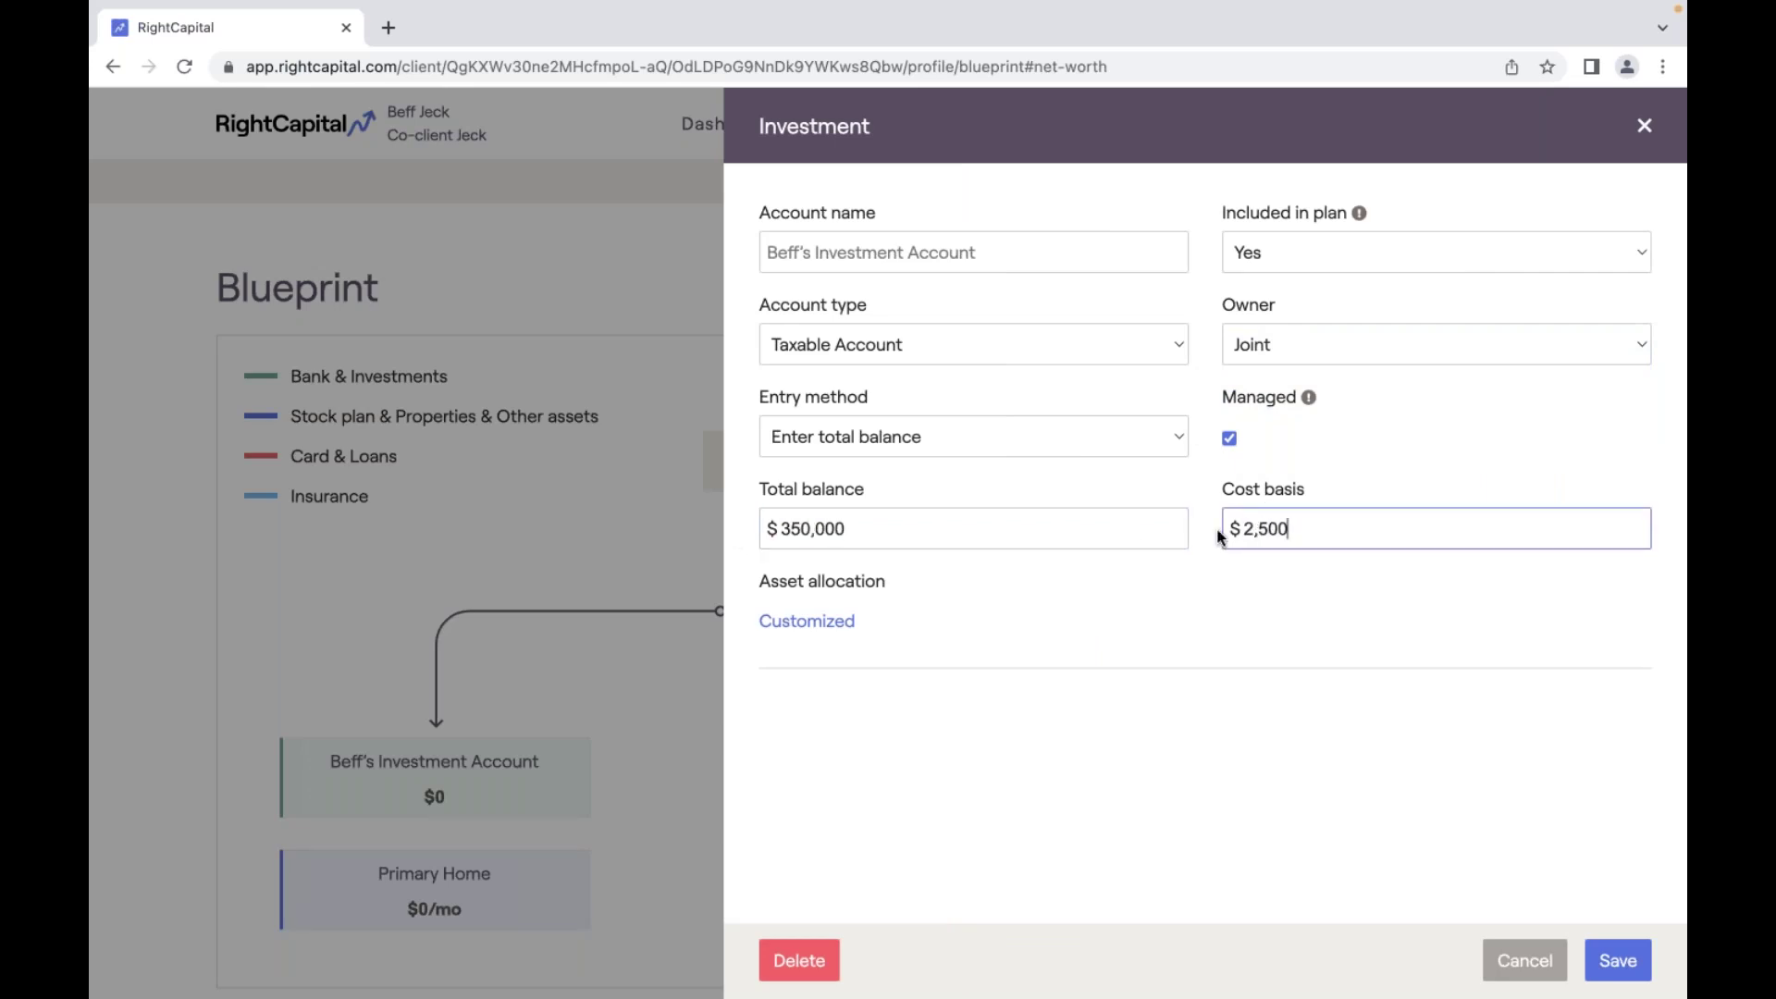
Base the joint investment account's asset allocation on the Moderate model portfolio and save the account.
click(802, 620)
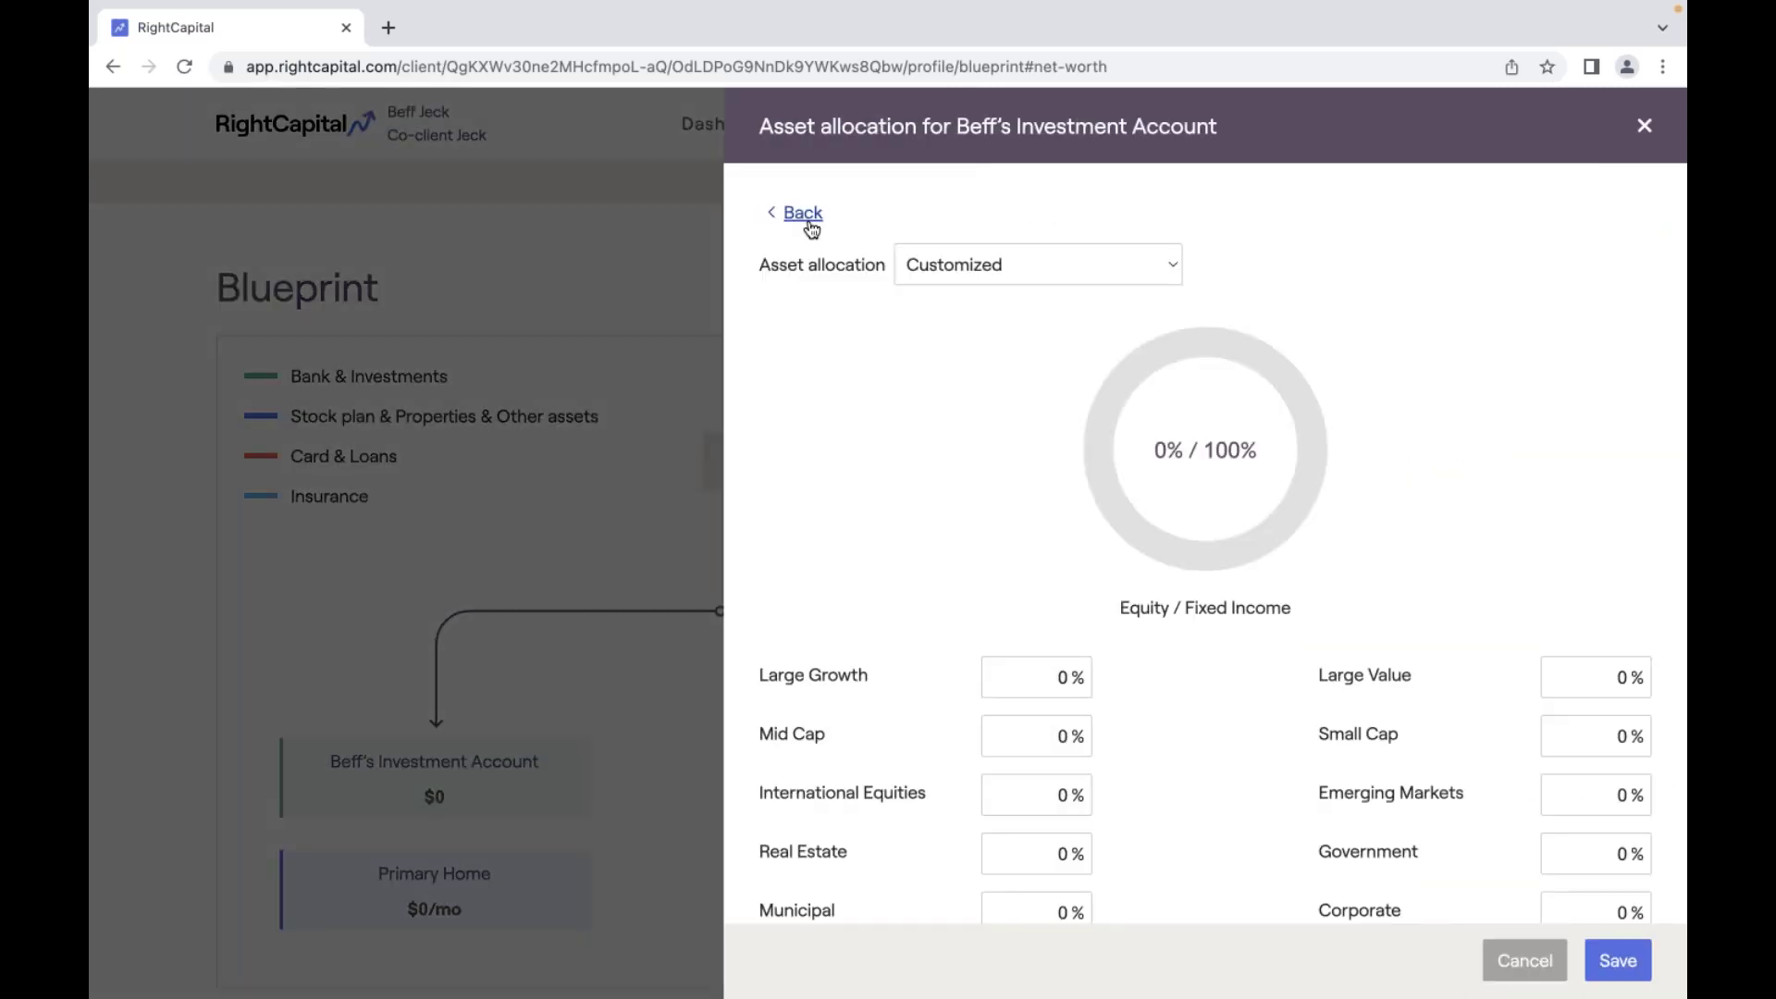
click(805, 220)
drag(860, 531, 755, 535)
click(829, 628)
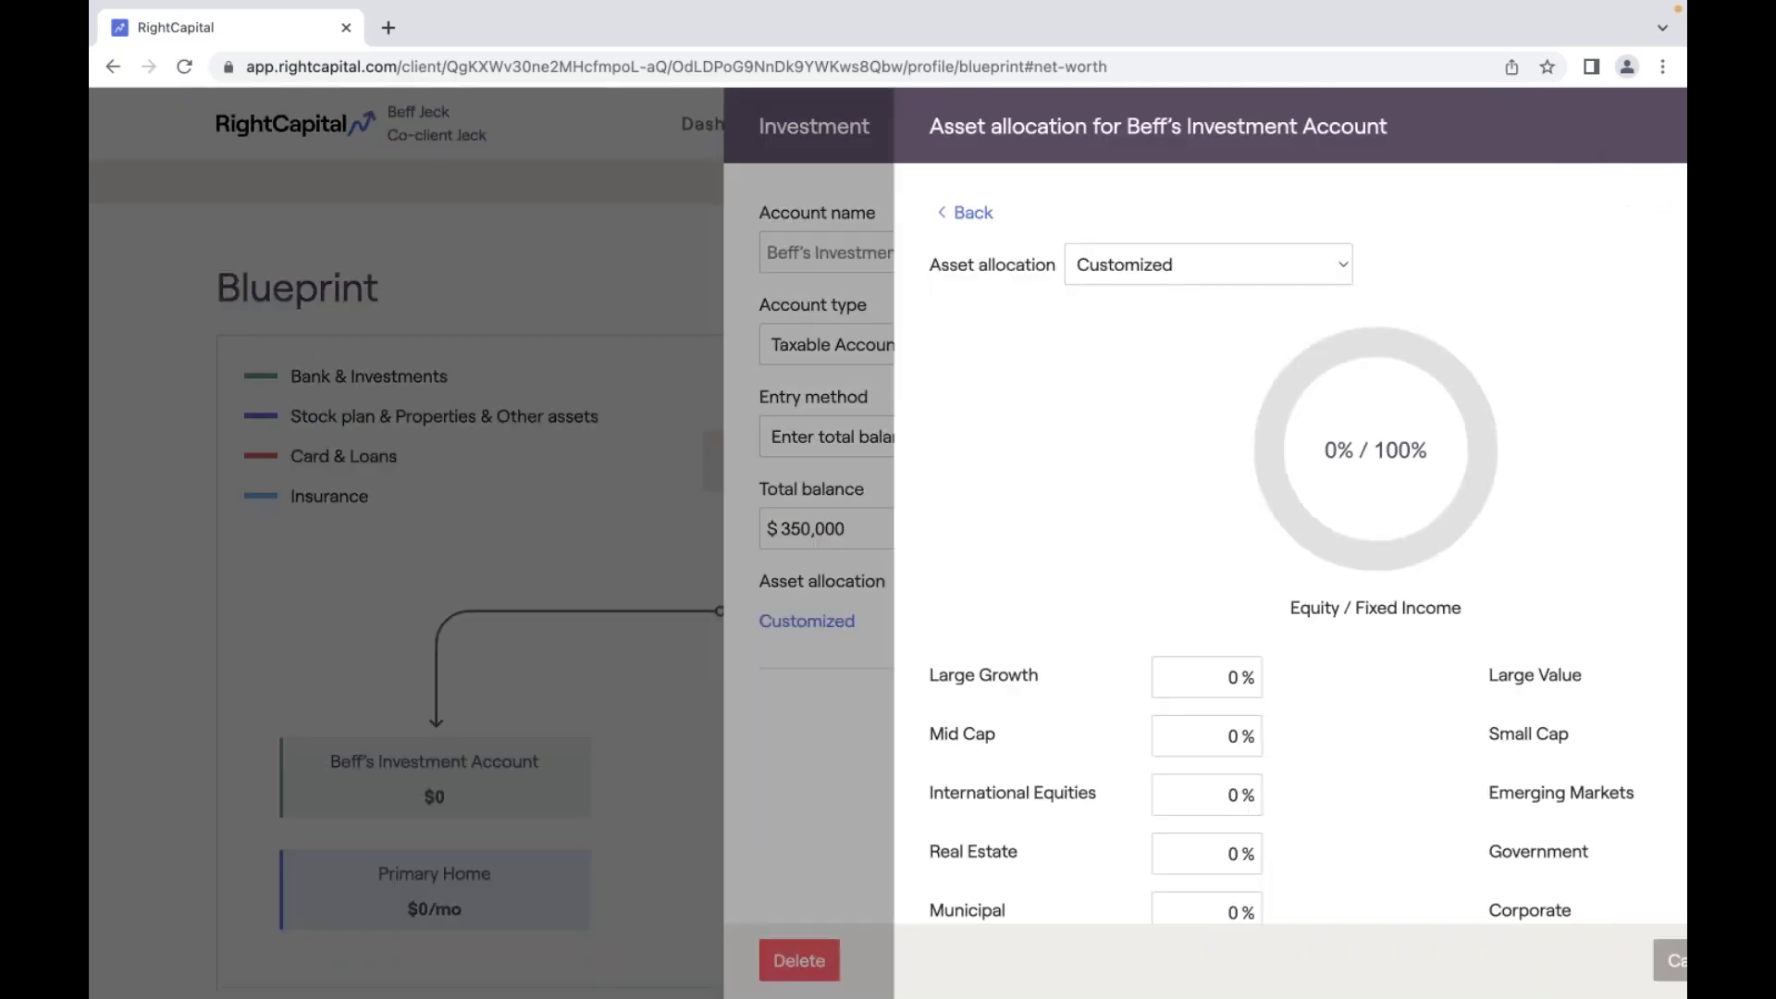
click(1064, 264)
click(1065, 242)
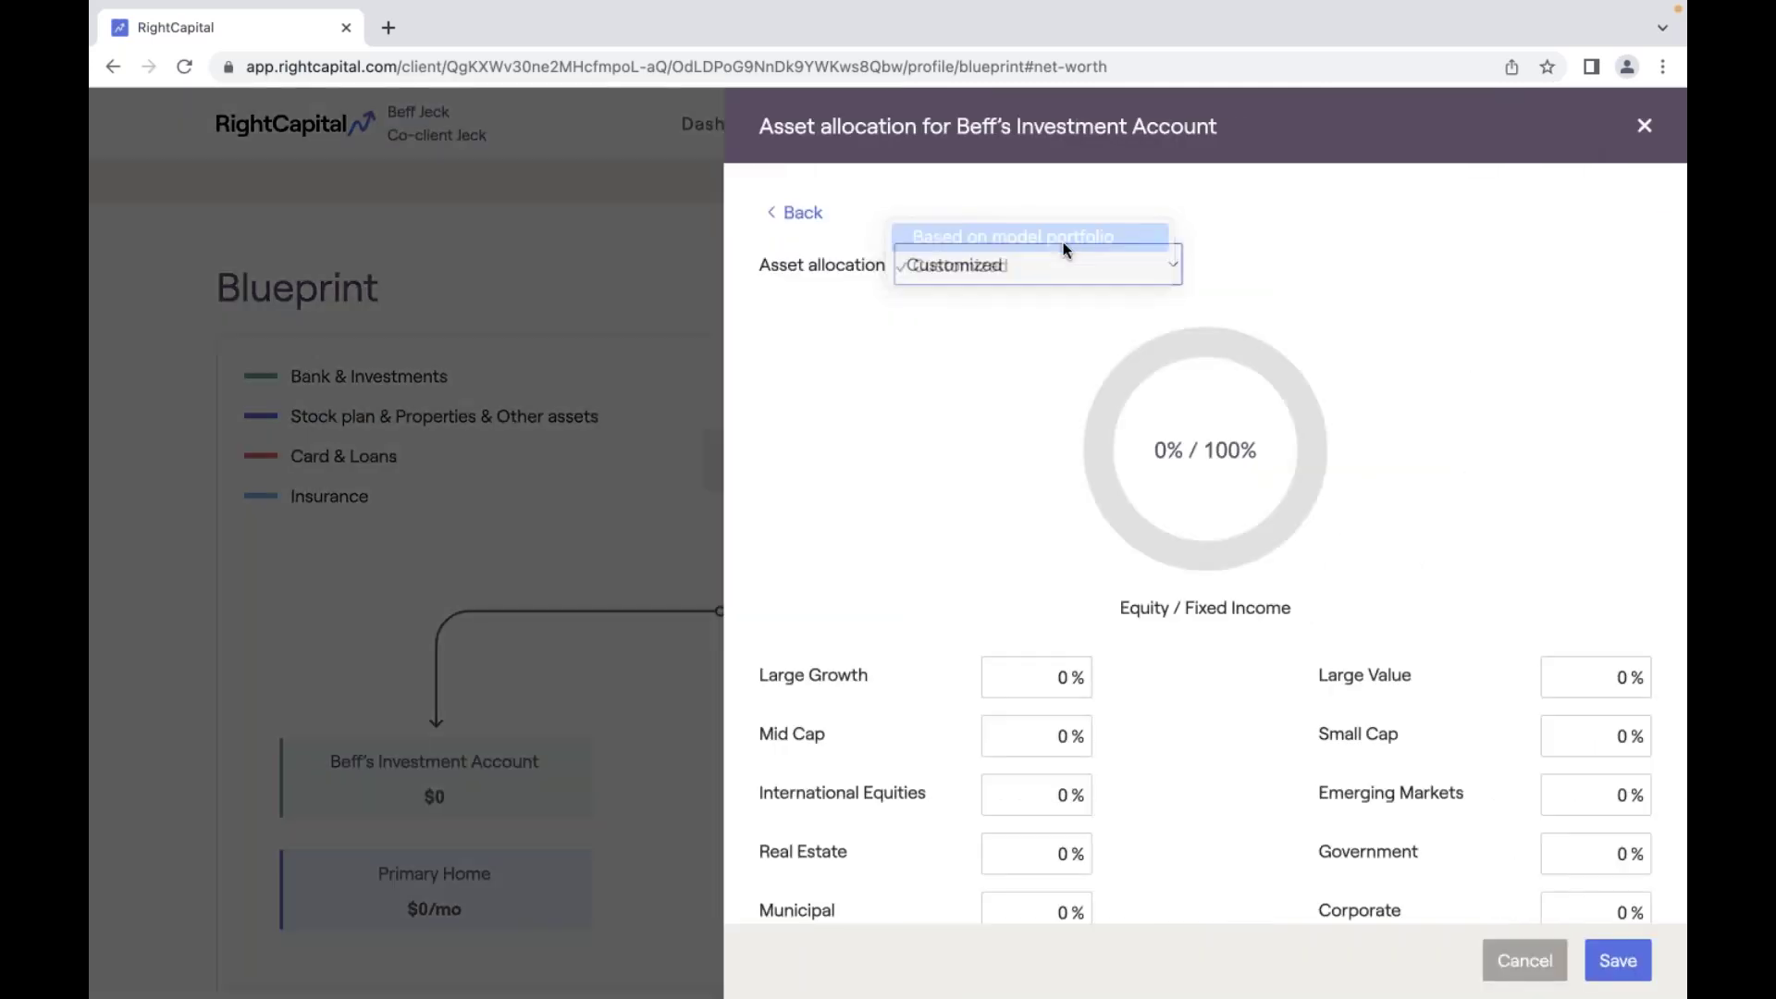
click(1259, 270)
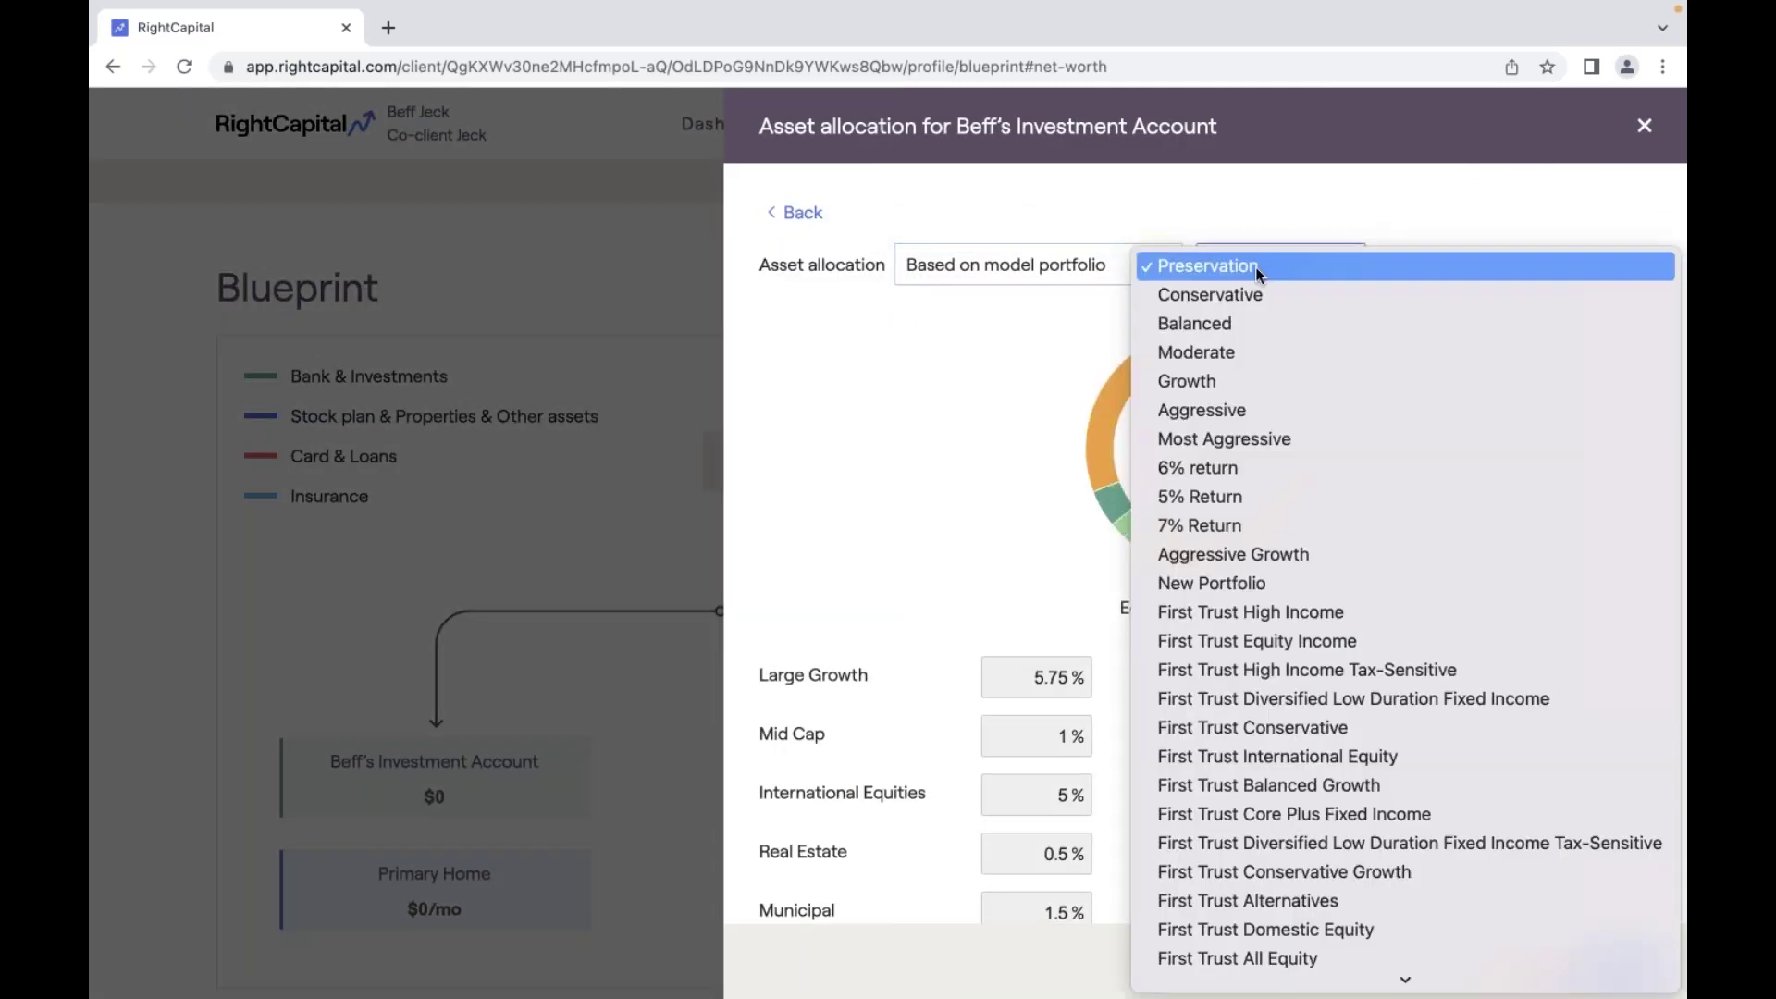
click(1257, 352)
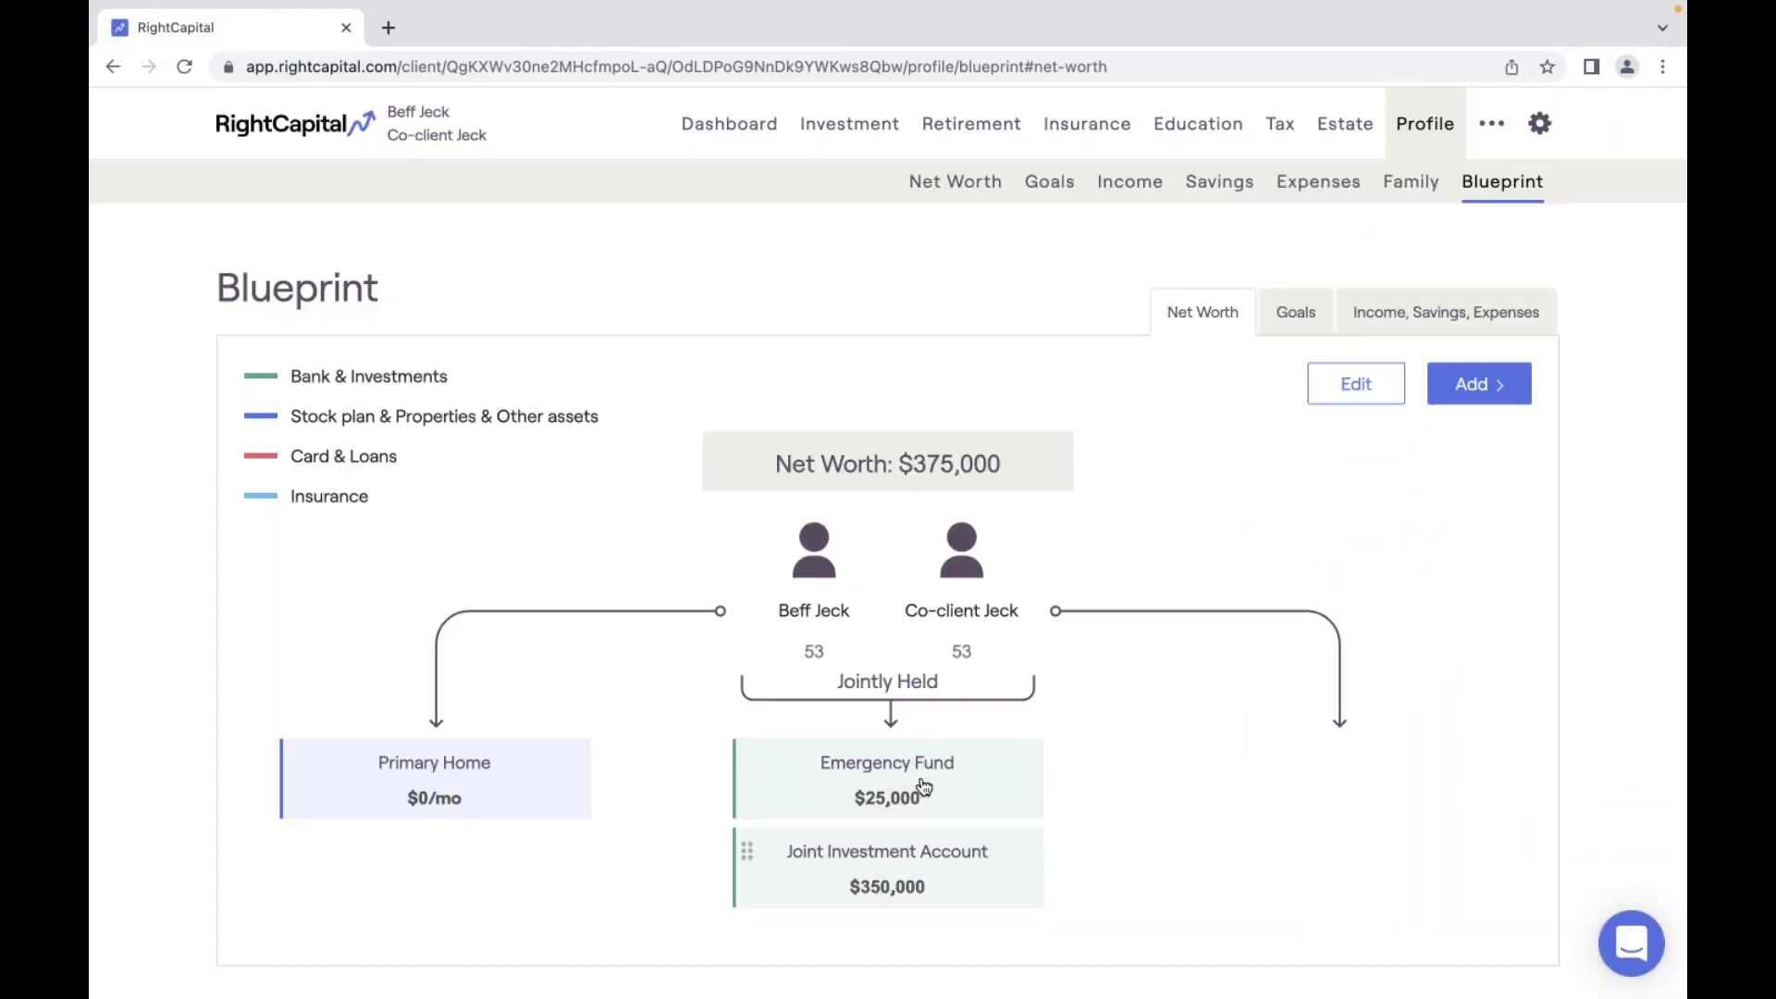
drag(959, 465, 901, 467)
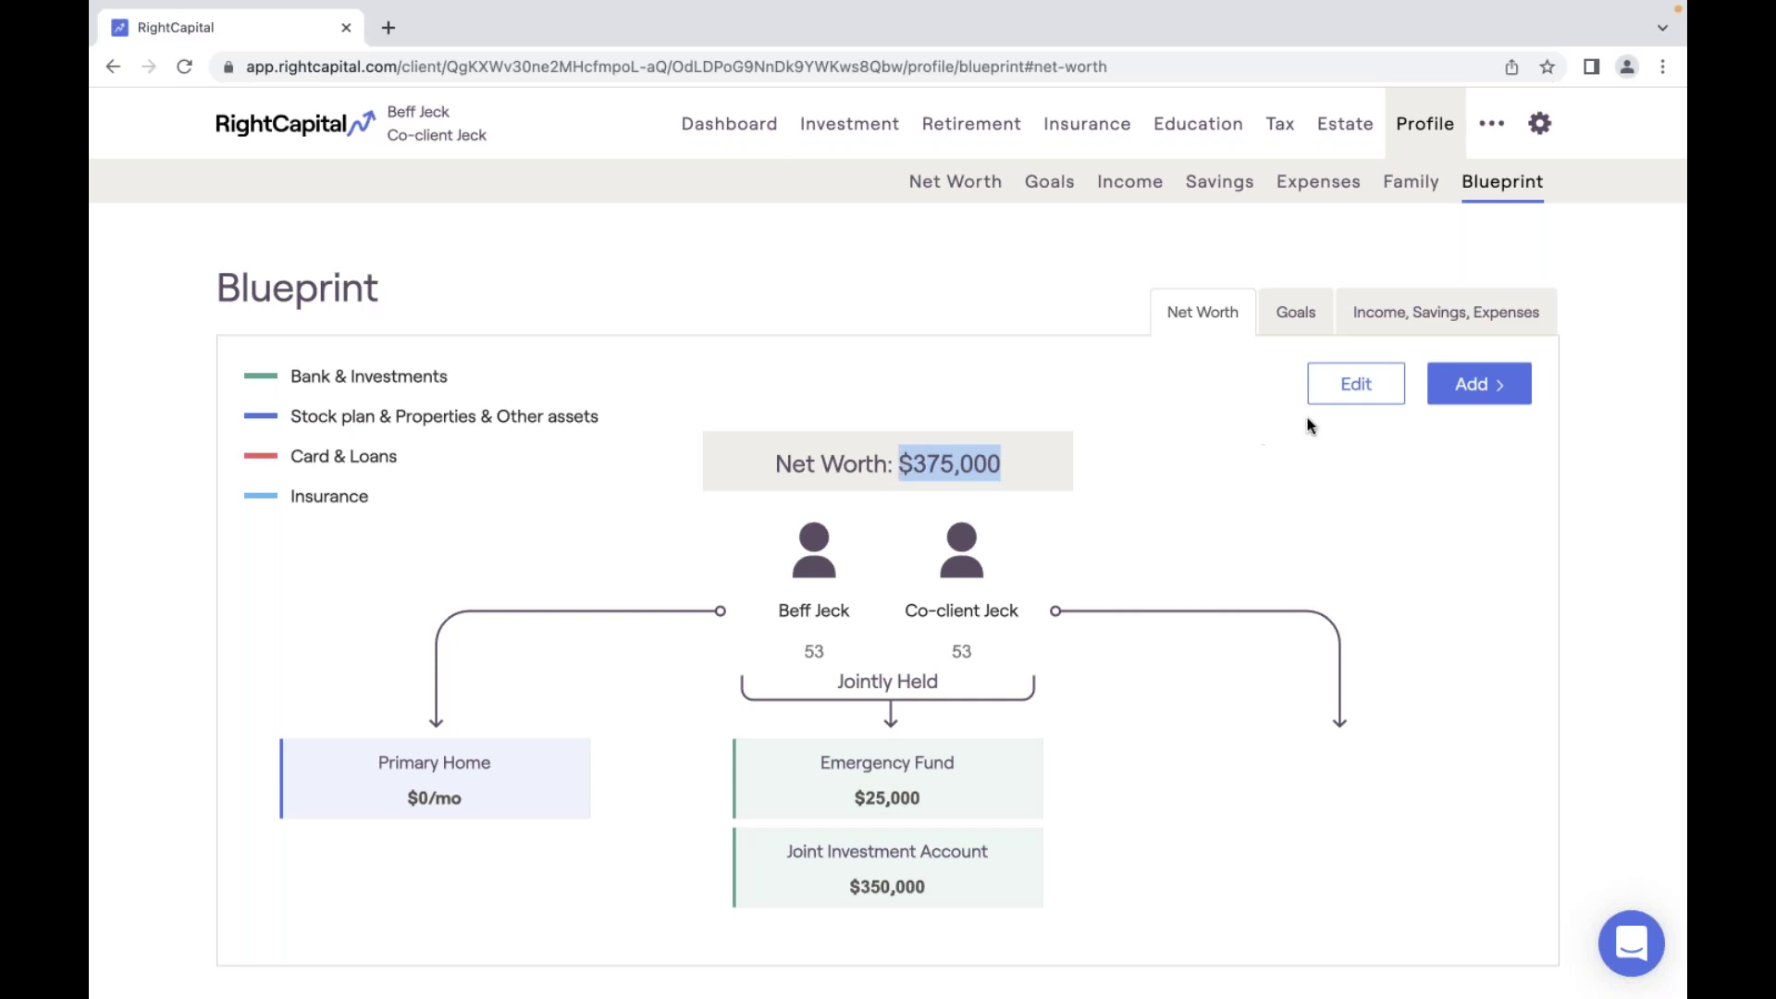
Add an investment account of type 401(k), 403(b), or other retirement plan and name it Co-Client's 401(k).
mouse_move(1480, 386)
click(1443, 499)
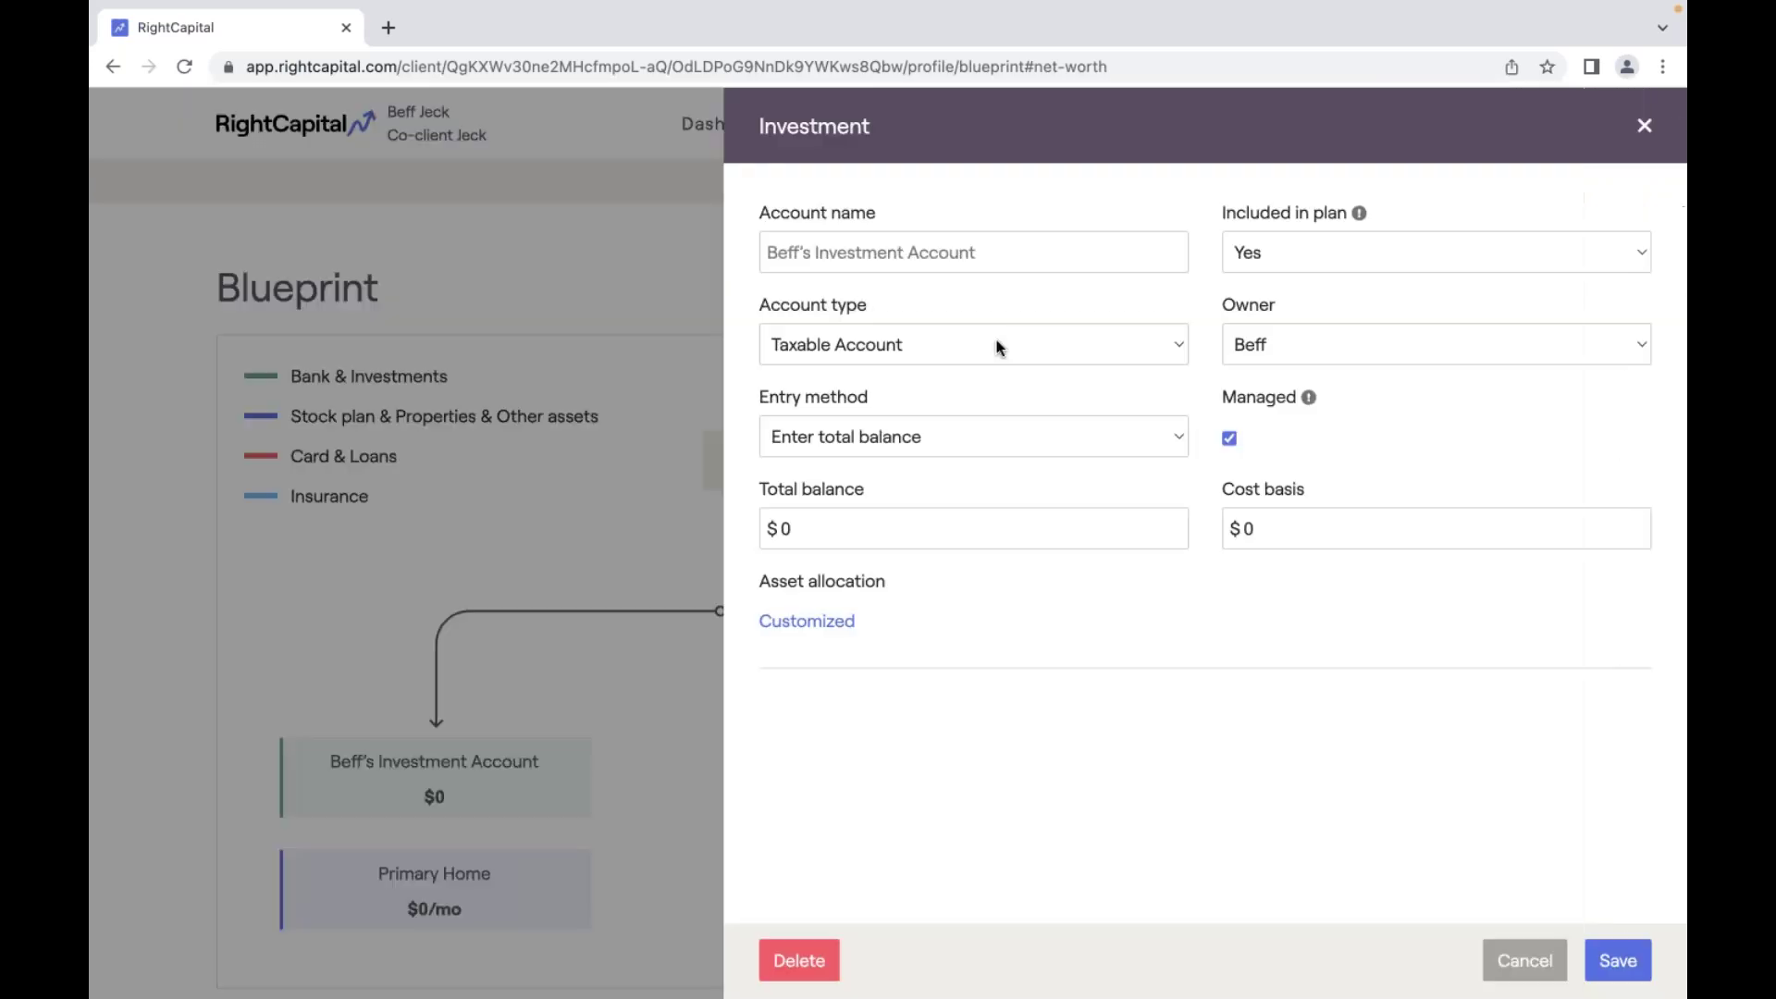
click(992, 346)
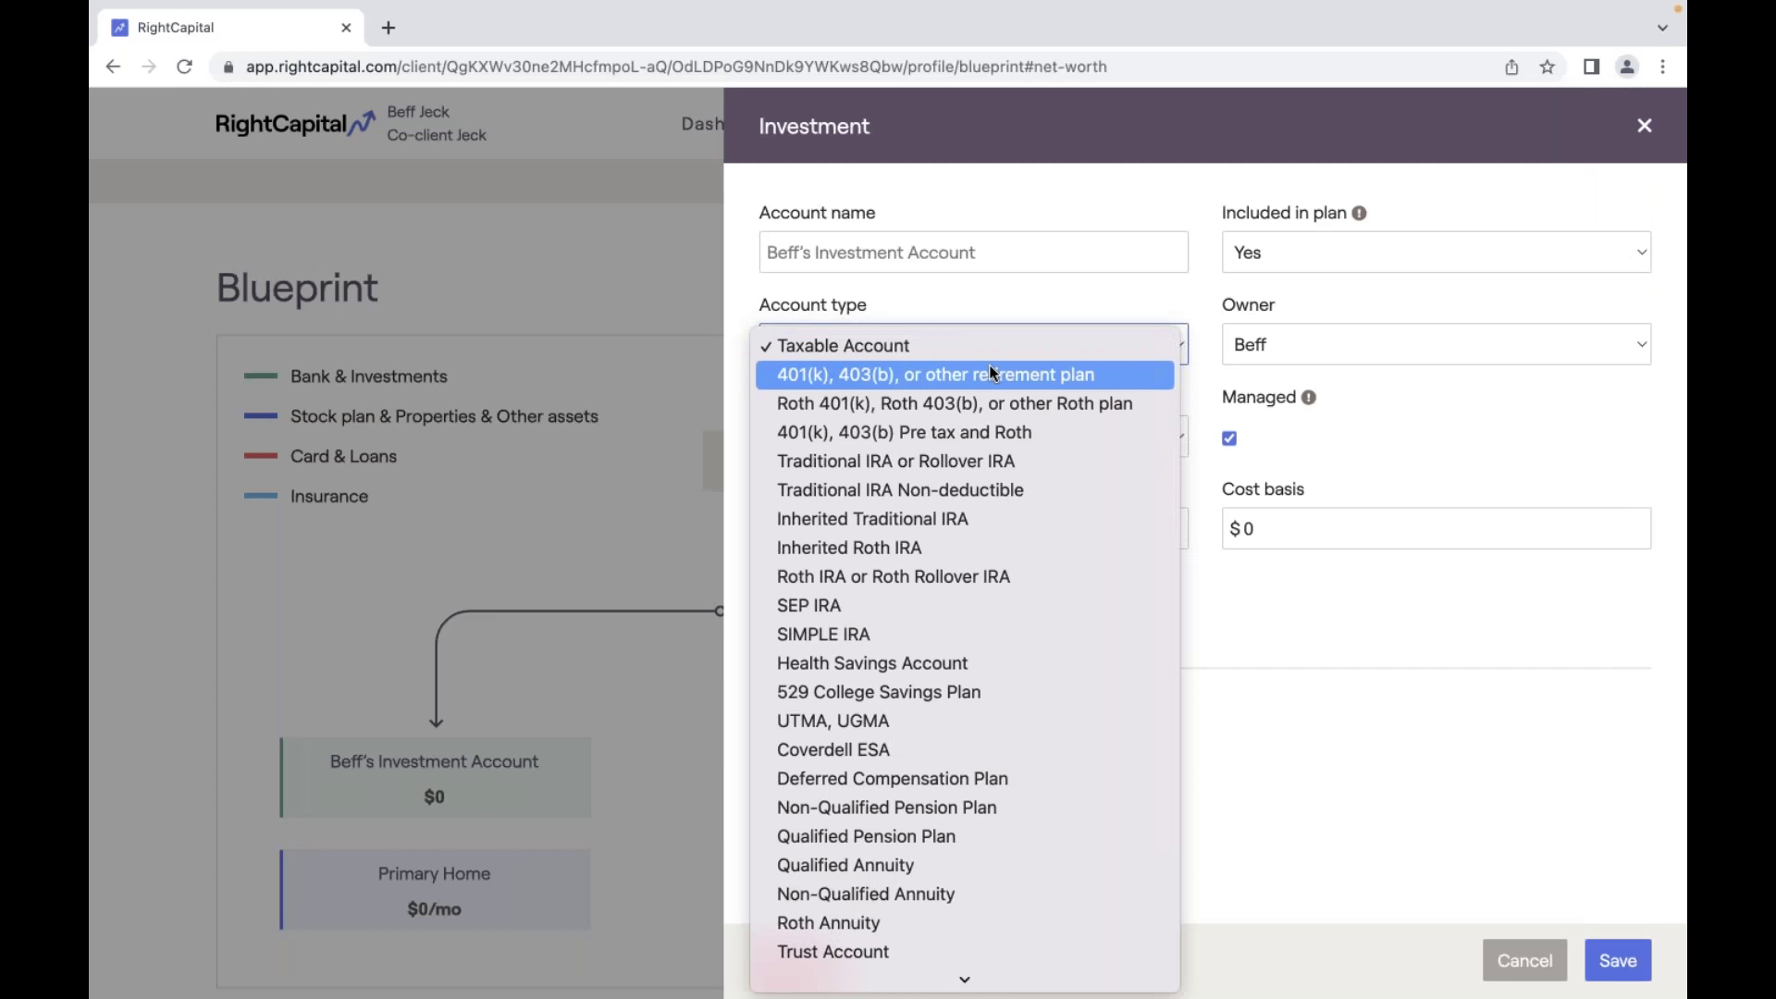
click(990, 372)
click(990, 257)
text(Co-Client's 401(k)
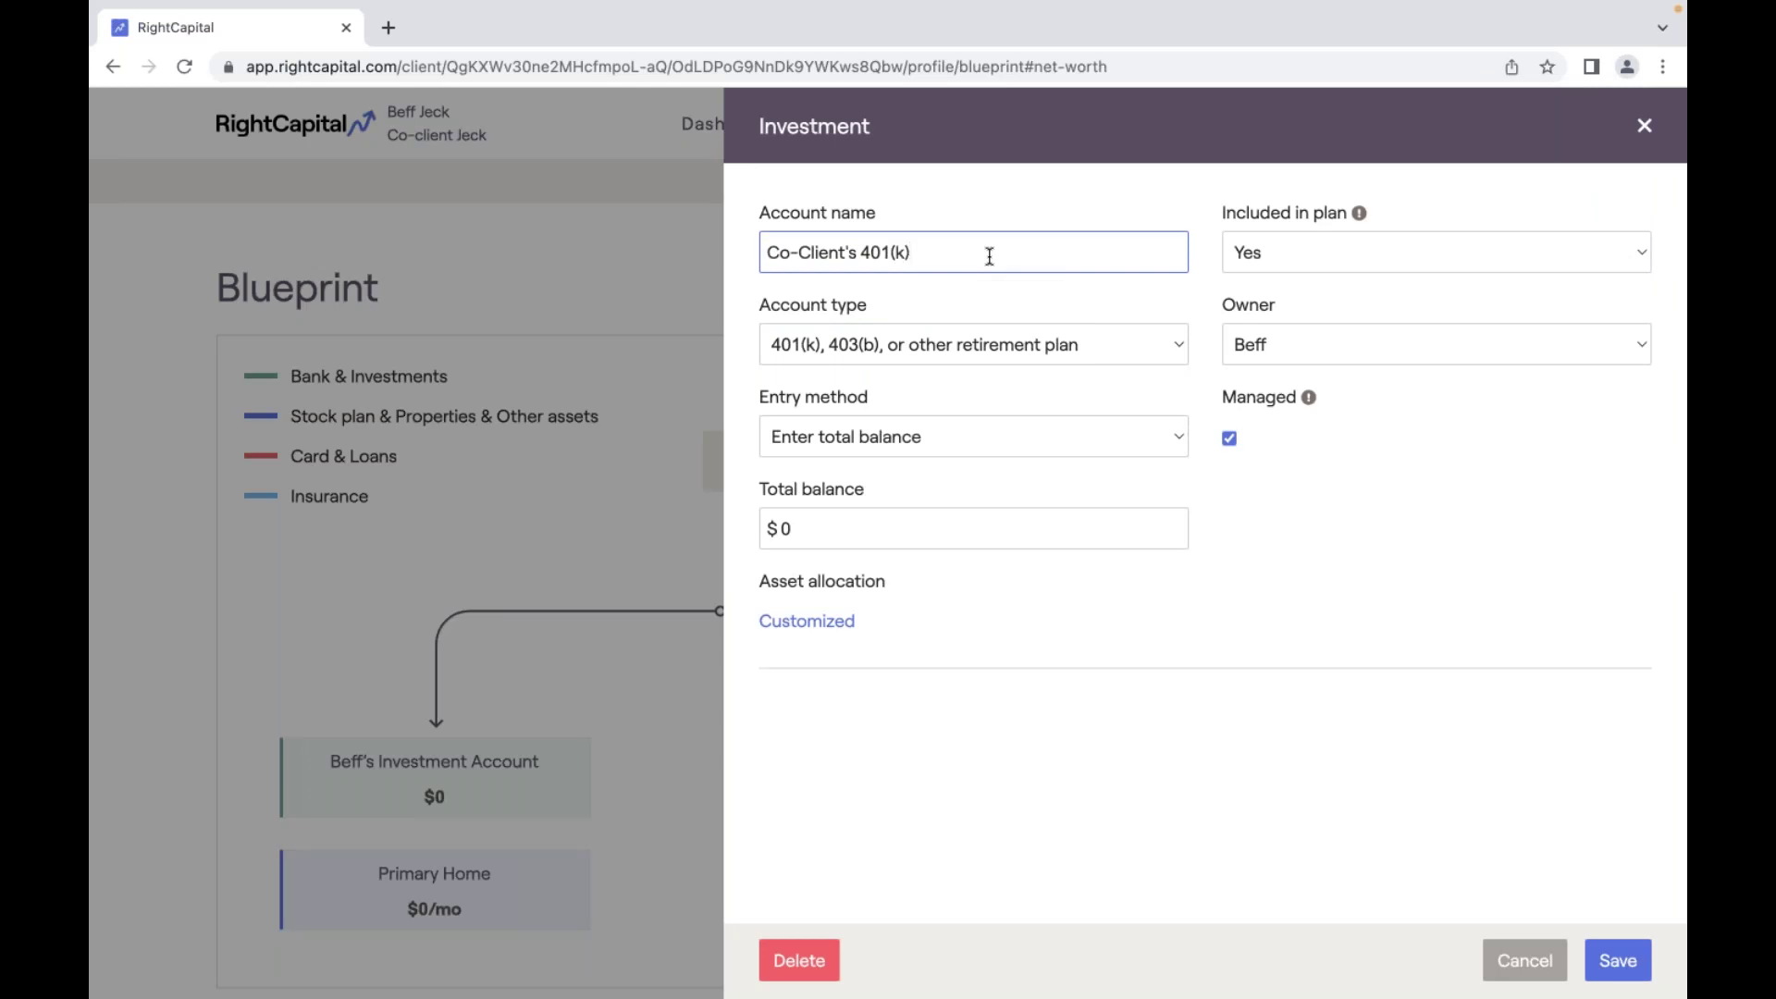
Make Co-client the owner of the new 401(k) and set its total balance to $230,000.
click(1346, 345)
click(1343, 370)
click(927, 537)
text(230,00)
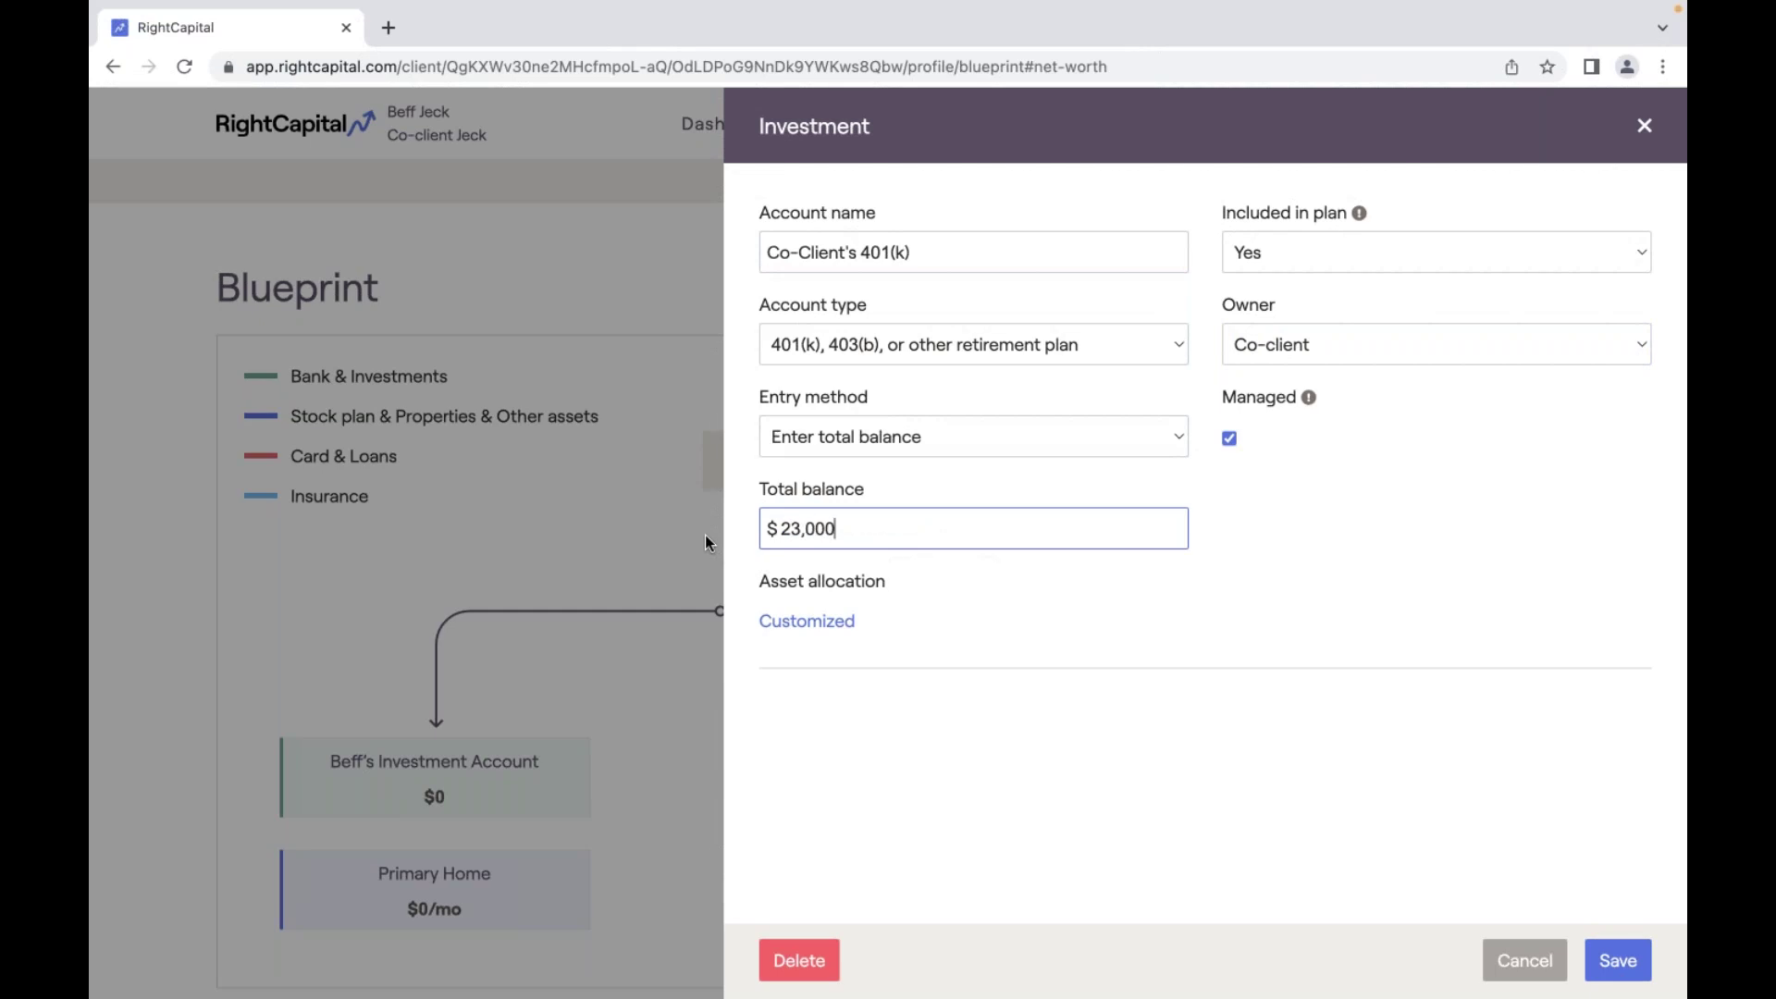
text(0)
Base the co-client's 401(k) asset allocation on the Balanced model portfolio and save the account.
click(807, 621)
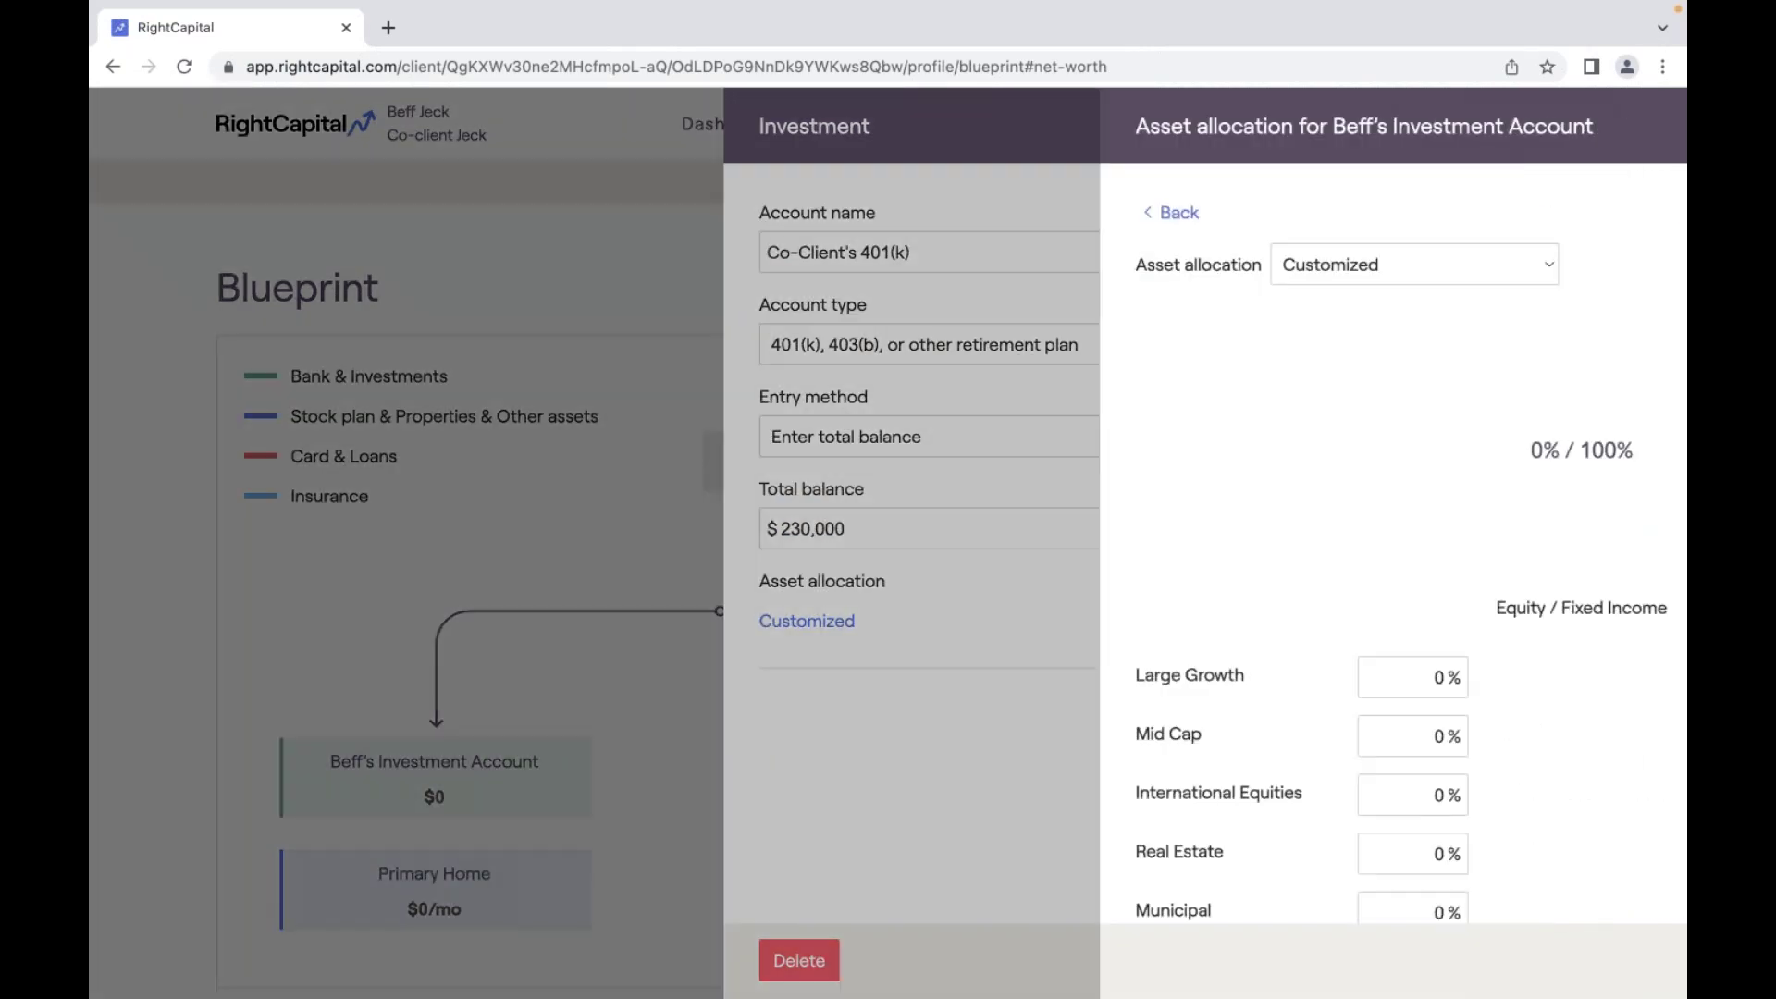
click(1027, 261)
click(1030, 237)
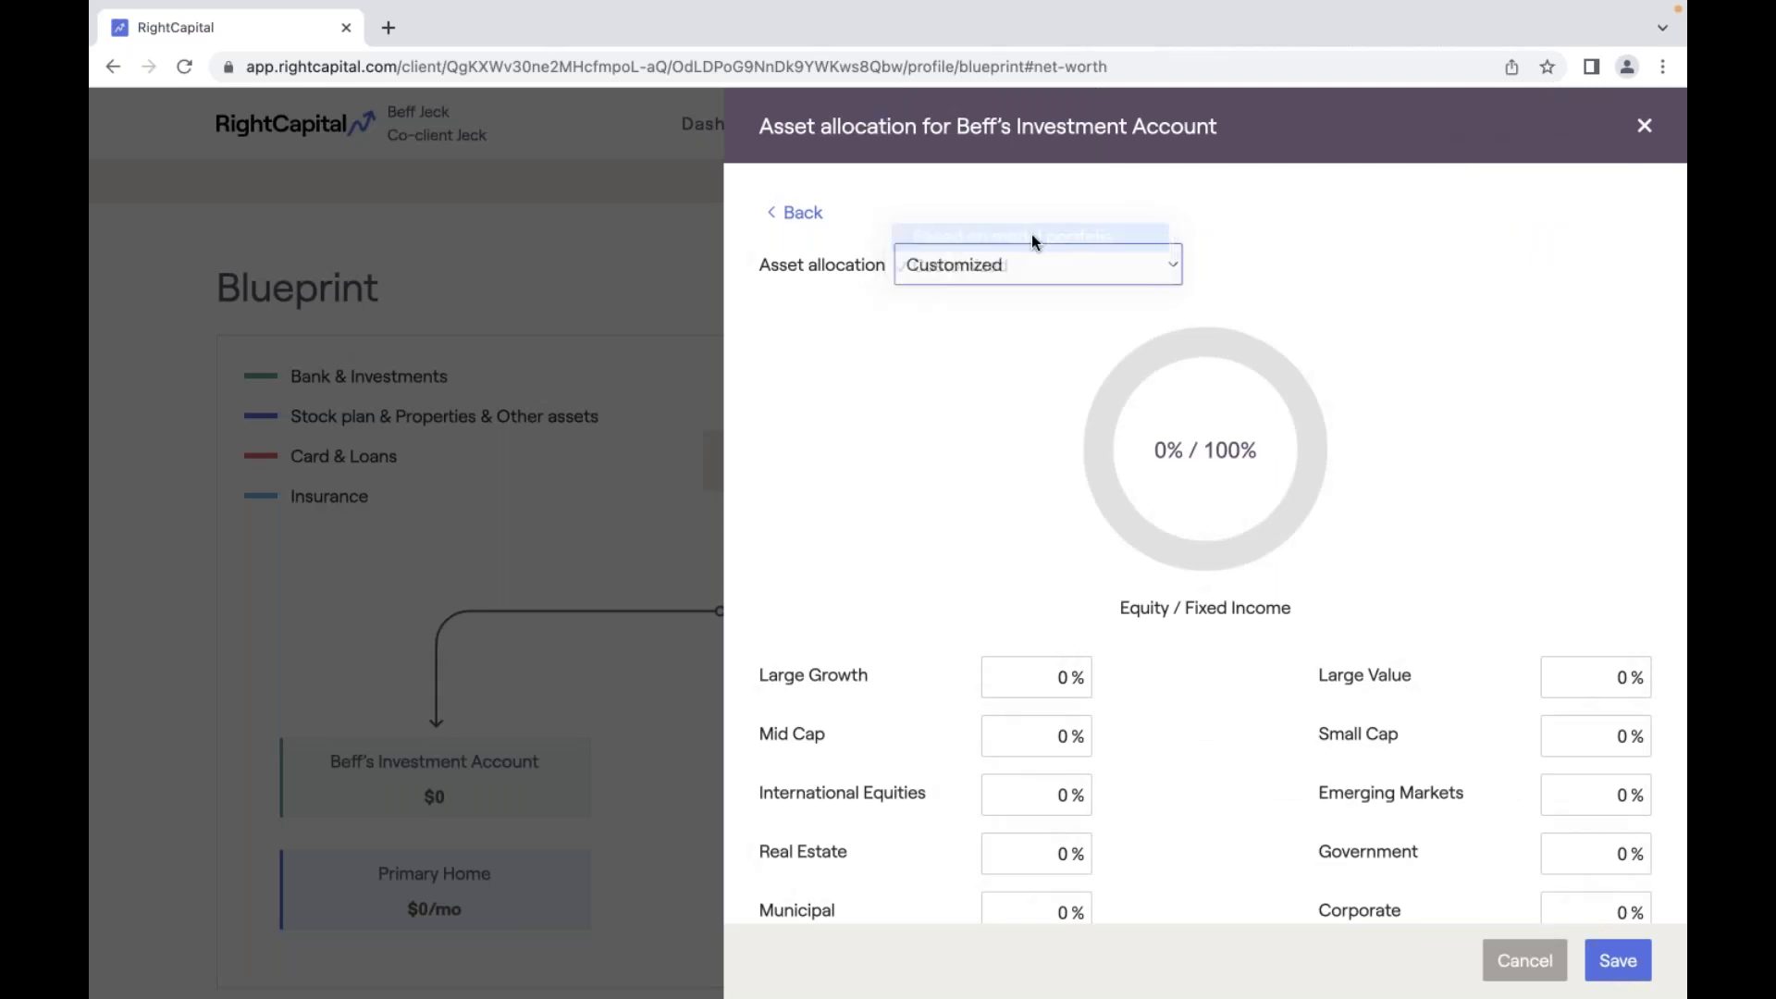
click(1255, 268)
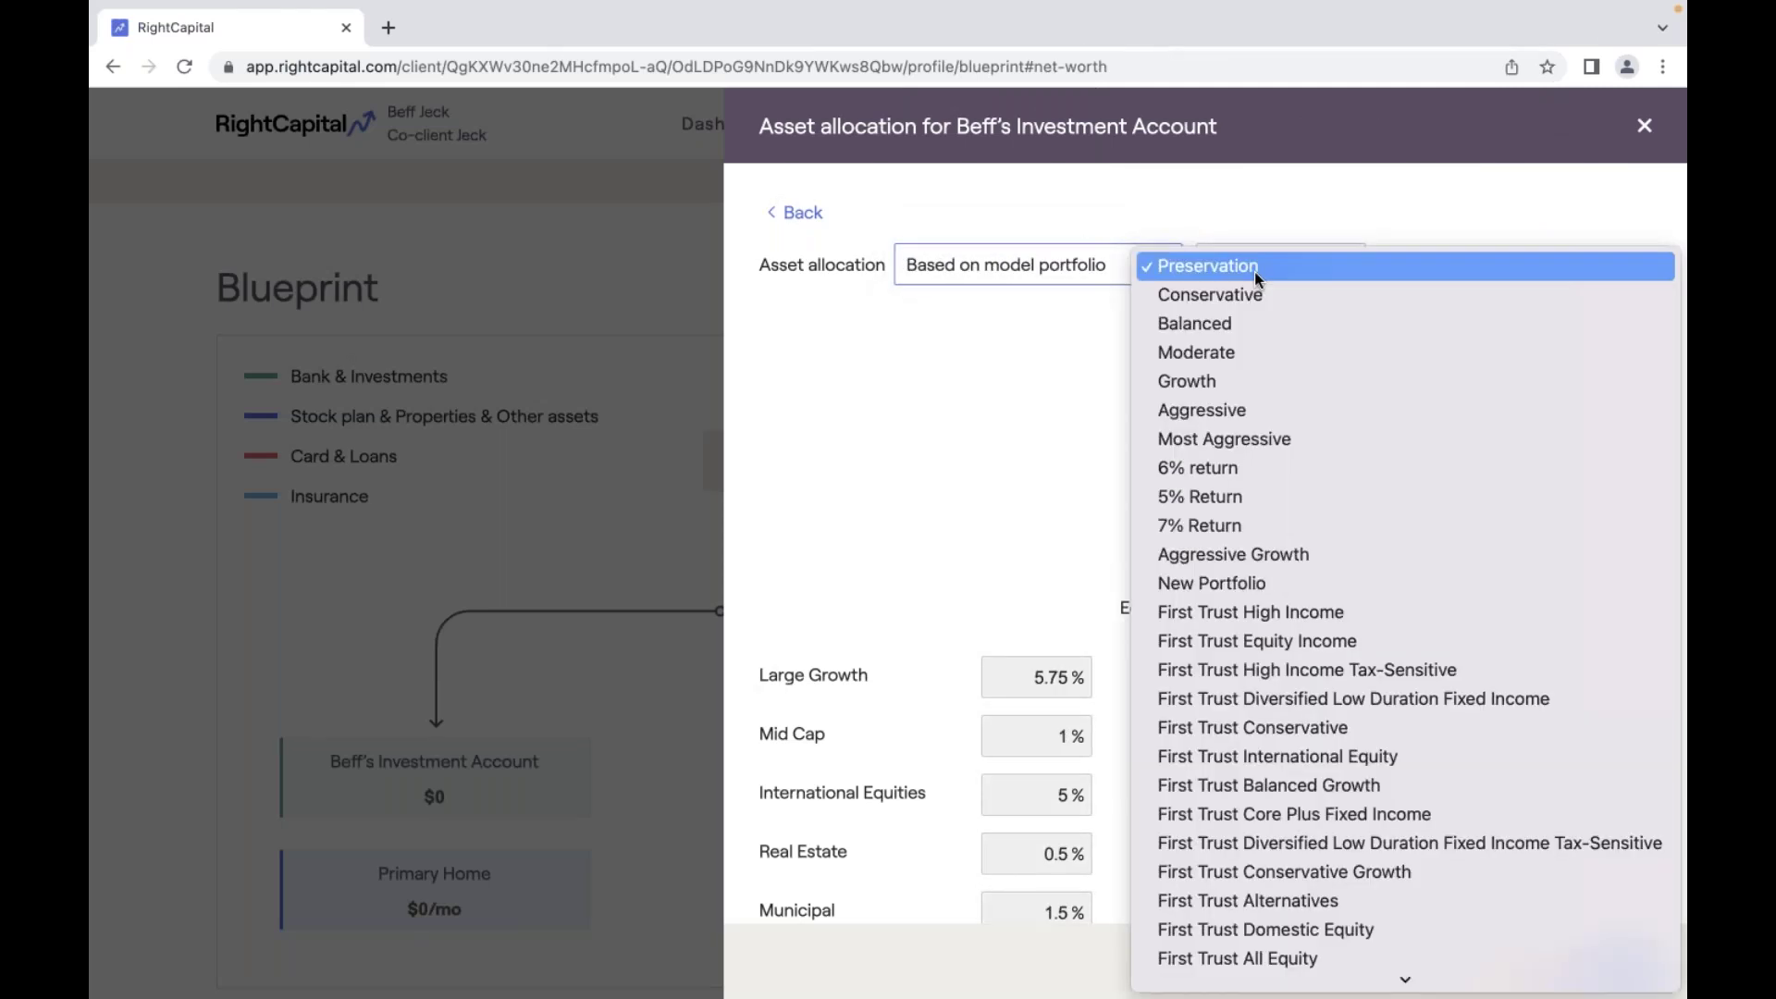
click(1249, 329)
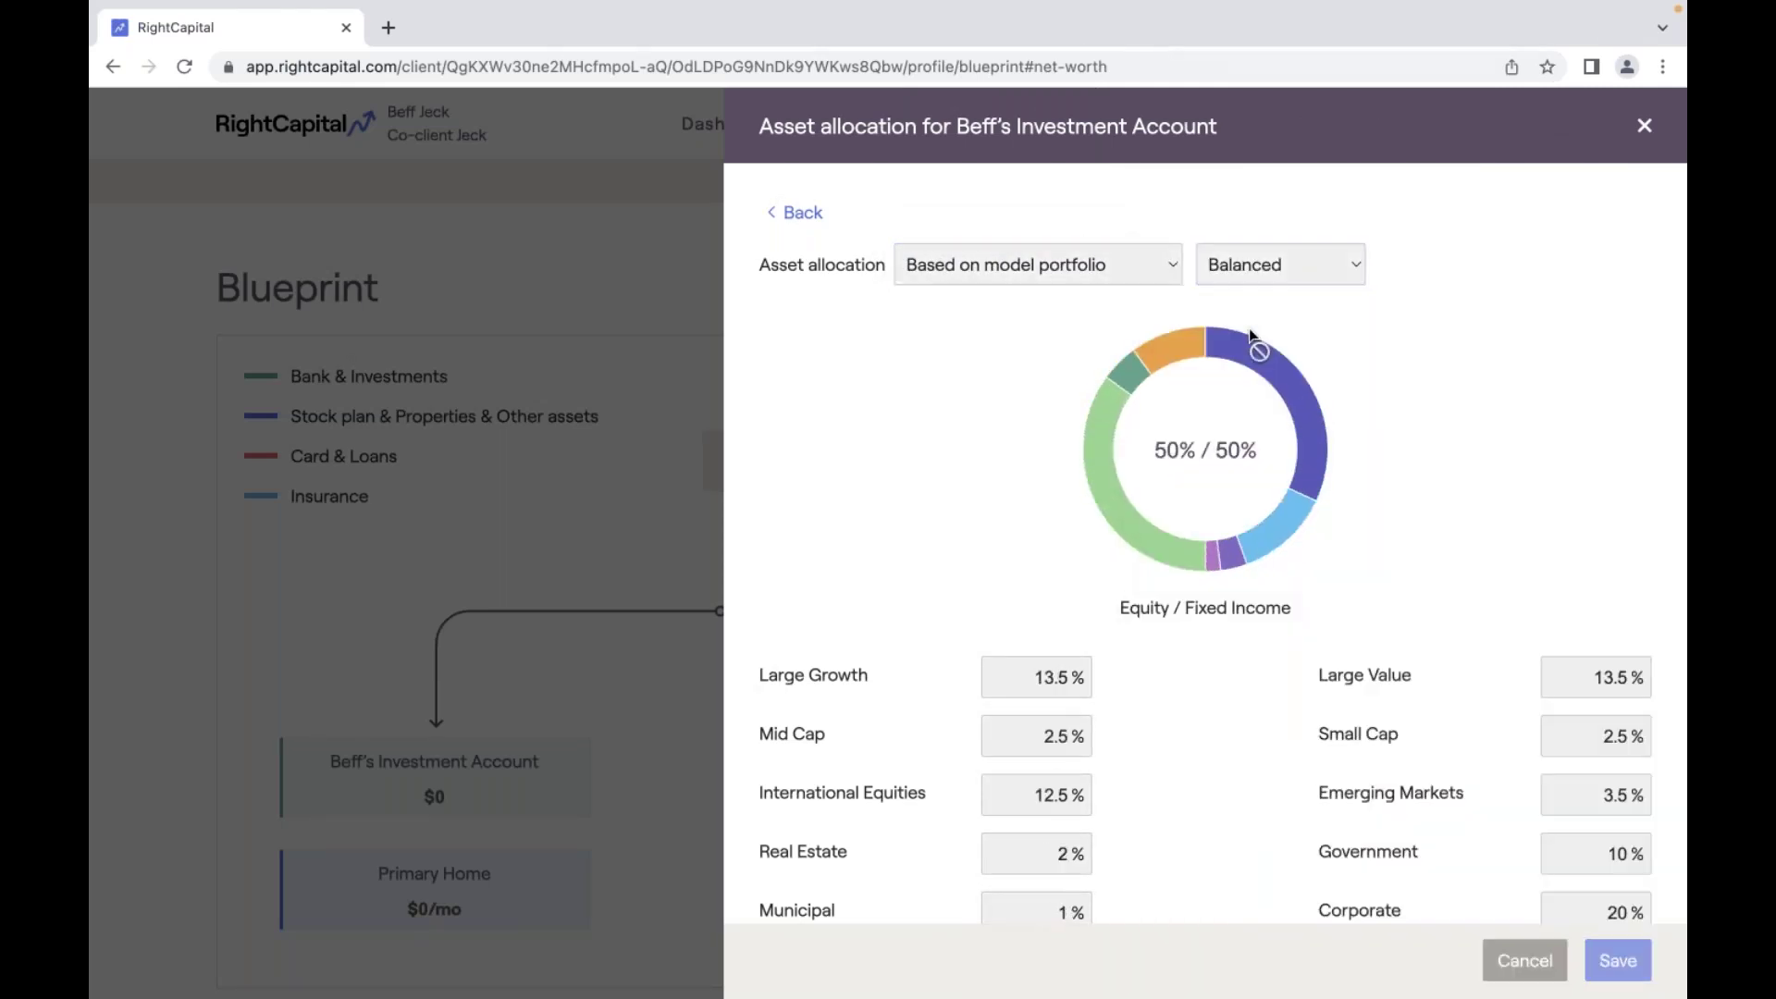
key(Escape)
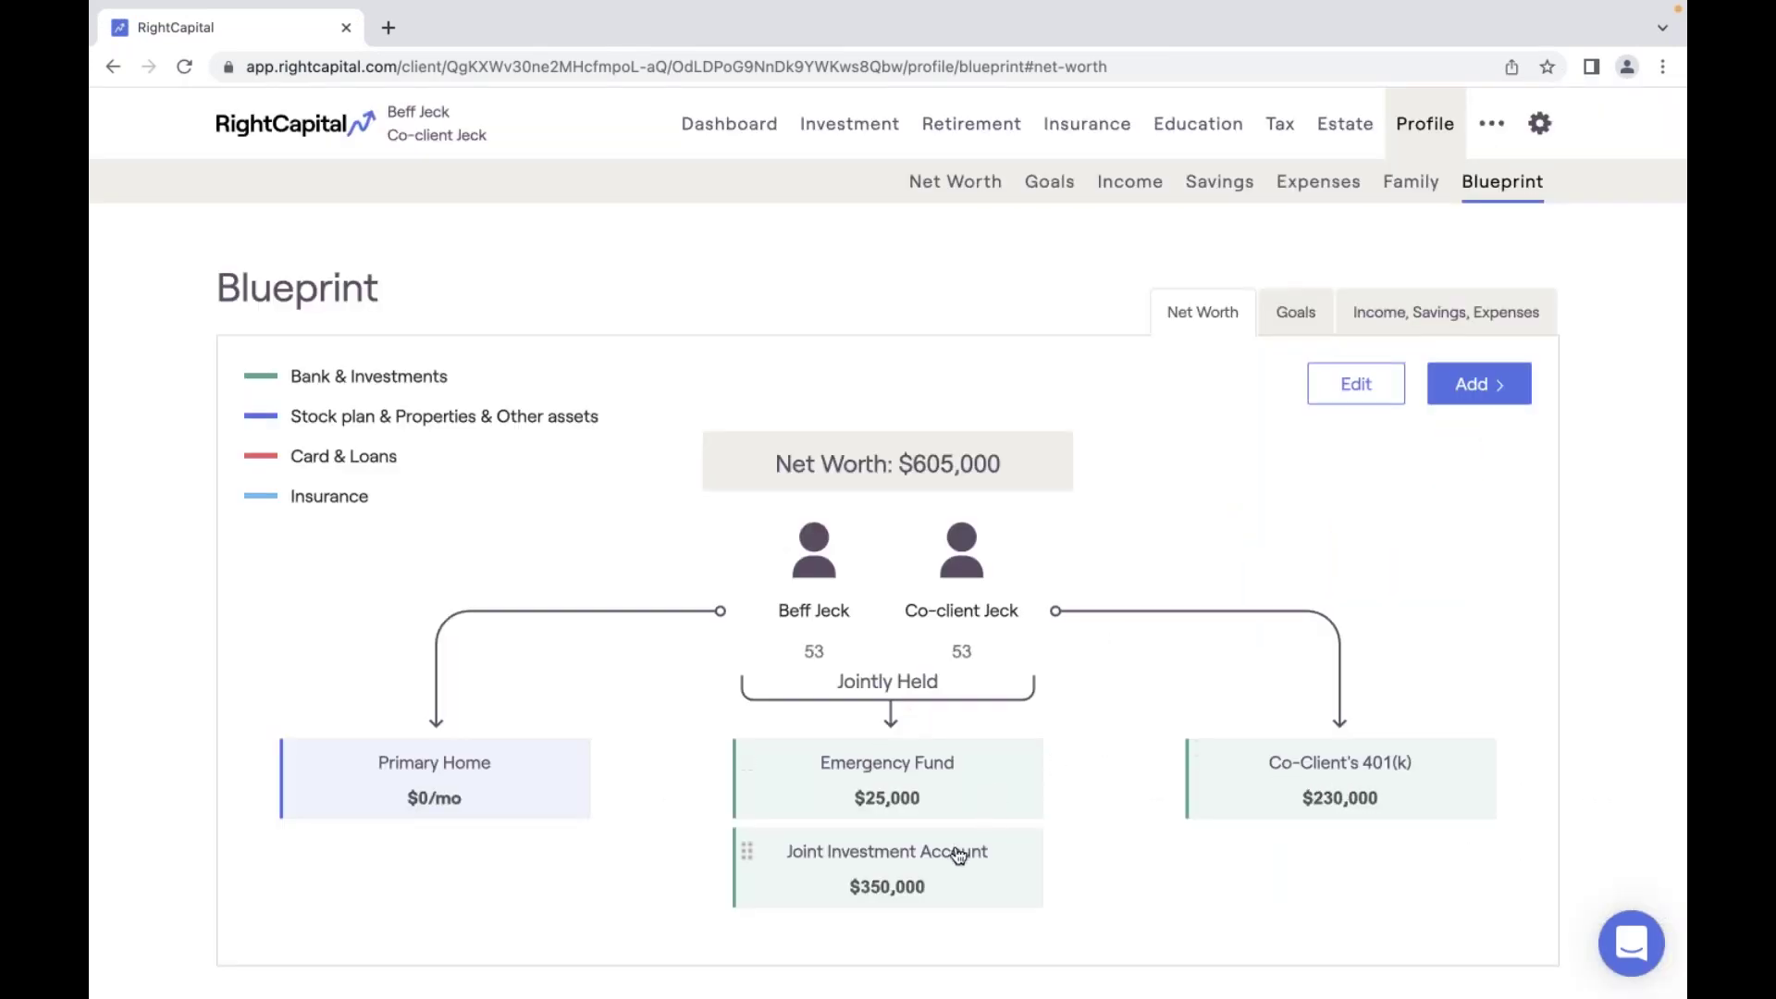
Add another 401(k), 403(b), or other retirement plan investment account with the entry method Enter holdings / asset class.
click(1496, 390)
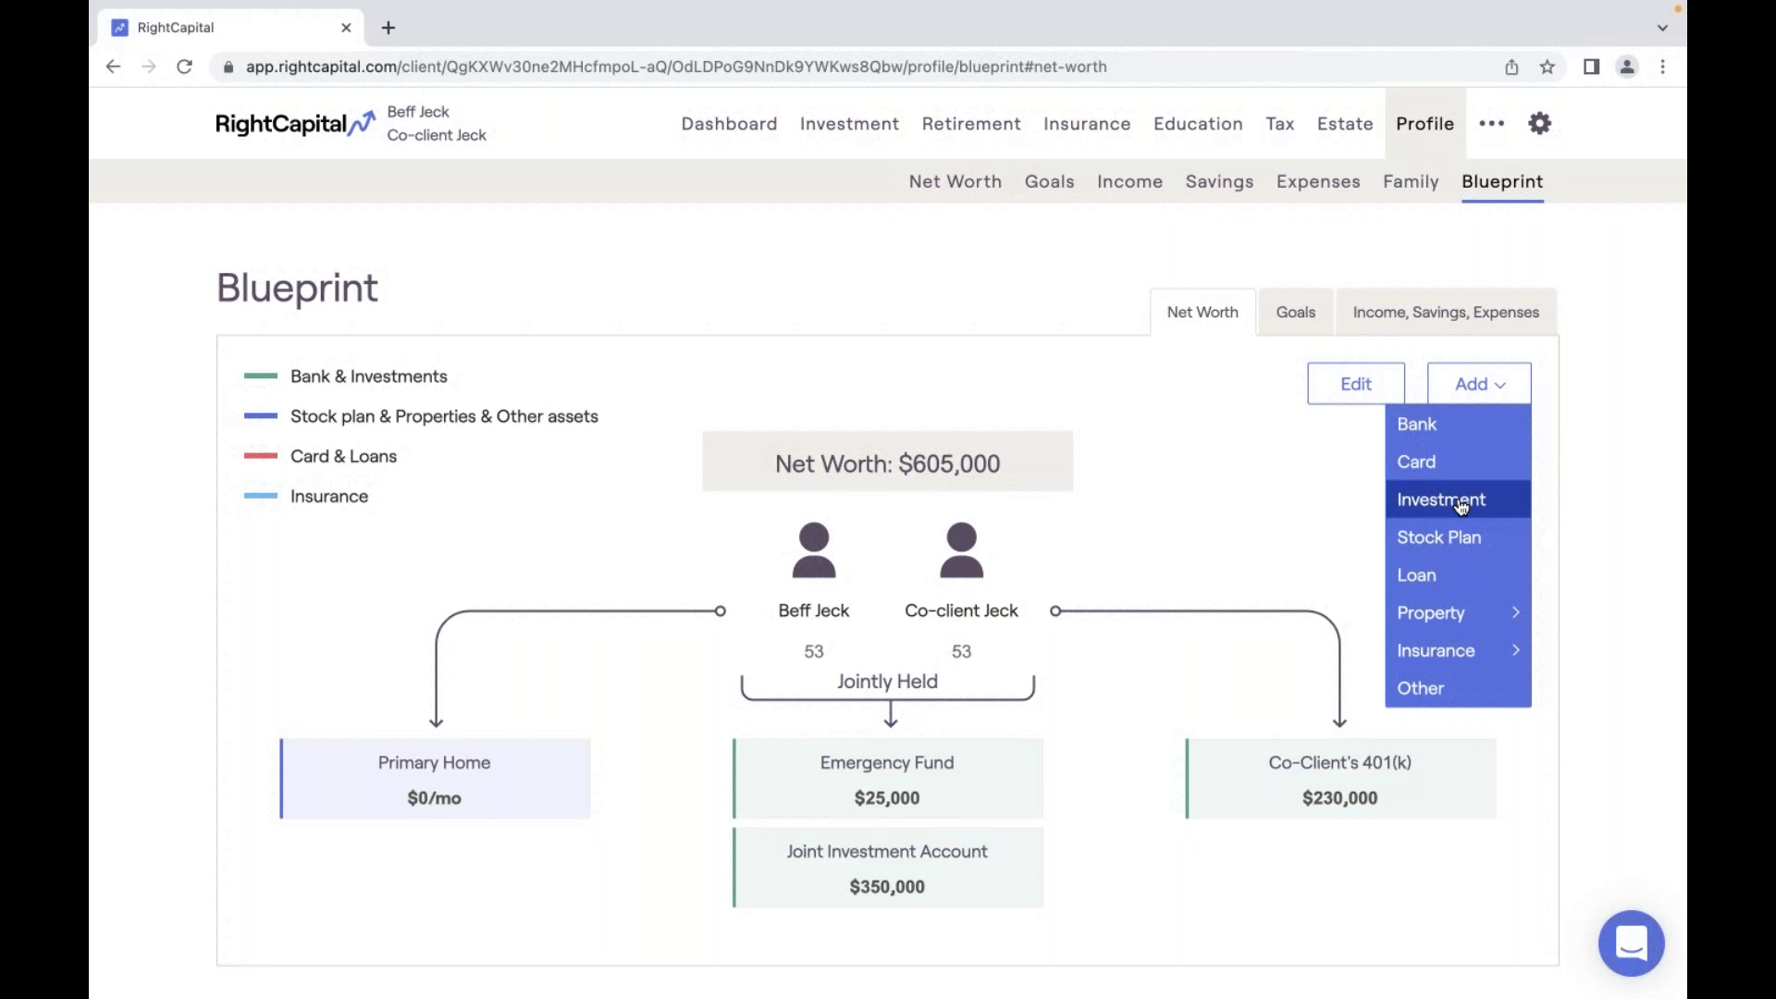
click(1461, 503)
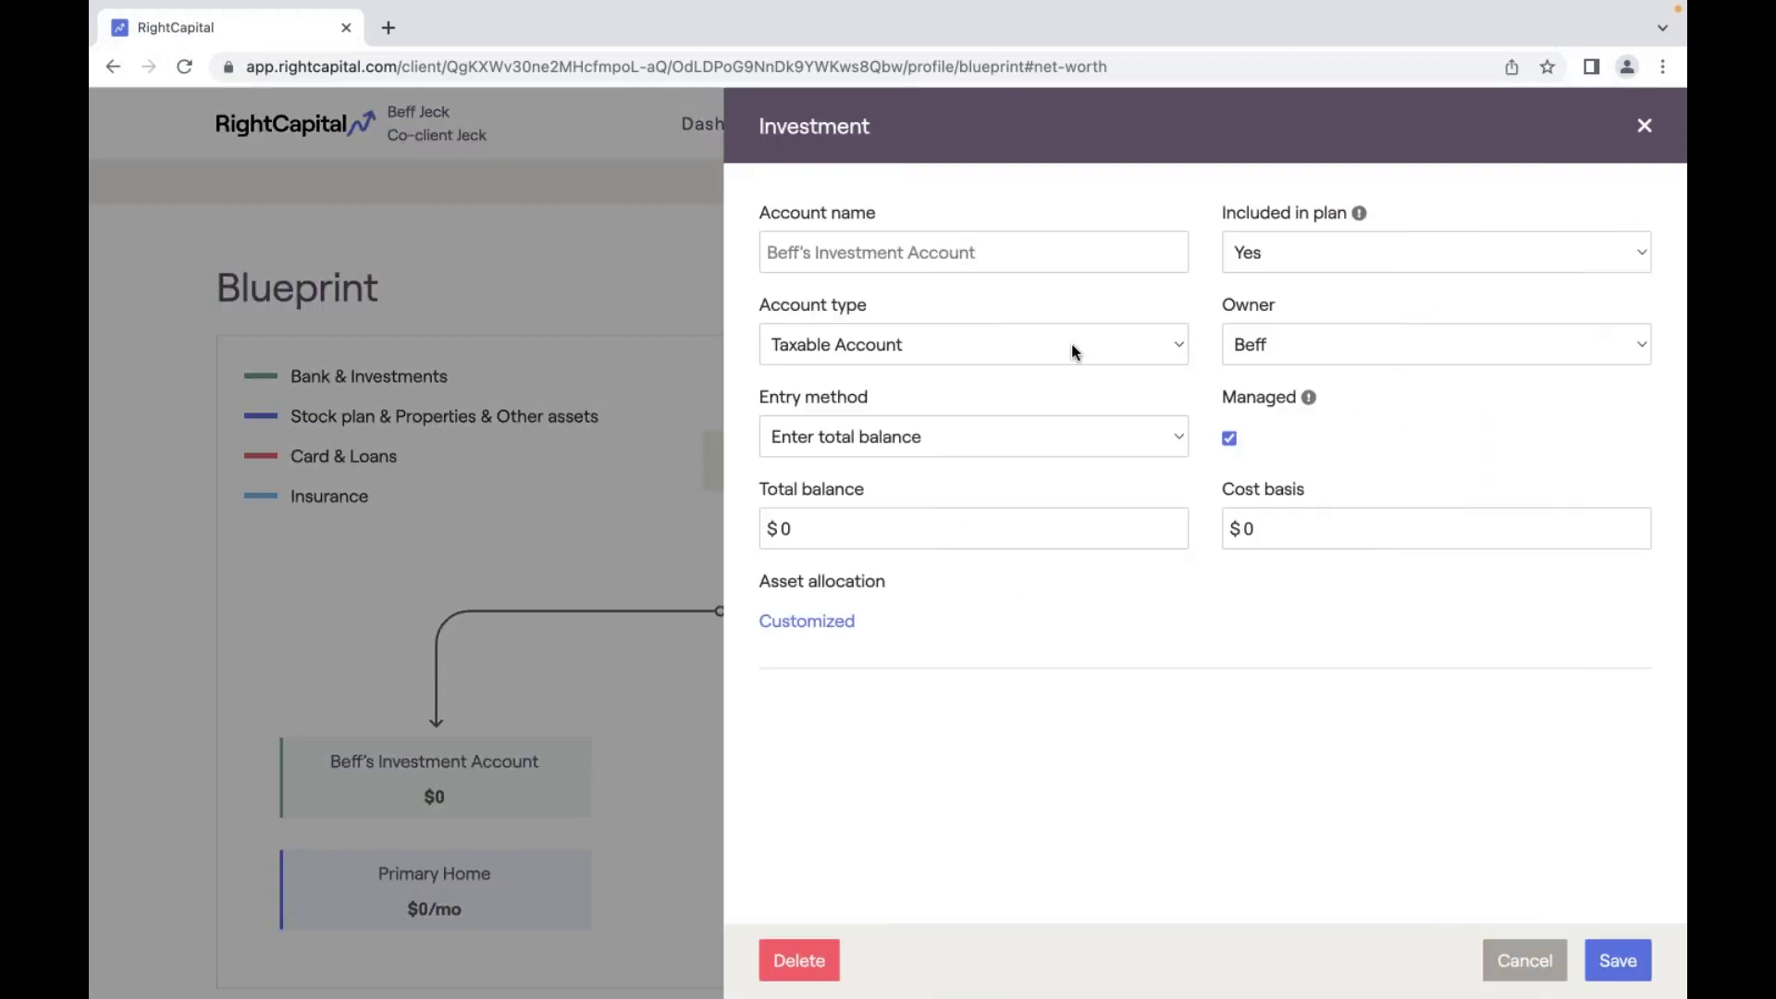
click(1070, 349)
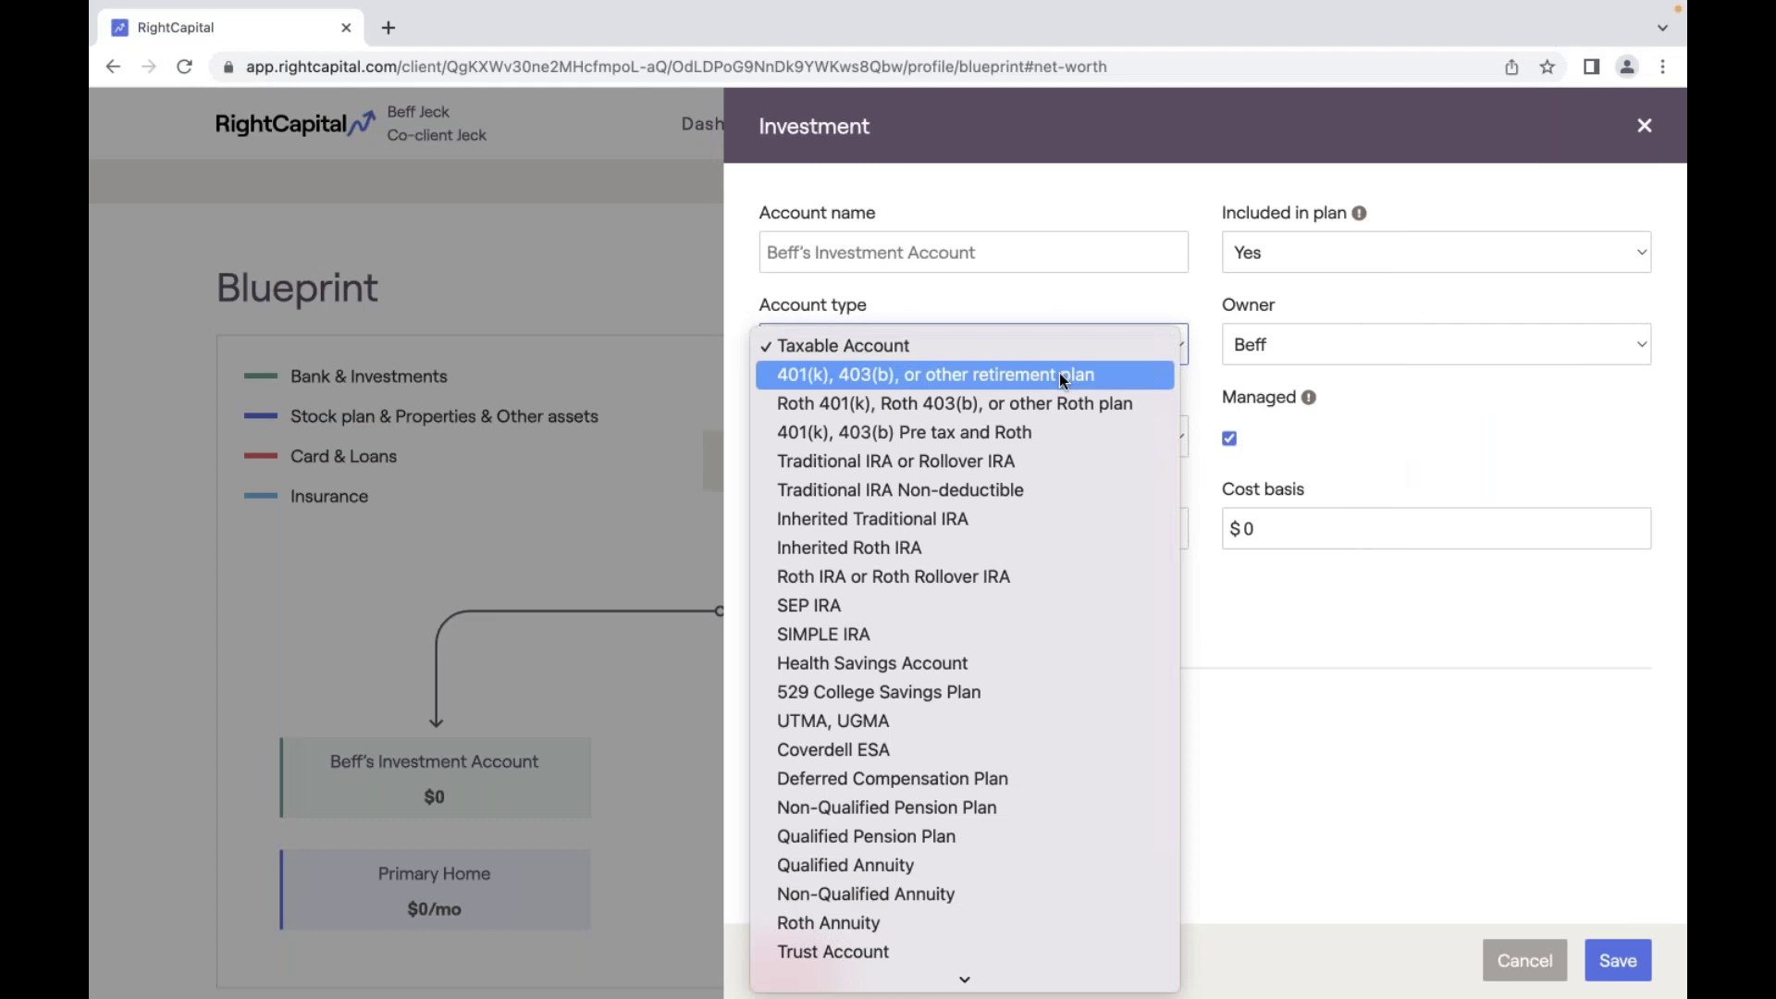
click(1062, 375)
click(1019, 448)
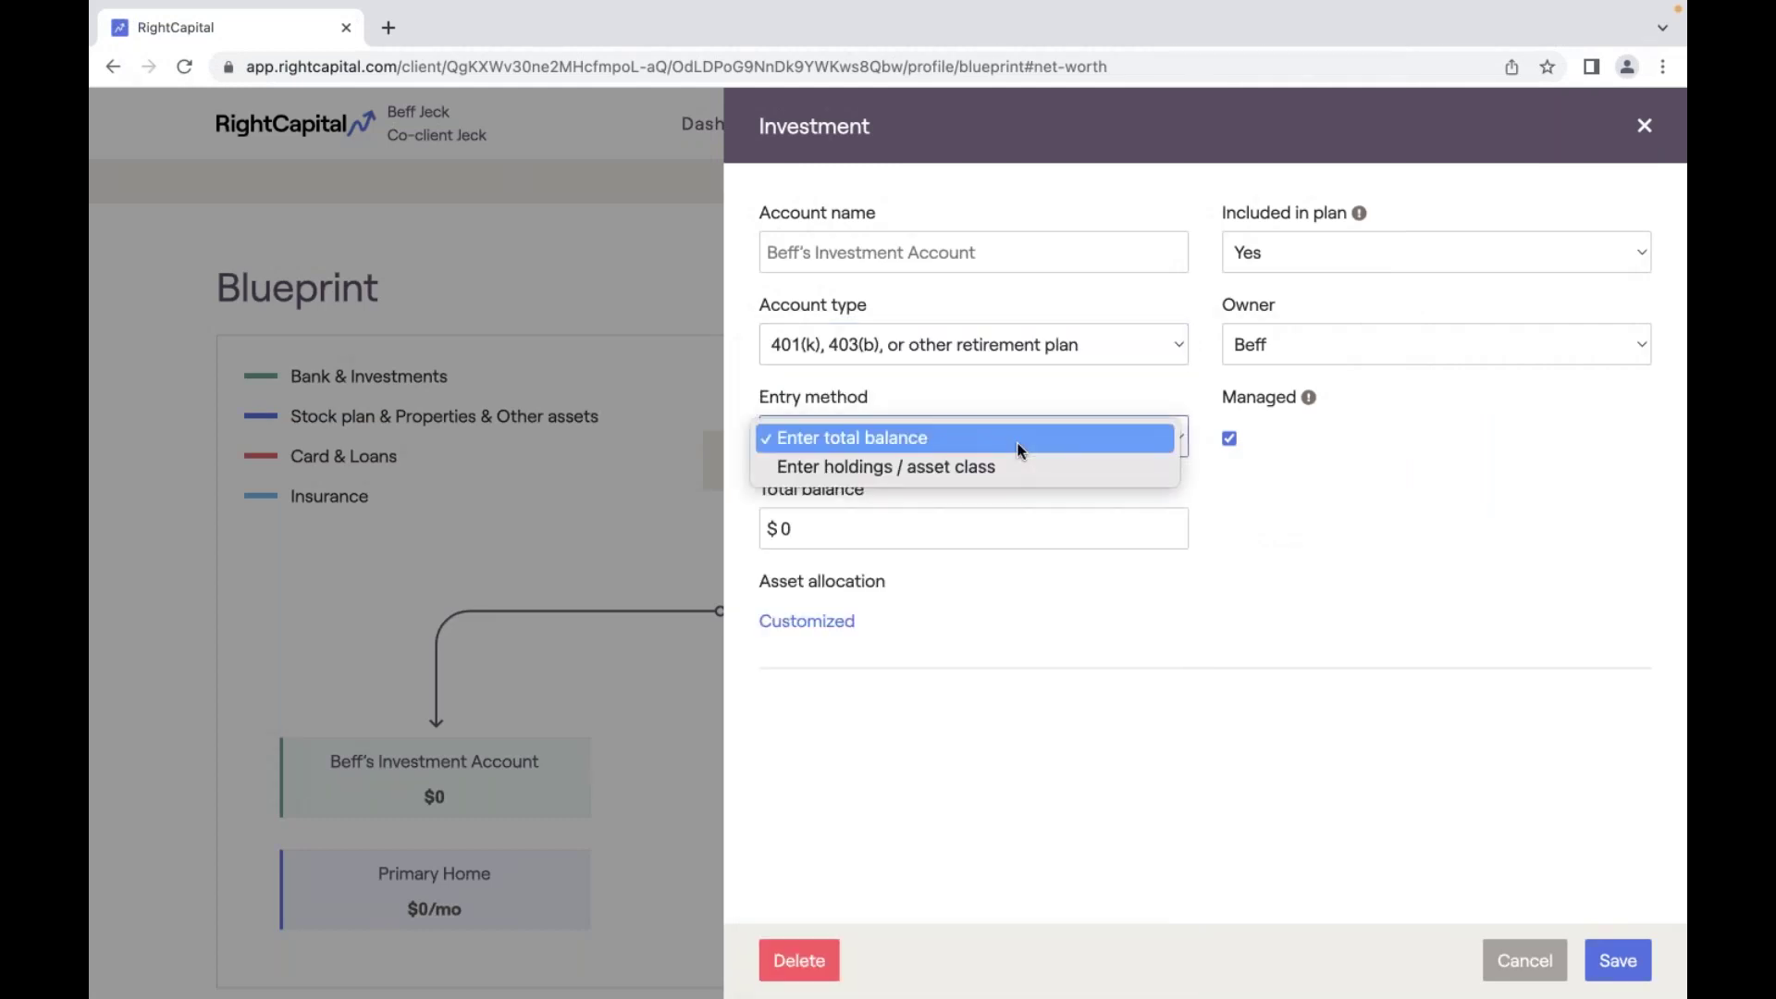
click(965, 466)
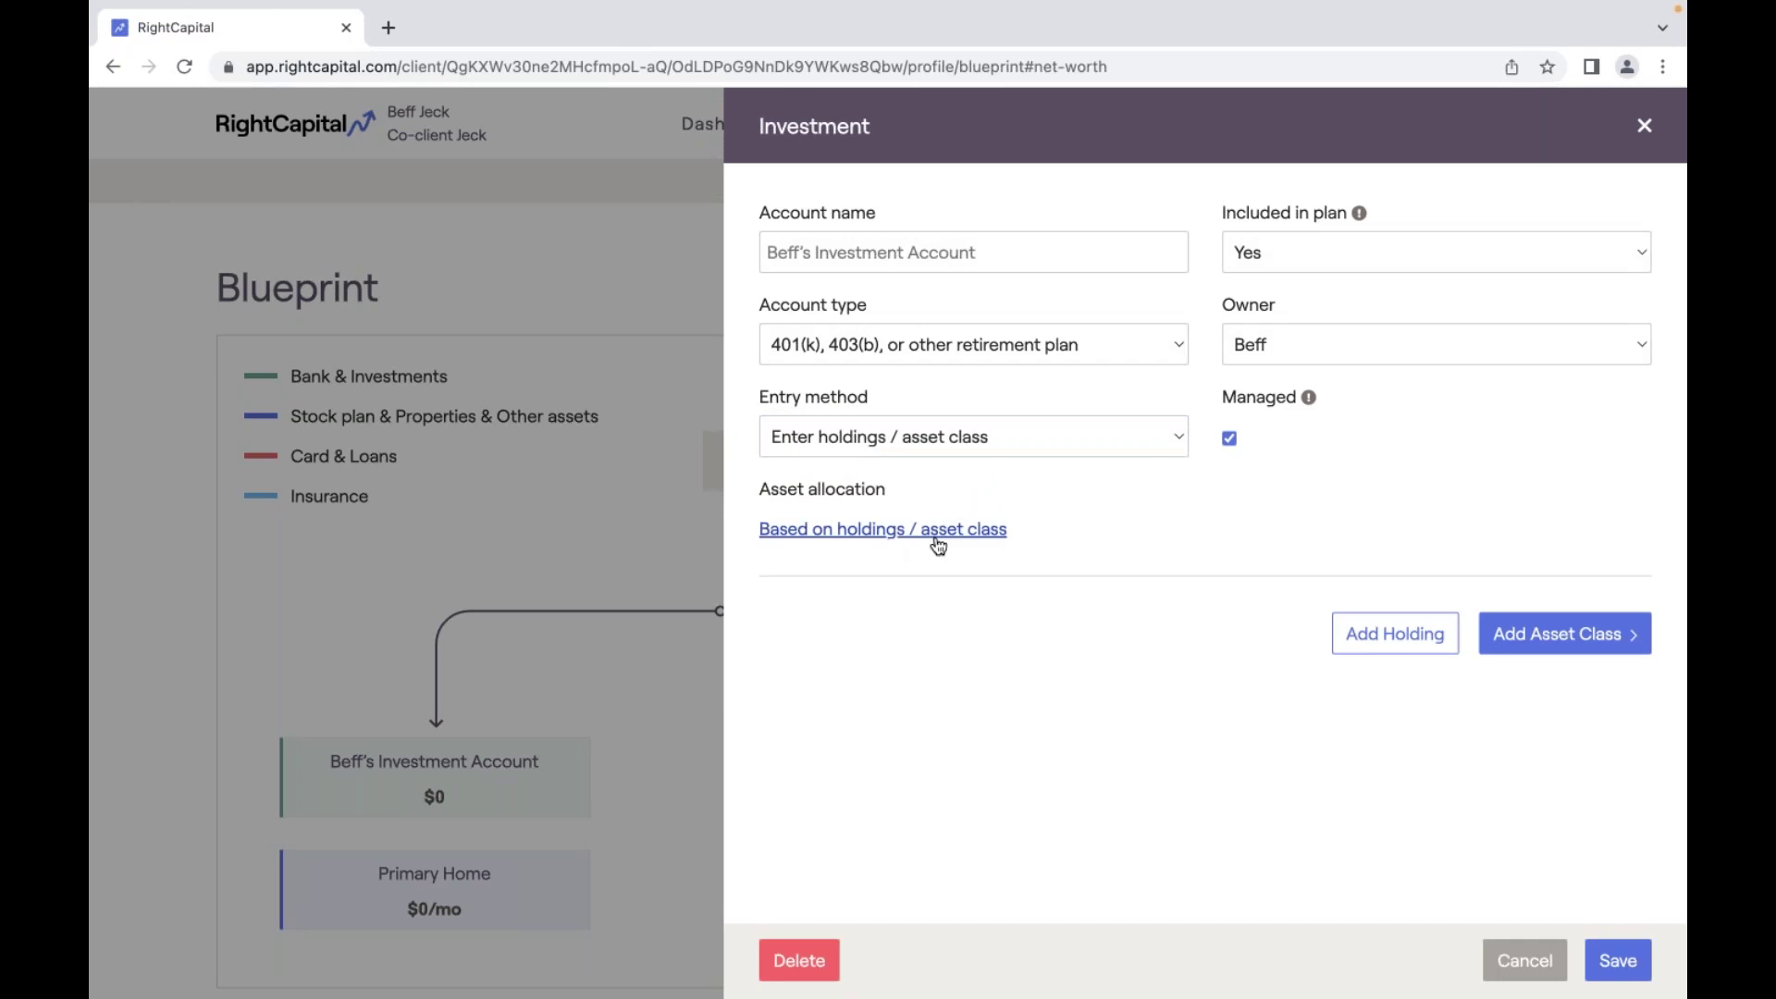
Add a VTI holding with a quantity of 1,000 to the account and save the holding.
click(1396, 640)
click(895, 783)
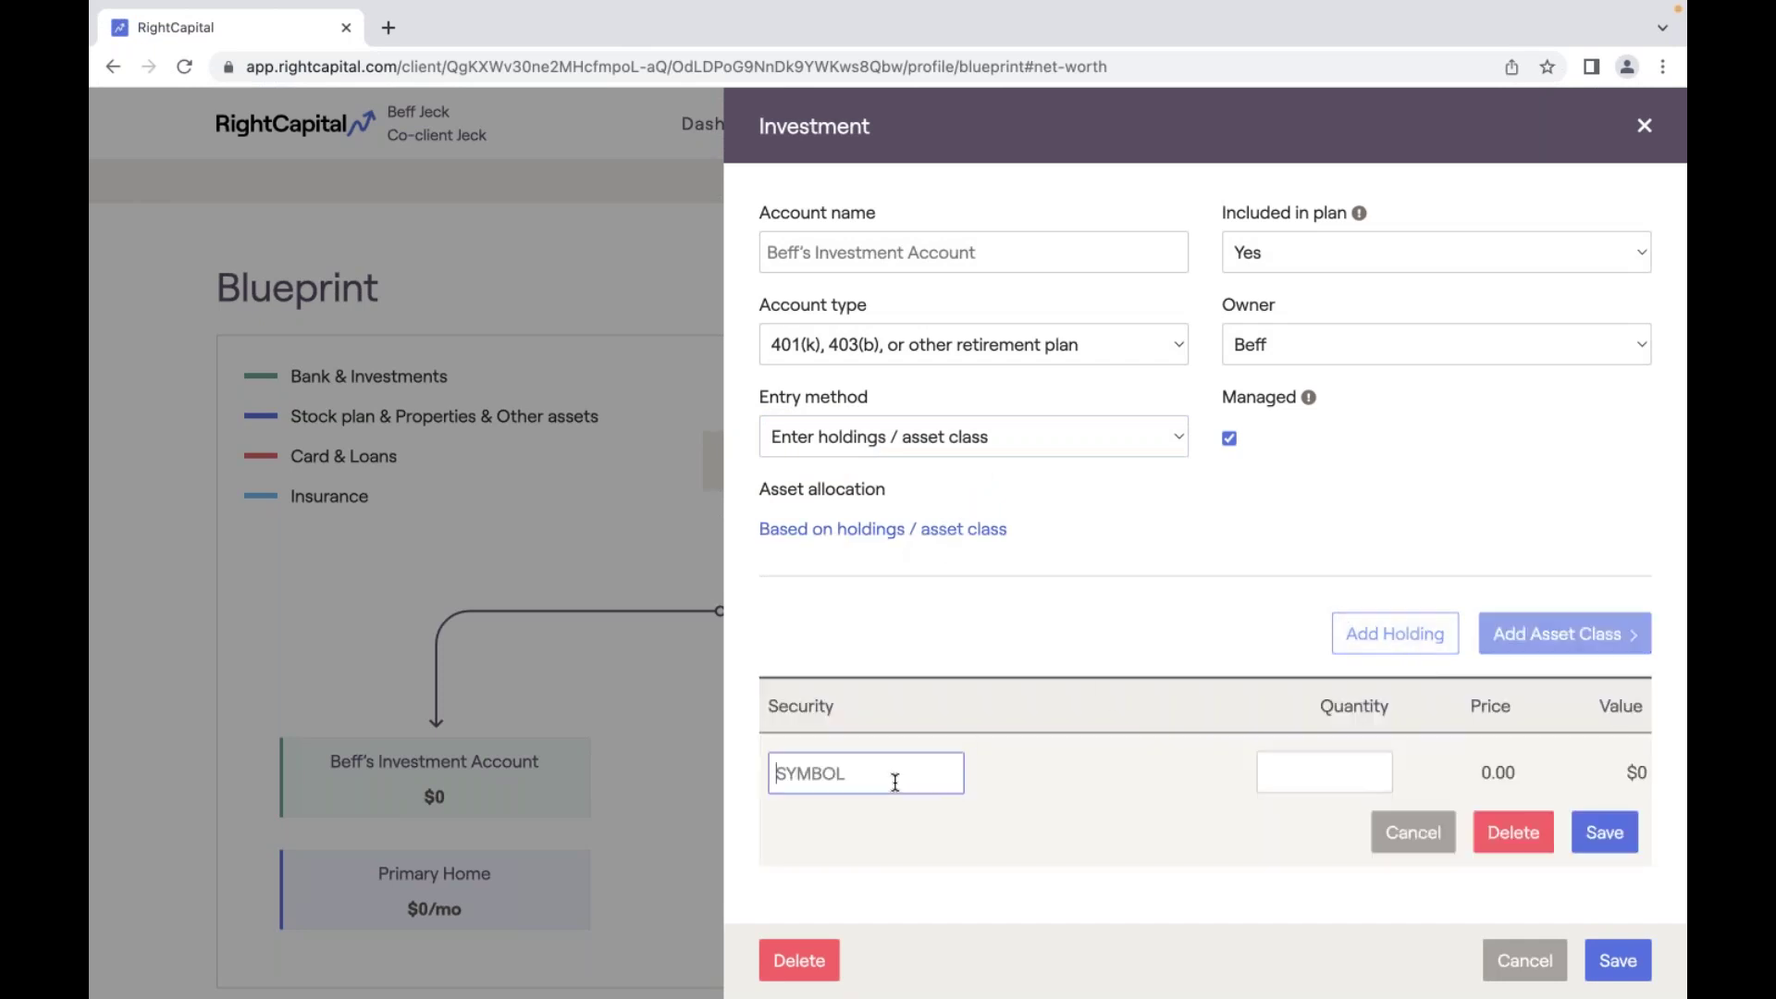
text(VTI)
click(894, 817)
click(1328, 767)
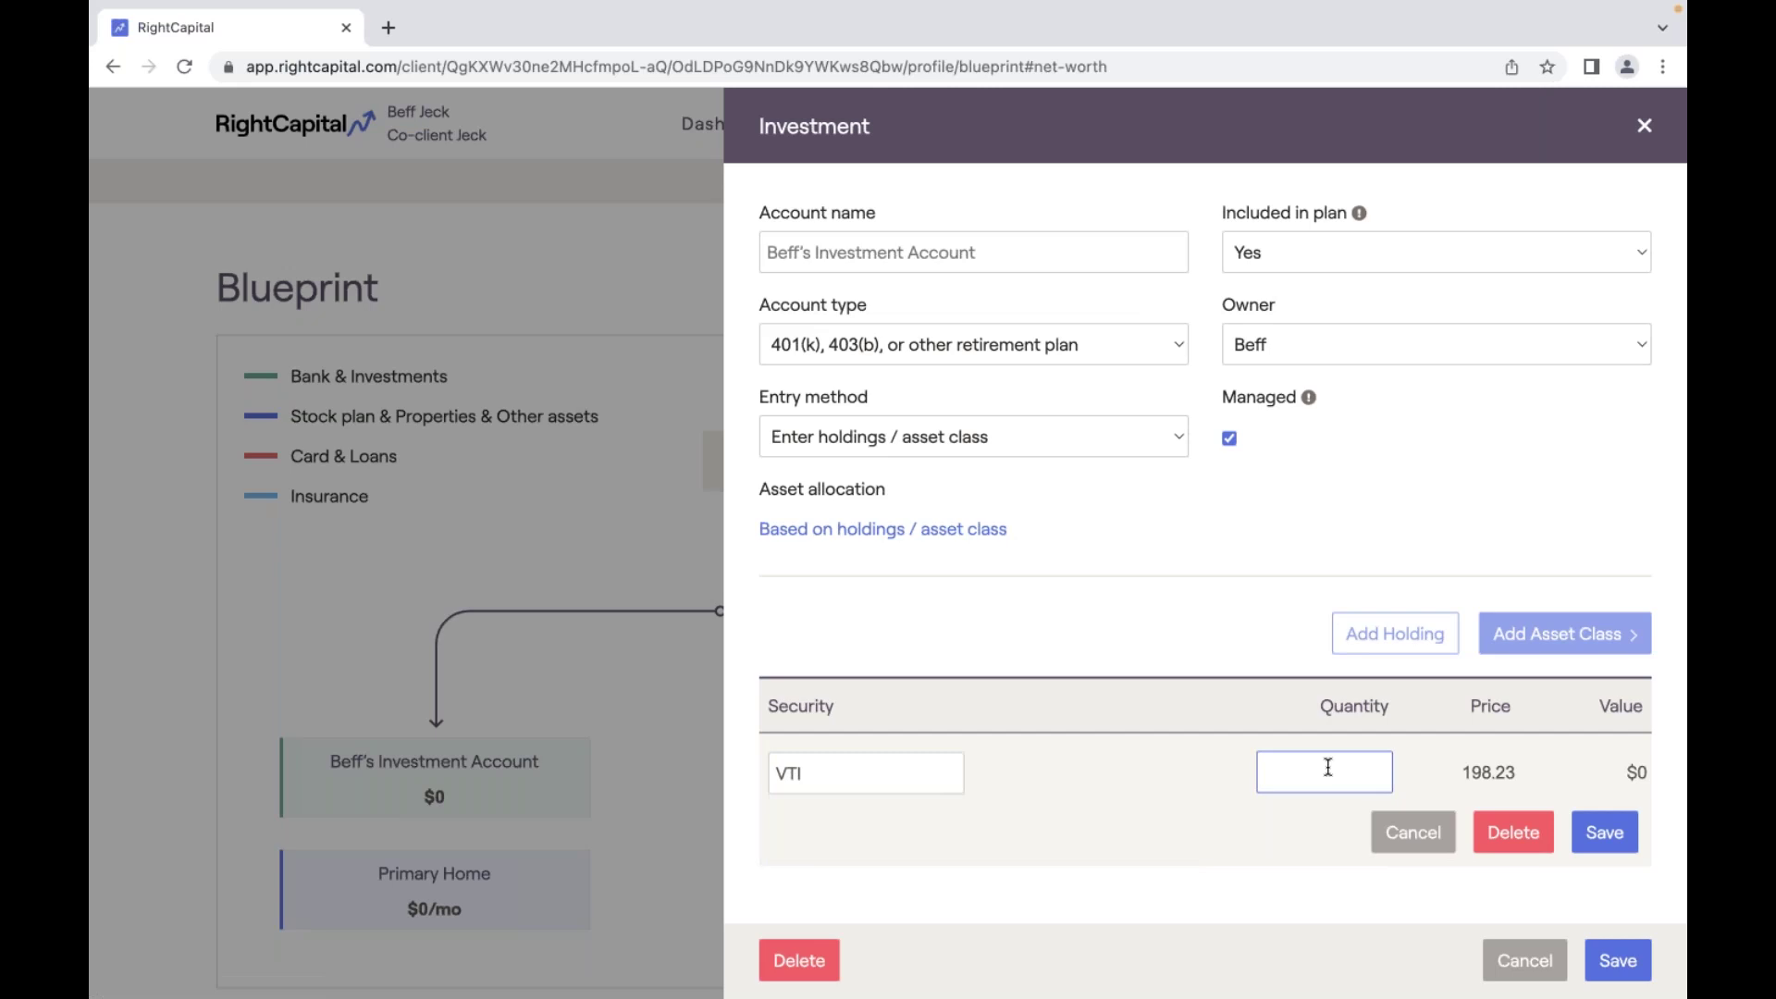
text(1000)
click(1605, 835)
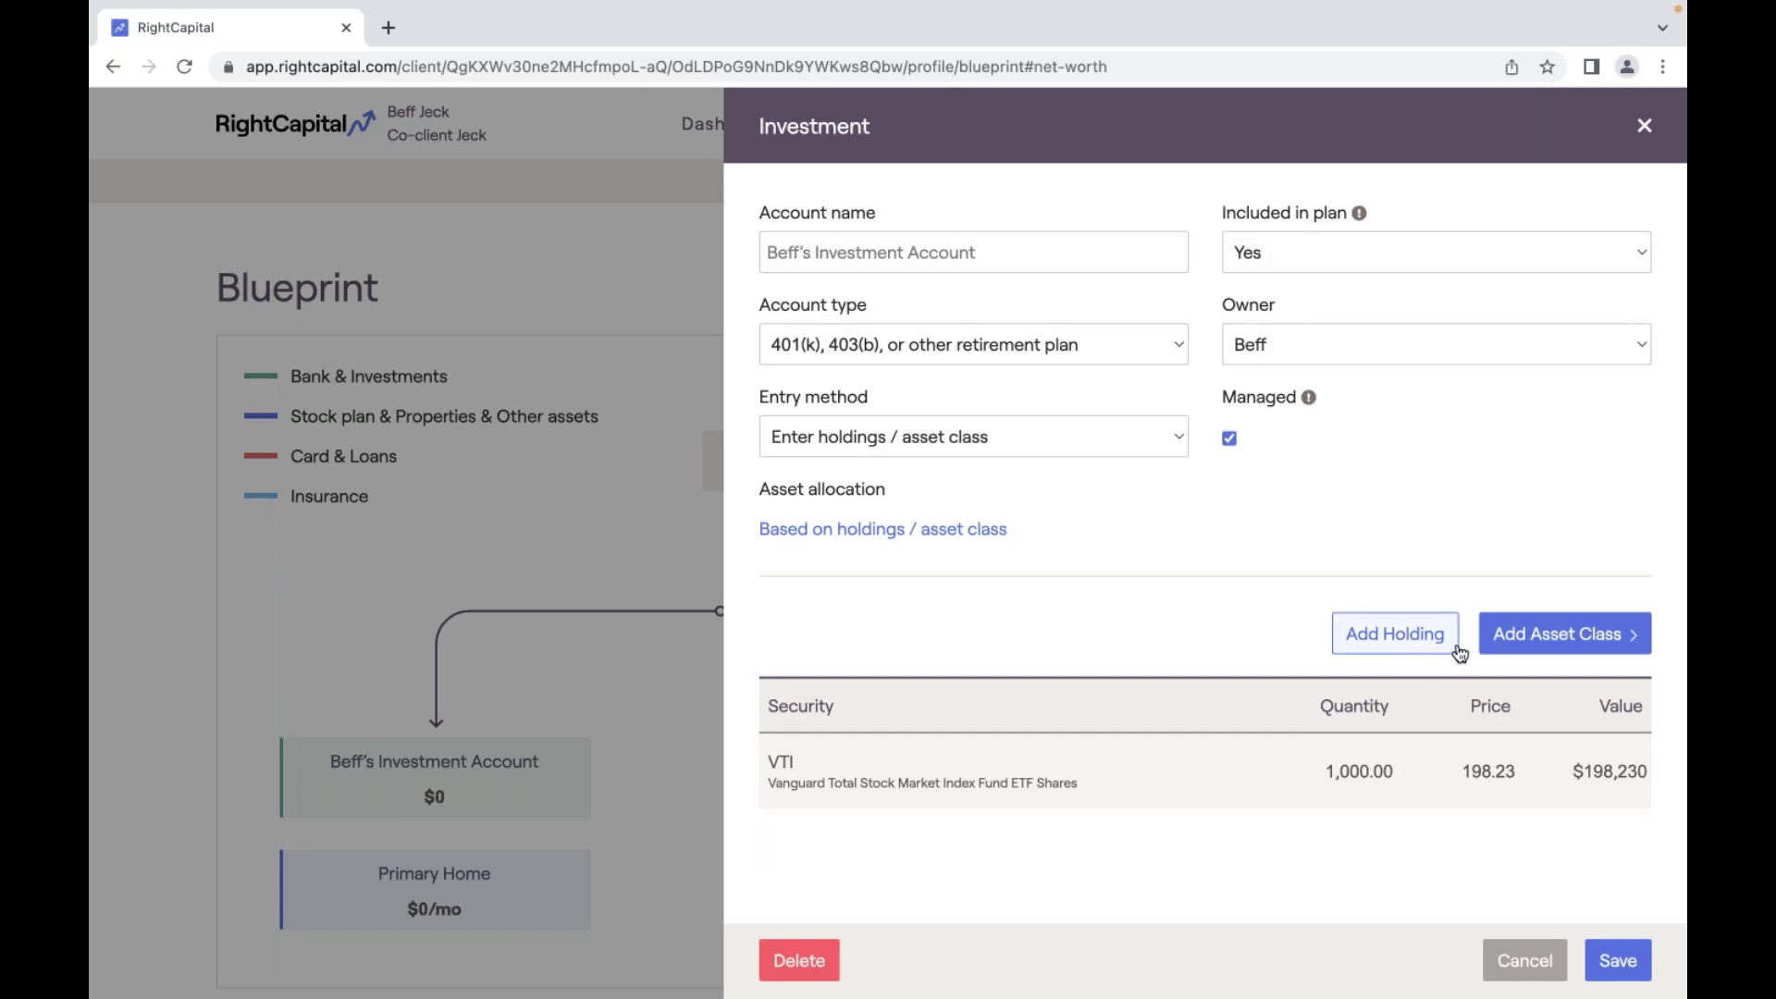
Add a GE (General Electric Co) holding with a quantity of 200 and save the holding.
click(1435, 642)
click(947, 774)
text(GE)
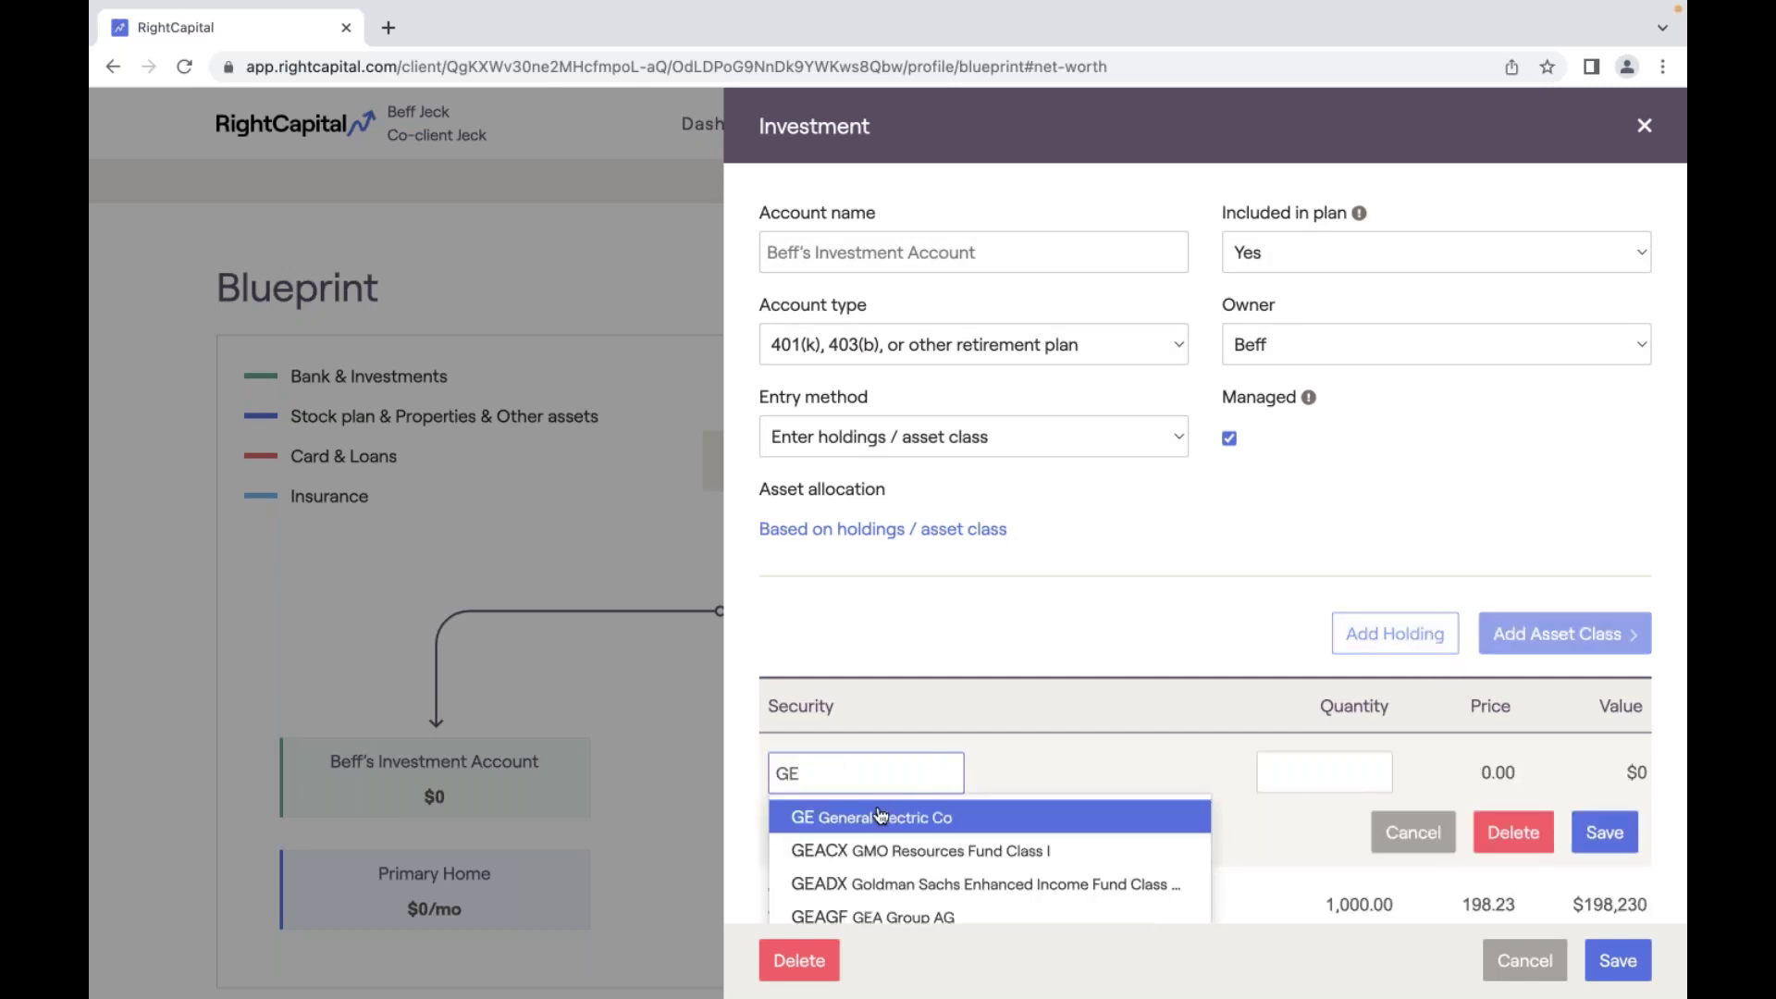
key(Return)
key(Tab)
text(200)
click(1610, 831)
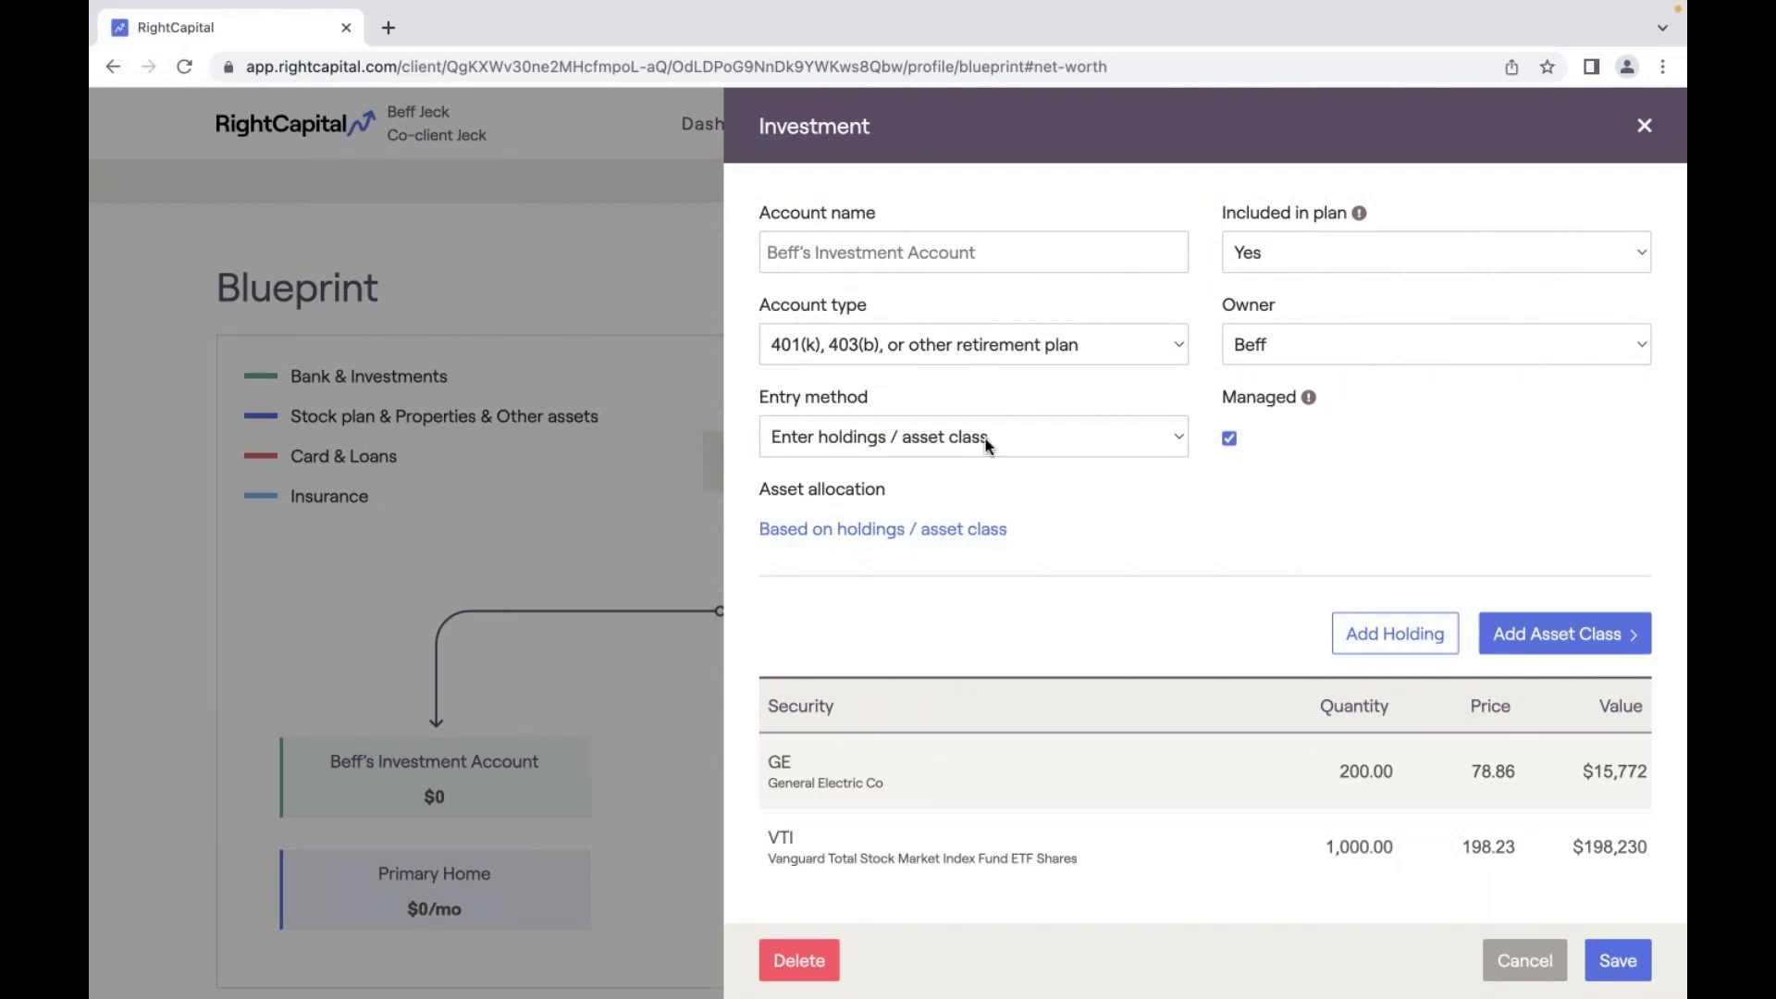
Name the account as the client's 401(k), using the client's first name, and save it to the net worth chart.
drag(749, 491, 890, 491)
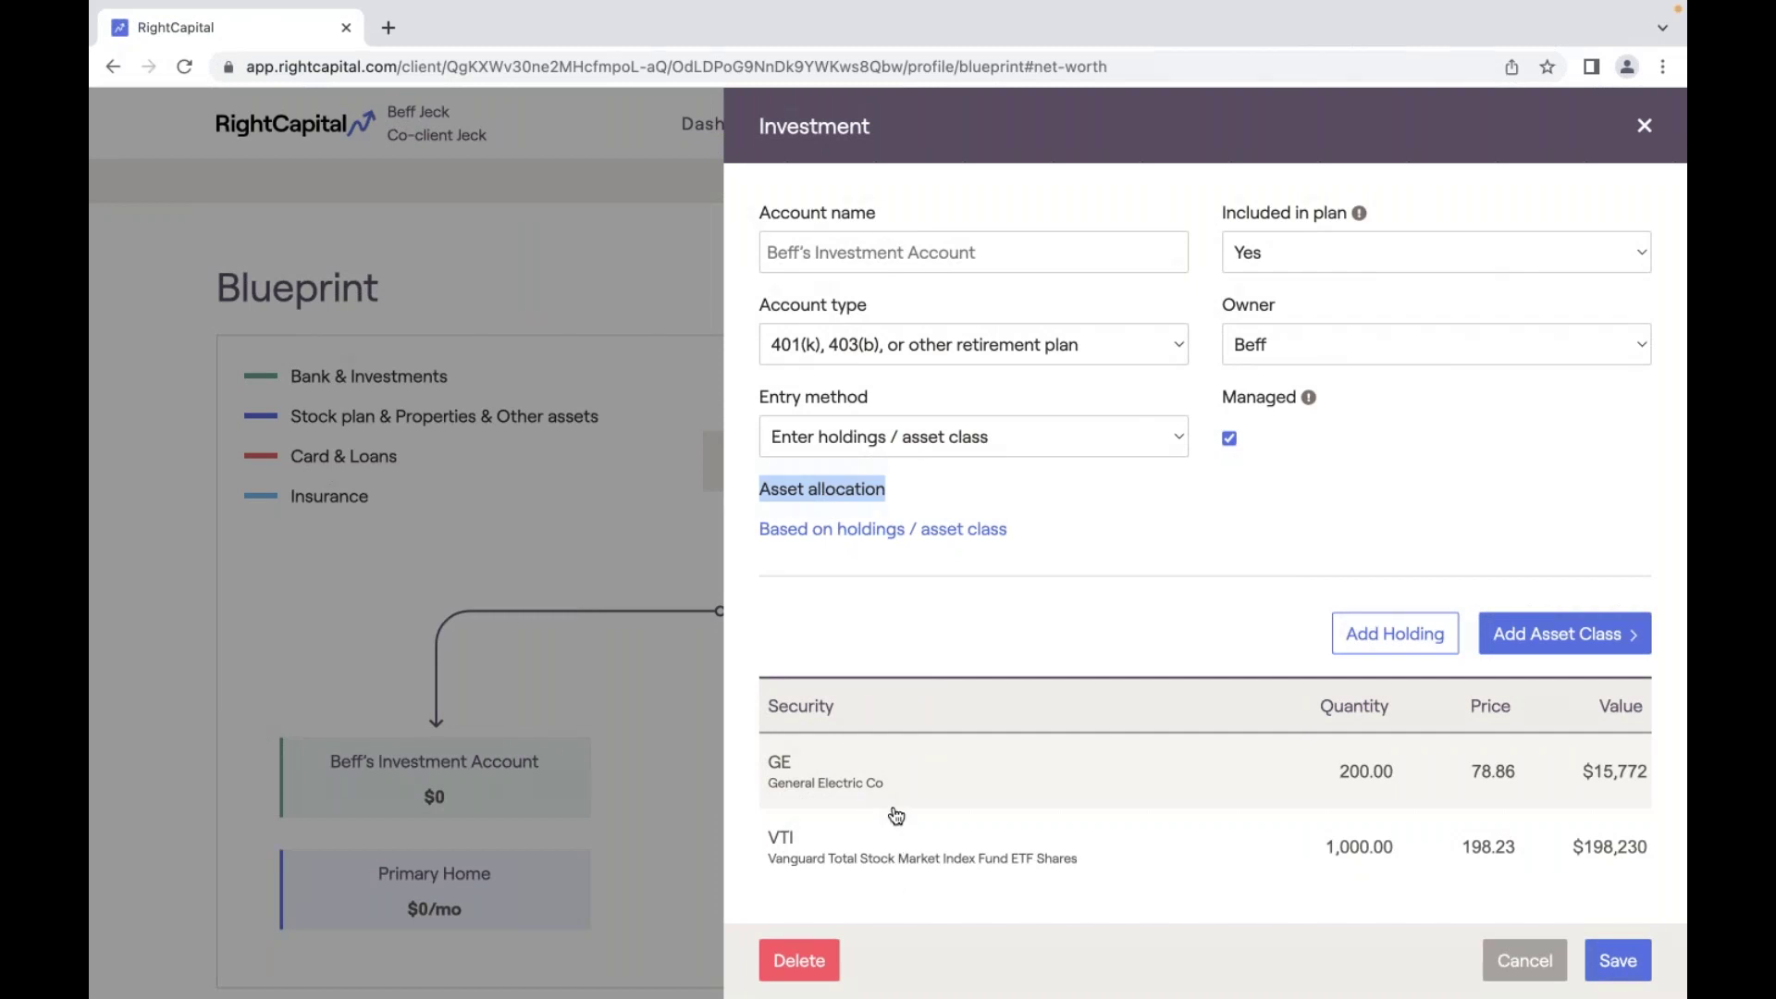
click(938, 269)
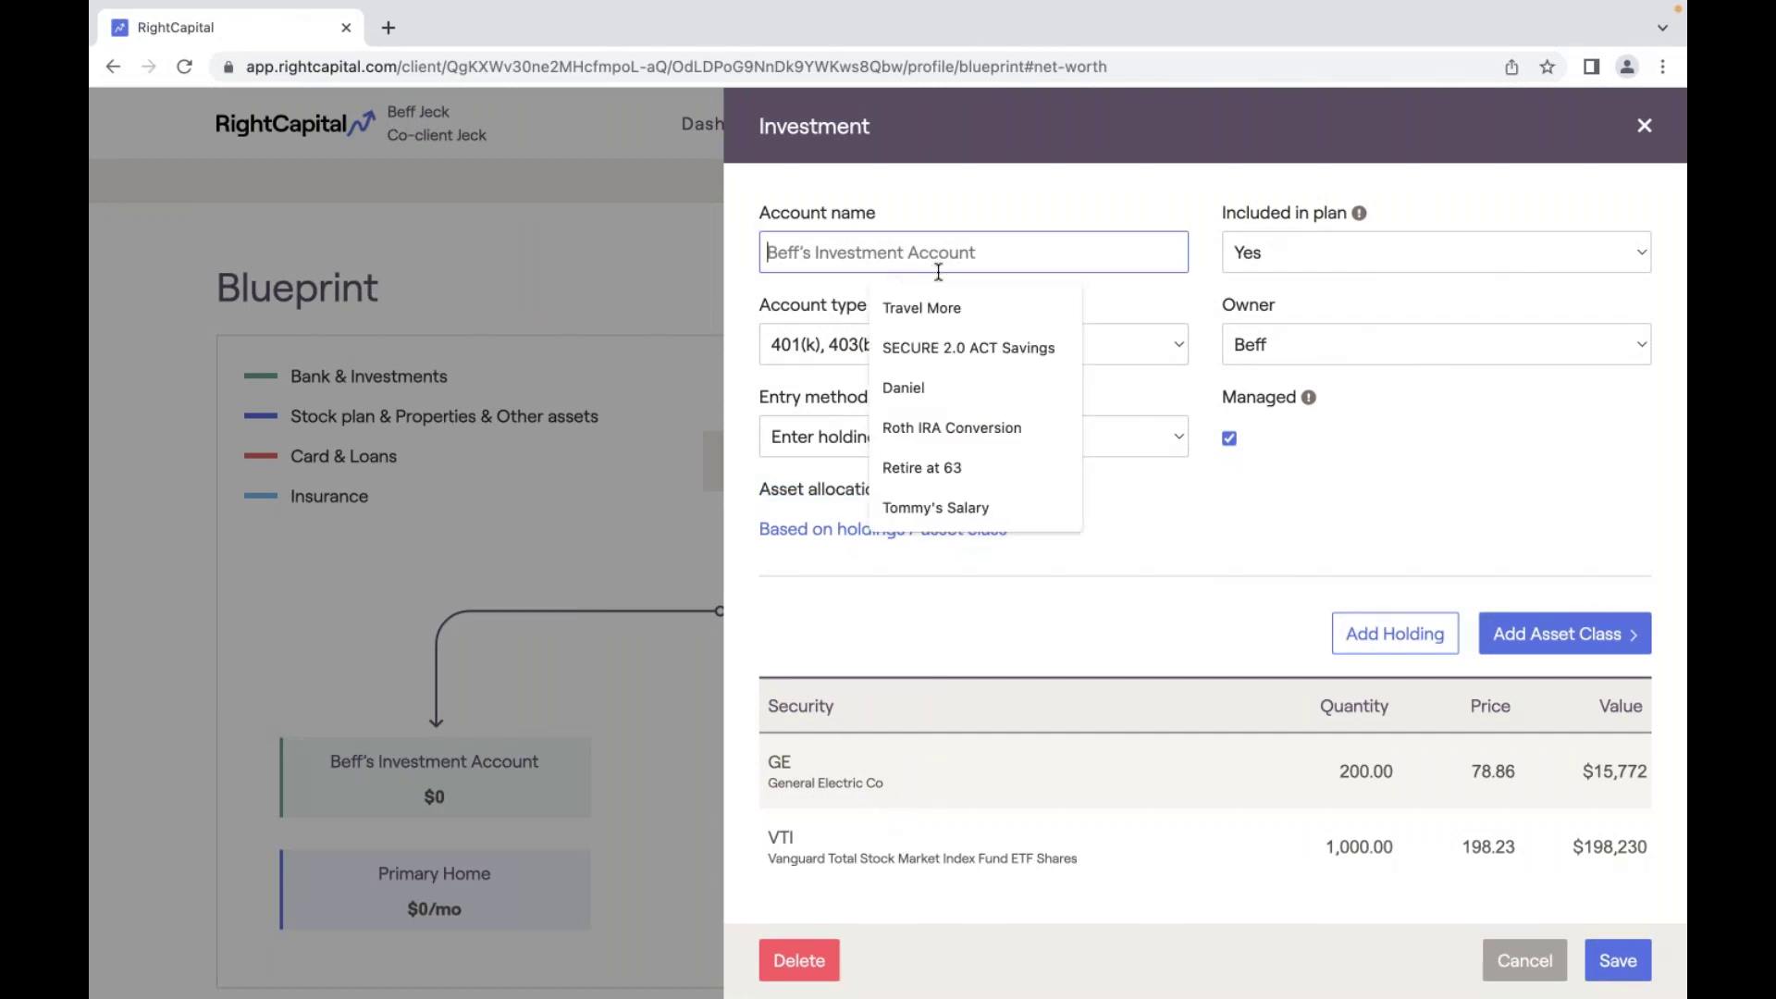
text(Beff's 401(k))
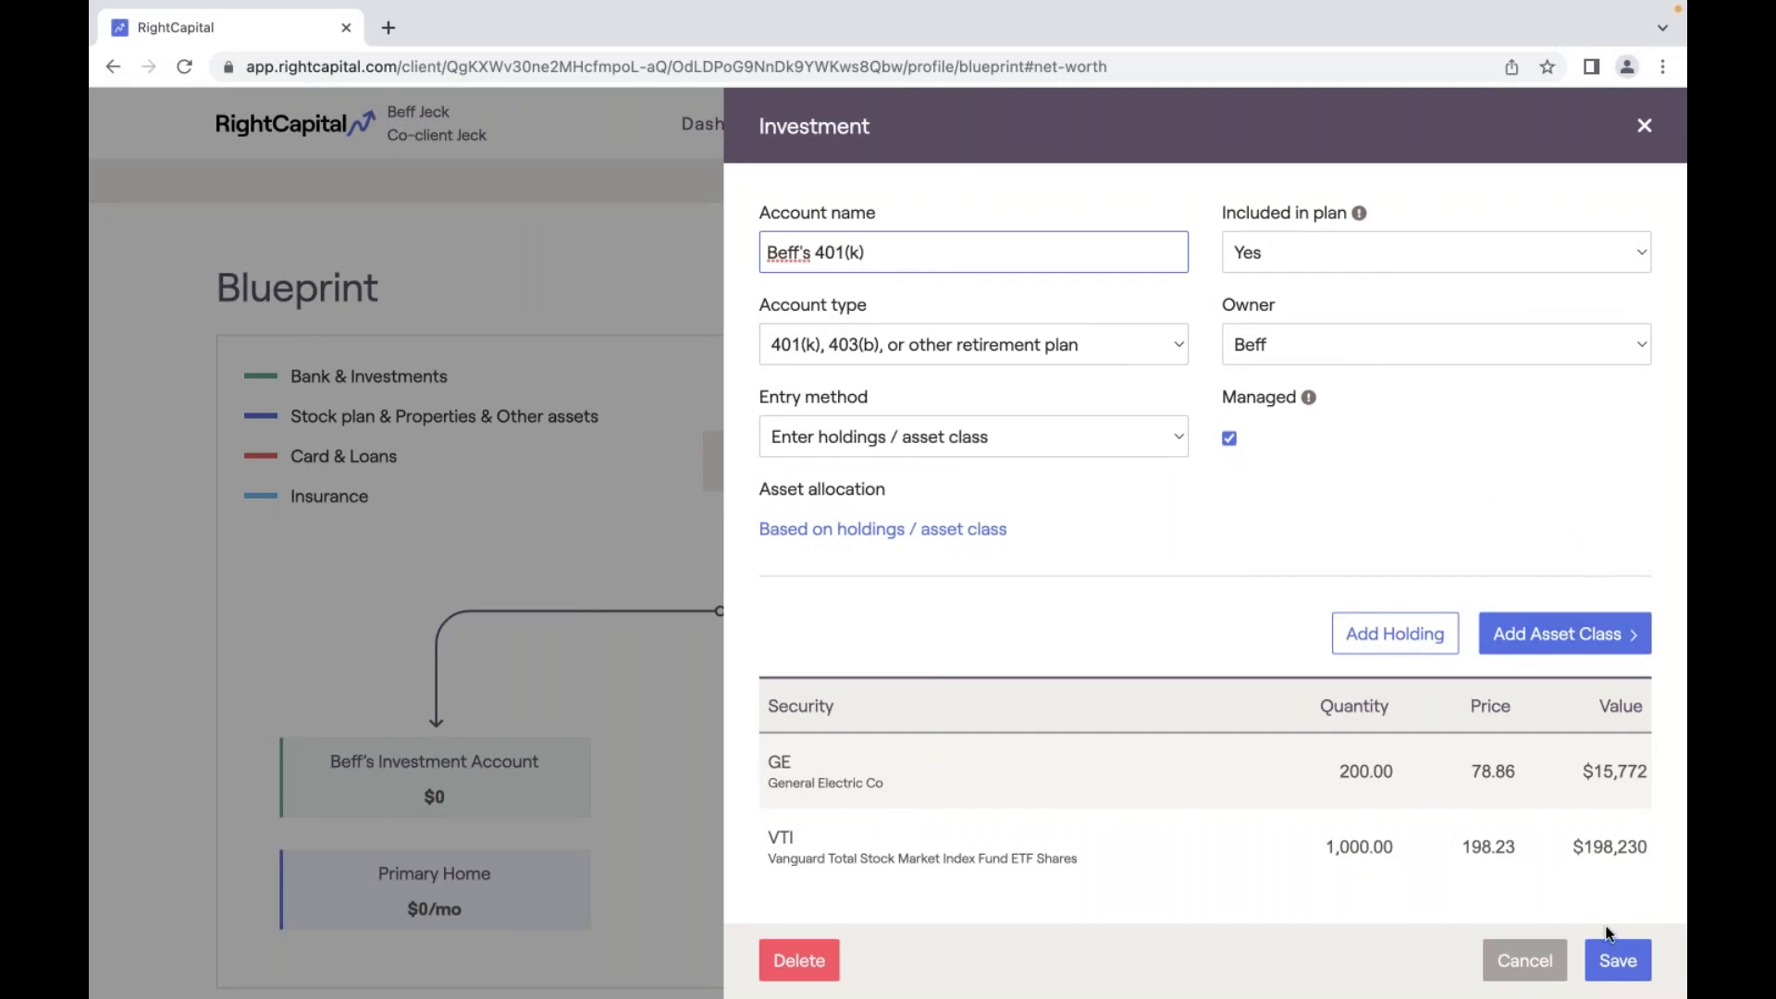
click(1610, 959)
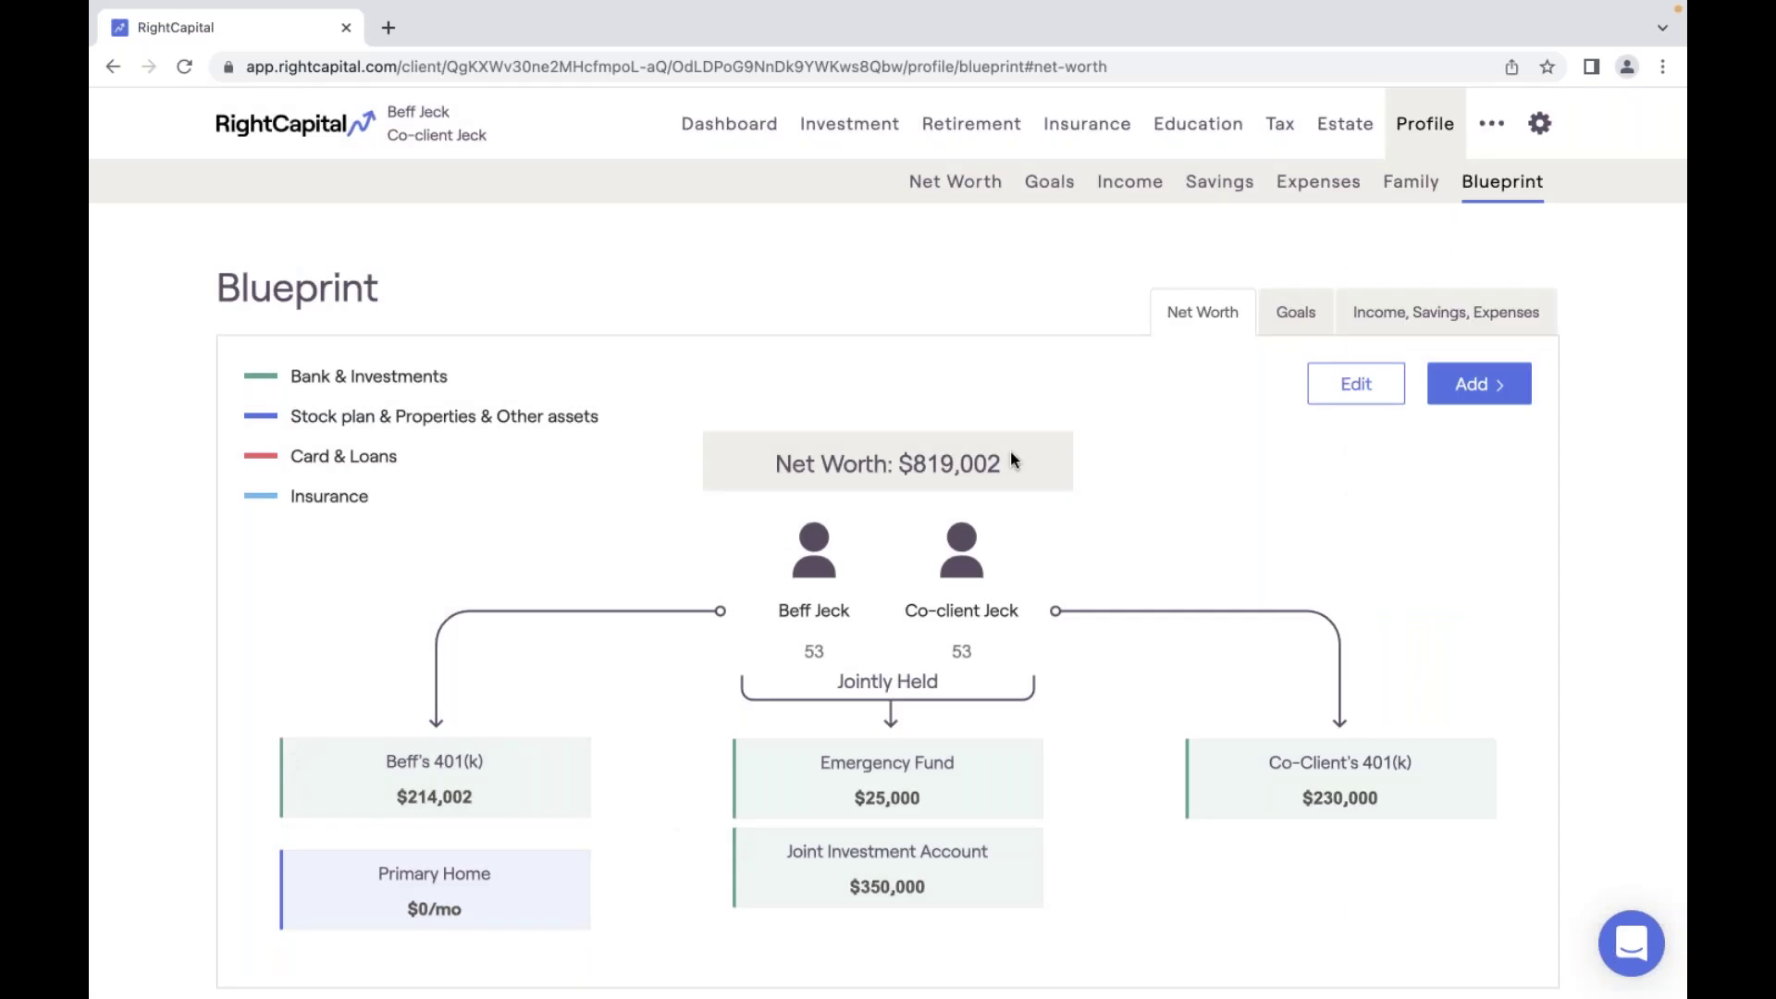
drag(1009, 457, 896, 463)
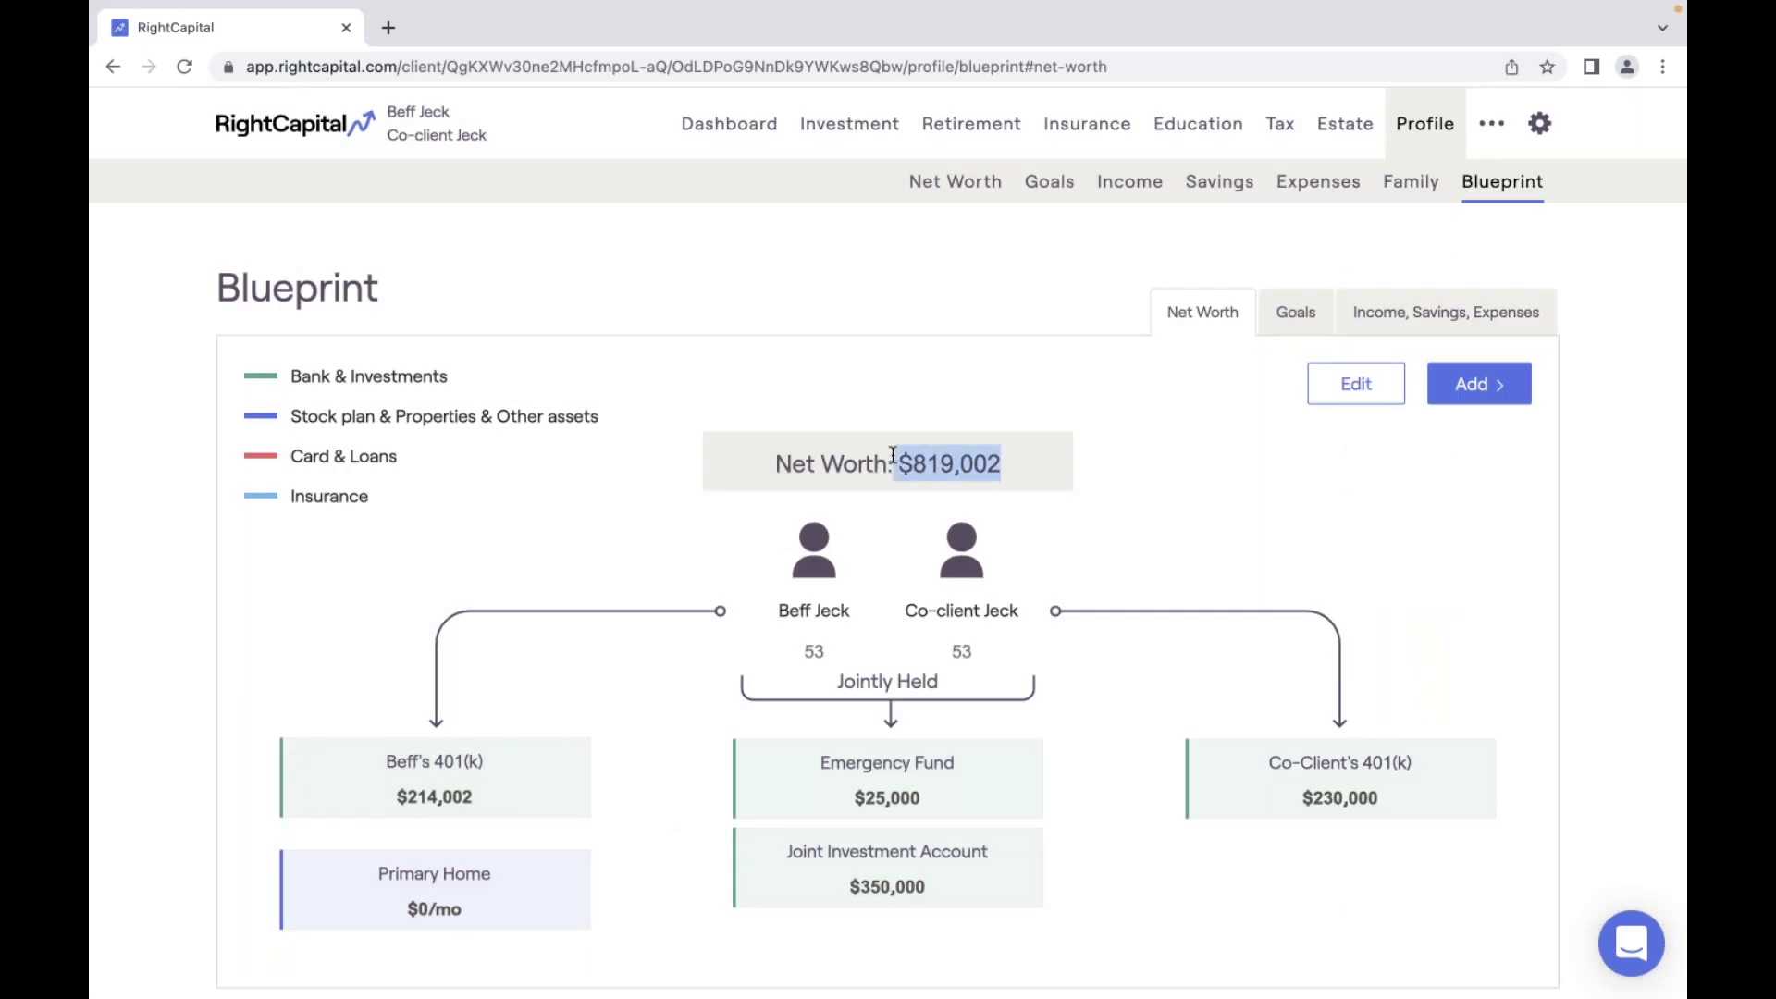
Open the Primary Home entry in the net worth chart and change it from Rent to Own.
click(1488, 396)
click(1488, 395)
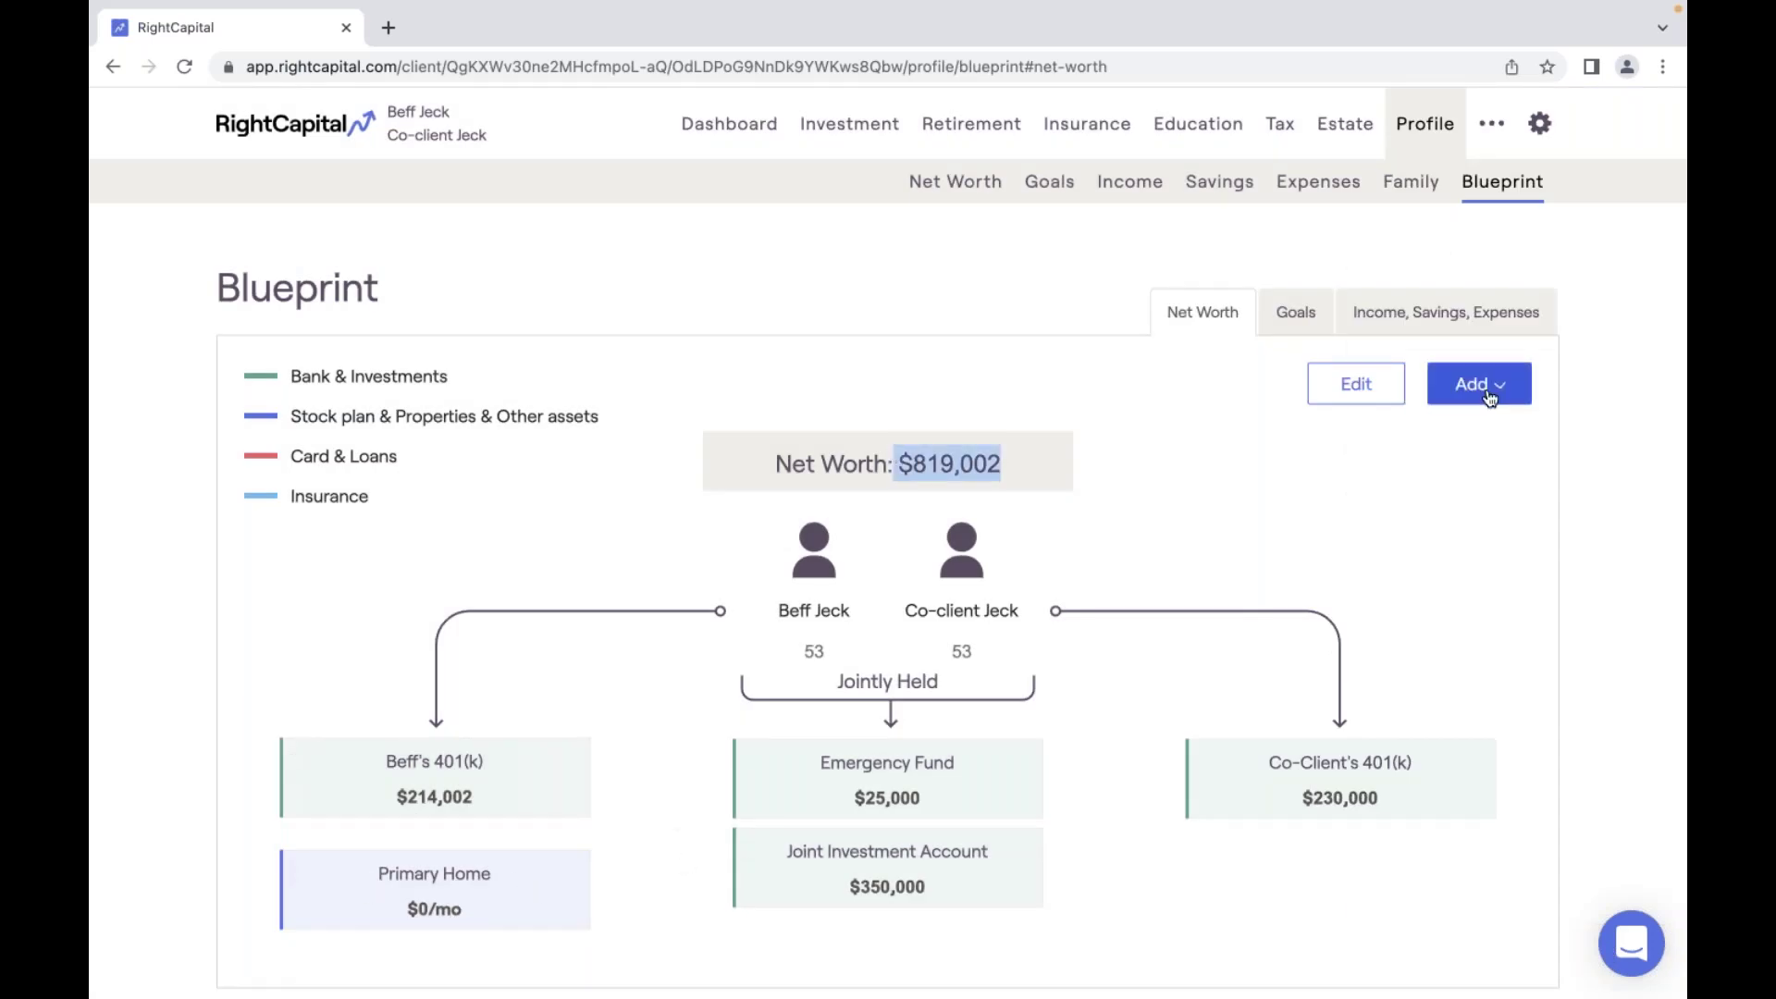
click(435, 888)
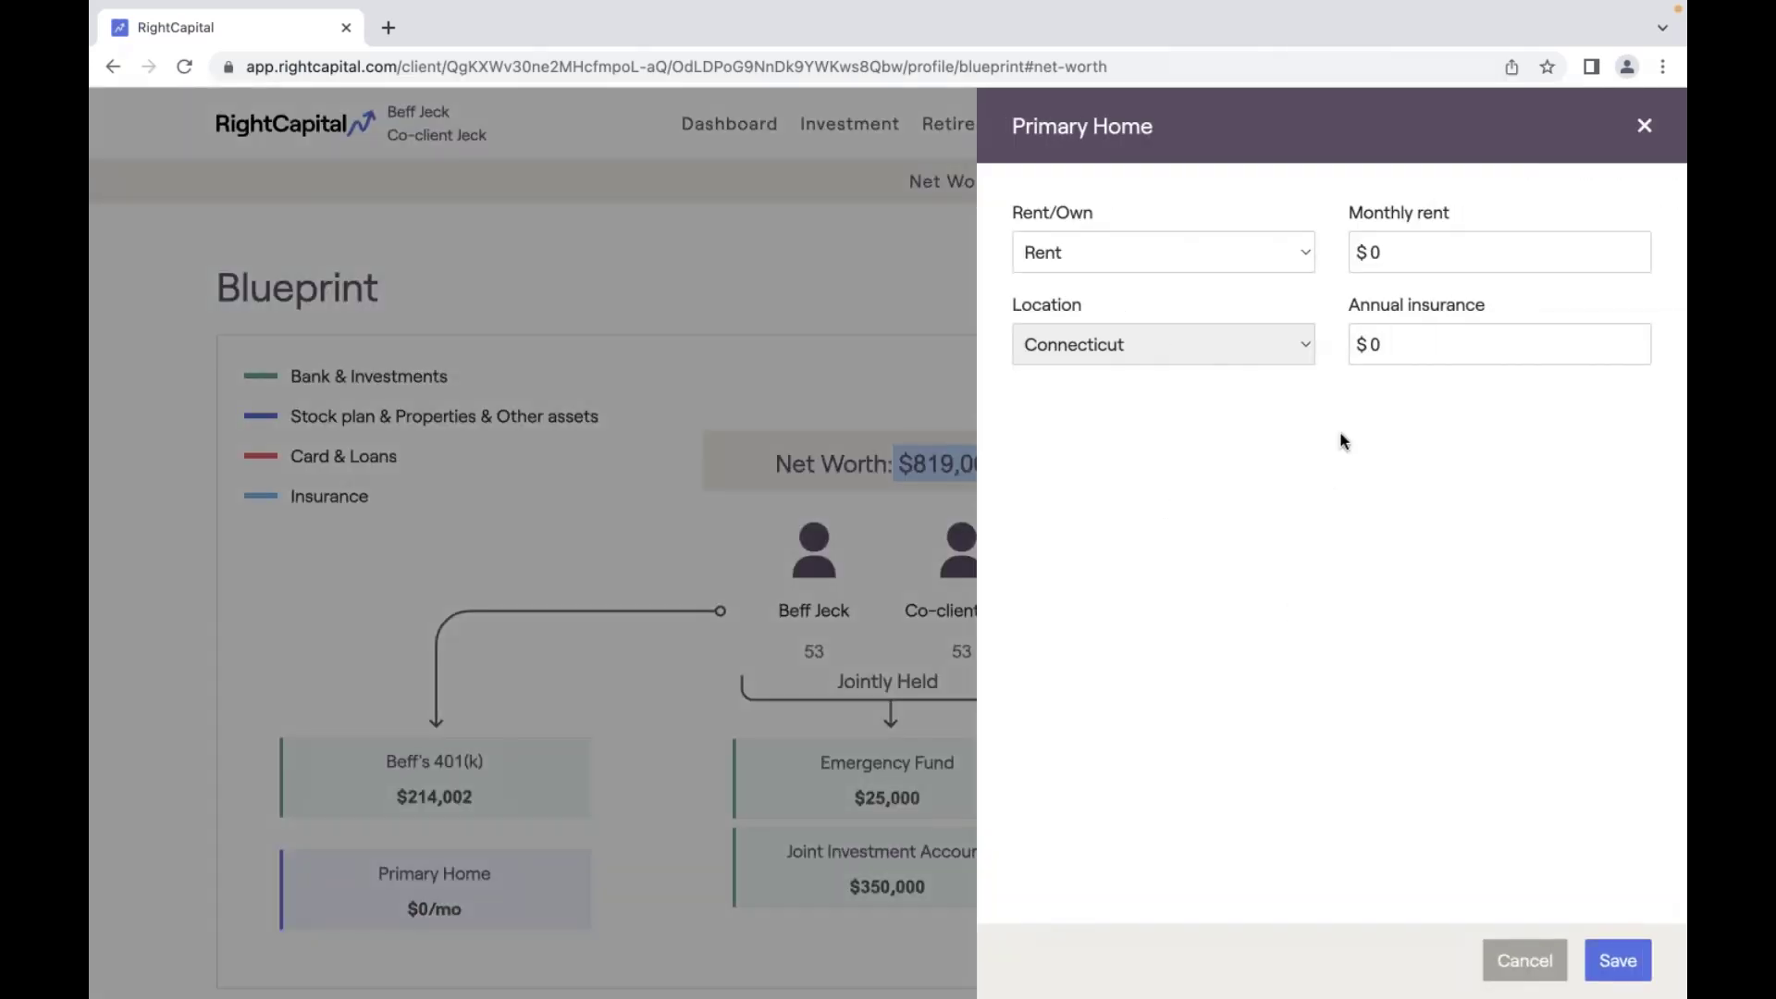
click(1301, 265)
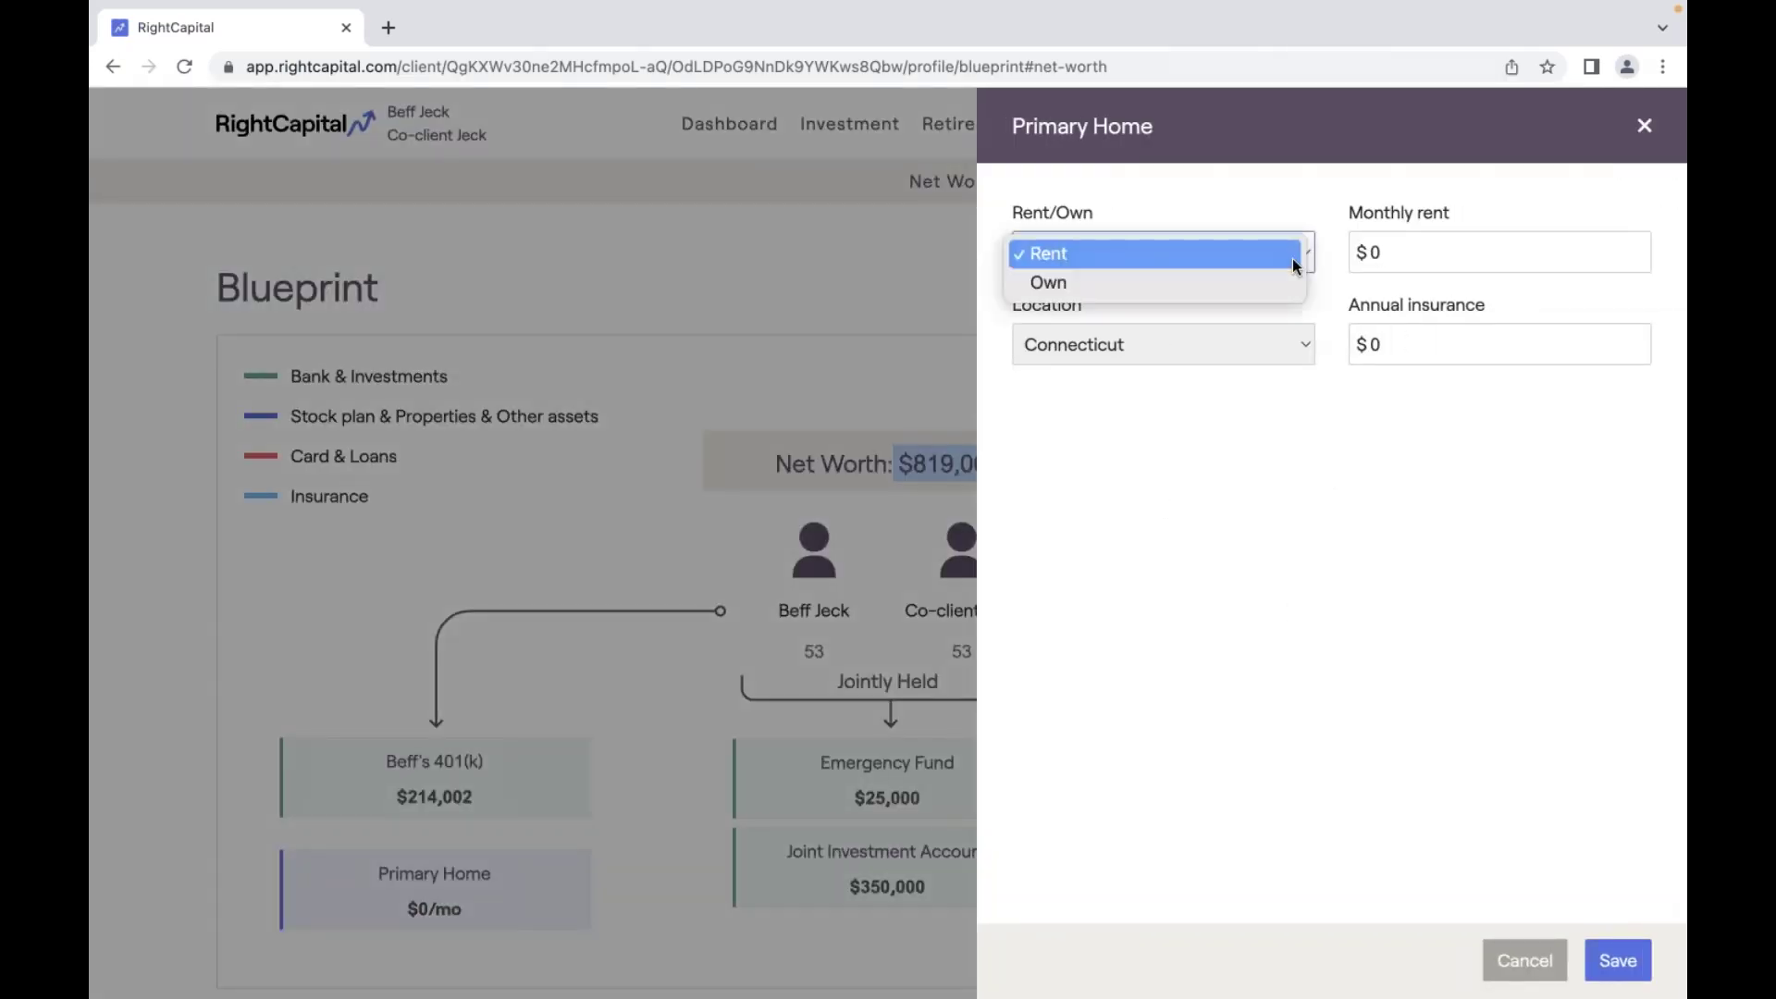
click(1287, 276)
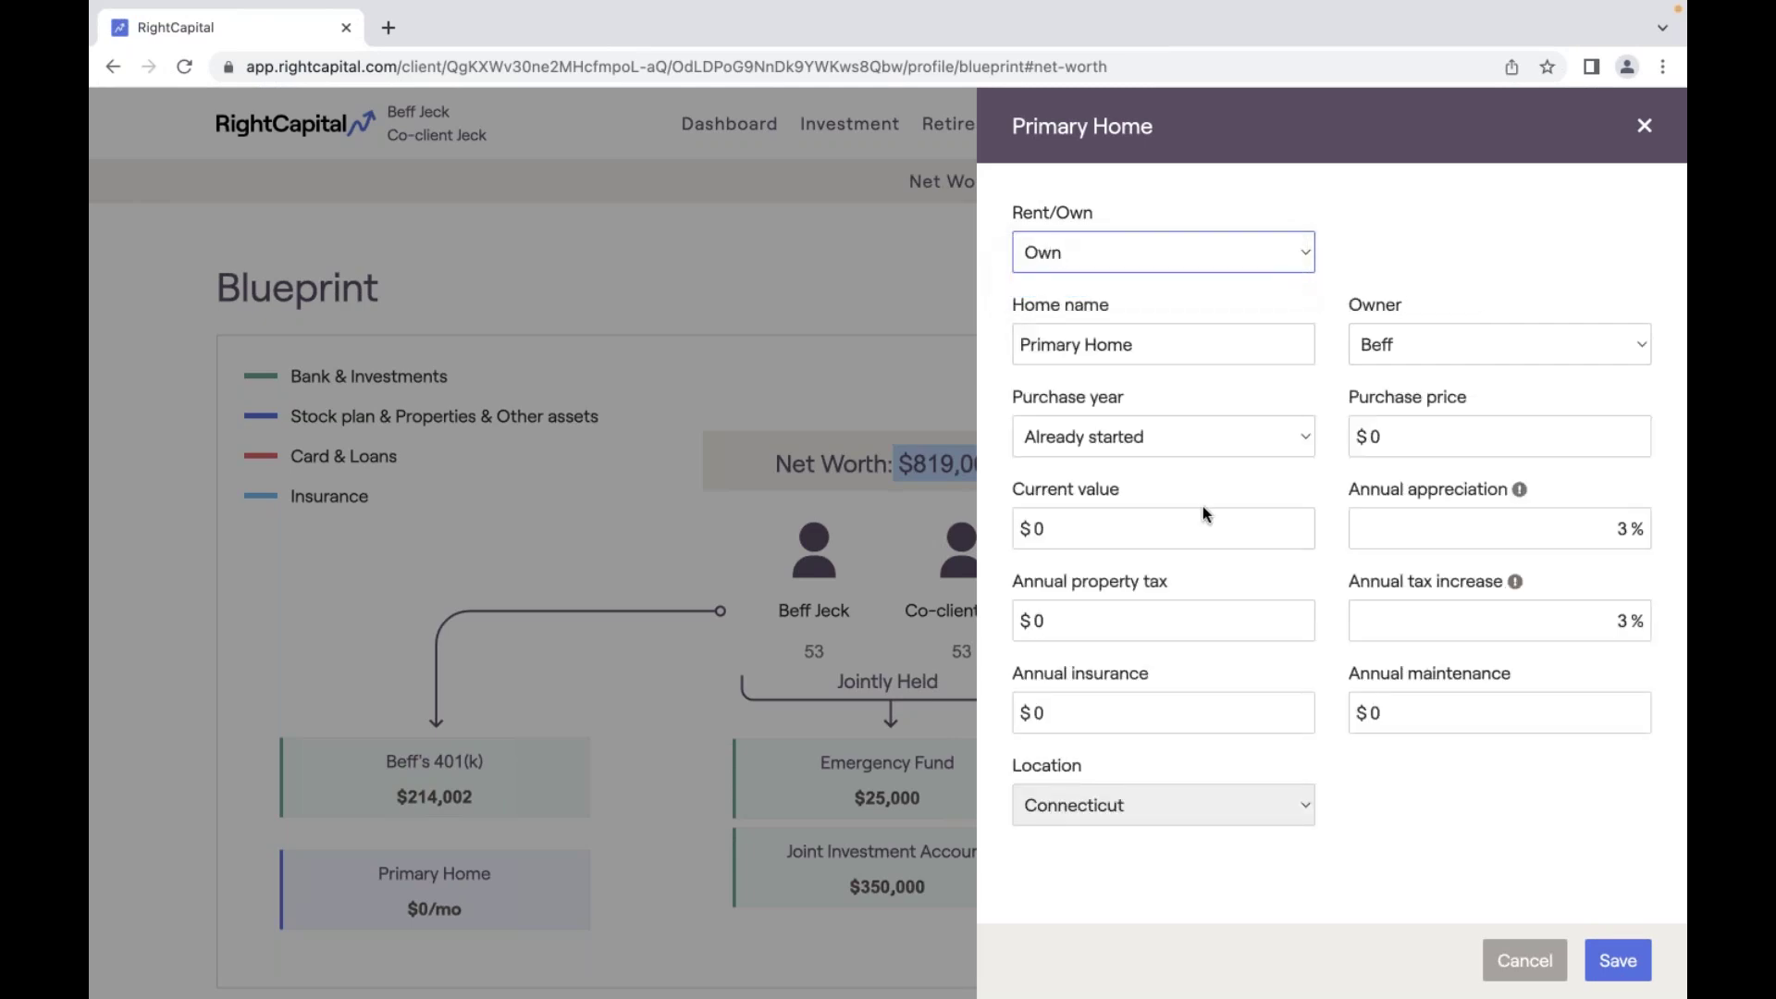
Set the primary home's current value to $500,000 and purchase price to $400,000, and save the home.
drag(1152, 528, 1006, 535)
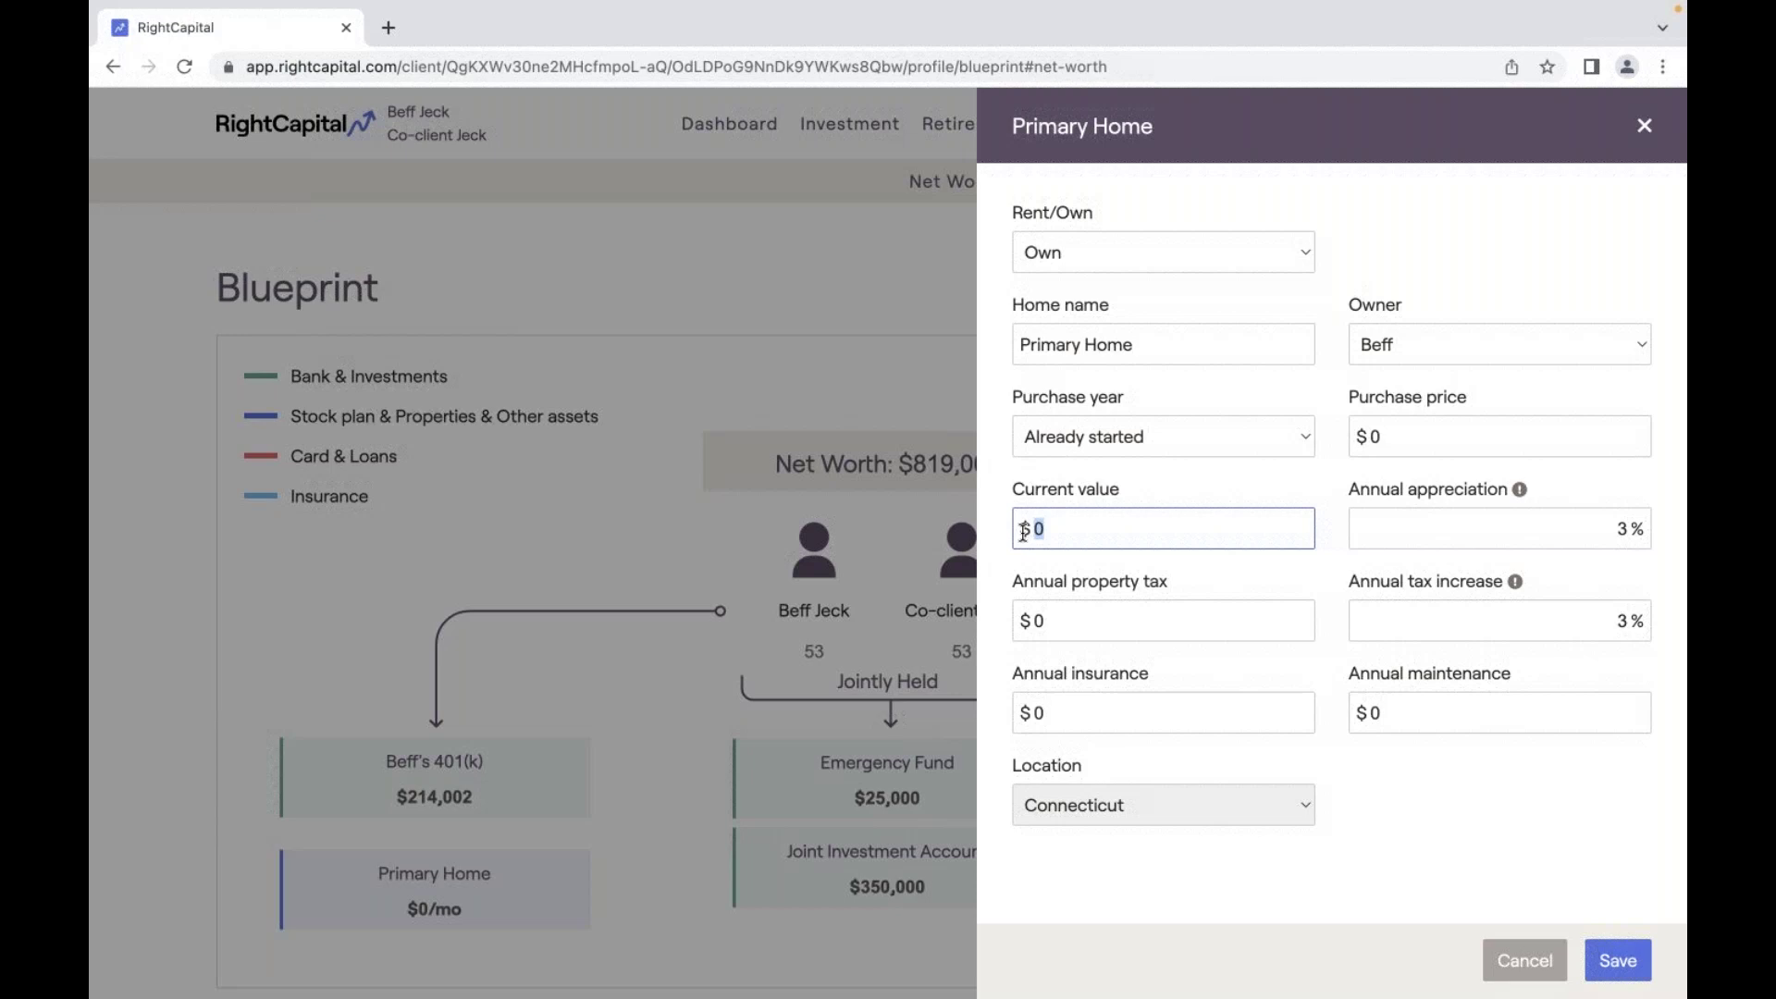
text(500,000)
click(1448, 450)
double_click(1371, 439)
text(400,00)
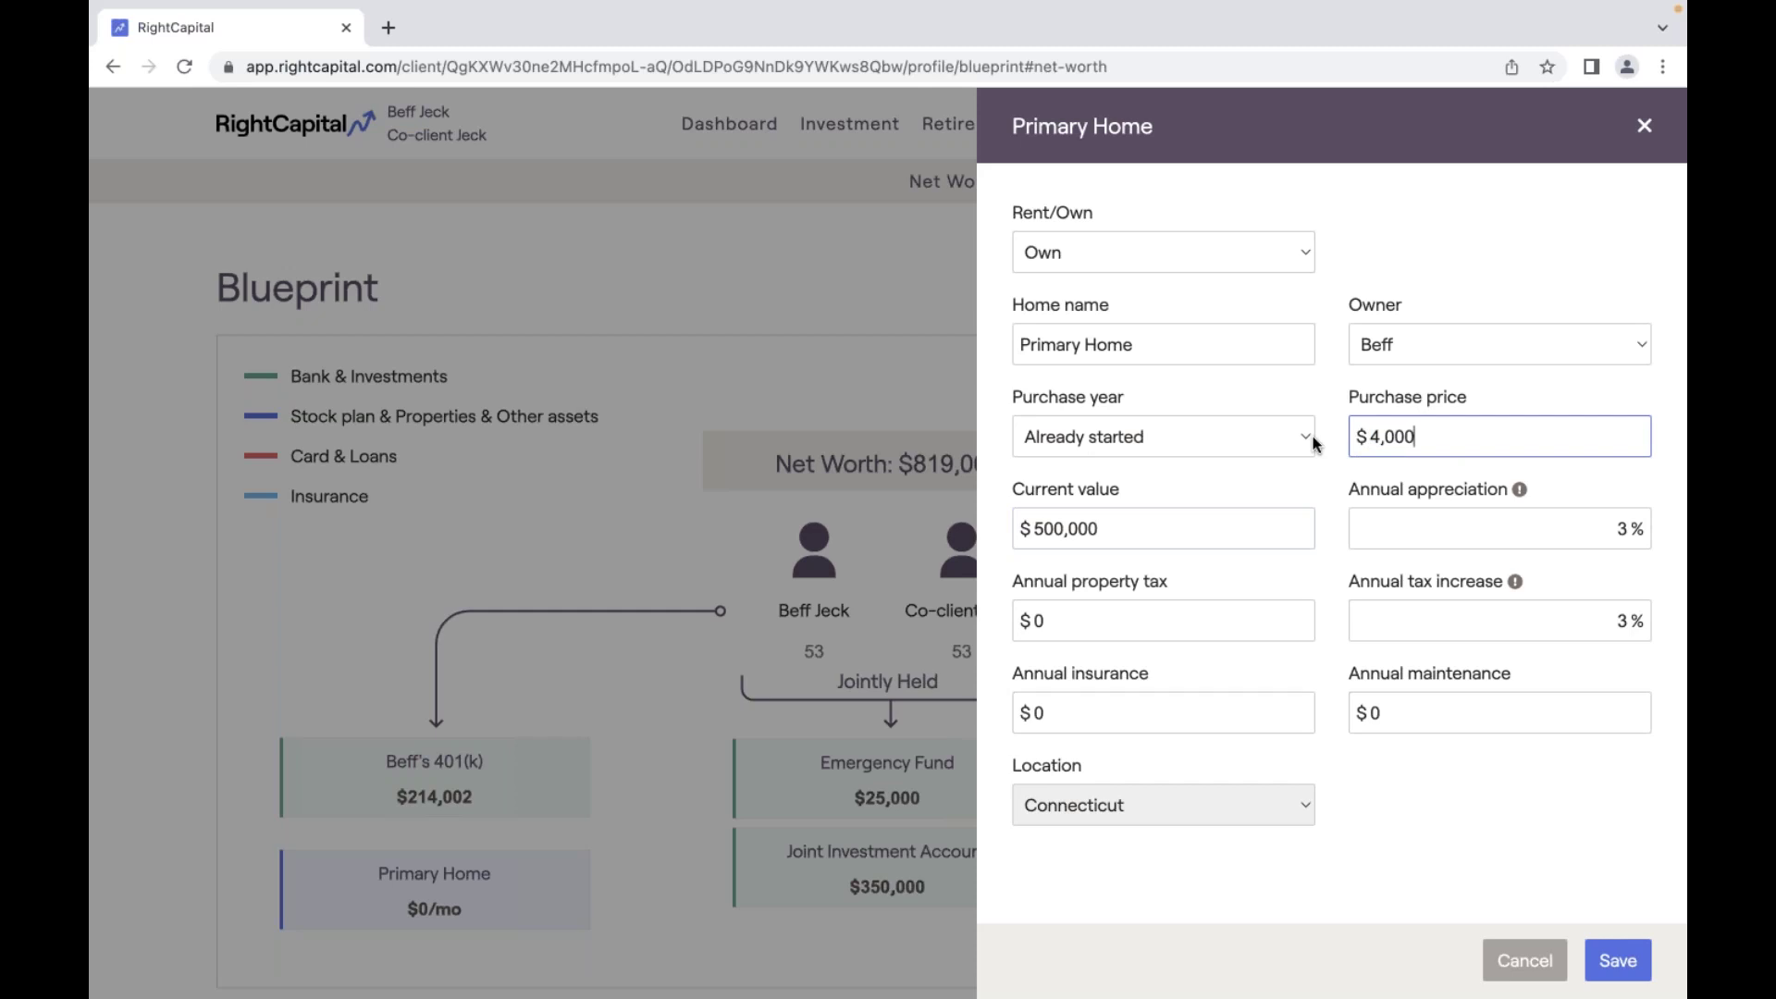
text(0)
click(1630, 962)
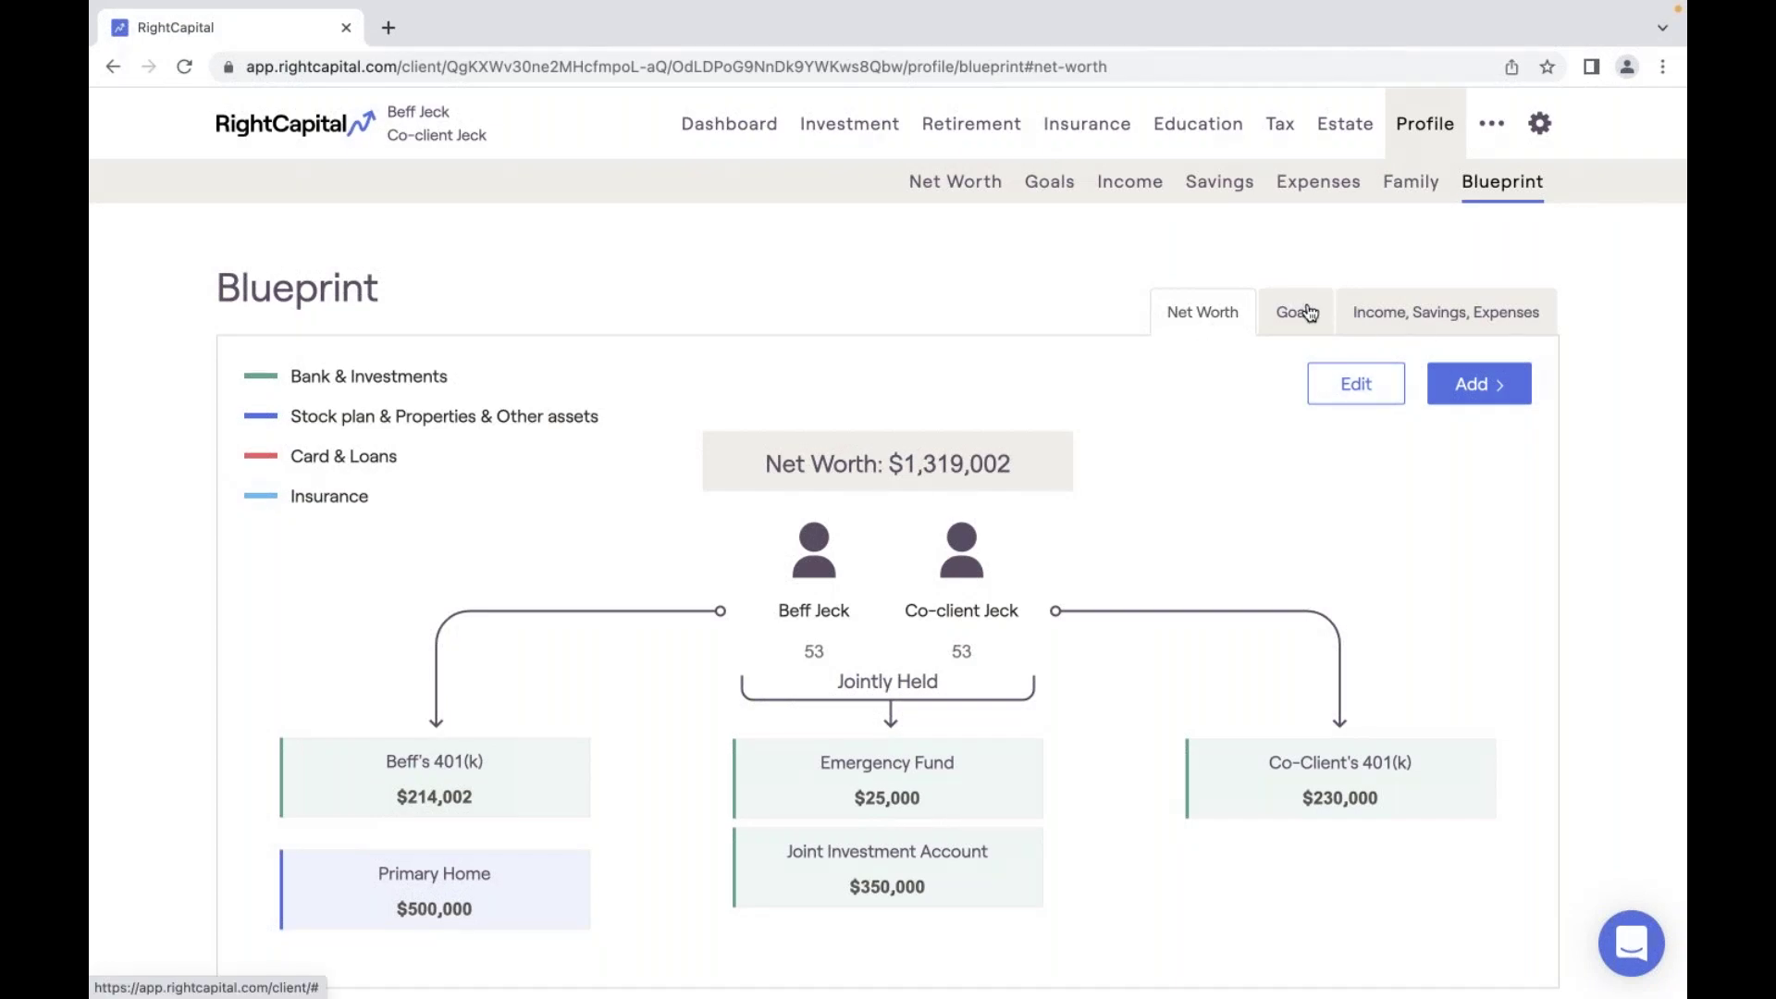
Add a loan to the net worth chart and set its owner to Co-client.
click(1477, 387)
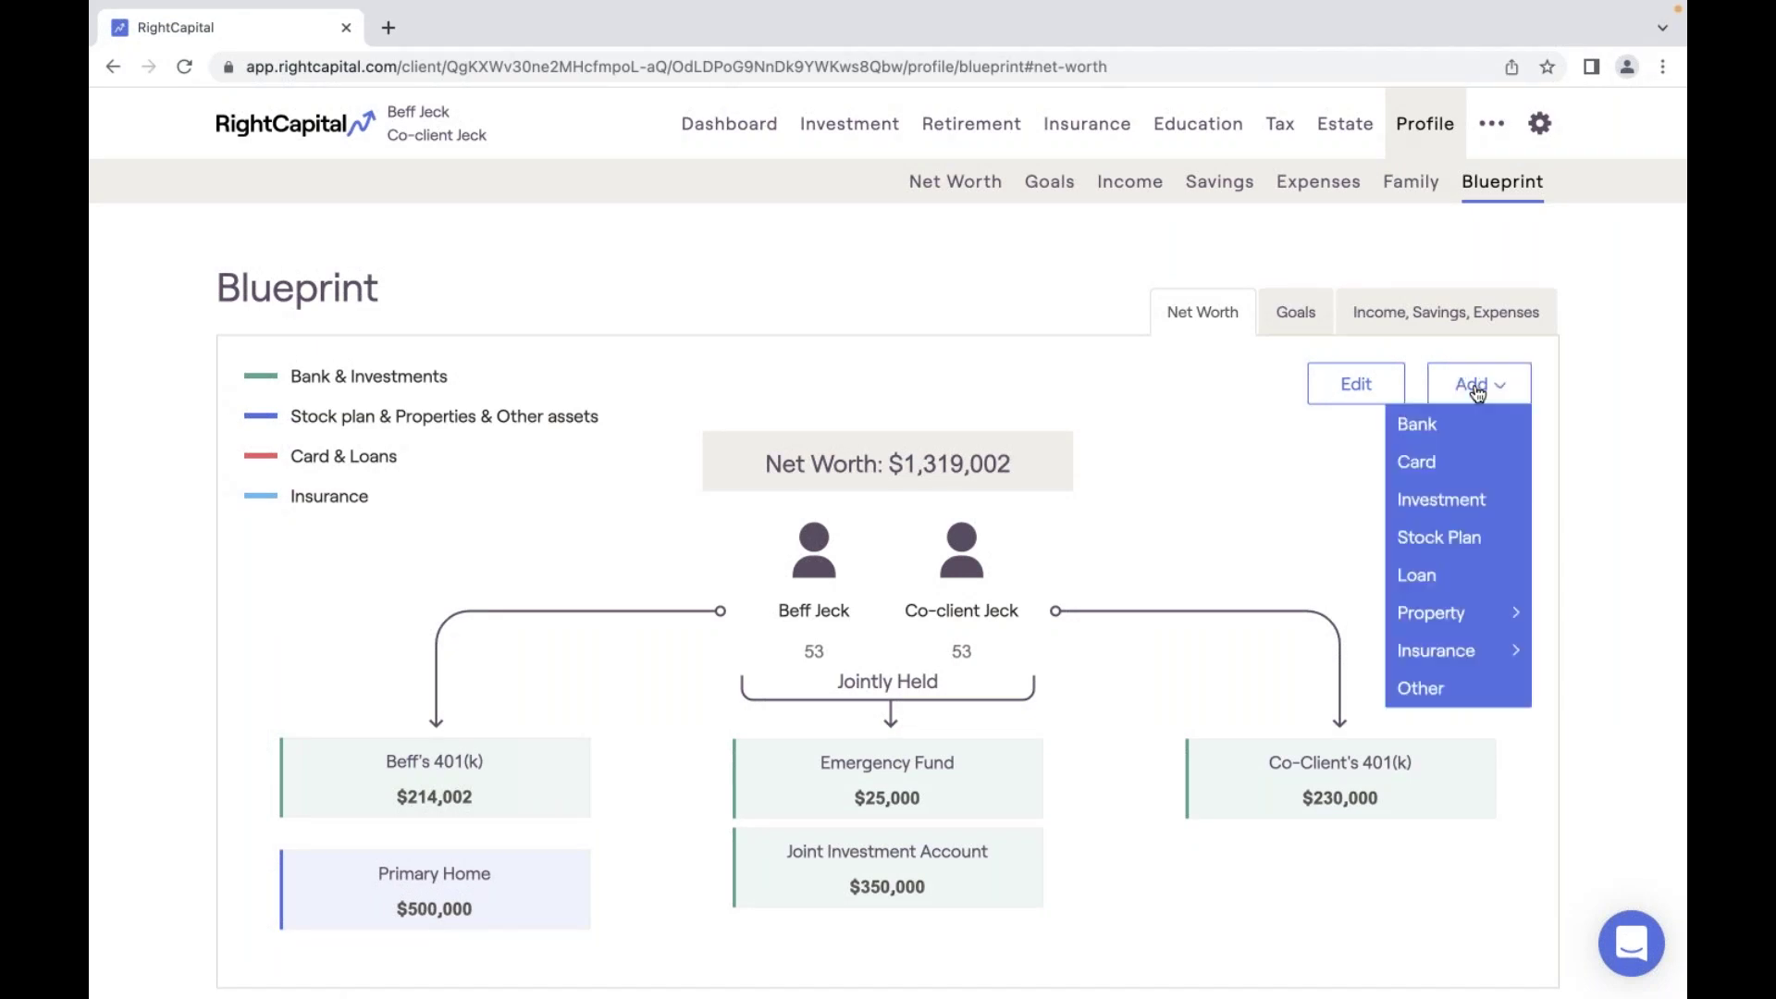
mouse_move(1460, 642)
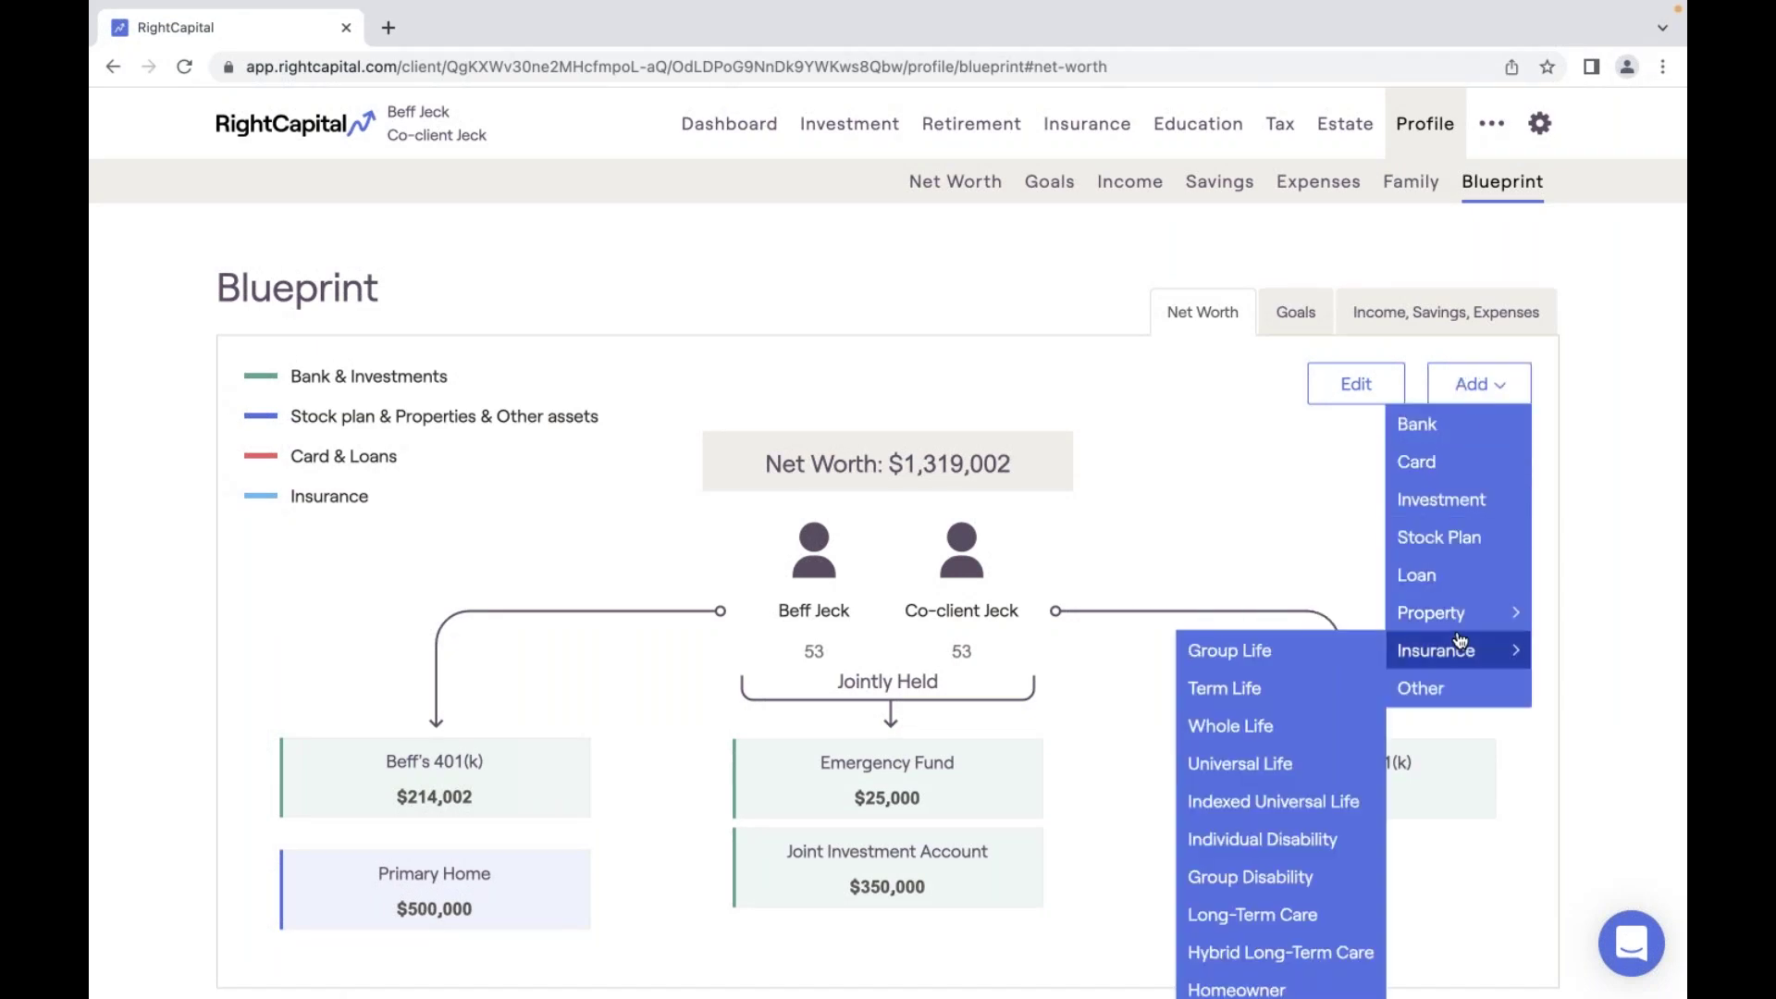
click(1450, 588)
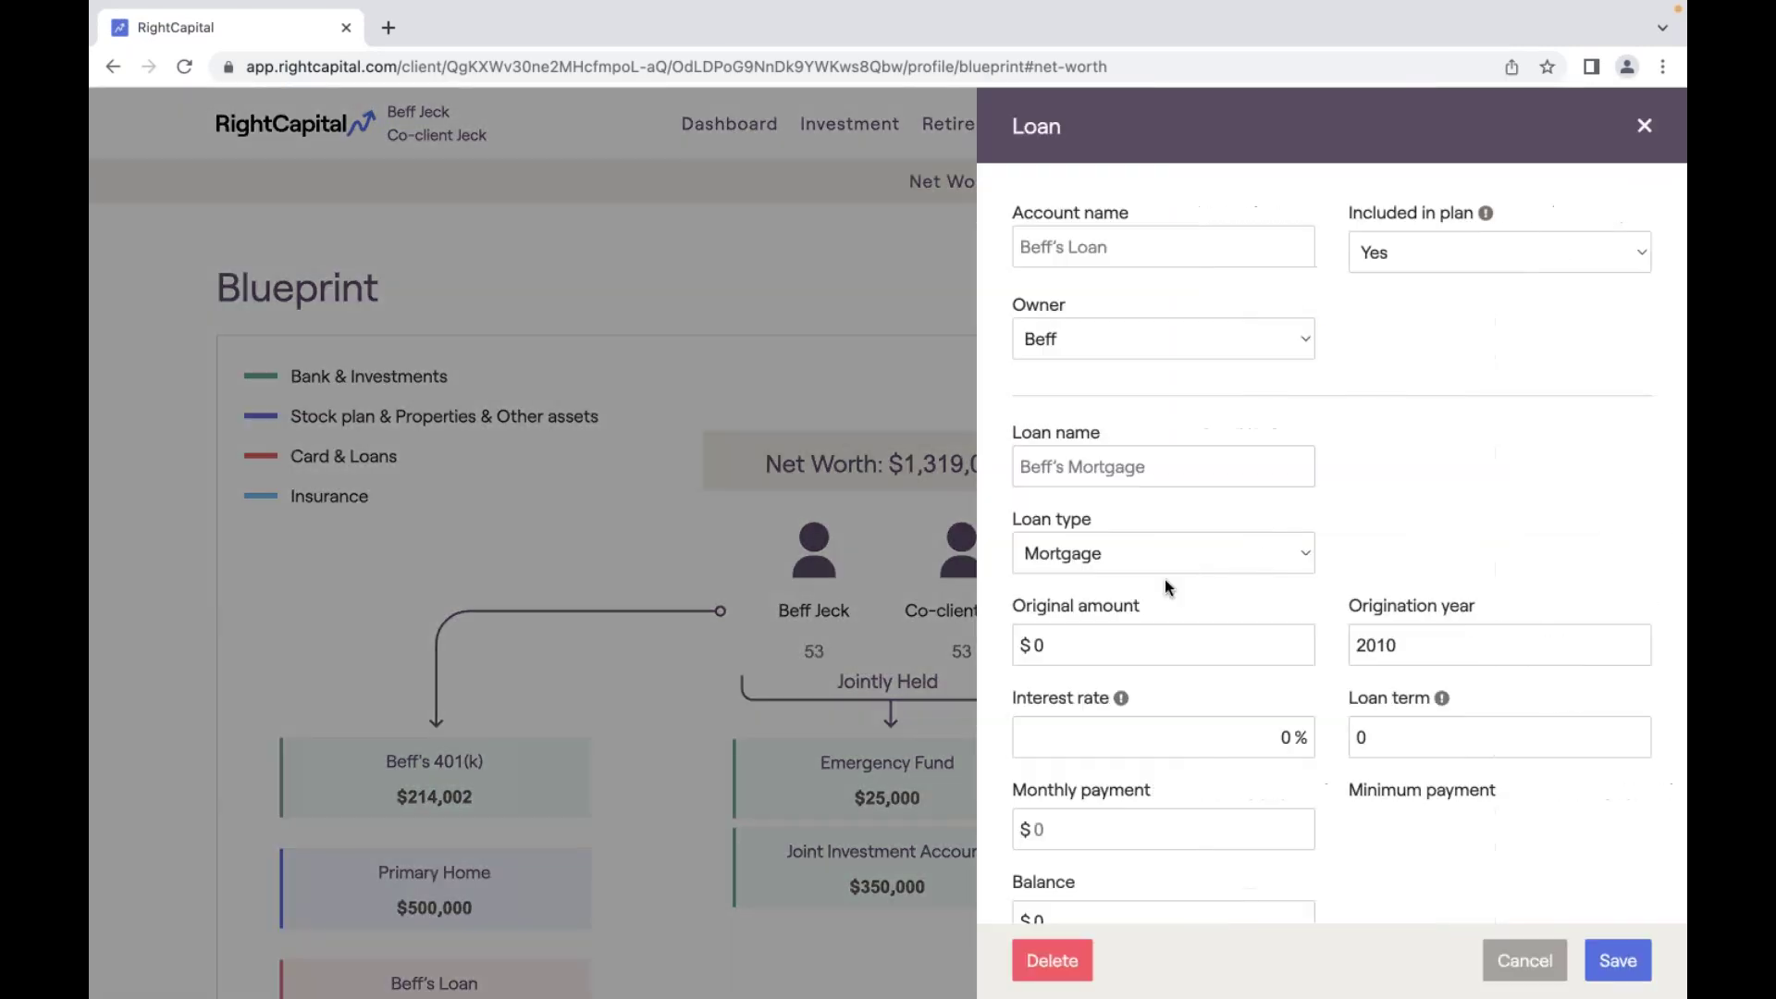
click(1177, 339)
click(1177, 373)
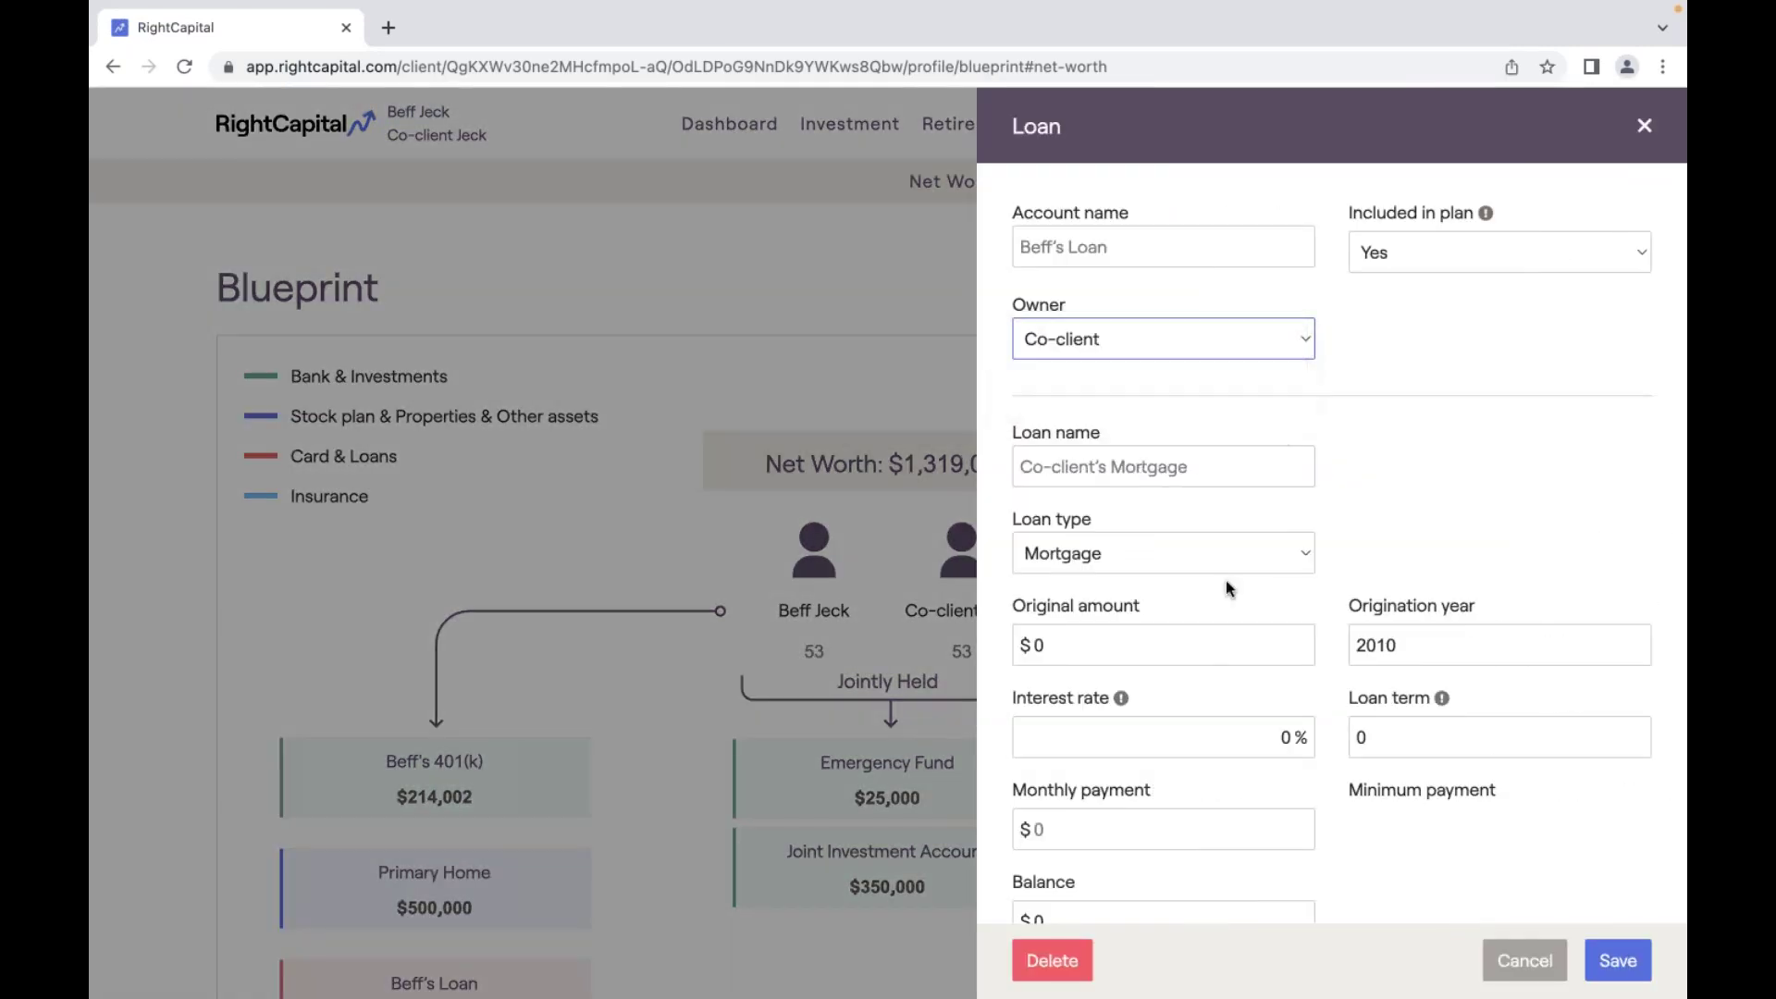
Set the mortgage's original amount to $200,000 and its loan term to 15.
click(1198, 651)
key(BackSpace)
text(200,0)
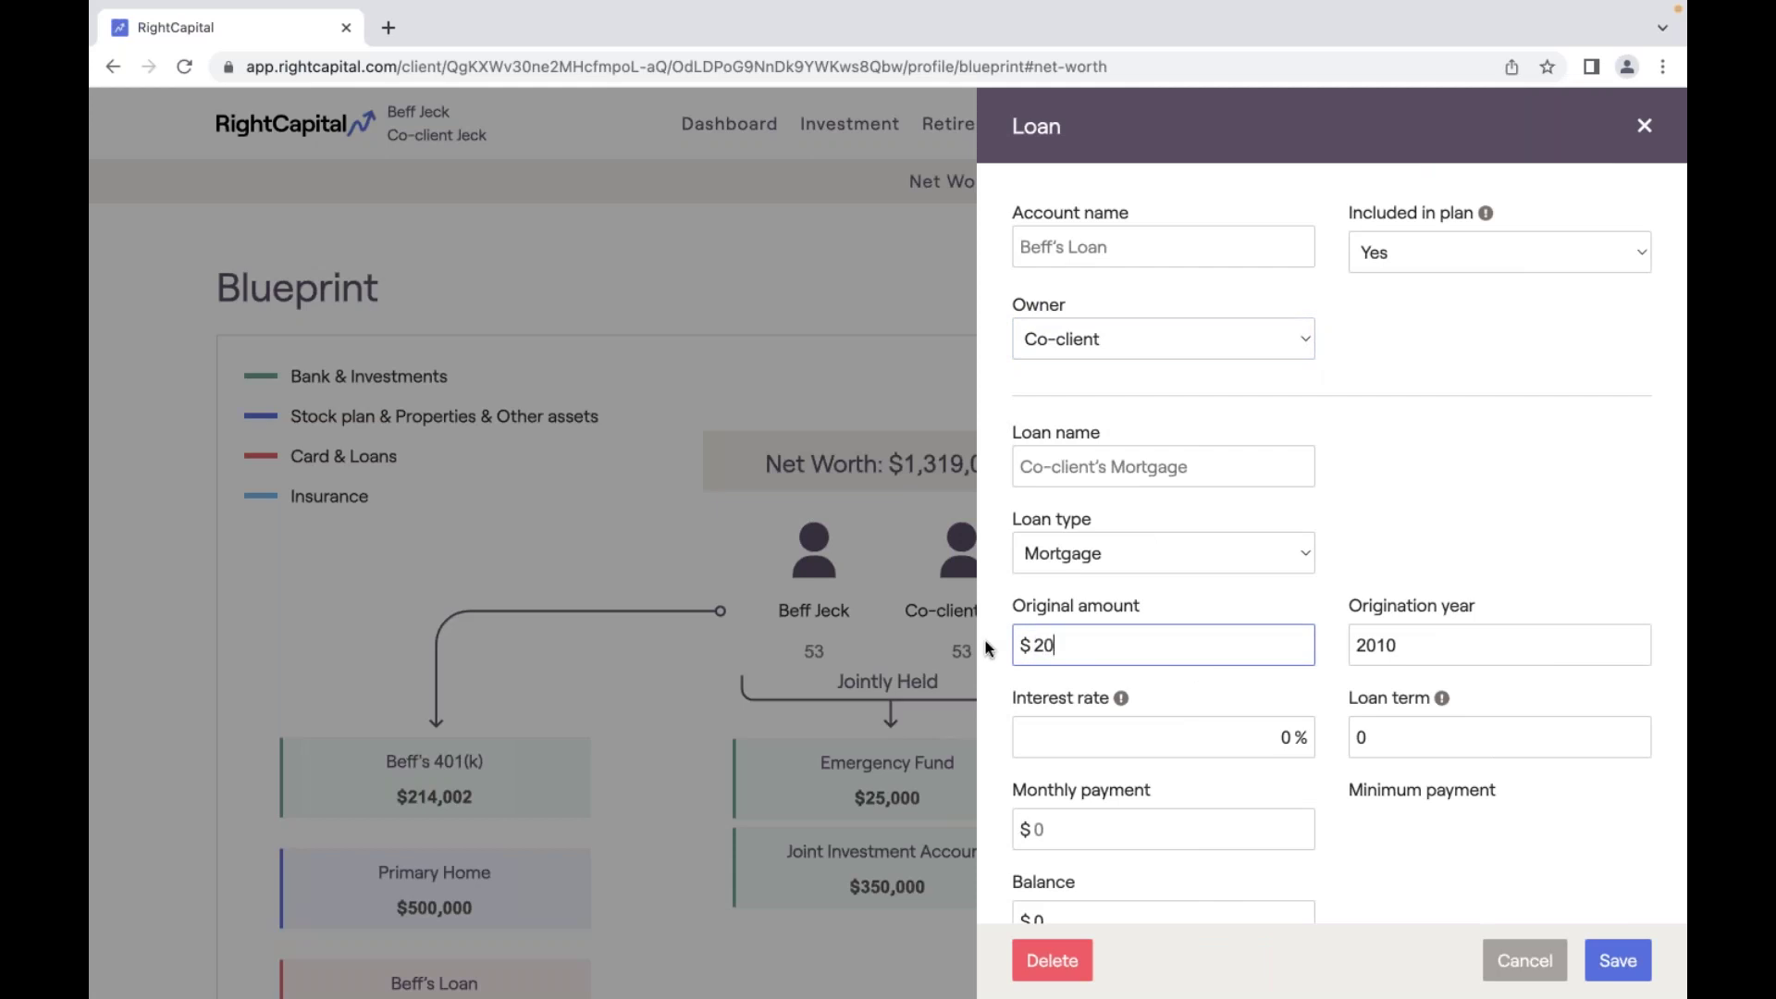
text(00)
scroll(1109, 730, down, 2)
scroll(1109, 730, down, 1)
click(1410, 597)
text(15)
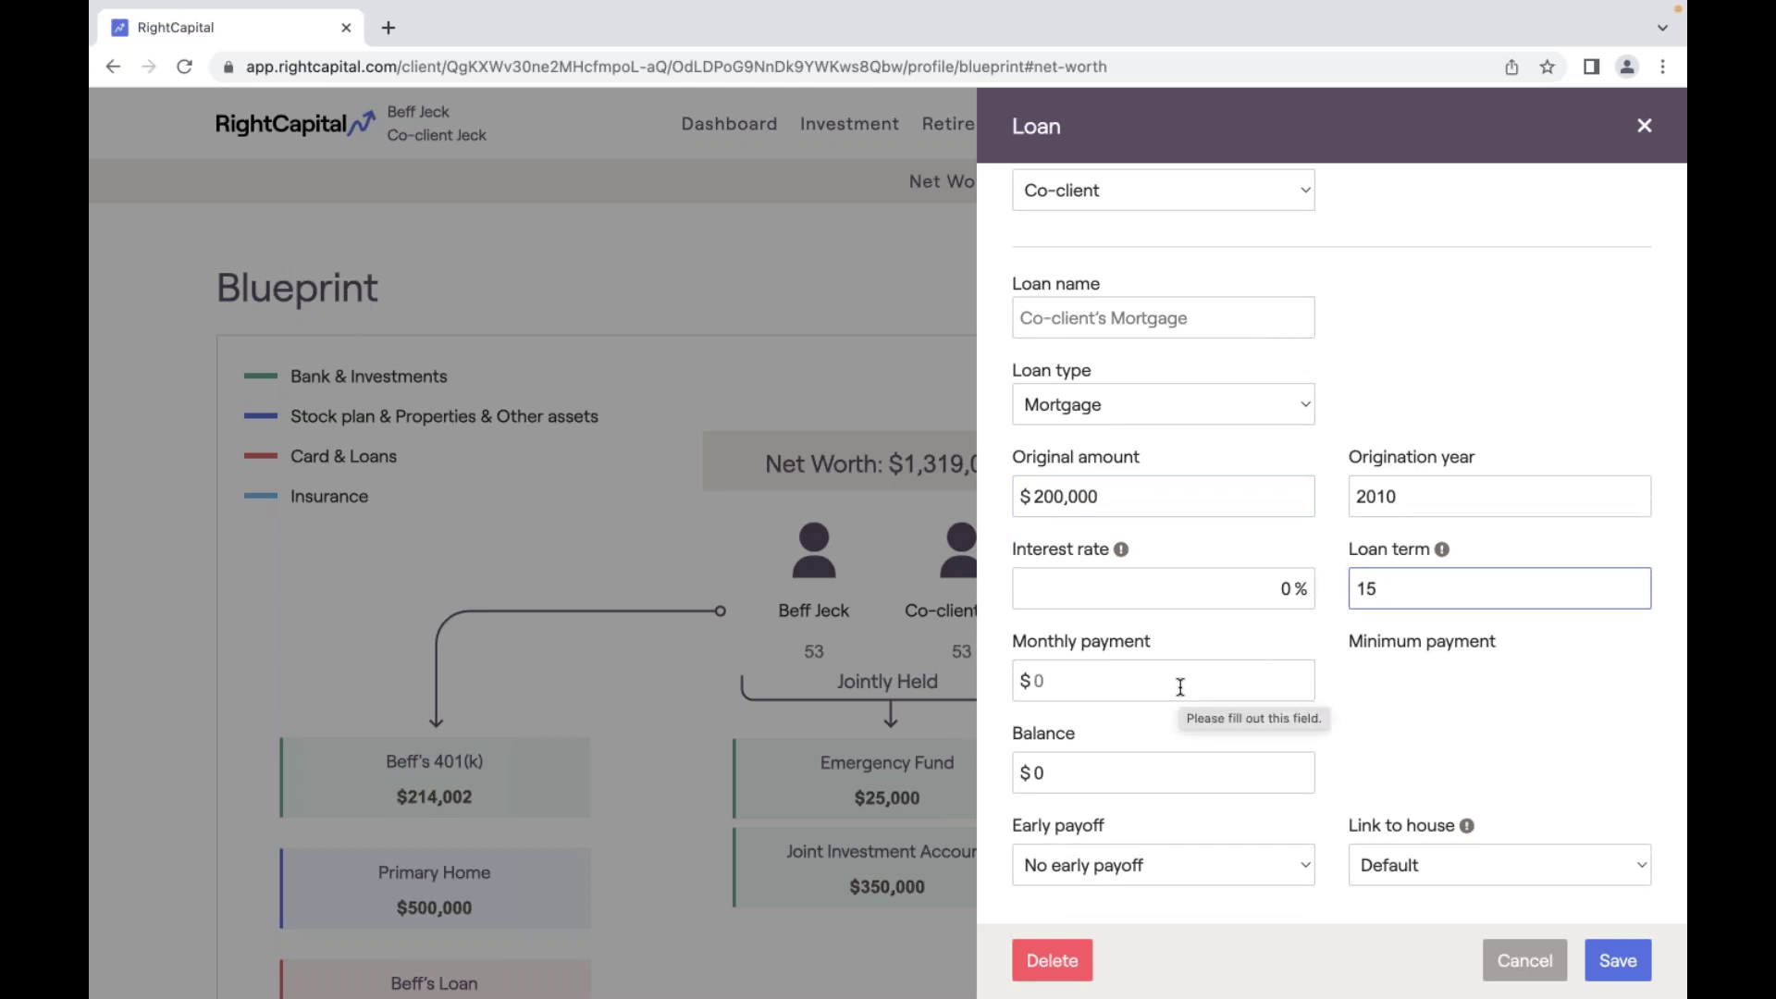
Set the mortgage's balance to $50,000, interest rate to 5% and origination year to 2018.
click(1127, 772)
text(50,000)
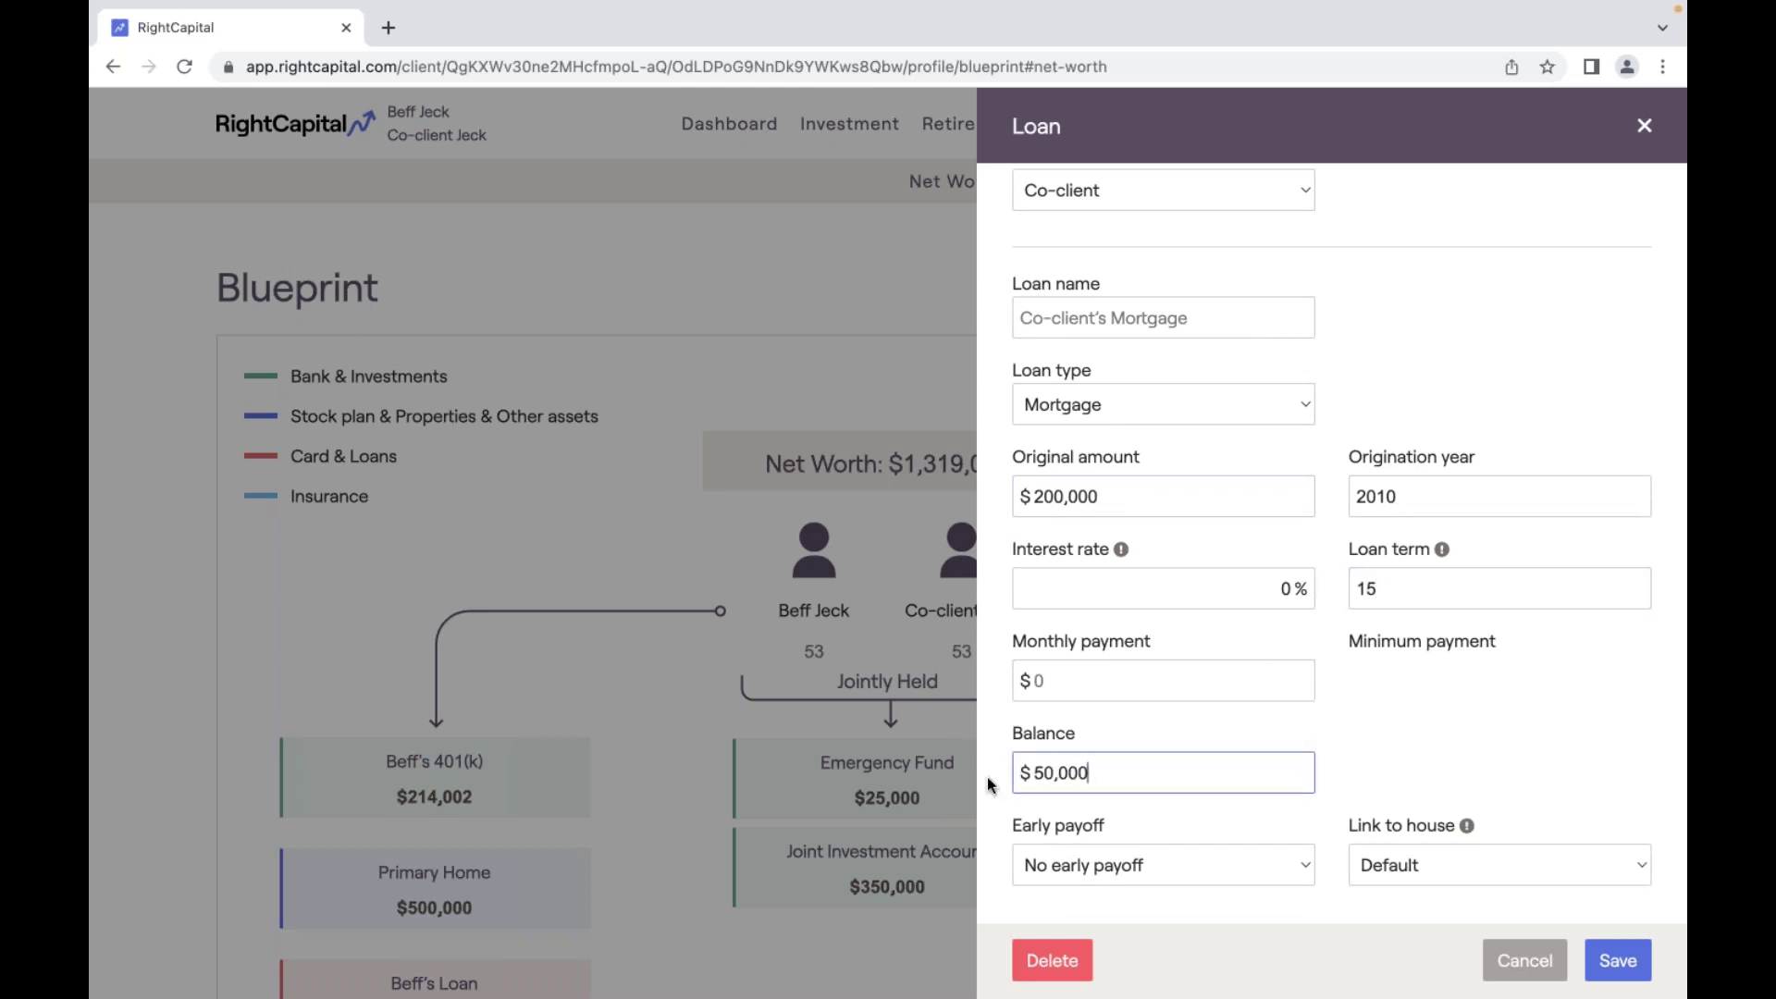
click(1229, 584)
text(5)
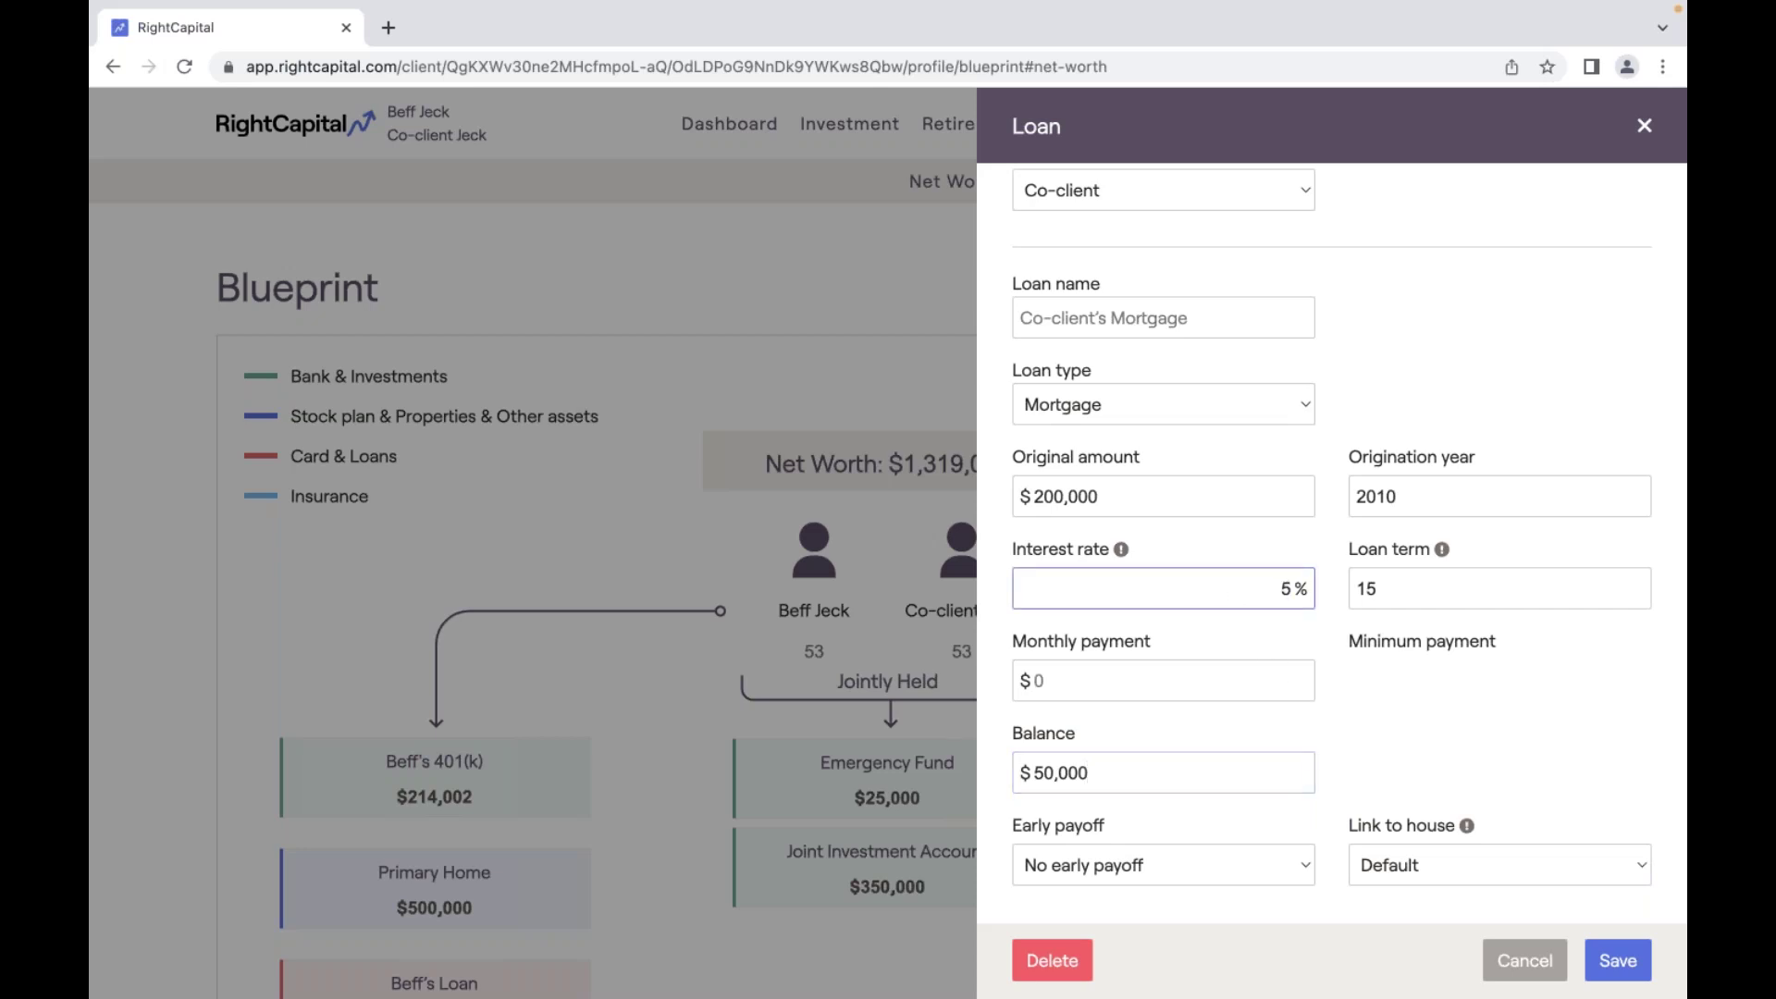
click(1421, 507)
key(BackSpace)
text(8)
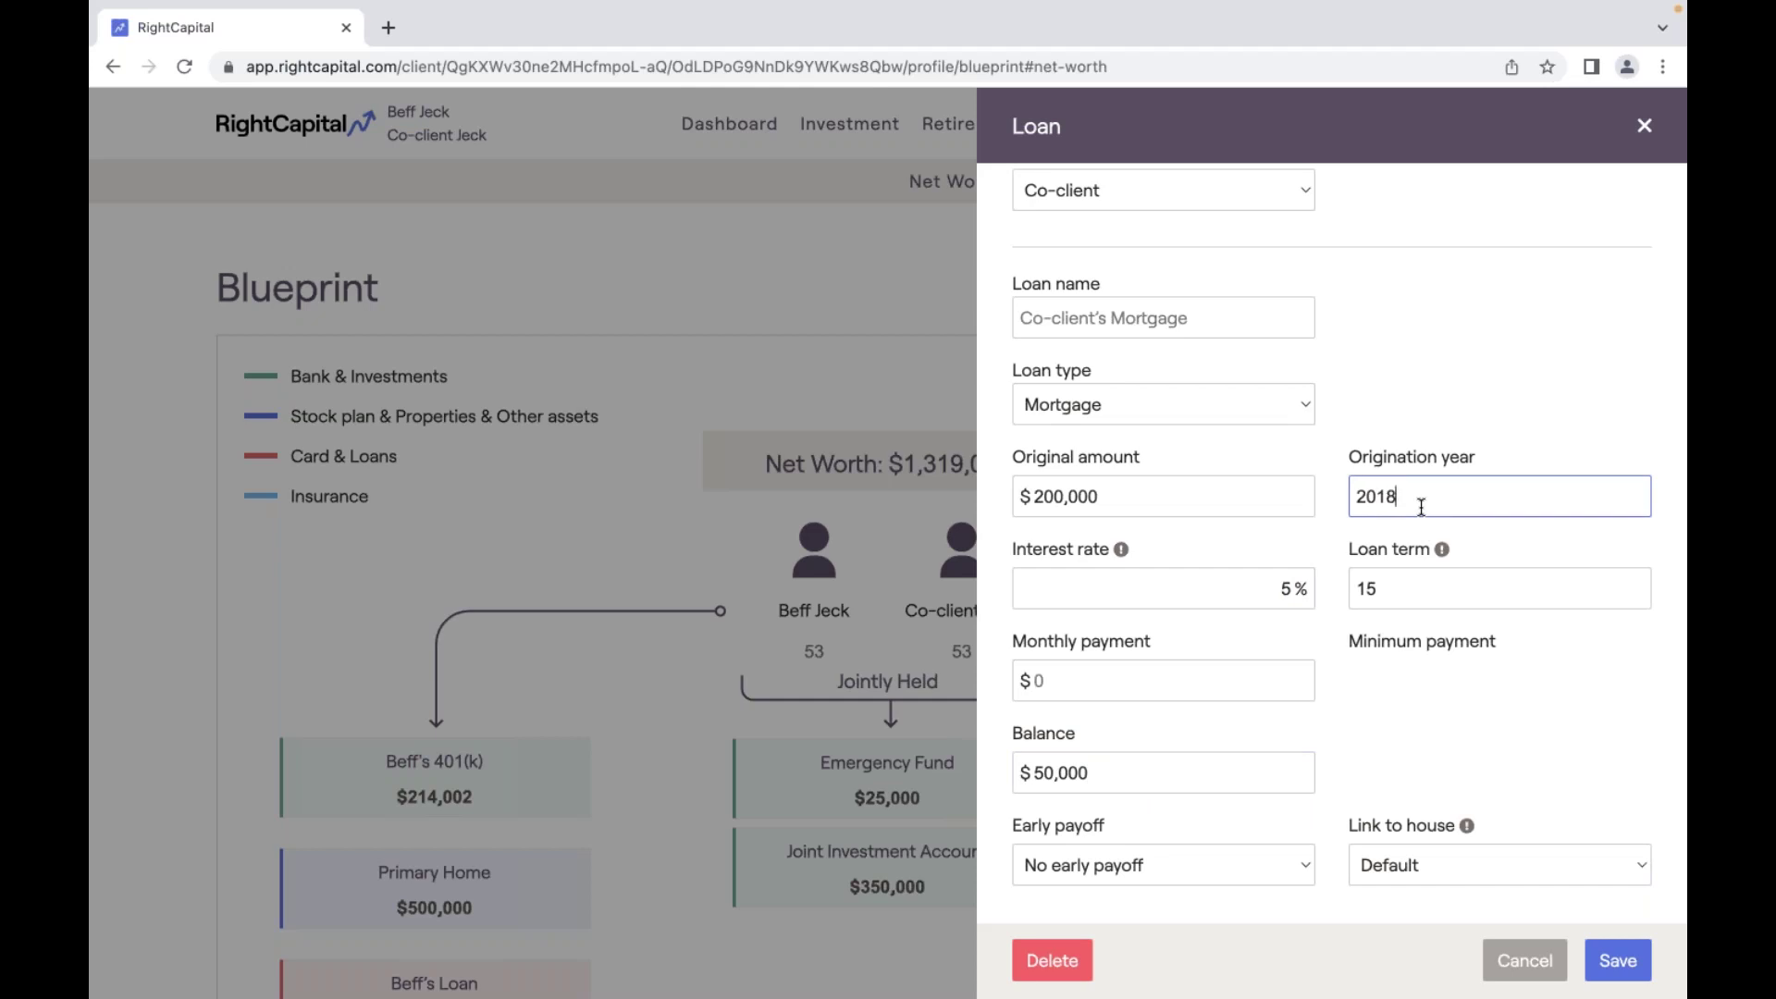
Try to save the loan and check its original amount, origination year, loan term and balance fields.
click(1616, 958)
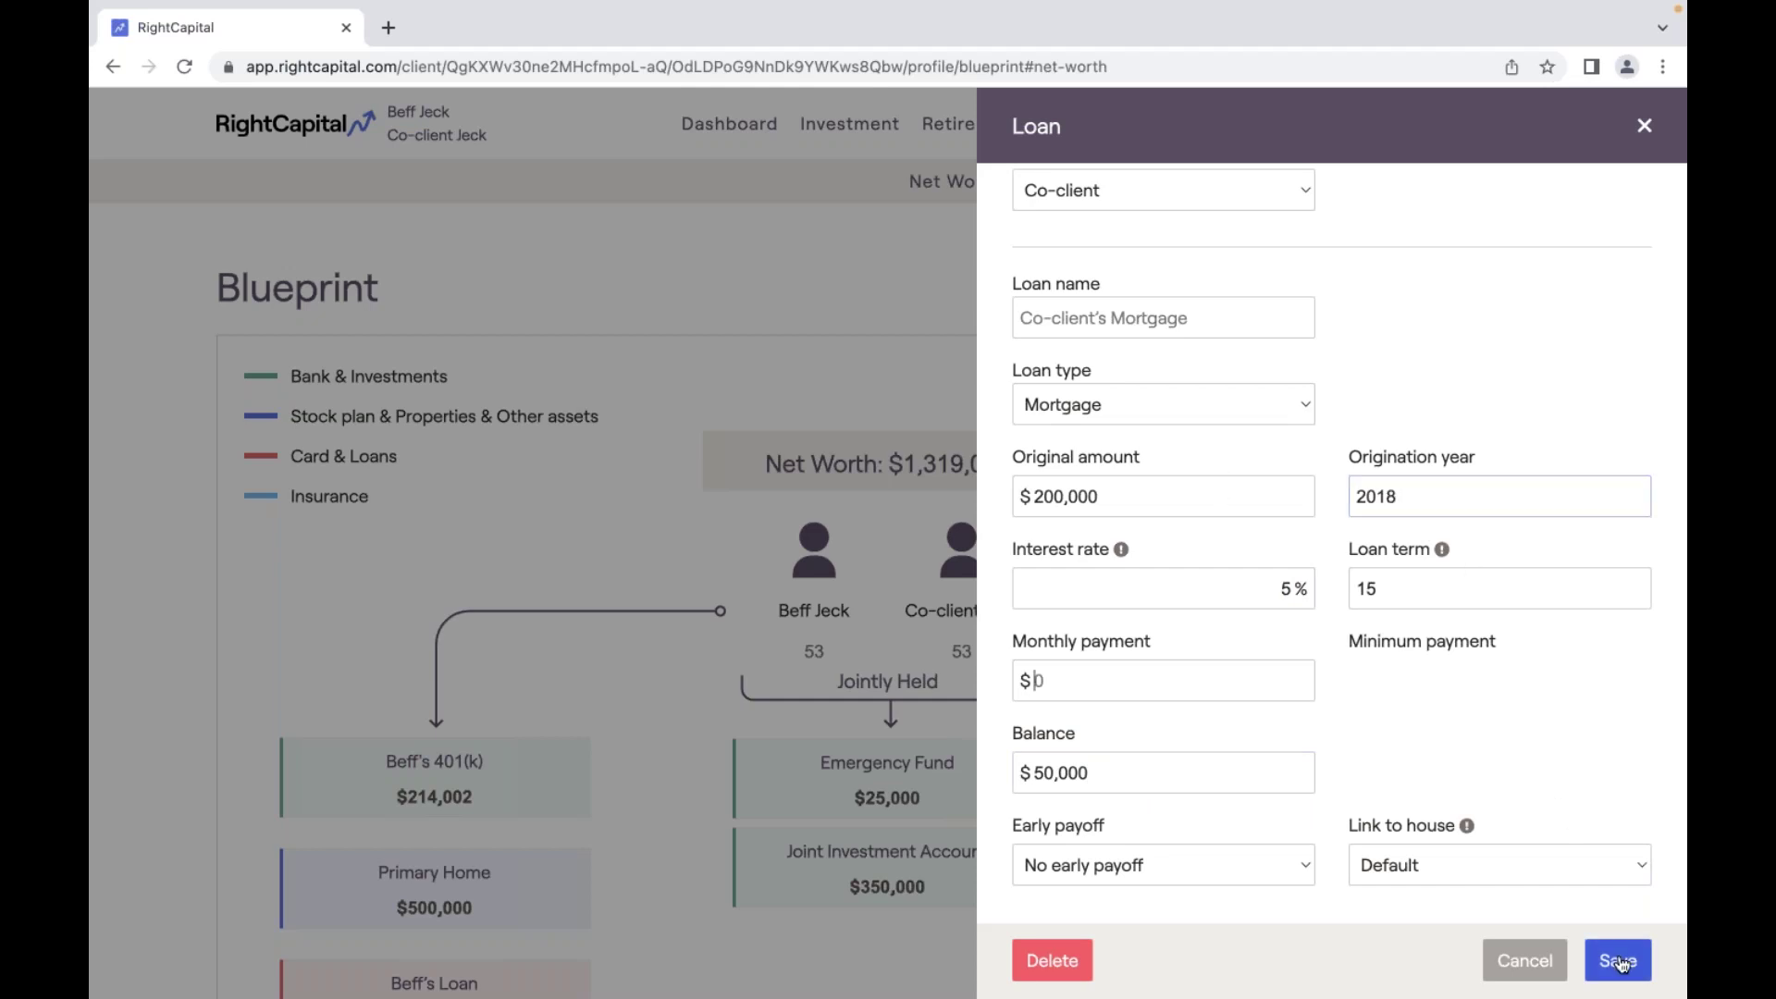
scroll(1329, 636, down, 1)
click(1330, 639)
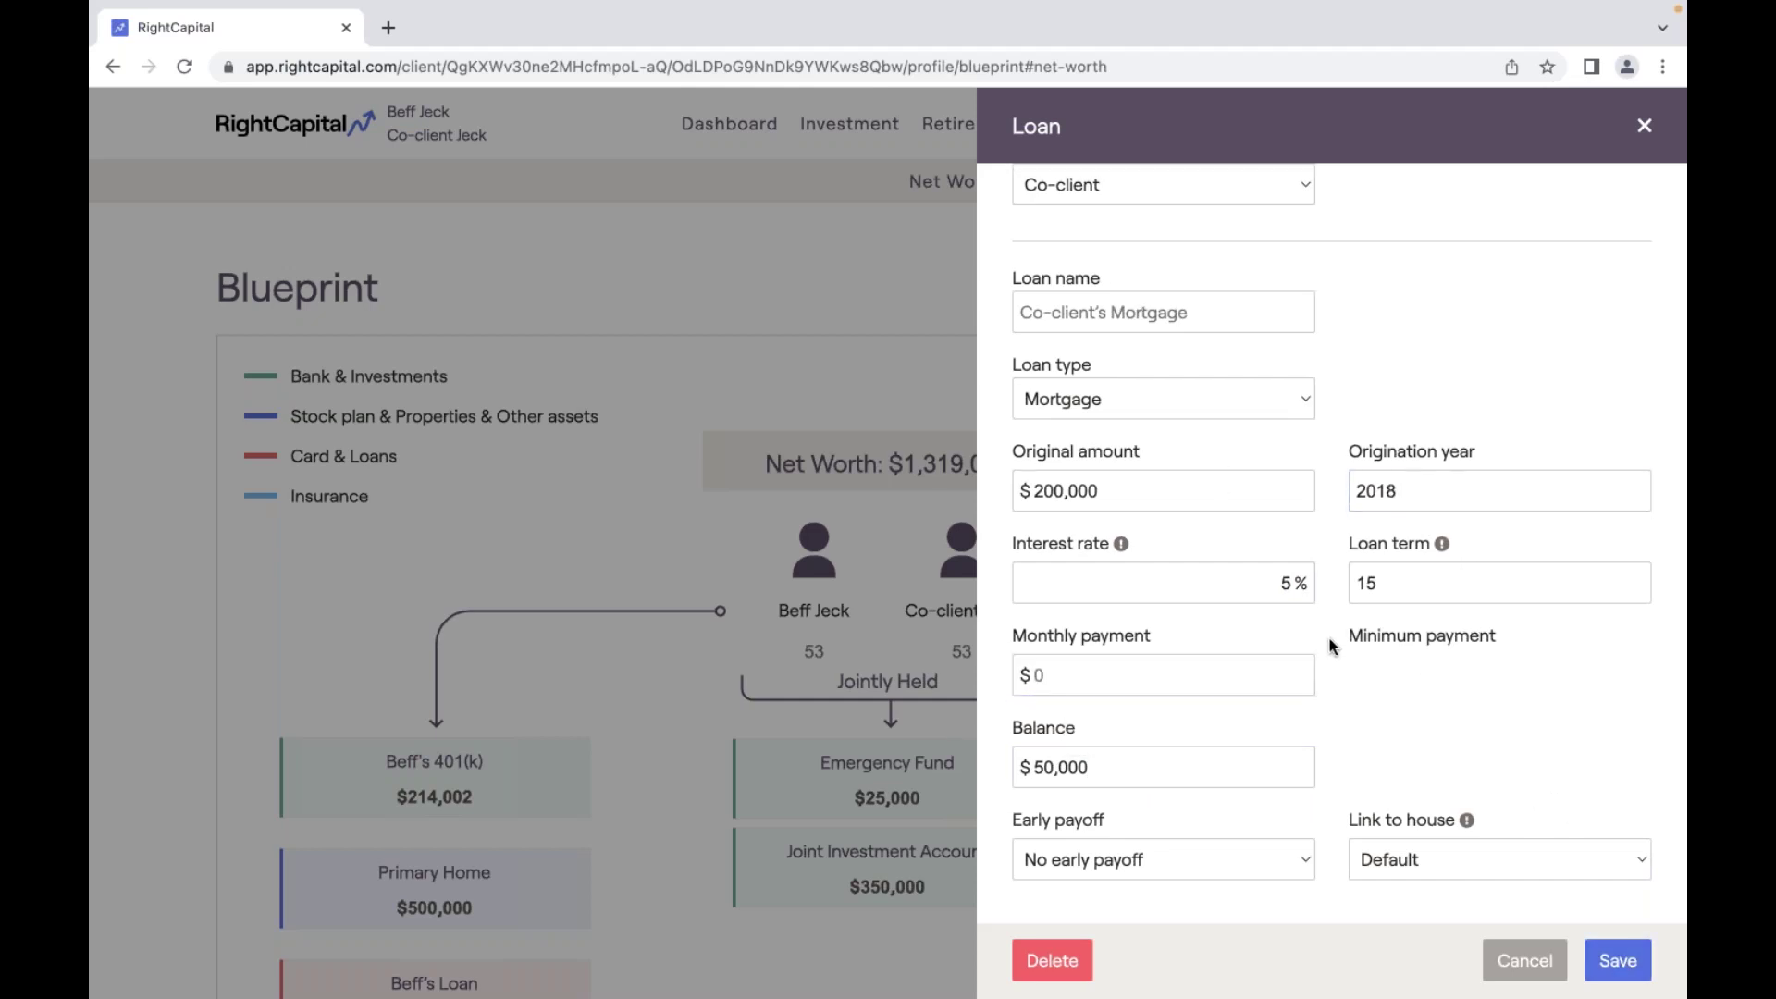
click(1126, 491)
click(1419, 500)
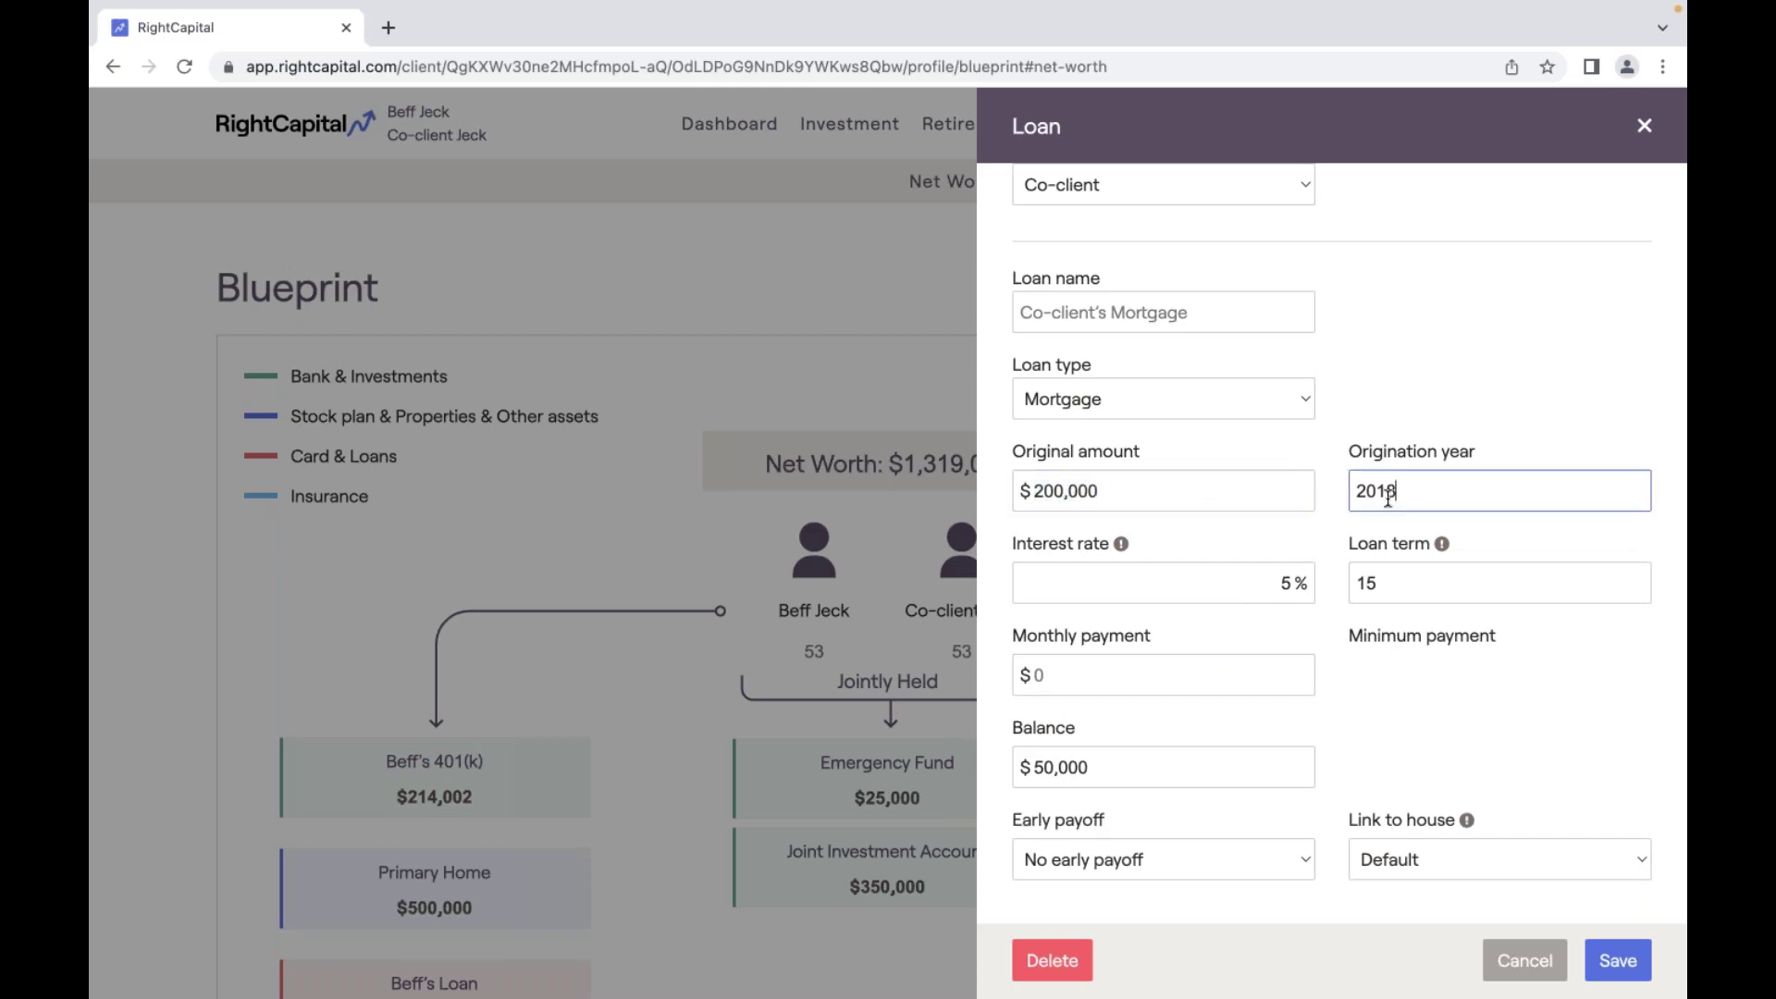
click(1398, 585)
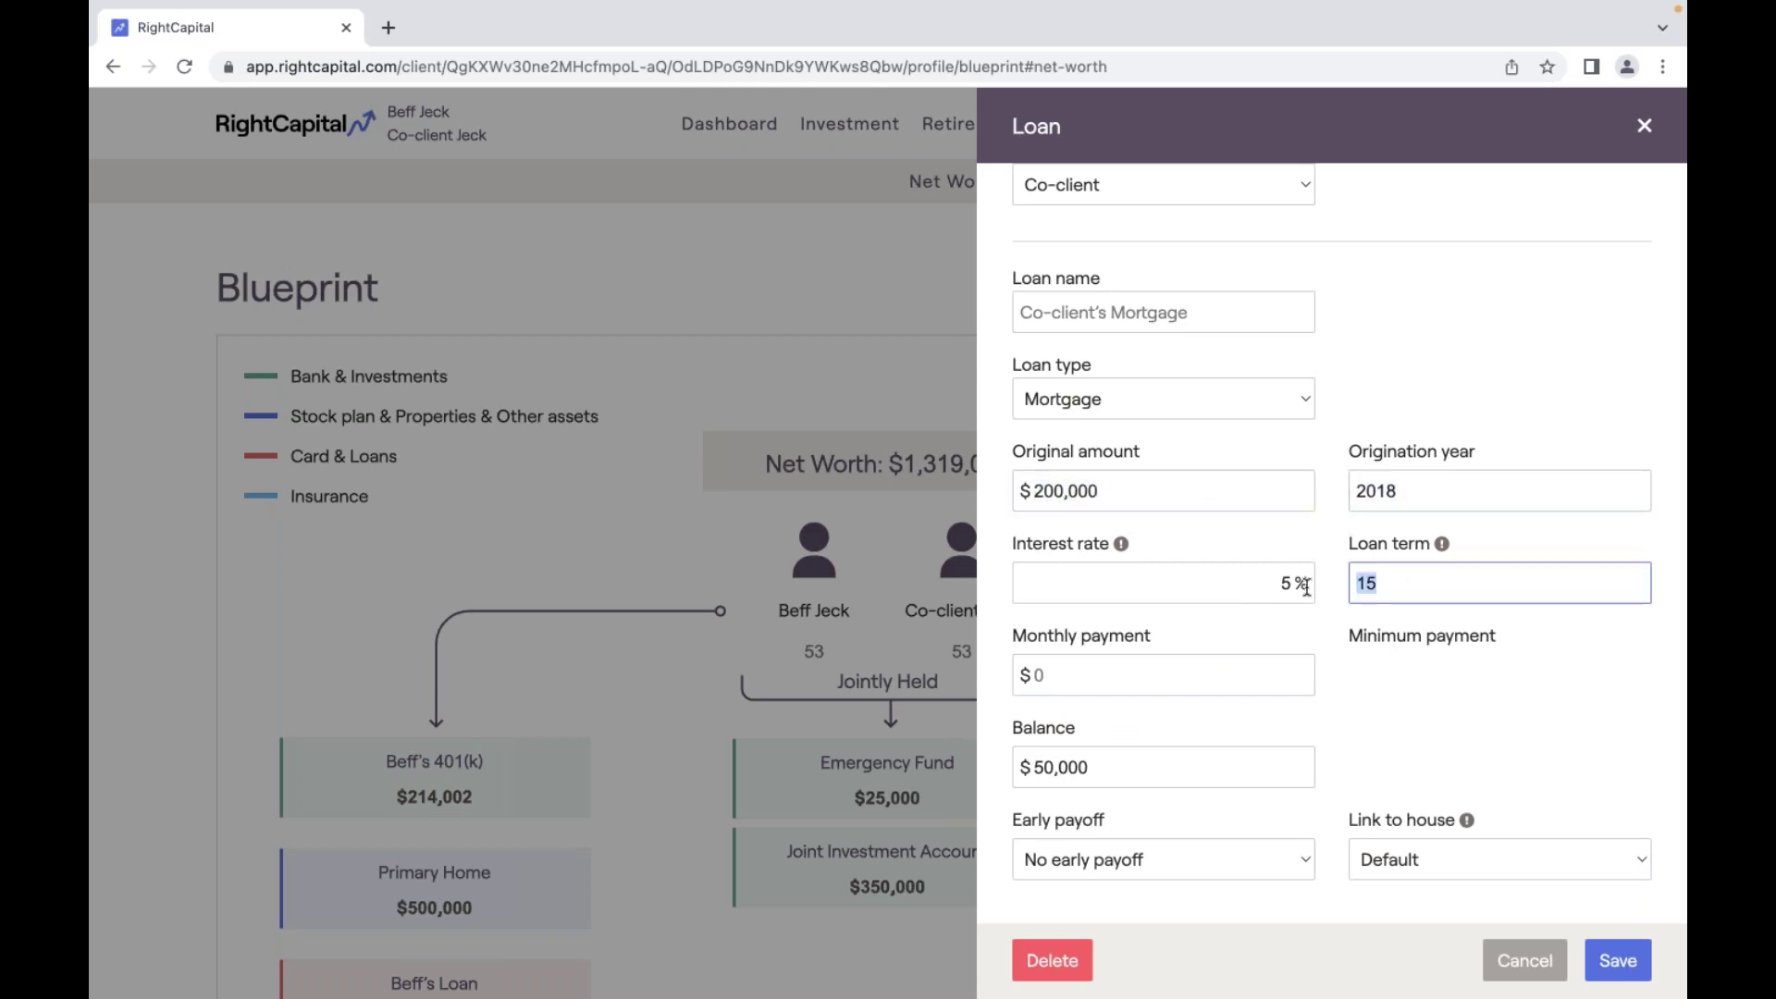
click(1120, 770)
Set the loan's monthly payment to $1,500, choose the house it is linked to, and save the loan.
click(1096, 678)
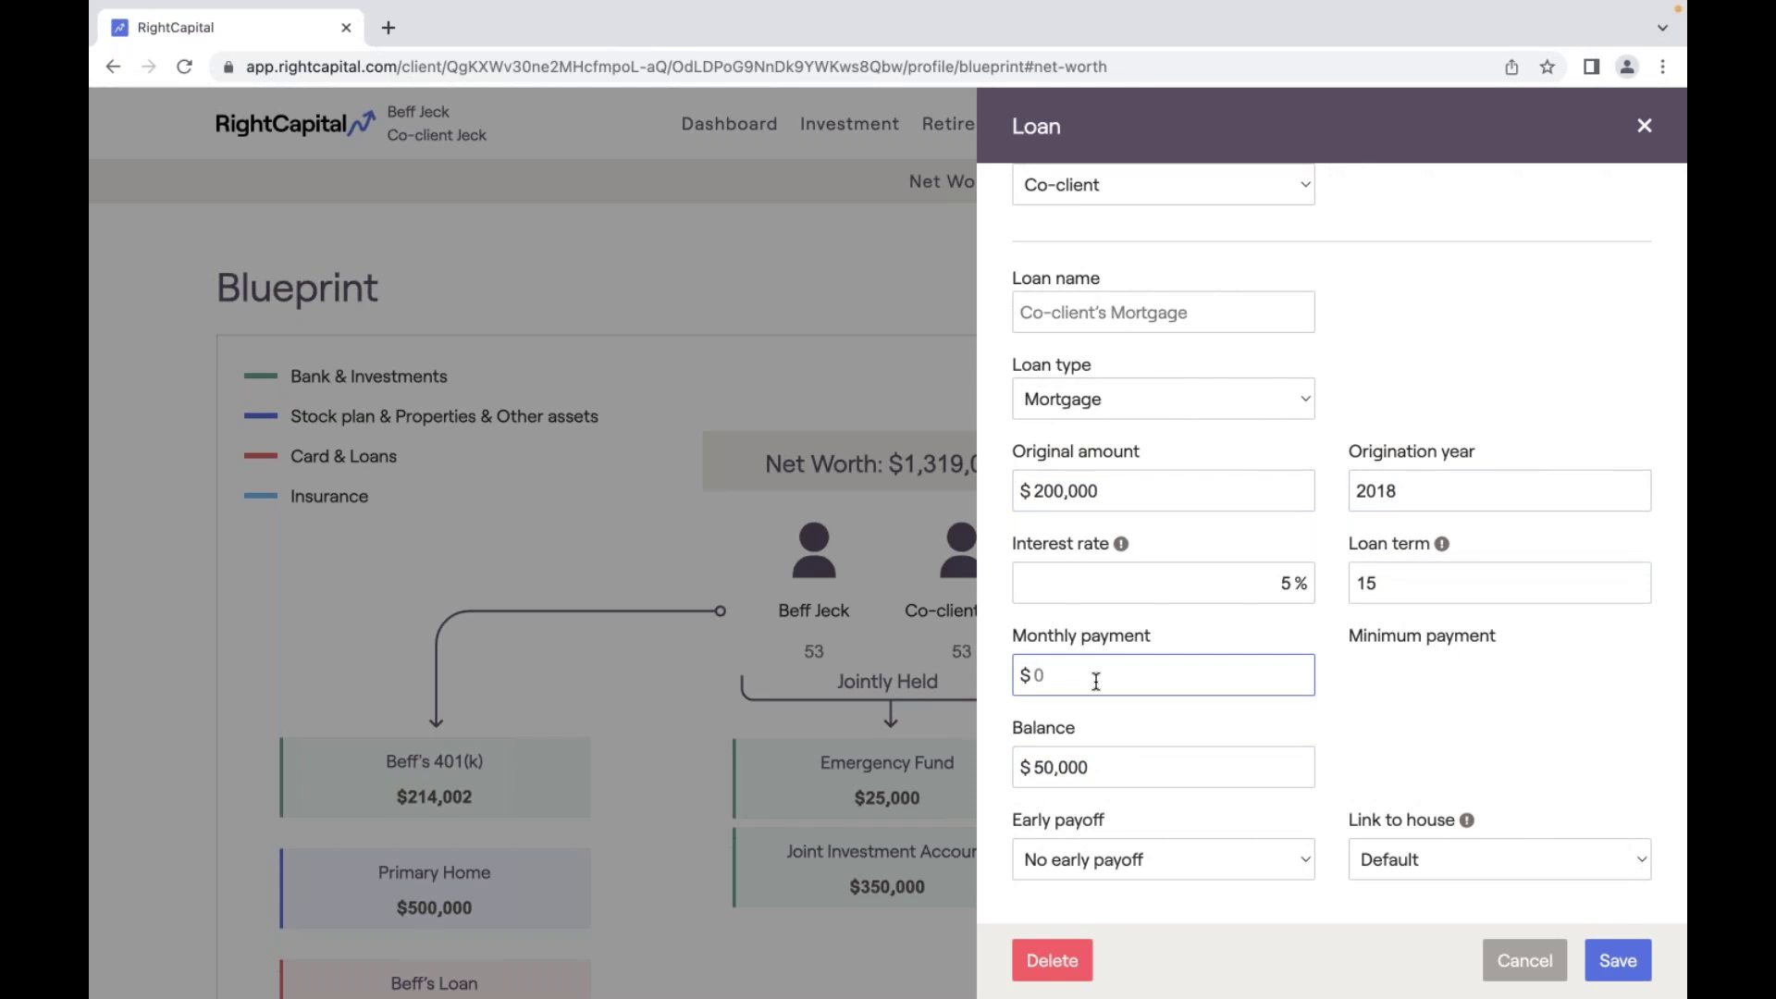
text(1500)
click(1549, 860)
click(1546, 890)
click(1628, 971)
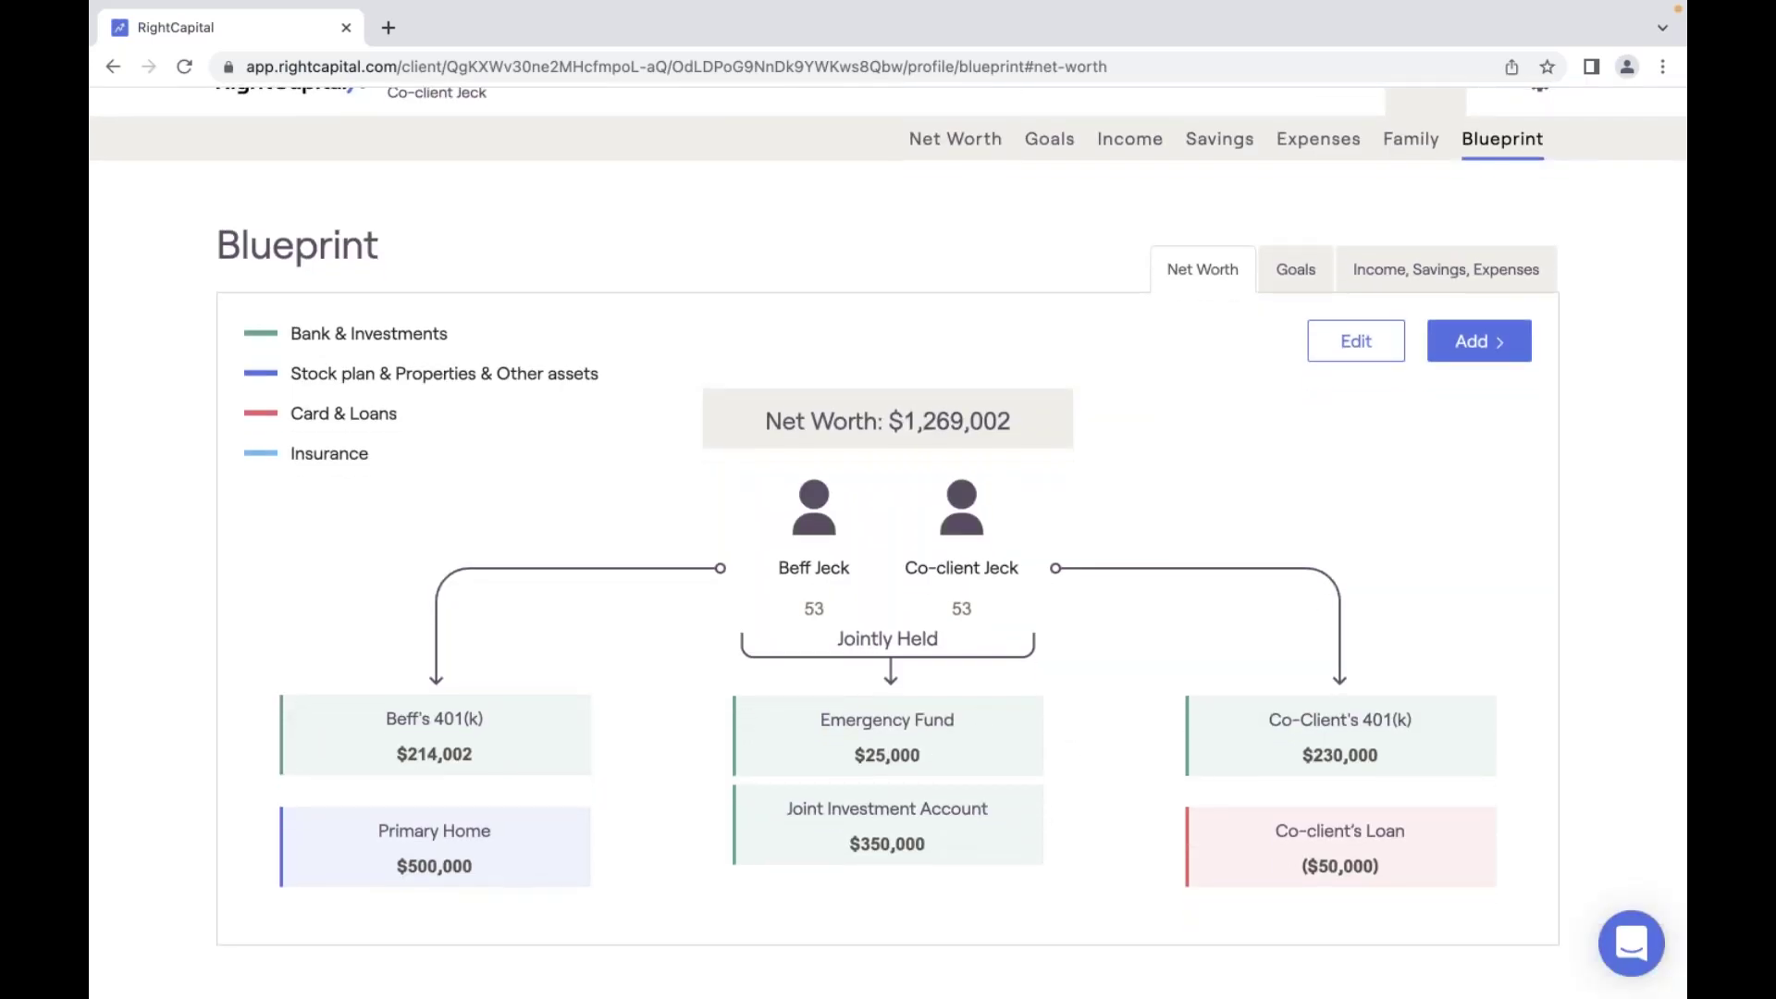
Open the Blueprint's Goals chart and review the retirement goals along its timeline.
click(1310, 283)
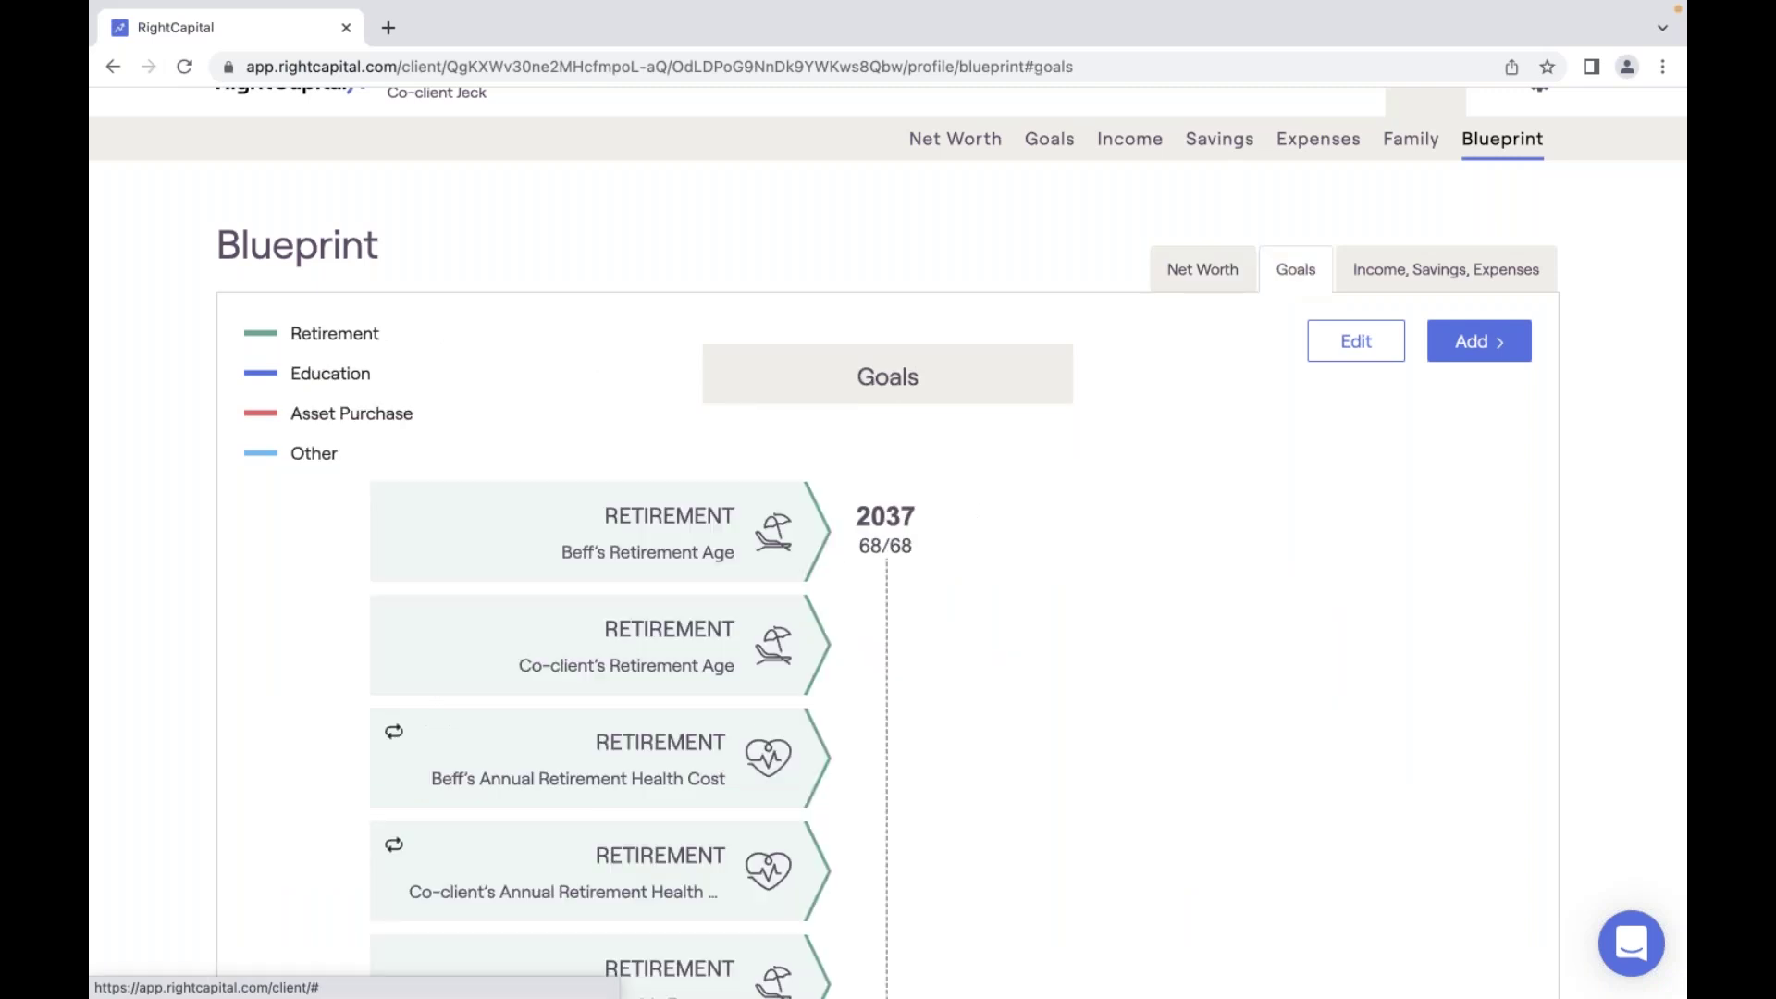
scroll(1115, 682, down, 3)
scroll(1115, 681, down, 2)
scroll(1115, 682, up, 2)
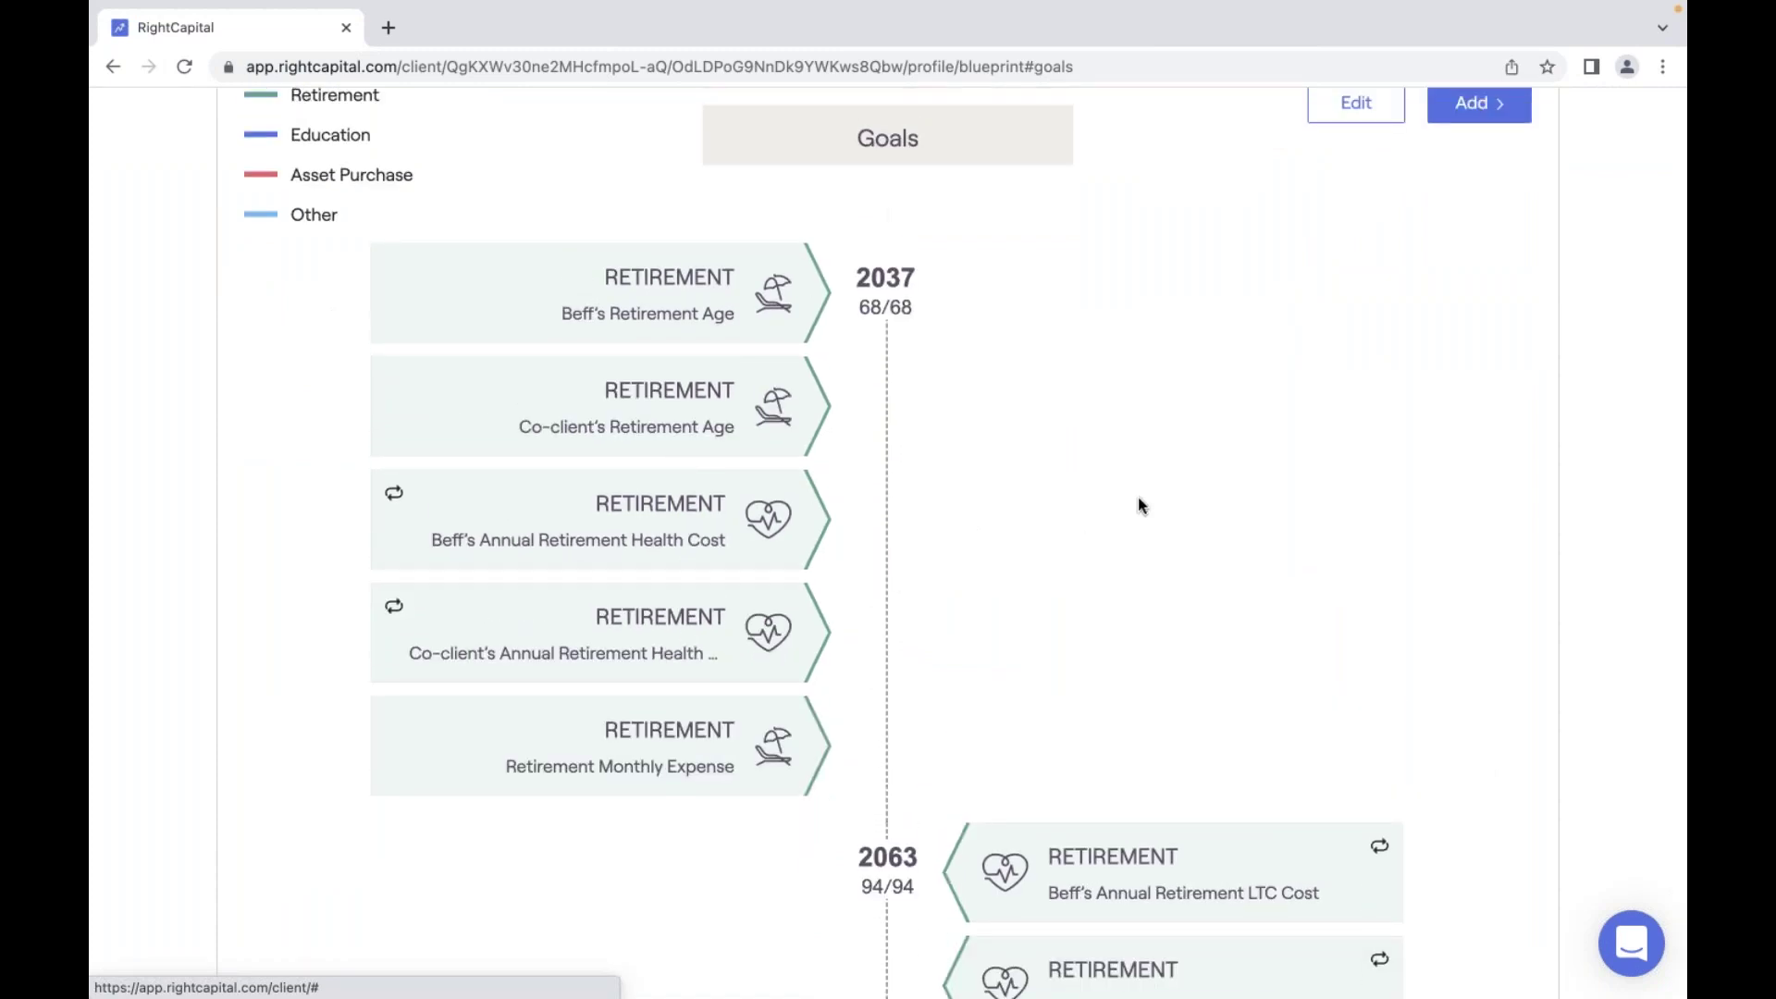
scroll(1138, 503, up, 2)
scroll(1140, 505, up, 1)
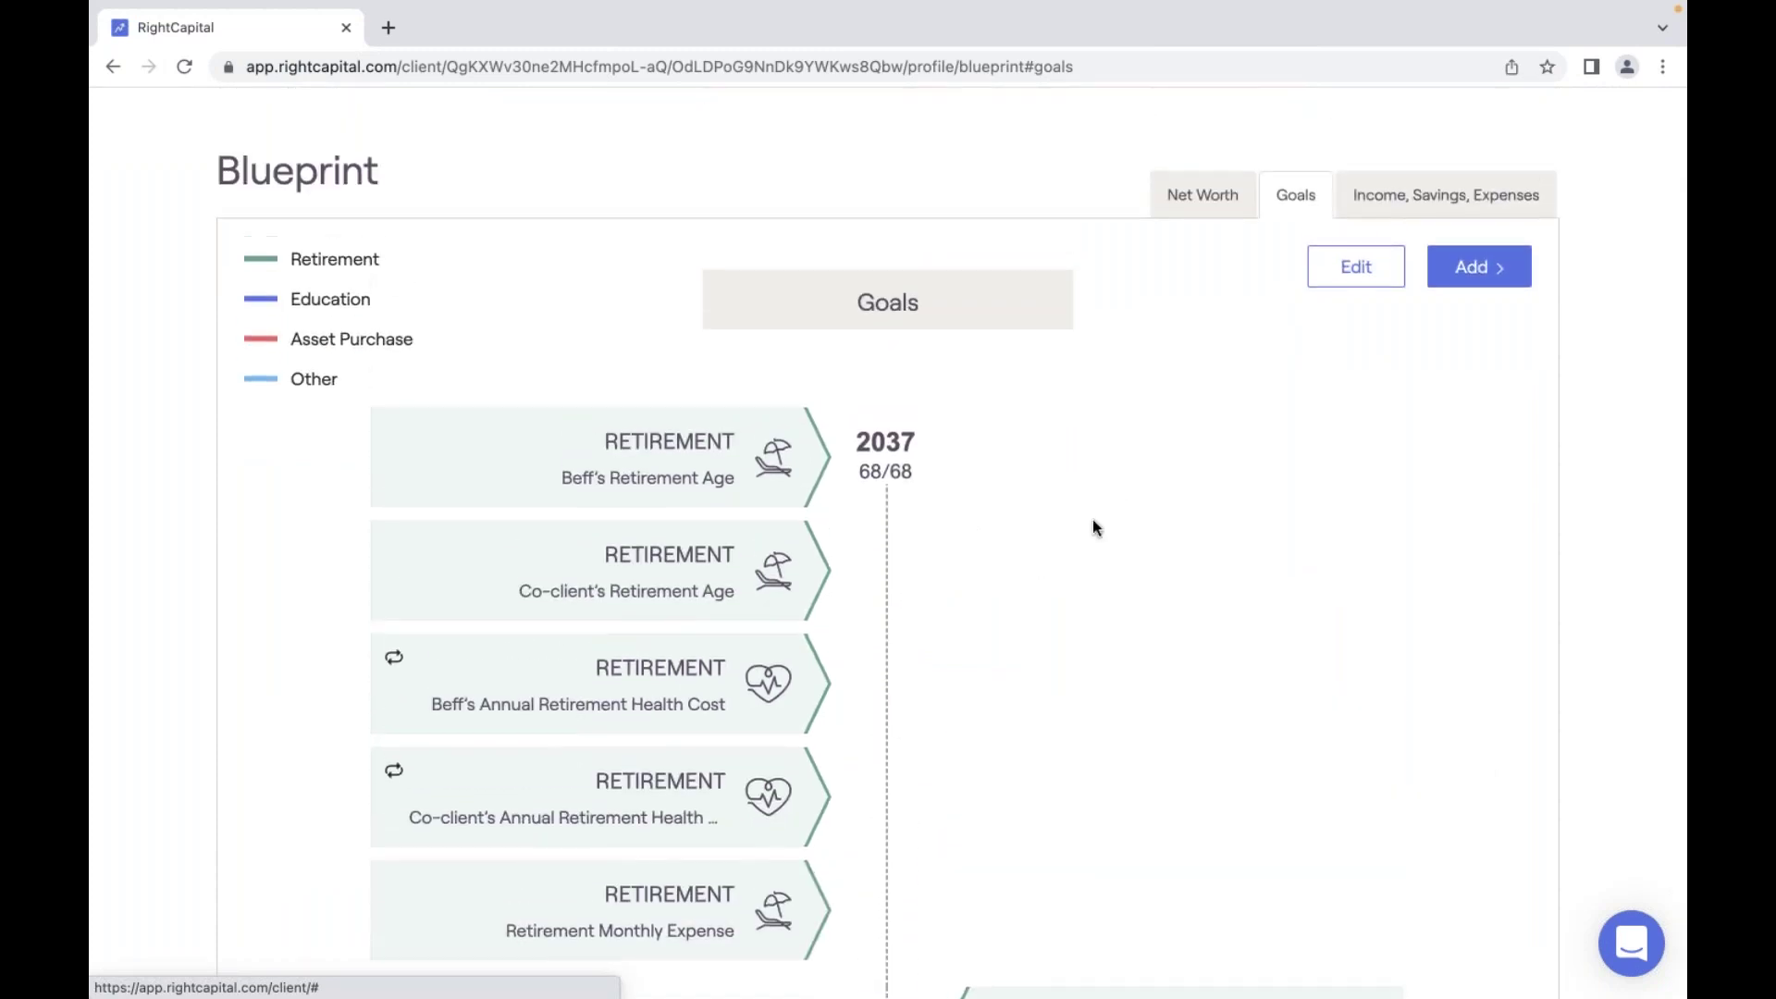
Exclude and re-include Retirement Monthly Expense in the Goals chart's display list, and save the list.
click(1386, 280)
click(1157, 342)
click(1156, 343)
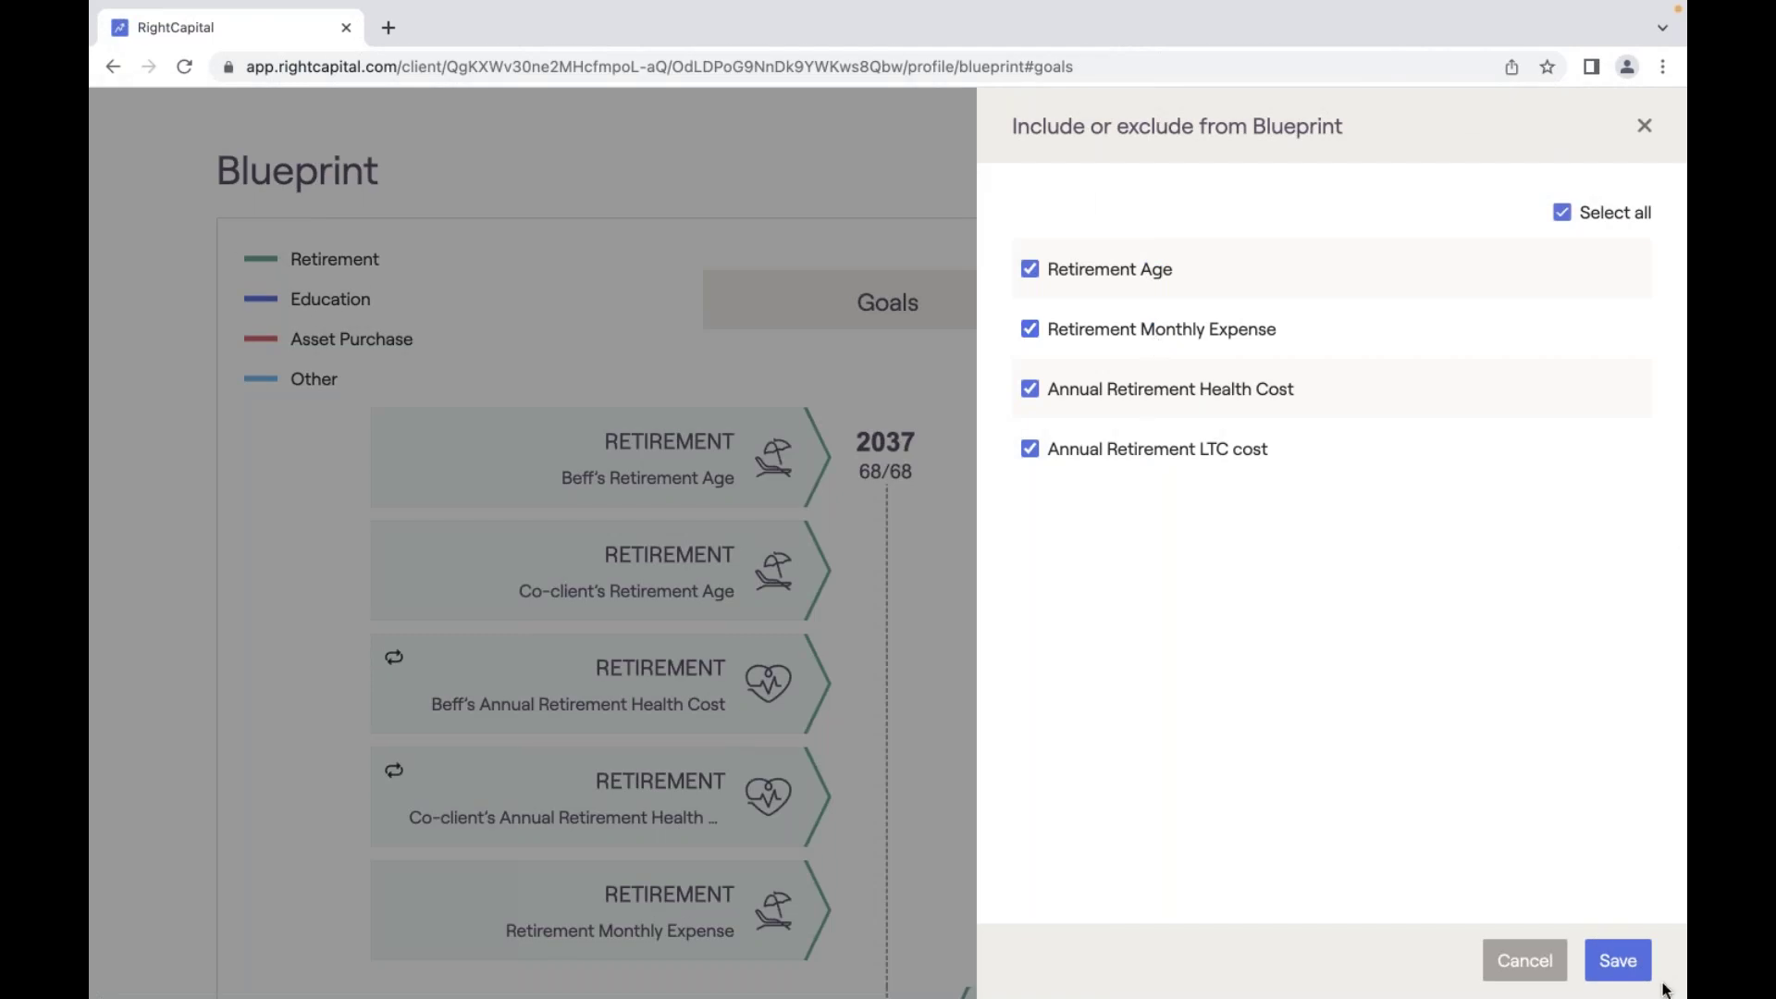
click(1618, 962)
Add a Vacation Home property goal with a purchase price of $300,000.
click(1477, 266)
mouse_move(1470, 331)
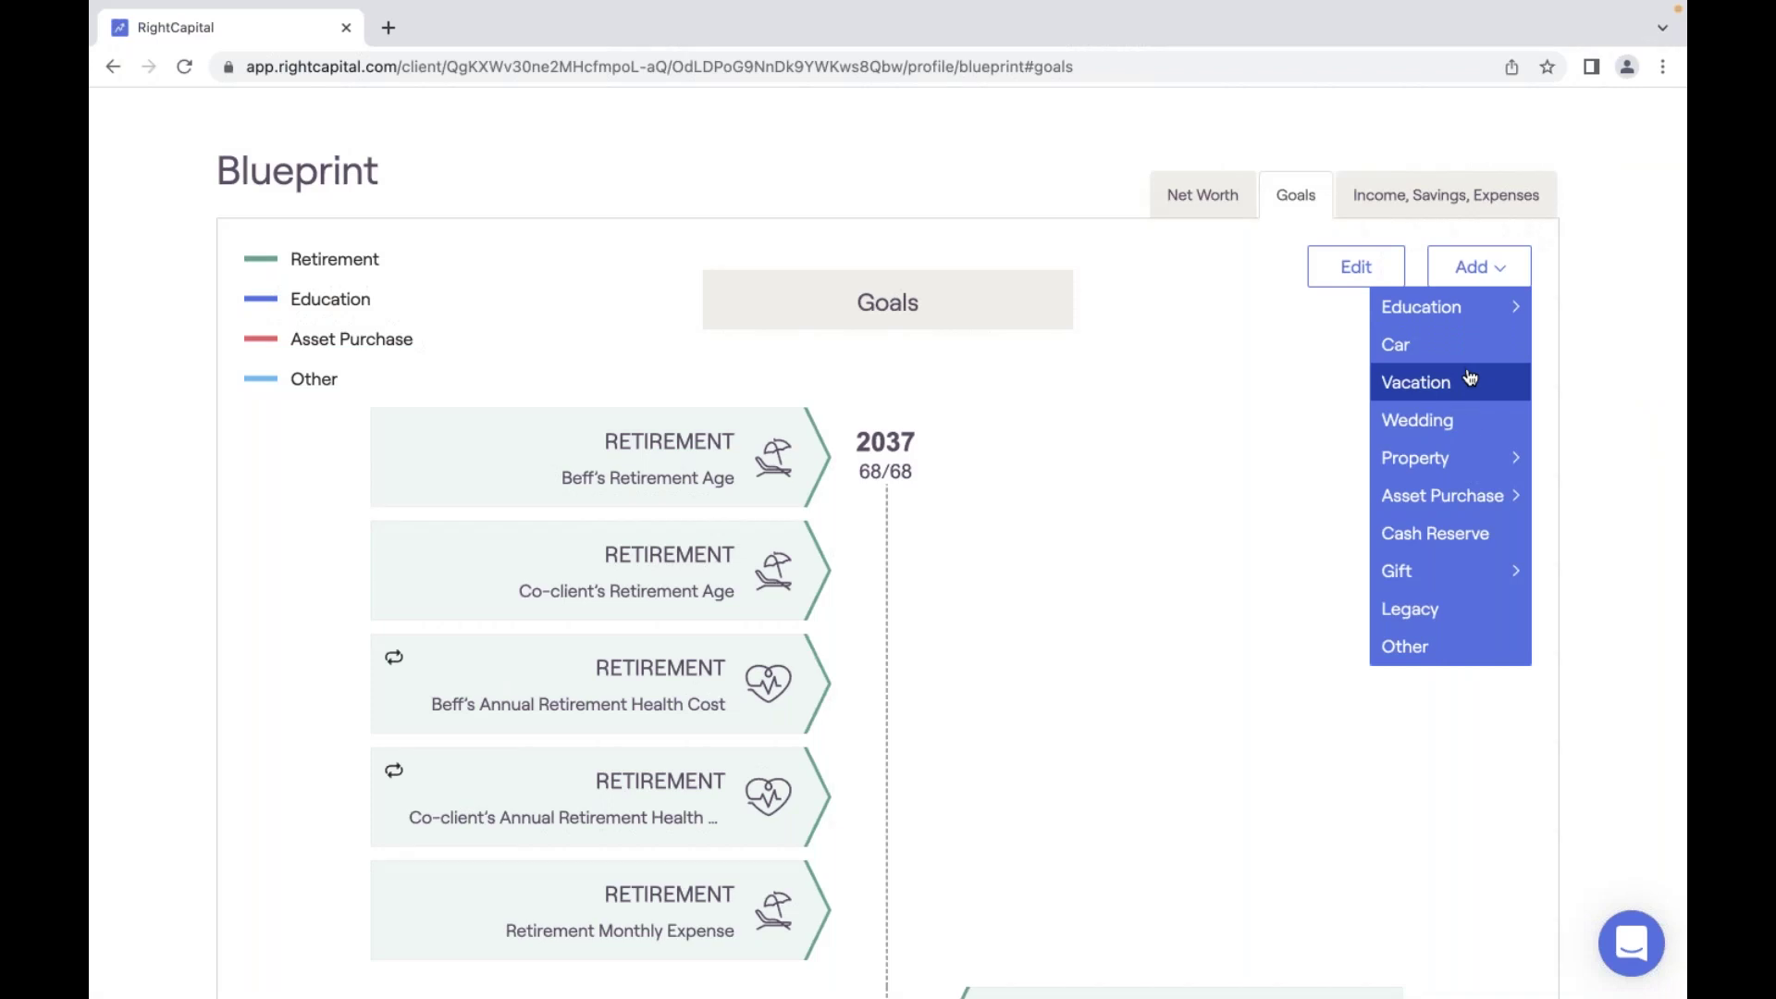
mouse_move(1471, 458)
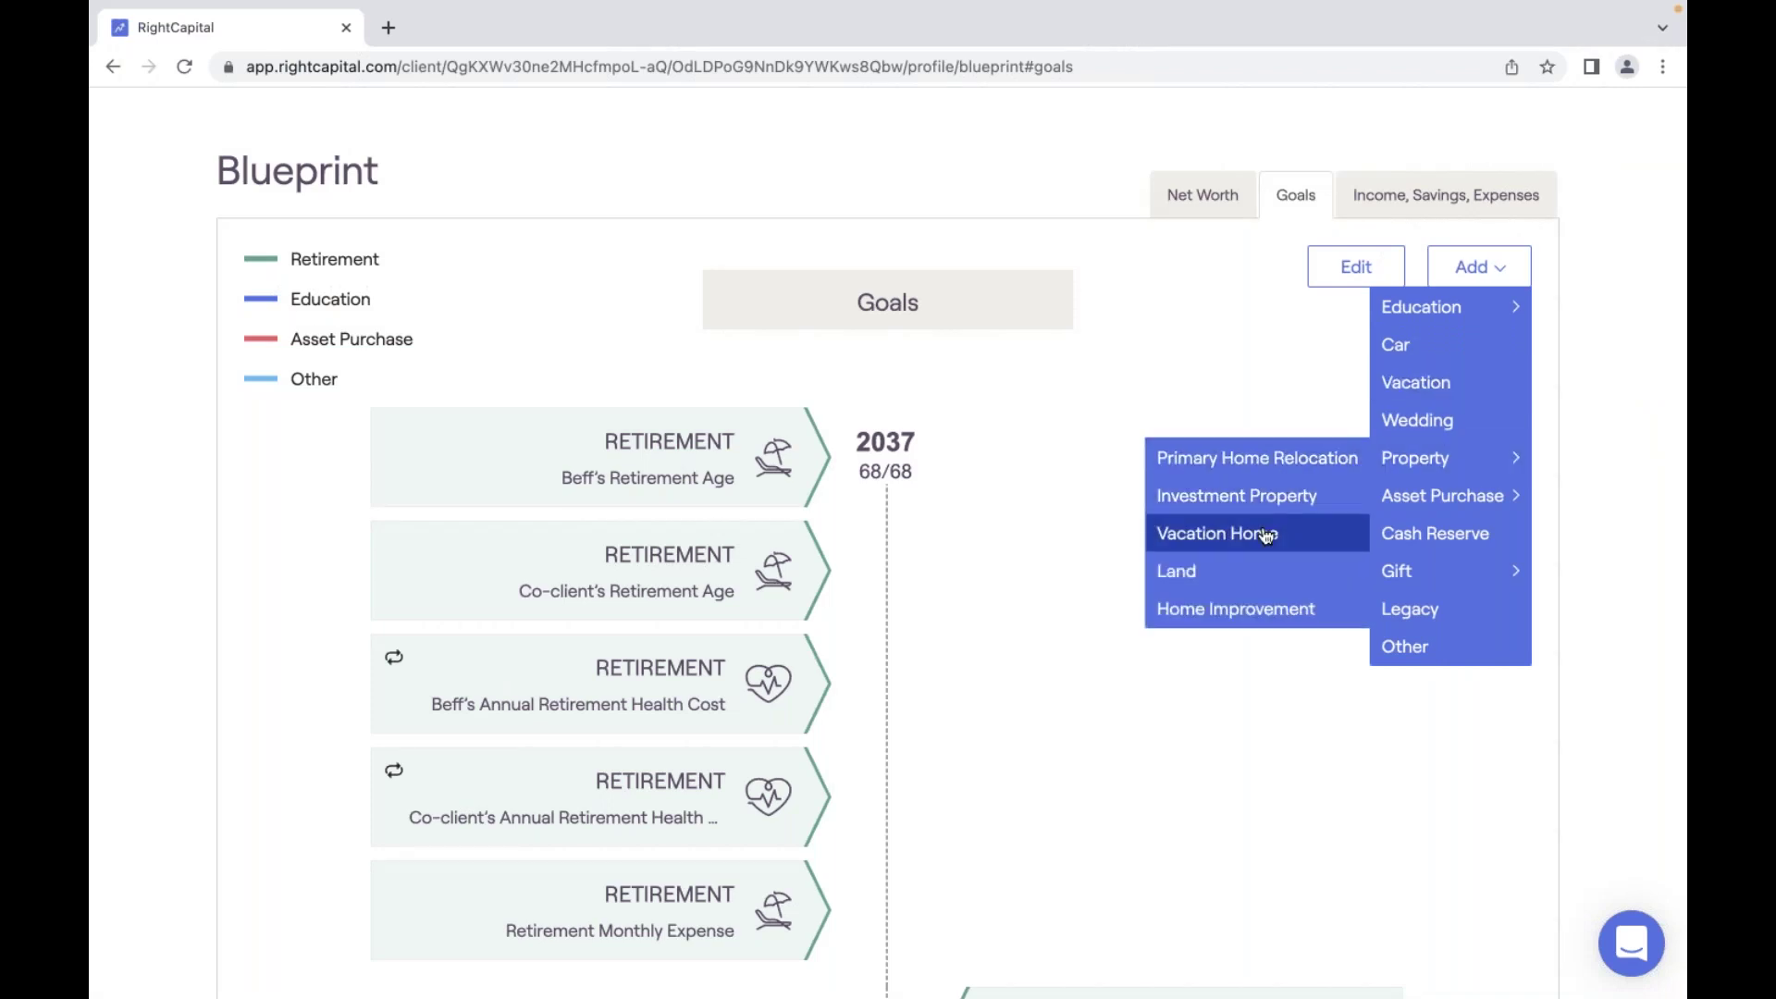
click(1266, 537)
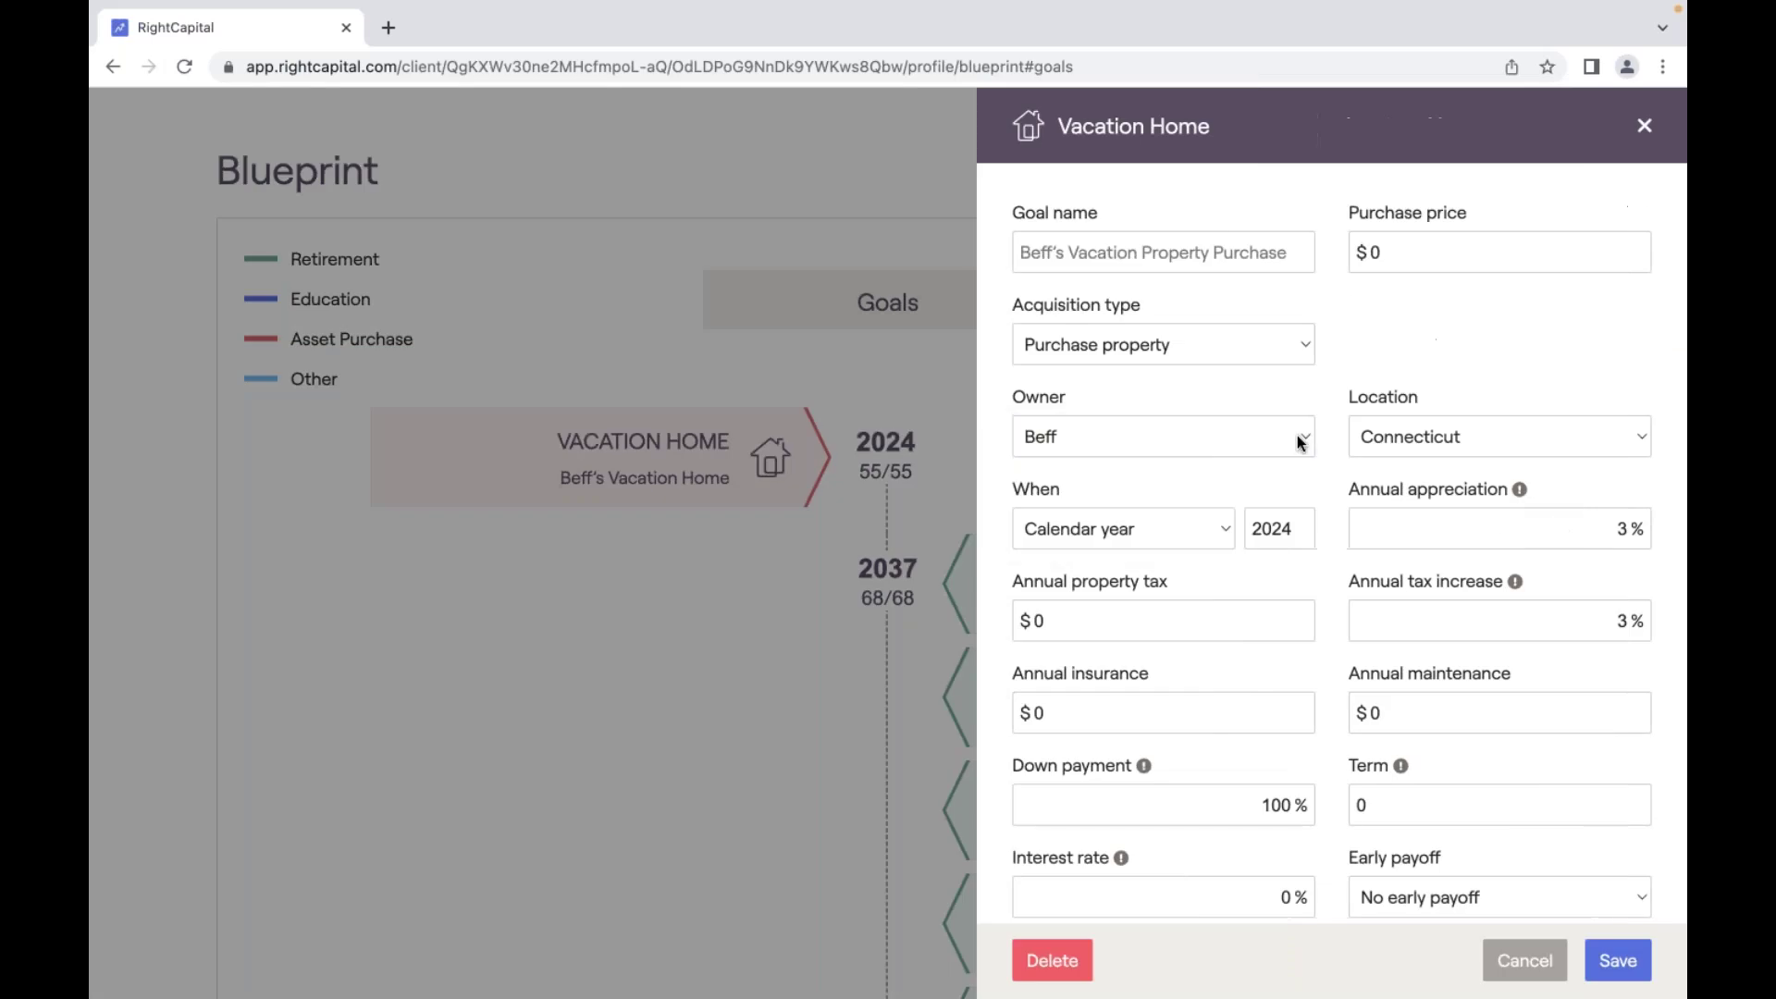
click(1298, 438)
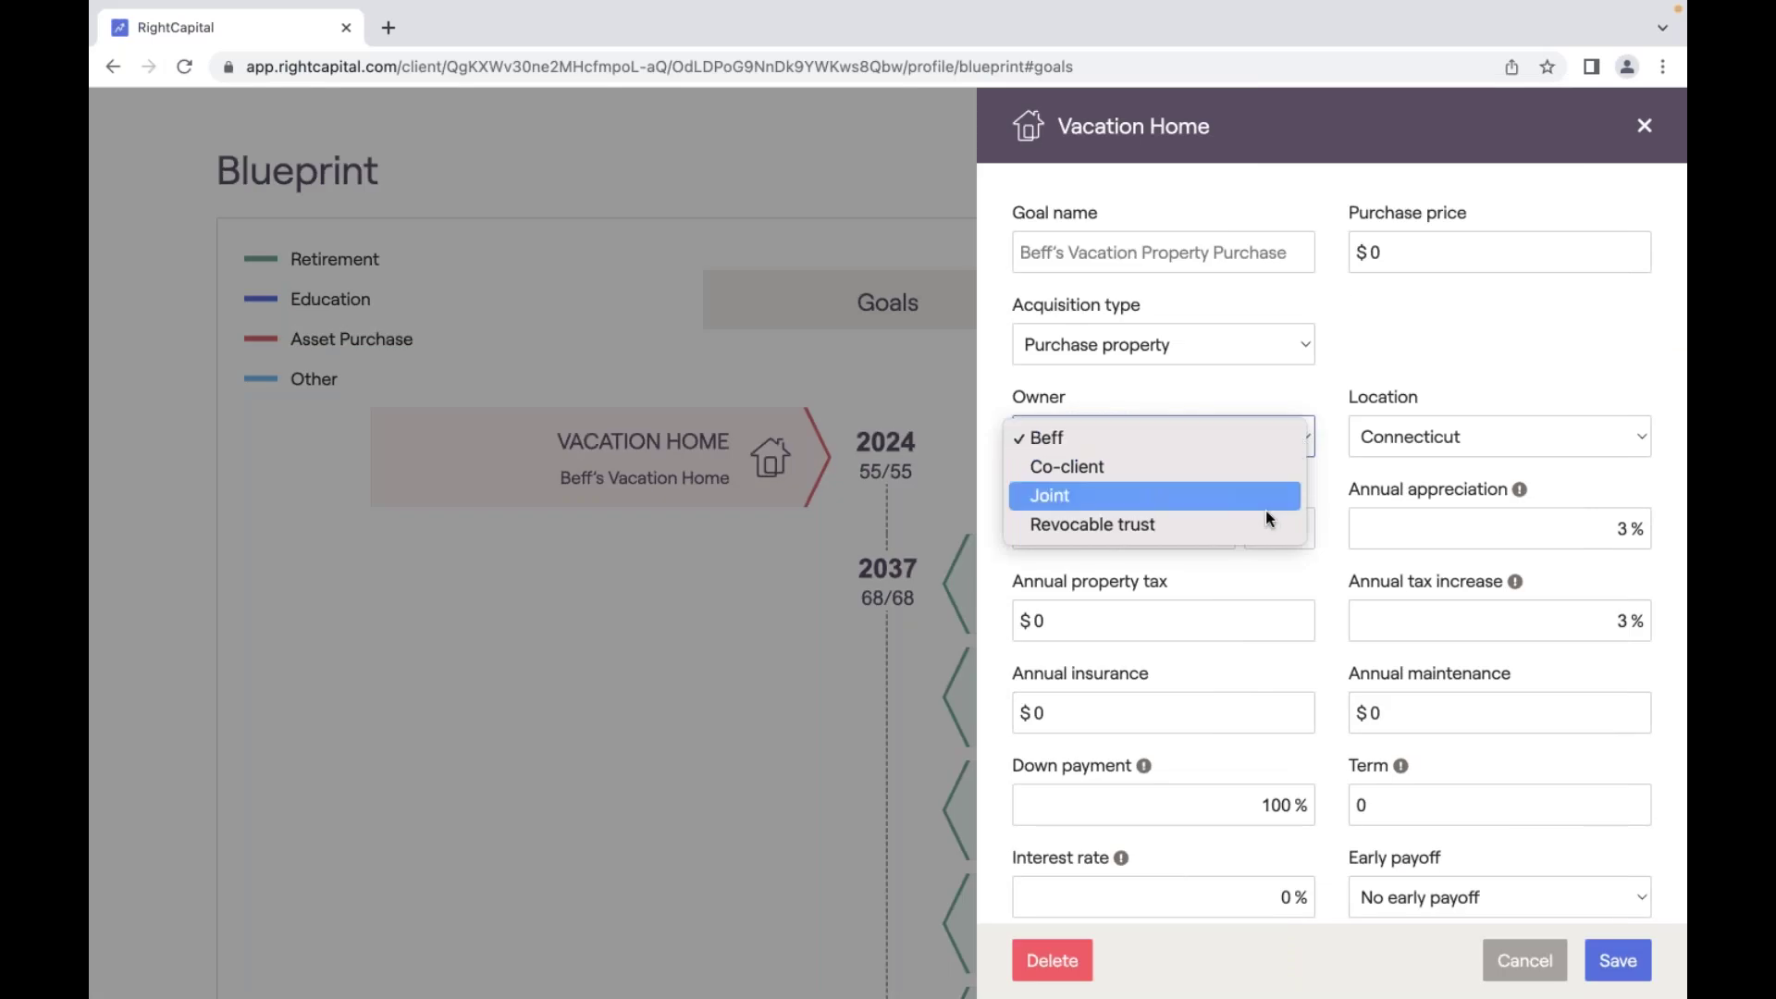
click(1314, 342)
click(1420, 256)
text(300,00)
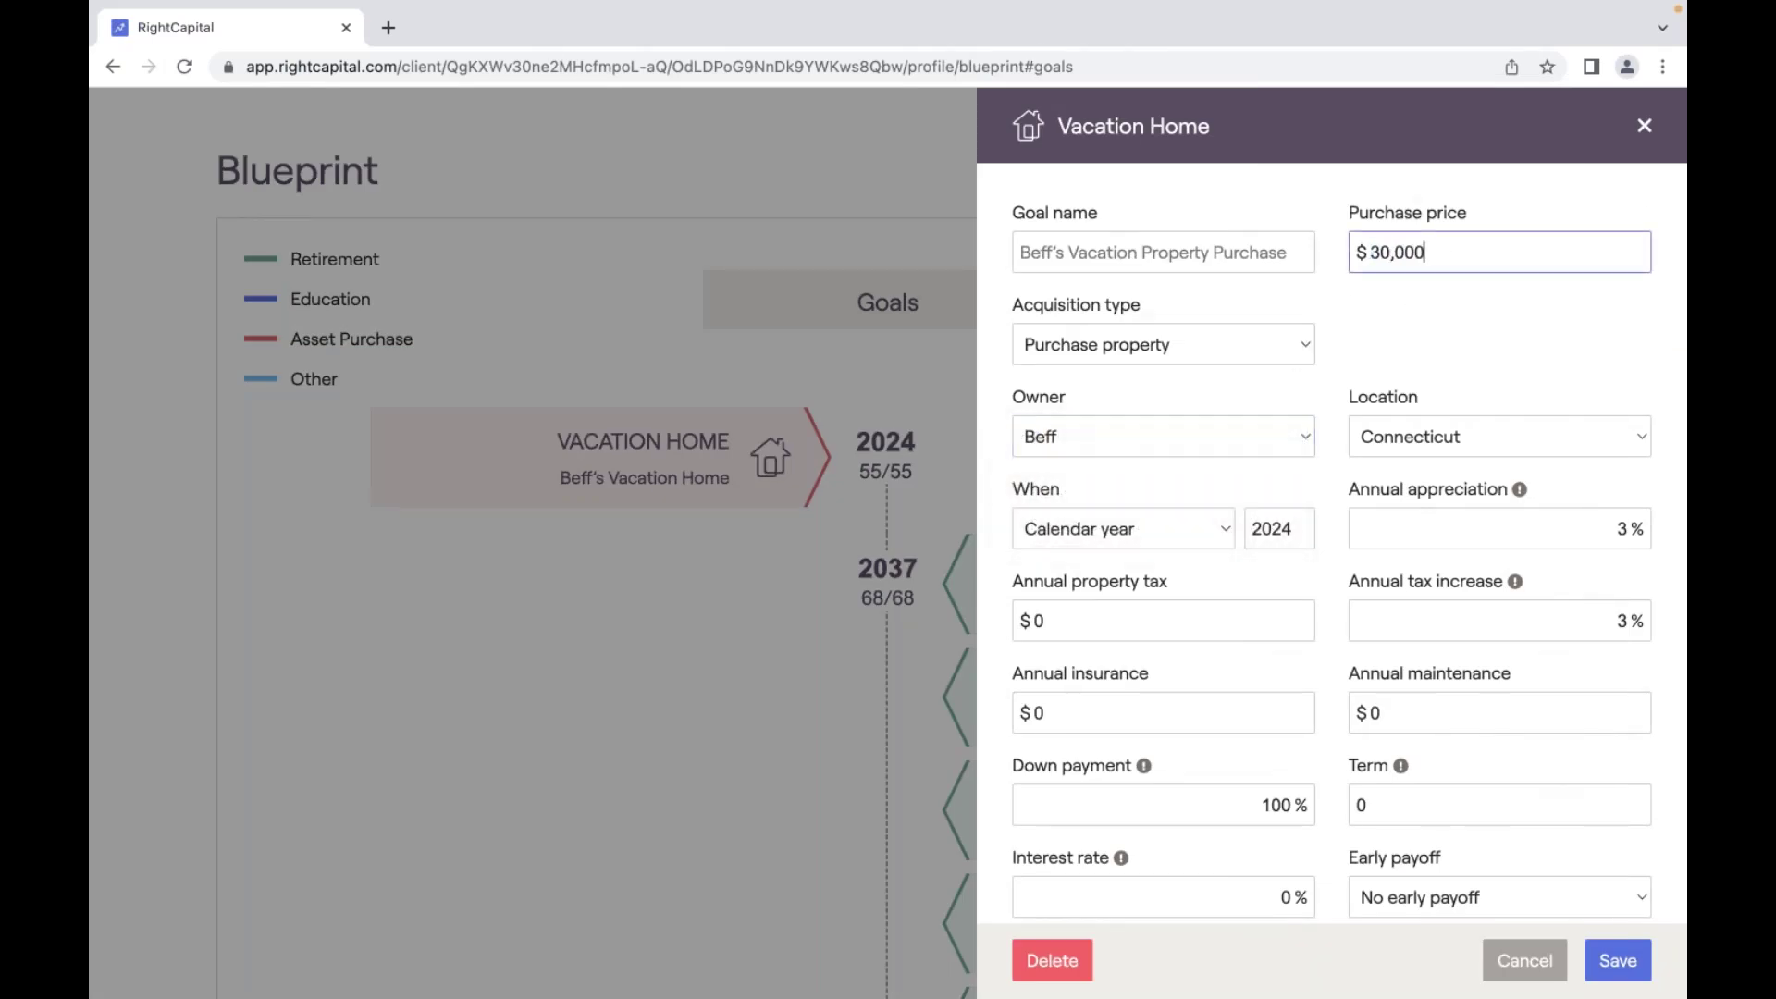
text(0)
Schedule the vacation home purchase for Co-client's retirement and set its location to Florida.
scroll(1265, 622, down, 1)
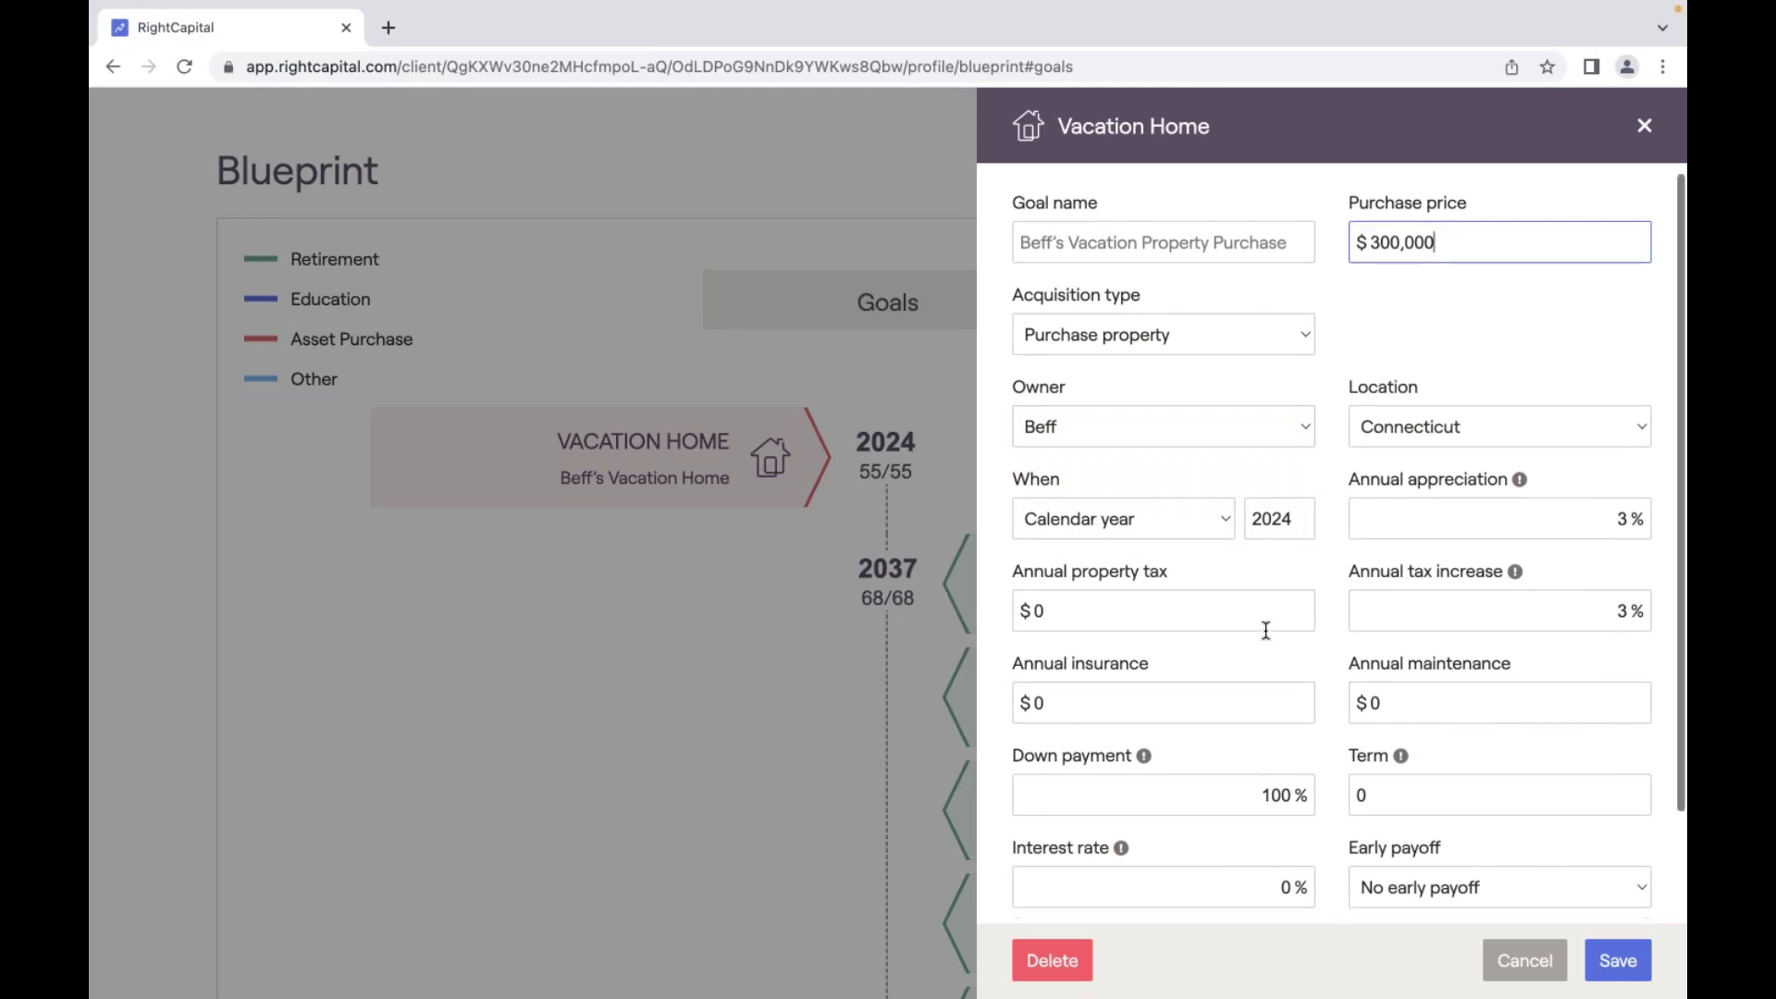
click(1203, 492)
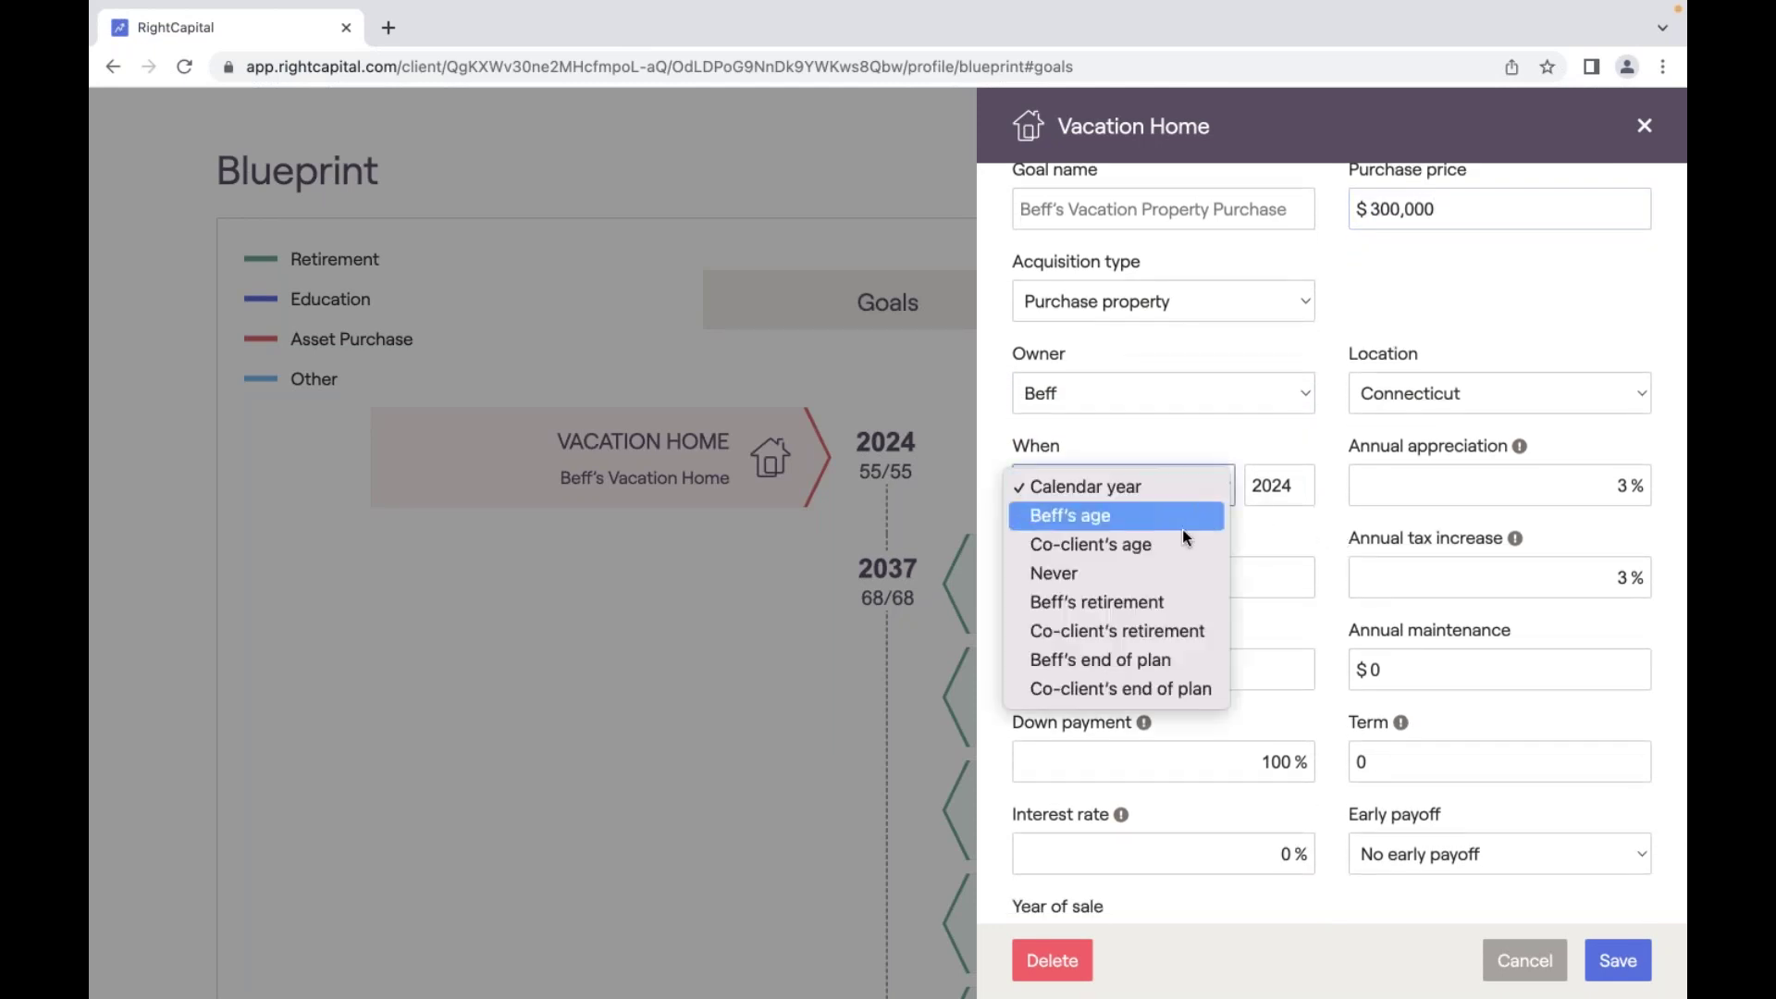
click(1159, 628)
click(1515, 392)
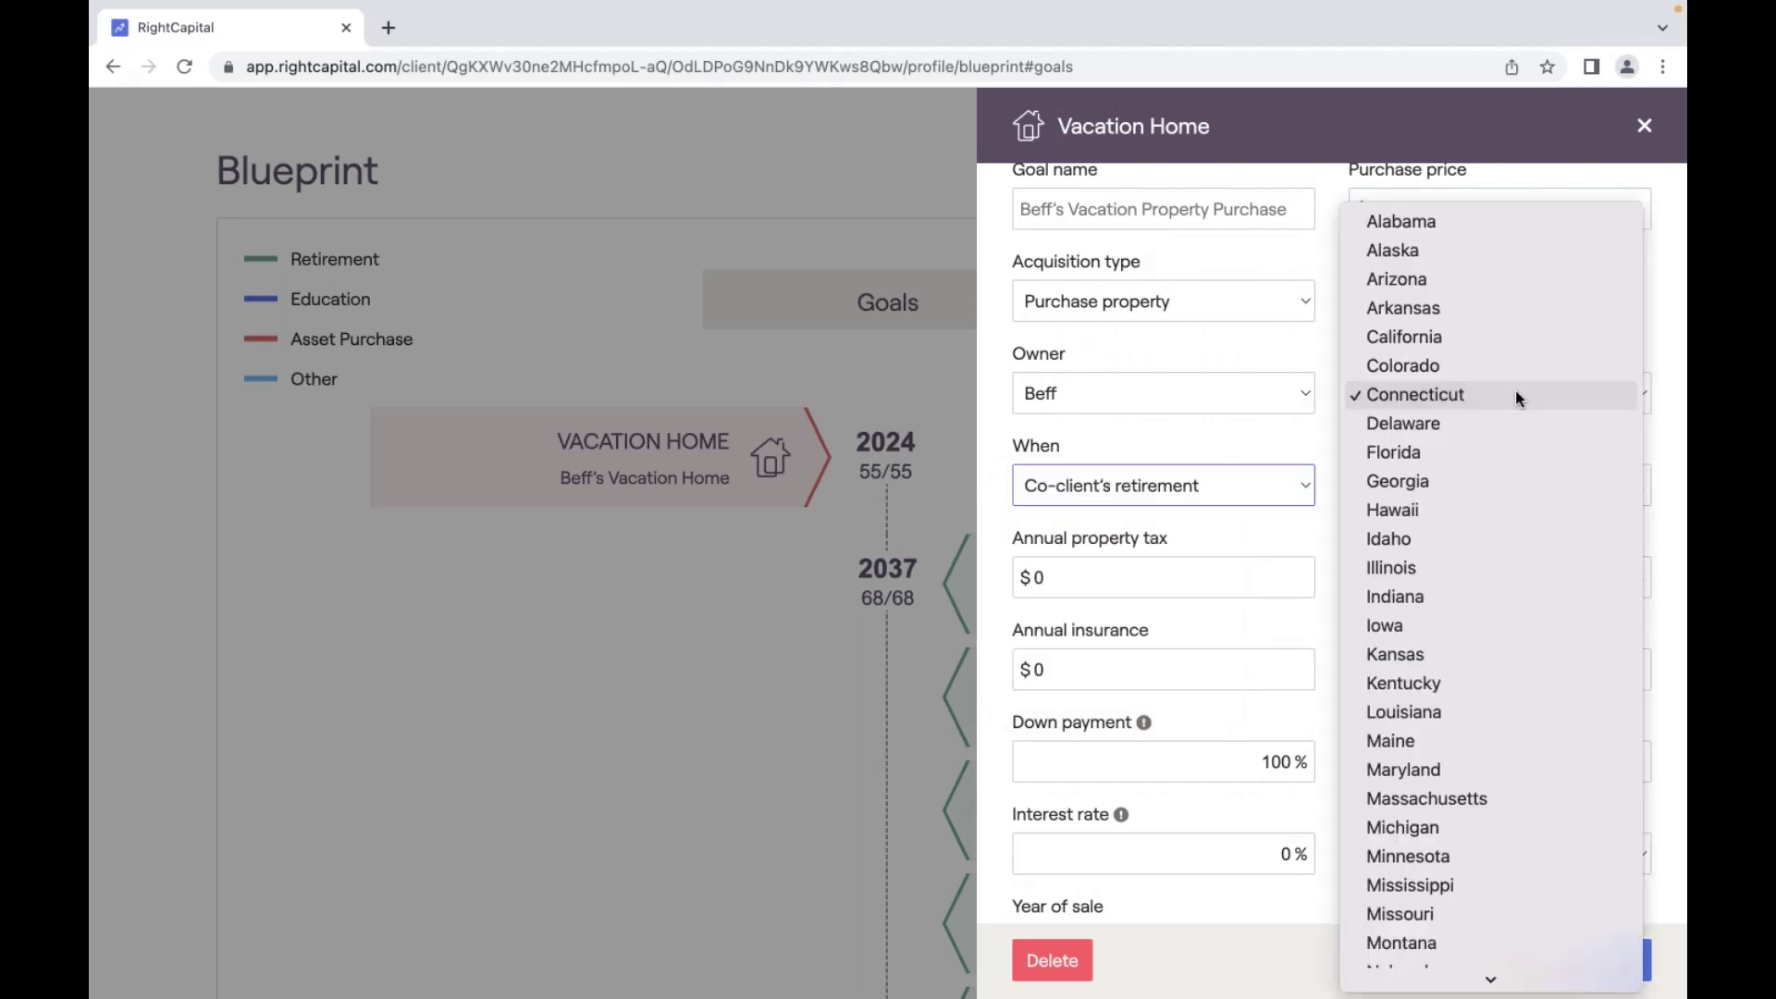
click(1485, 453)
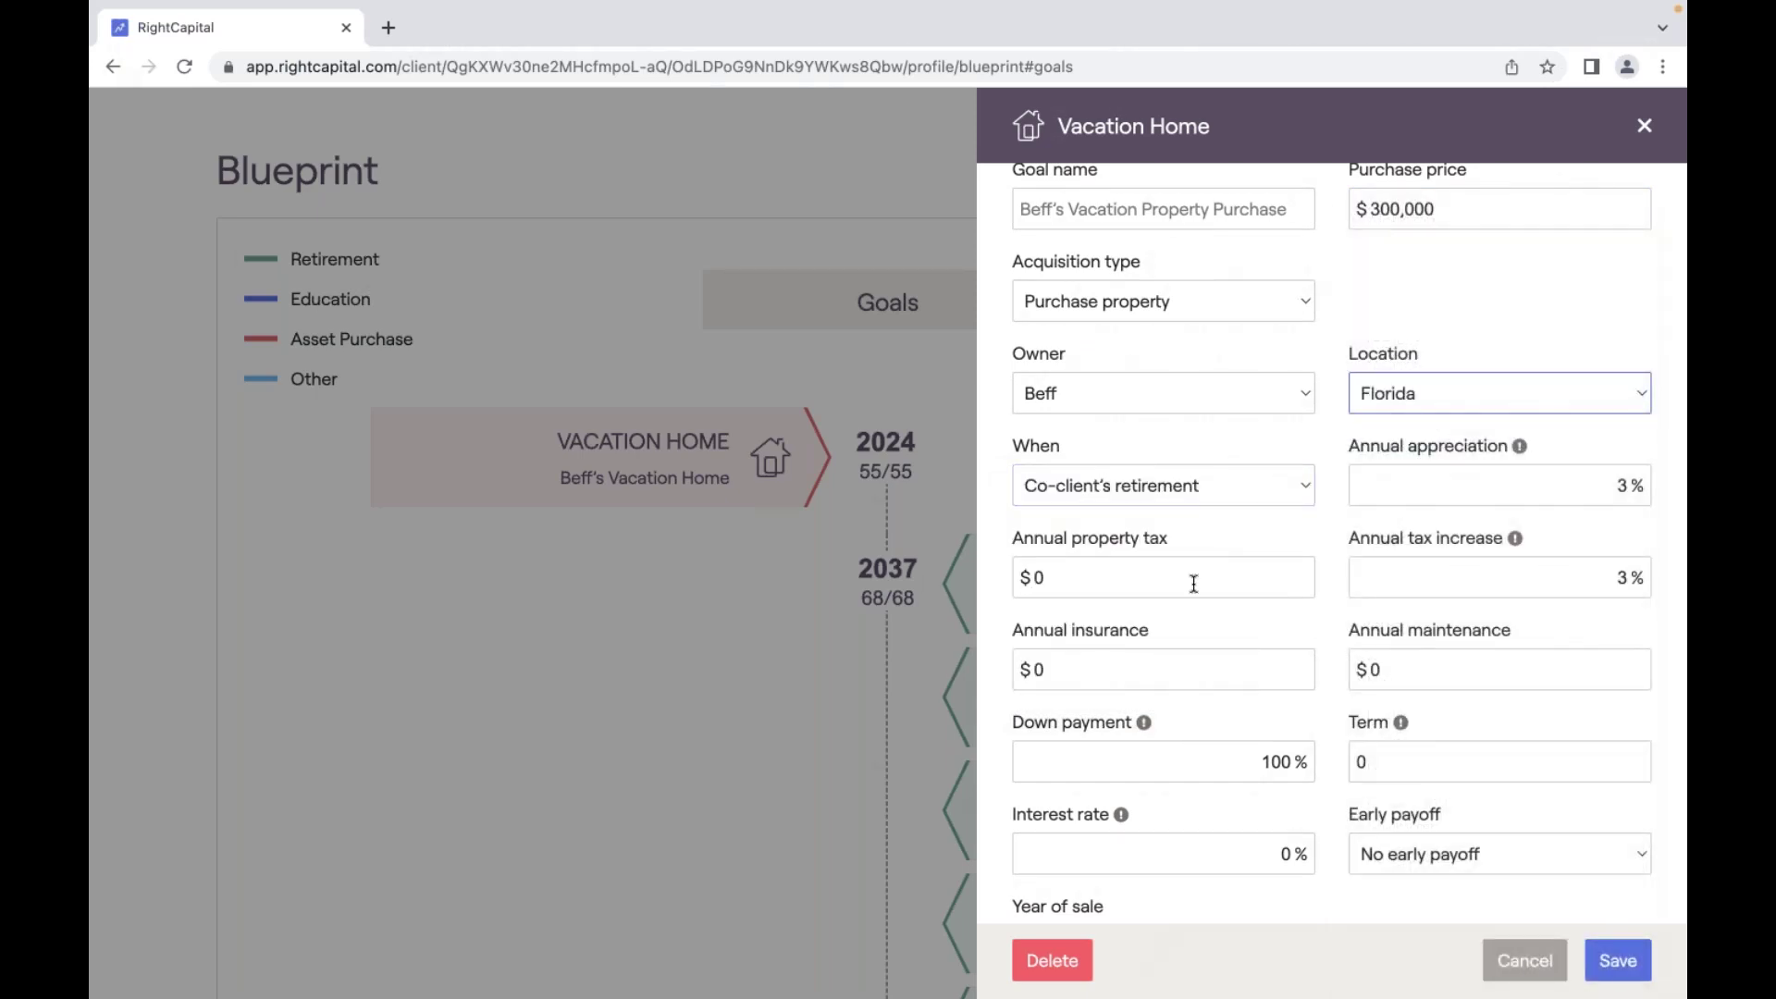
Finance the vacation home with a 20% down payment, a term of 15 and a 6% interest rate, and save the goal.
scroll(1203, 648, down, 1)
click(1241, 731)
text(20)
click(1387, 731)
text(1)
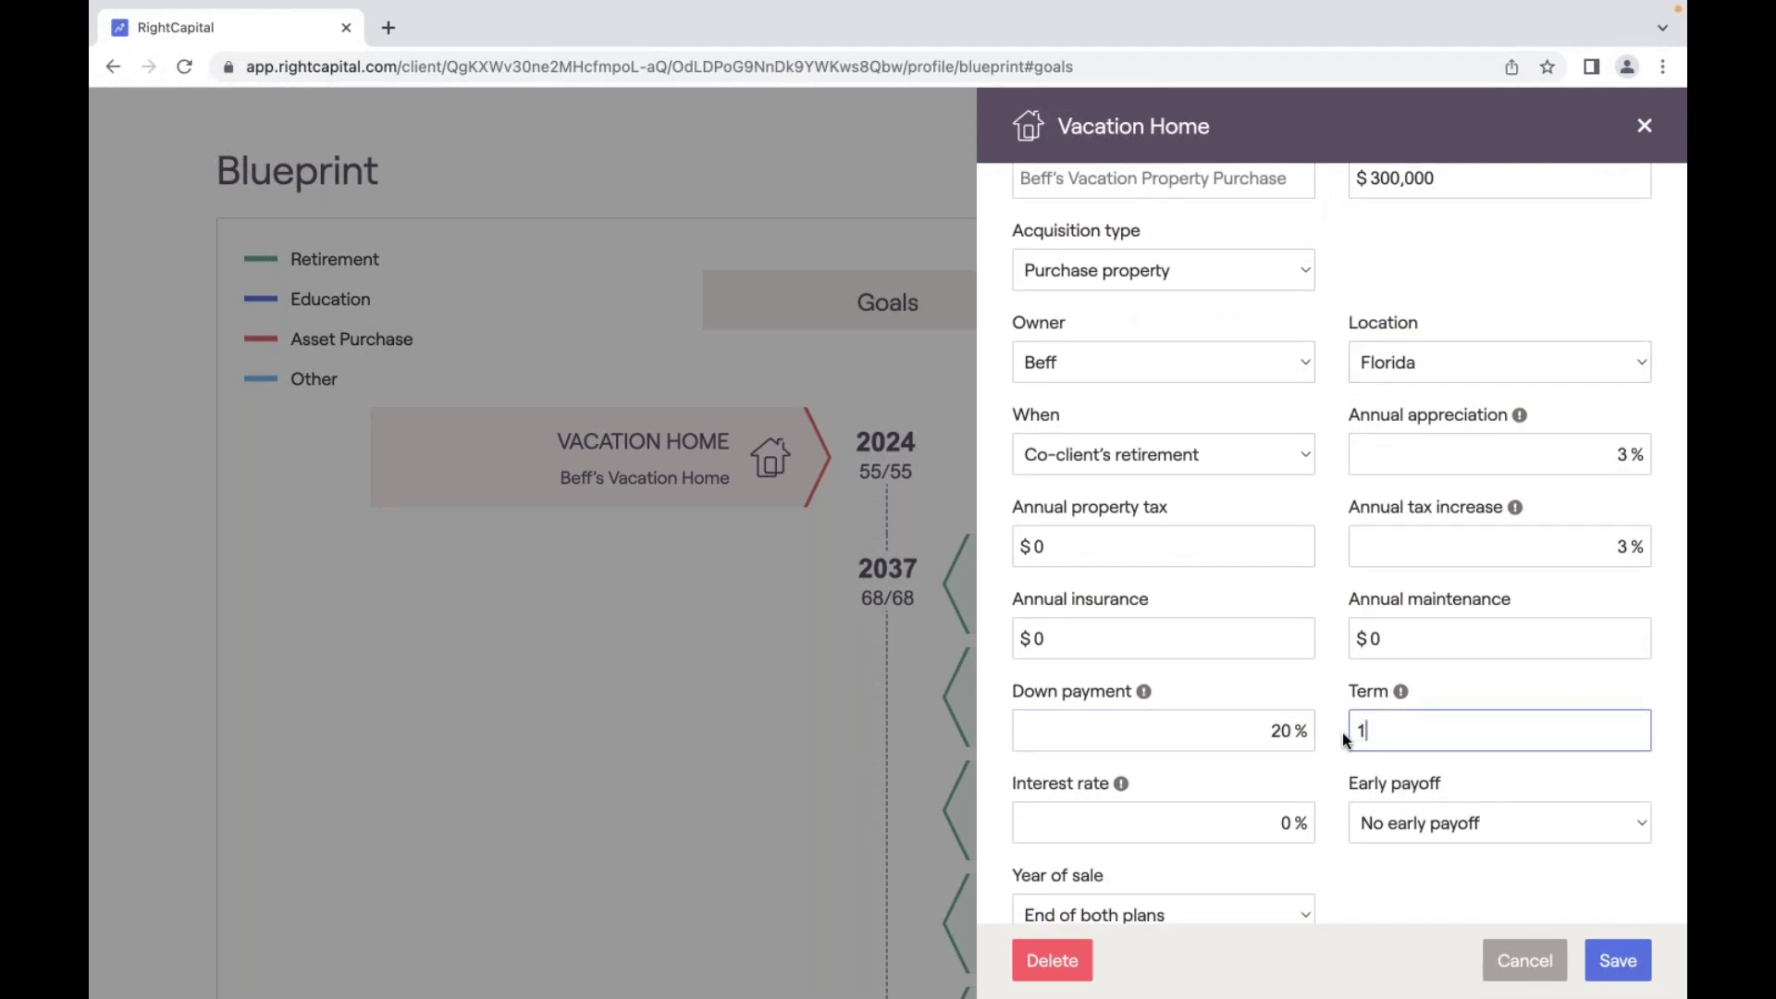
text(5)
click(1299, 821)
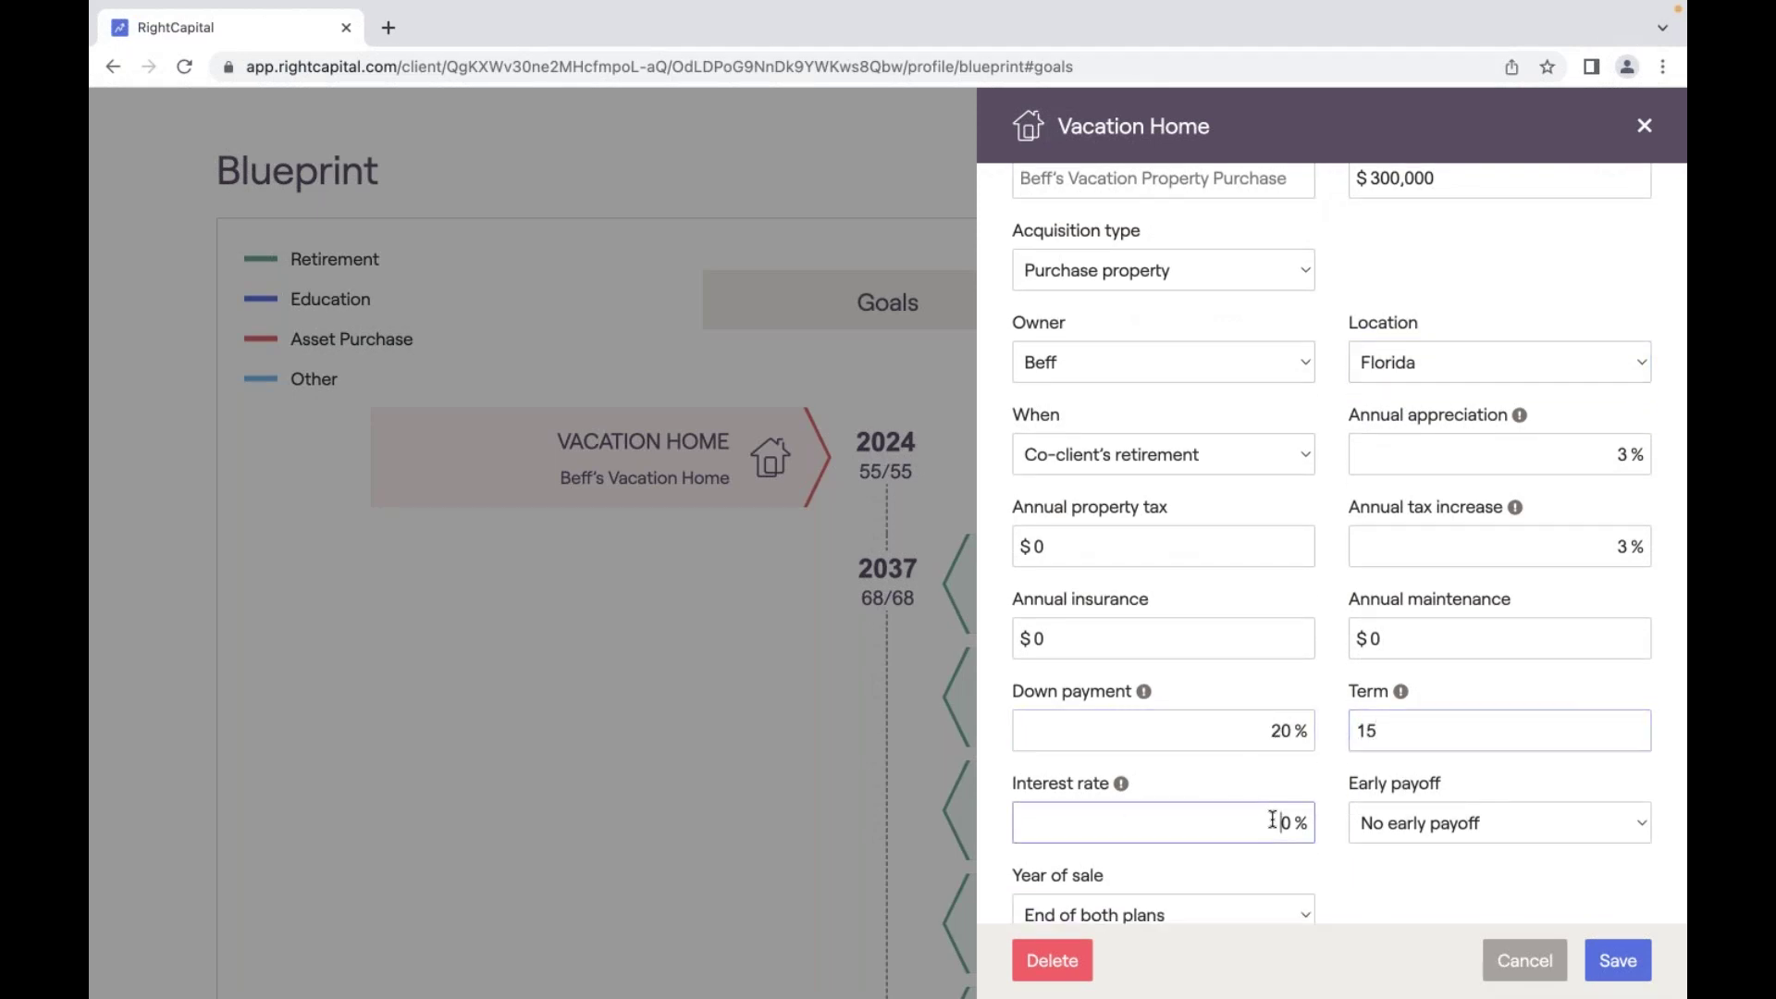
text(6)
scroll(1508, 824, down, 1)
click(1508, 824)
scroll(1508, 823, up, 1)
click(1618, 960)
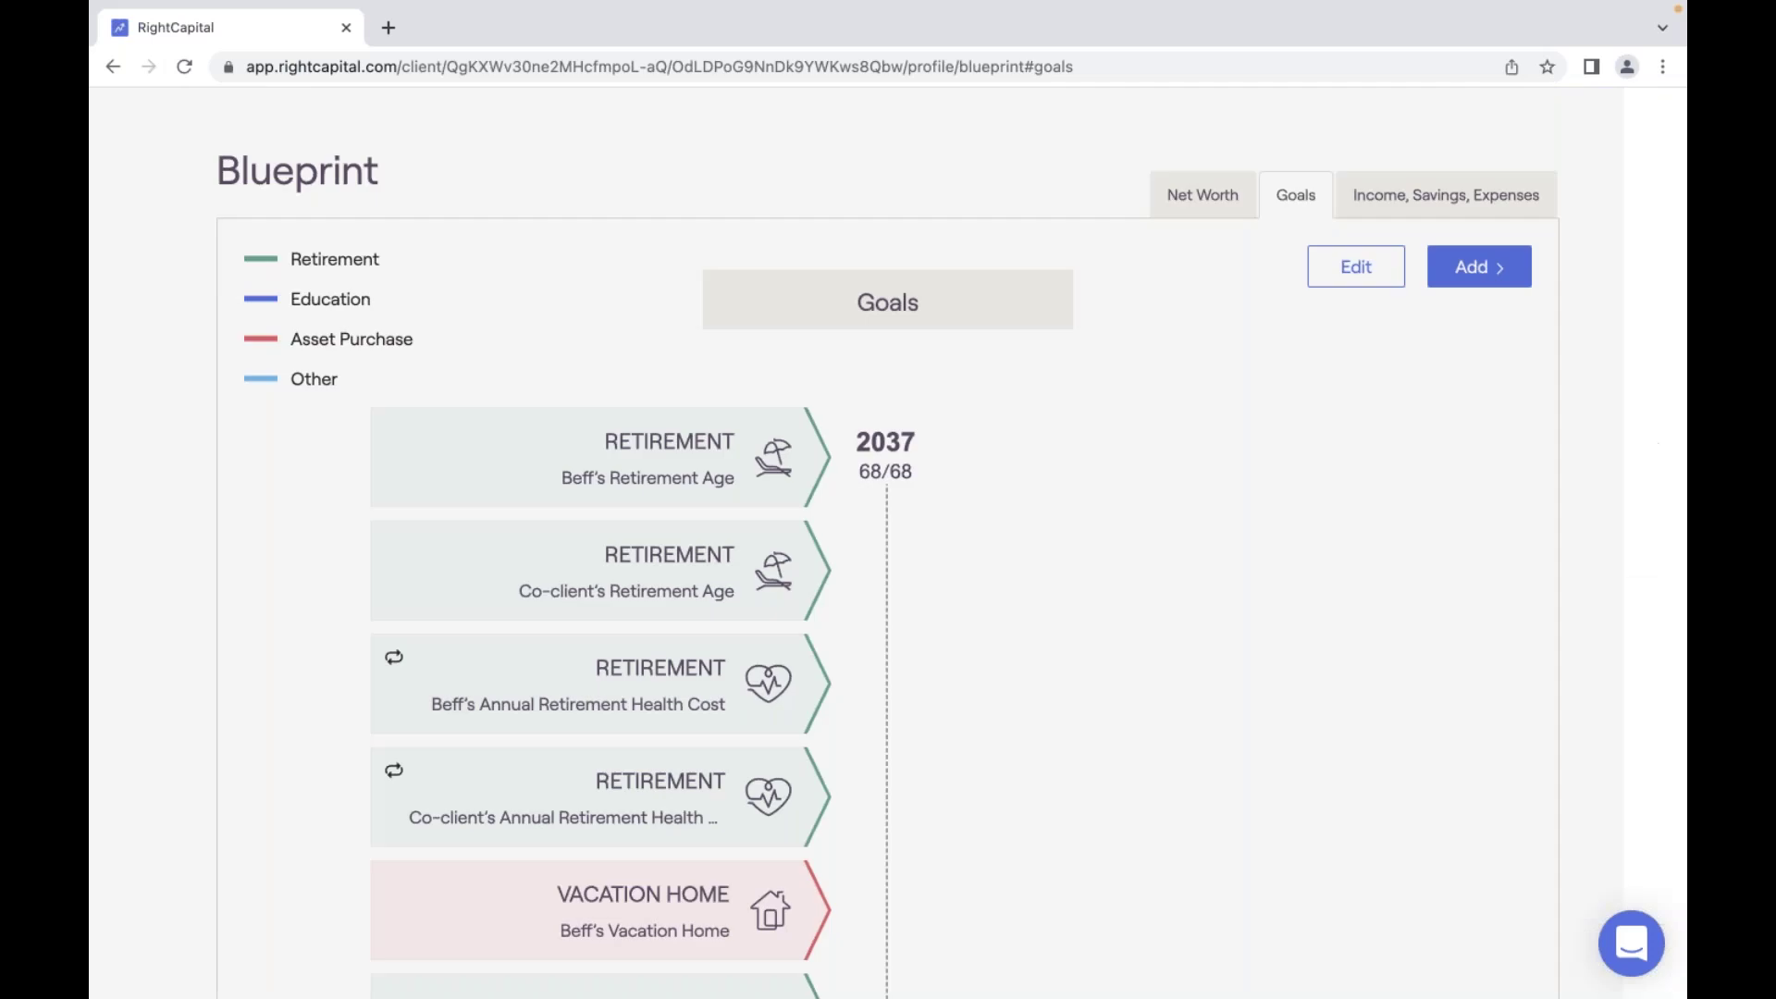
Review the Goals timeline to check where the vacation home falls among the retirement goals.
scroll(987, 859, down, 1)
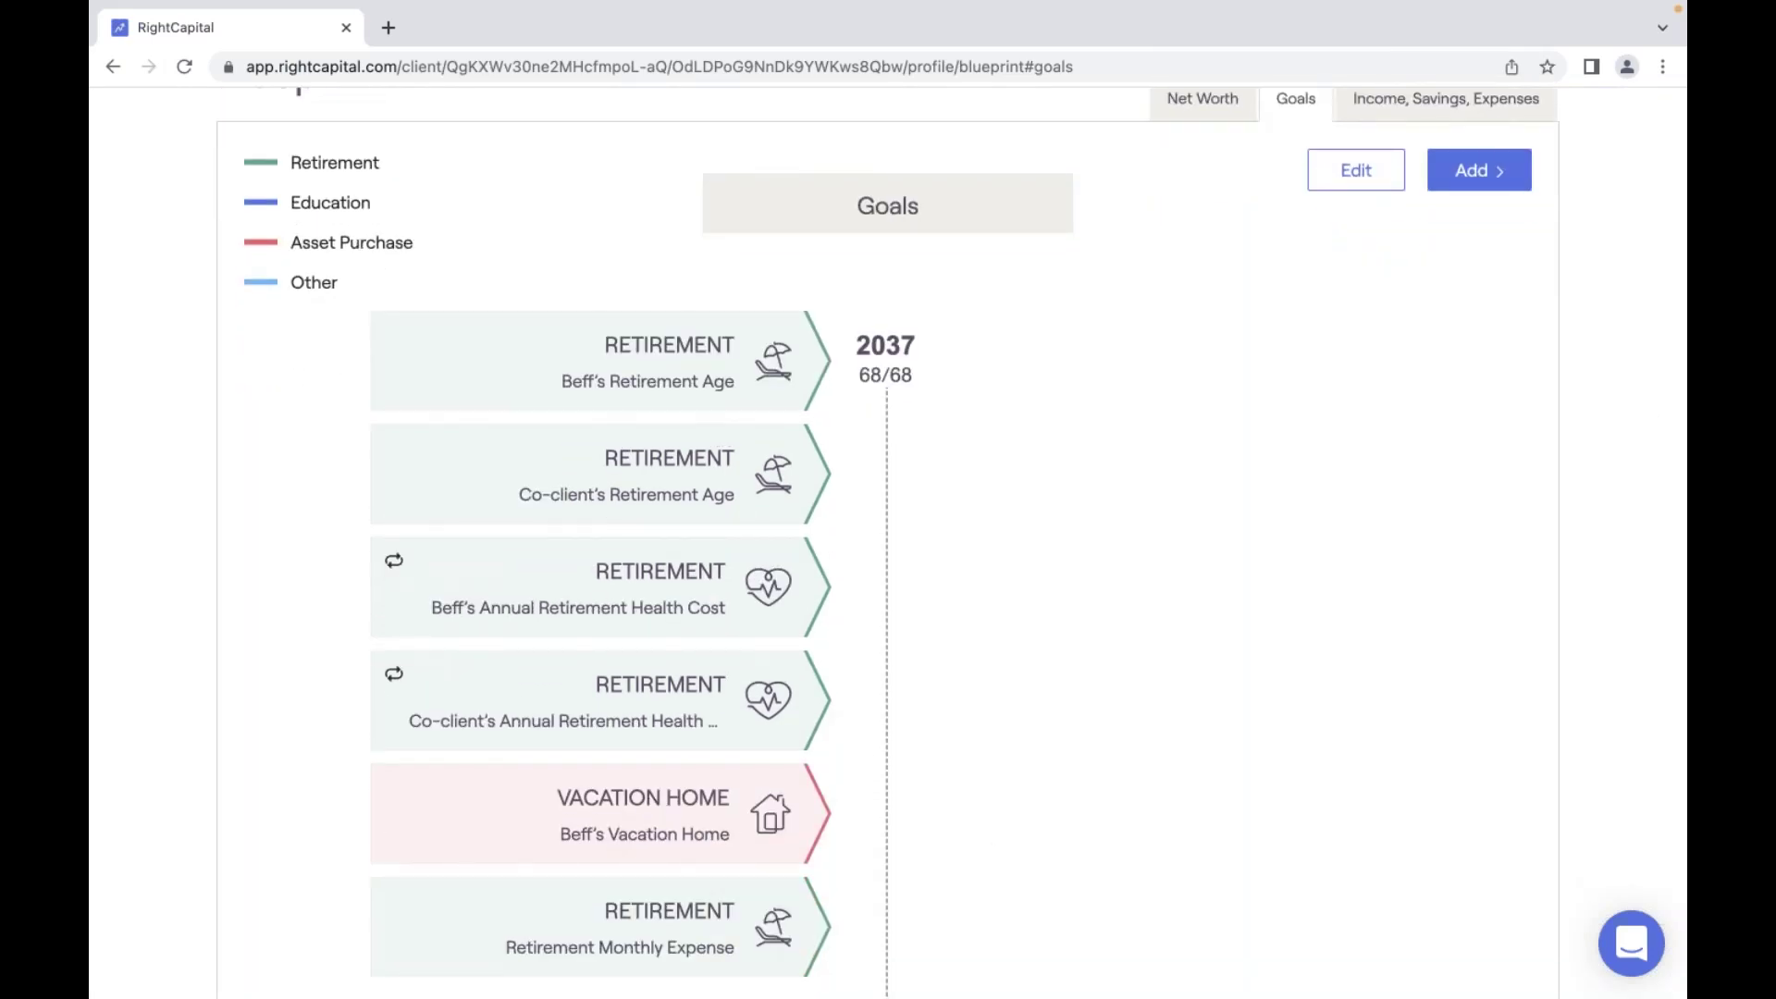
scroll(999, 559, up, 3)
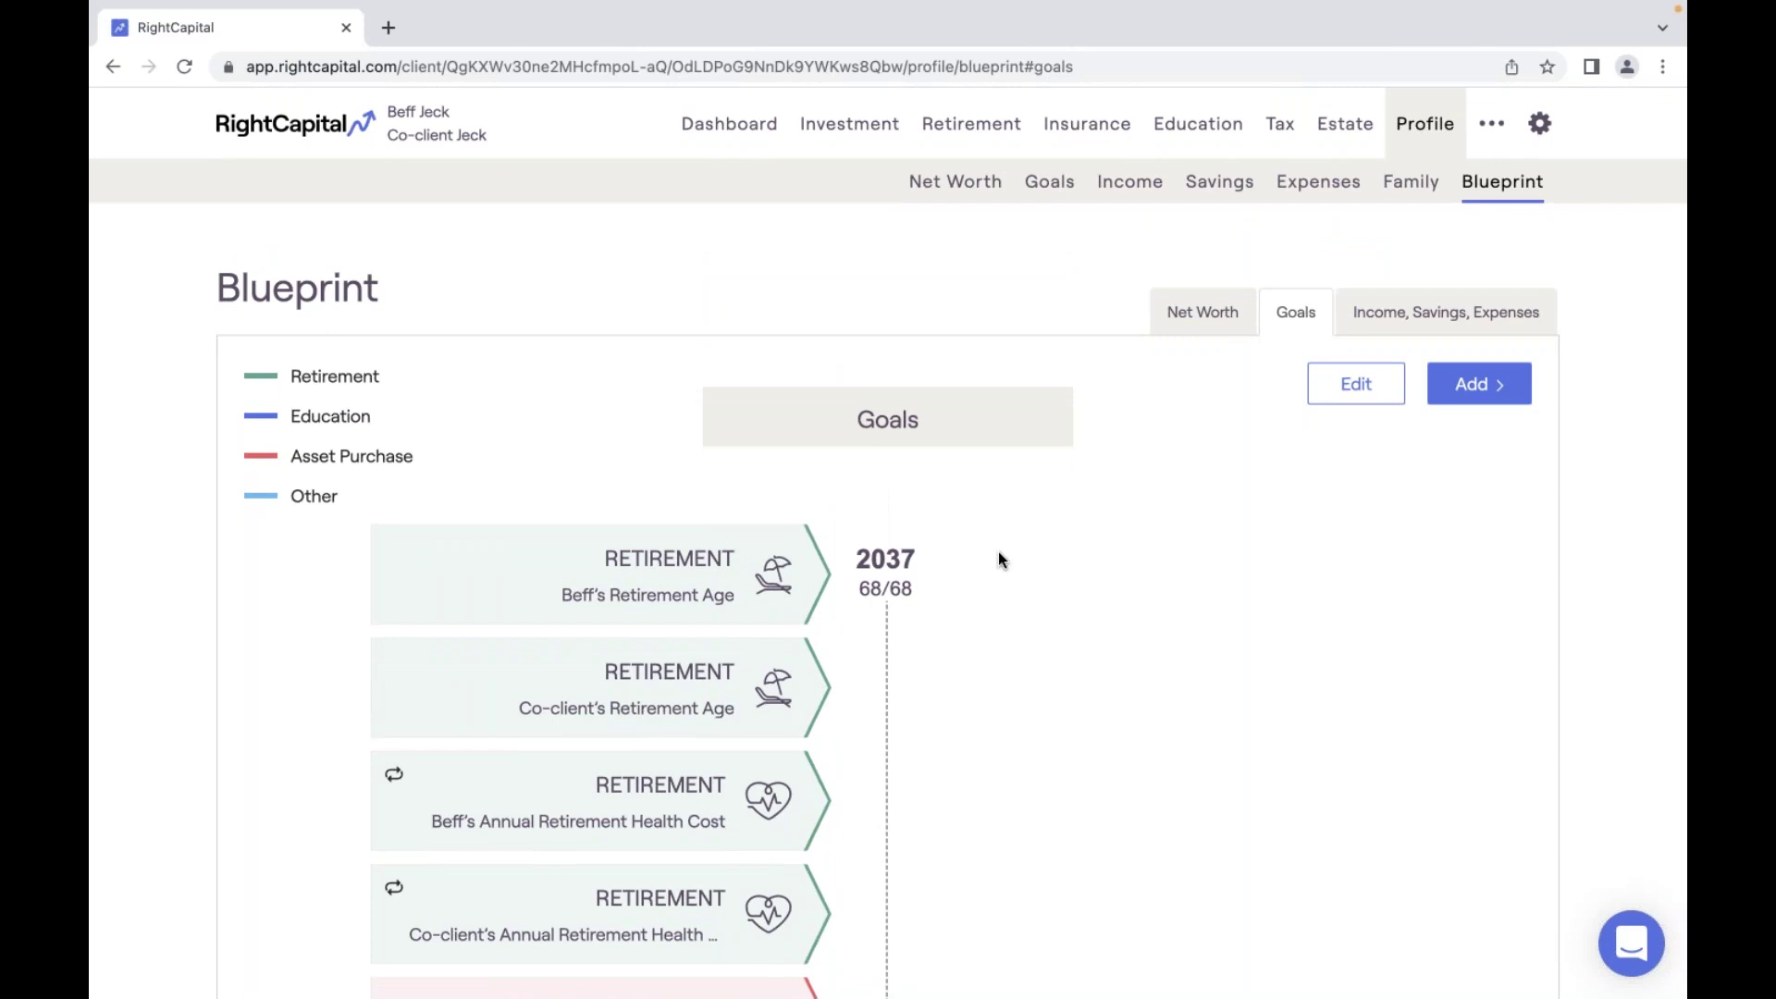
scroll(997, 551, down, 3)
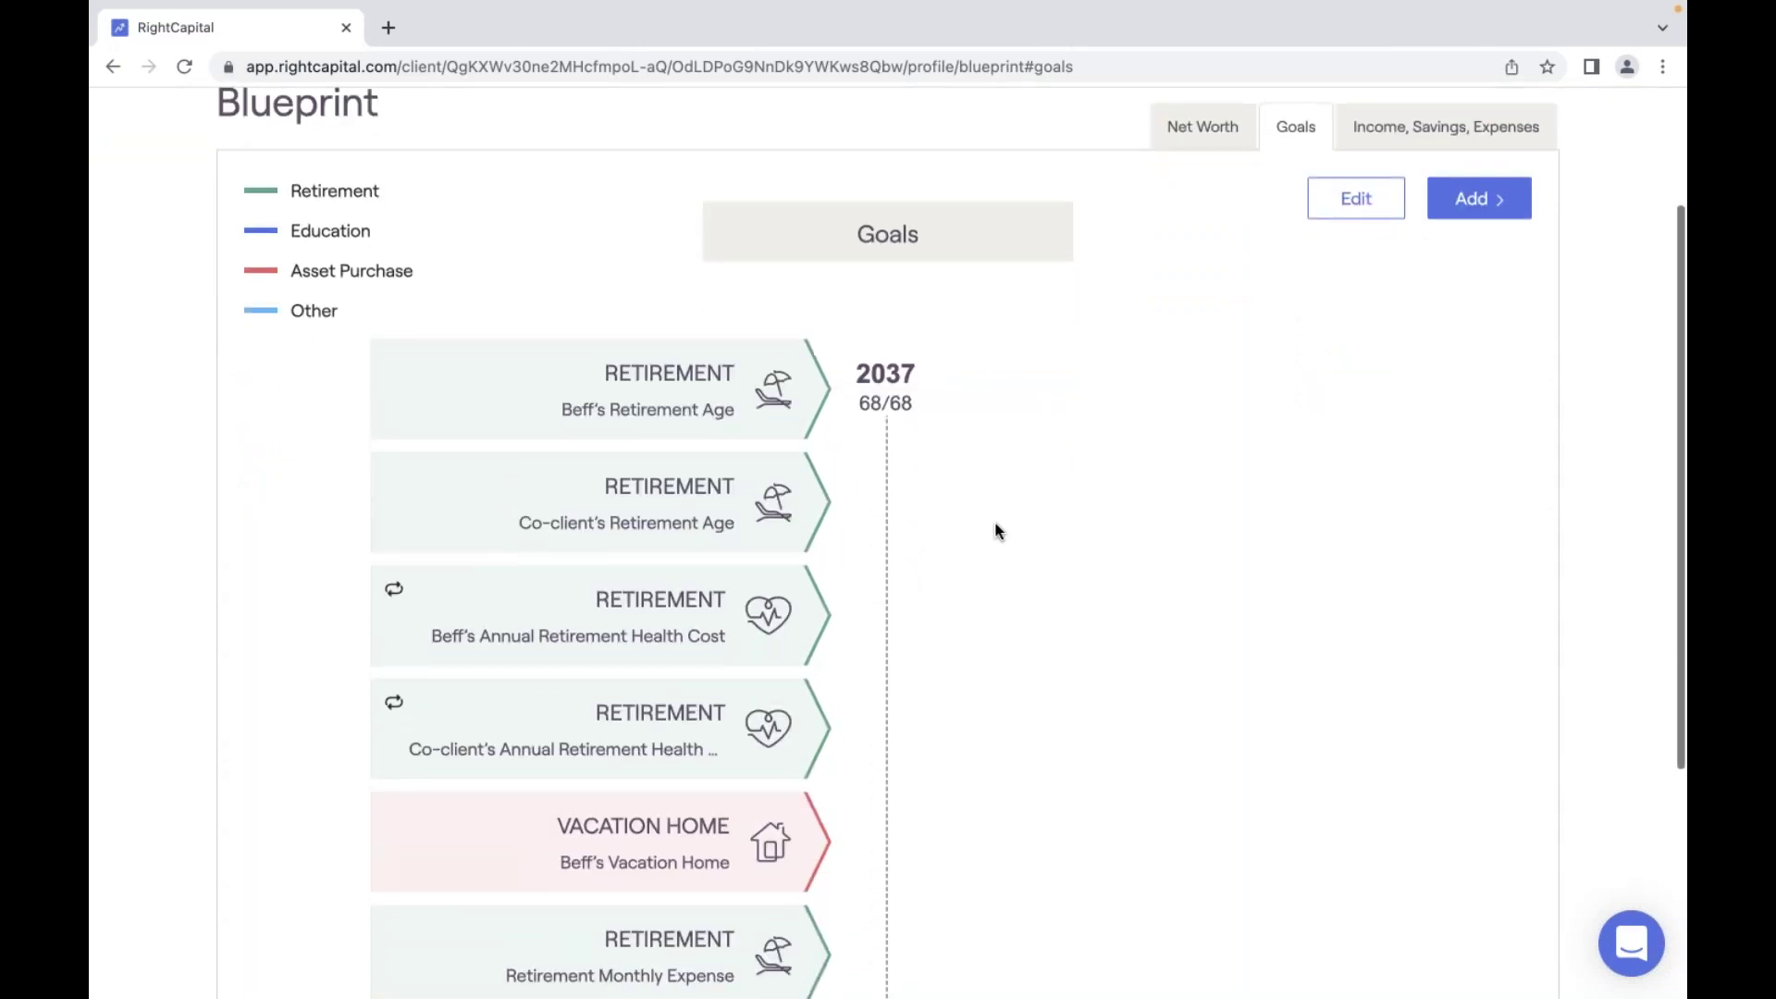
scroll(999, 529, down, 3)
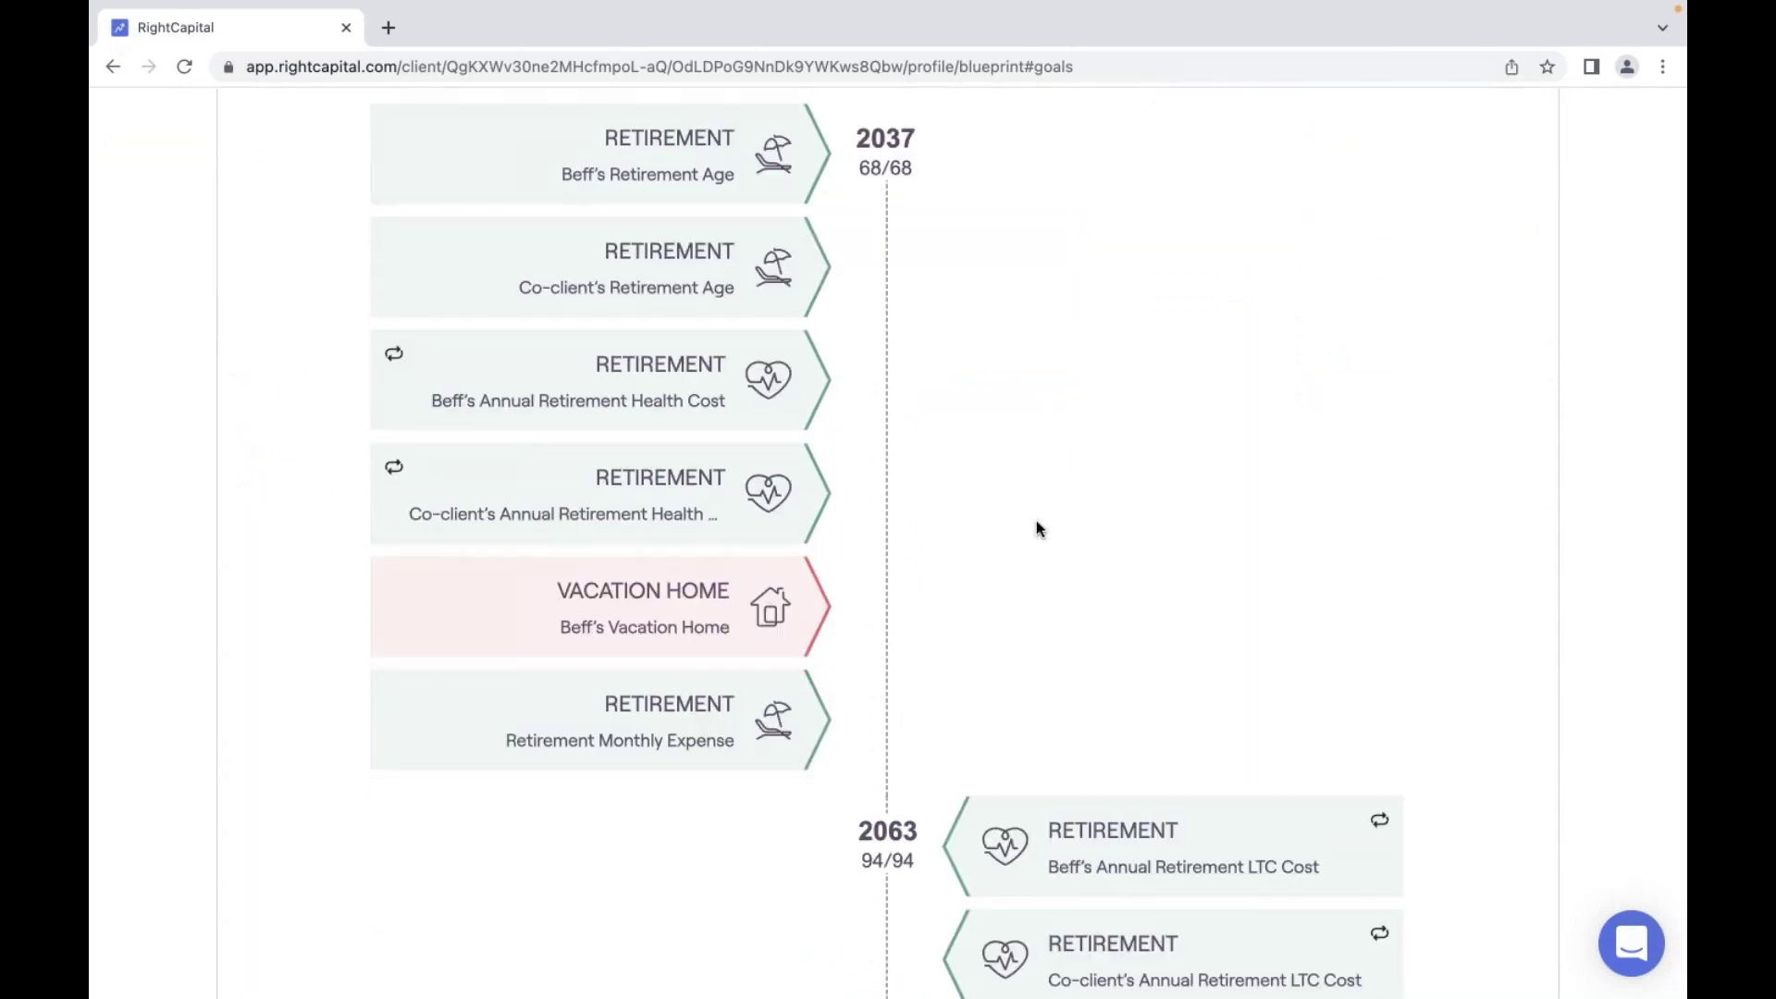
scroll(1037, 529, up, 5)
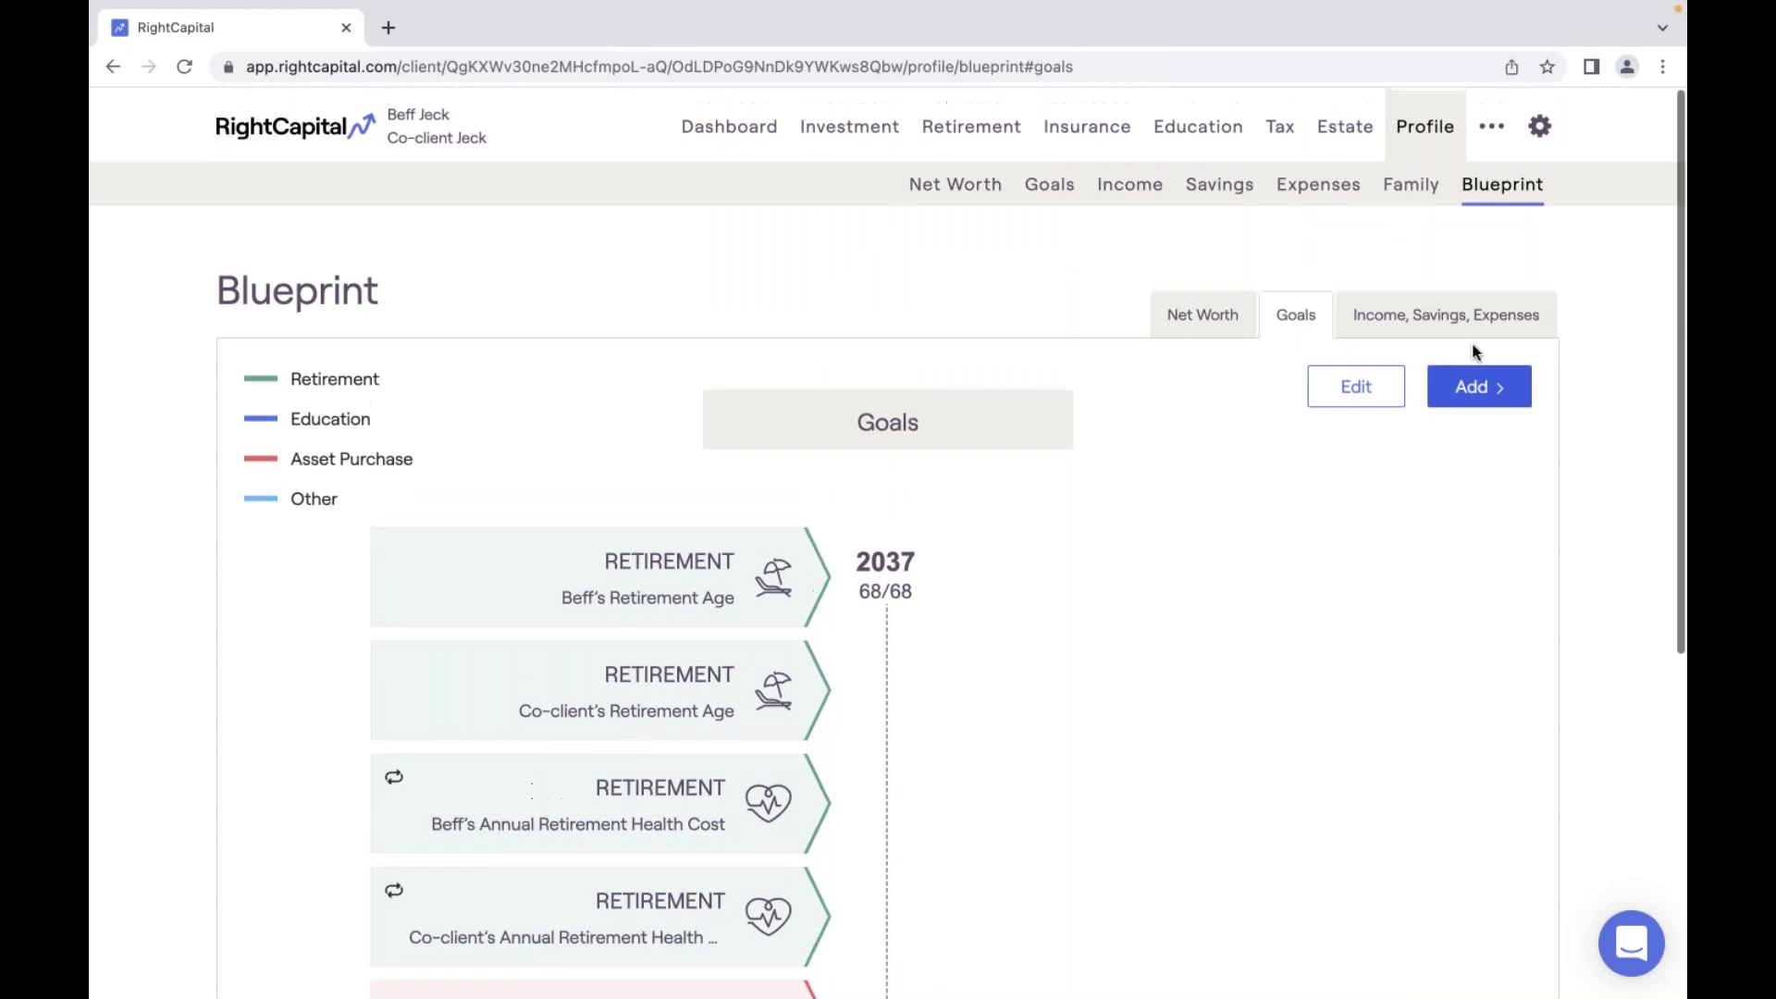
Open the Blueprint's Income, Savings, Expenses chart and review its income, savings and expense items for each owner.
click(1451, 324)
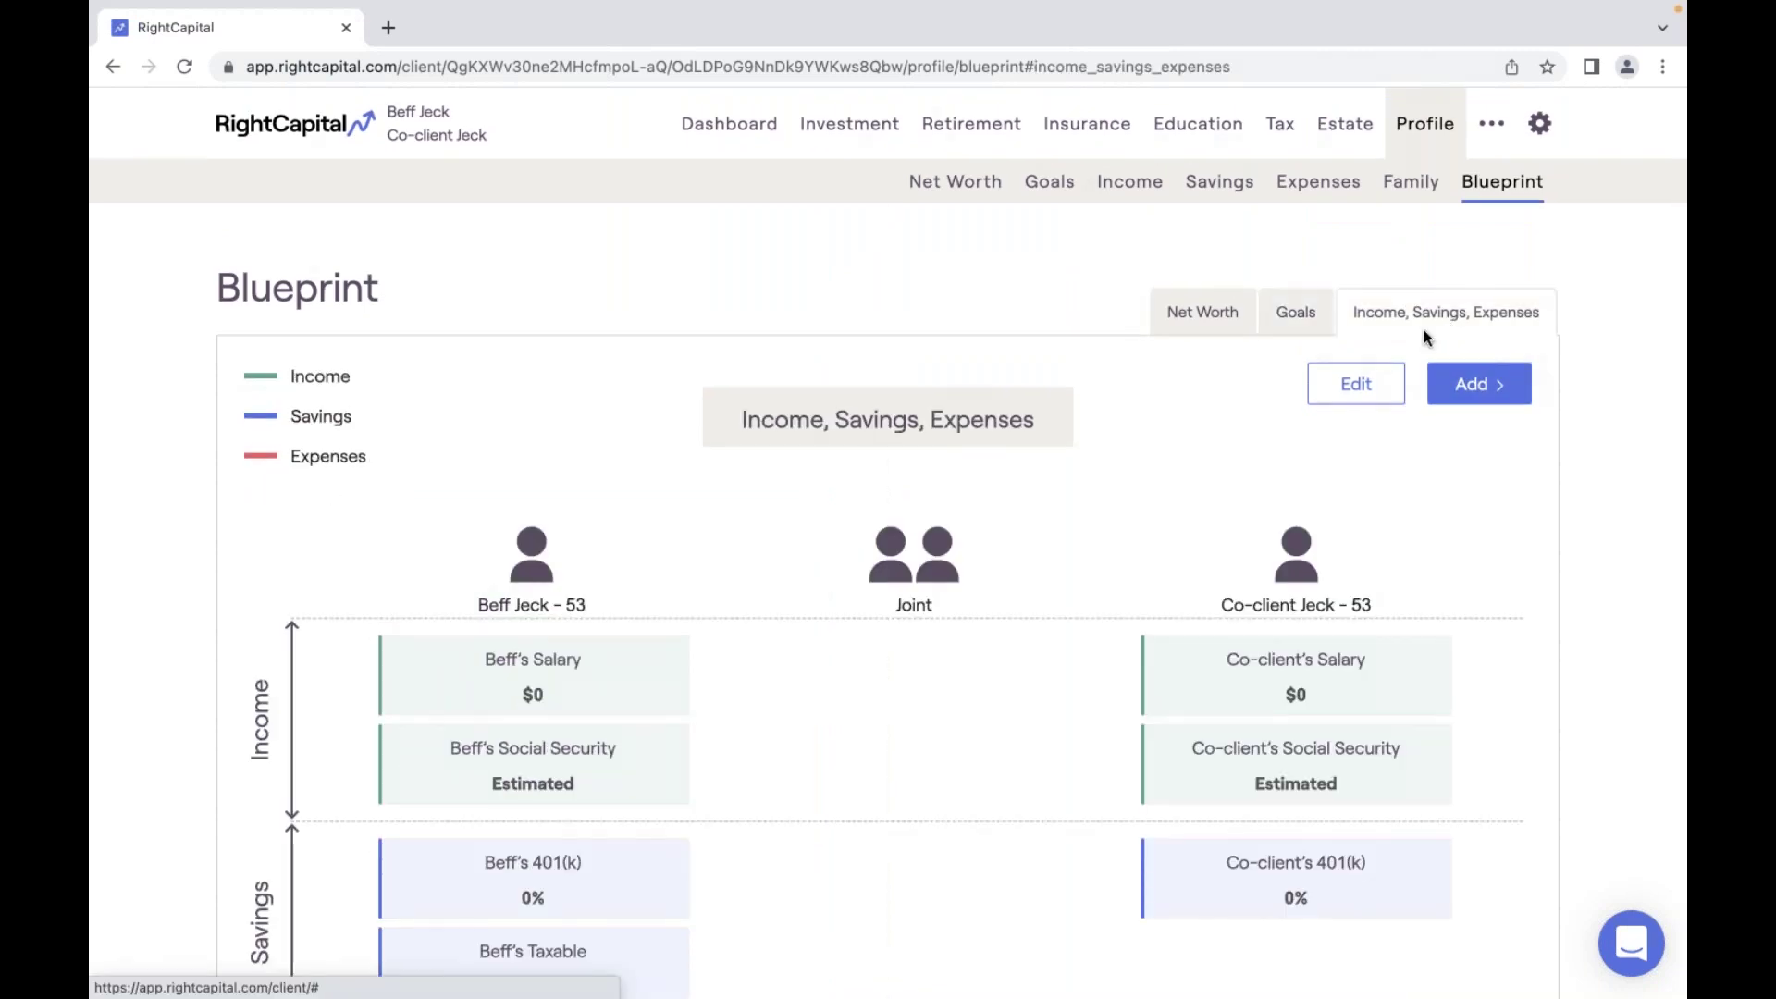
scroll(844, 797, down, 2)
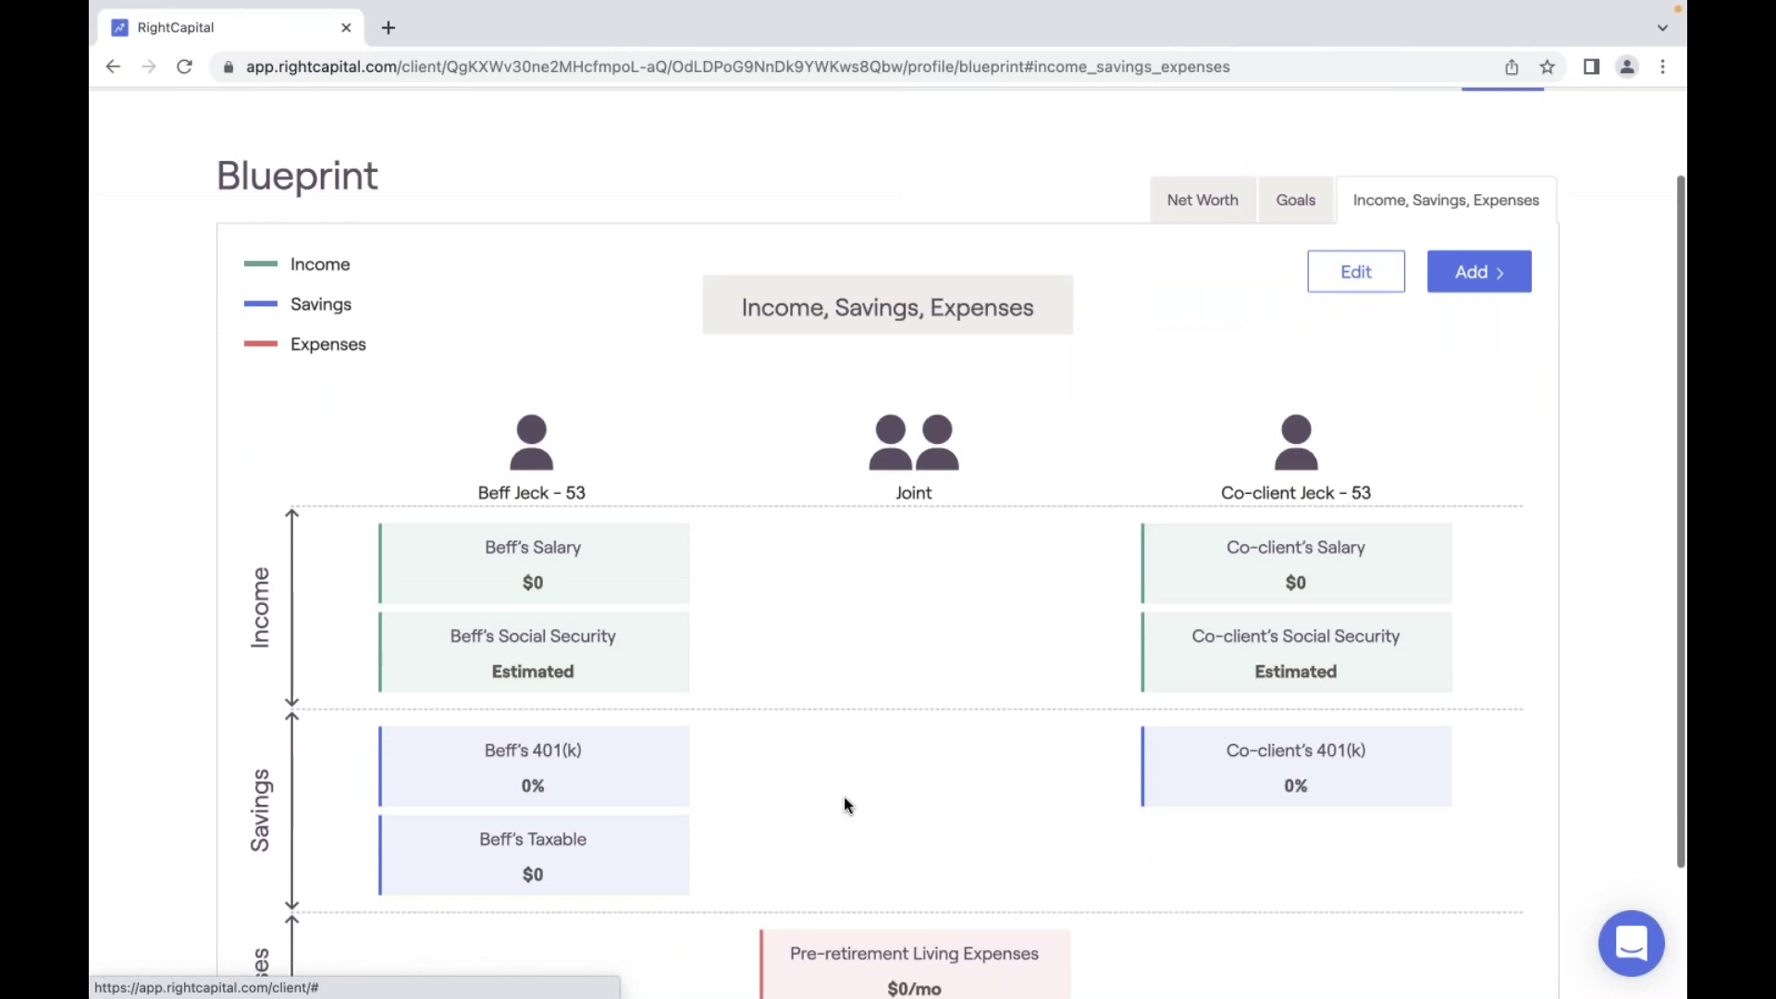
scroll(963, 809, down, 3)
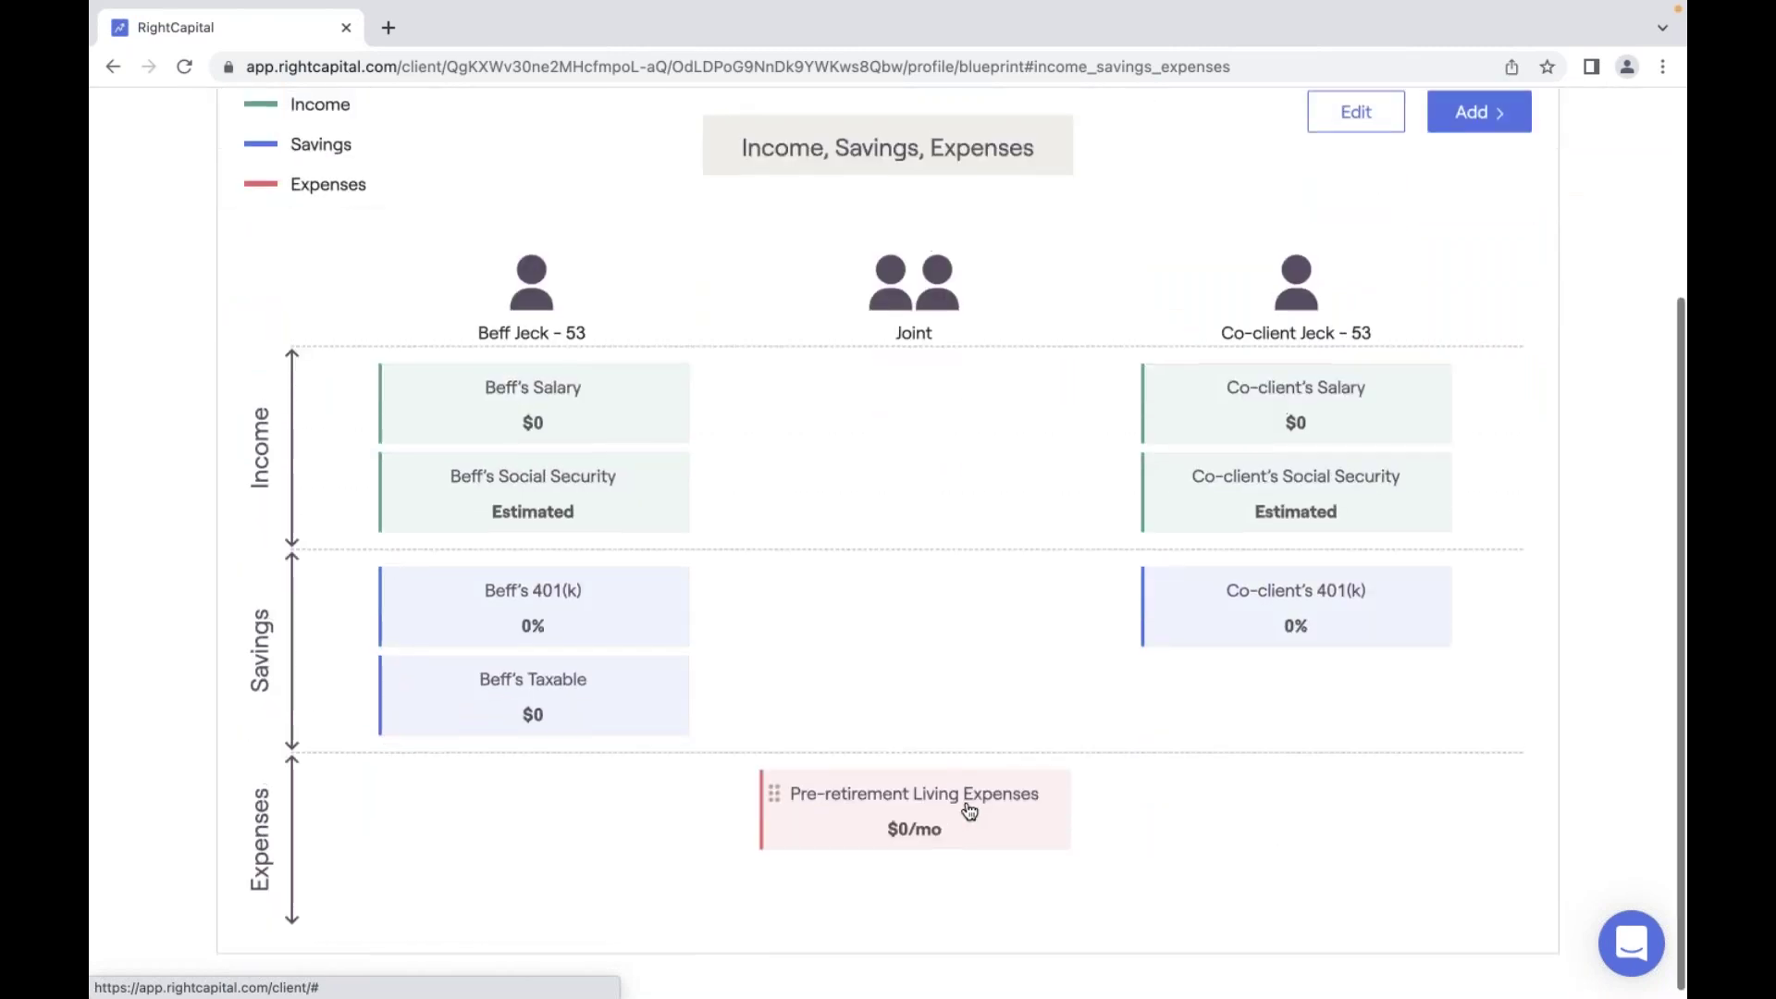
scroll(970, 811, up, 3)
scroll(970, 812, up, 1)
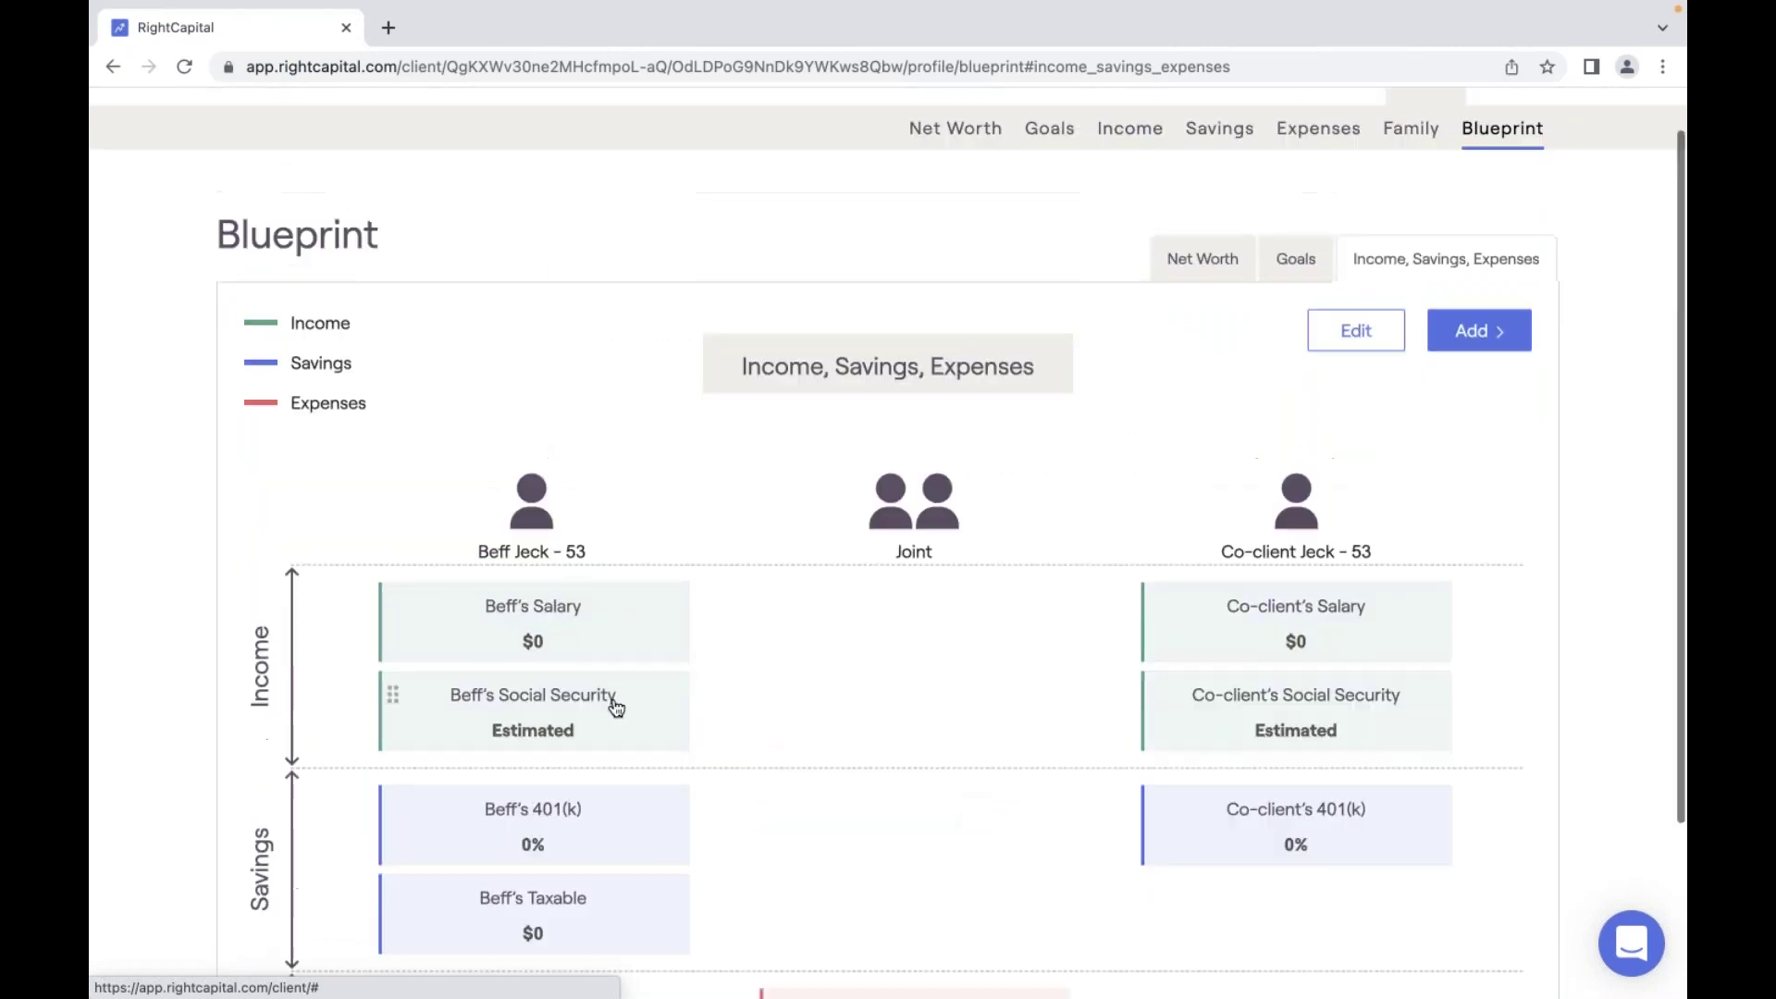
Set the primary client's annual salary to $150,000 and save it.
click(581, 639)
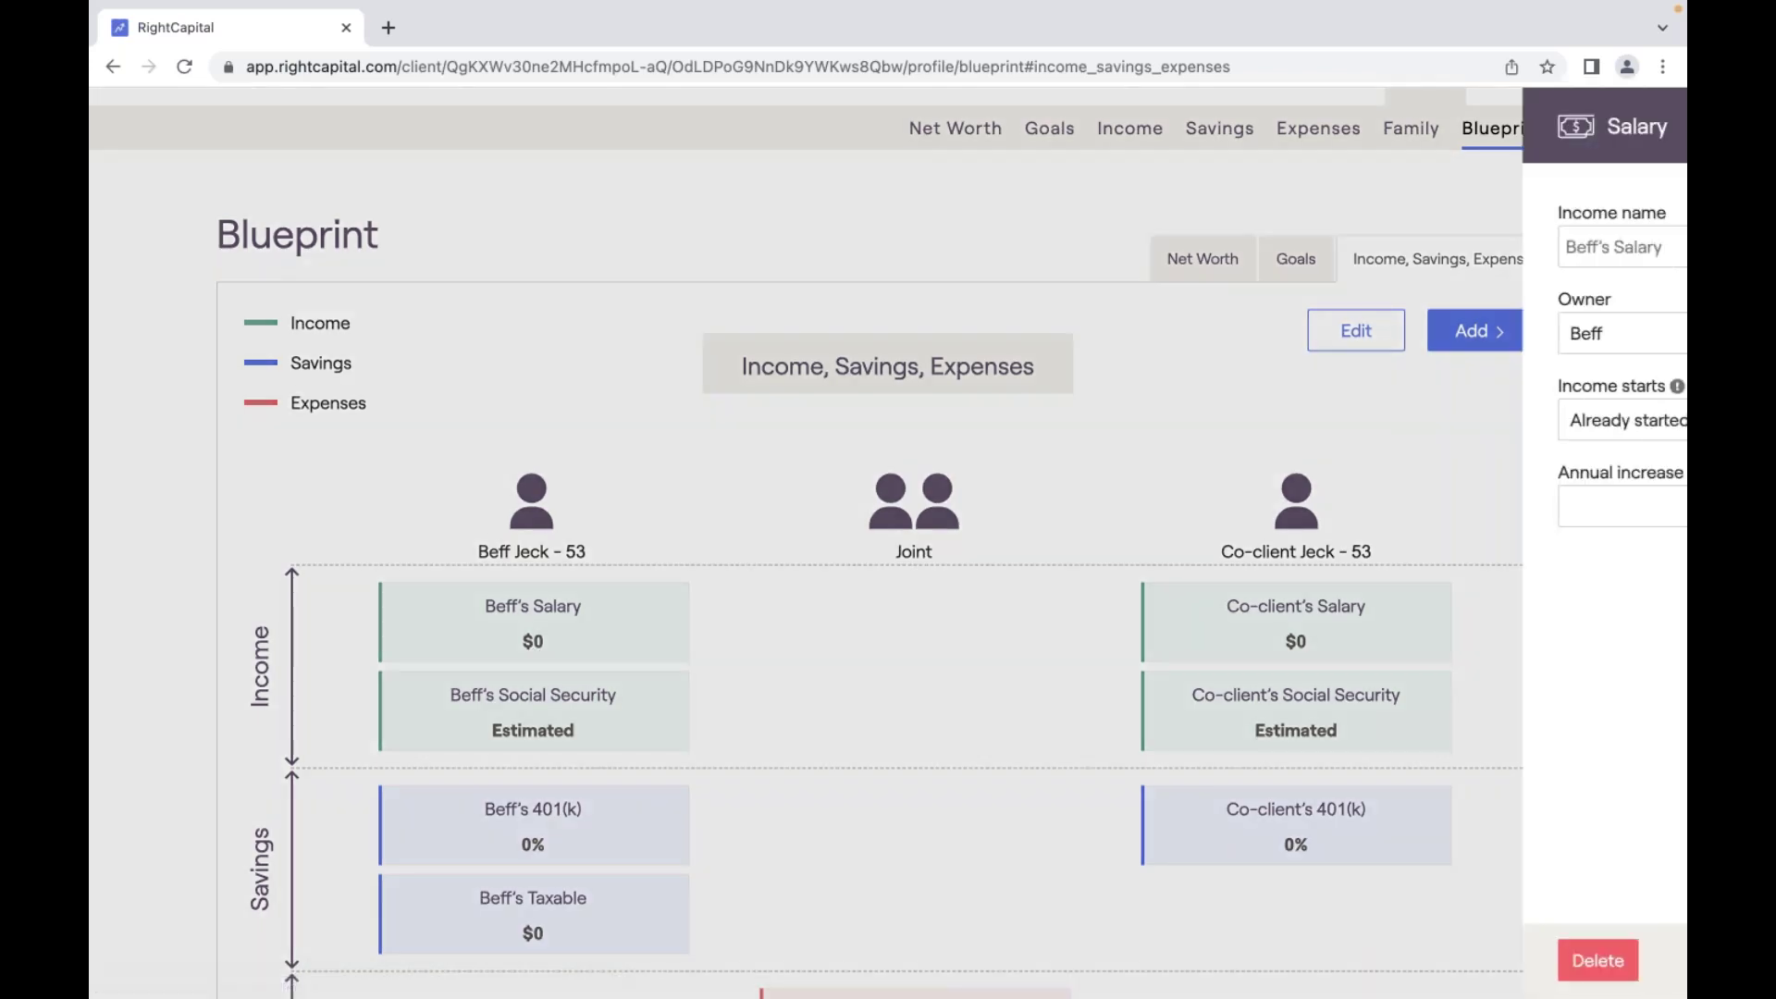
click(1370, 247)
text(1)
key(BackSpace)
text(150,000)
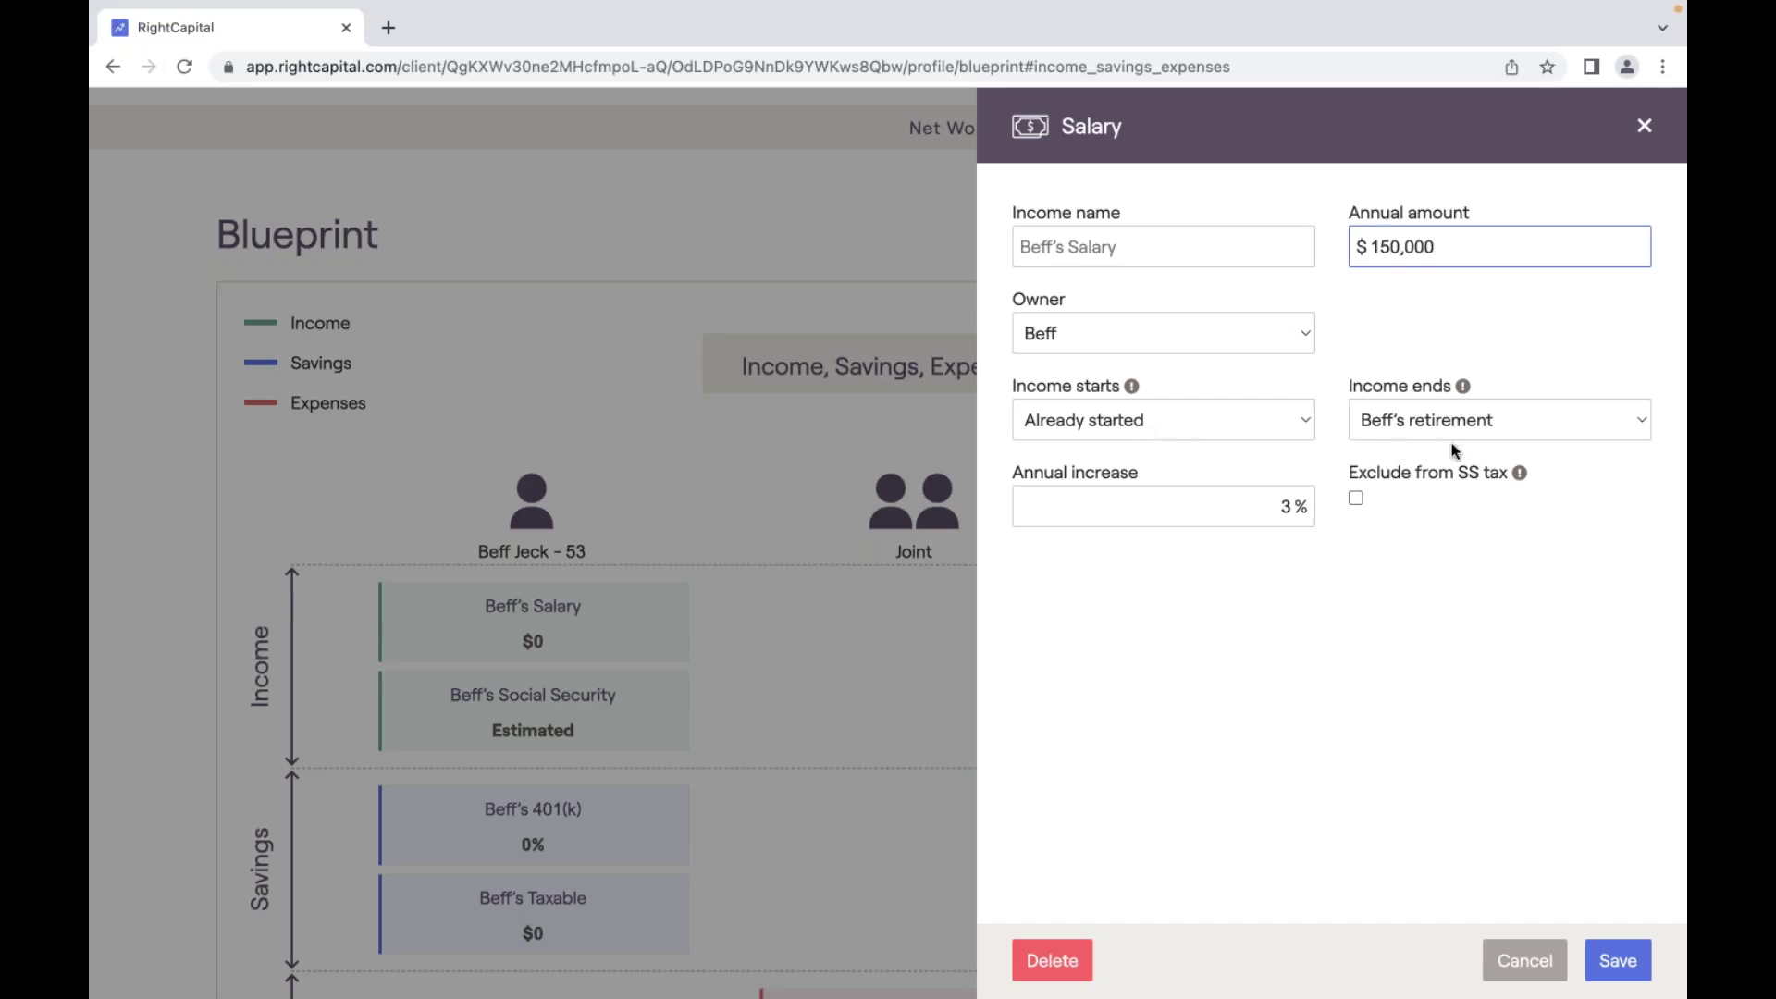
click(1618, 960)
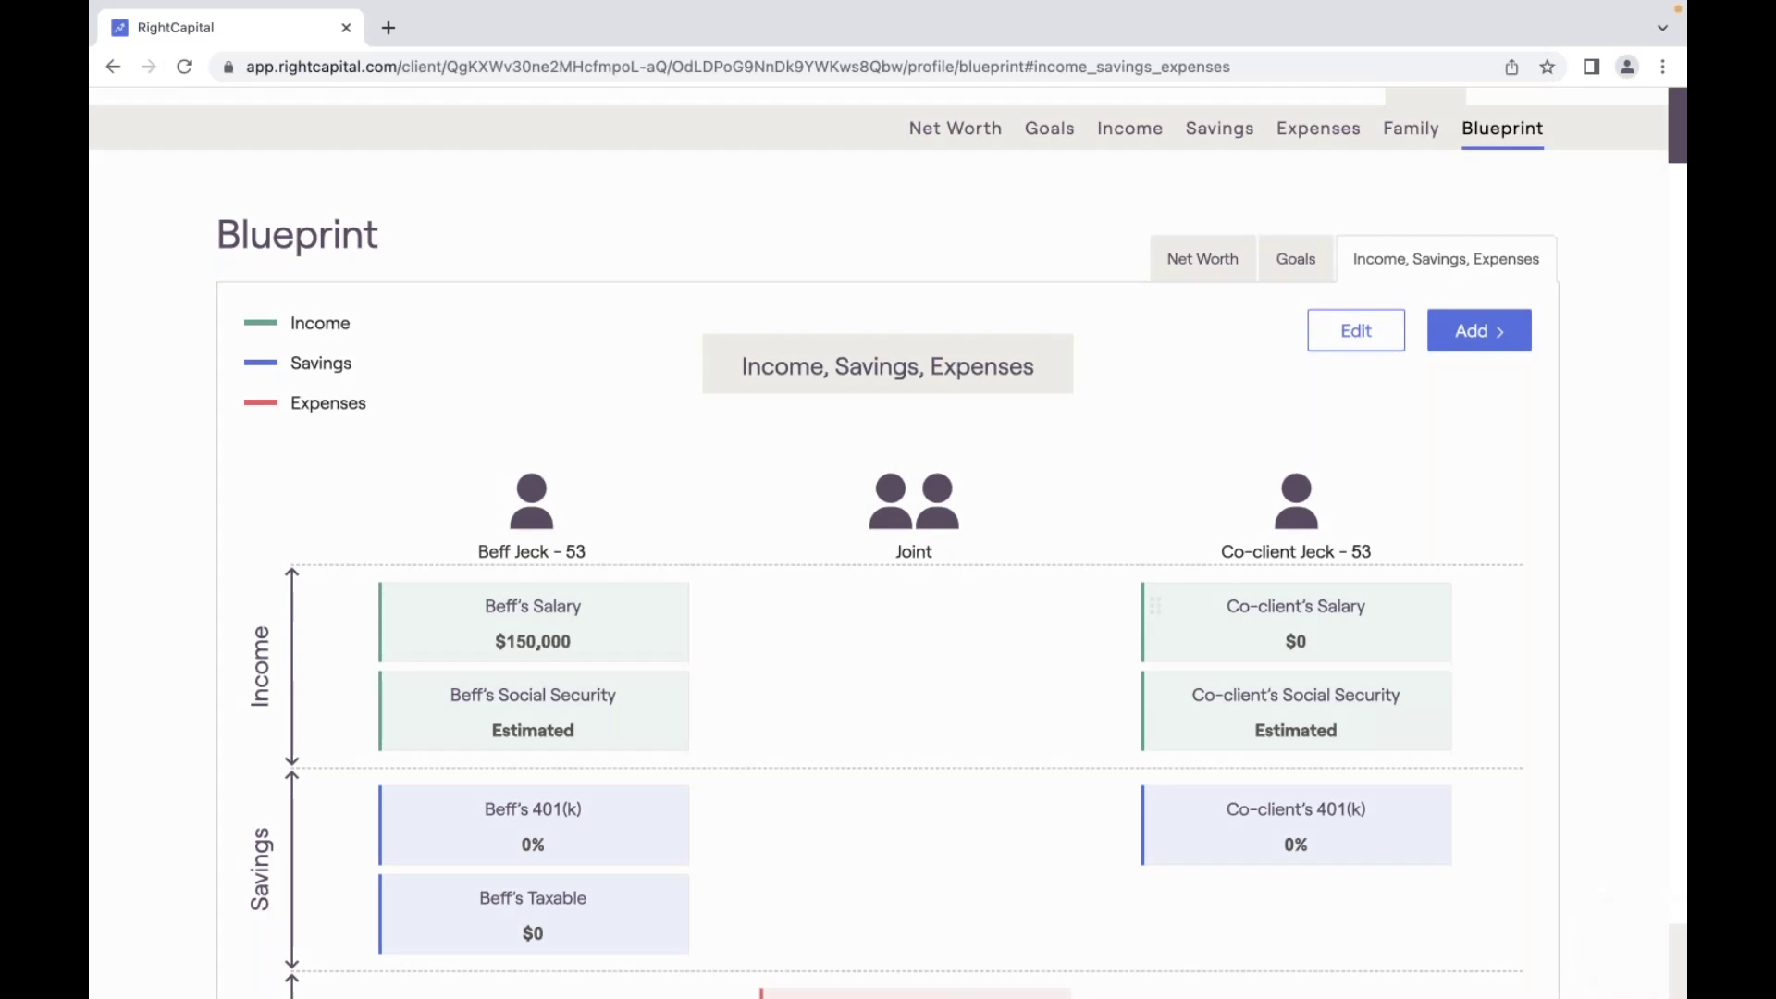
Set the Co-client's annual salary to $100,000 and save it.
click(1285, 603)
text(100,000)
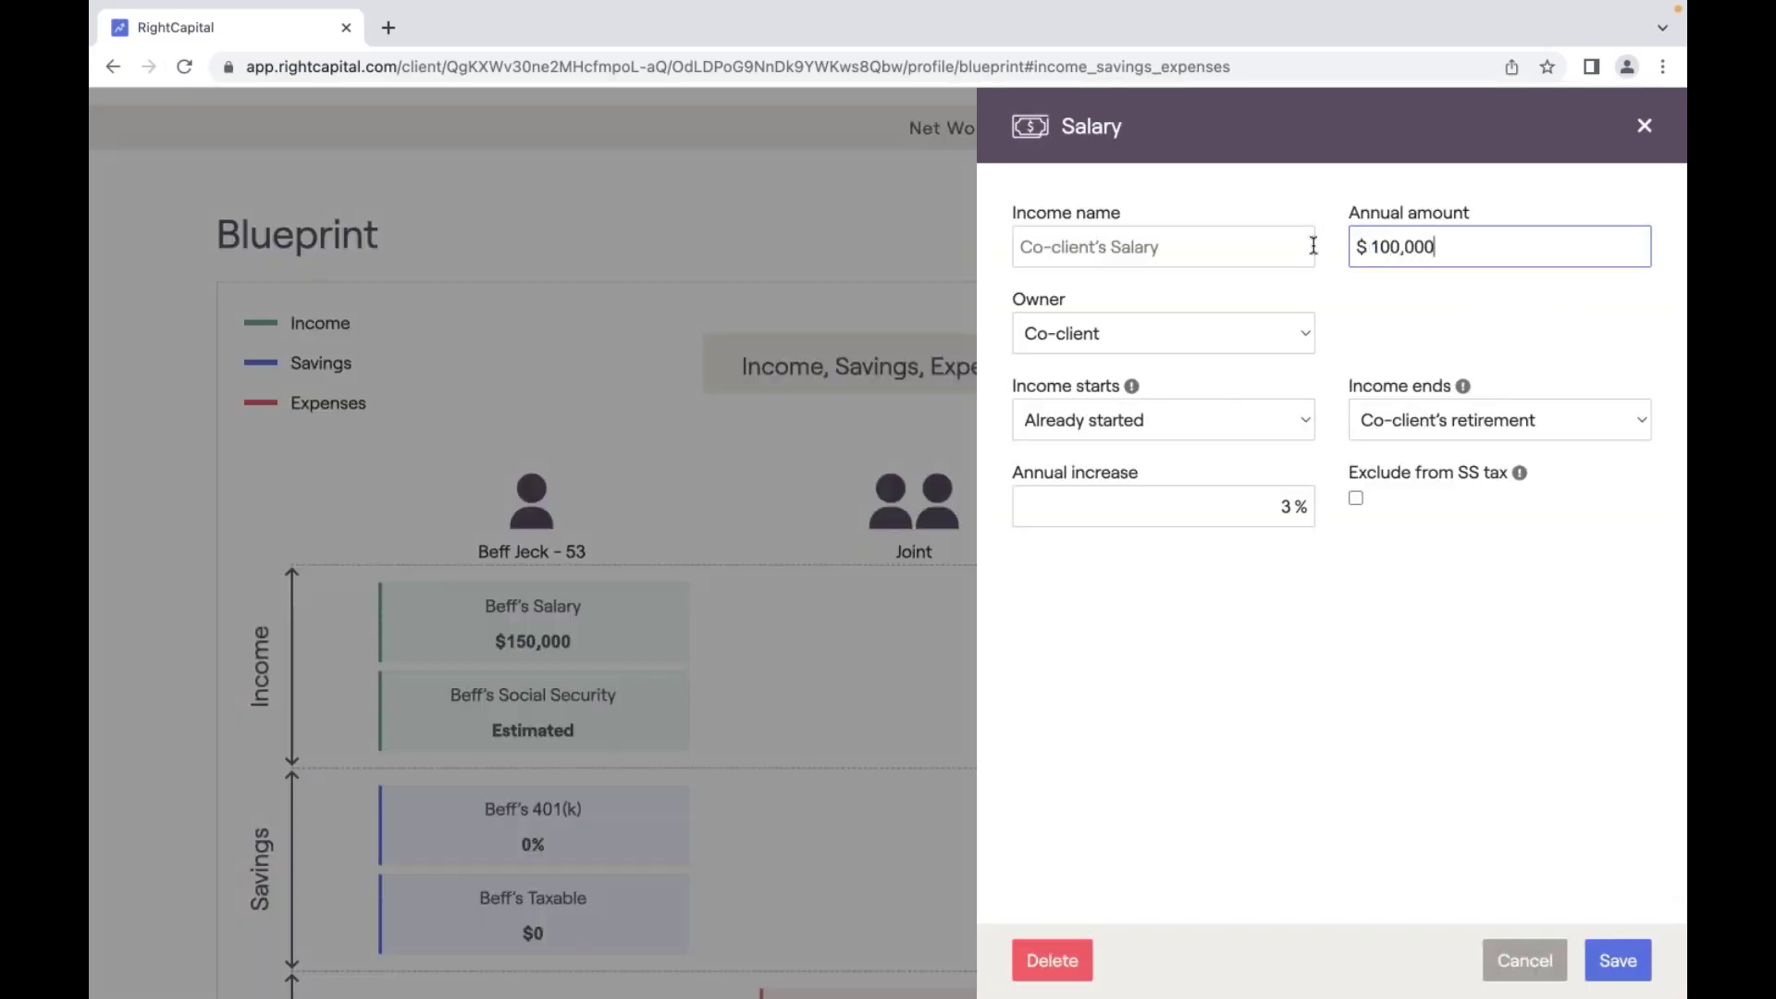
click(1618, 960)
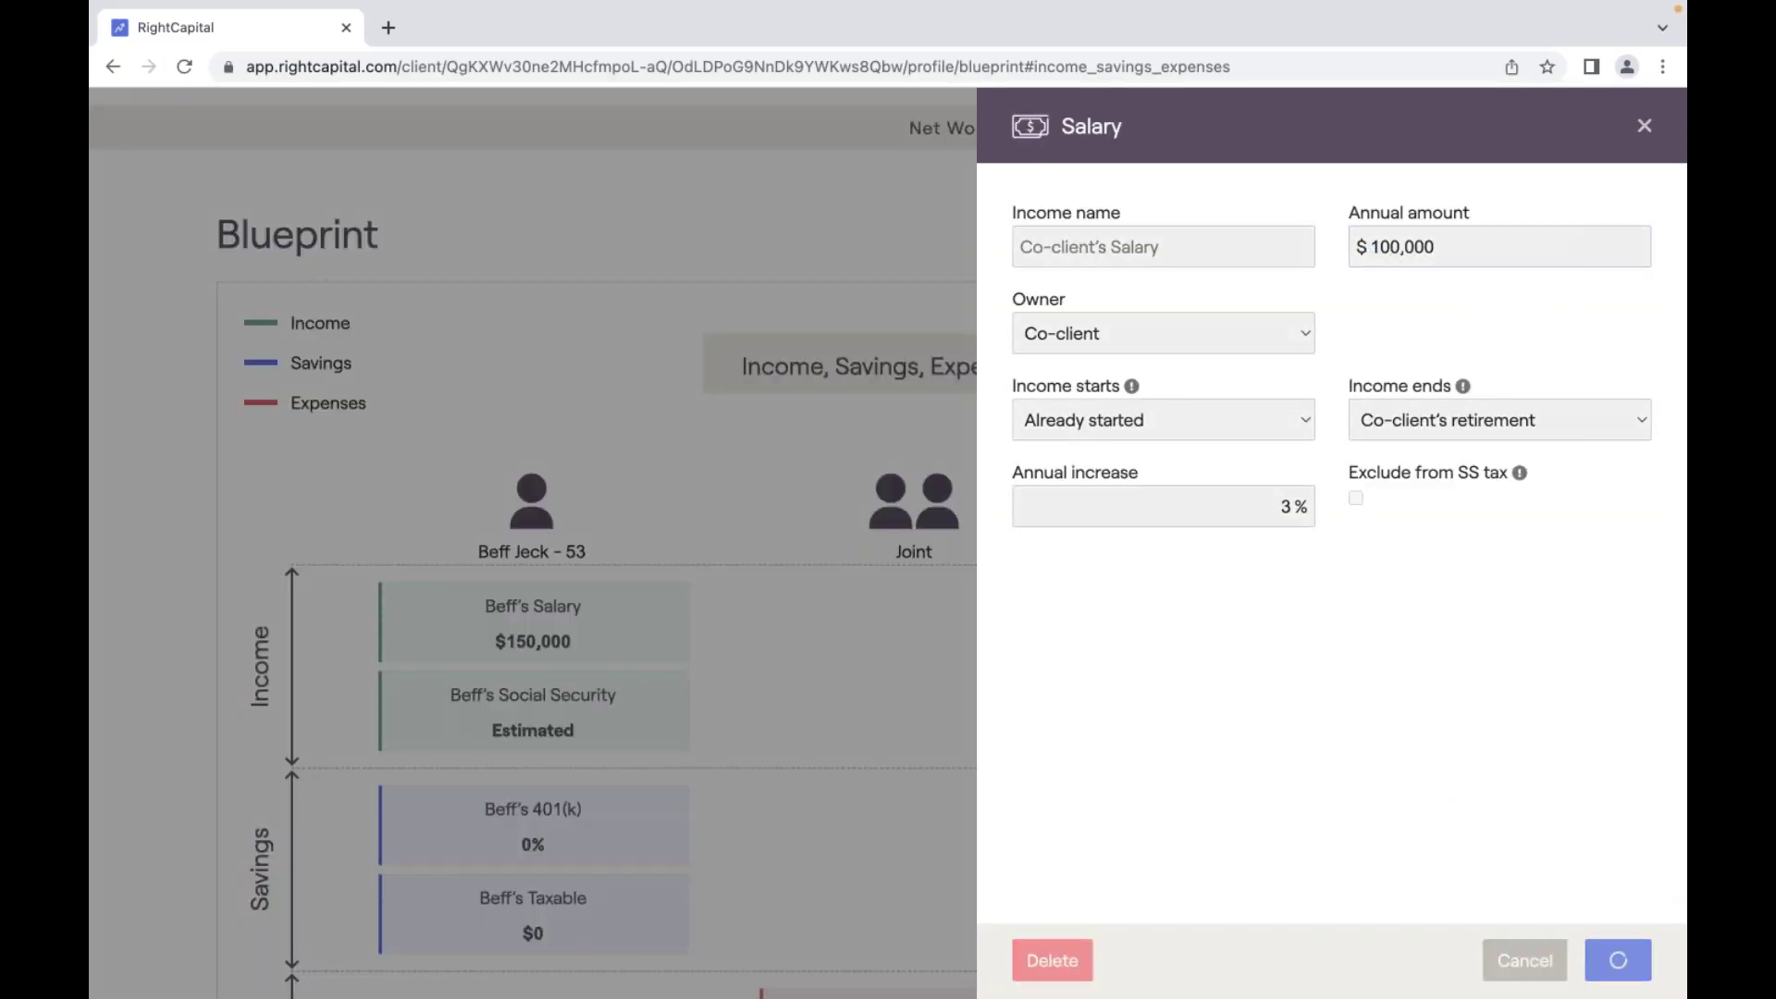
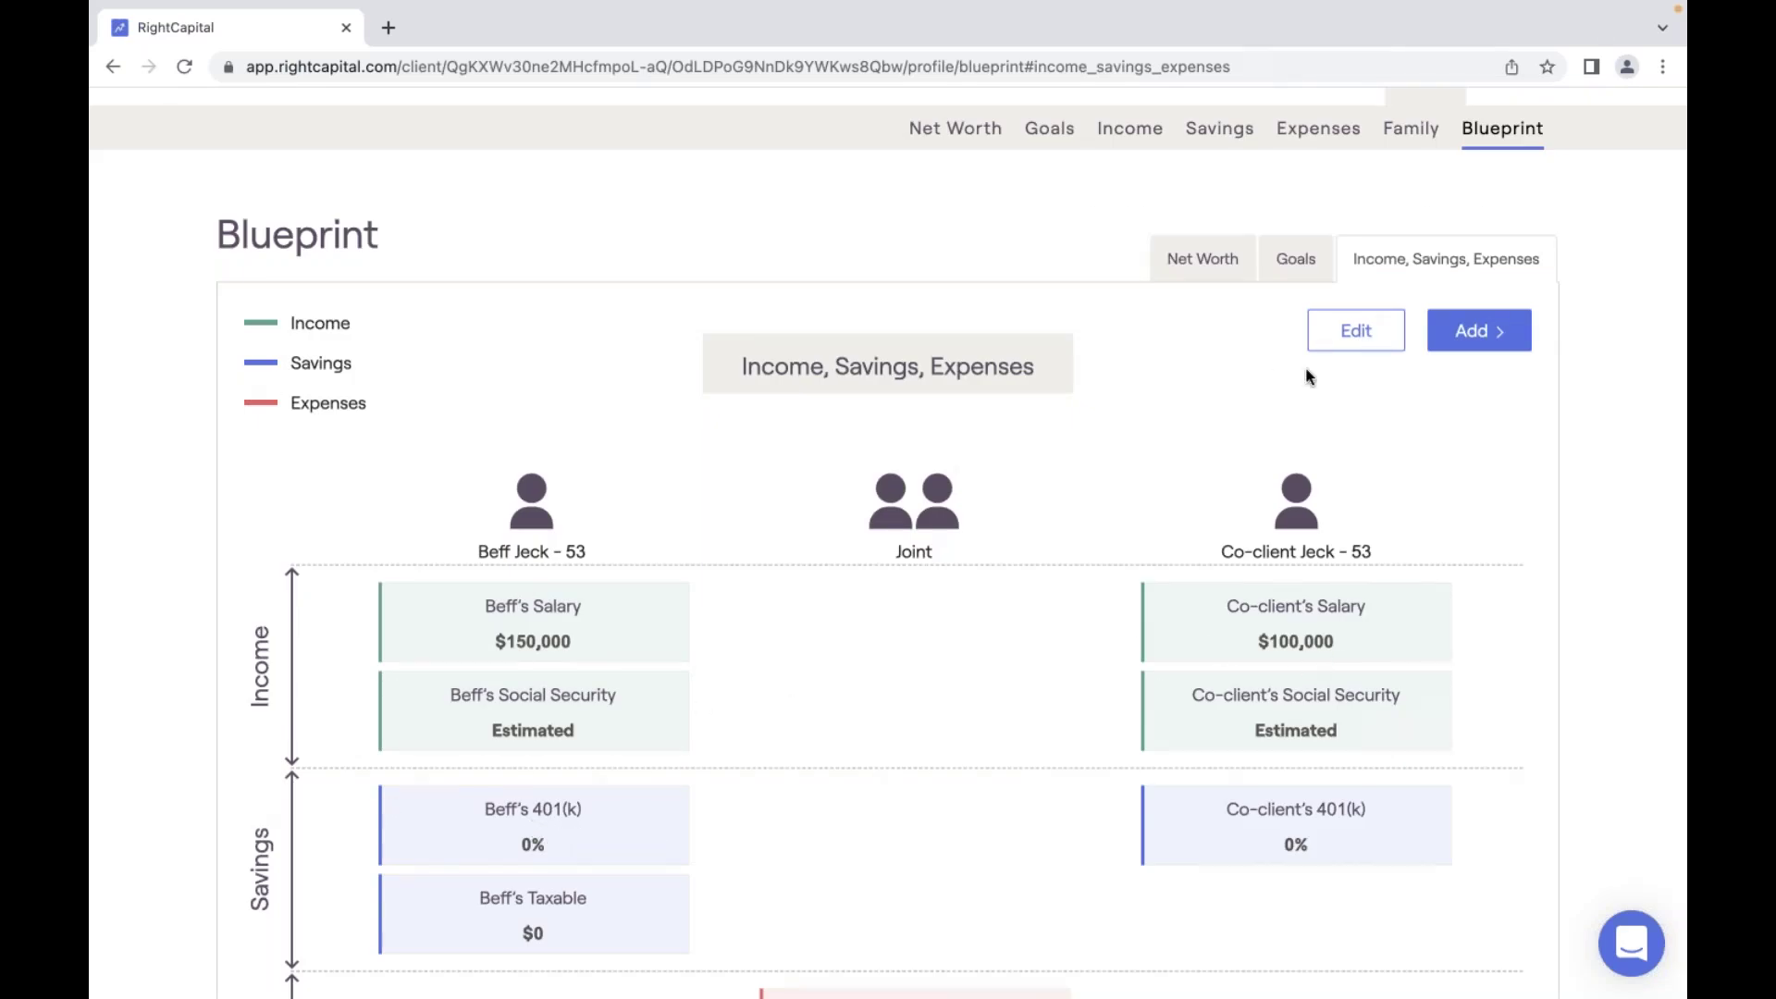
click(1479, 331)
mouse_move(1495, 386)
mouse_move(1424, 411)
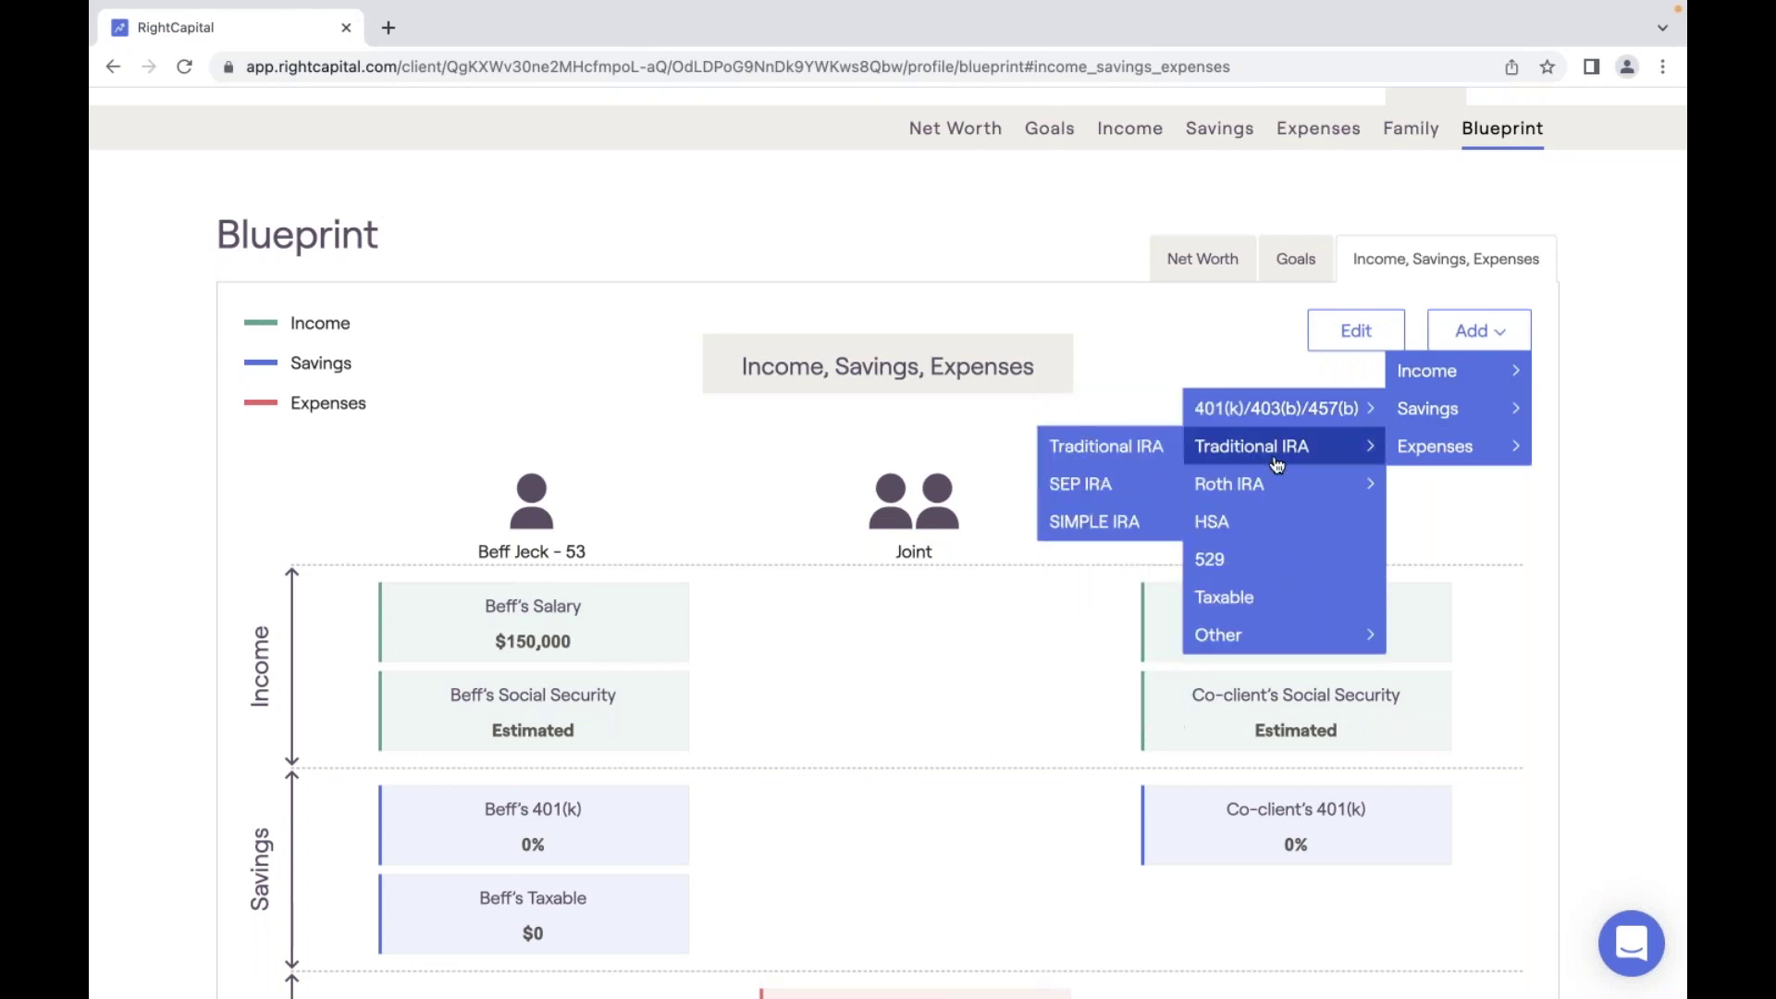
mouse_move(1273, 483)
mouse_move(1189, 423)
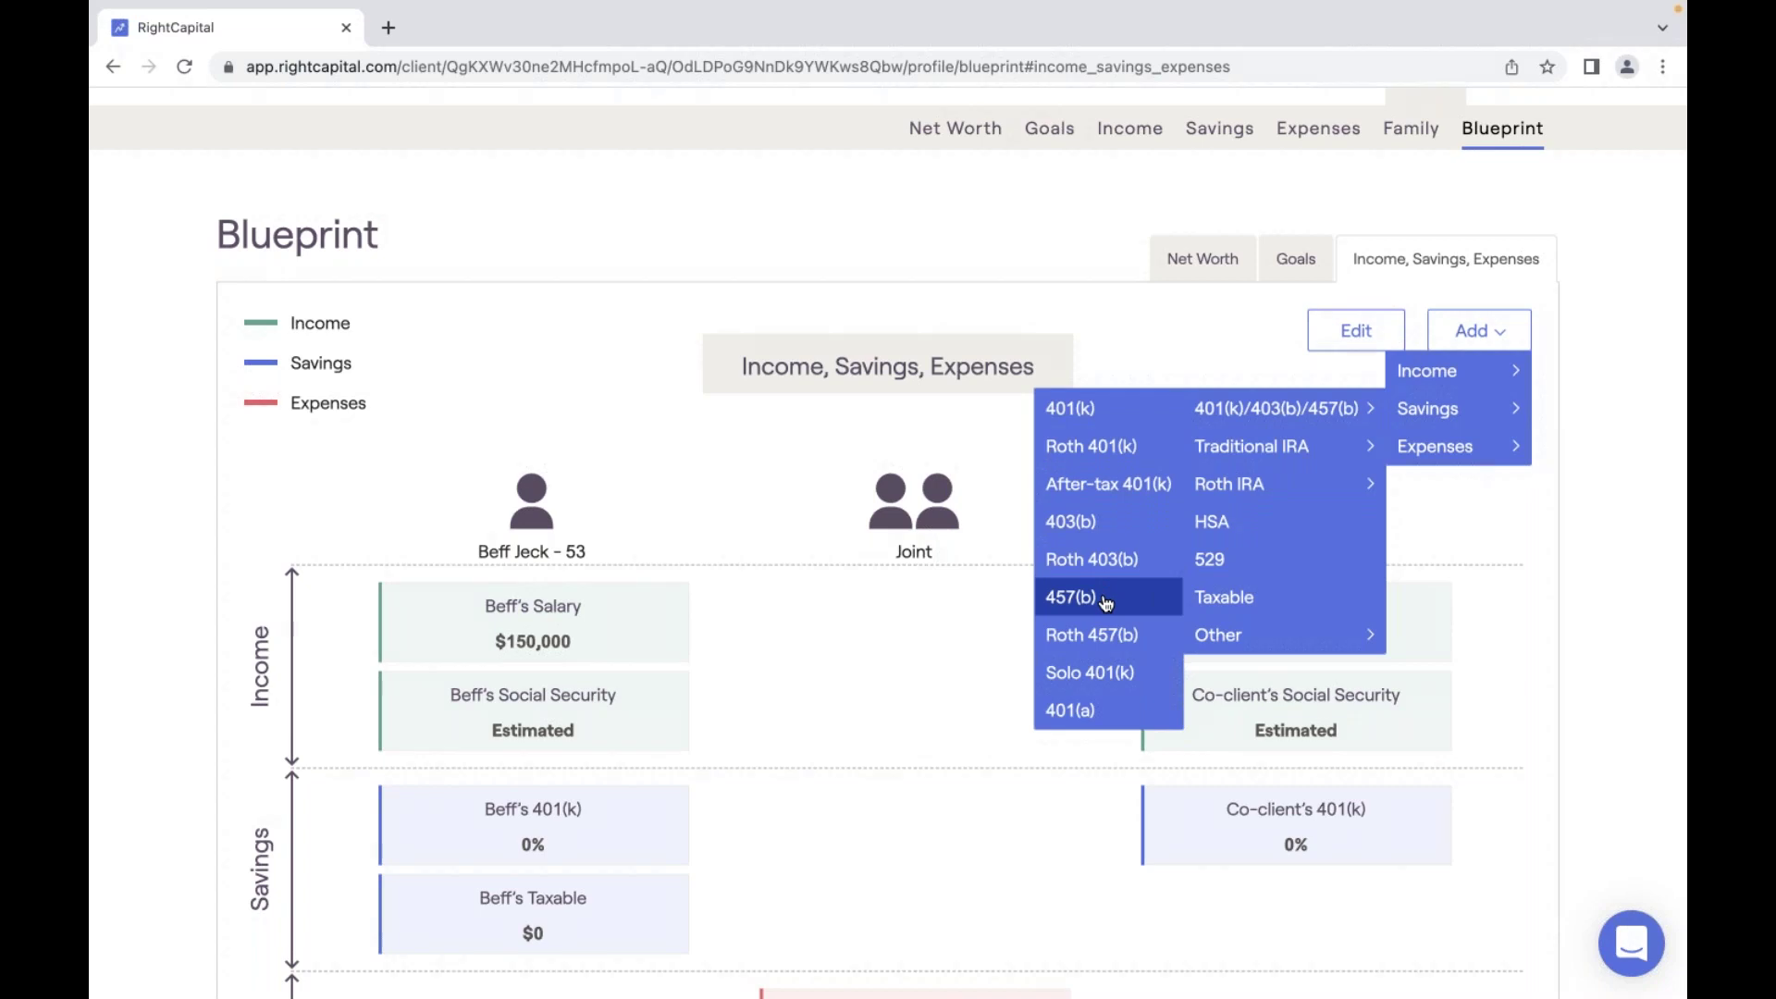
Delete the primary client's 401(k) savings item from the chart.
click(468, 833)
click(1052, 960)
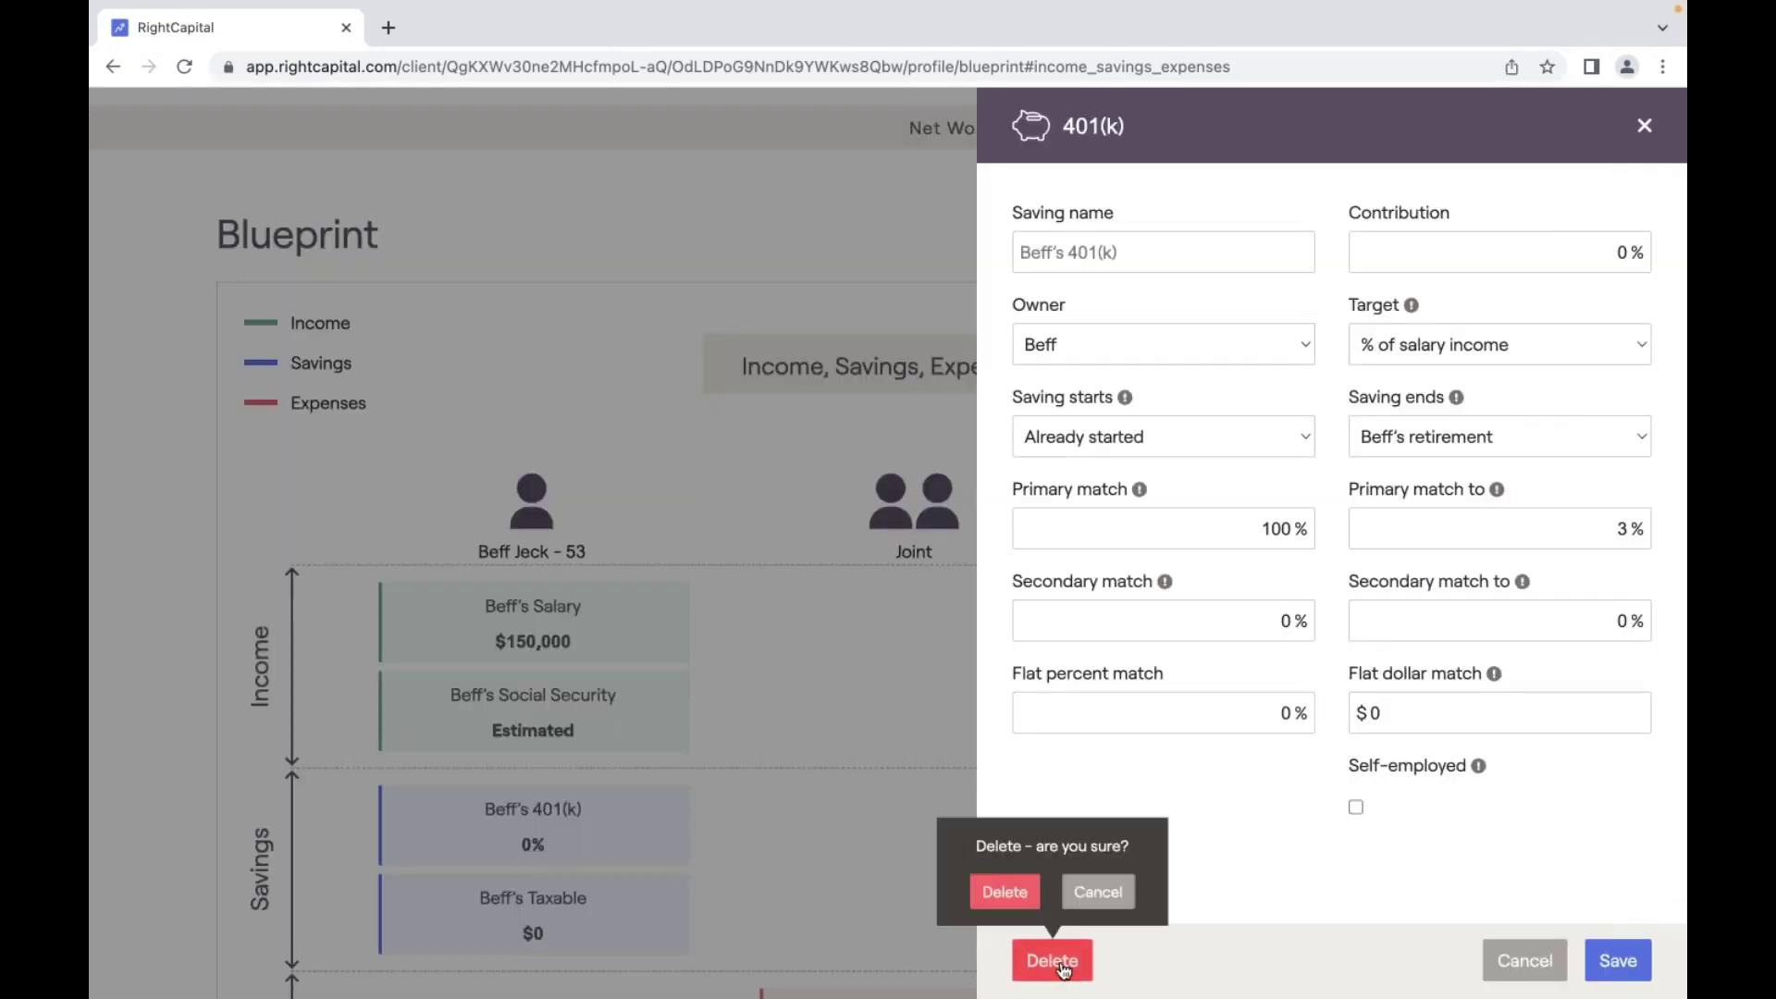
click(1001, 892)
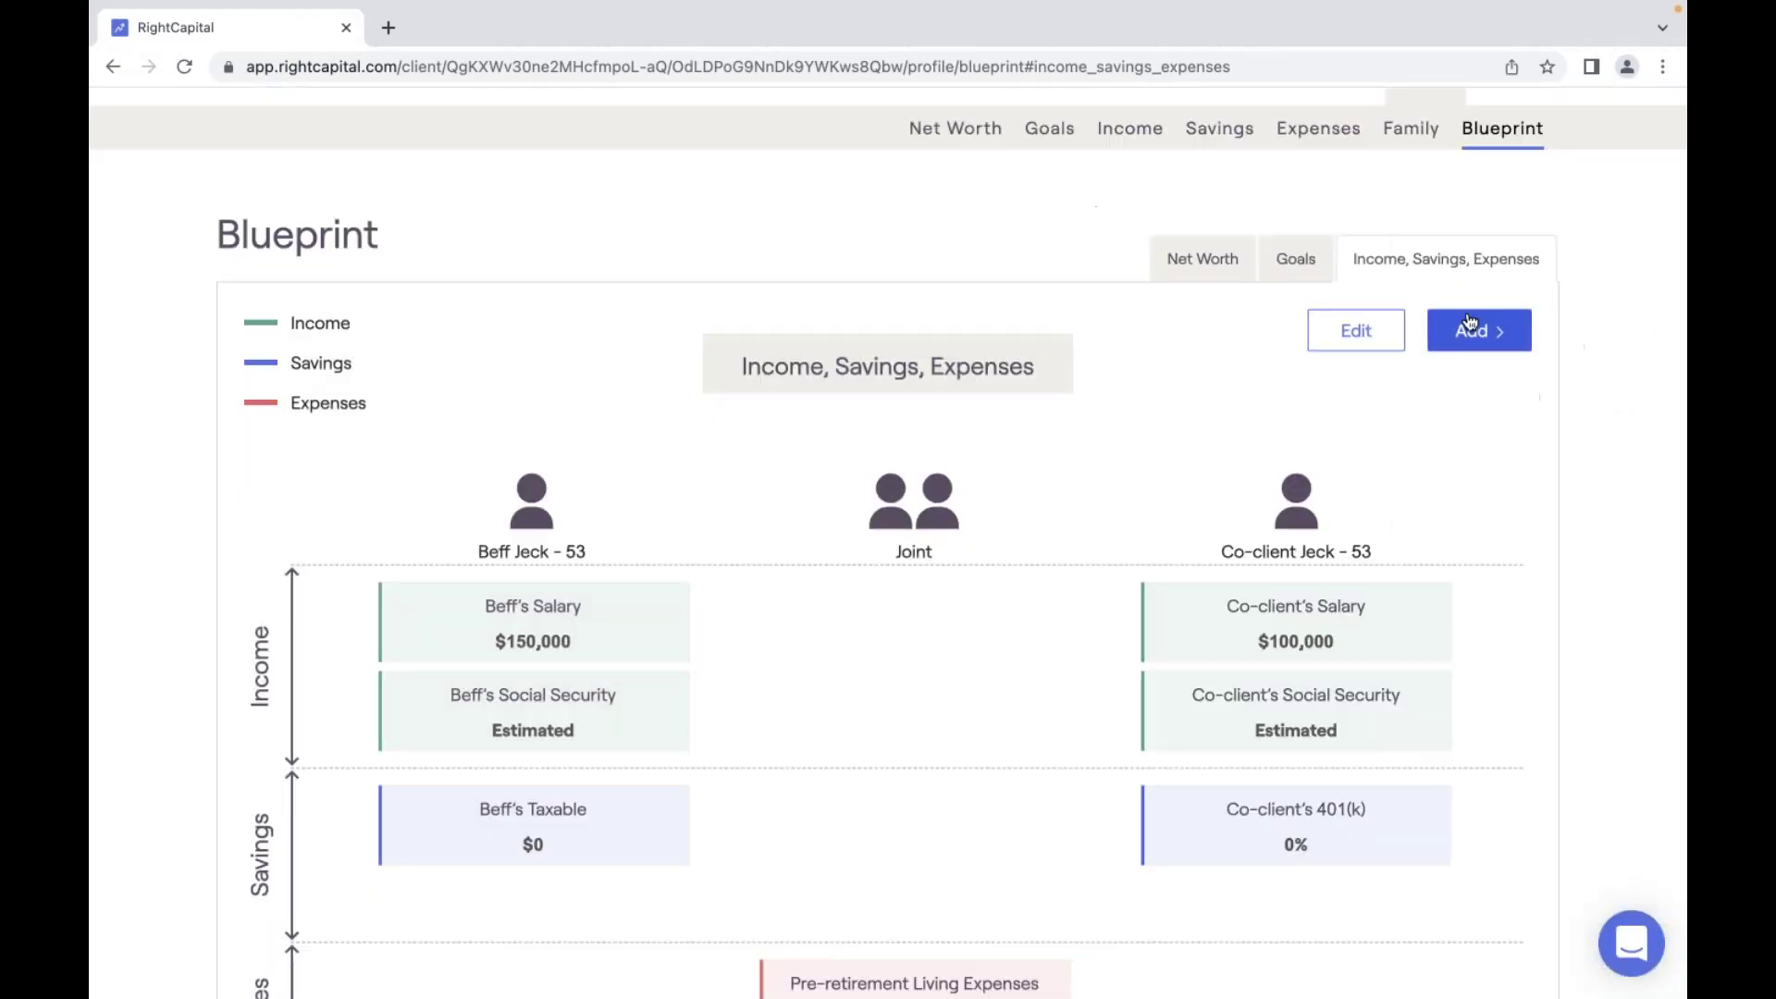
Open the choices for adding an item to the Income, Savings, Expenses chart.
click(1478, 330)
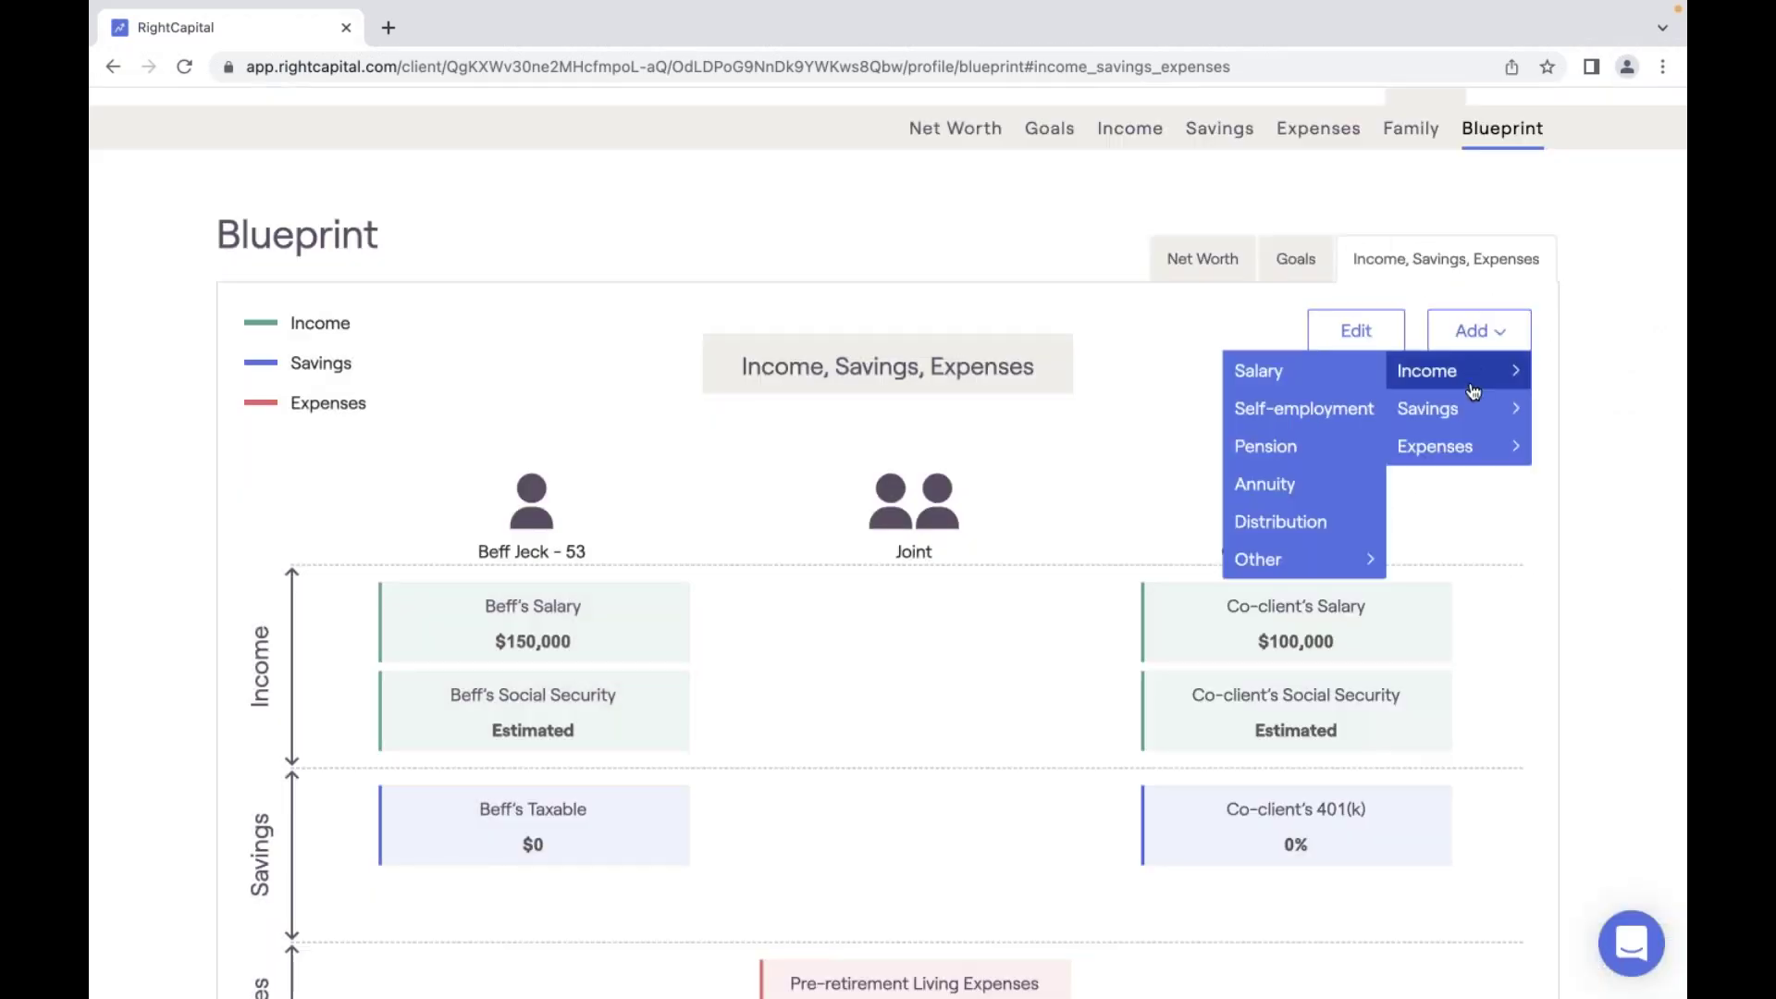
Add a 457(b) saving for the client with a contribution of 5% of salary income and save it.
mouse_move(1471, 408)
mouse_move(1310, 425)
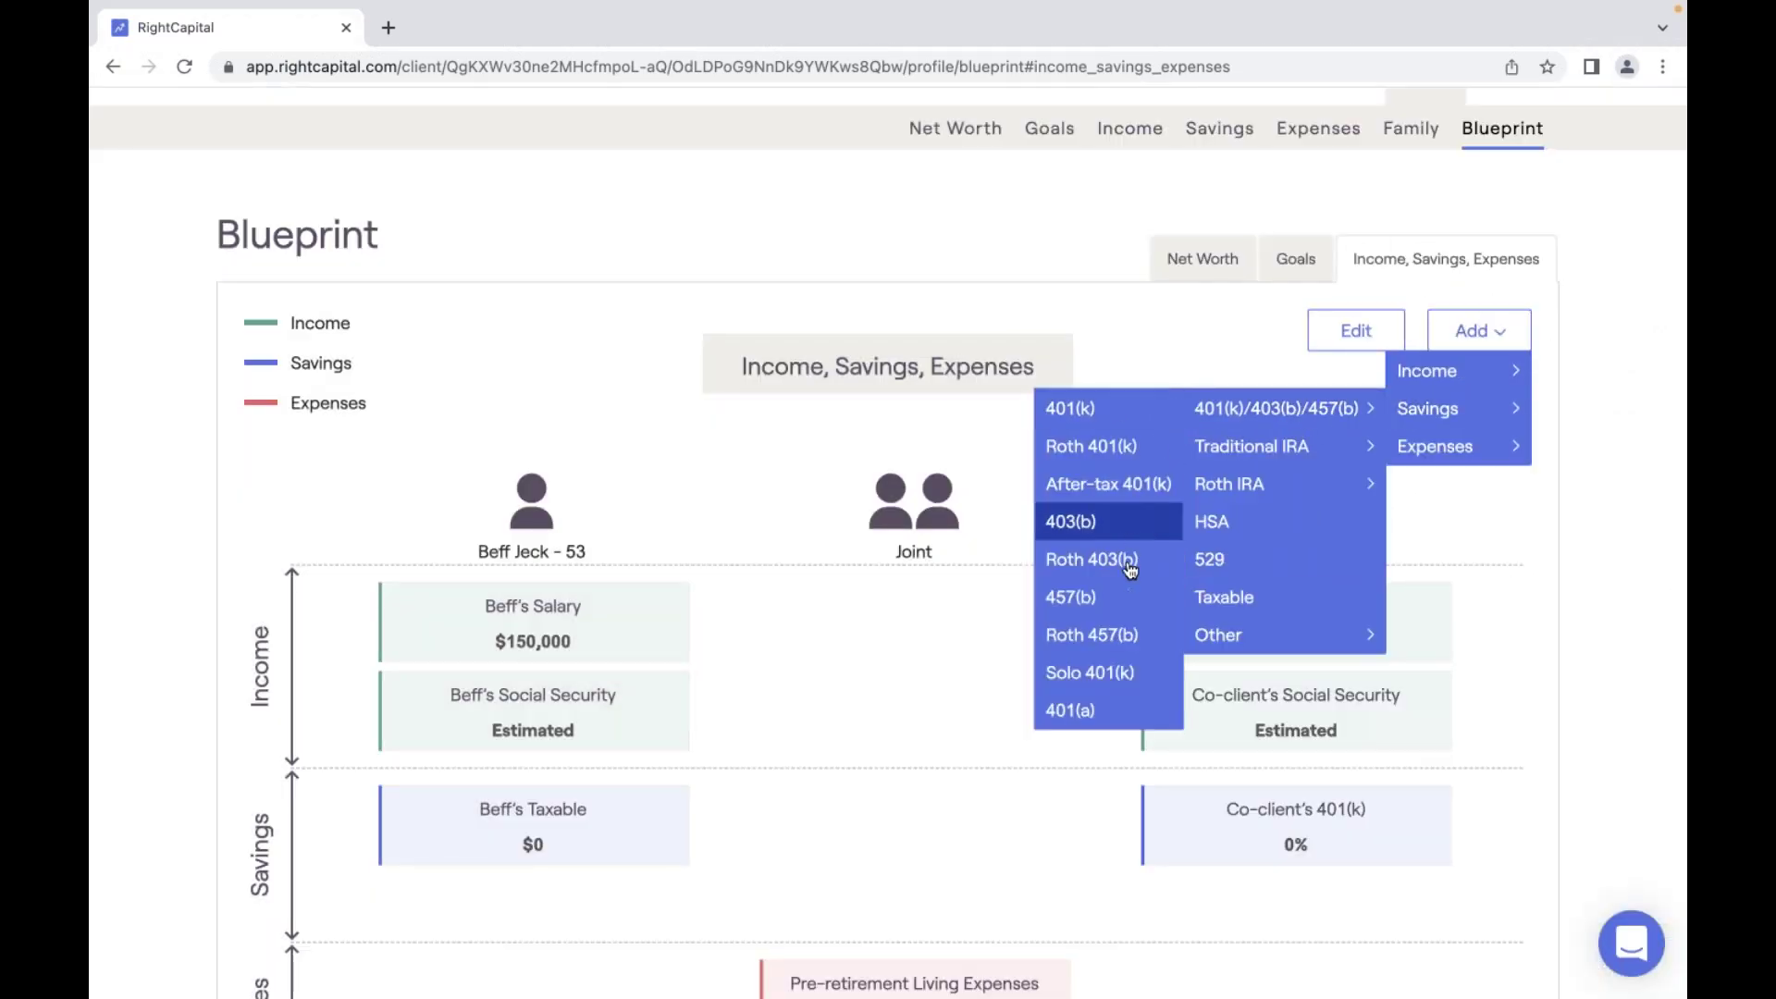
click(1120, 600)
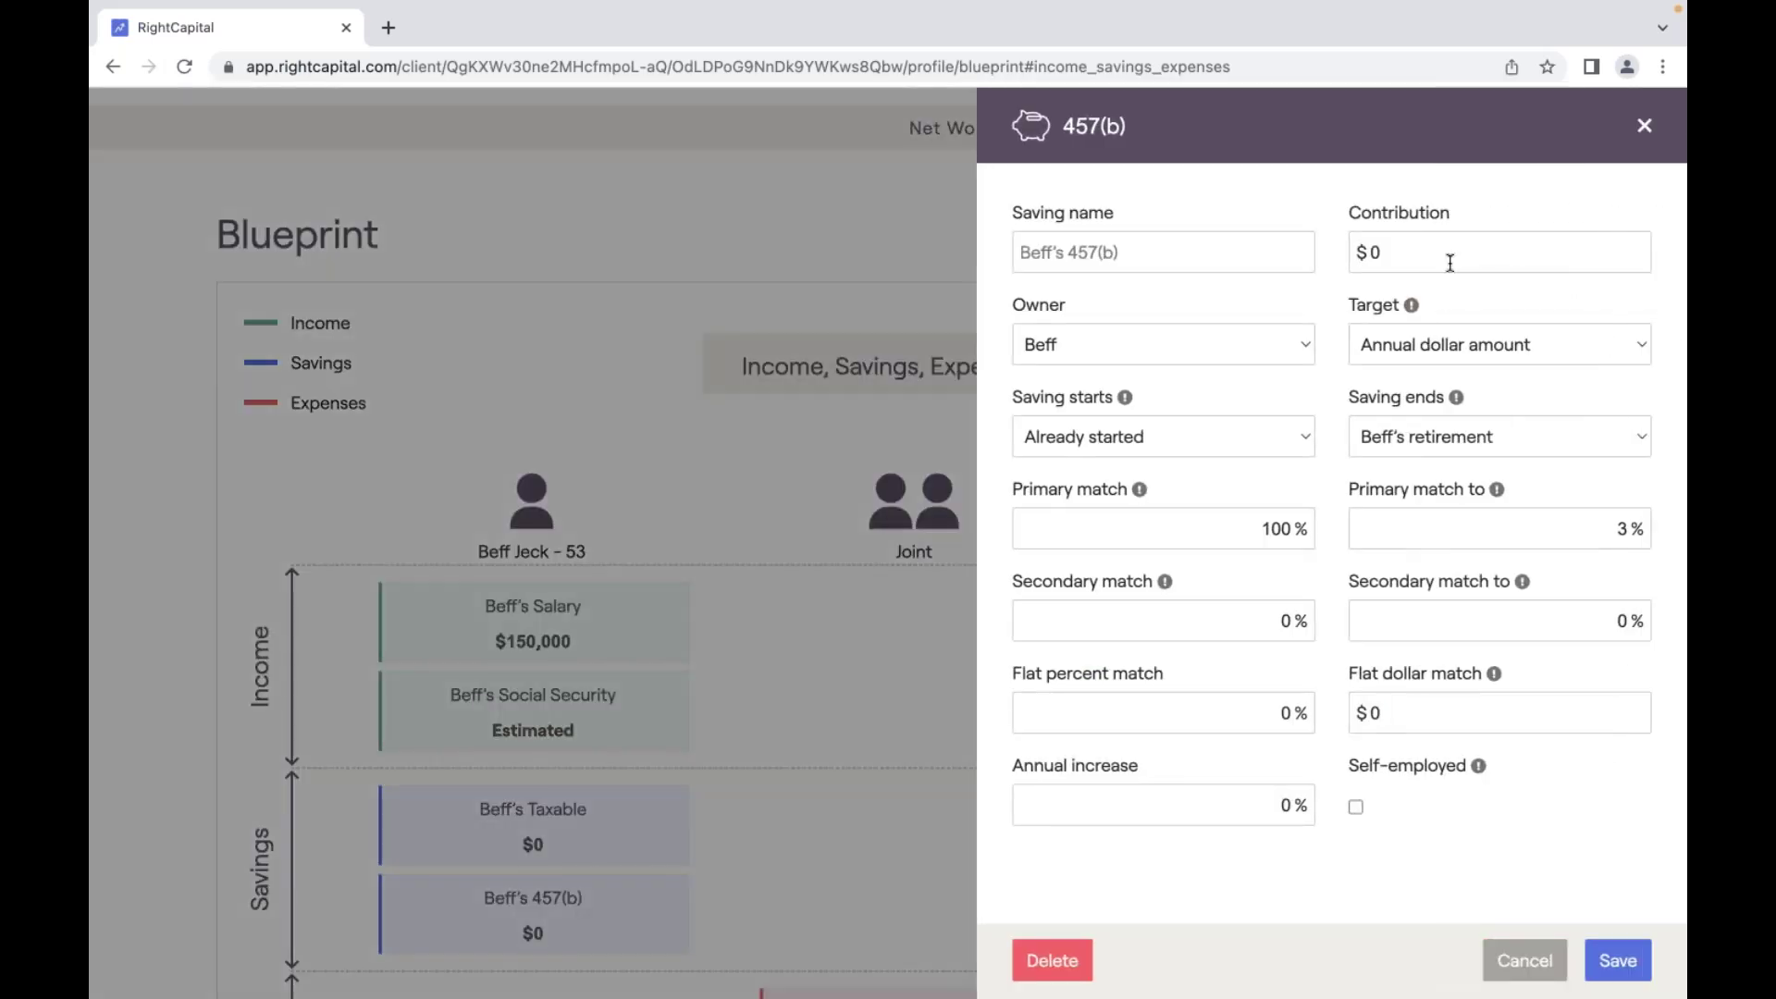
click(1383, 348)
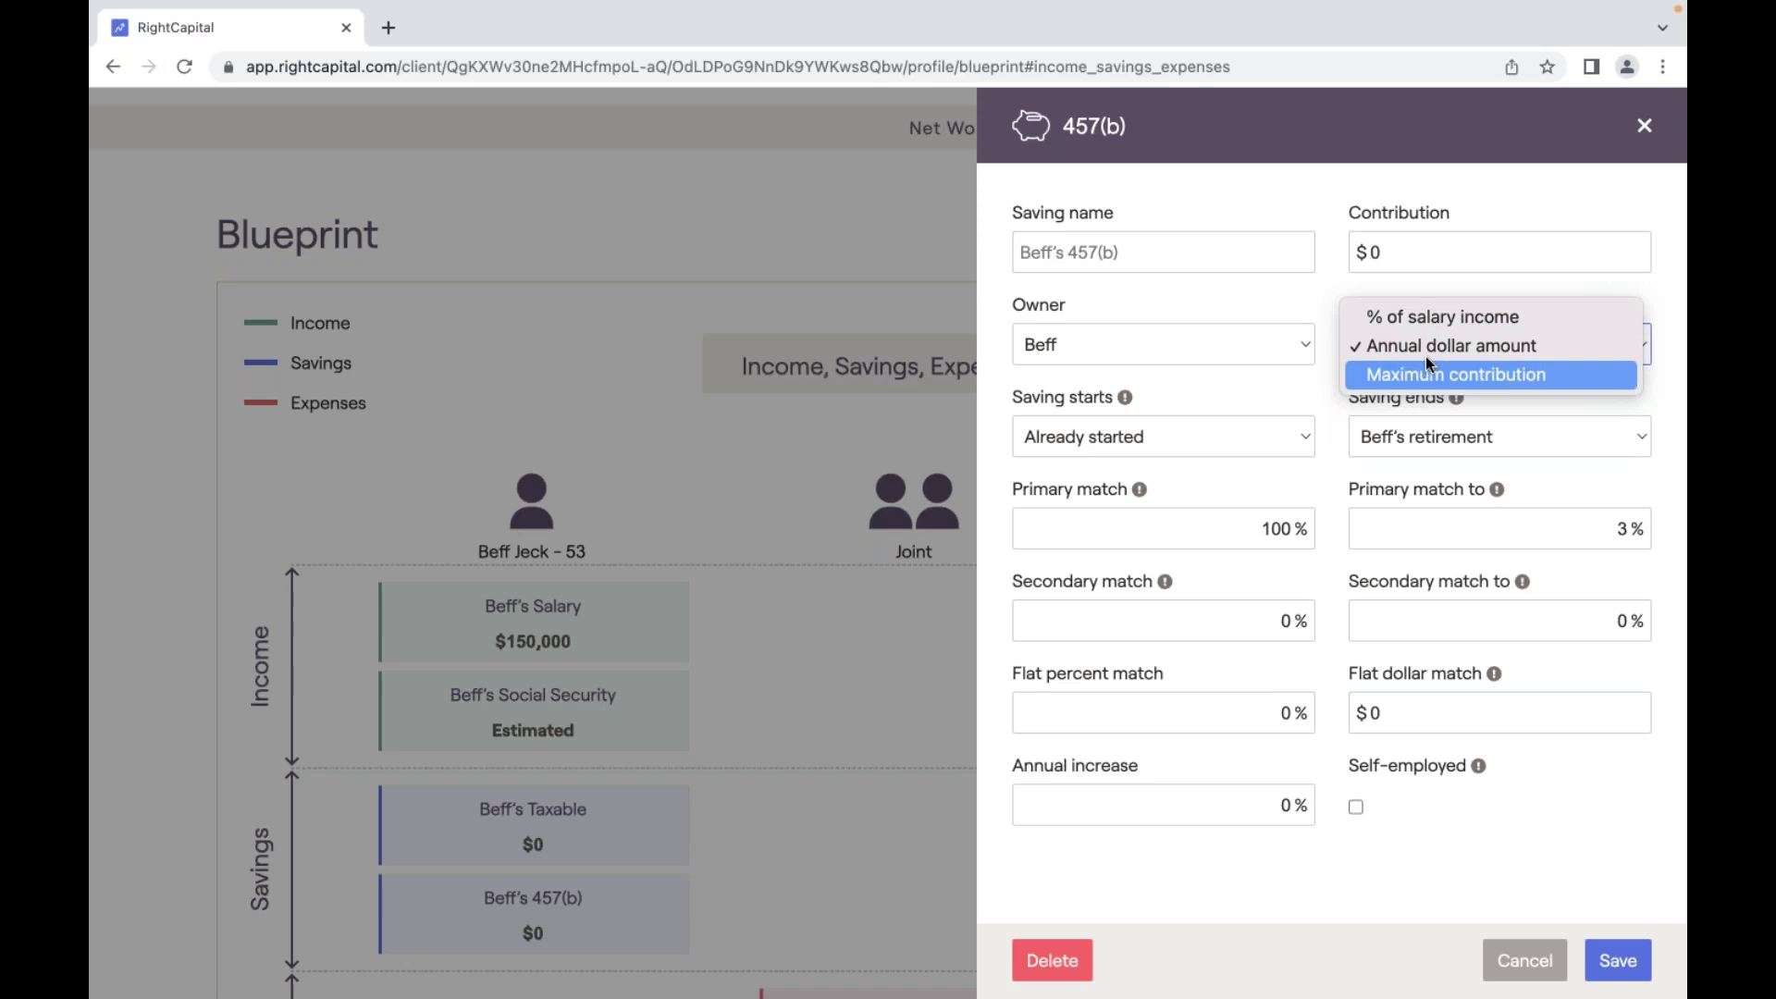
click(1429, 318)
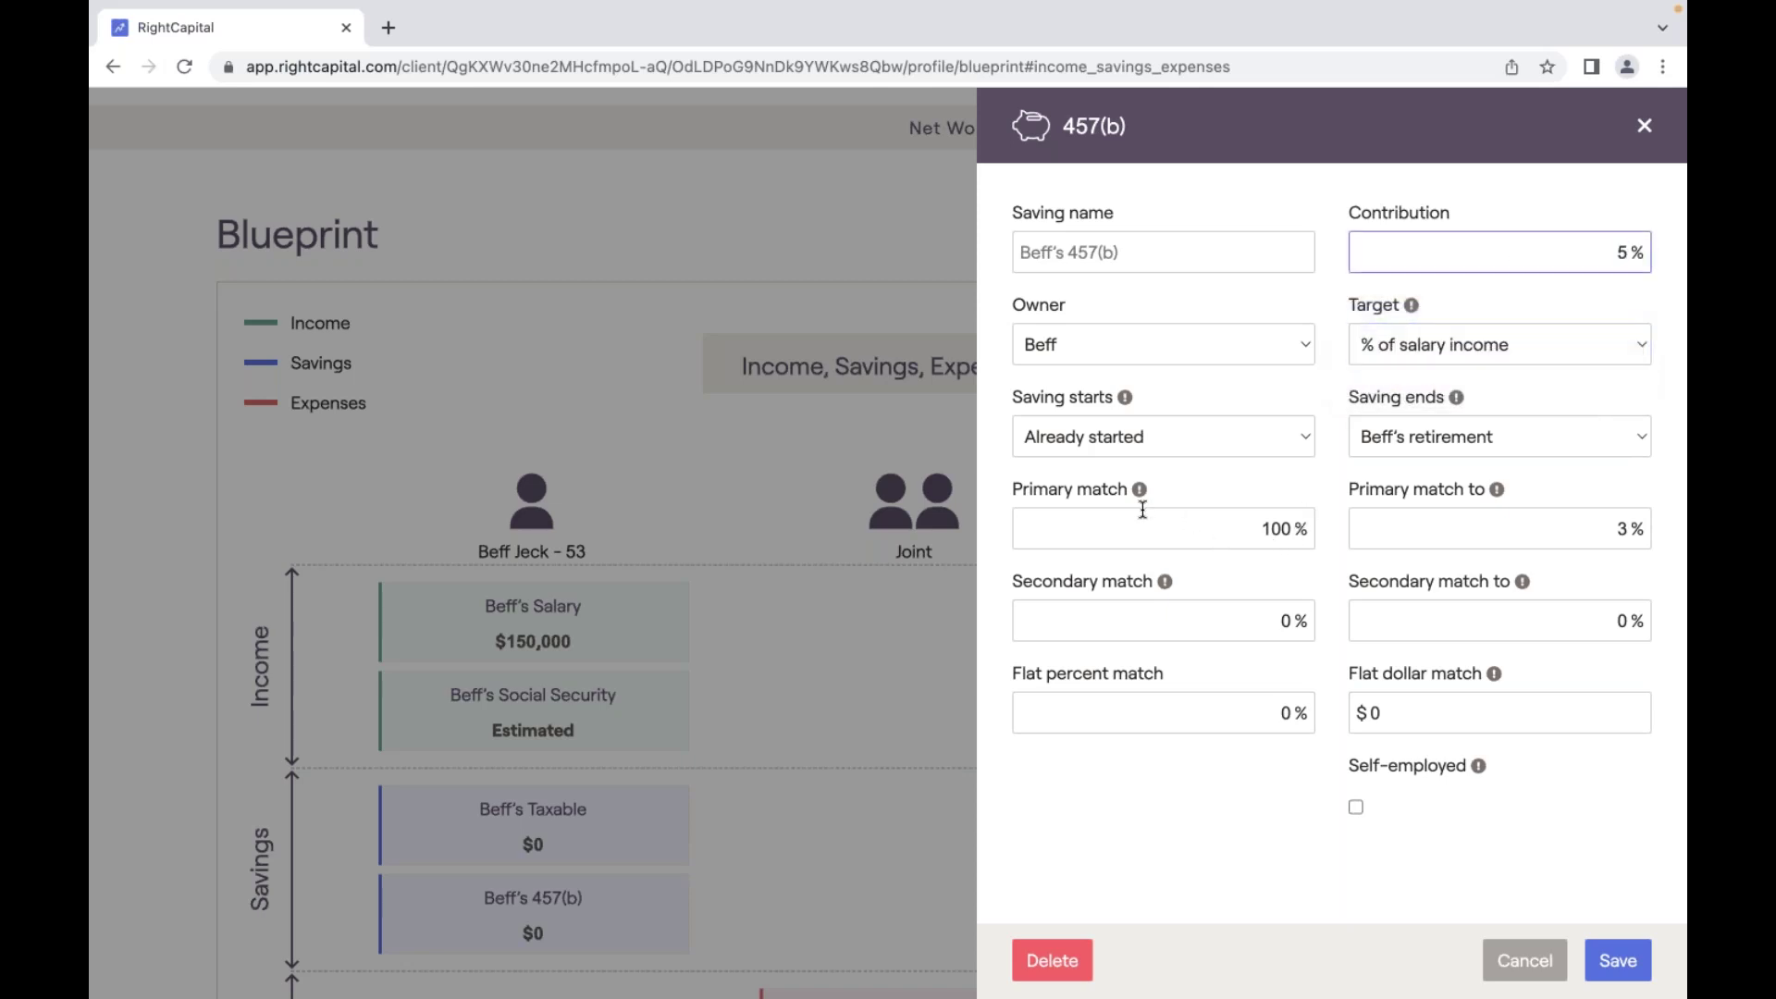
drag(1021, 490, 1485, 676)
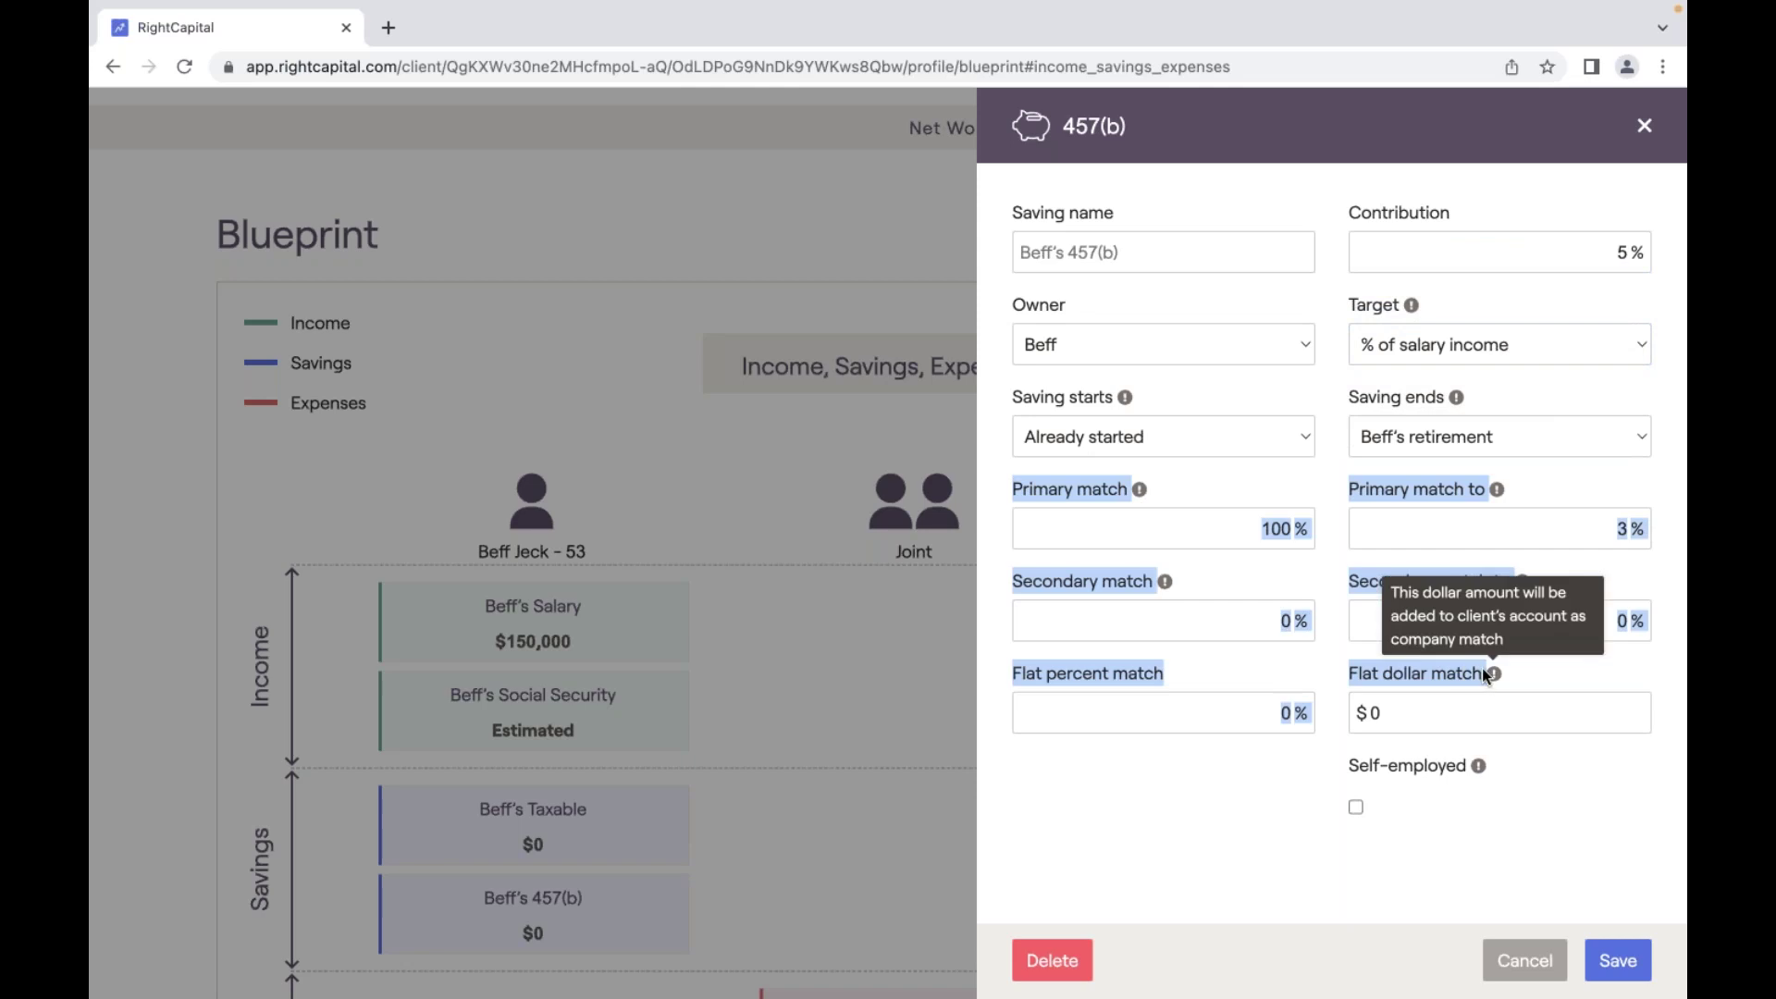
click(1393, 893)
click(1644, 963)
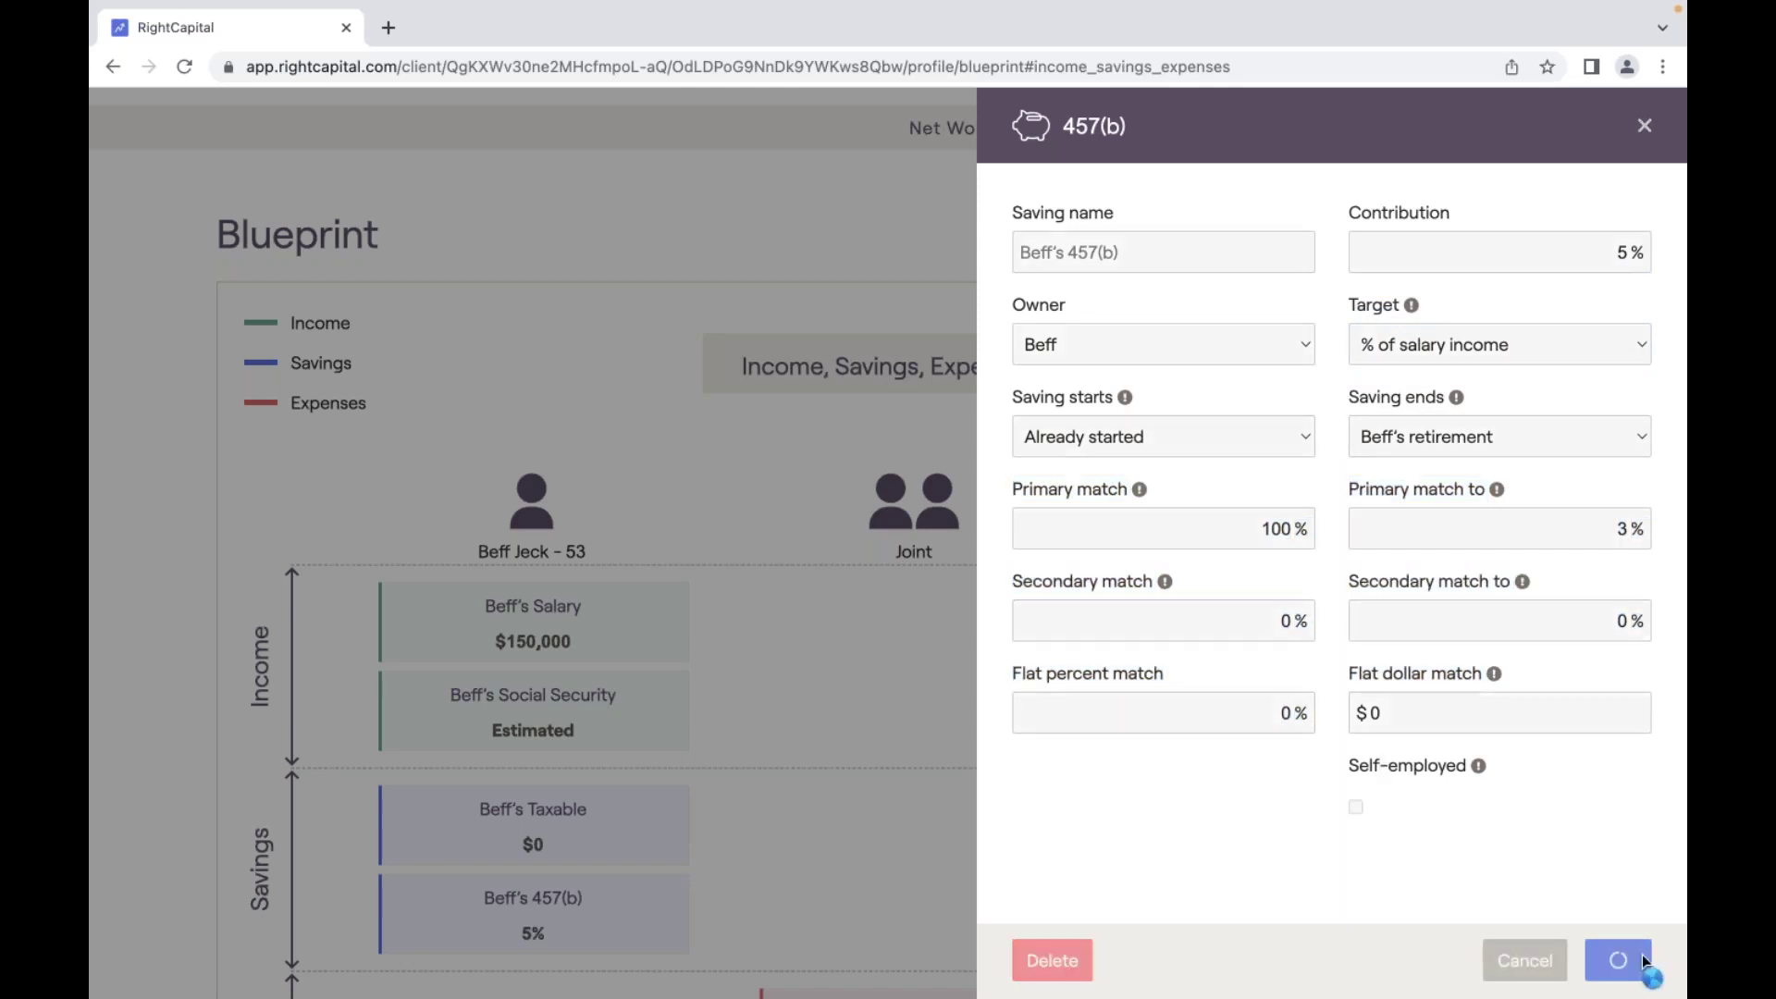
Set the contribution of the co-client's 401(k) saving to 5% of salary income and save it.
click(1260, 848)
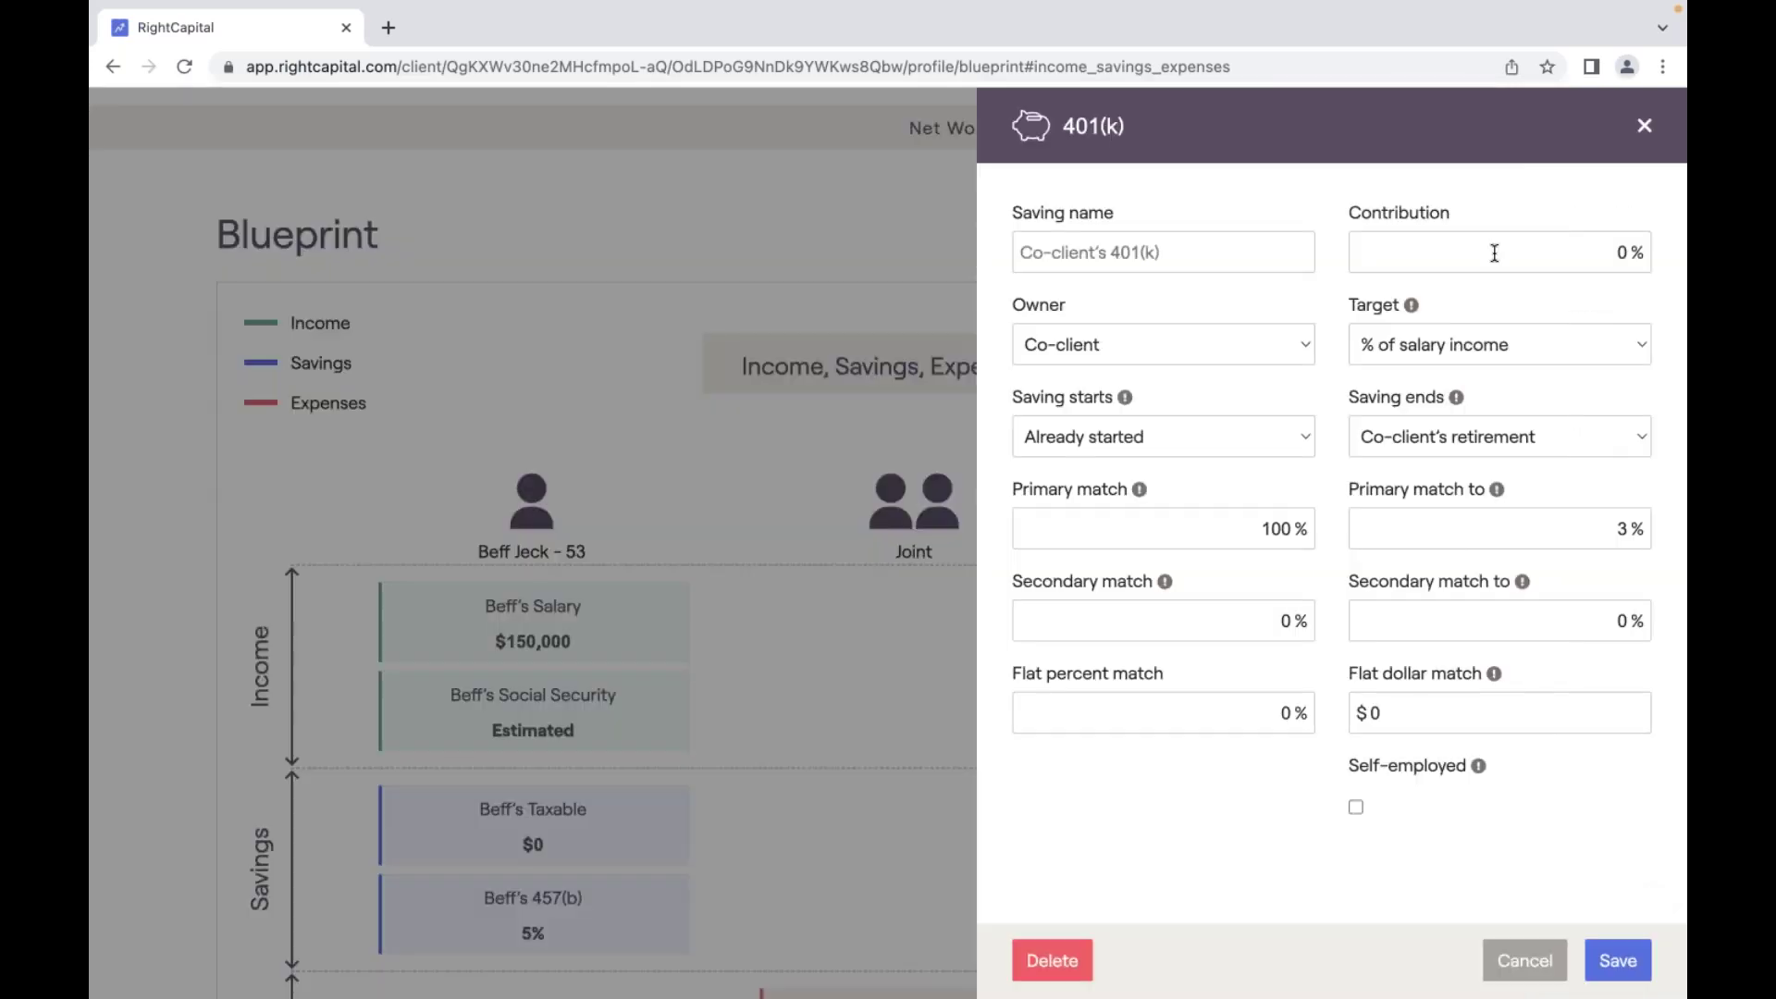
drag(1495, 253, 1660, 260)
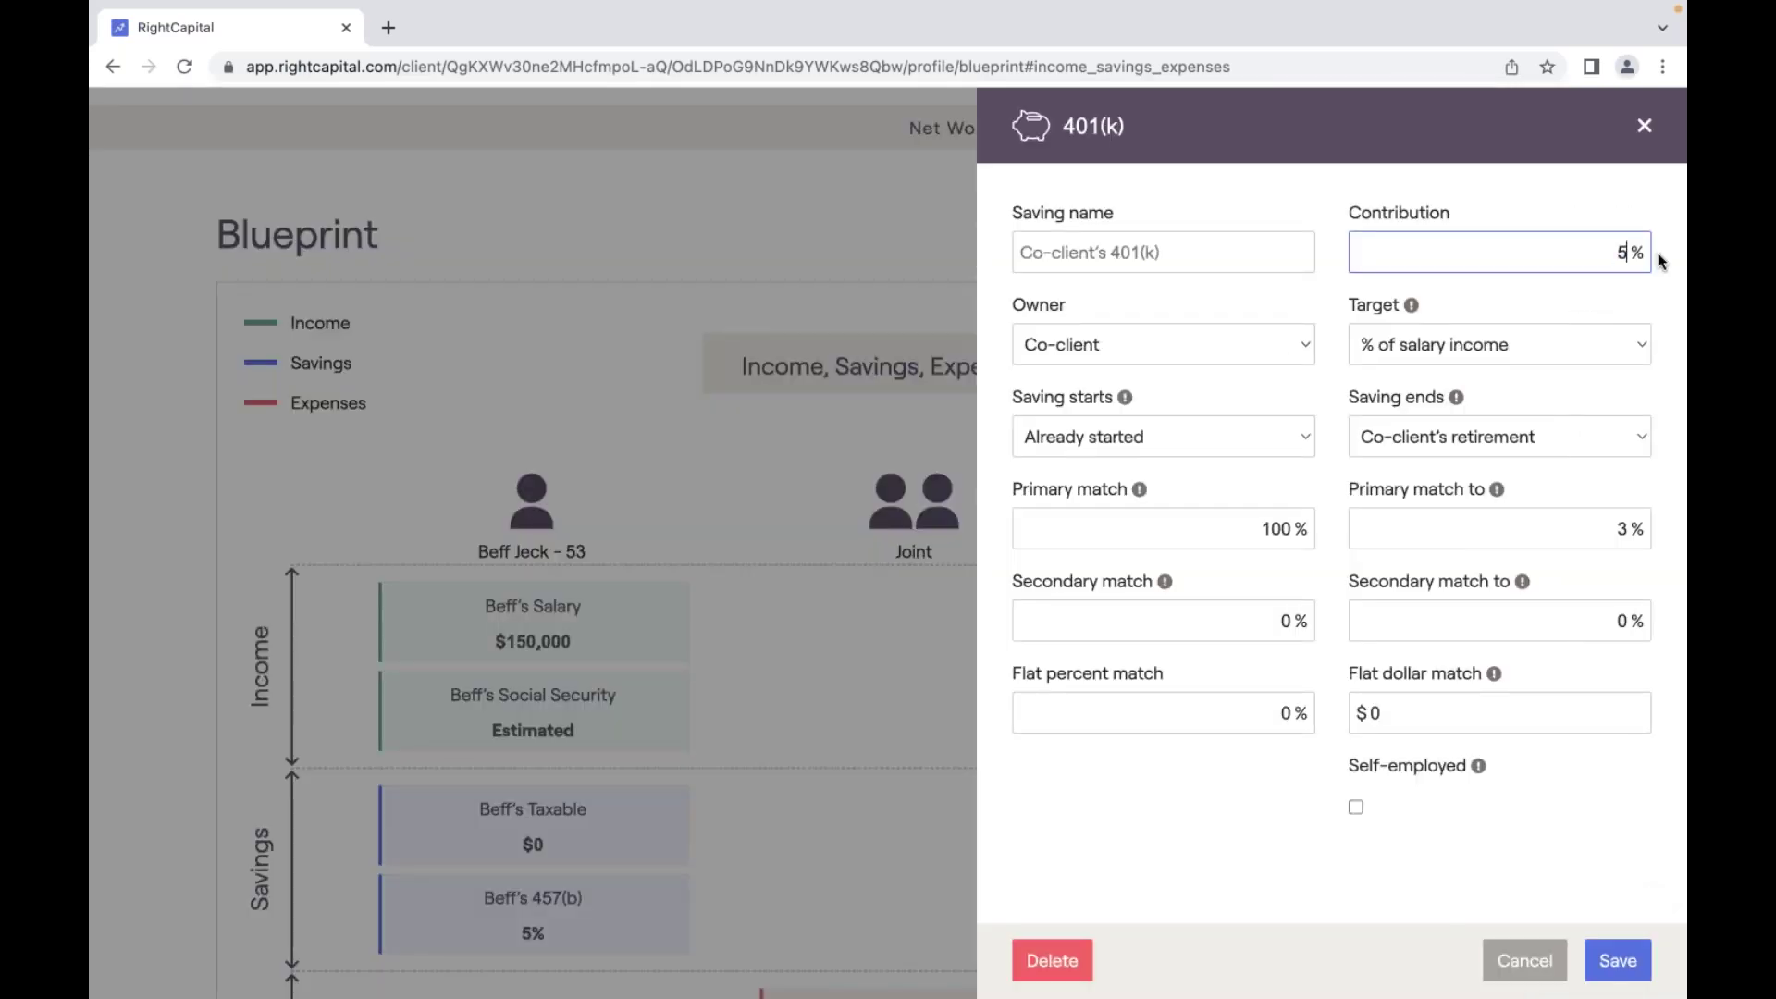
key(Return)
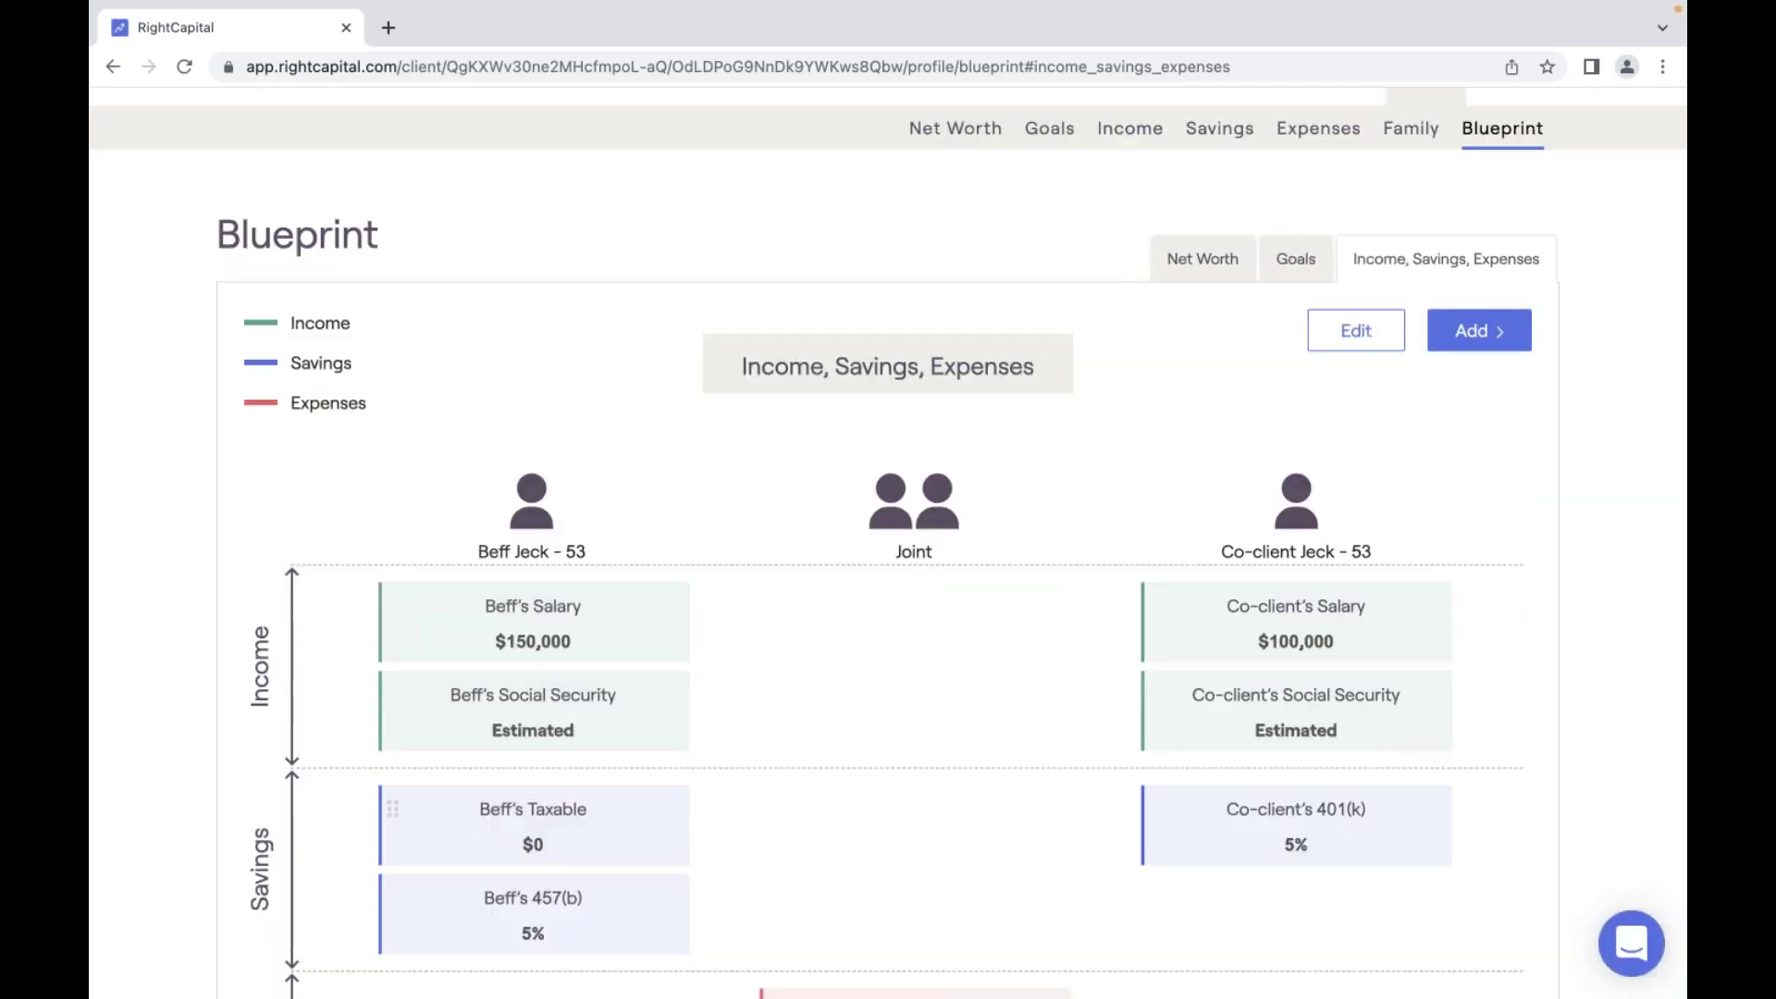
Change the client's taxable saving to joint ownership with a $10,000 annual contribution and save it.
click(626, 830)
click(1235, 352)
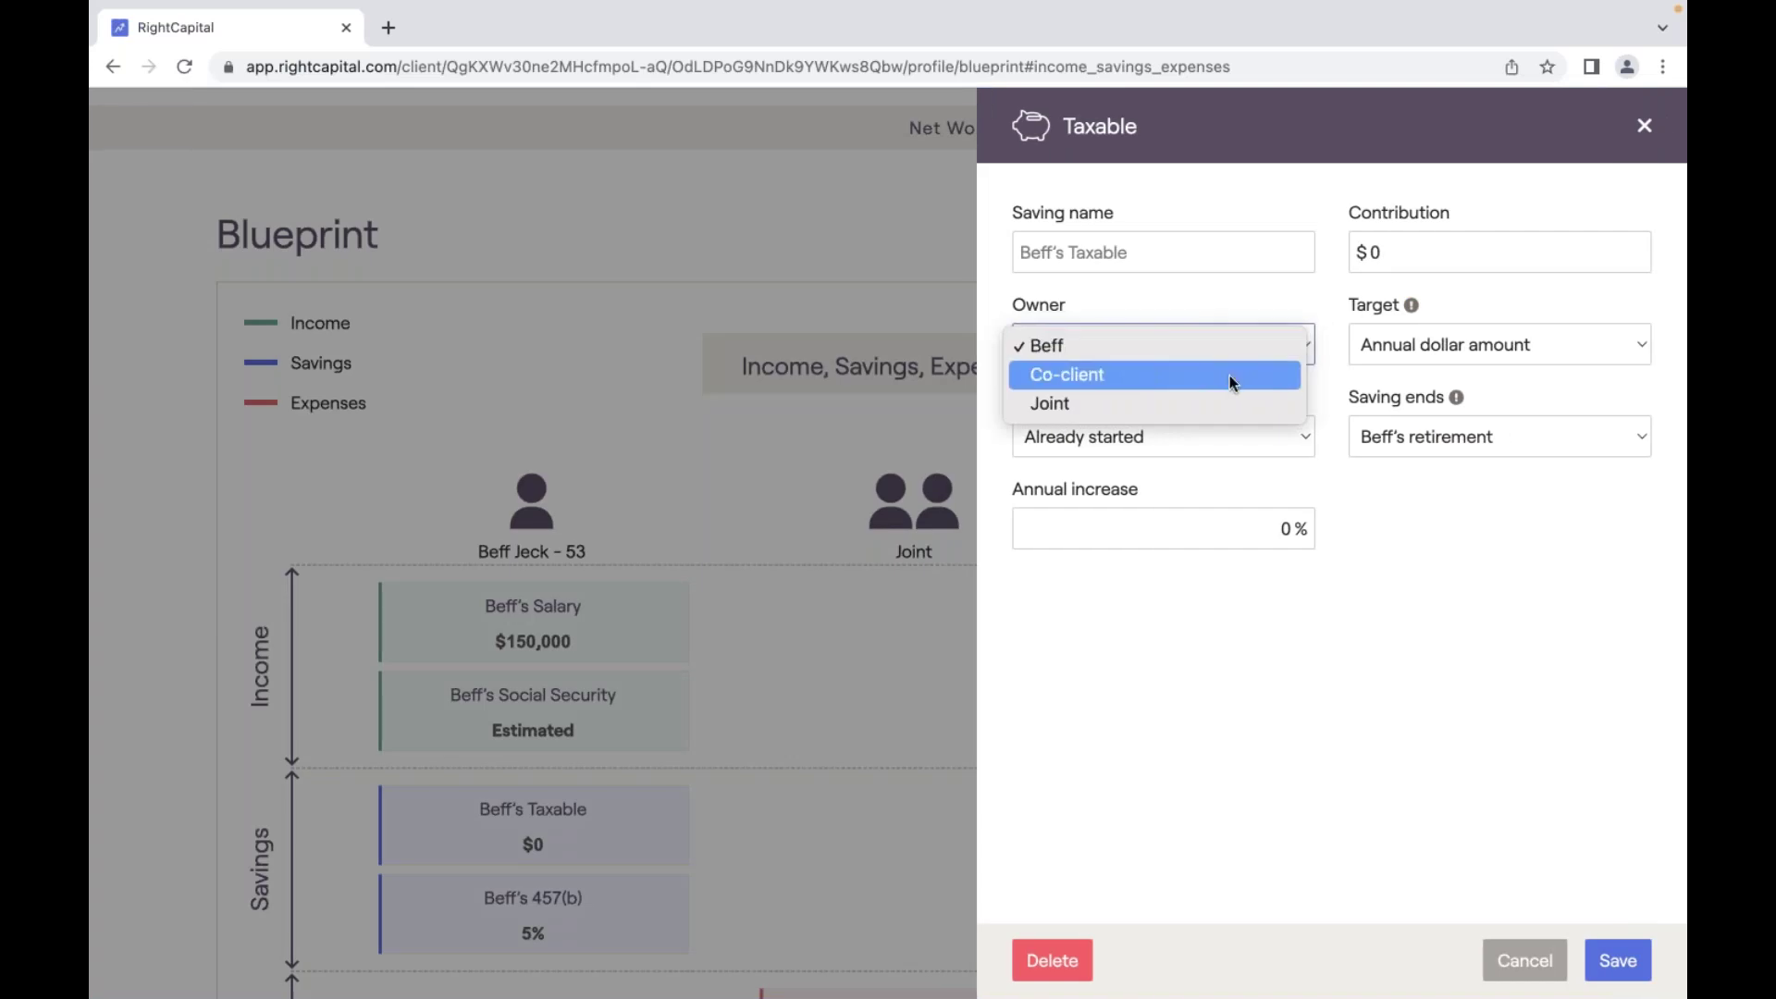
click(1229, 403)
click(1459, 249)
text(10,000)
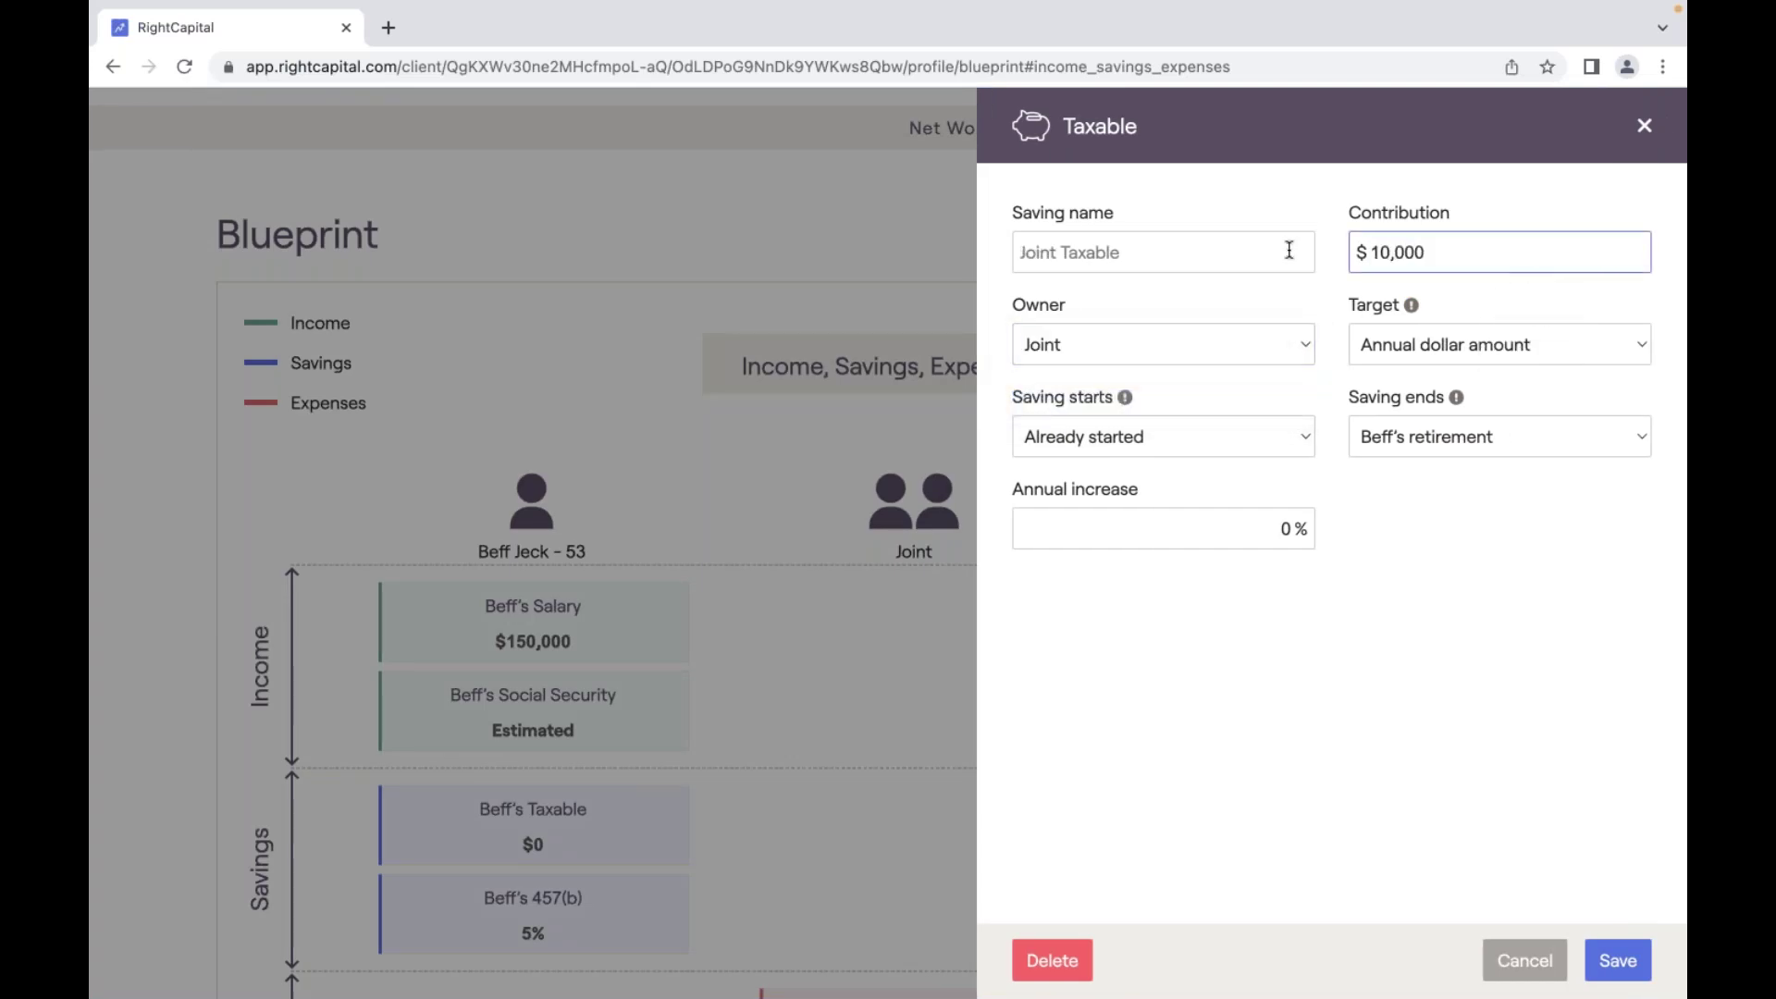
key(Return)
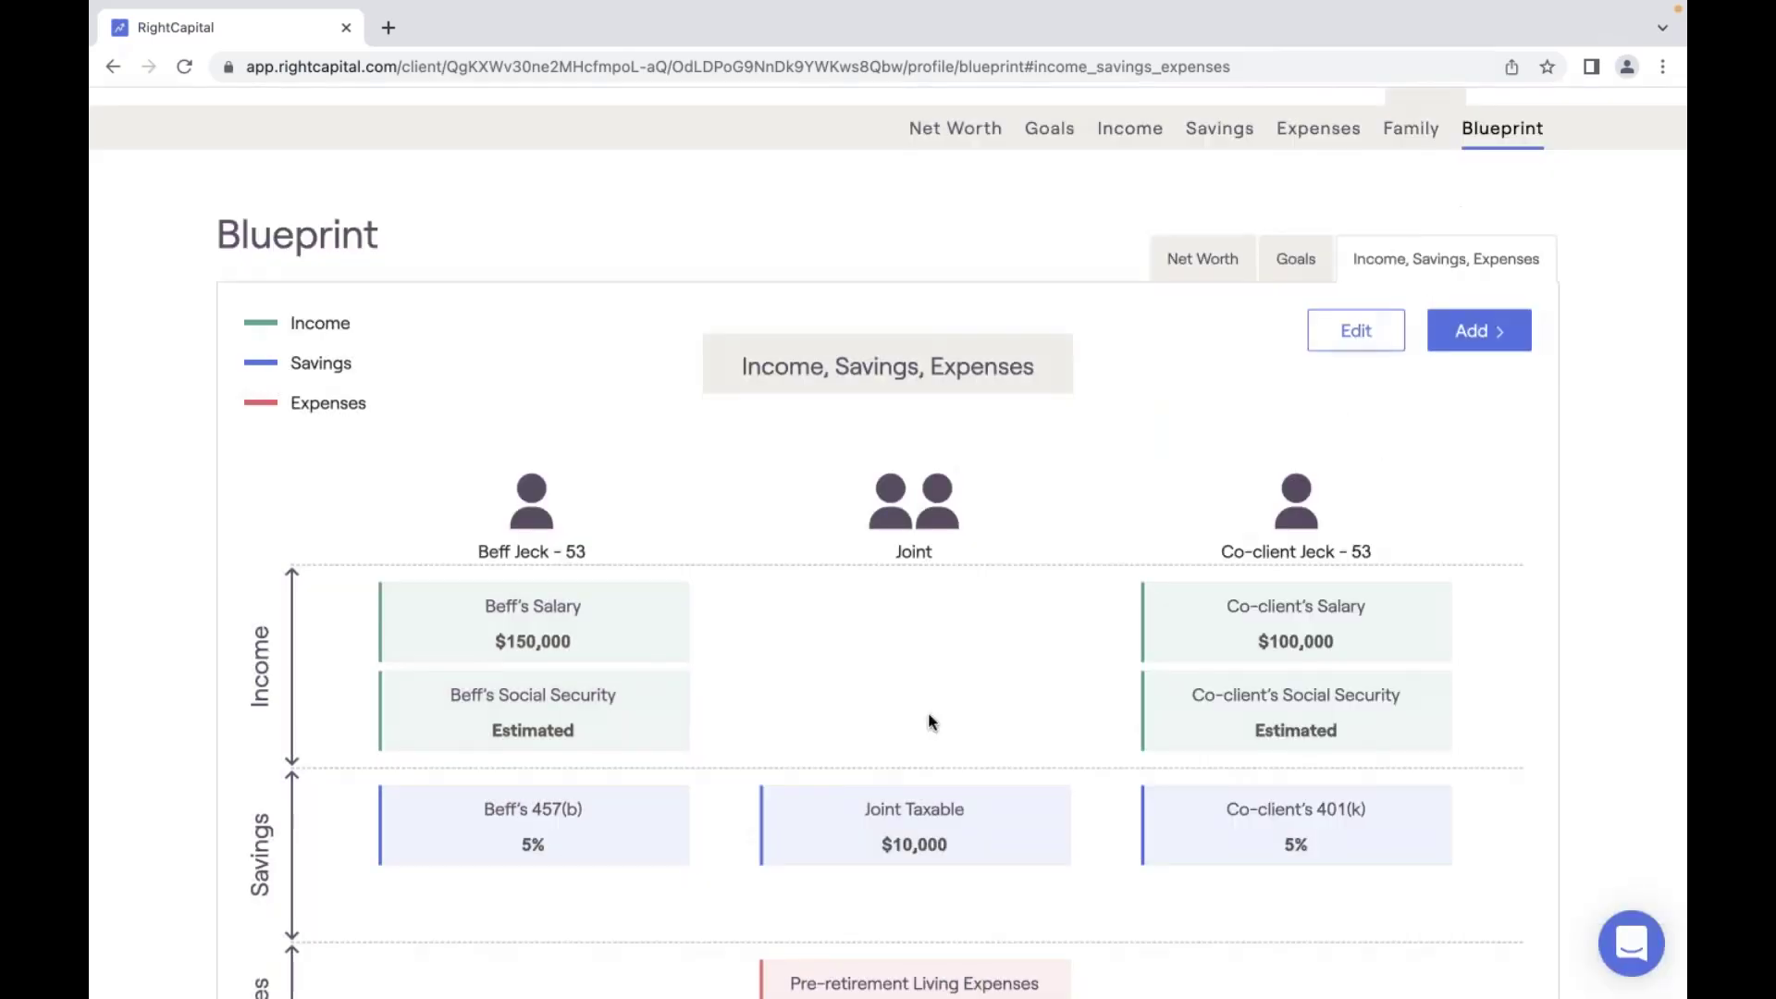
Set the pre-retirement living expenses to $6,000 per month and save them.
scroll(929, 714, down, 2)
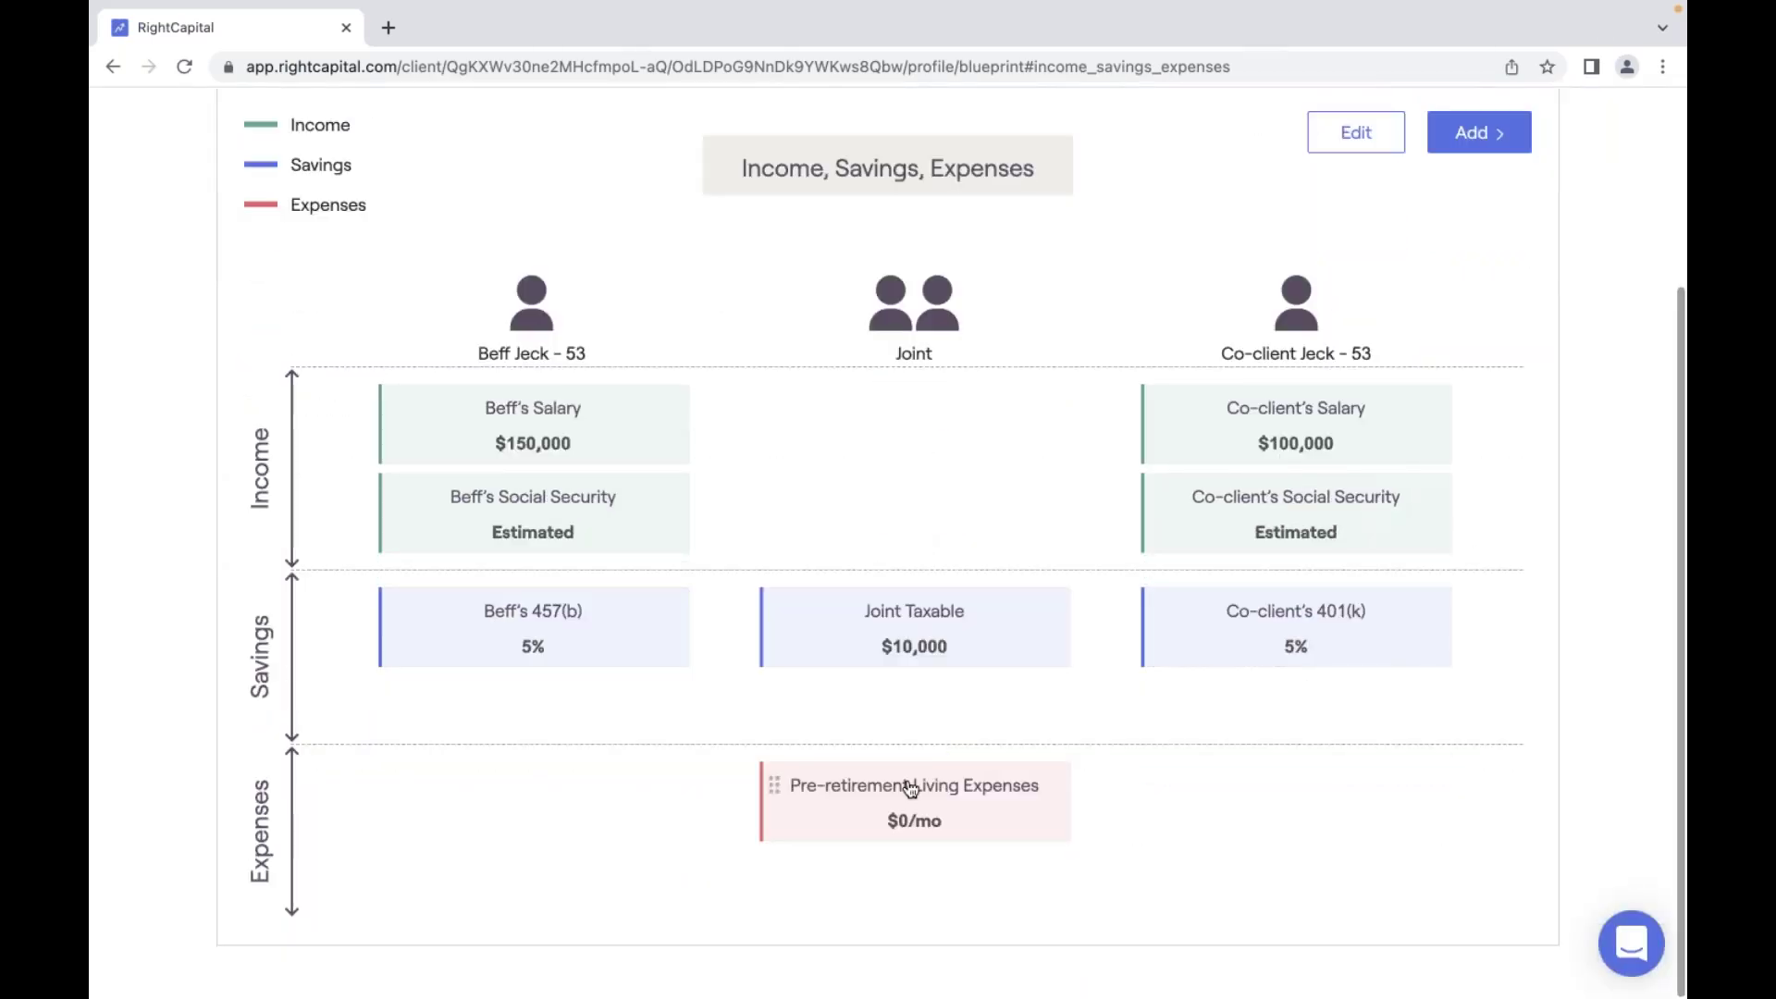
click(936, 812)
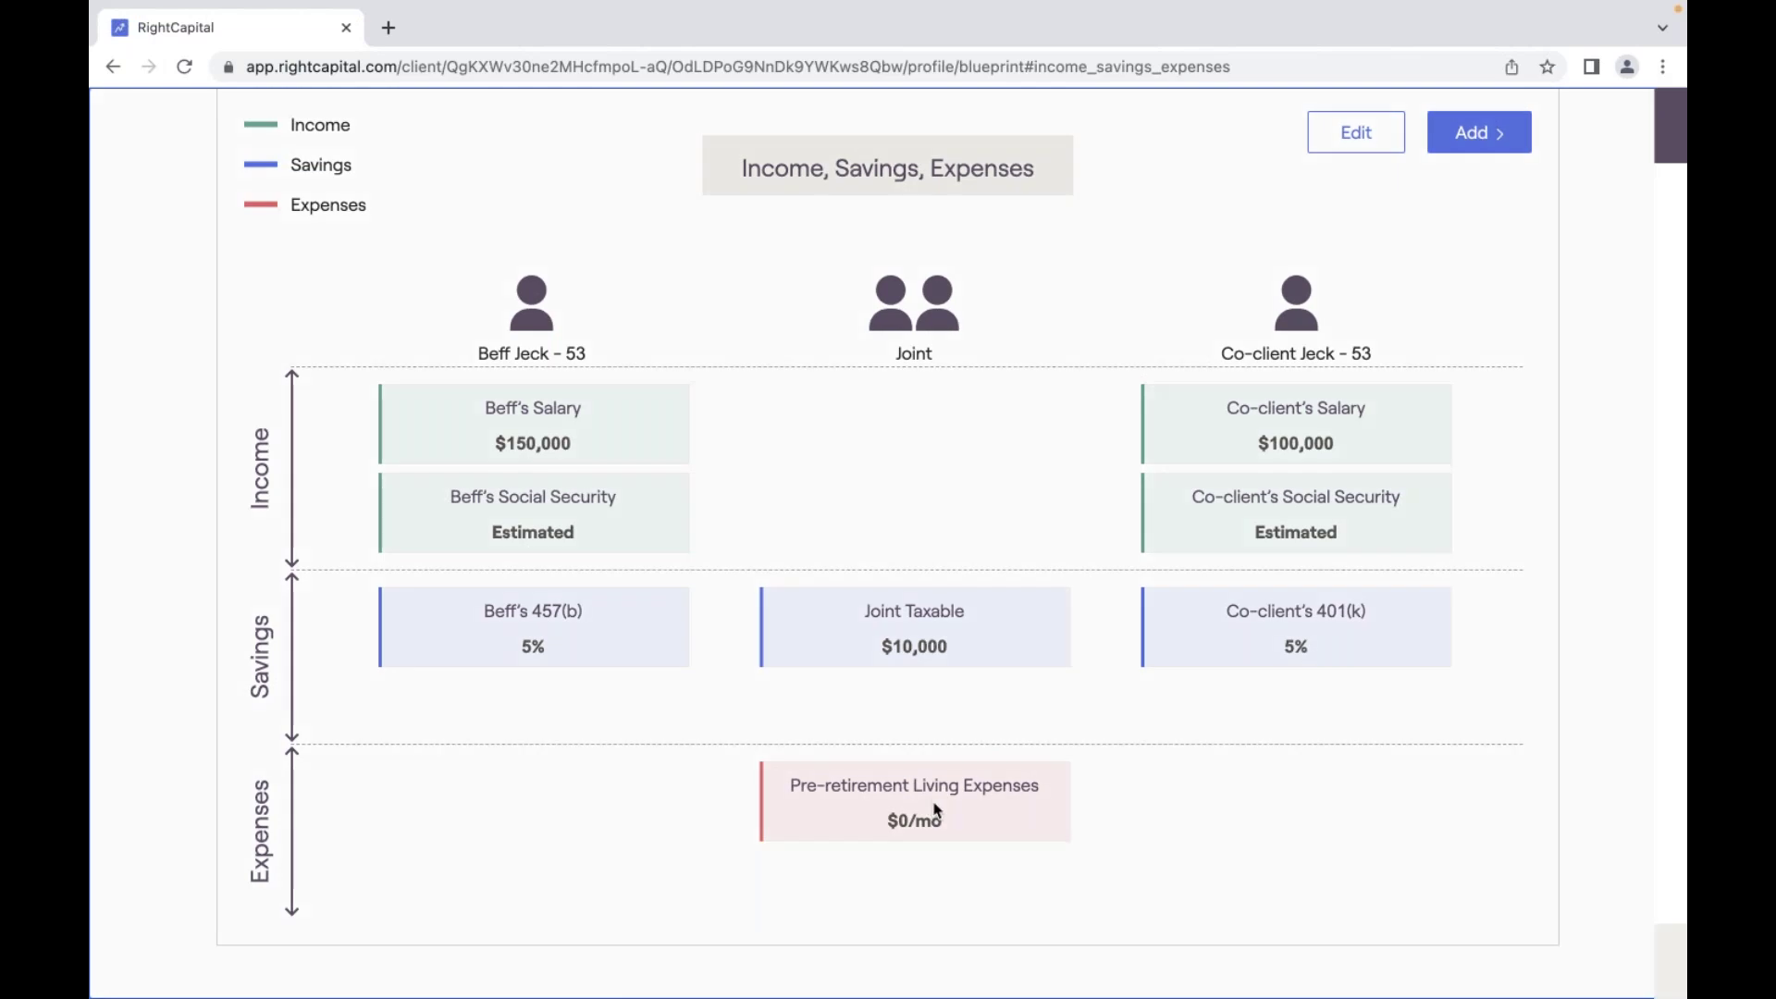
text(6,000)
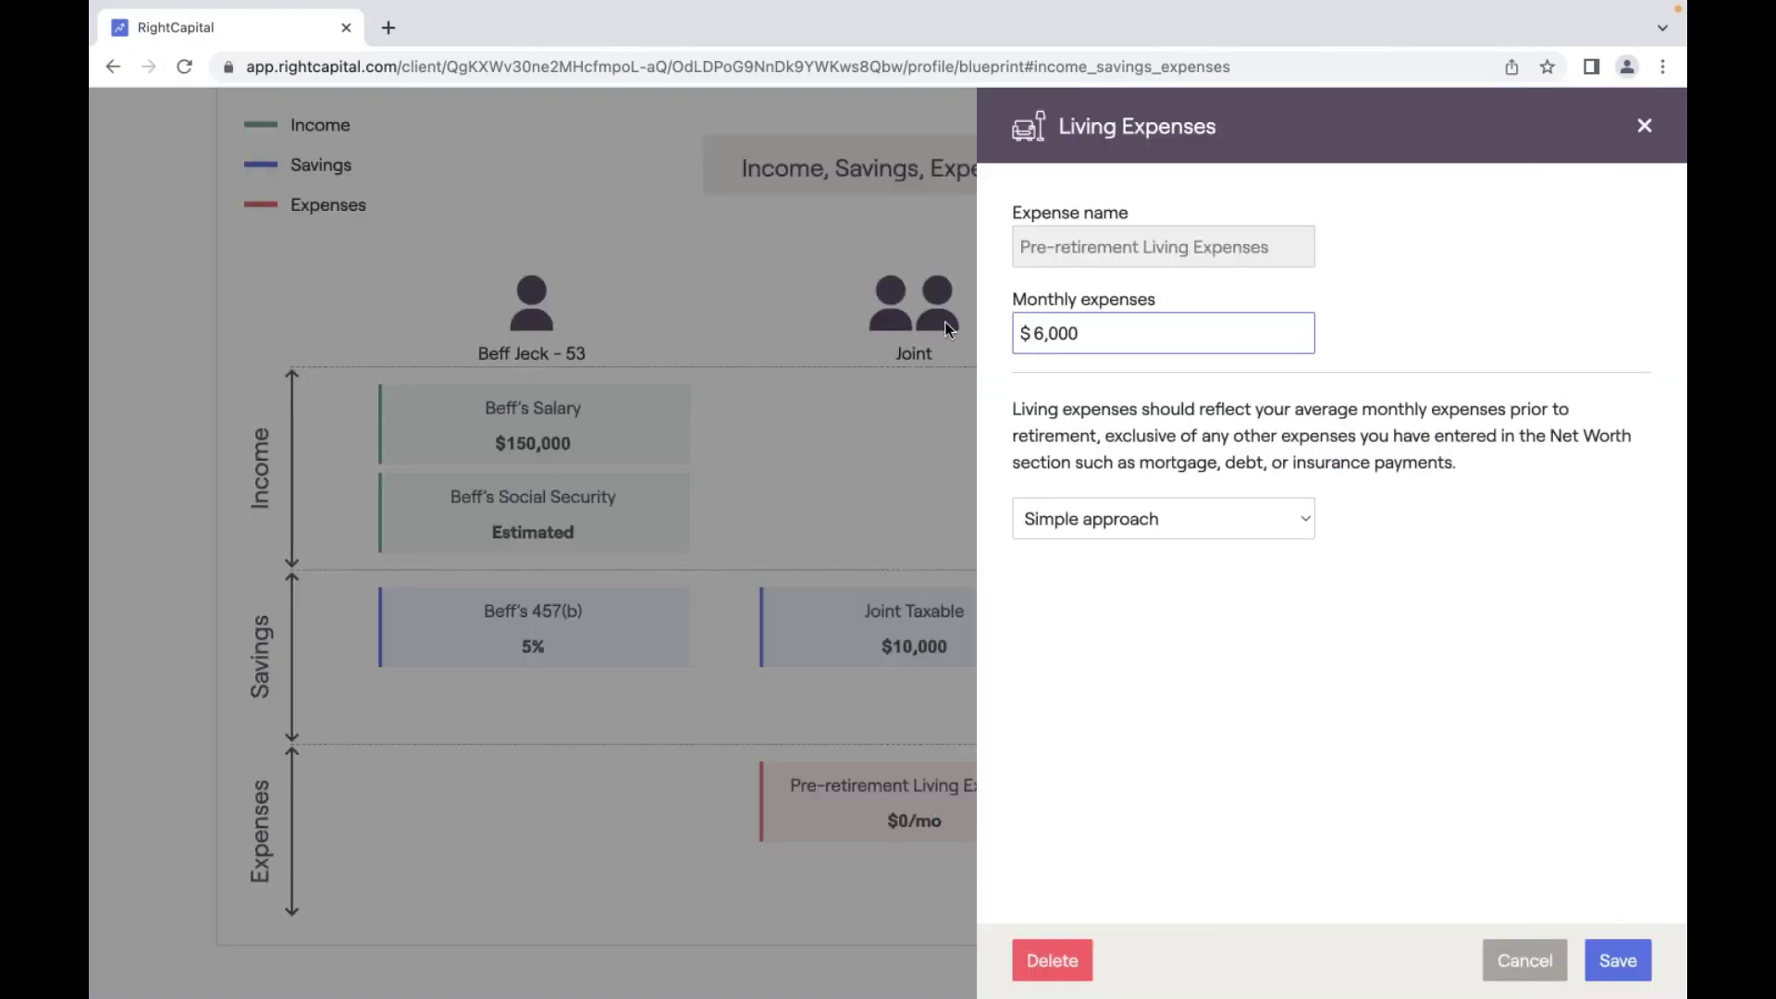
key(Return)
Open the Retirement Analysis and examine the current plan's probability of success.
scroll(1032, 370, up, 3)
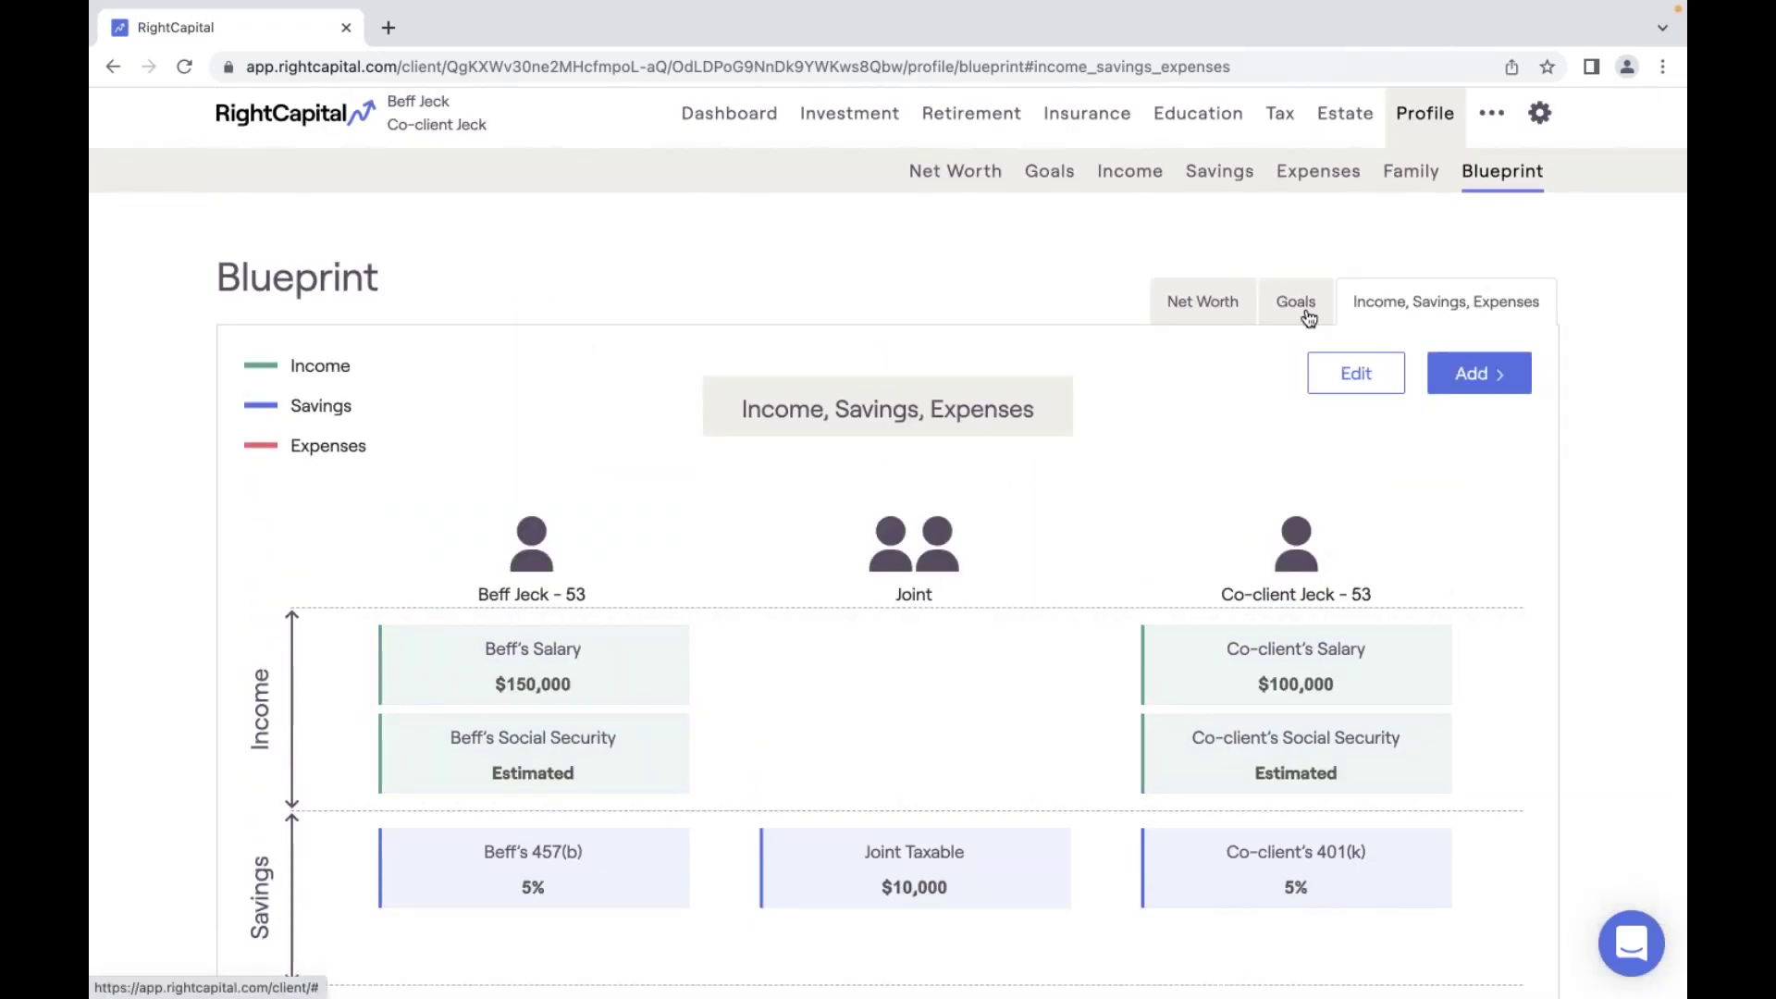
click(971, 136)
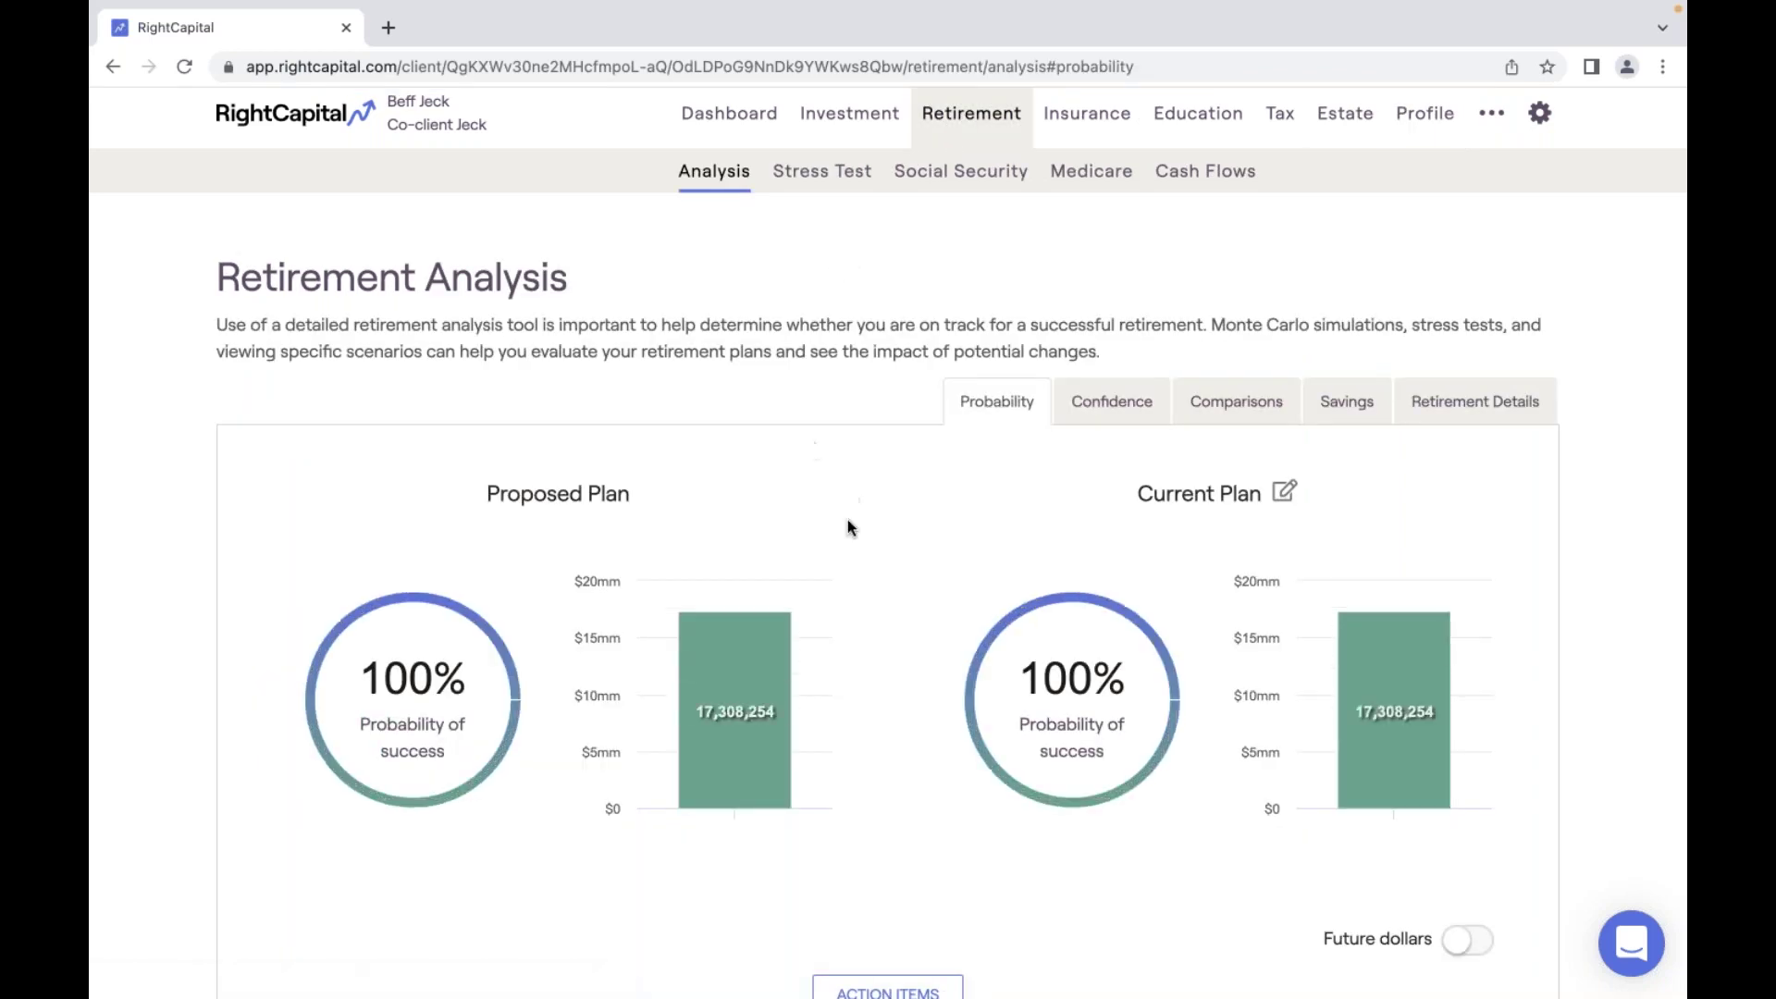
drag(1132, 496, 1264, 504)
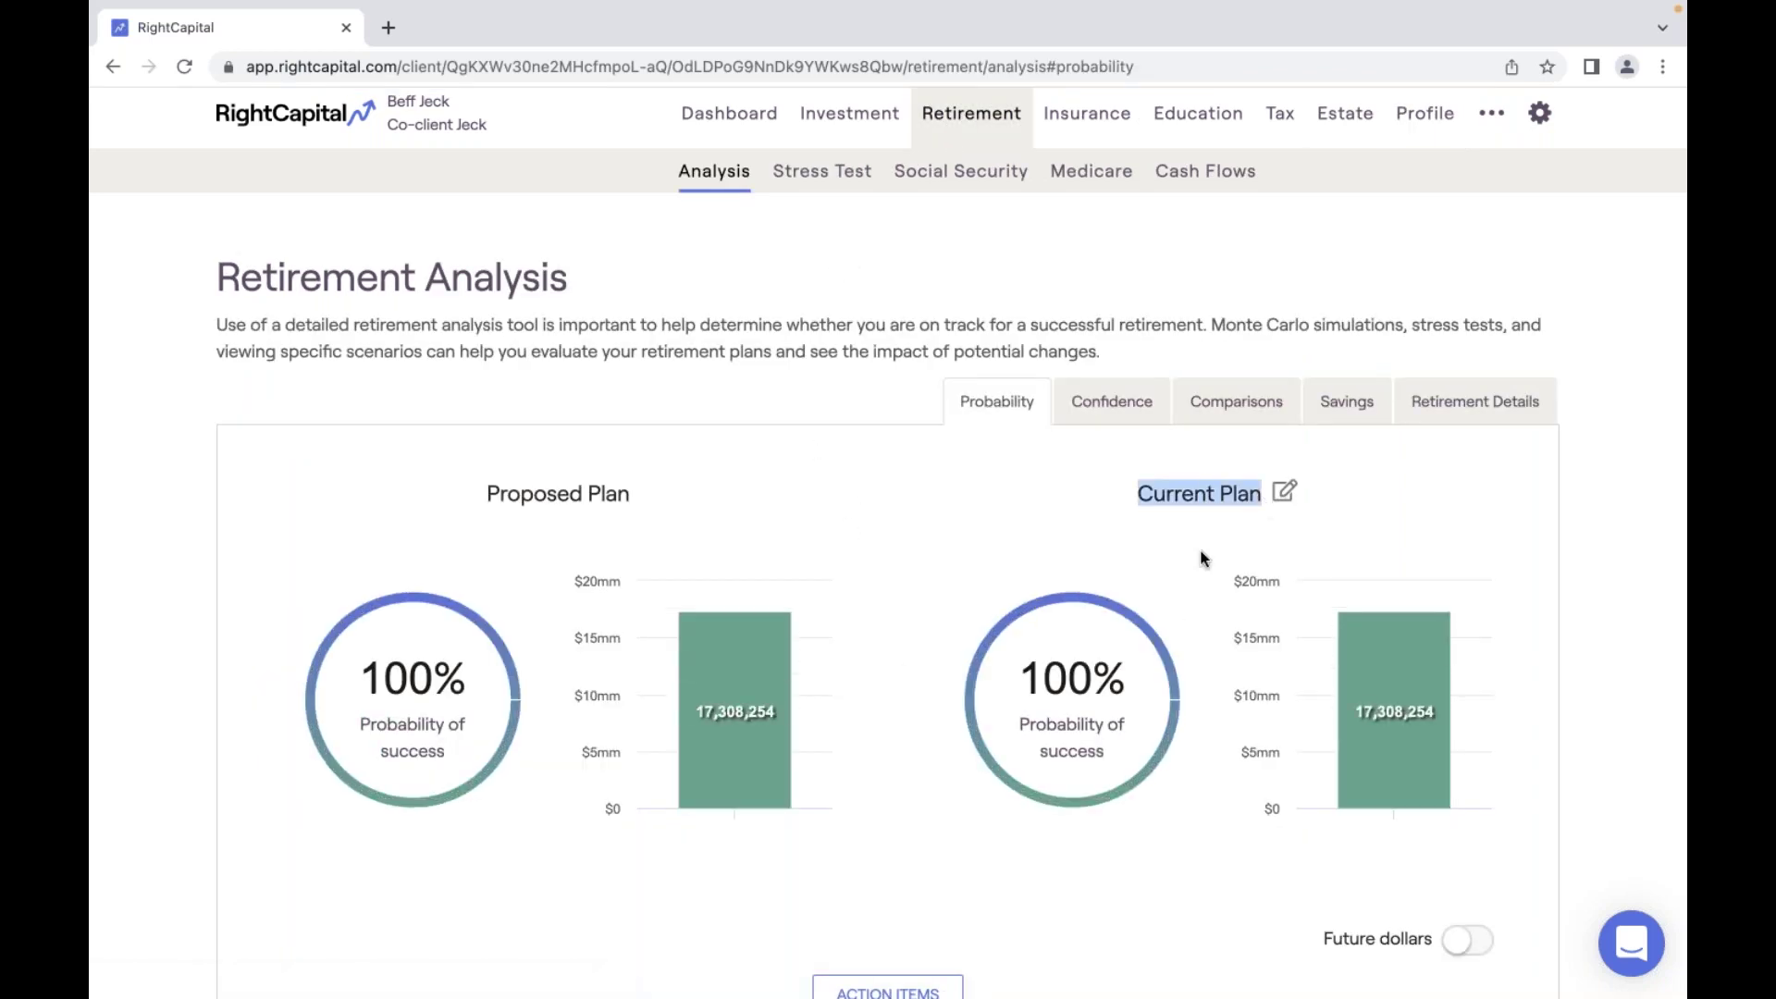
Examine the retirement cash flows and break the Goals outflow down to its Property detail.
click(1217, 181)
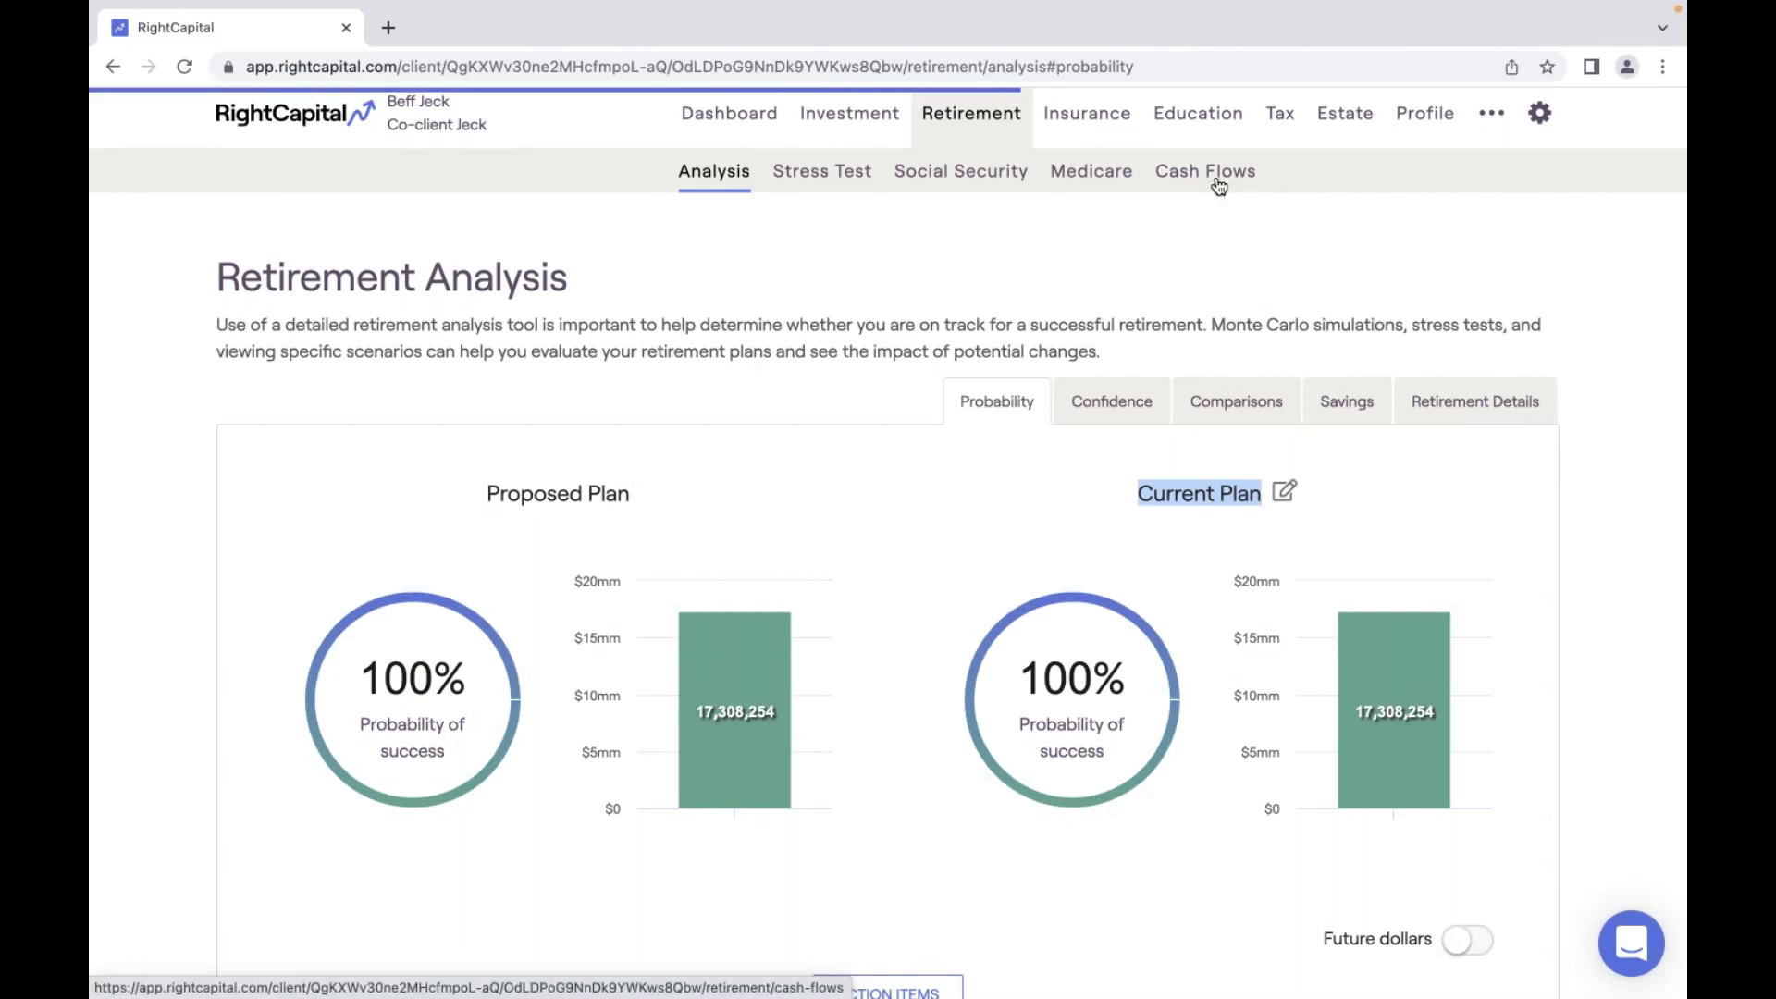
scroll(833, 690, down, 5)
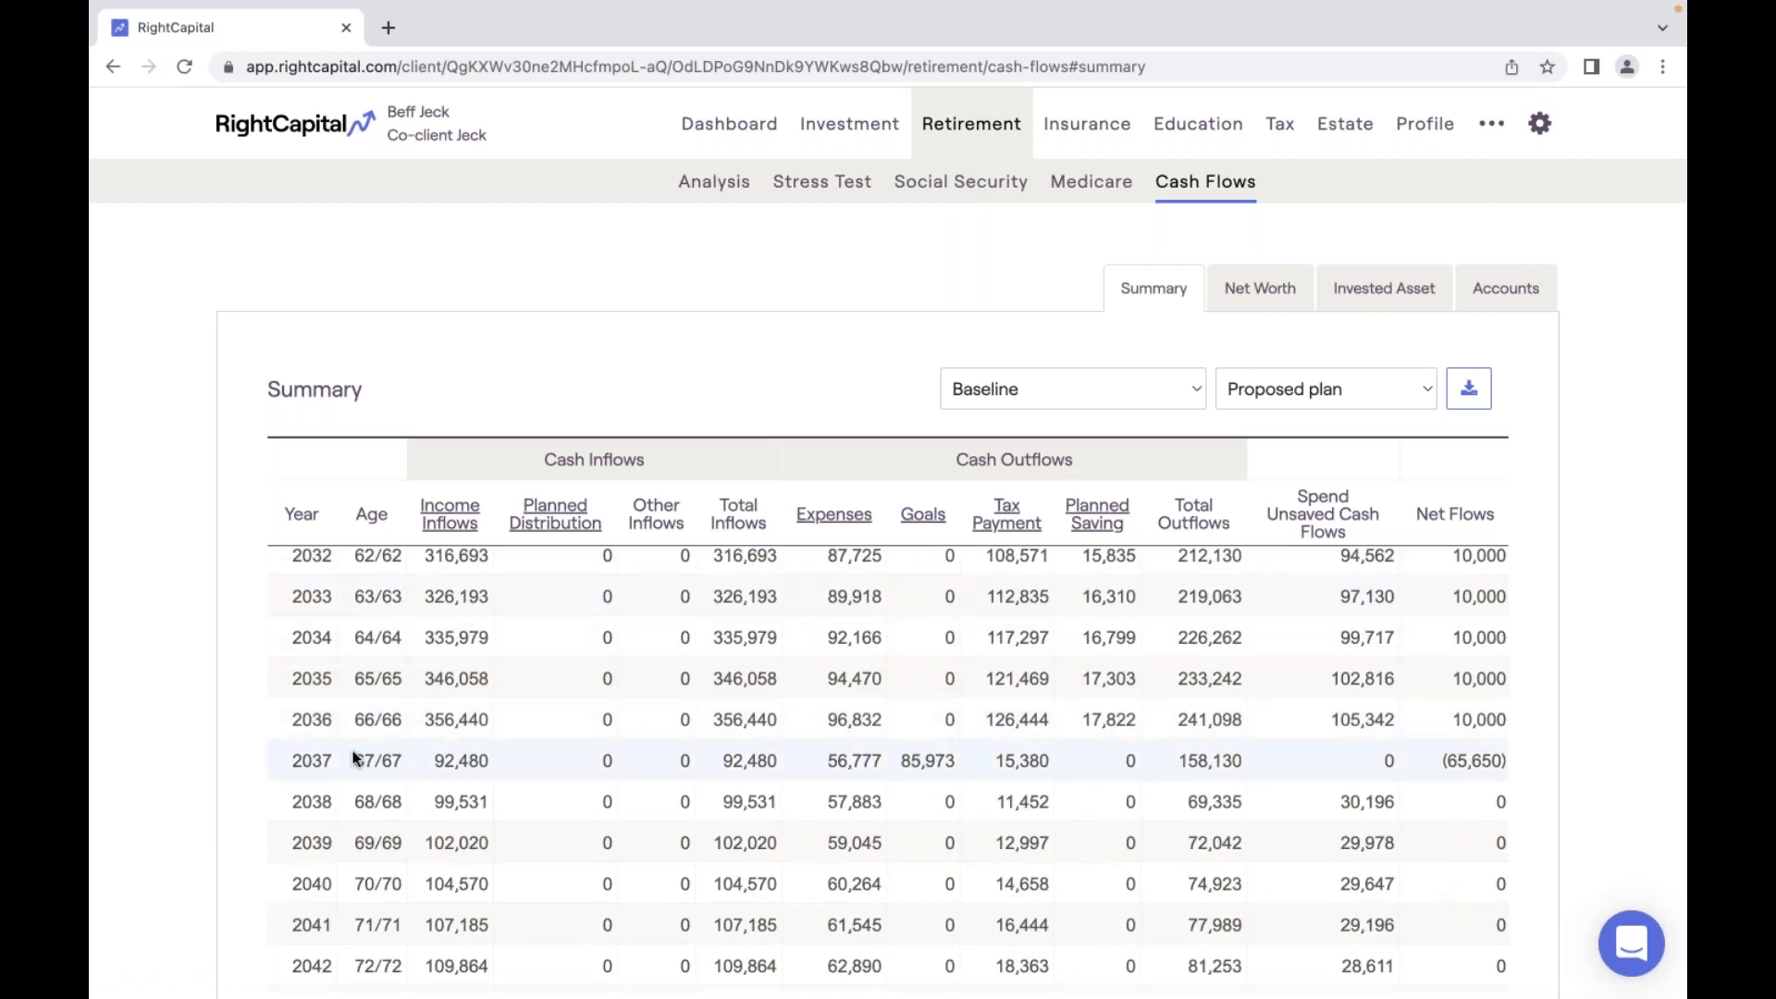
click(923, 514)
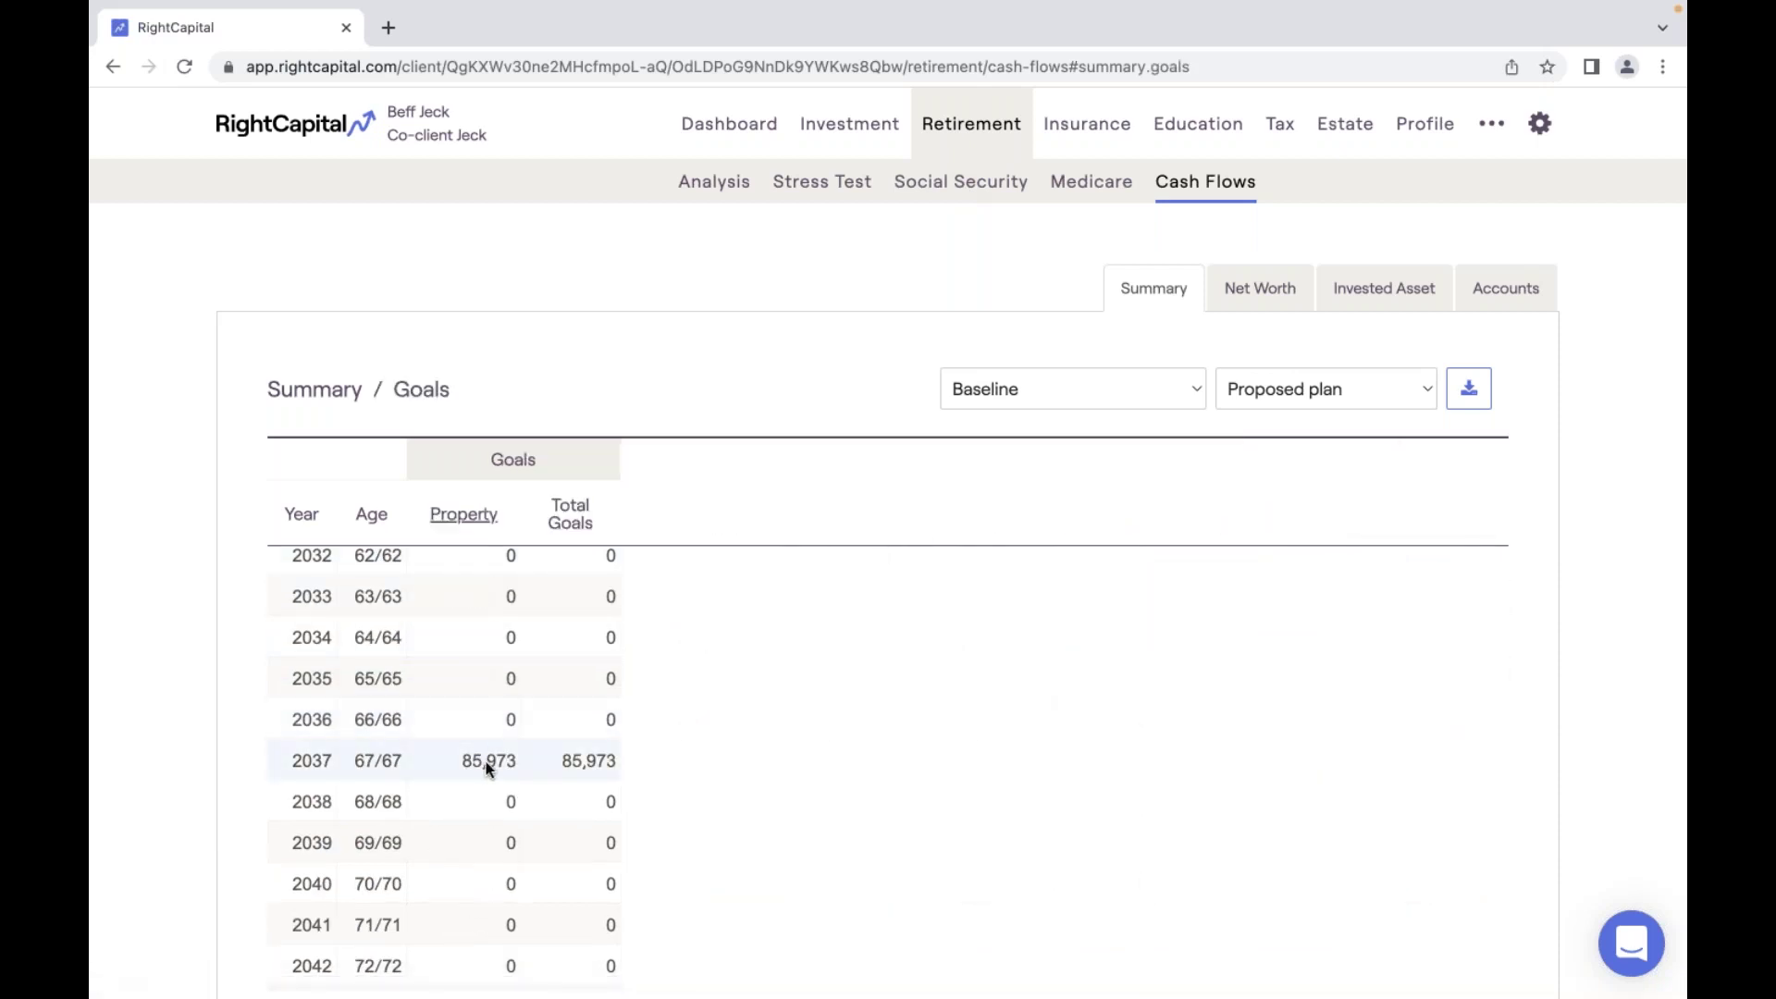
click(459, 521)
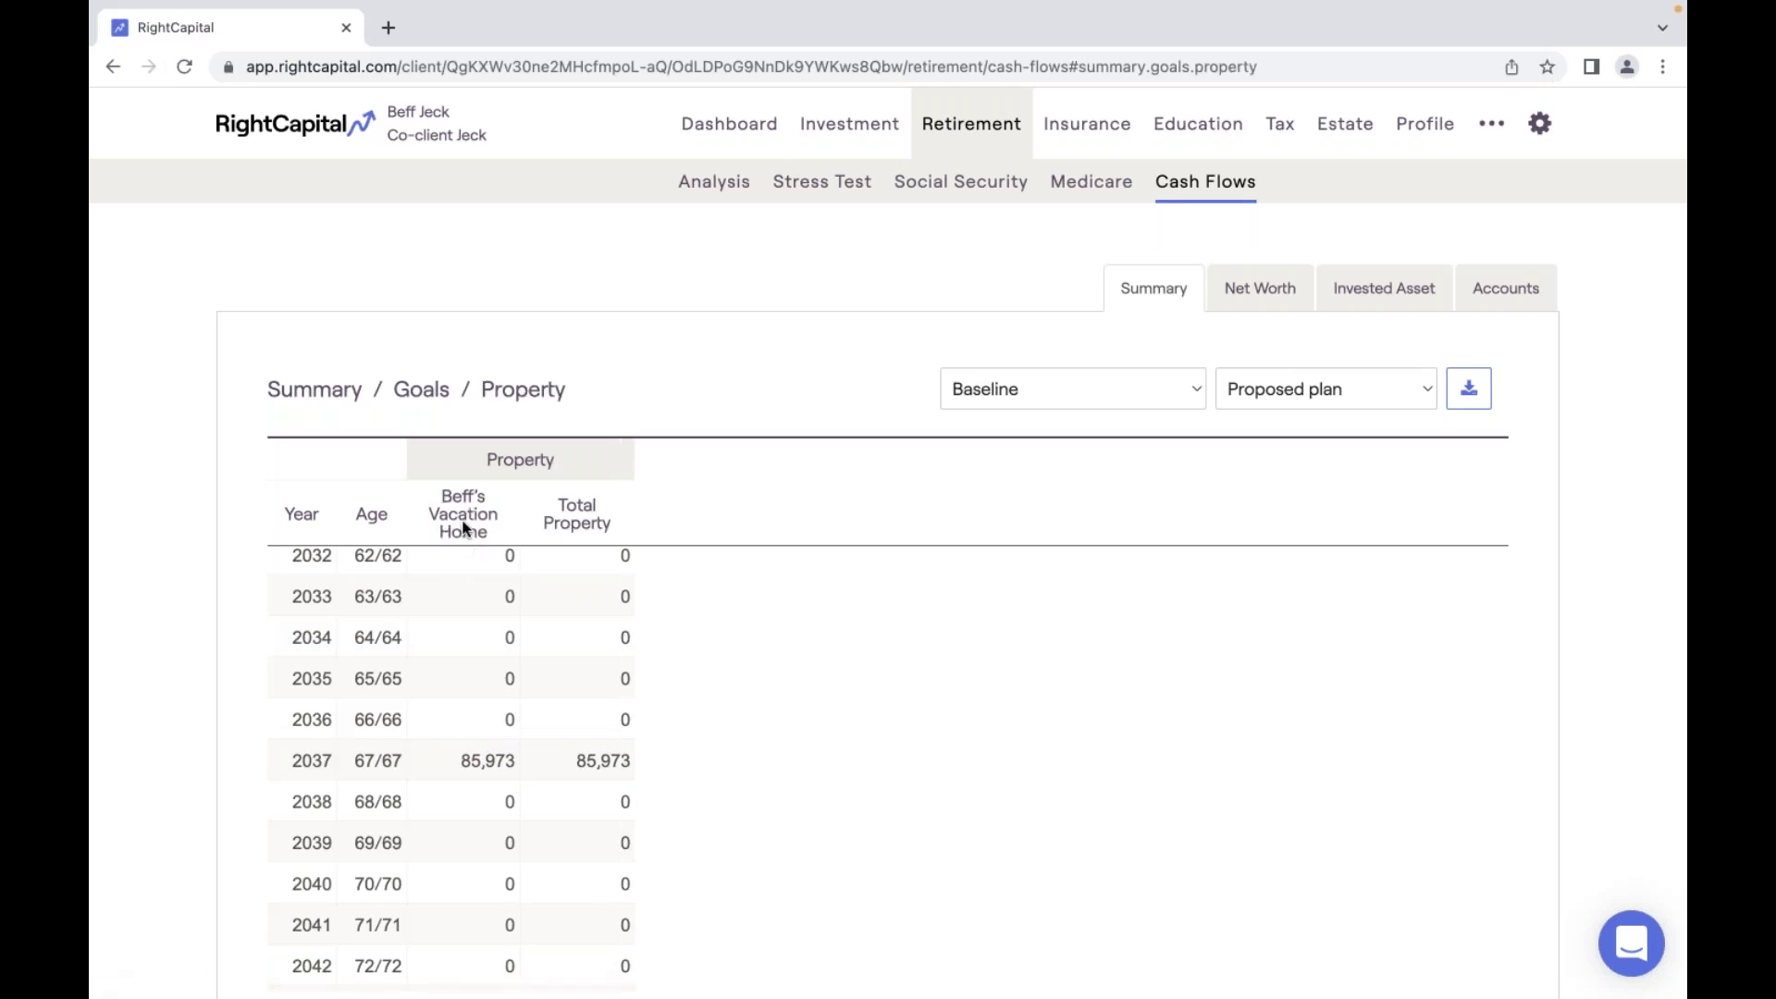
Return to the cash flow summary and break Expenses down to the Rental And Vacation Home yearly amounts.
click(323, 396)
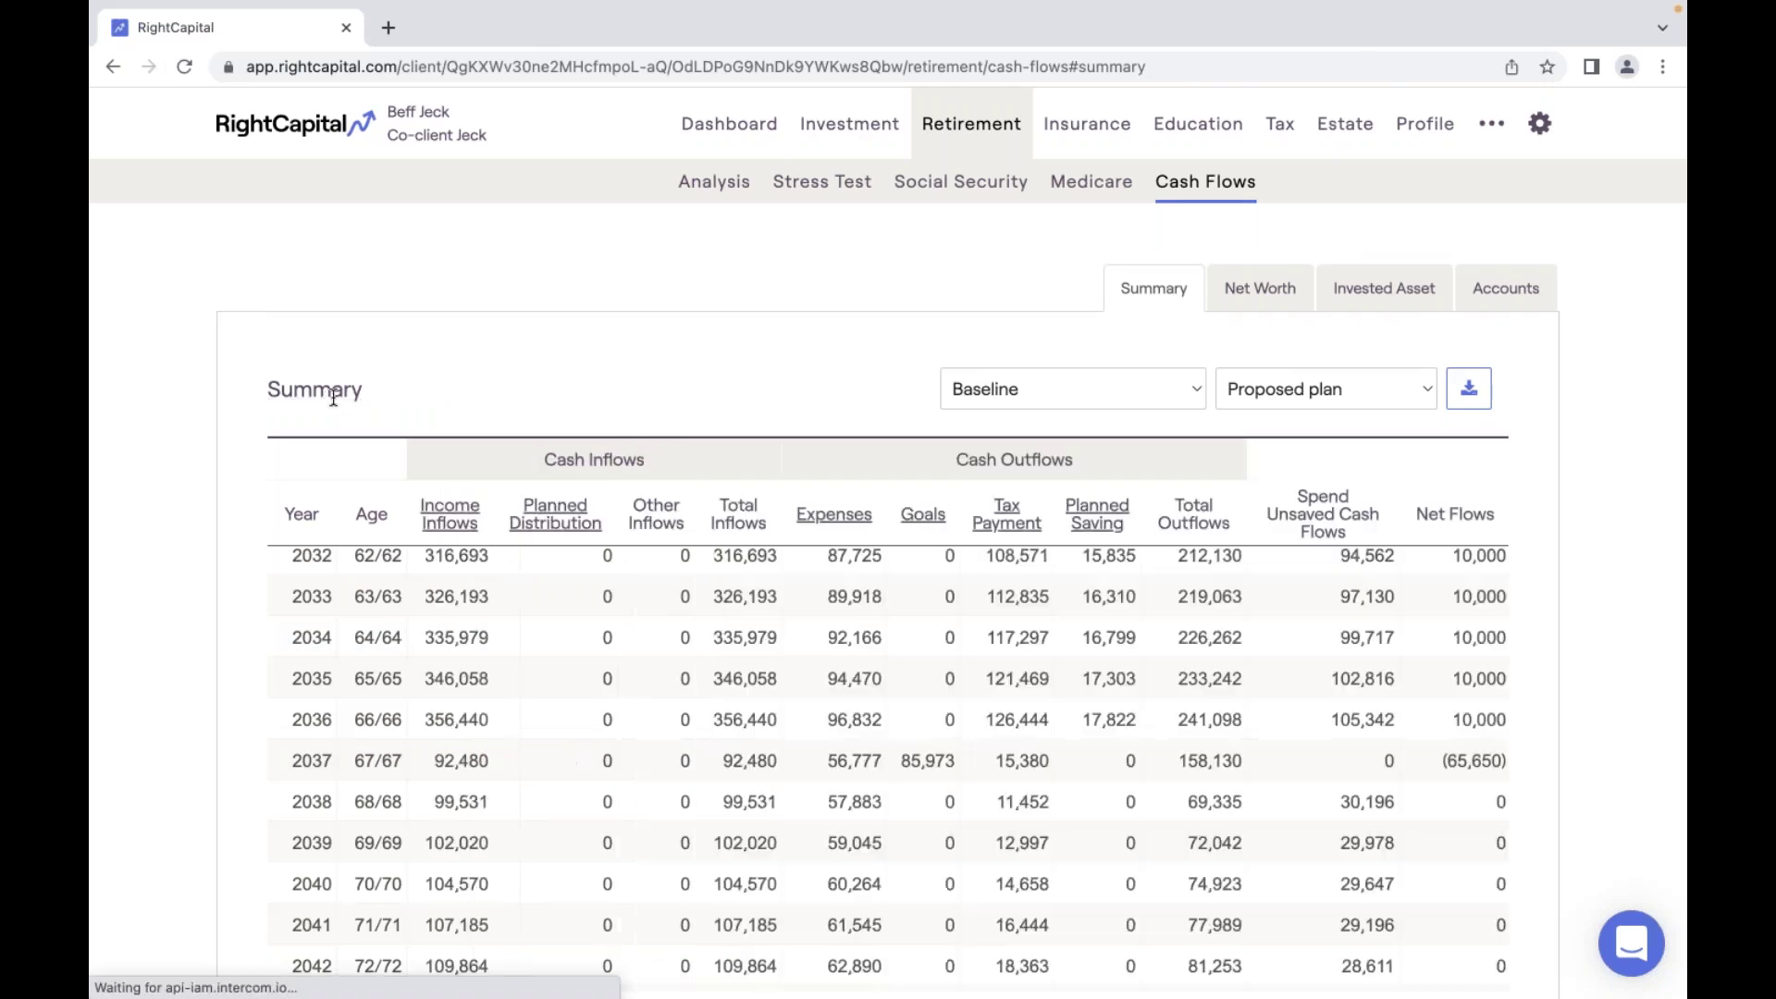
click(848, 521)
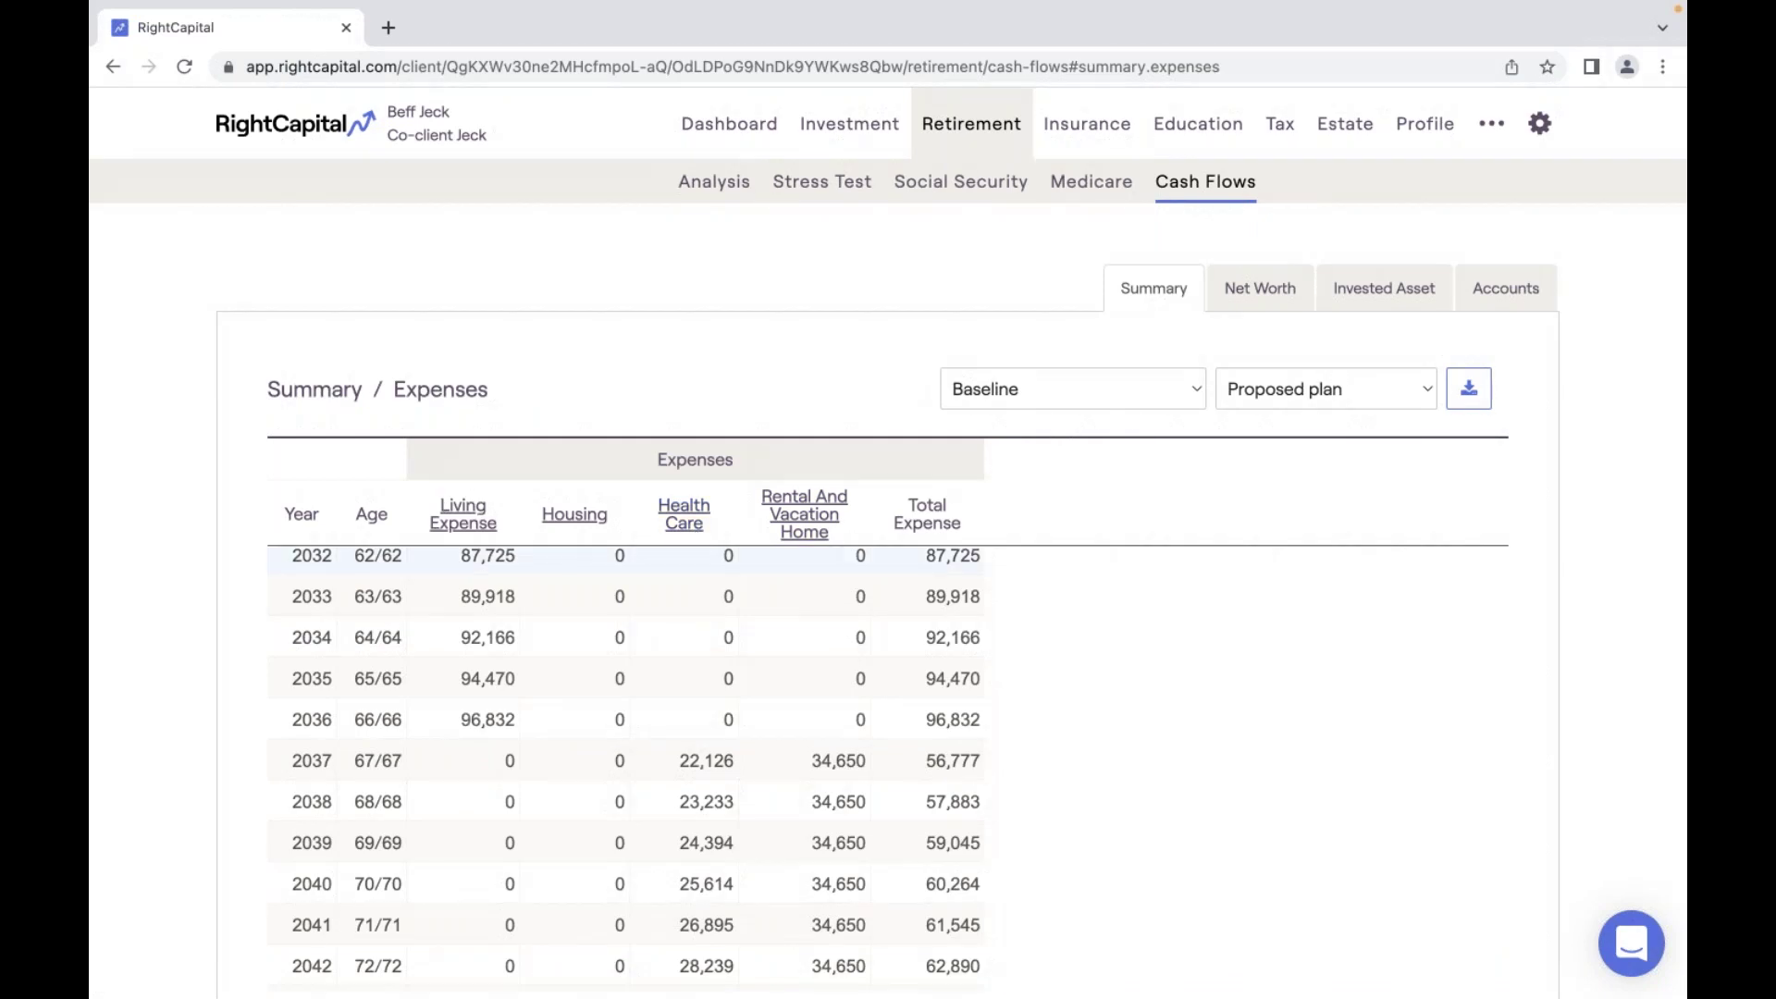
click(807, 524)
scroll(494, 774, down, 3)
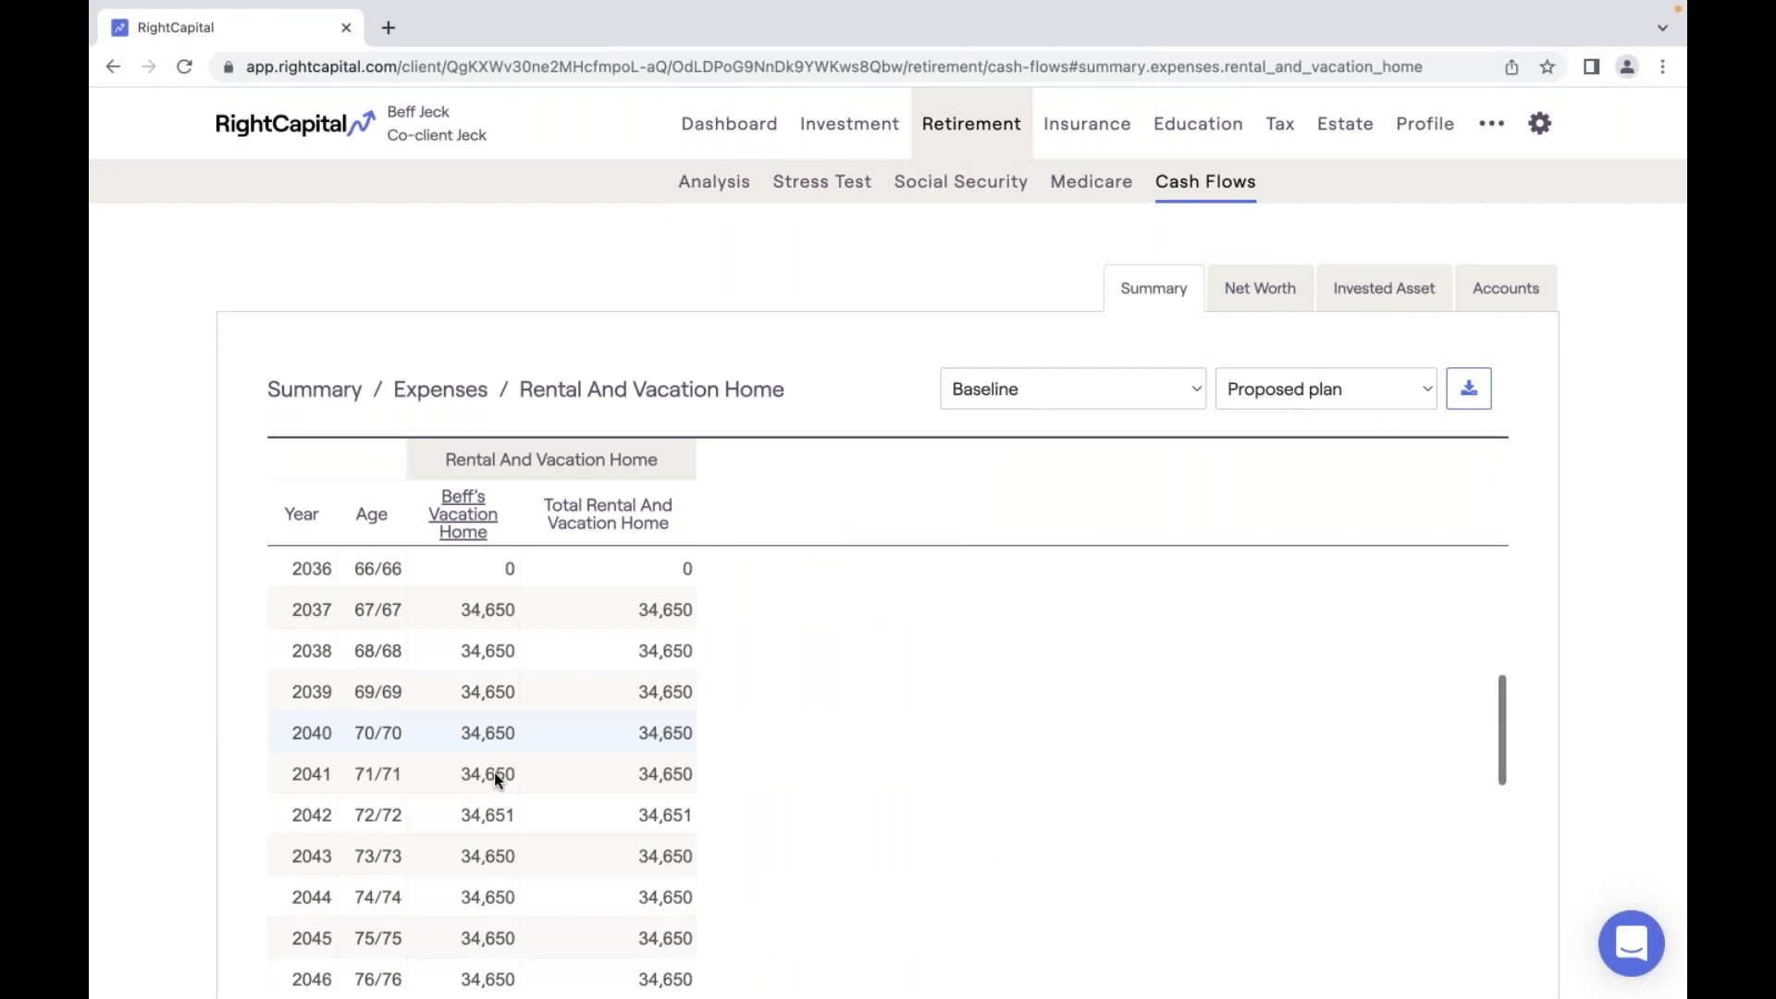
scroll(494, 772, up, 1)
In the Retirement Analysis action items, set the proposed retirement ages of both the client and the co-client to 62.
click(1425, 146)
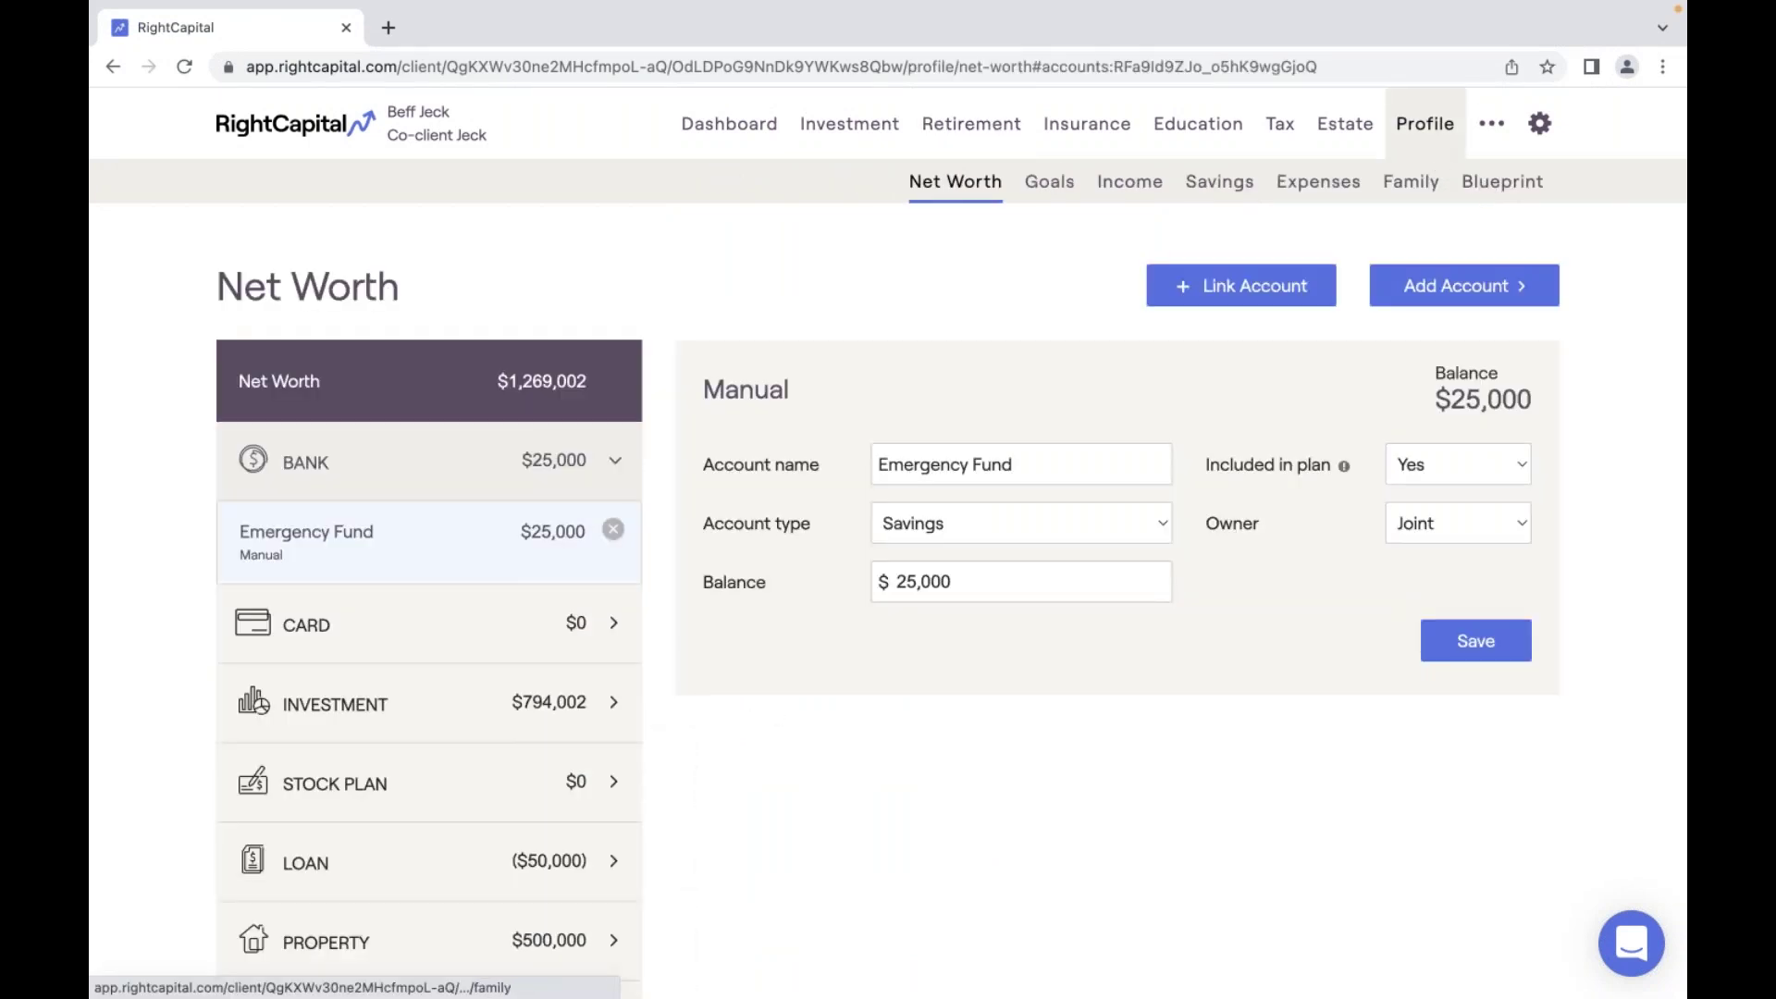
click(995, 132)
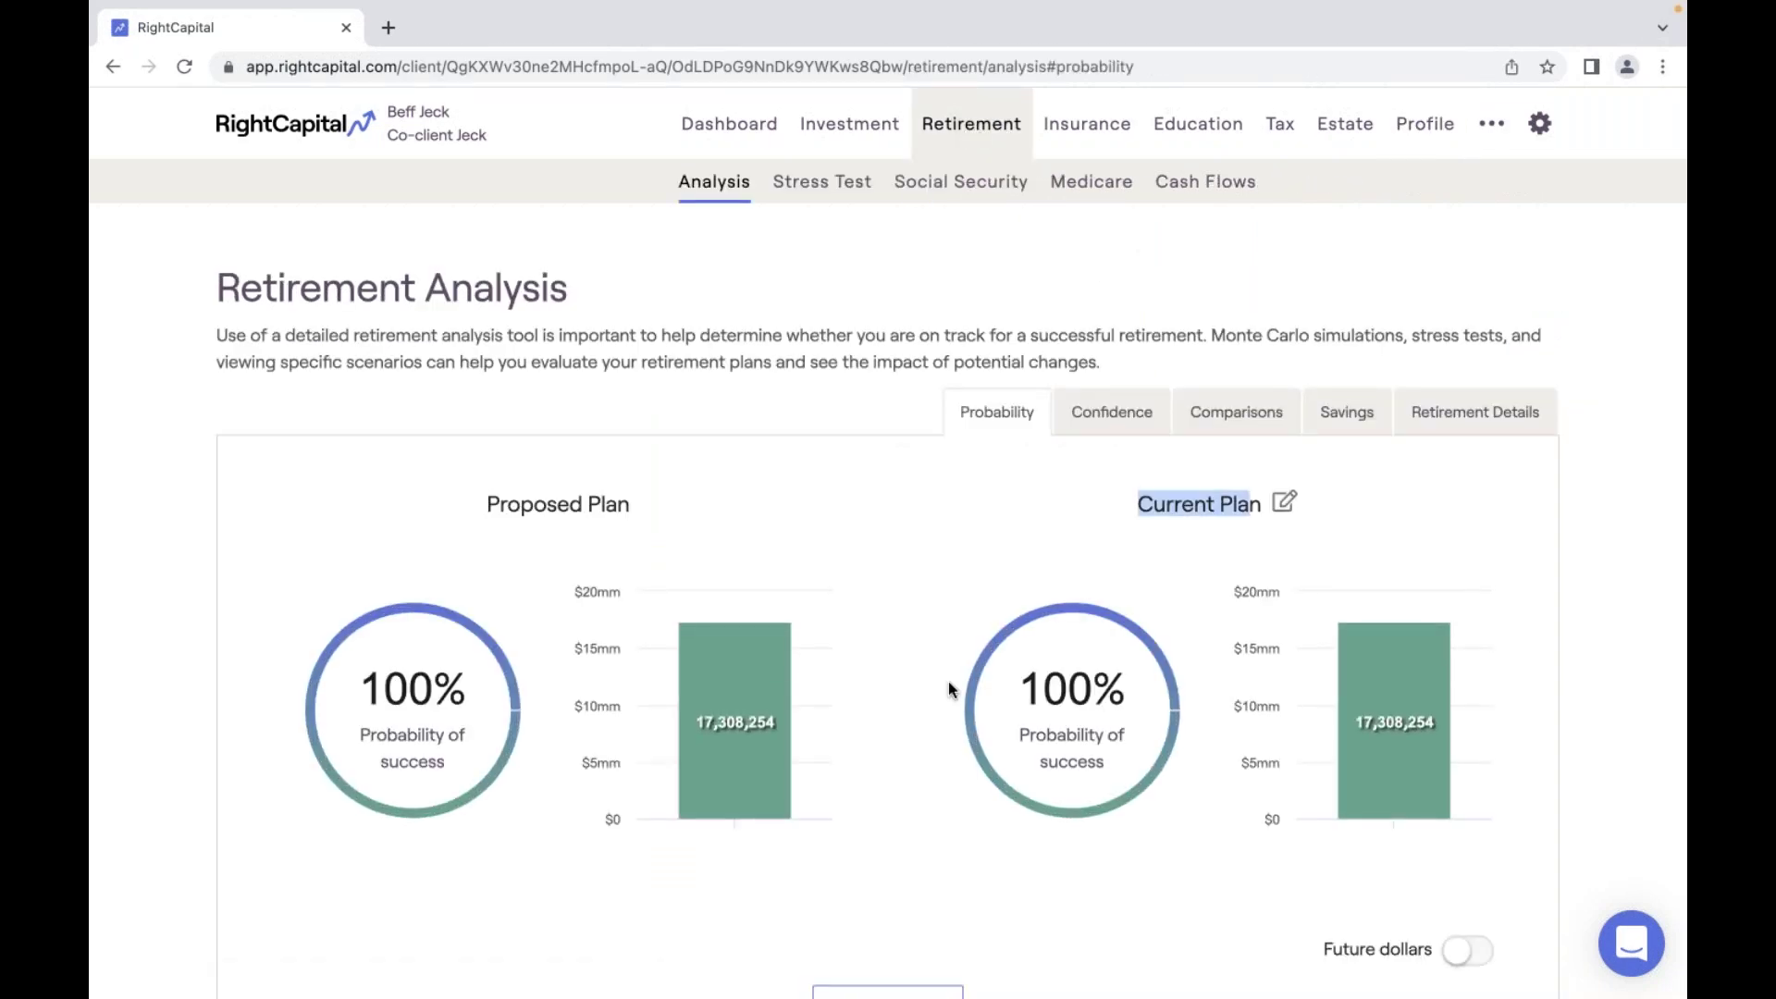
scroll(948, 690, down, 1)
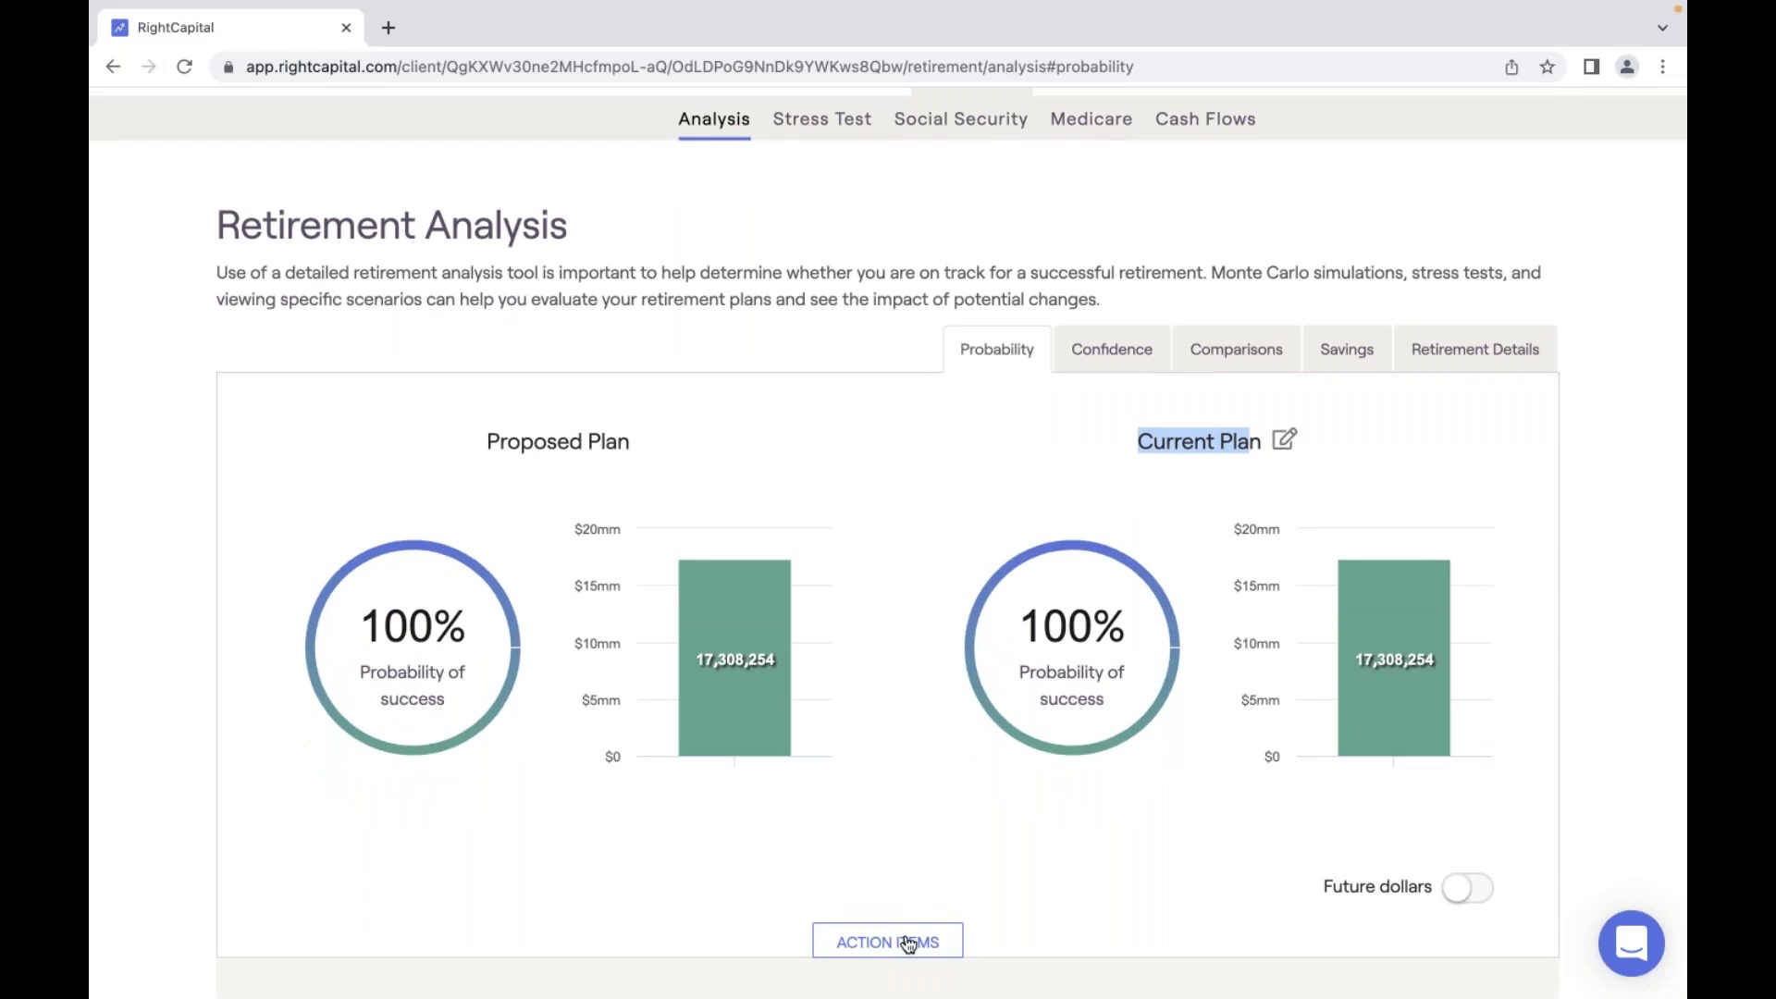
click(908, 942)
click(622, 615)
text(62)
click(627, 671)
text(62)
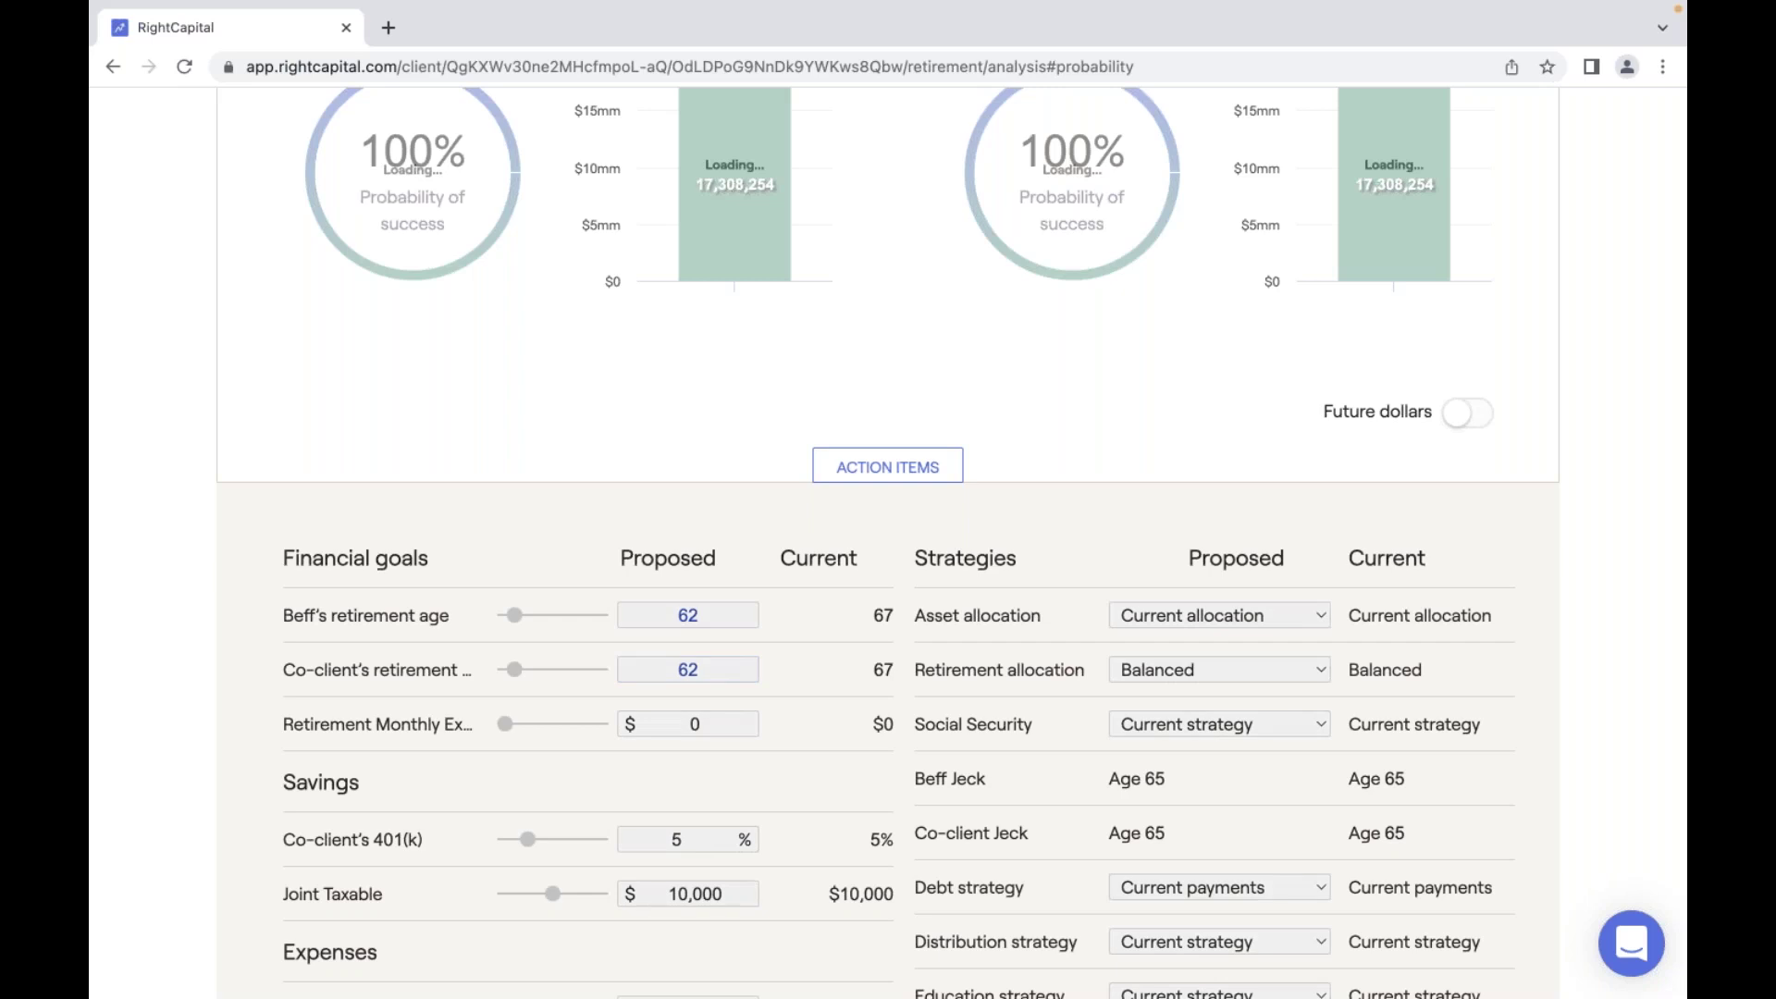
Review the proposed plan's probability against the current plan, including the invested-assets scenario comparison.
scroll(581, 611, up, 4)
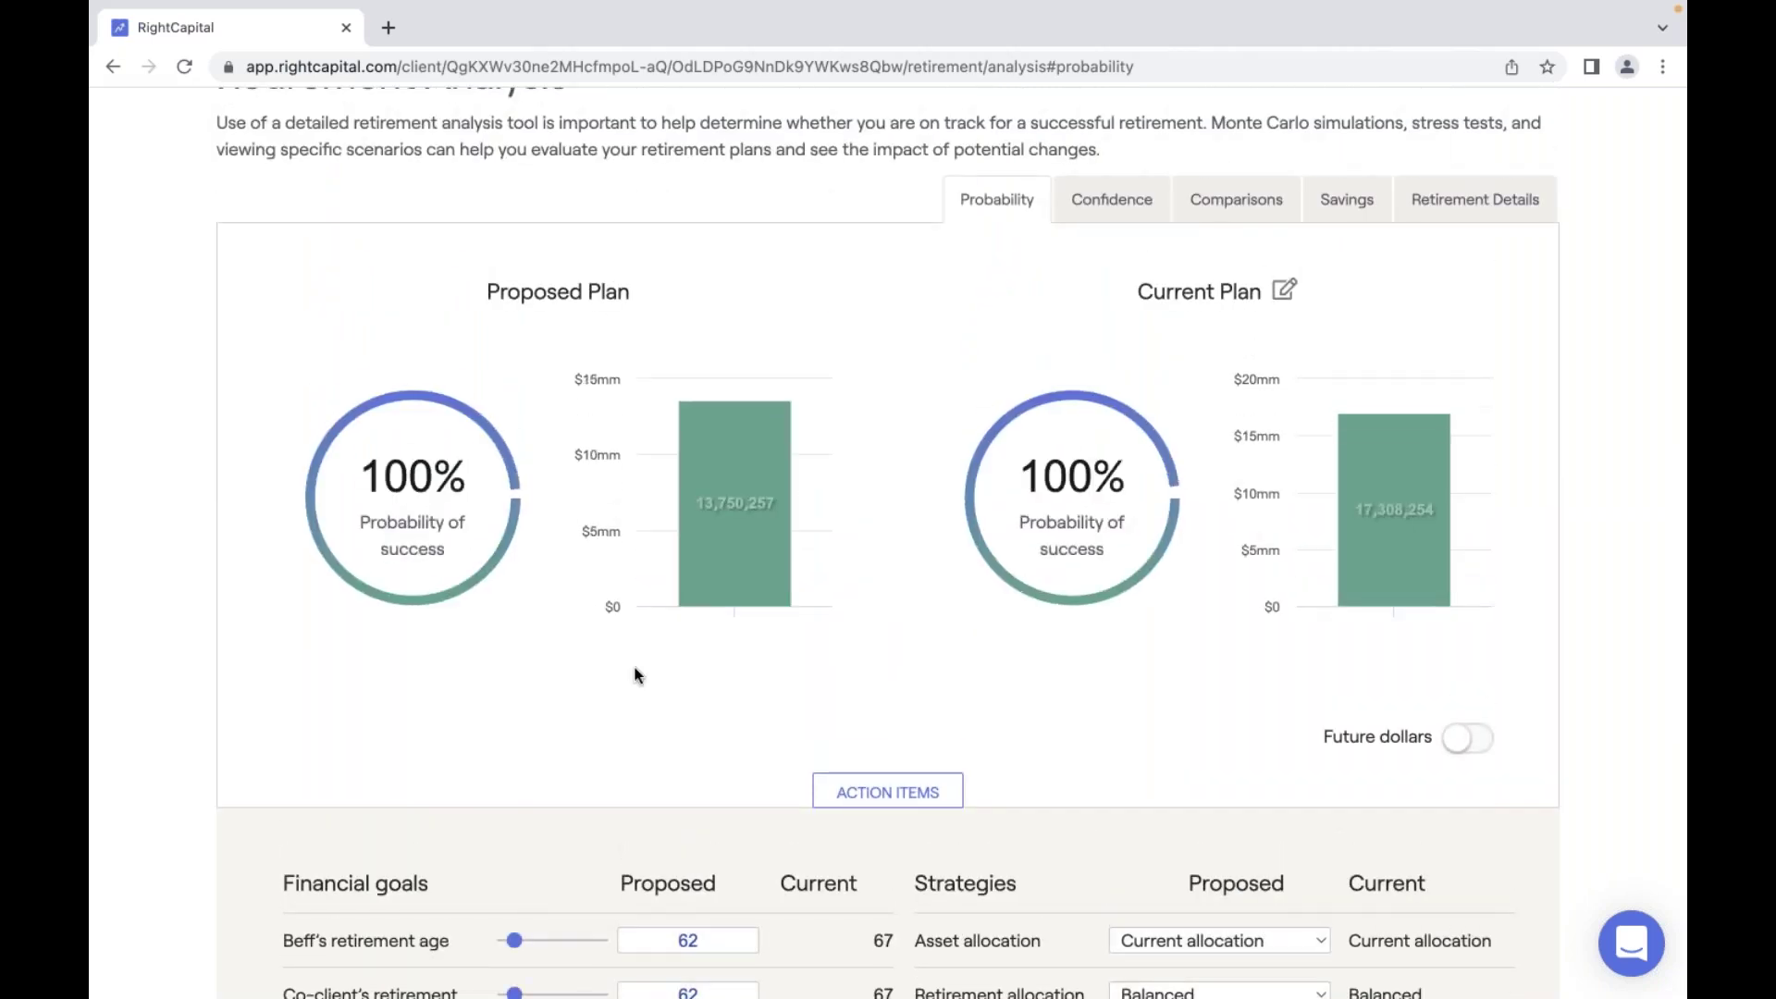
scroll(913, 654, up, 1)
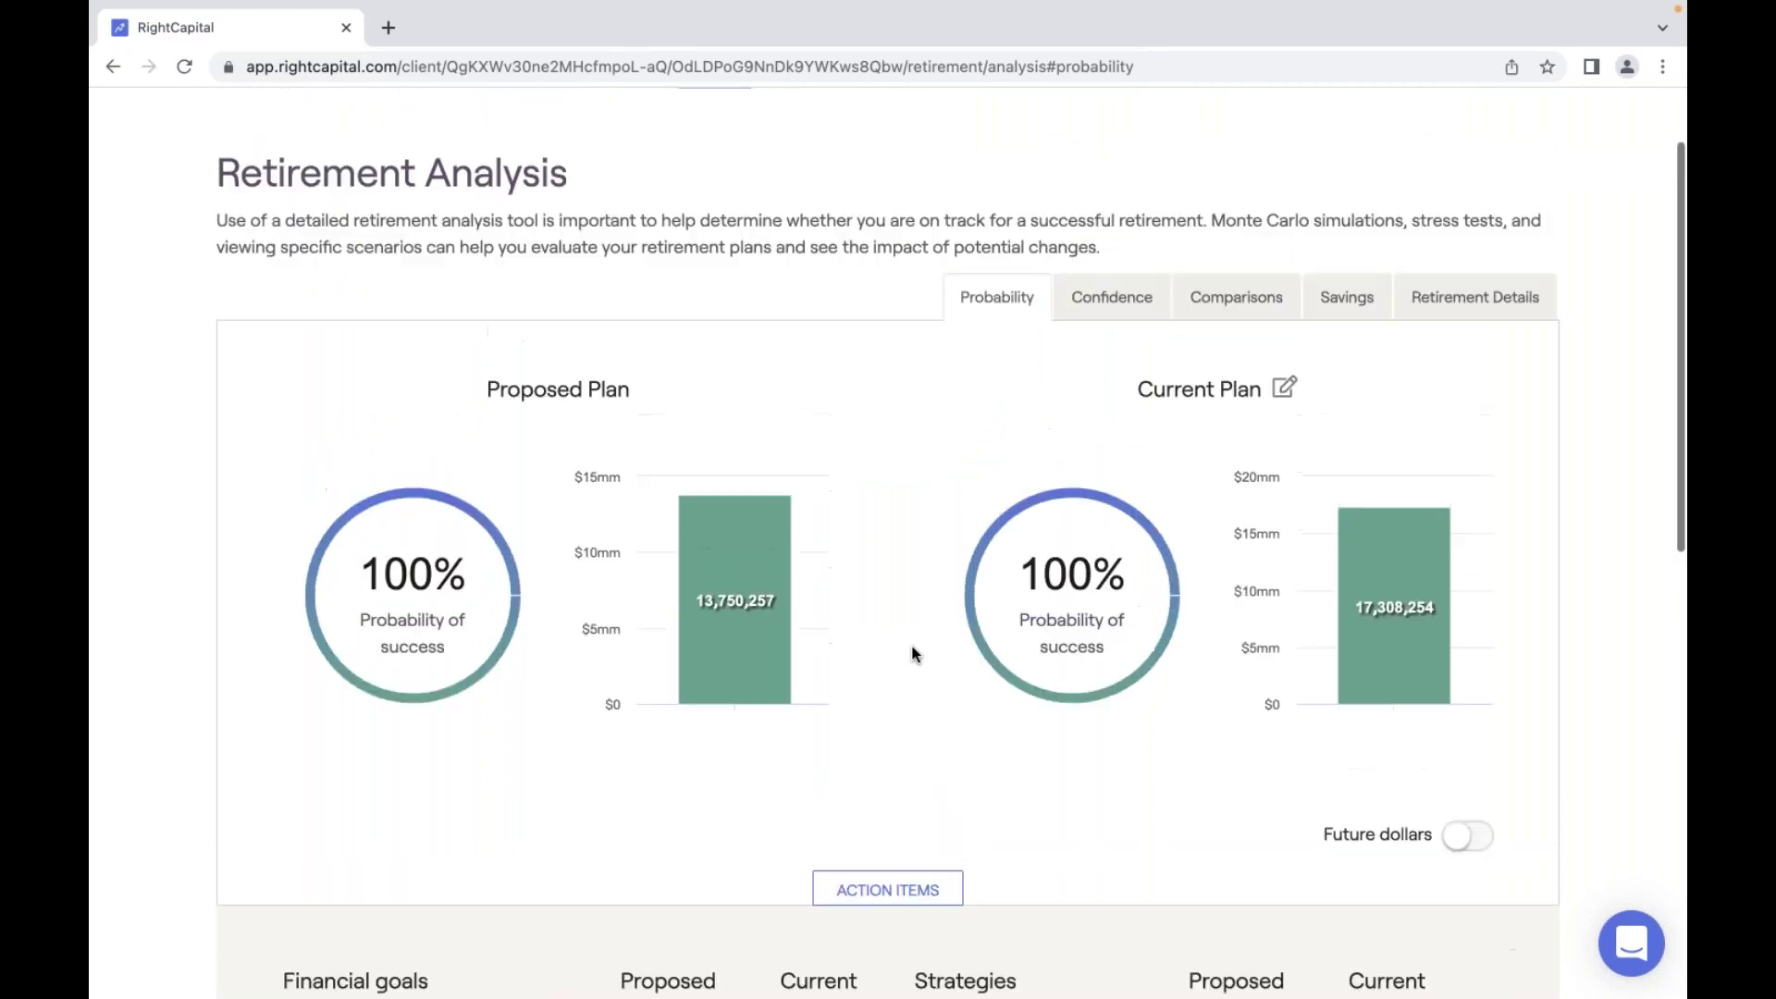
scroll(913, 654, up, 1)
click(1236, 411)
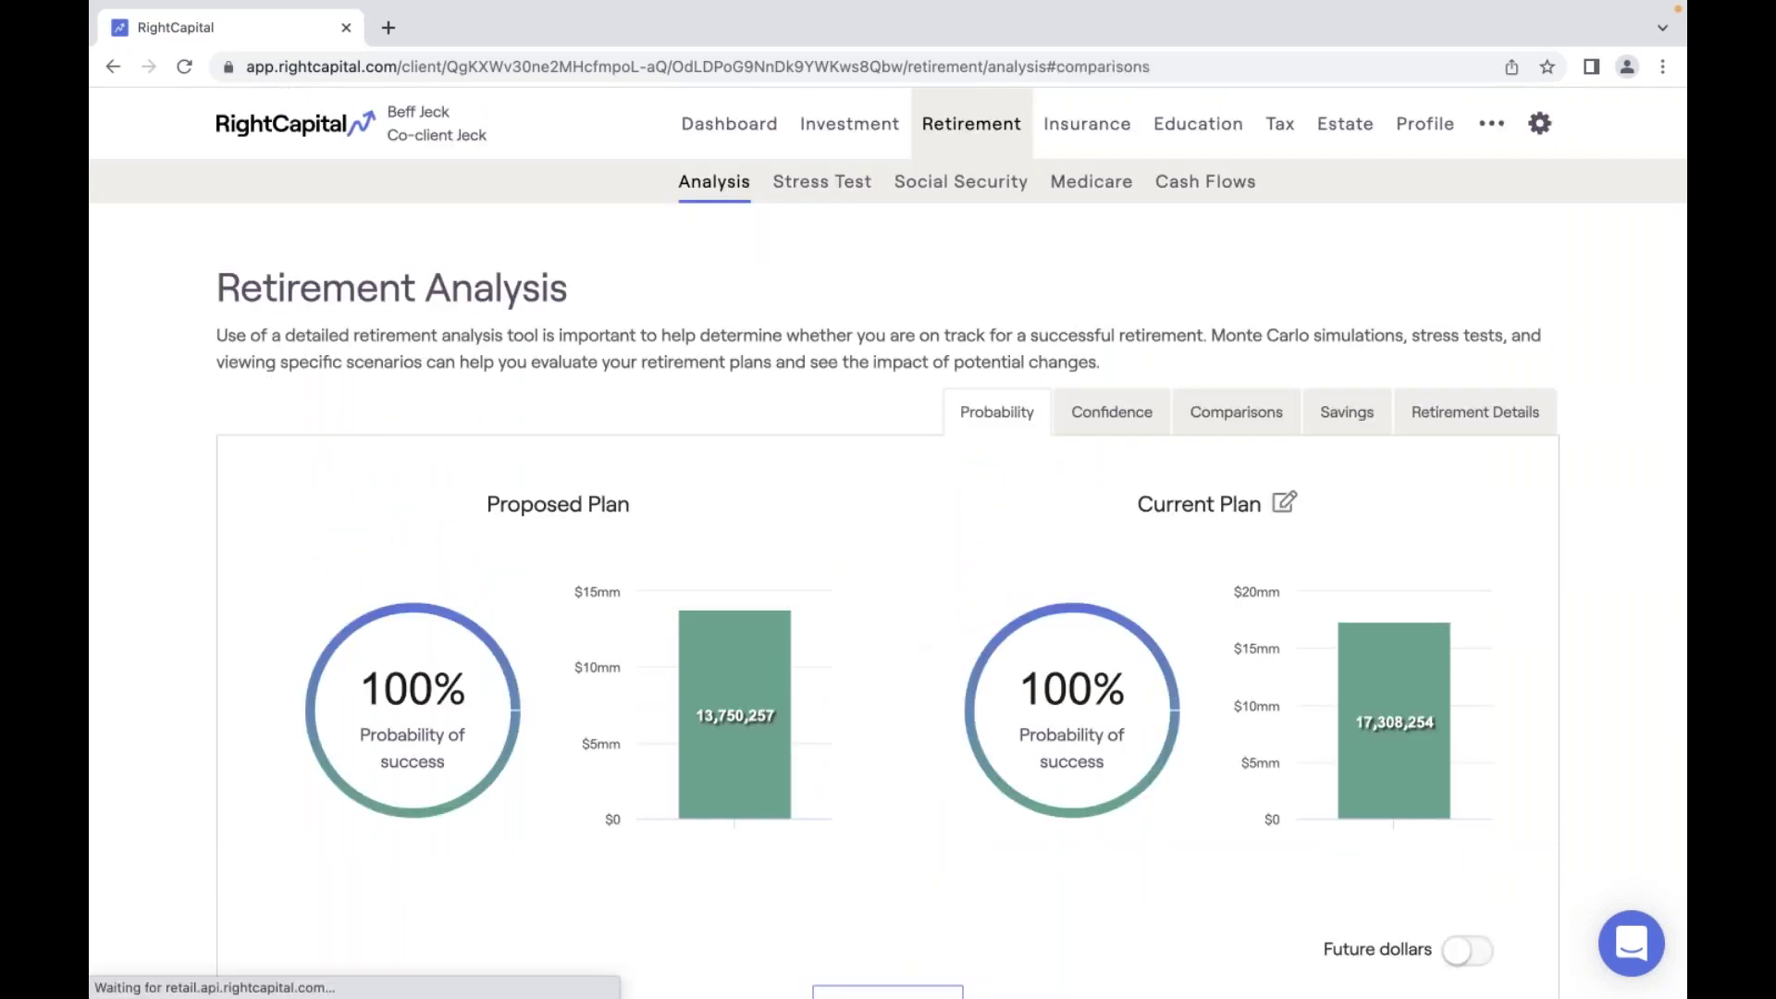
drag(1261, 683, 1436, 797)
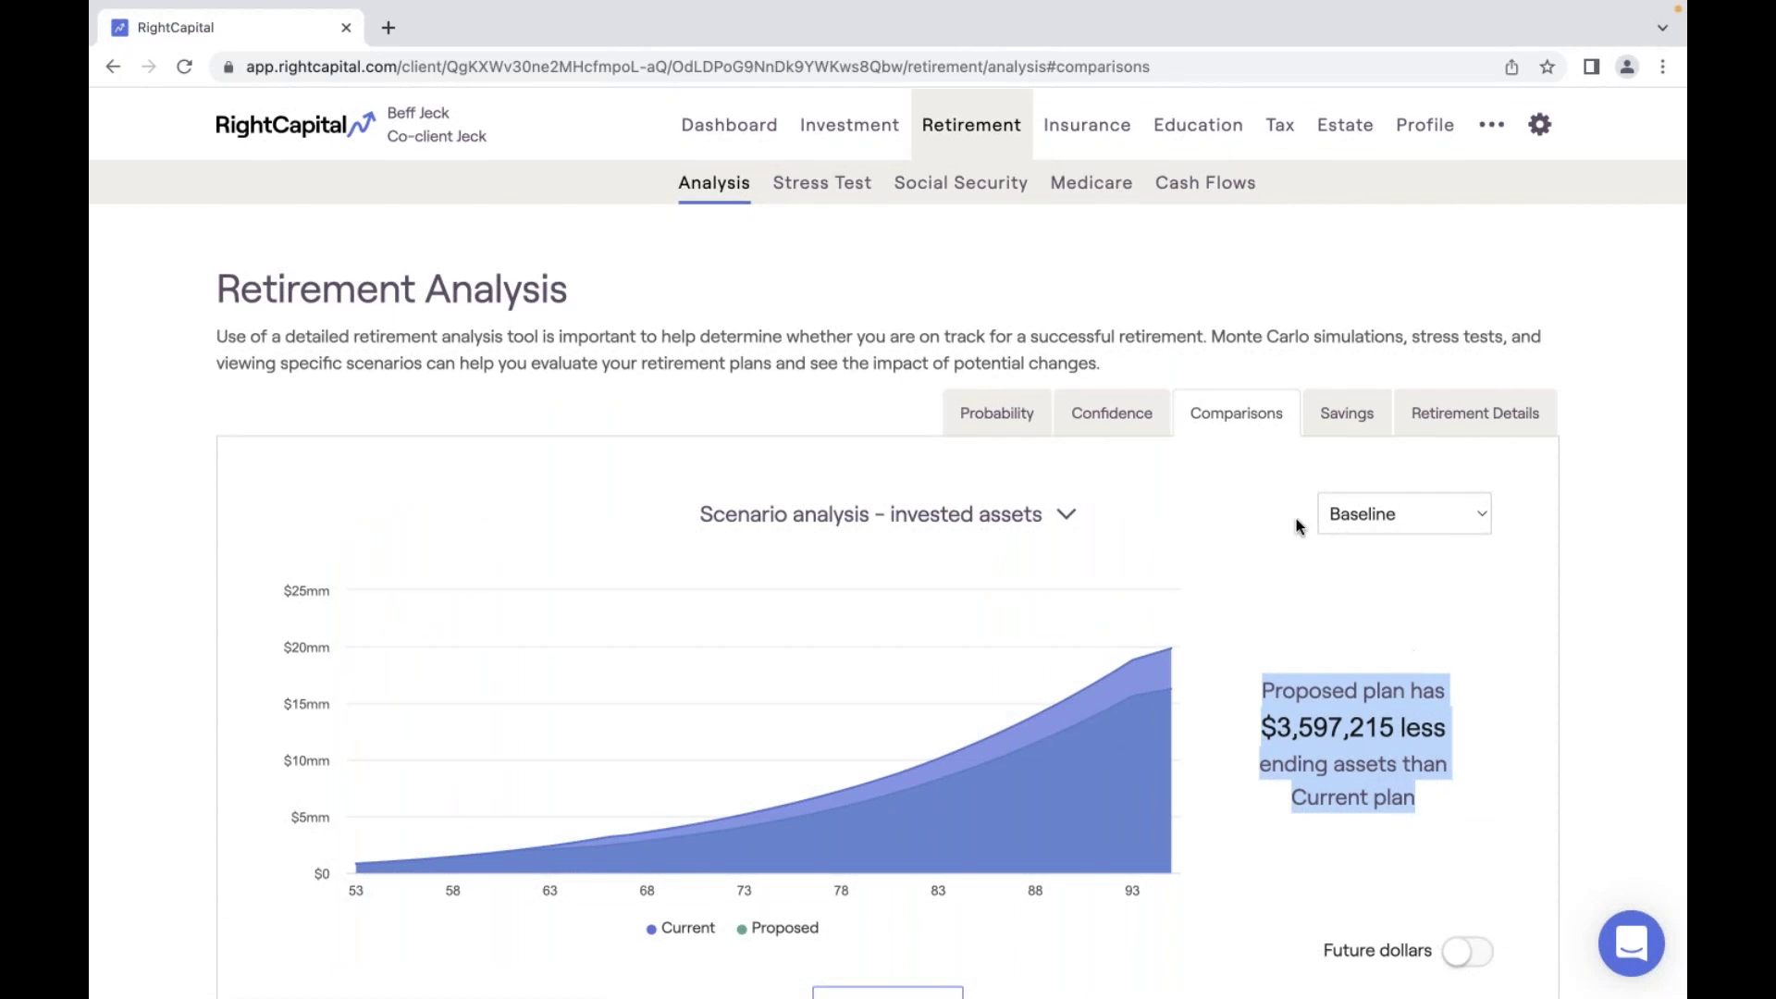
Open the net worth Blueprint in the client profile.
click(1441, 140)
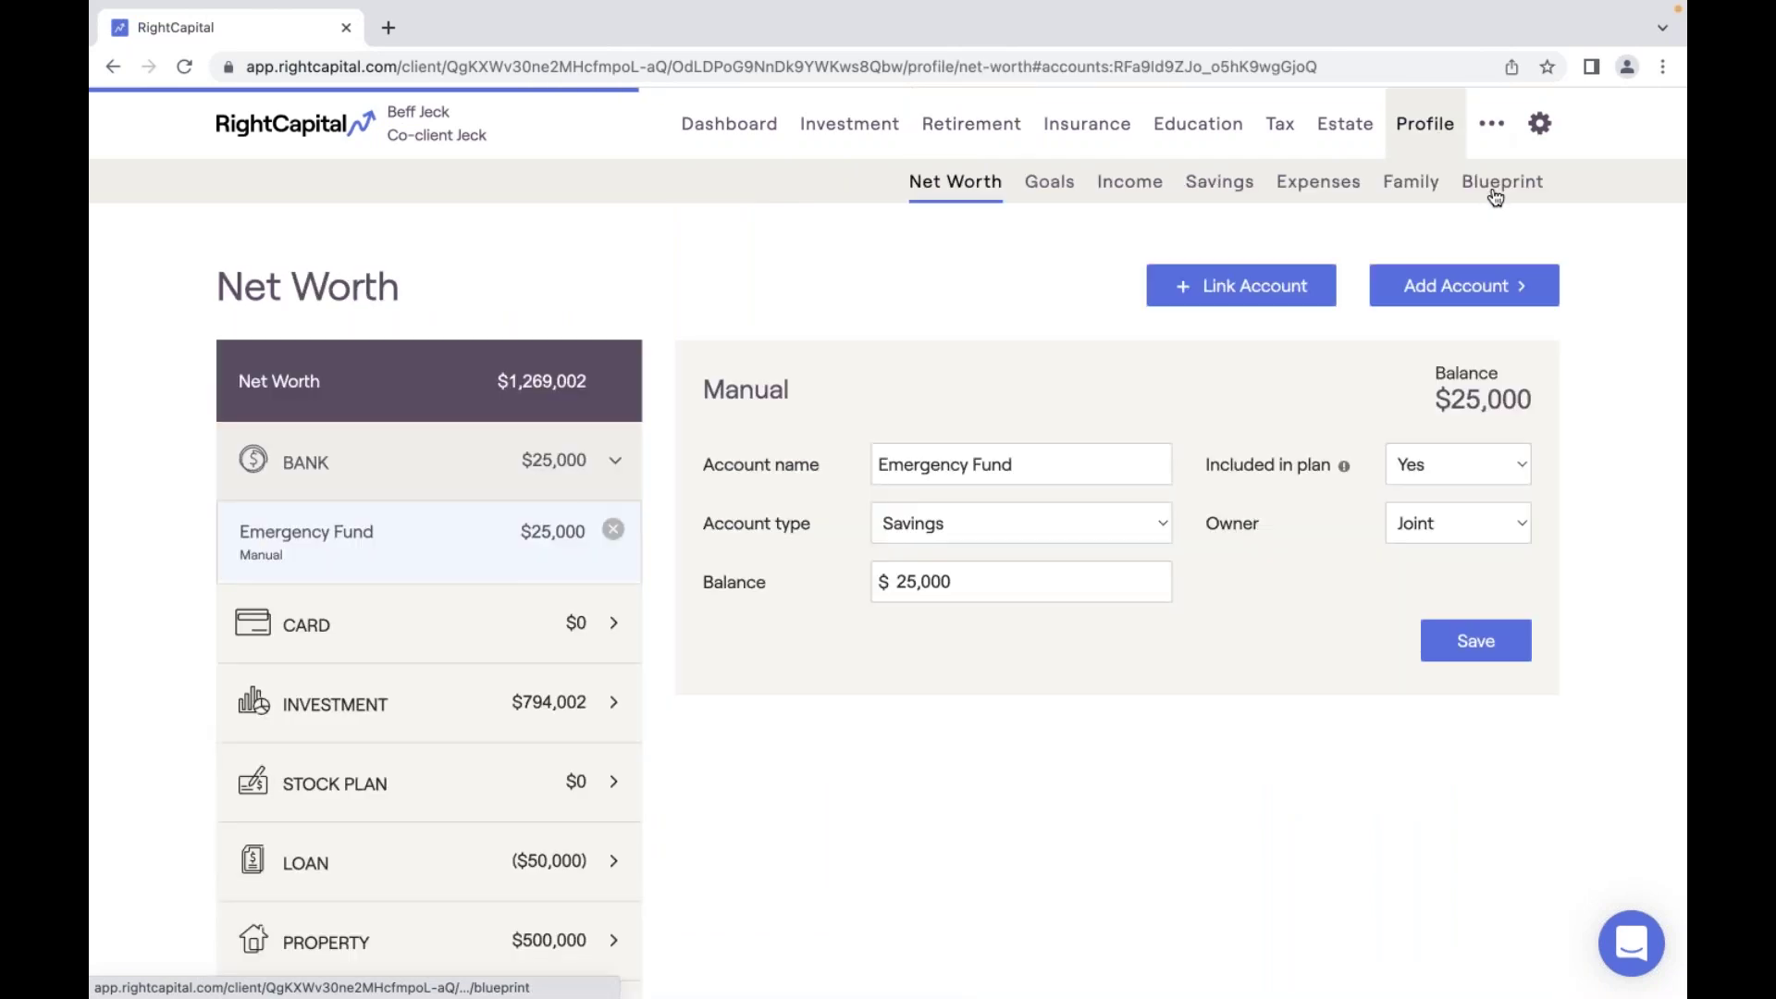
click(1496, 196)
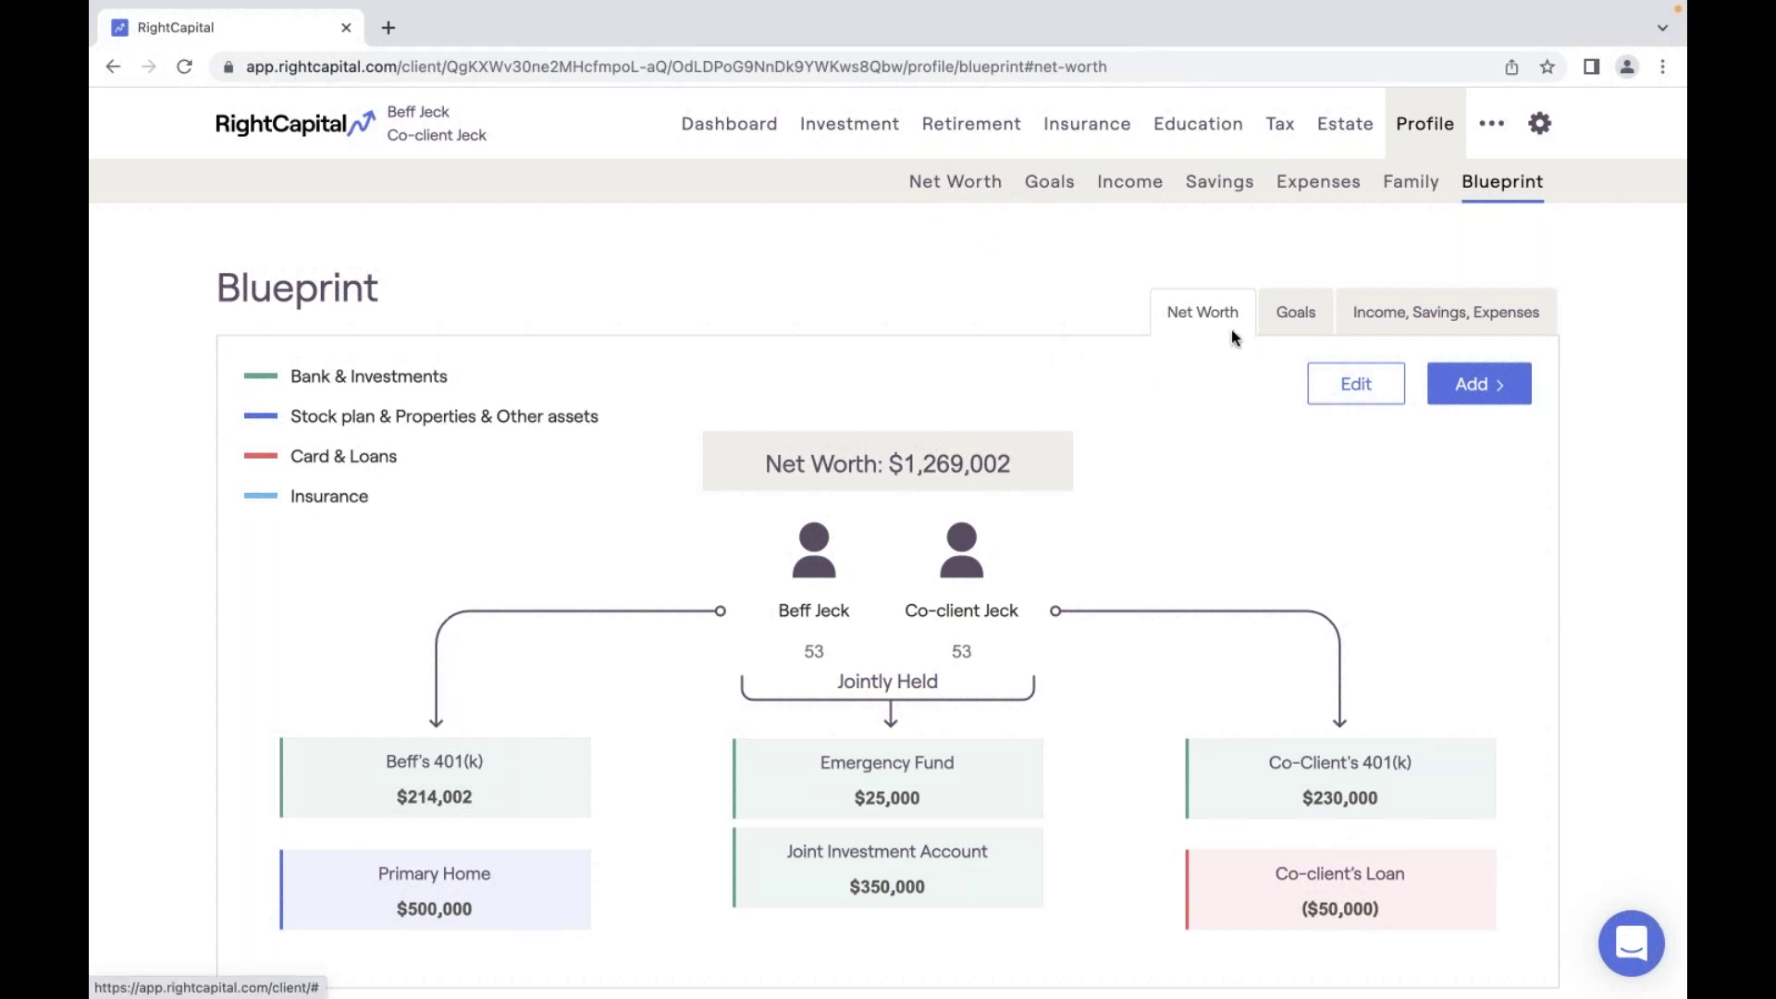
Look through the Blueprint's goals view and its income, savings and expenses view.
click(1296, 319)
click(1388, 319)
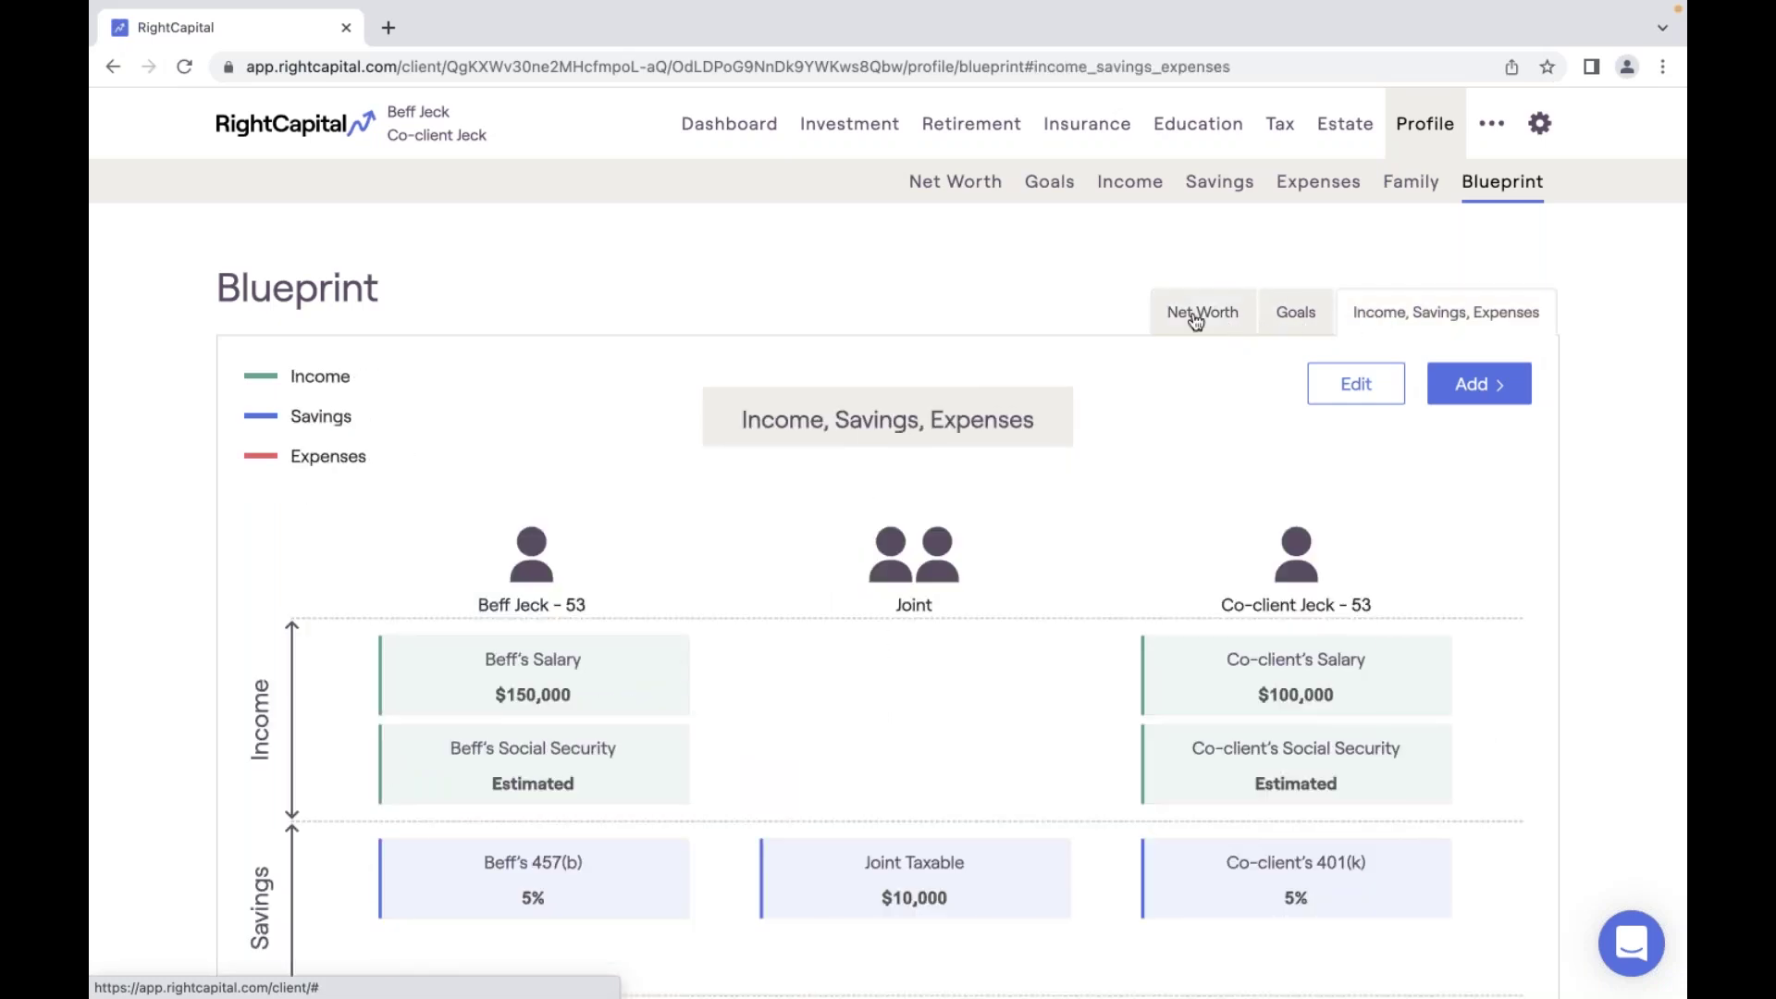
On the dashboard Snapshot, write "Right on Track!" in the Notes card and save it.
click(717, 128)
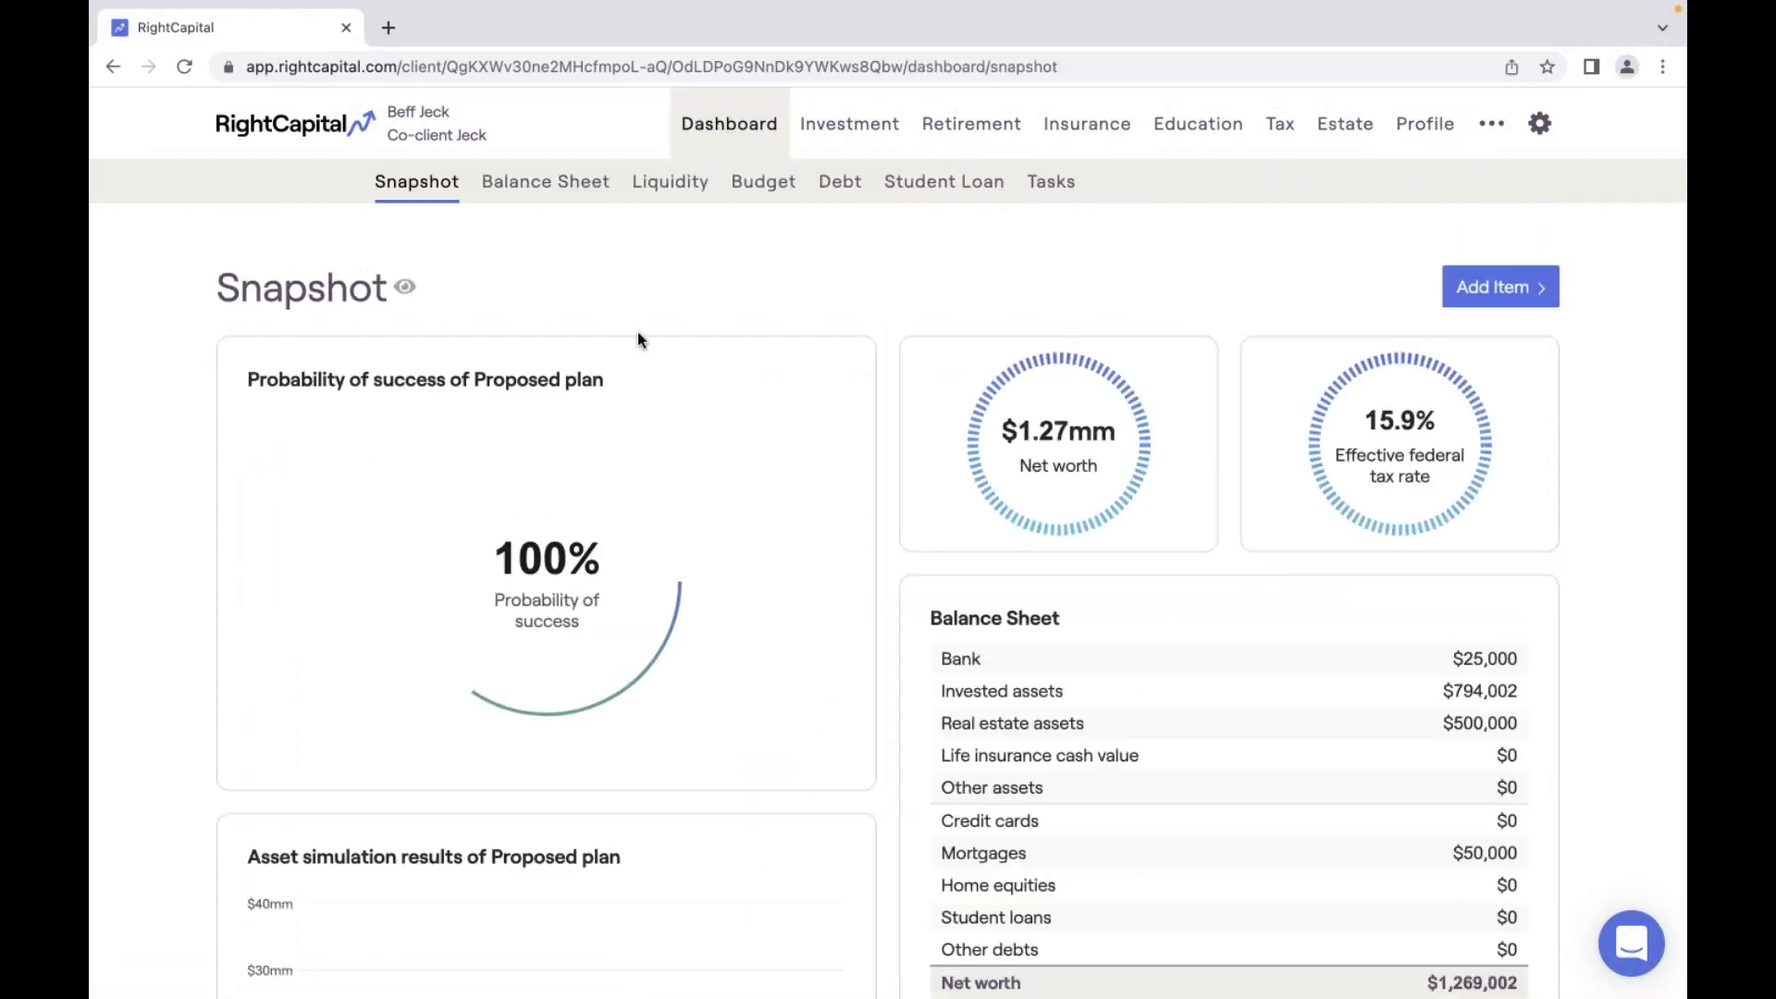
scroll(768, 550, down, 1)
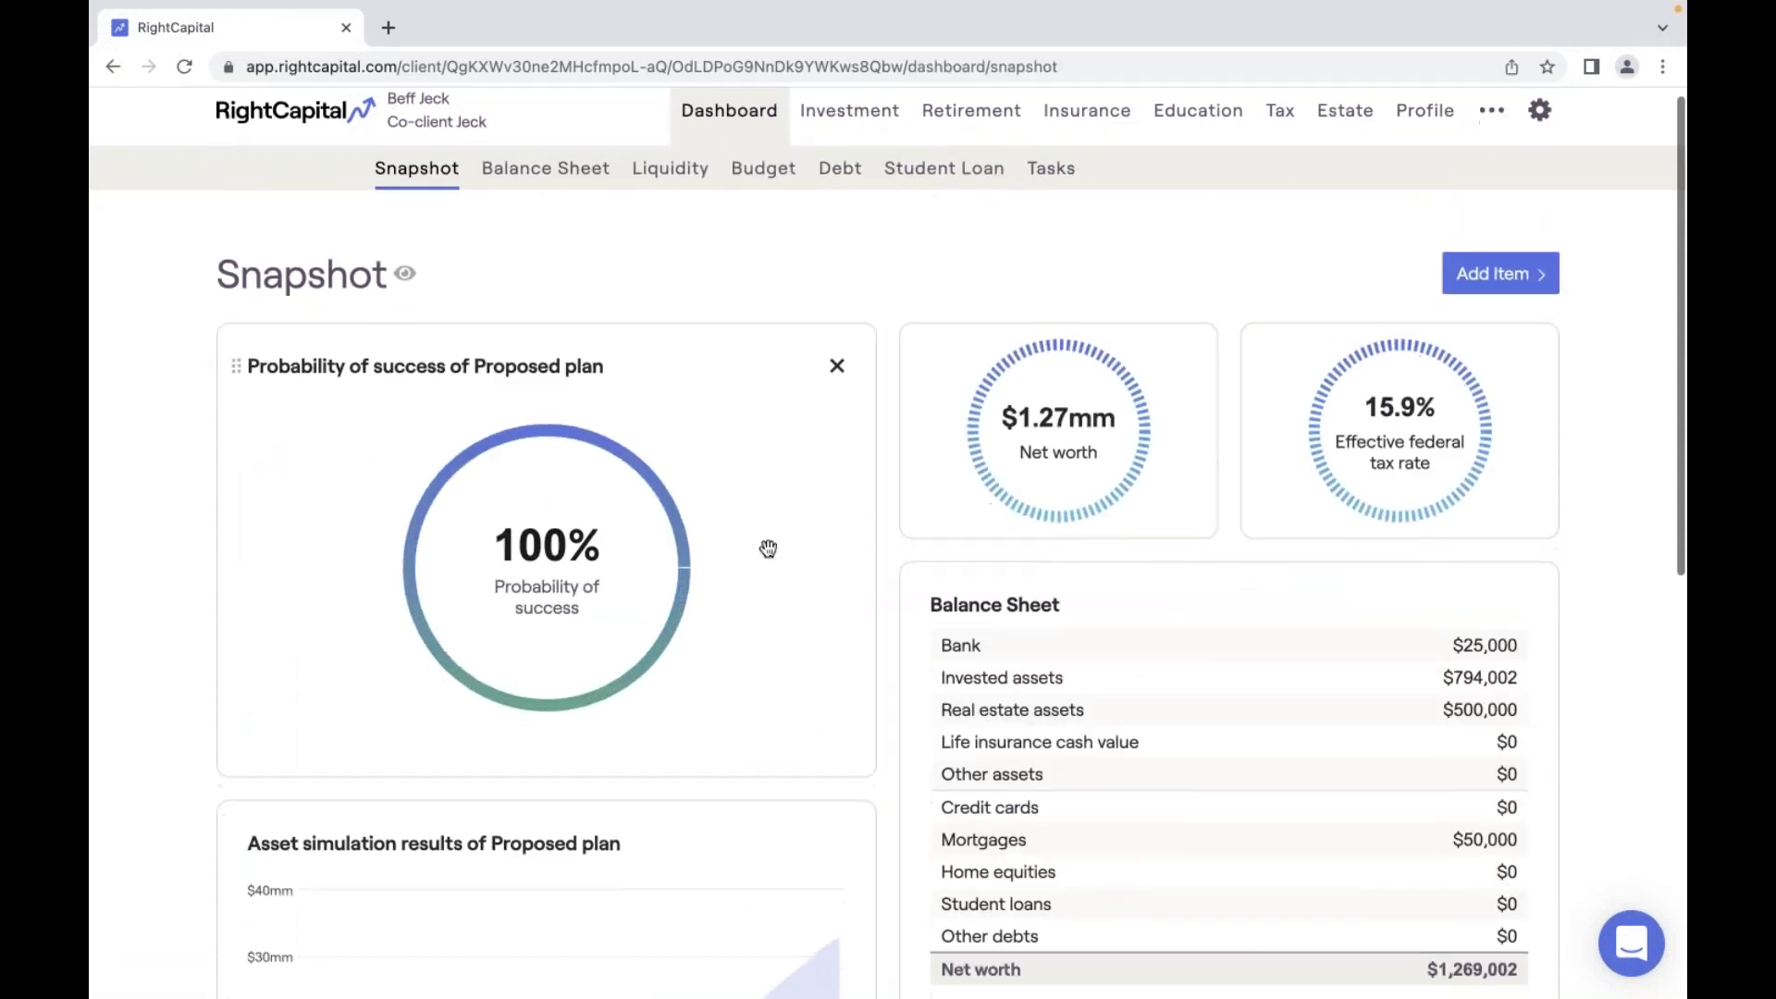
scroll(768, 550, down, 2)
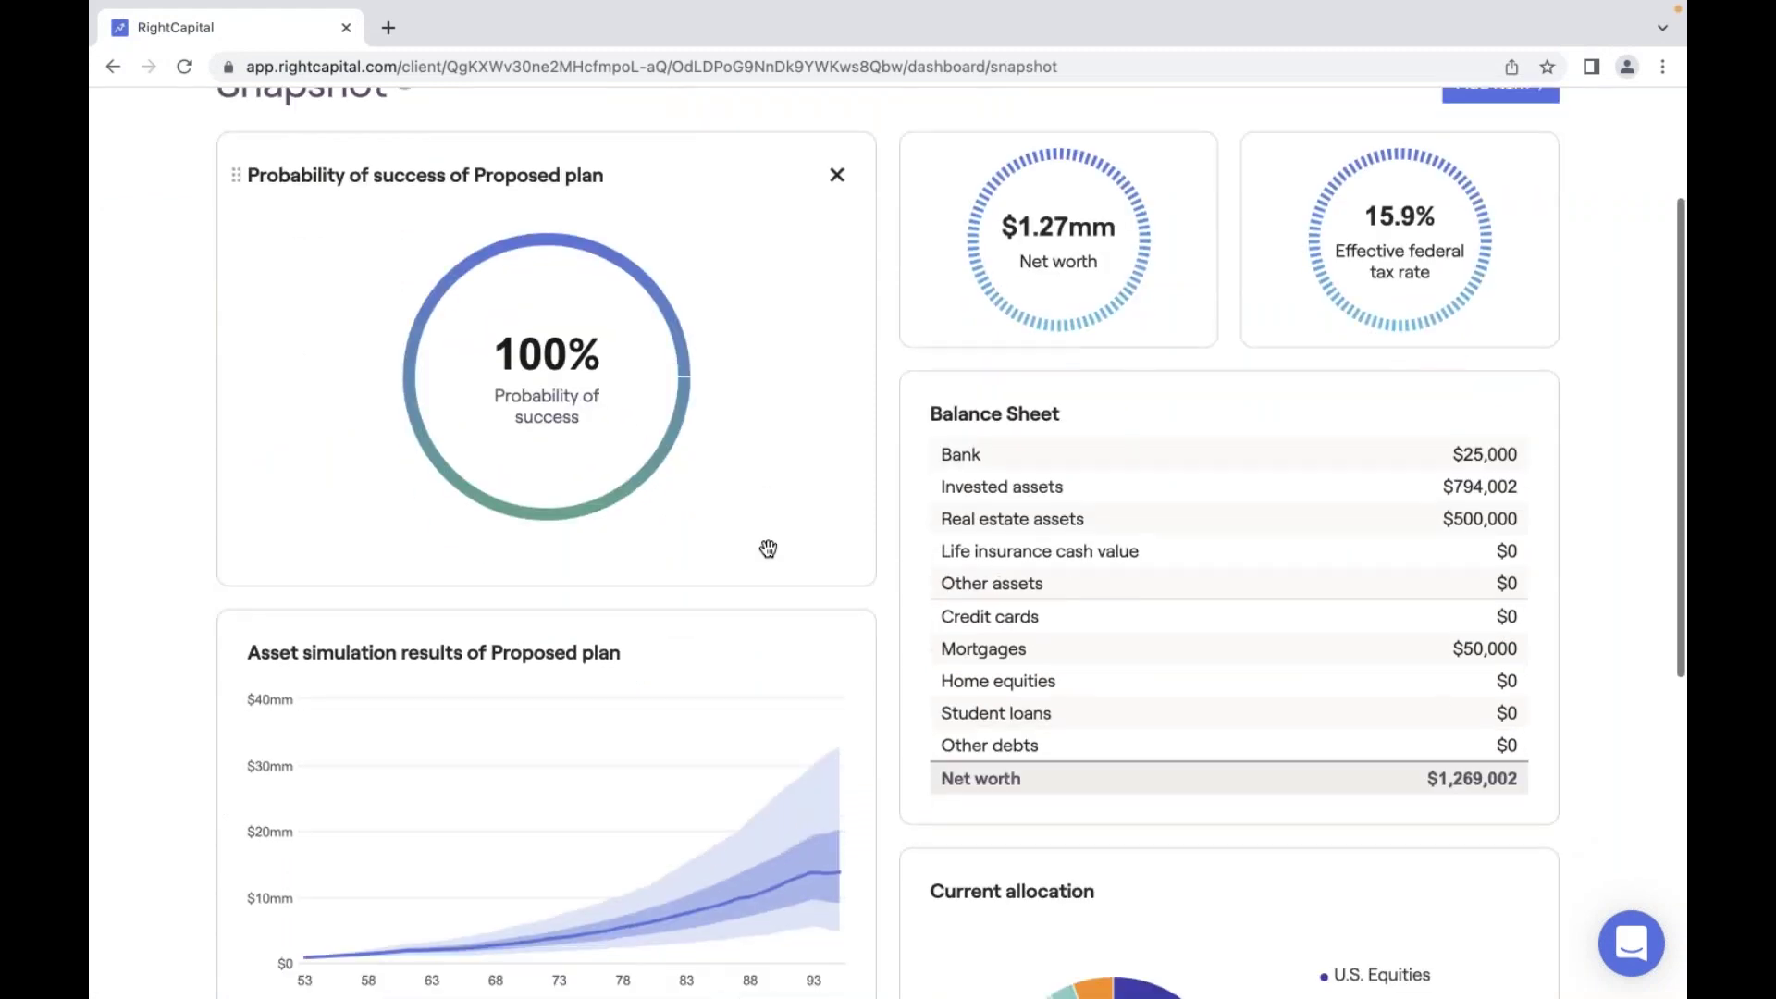
scroll(768, 550, down, 1)
scroll(767, 549, down, 6)
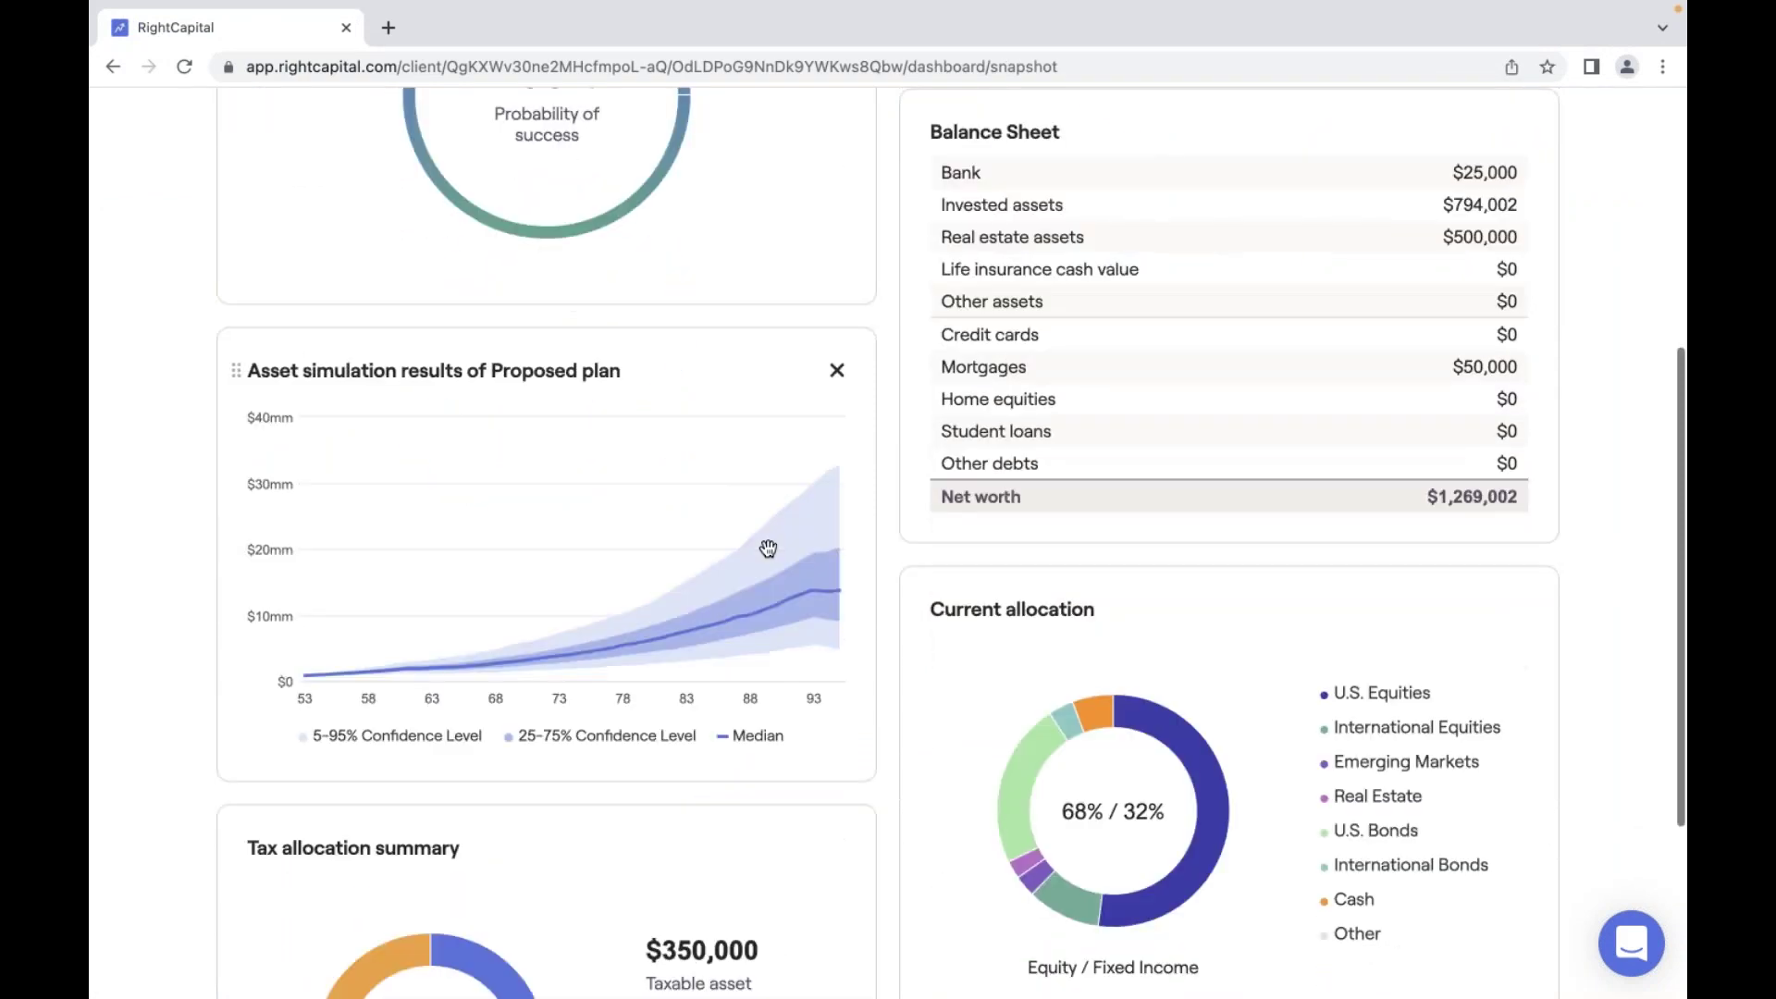
click(1014, 819)
text(Right )
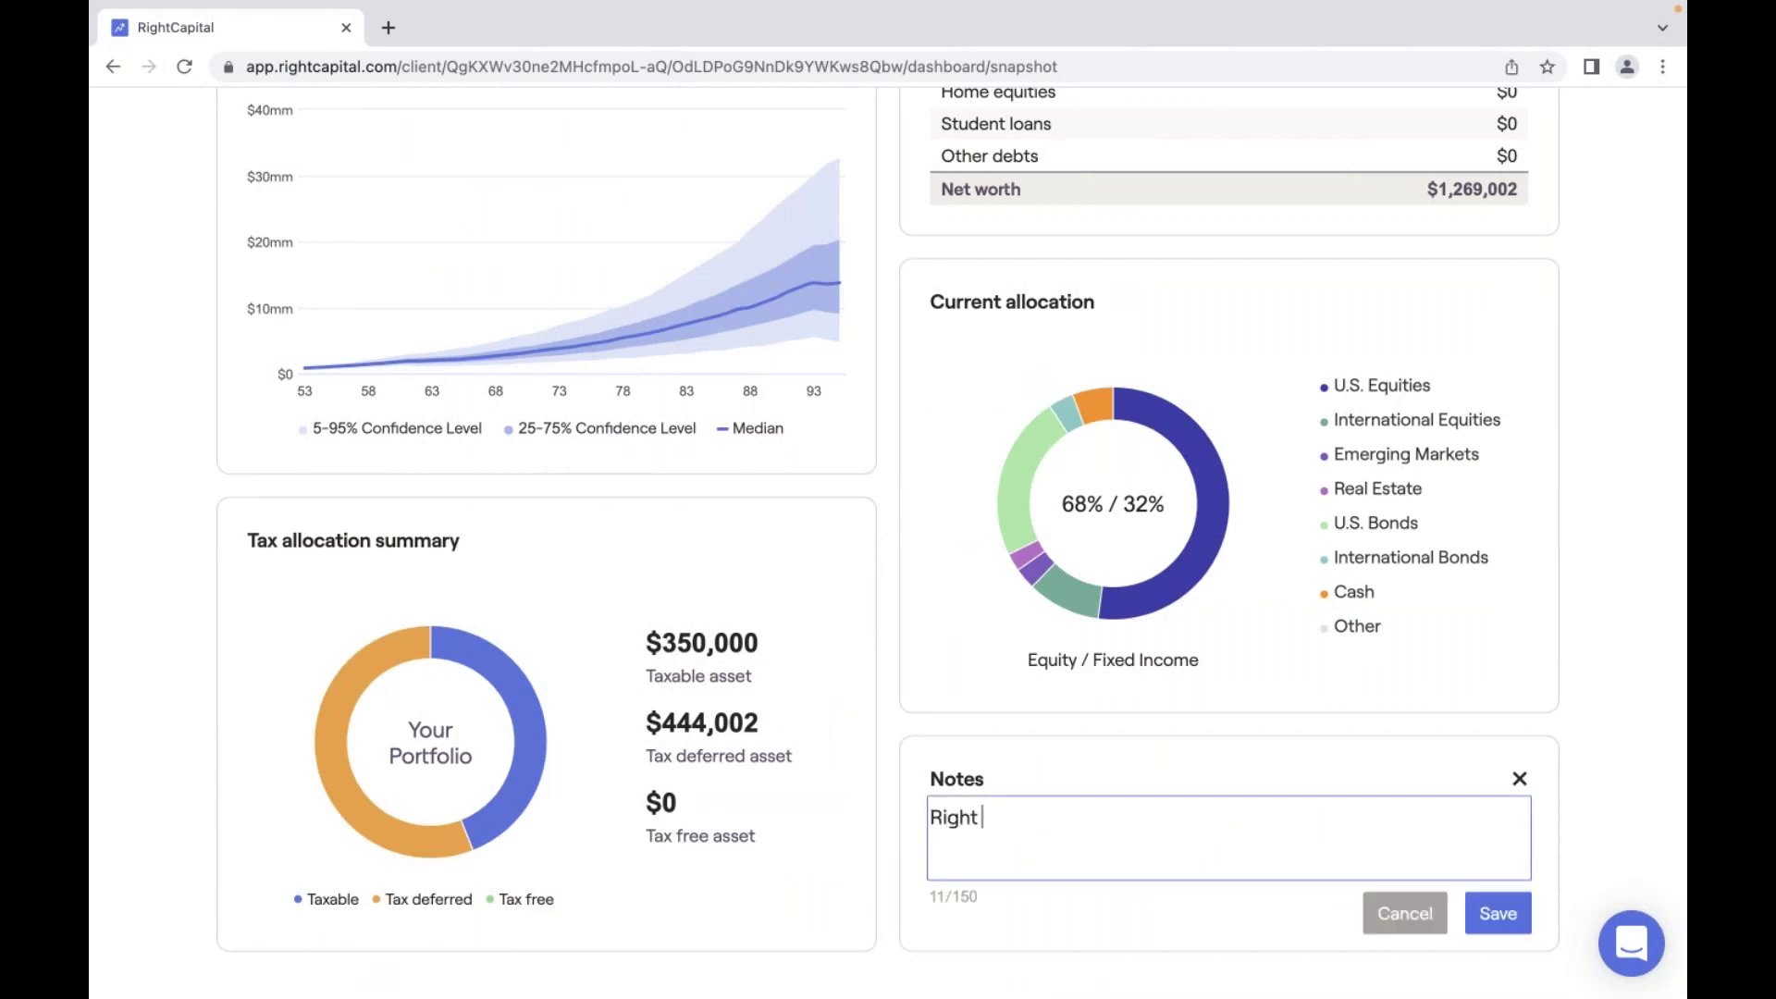
text(on Track!)
click(1517, 913)
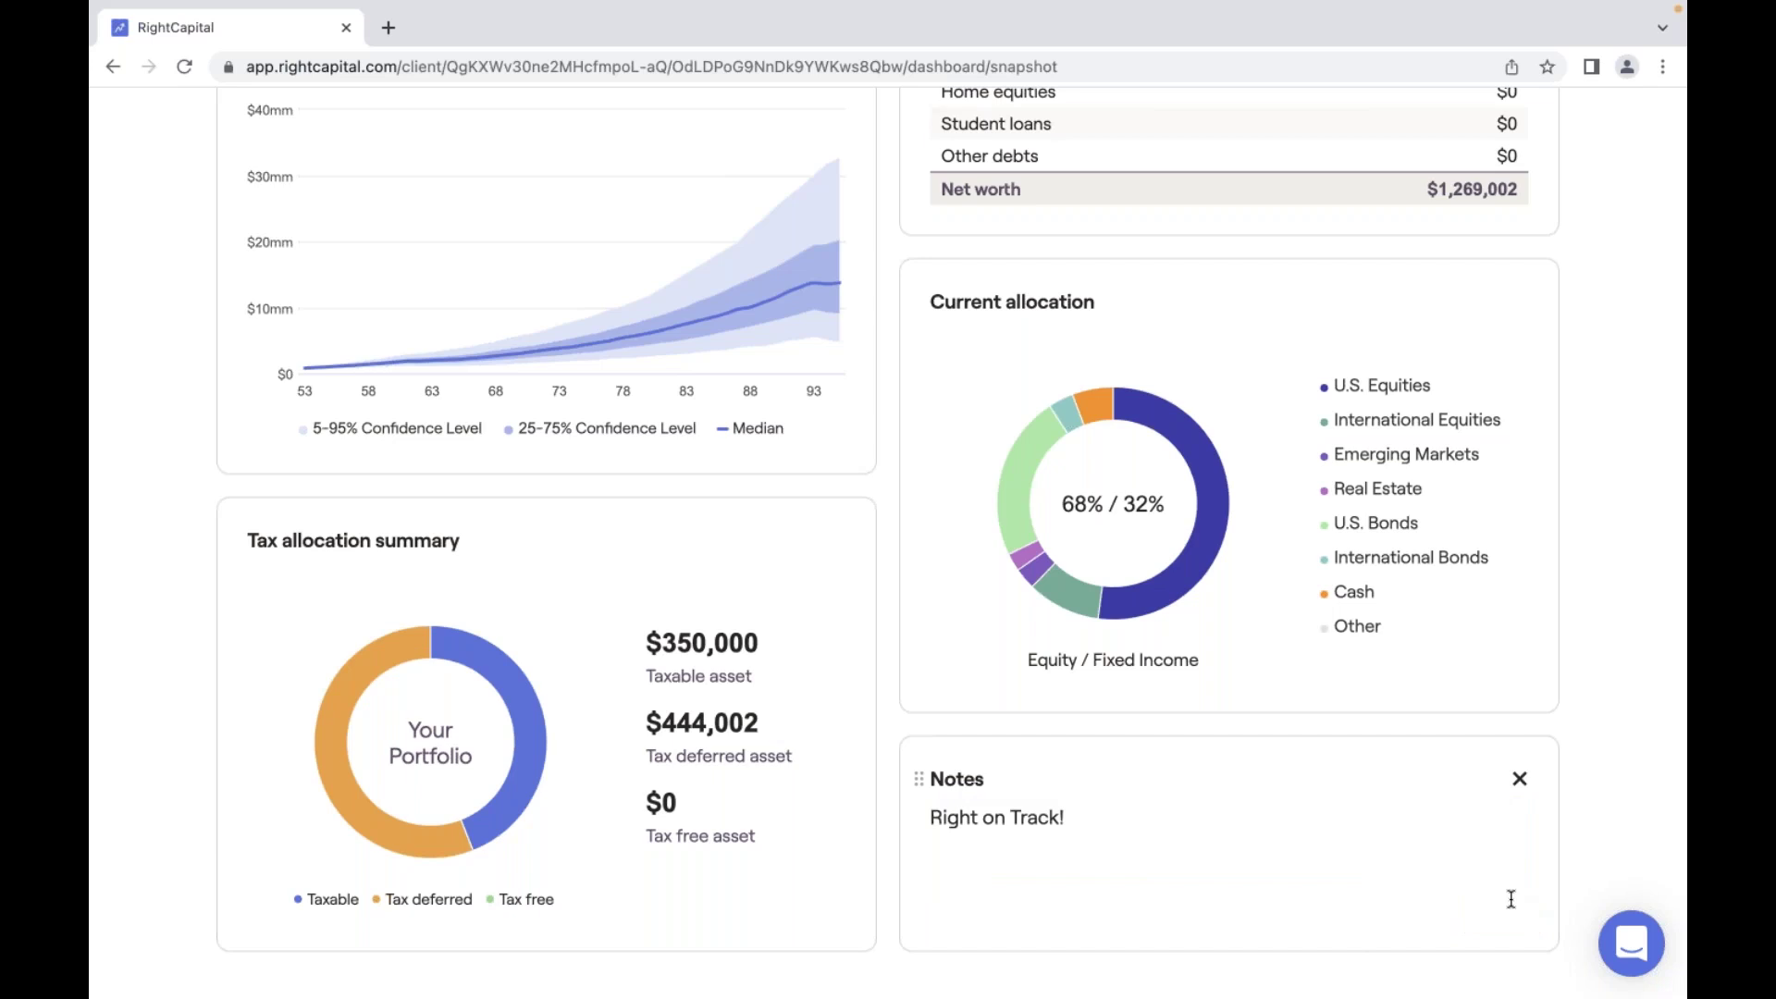
Open the report builder and include the dashboard Snapshot and the profile Blueprint in the report.
scroll(1518, 913, up, 8)
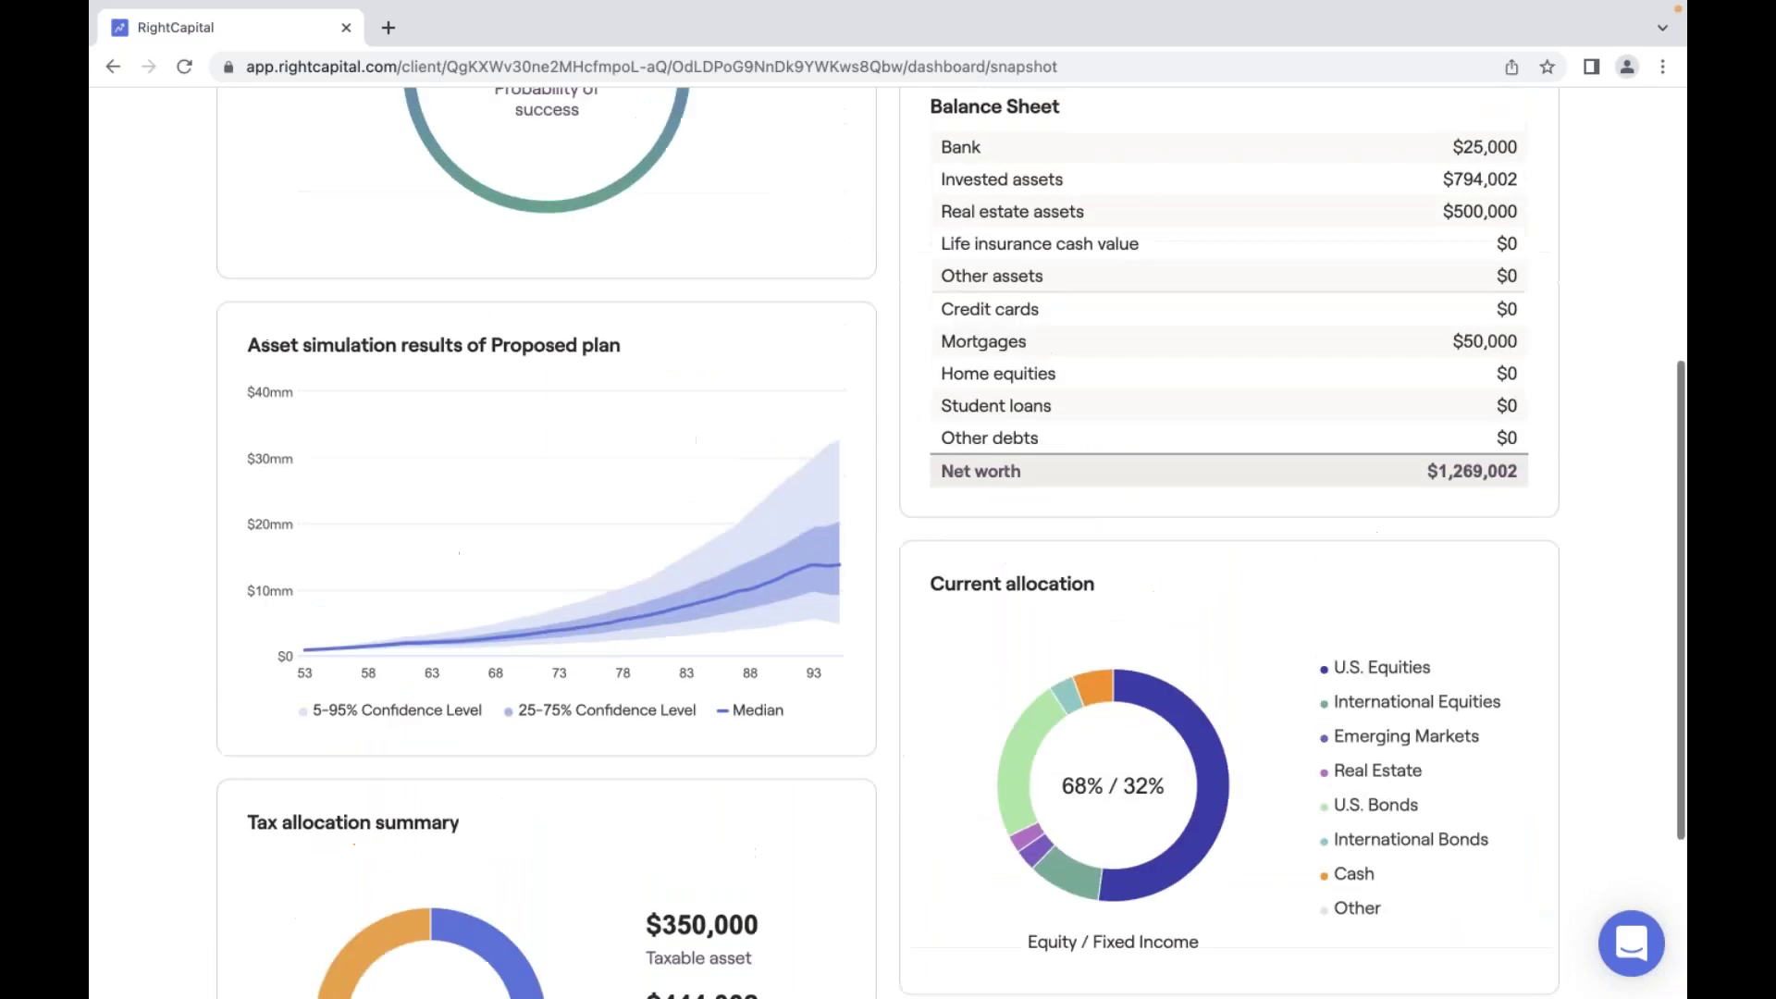
click(1499, 135)
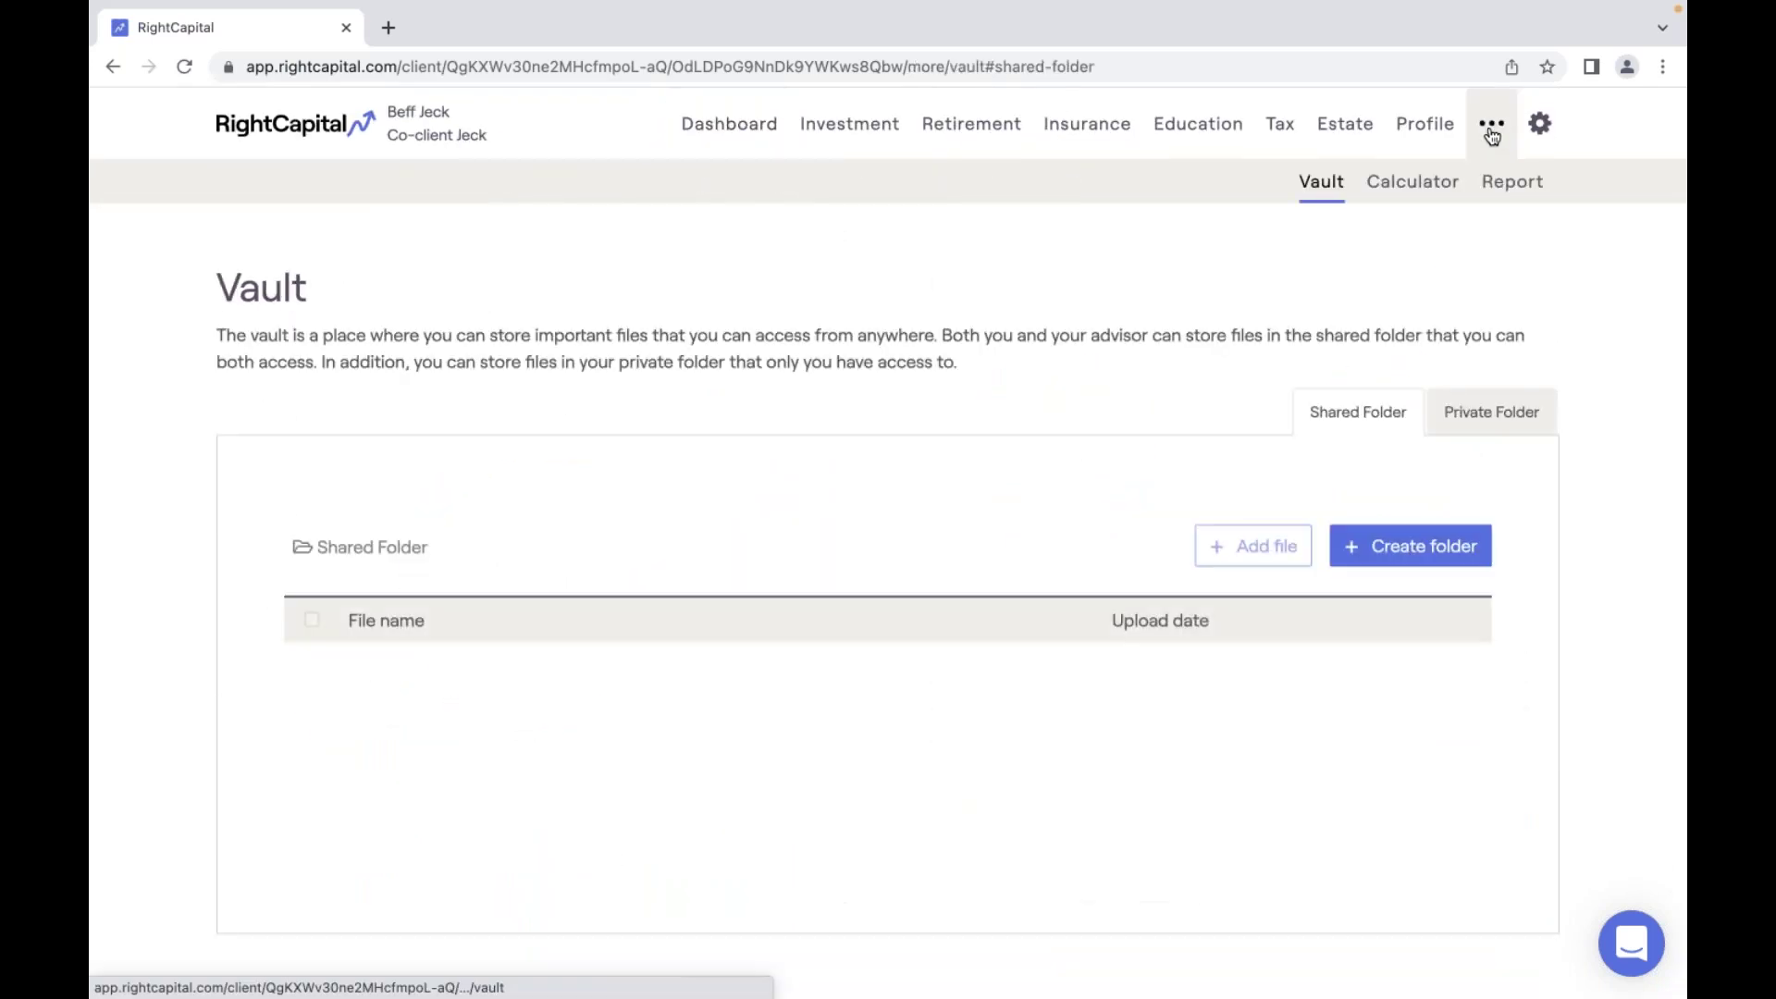
click(1509, 183)
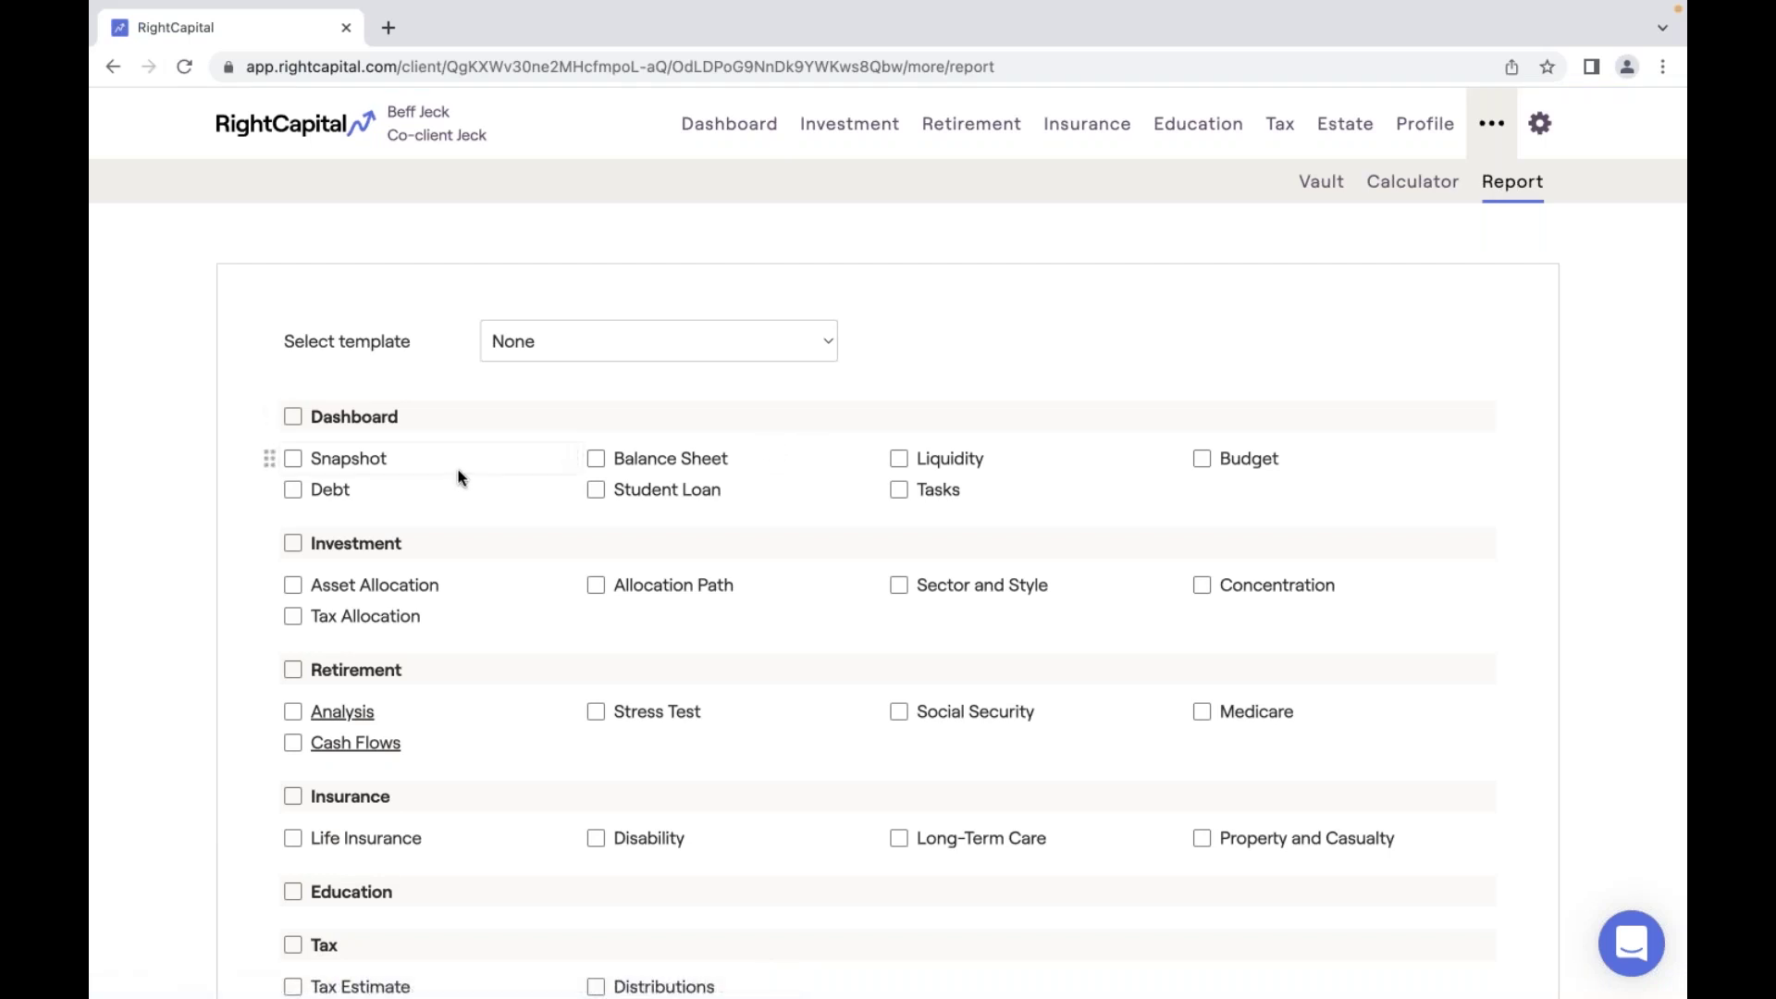
click(343, 461)
scroll(537, 587, down, 3)
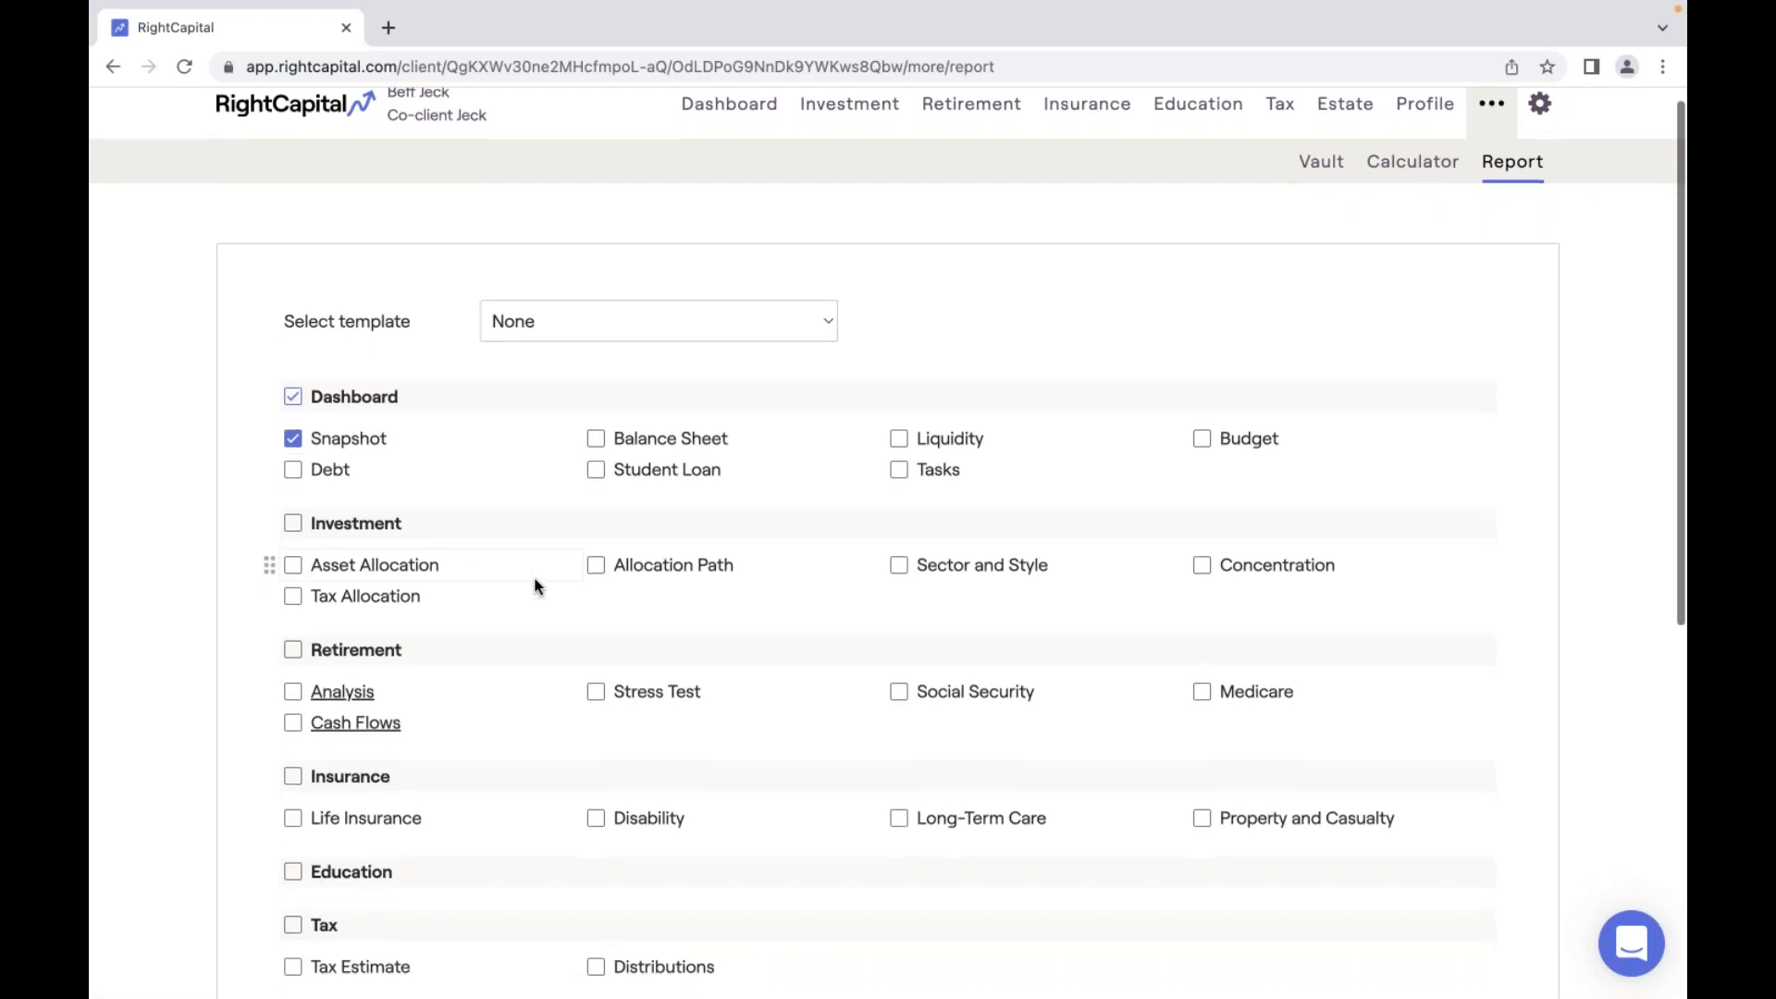
scroll(538, 587, down, 2)
click(323, 814)
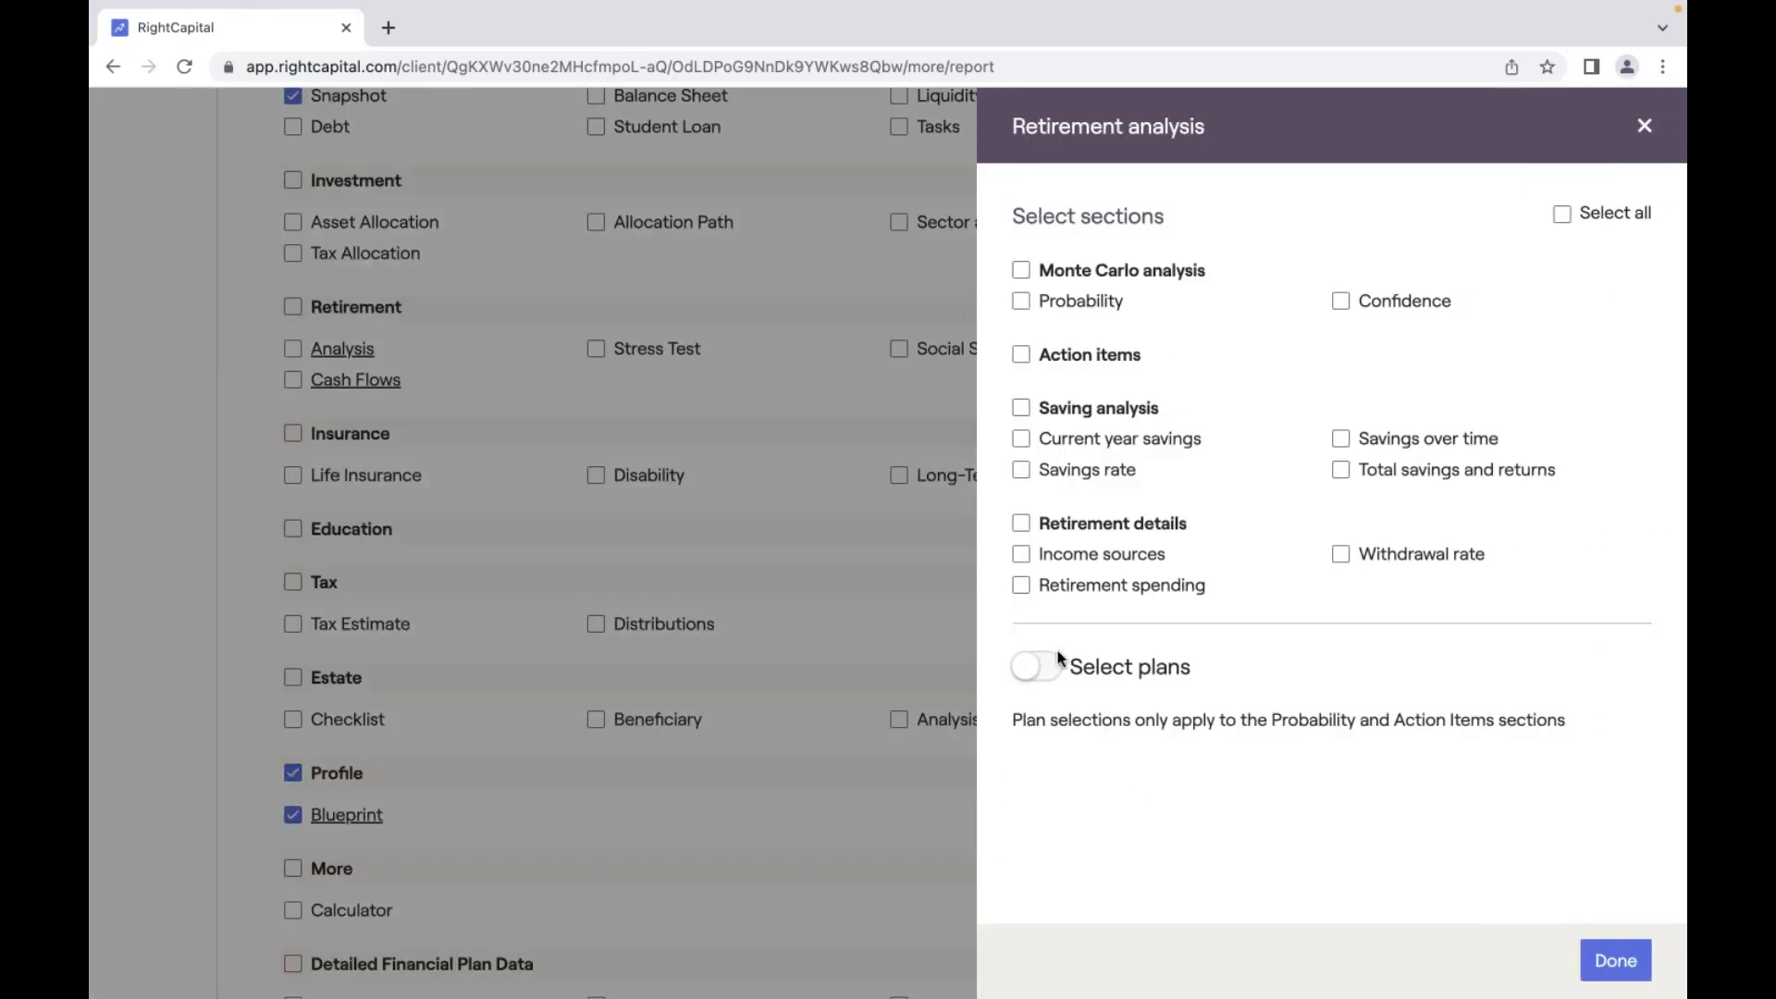
Try the current and proposed plan selection in the report's Retirement Analysis options.
click(1037, 666)
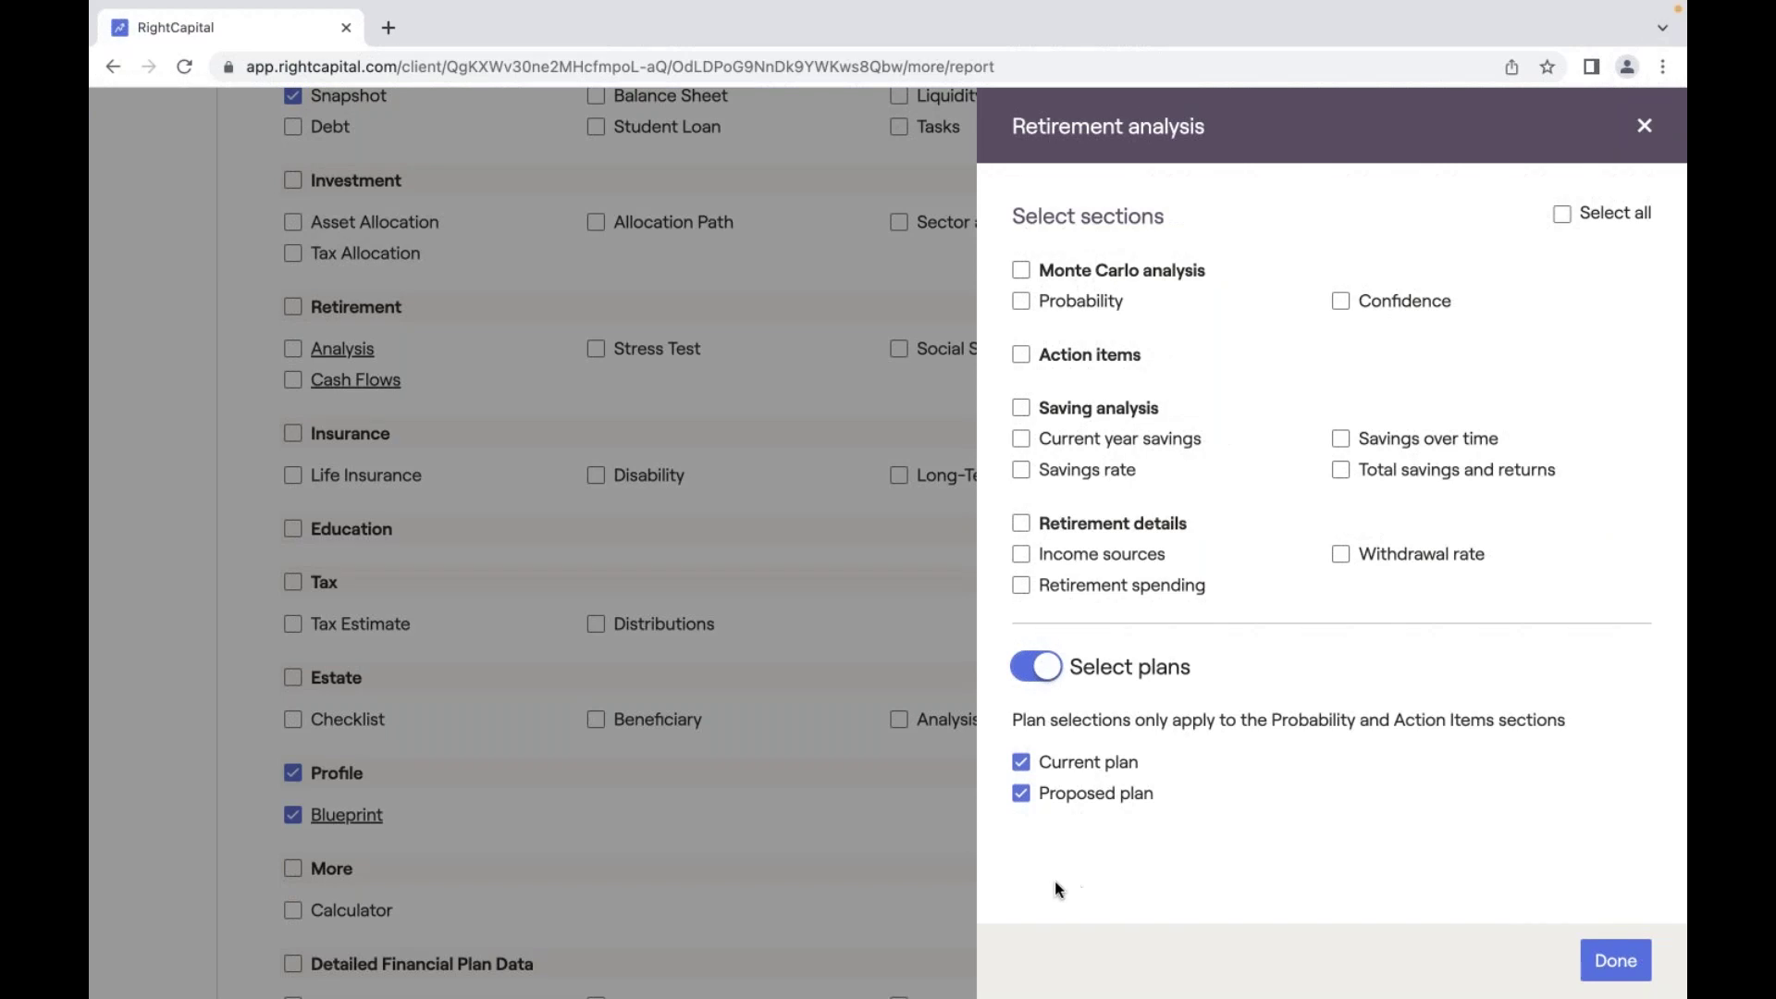
click(1044, 679)
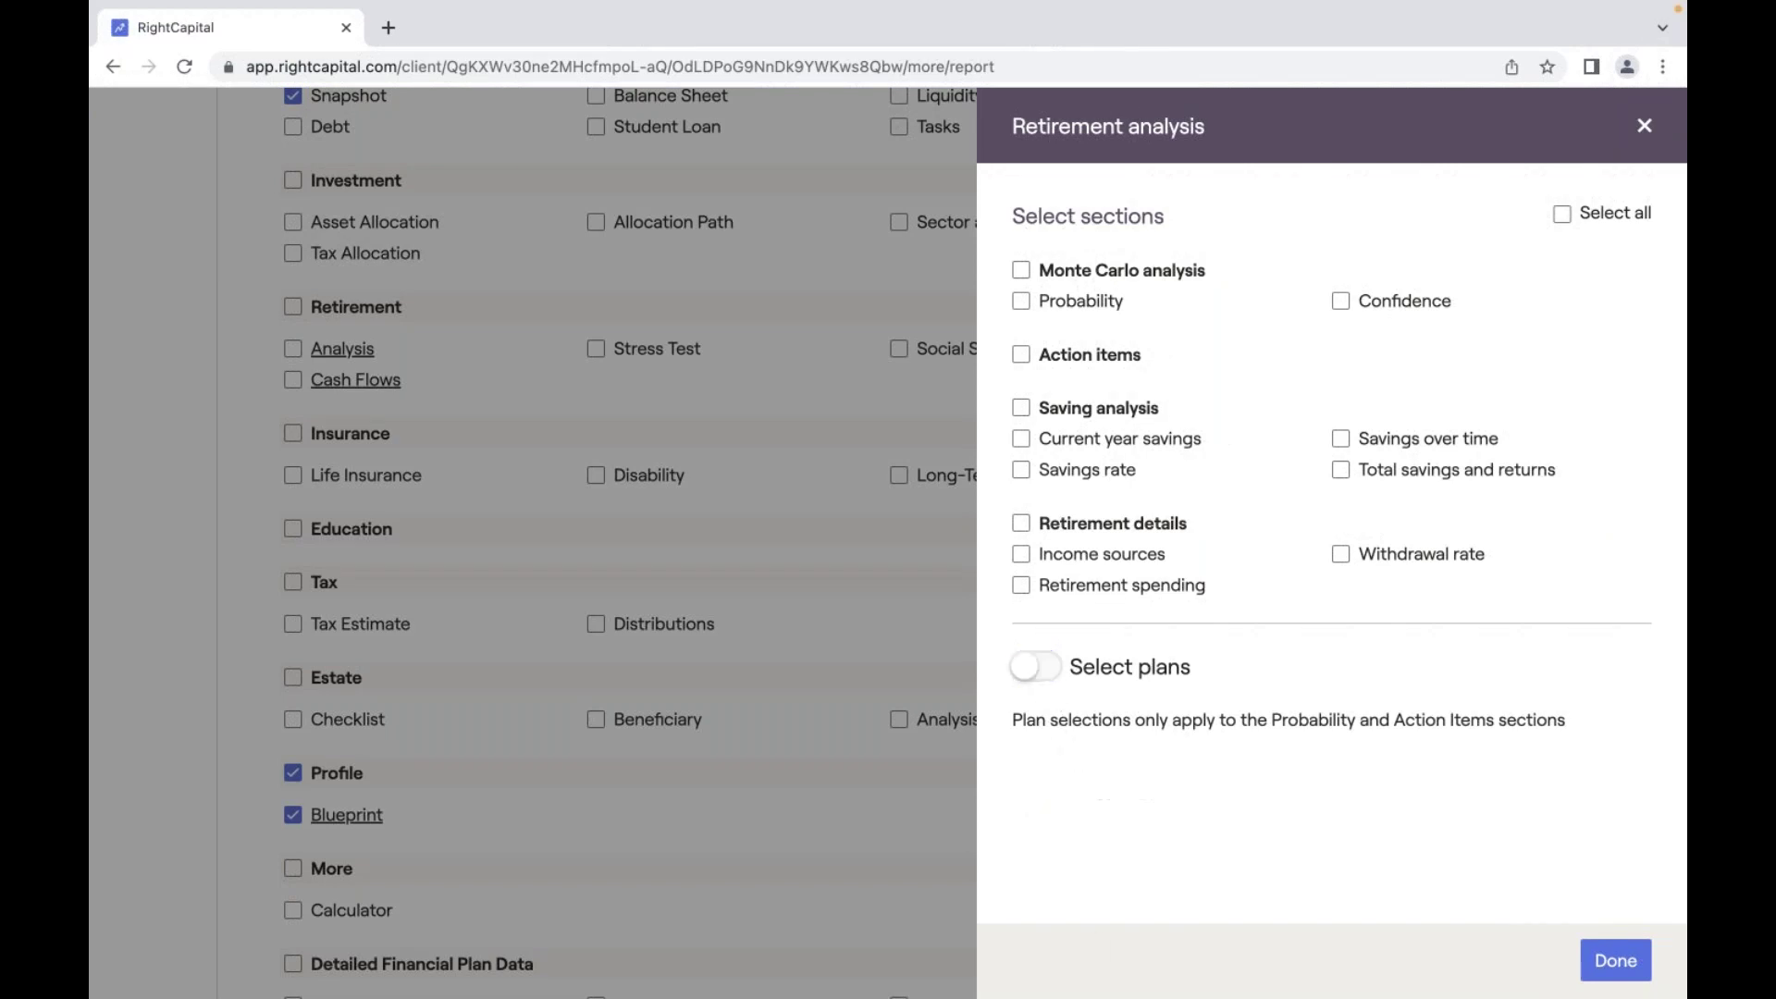
click(1645, 127)
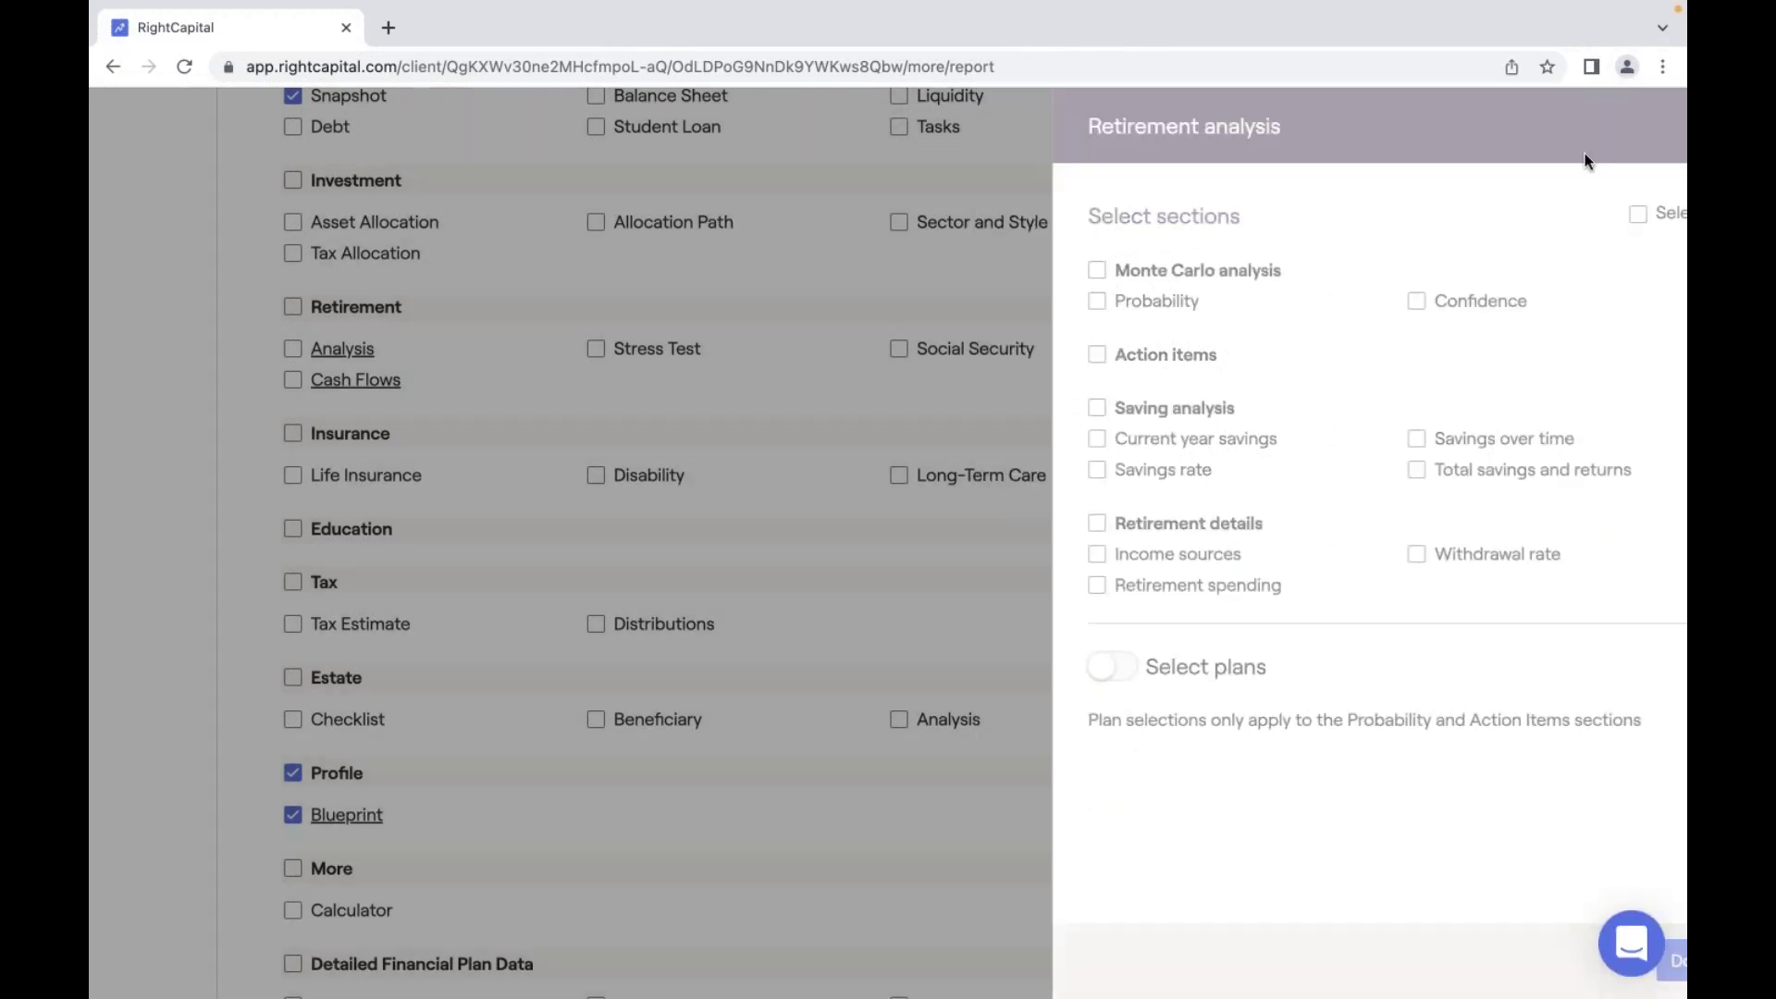
Exclude Income, Savings, Expenses from the report's Profile Blueprint sections, keeping Net Worth and Goals.
click(347, 814)
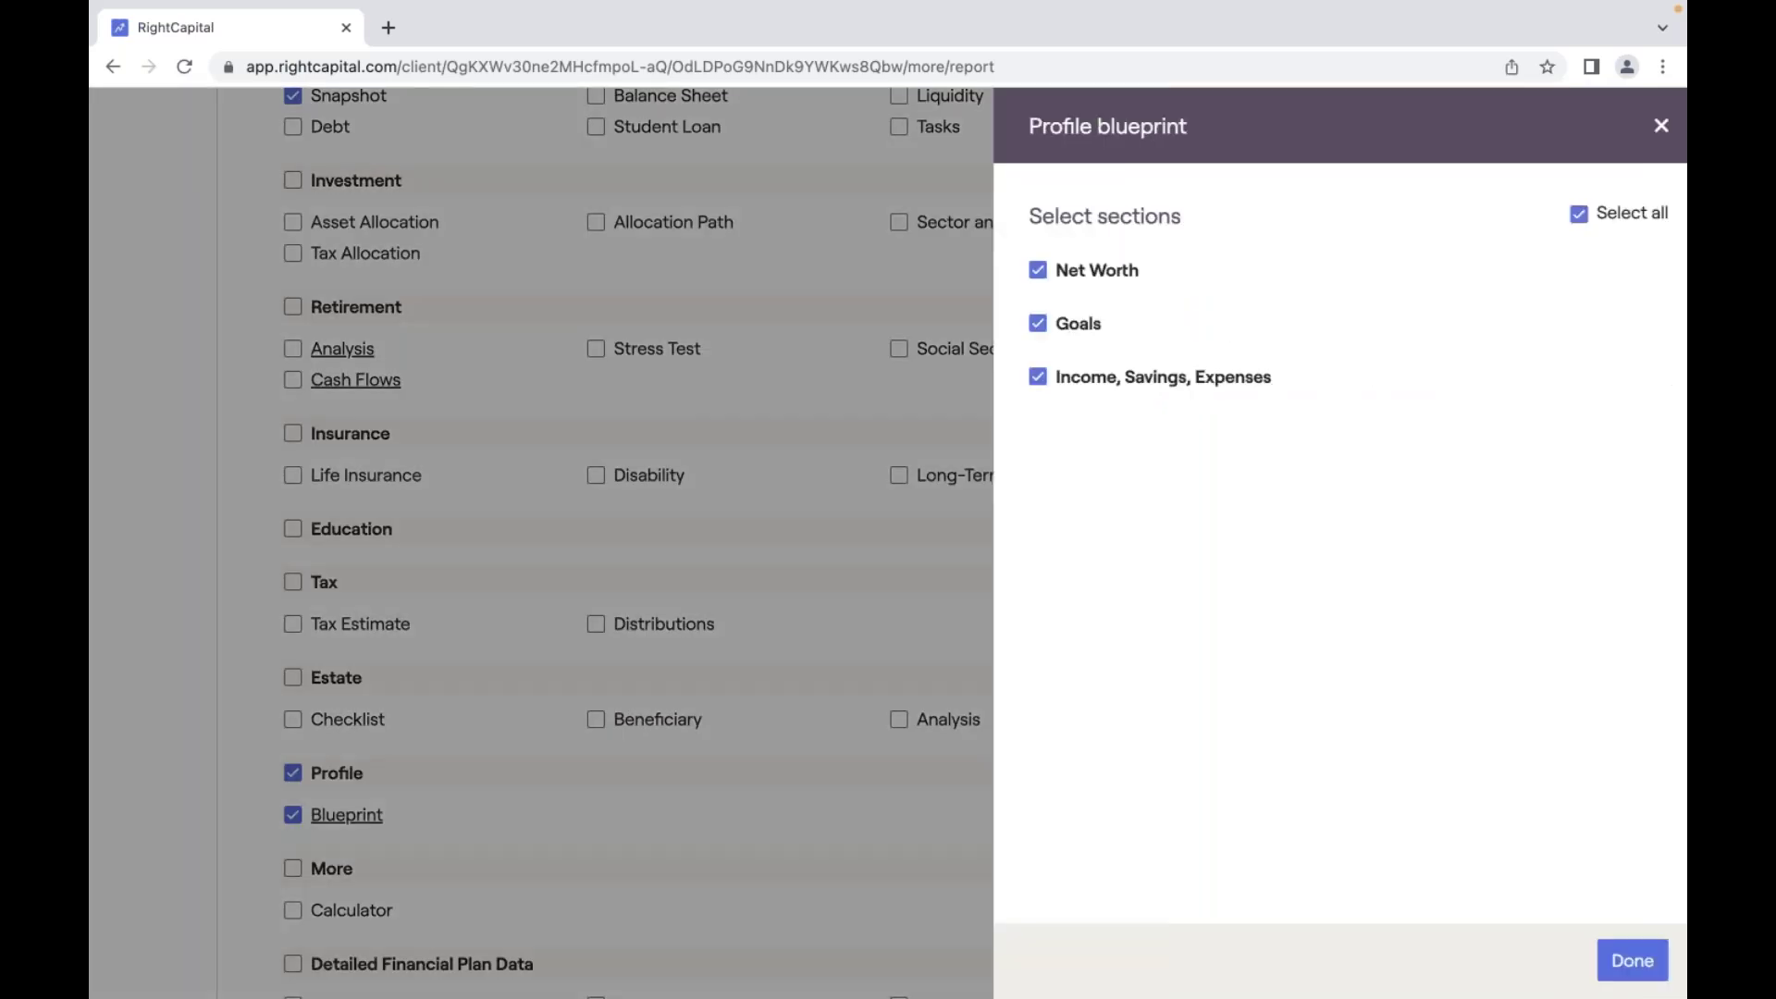
click(1022, 377)
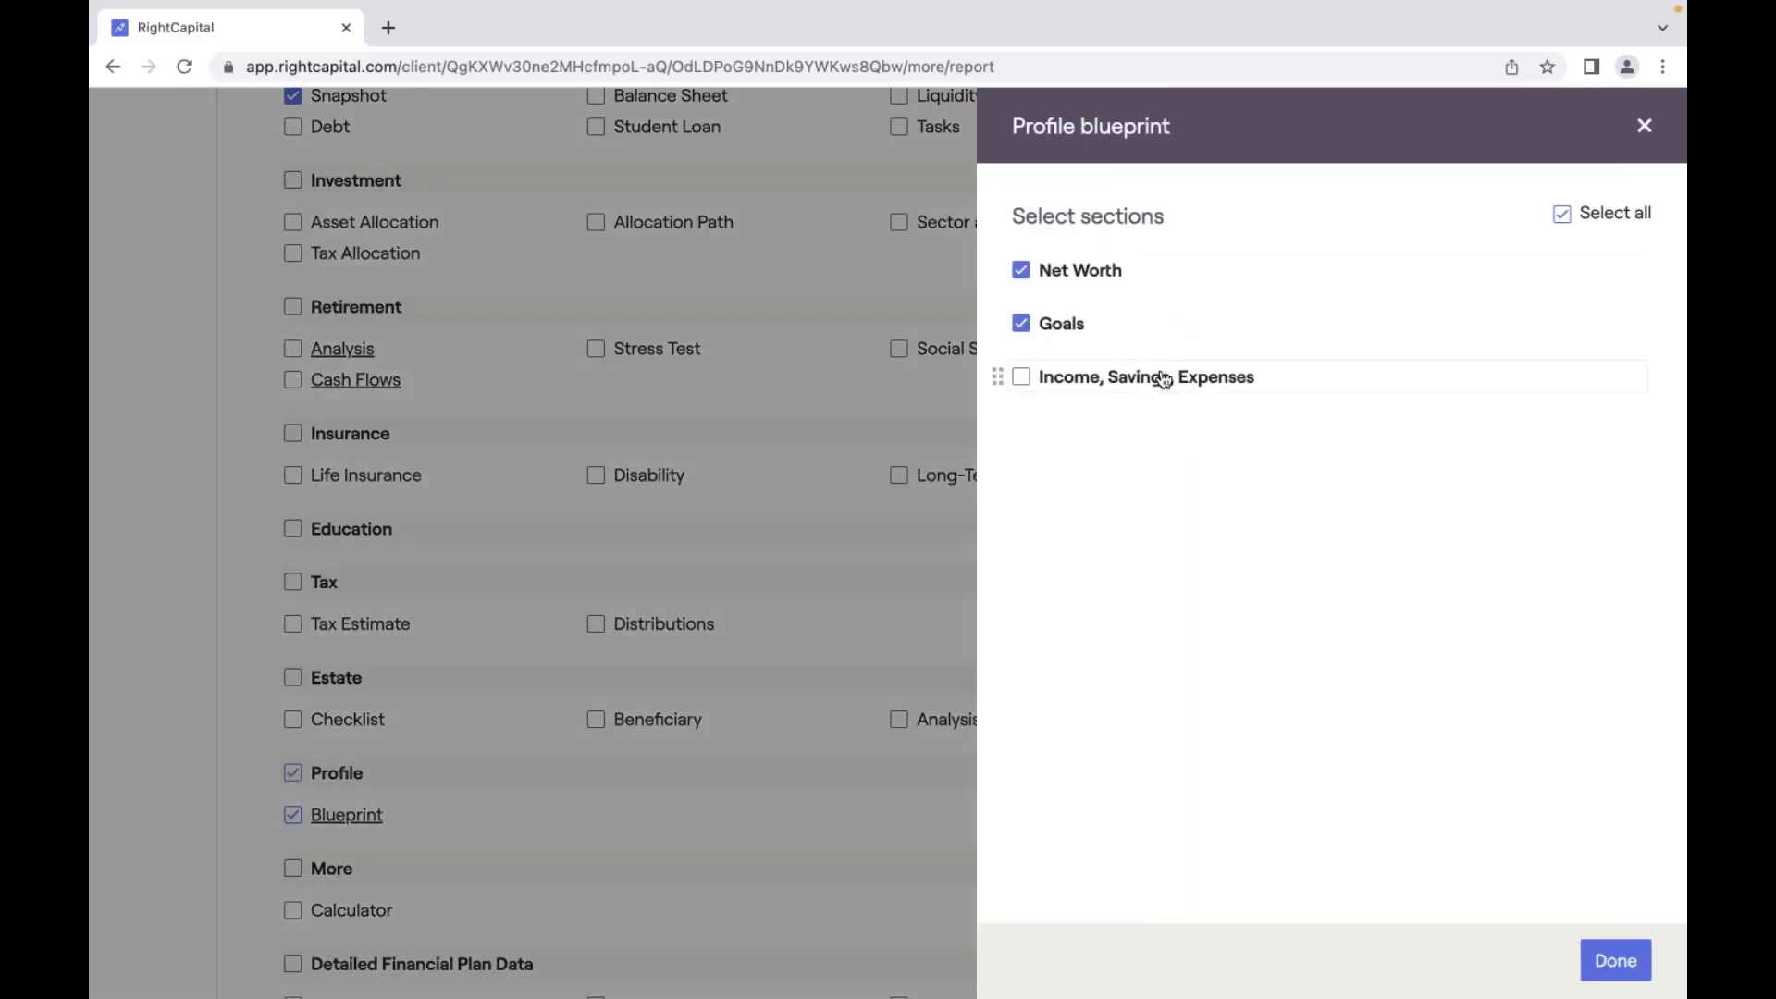
click(1643, 963)
Download the selected report pages and return to the report builder.
scroll(1237, 757, down, 1)
scroll(1240, 764, down, 3)
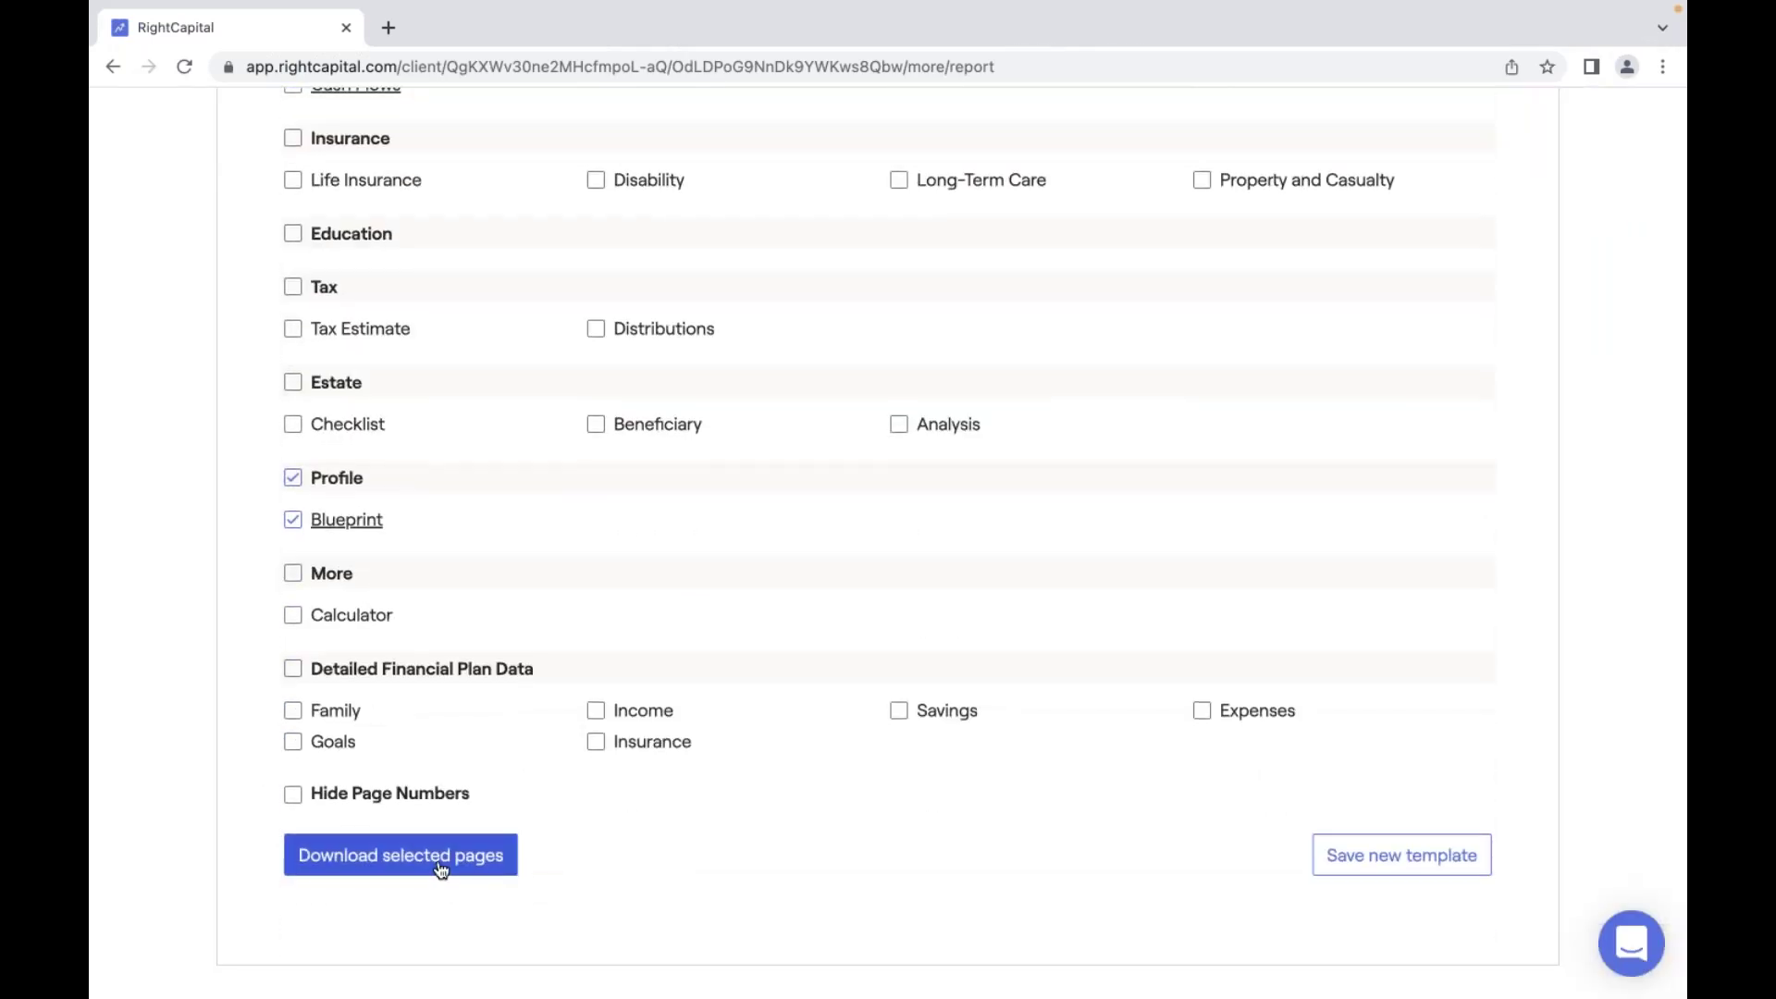
click(441, 867)
click(246, 27)
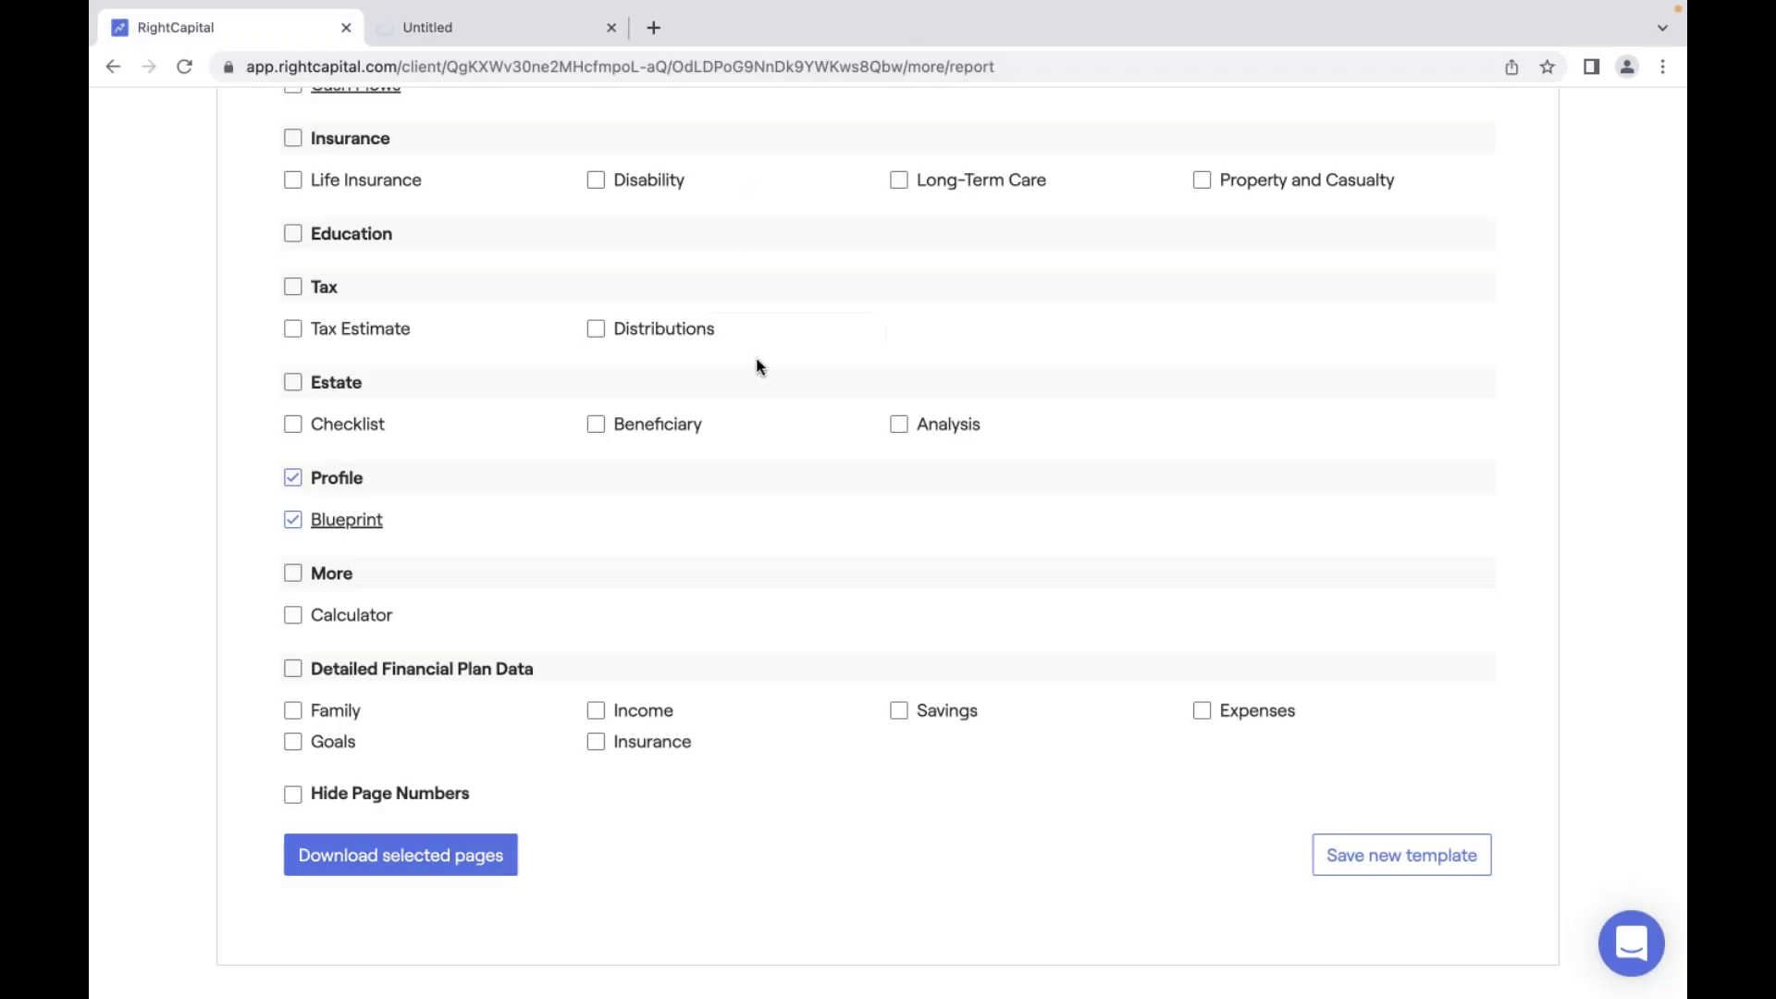
Add the downloaded report PDF to the Shared Folder of the client's vault.
scroll(512, 696, up, 8)
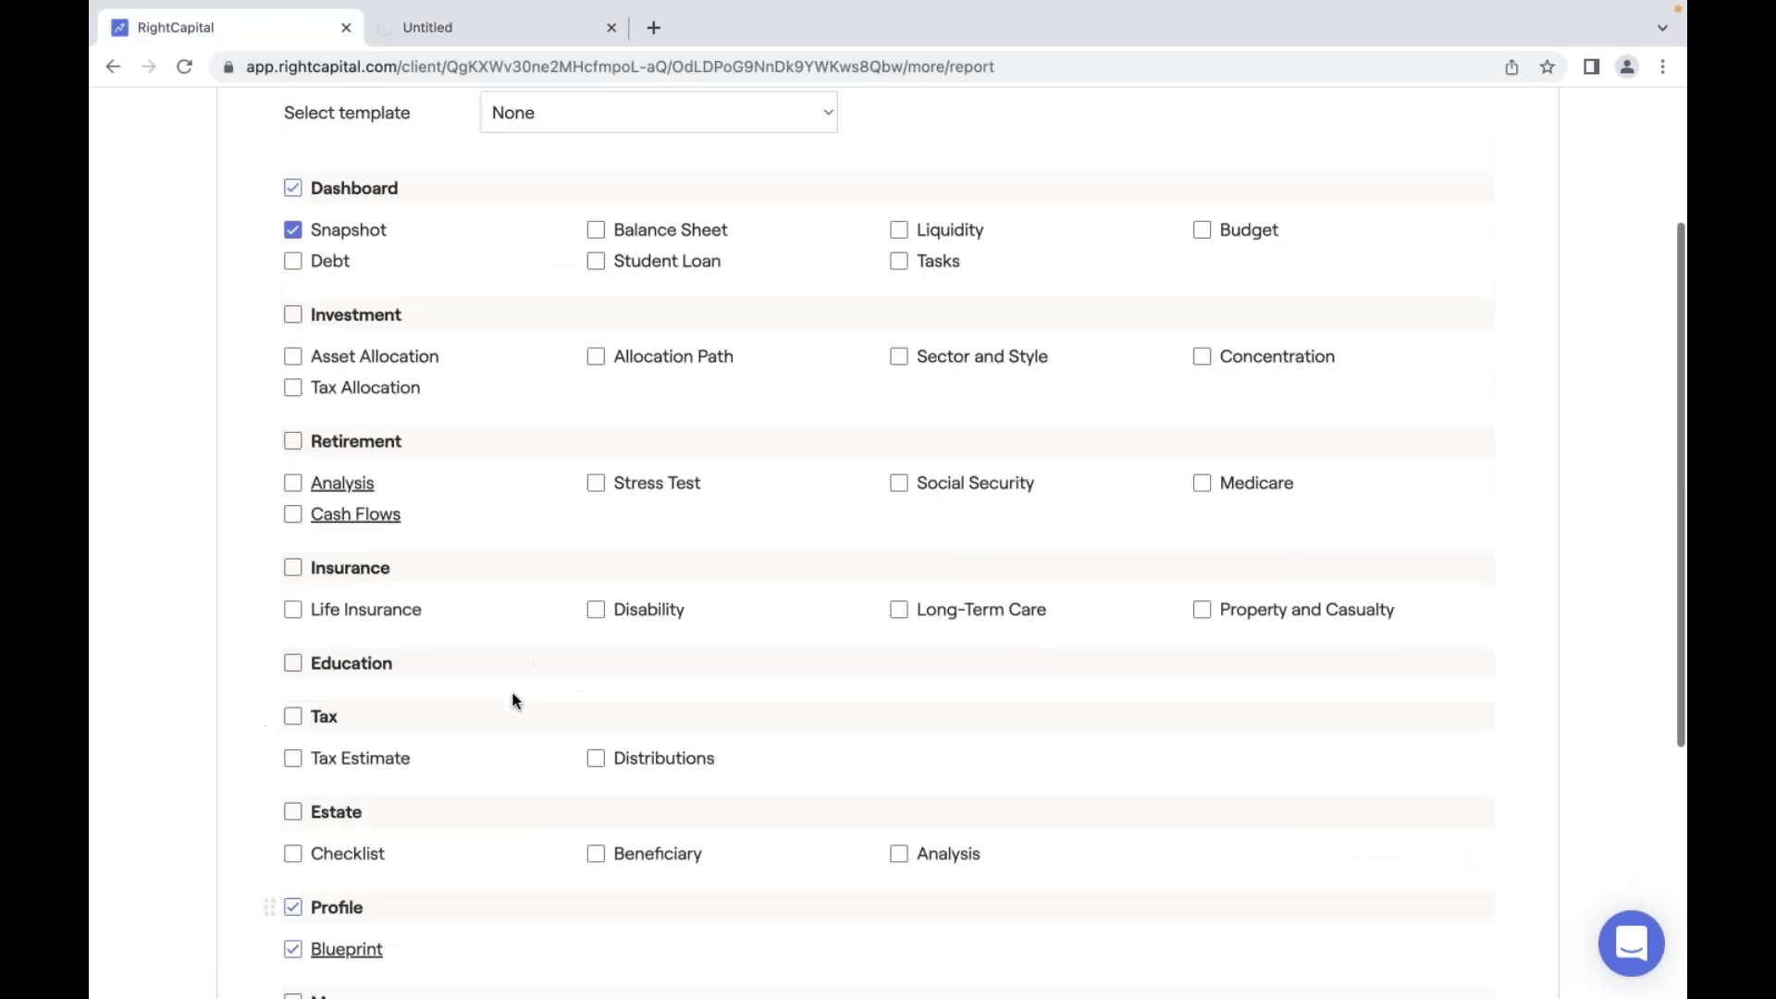
click(1325, 190)
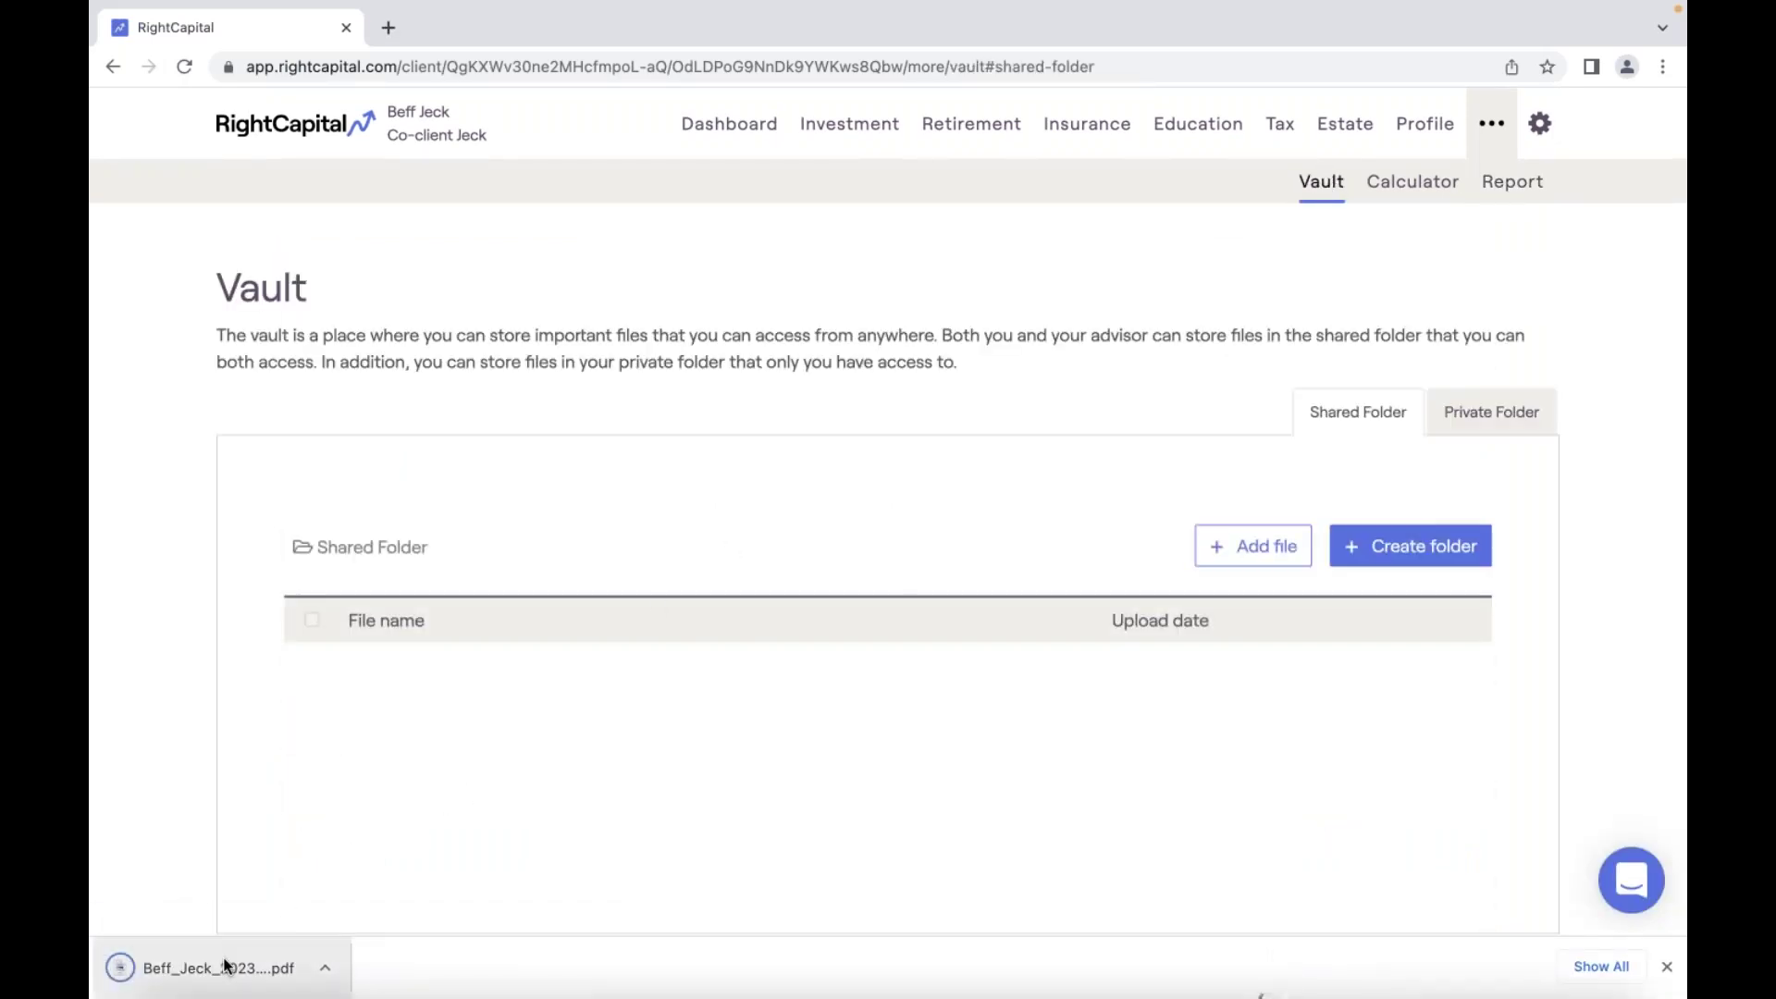
drag(231, 952, 389, 851)
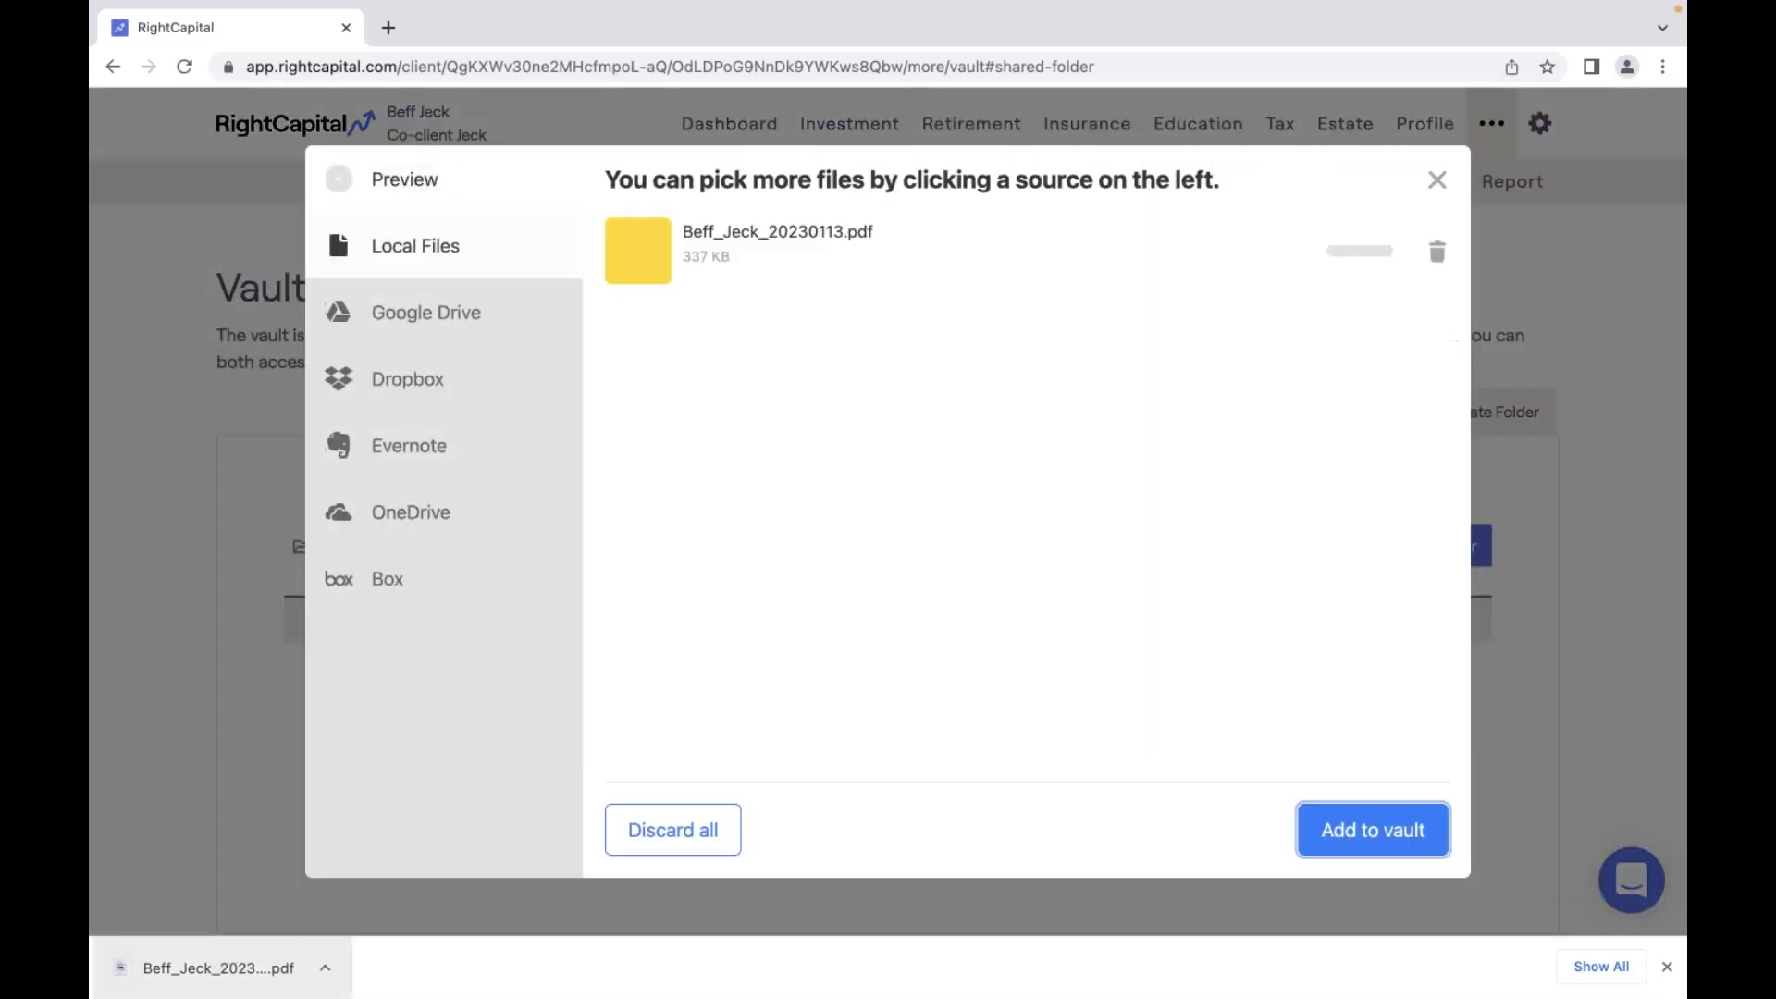
click(1368, 827)
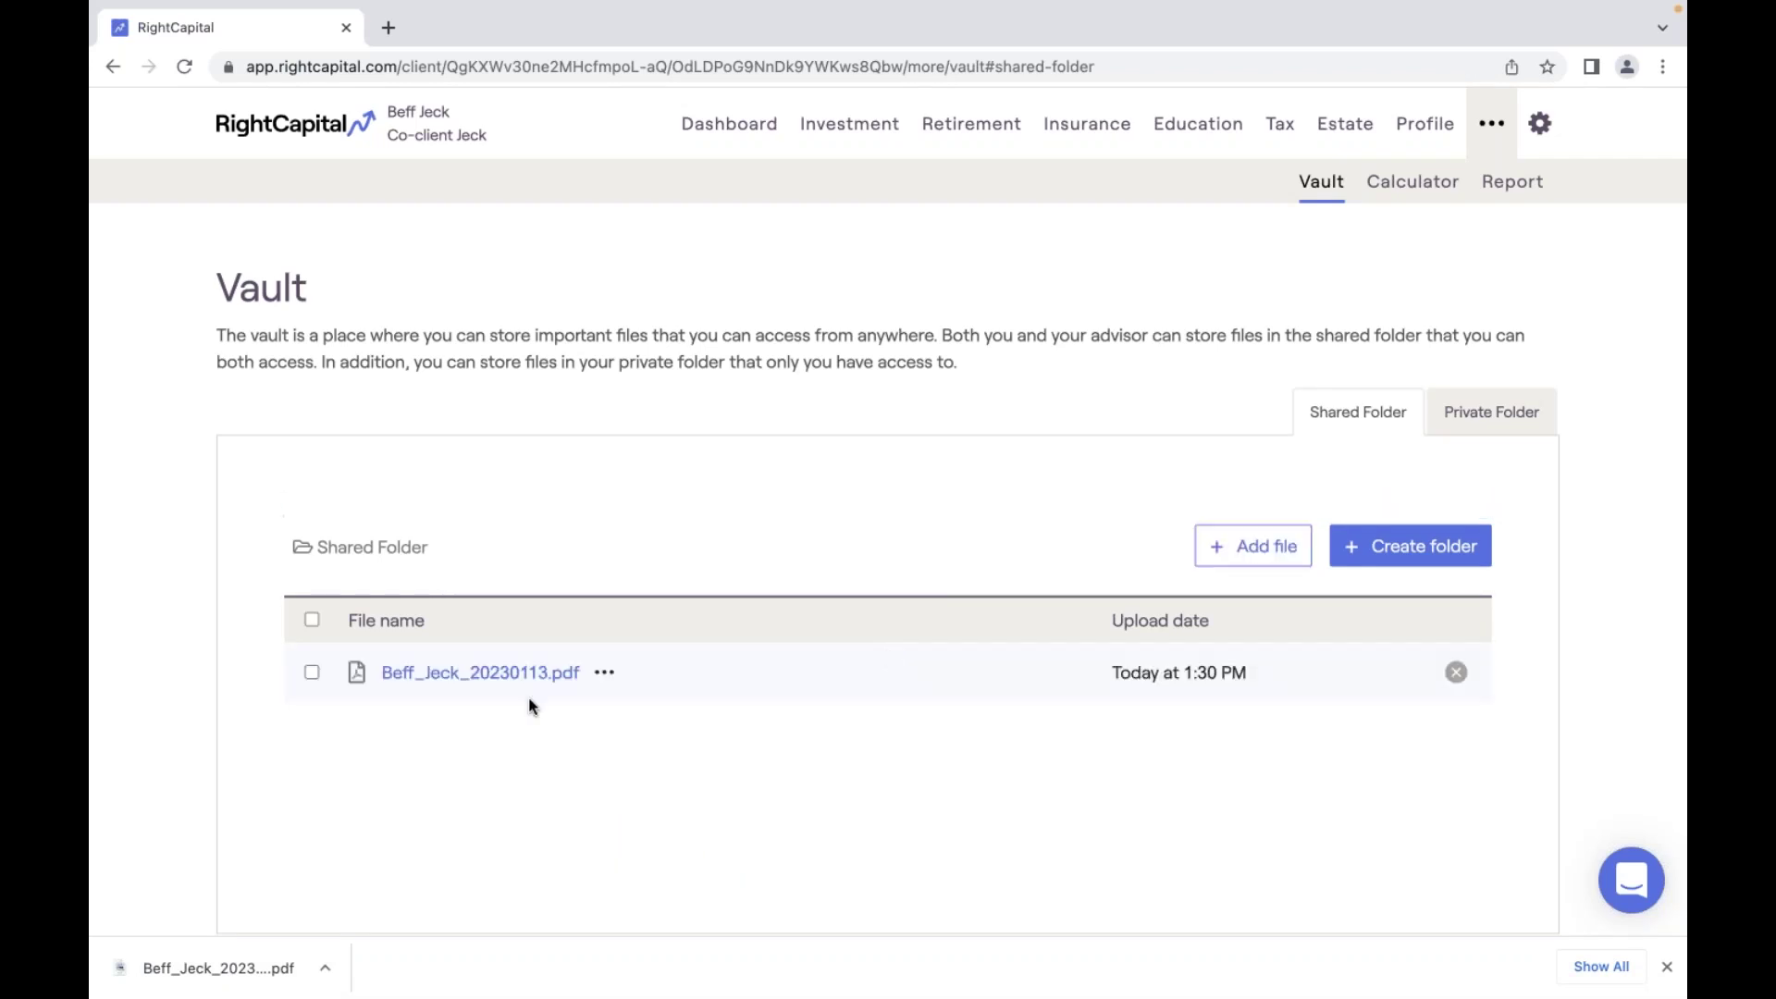
Open the uploaded report PDF in the vault and review its pages, including the Blueprint net worth page, and close it.
click(502, 682)
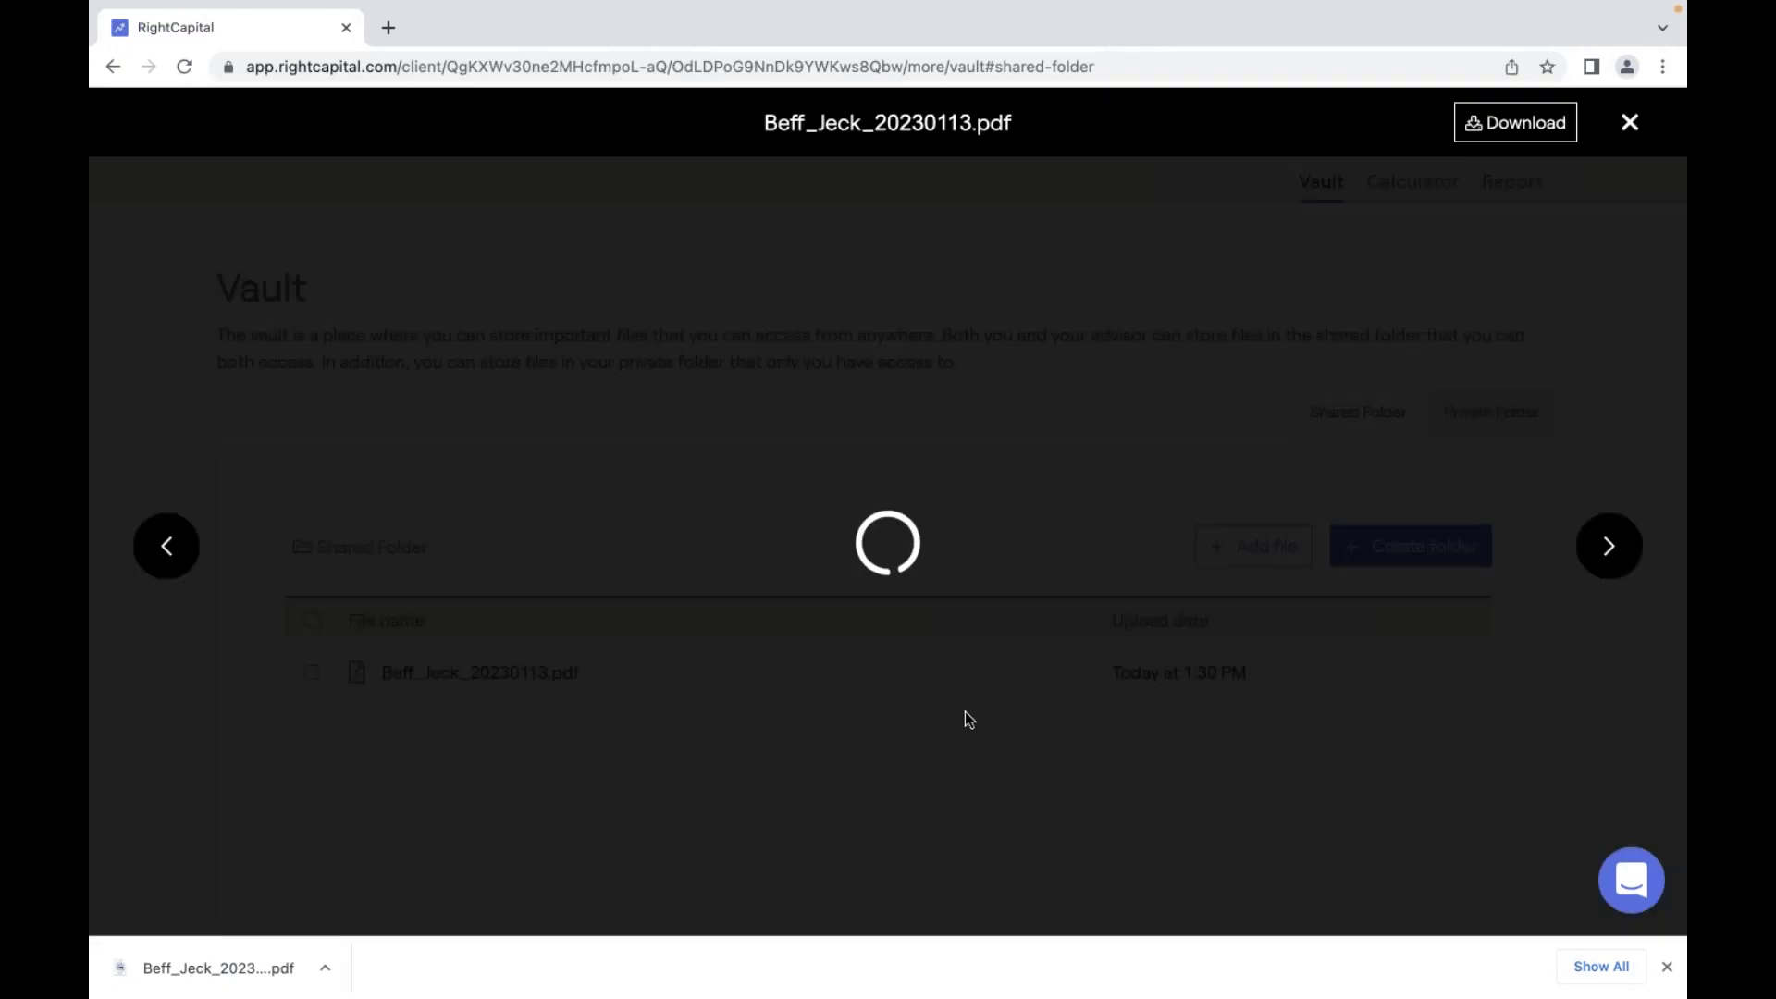
scroll(965, 717, down, 6)
scroll(963, 717, down, 7)
scroll(964, 713, down, 7)
scroll(965, 718, down, 6)
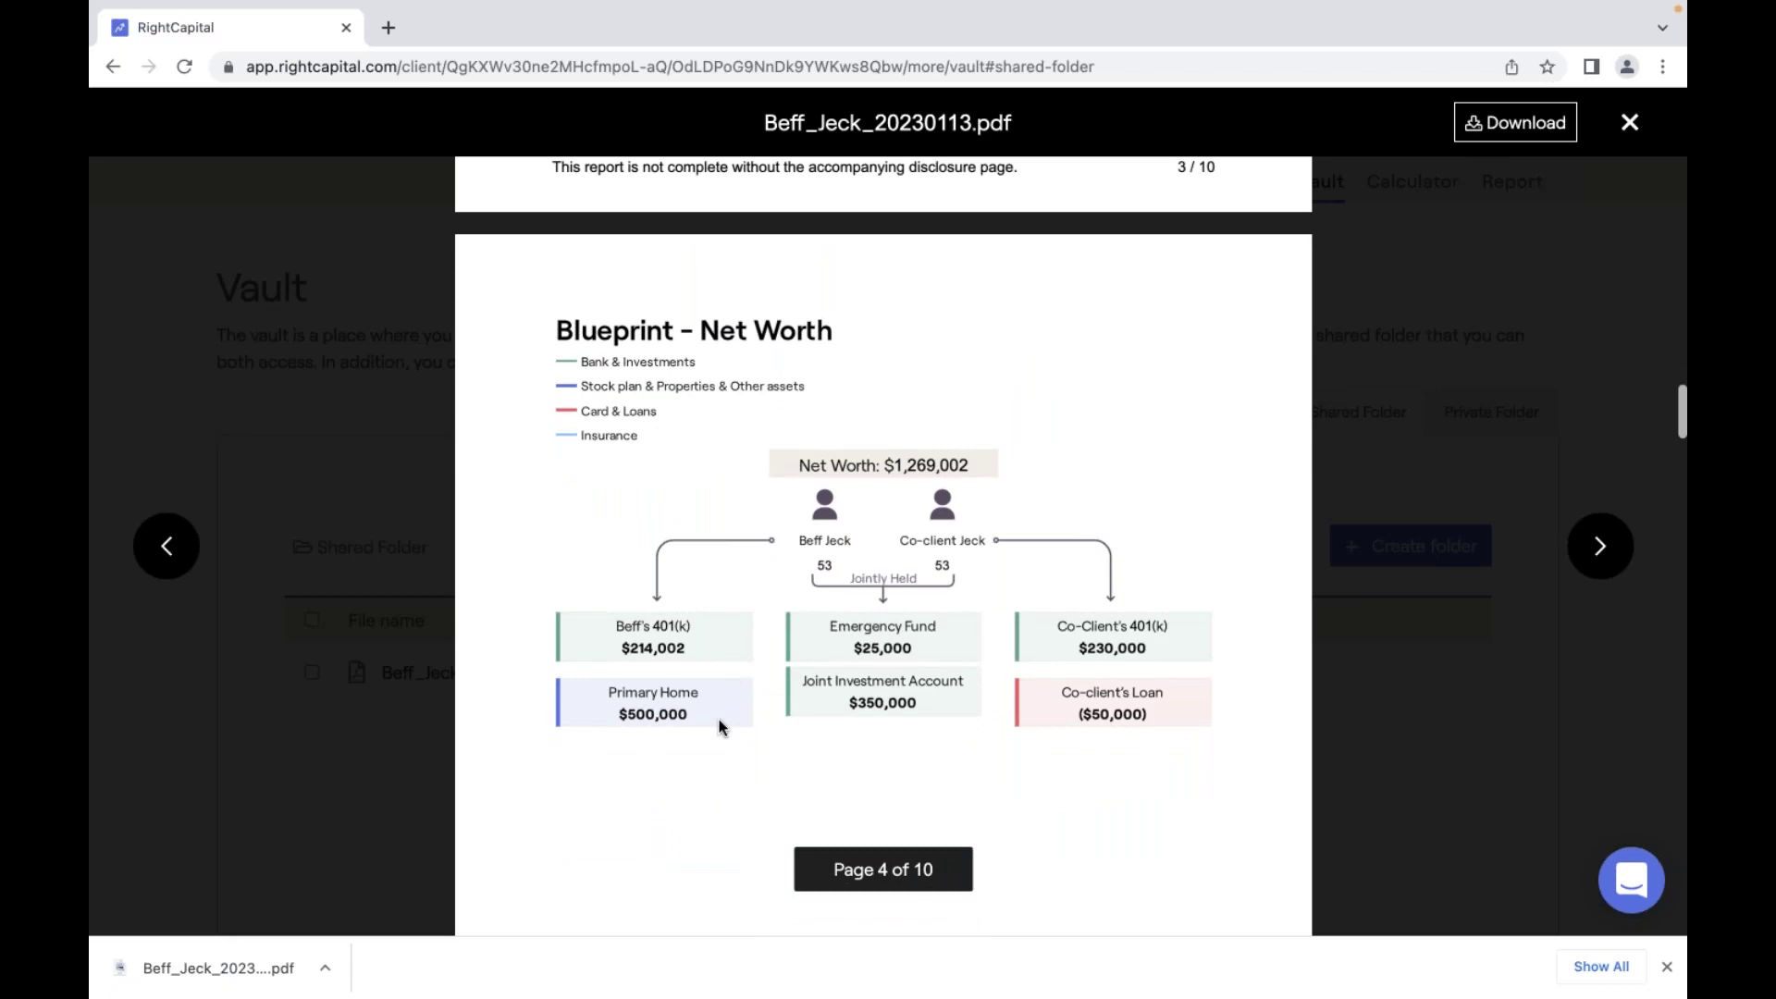
scroll(1053, 698, down, 2)
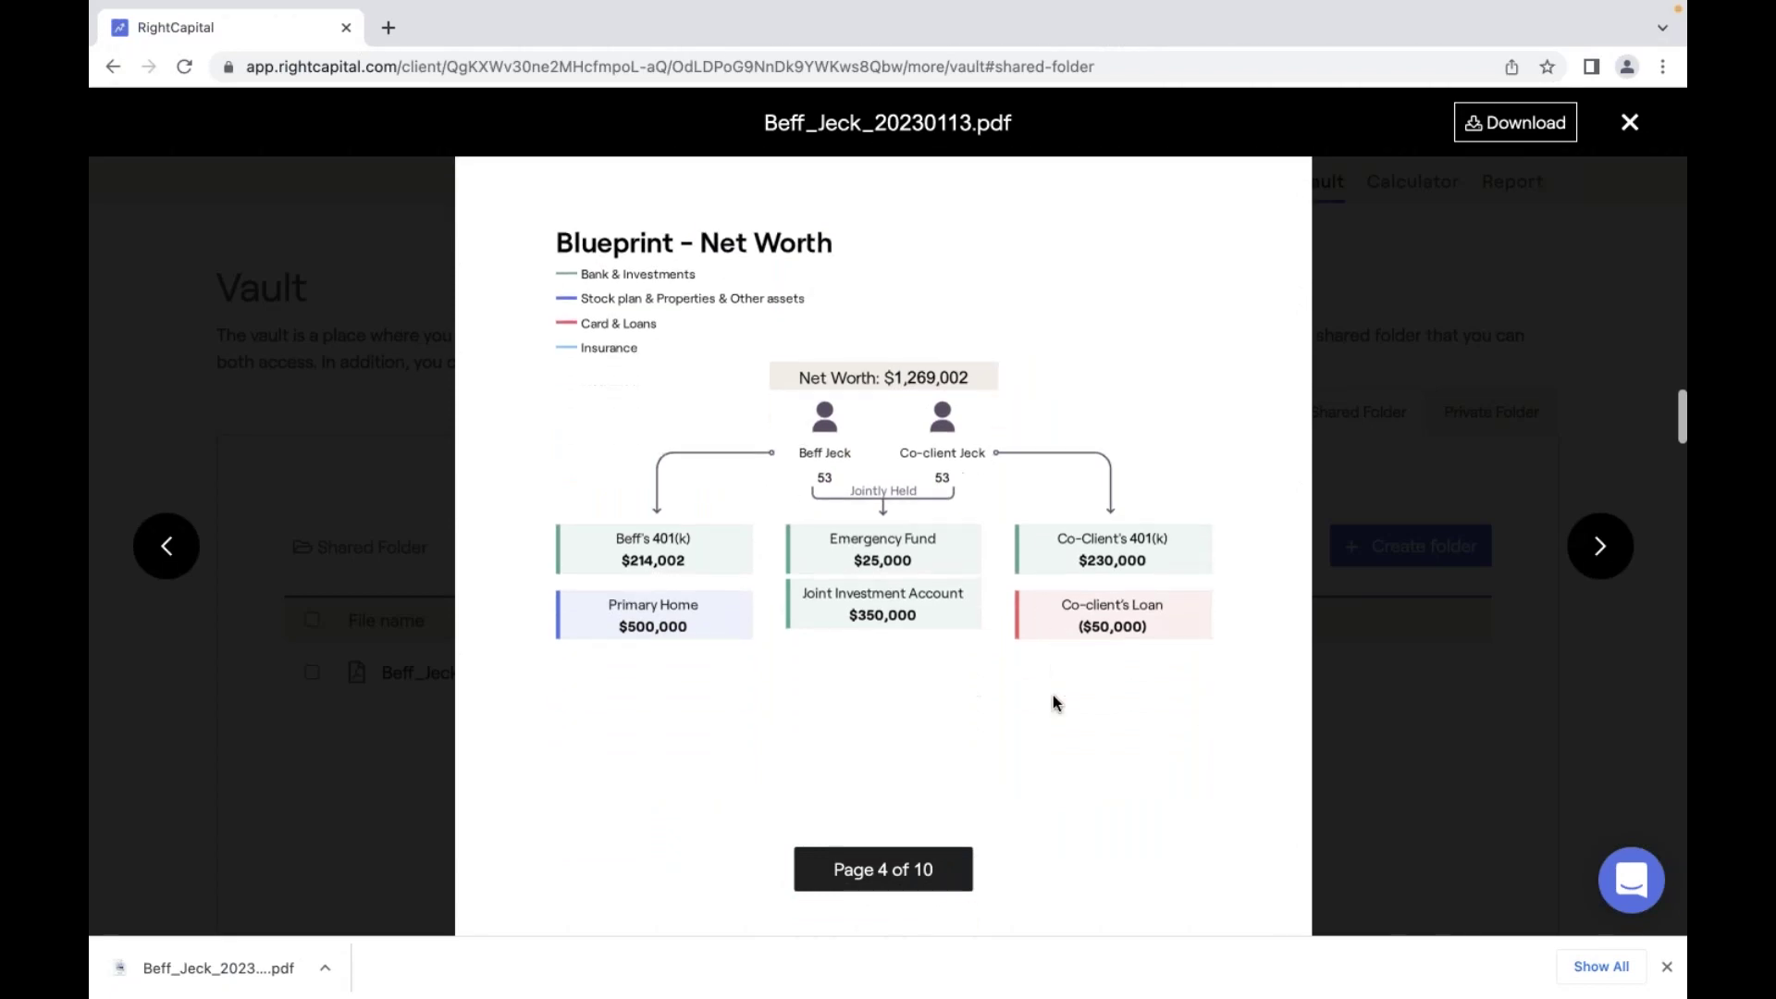
scroll(1052, 698, down, 5)
scroll(1054, 700, down, 7)
scroll(1054, 701, down, 8)
scroll(1052, 701, down, 3)
scroll(1052, 701, up, 12)
scroll(1052, 696, up, 10)
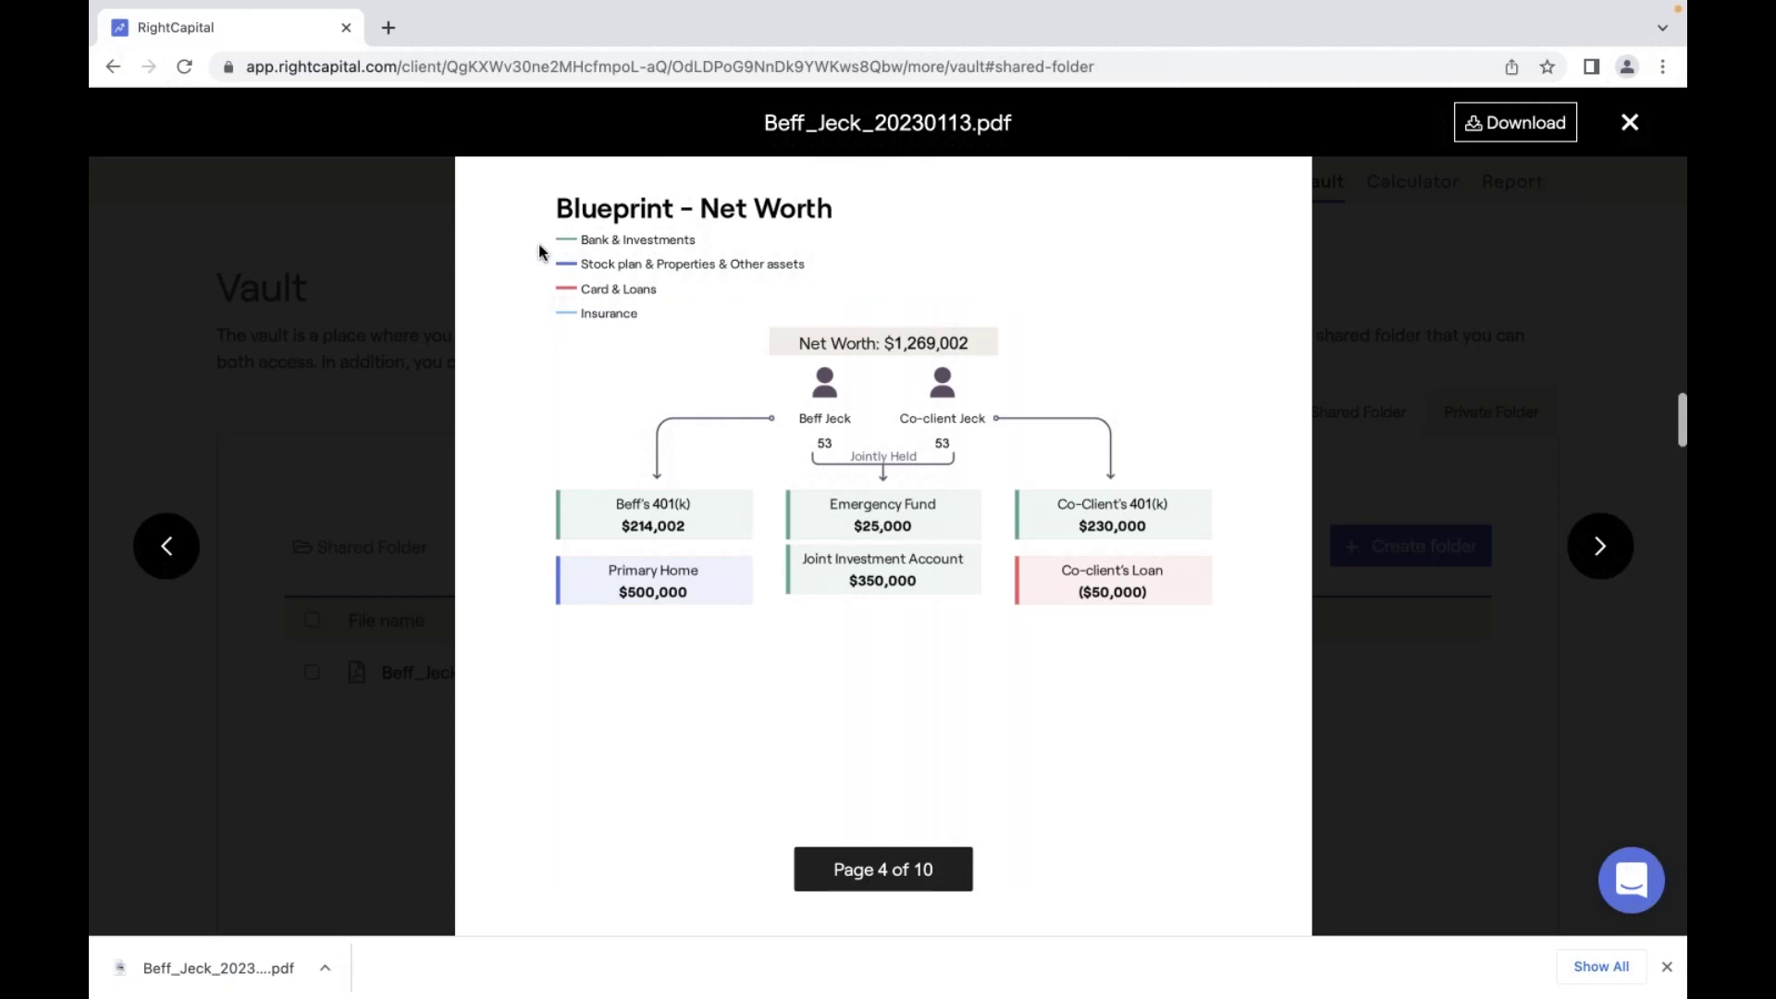
click(1630, 122)
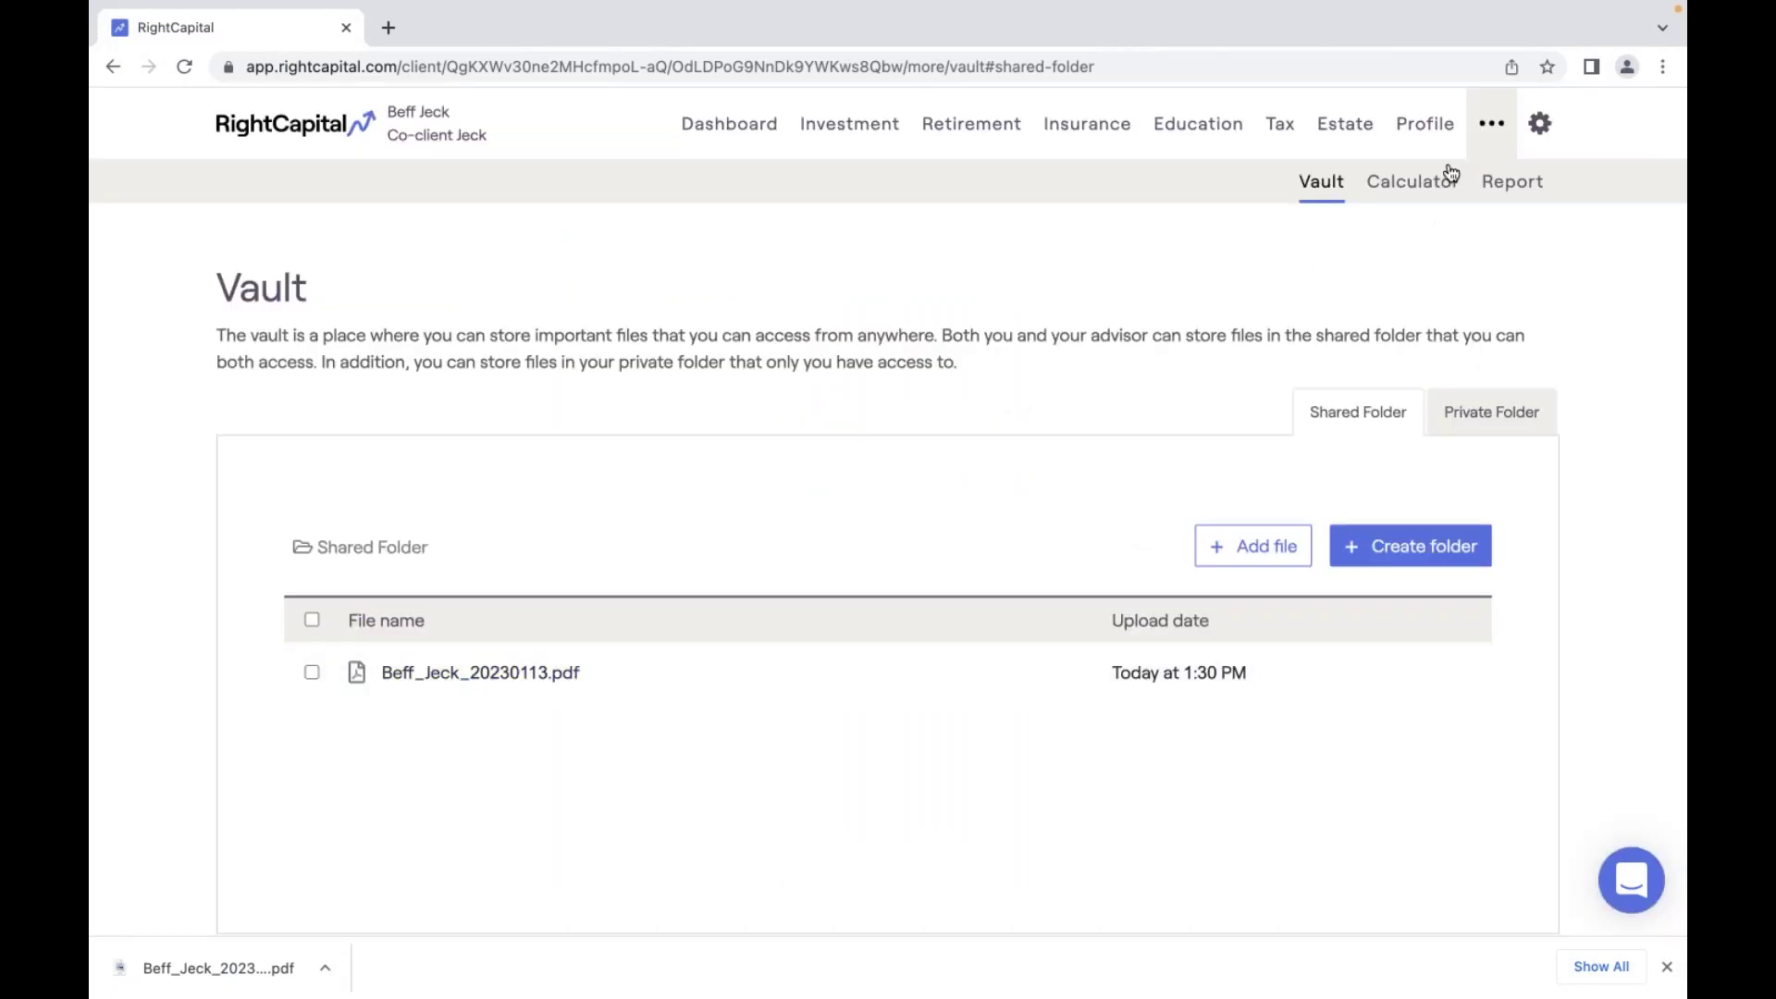
Move the Dashboard section further down the report order and download the selected pages again.
click(1513, 180)
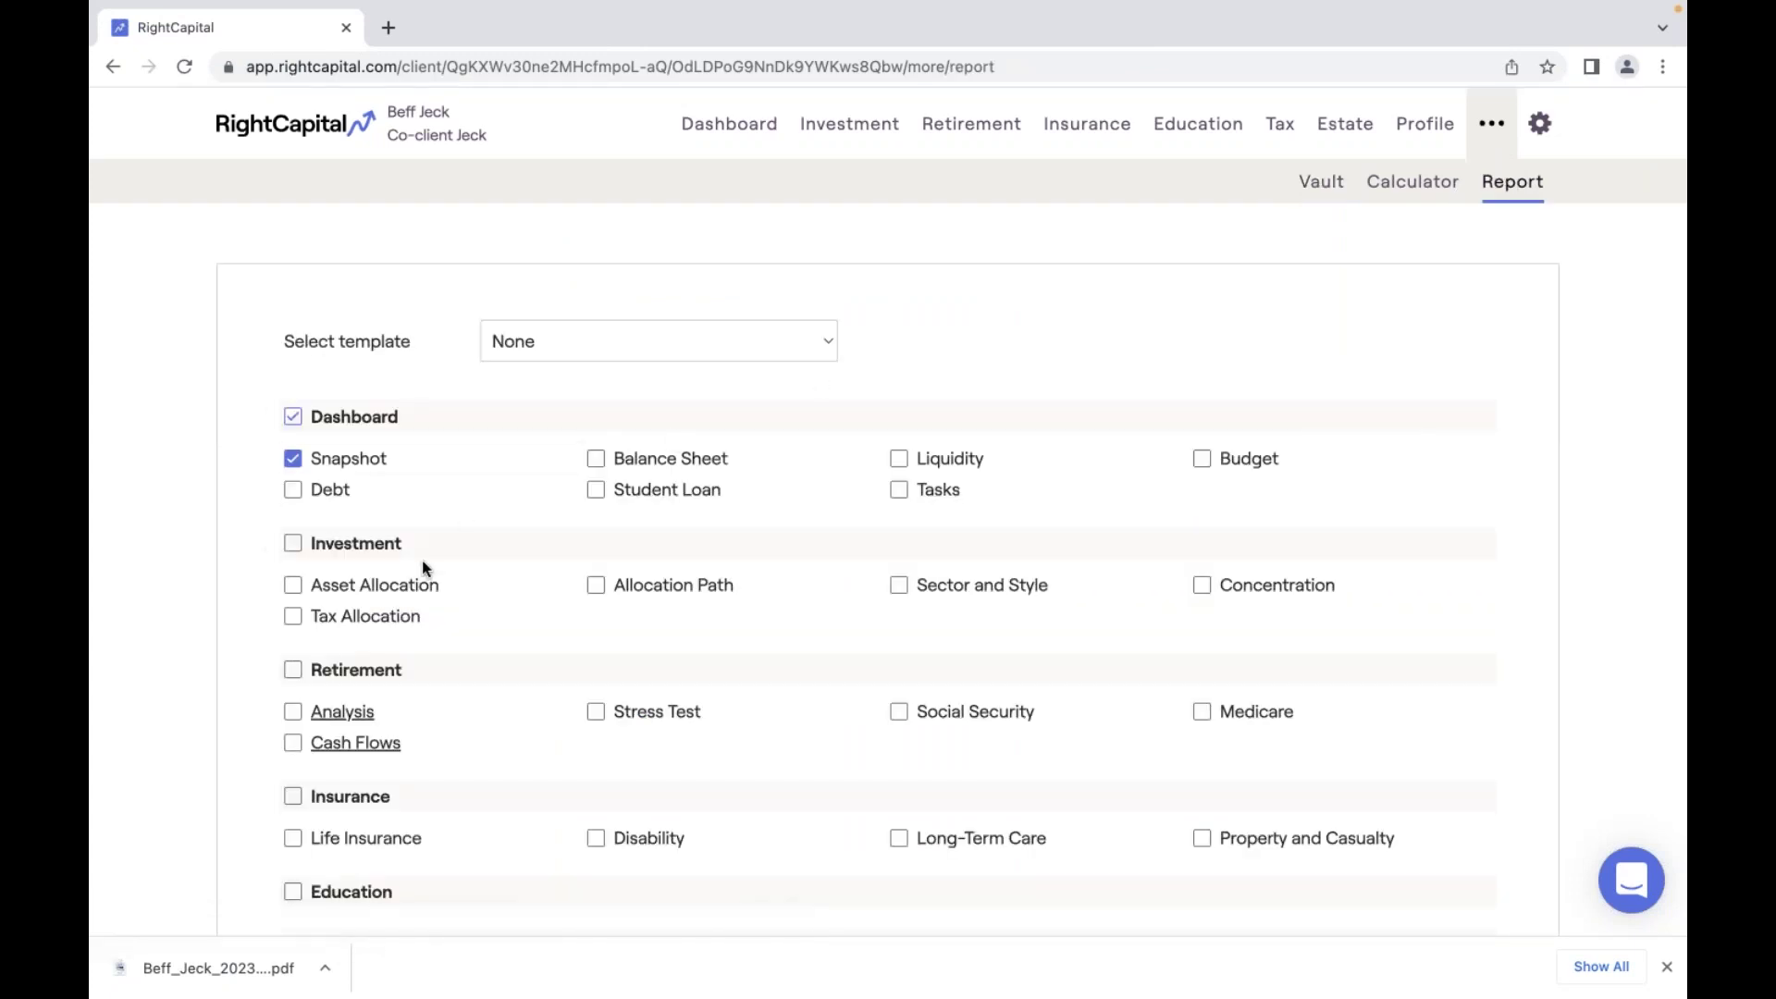
scroll(424, 563, down, 5)
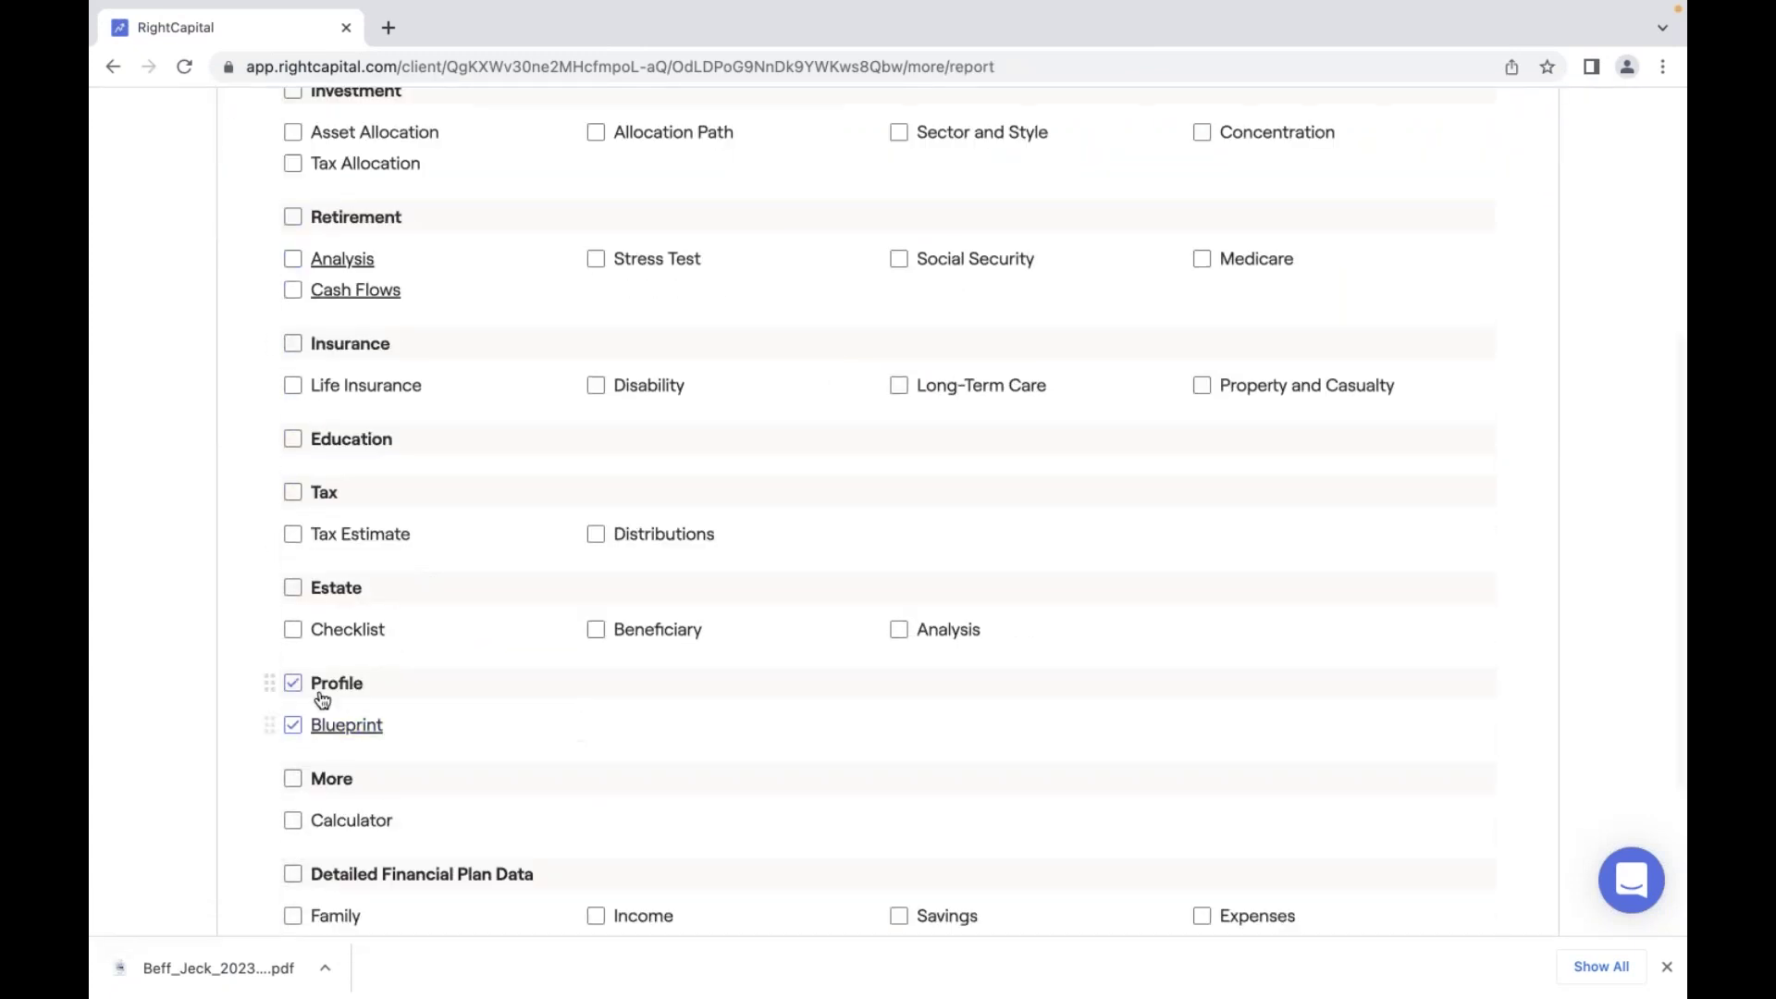
drag(269, 683, 281, 397)
click(401, 796)
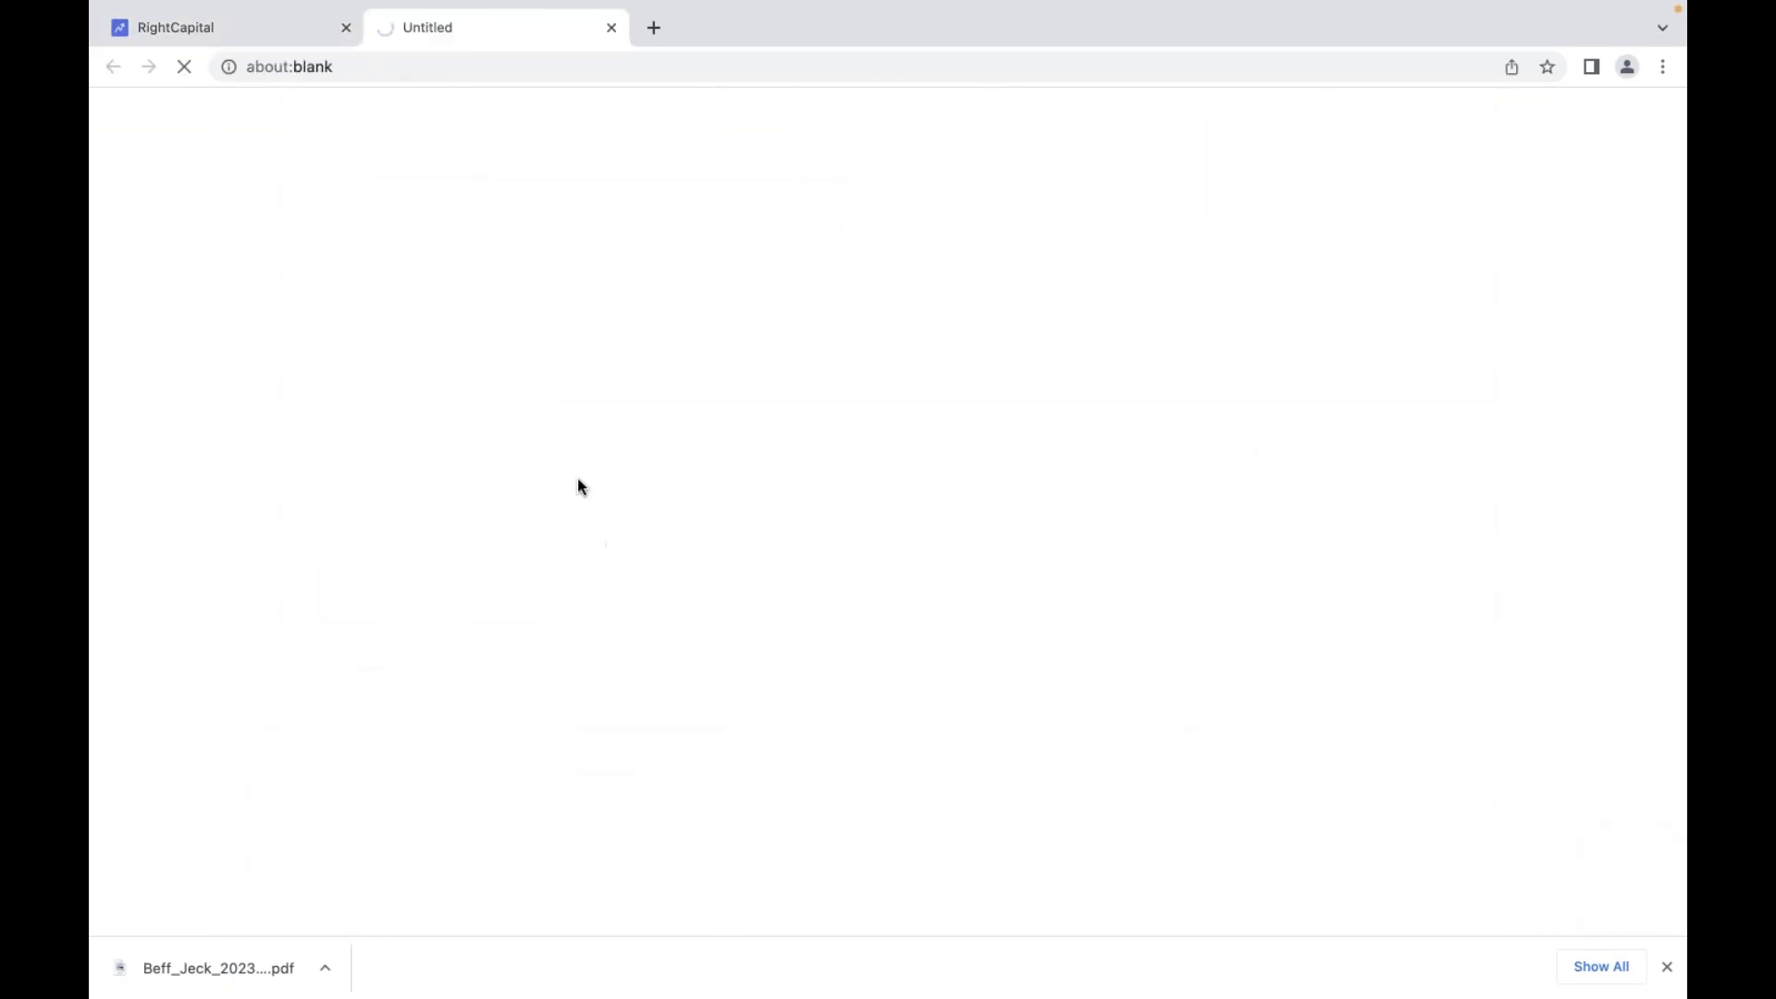
click(266, 23)
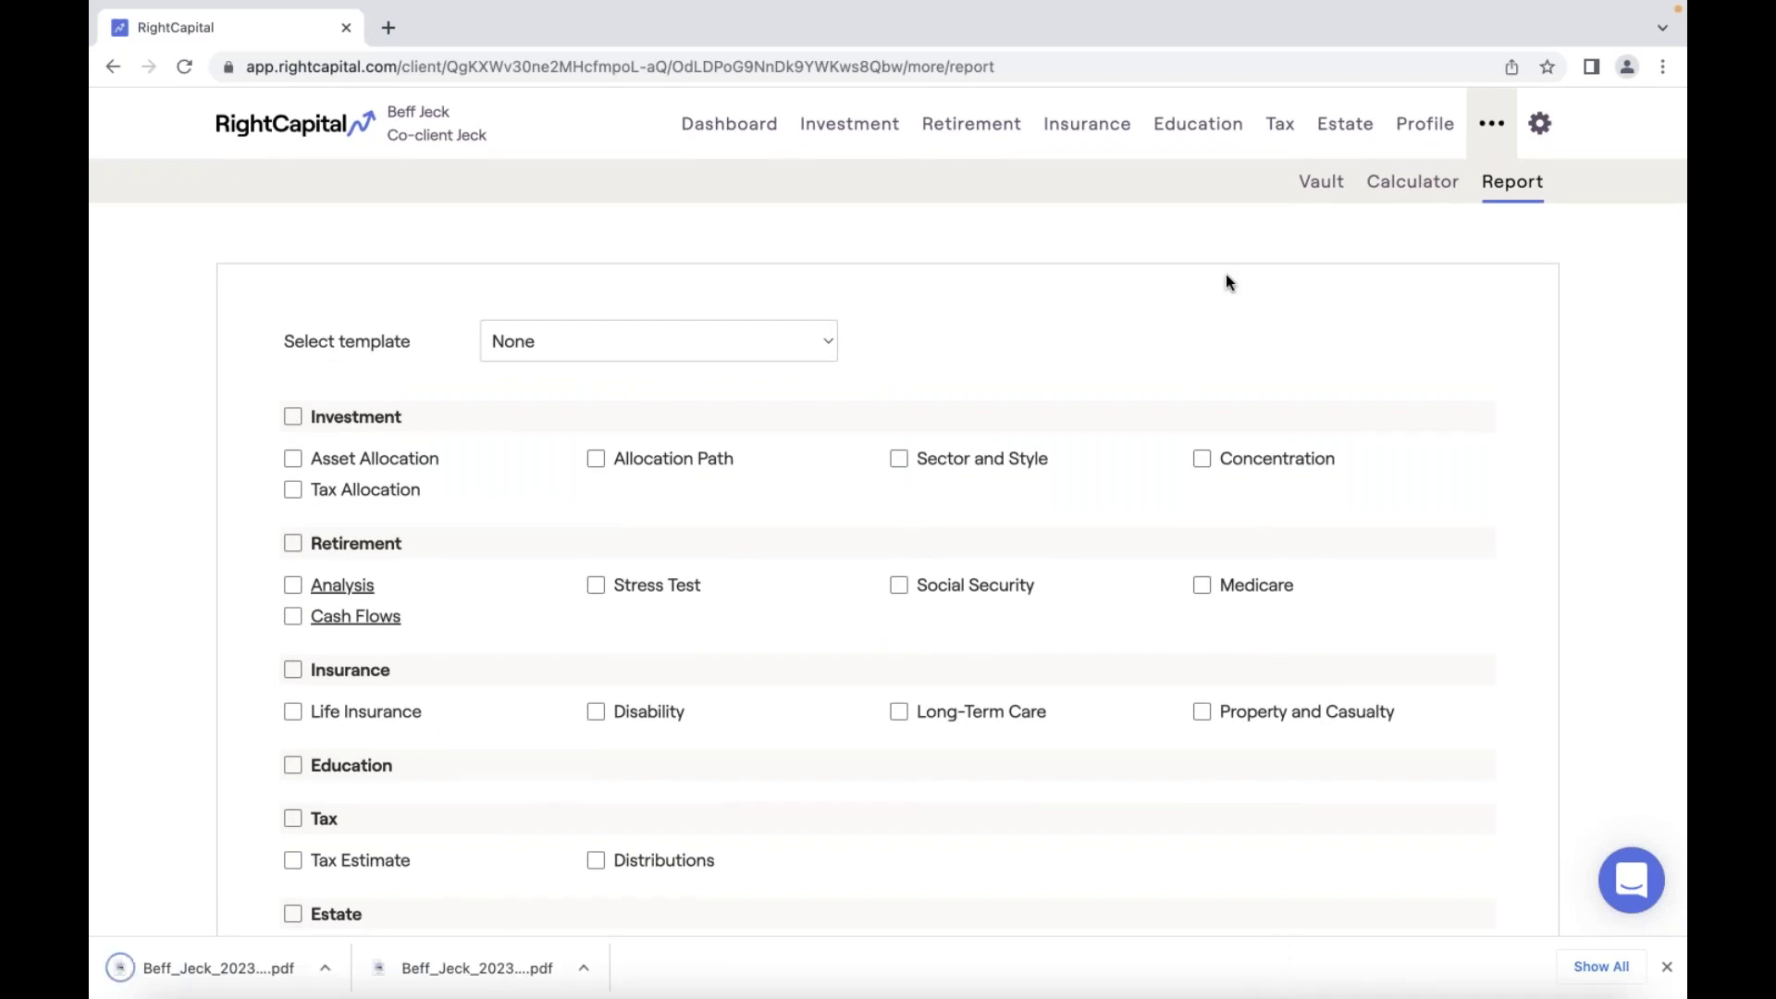
Add the newly downloaded, reordered report PDF to the vault's Shared Folder as well.
click(1332, 192)
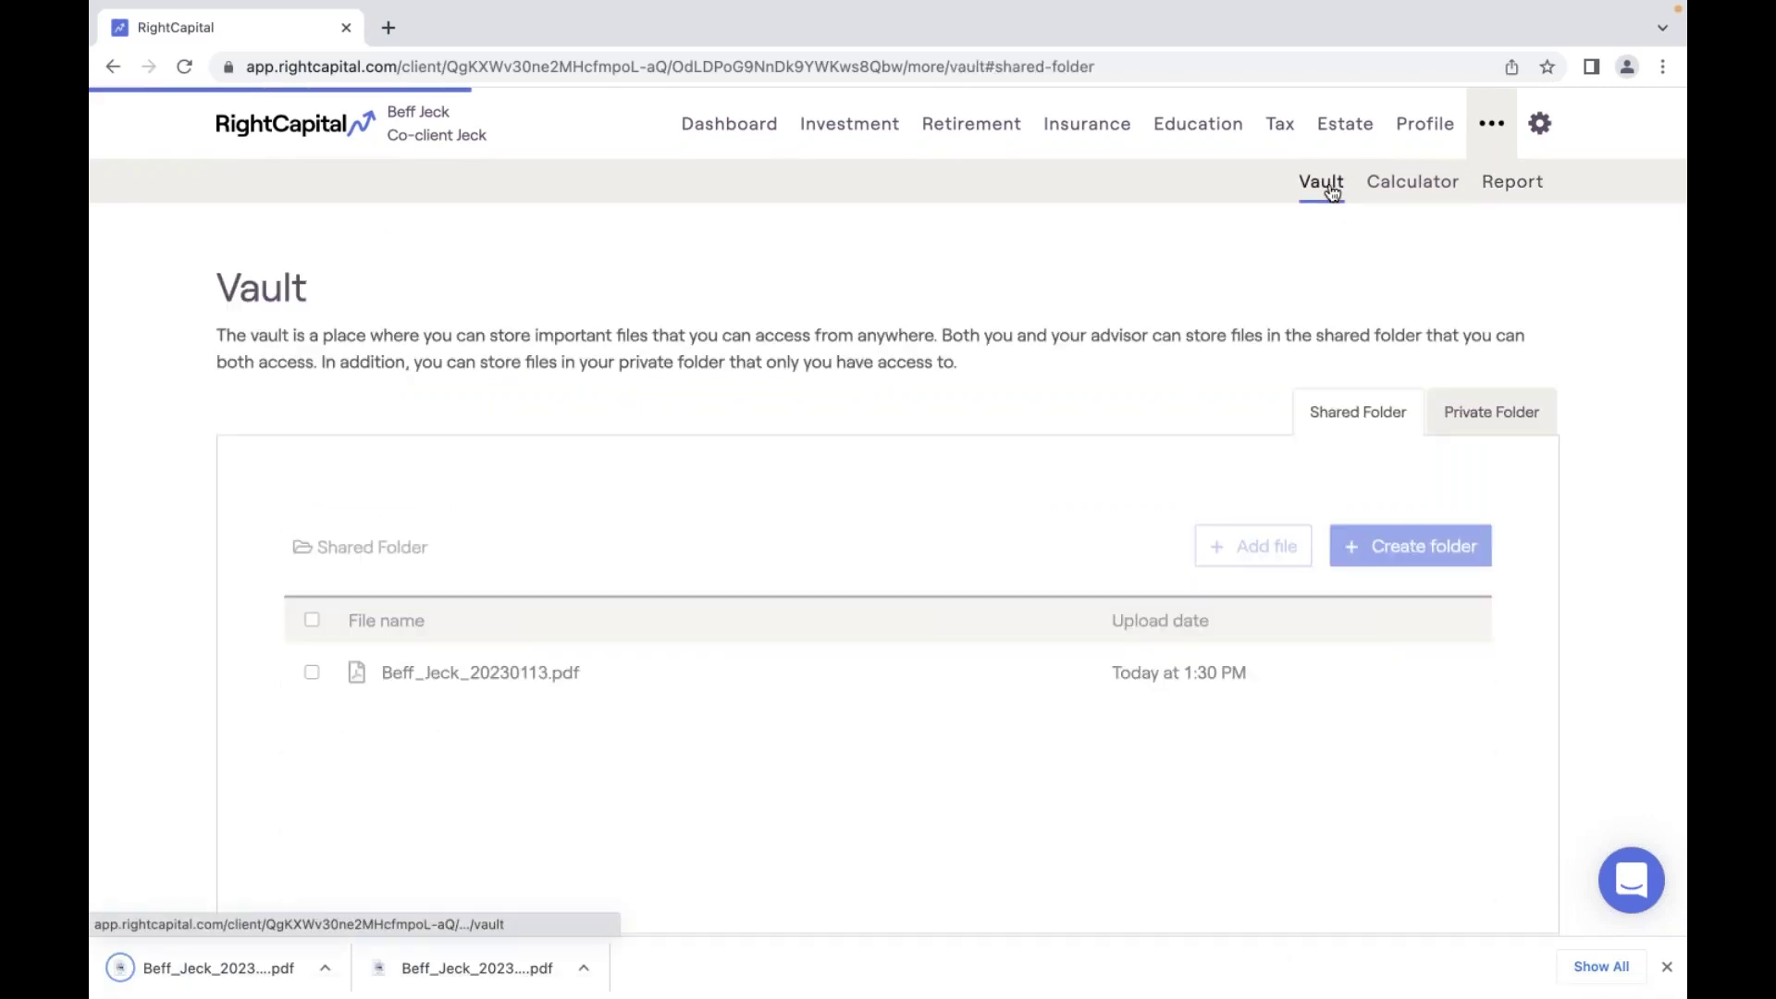
drag(248, 968, 884, 602)
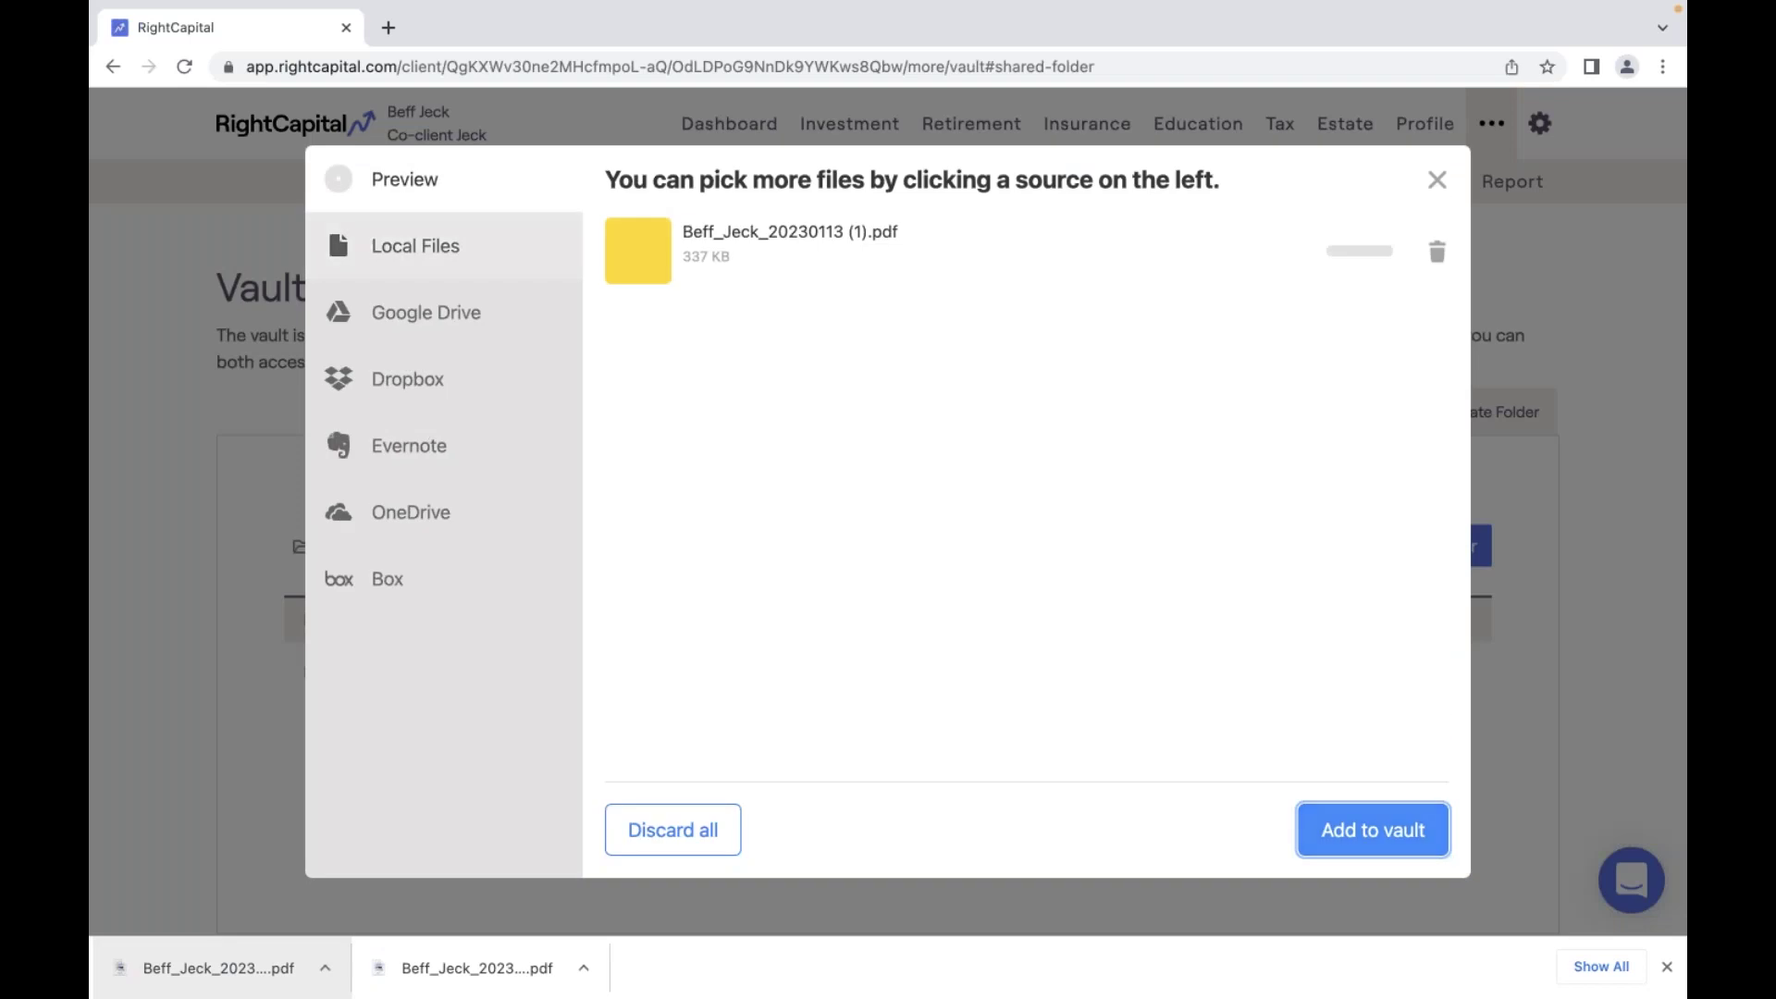
click(1390, 831)
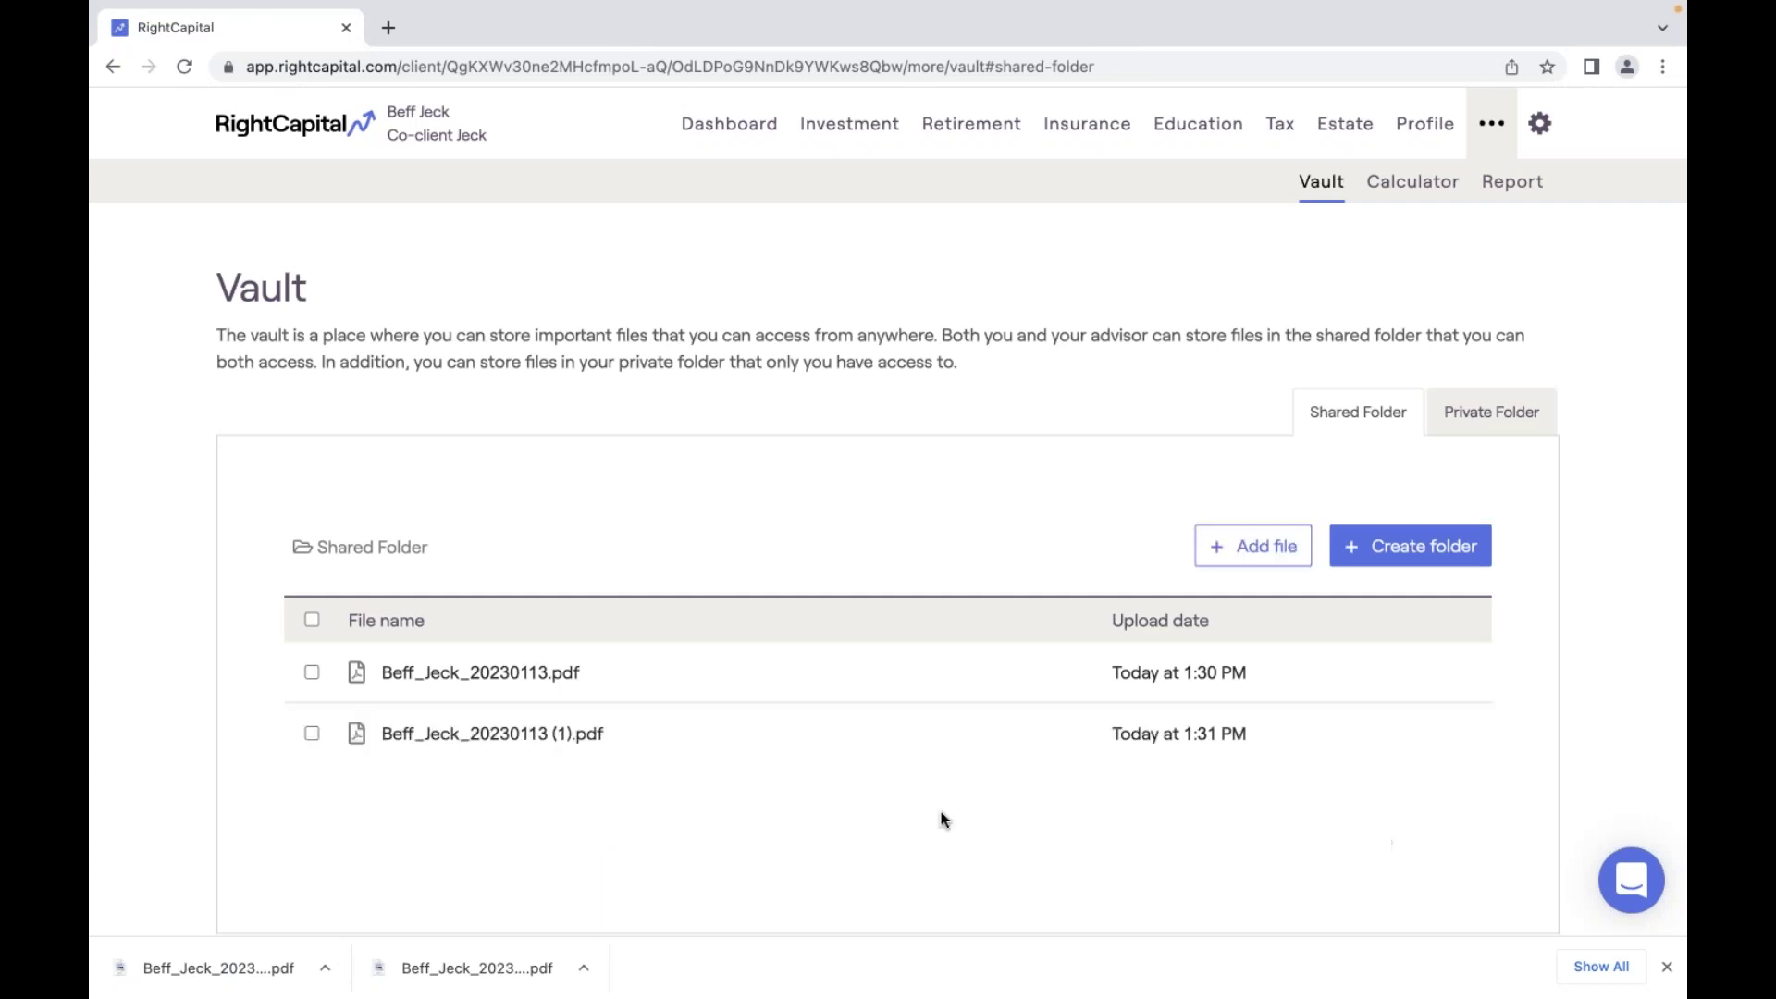
Open the reordered report PDF in the vault, review its pages through the Blueprint and Snapshot sections, and close it.
click(545, 739)
scroll(738, 696, down, 3)
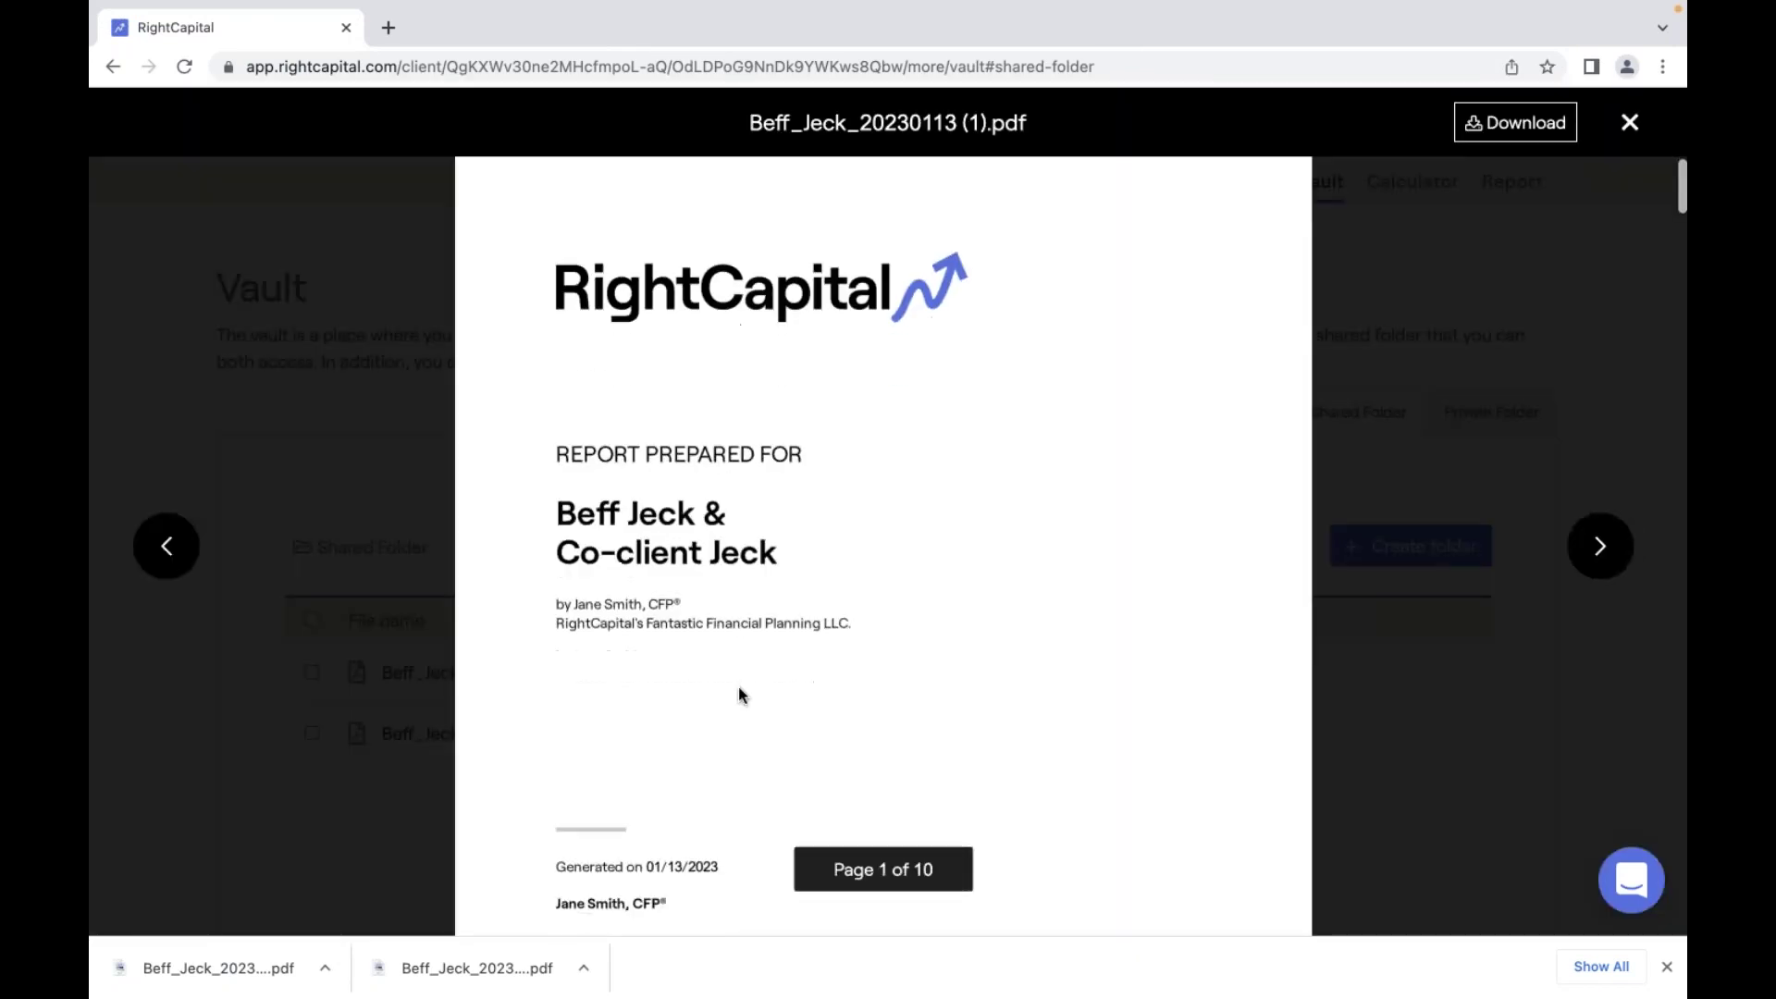
scroll(739, 692, down, 7)
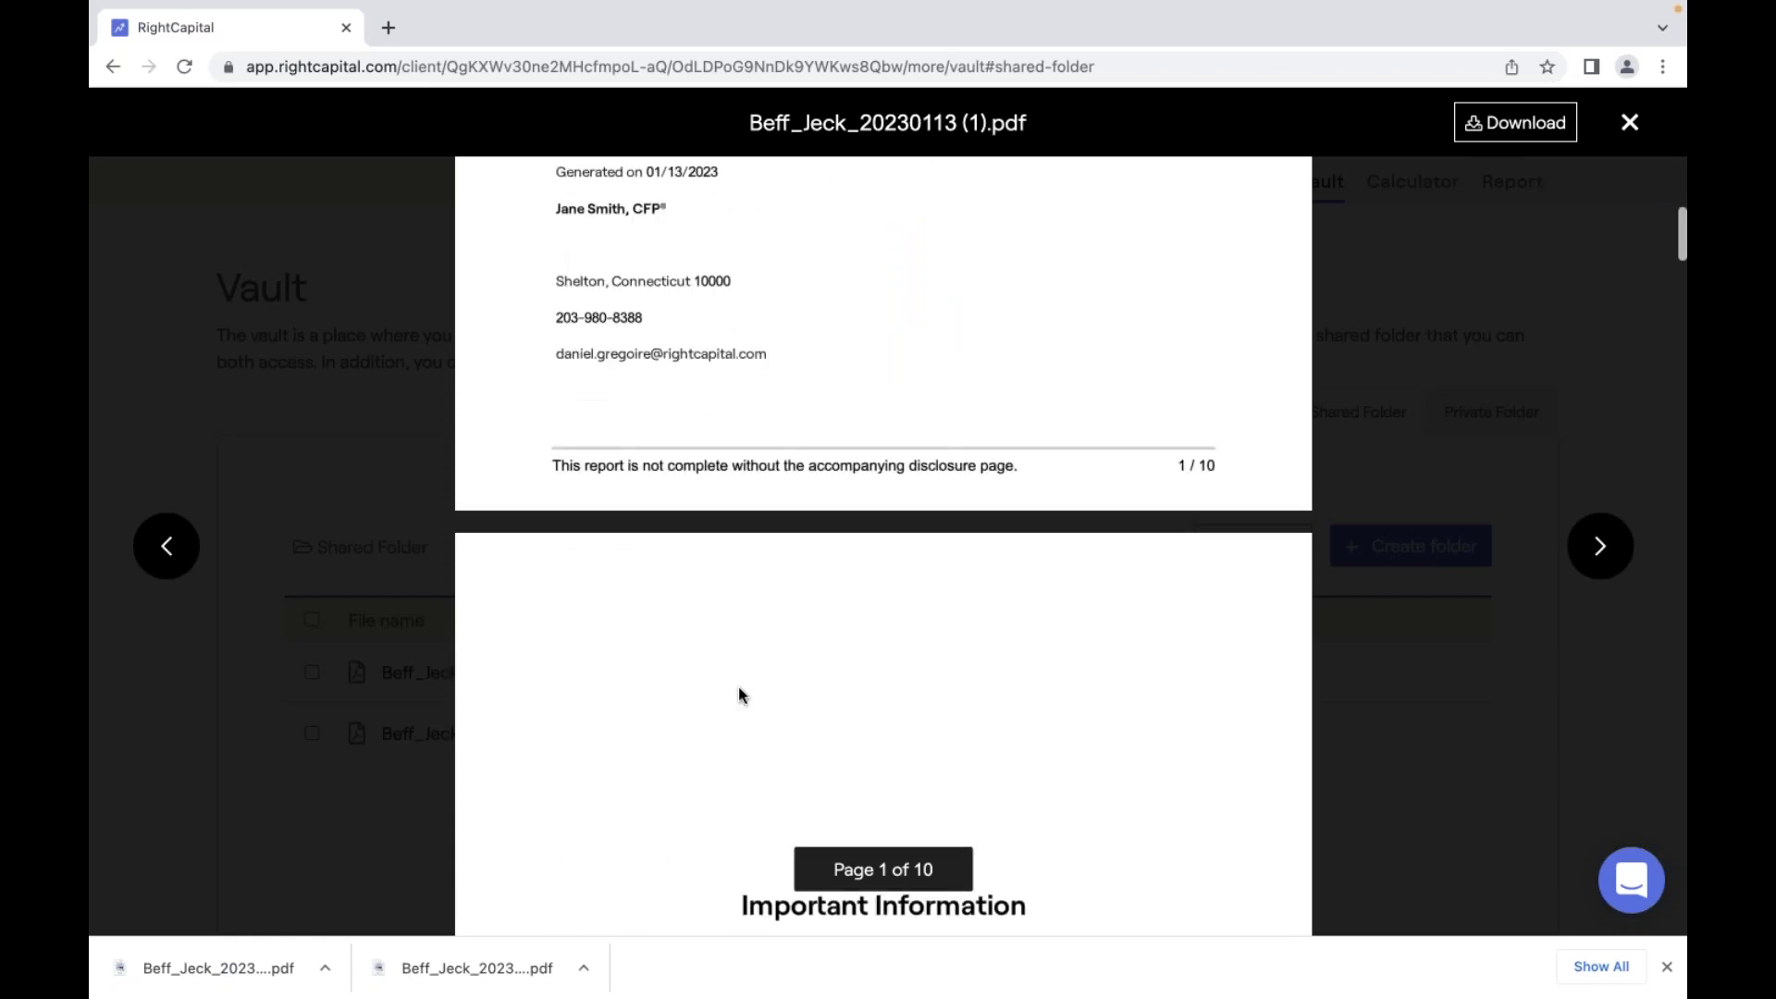
scroll(738, 687, down, 6)
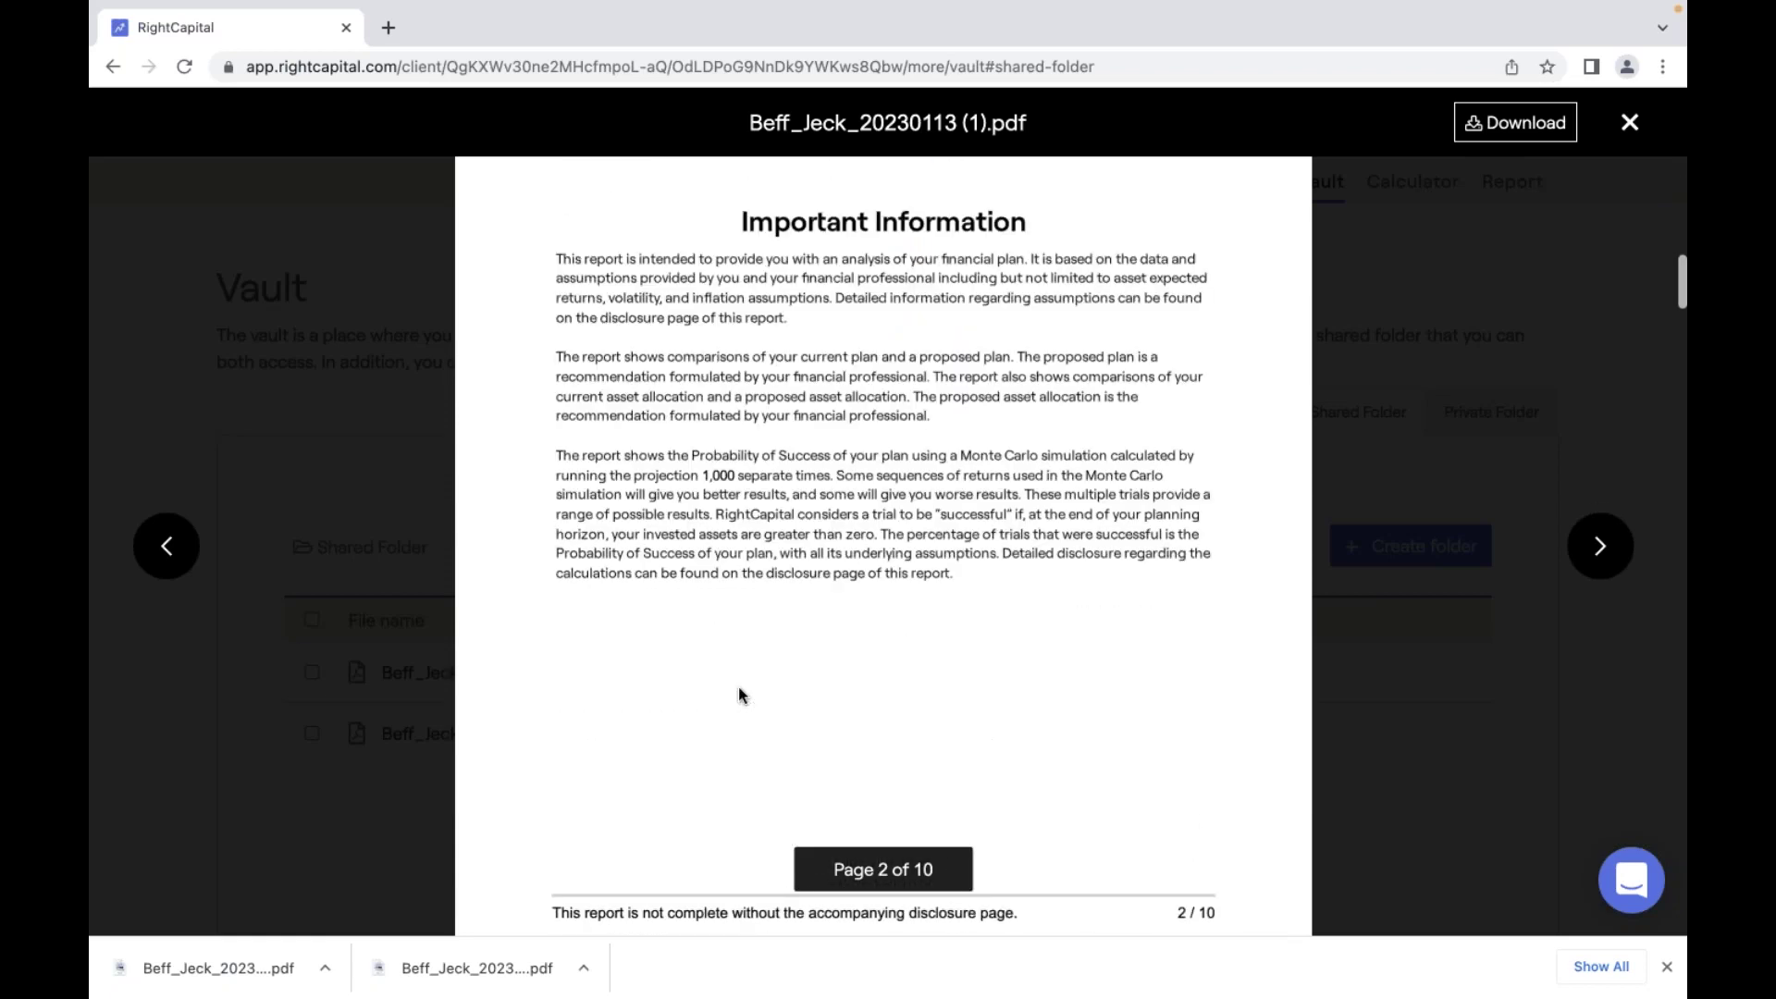
scroll(739, 686, down, 3)
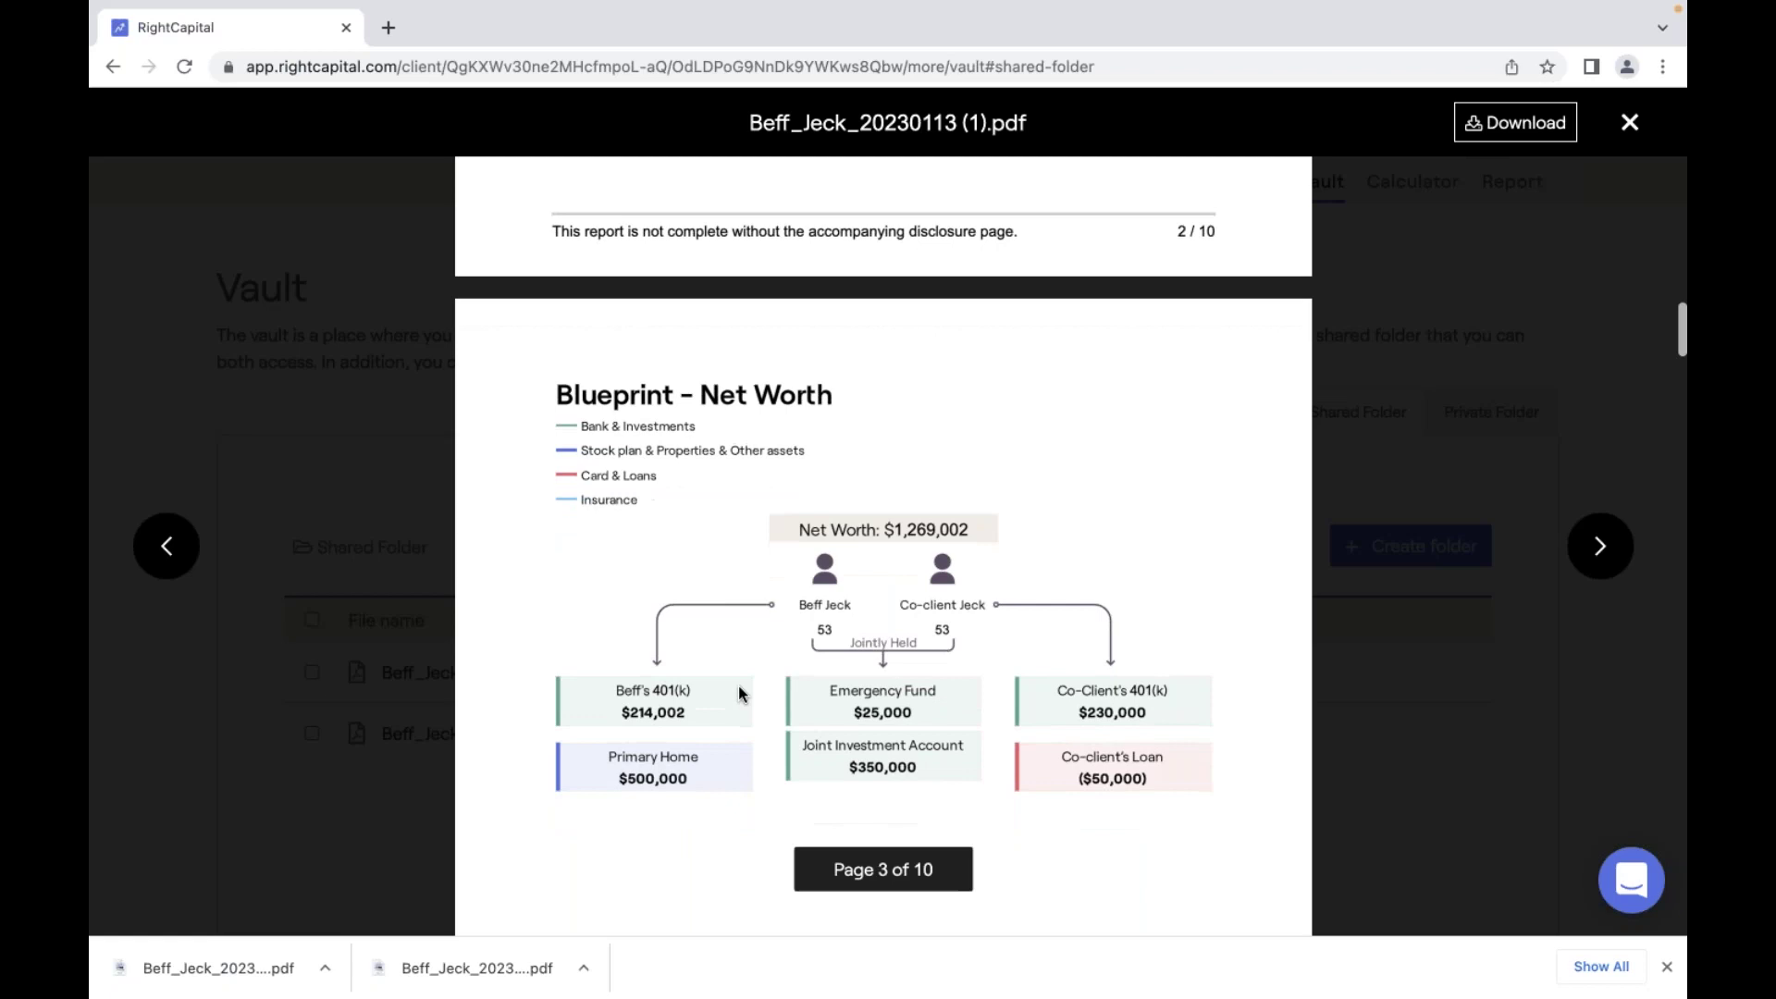
scroll(738, 686, down, 10)
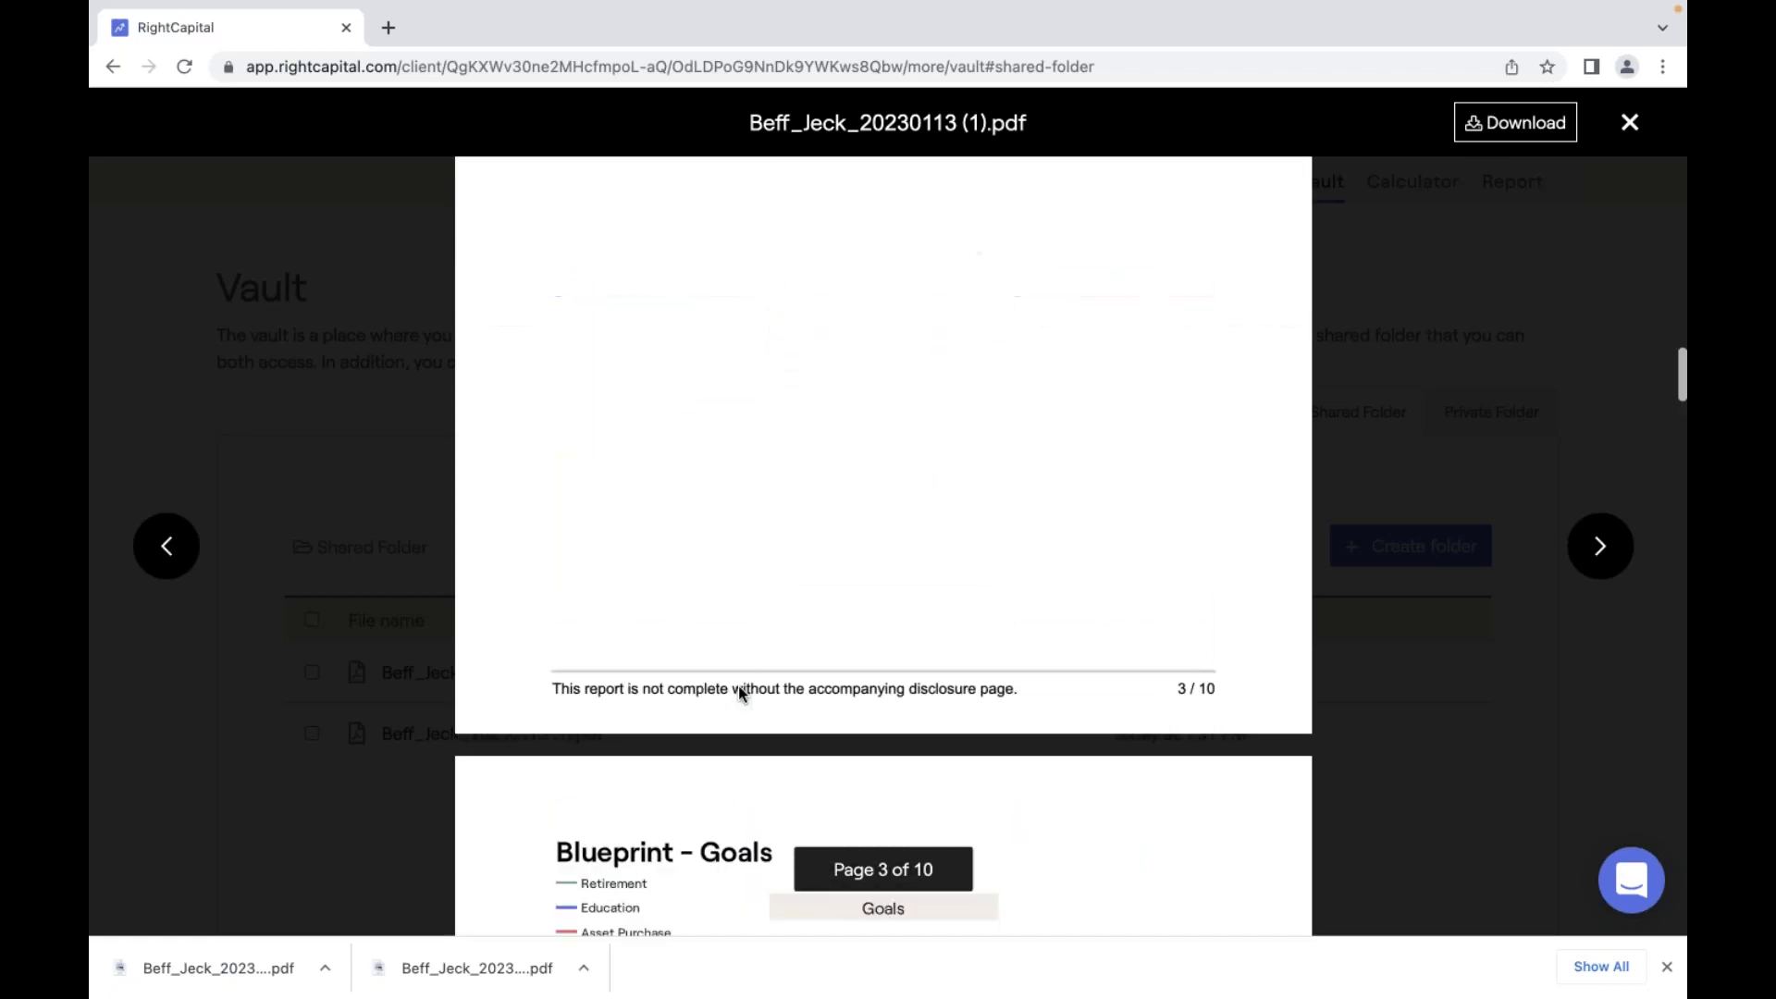
scroll(738, 686, down, 5)
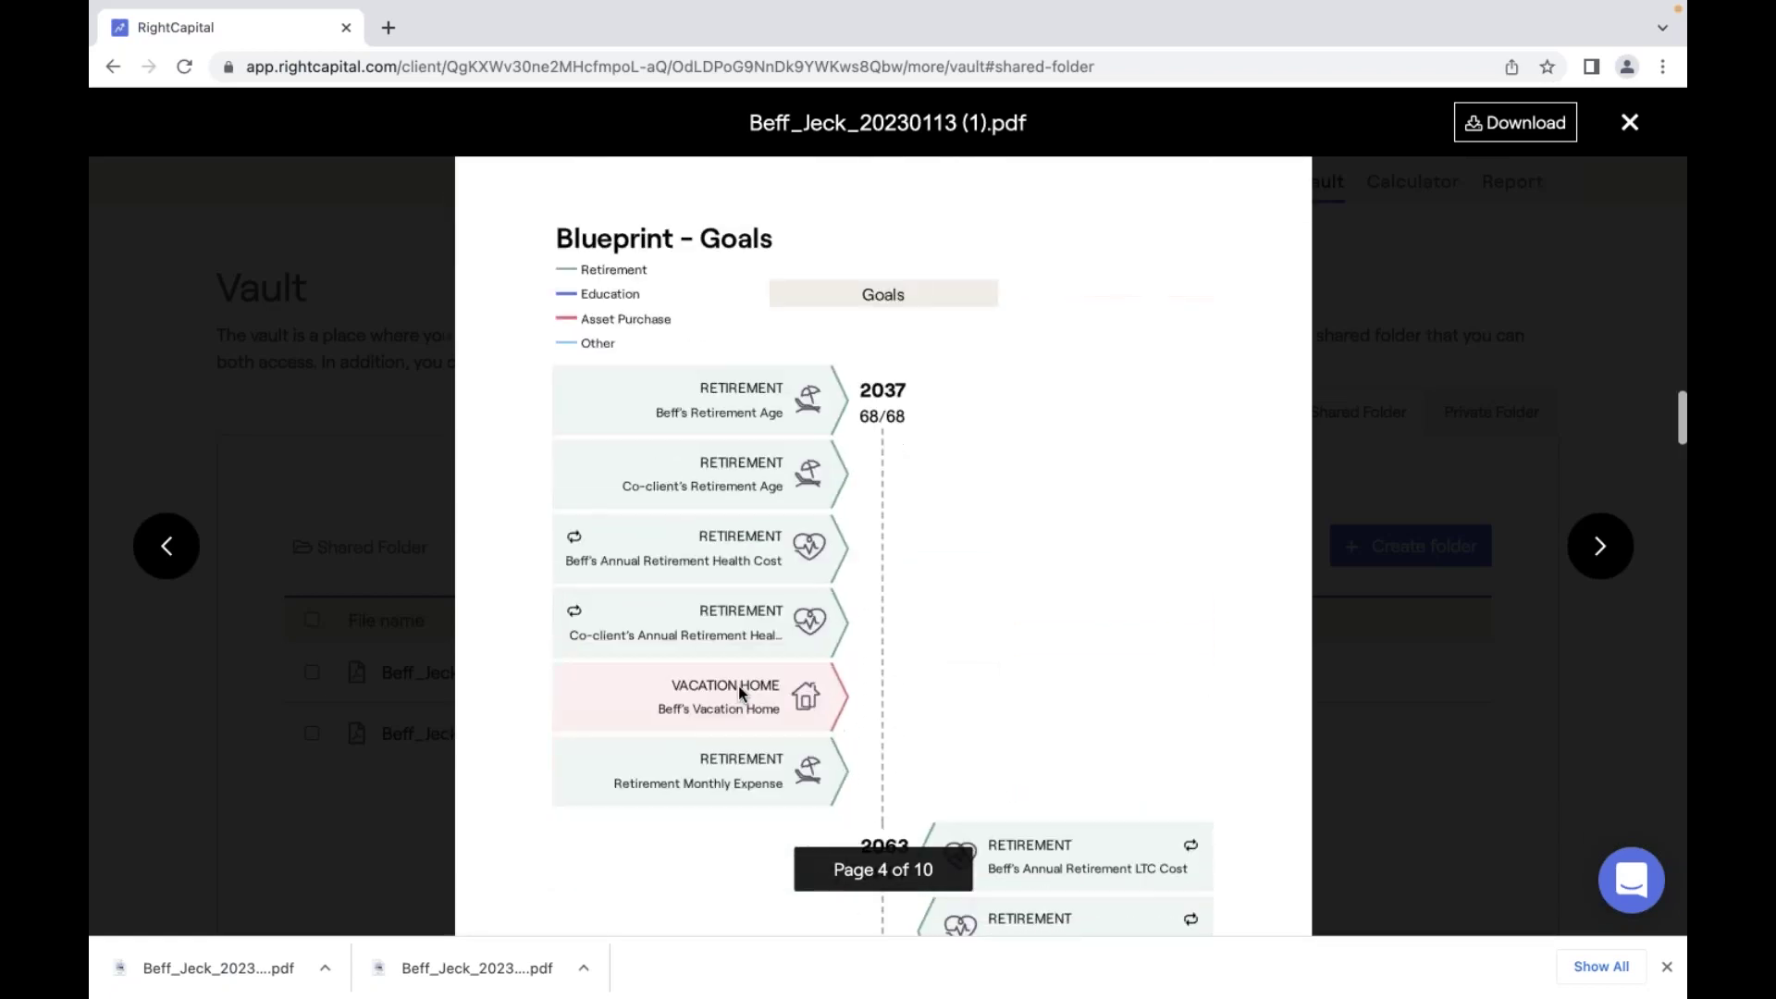
scroll(738, 685, down, 6)
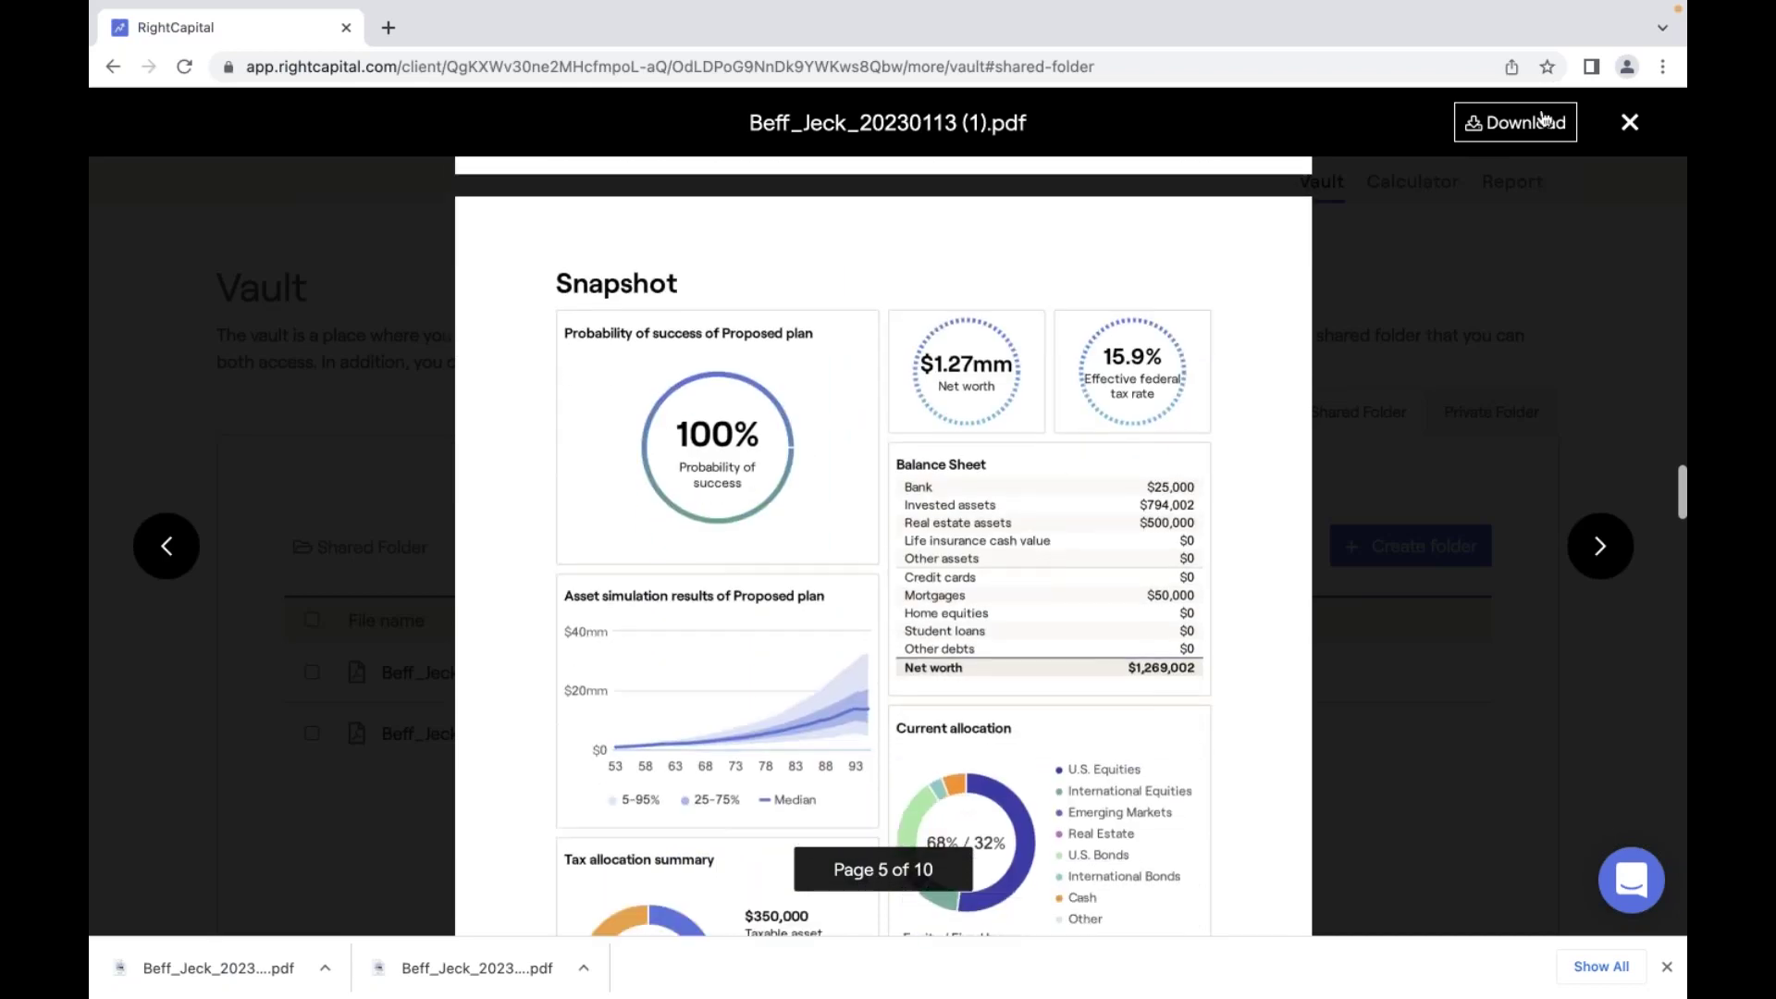
click(1630, 121)
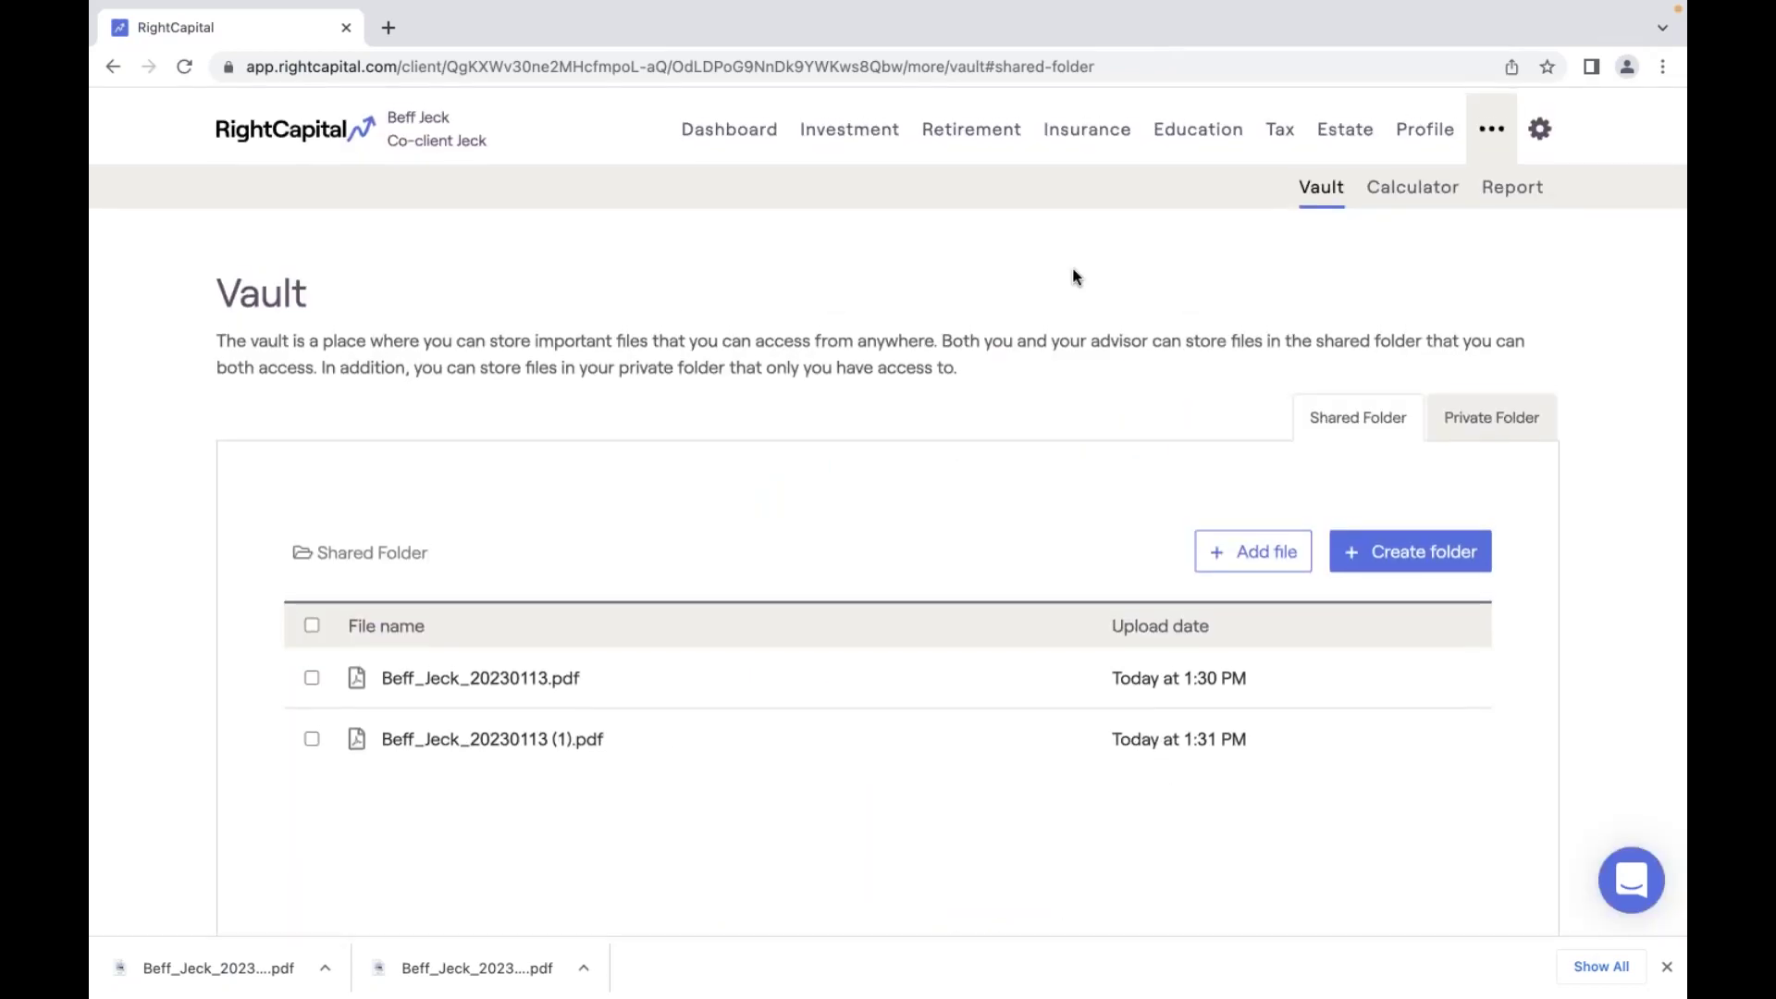
Open the planning access settings of the fourth client in the advisor's client list.
click(294, 127)
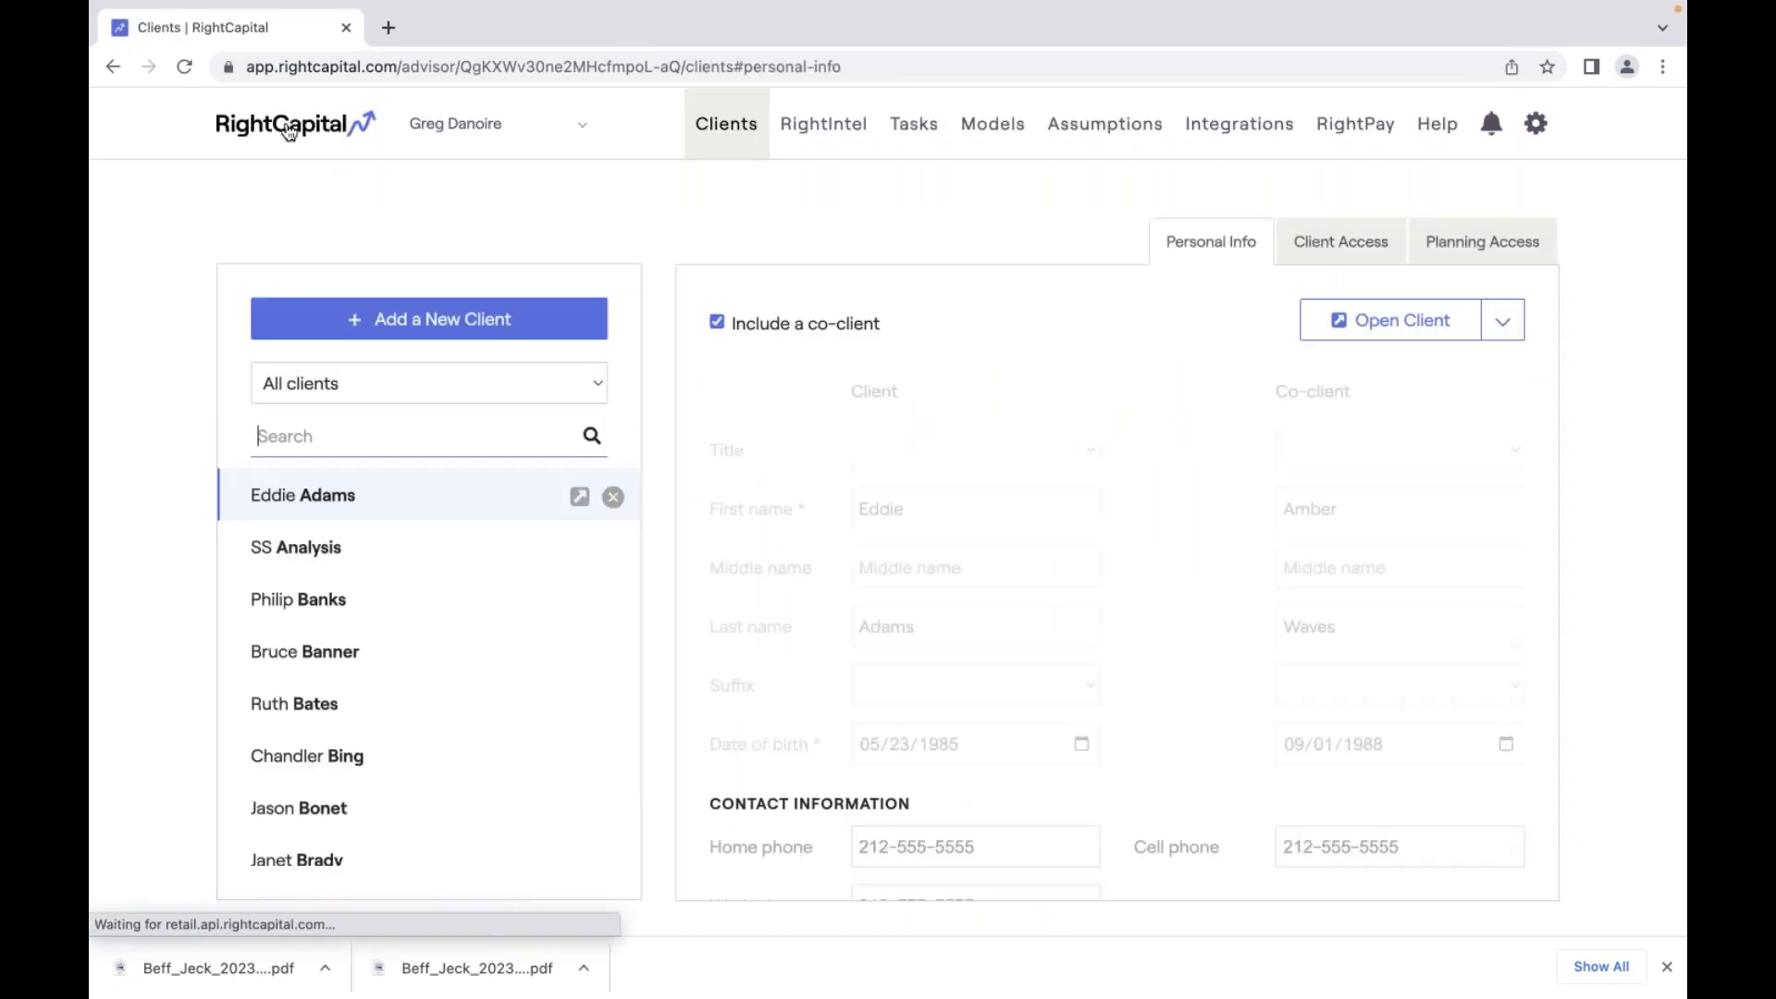
click(373, 654)
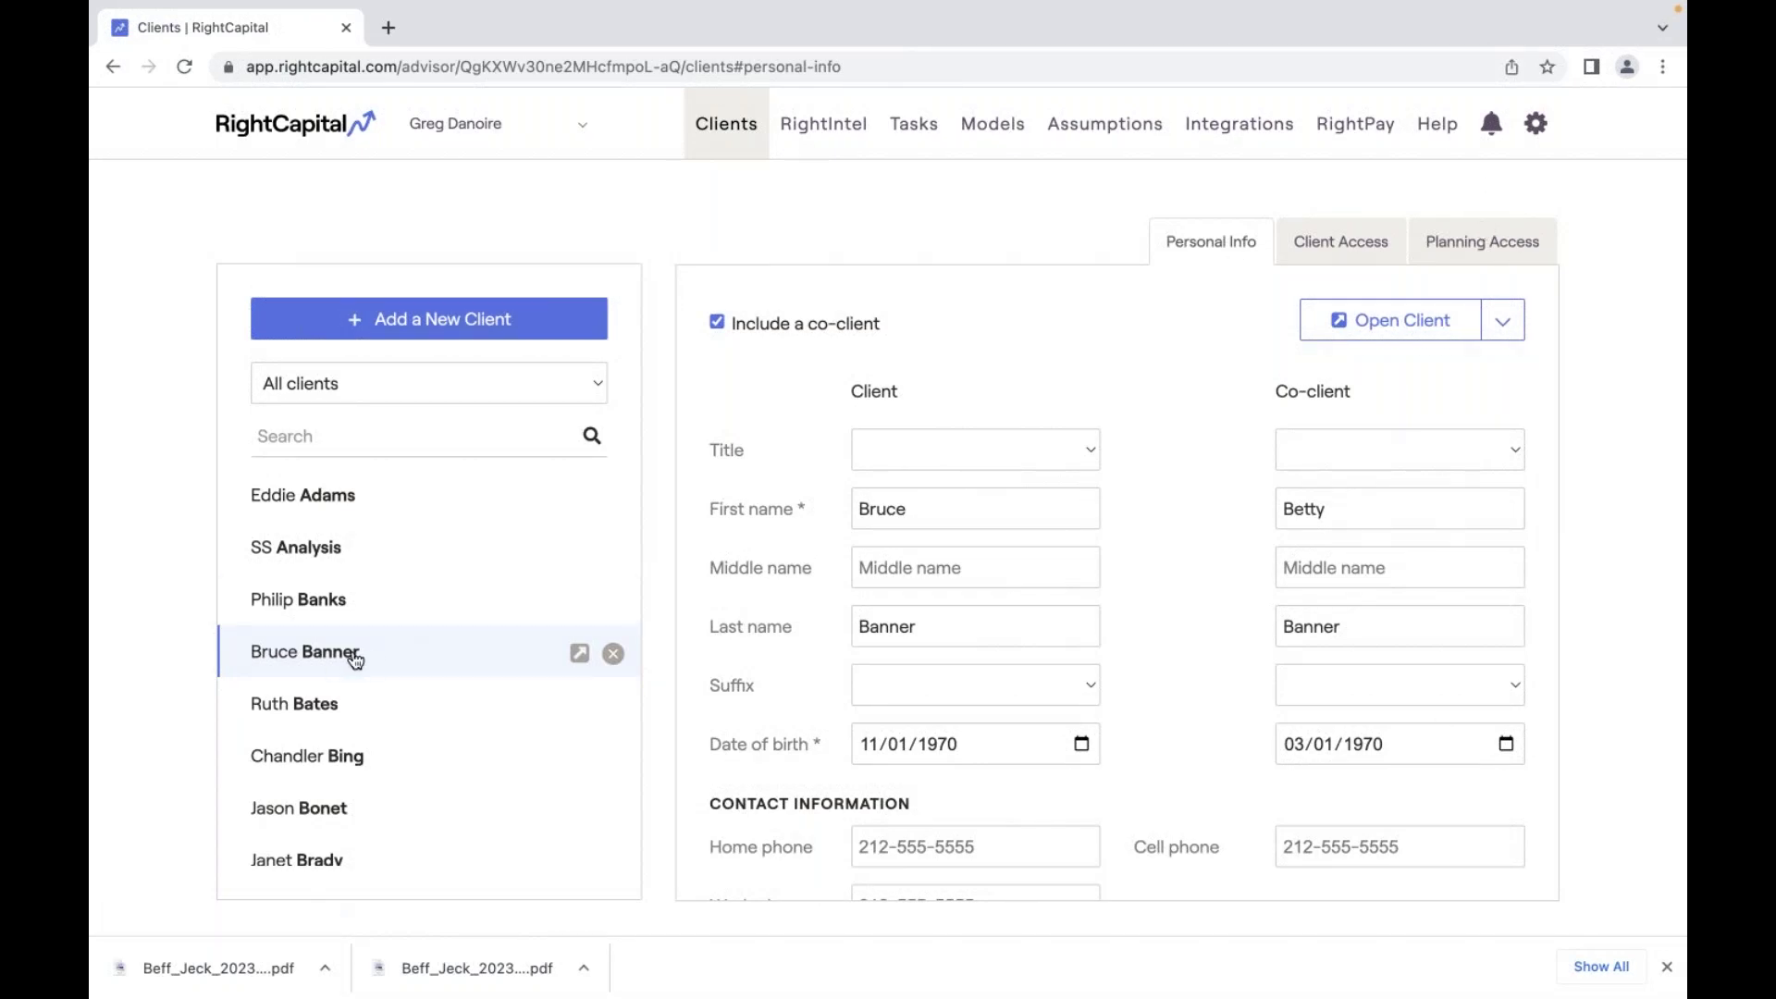
click(1480, 241)
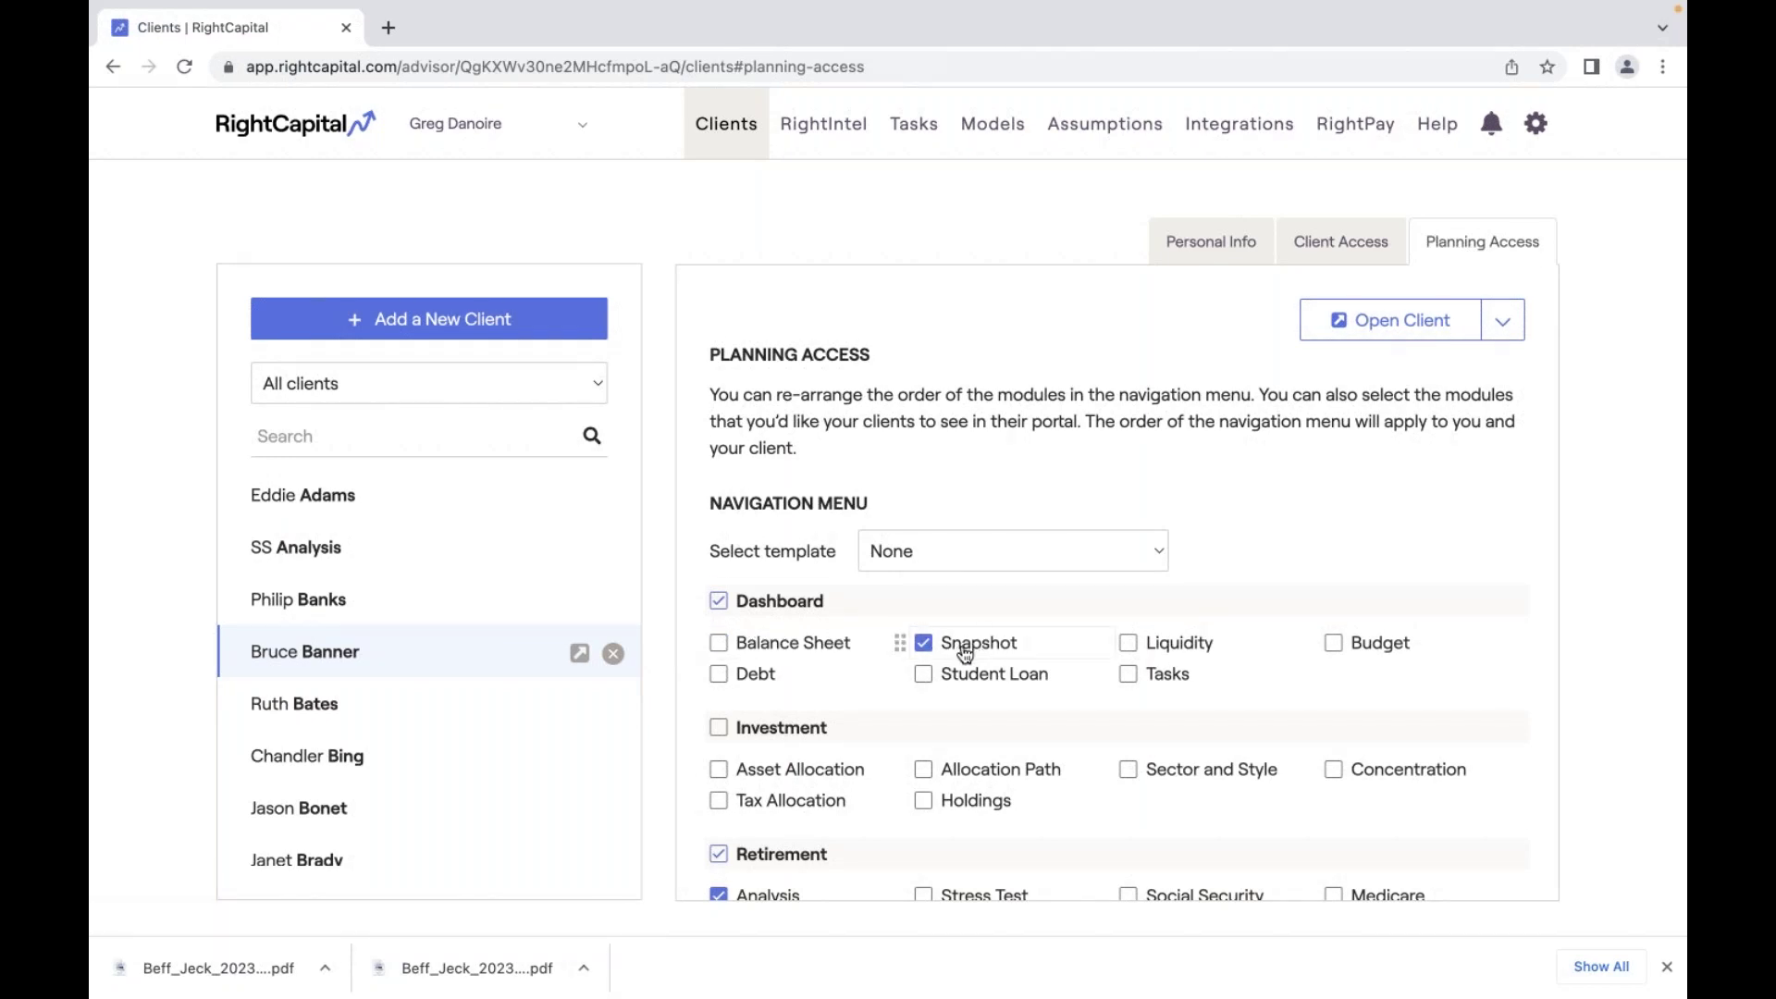
Remove this client's access to Analysis under Retirement and enable Blueprint under Profile.
scroll(965, 654, down, 3)
click(923, 679)
click(731, 646)
scroll(824, 784, down, 3)
scroll(824, 784, down, 3)
click(1130, 693)
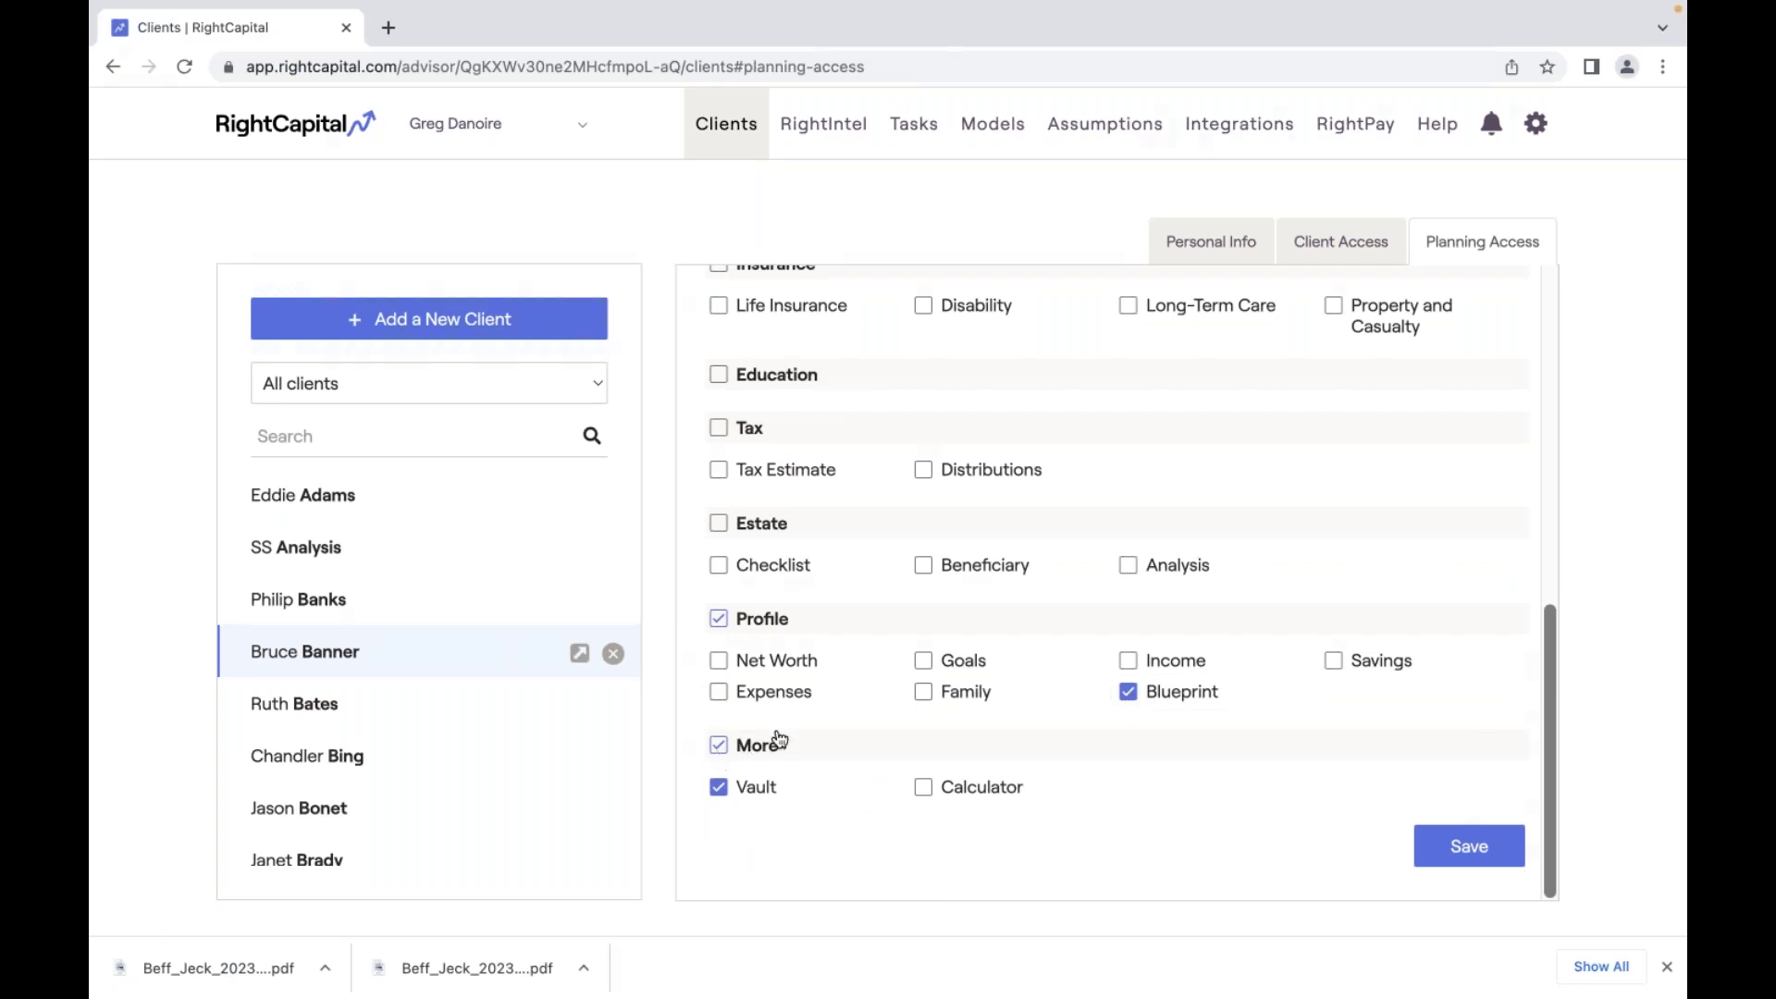
Move Profile above Dashboard in the navigation order, enable Stress Test under Retirement, and save the planning access settings.
drag(696, 618, 705, 488)
scroll(953, 674, down, 2)
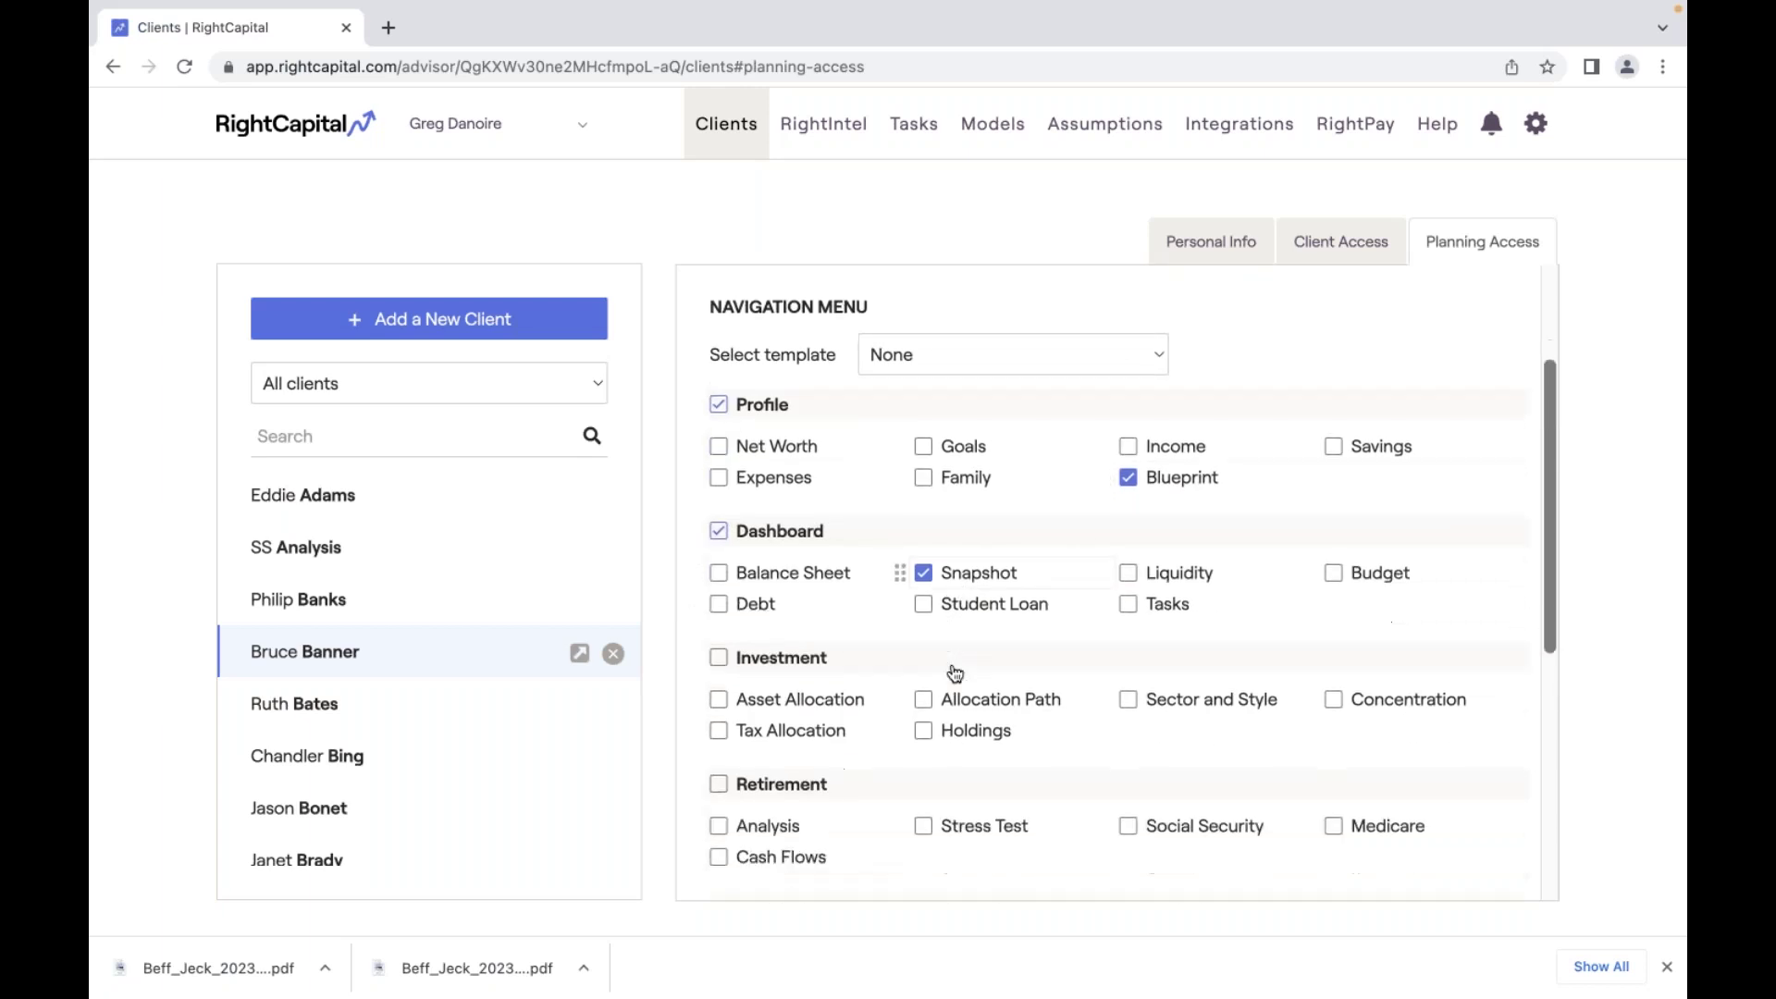
click(923, 714)
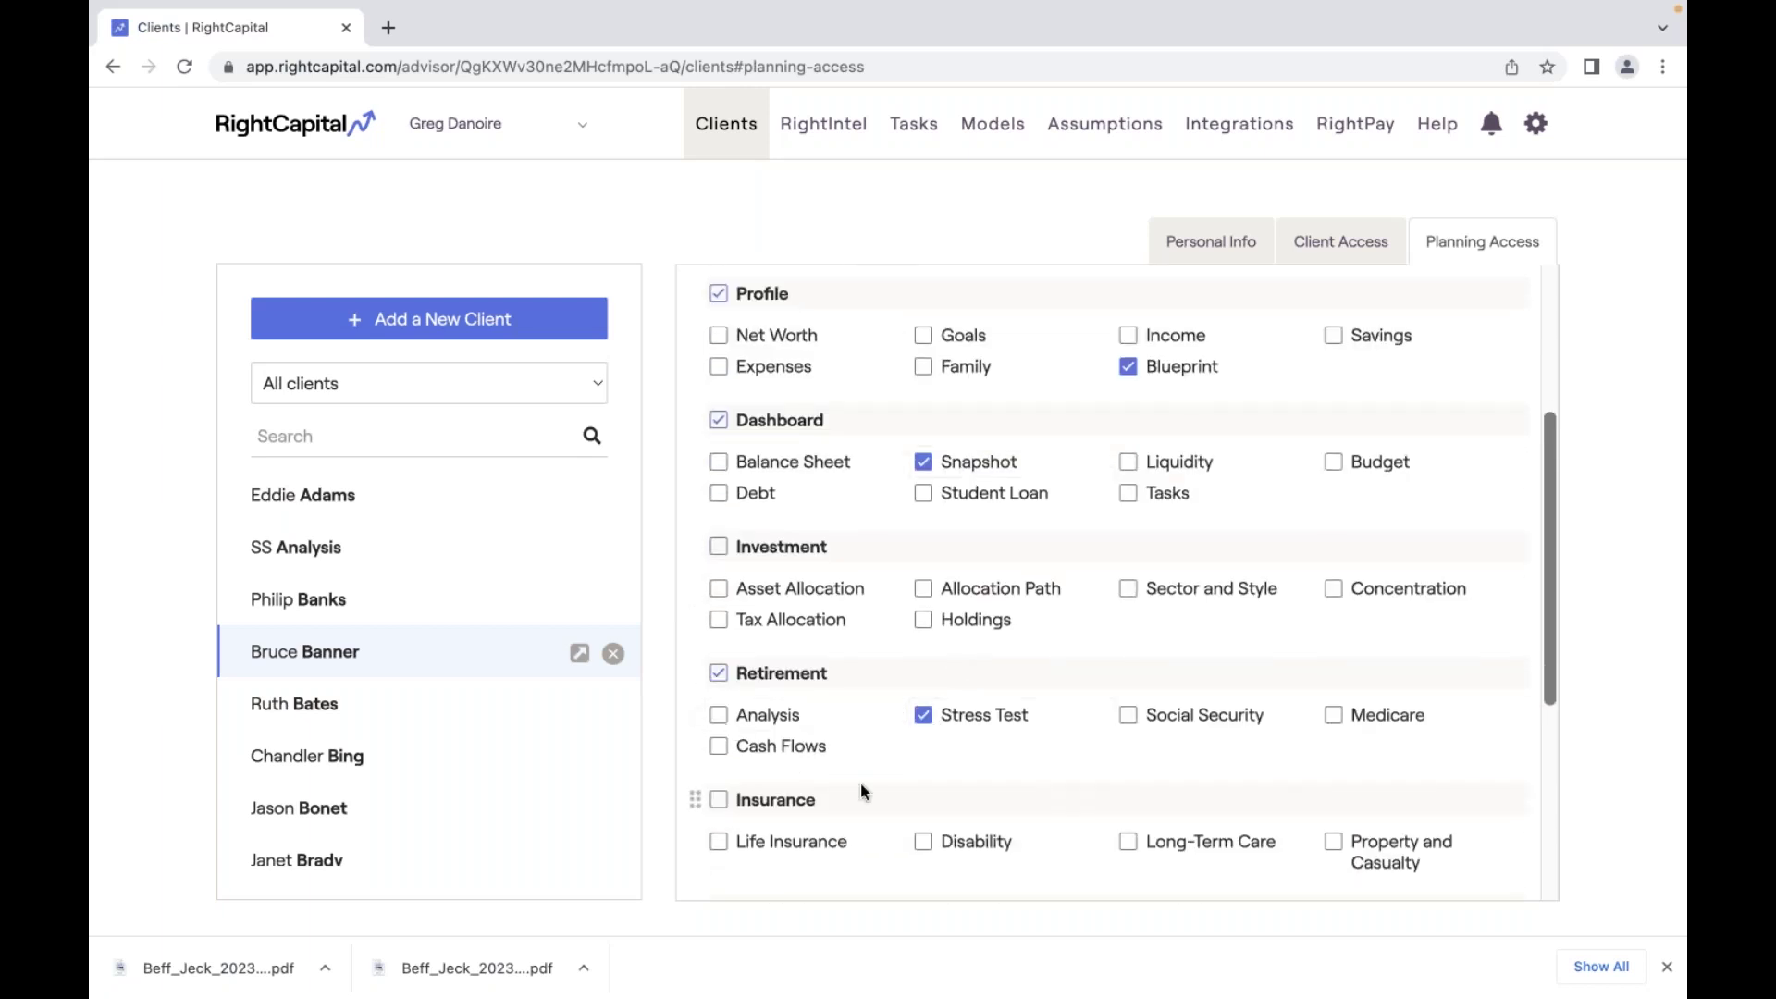
scroll(861, 787, down, 1)
scroll(861, 782, down, 3)
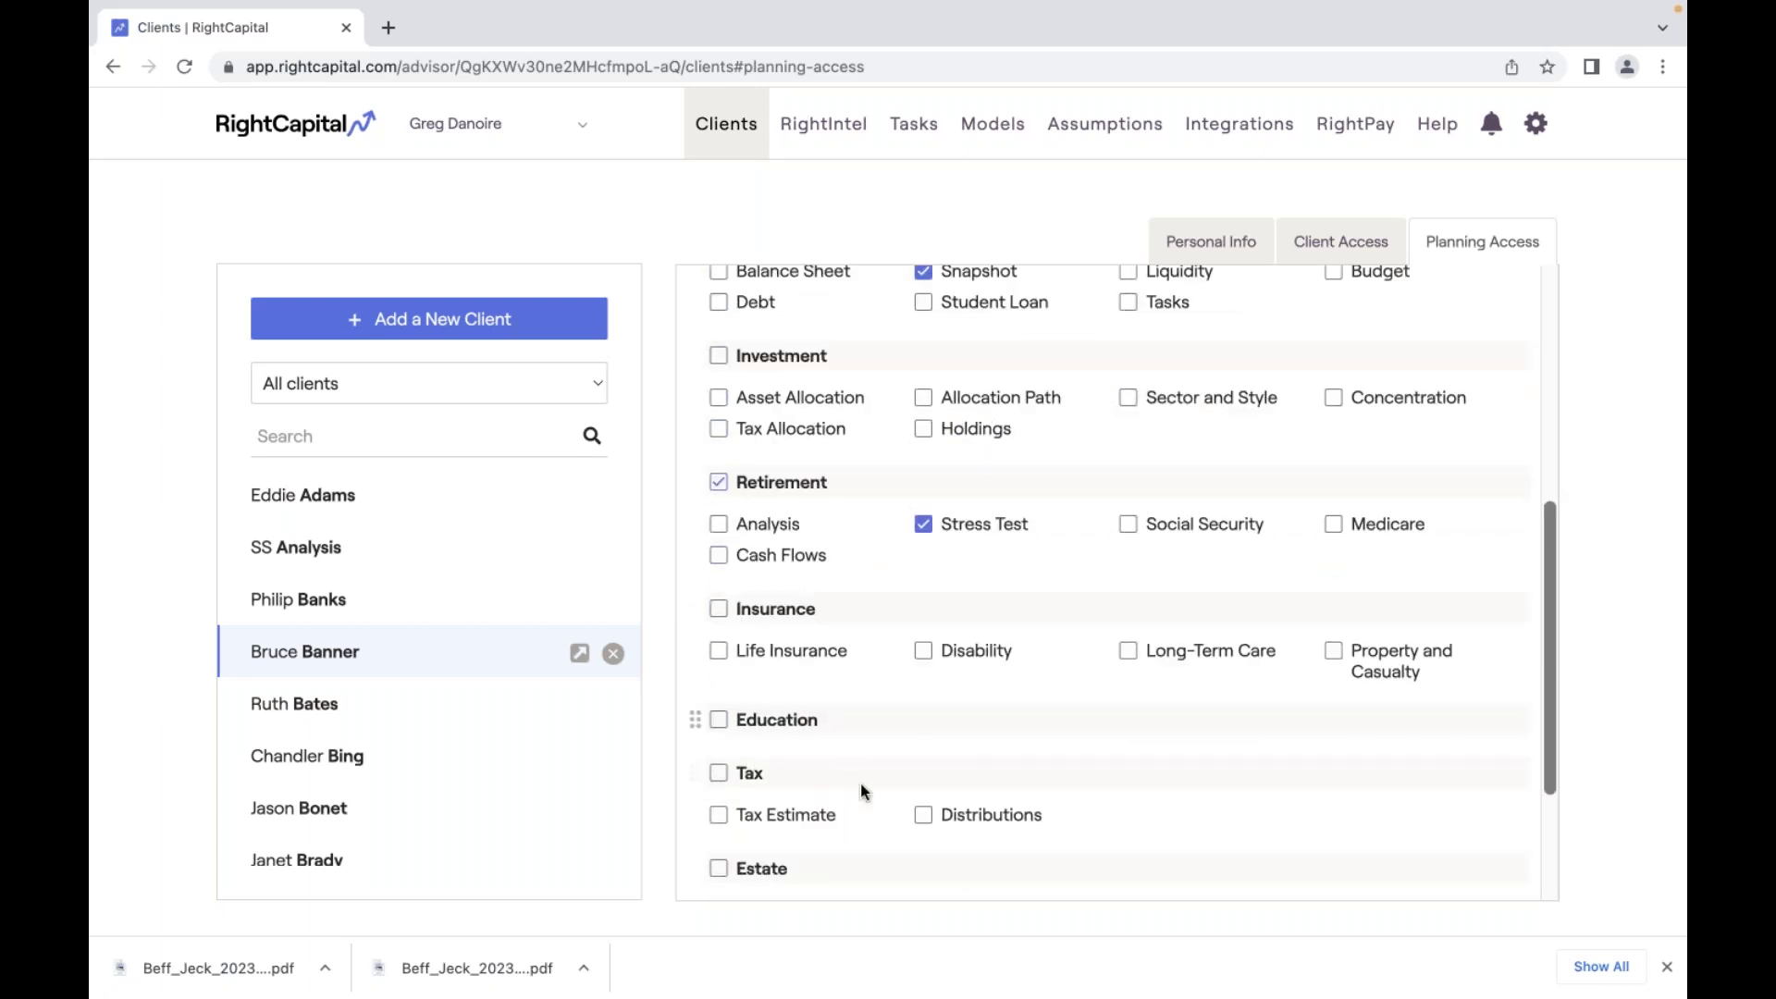
scroll(860, 783, up, 5)
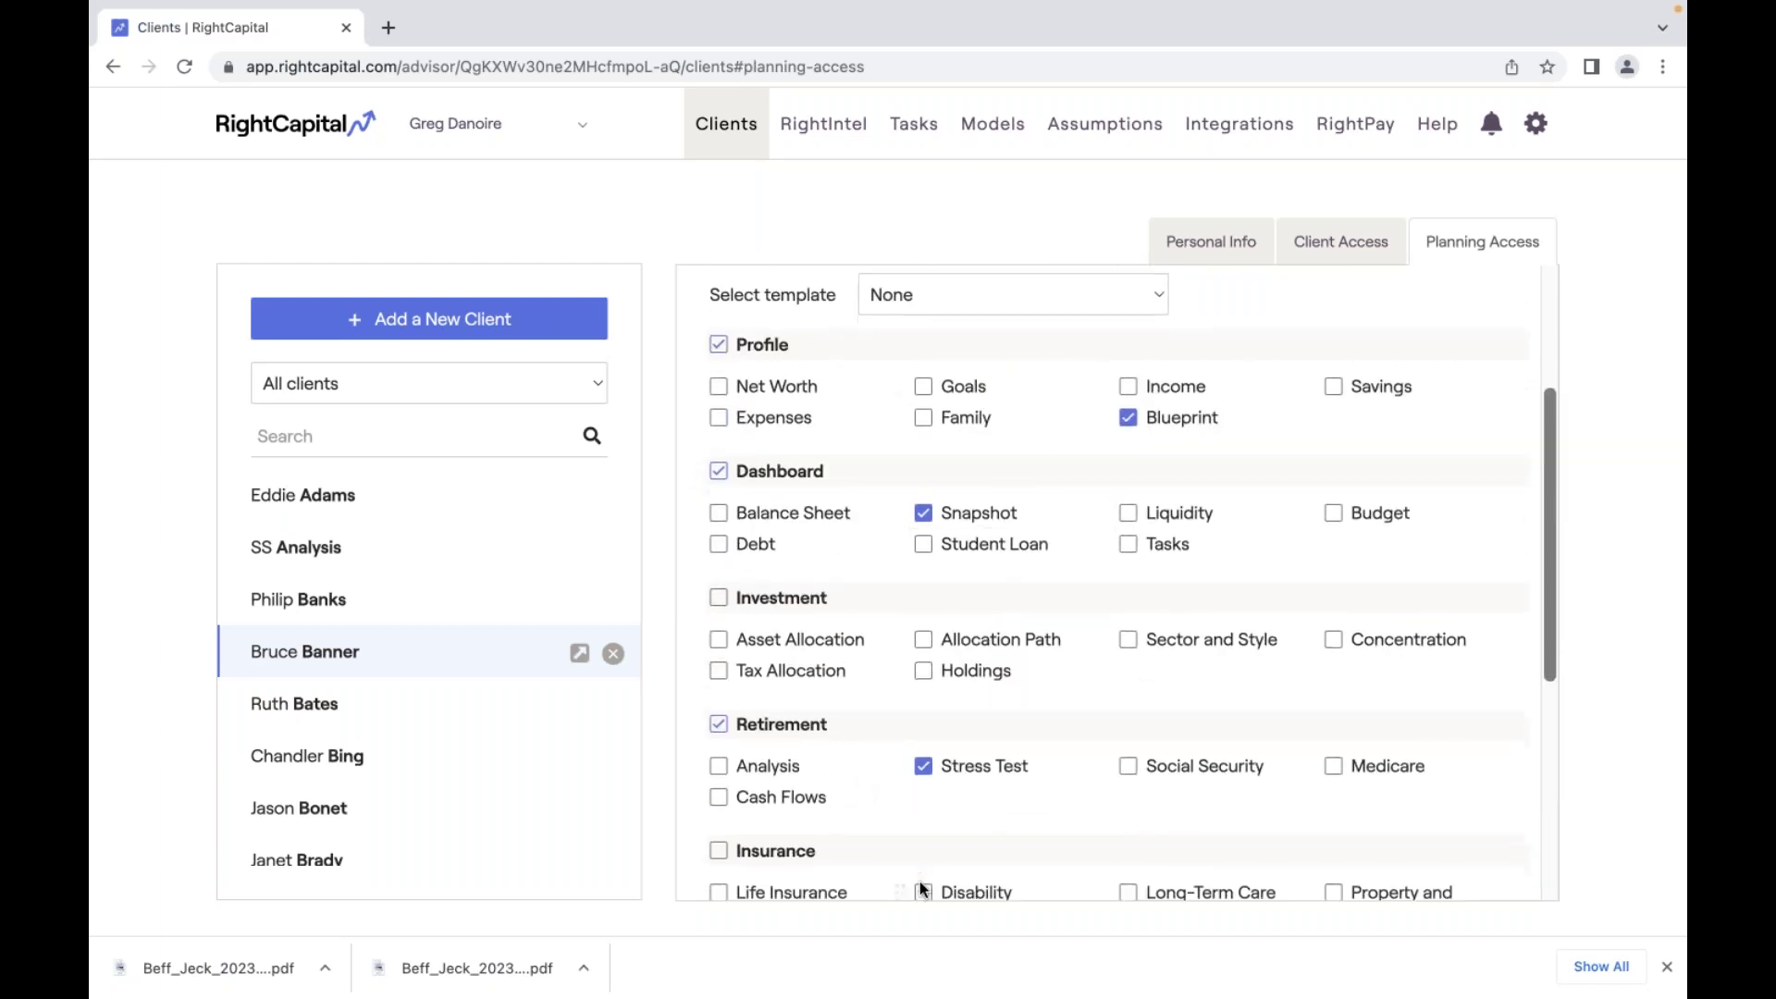
scroll(923, 890, down, 5)
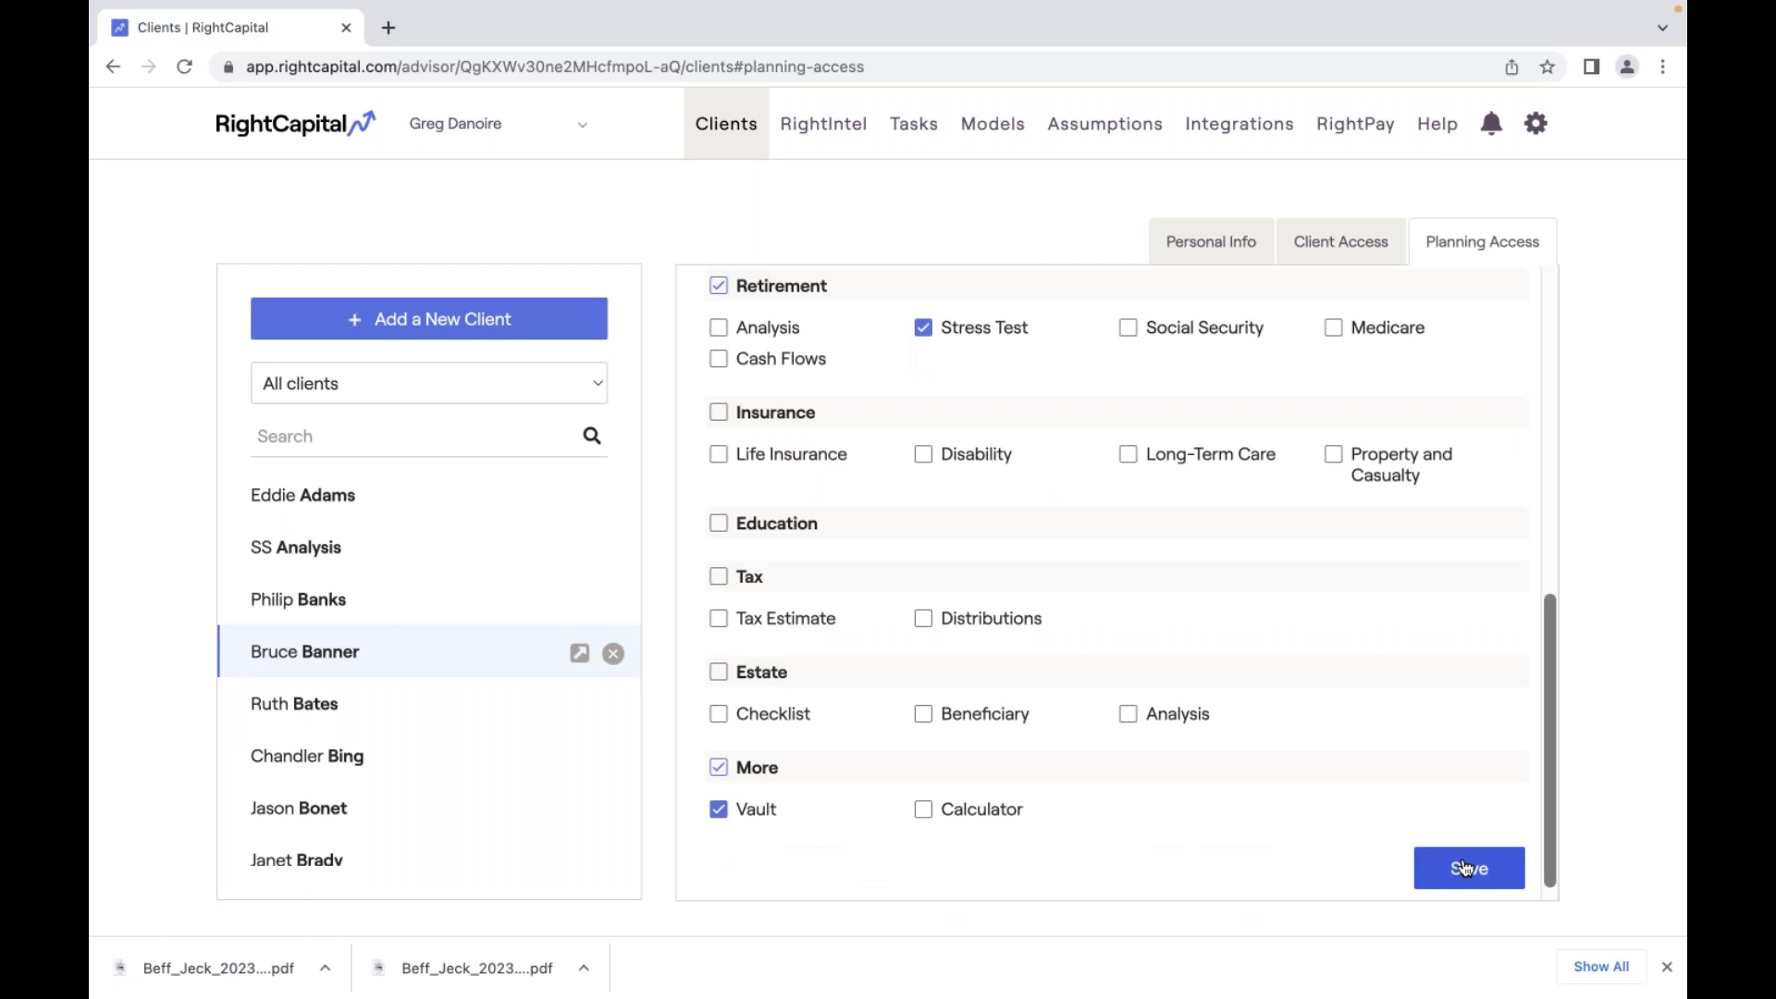
click(1466, 867)
Open this client's plan in Client Access Mode.
scroll(1294, 594, up, 8)
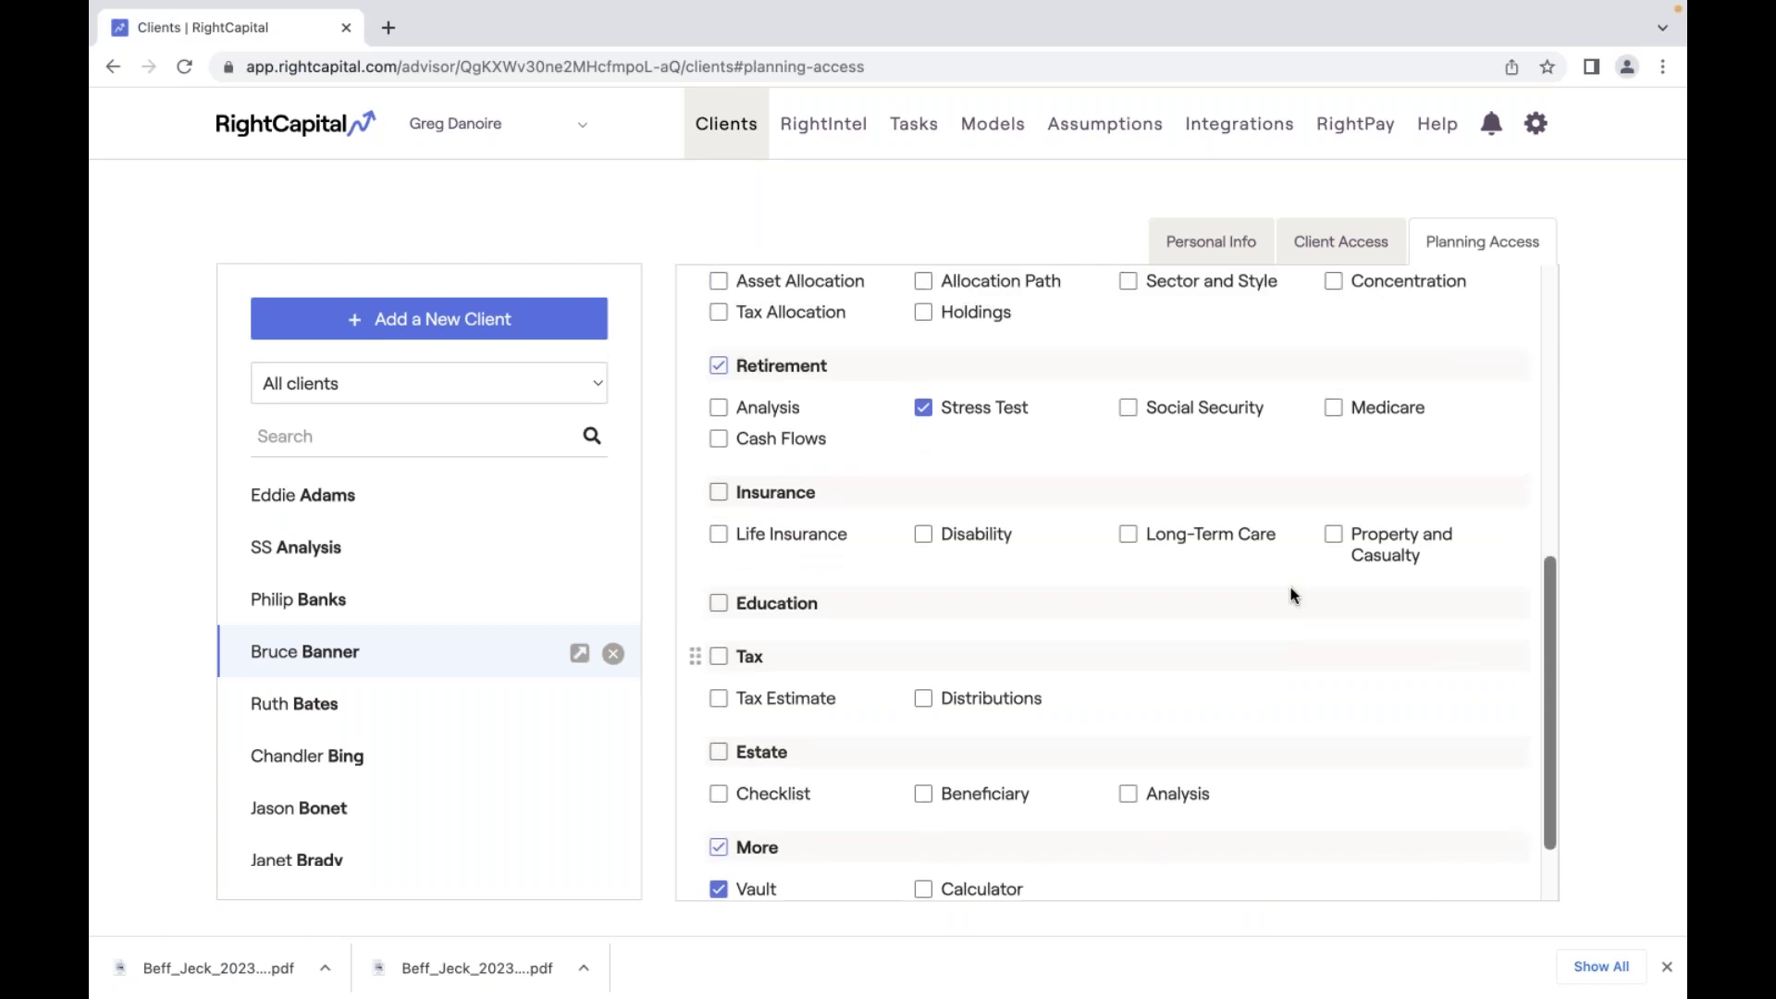
scroll(1294, 595, up, 1)
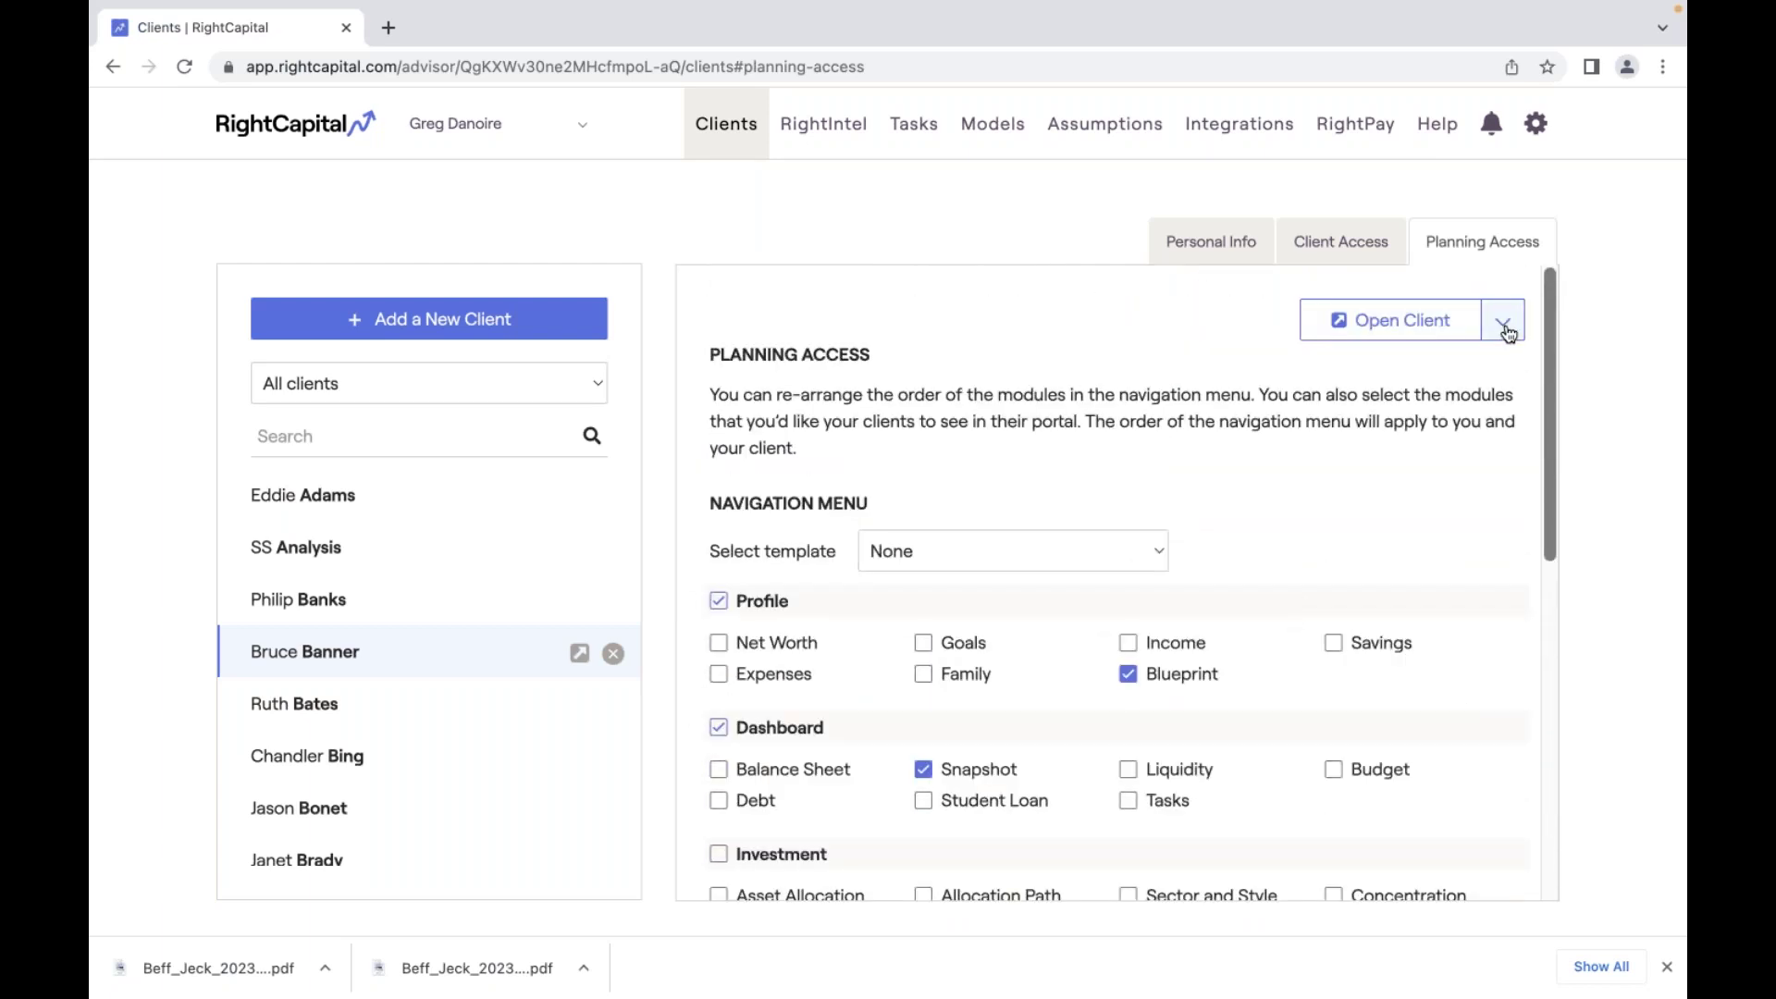
click(1507, 332)
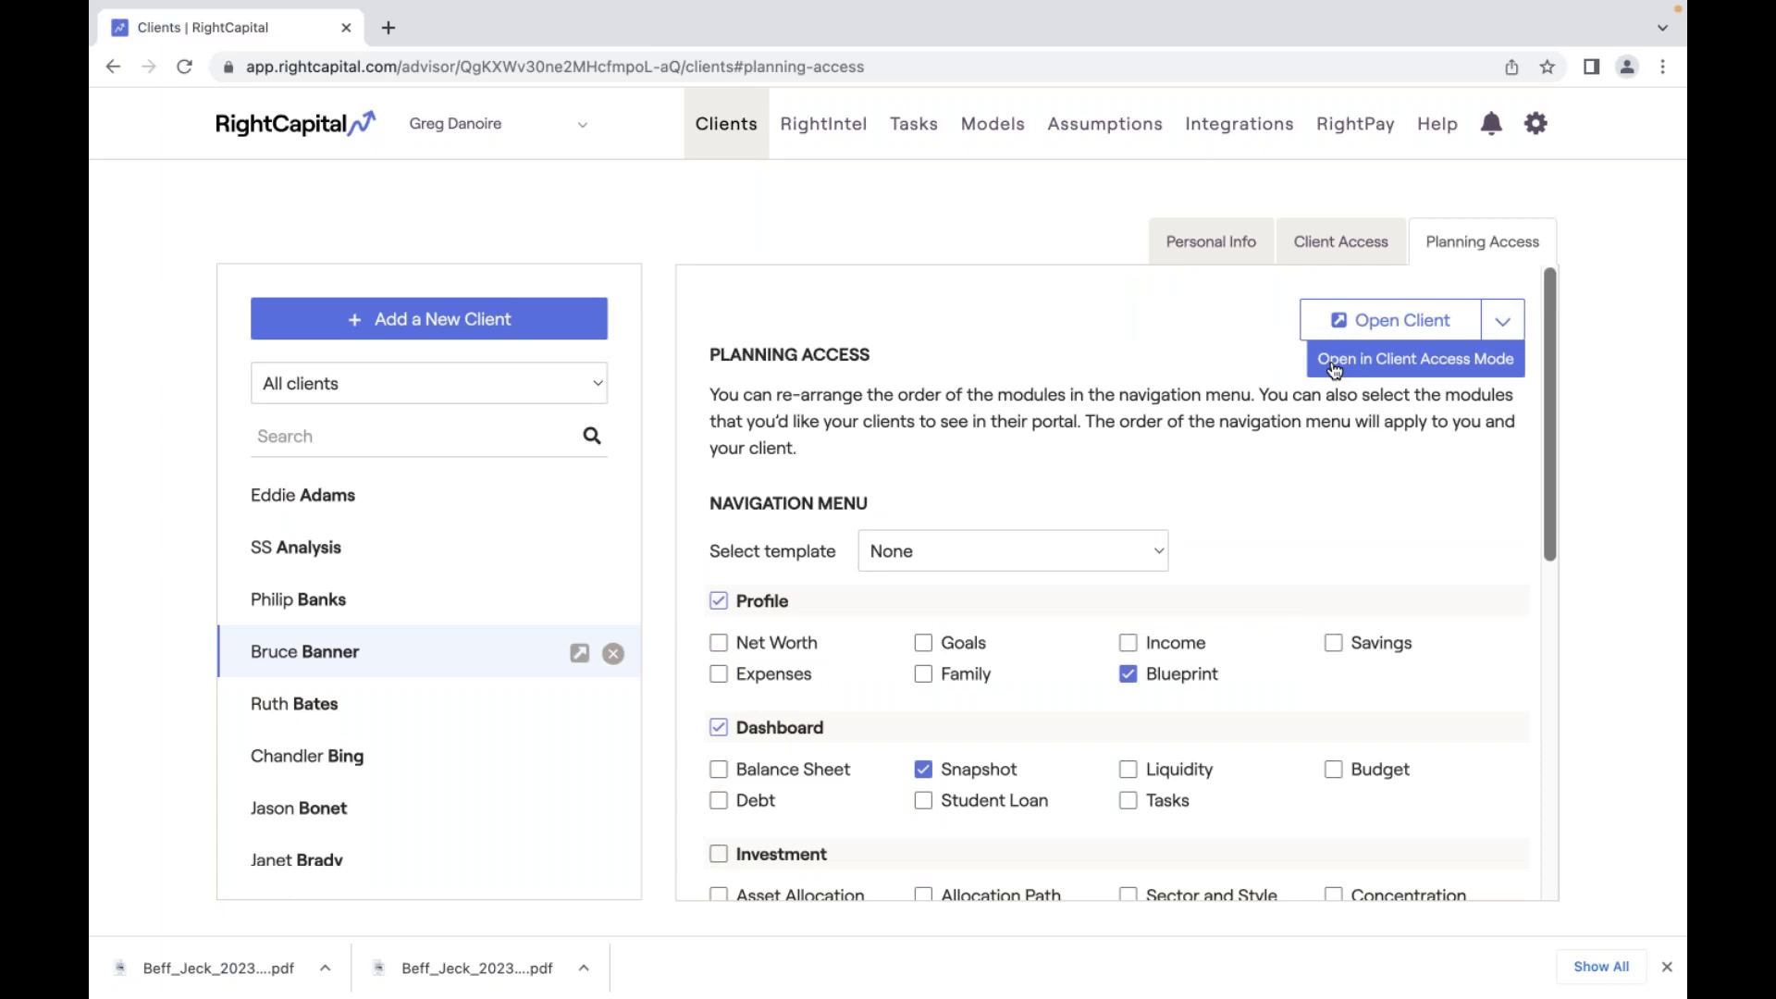
click(1445, 365)
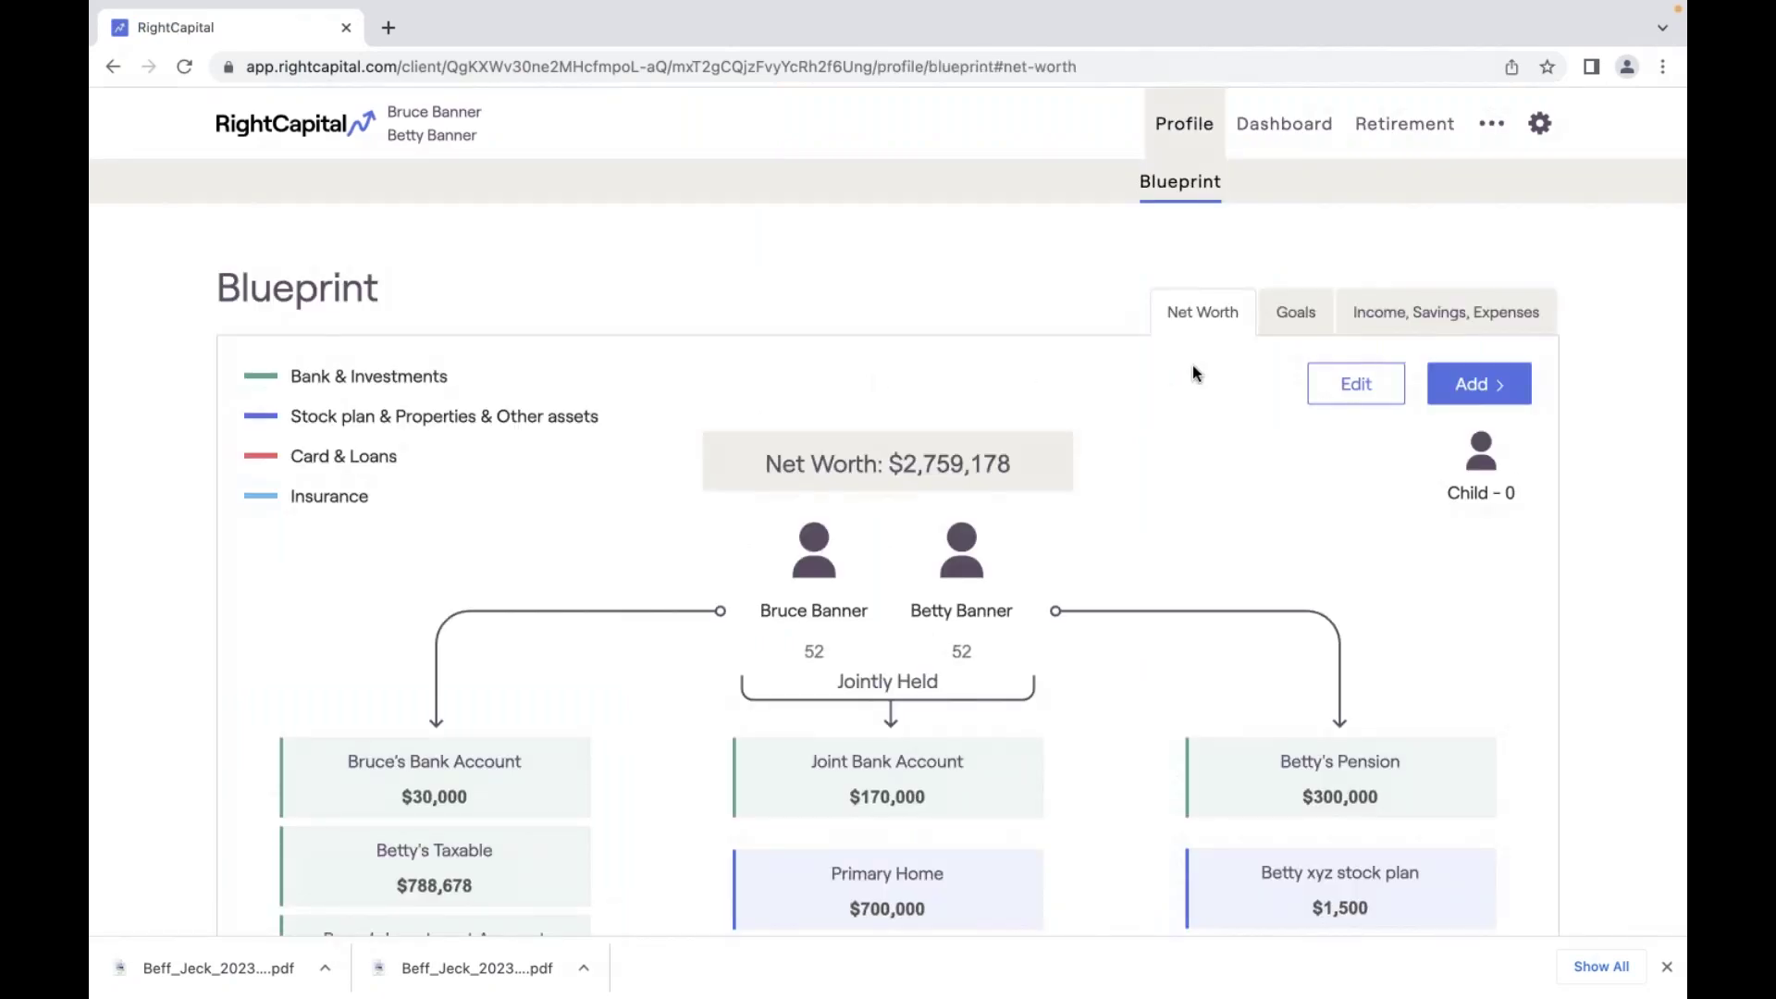
Review the full Blueprint net worth diagram down to the Trust section, closing the browser's downloads bar.
scroll(1207, 449, down, 1)
scroll(1207, 440, down, 2)
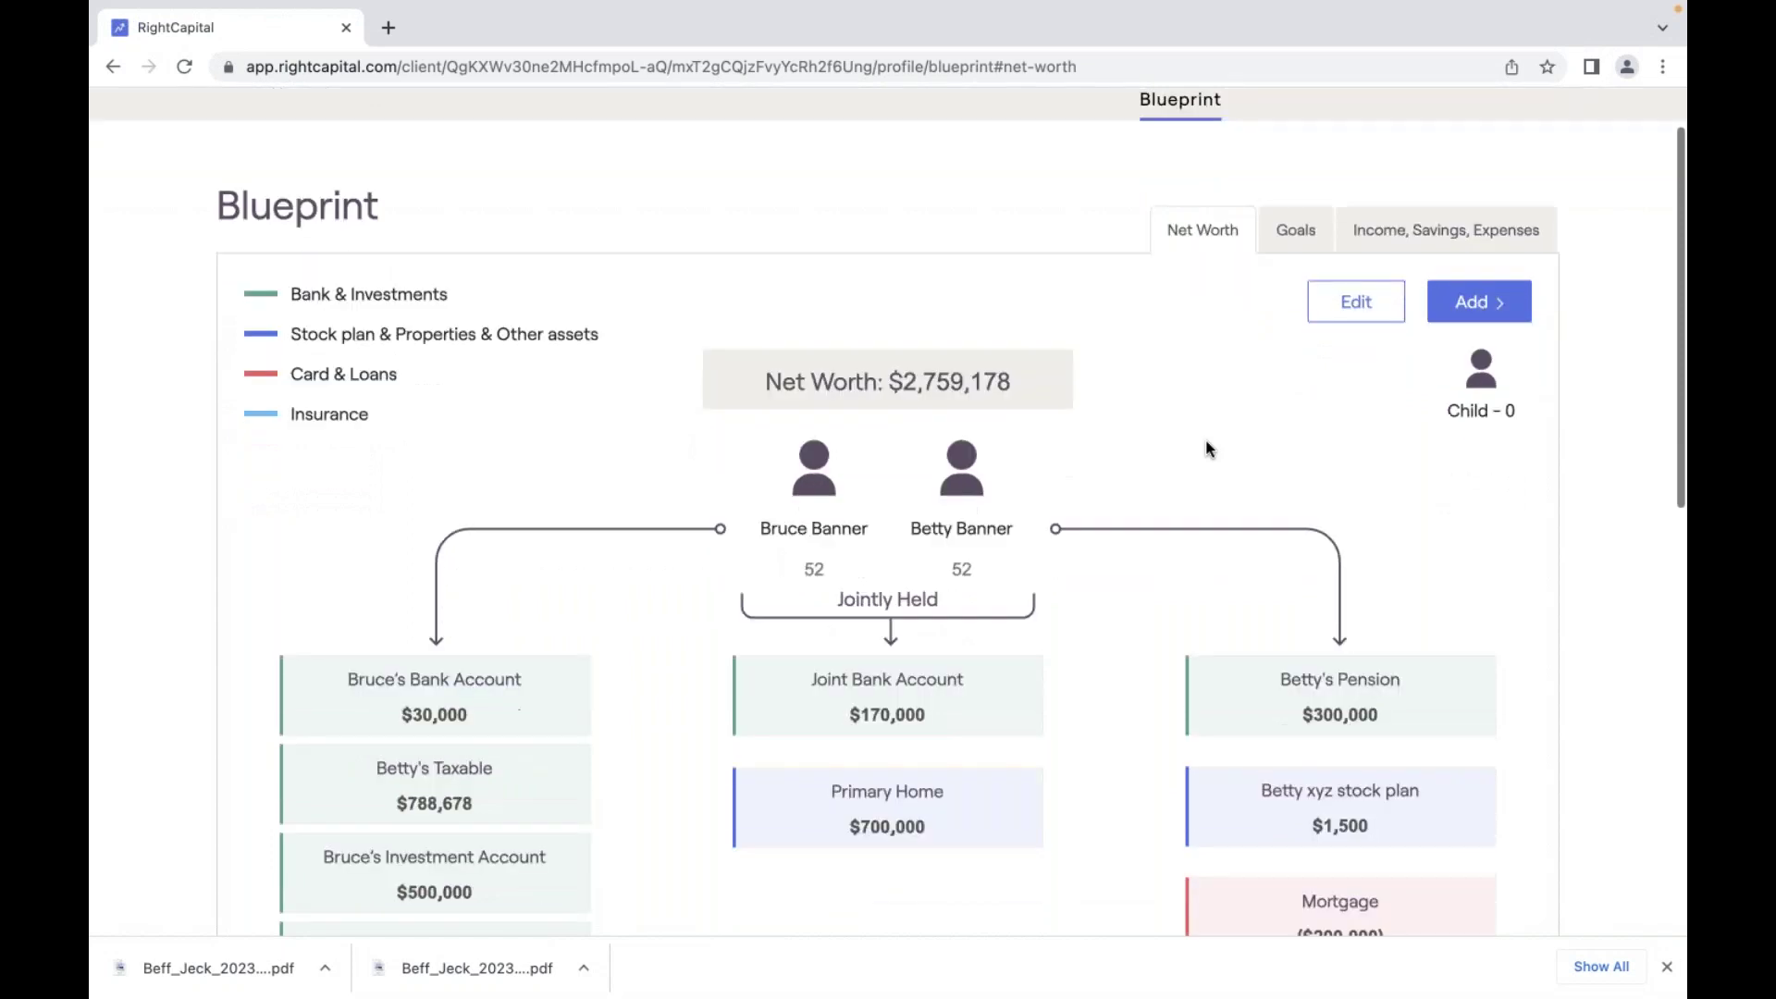
click(1666, 967)
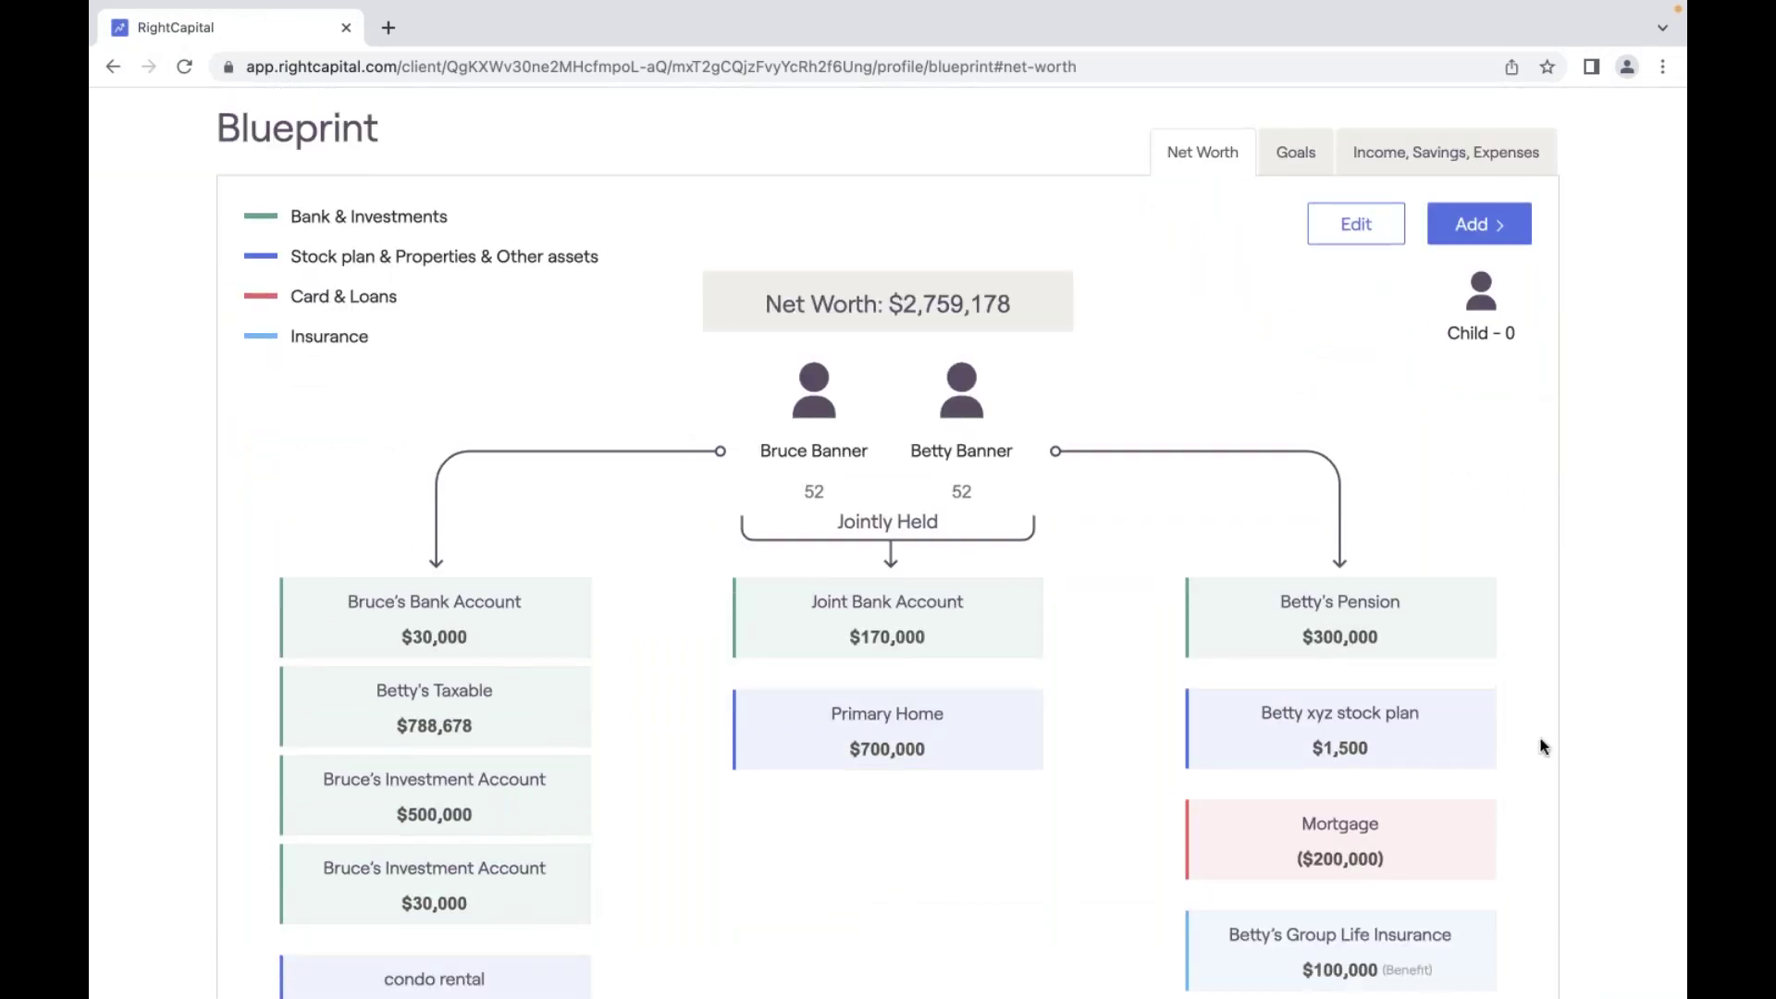
scroll(1540, 746, down, 3)
scroll(1540, 746, down, 5)
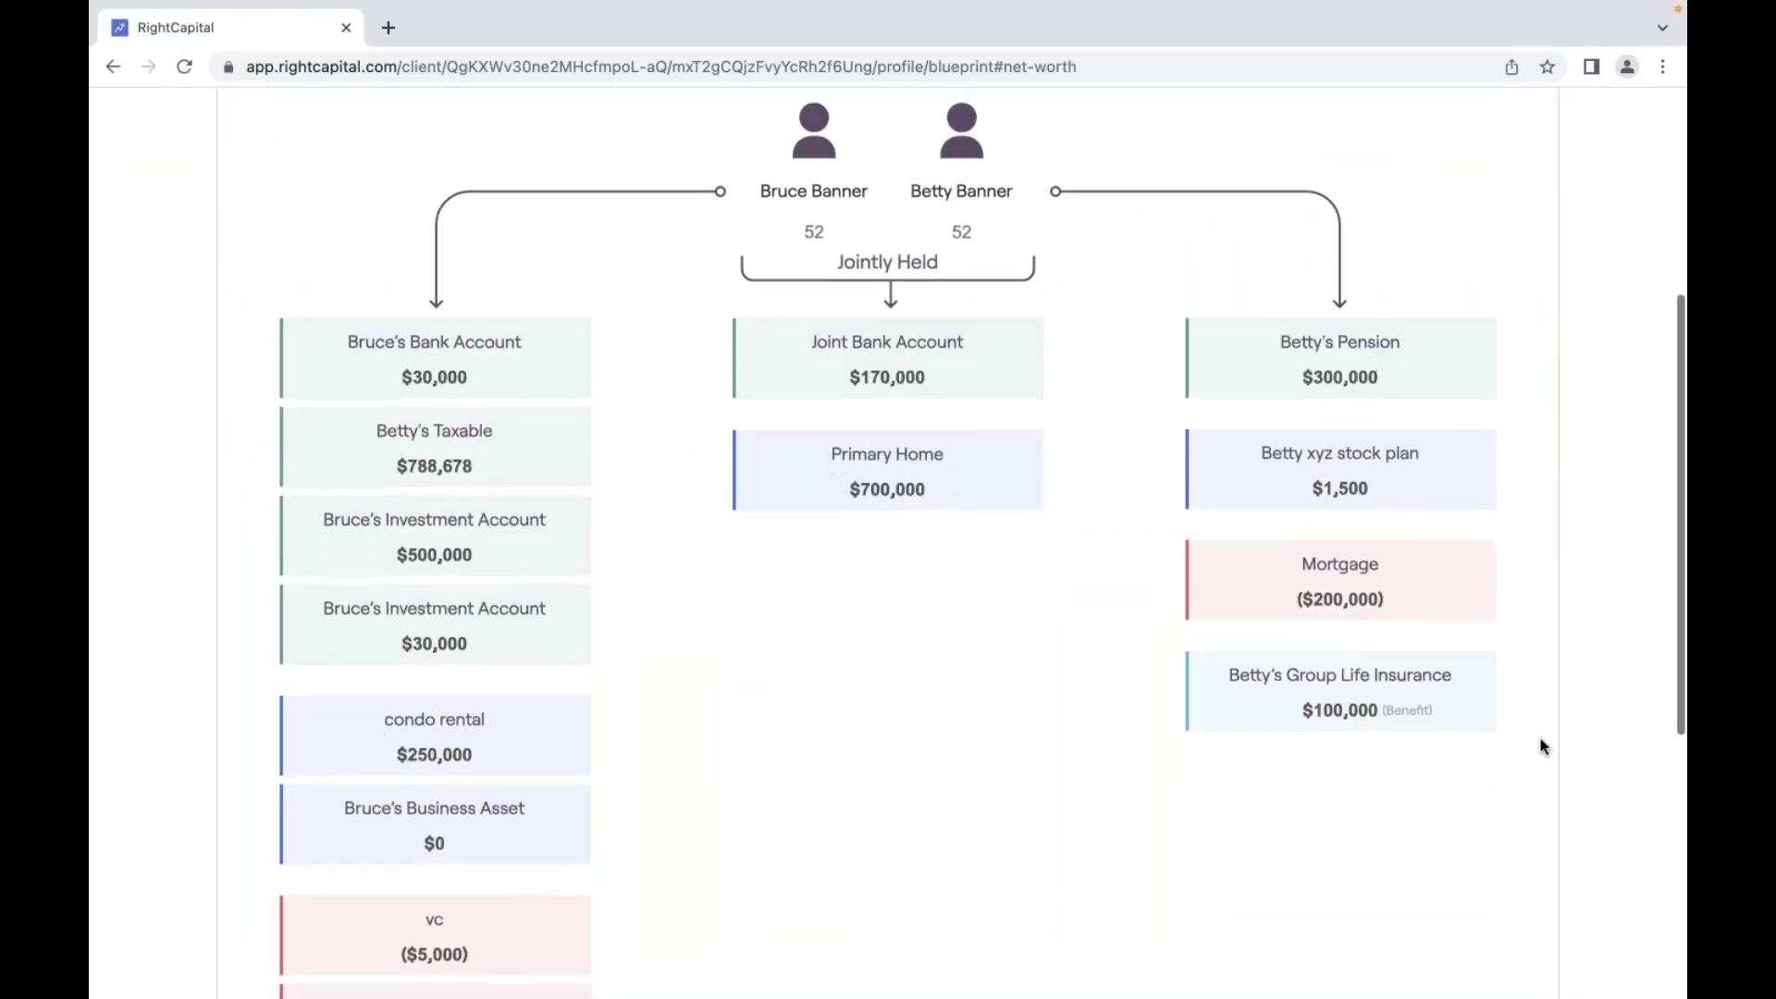
scroll(1540, 746, down, 1)
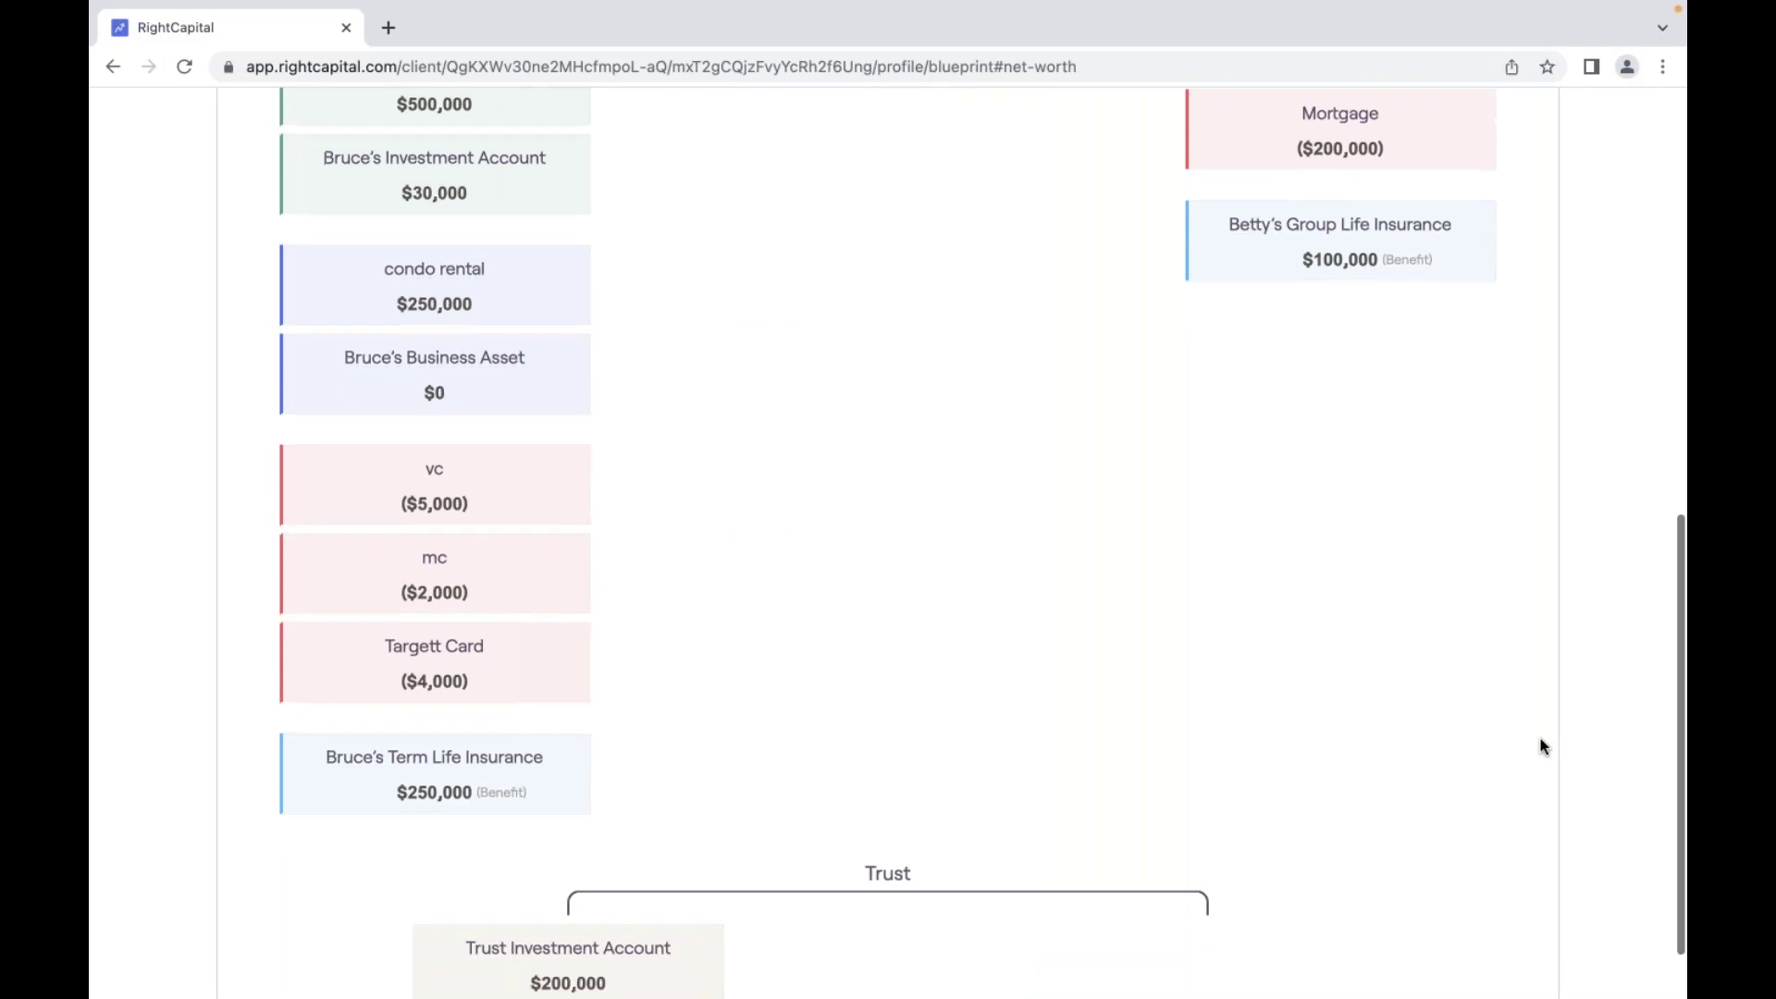
scroll(1540, 746, up, 3)
scroll(1540, 745, up, 8)
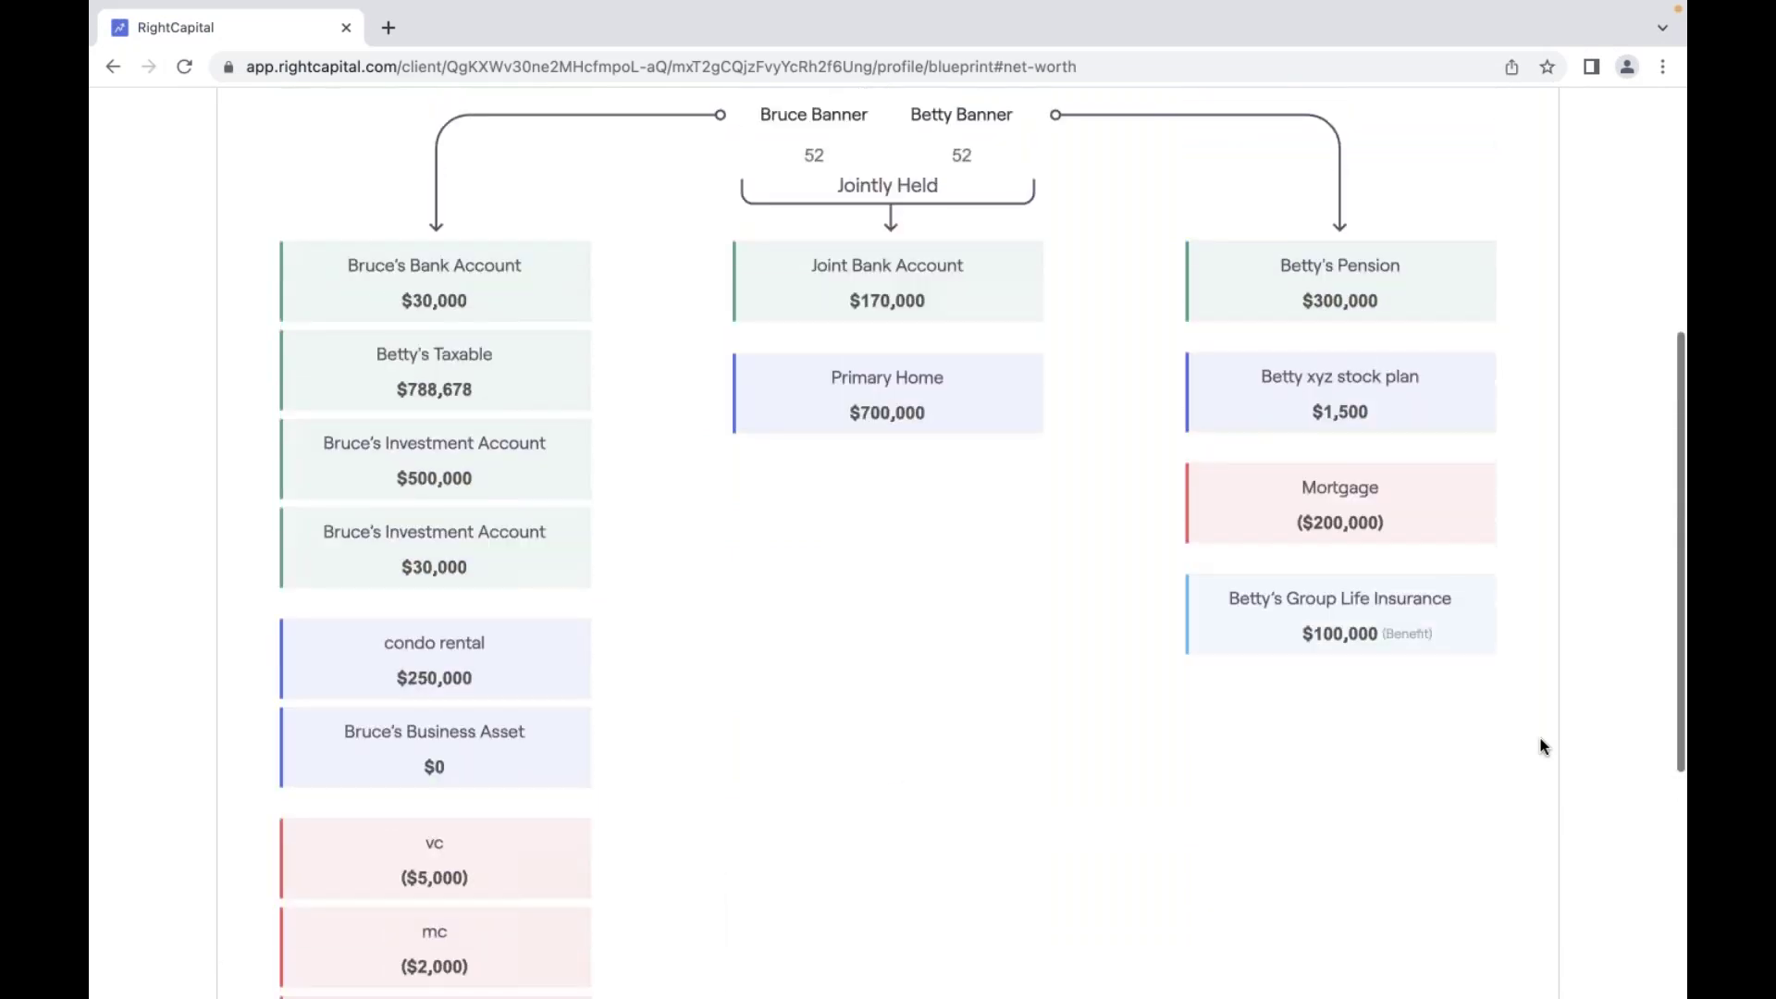
View the Blueprint's Goals timeline and its Income, Savings, Expenses diagram.
click(1296, 309)
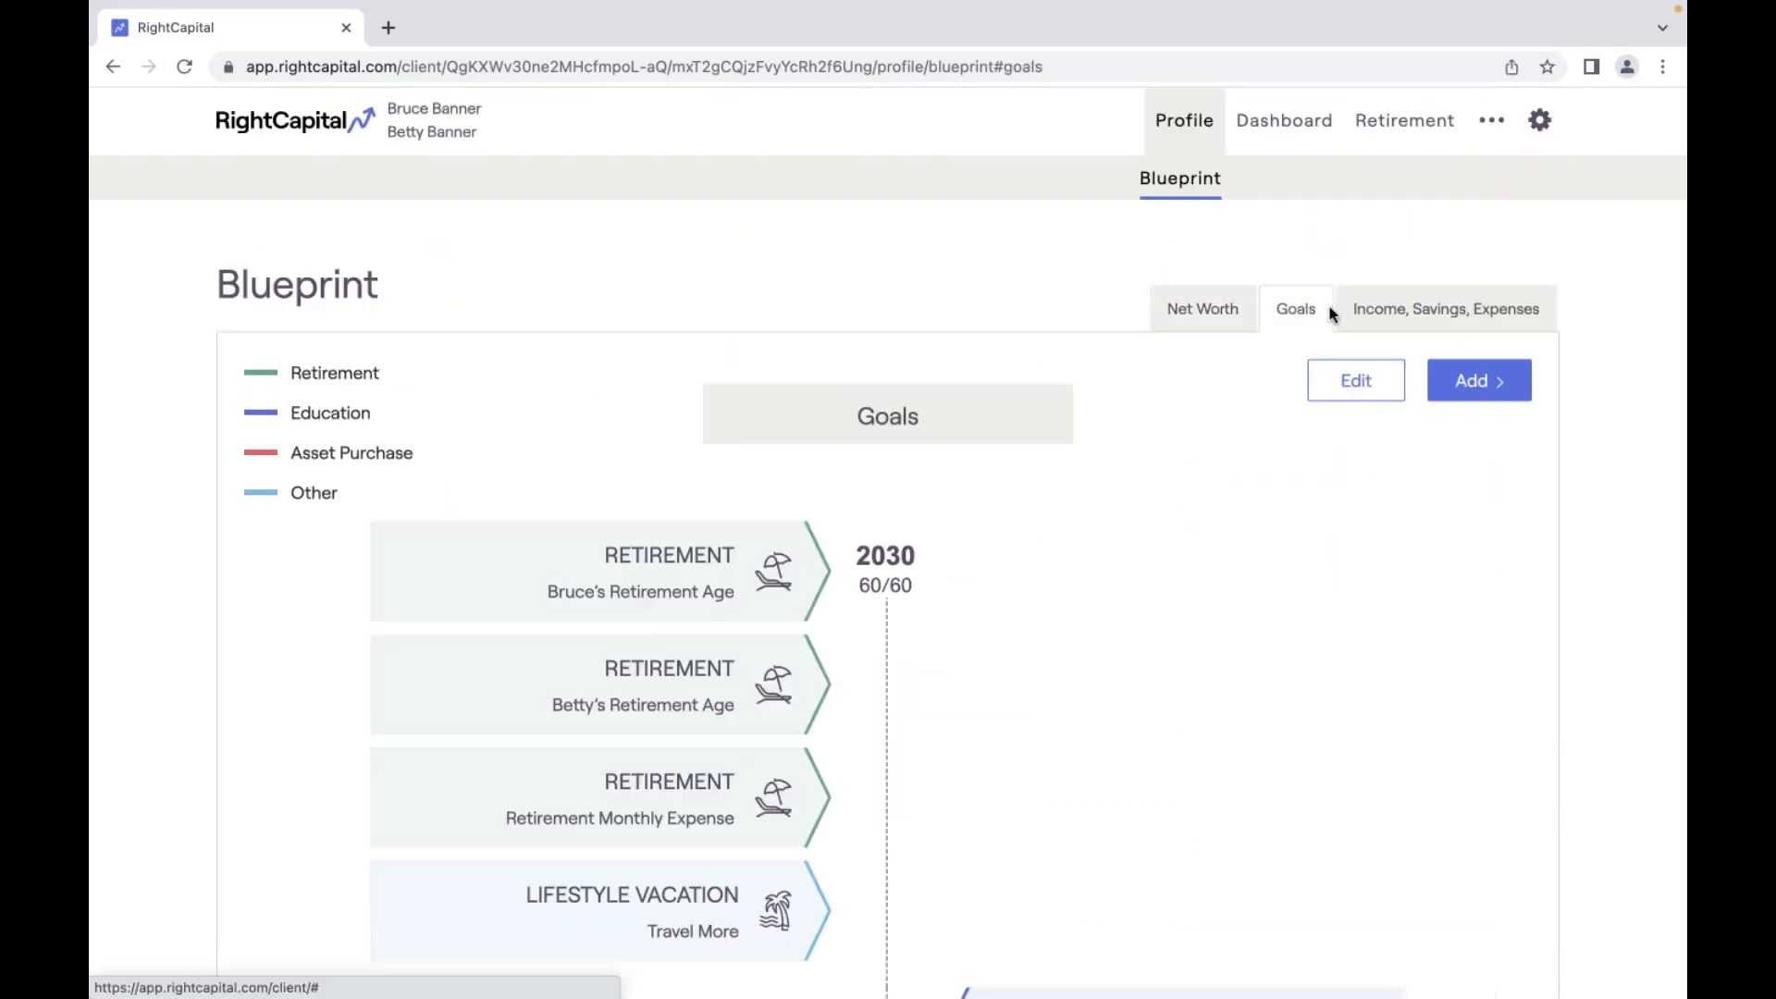
click(1441, 314)
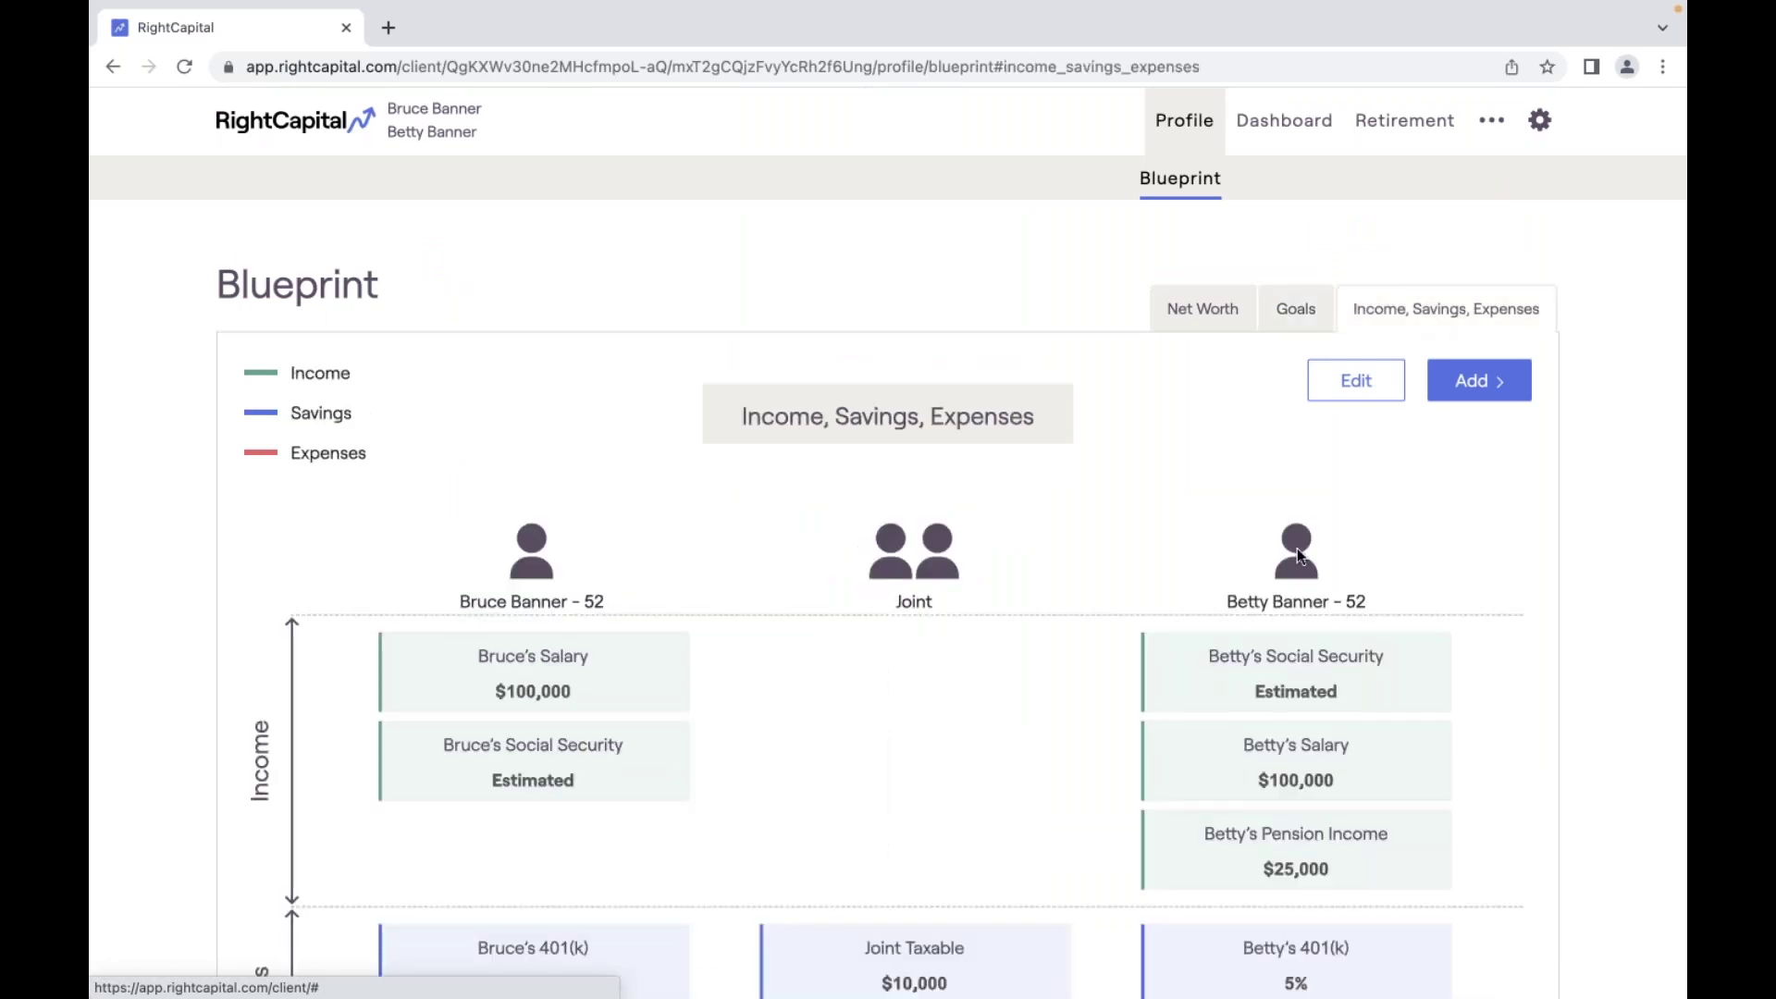
scroll(1297, 548, down, 1)
scroll(1297, 548, down, 3)
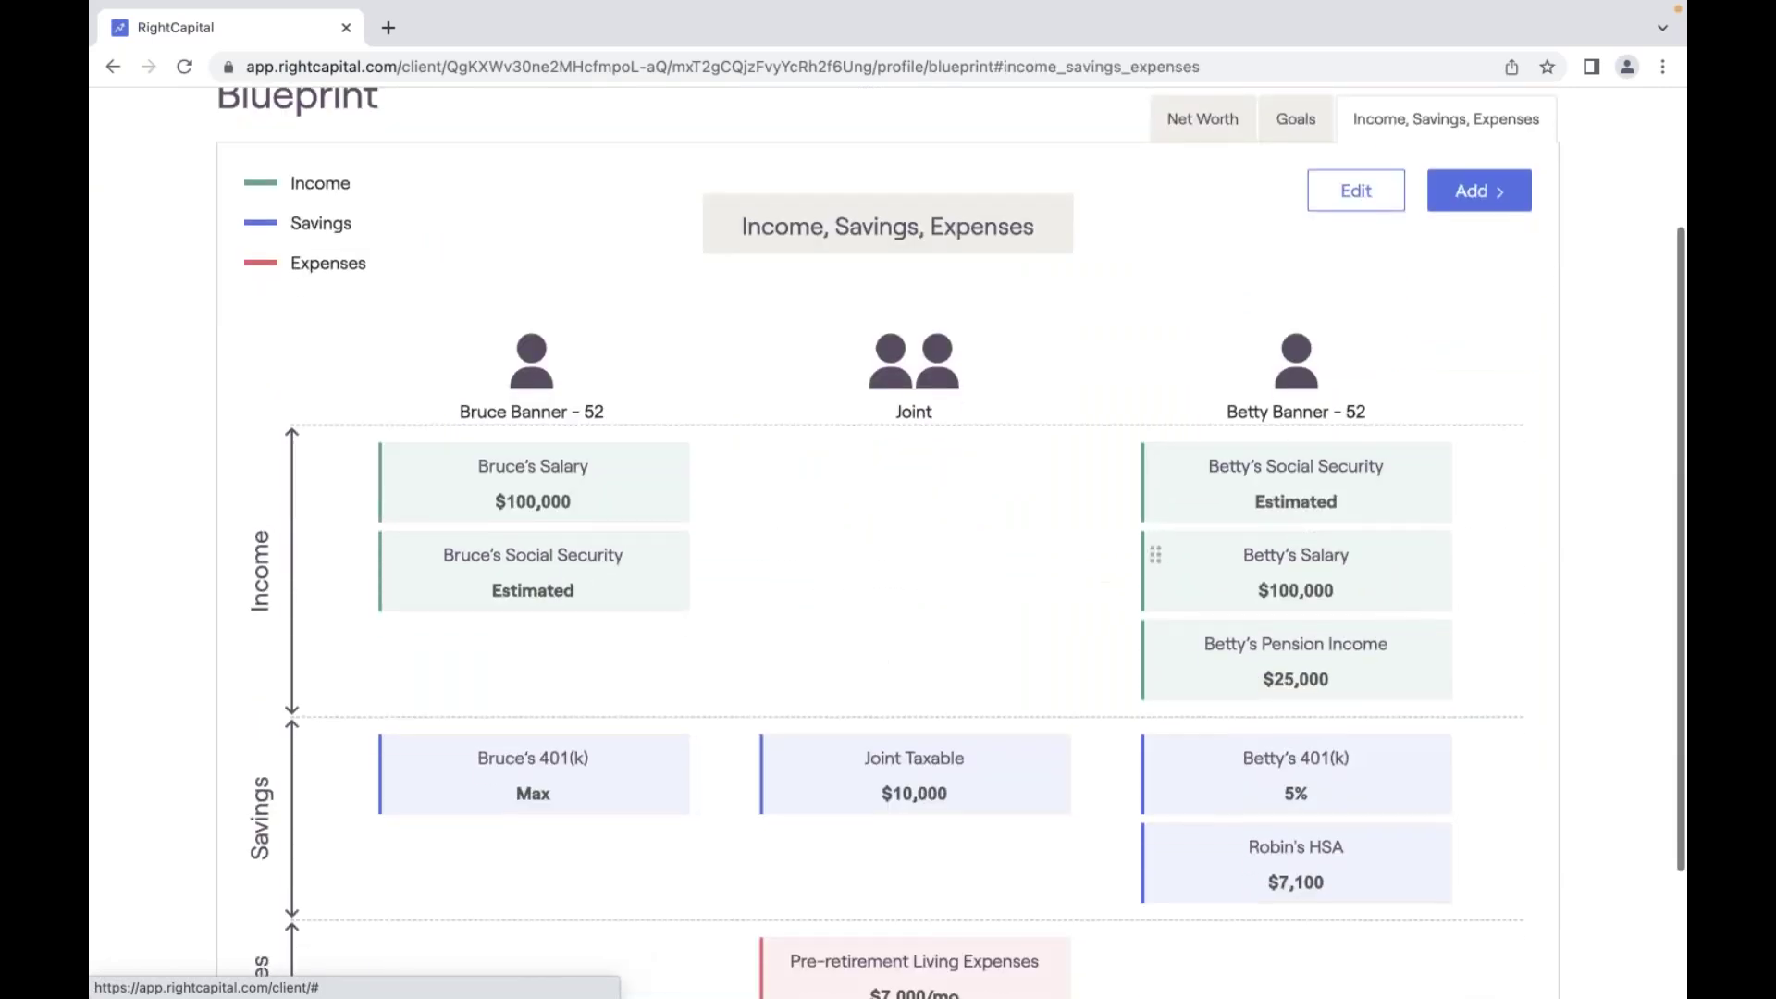
View the Dashboard Snapshot with its probability of success, asset simulation and allocation cards.
scroll(1292, 396, up, 4)
click(1280, 134)
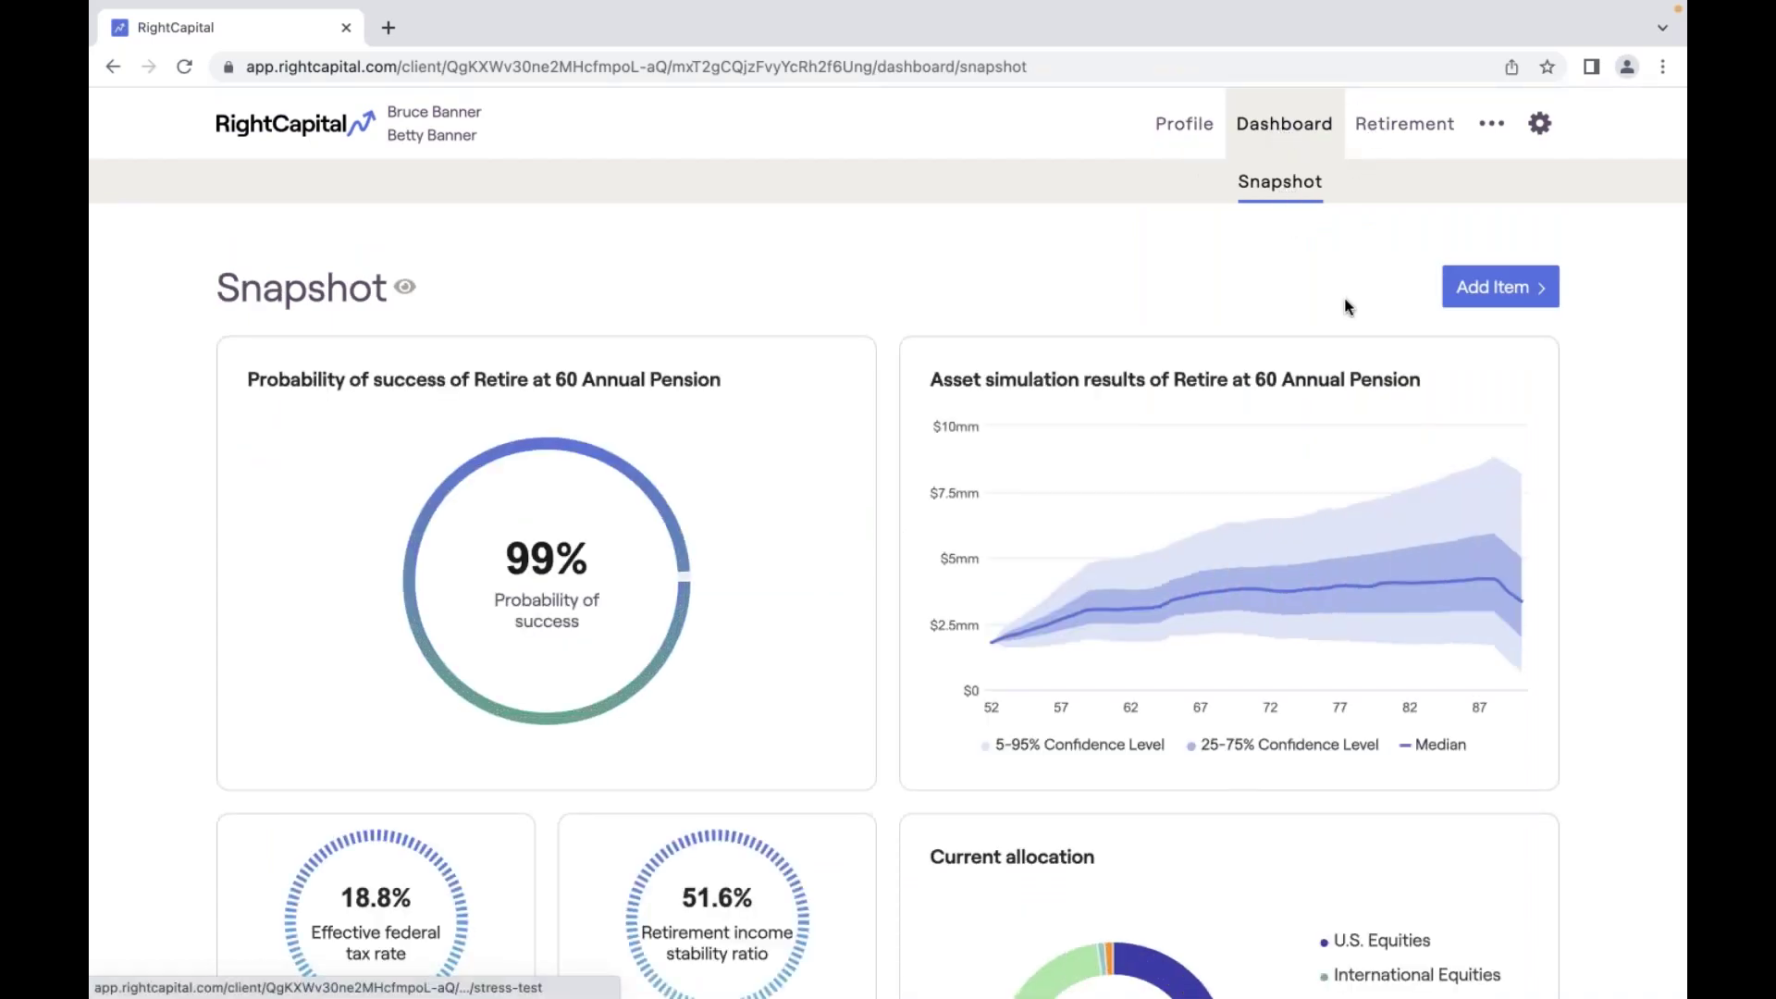
scroll(1346, 306, down, 2)
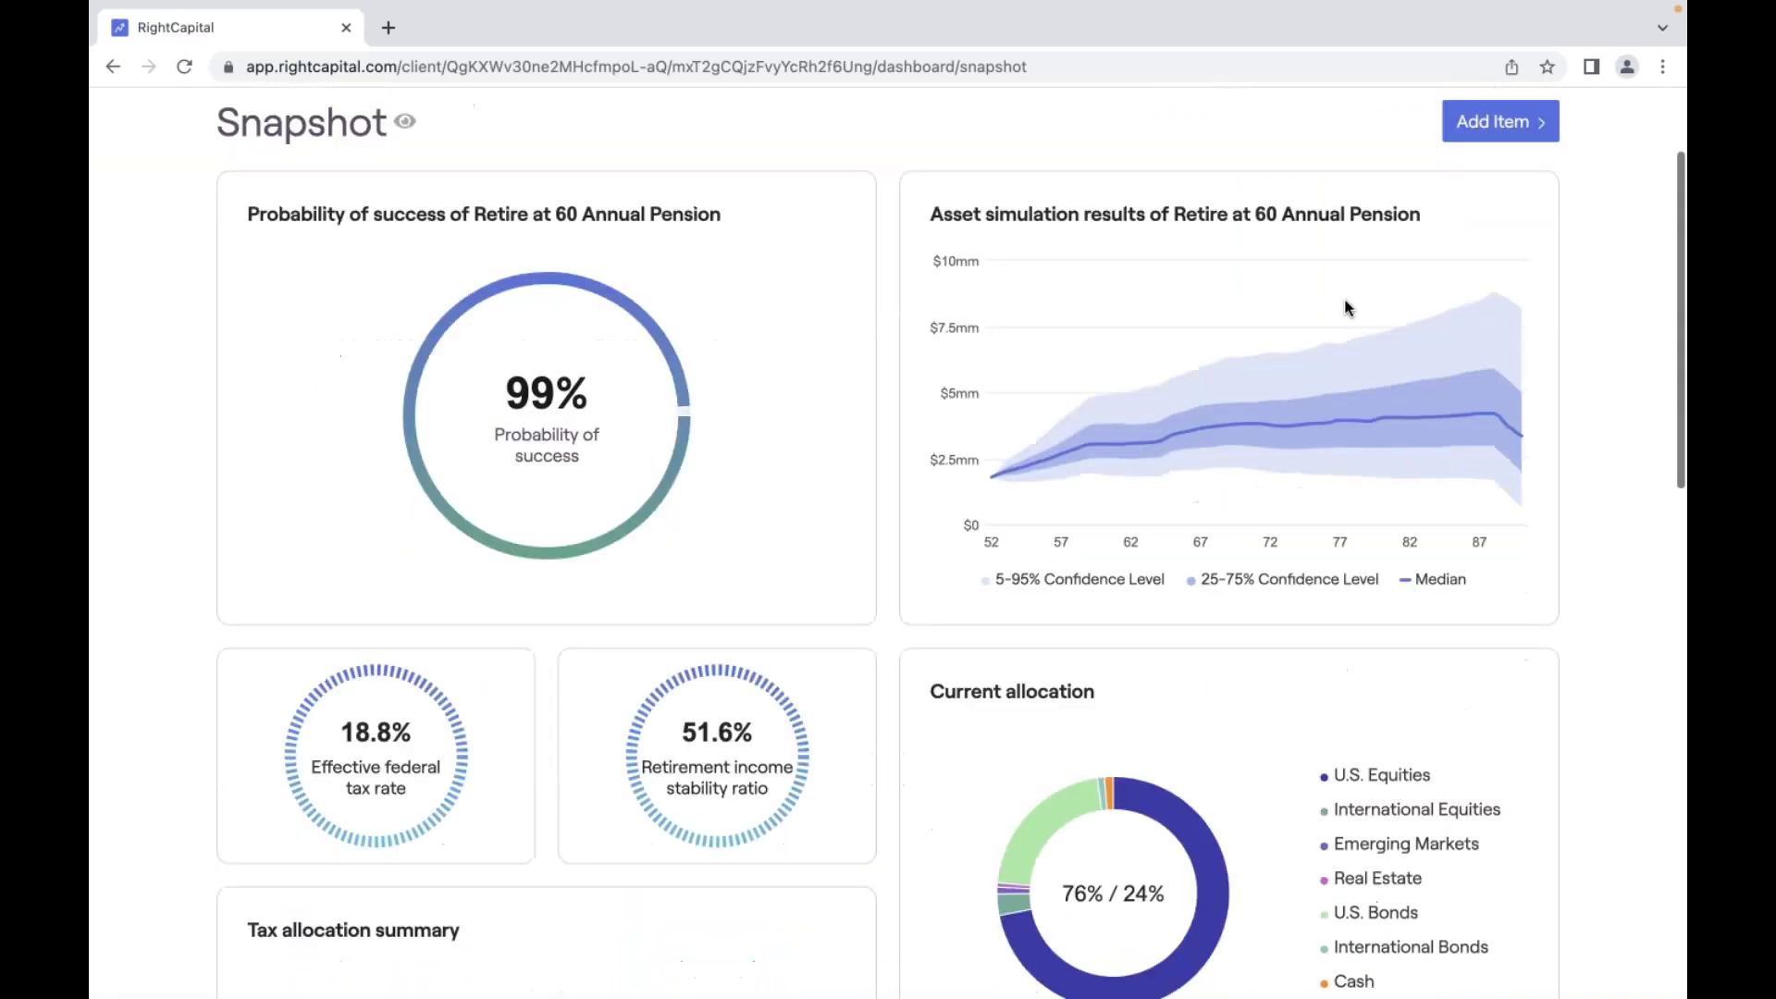
scroll(1360, 268, up, 2)
Open the retirement Stress Test and expand its action items down to the assumption sliders.
click(1405, 128)
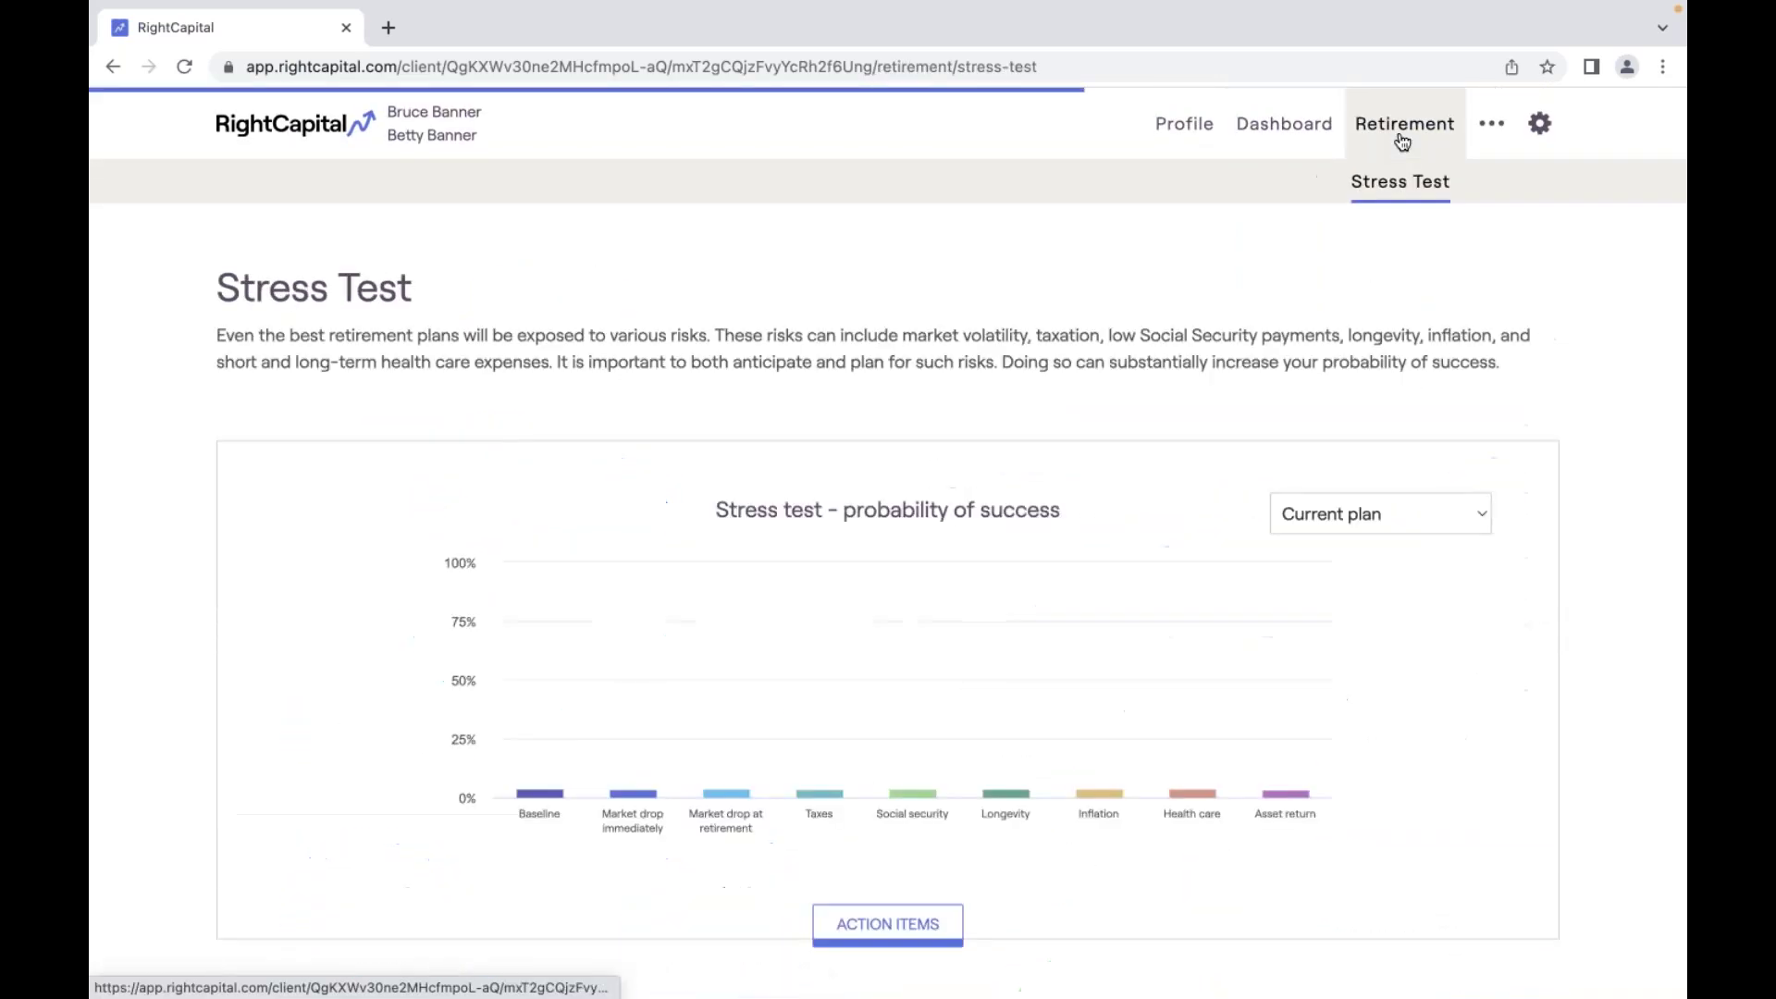
click(888, 926)
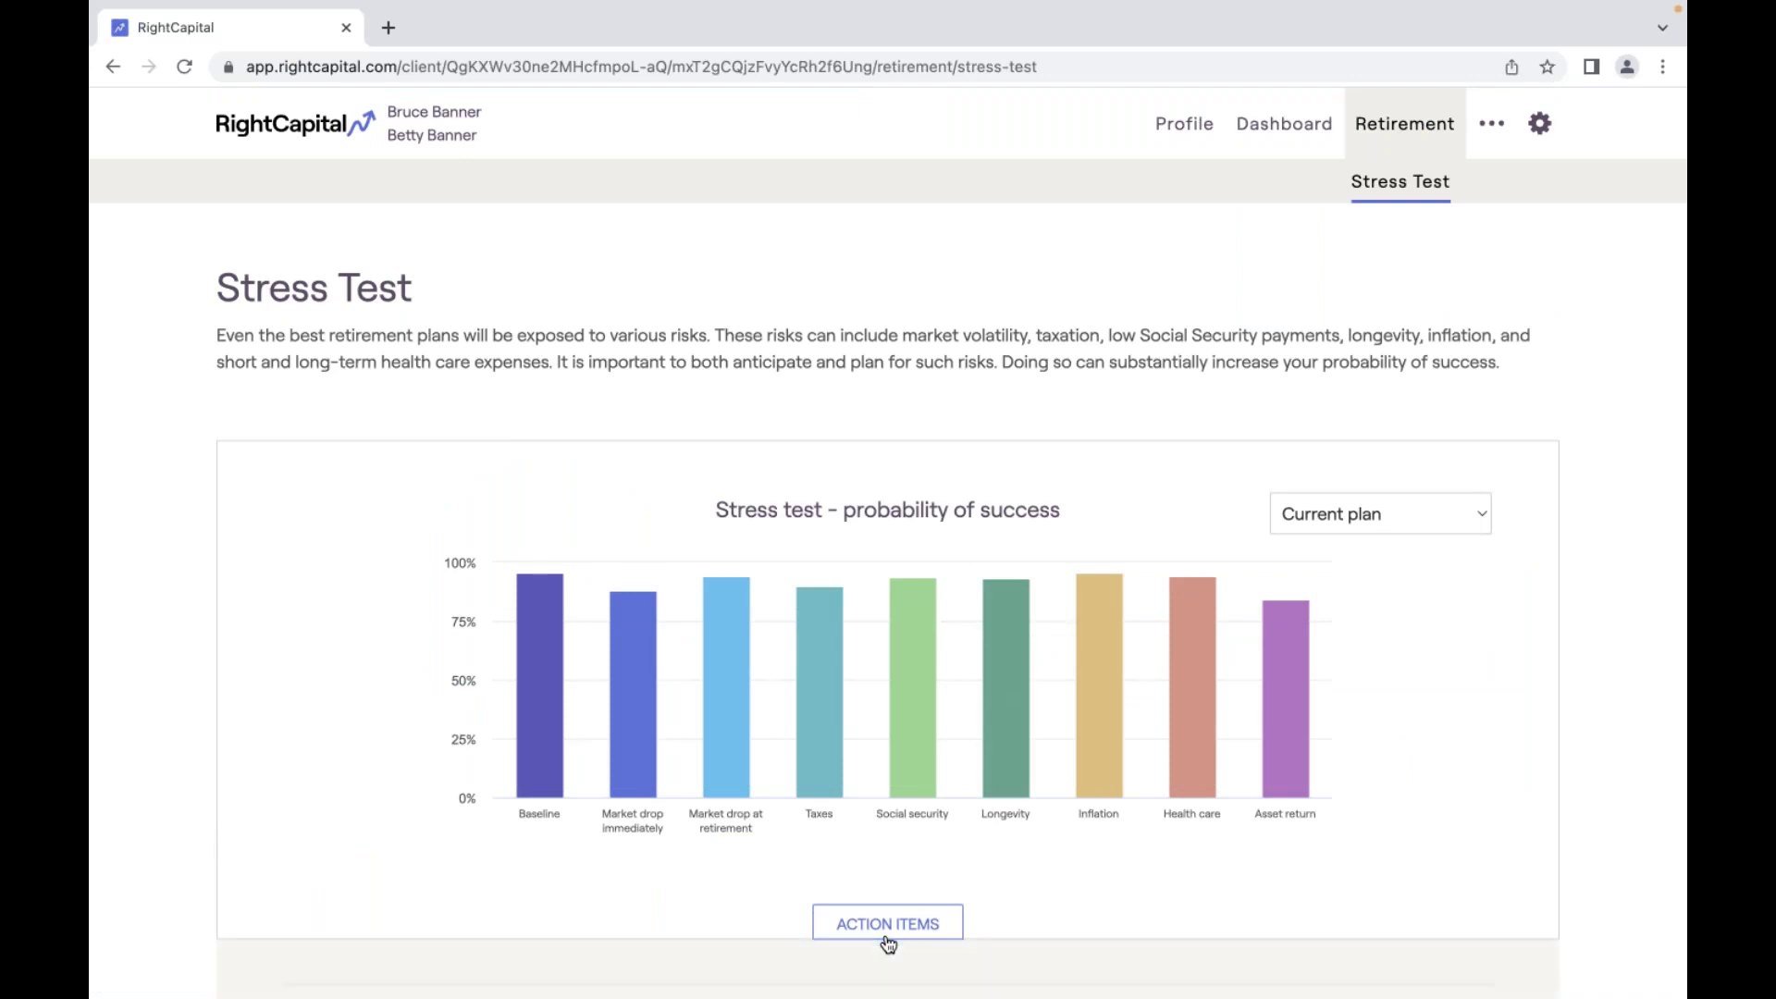
scroll(888, 943, down, 3)
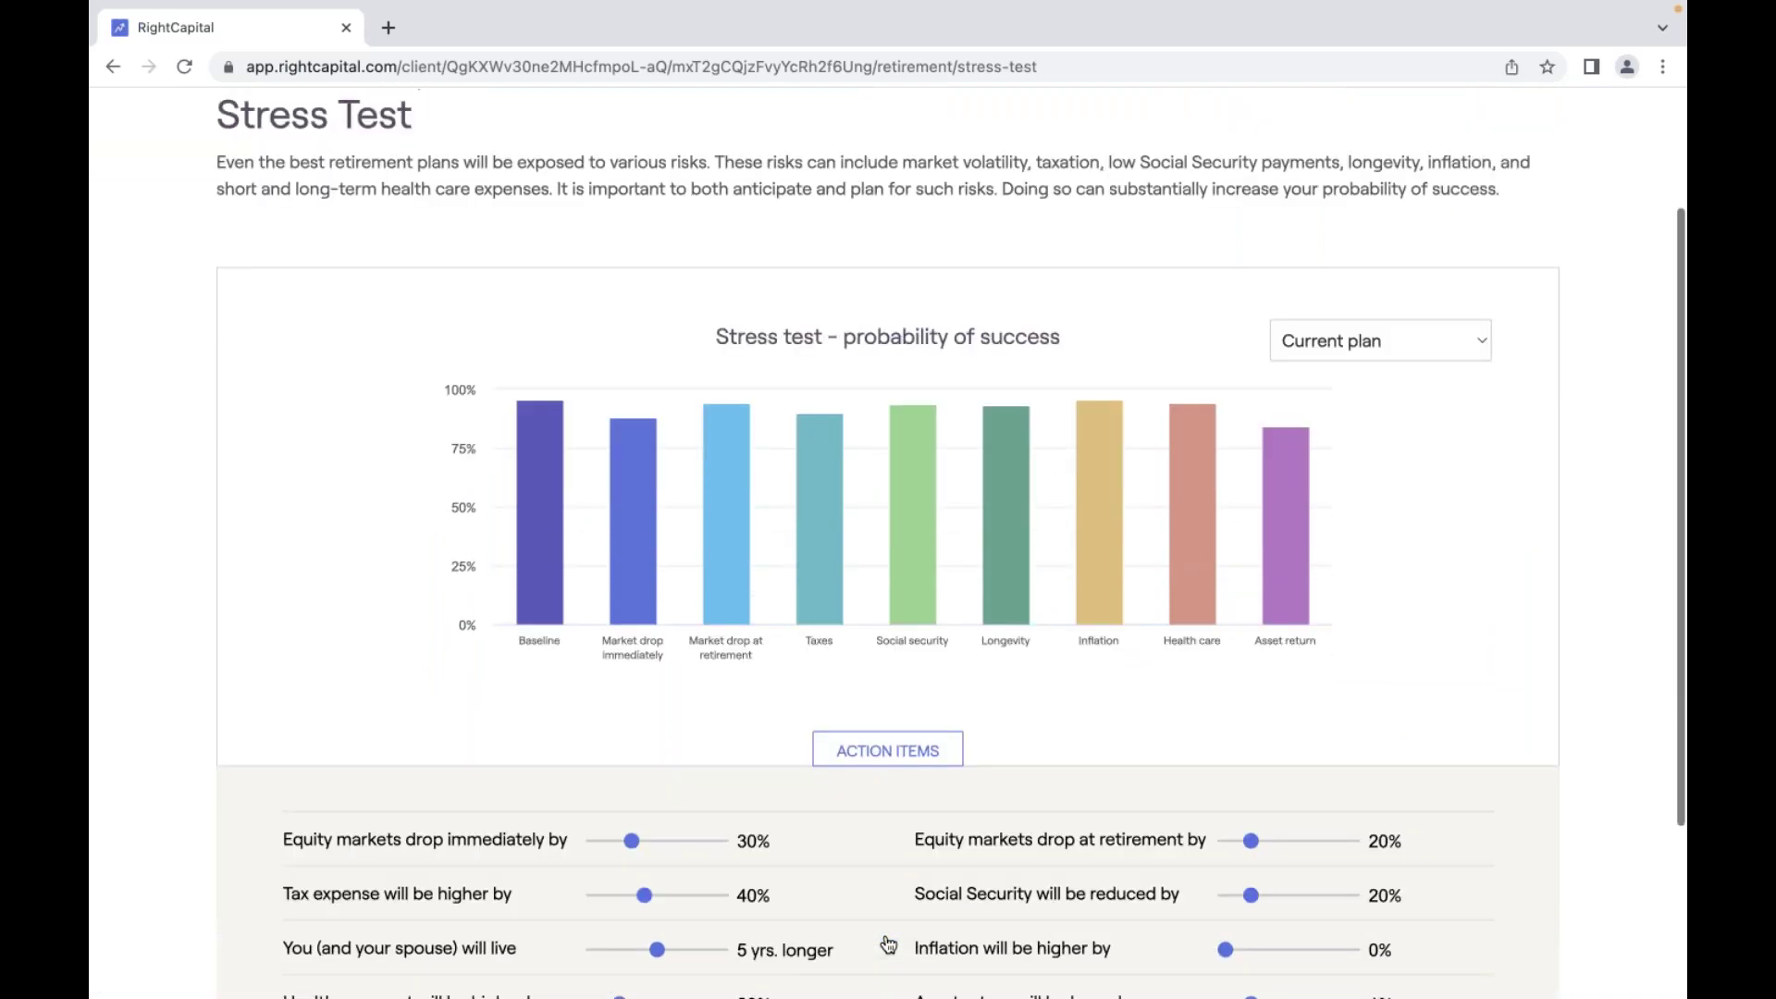
scroll(886, 942, down, 1)
Set the stress test's higher-inflation assumption to 4%, refresh the results, and check the Inflation bar.
drag(1226, 829, 1332, 836)
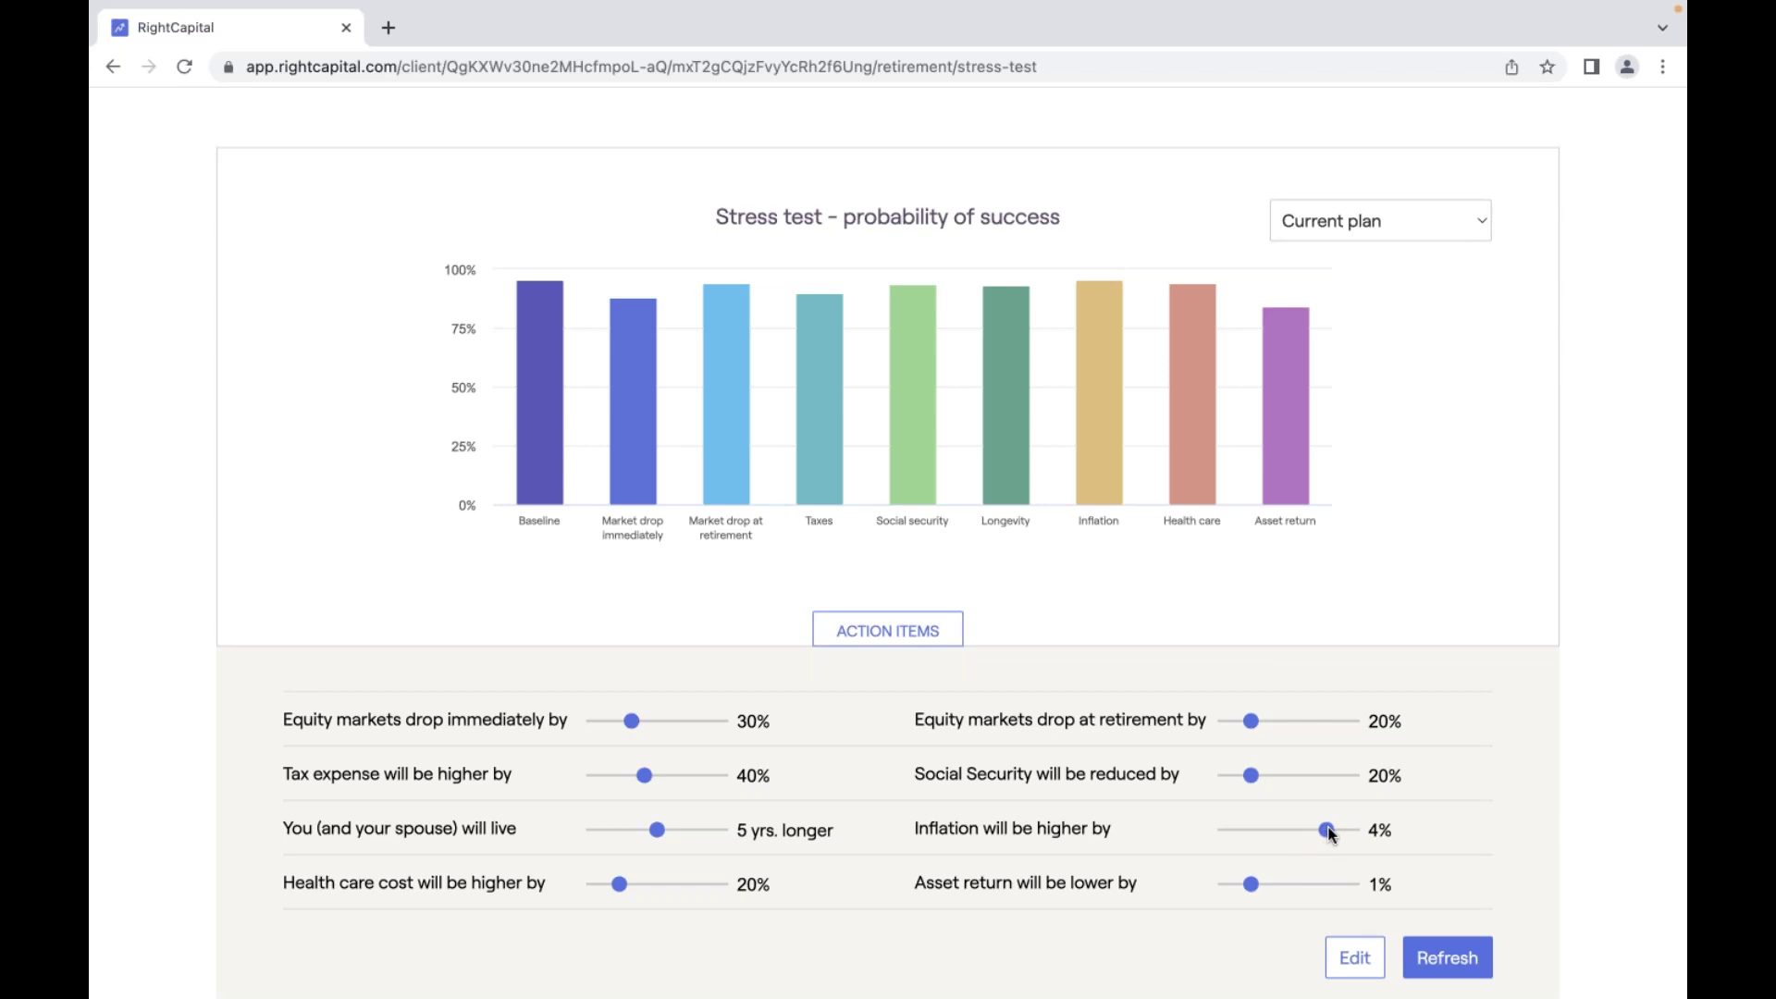
click(1471, 962)
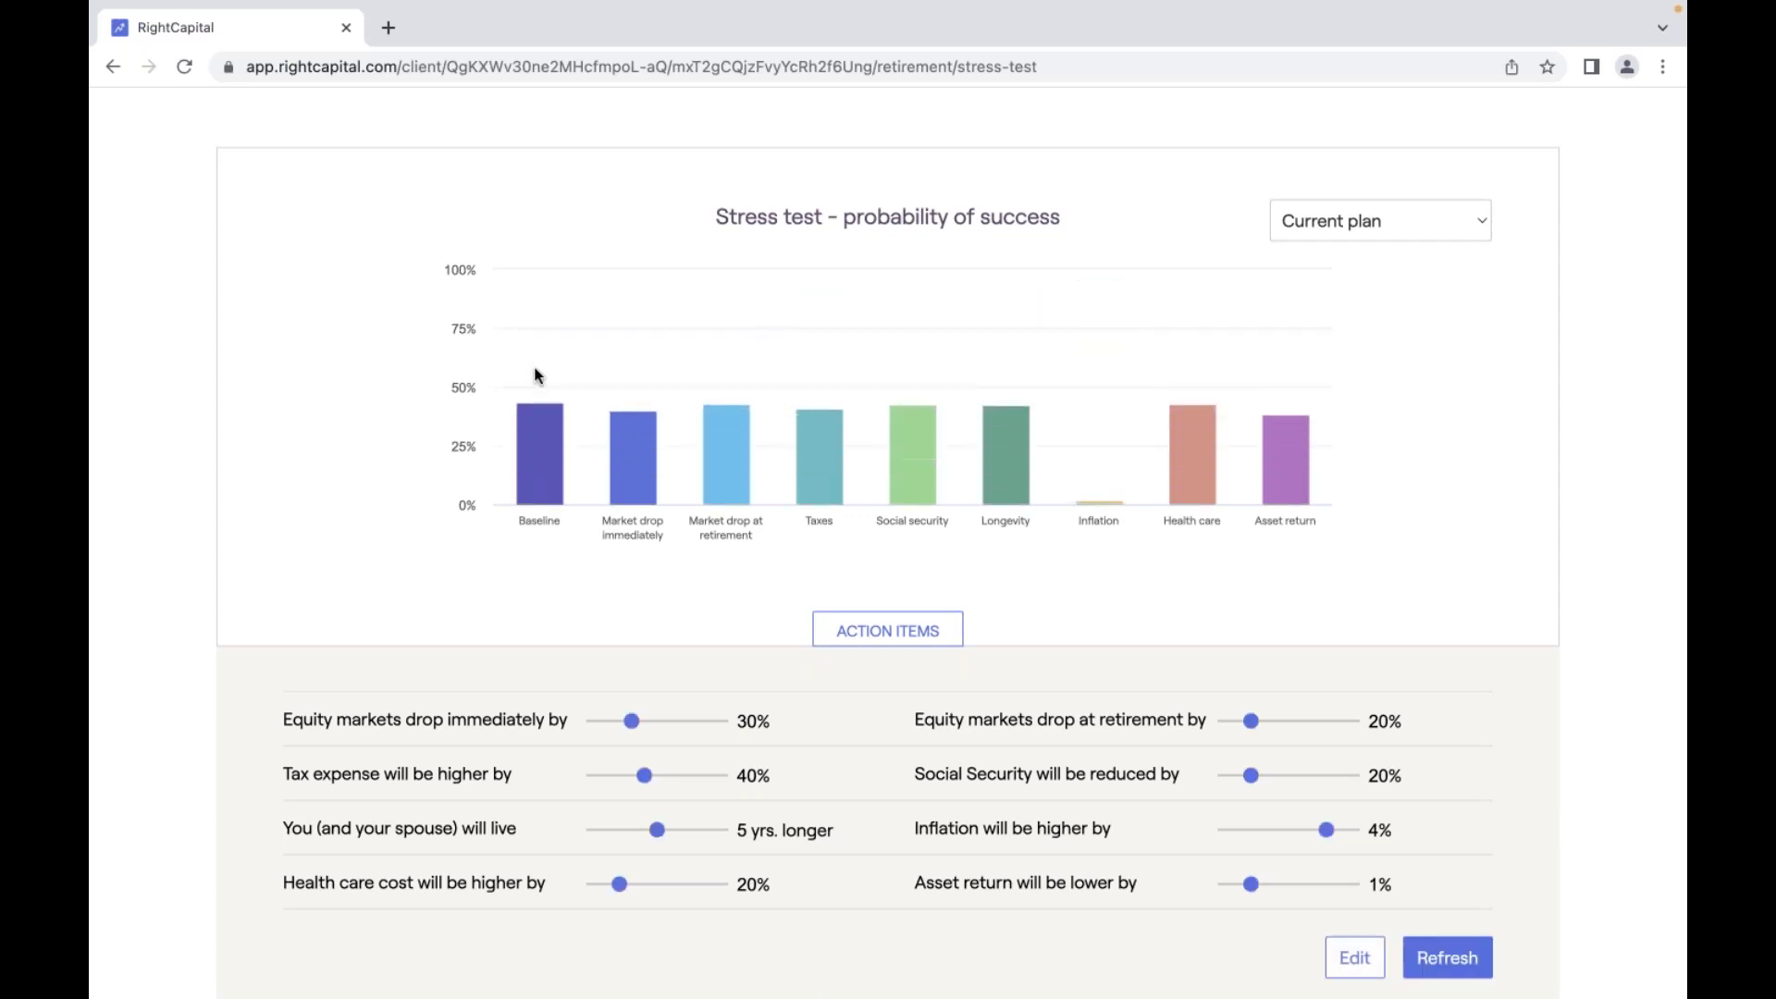
mouse_move(1101, 499)
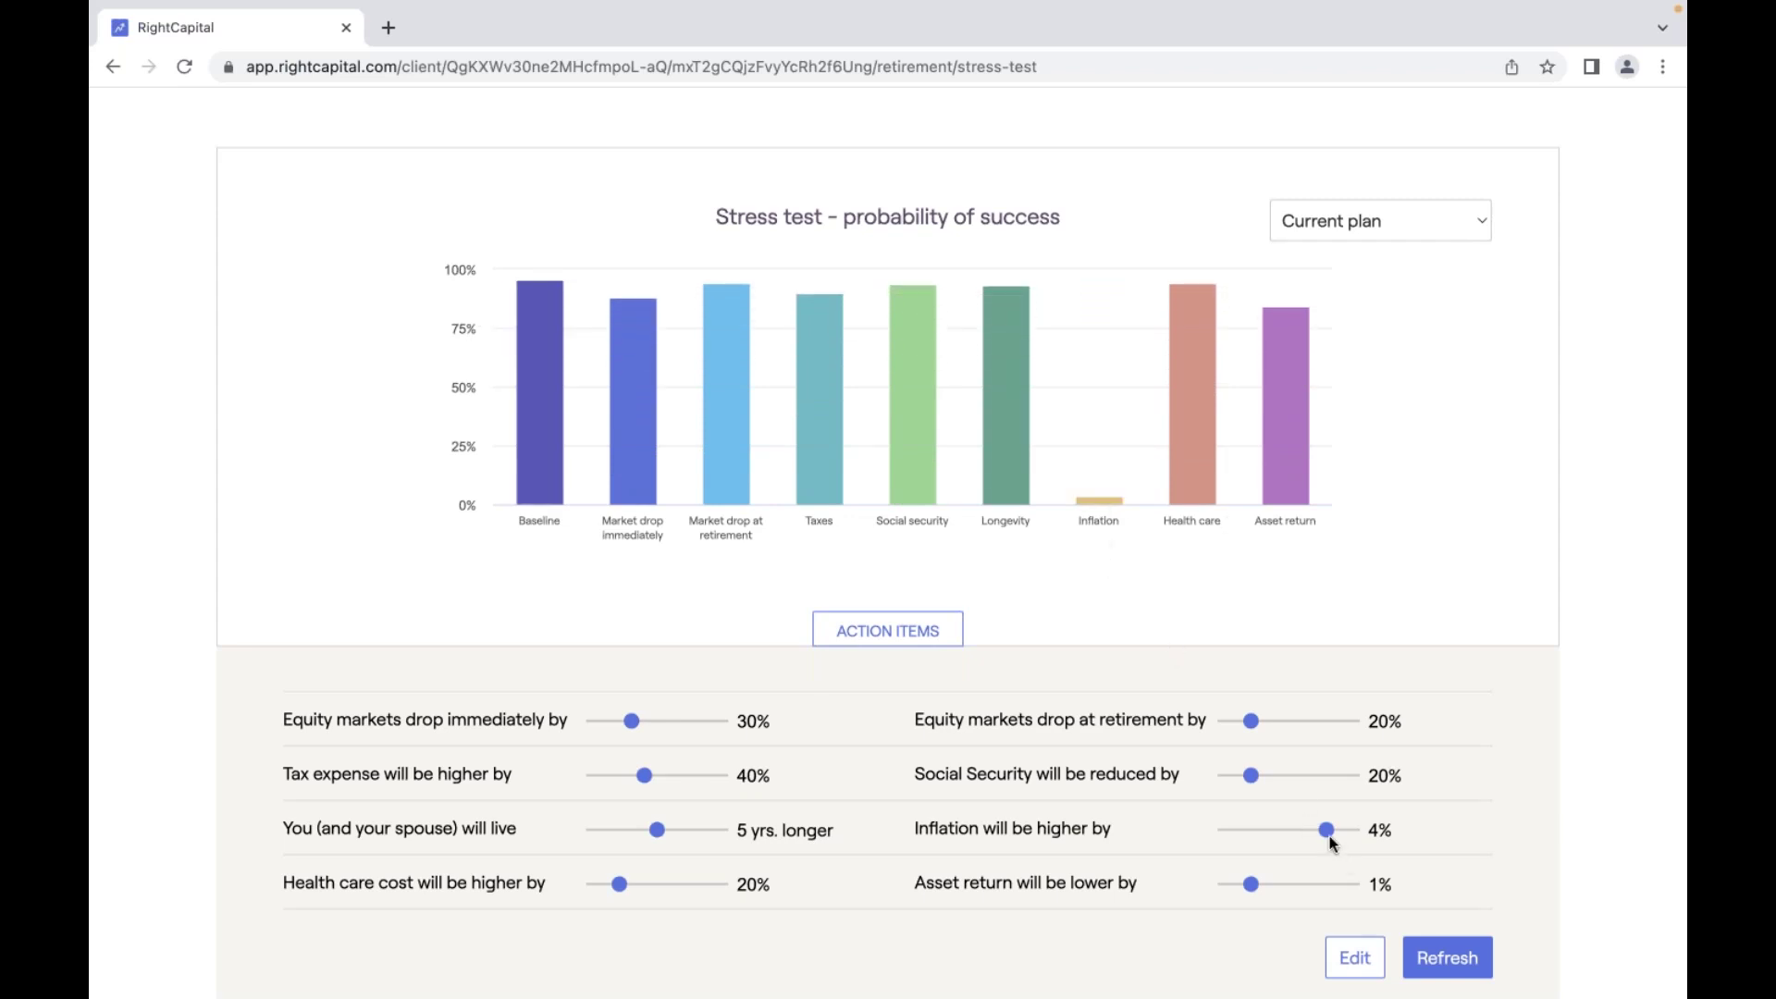
Set the stress test's higher-inflation assumption to 1% and review the probability of success chart.
drag(1323, 830, 1253, 831)
scroll(1201, 680, up, 3)
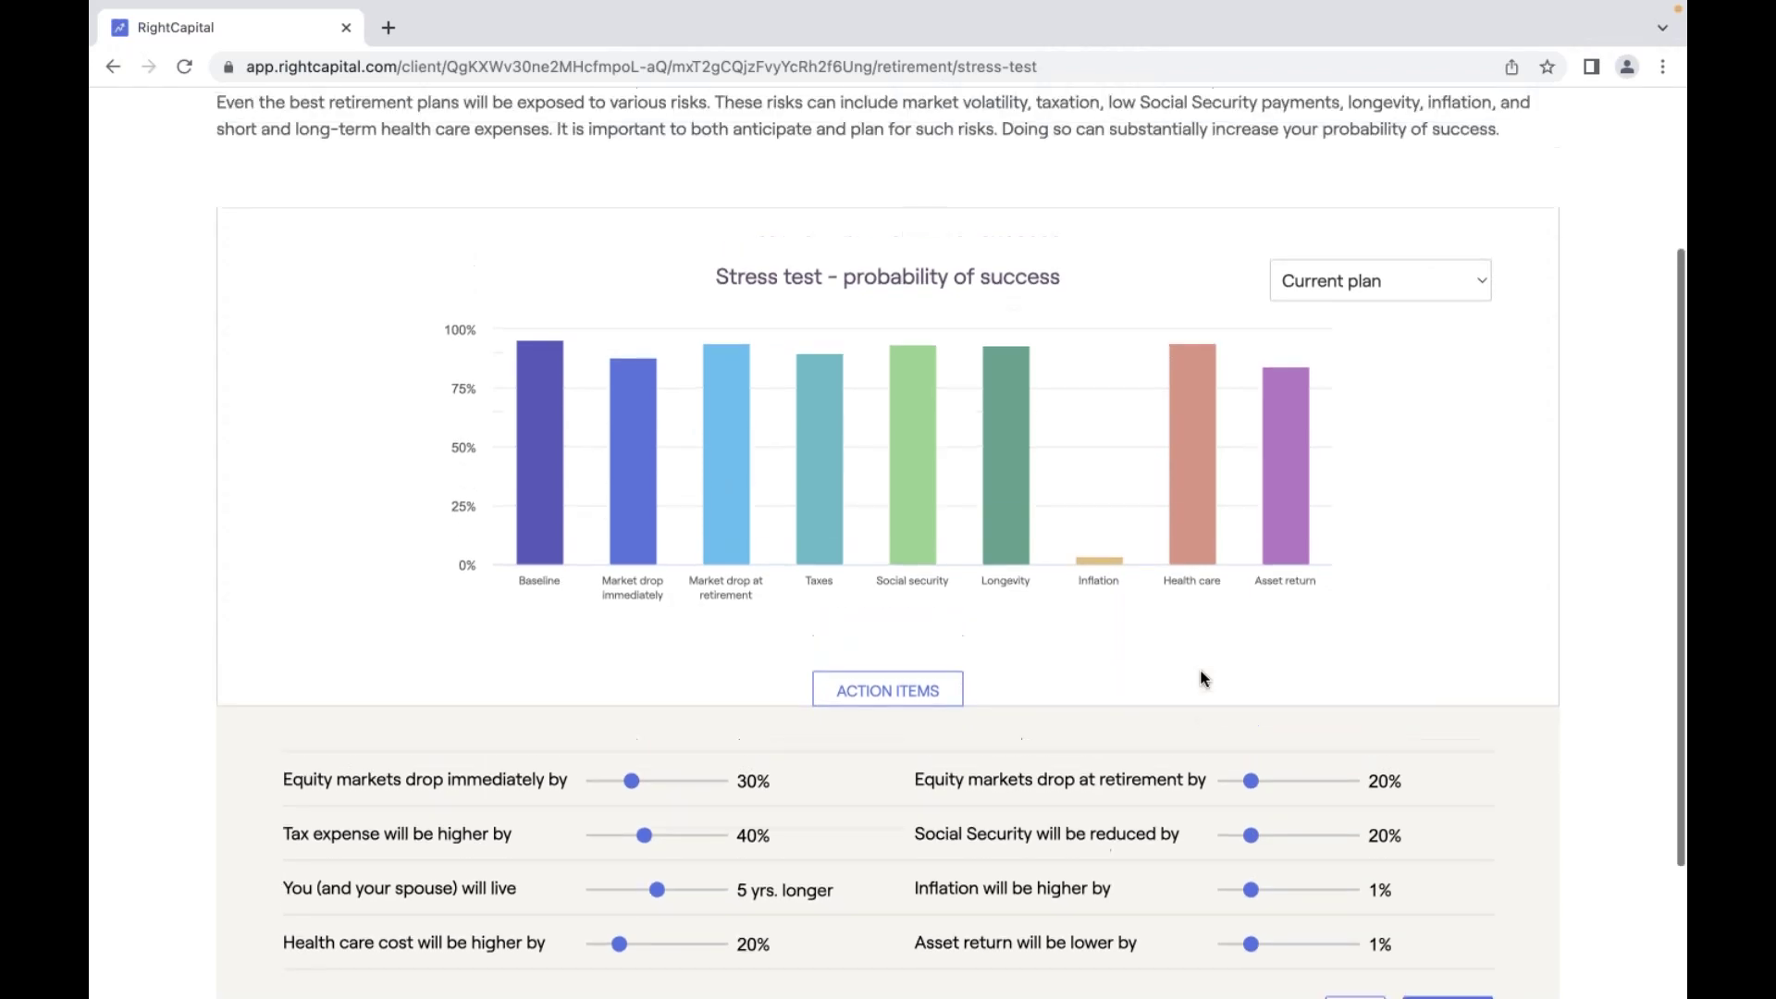
scroll(1349, 547, up, 1)
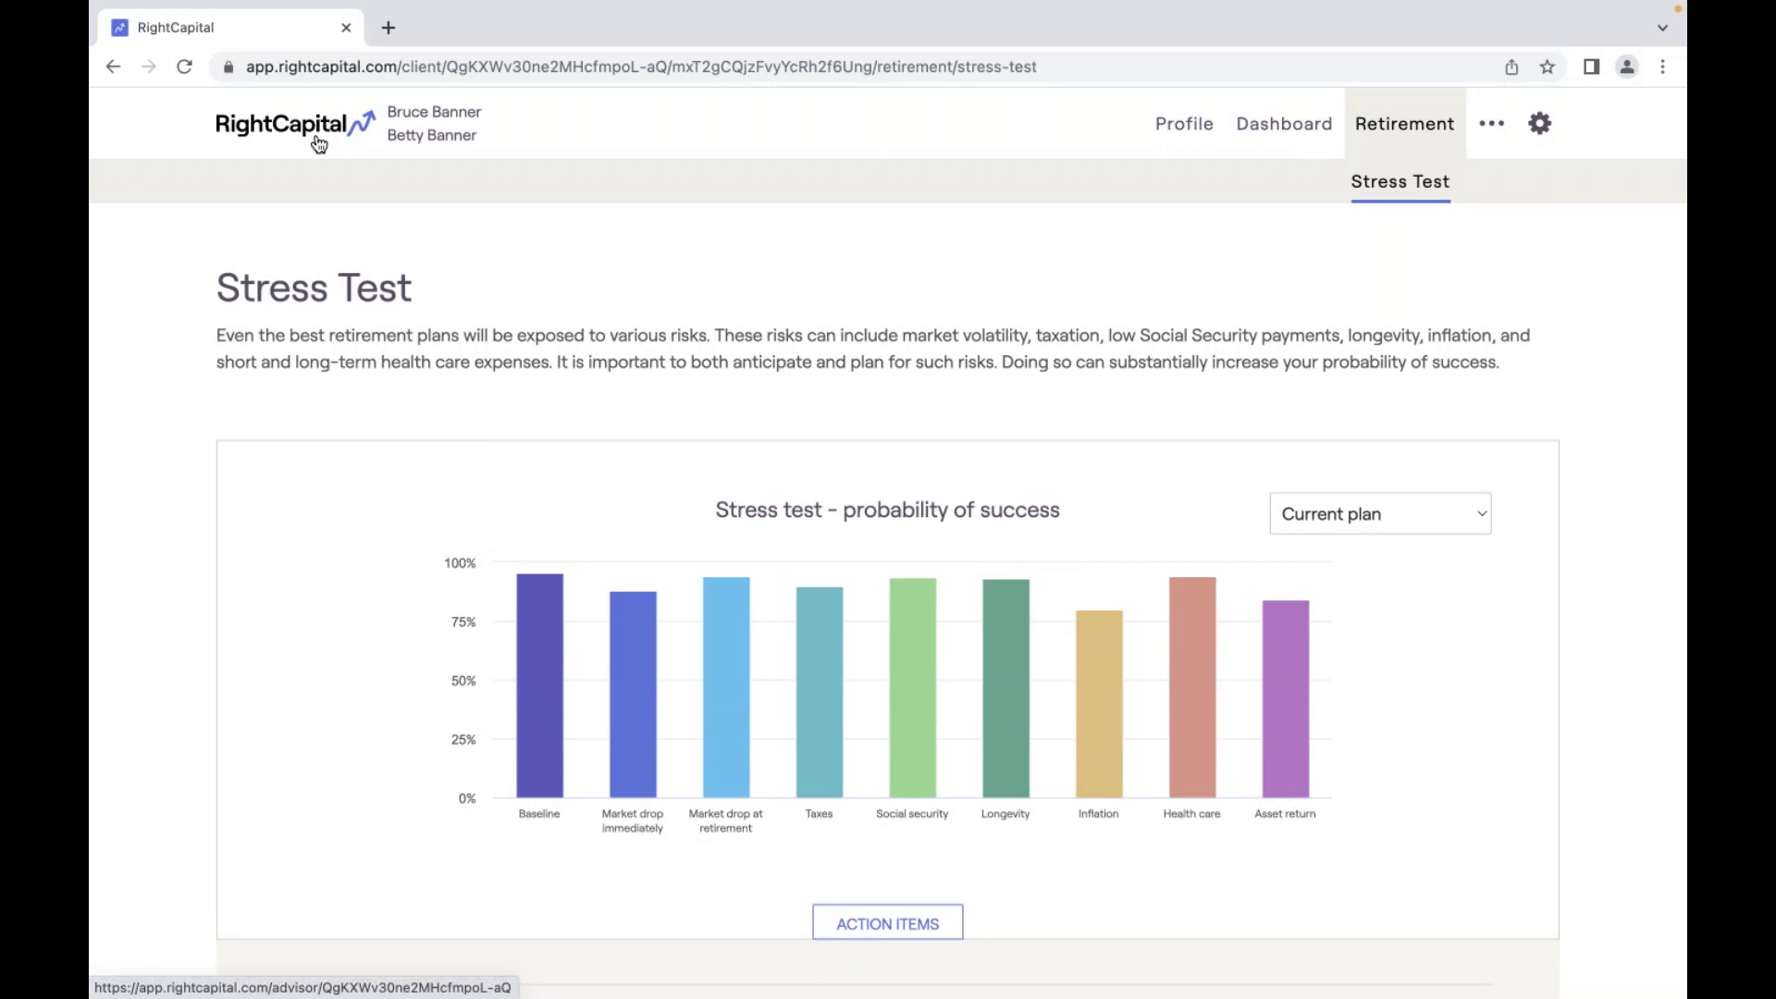
Review the Profile Blueprint's Net Worth, Goals, and Income, Savings, Expenses diagrams.
click(1185, 127)
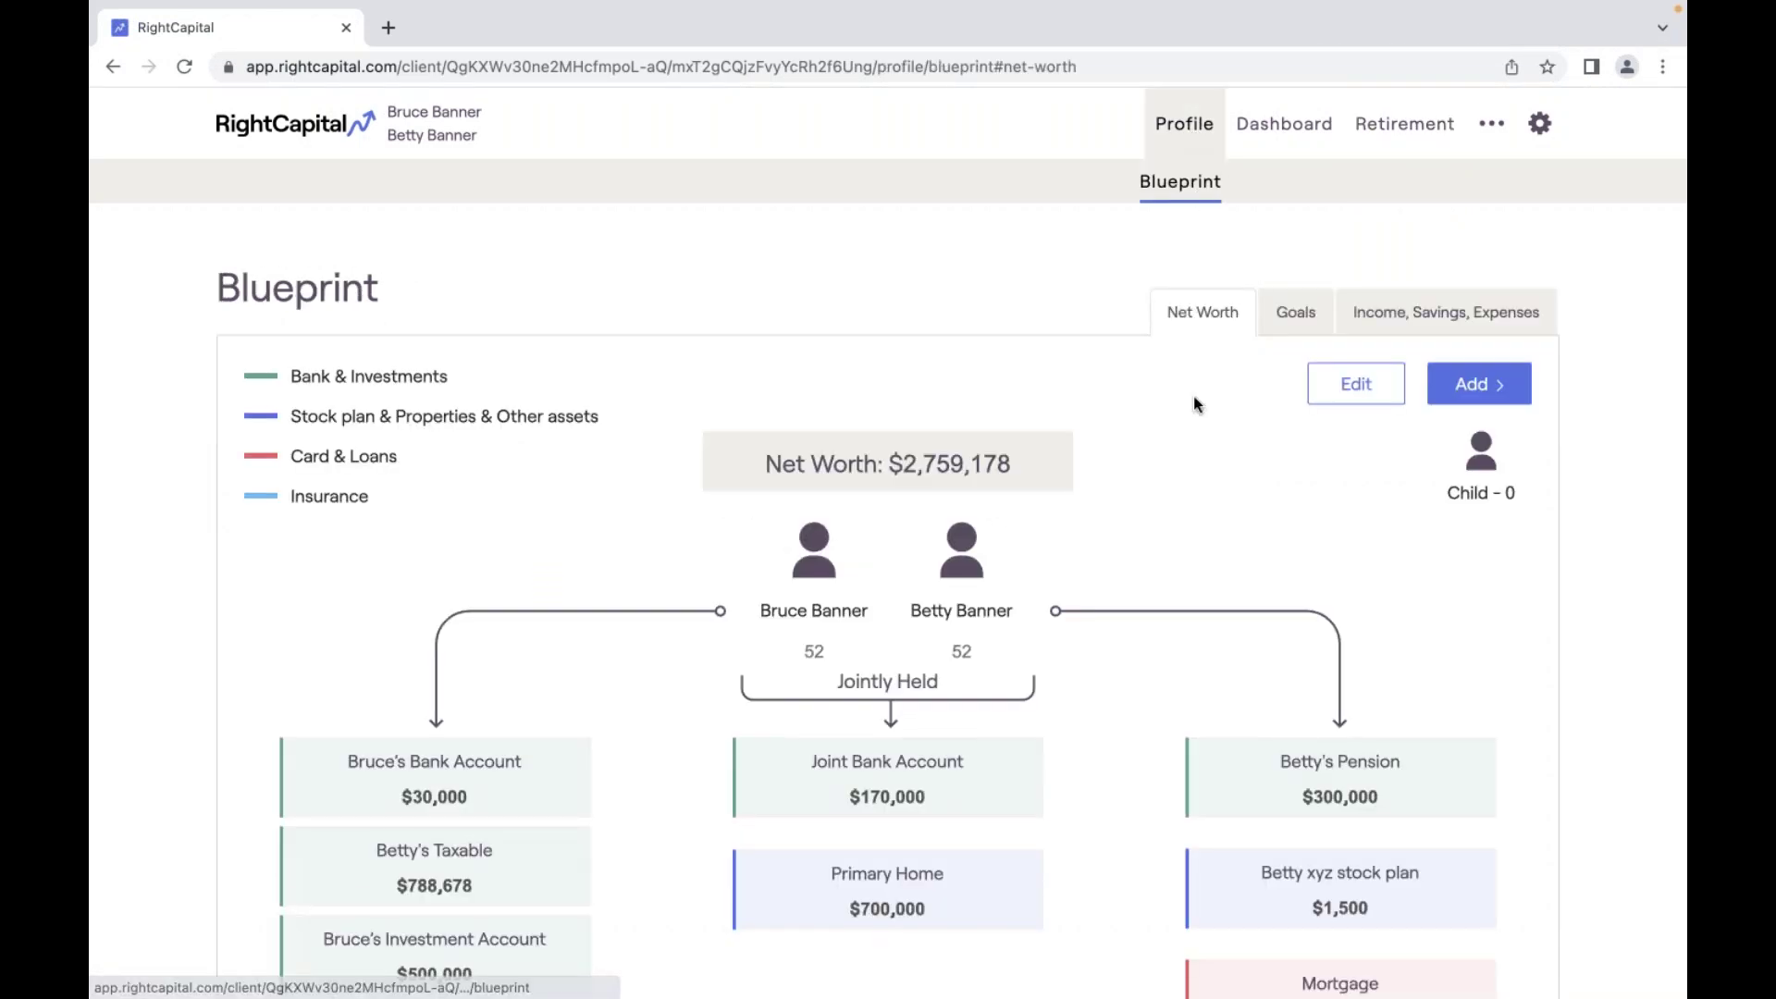
scroll(1166, 450, down, 2)
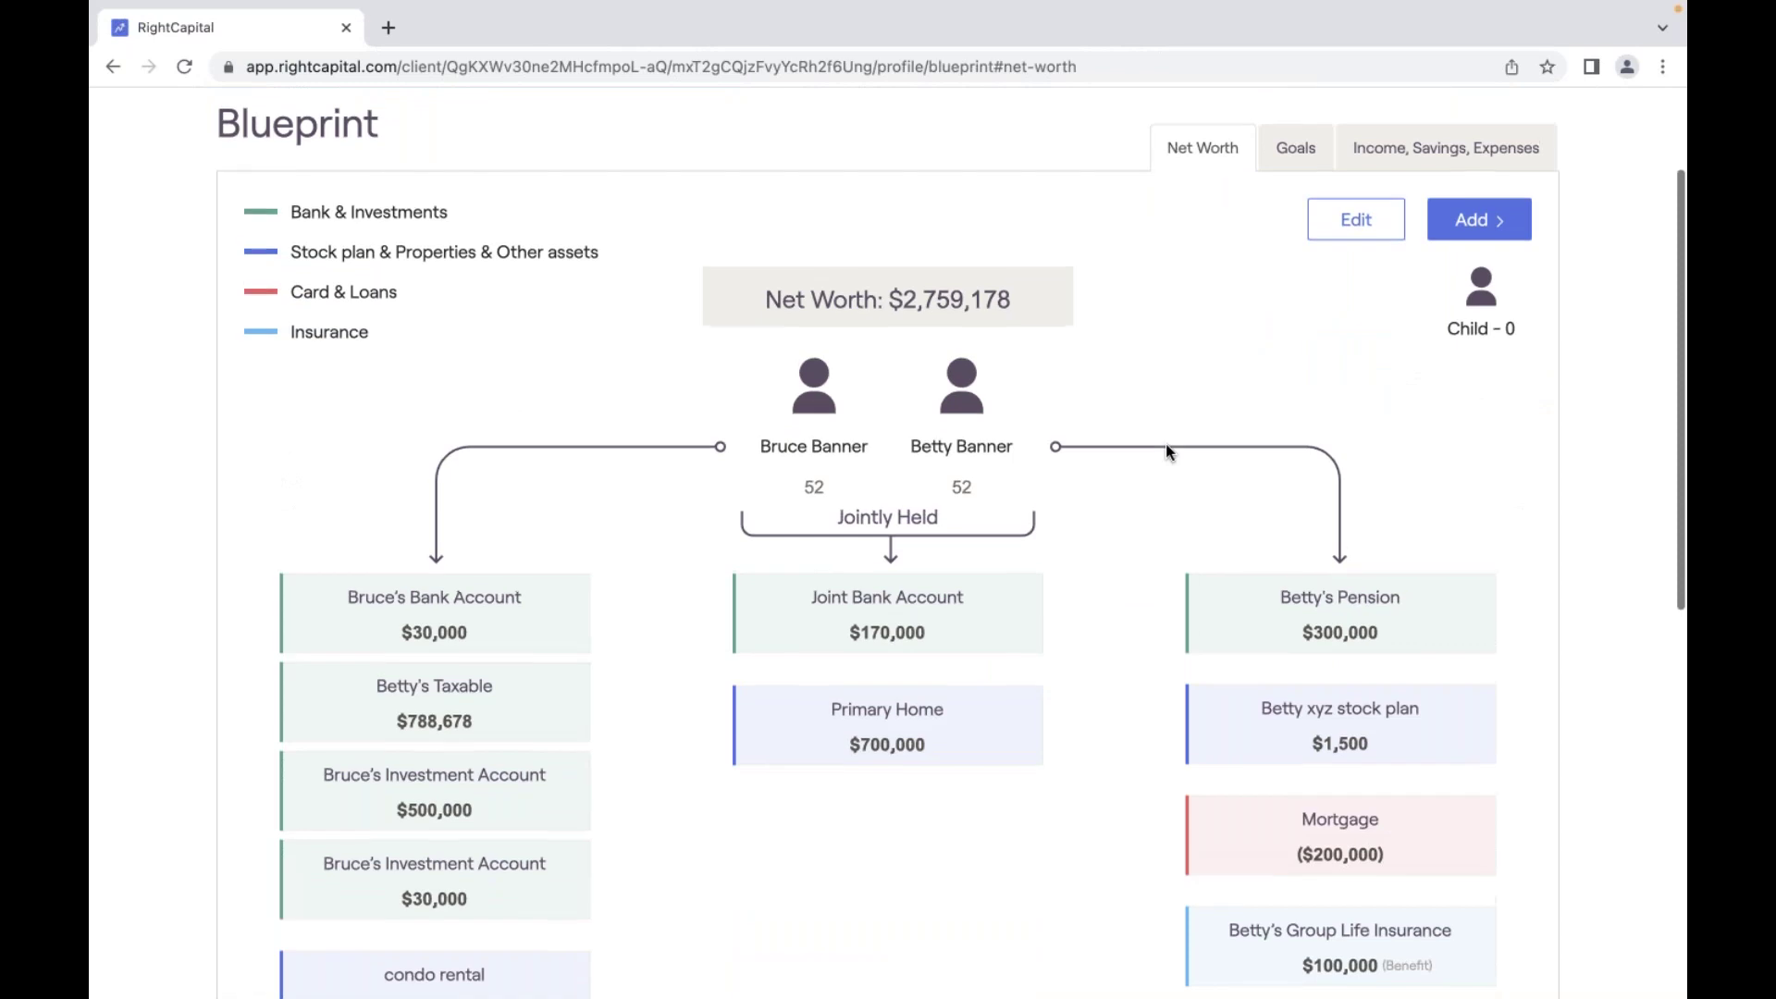
scroll(1087, 494, up, 1)
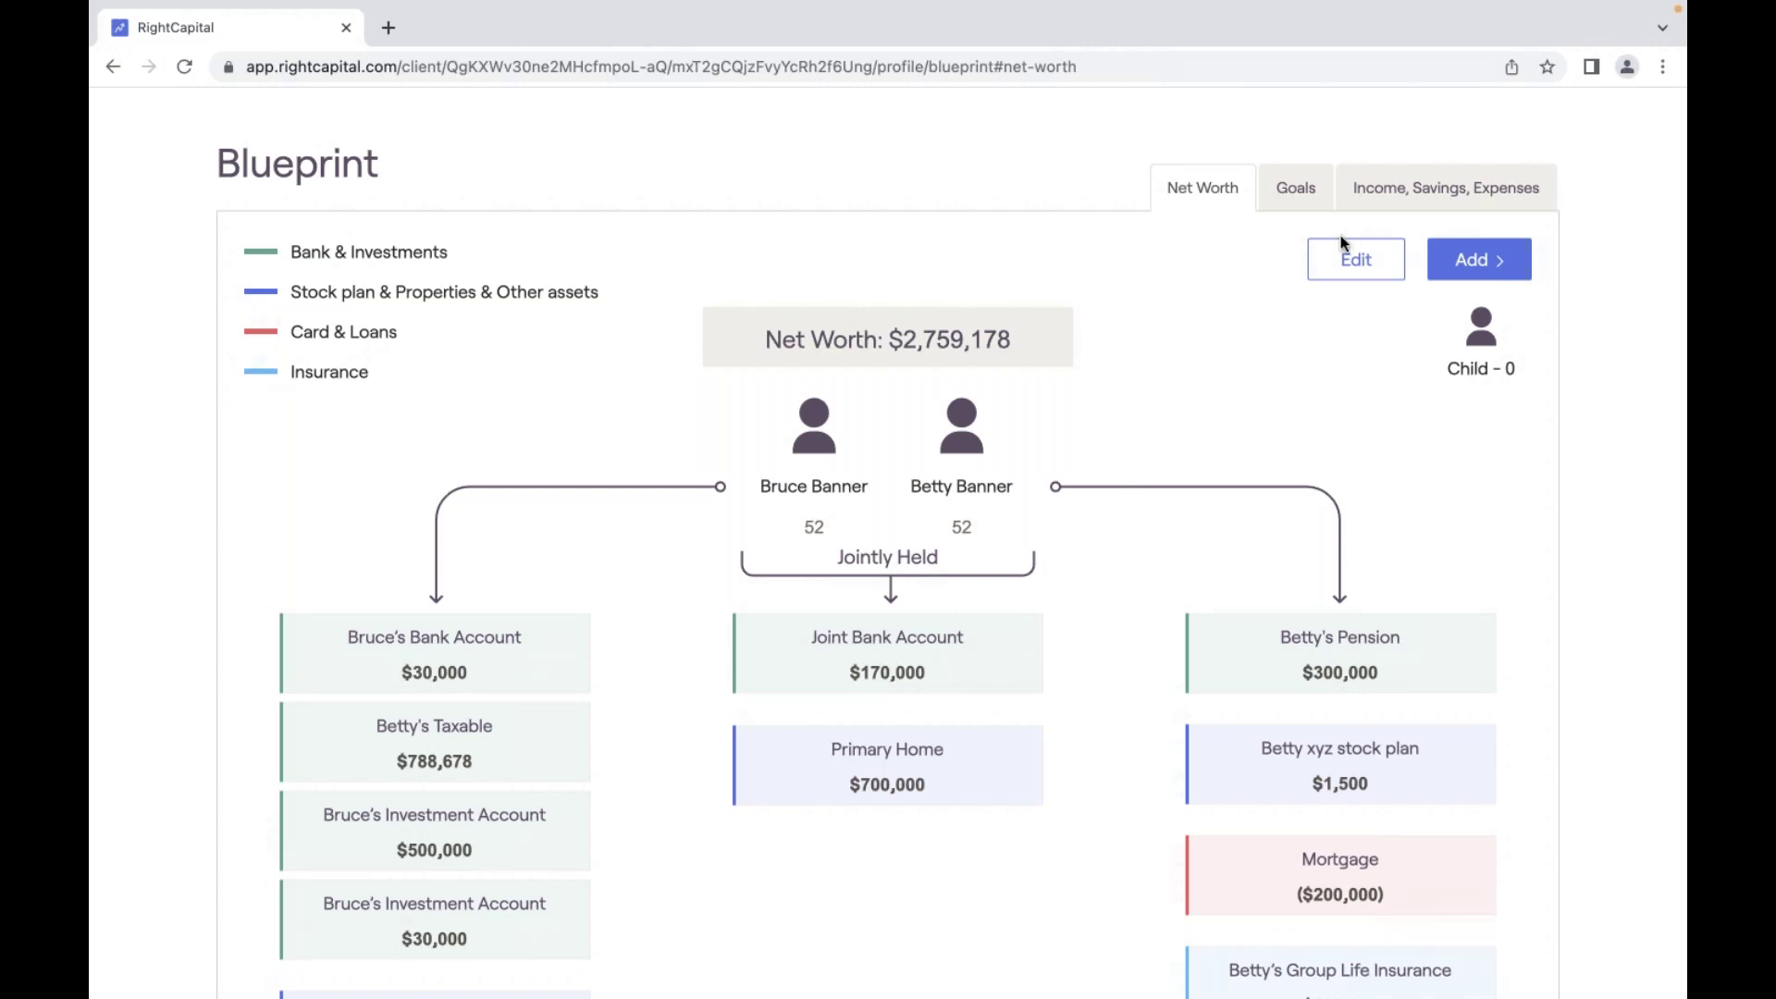
click(1304, 199)
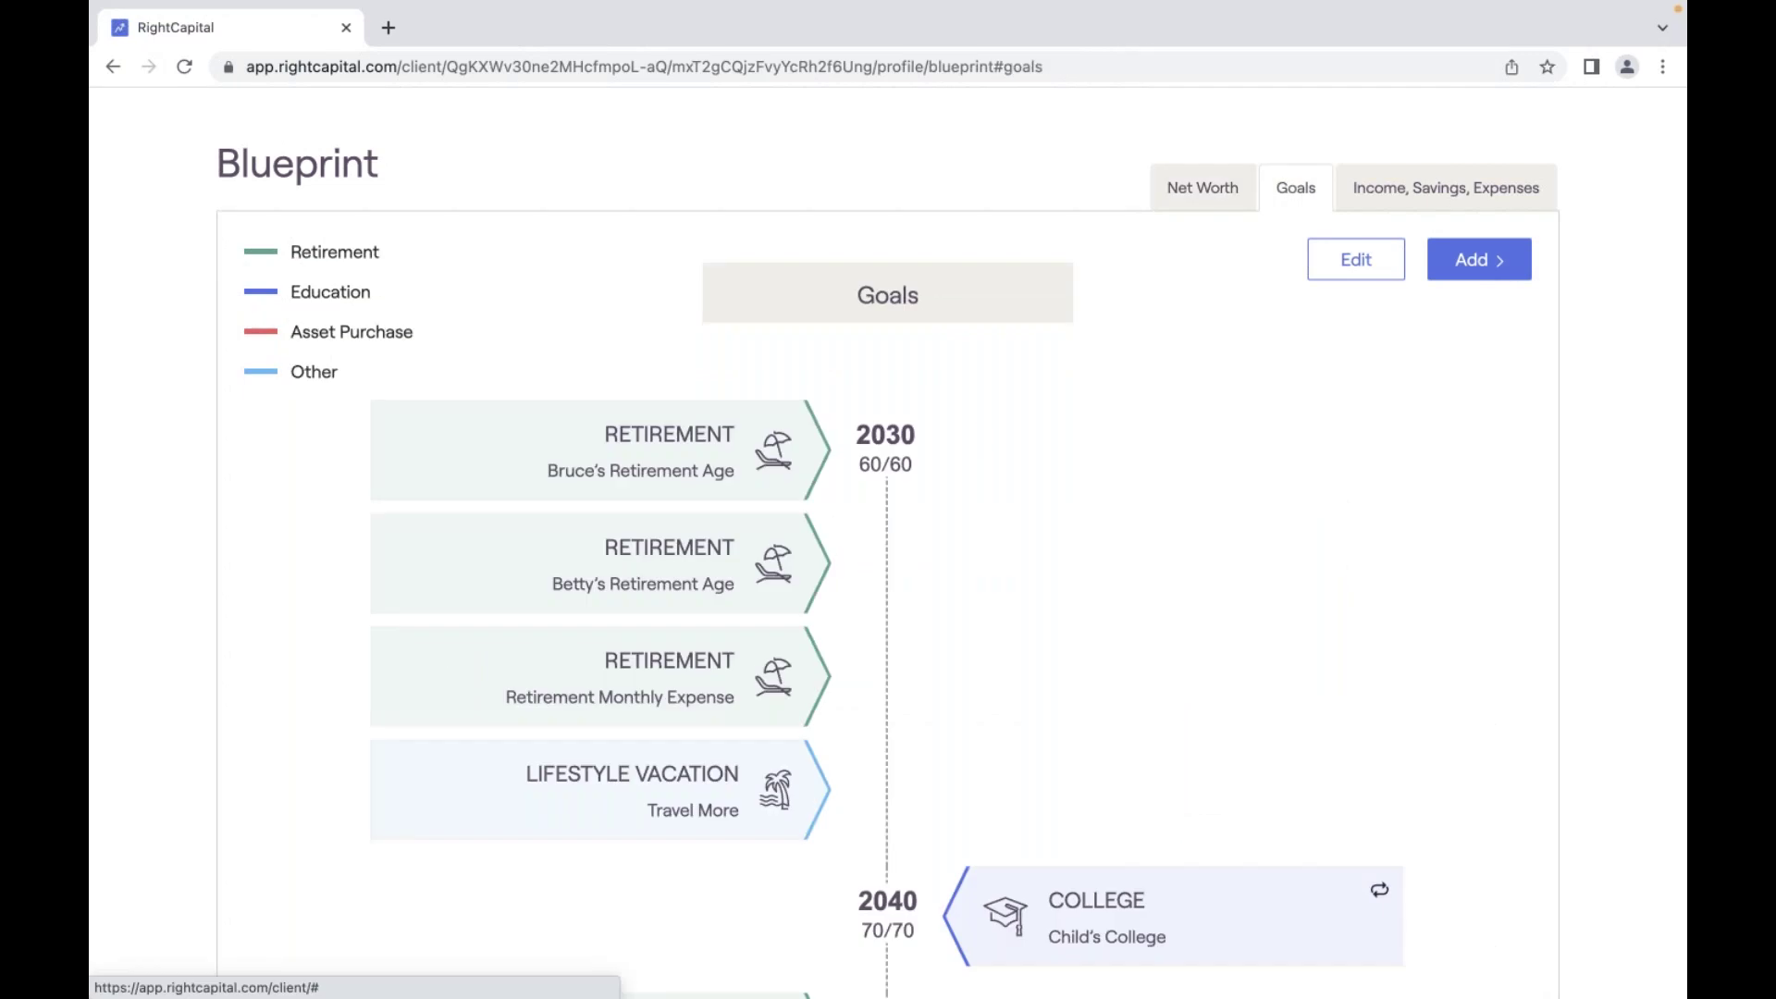
click(1413, 203)
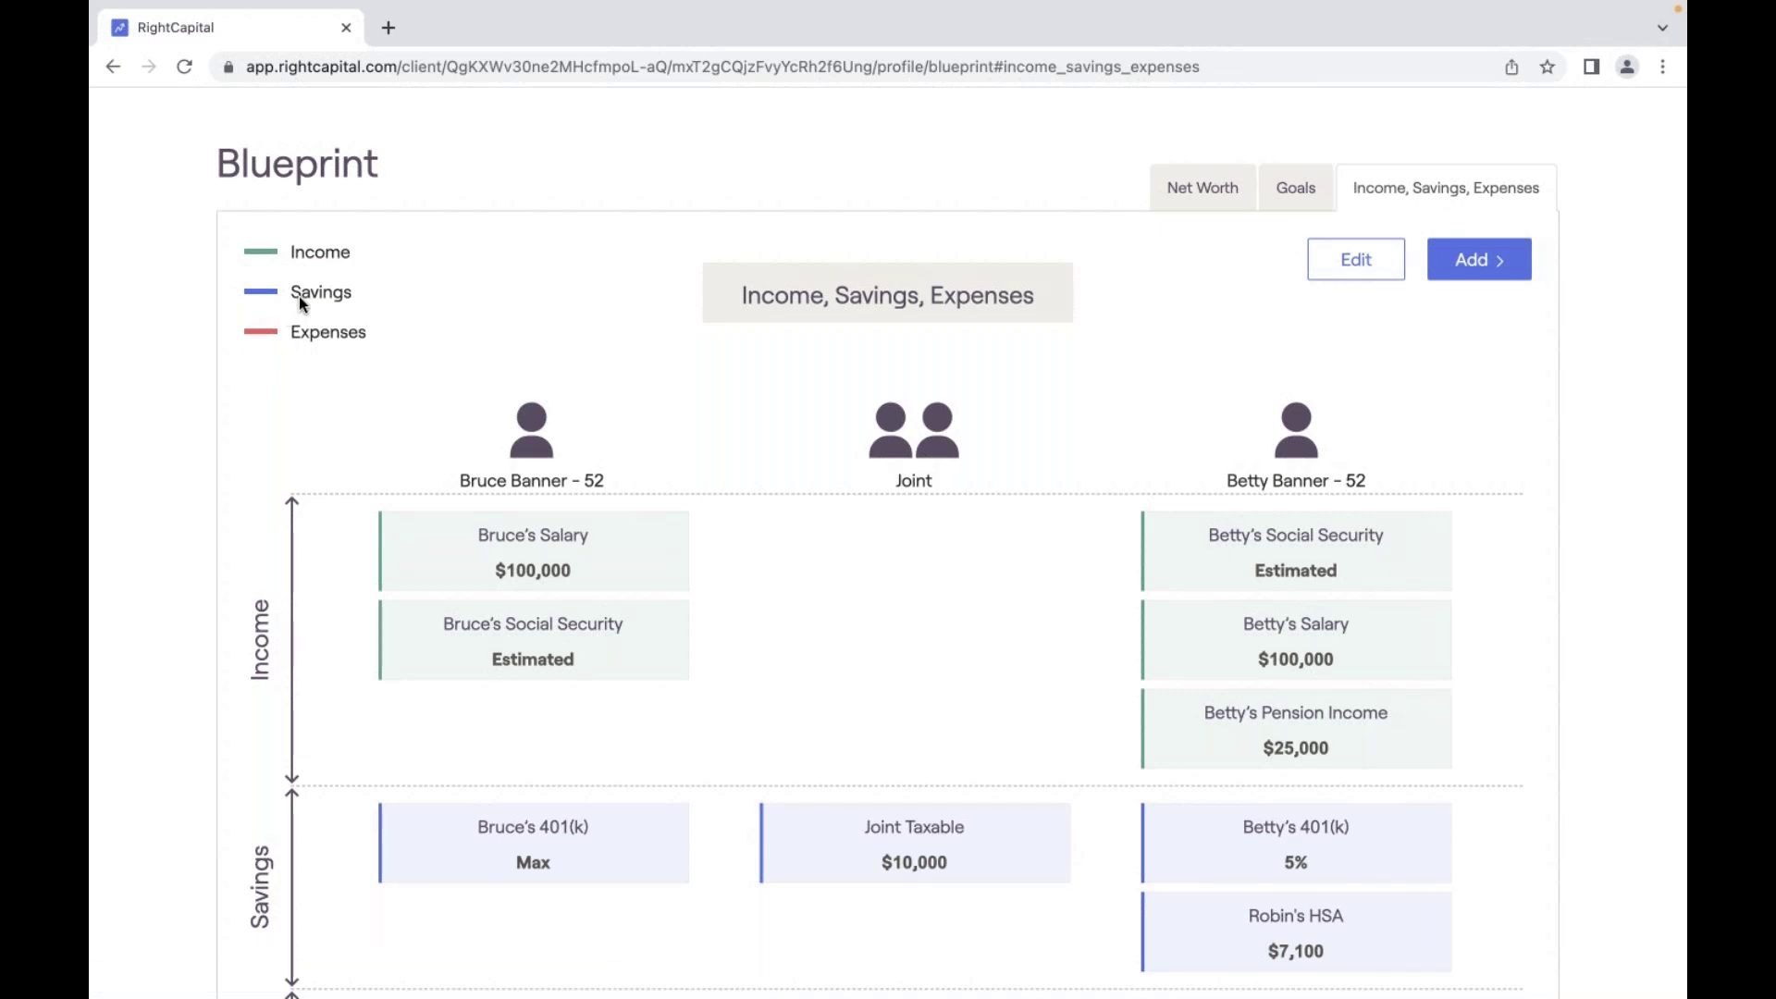
scroll(567, 315, up, 1)
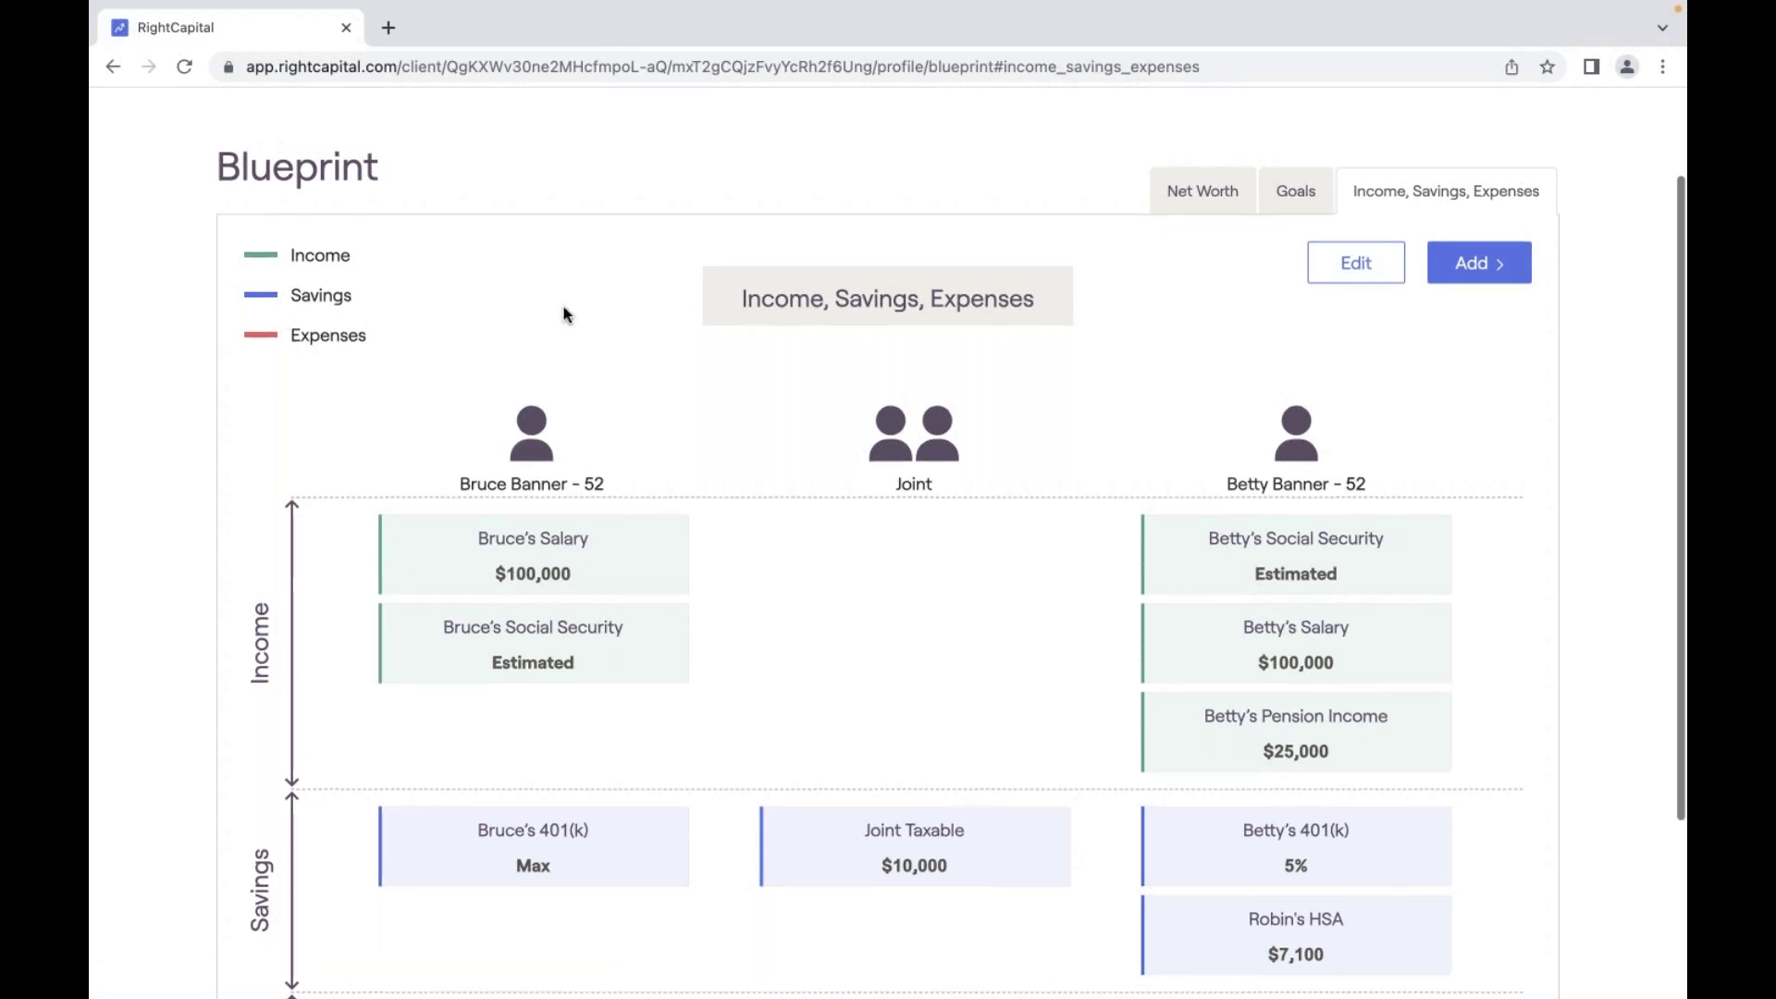
scroll(564, 313, up, 3)
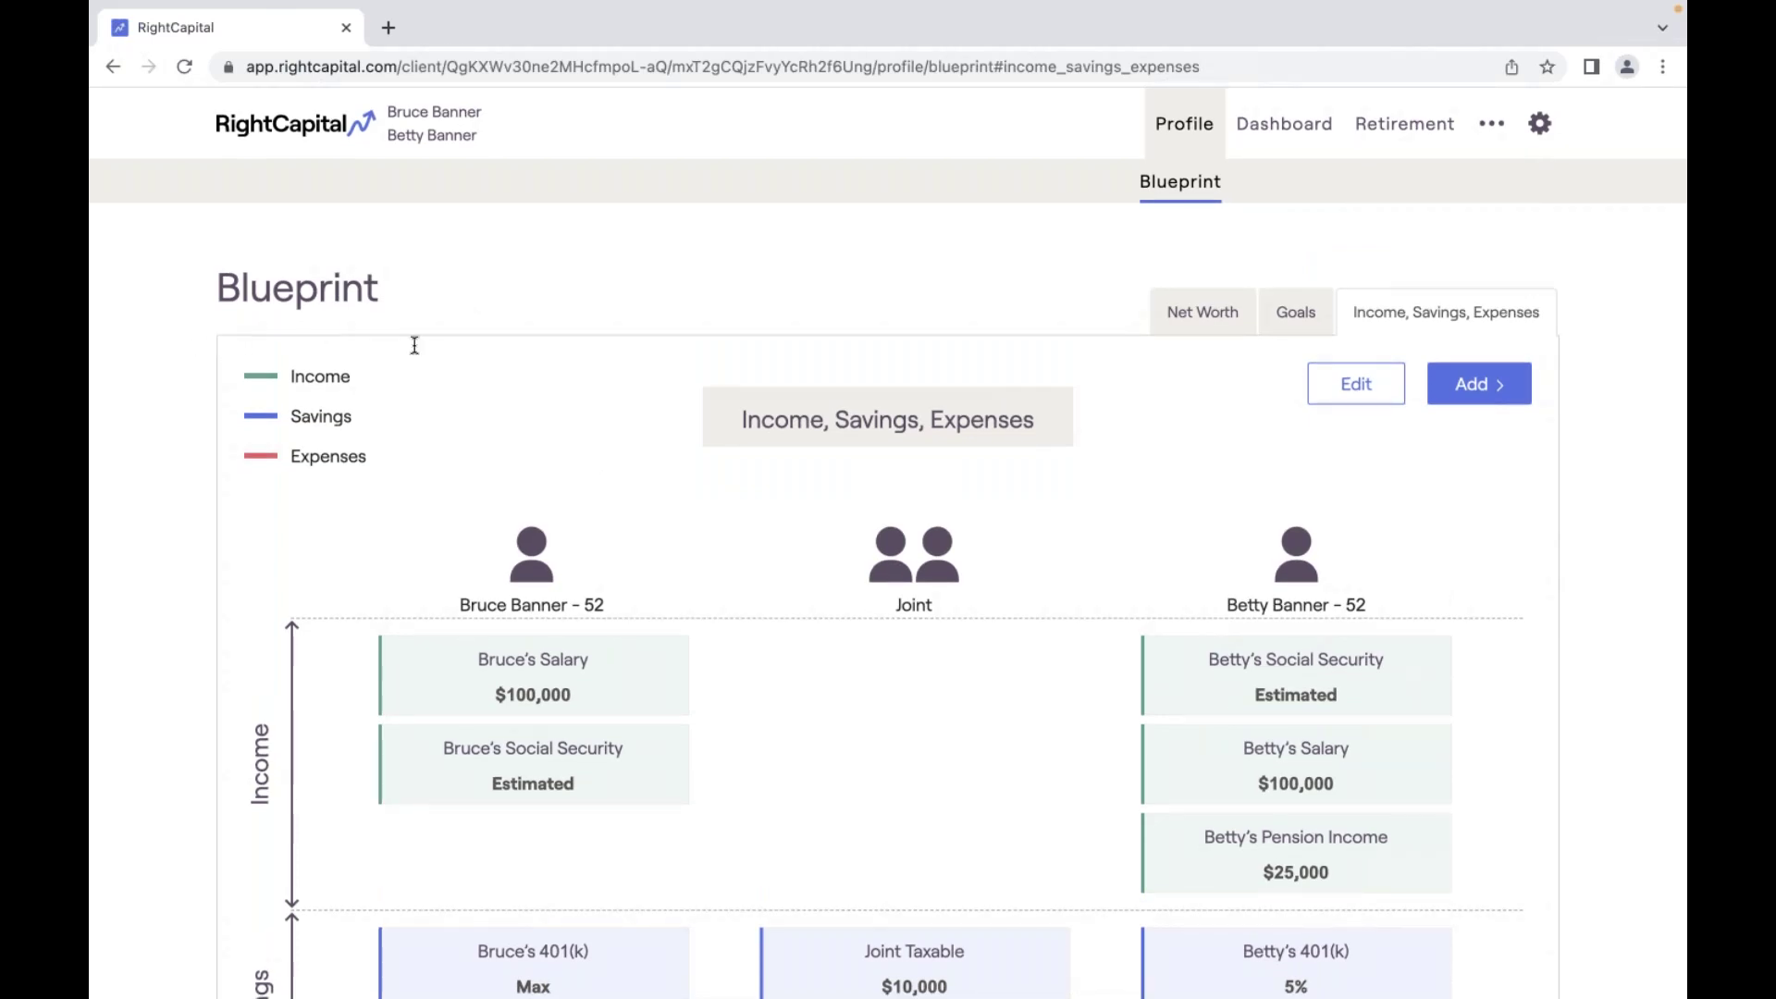
Exclude Retirement Monthly Expense from the Blueprint's Goals timeline and save.
click(1306, 322)
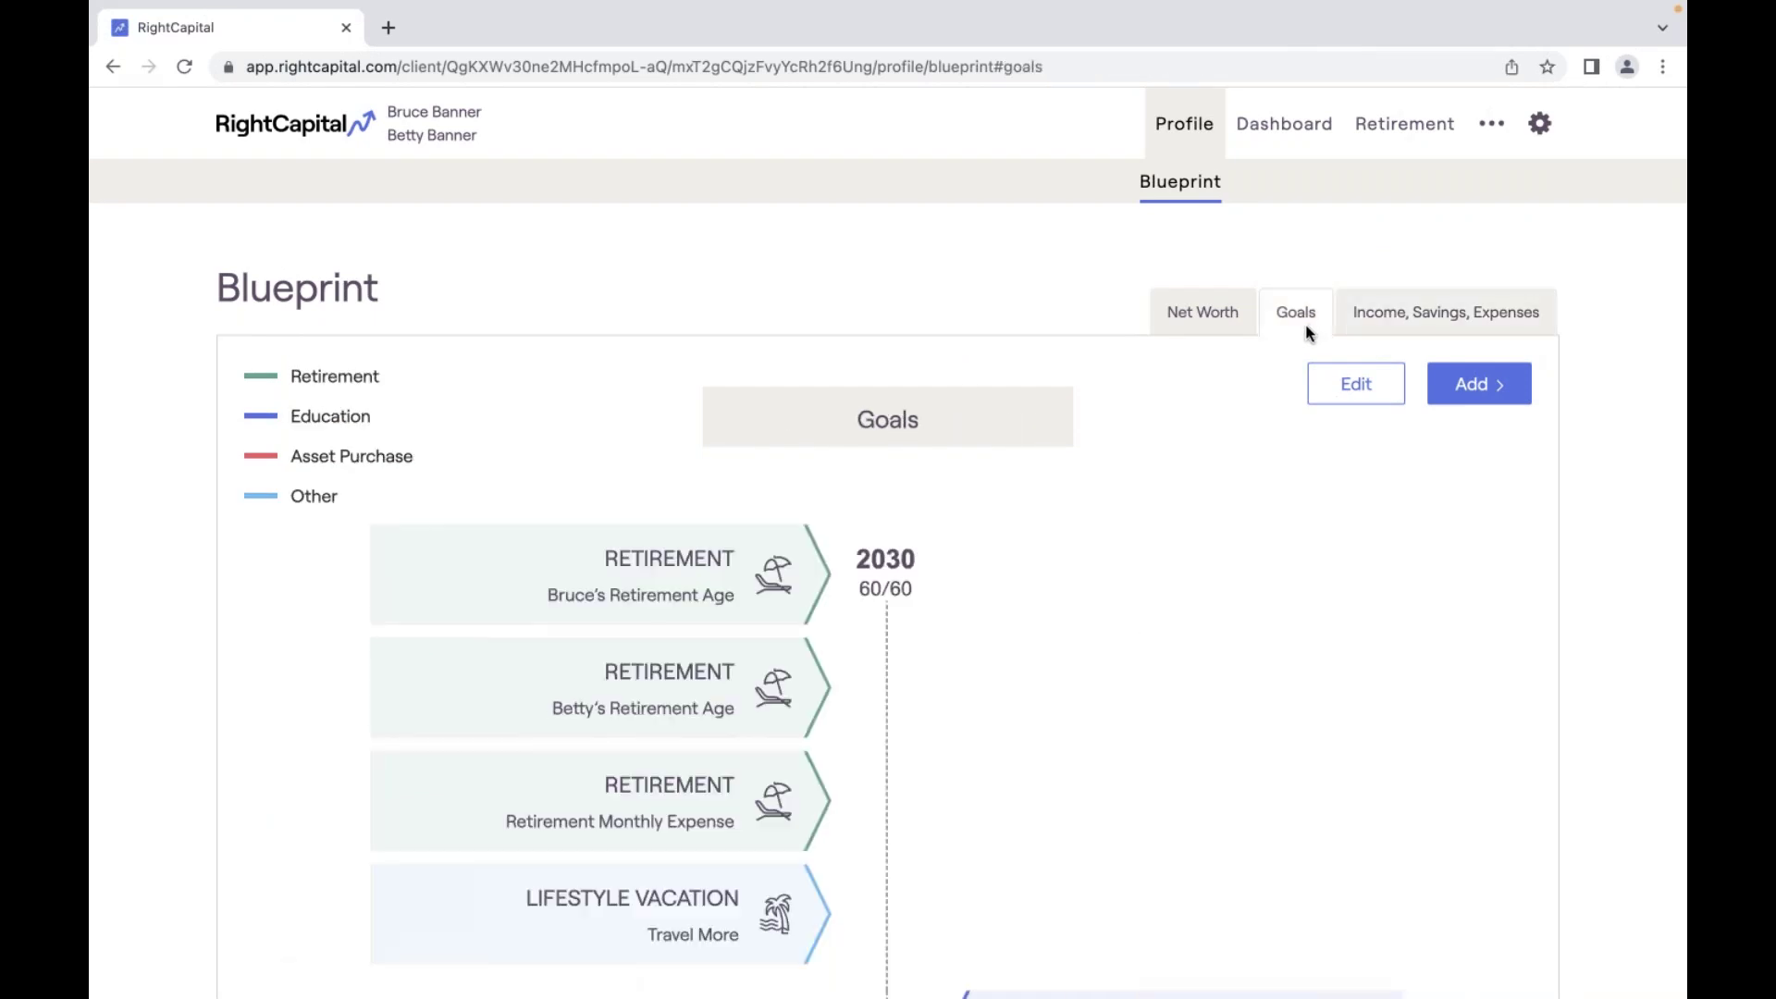
click(1346, 387)
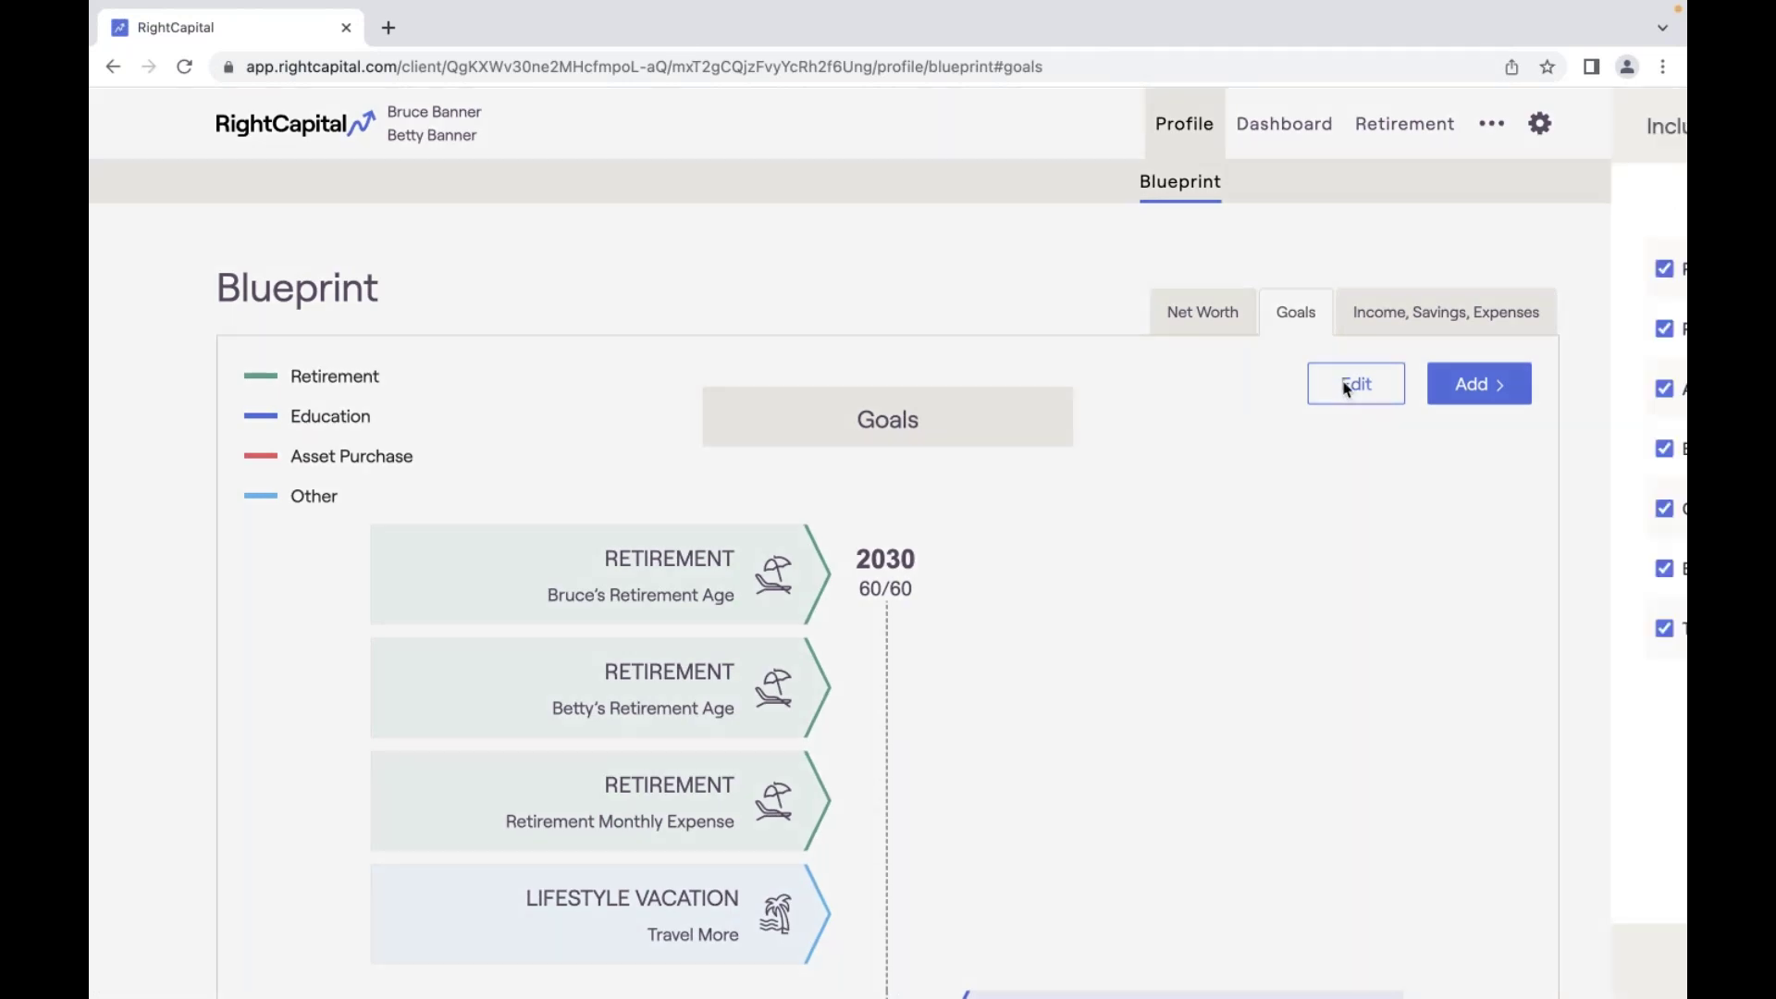
click(1046, 334)
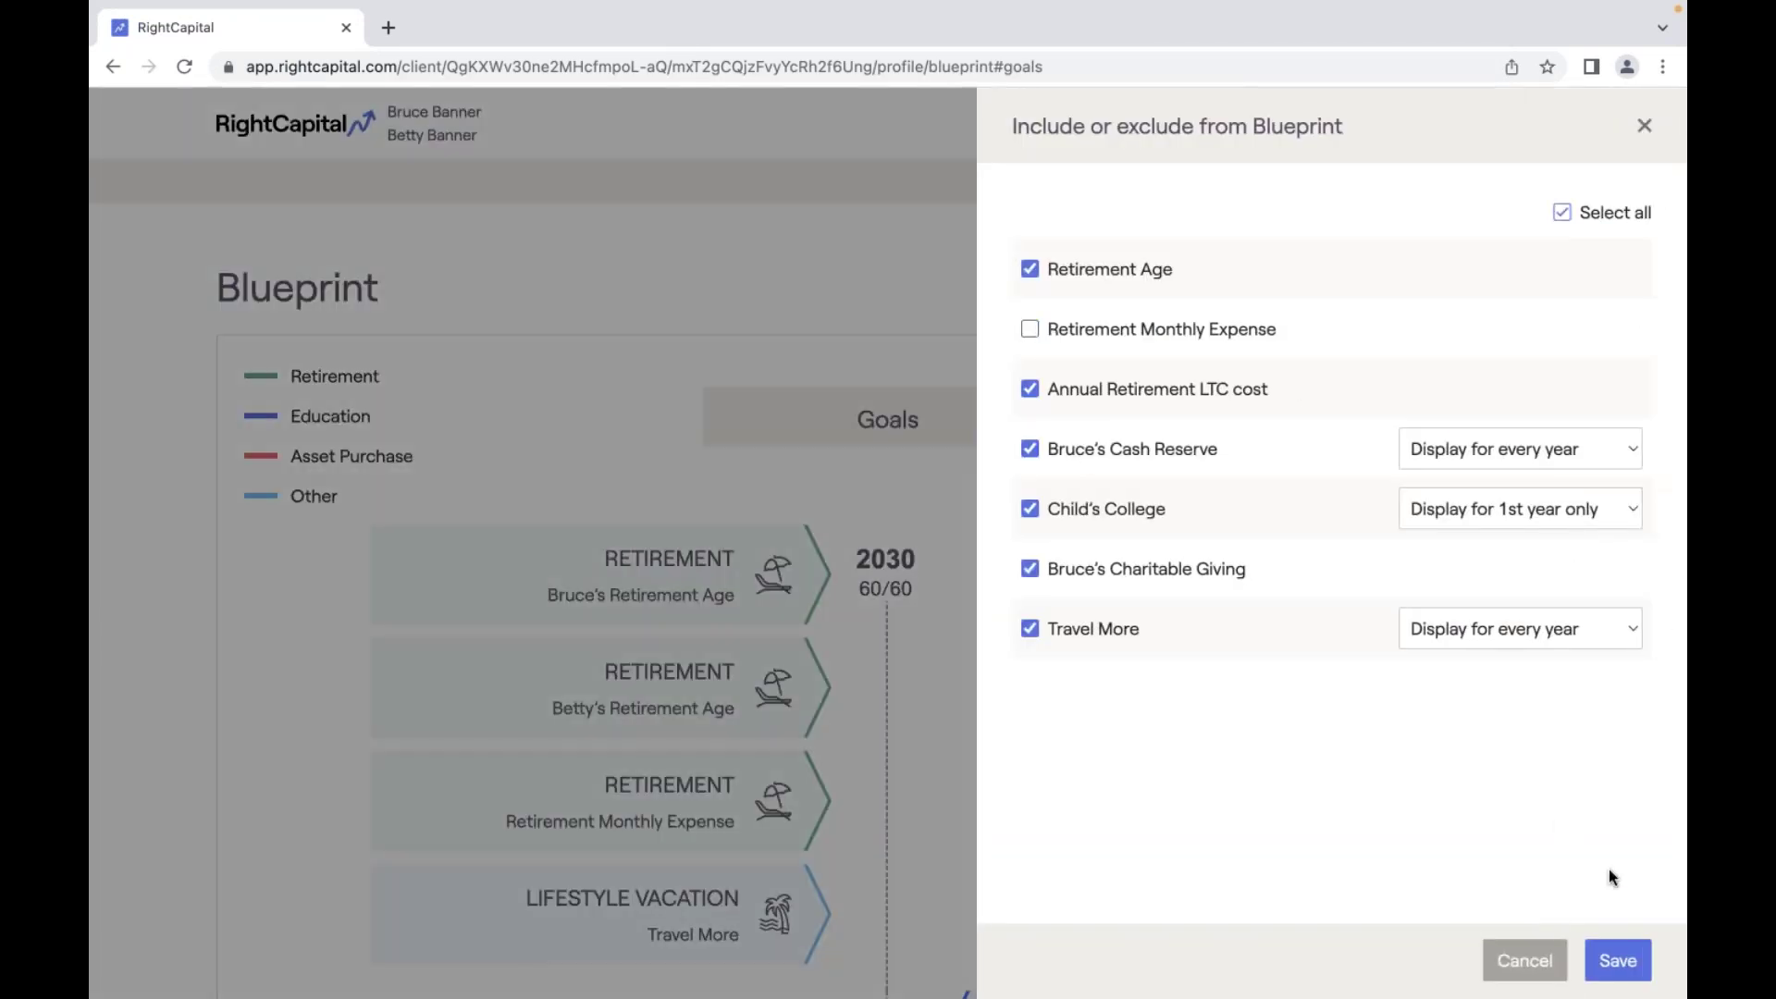
click(1636, 962)
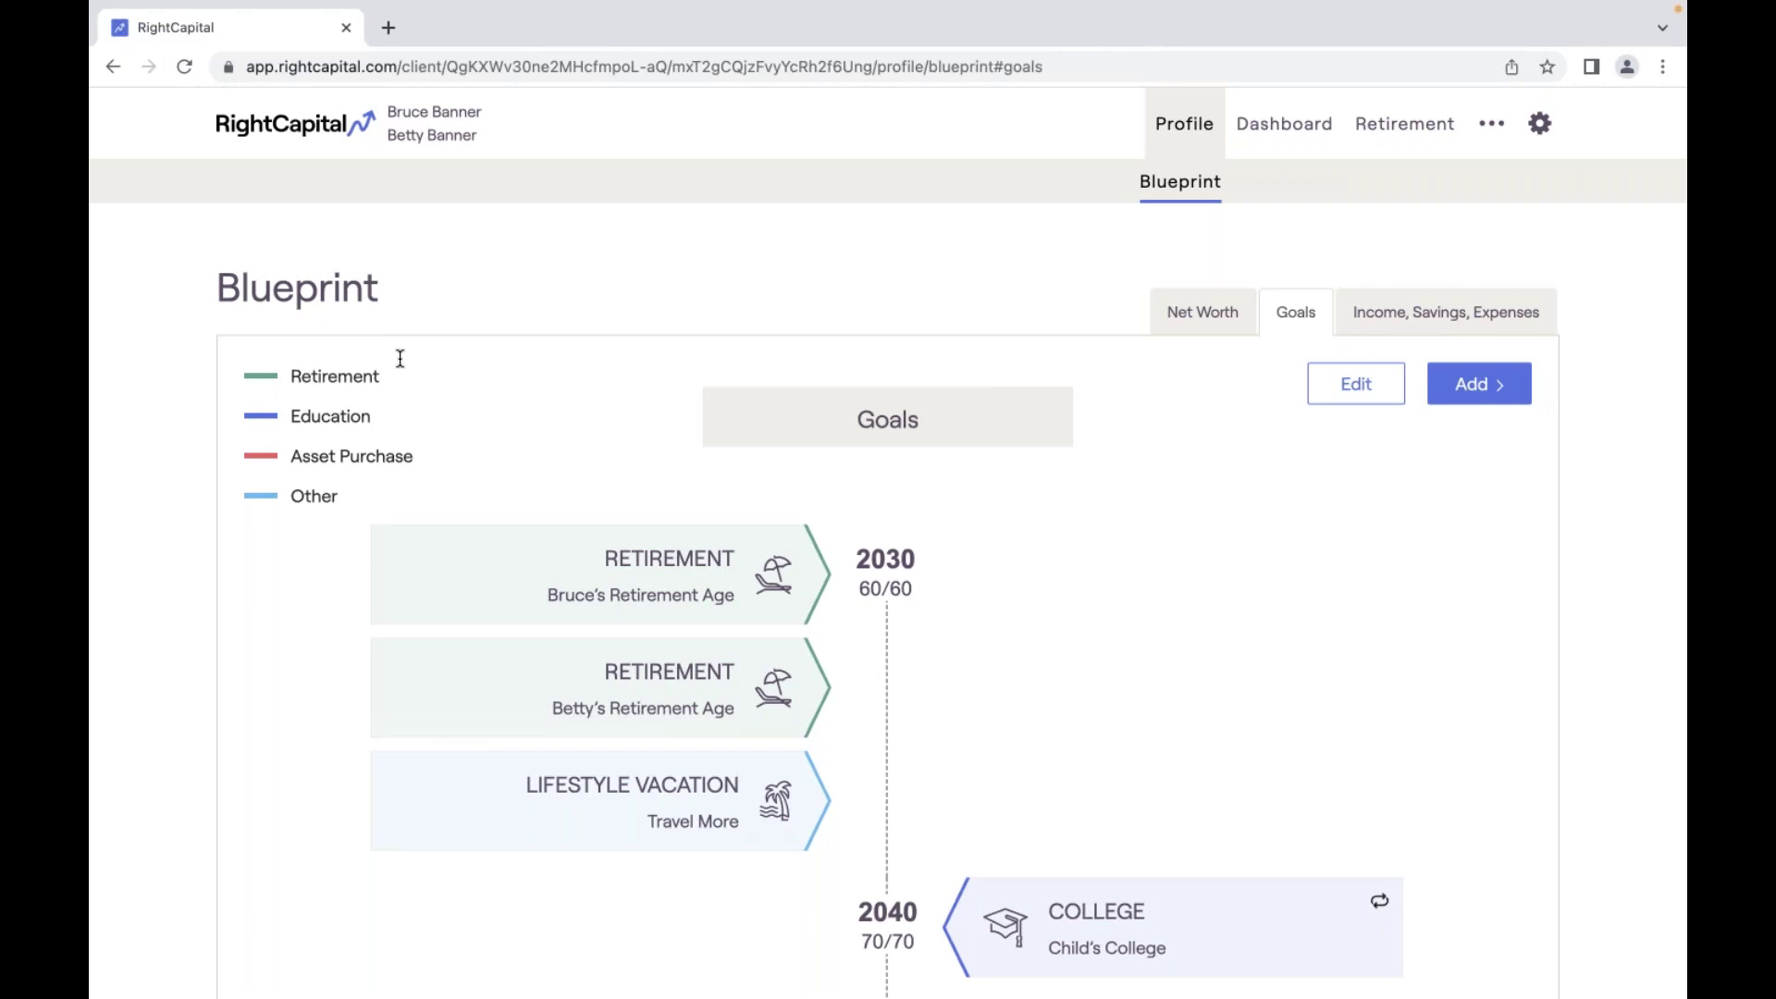
Change the Trust Investment Account in the net worth diagram to a Grantor Retained Annuity Trust with the co-client as grantor, and save.
click(1203, 315)
scroll(1136, 615, down, 3)
scroll(1136, 616, down, 6)
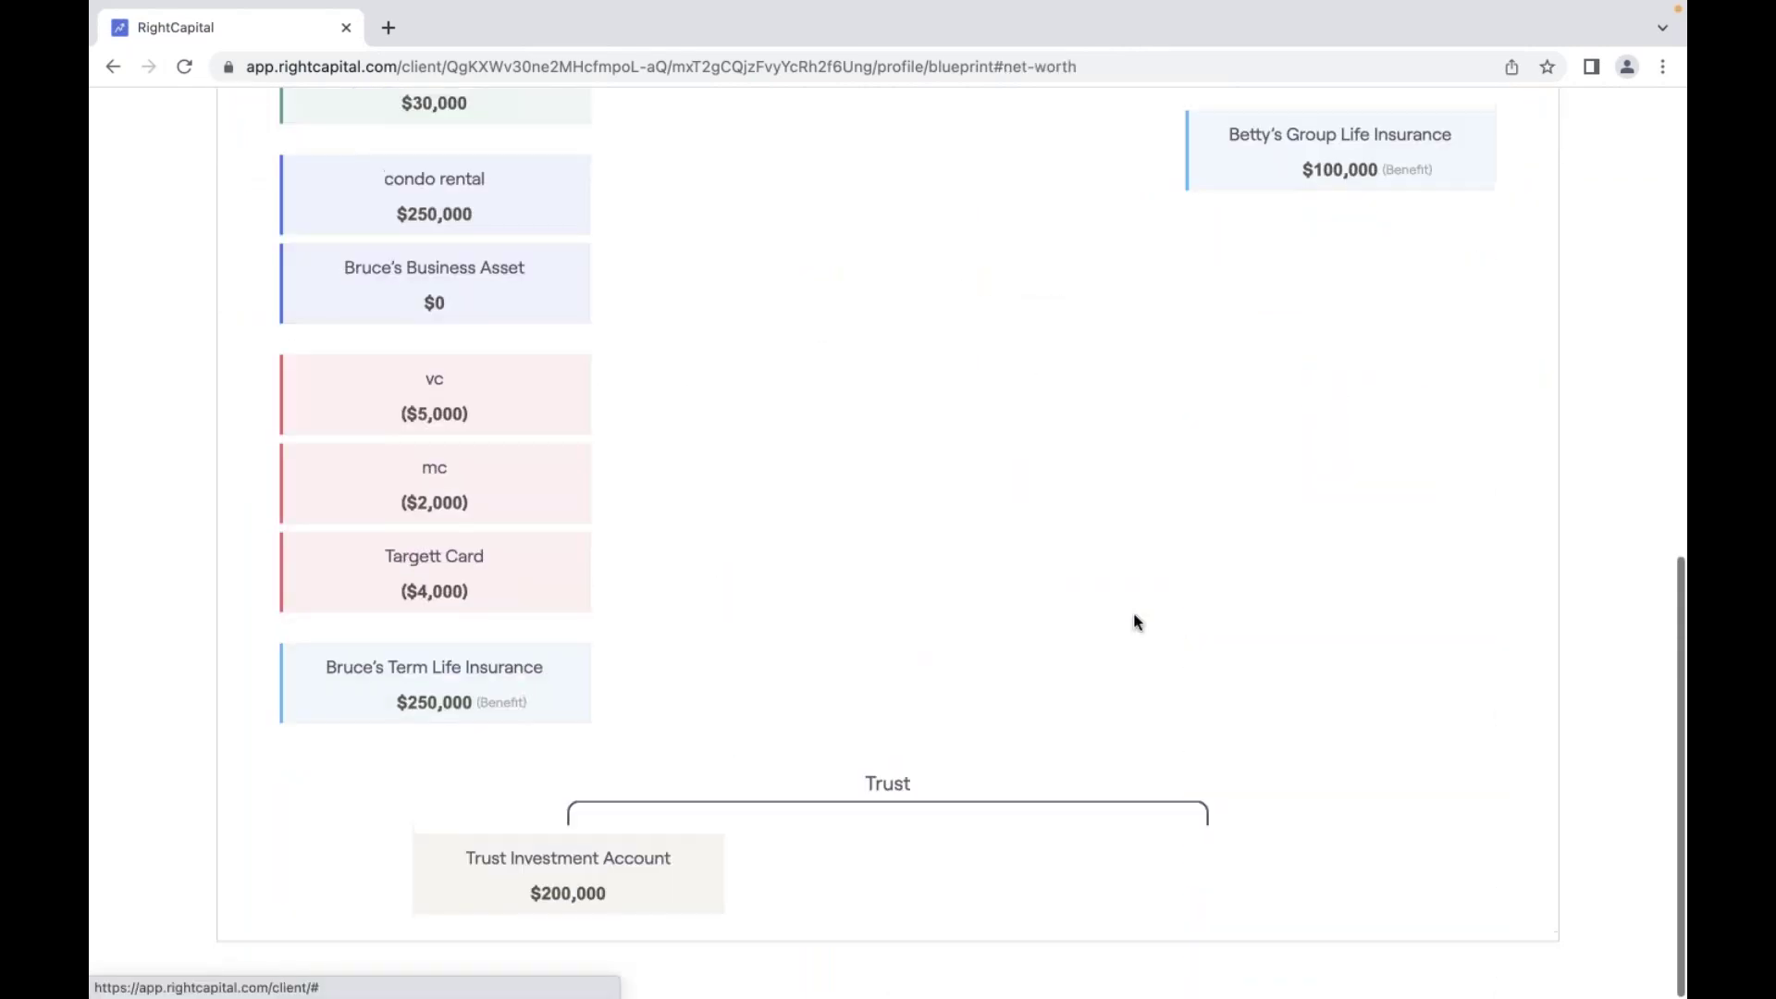
click(568, 879)
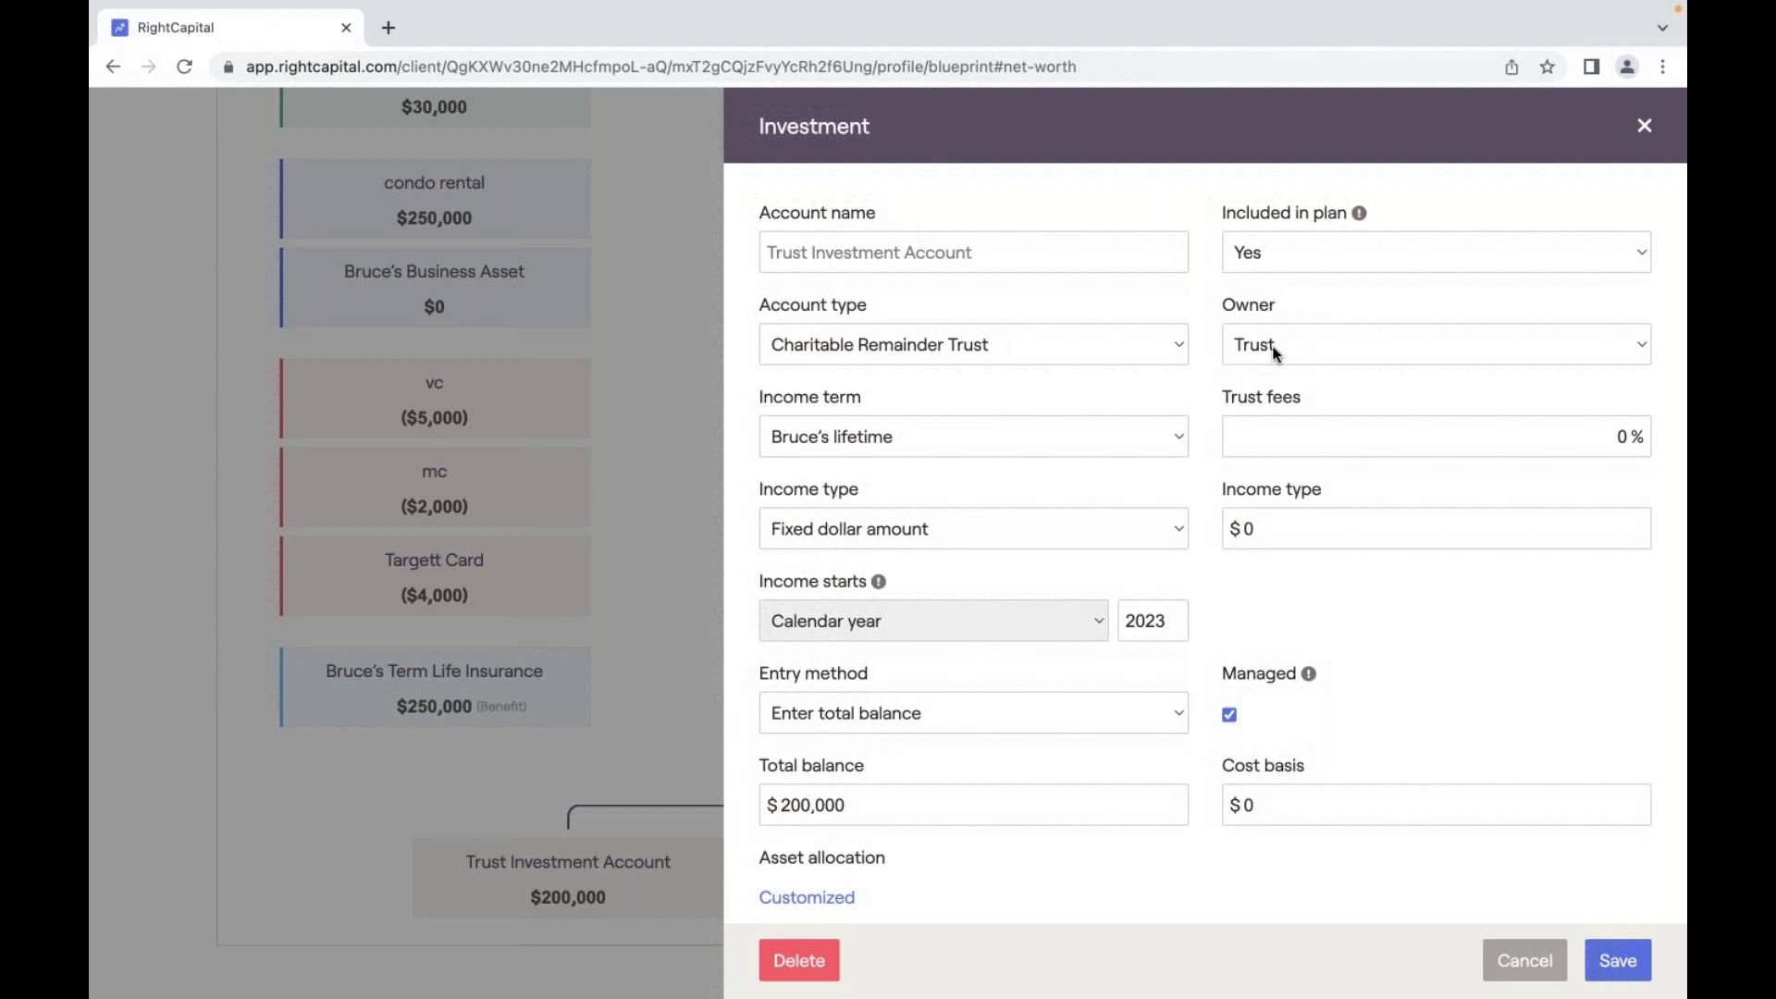
click(1170, 350)
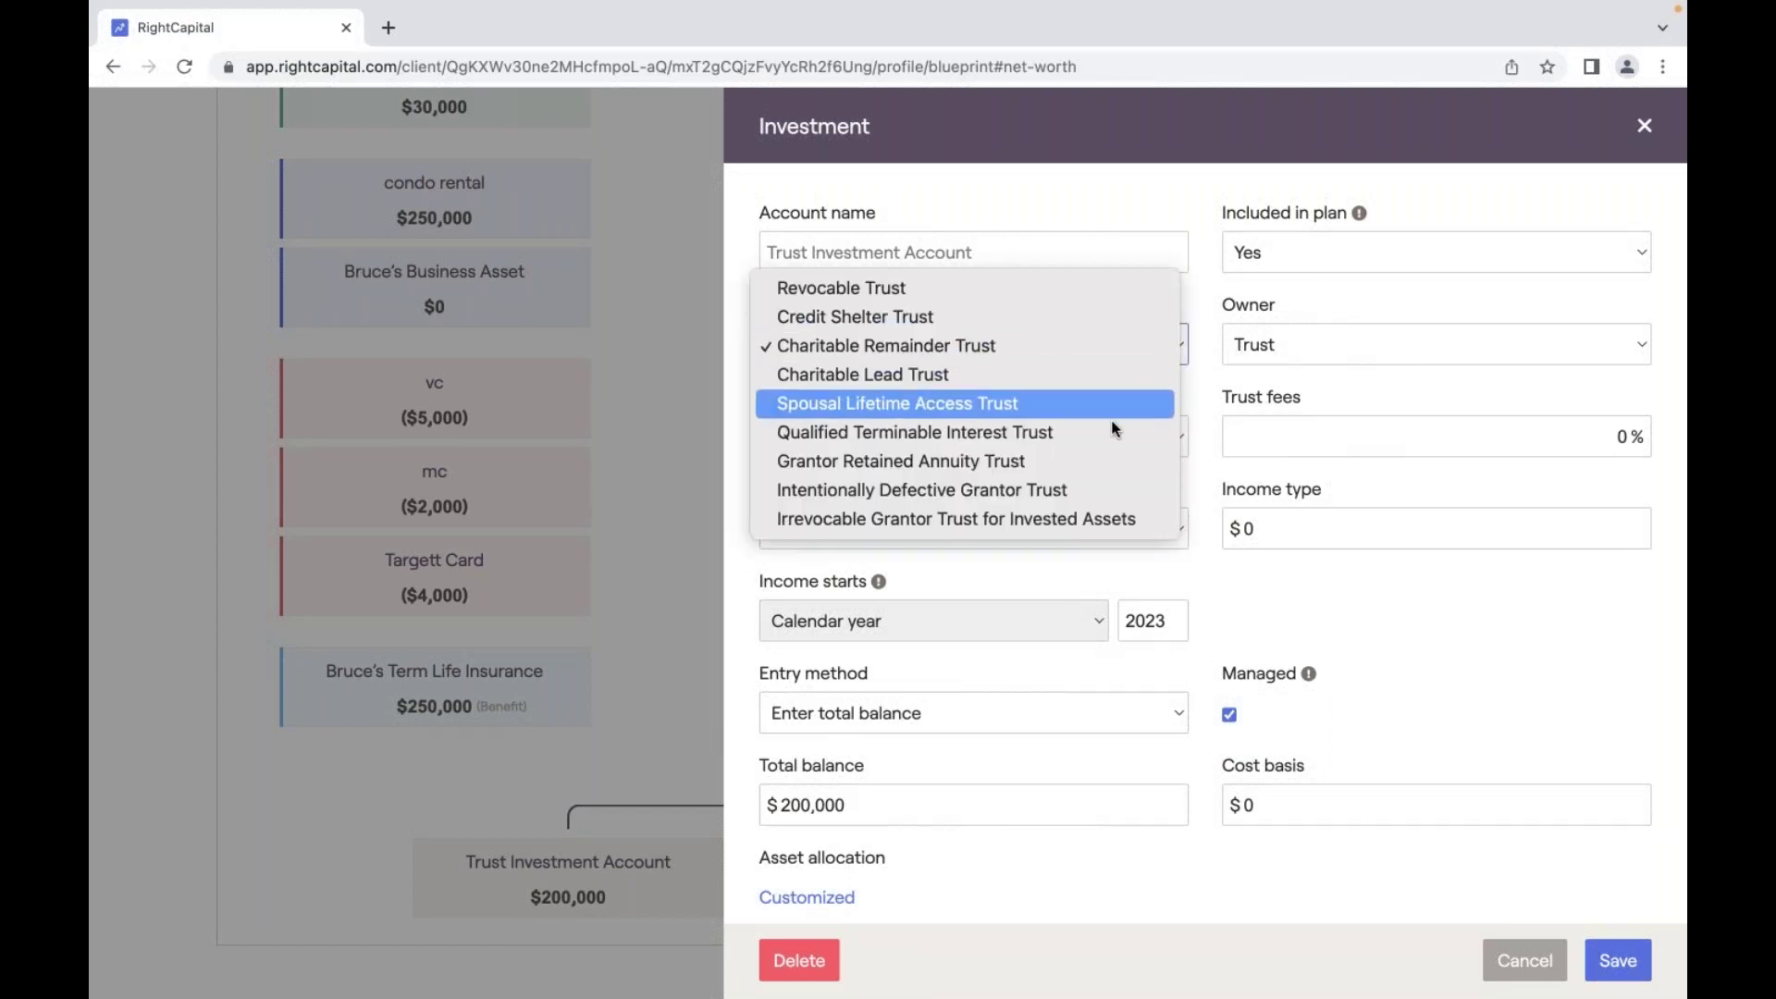
click(1097, 461)
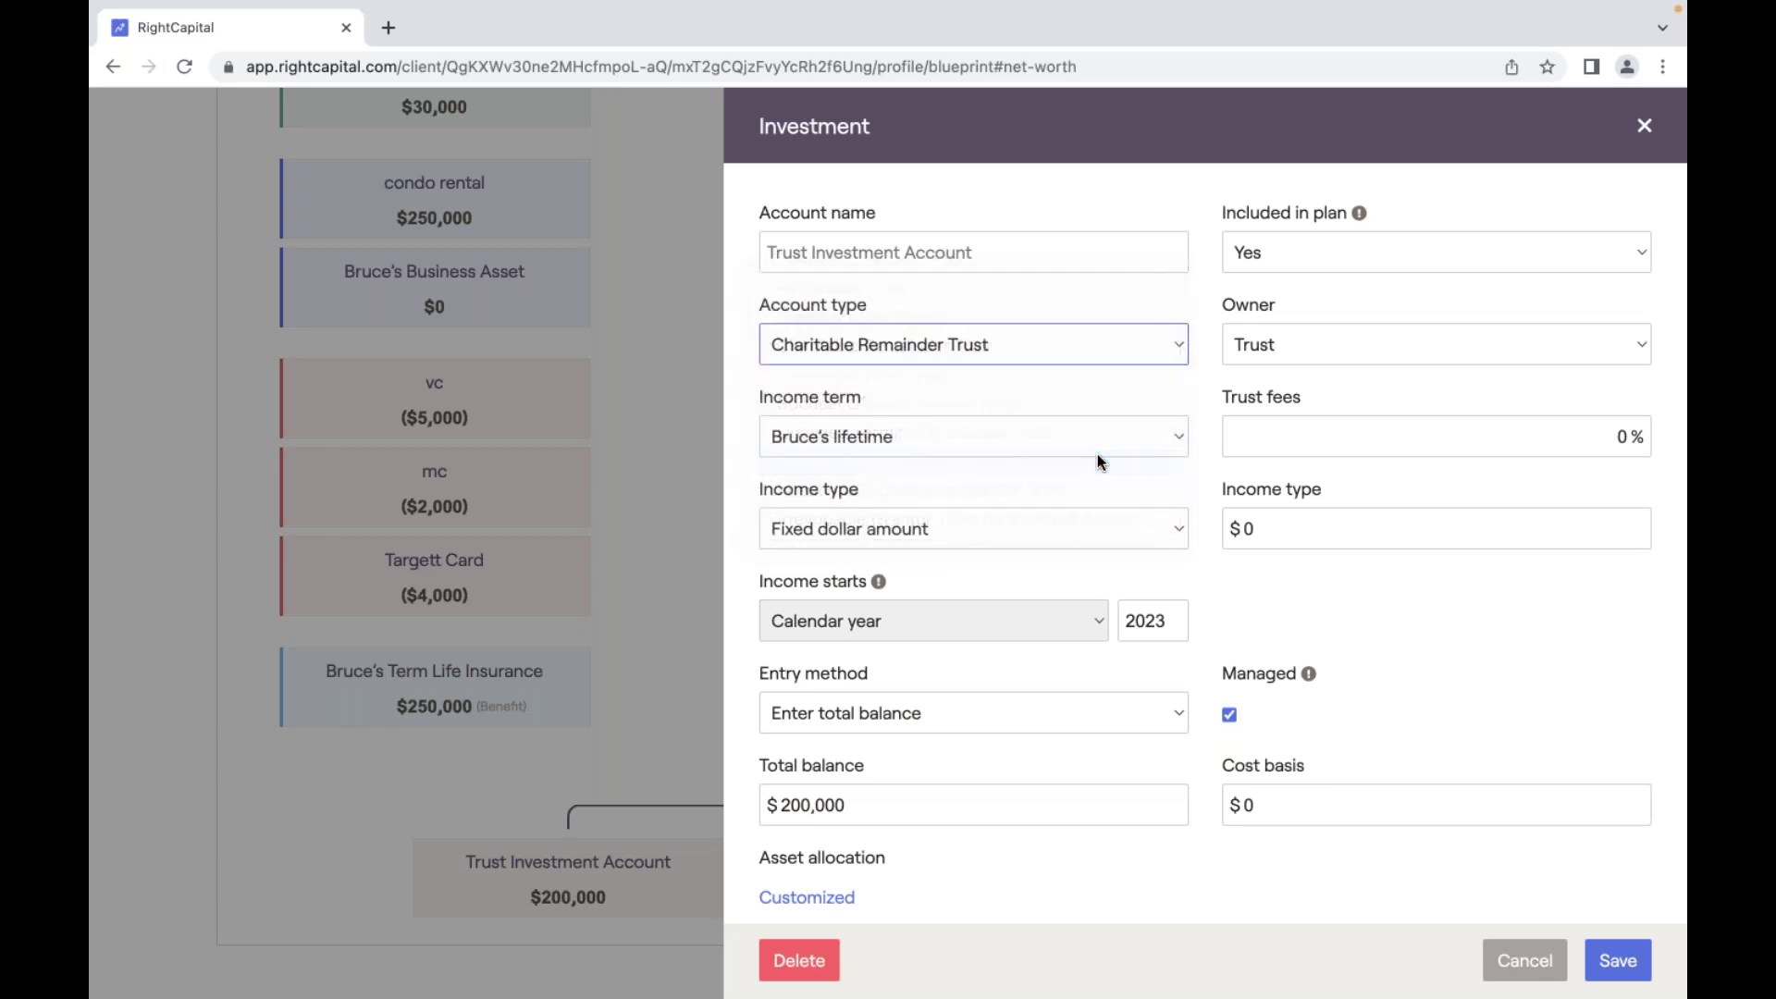
click(829, 437)
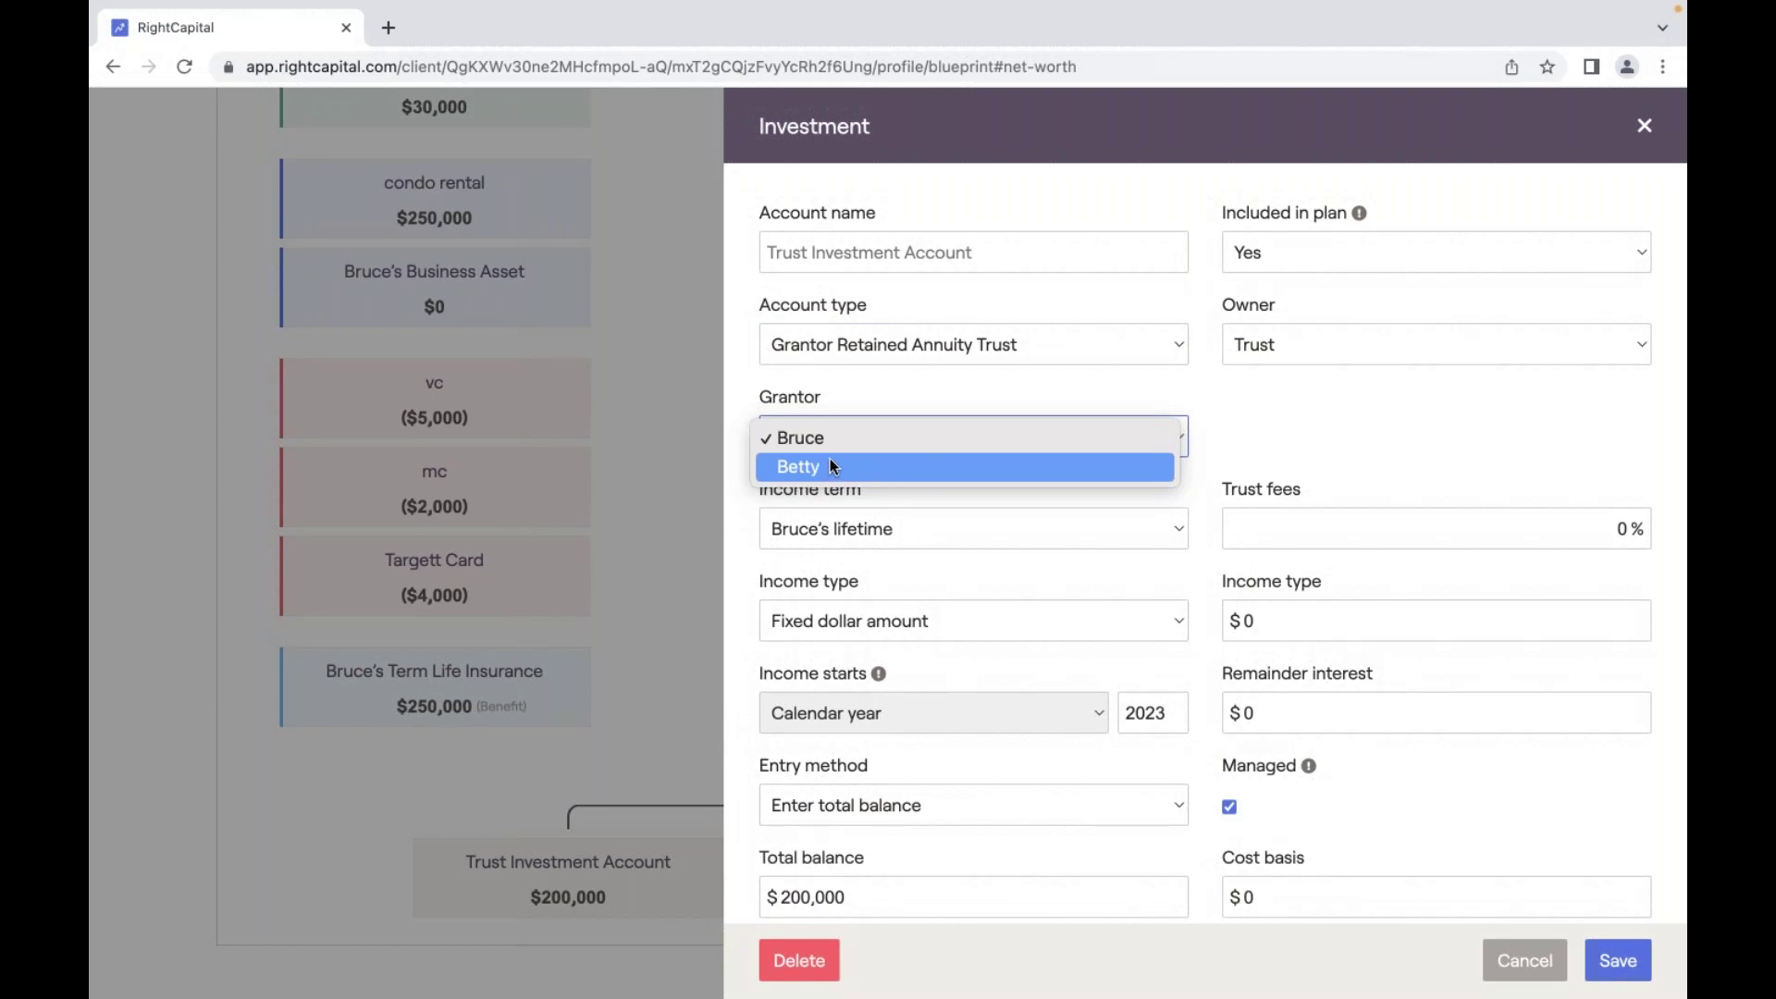
click(830, 463)
click(1618, 960)
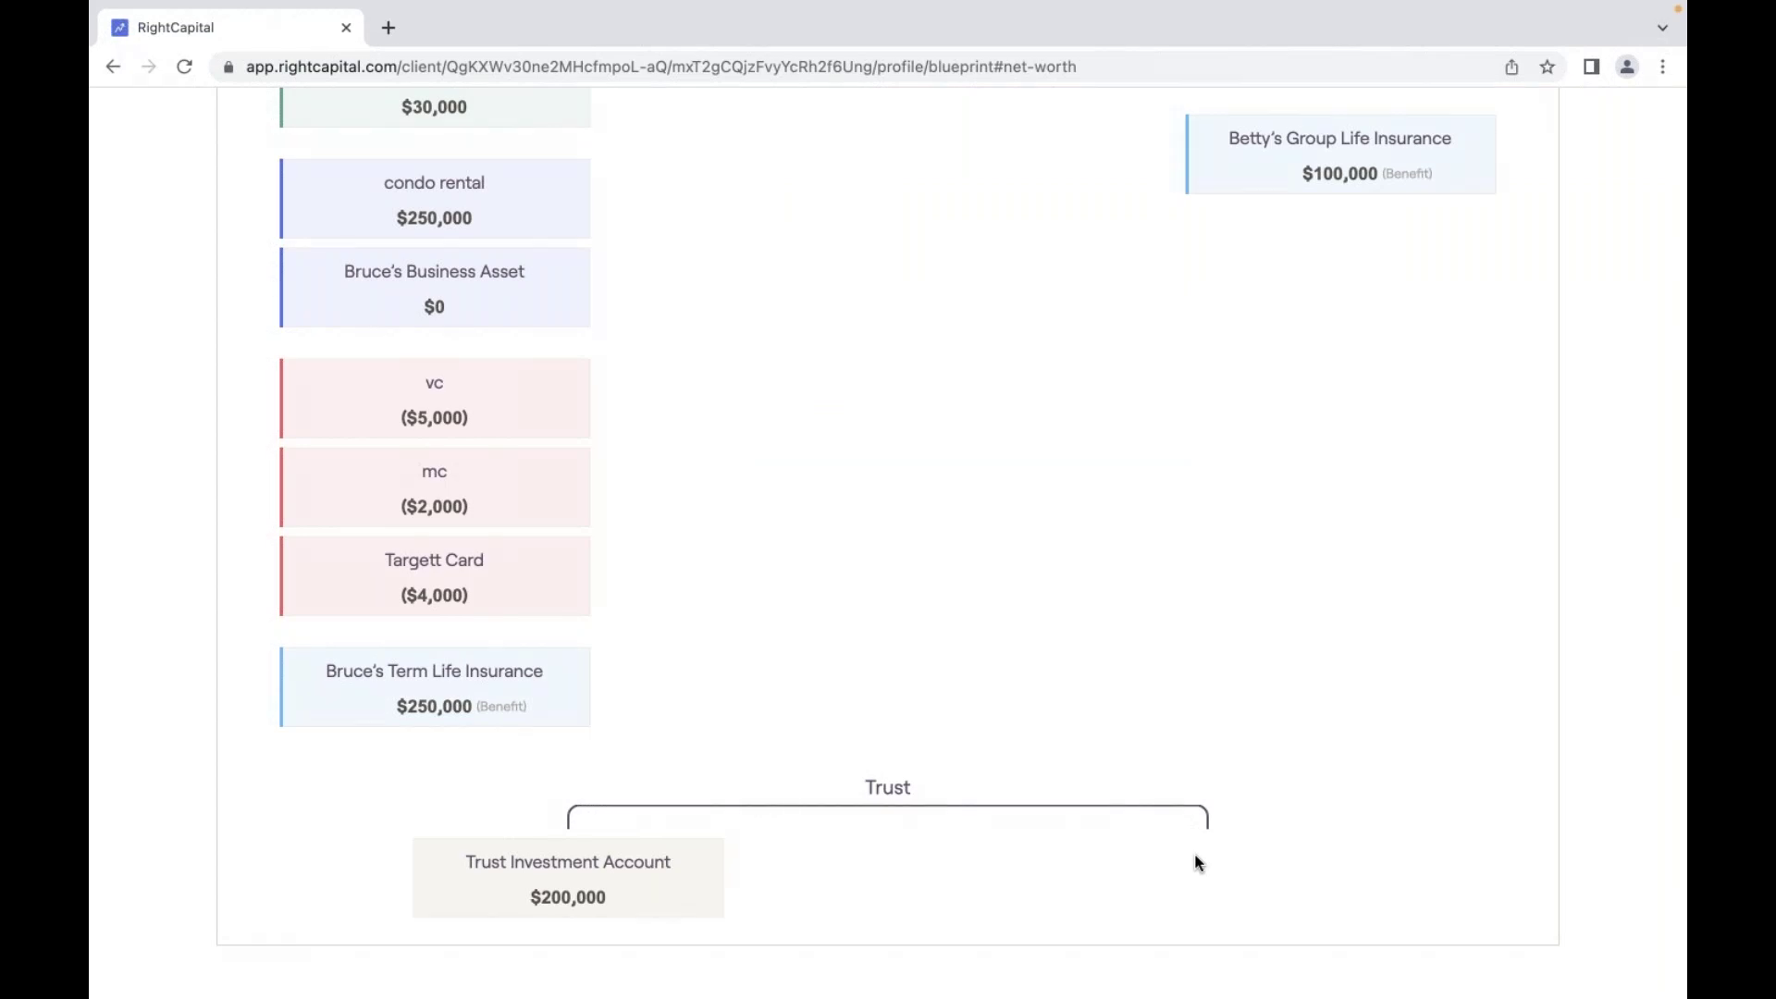
View the co-client's Group Life Insurance policy and its owner options from the net worth diagram, then close it without saving.
scroll(1282, 614, up, 4)
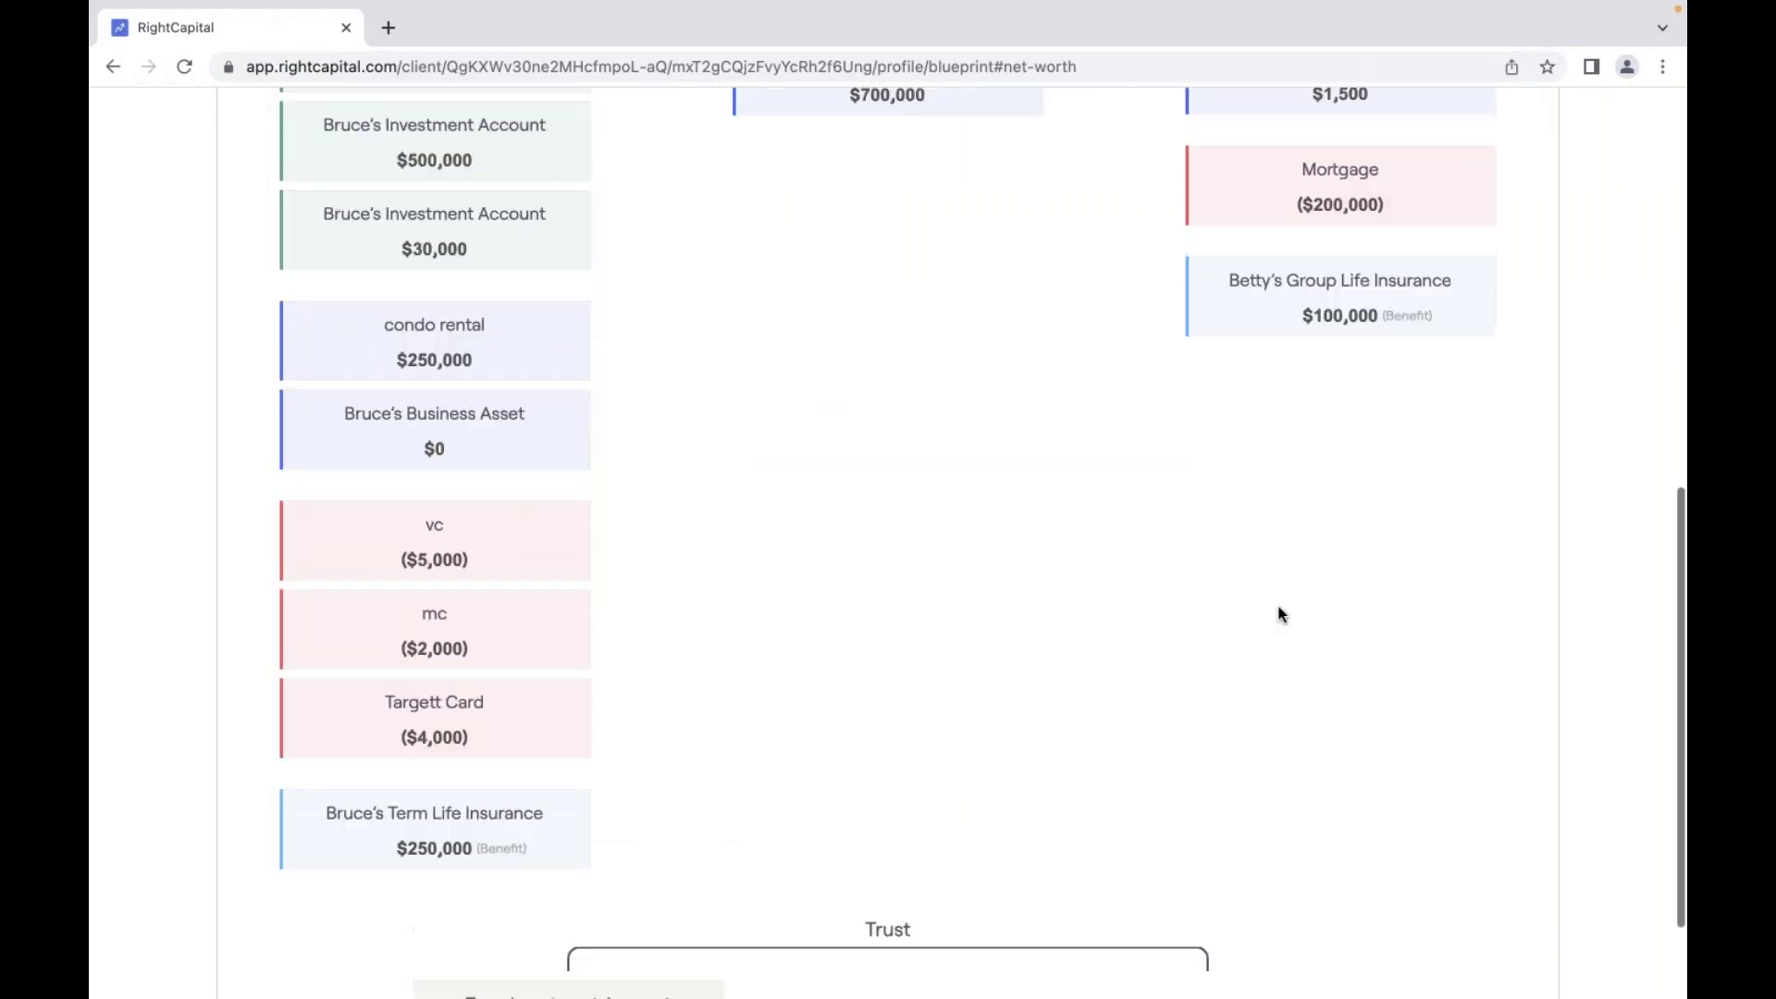
scroll(1282, 615, up, 5)
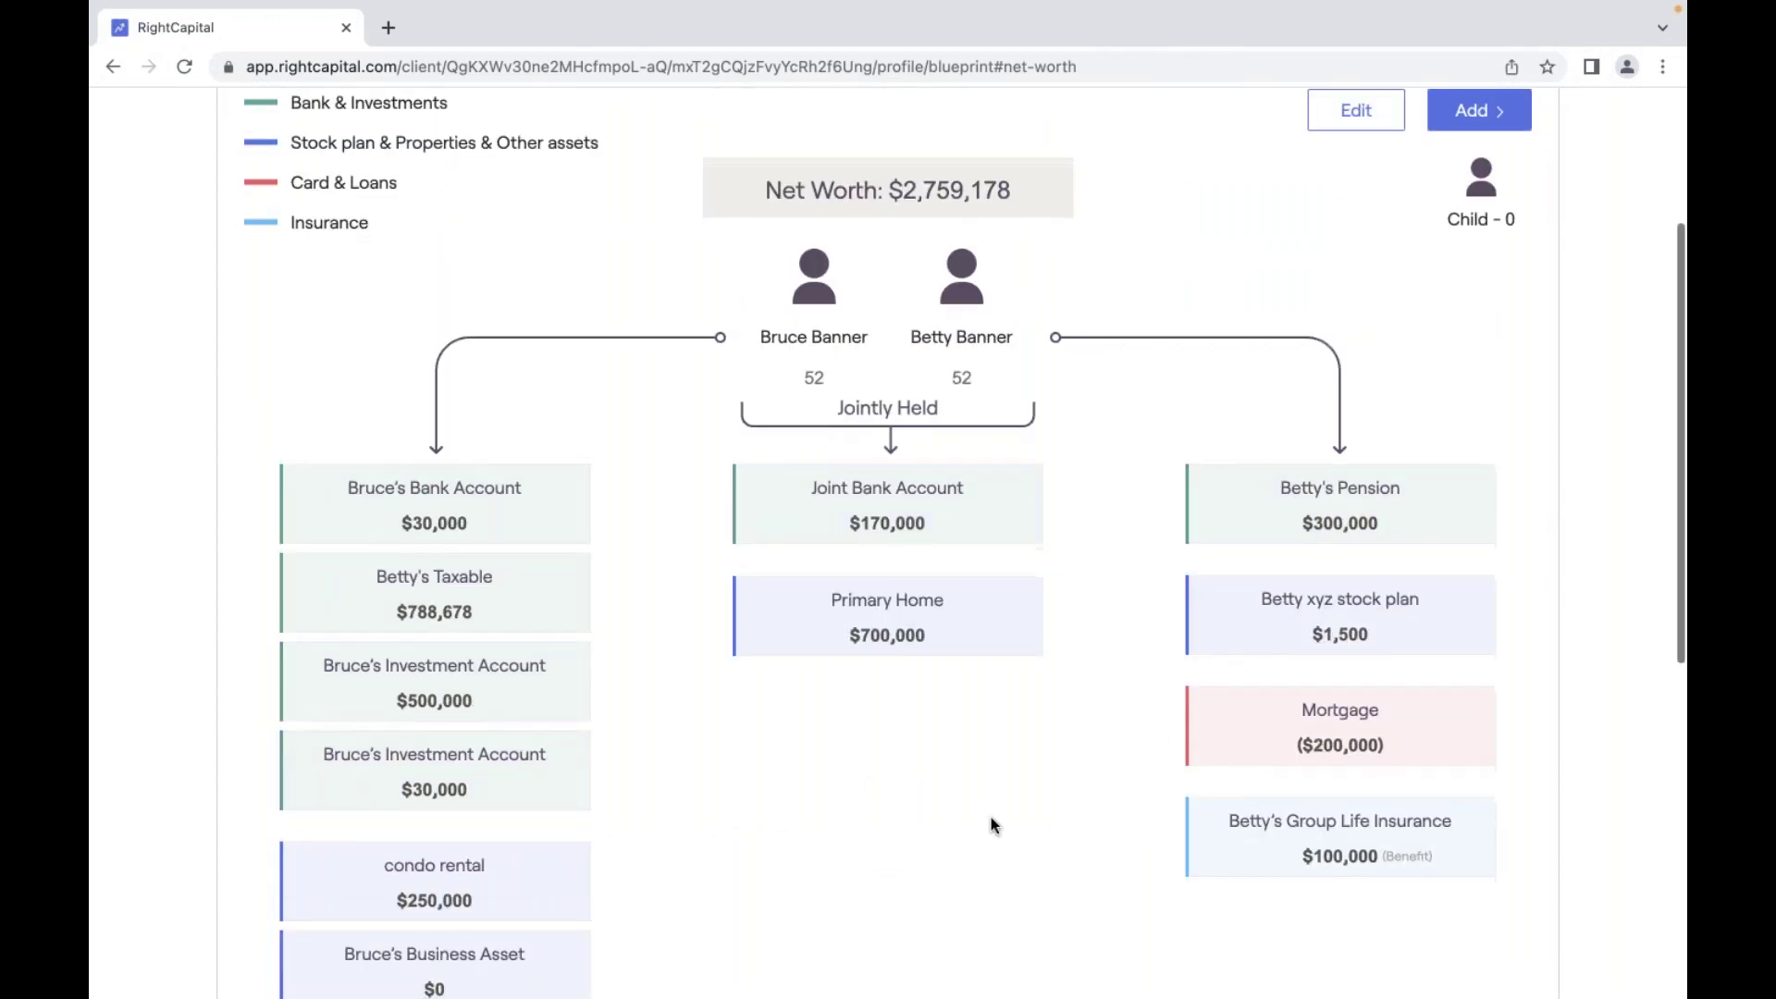
scroll(991, 818, down, 2)
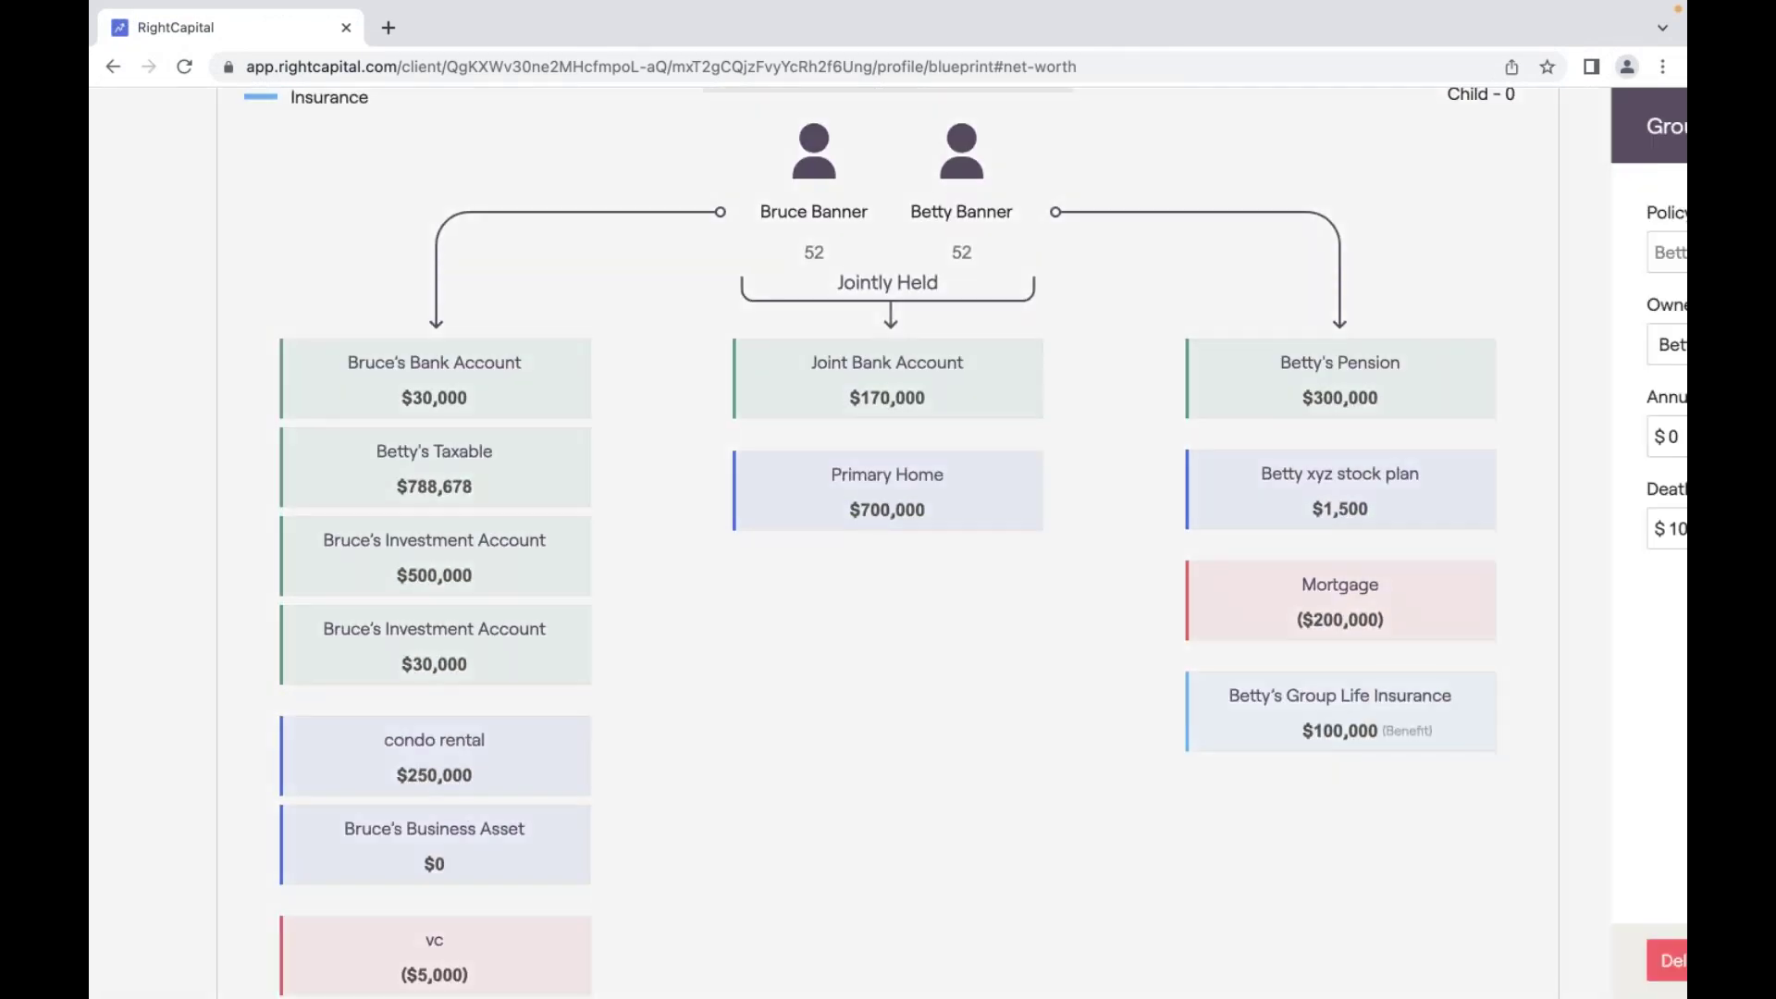
click(1272, 338)
click(1409, 335)
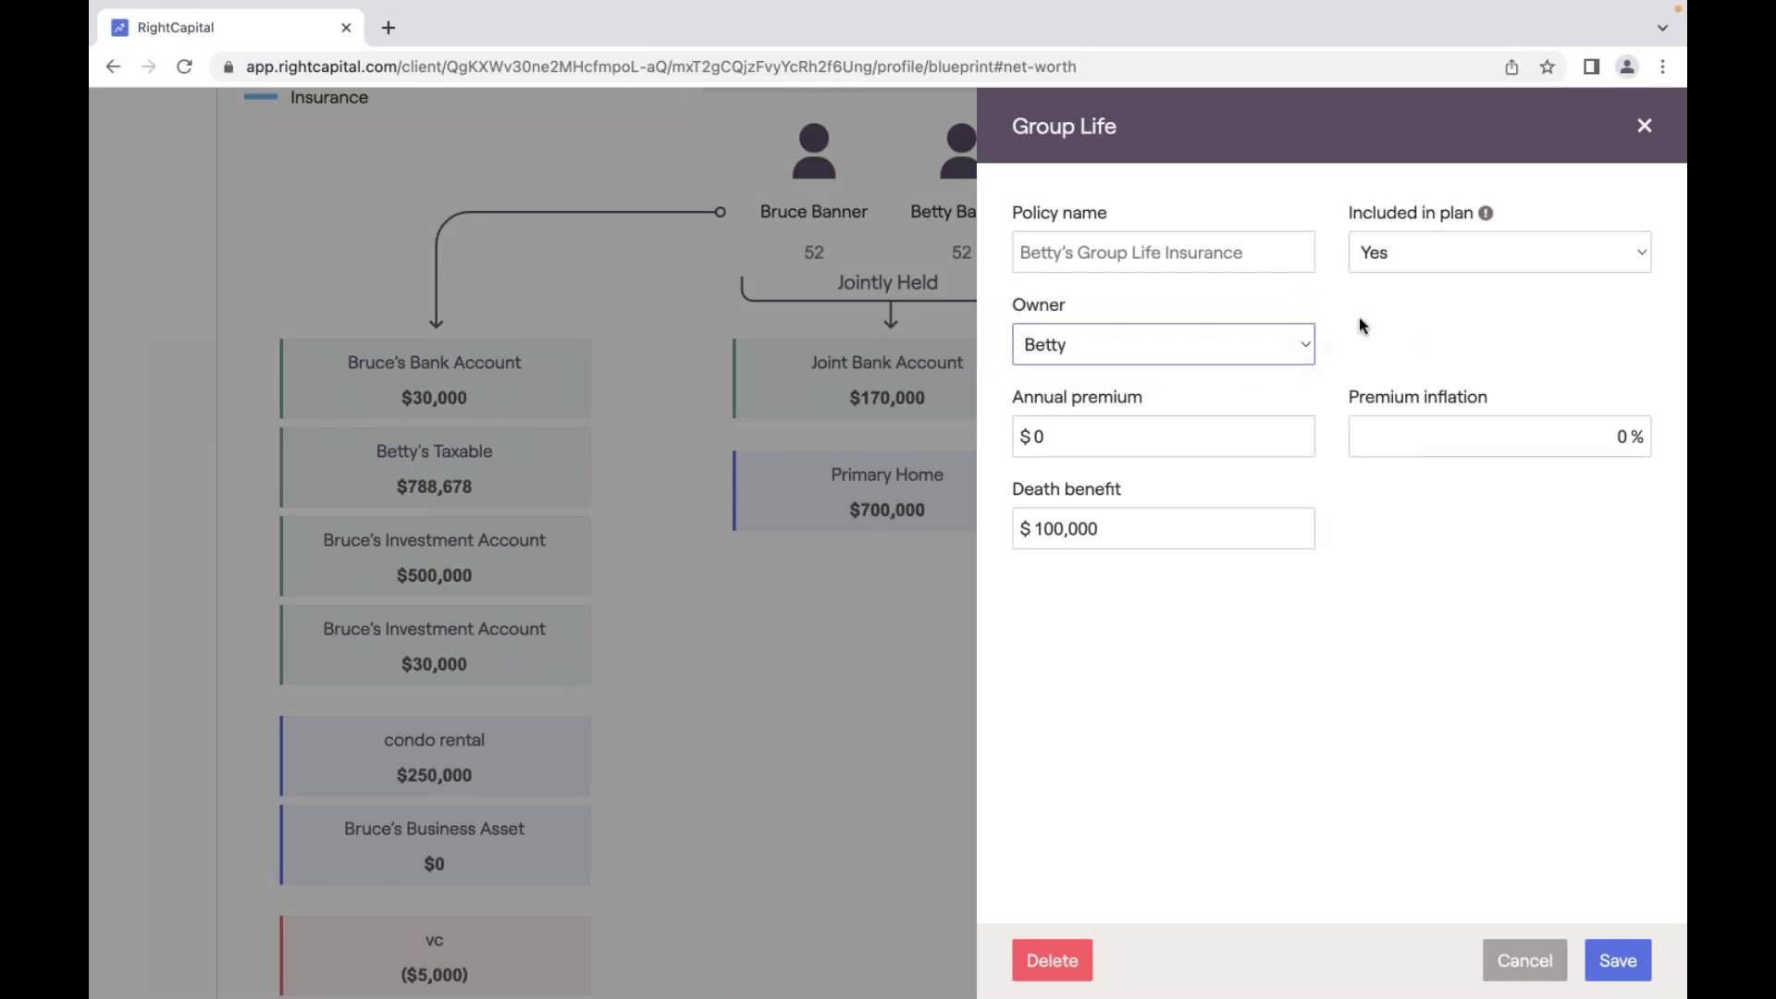
click(1645, 128)
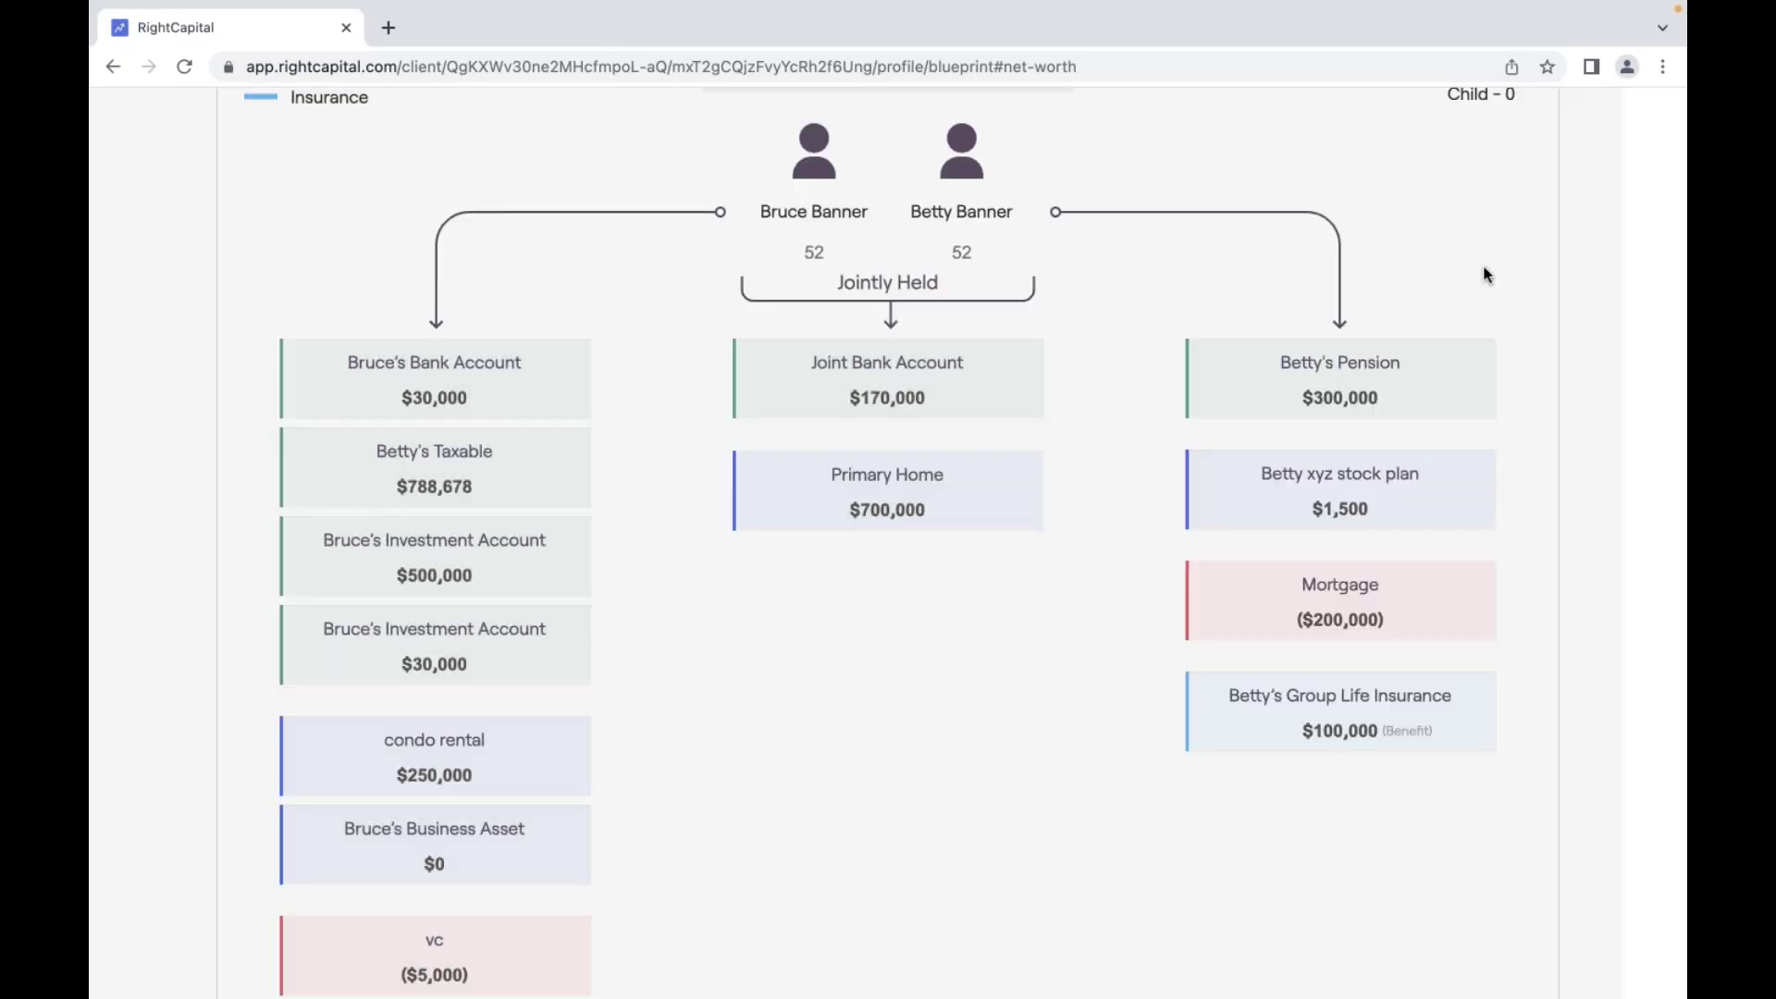
Return from the Blueprint to the advisor's client list and select the client whose plan was just viewed.
scroll(1153, 698, up, 3)
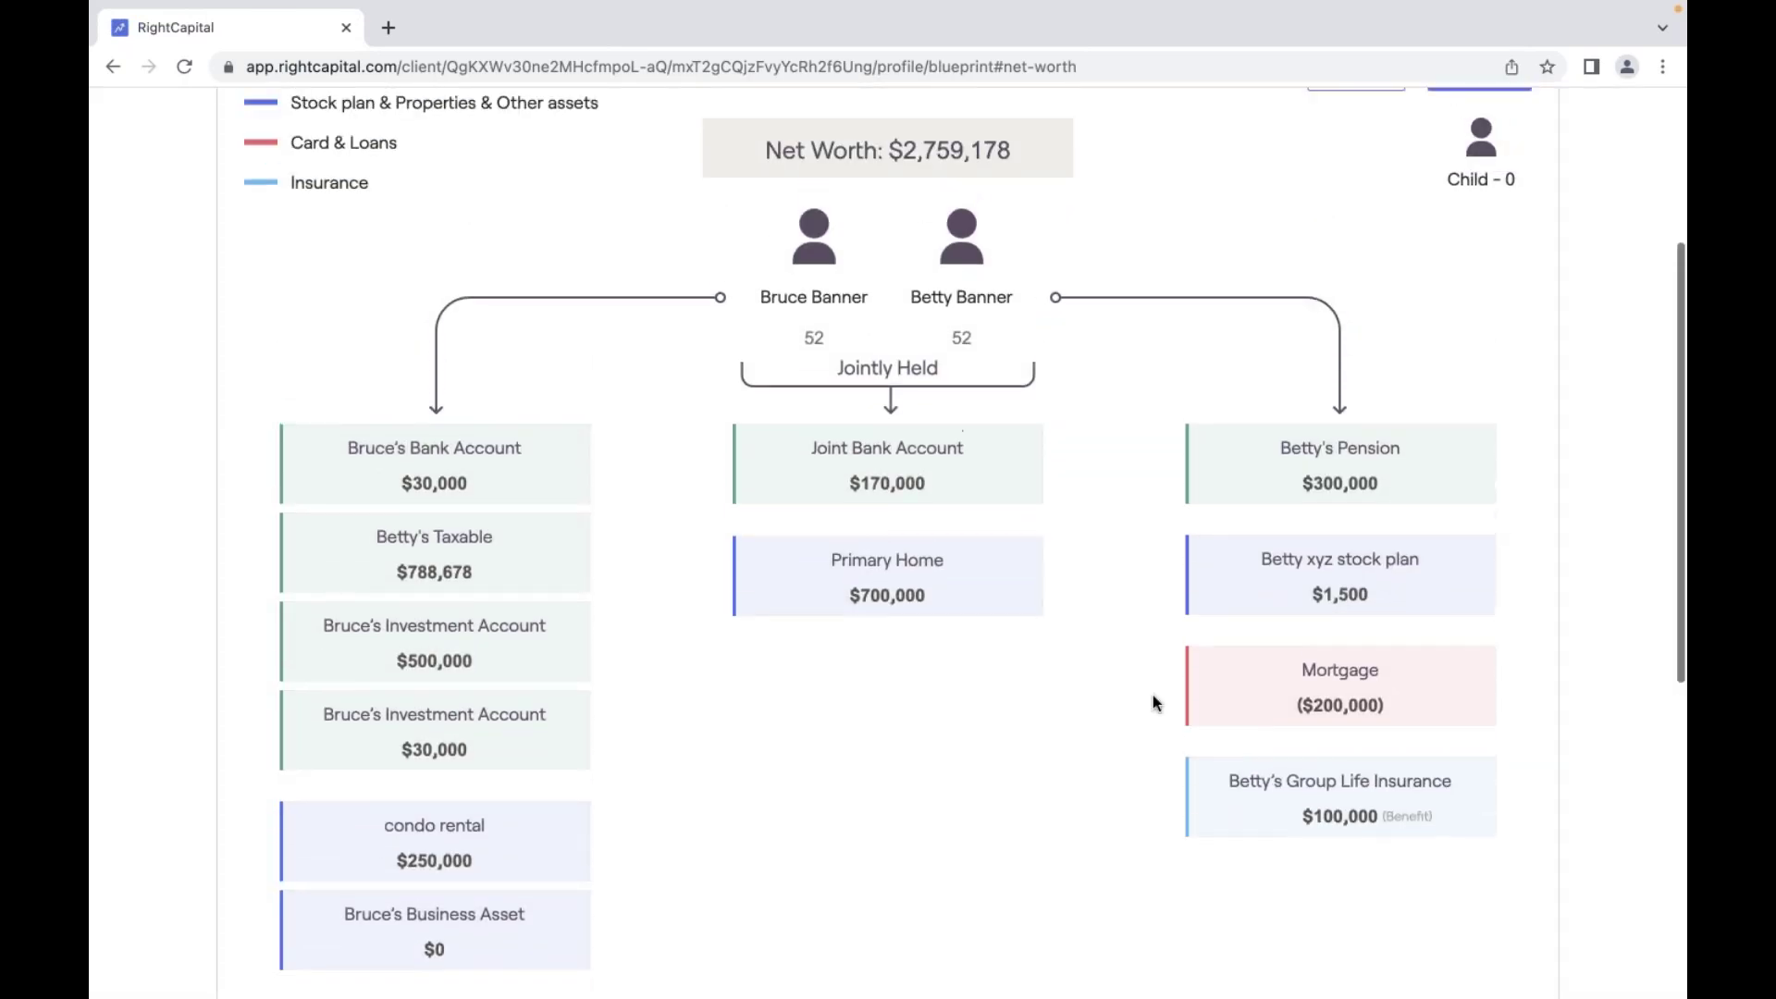
scroll(1152, 696, up, 1)
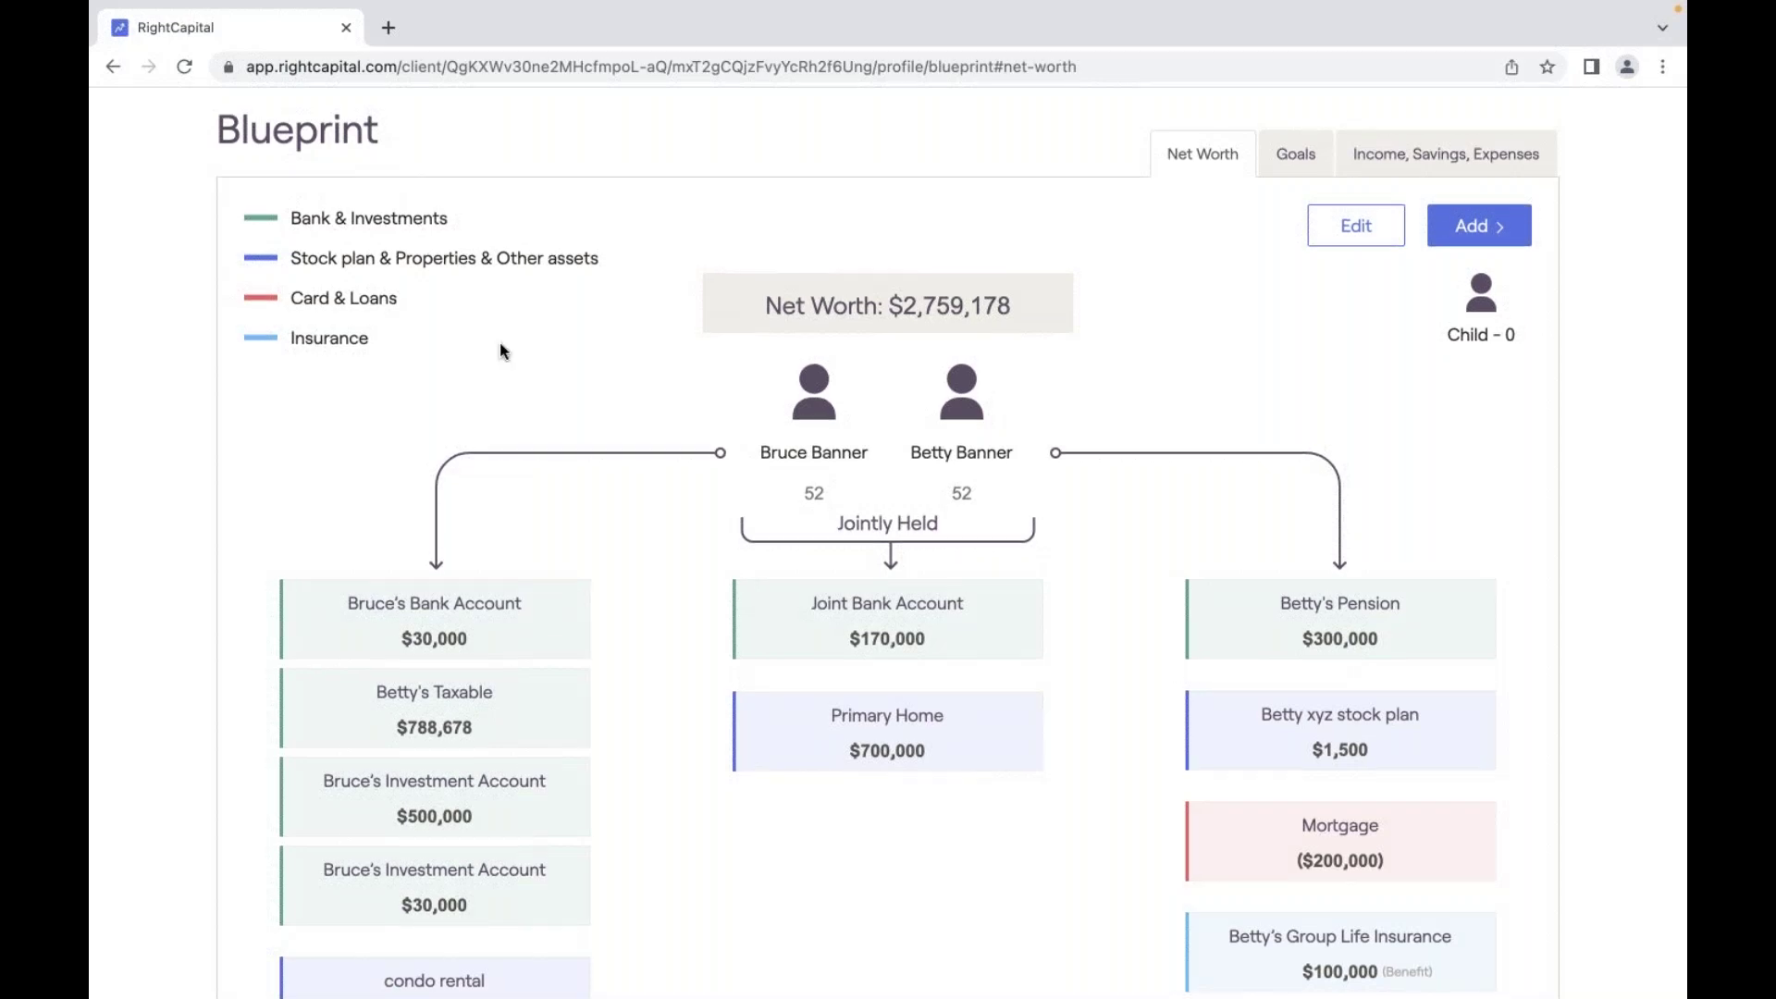
scroll(499, 349, up, 3)
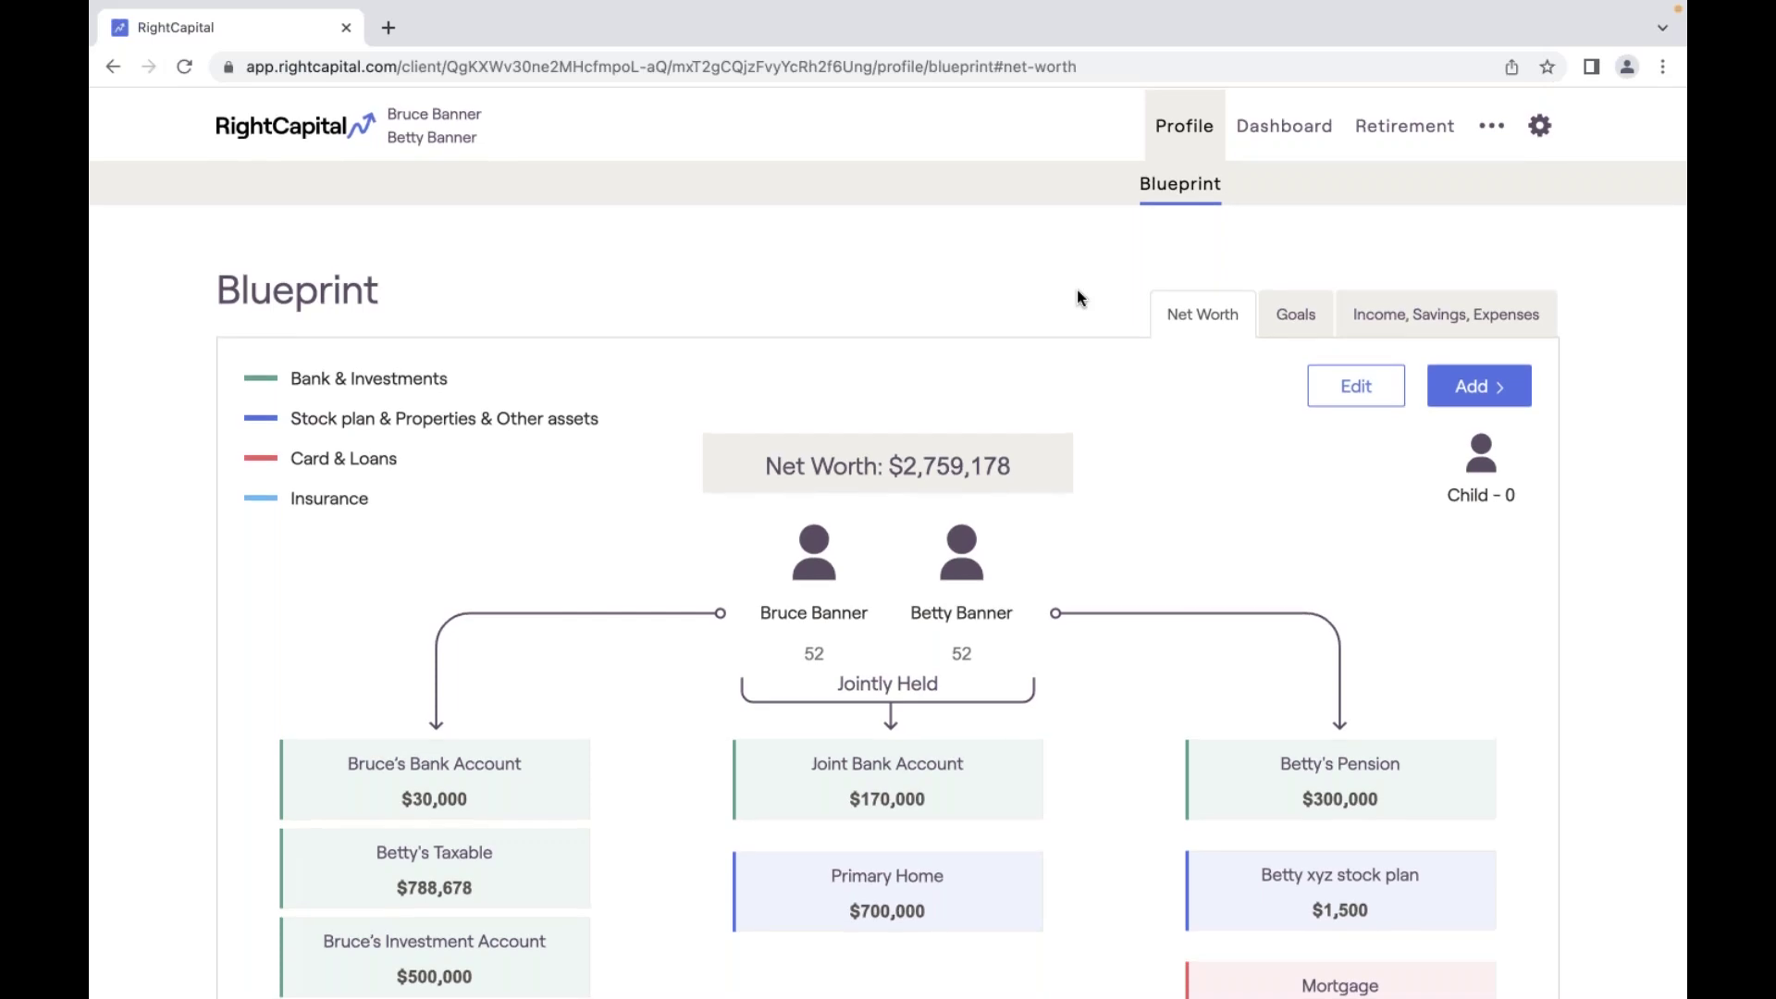
click(305, 133)
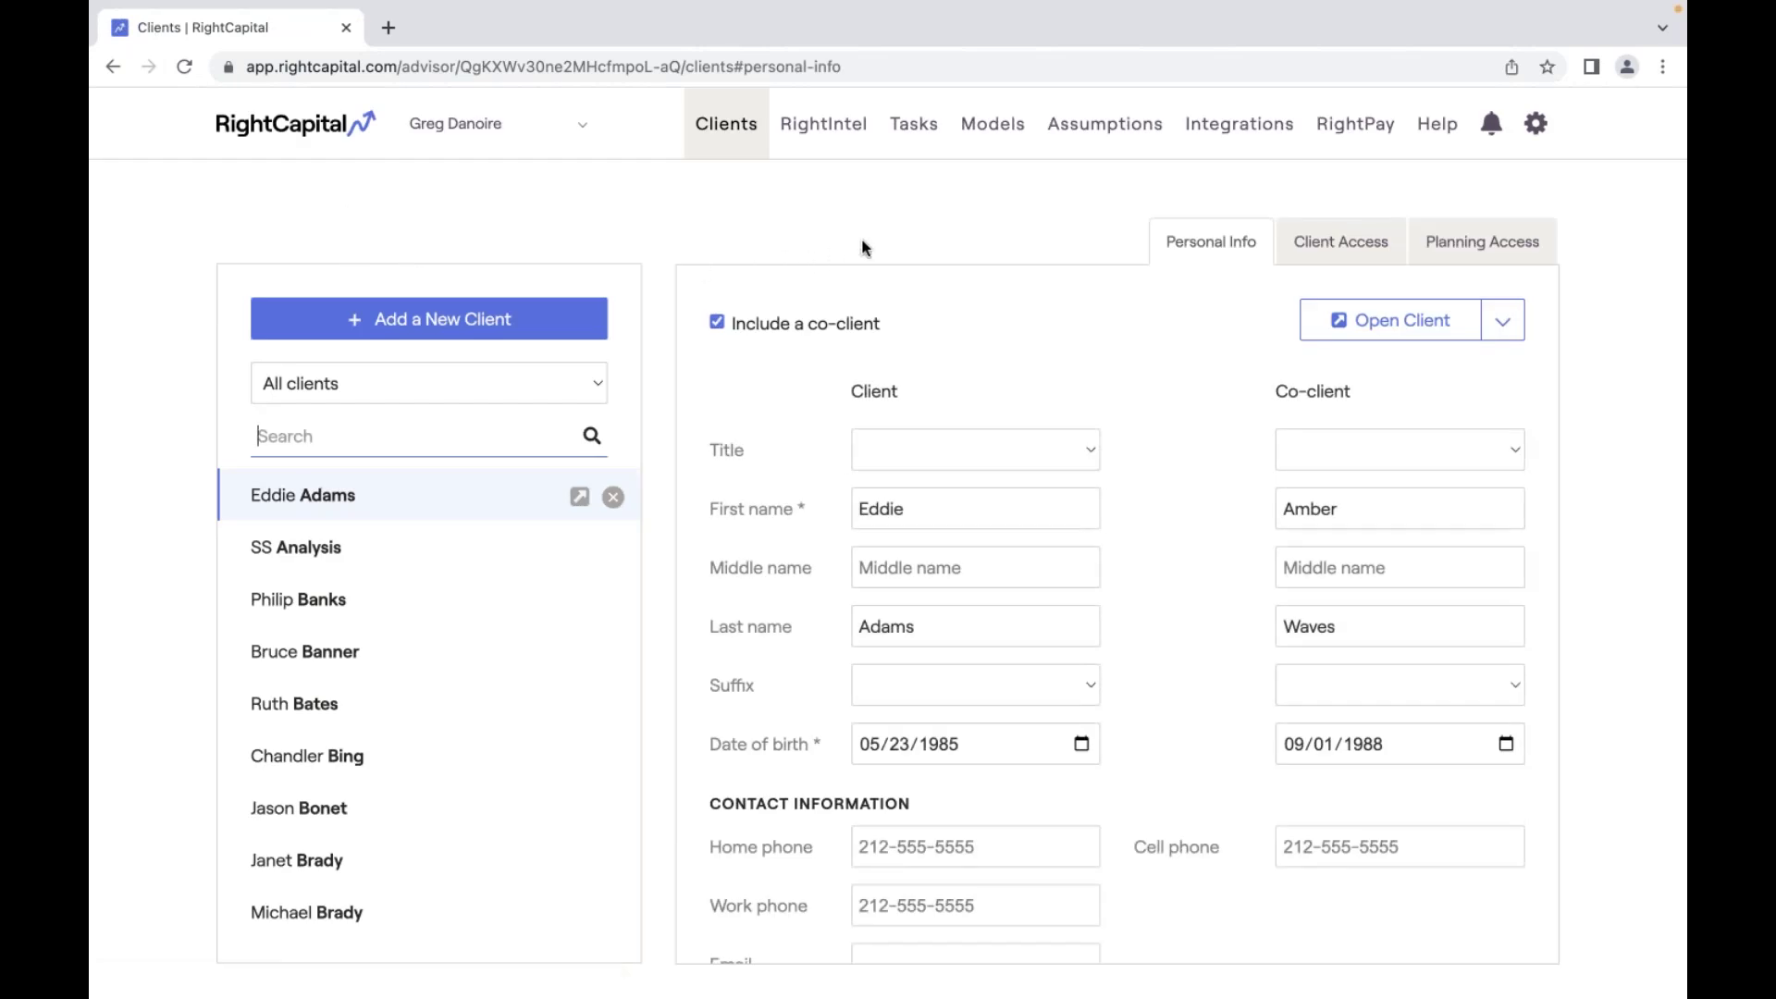
click(344, 661)
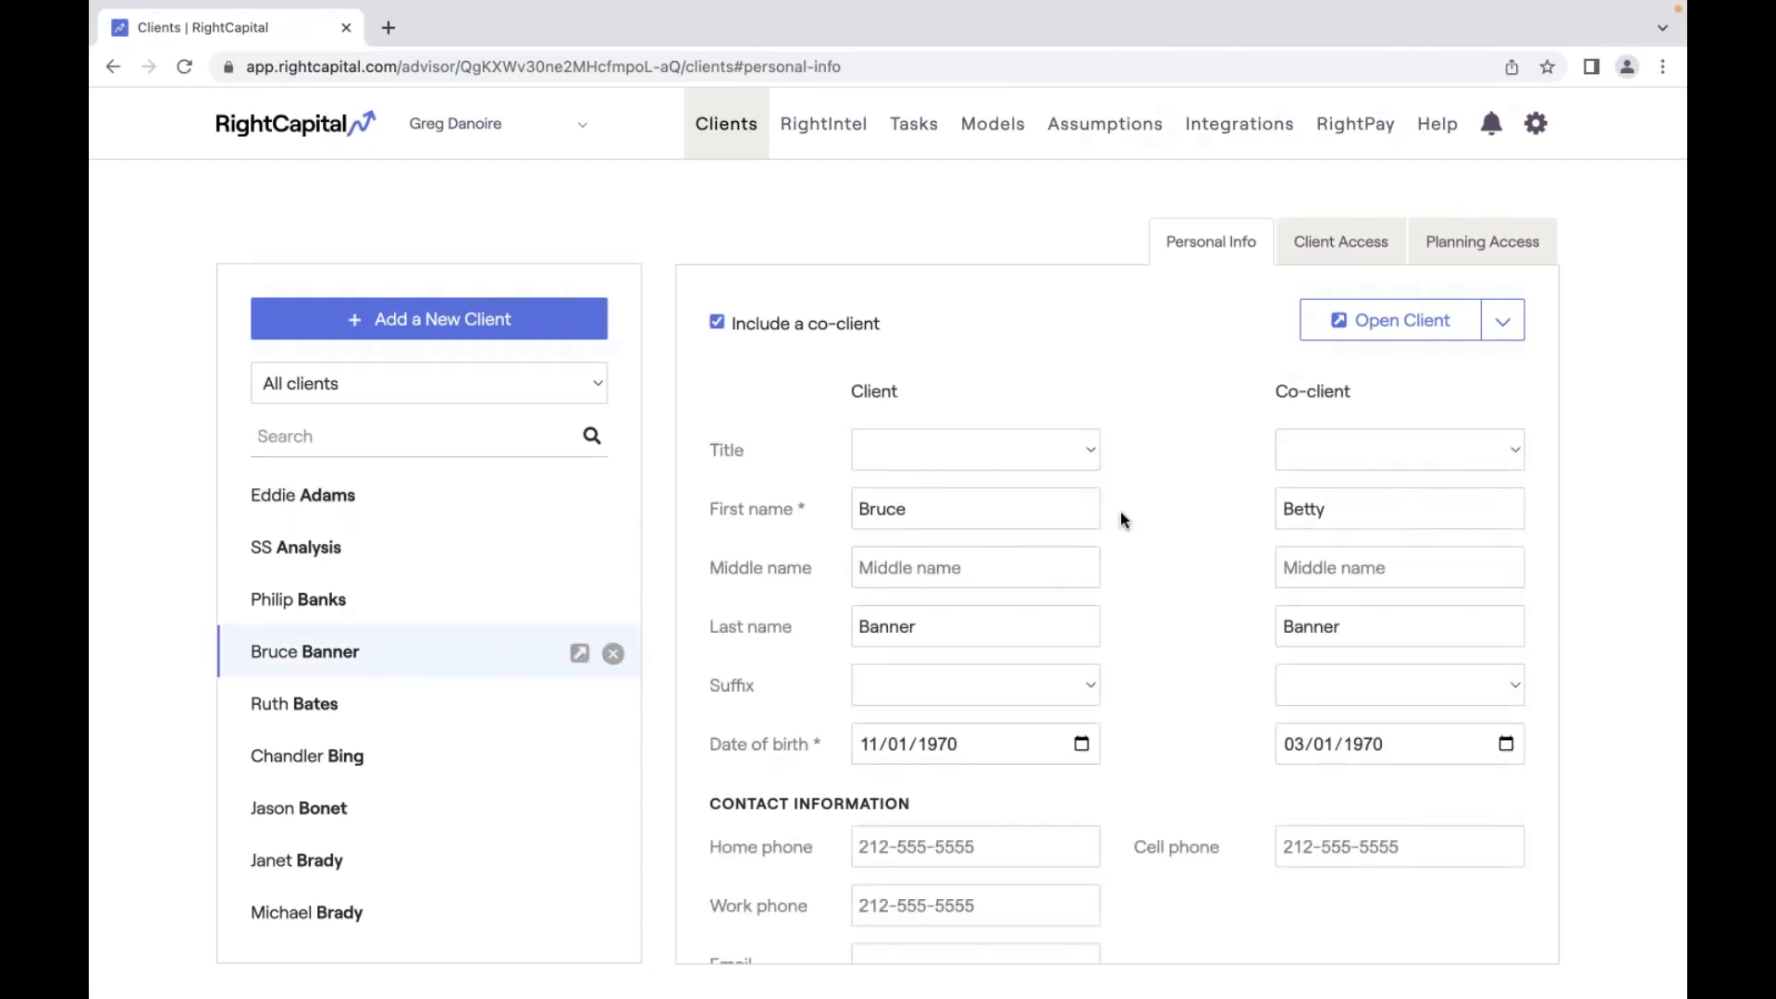
Review the selected client's access settings, including the e-mail invitation and how the client interacts with profile items.
click(1341, 248)
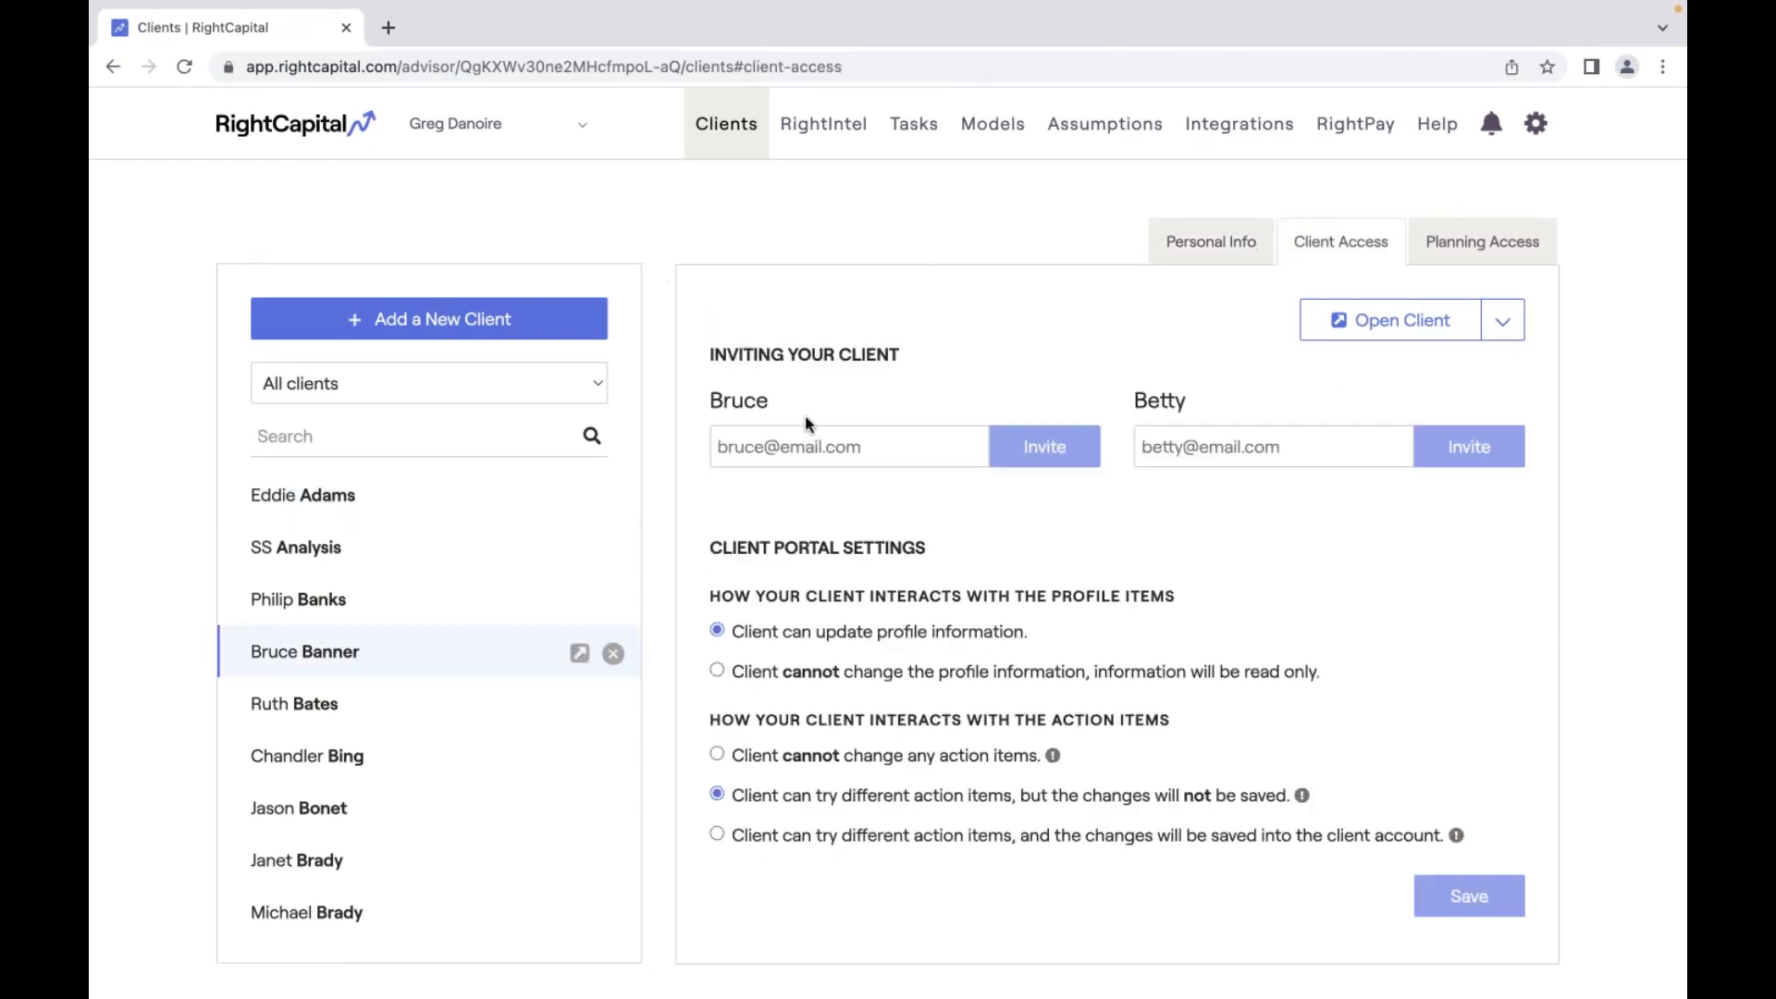
click(888, 449)
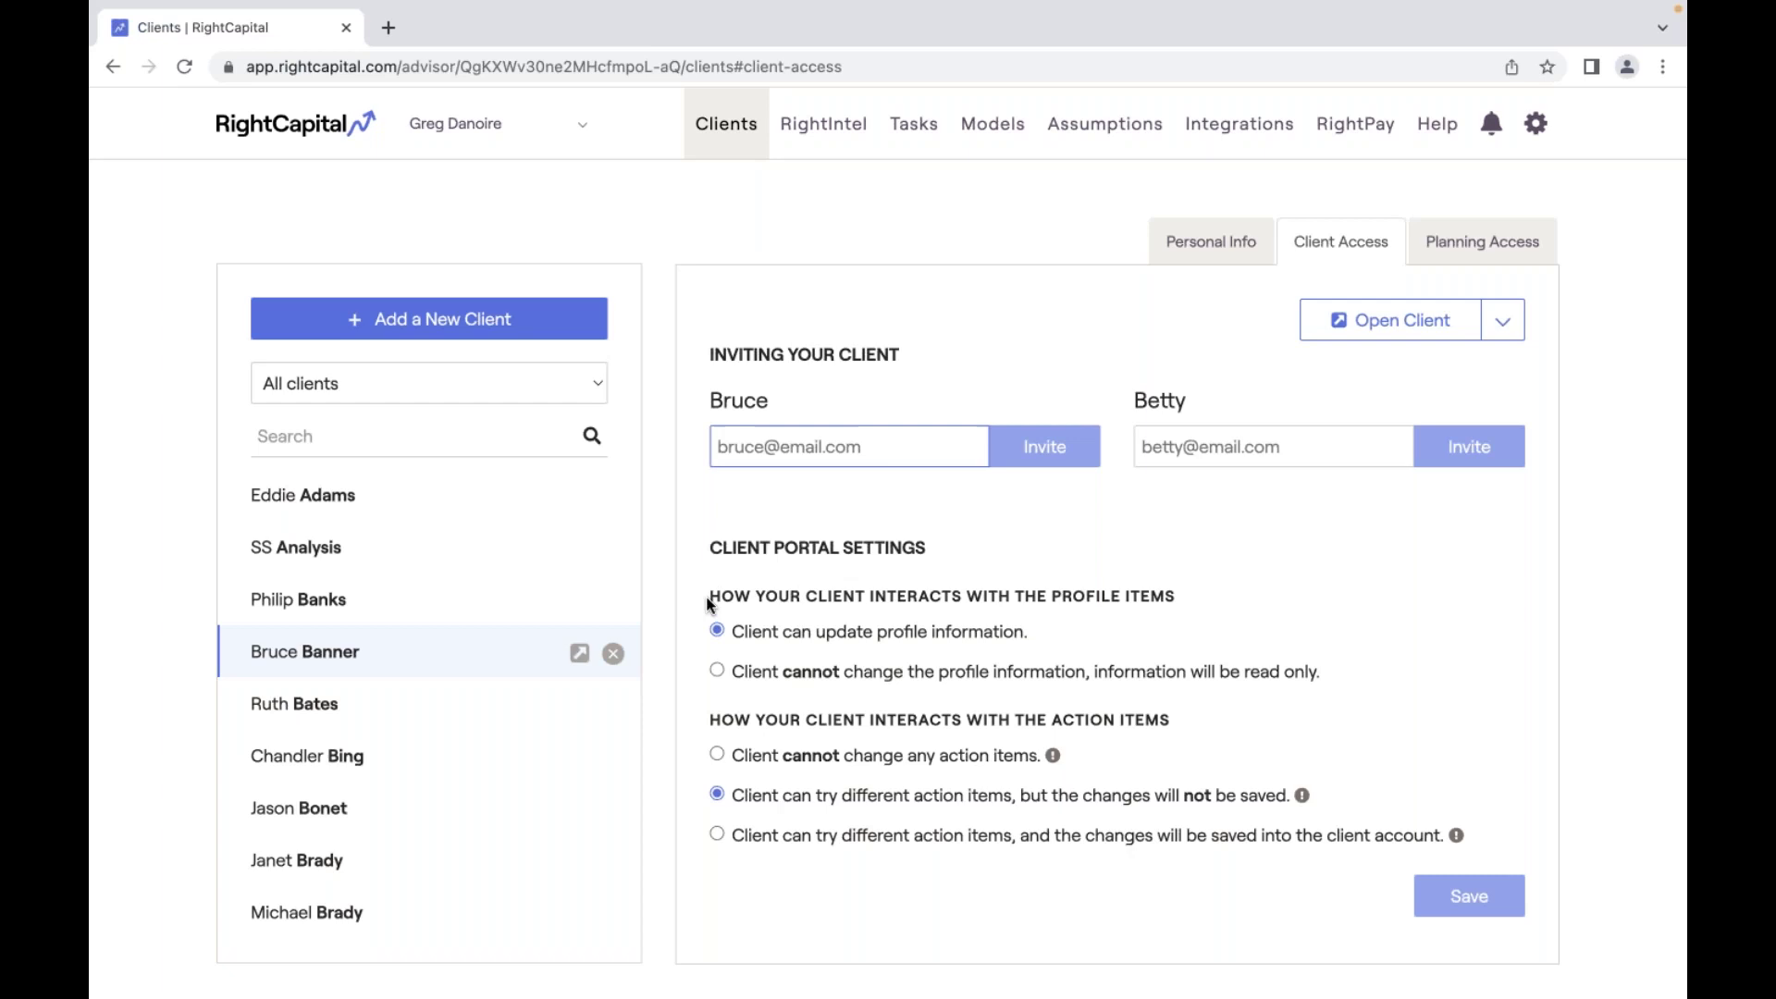
drag(712, 606, 1182, 607)
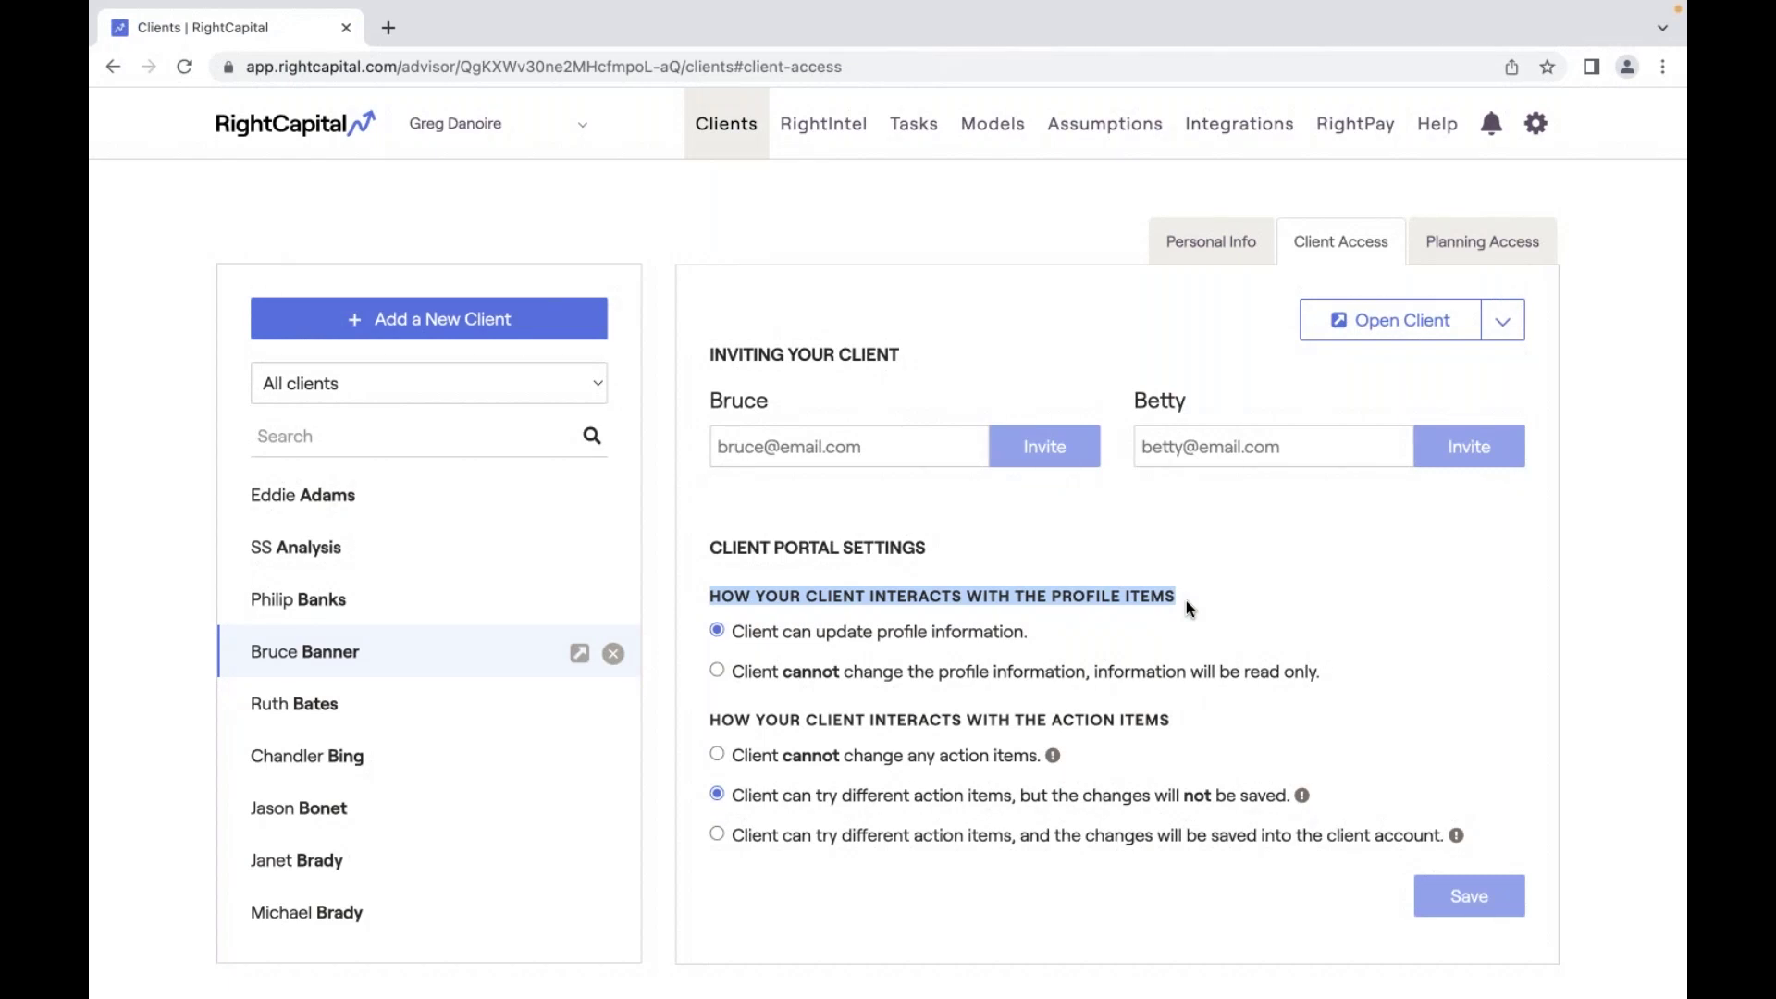
Examine the client's planning access settings to see which navigation menu modules are enabled for the portal.
click(1491, 242)
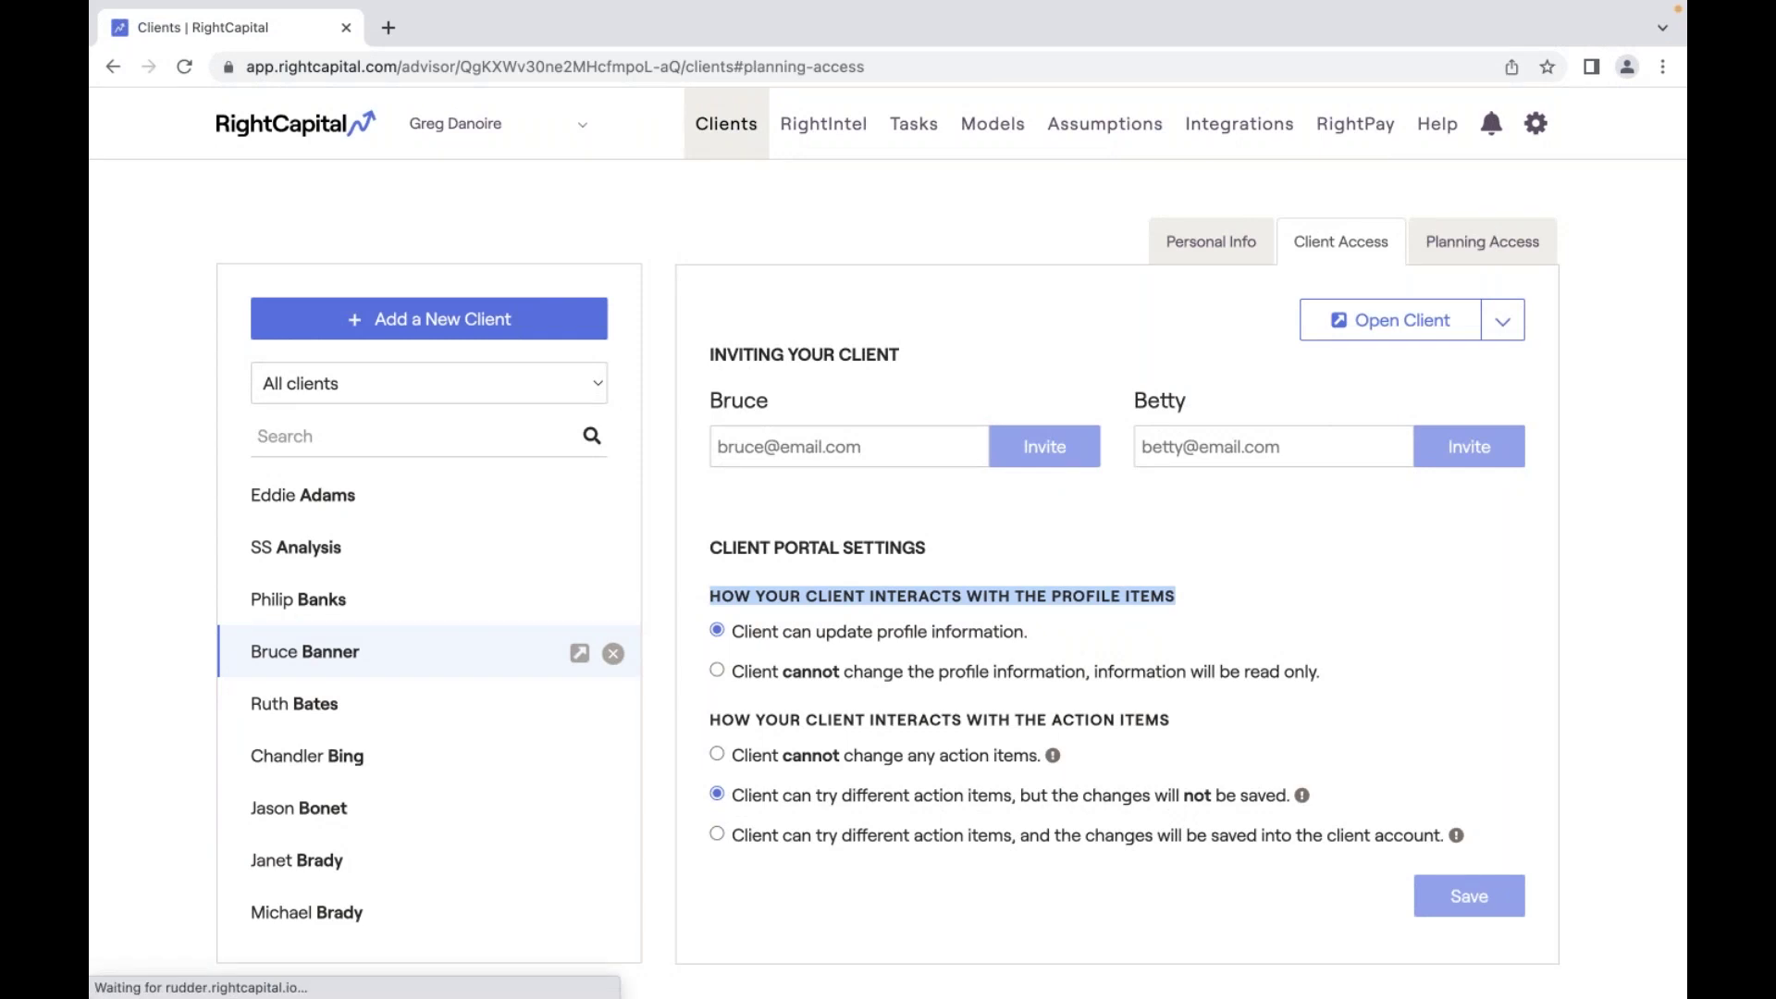
click(923, 770)
scroll(971, 800, down, 3)
scroll(962, 781, down, 4)
scroll(754, 845, up, 1)
scroll(1103, 518, up, 3)
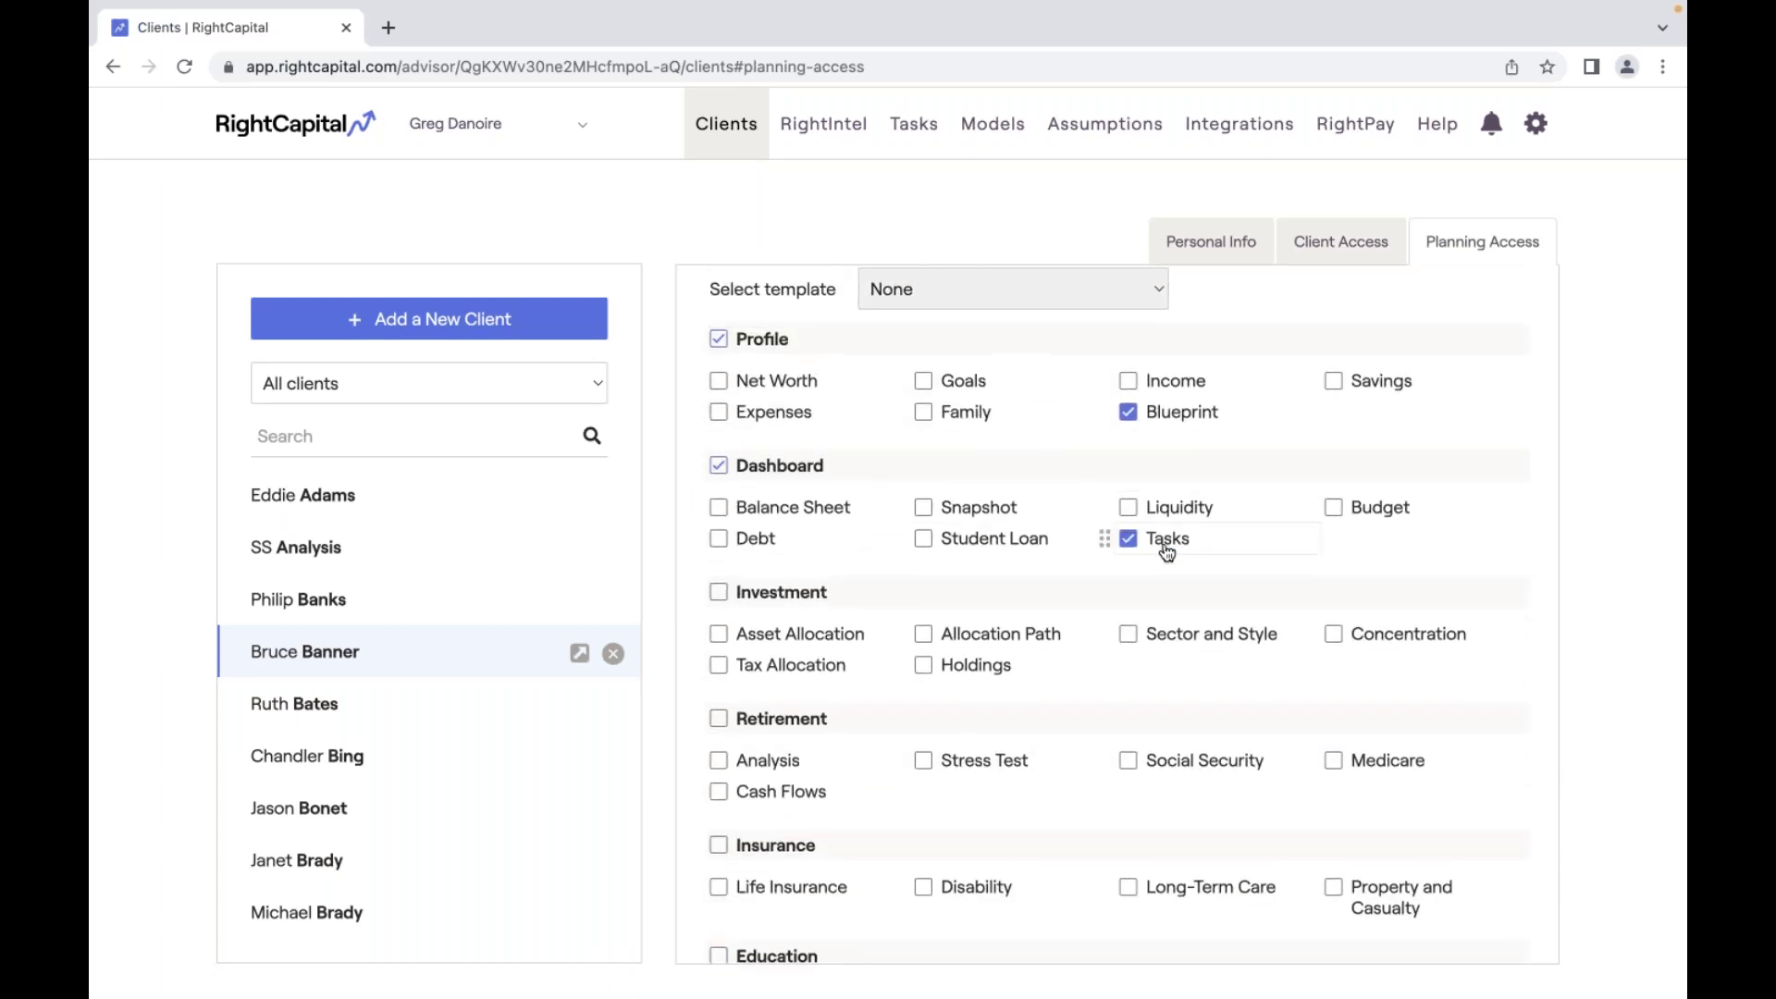
scroll(1130, 540, up, 2)
scroll(1110, 555, up, 2)
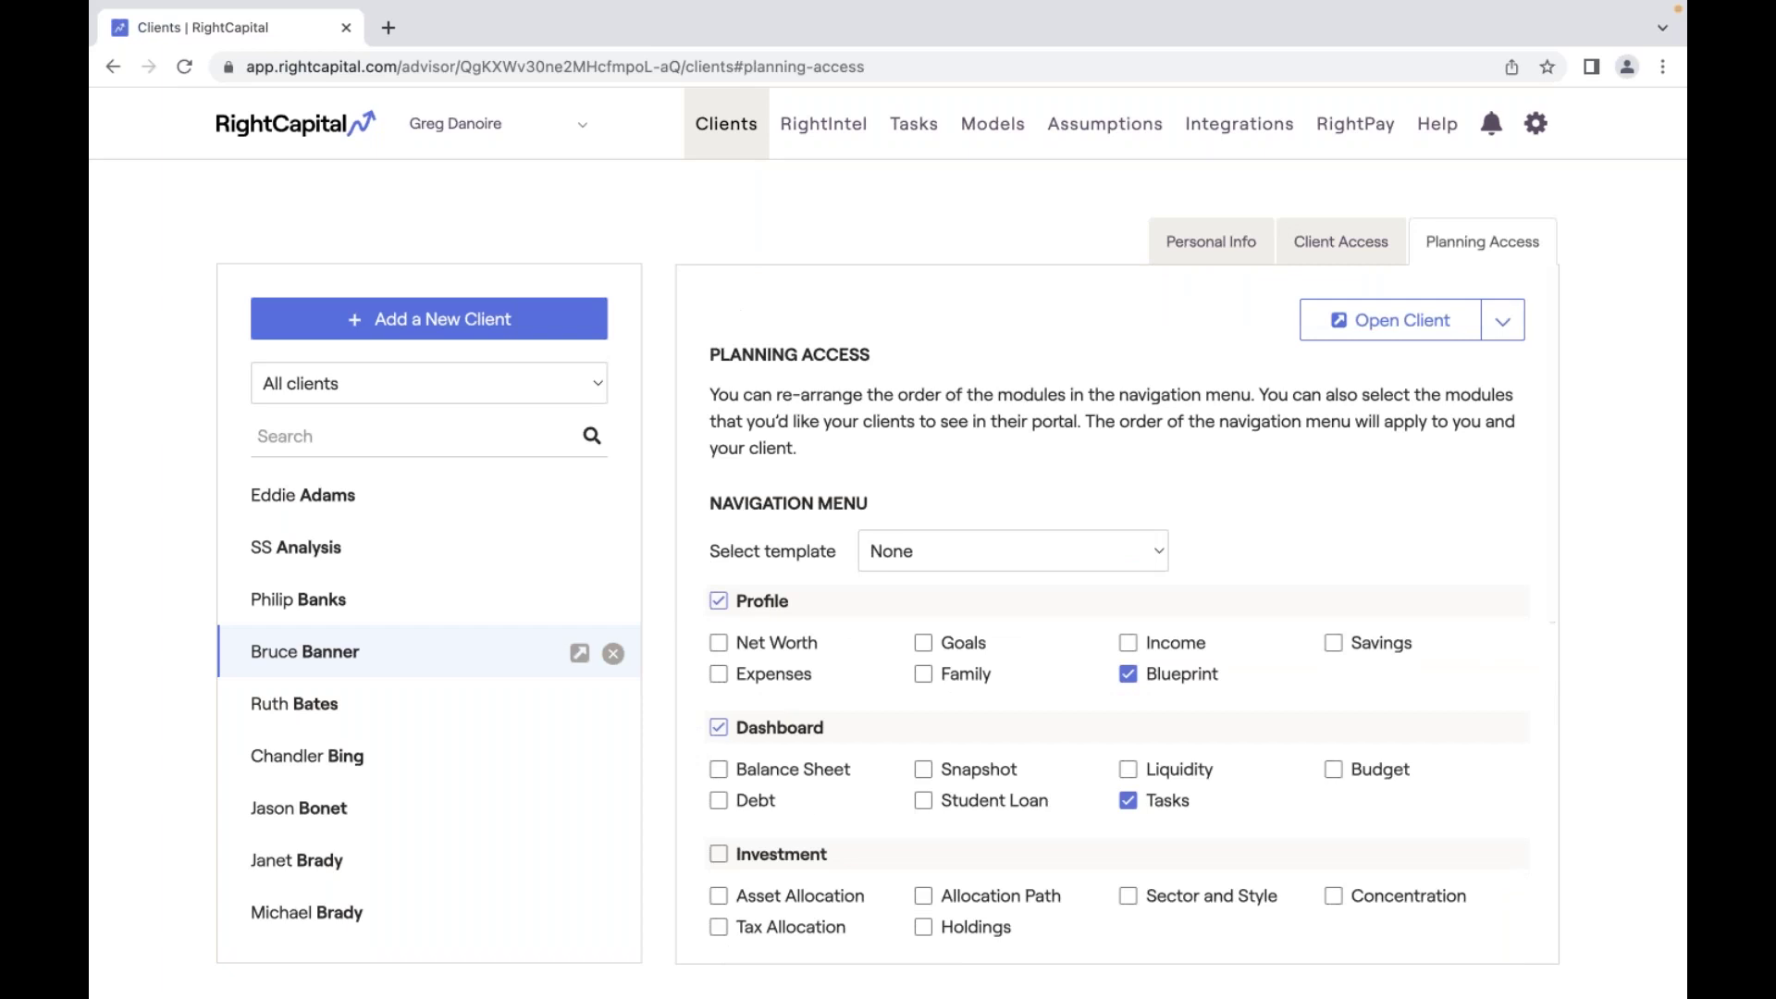
Return to the client access settings and check the option that lets the client update profile information.
click(1318, 259)
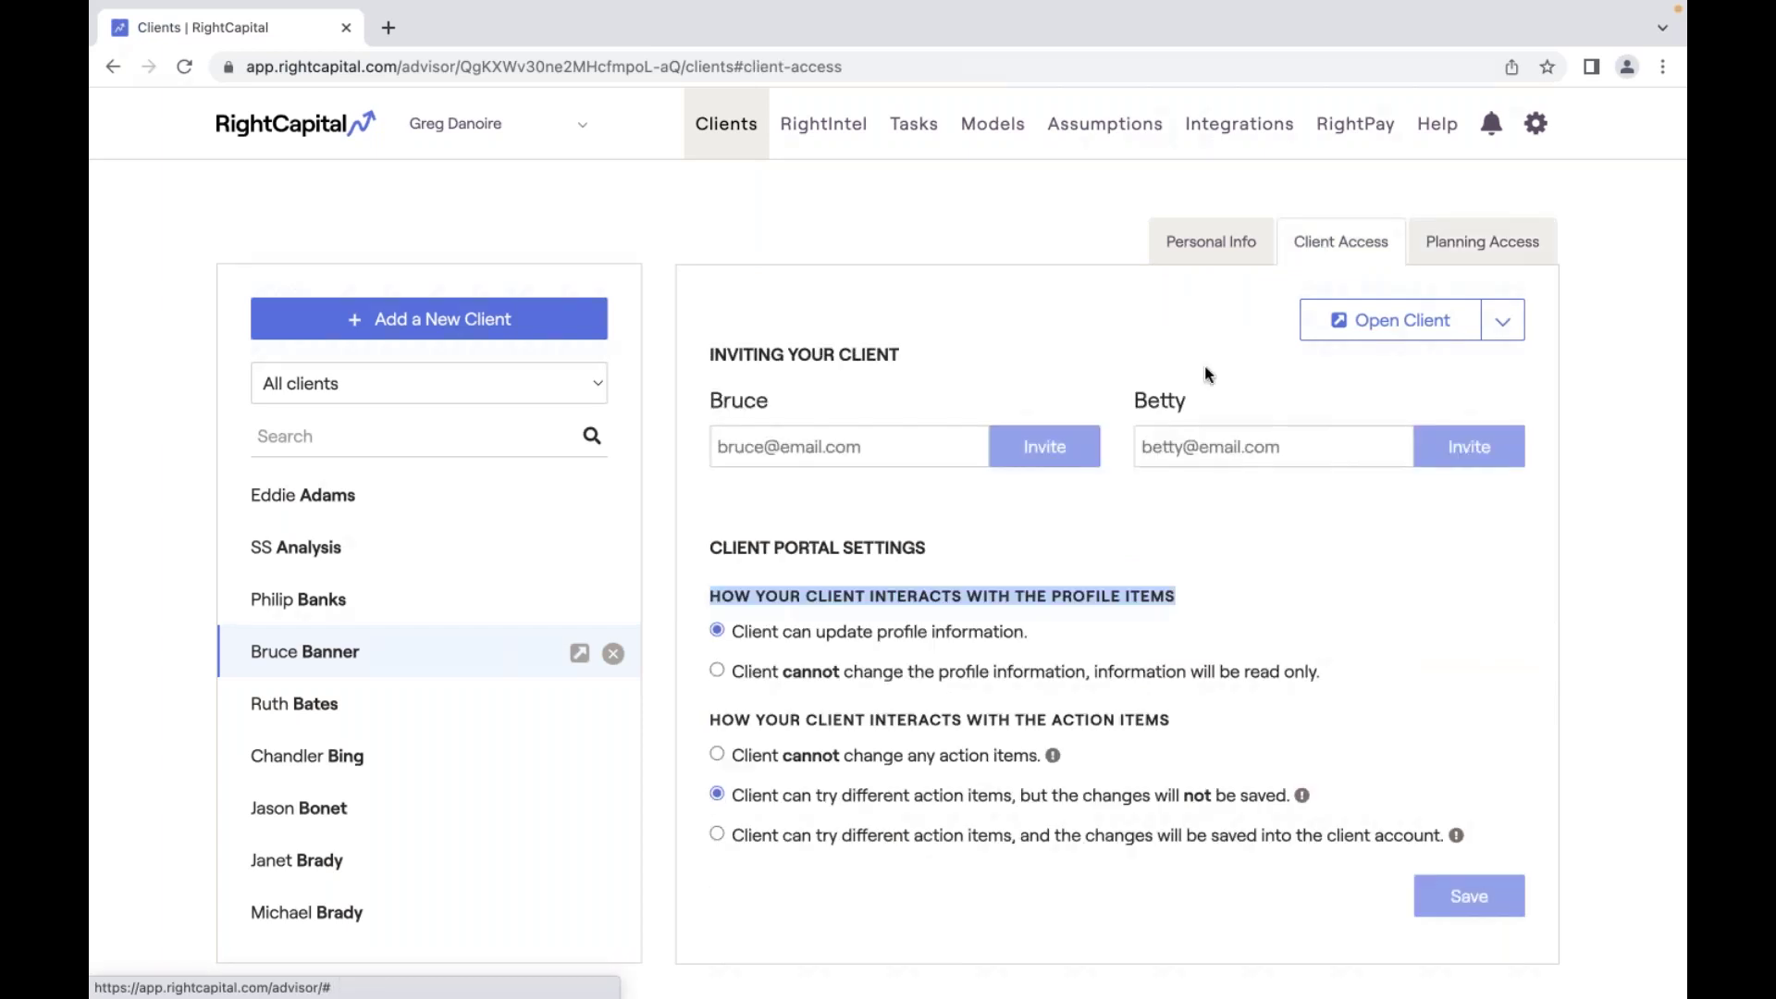
drag(735, 637, 1033, 639)
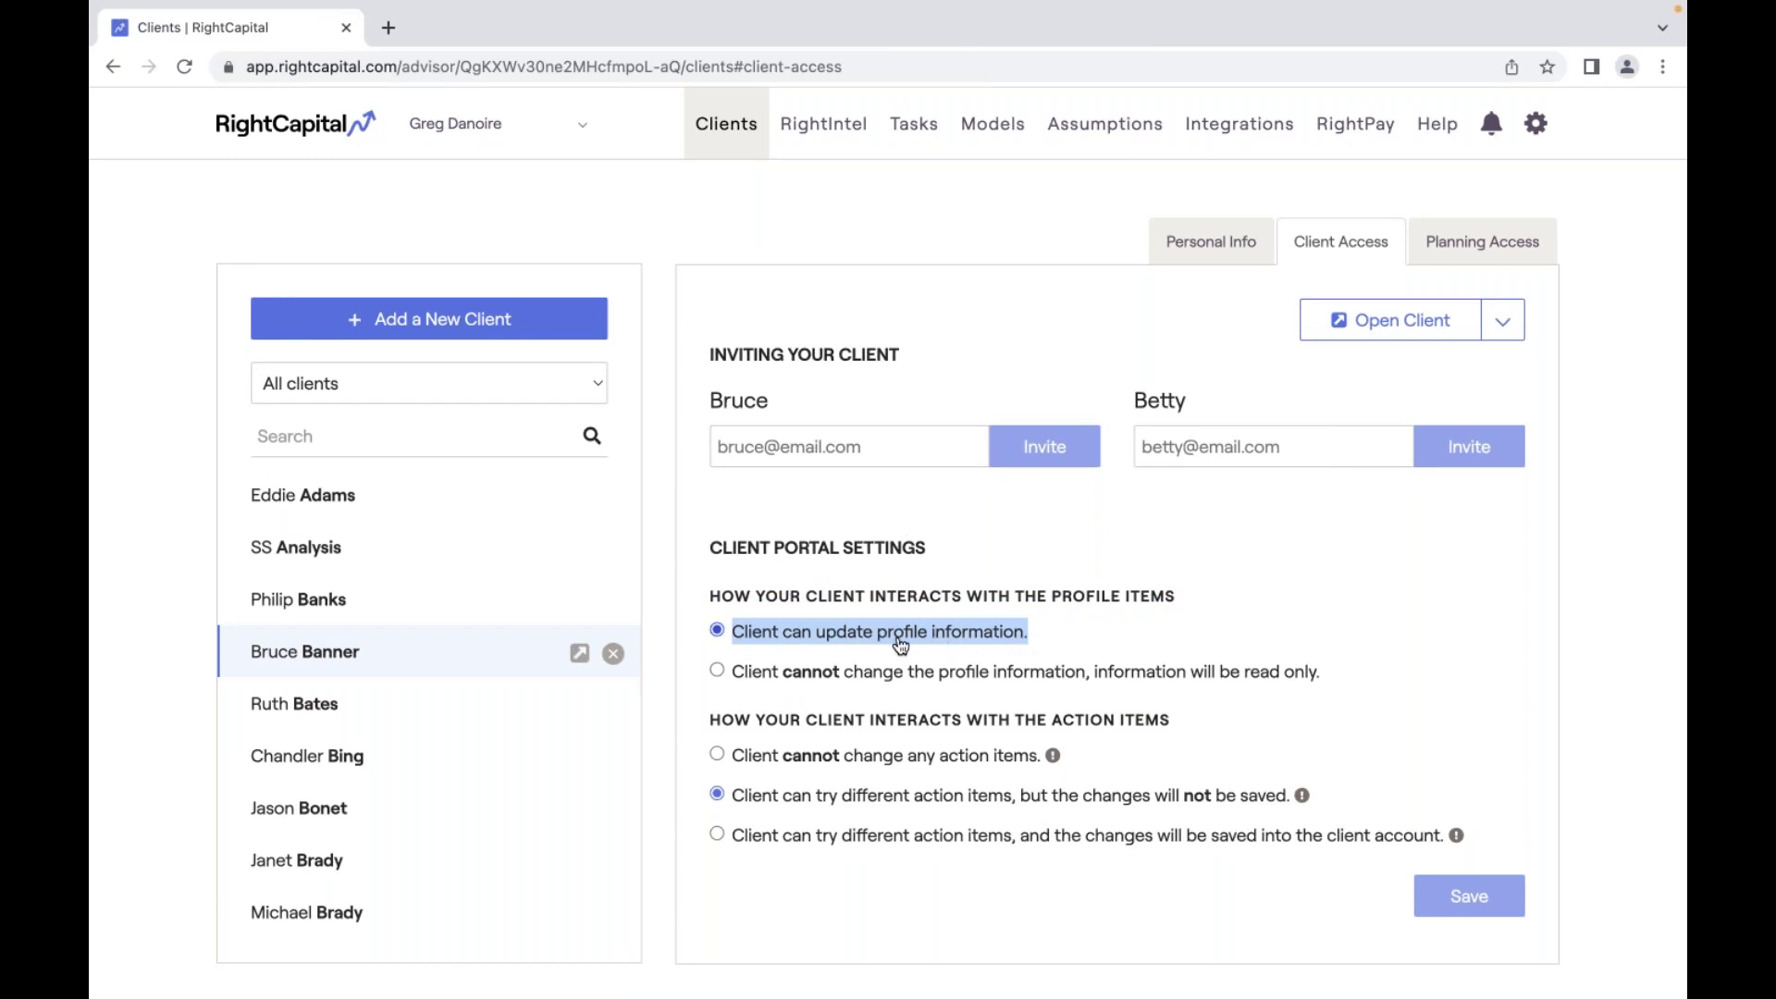
click(916, 443)
Preview the portal as the client sees it, viewing the Dashboard's Tasks page and returning to the Profile's Blueprint.
click(1501, 324)
click(1498, 361)
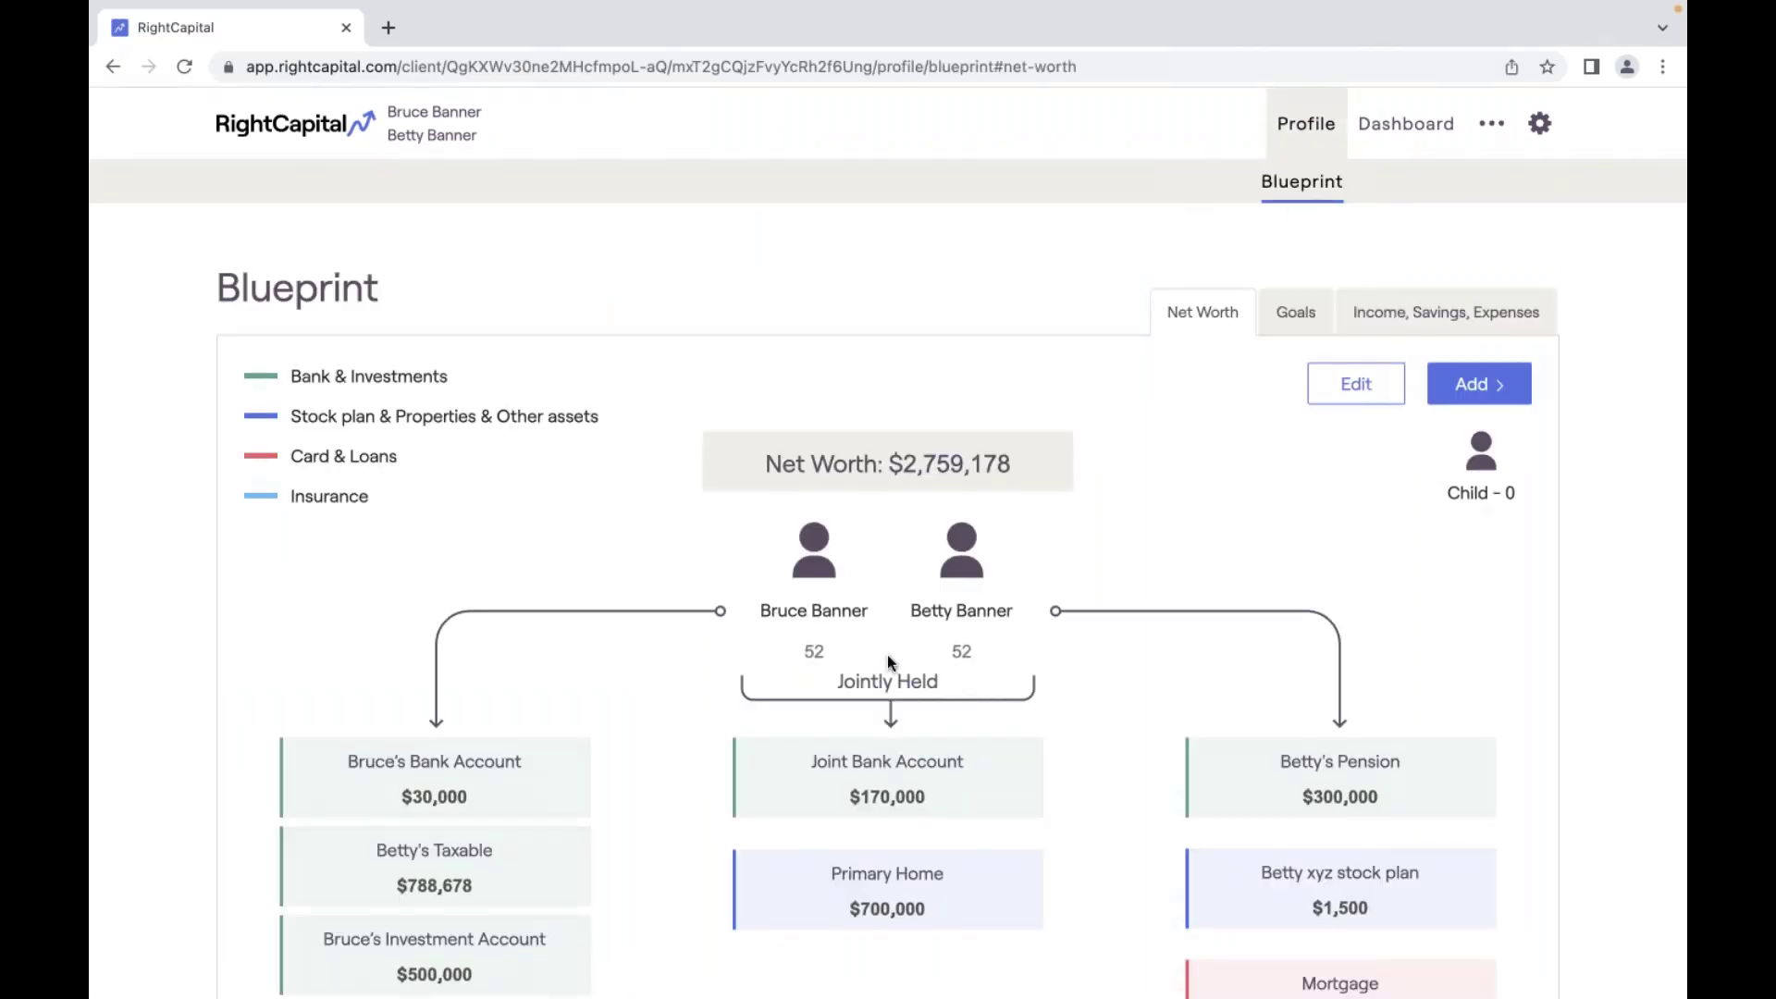
click(1407, 134)
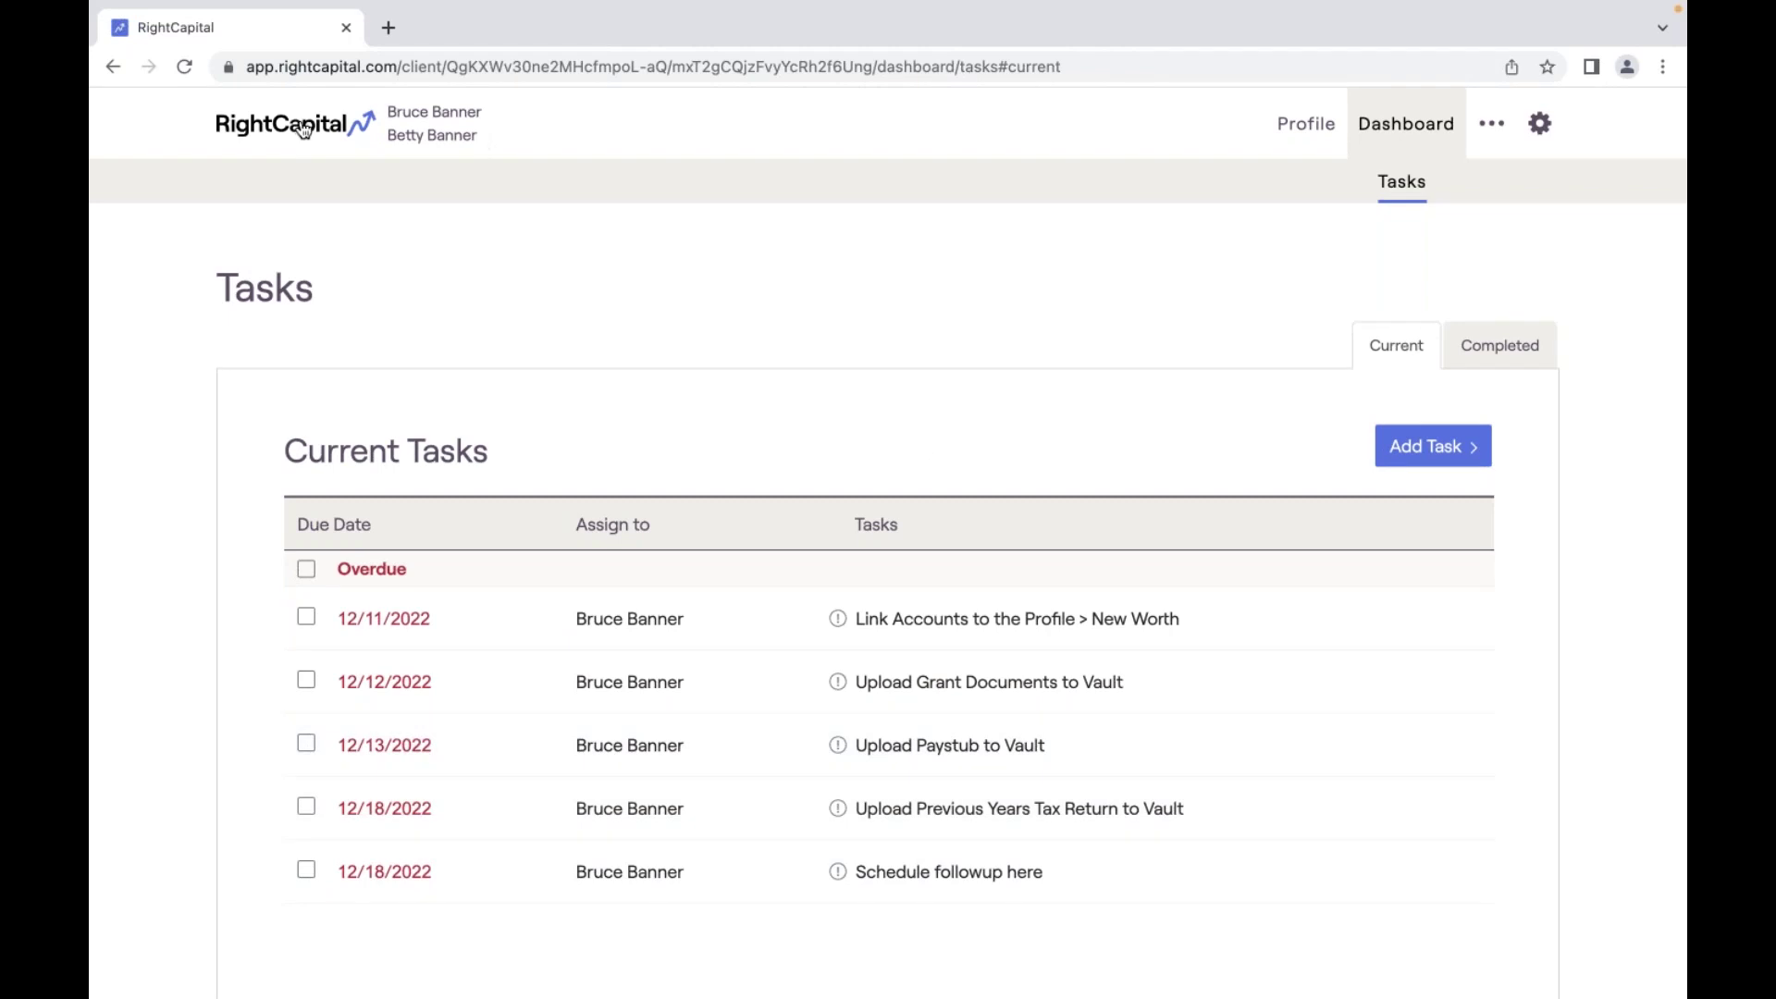
click(1284, 127)
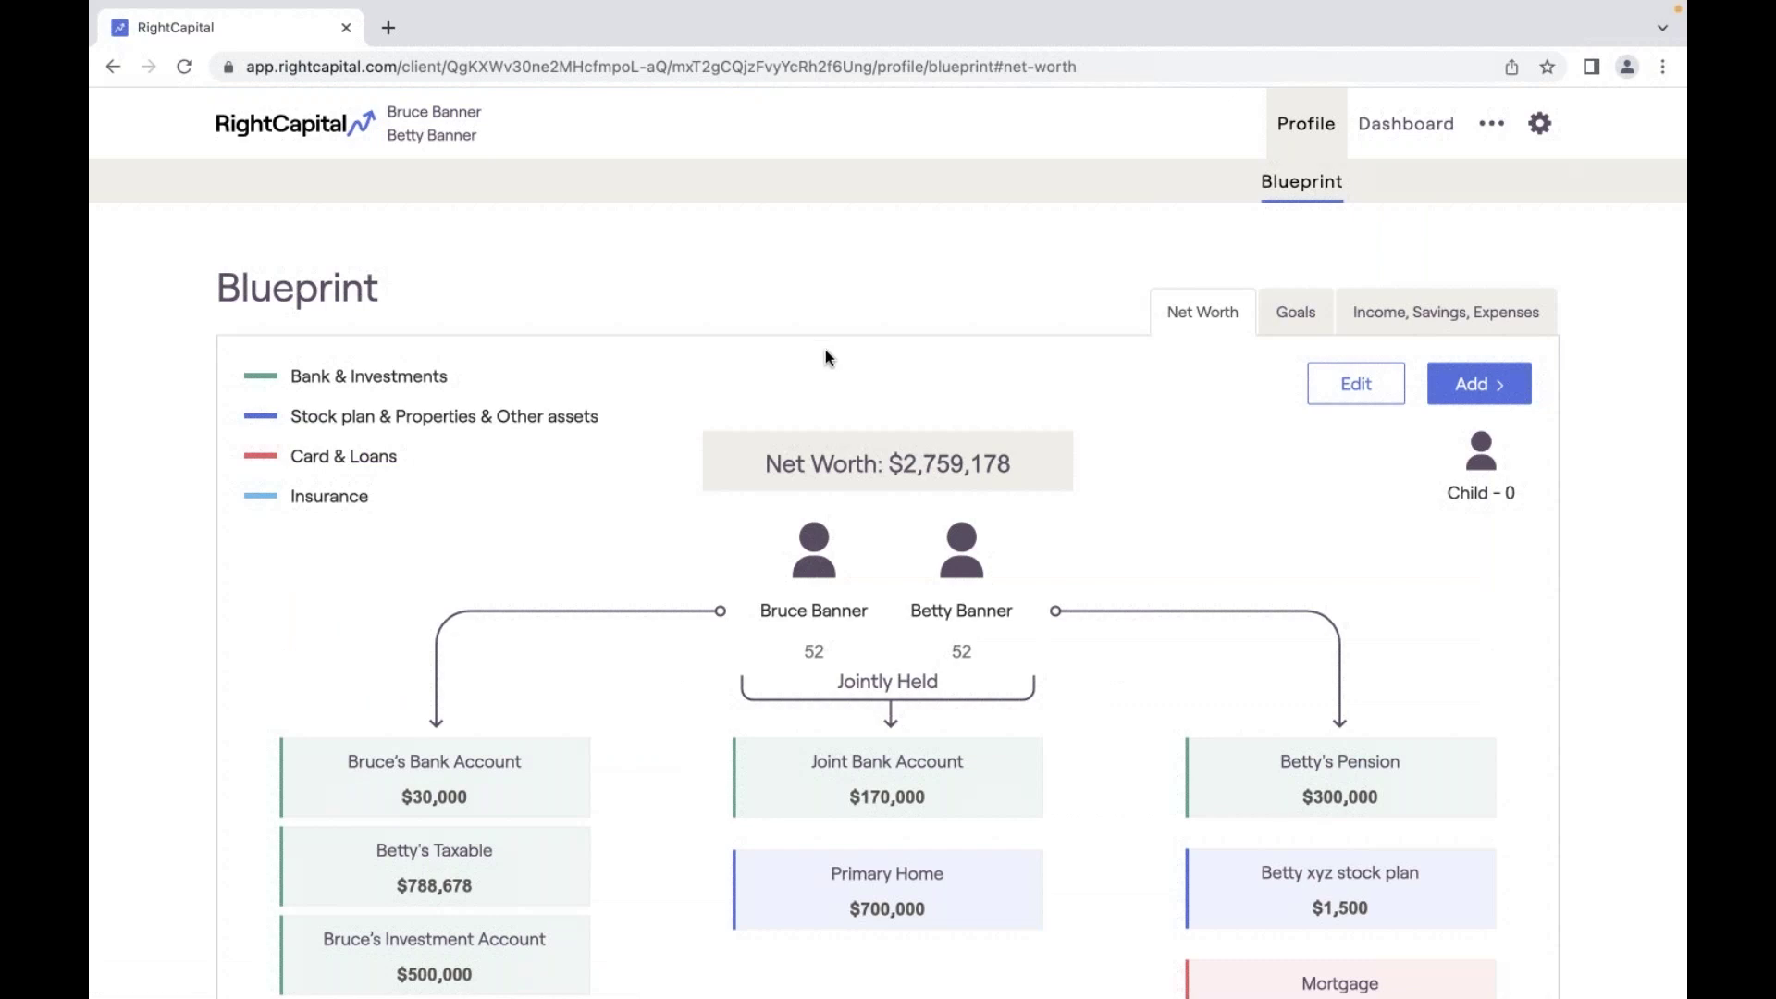
View the Joint Bank Account details in the portal's Blueprint, close them without saving, and return to the advisor's client list.
click(888, 774)
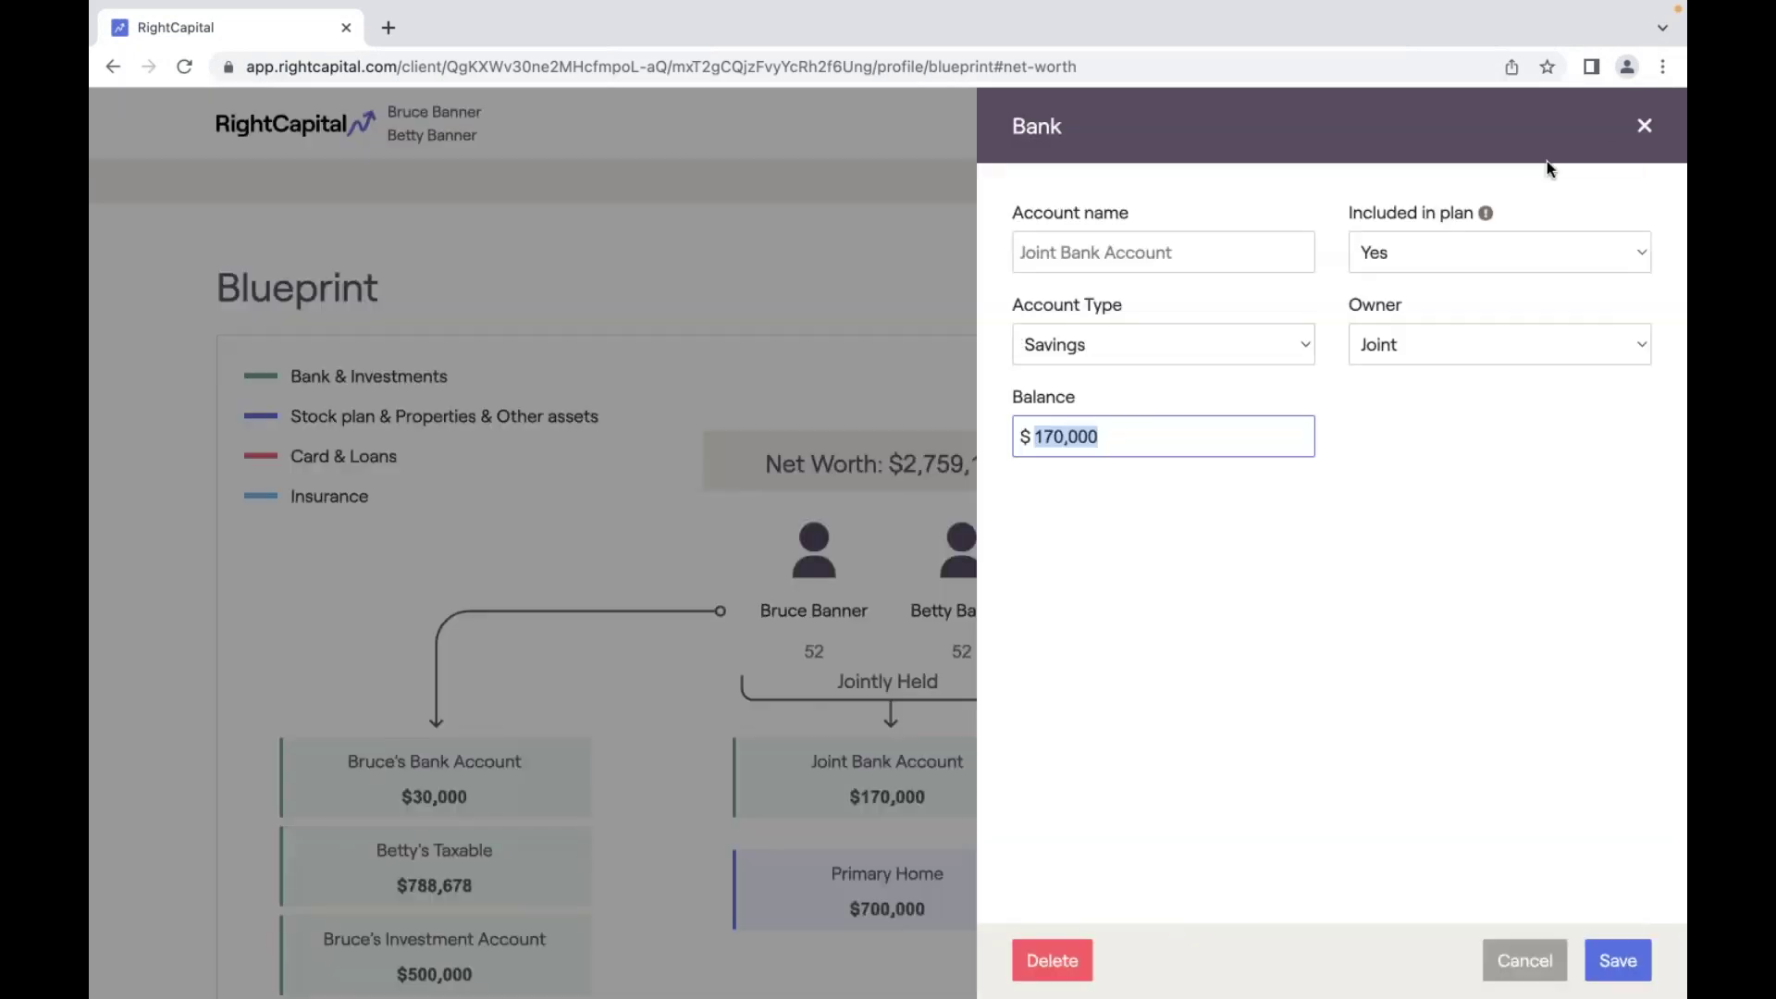
click(1644, 124)
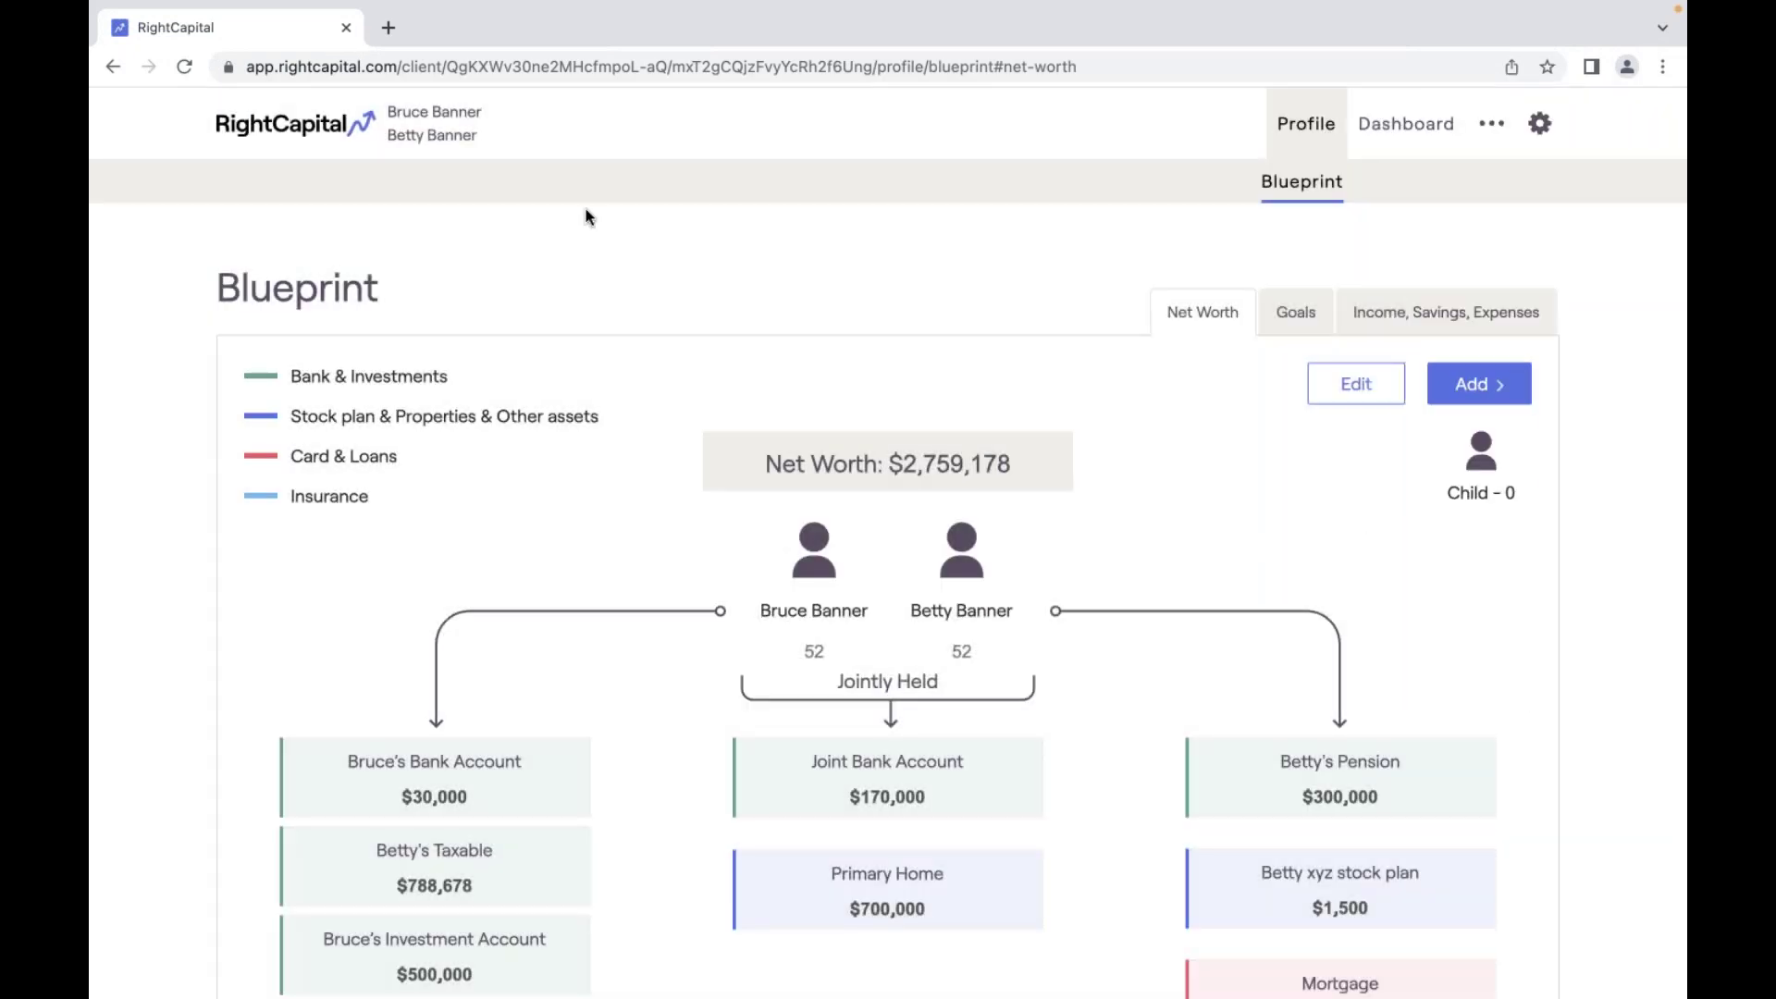
click(277, 125)
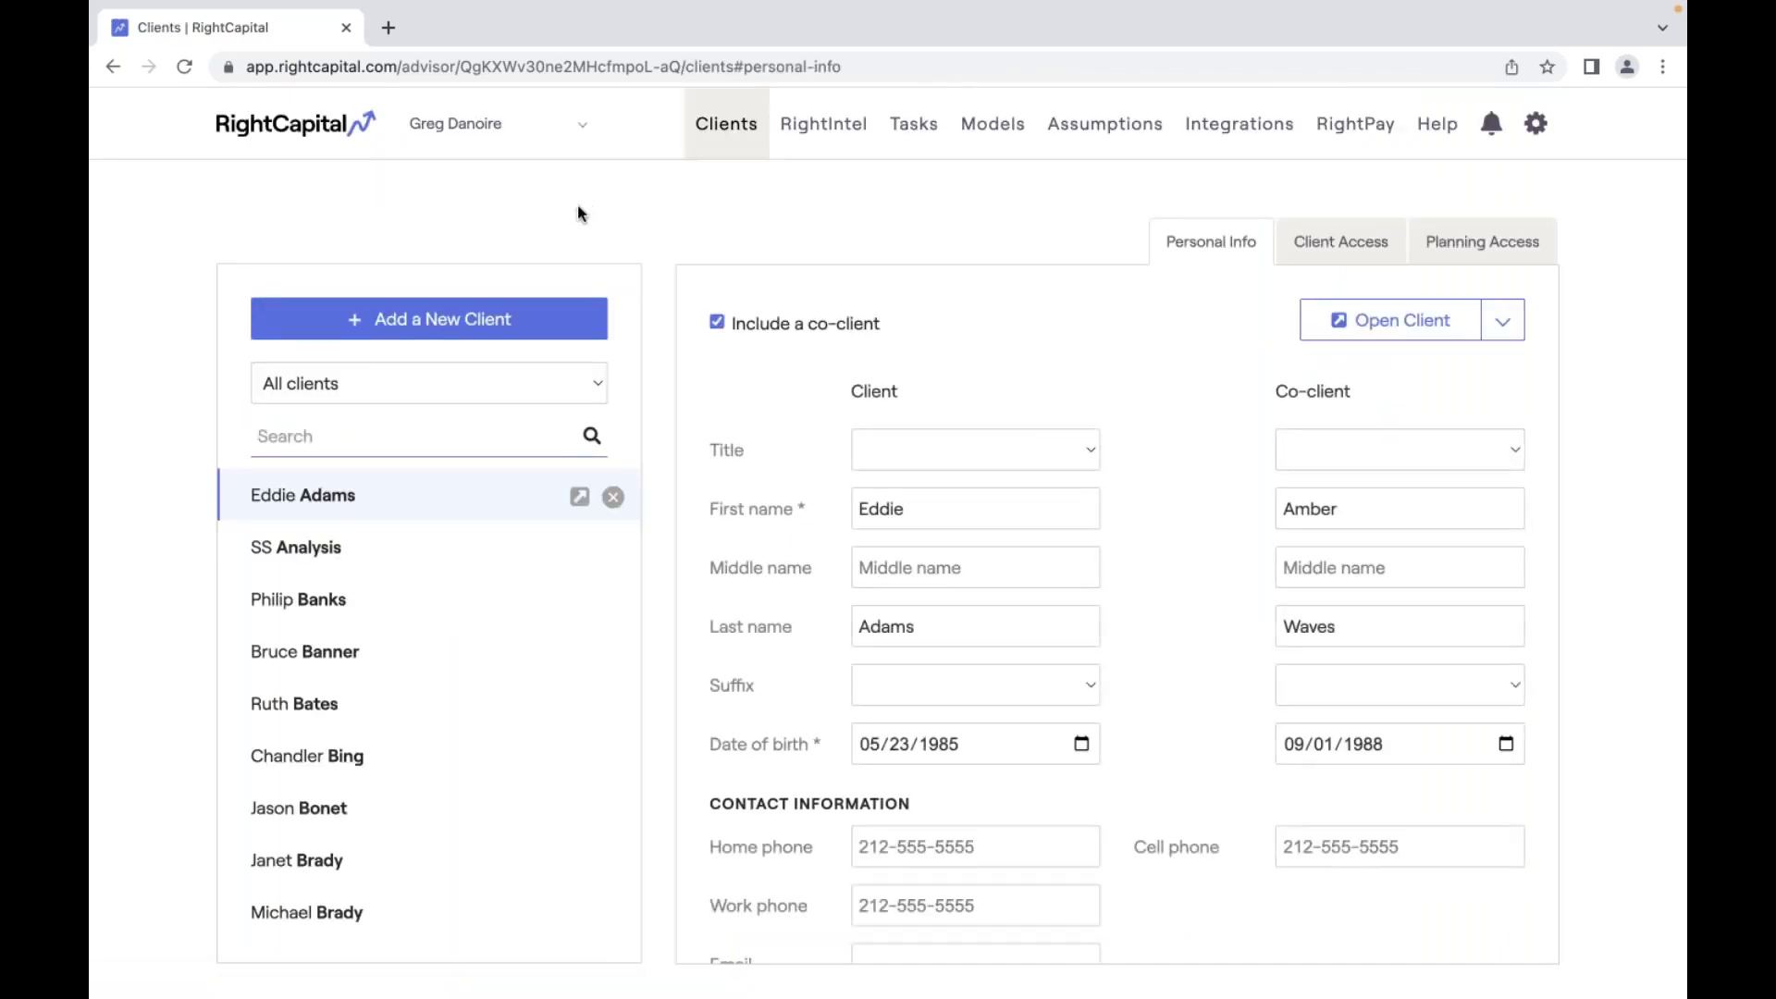
Add a new client with first name "Test" and last name "2", choosing to input the client's information now.
click(574, 315)
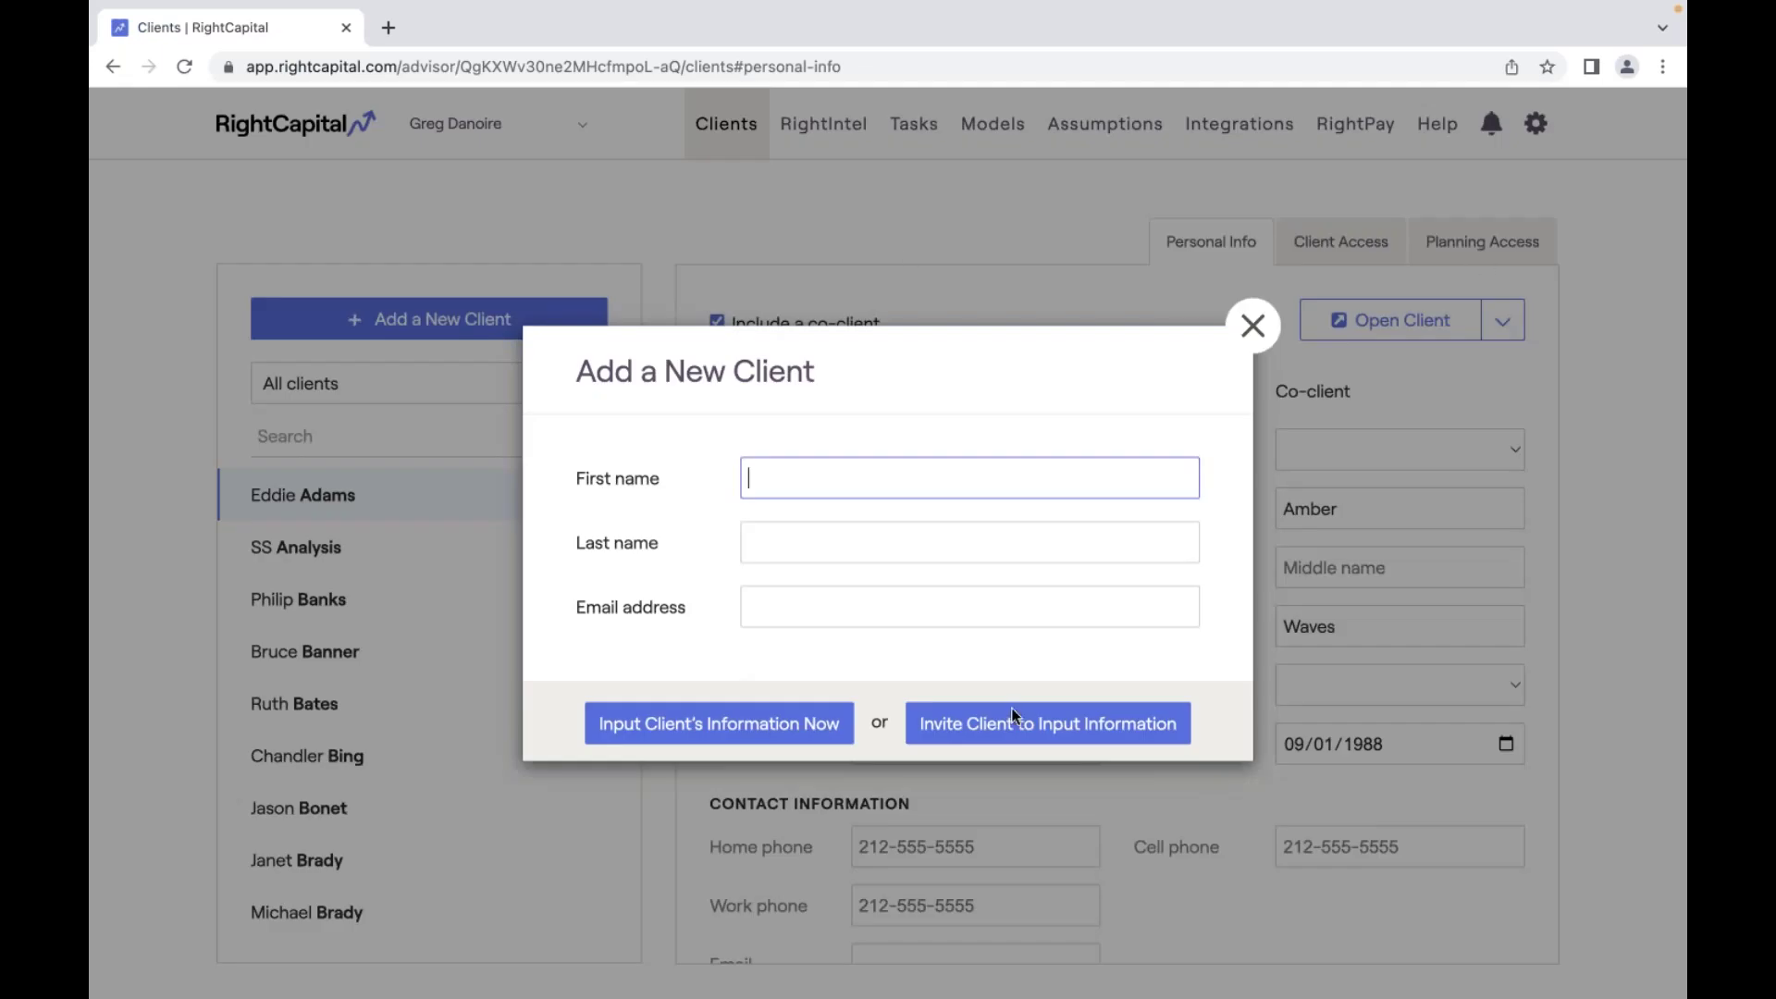
text(Test)
key(Tab)
text(2)
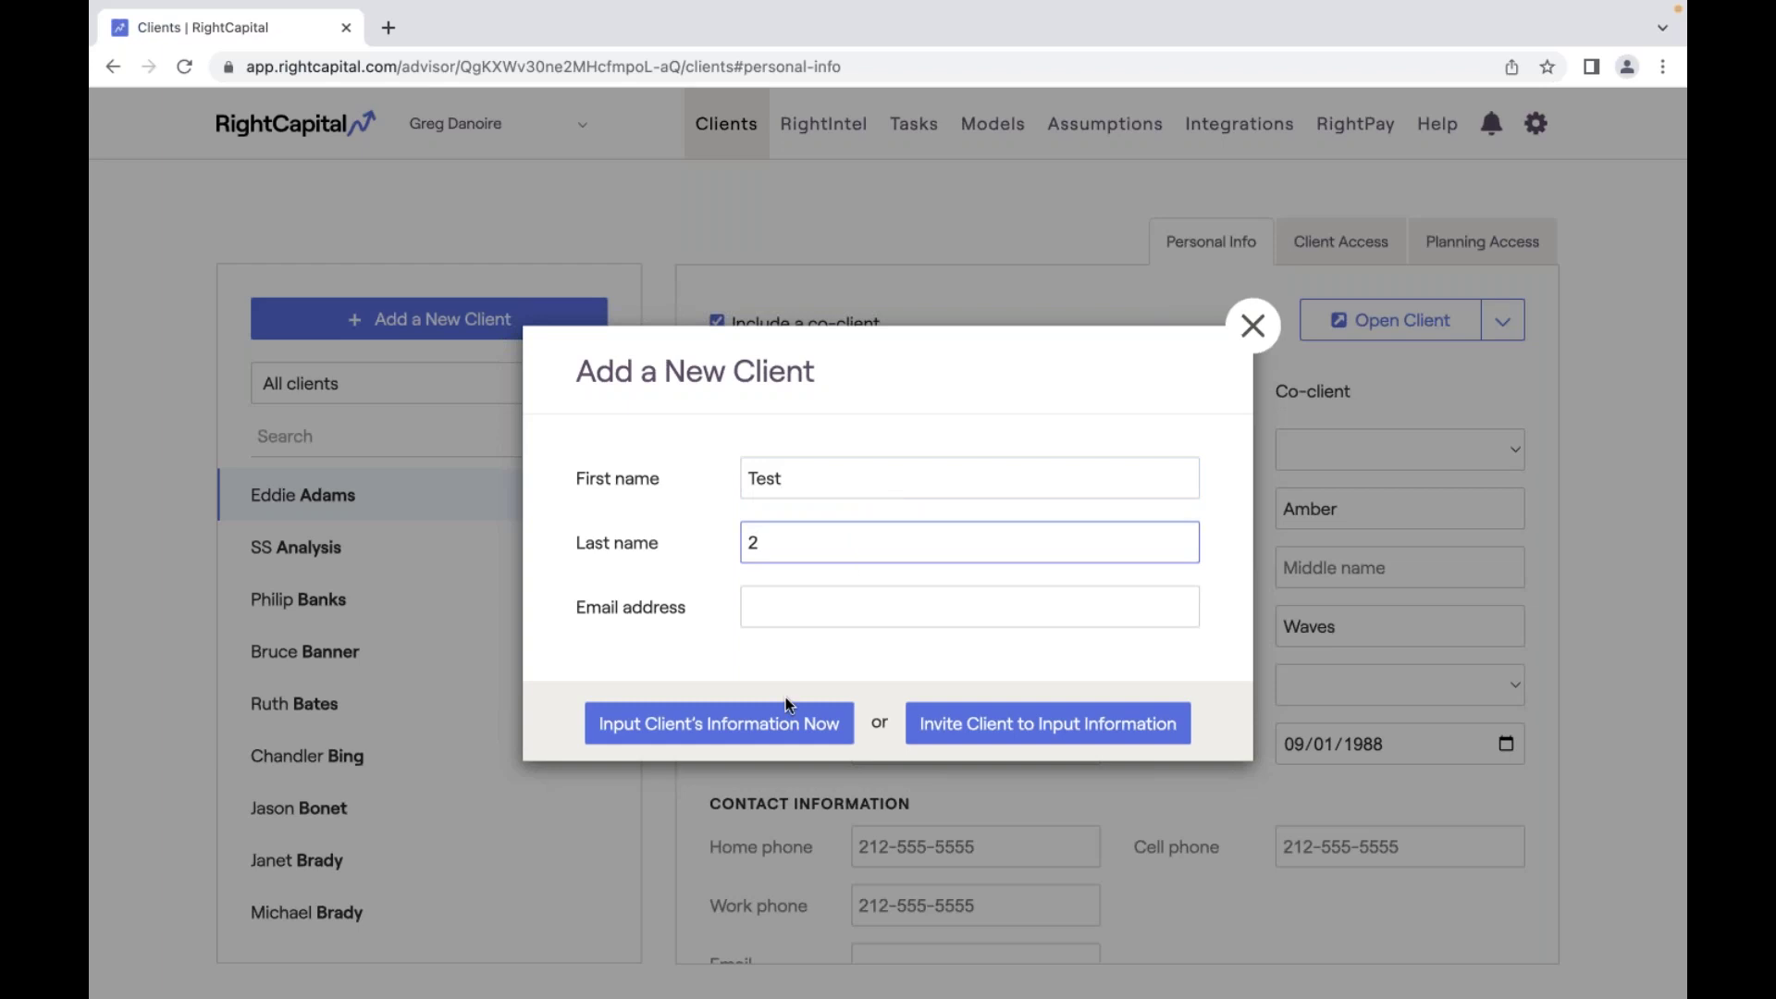
click(754, 724)
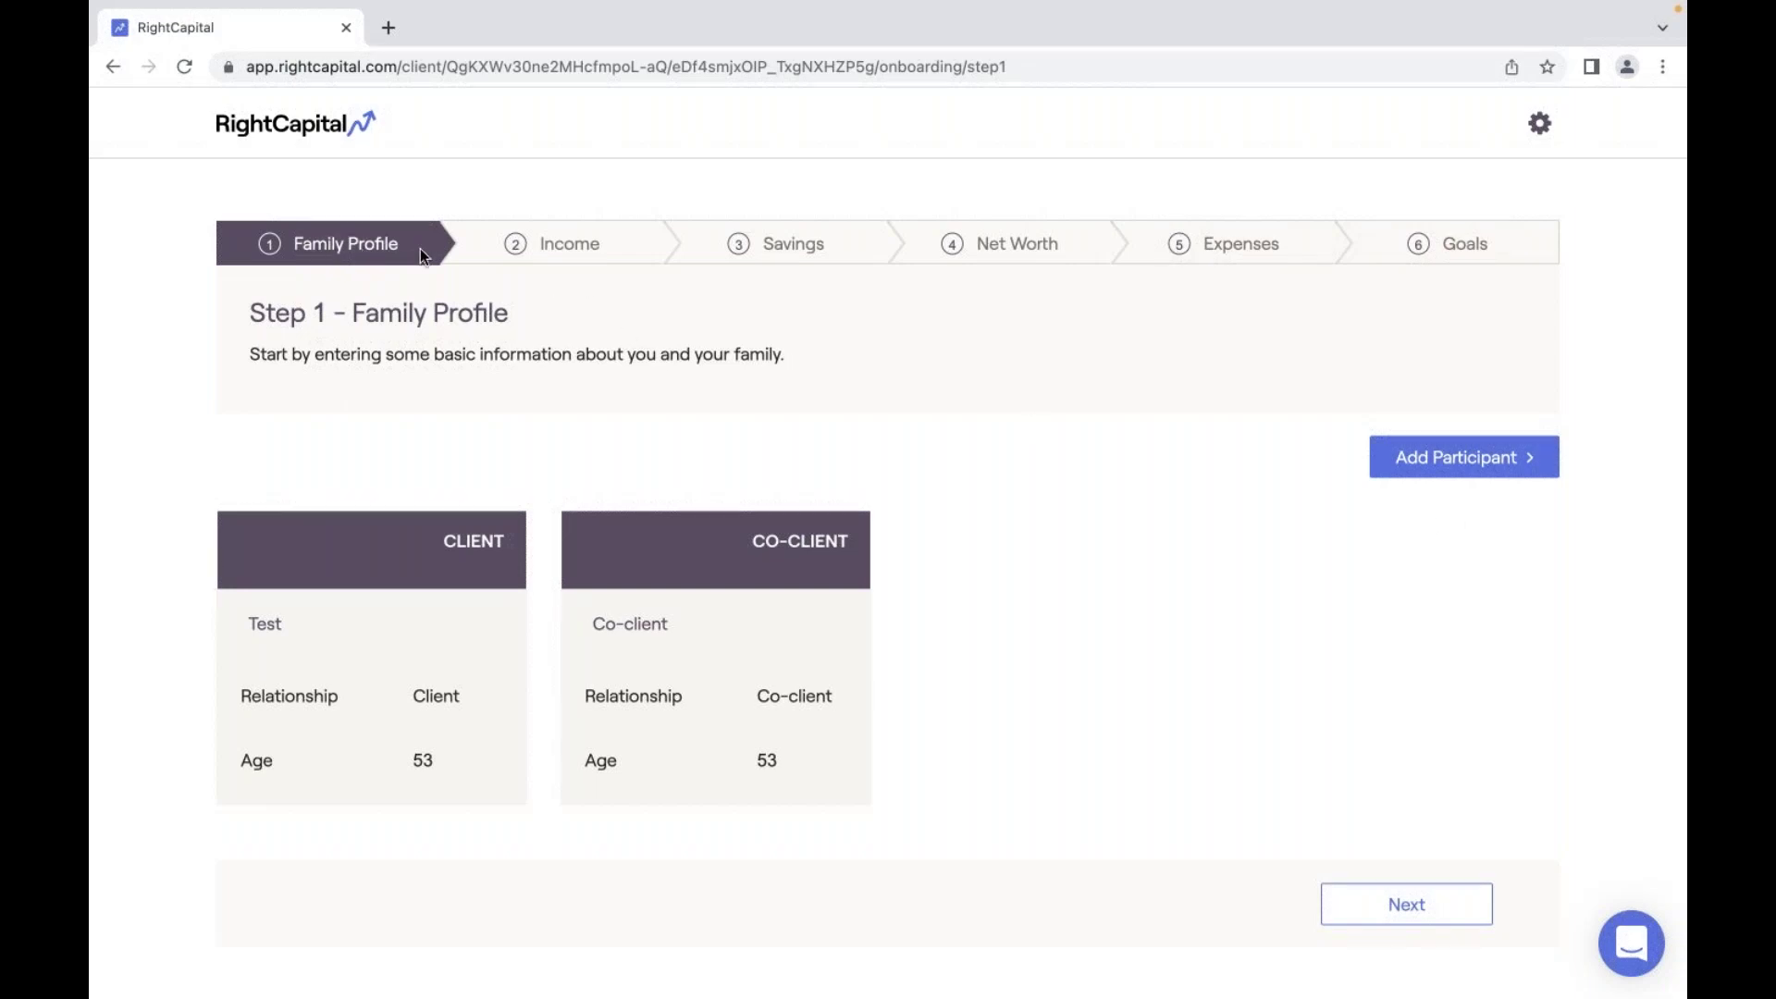
Look through the new client's onboarding stages for Income, Net Worth and Expenses.
click(552, 255)
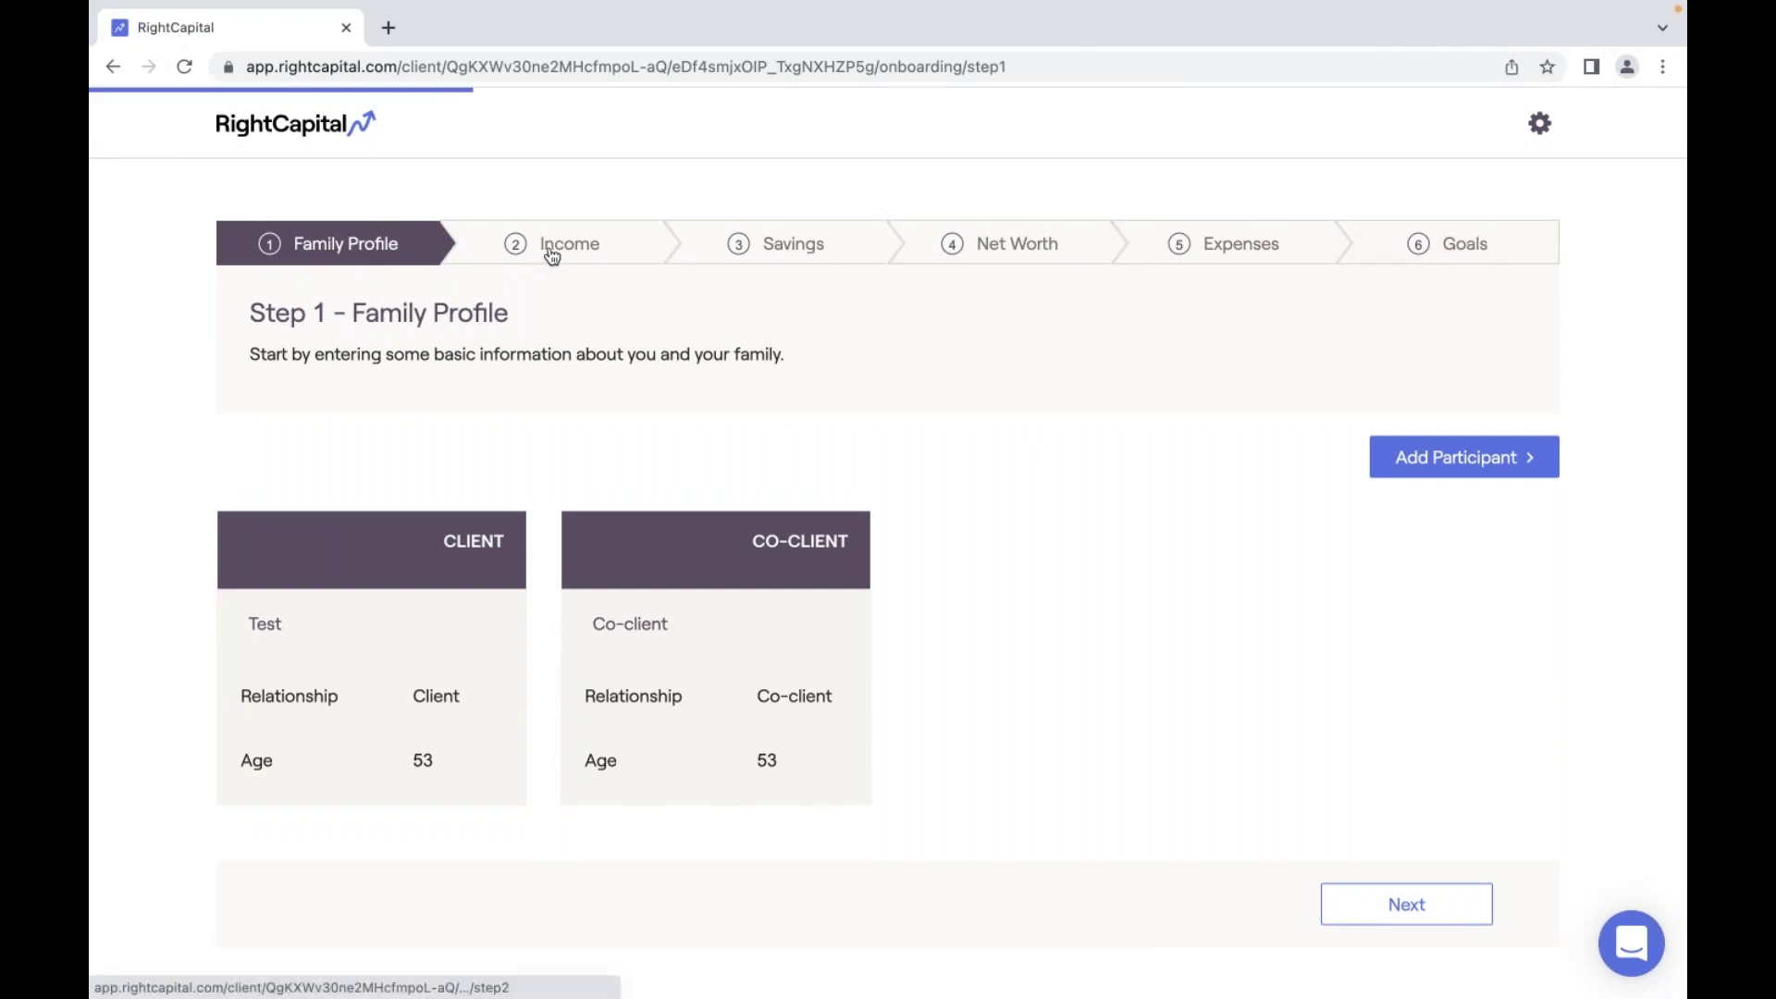
click(984, 242)
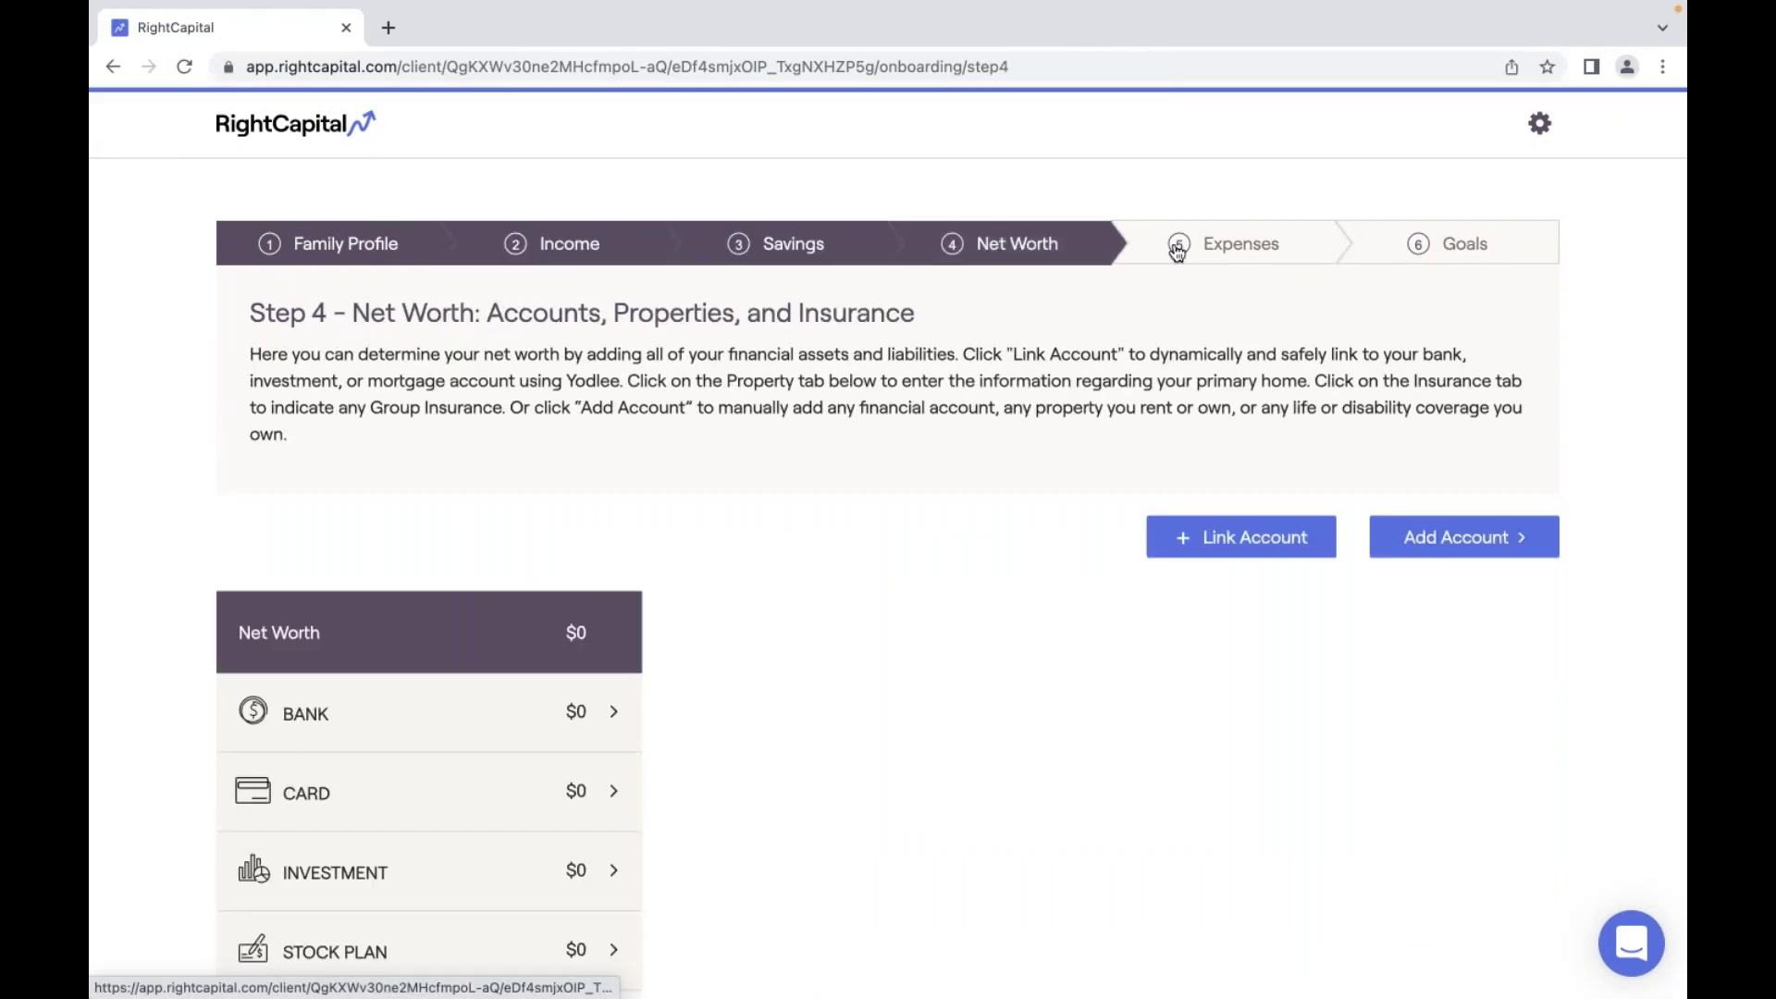
click(1178, 248)
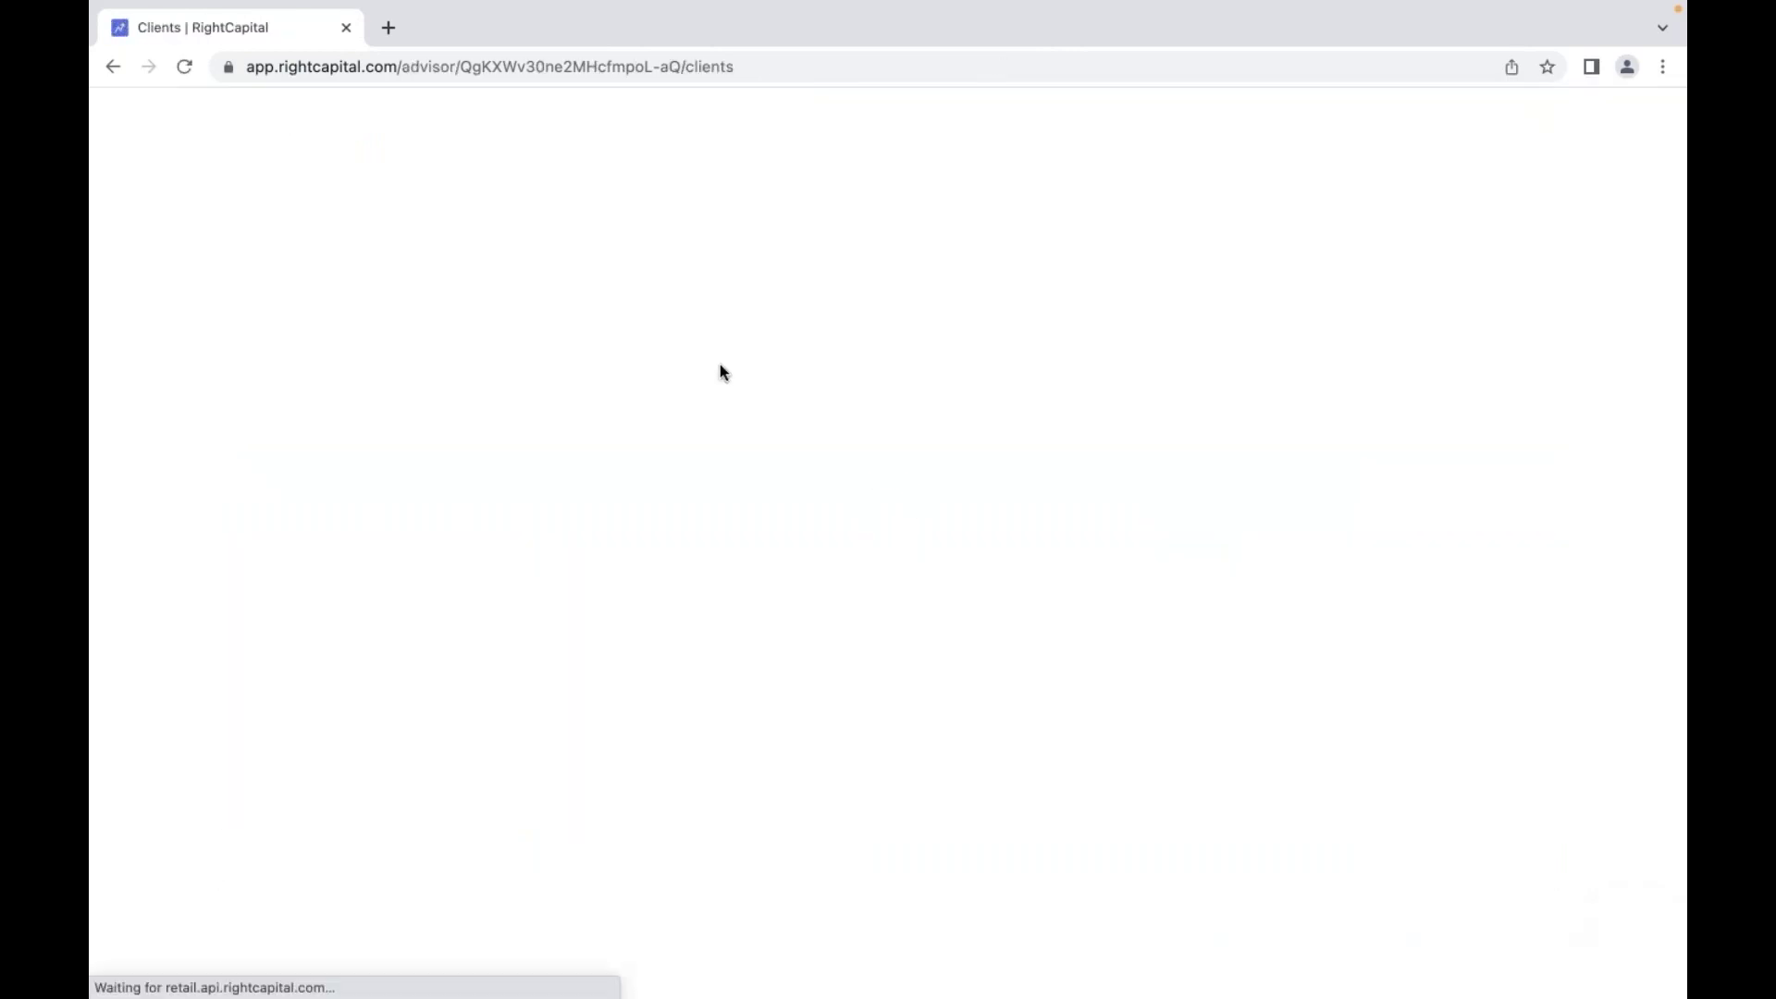
Reopen the previously viewed couple's plan from the advisor's client list and review the net worth diagram in its Blueprint.
click(427, 725)
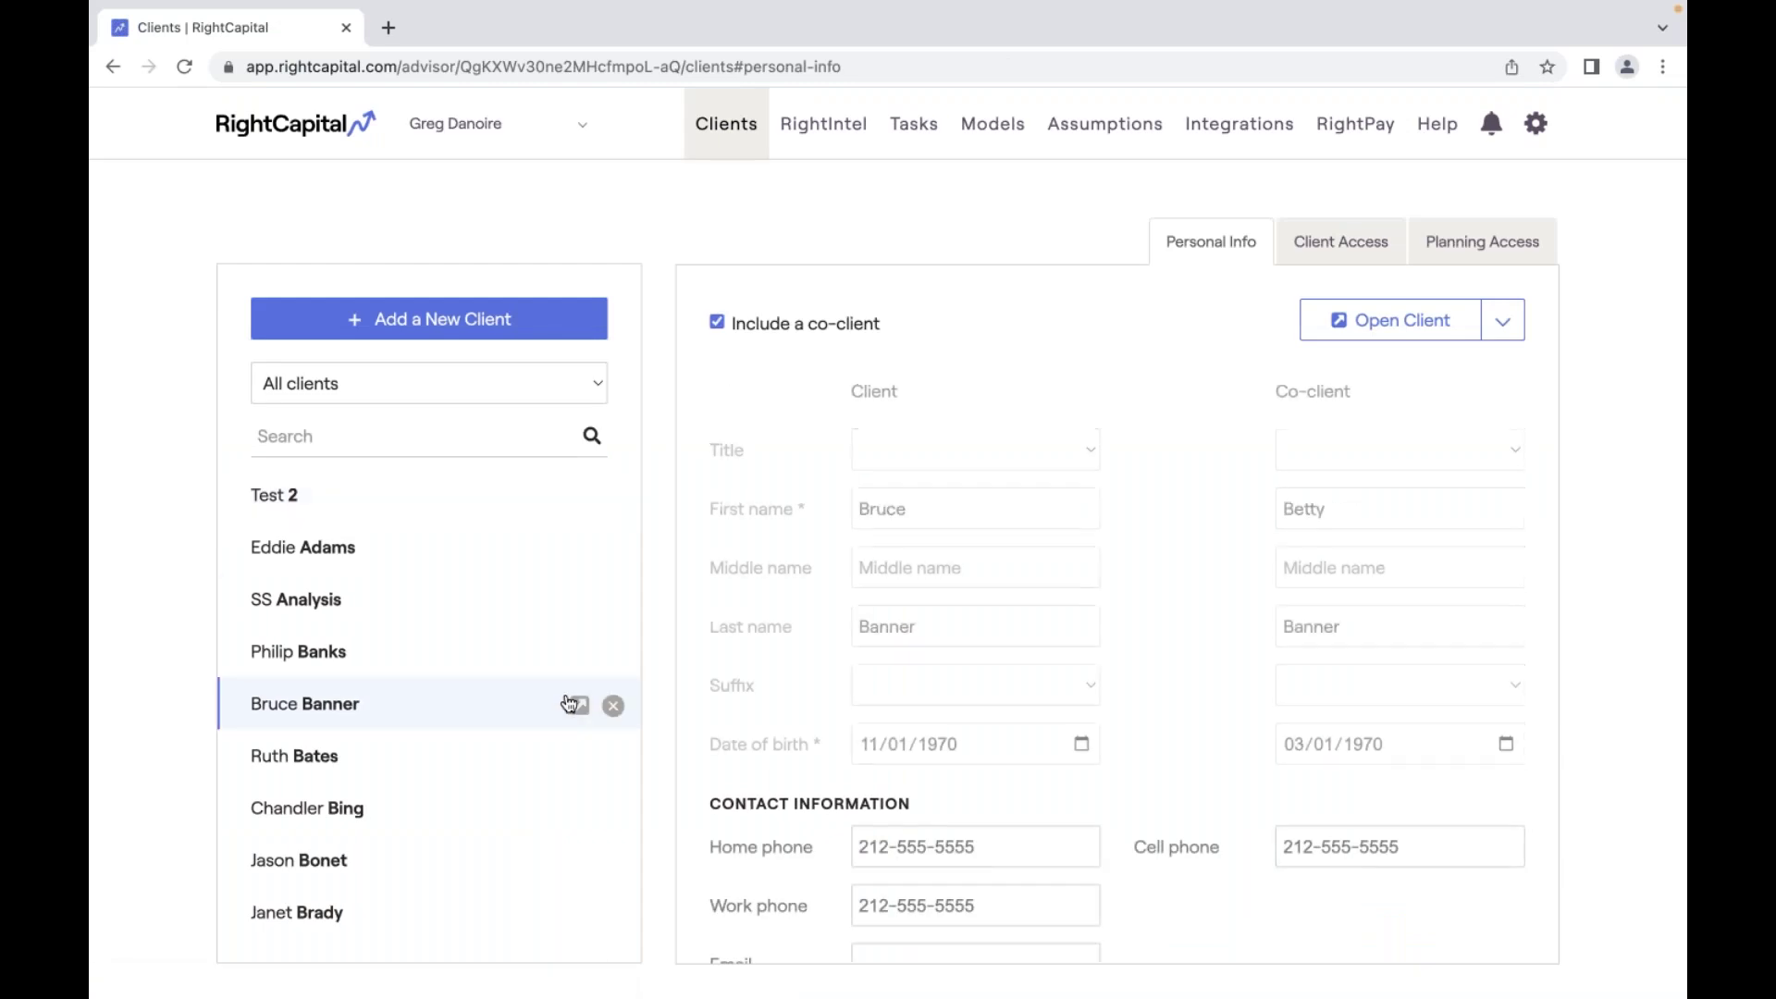
click(580, 705)
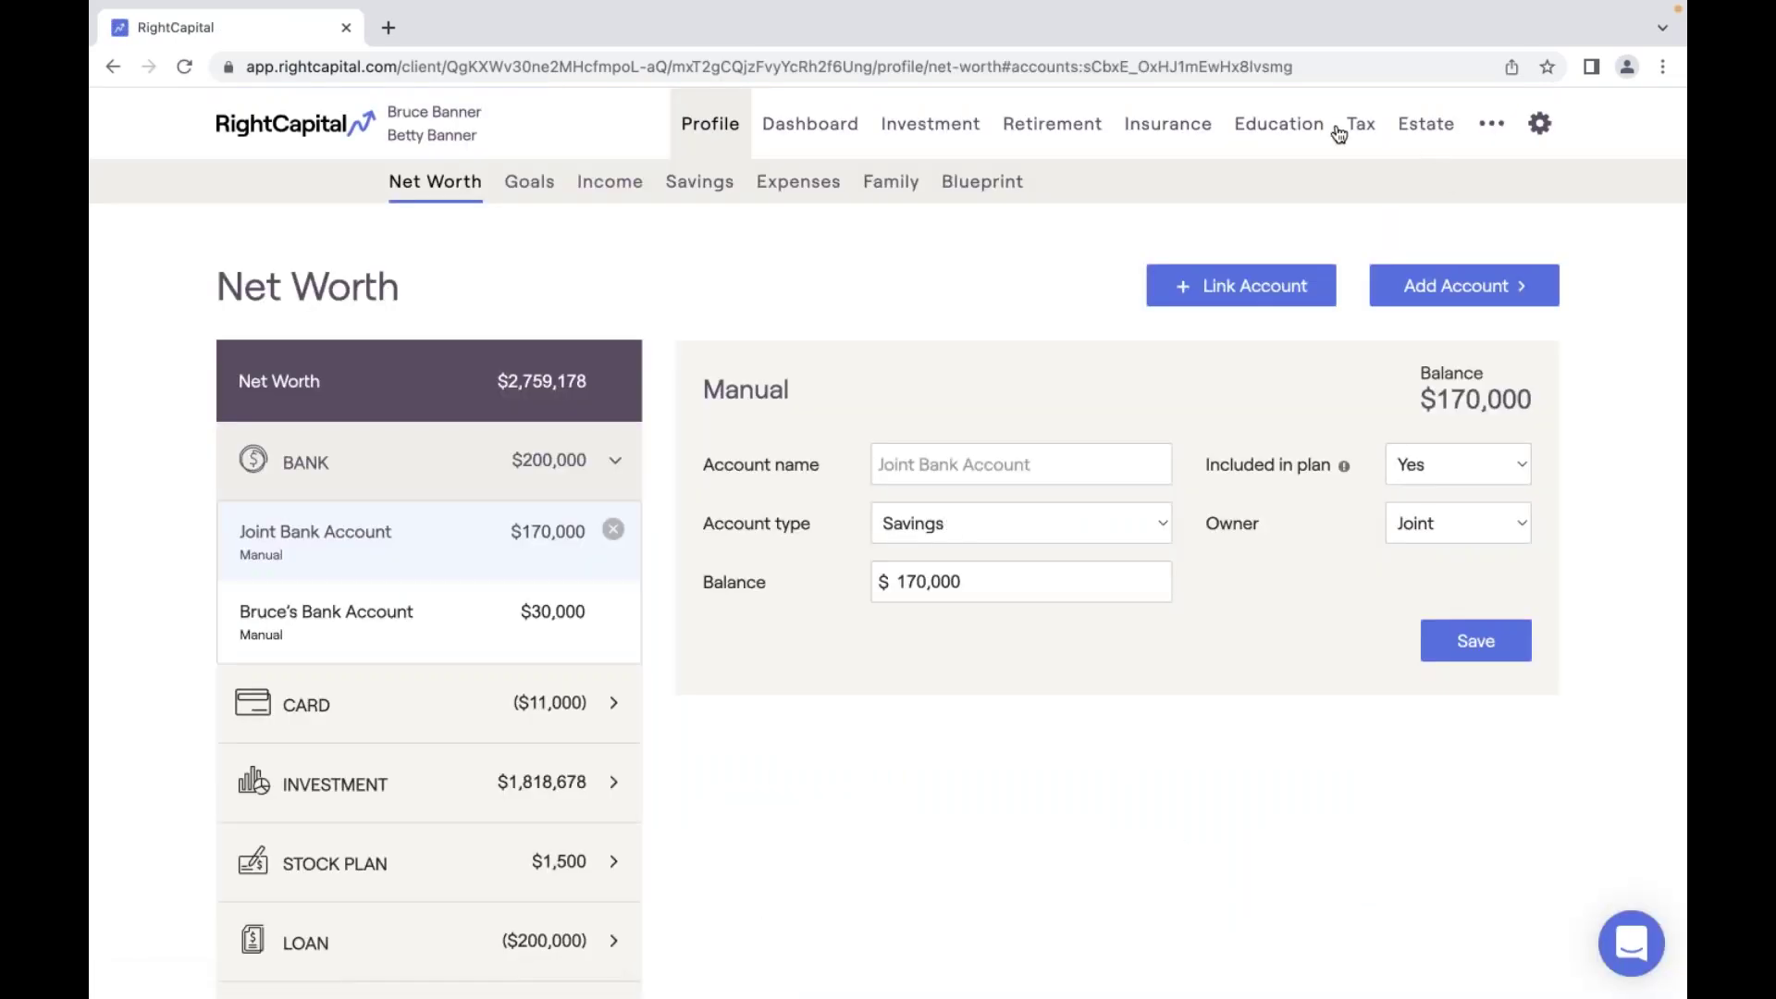
click(983, 192)
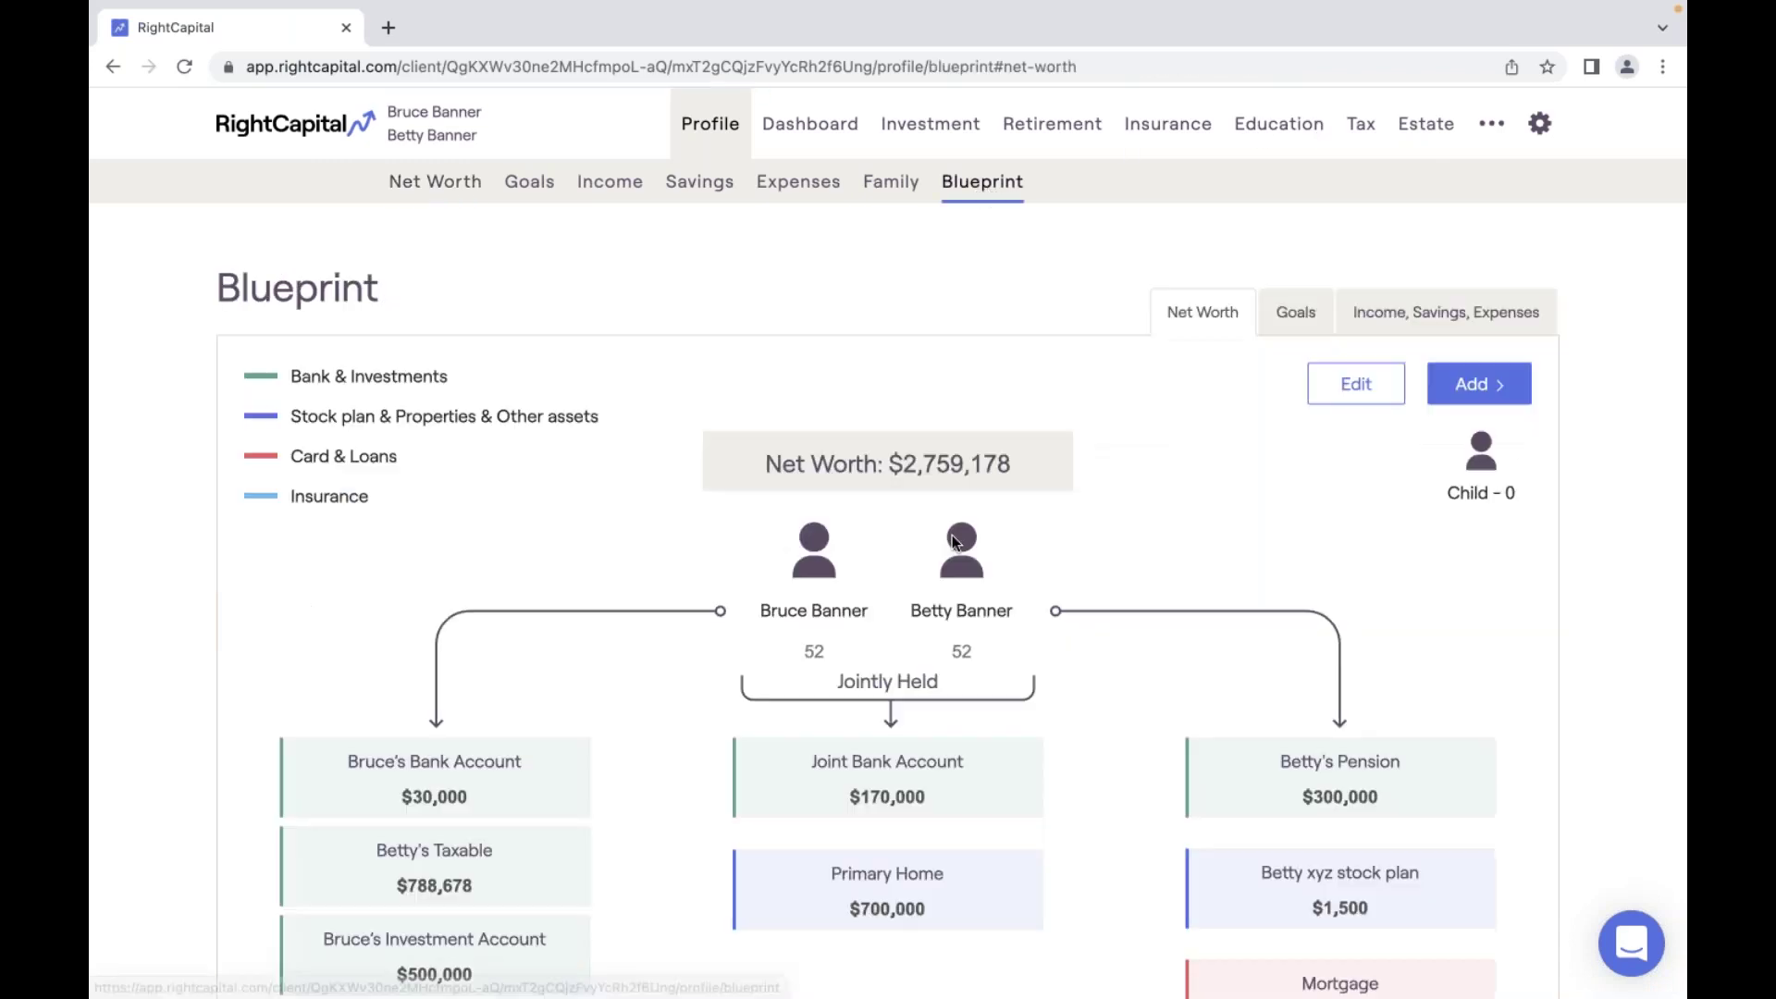
scroll(949, 535, down, 3)
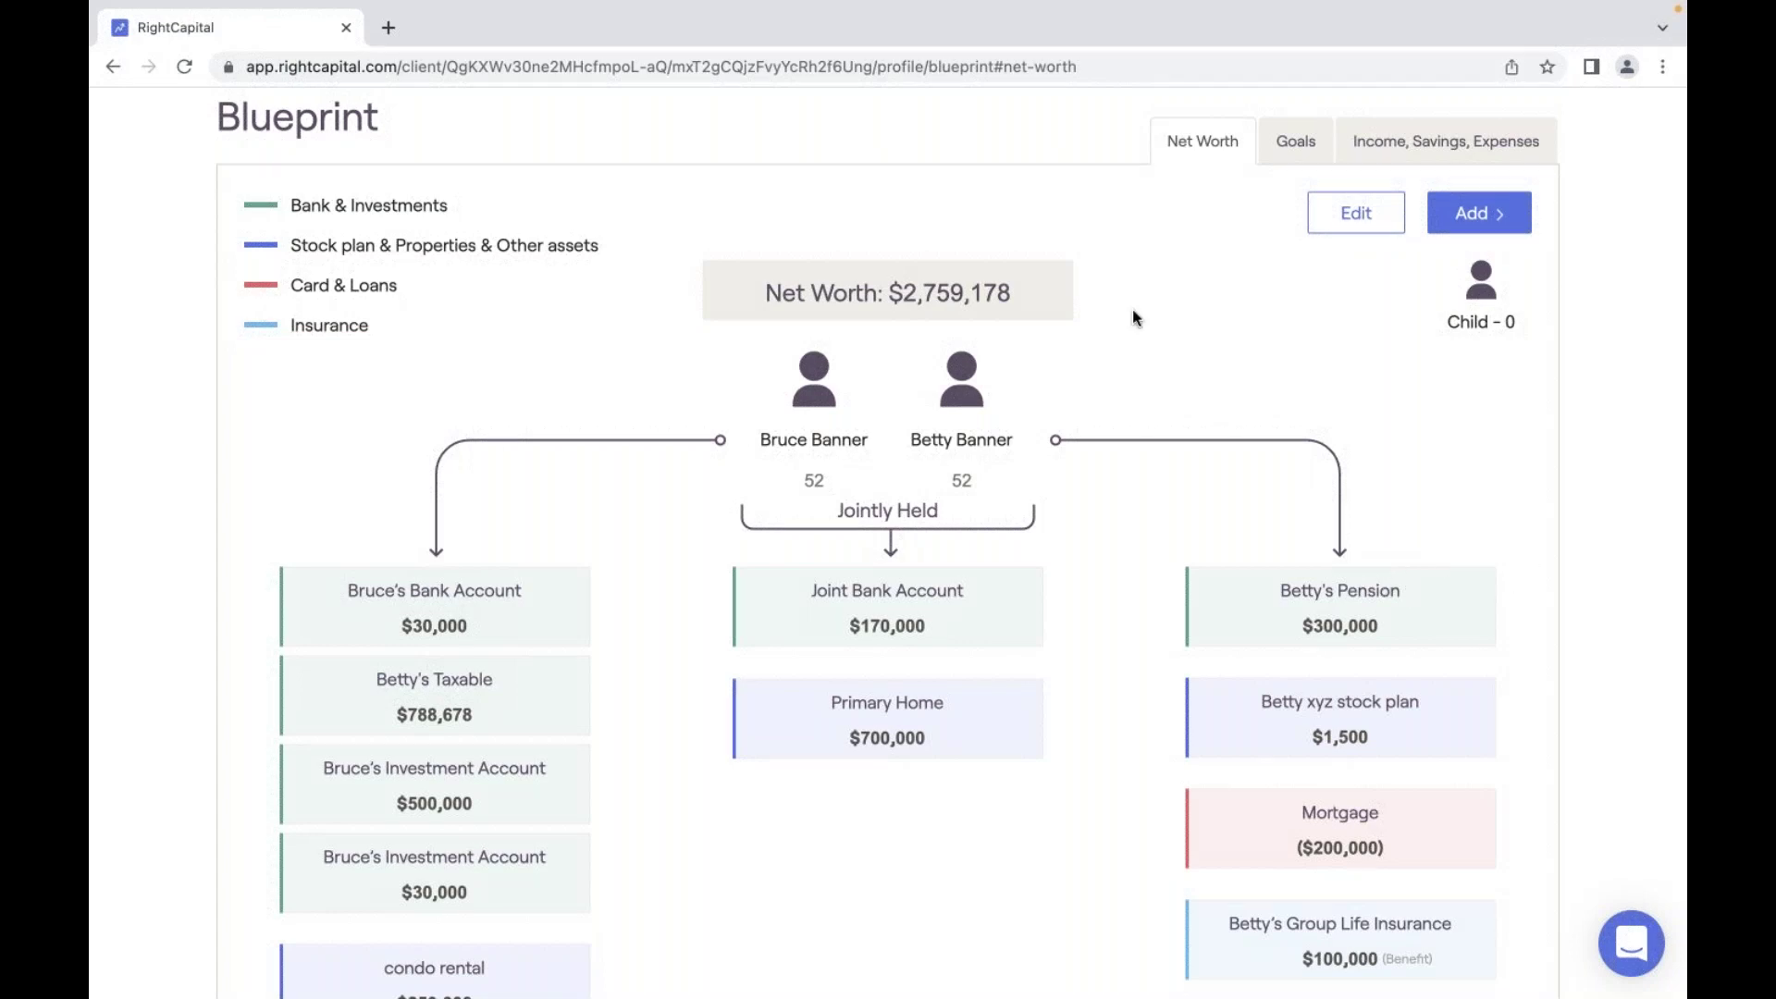
scroll(1134, 316, up, 2)
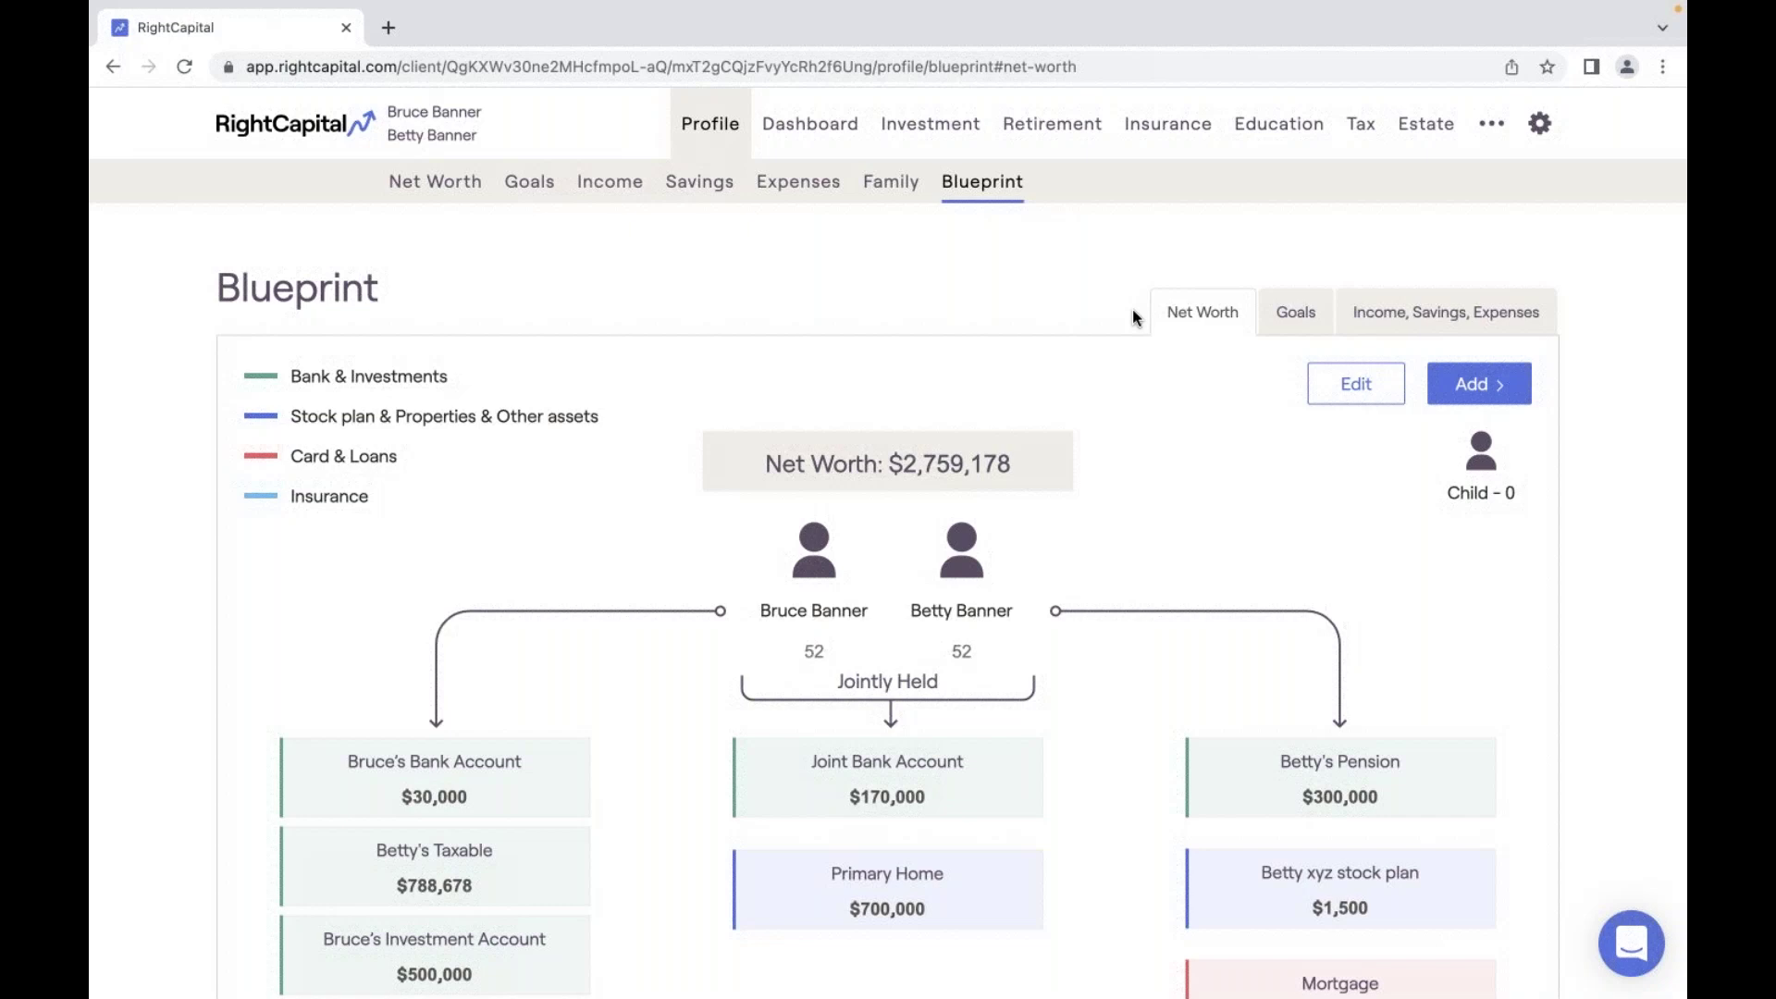
scroll(1133, 317, down, 1)
scroll(1132, 309, down, 4)
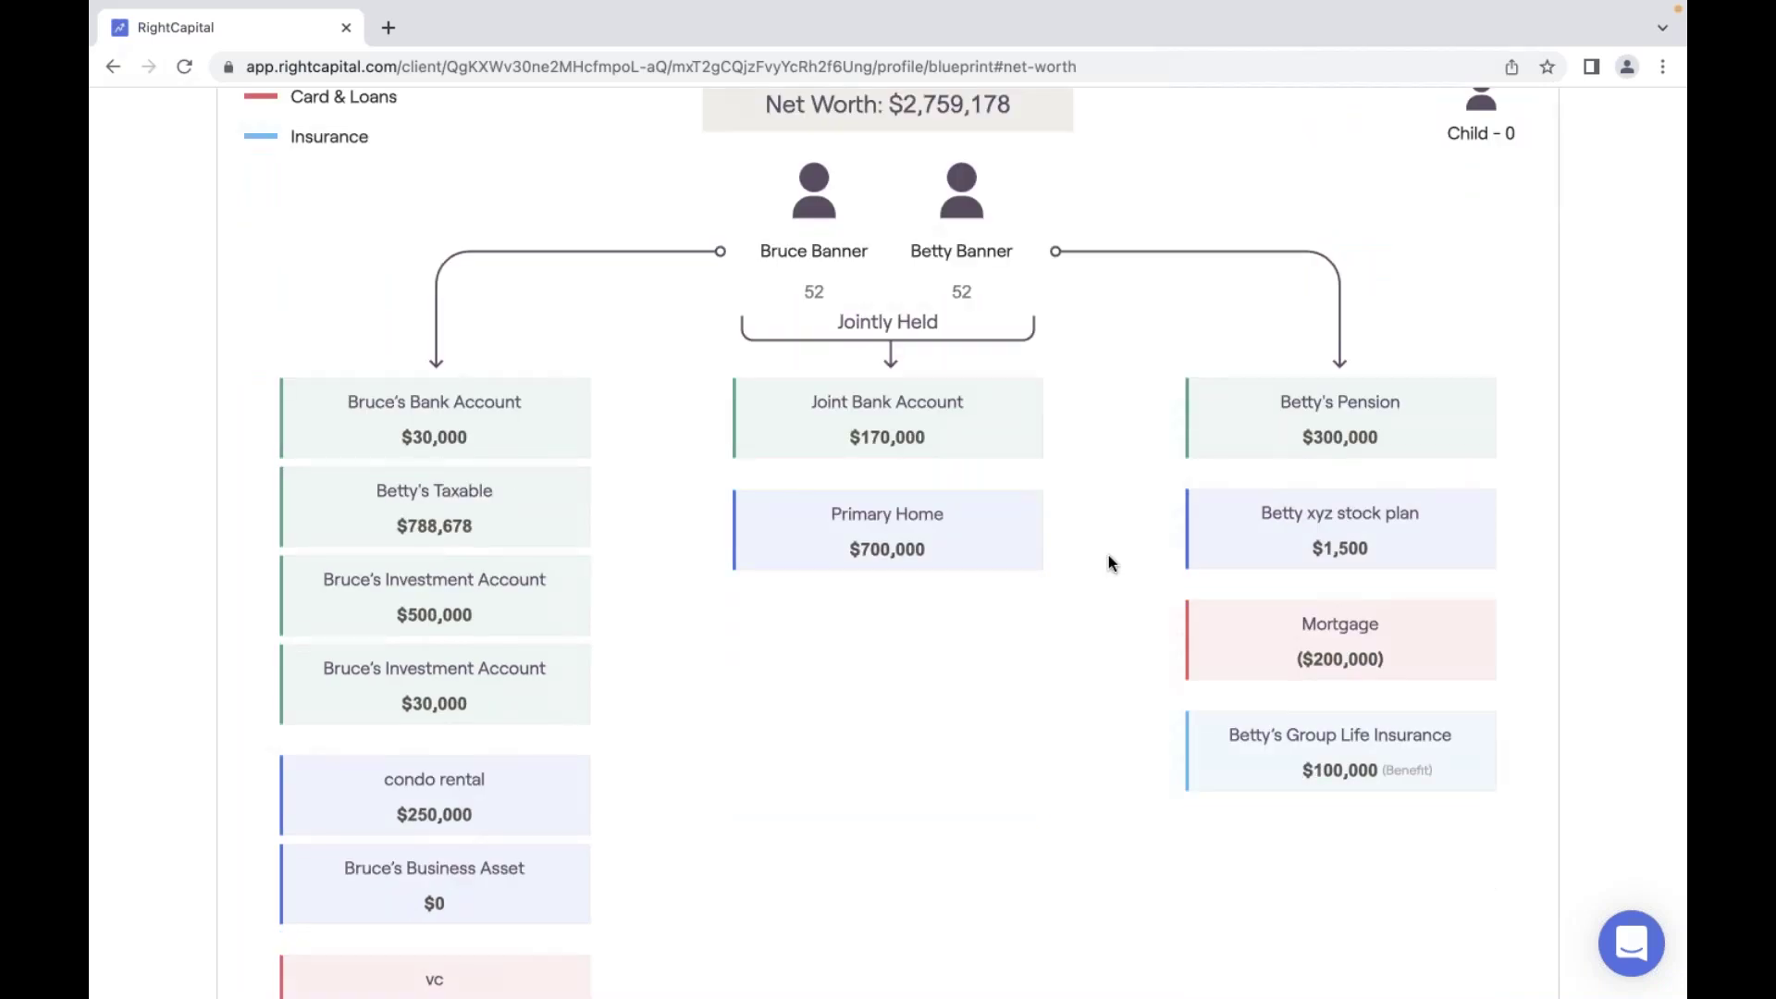
scroll(1109, 558, up, 3)
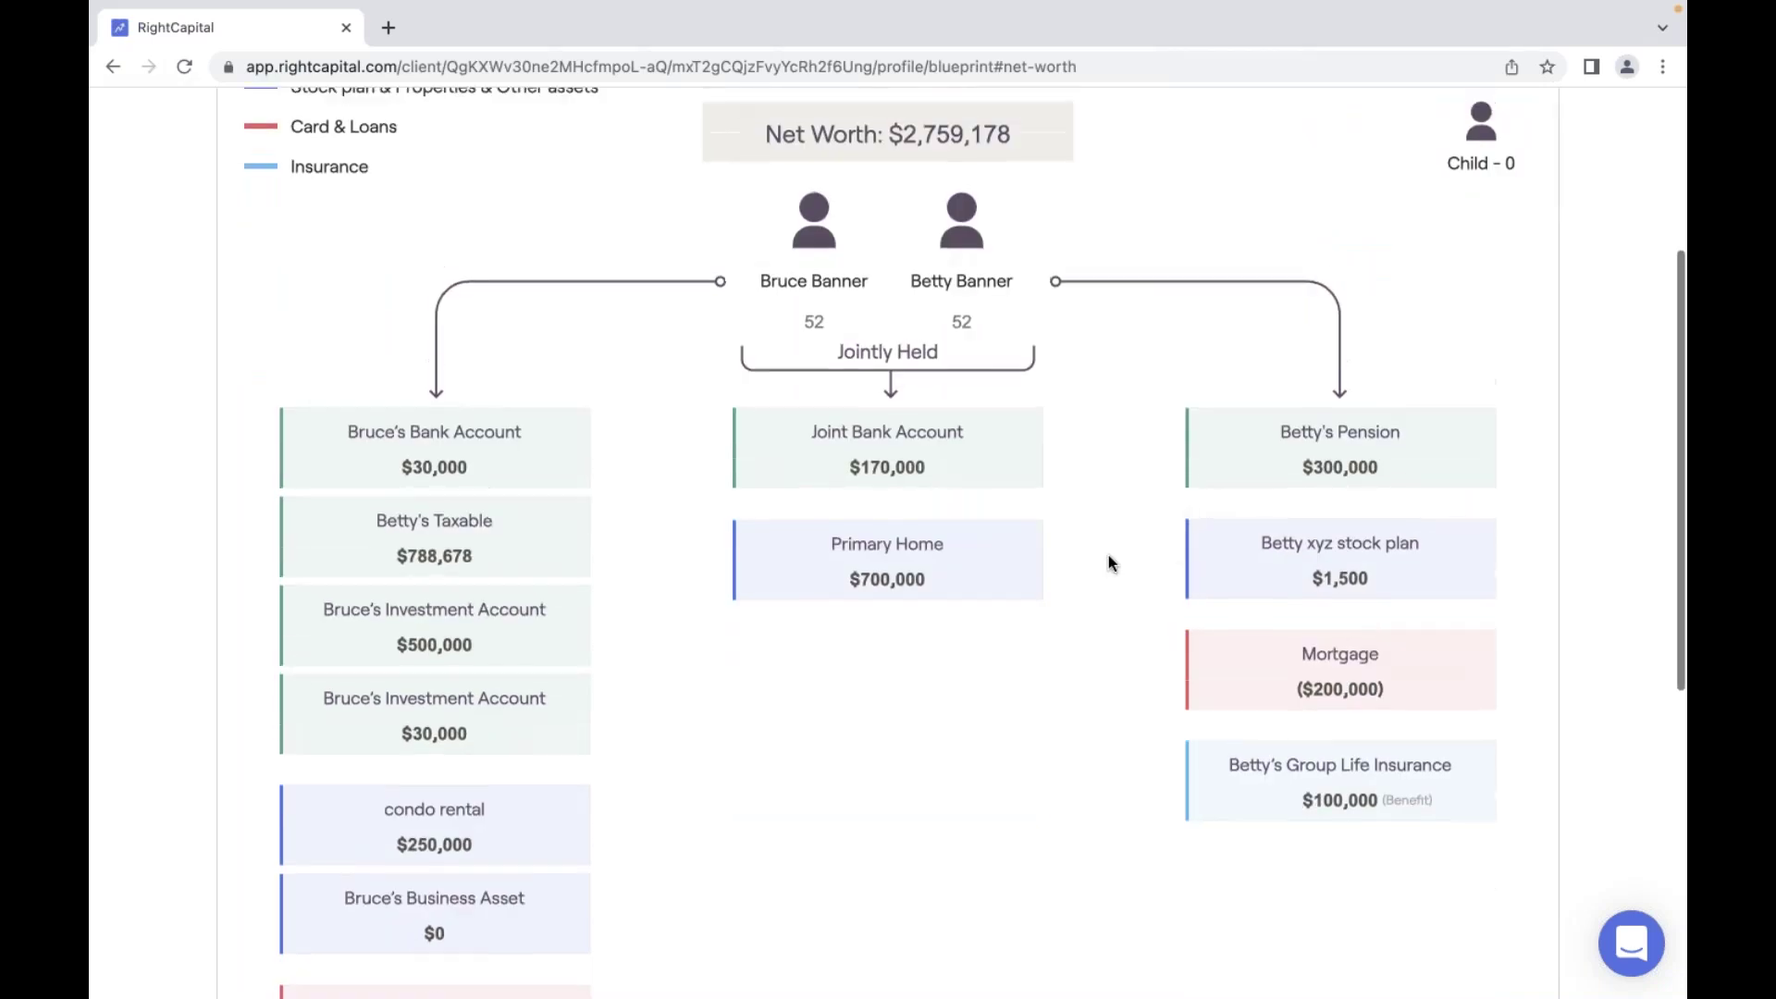
scroll(1108, 556, up, 1)
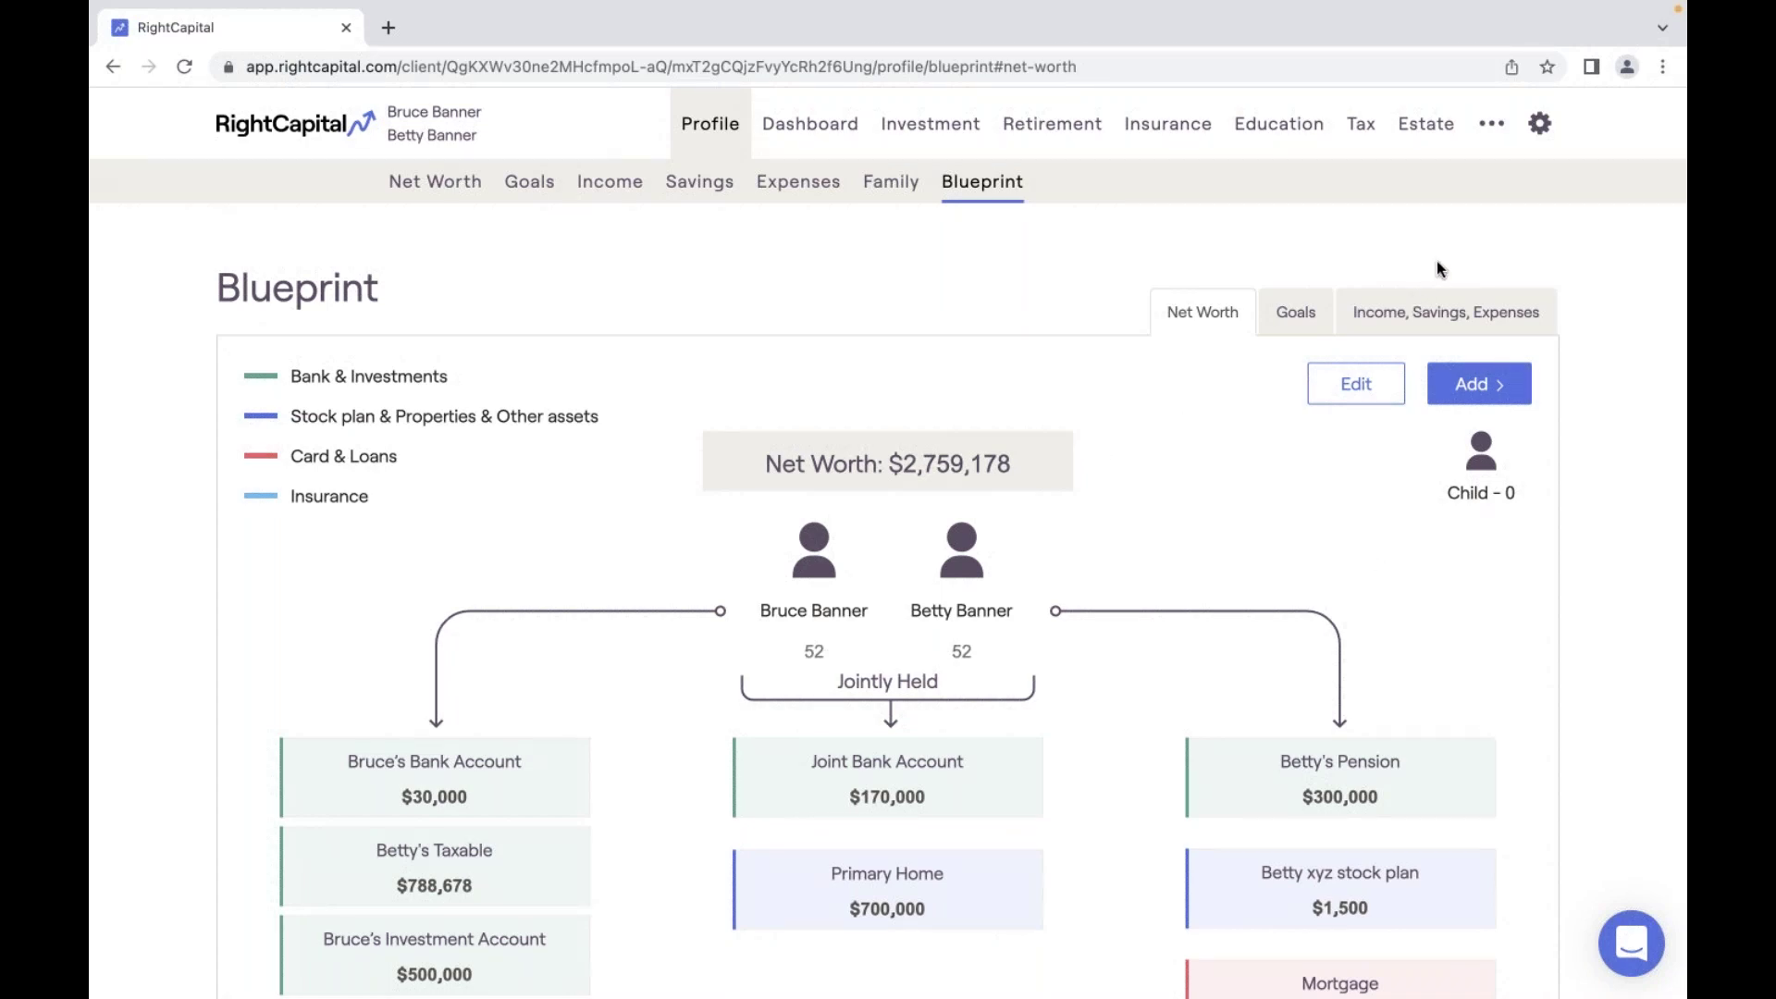
Examine the Blueprint's Goals timeline, from the retirement and vacation goals through college to the long-term care costs.
click(1295, 312)
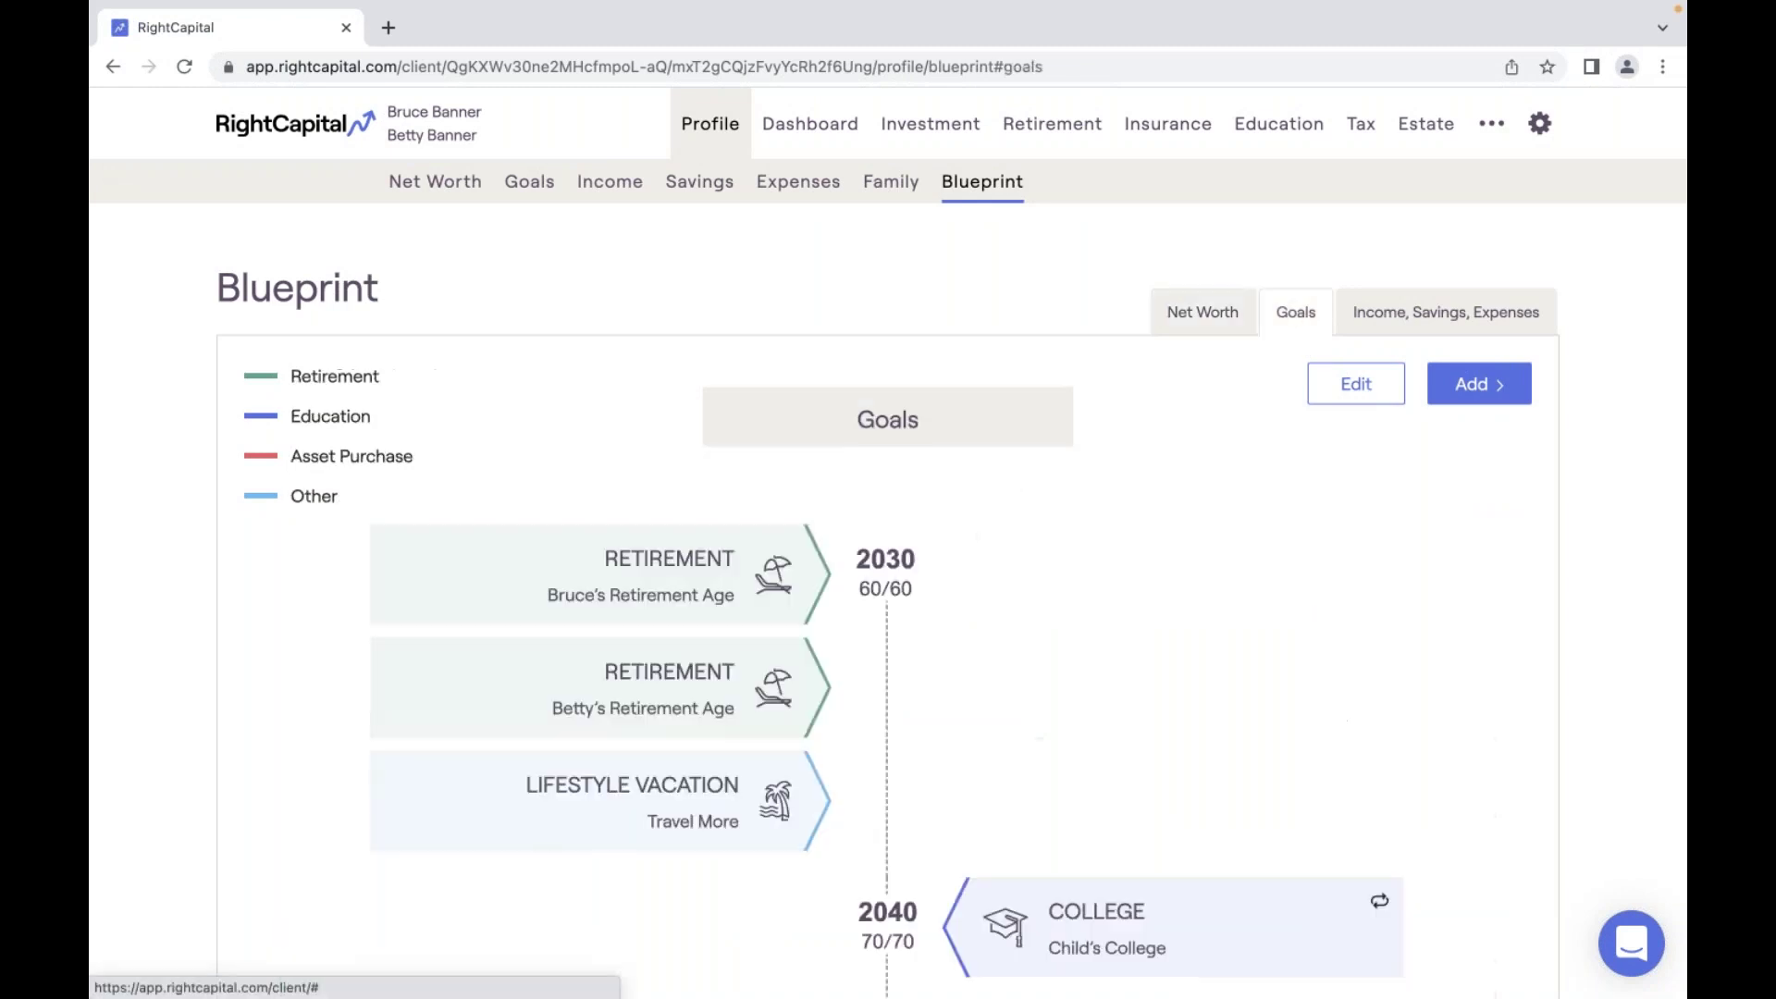
scroll(1165, 629, down, 1)
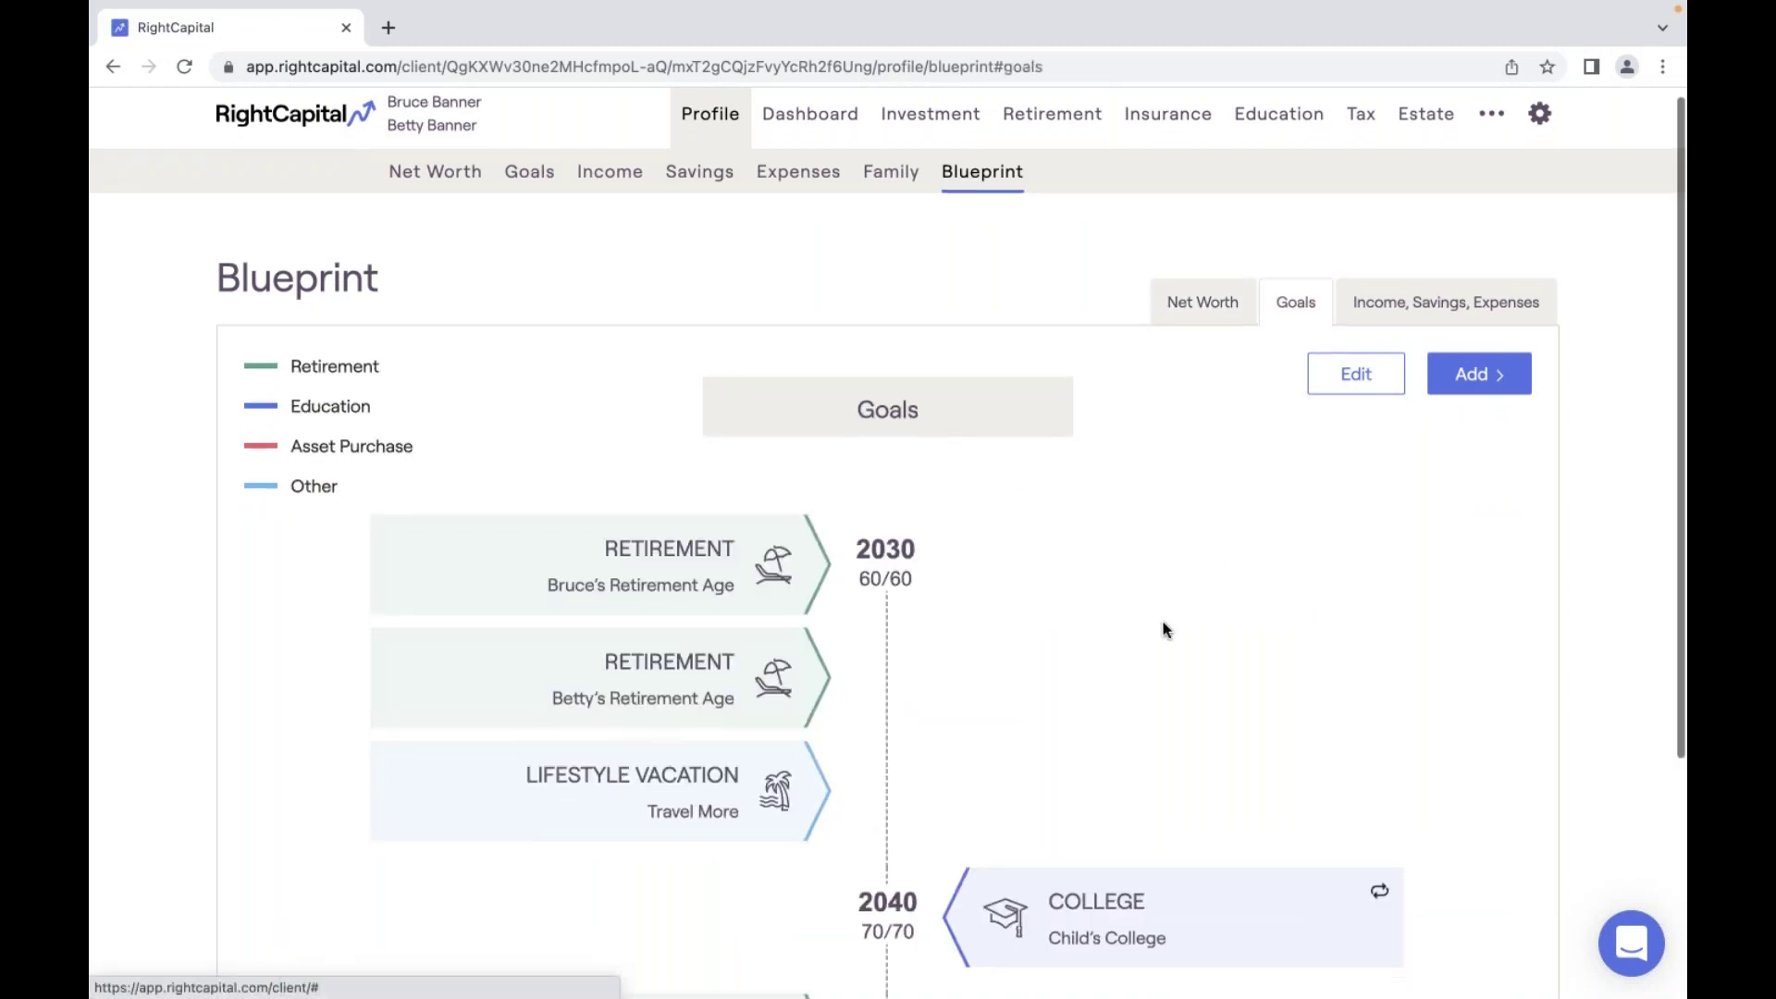
scroll(1164, 629, down, 2)
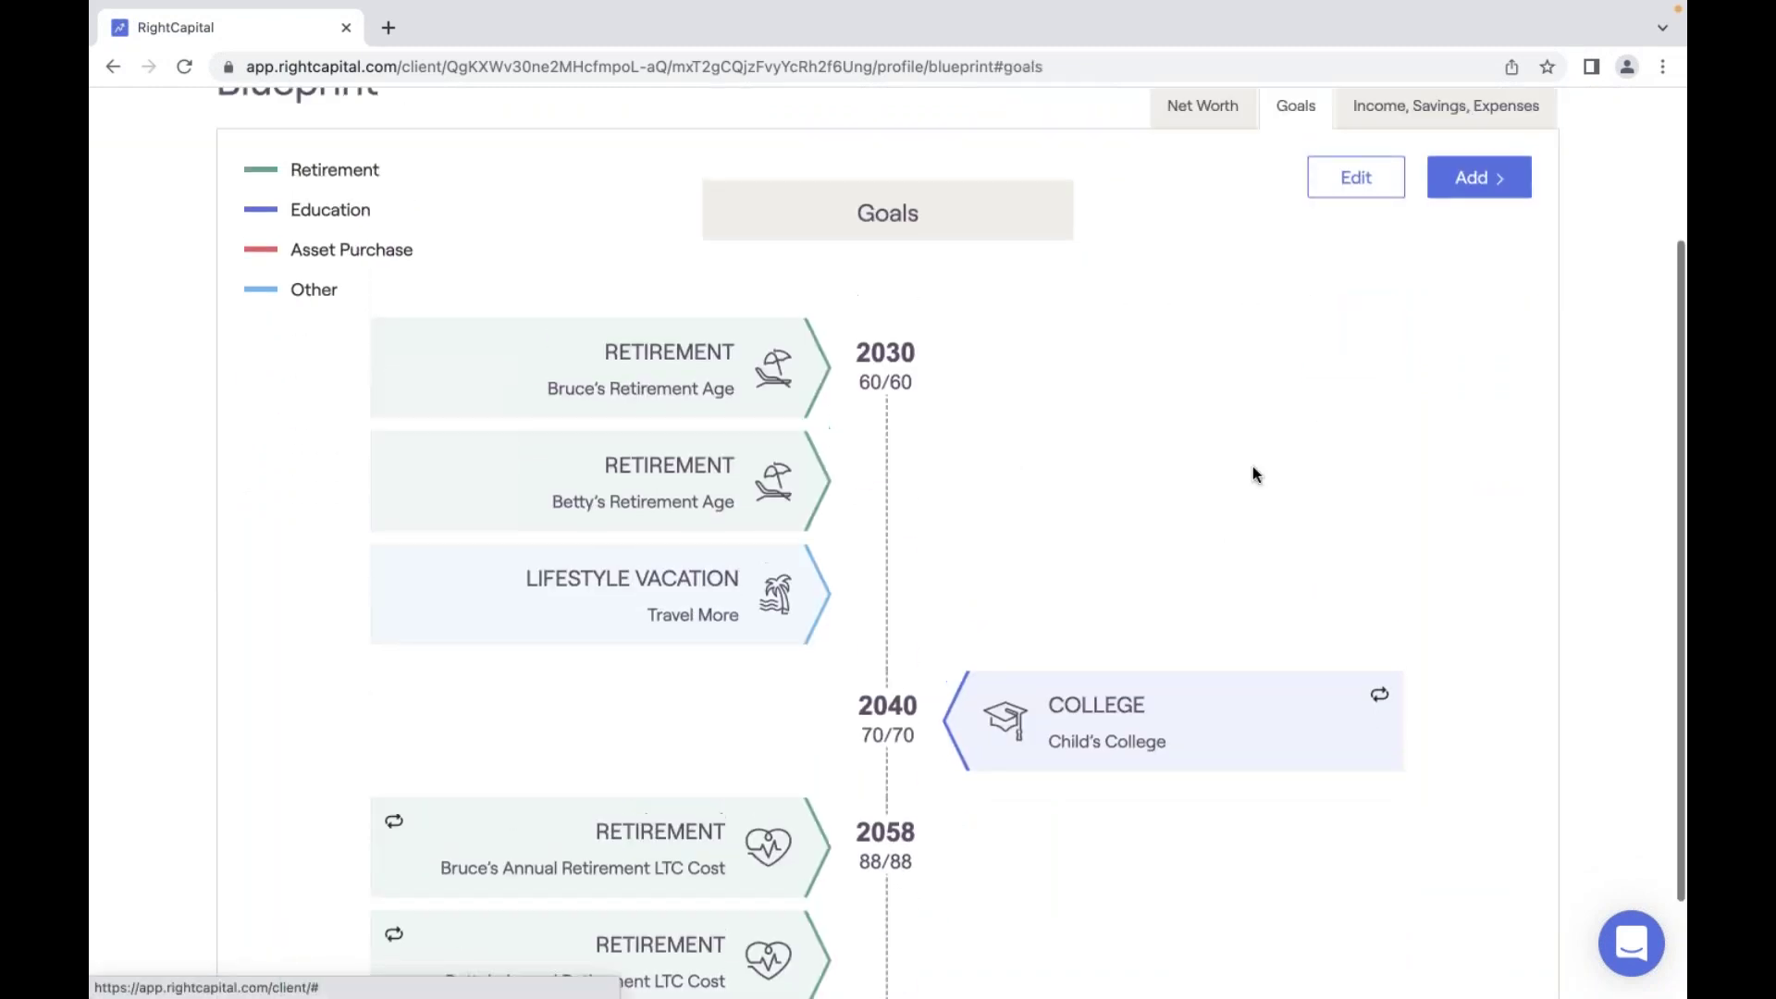
scroll(1252, 470, up, 1)
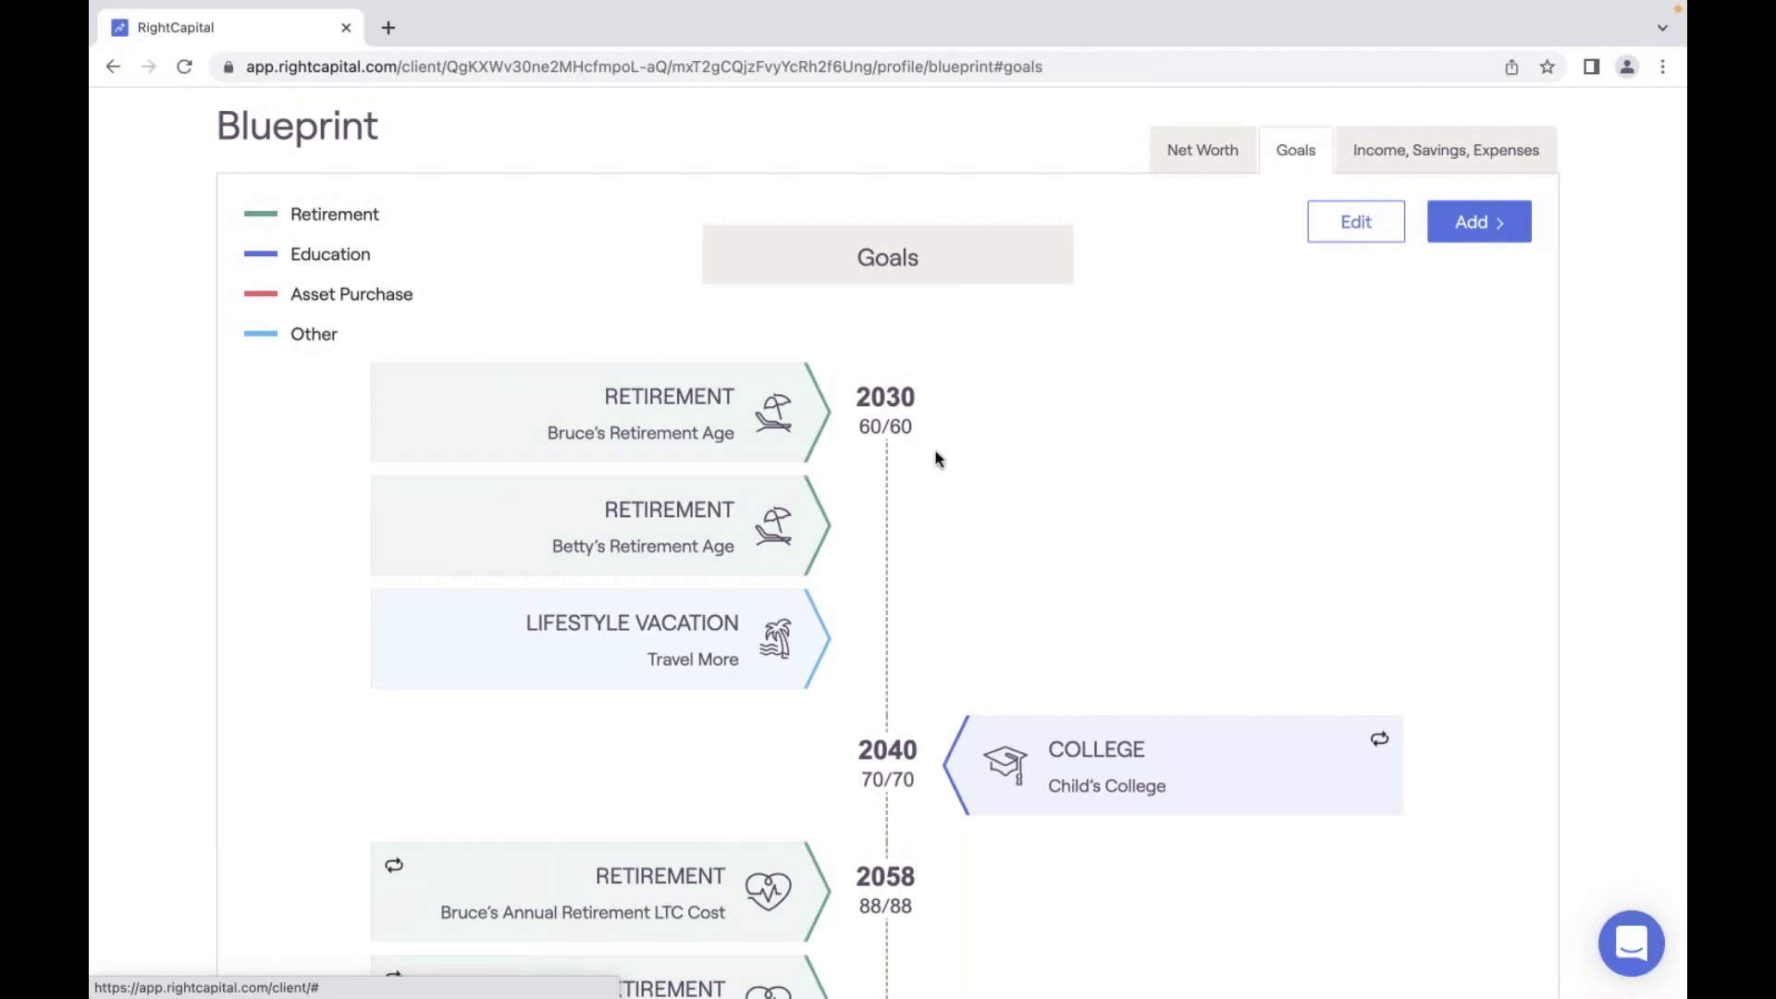
scroll(937, 459, up, 2)
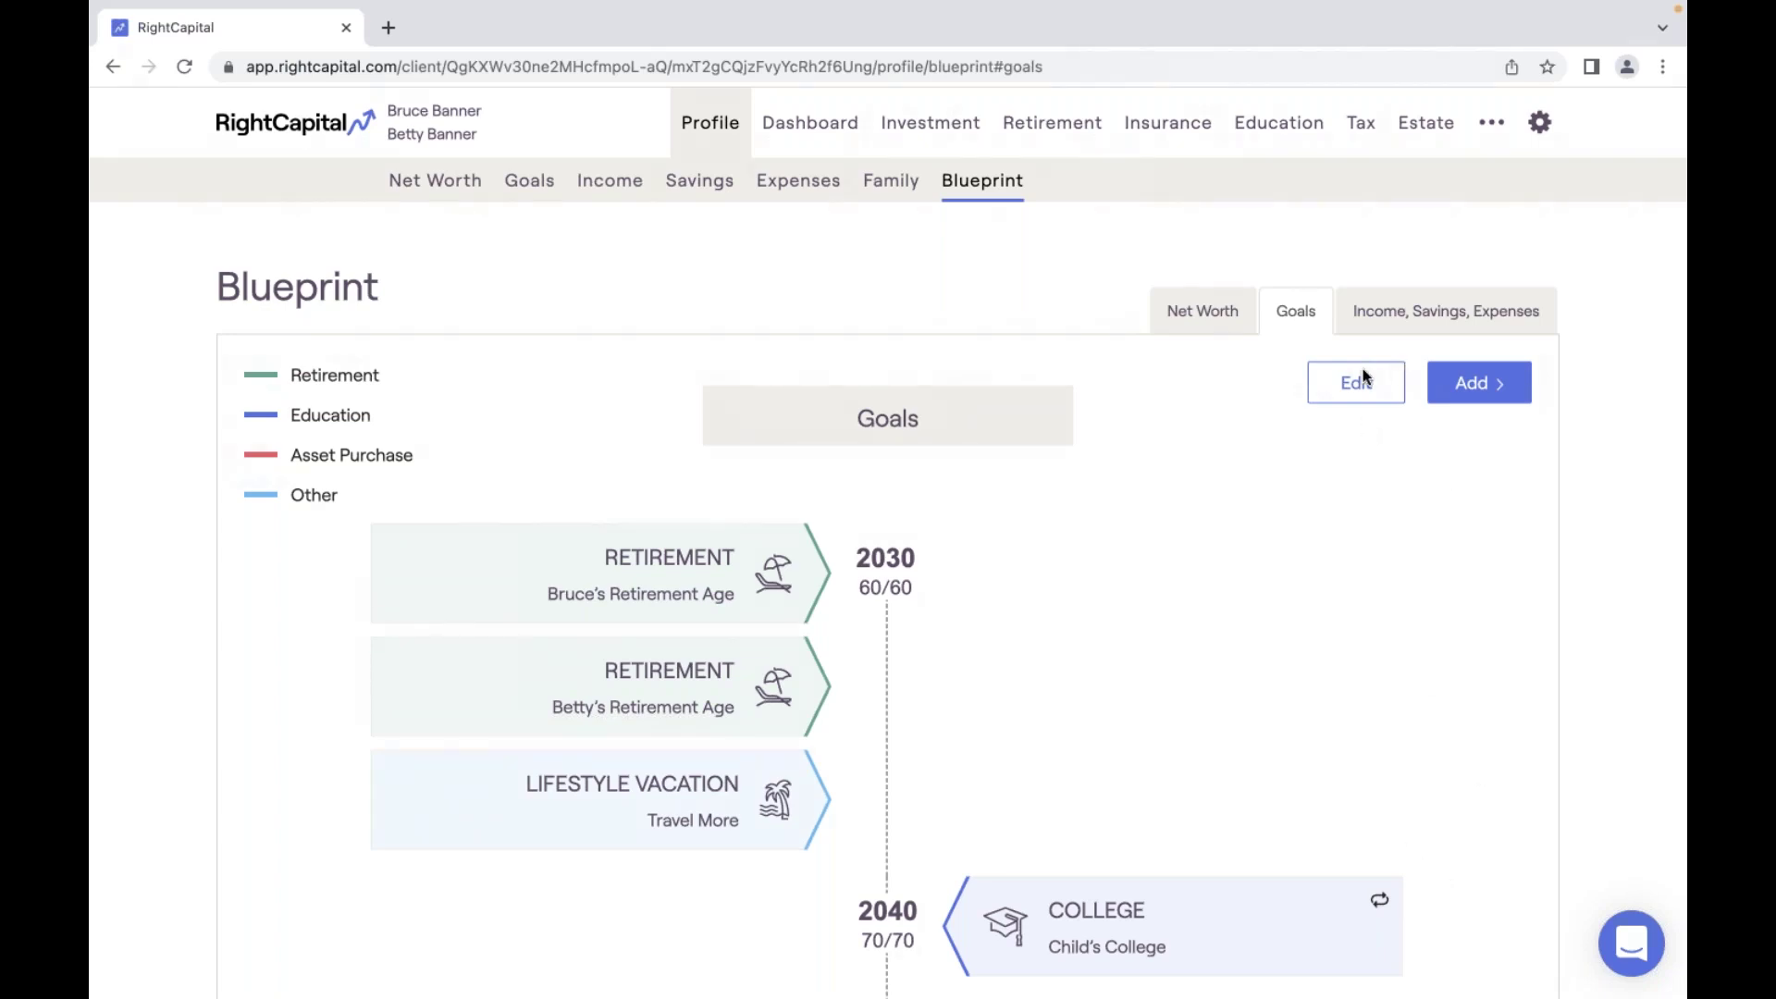
scroll(1161, 638, down, 1)
scroll(1162, 638, down, 3)
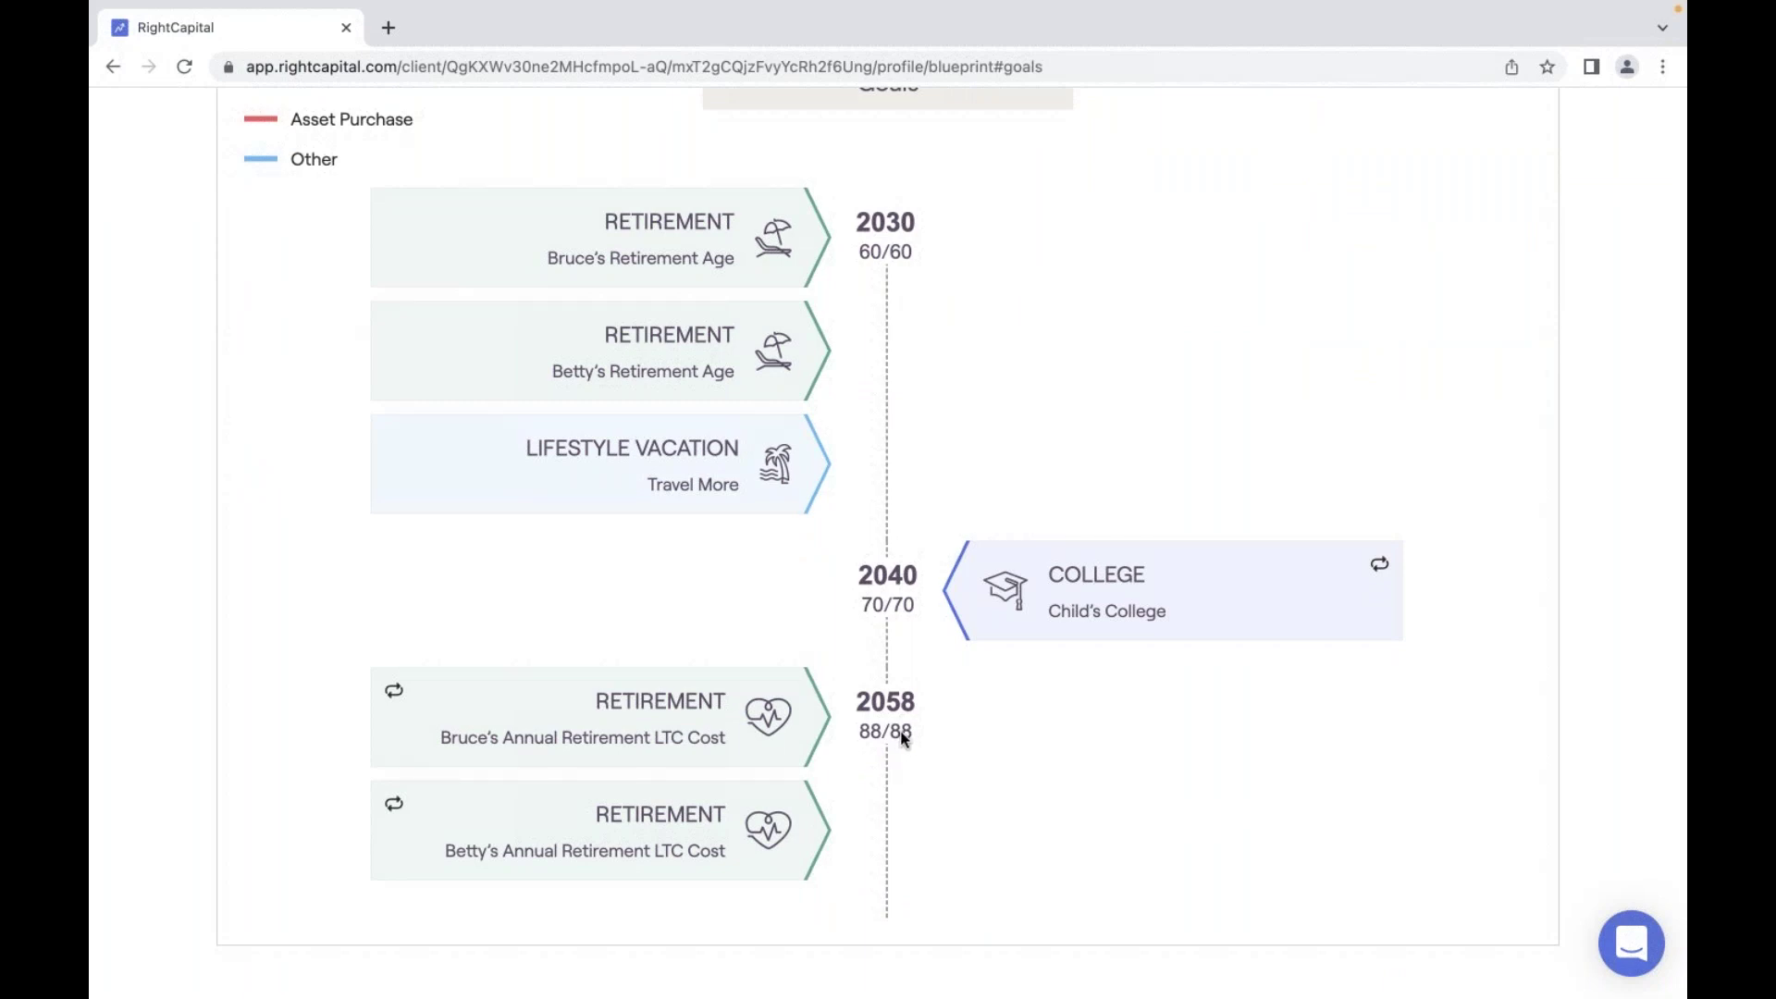
scroll(917, 722, up, 1)
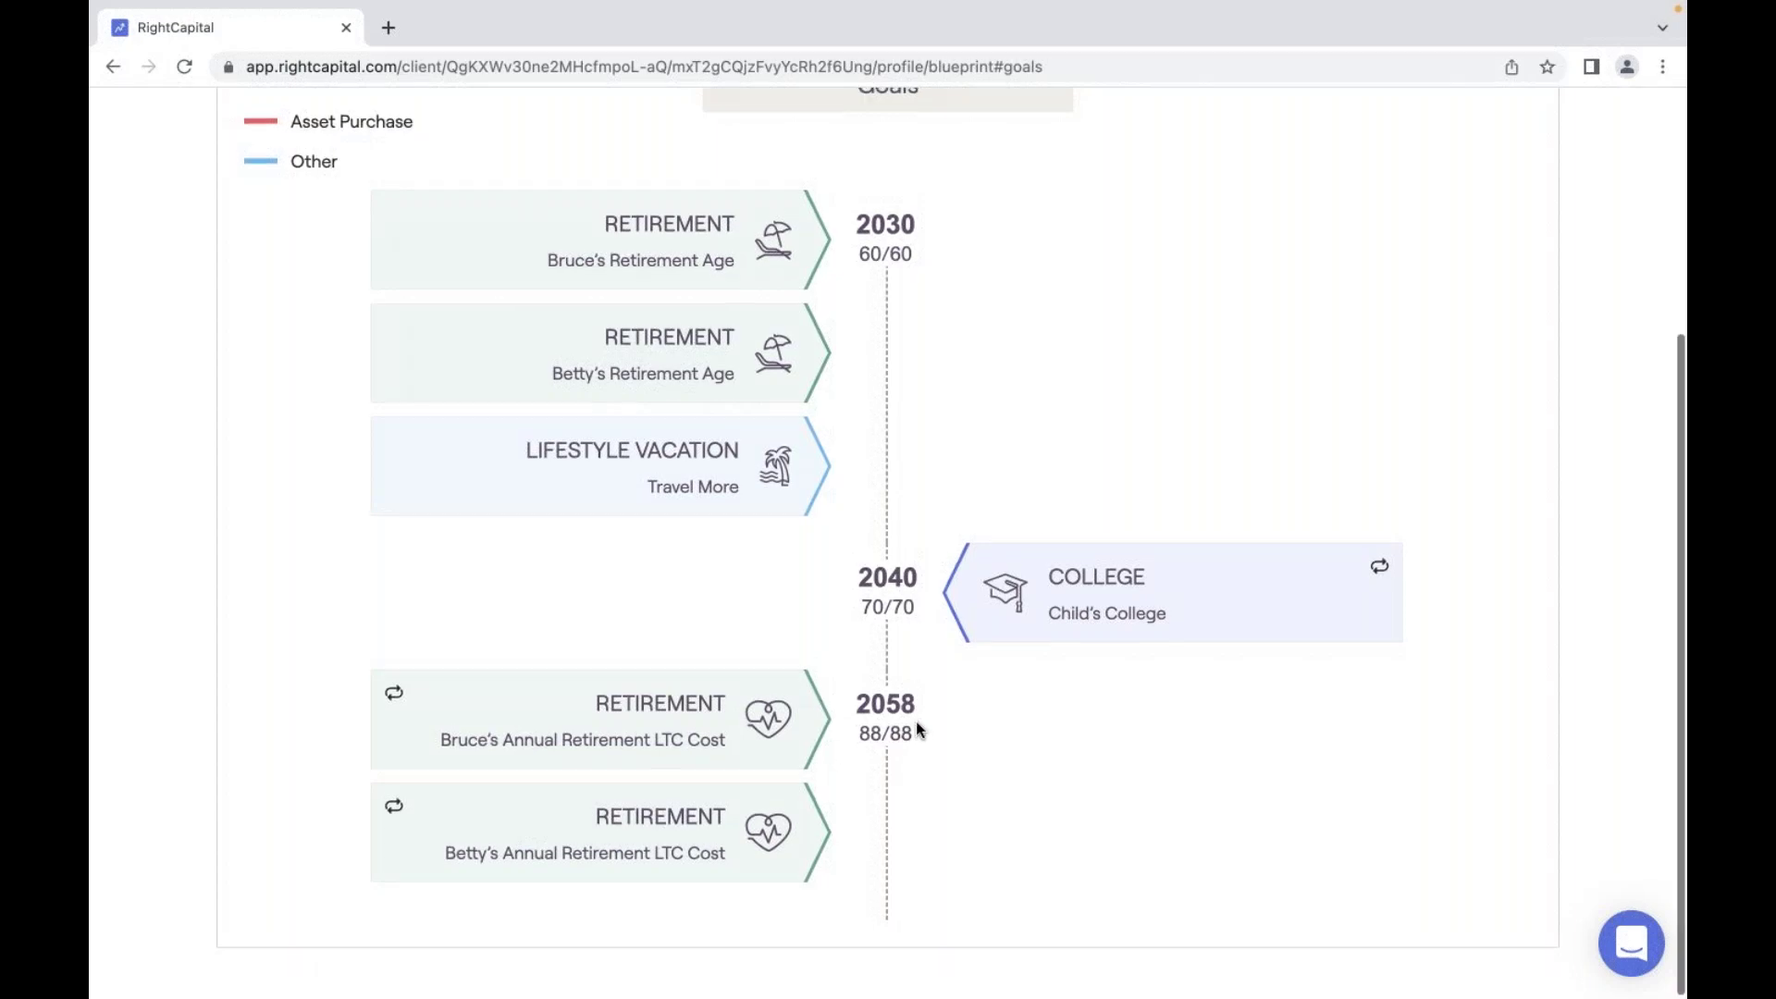
Set the co-client's planning horizon to 70 in the Family profile and save it.
scroll(915, 719, up, 4)
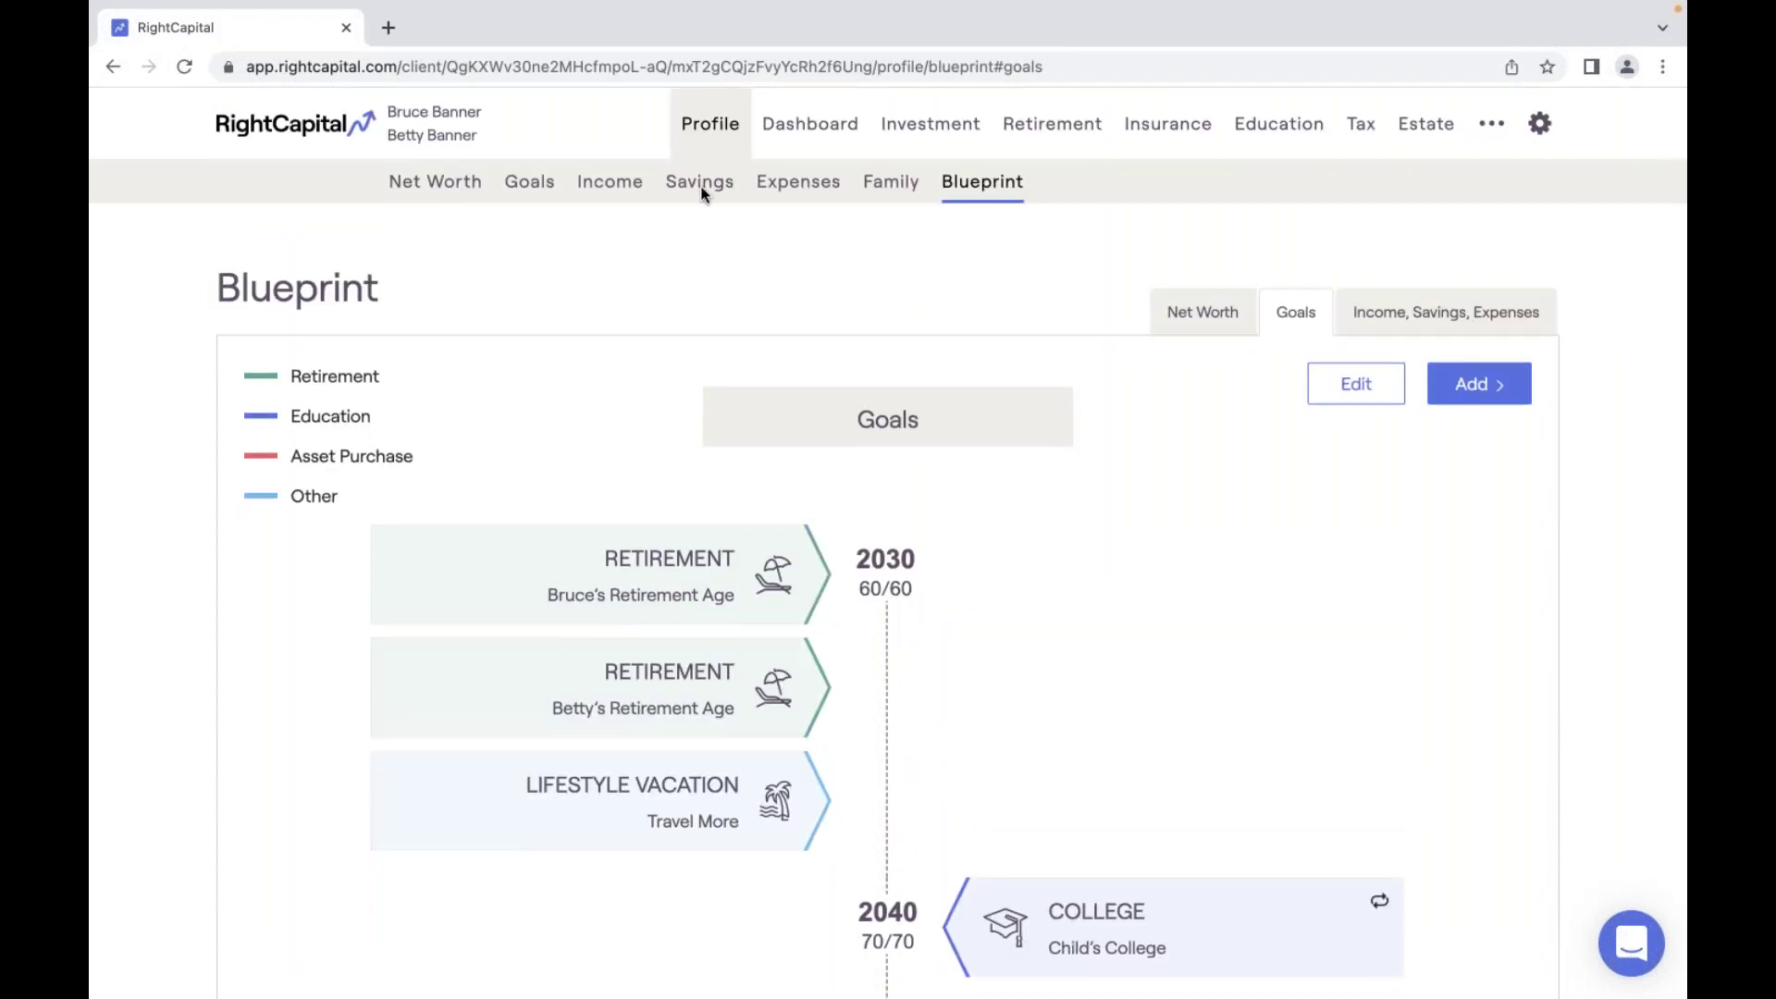
click(884, 183)
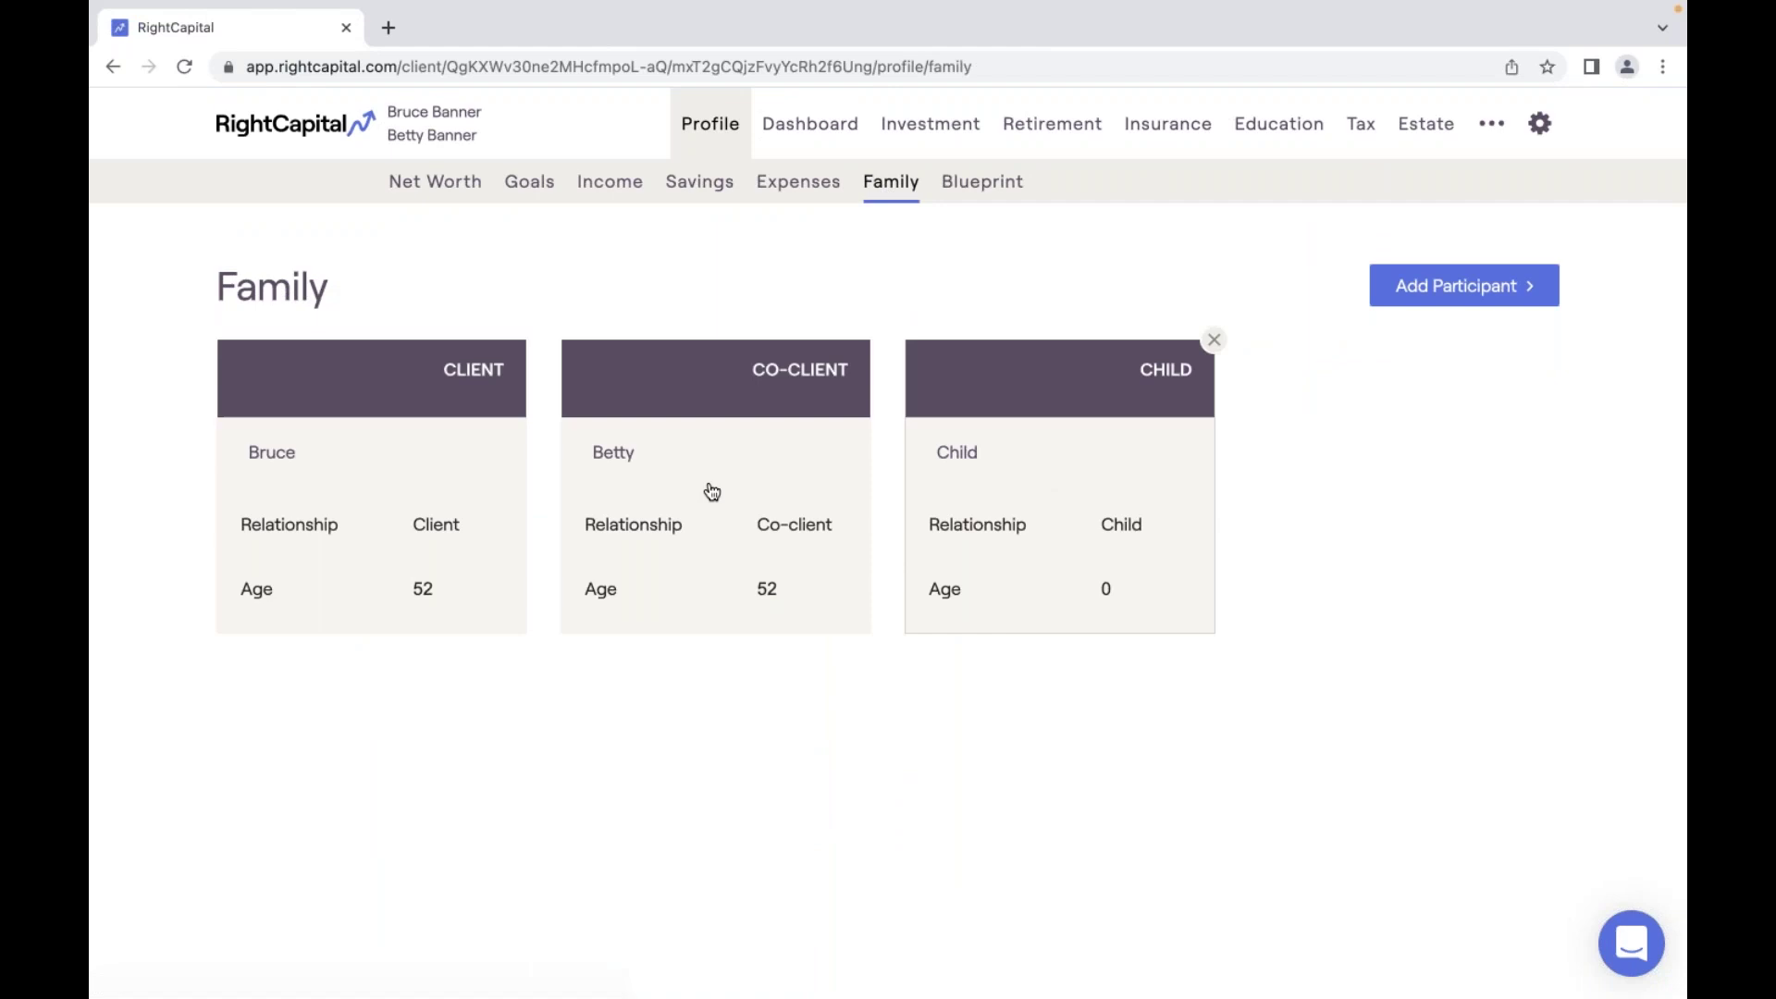
click(662, 507)
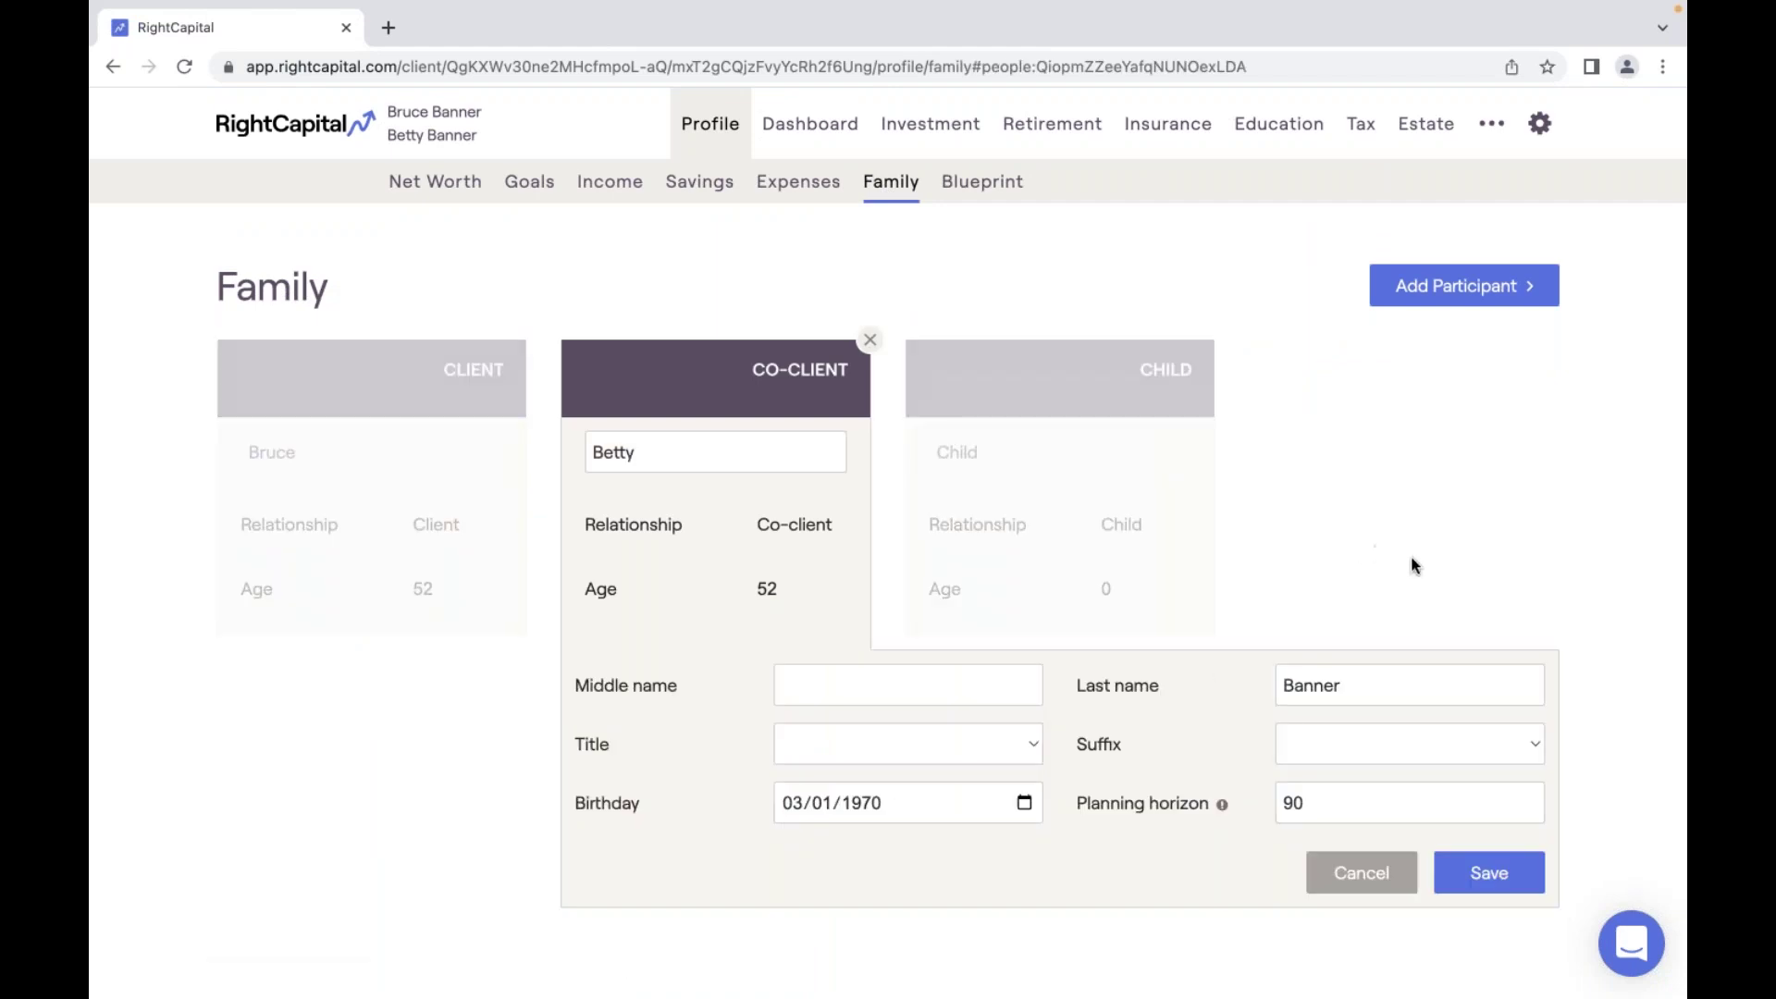
double_click(1353, 801)
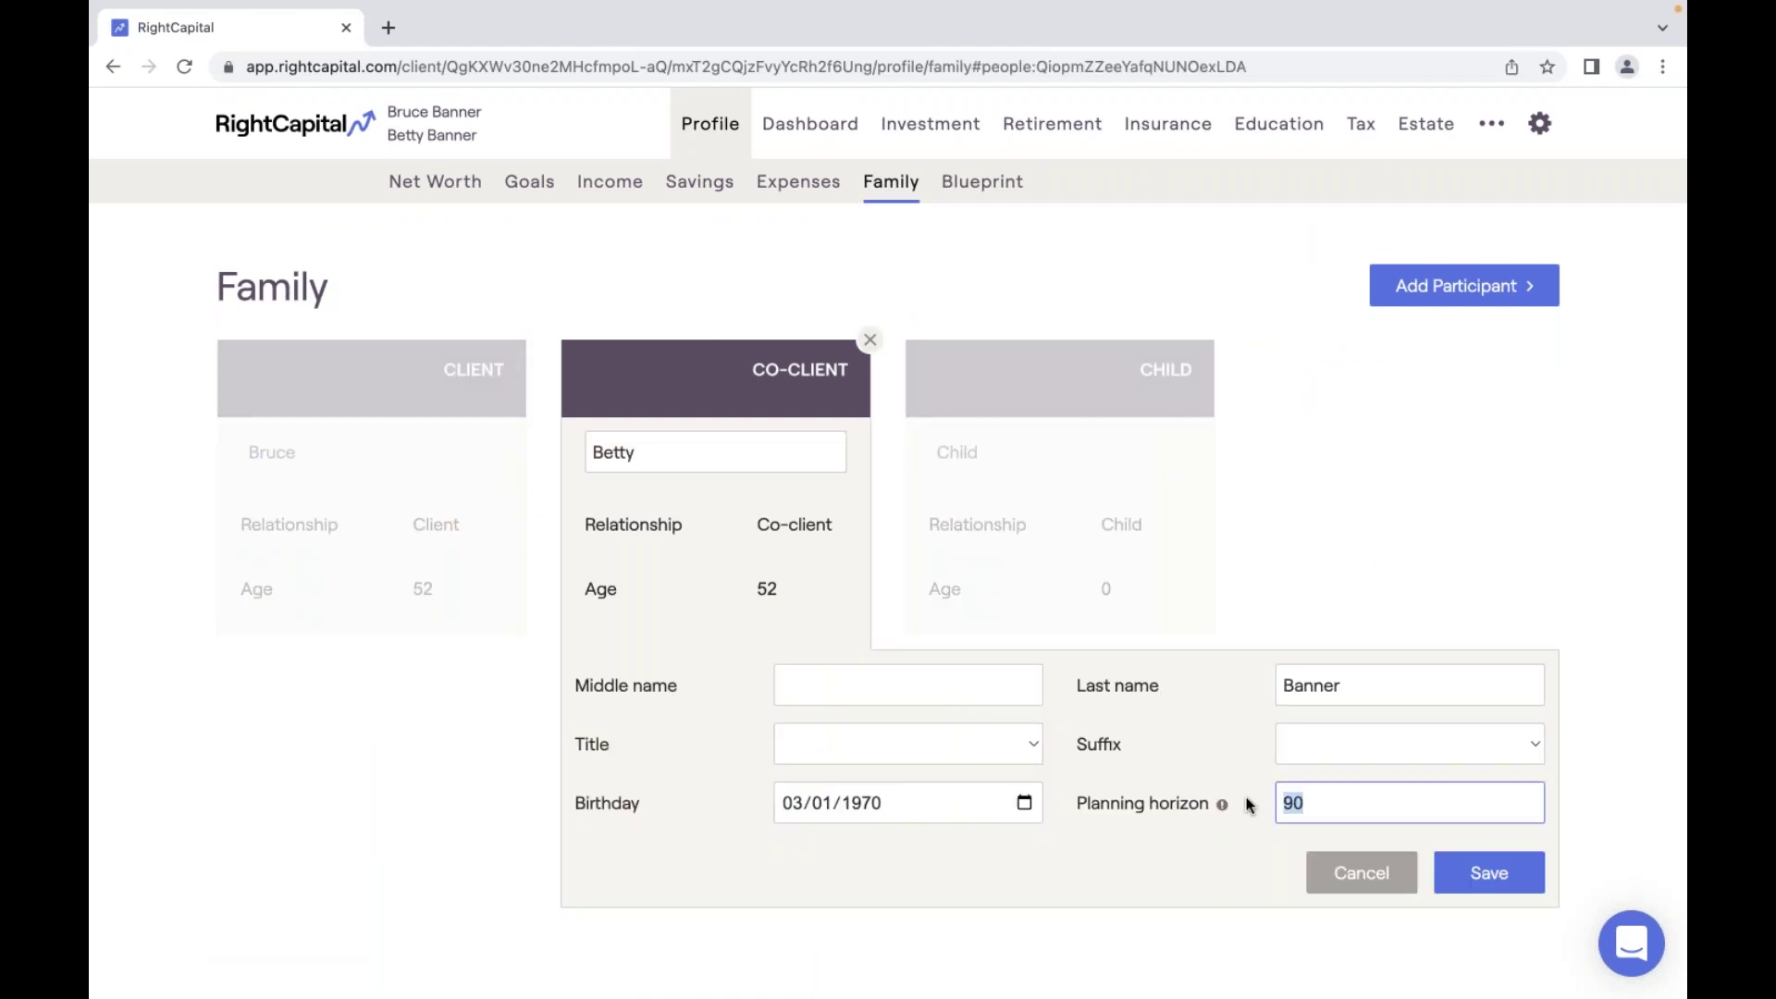
text(70)
key(Return)
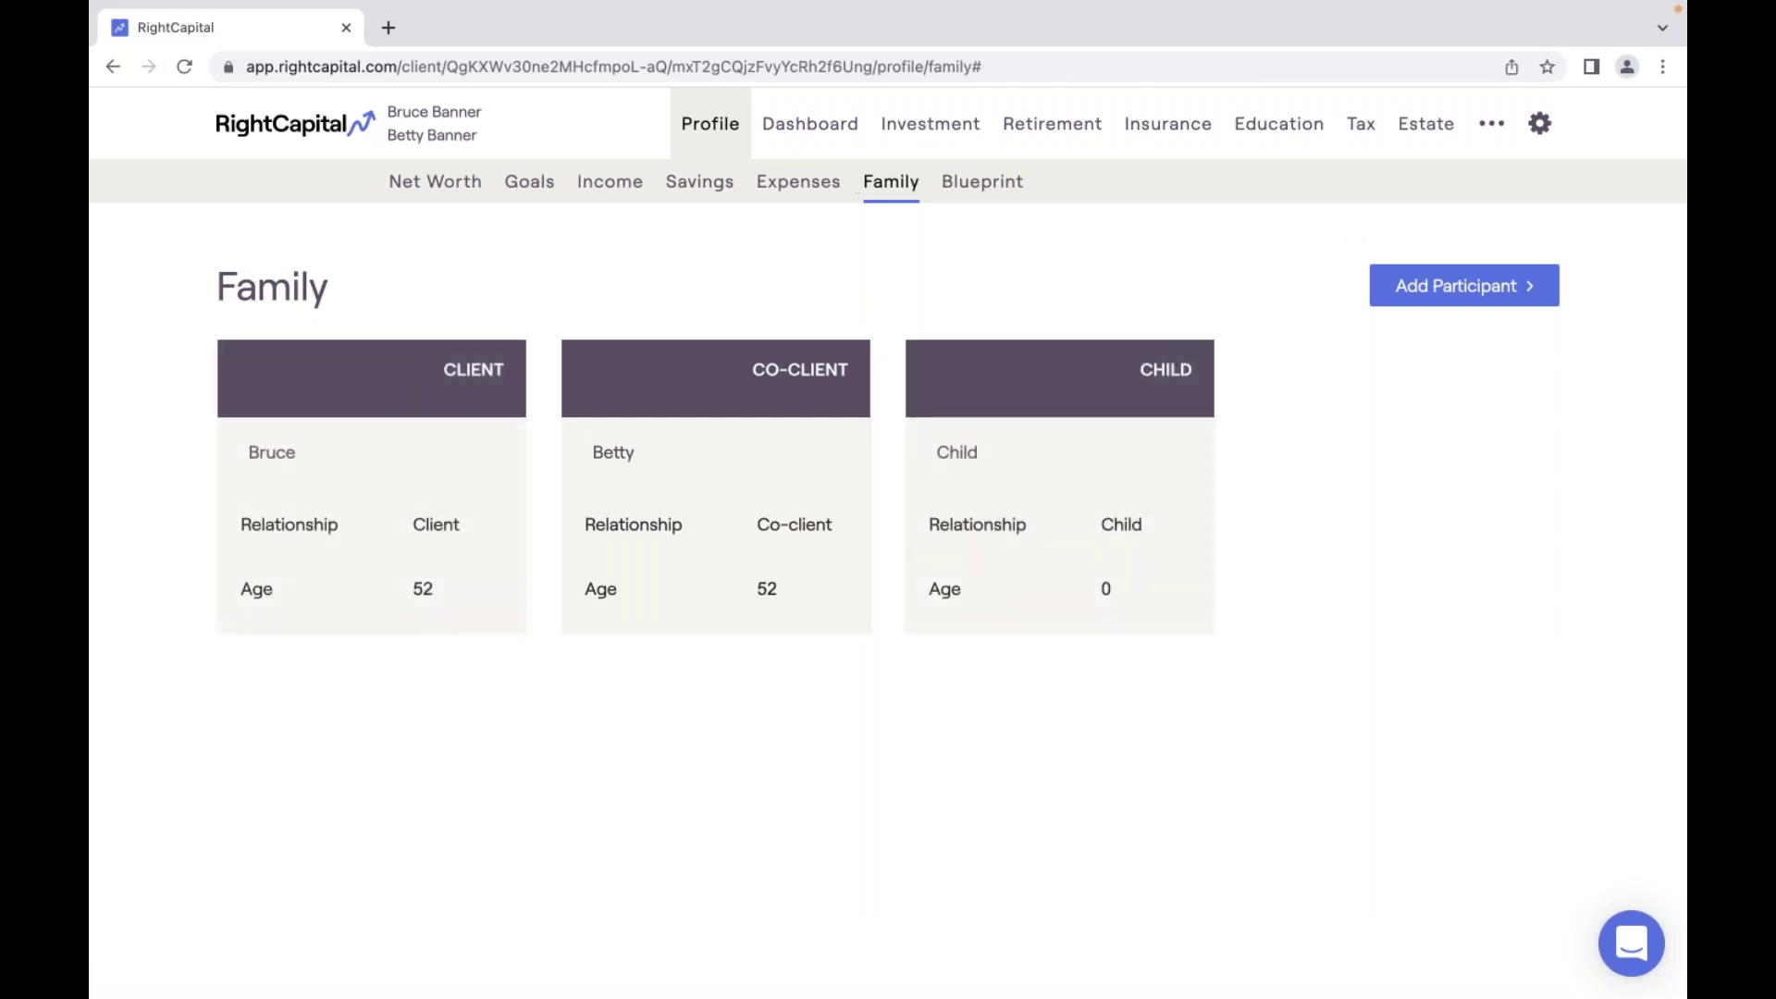
Review the Blueprint's Goals timeline for the placement of the couple's annual long-term care costs.
click(981, 184)
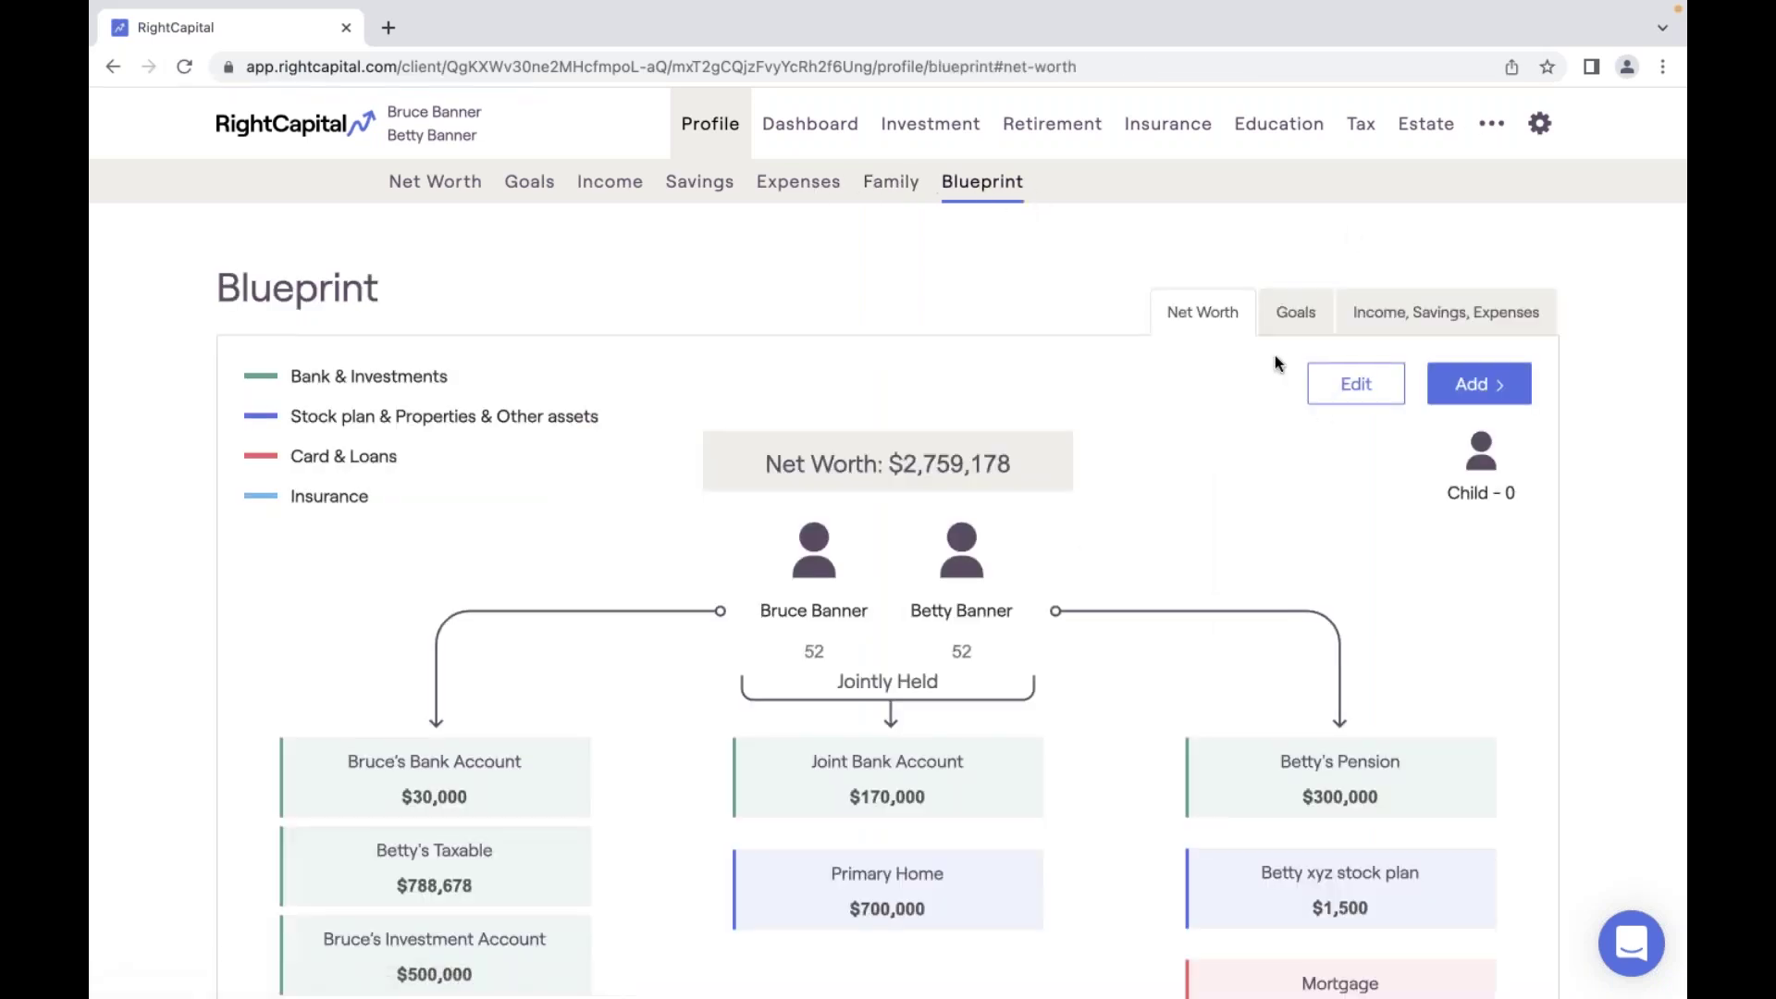
click(1294, 319)
scroll(1043, 721, down, 4)
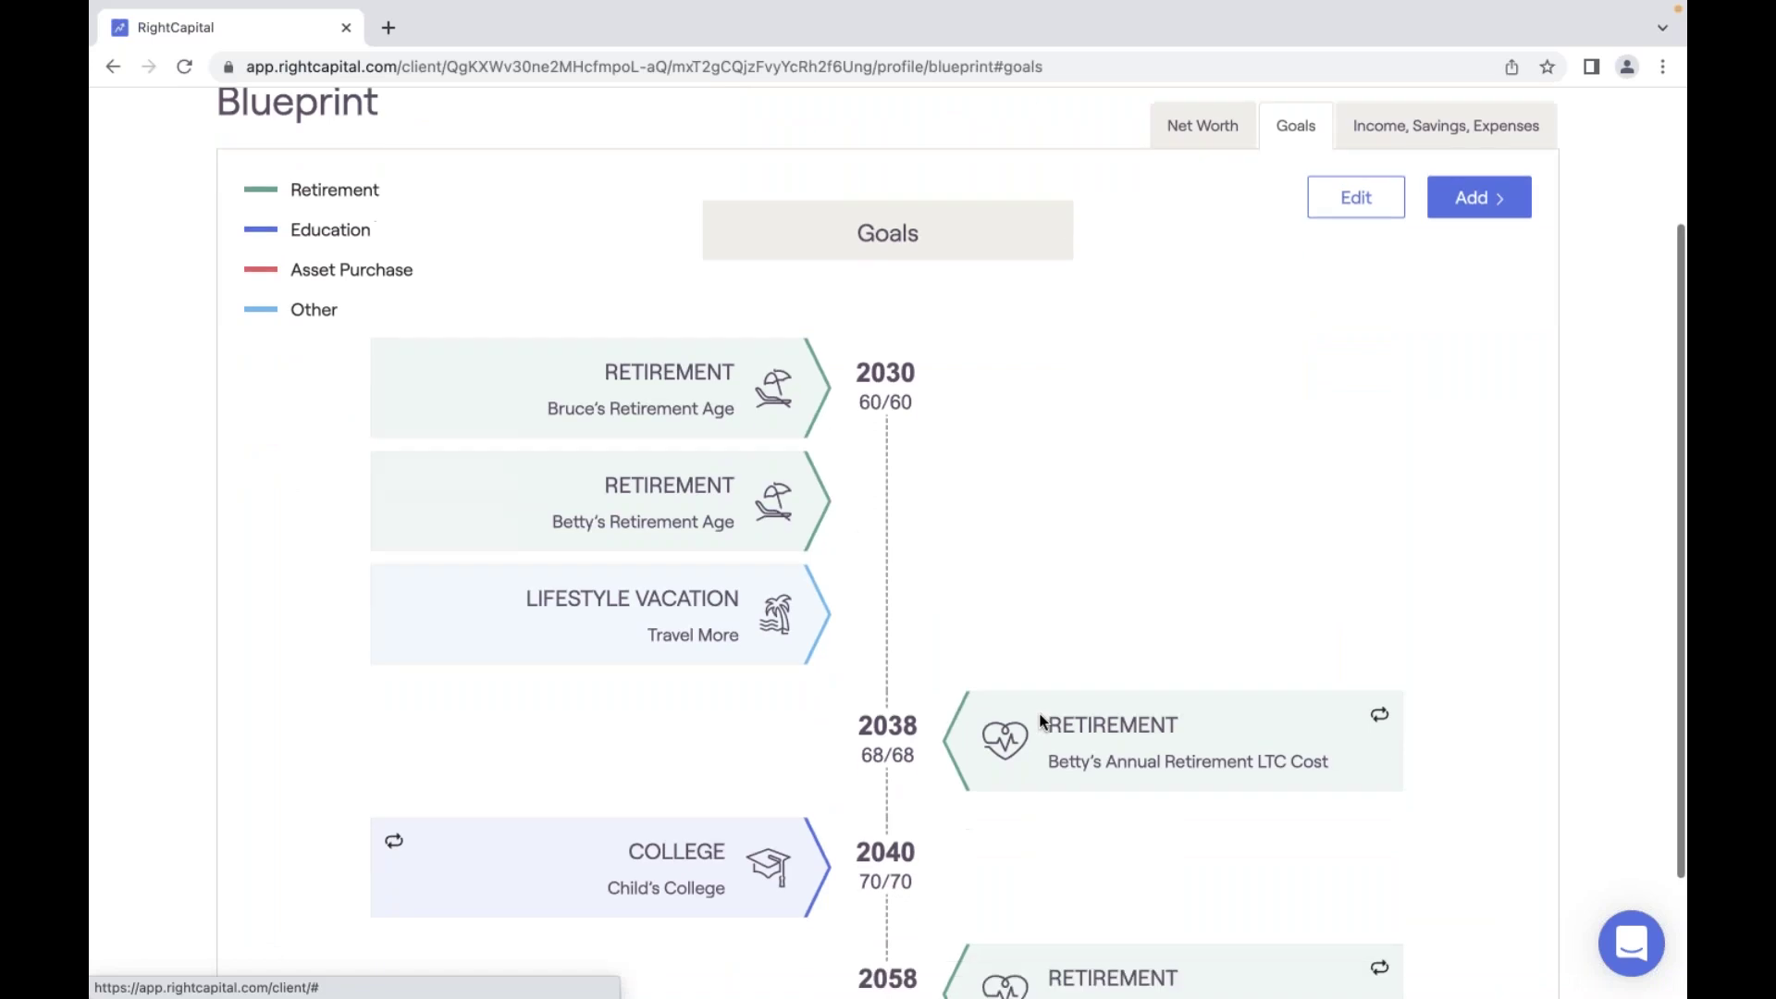
scroll(1043, 721, up, 2)
scroll(1043, 722, up, 2)
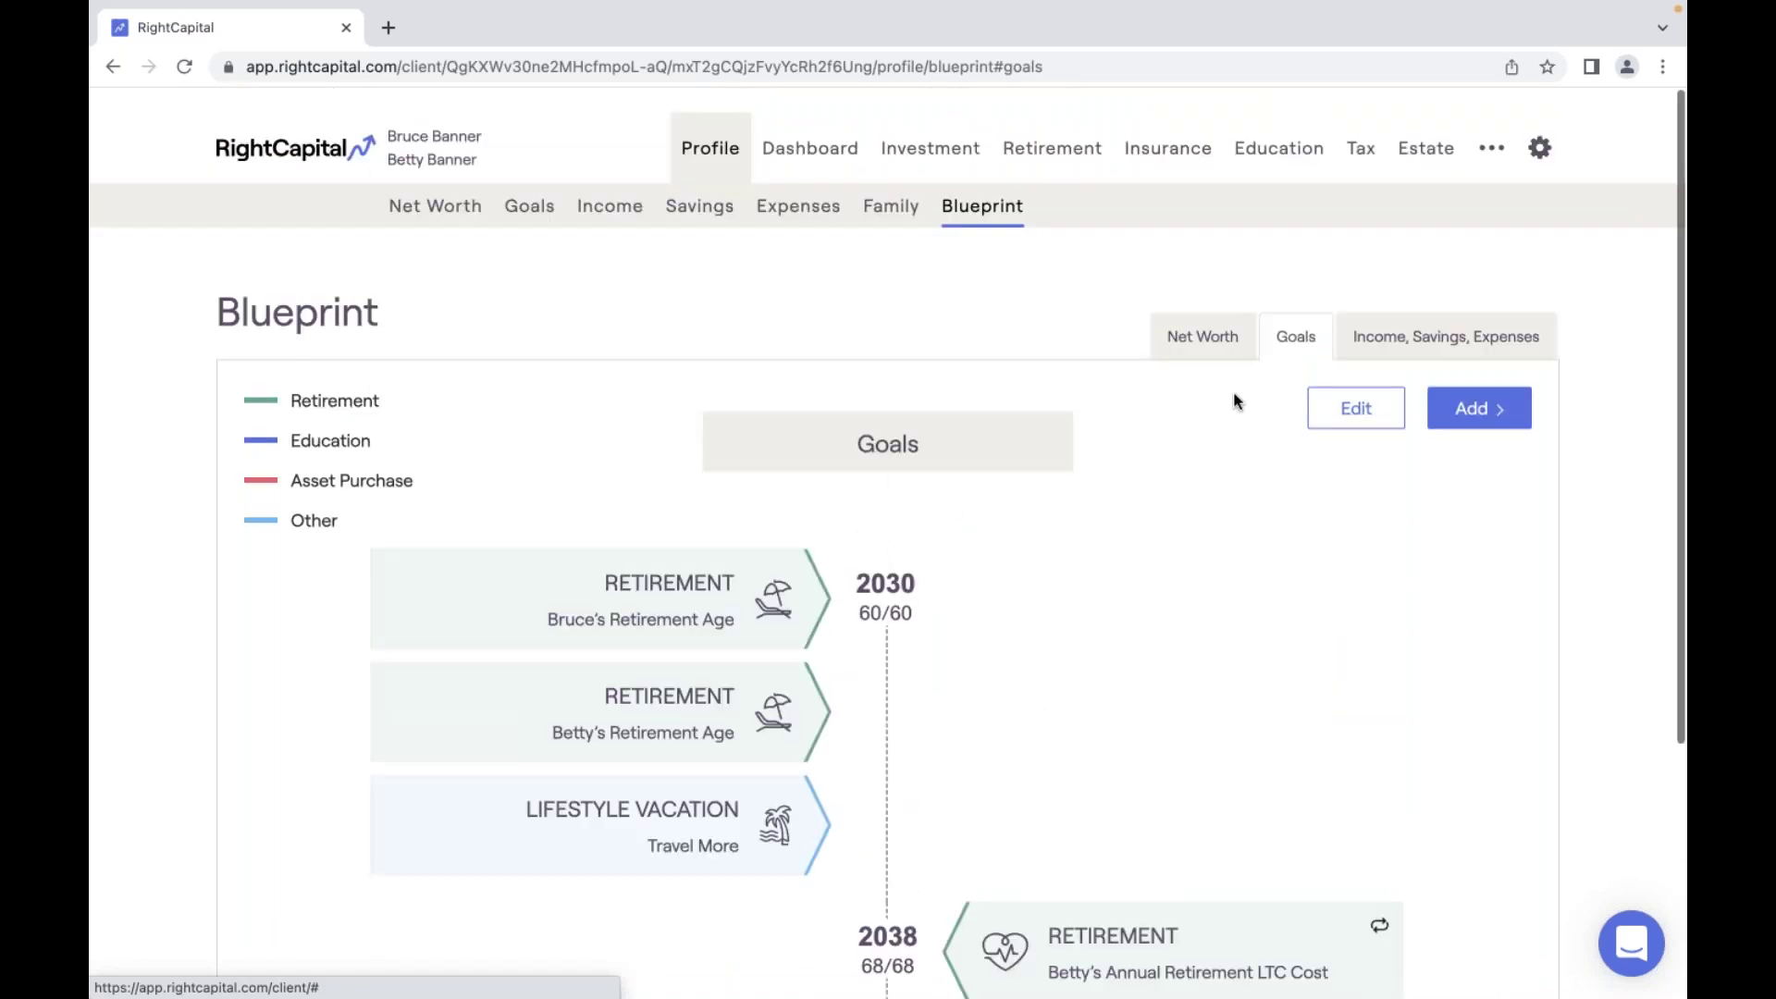
click(1204, 316)
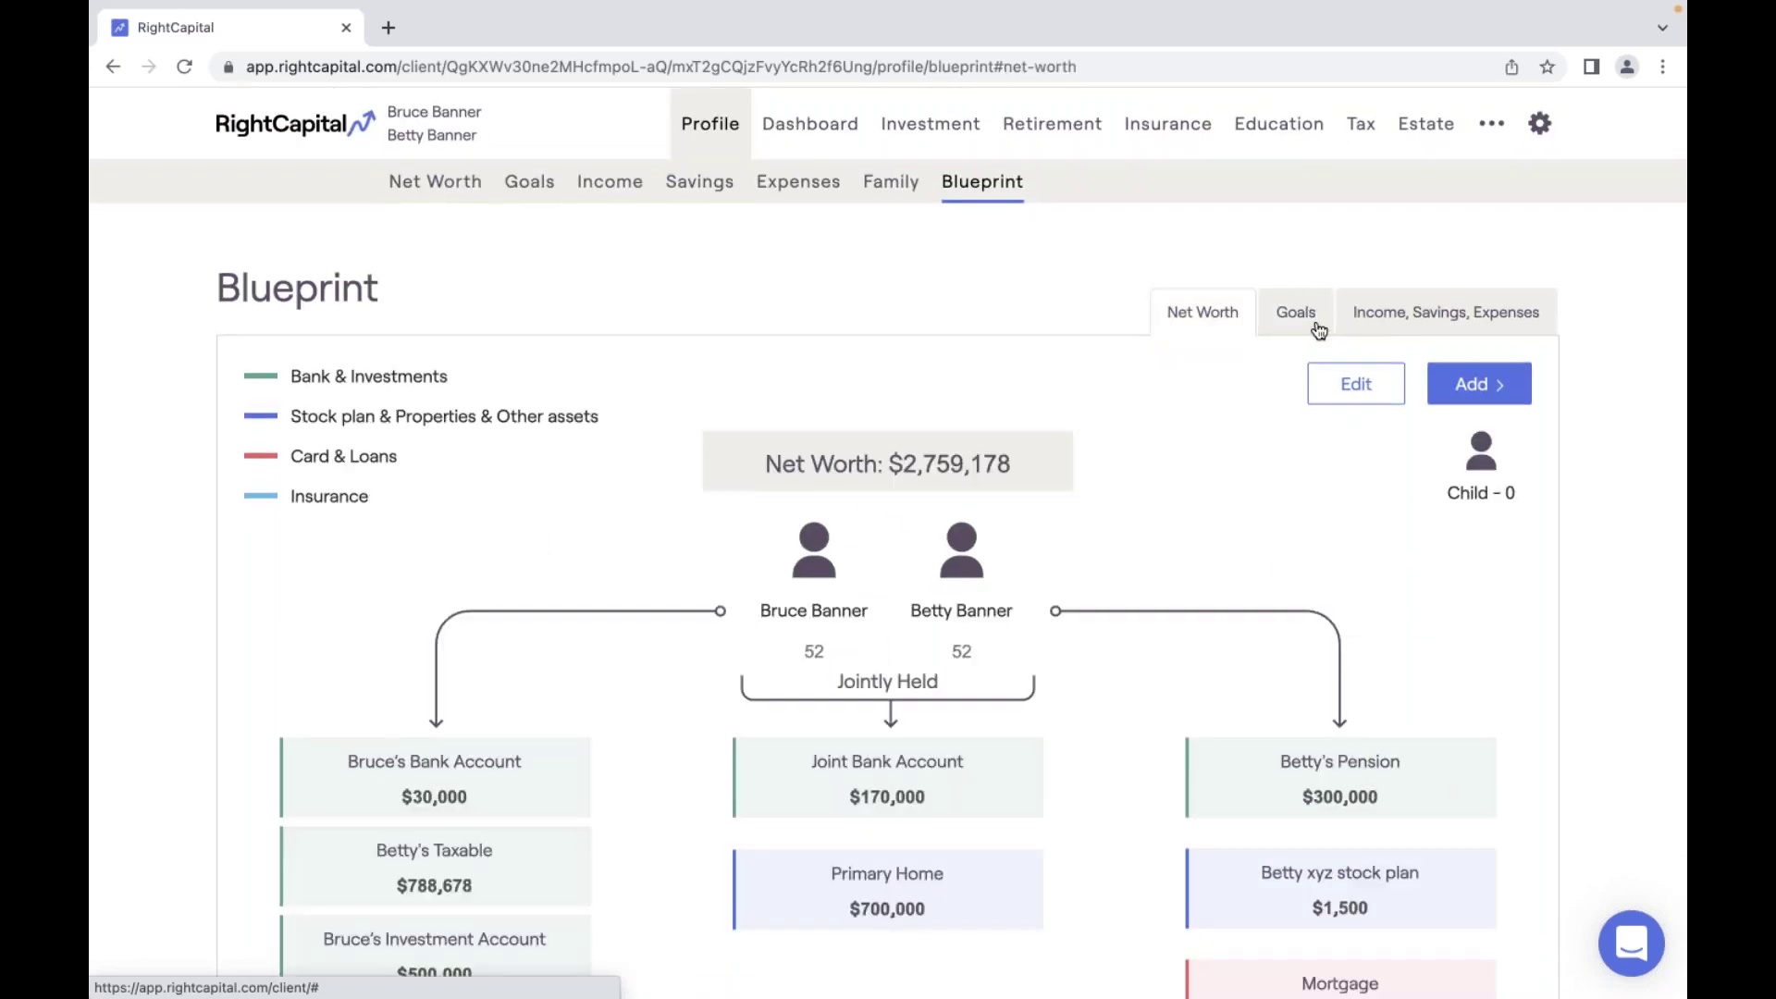
click(1317, 326)
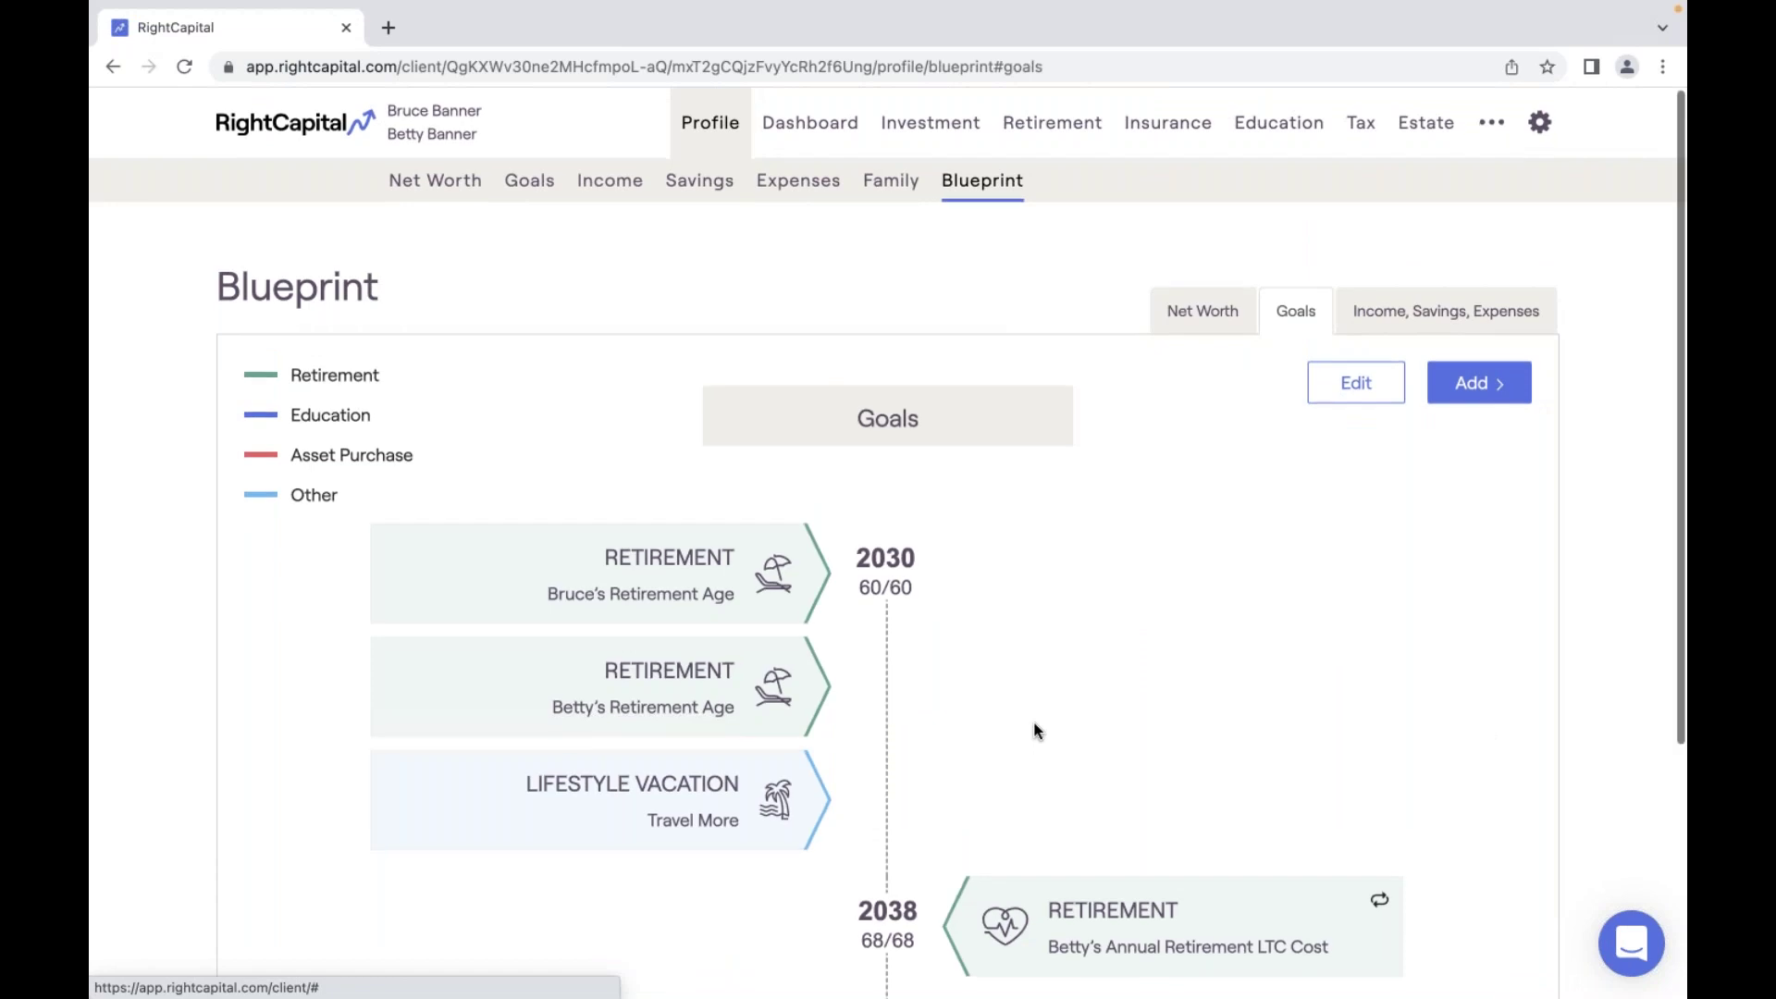
scroll(1036, 731, down, 4)
scroll(1075, 713, up, 1)
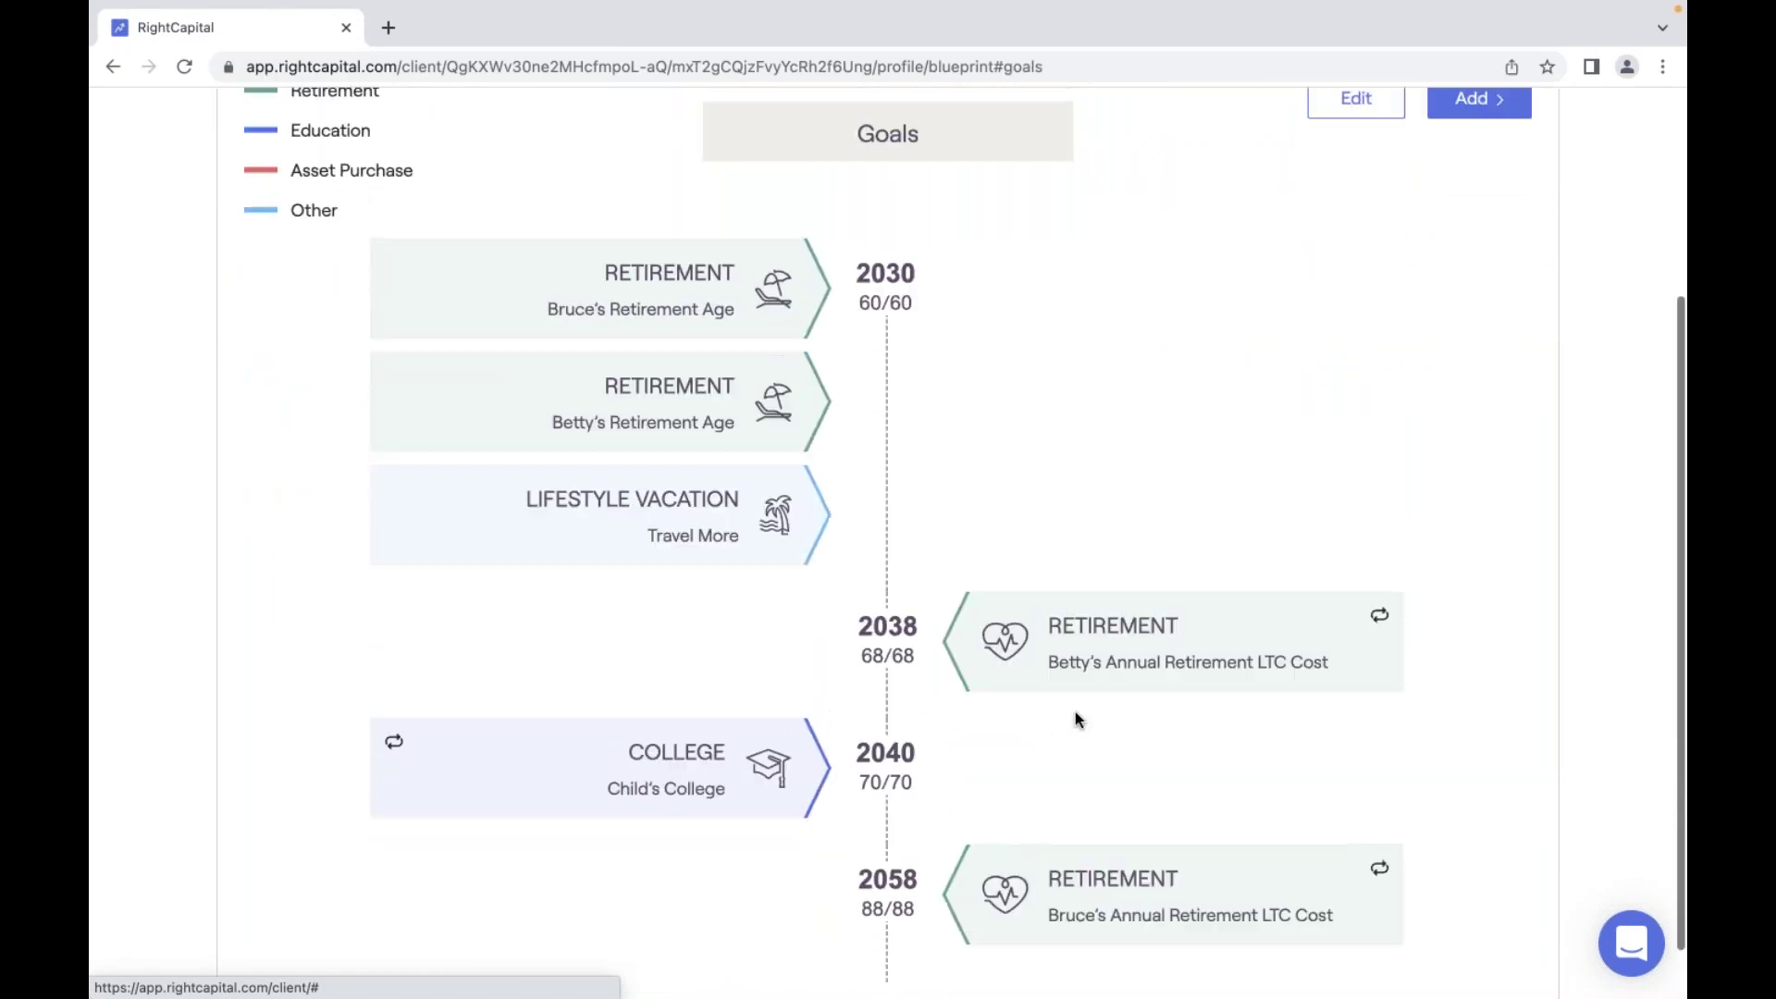
scroll(1075, 712, up, 3)
Review the Blueprint's net worth diagram and view the details of the client's $30,000 bank account.
click(1236, 331)
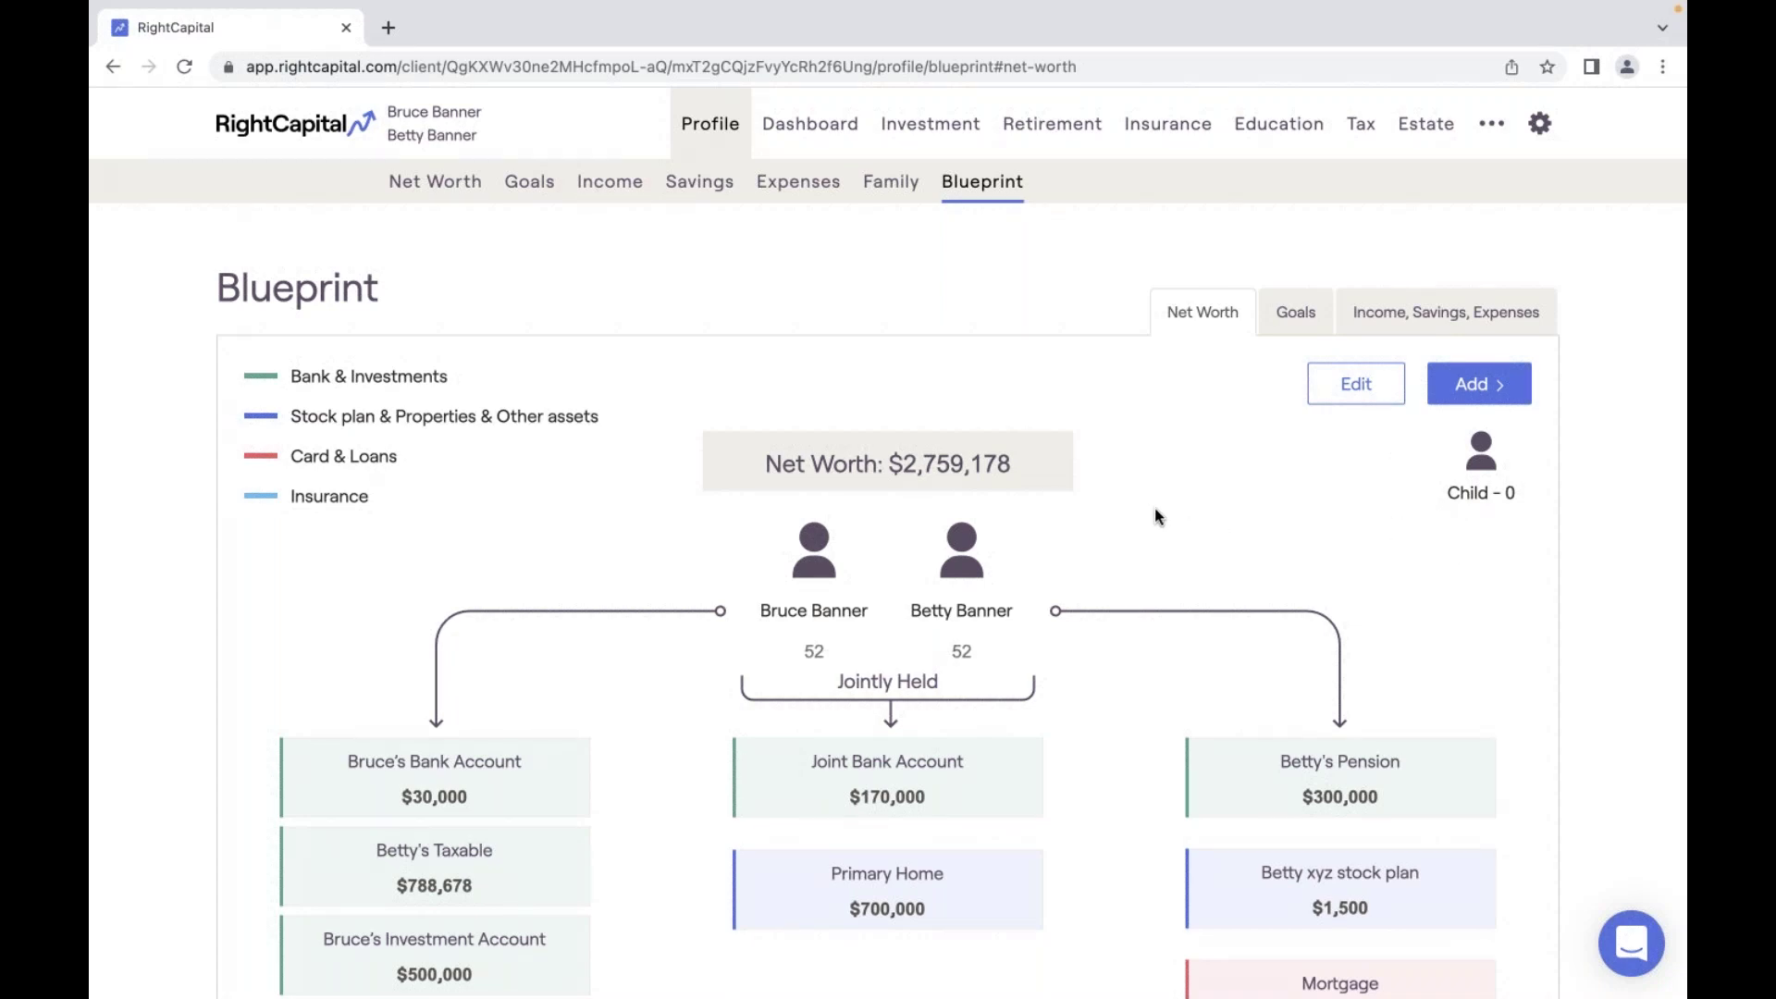
scroll(1156, 515, down, 1)
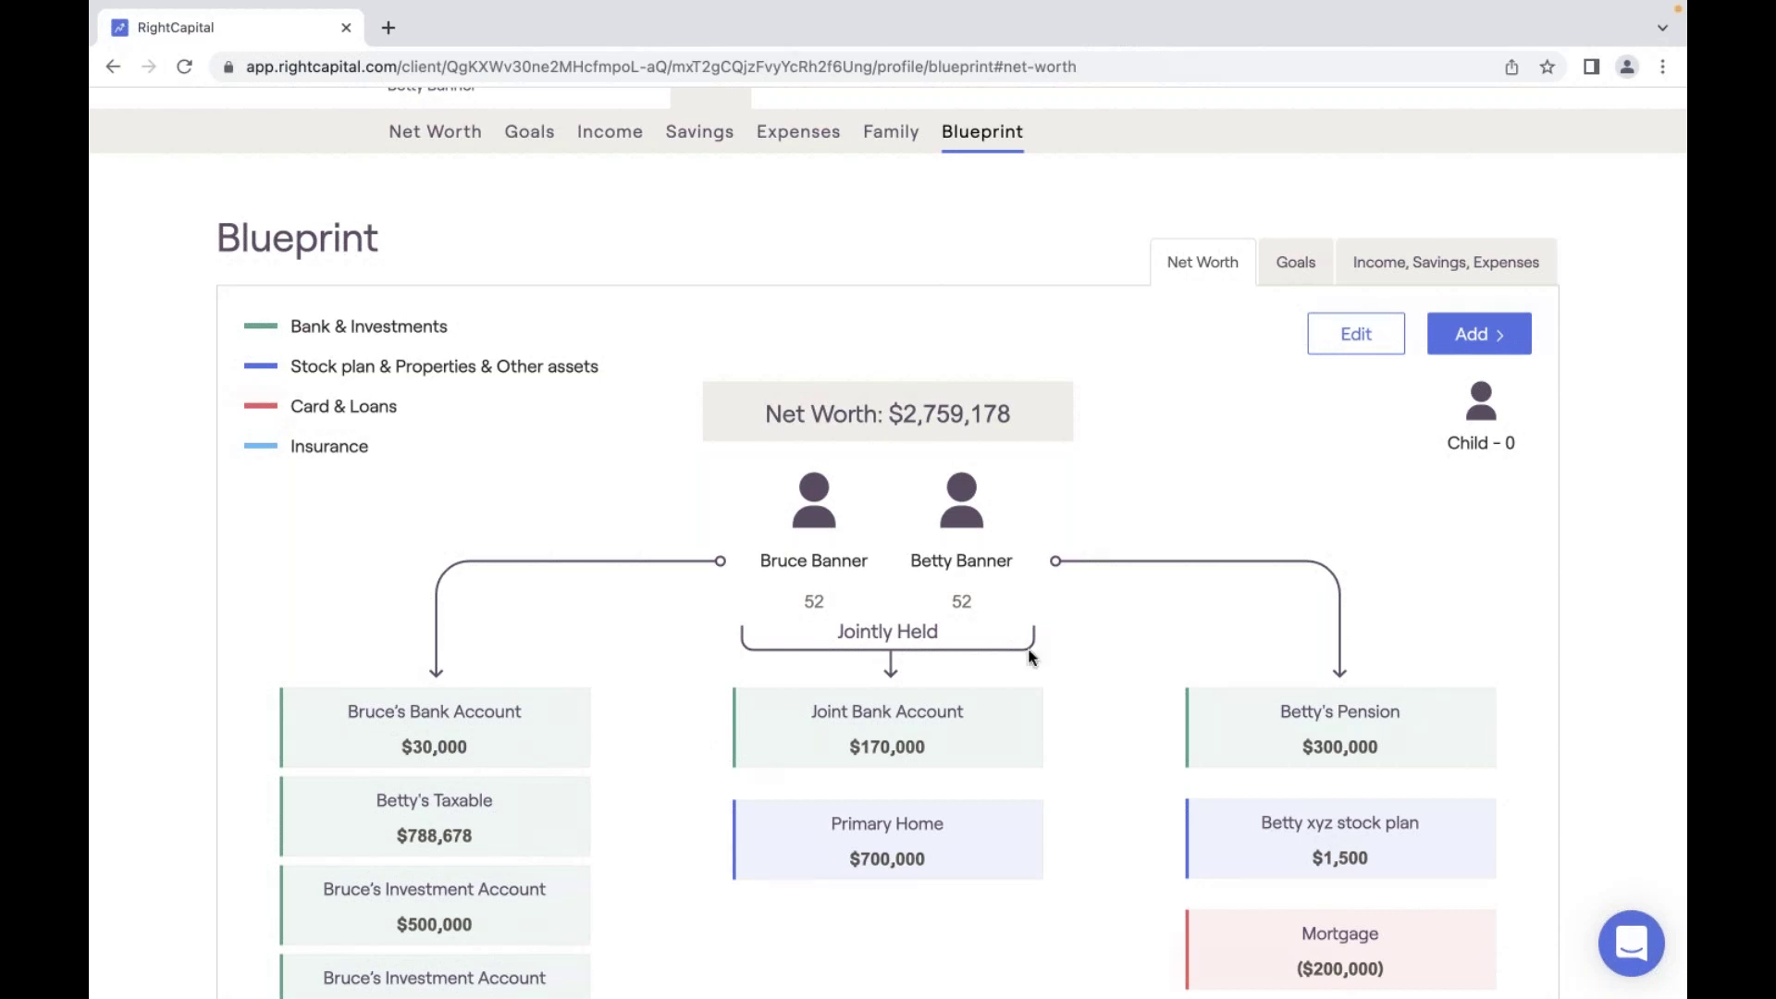
click(511, 747)
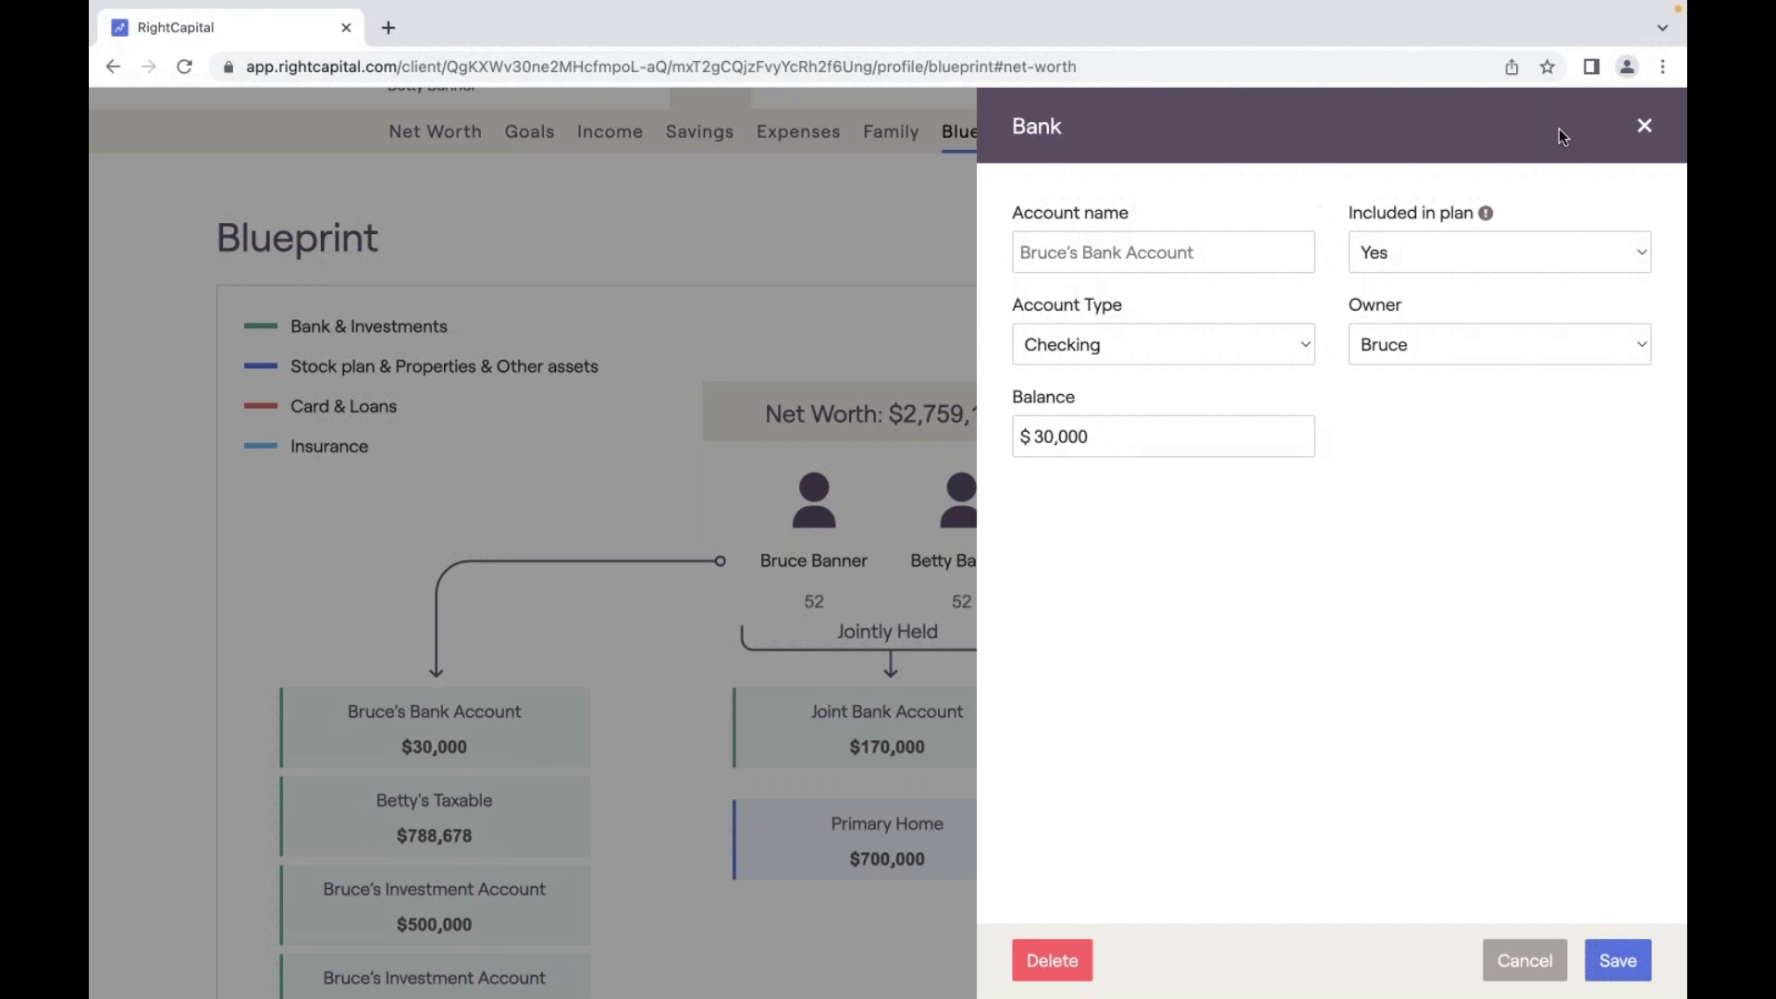
click(1643, 130)
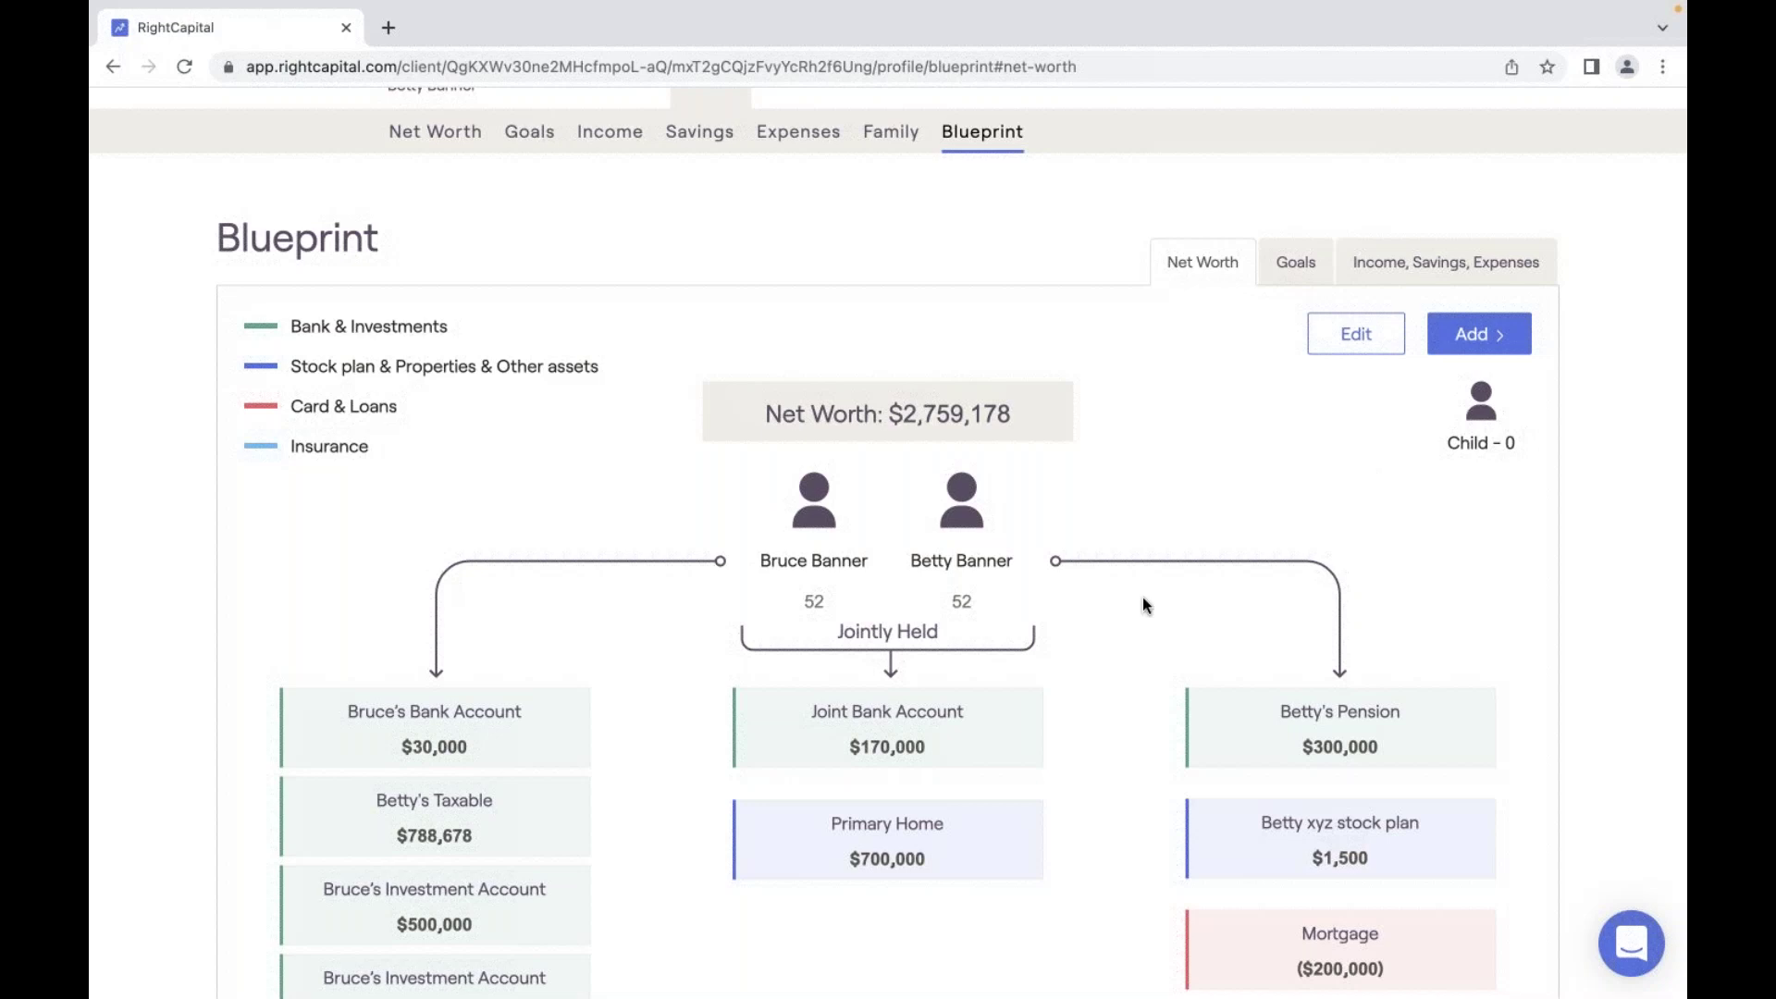
scroll(1127, 603, down, 1)
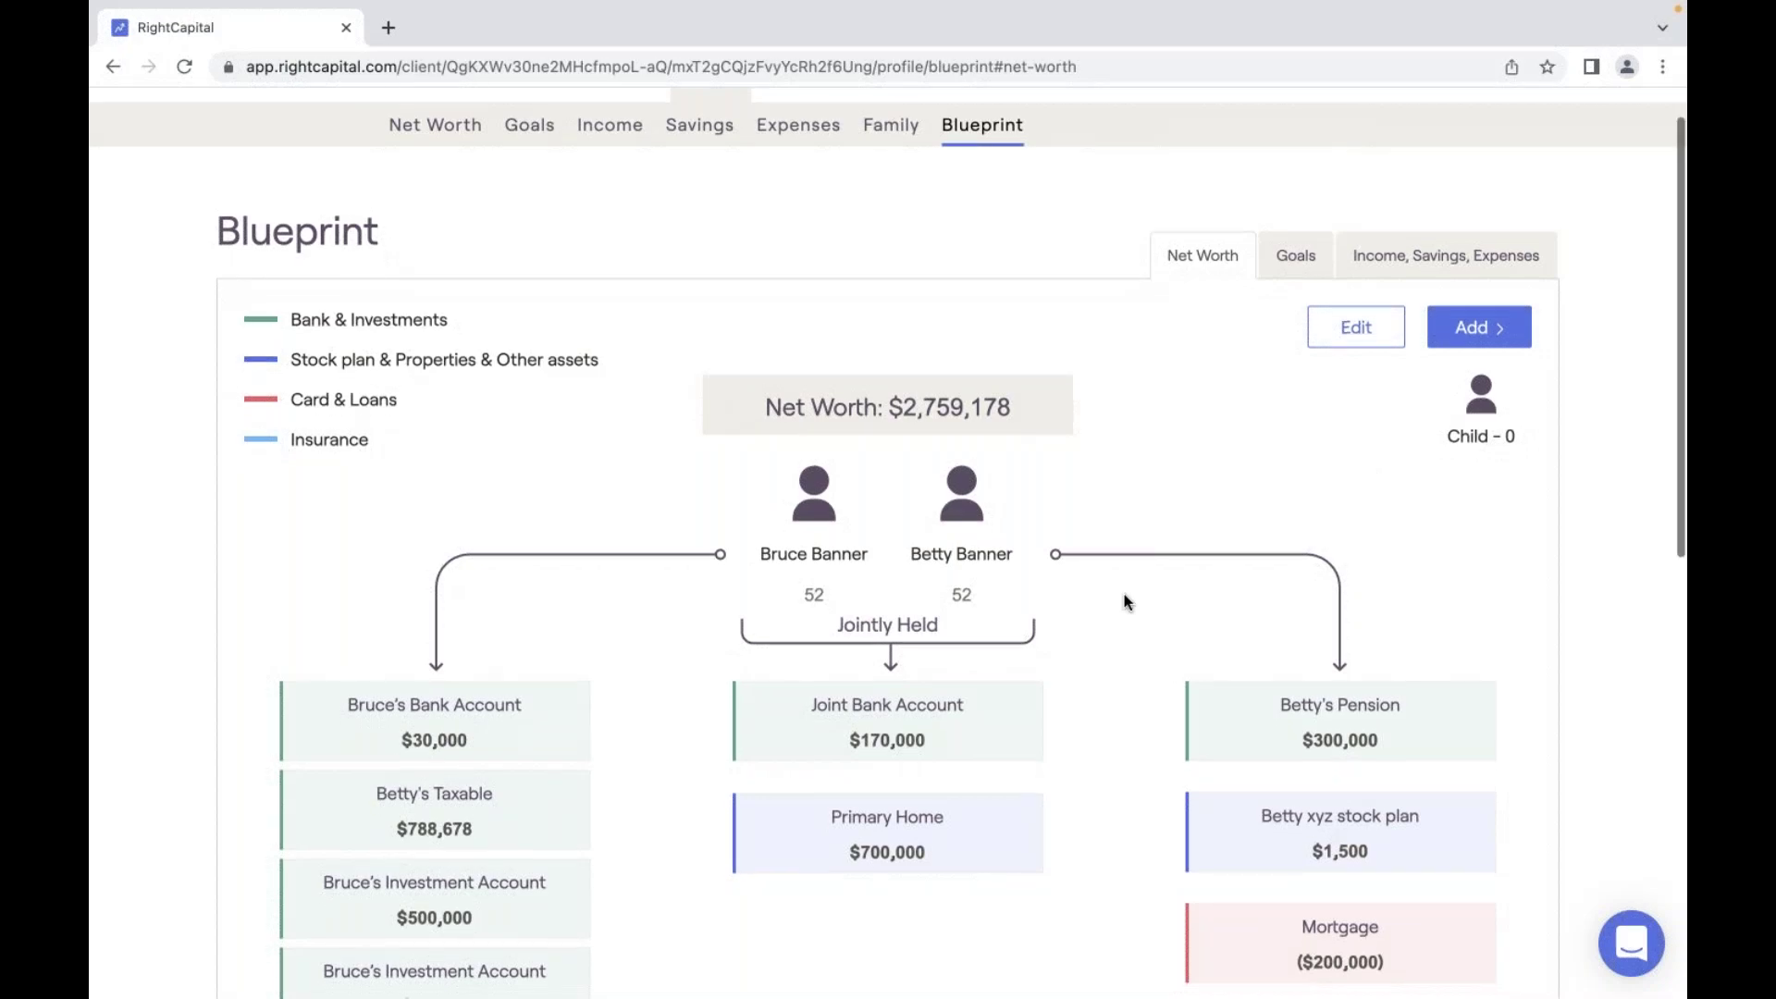
scroll(1110, 602, up, 1)
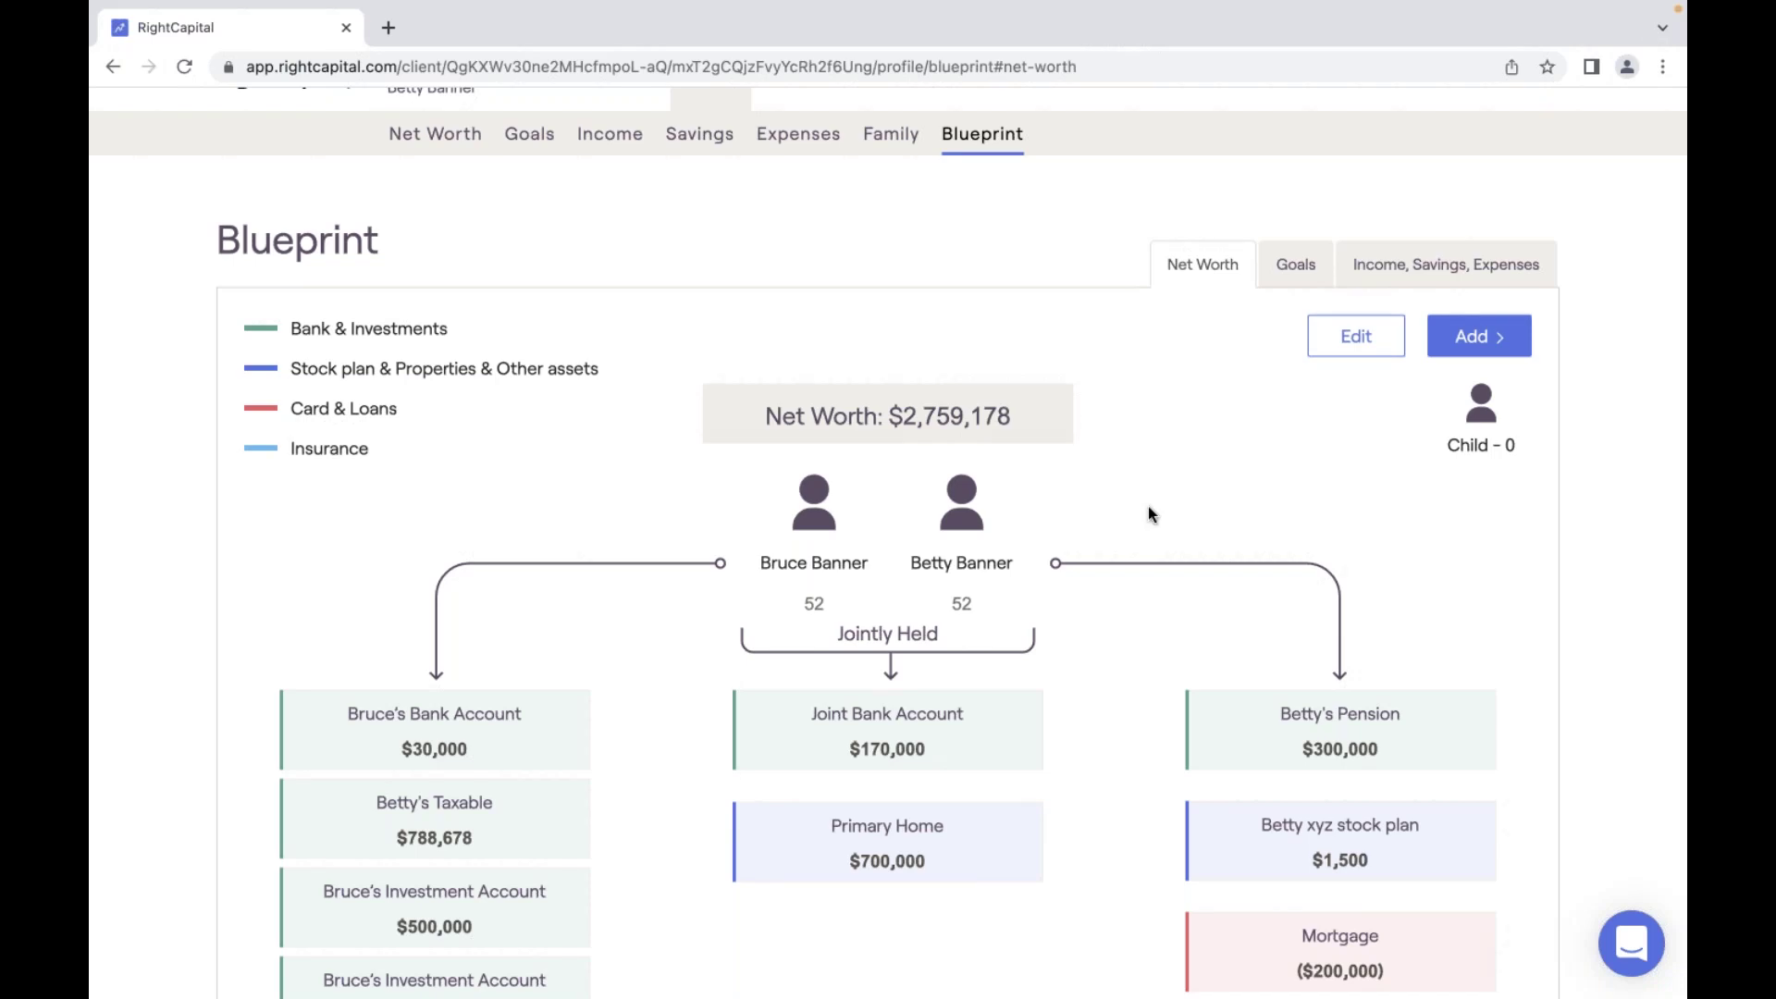
scroll(1148, 507, up, 1)
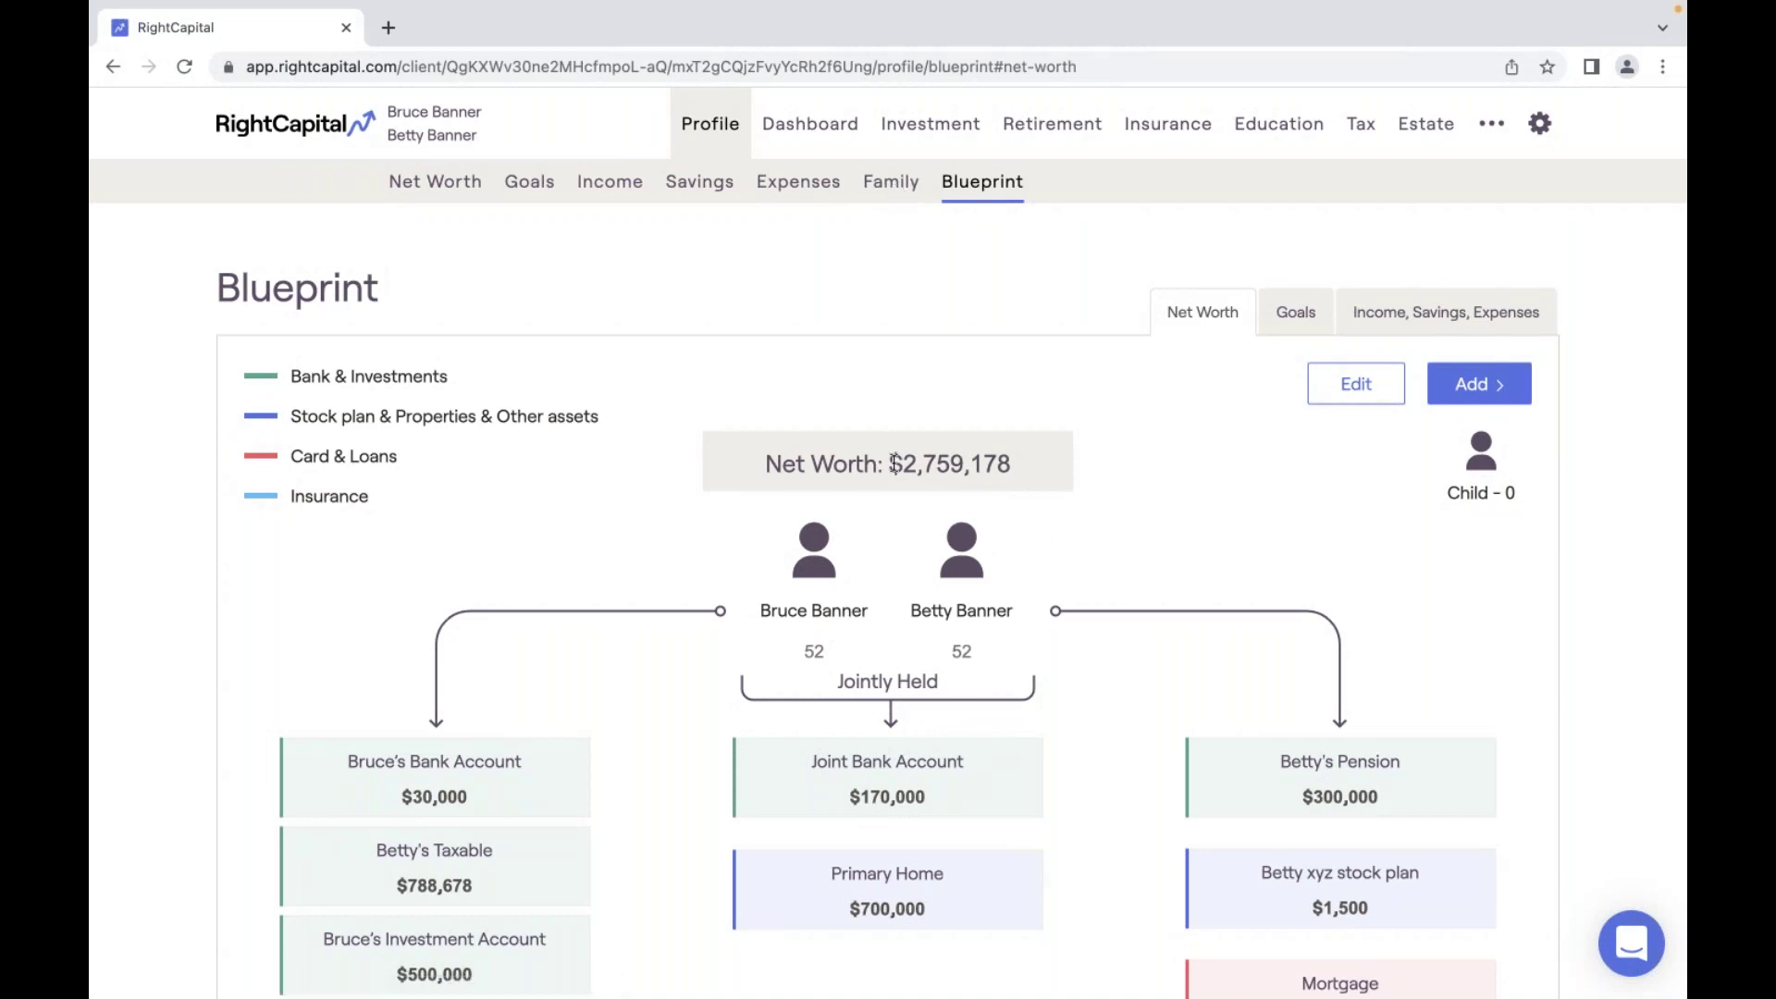
Add a participant of type Other to the Family profile, named "Dependent Family Data".
click(909, 181)
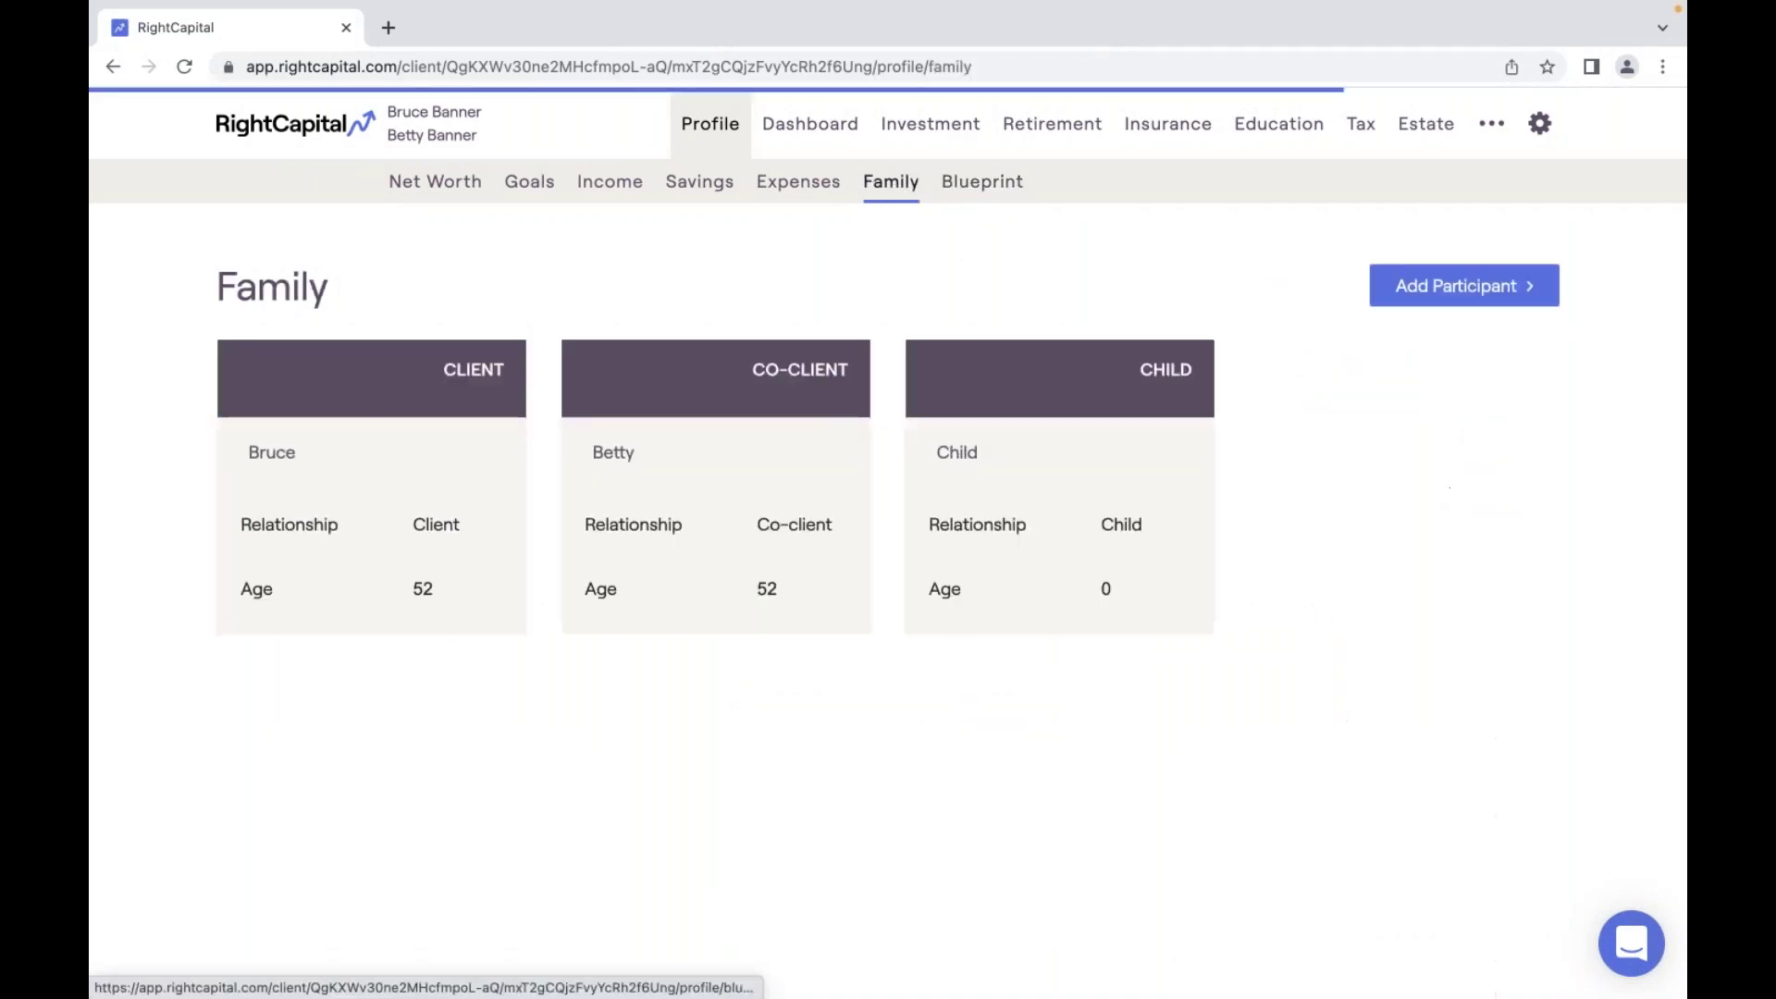
click(1465, 288)
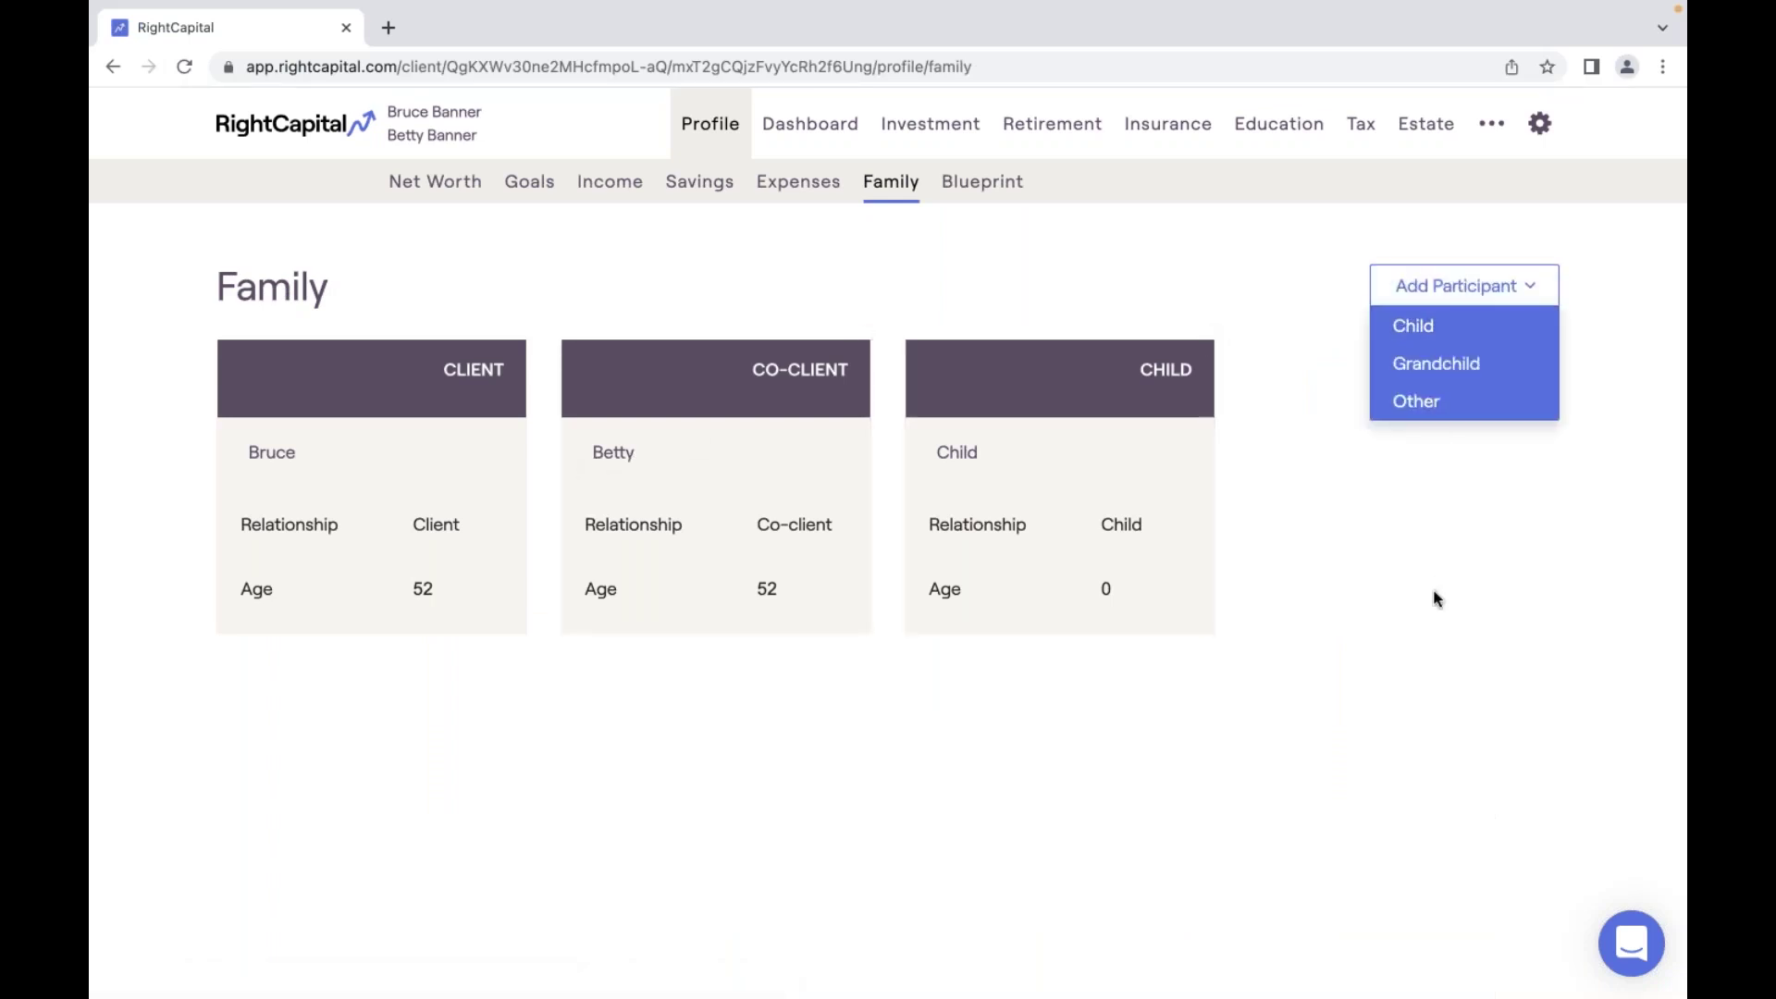
click(1470, 404)
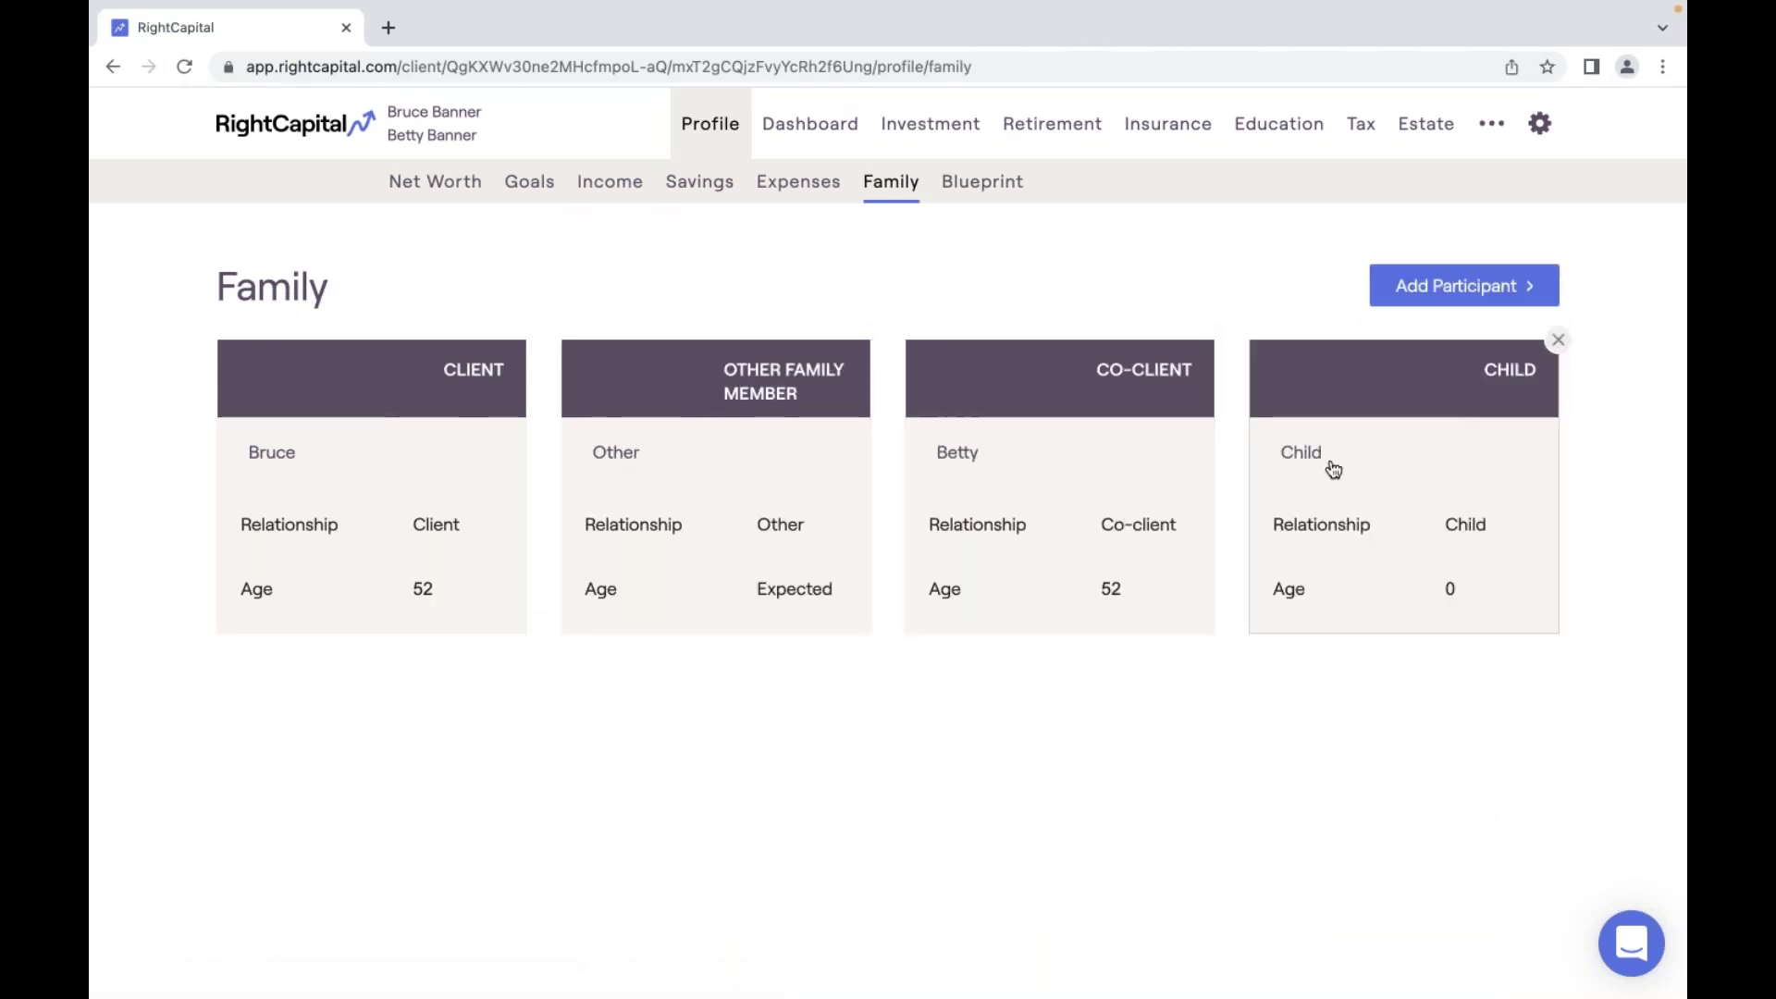
text(D)
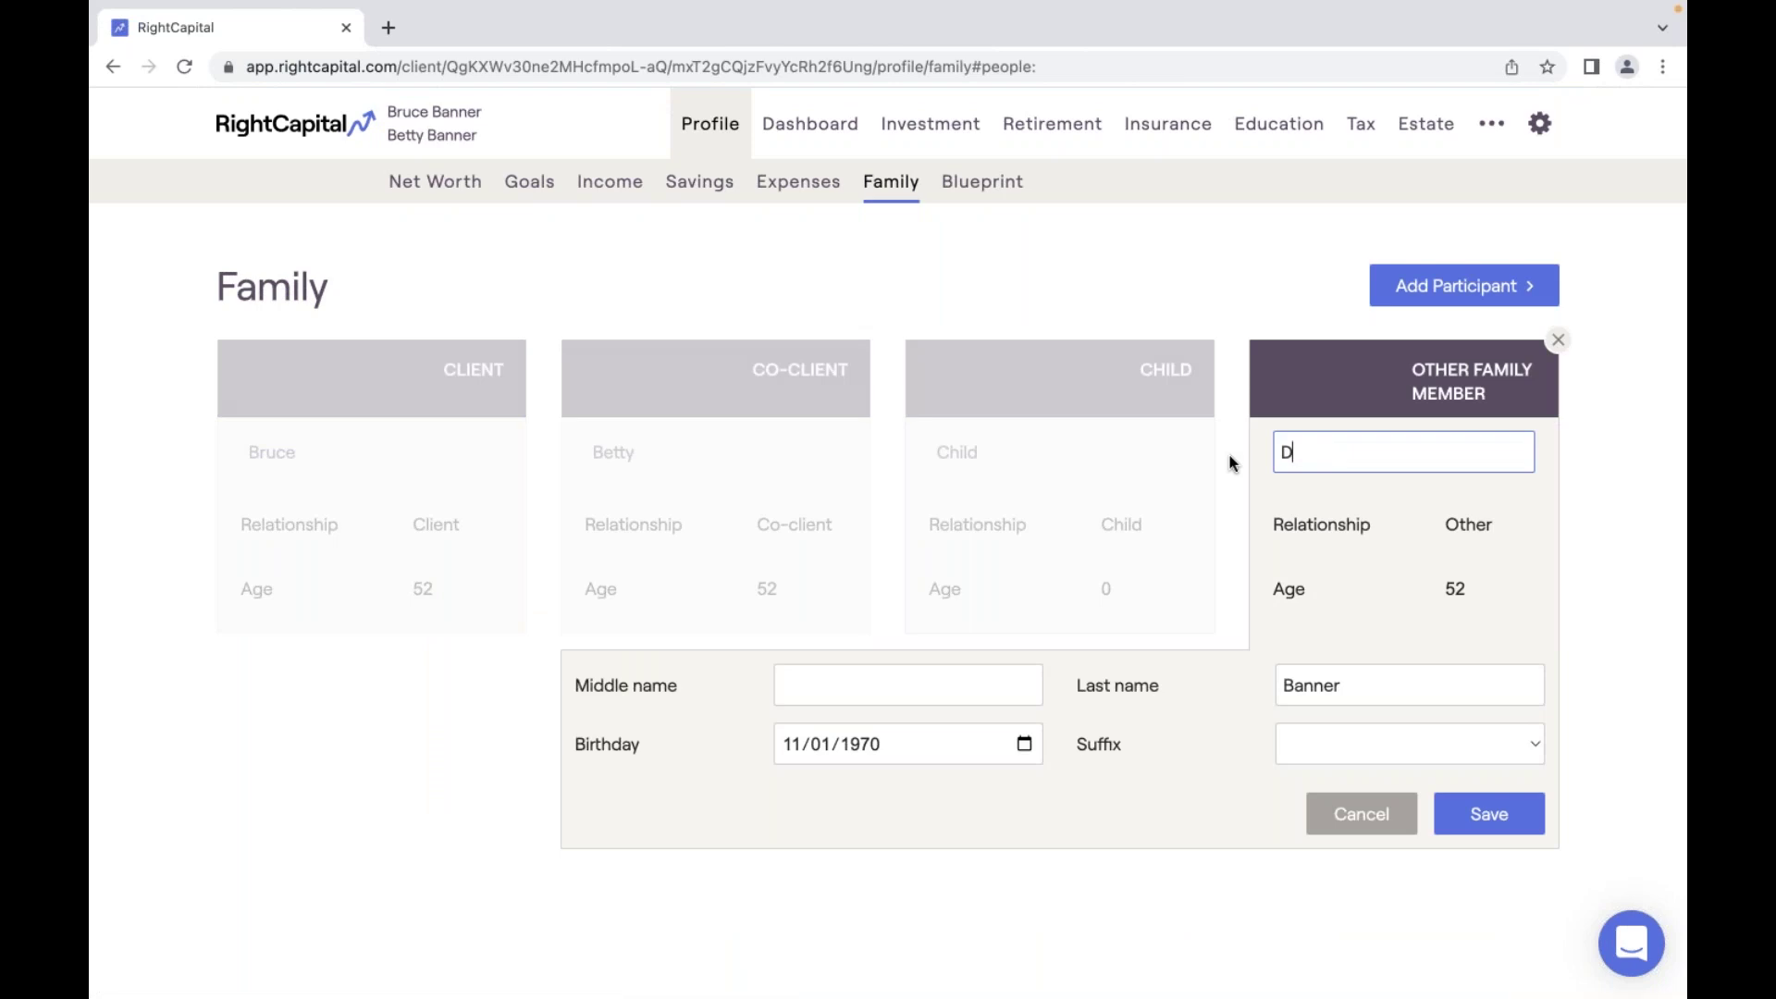
text(ependent Family Data)
key(Return)
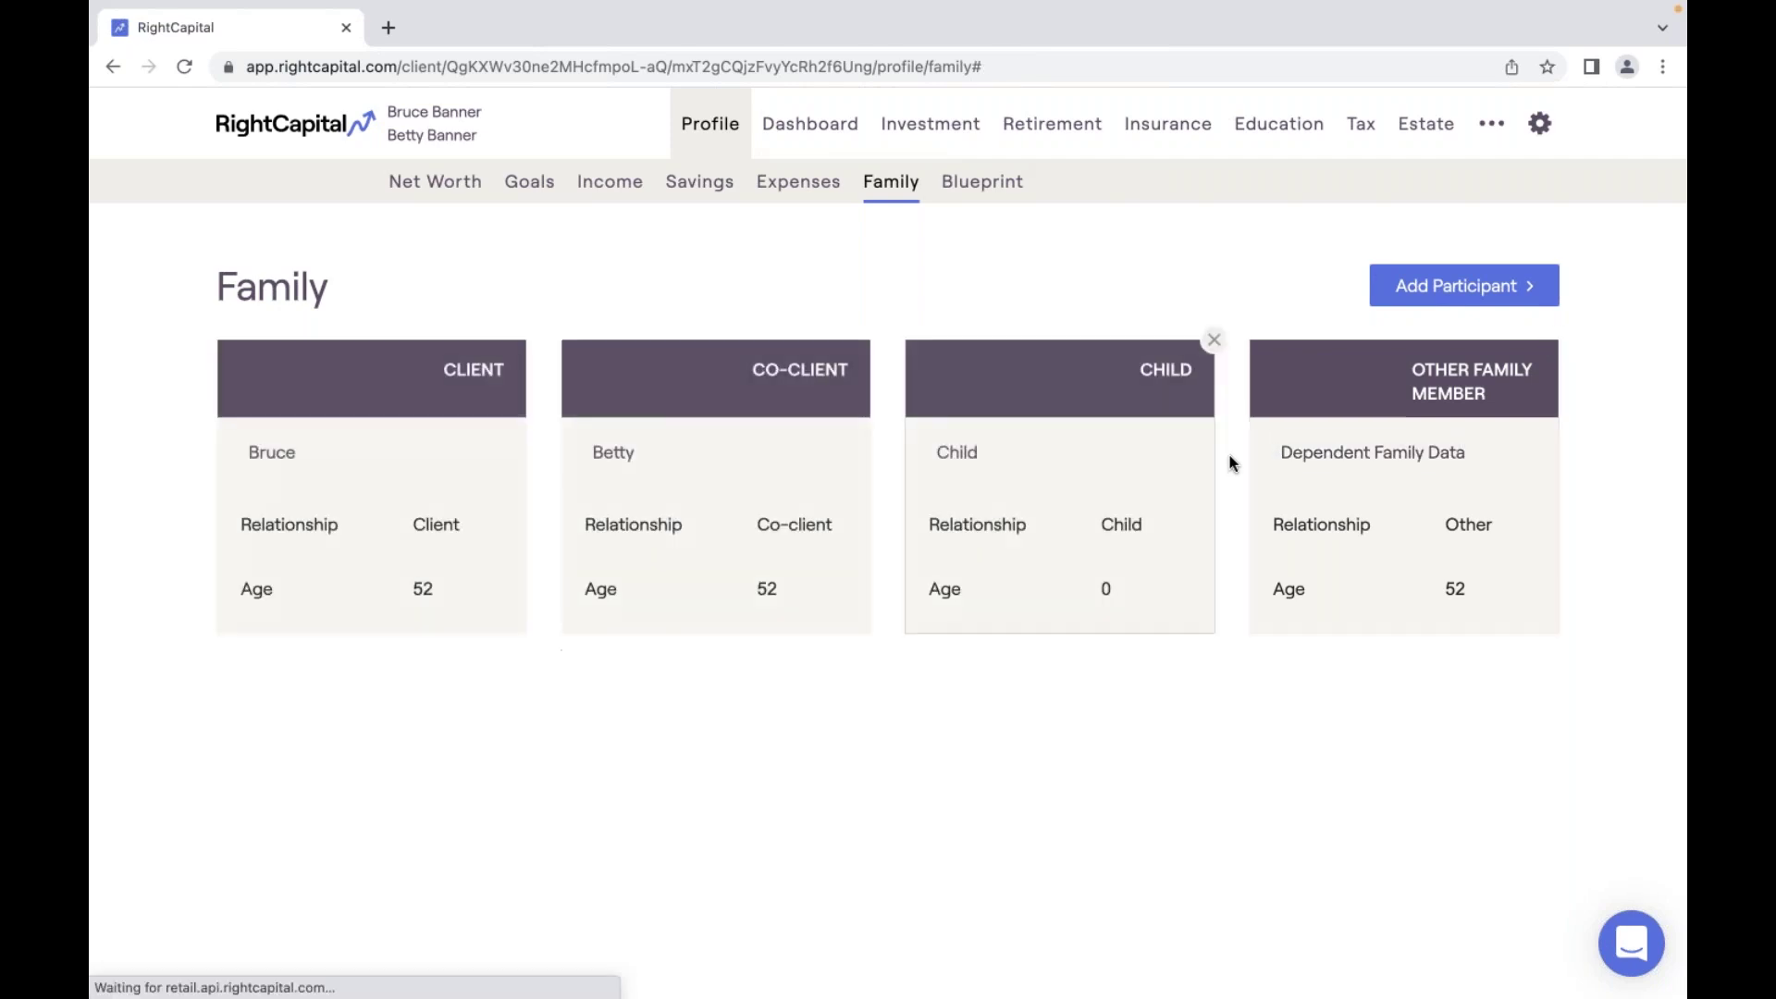
From the Blueprint's net worth diagram, inspect the $500,000 investment account's asset allocation and its model portfolio choices, and close it without saving.
click(999, 192)
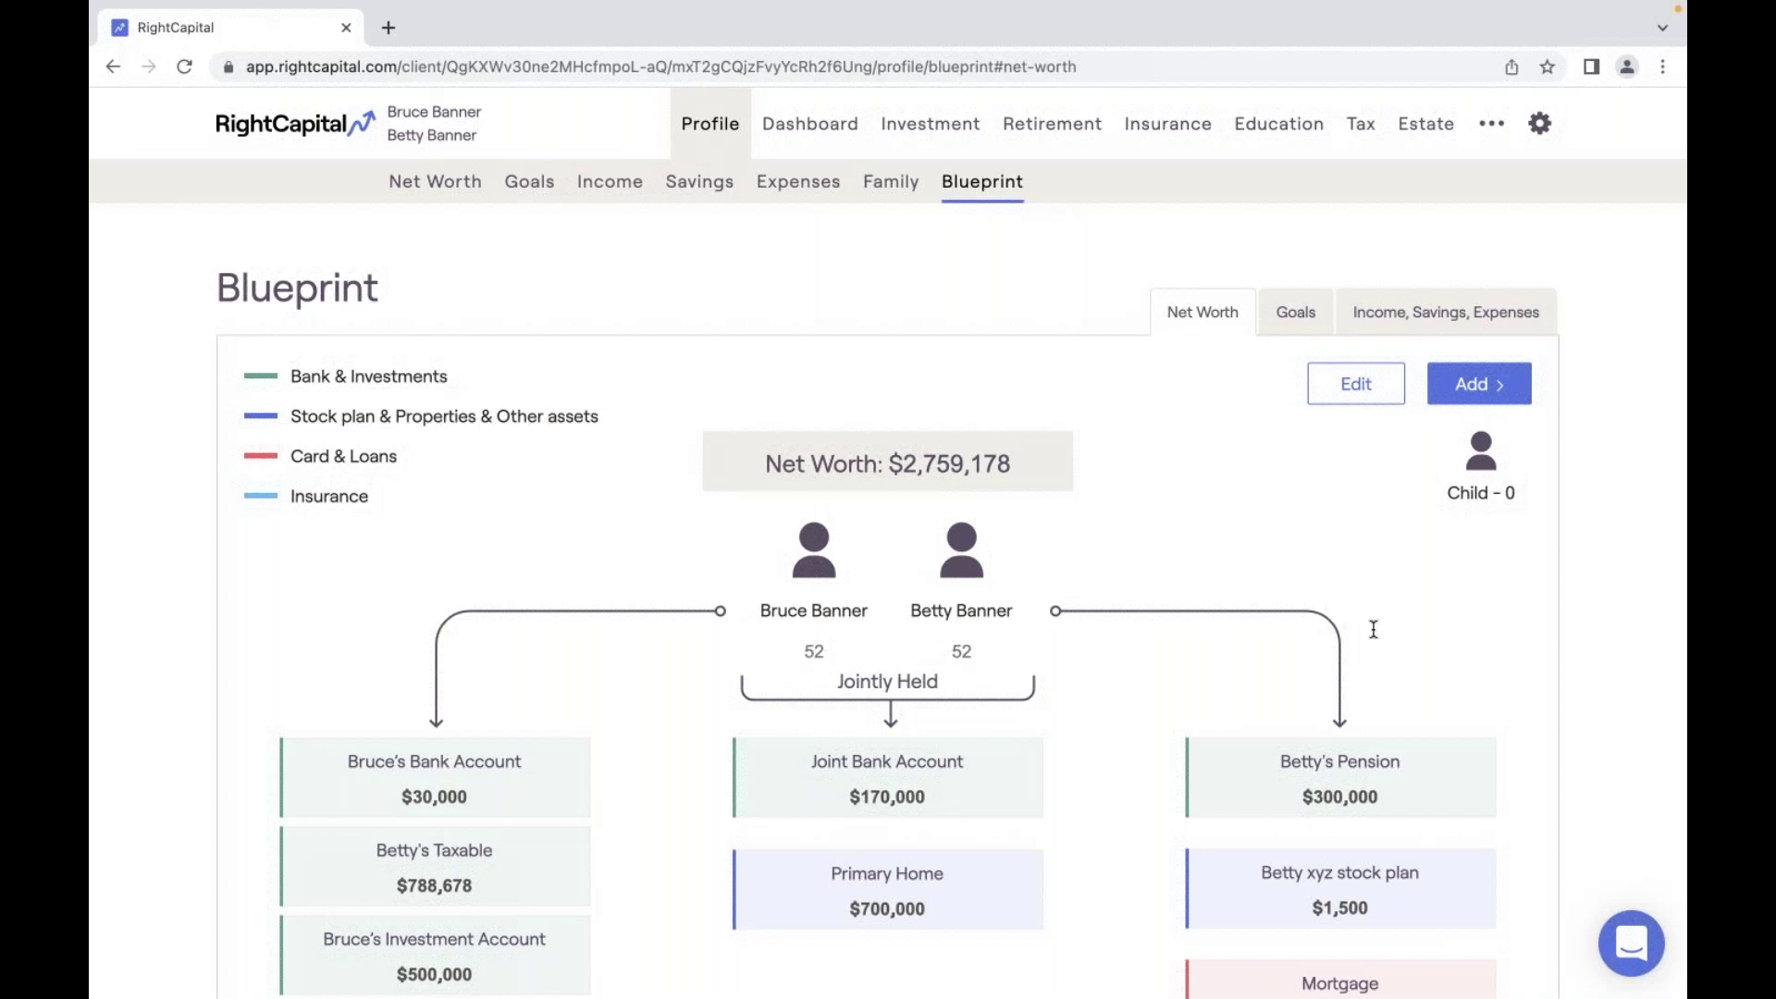
scroll(1147, 735, down, 1)
scroll(1147, 736, down, 4)
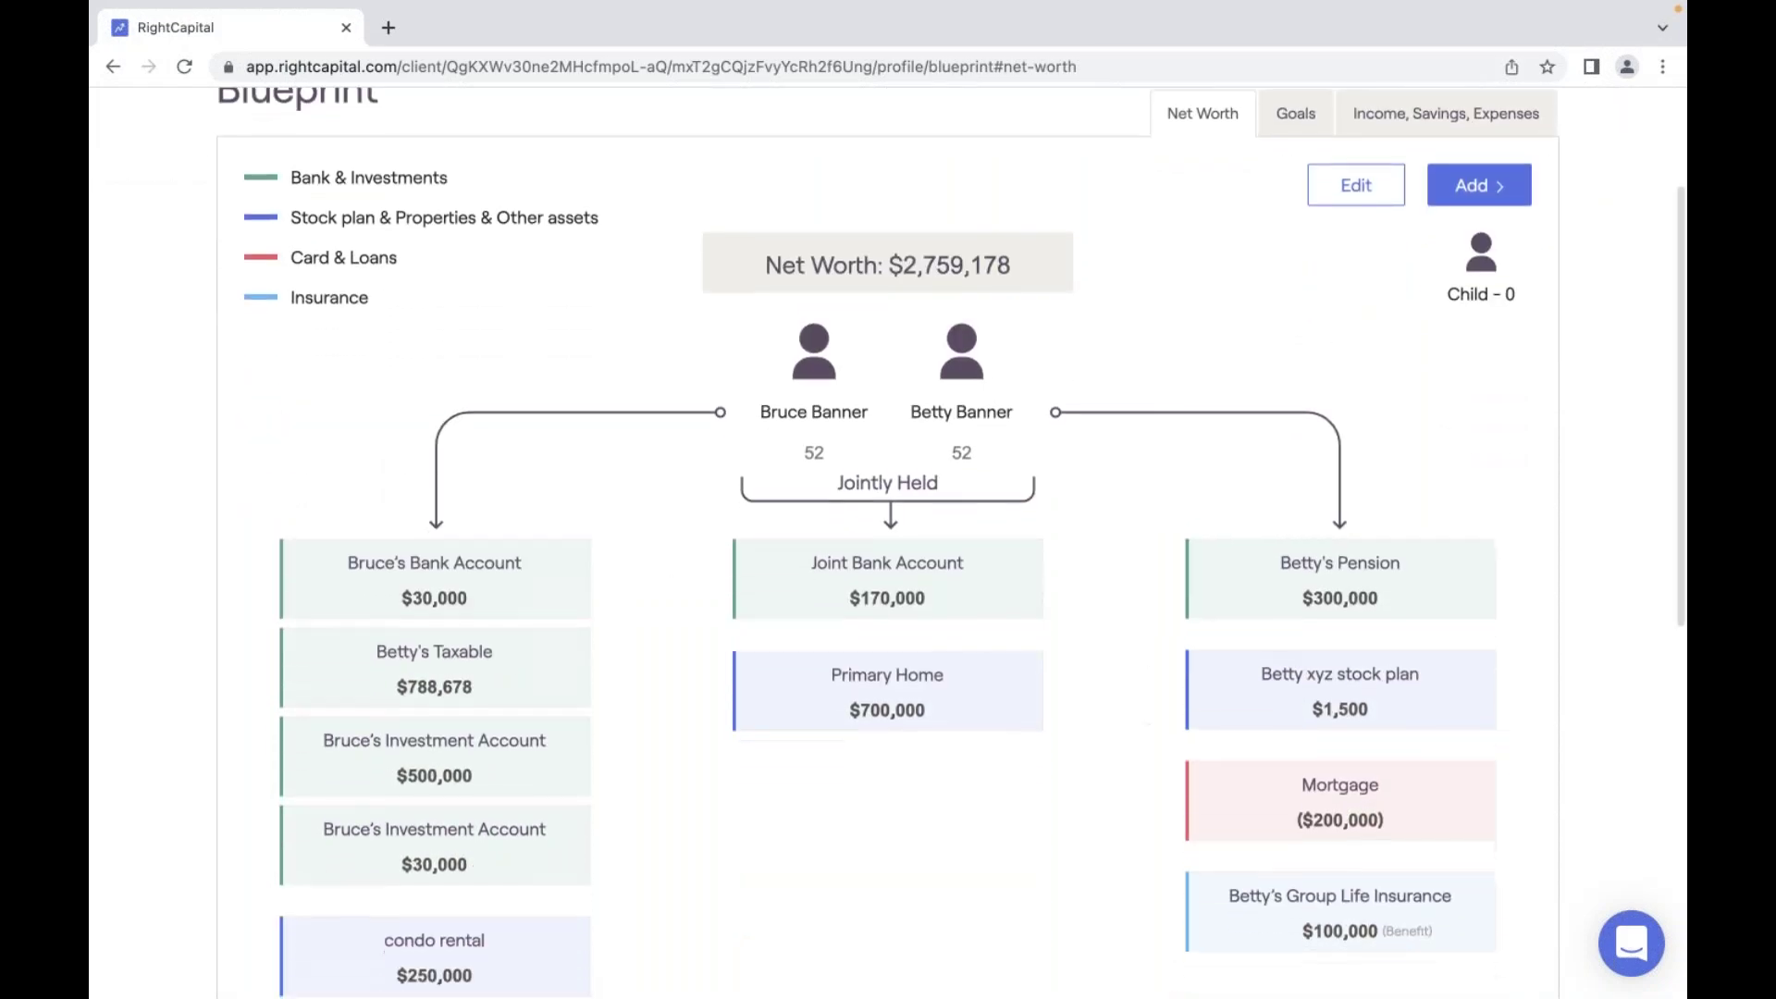
click(447, 765)
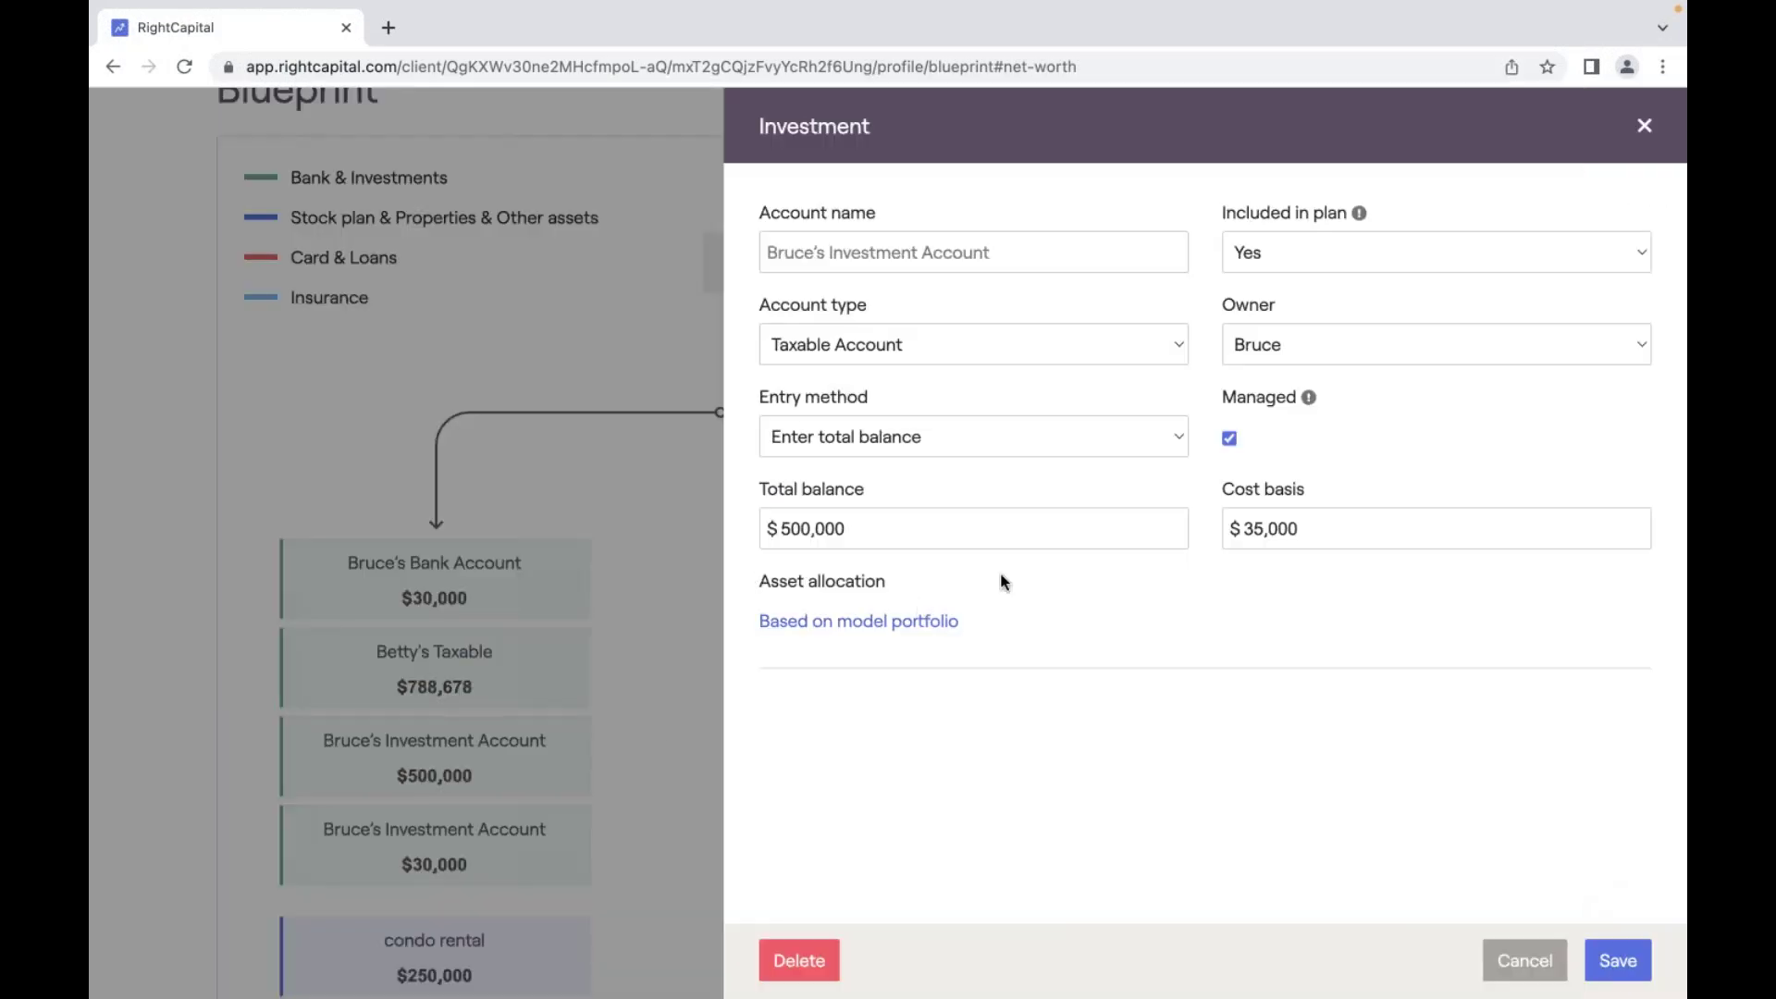
click(918, 629)
click(1240, 263)
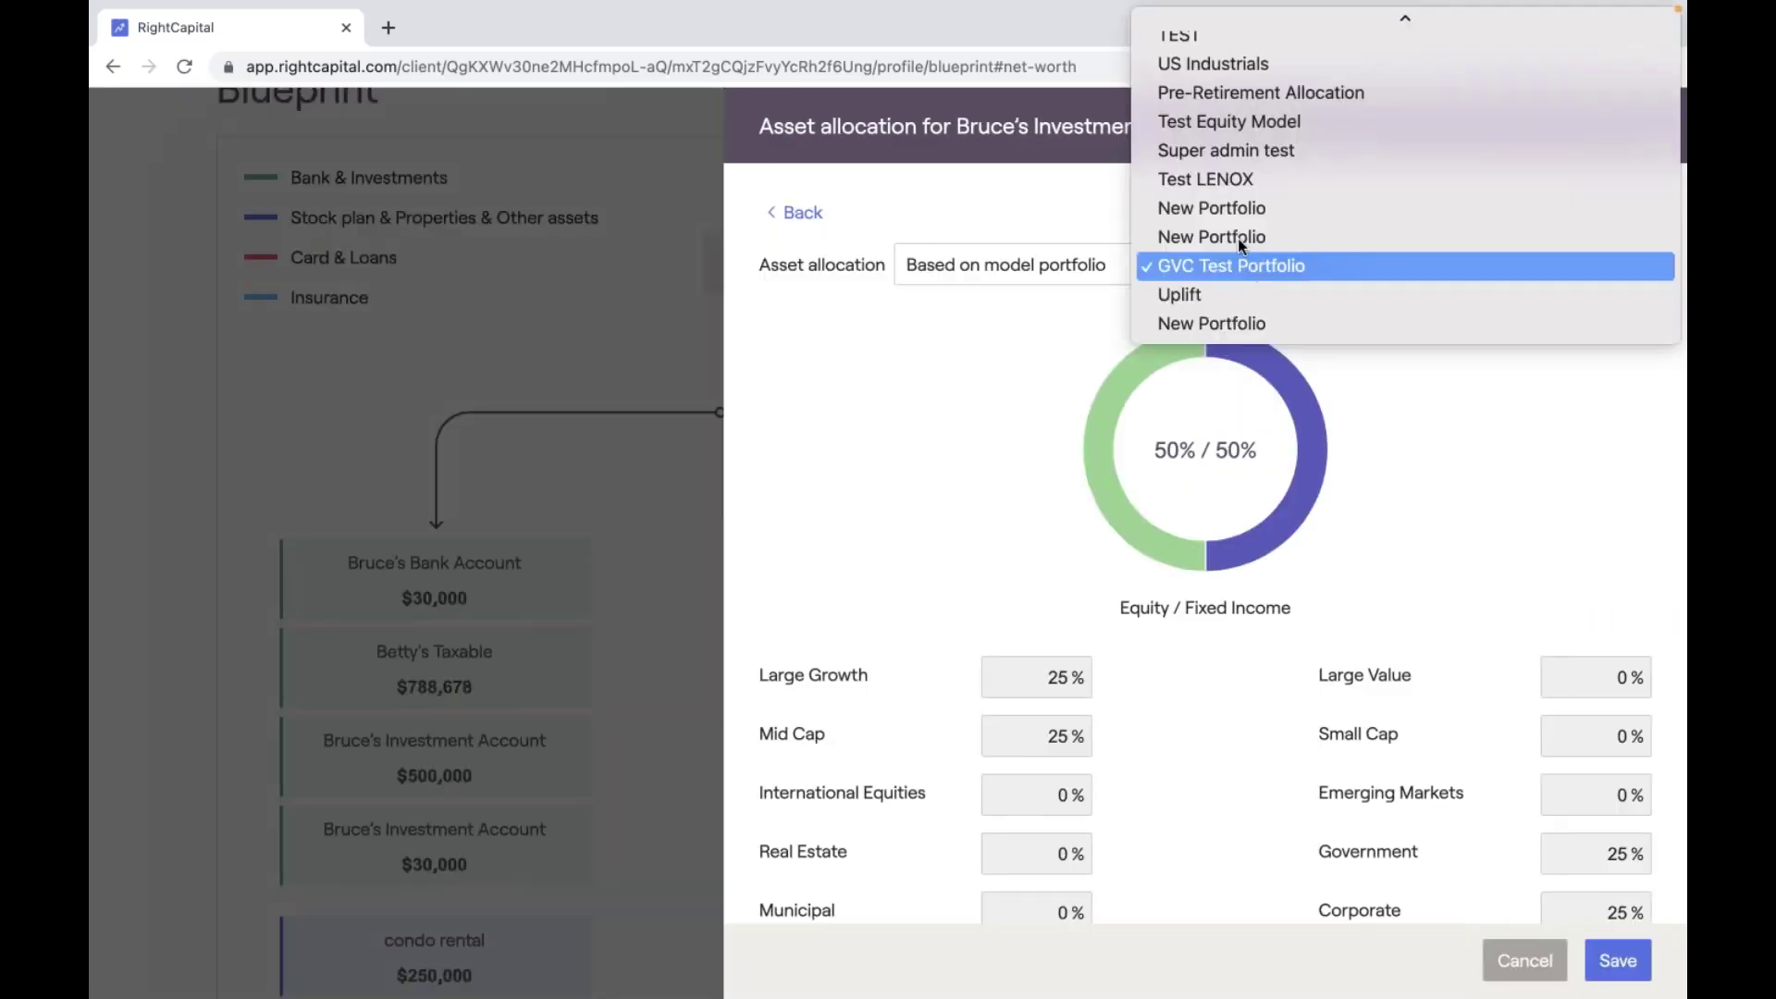
click(1230, 119)
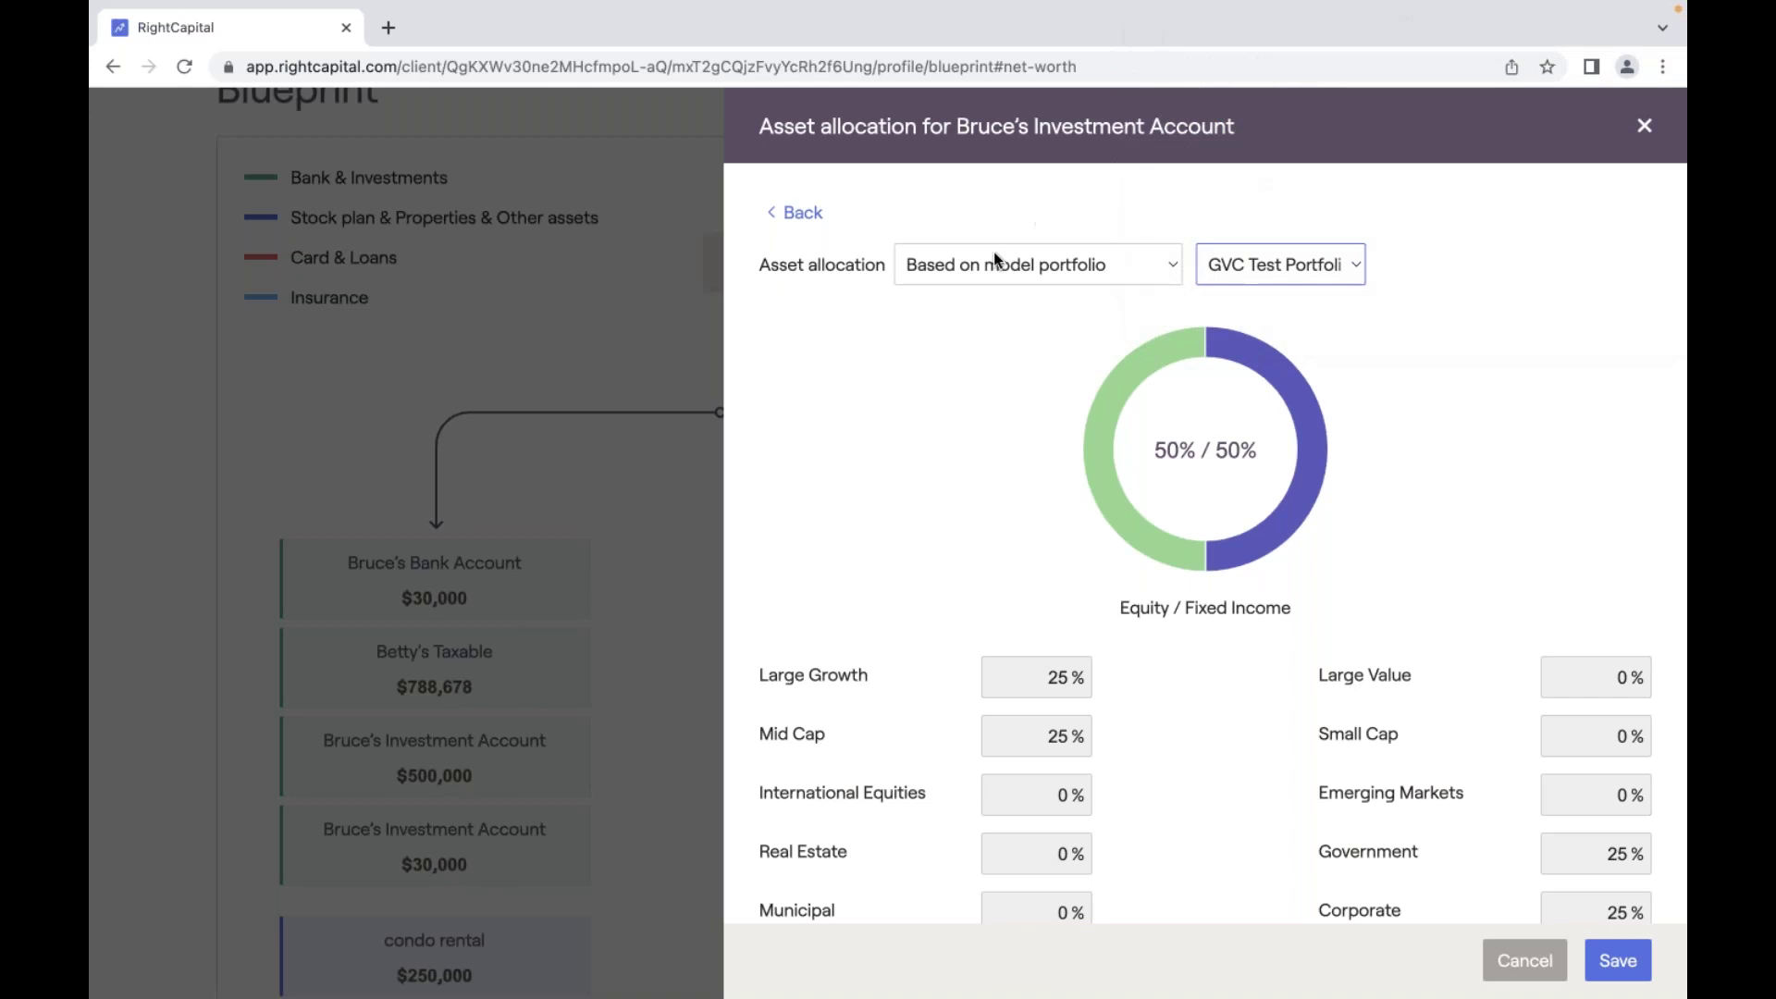
click(1643, 127)
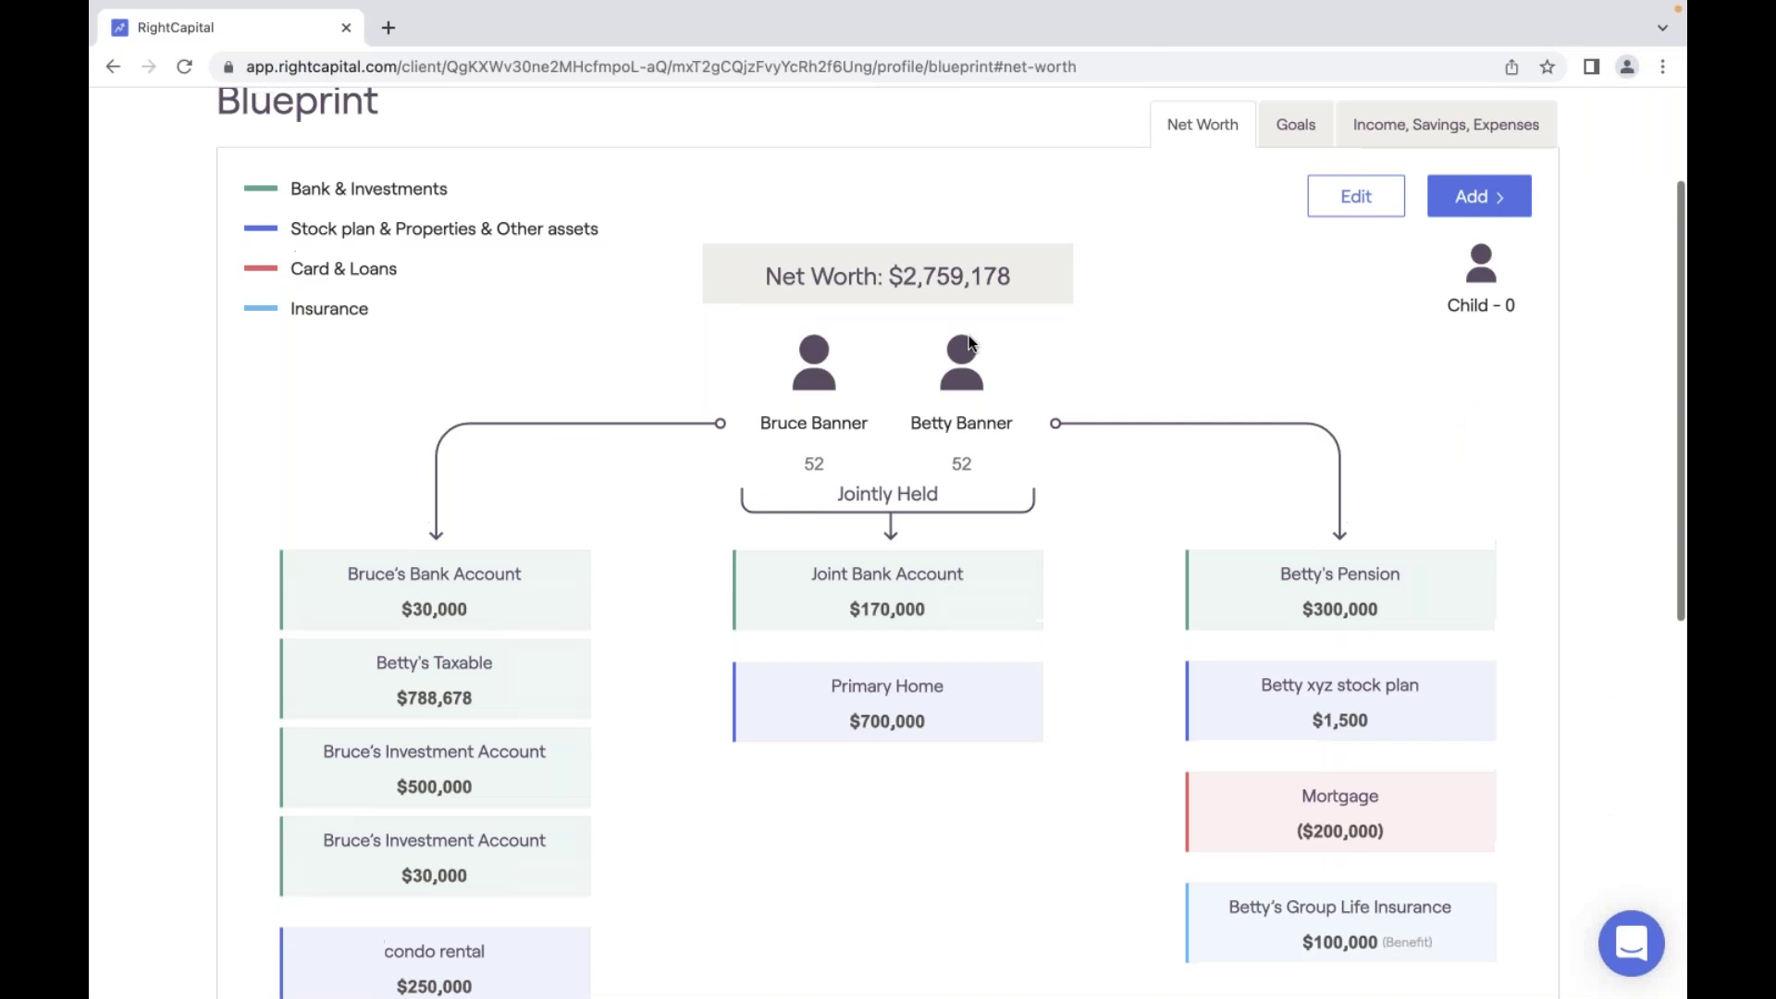
Examine the income sources in the Retirement Details analysis under the "Fed adversed scenario followed by modest growth".
scroll(969, 335, up, 3)
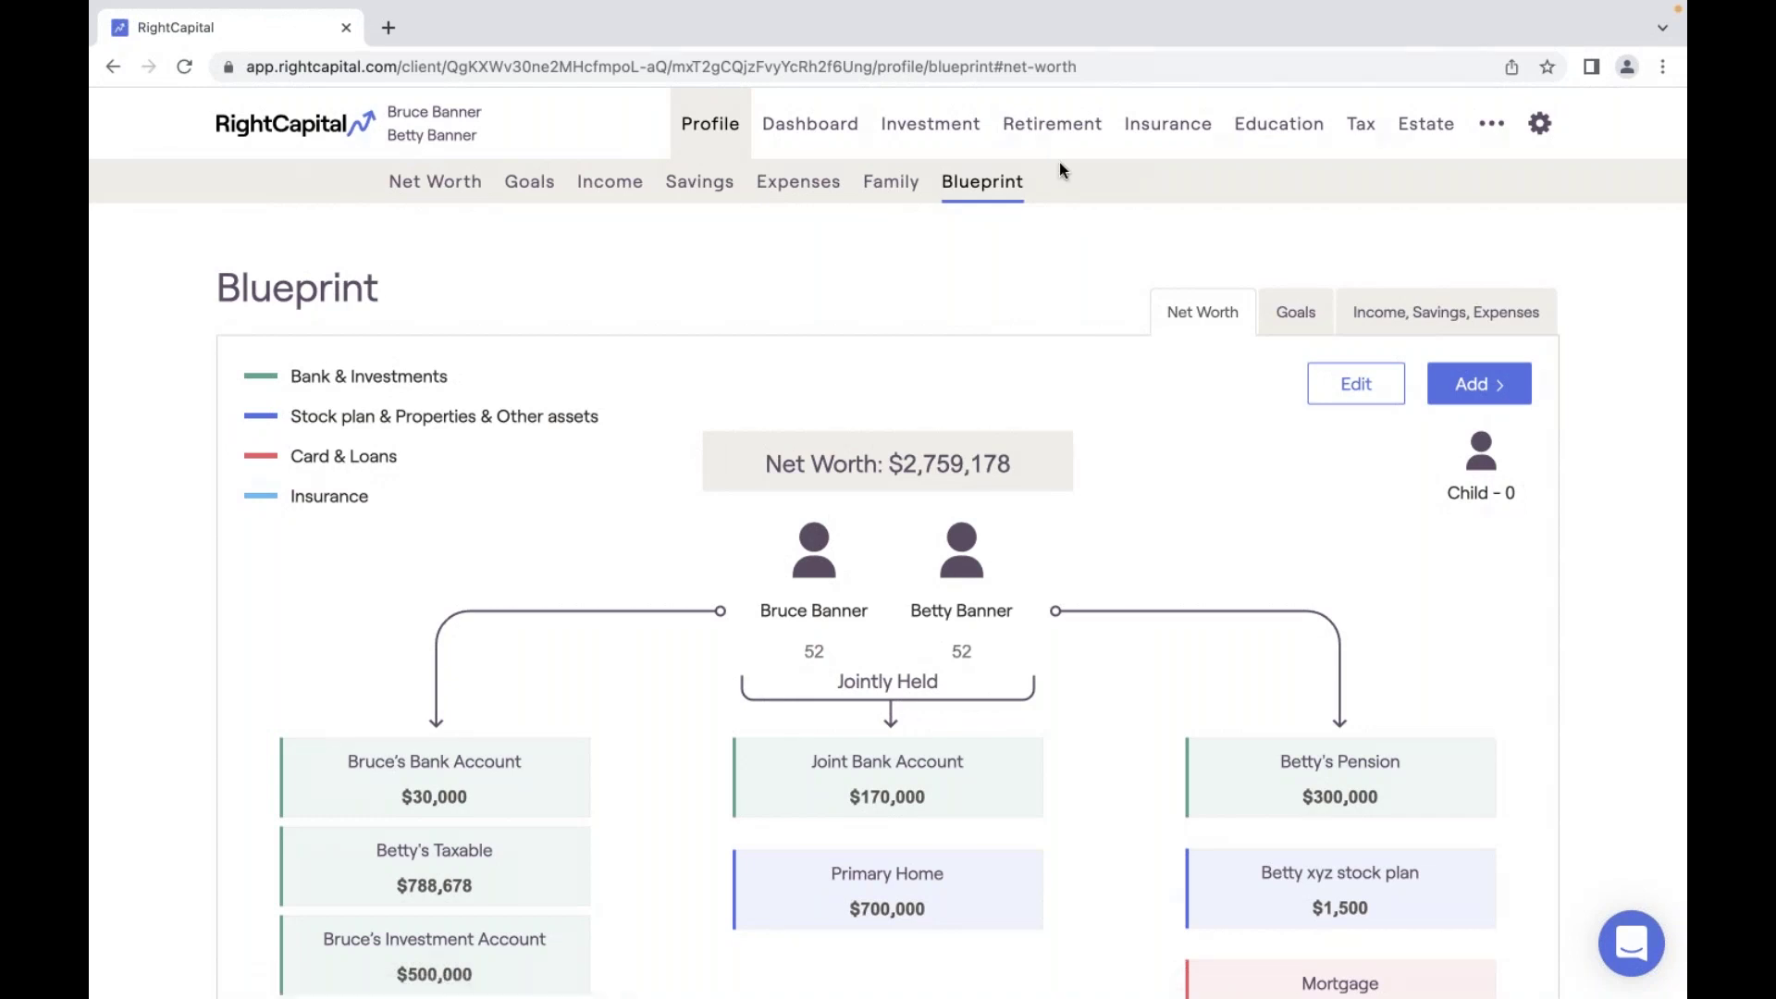
click(1051, 128)
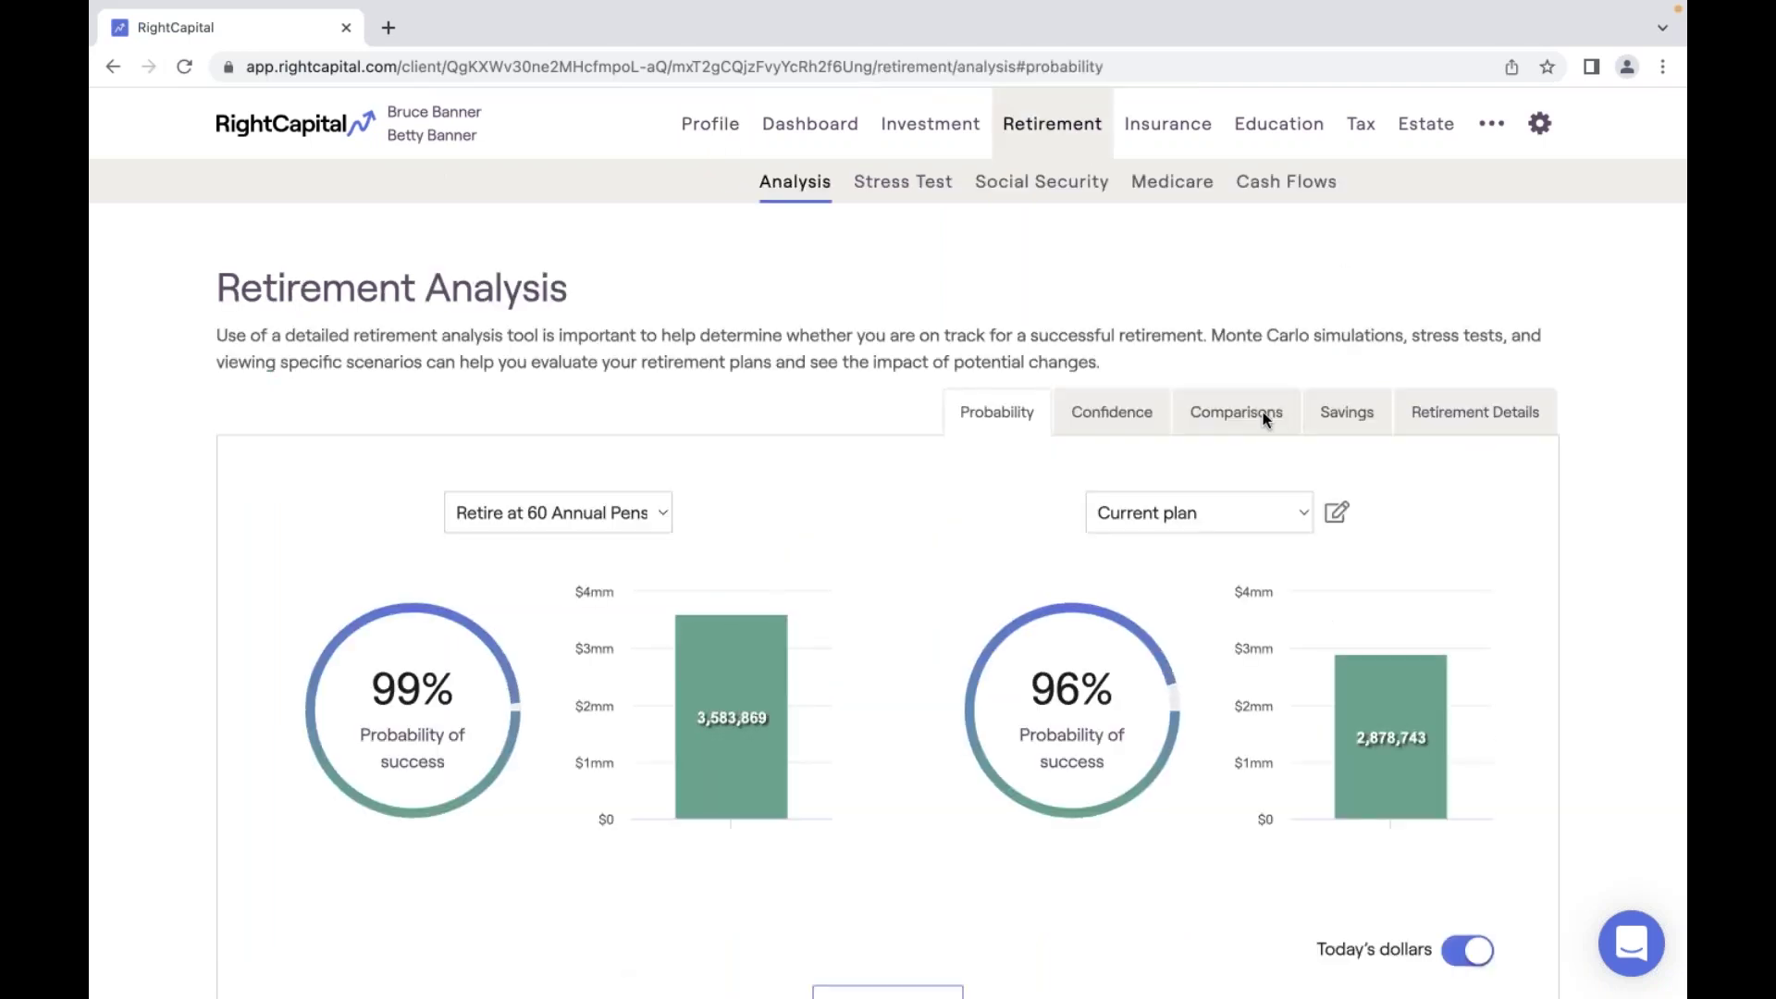
click(1418, 414)
click(1402, 520)
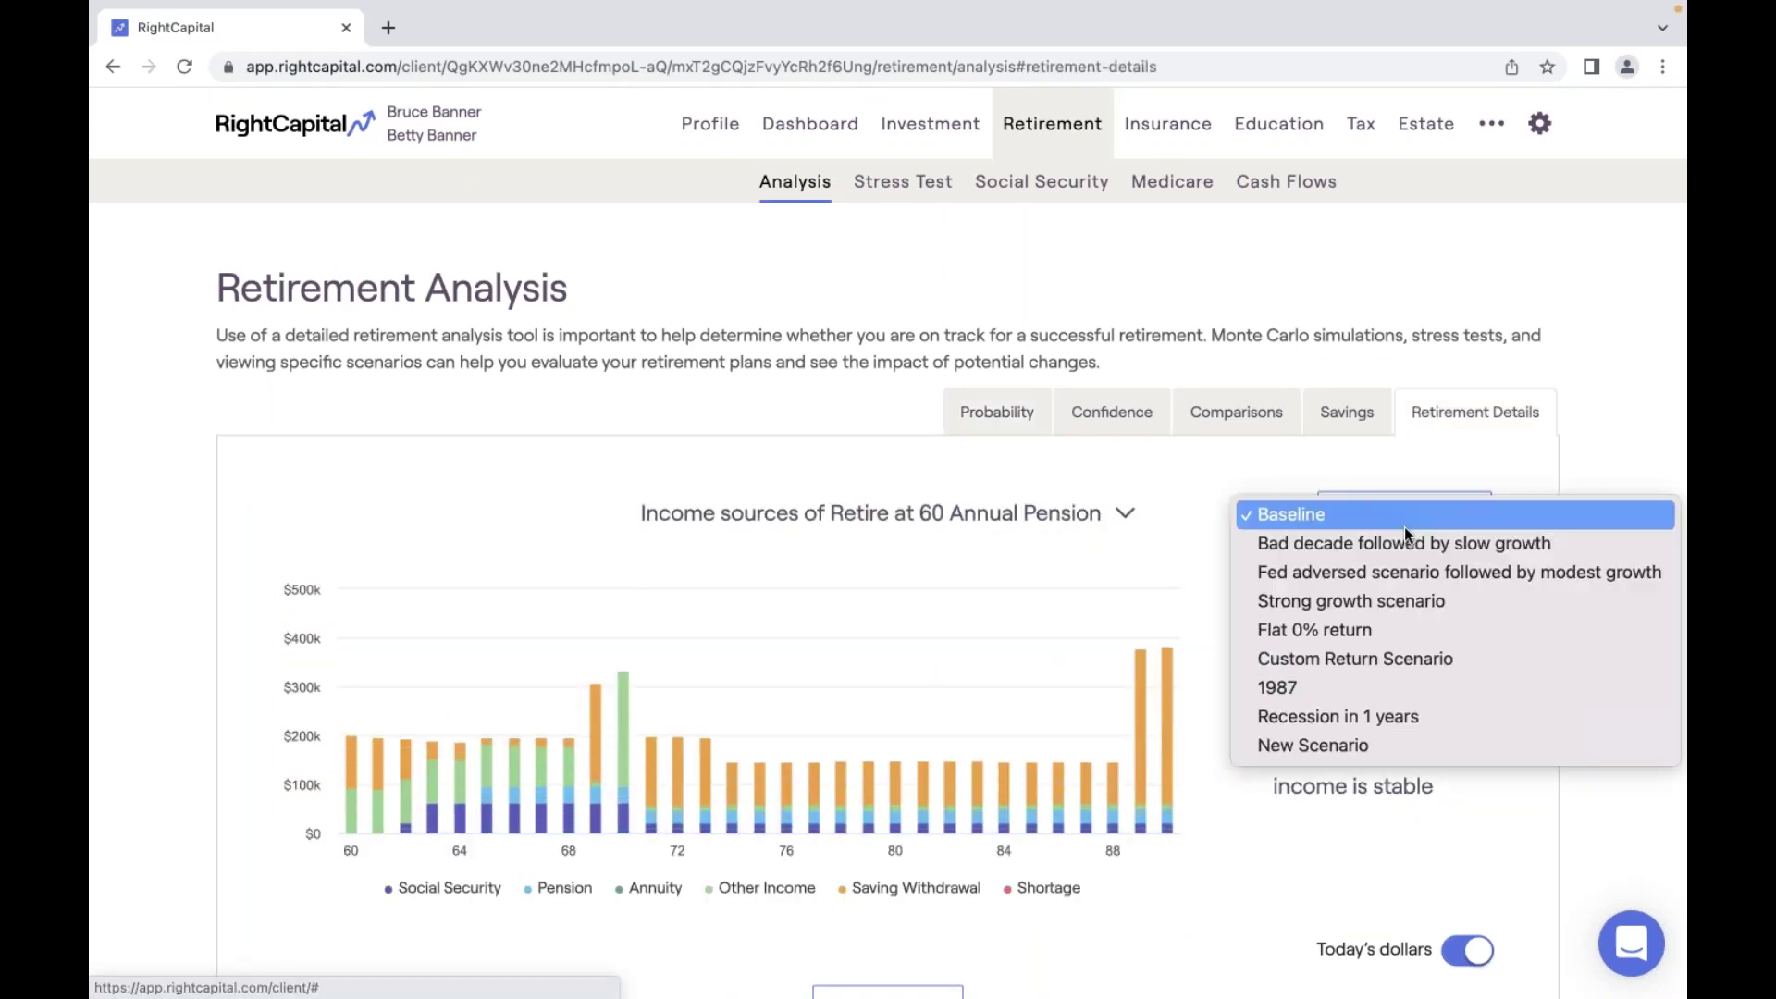
click(1397, 573)
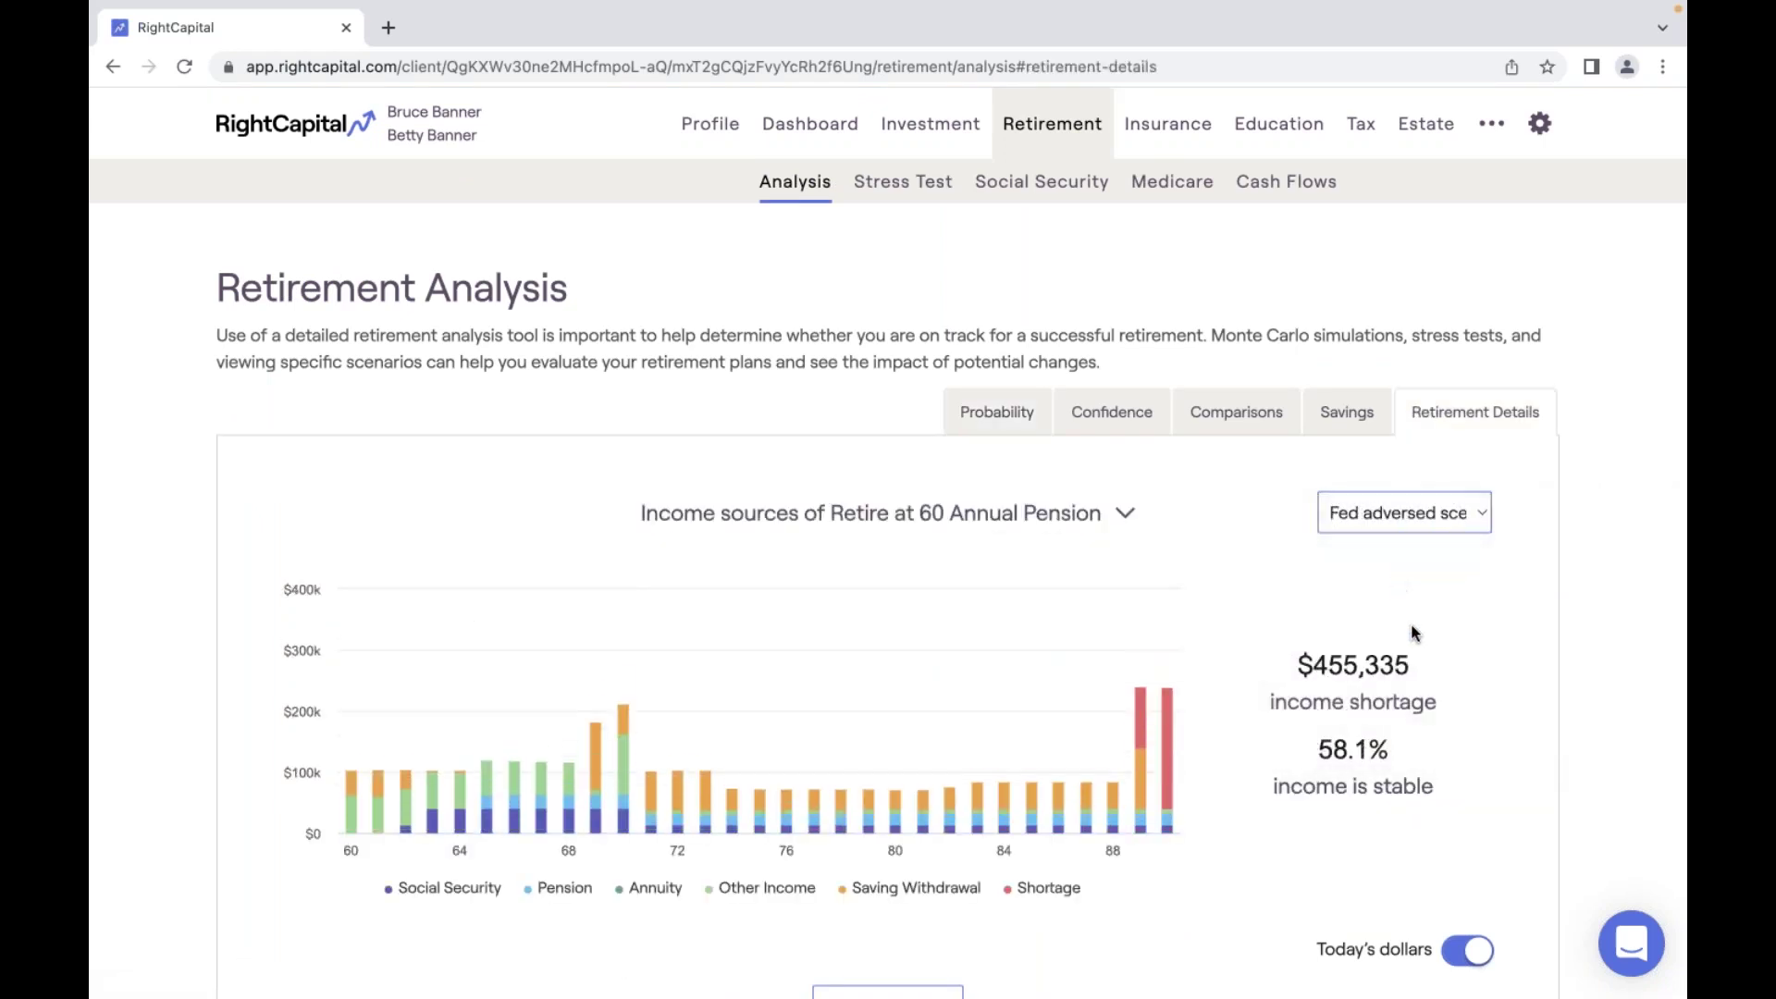
mouse_move(1142, 665)
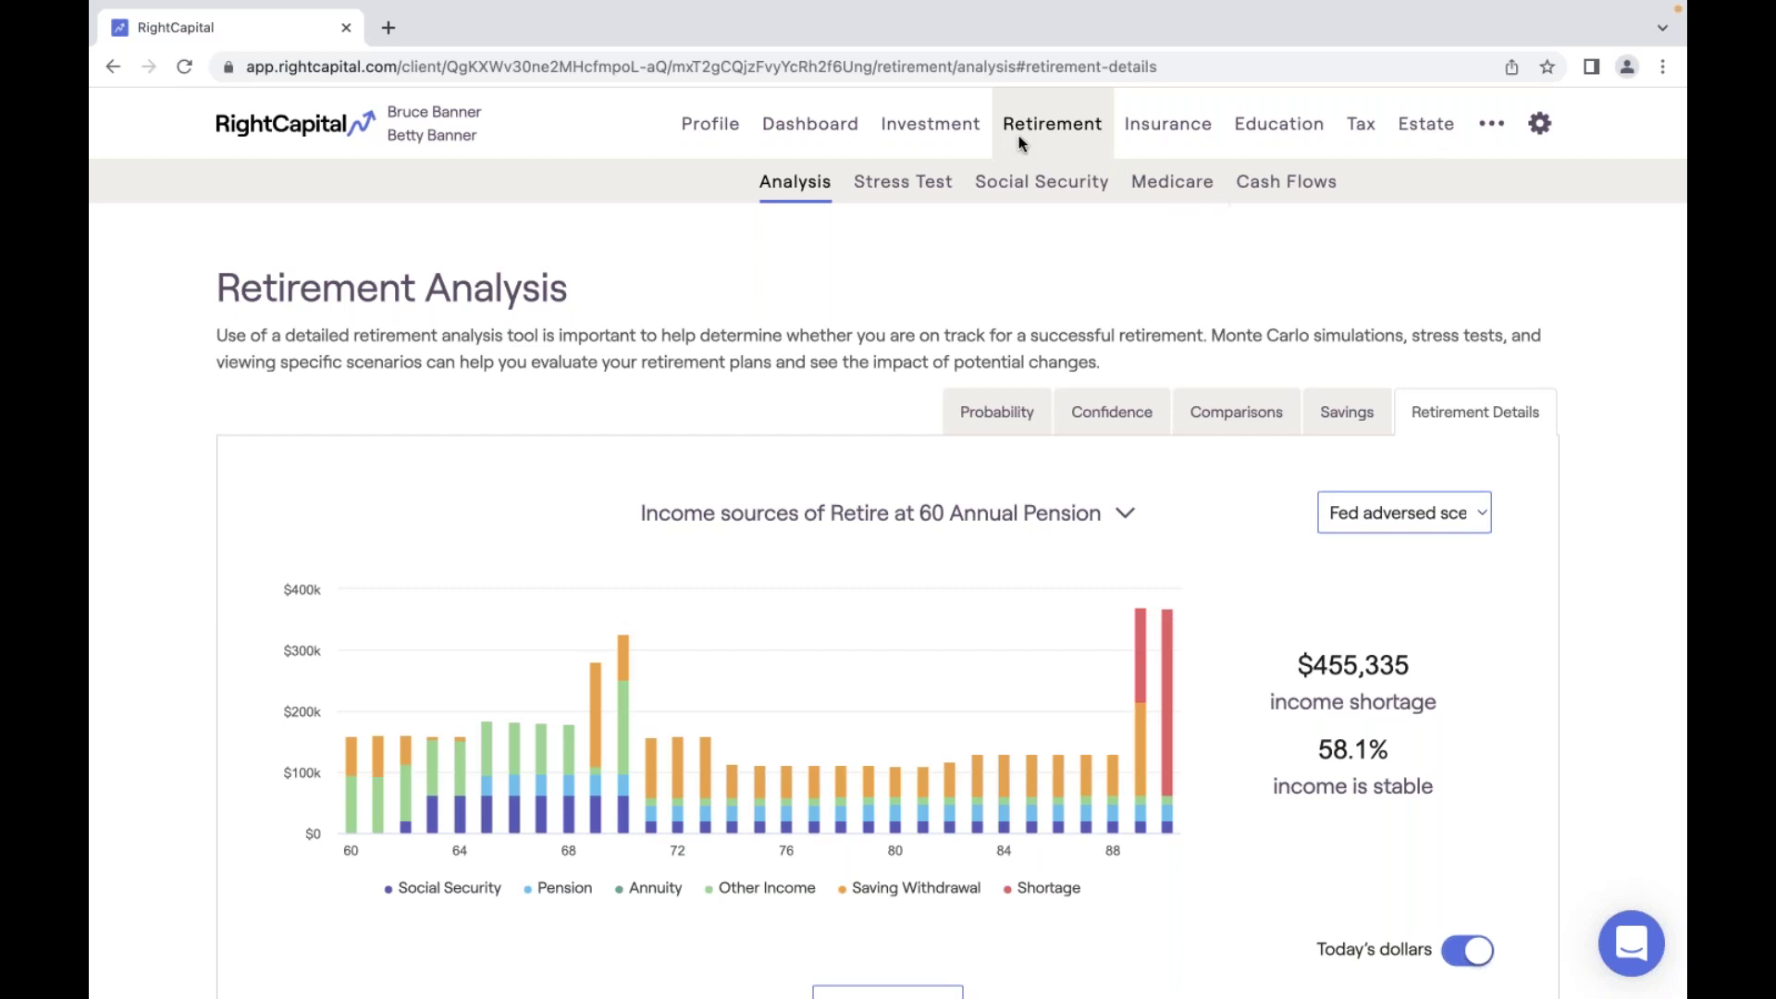
Revisit the Blueprint's net worth diagram and review the budget categories in the client's settings.
click(736, 128)
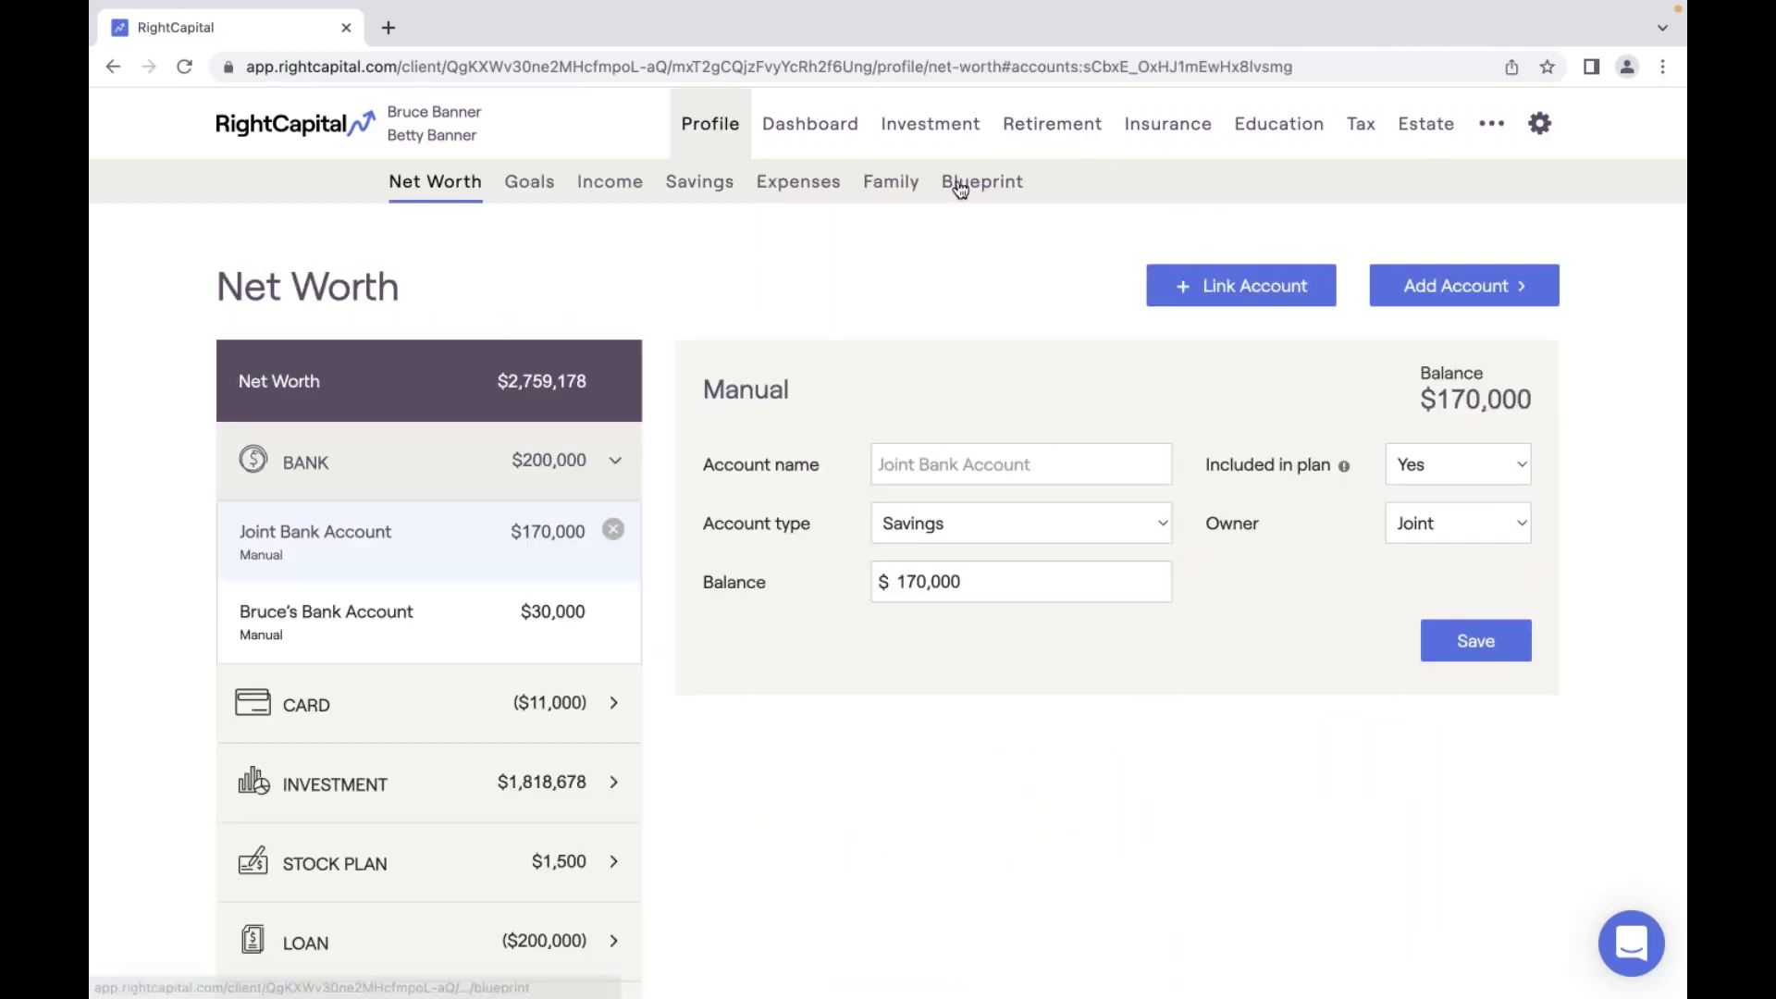
click(960, 185)
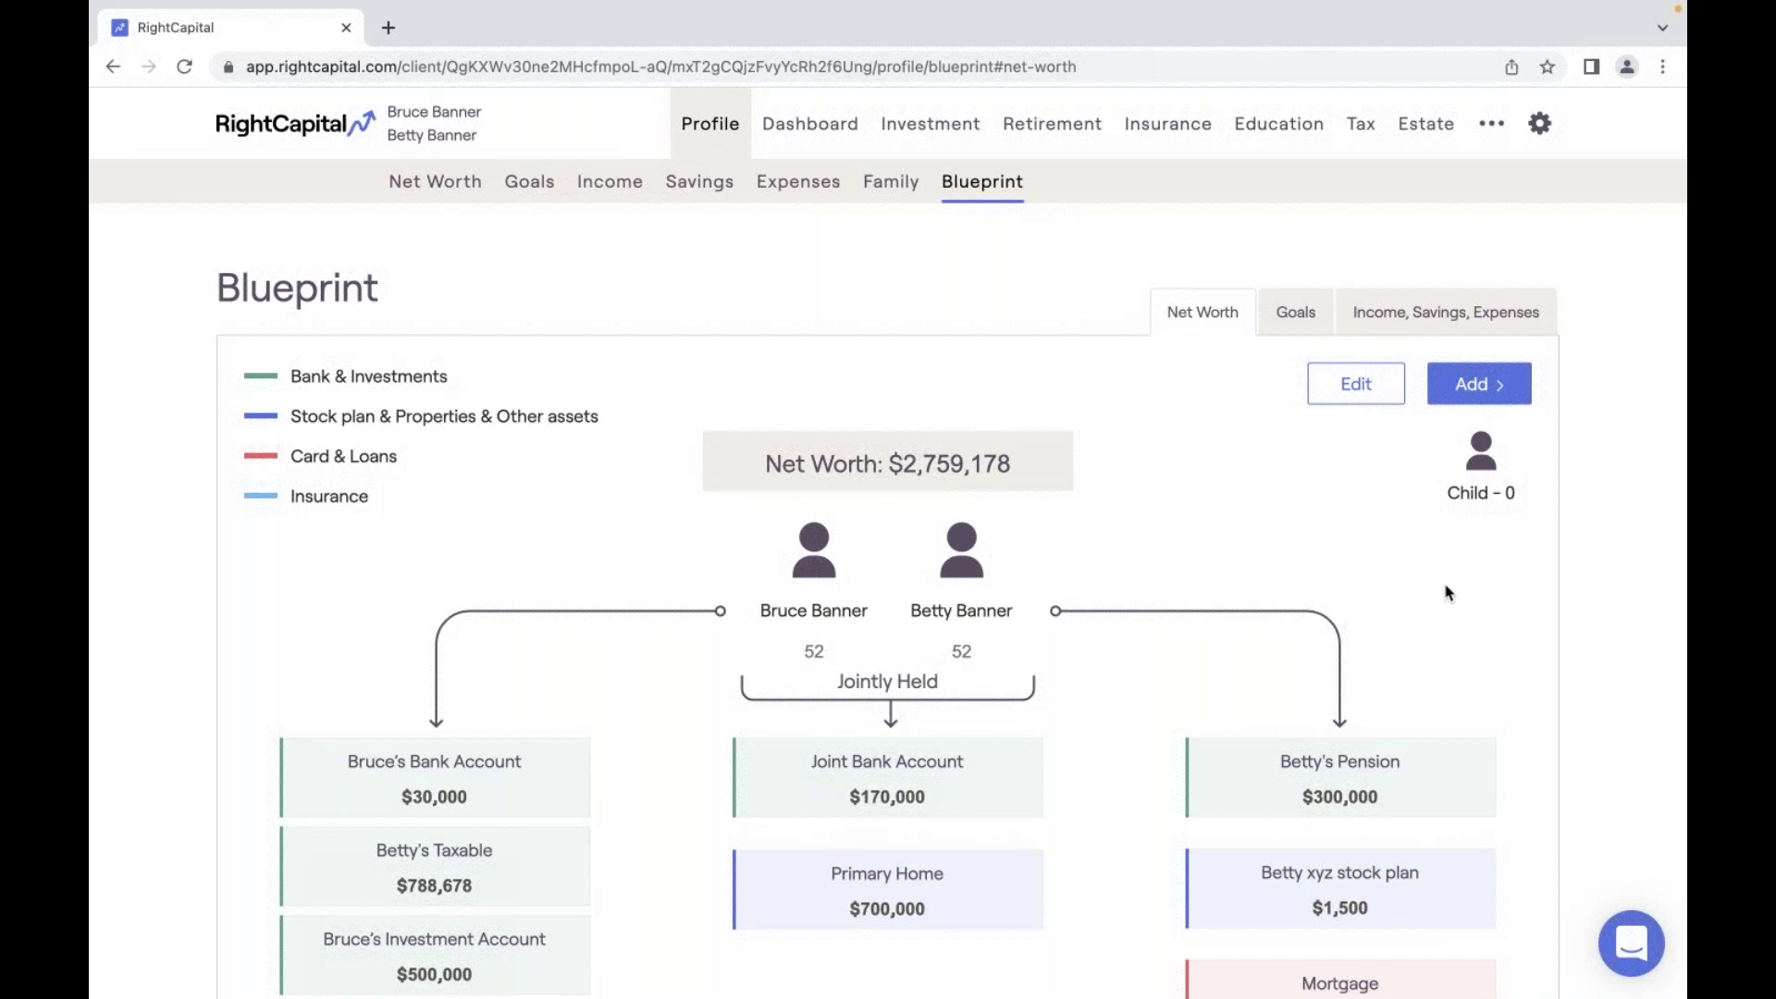
click(1541, 123)
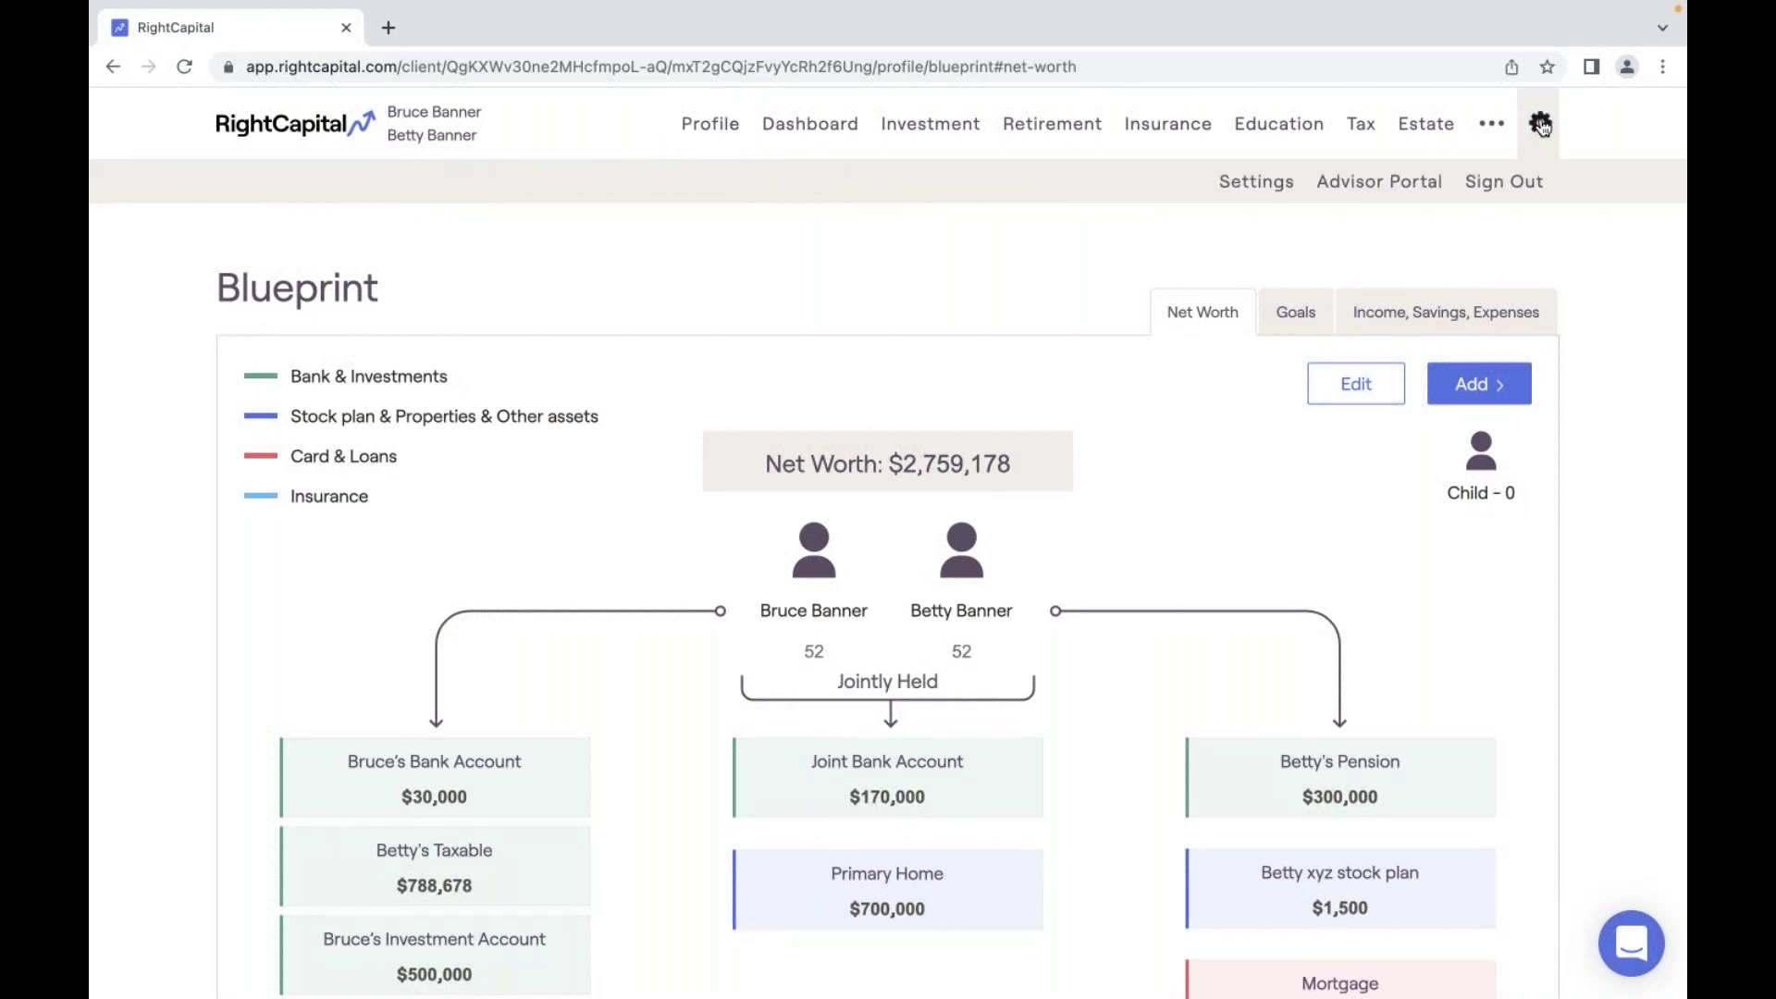
click(1256, 181)
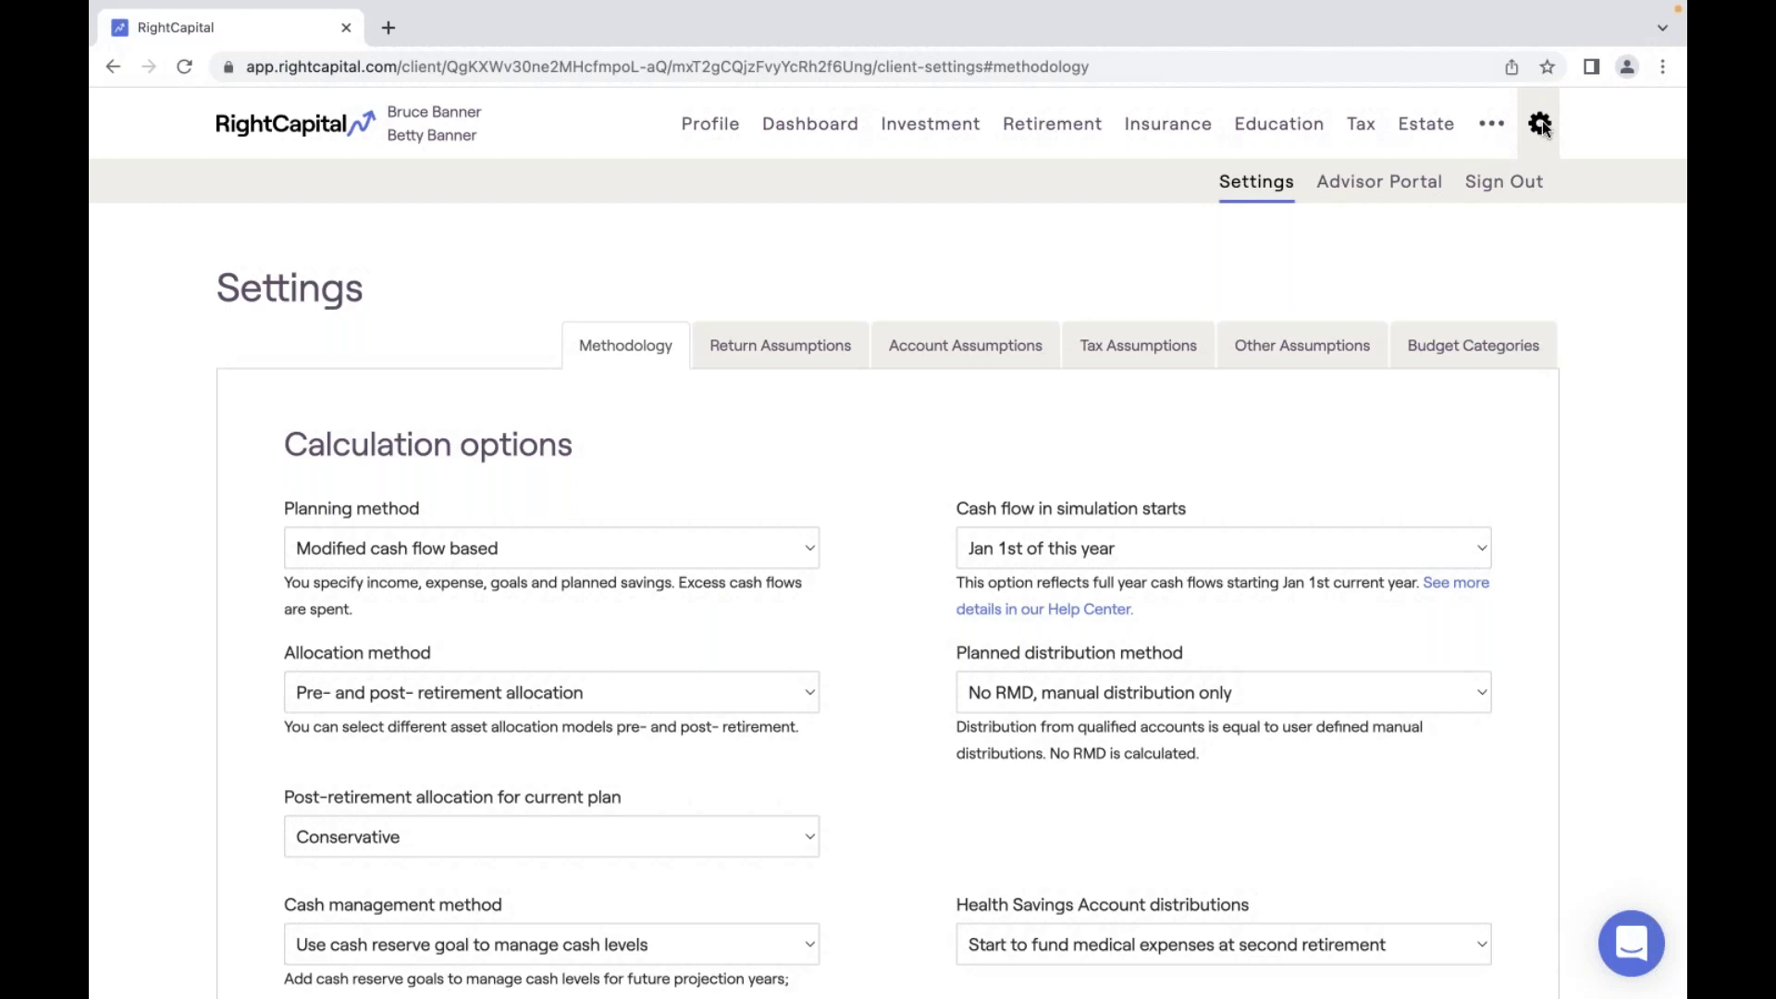
click(1477, 350)
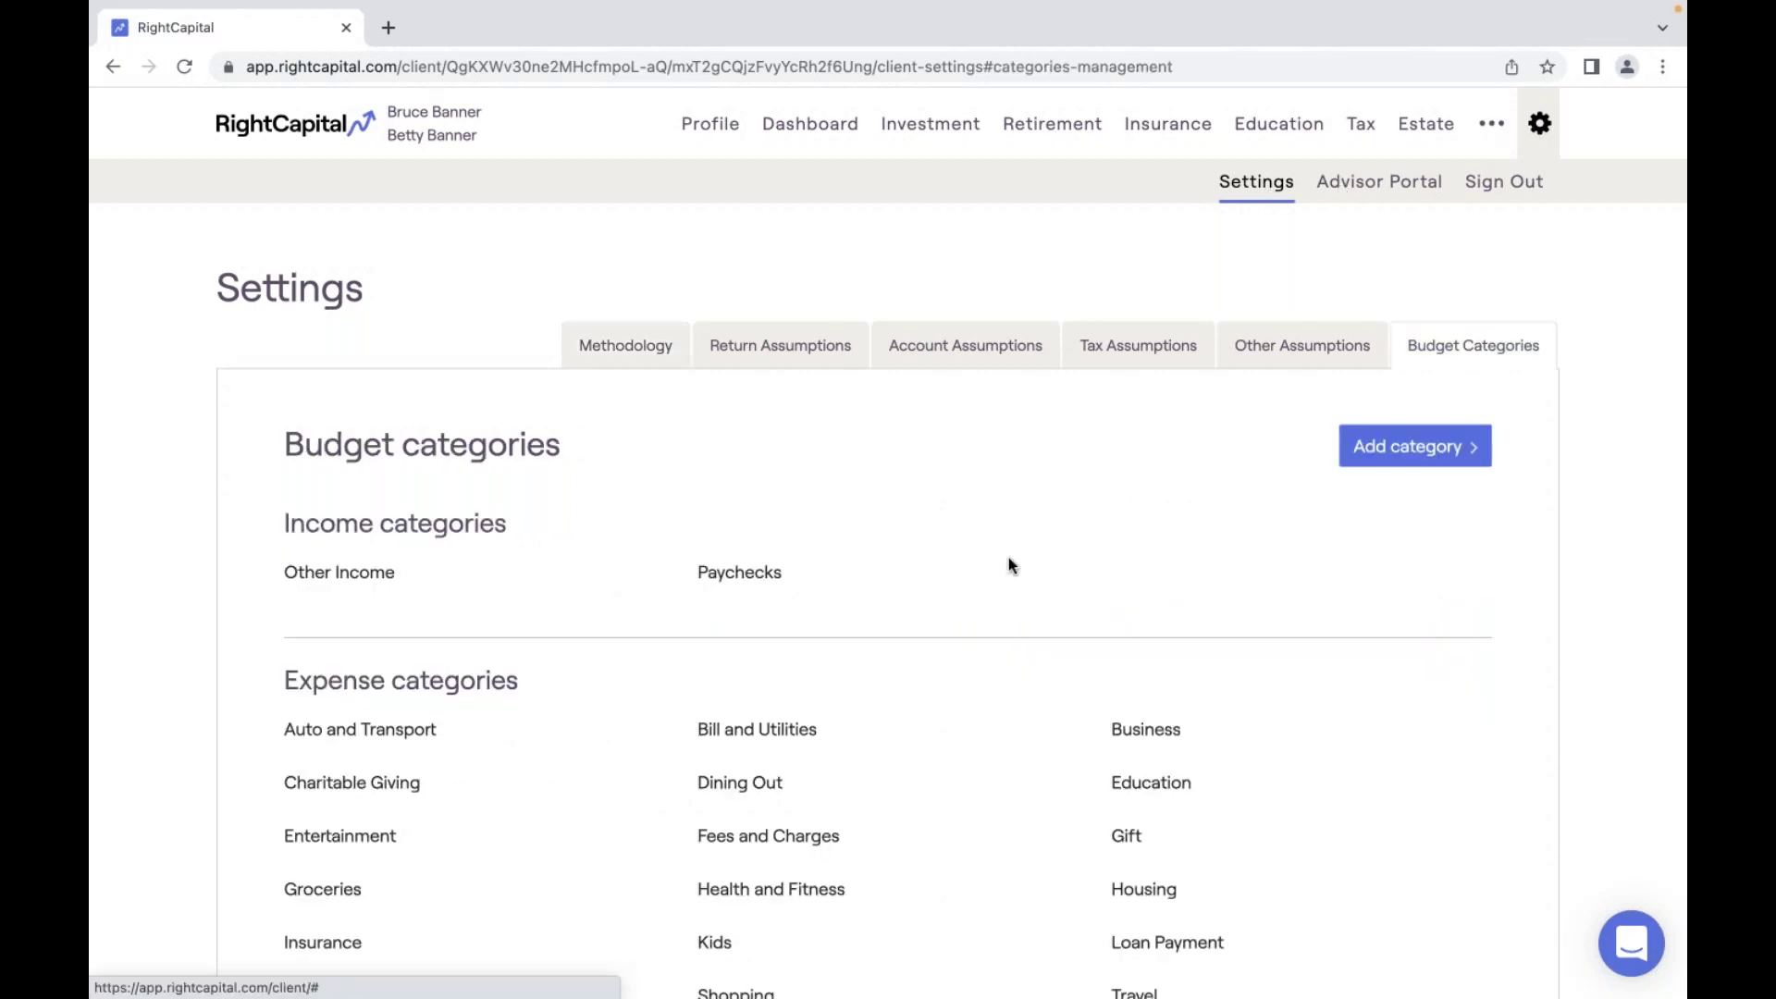
scroll(877, 662, down, 3)
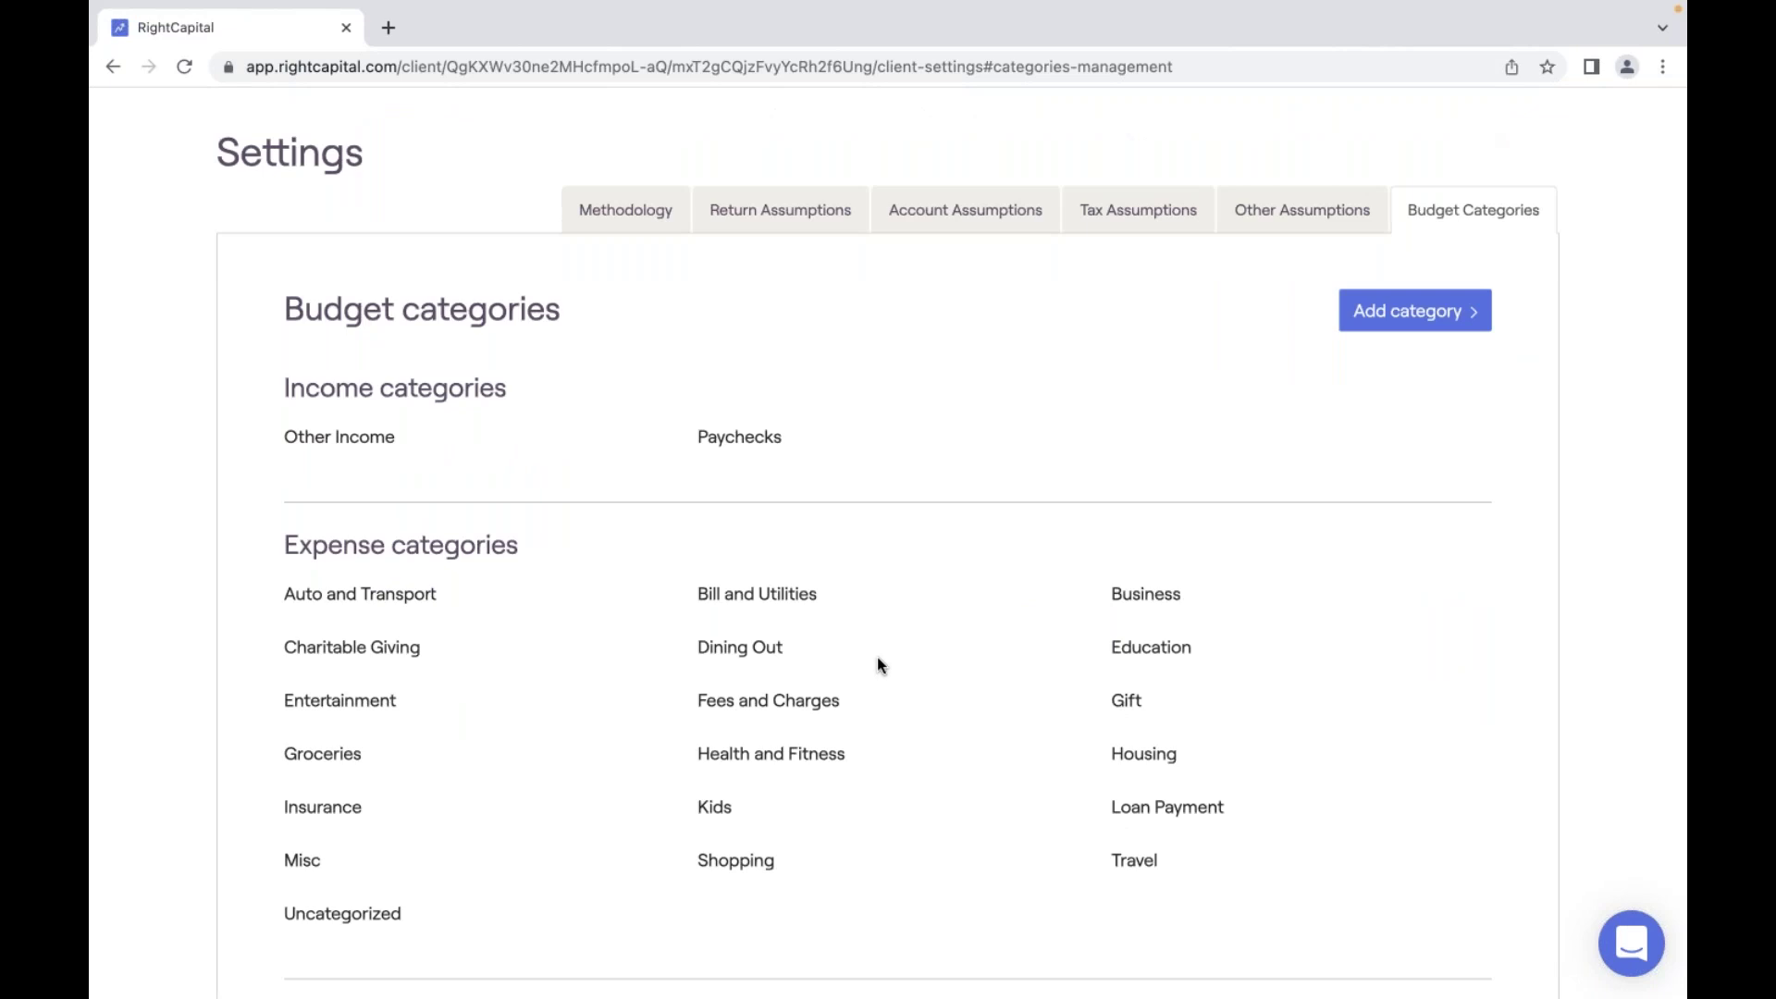
Add a new expense category to the client's budget categories and delete it again.
click(1452, 153)
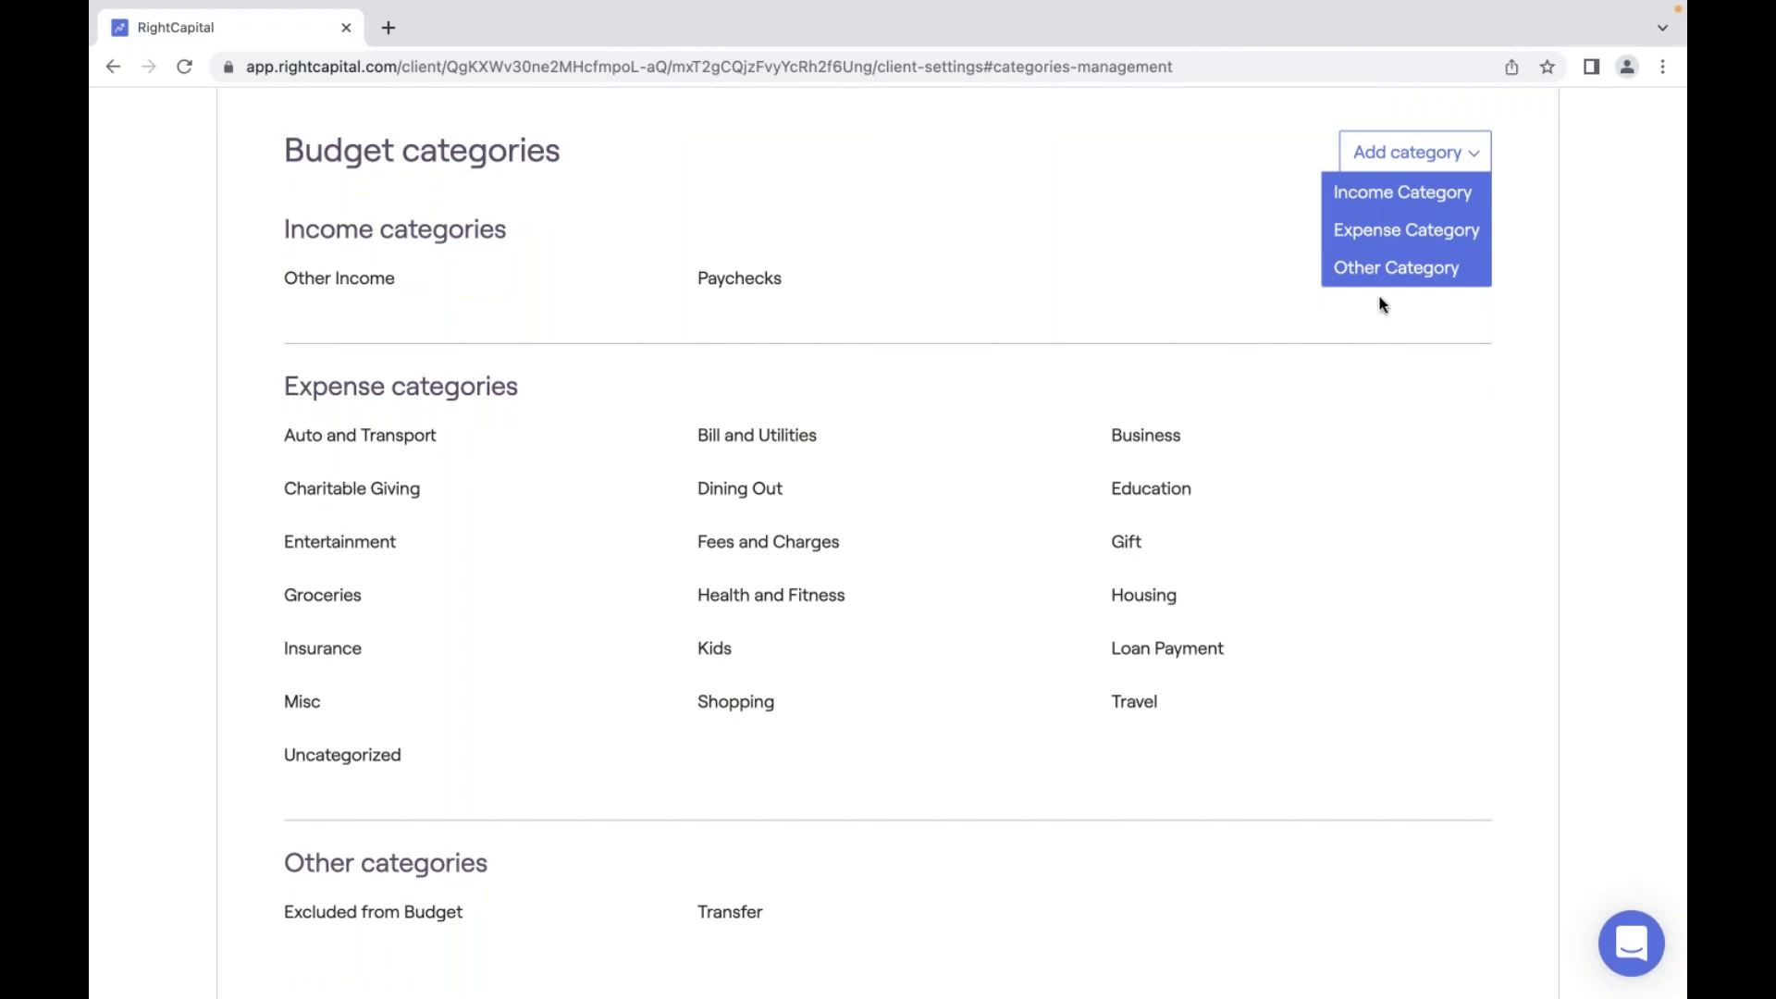
click(1402, 248)
double_click(760, 761)
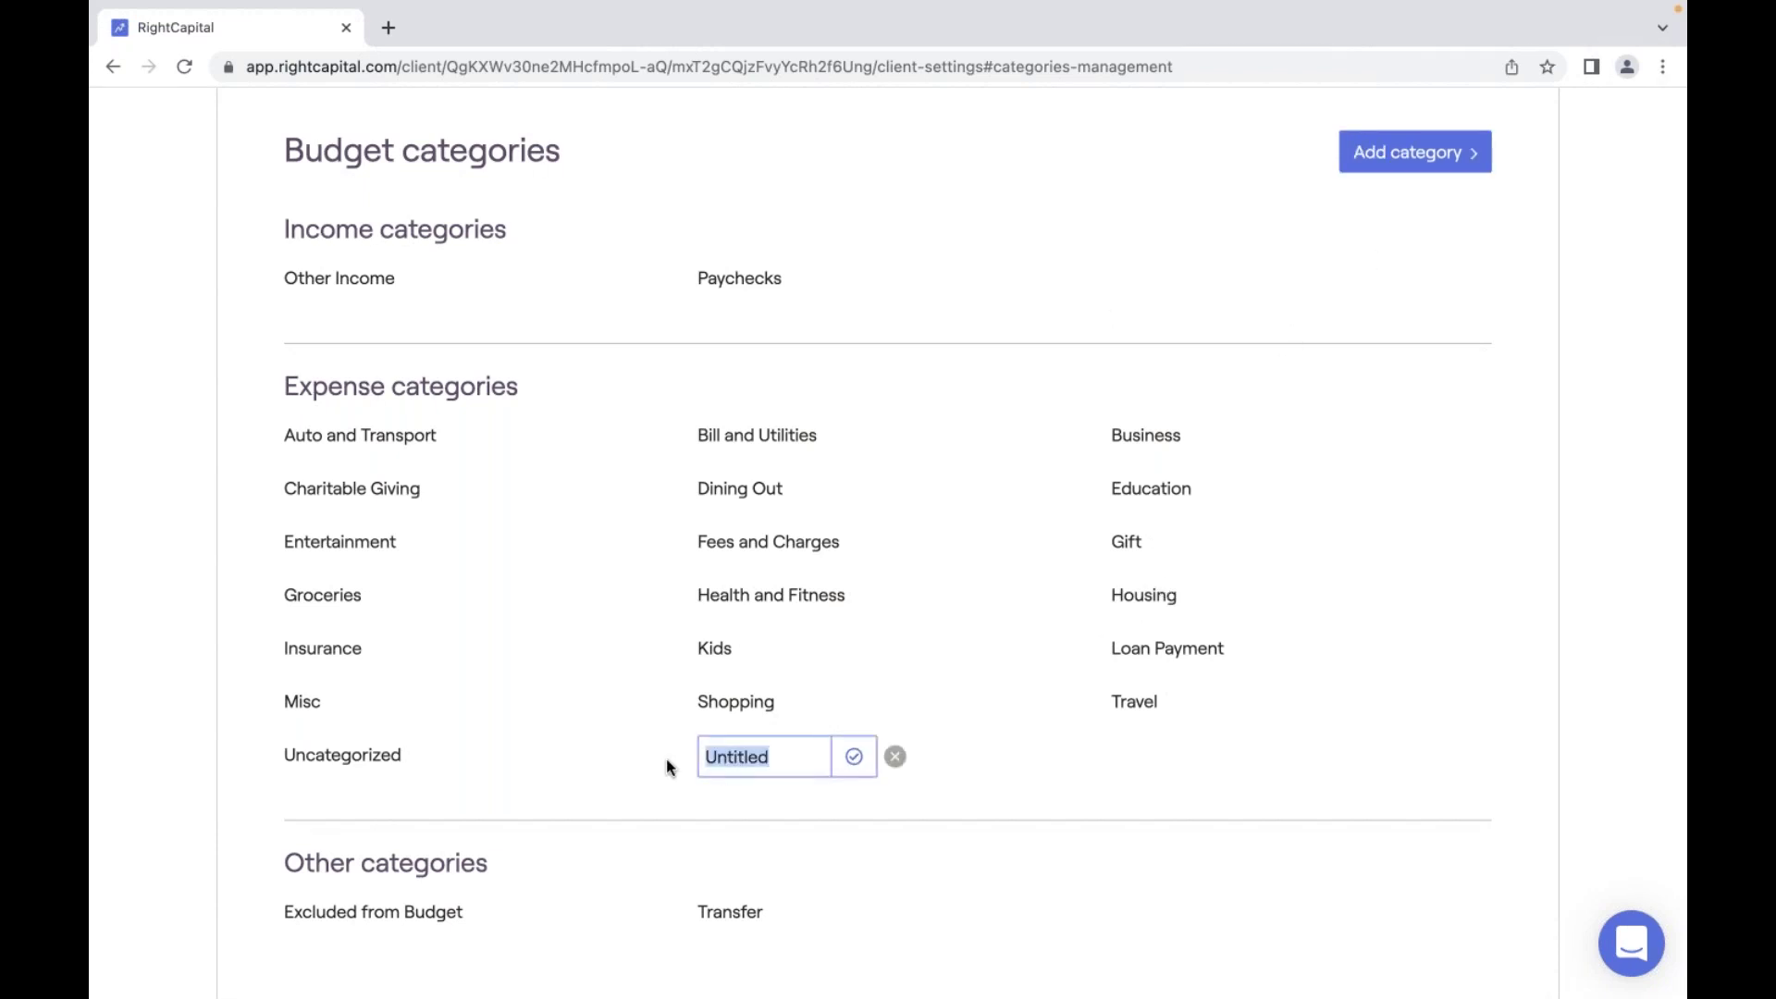
click(896, 759)
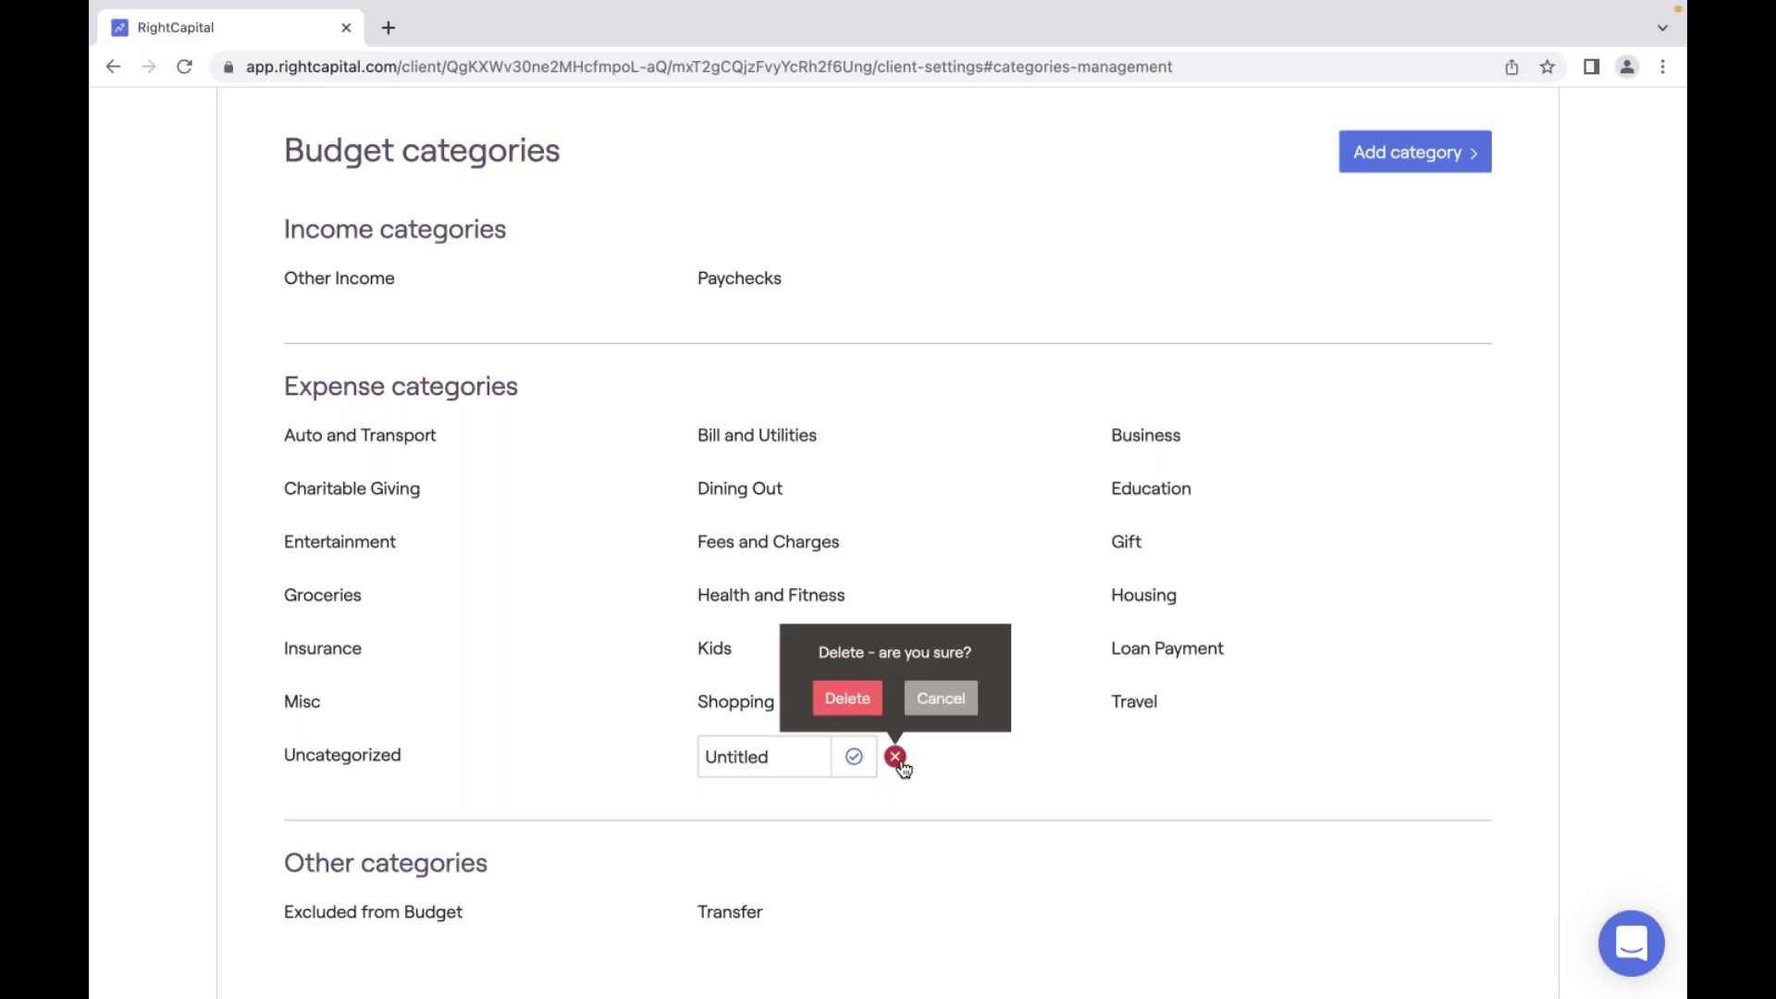
click(844, 699)
Return to the advisor's client list, open the Help Center and search its knowledge base for "Data collection".
scroll(992, 666, up, 5)
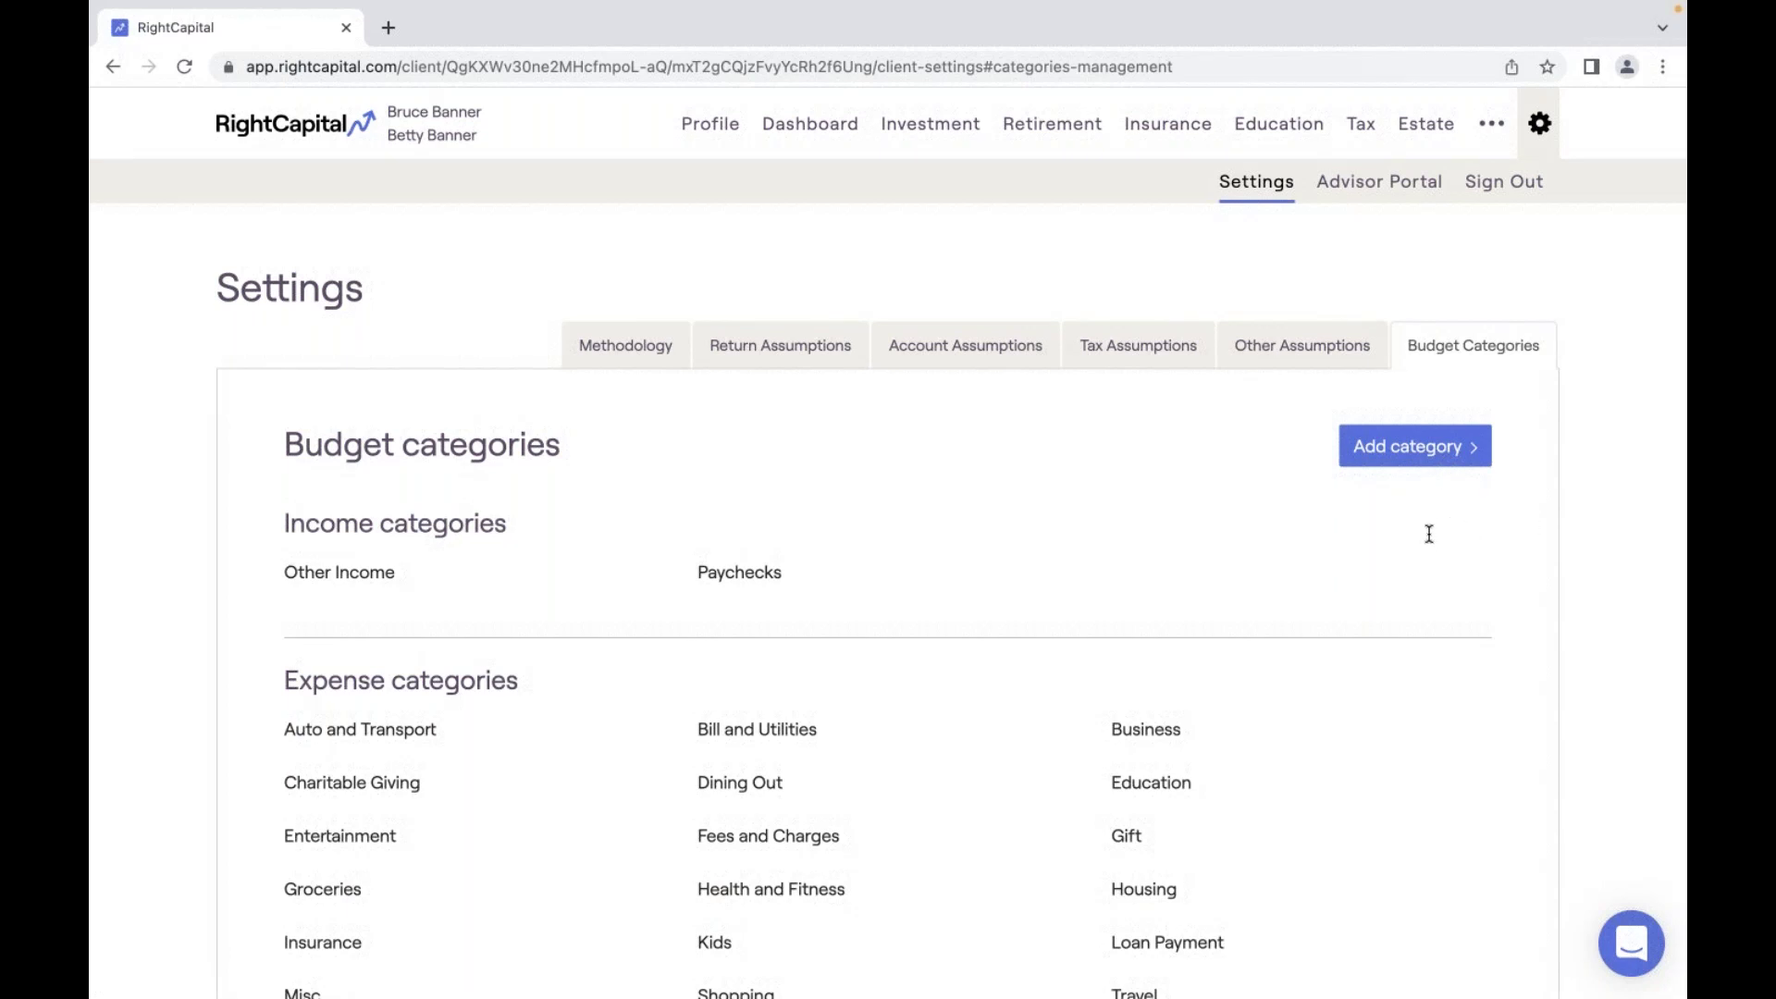
click(286, 137)
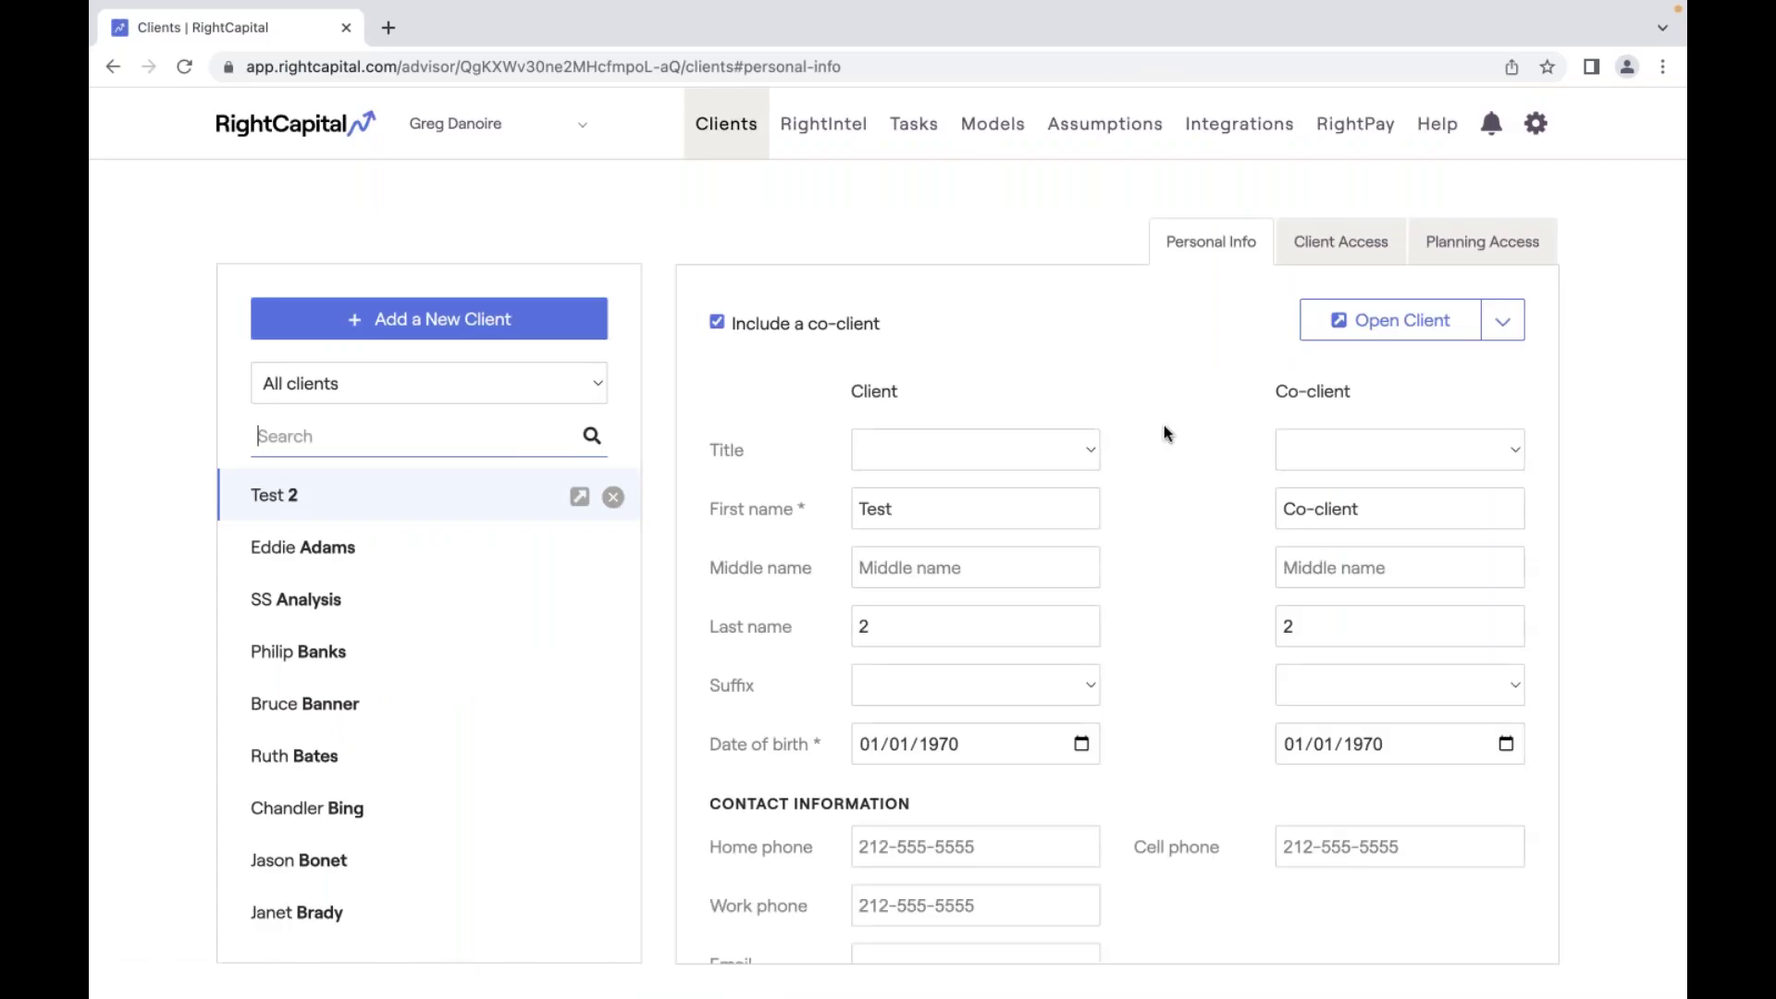
click(1434, 136)
click(268, 26)
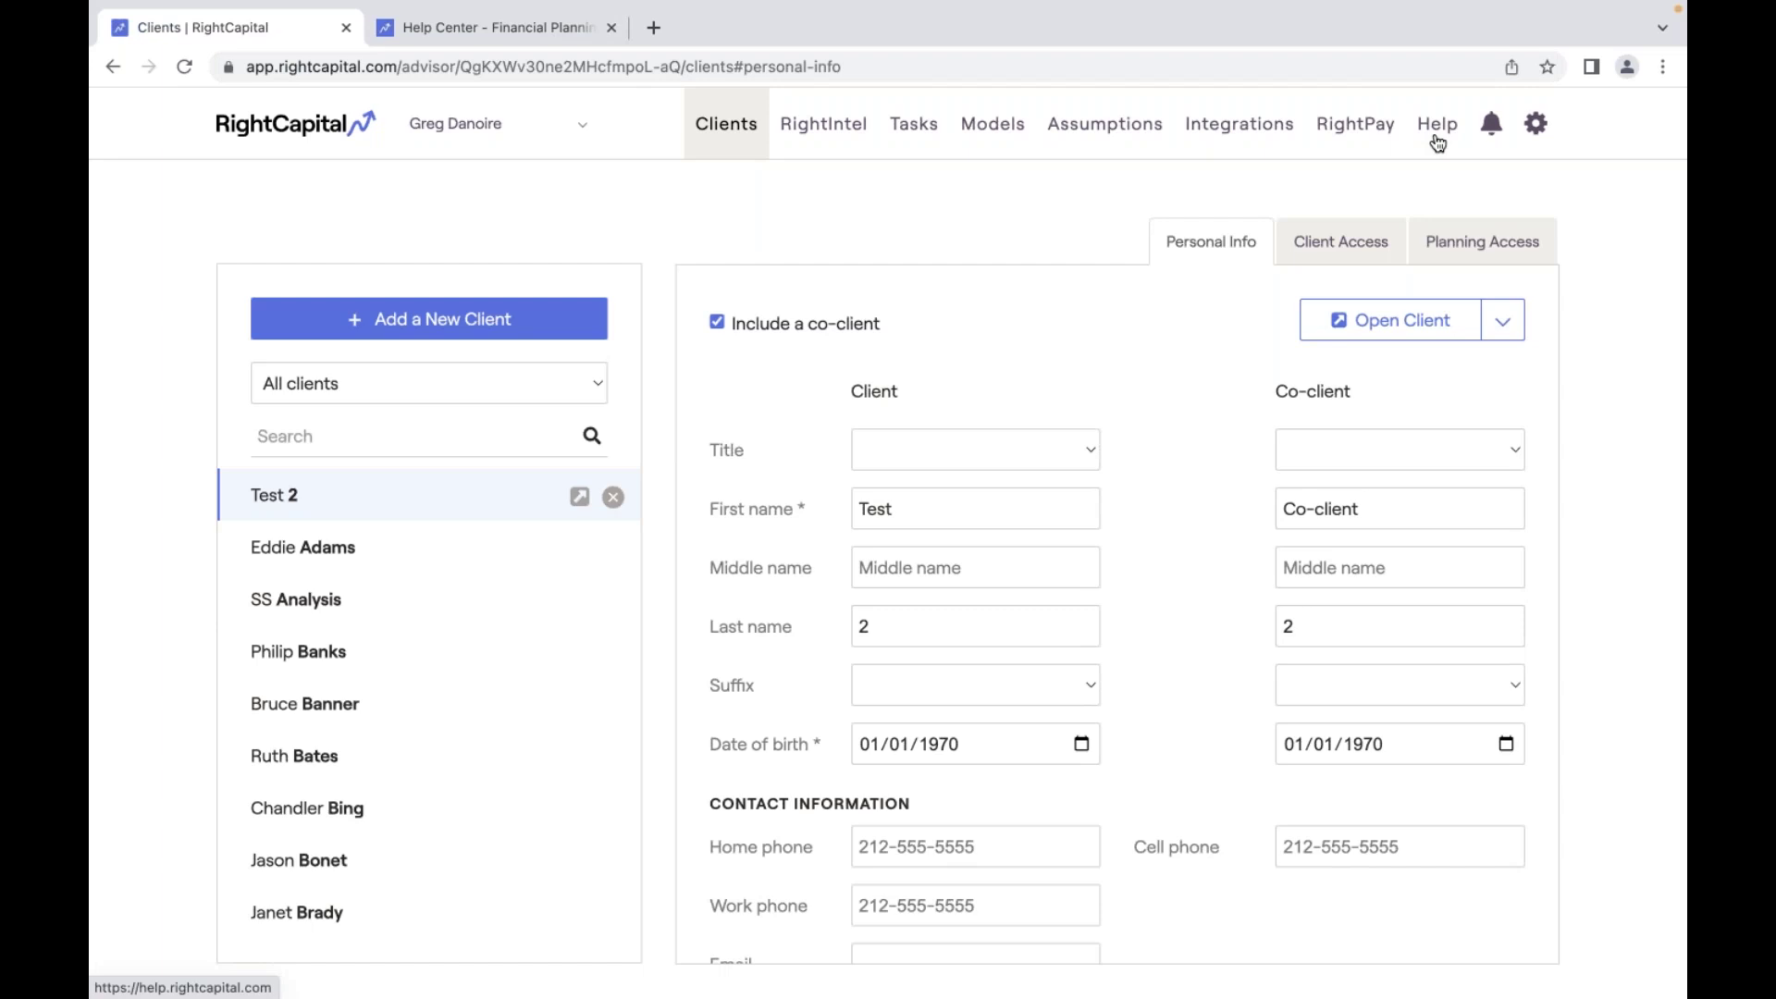
click(508, 28)
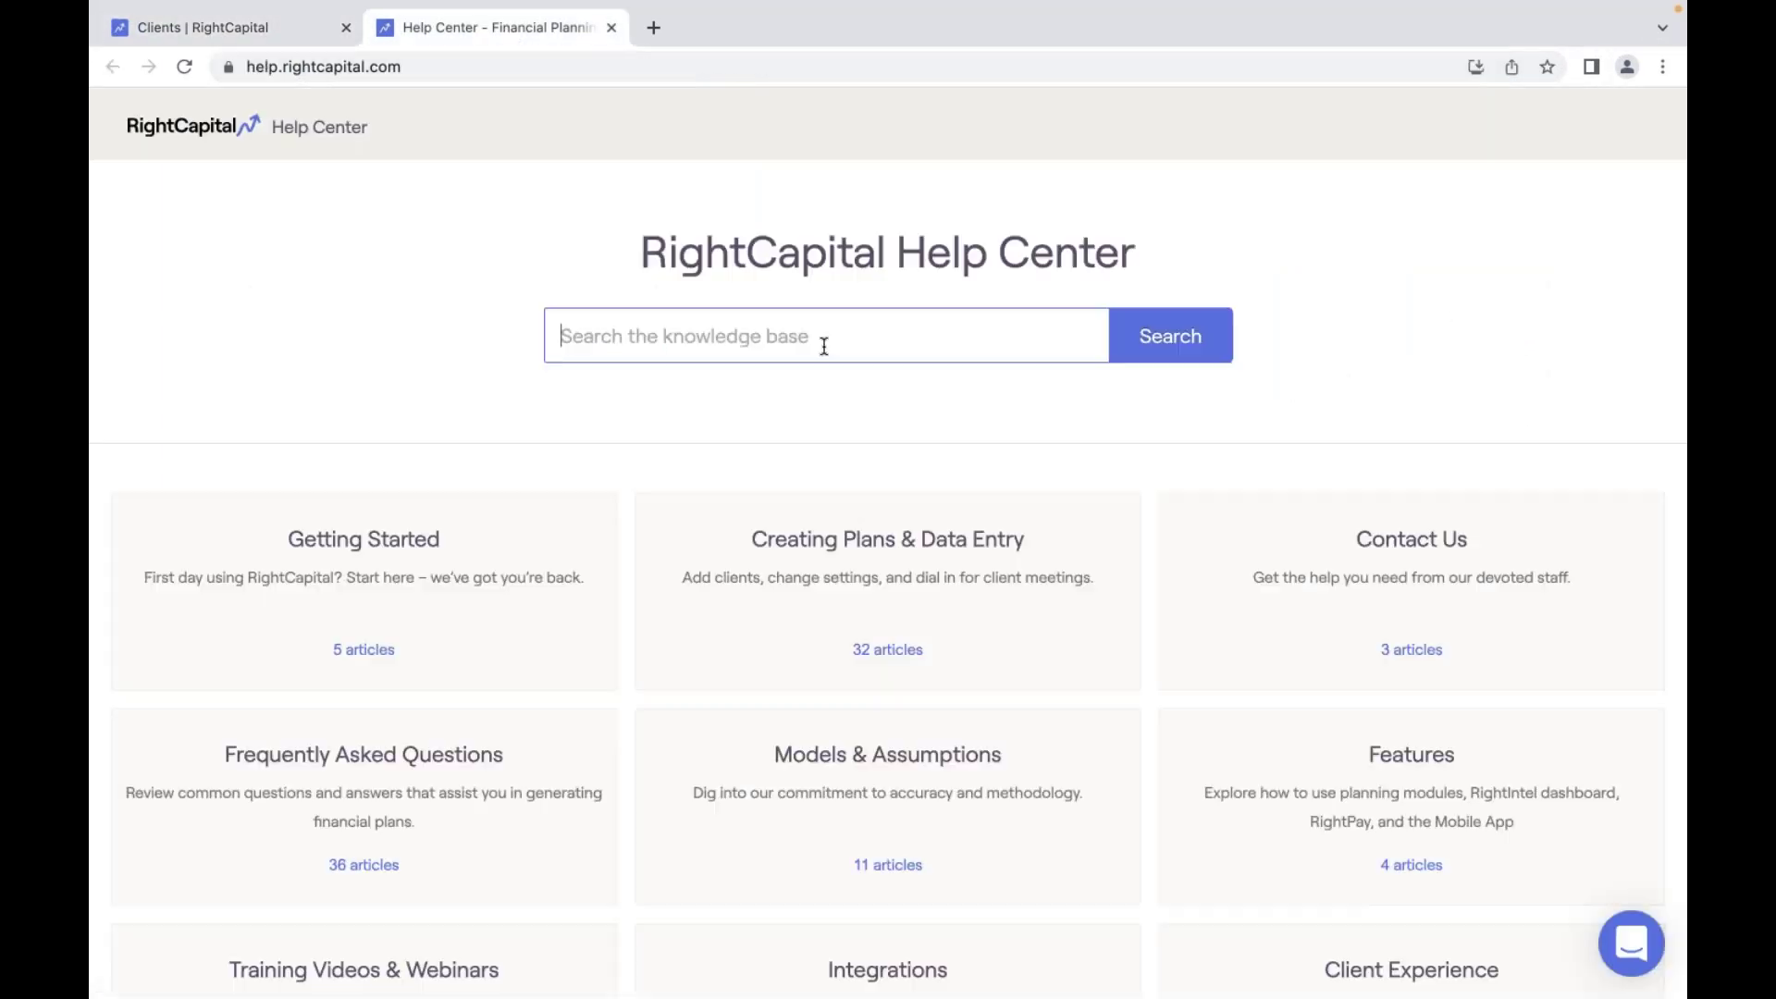
click(823, 346)
text(Data )
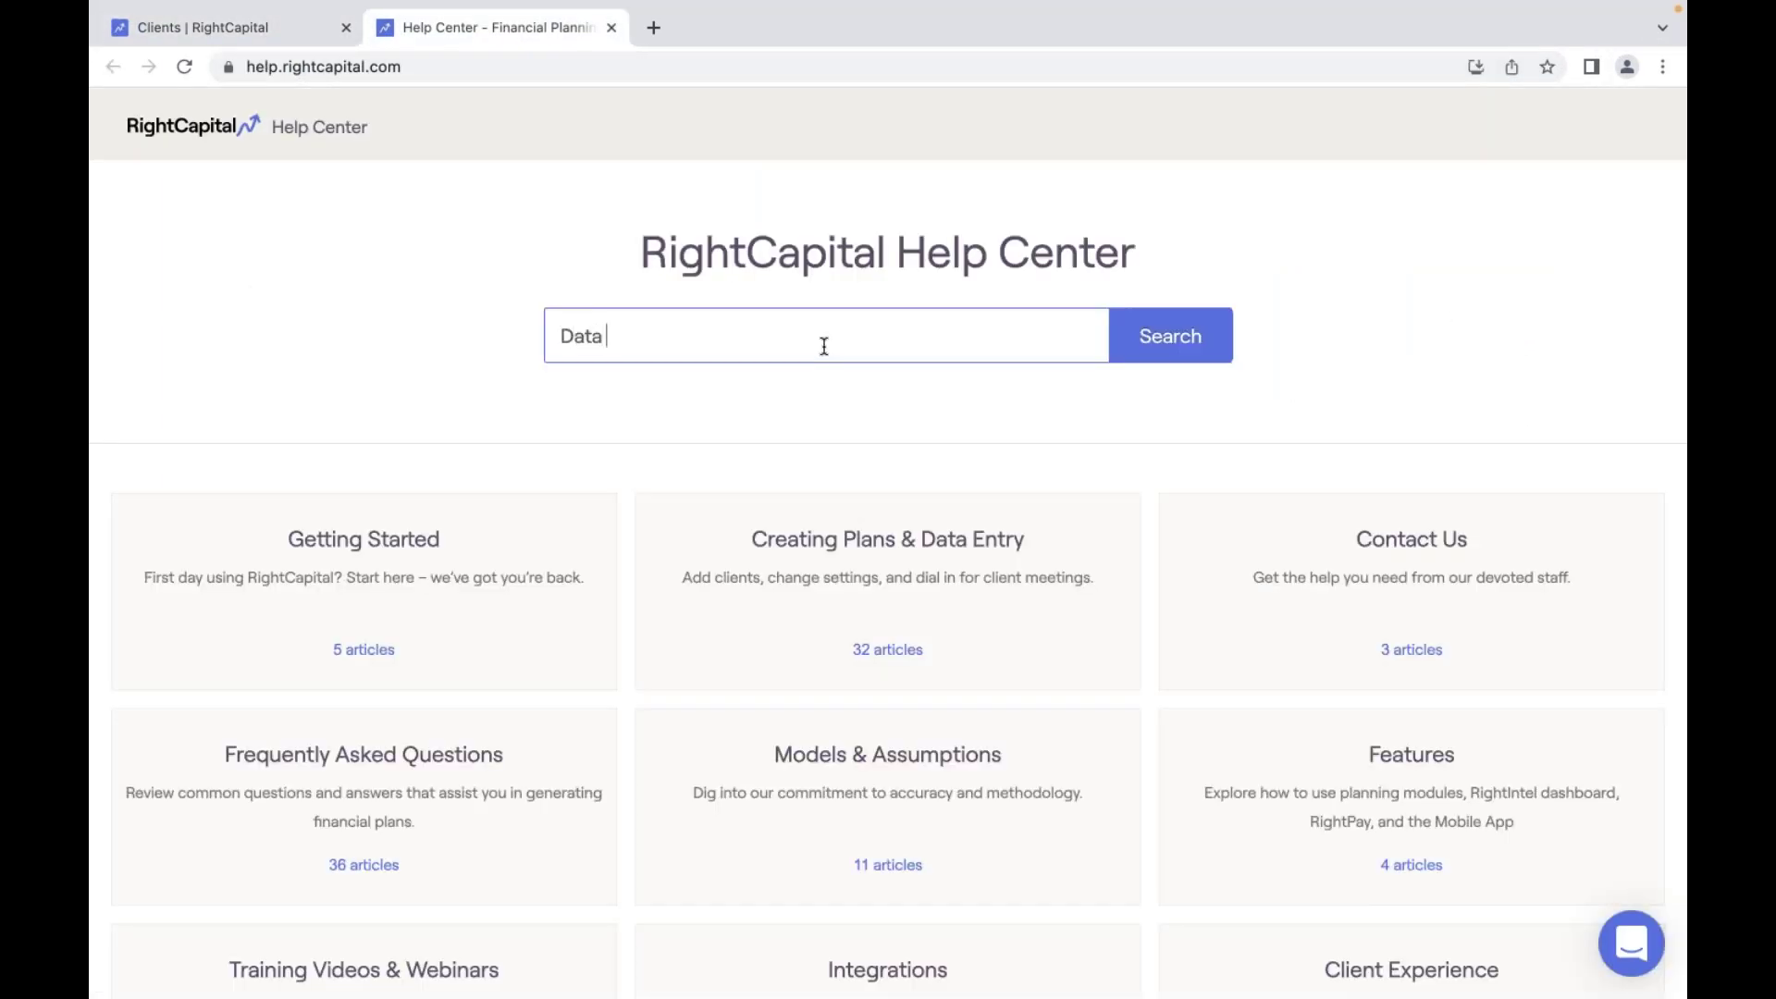
text(collection)
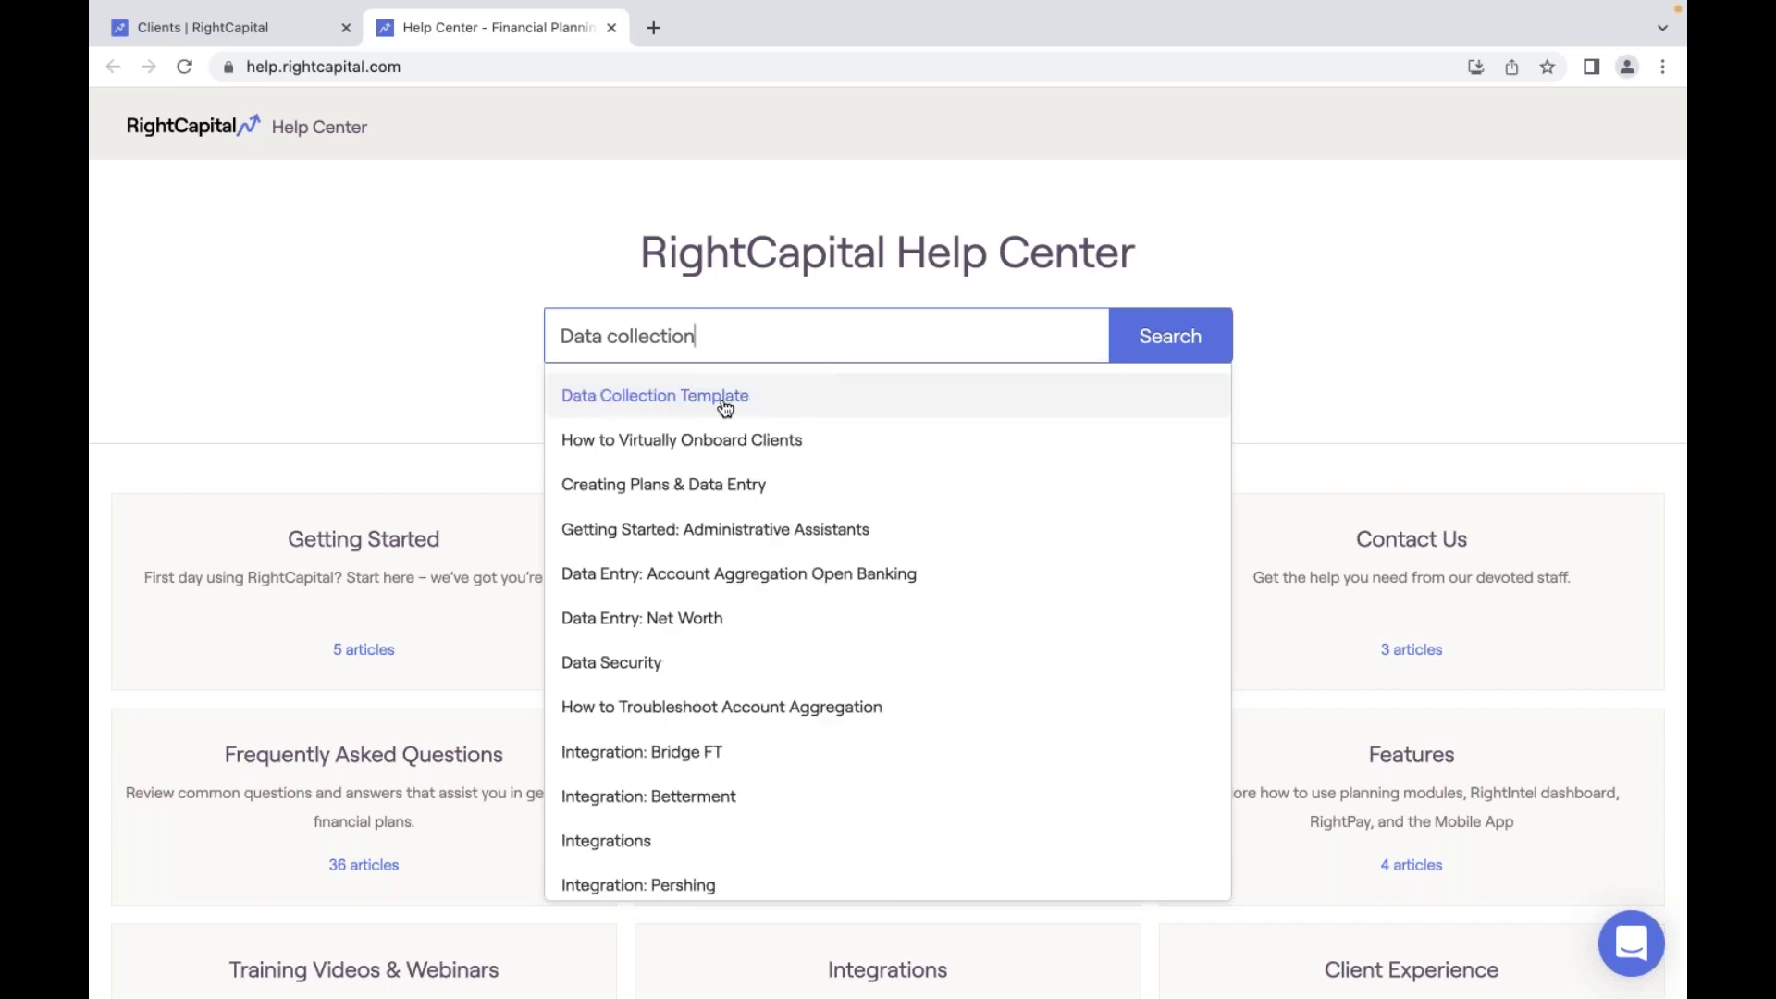
Search the knowledge base for "Fact Finder" and open the Data Collection Template article.
key(super+a)
text(Fact F)
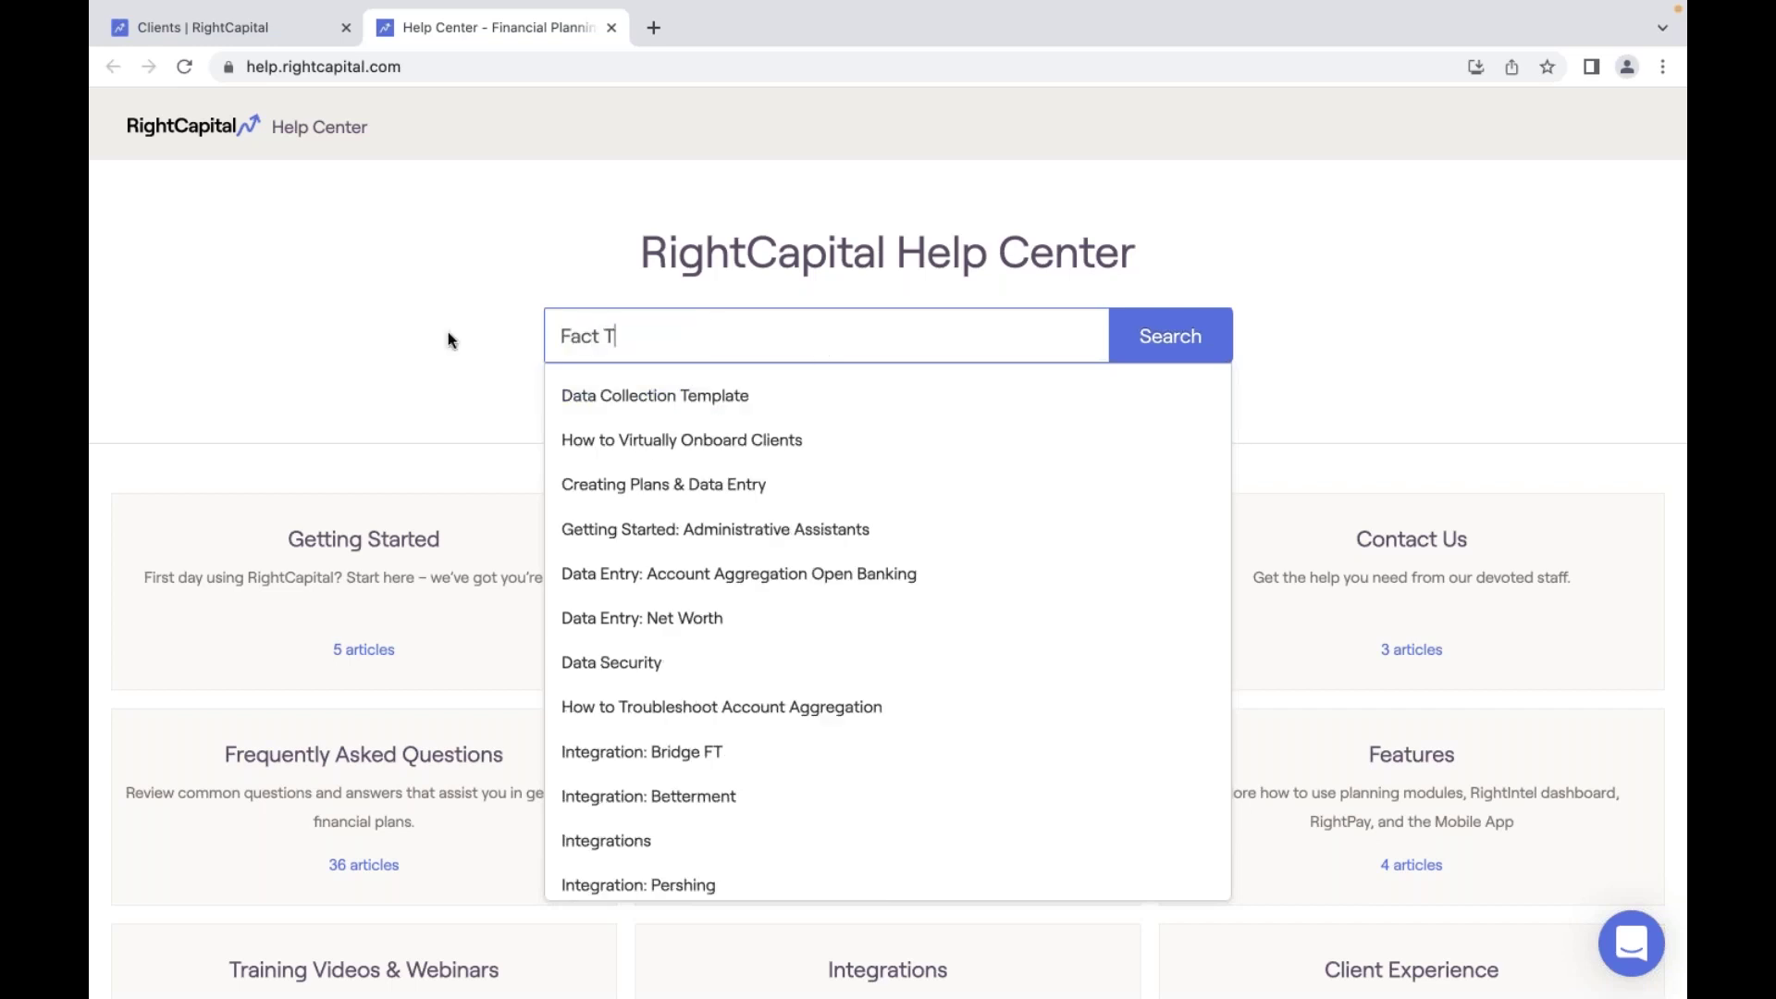
text(inder)
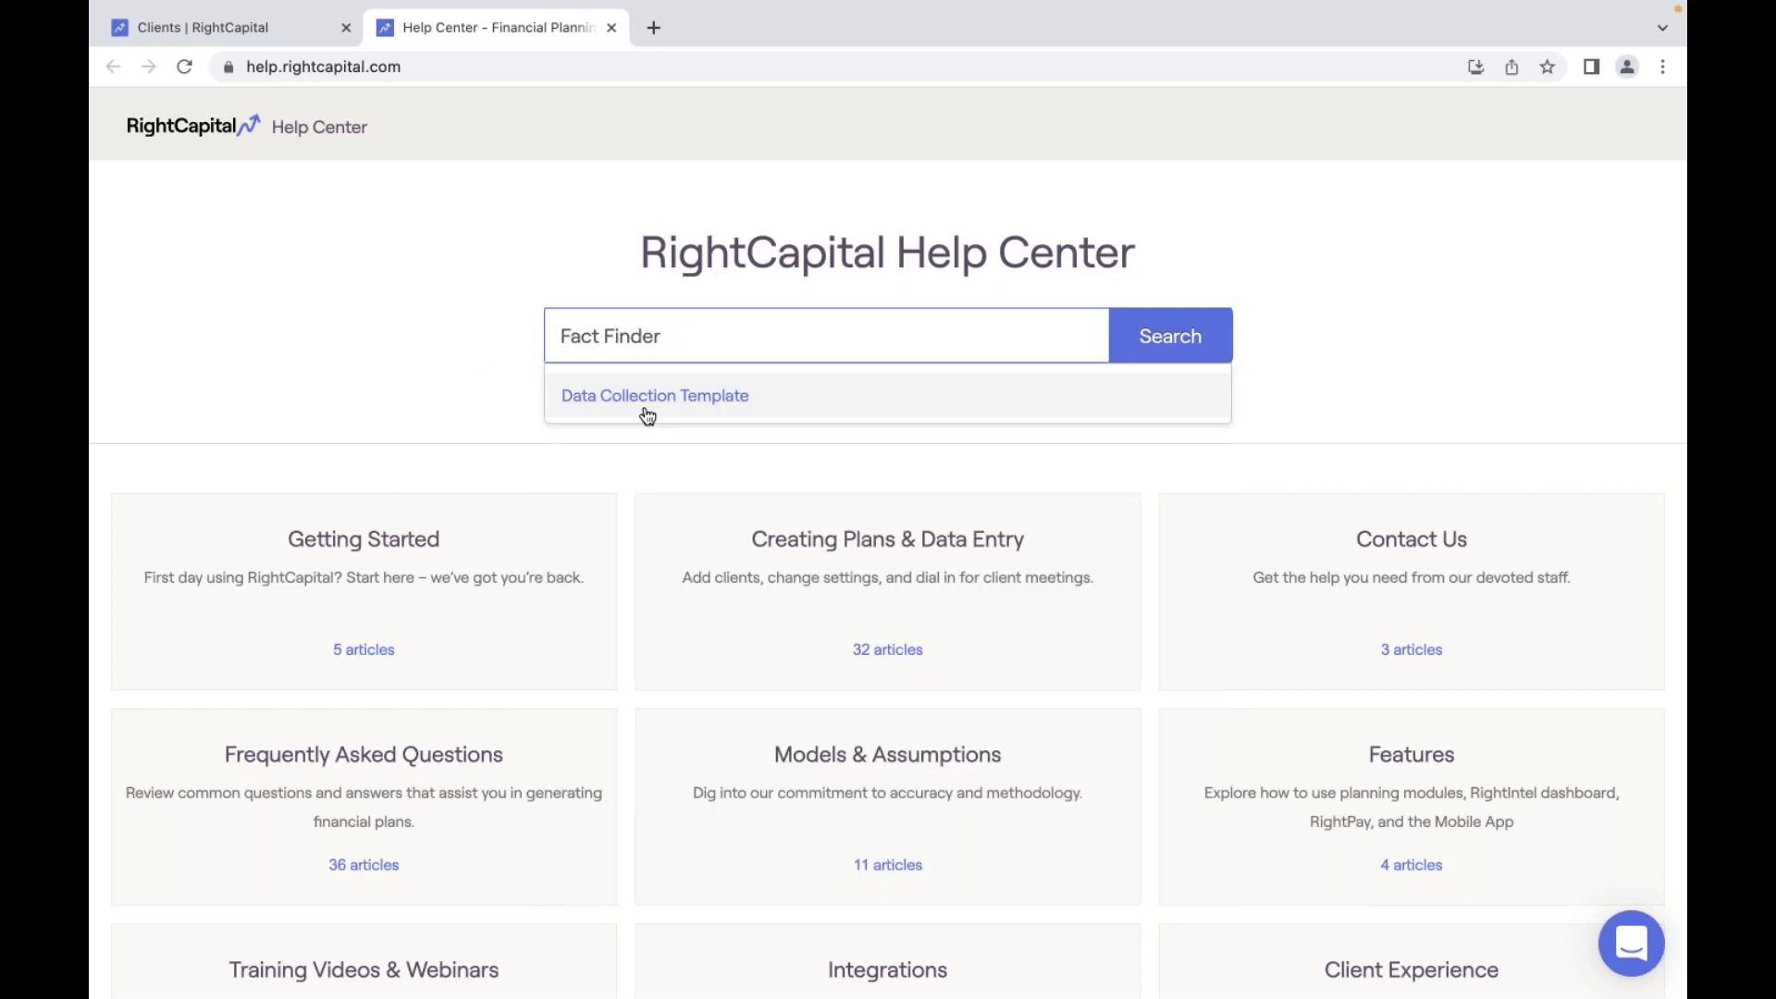
click(664, 398)
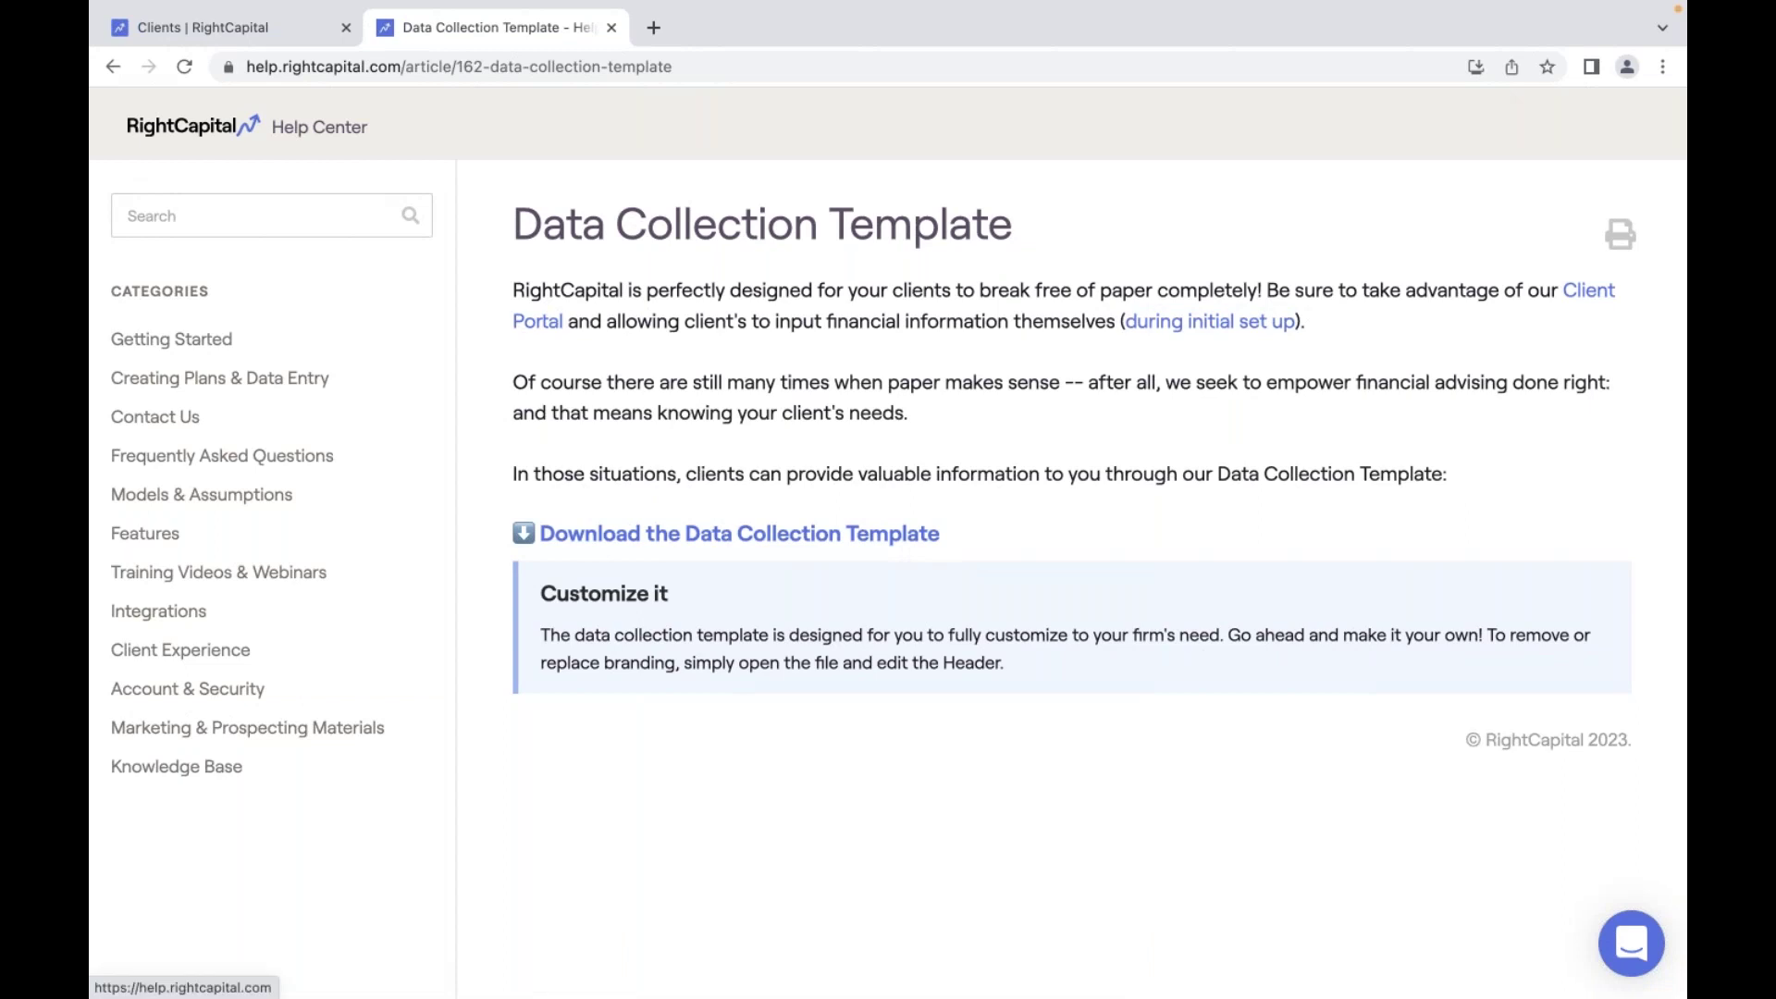
Return to the client list, open the fifth listed client's plan and review the Blueprint's net worth diagram down to the insurance policies.
click(260, 35)
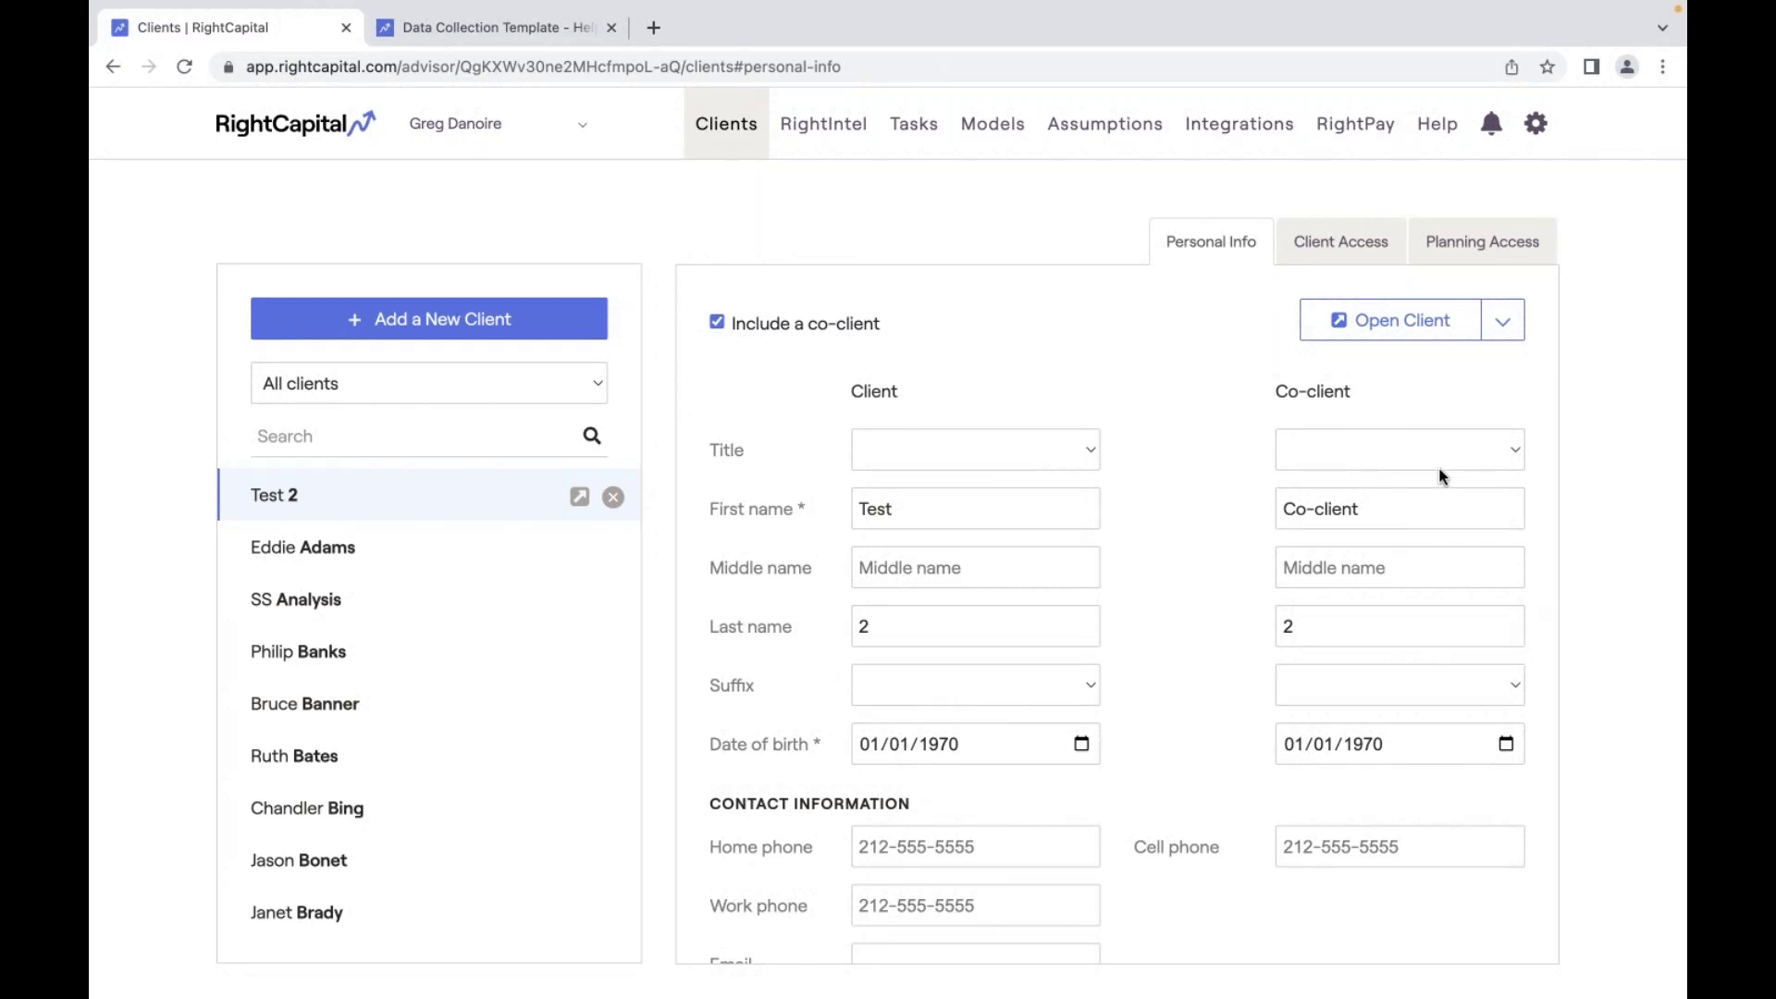
click(396, 709)
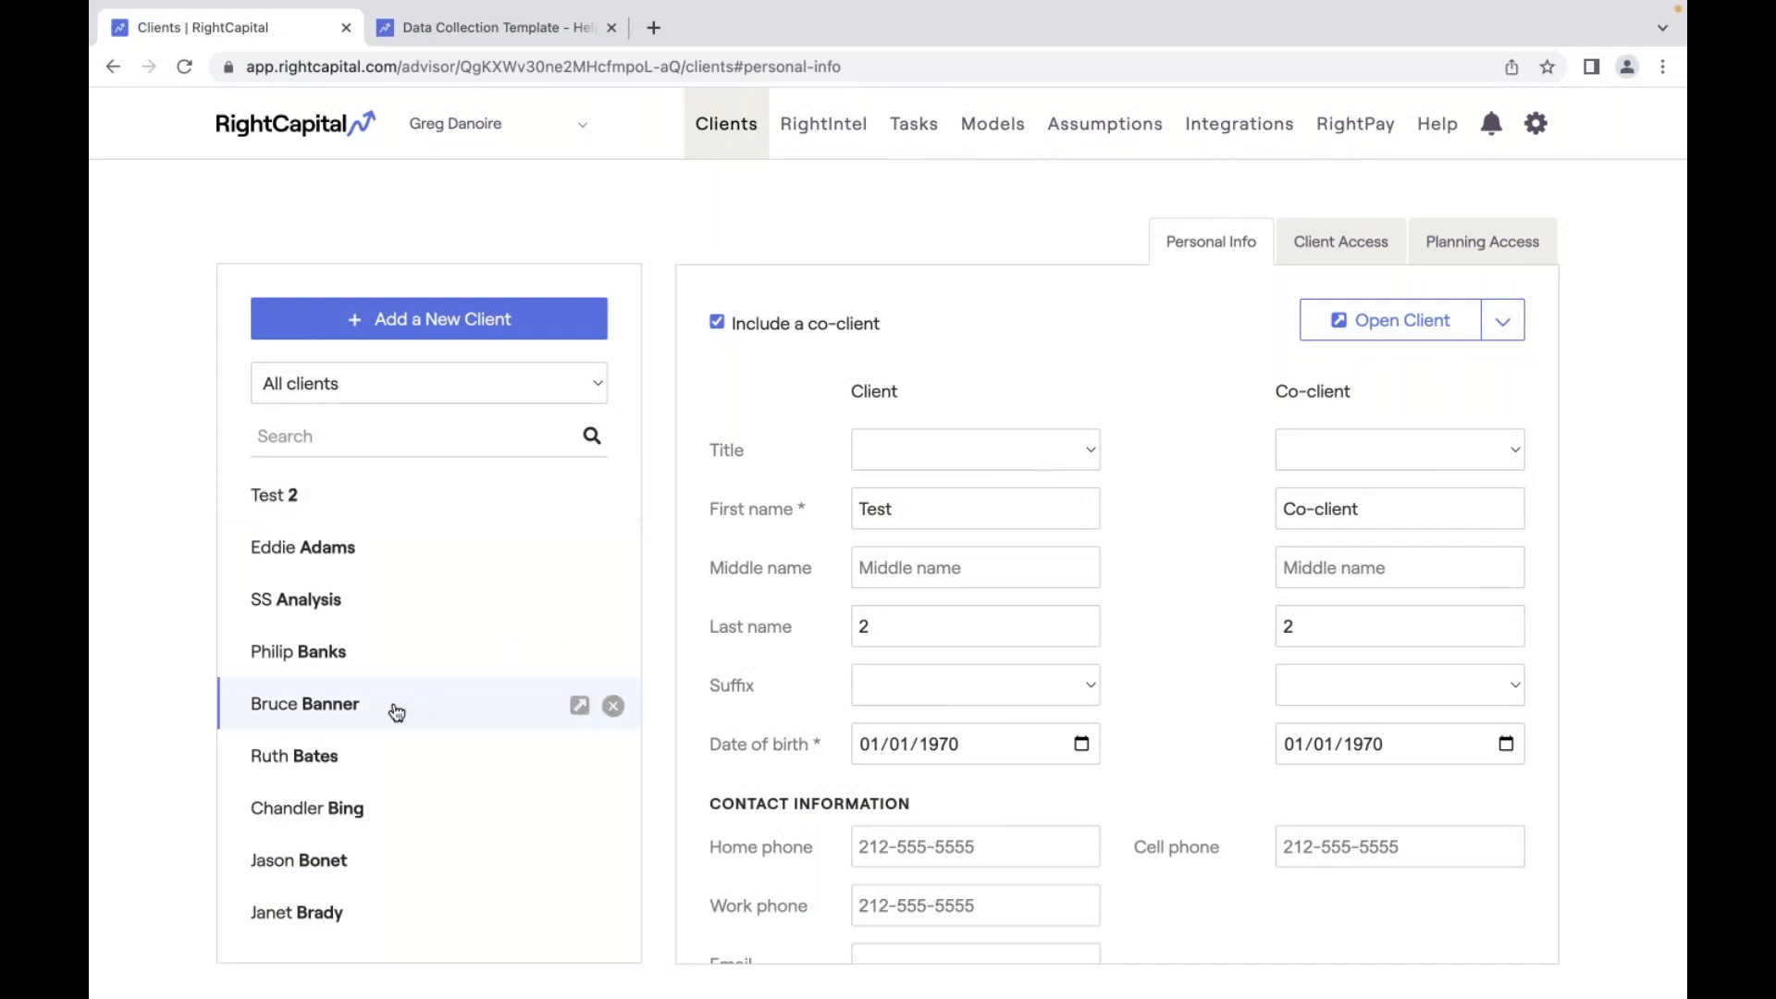
click(579, 705)
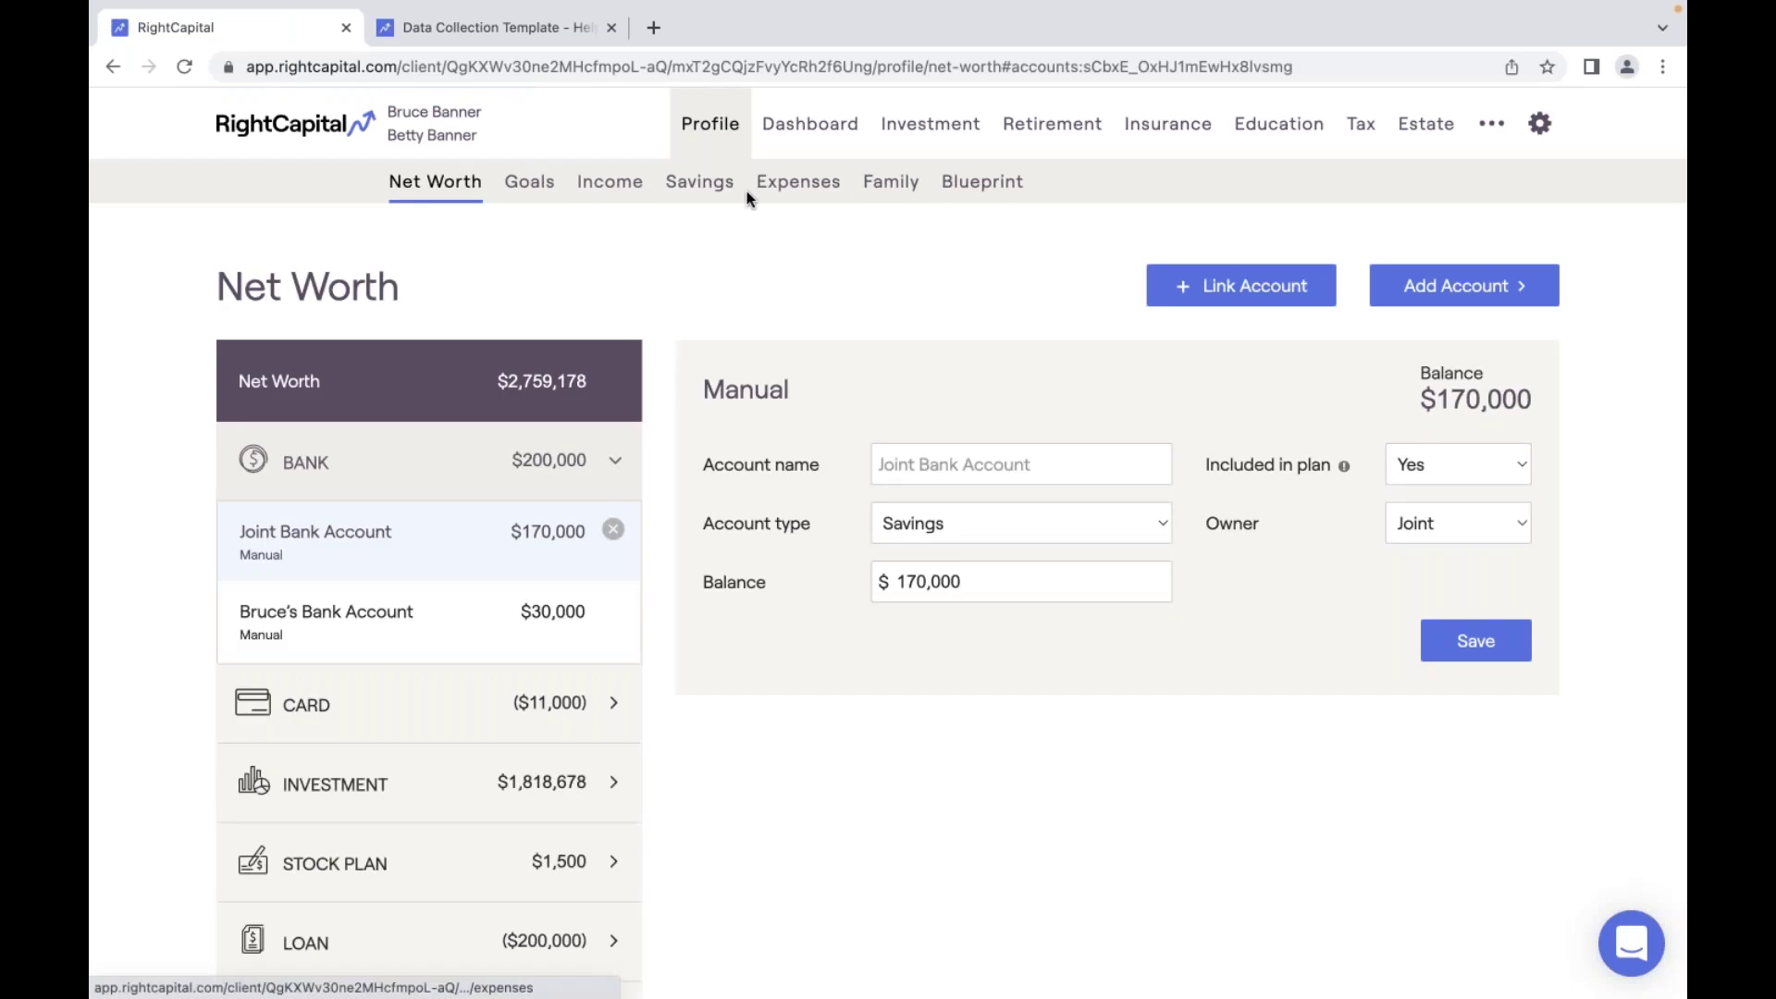
click(963, 185)
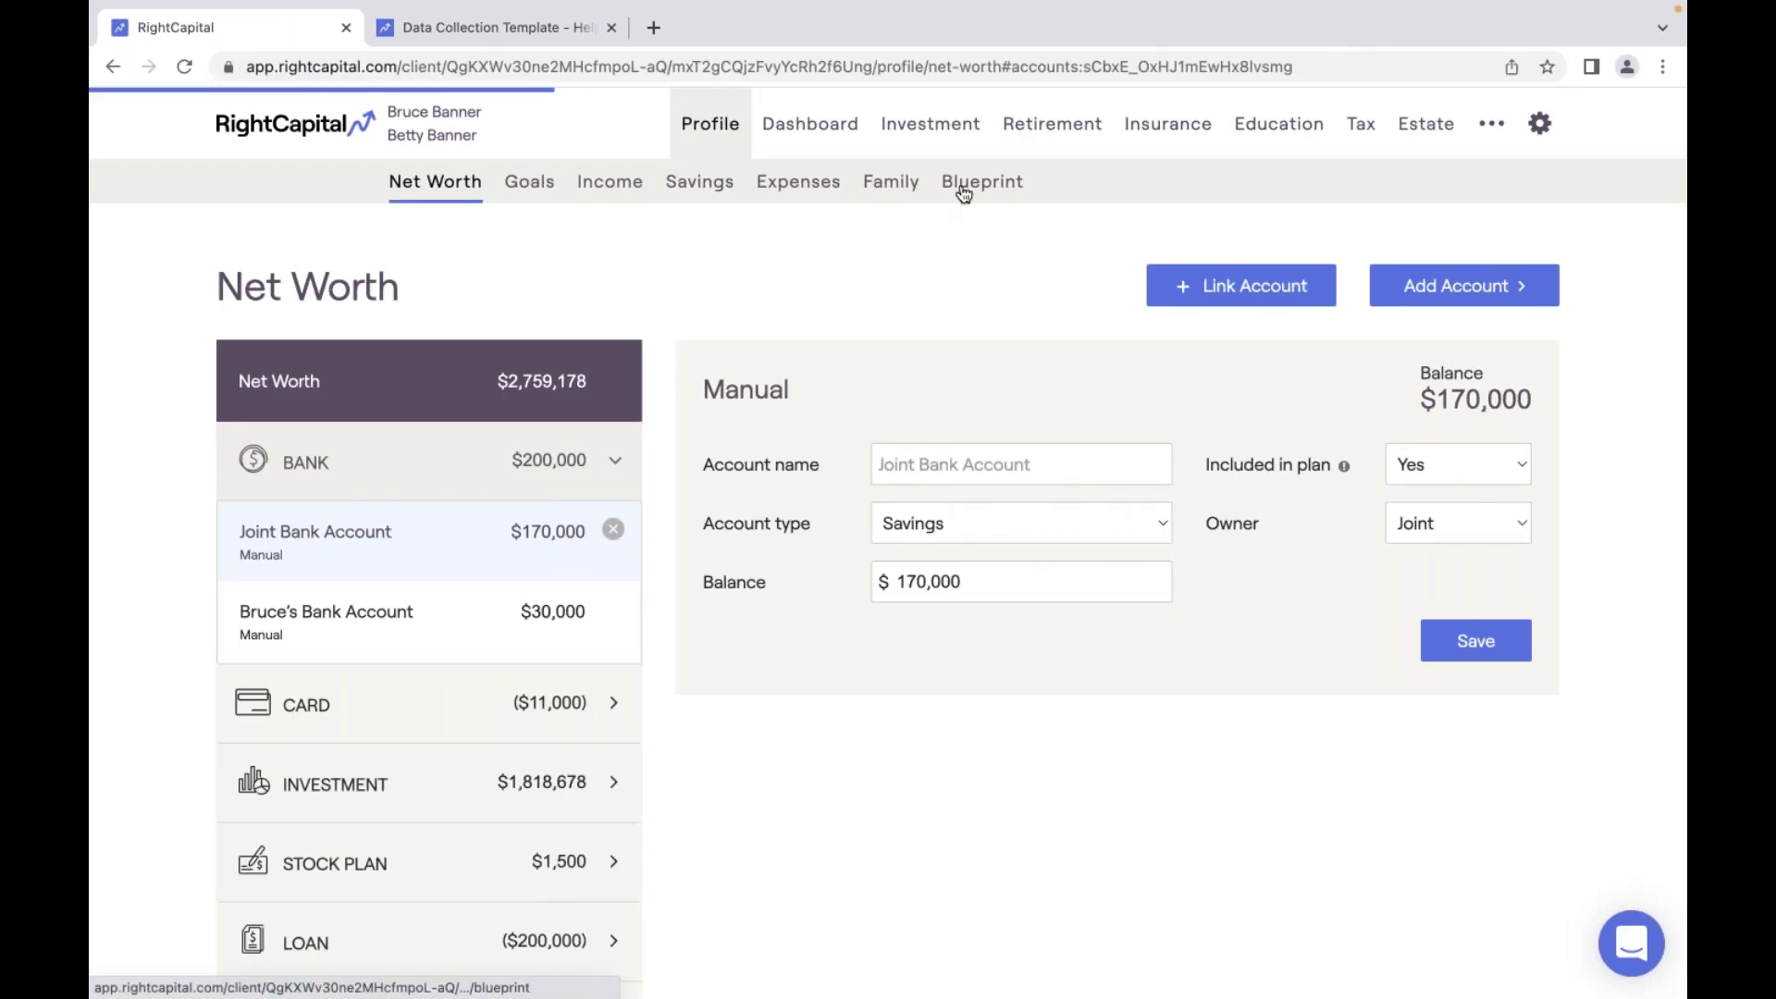
scroll(1105, 600, down, 6)
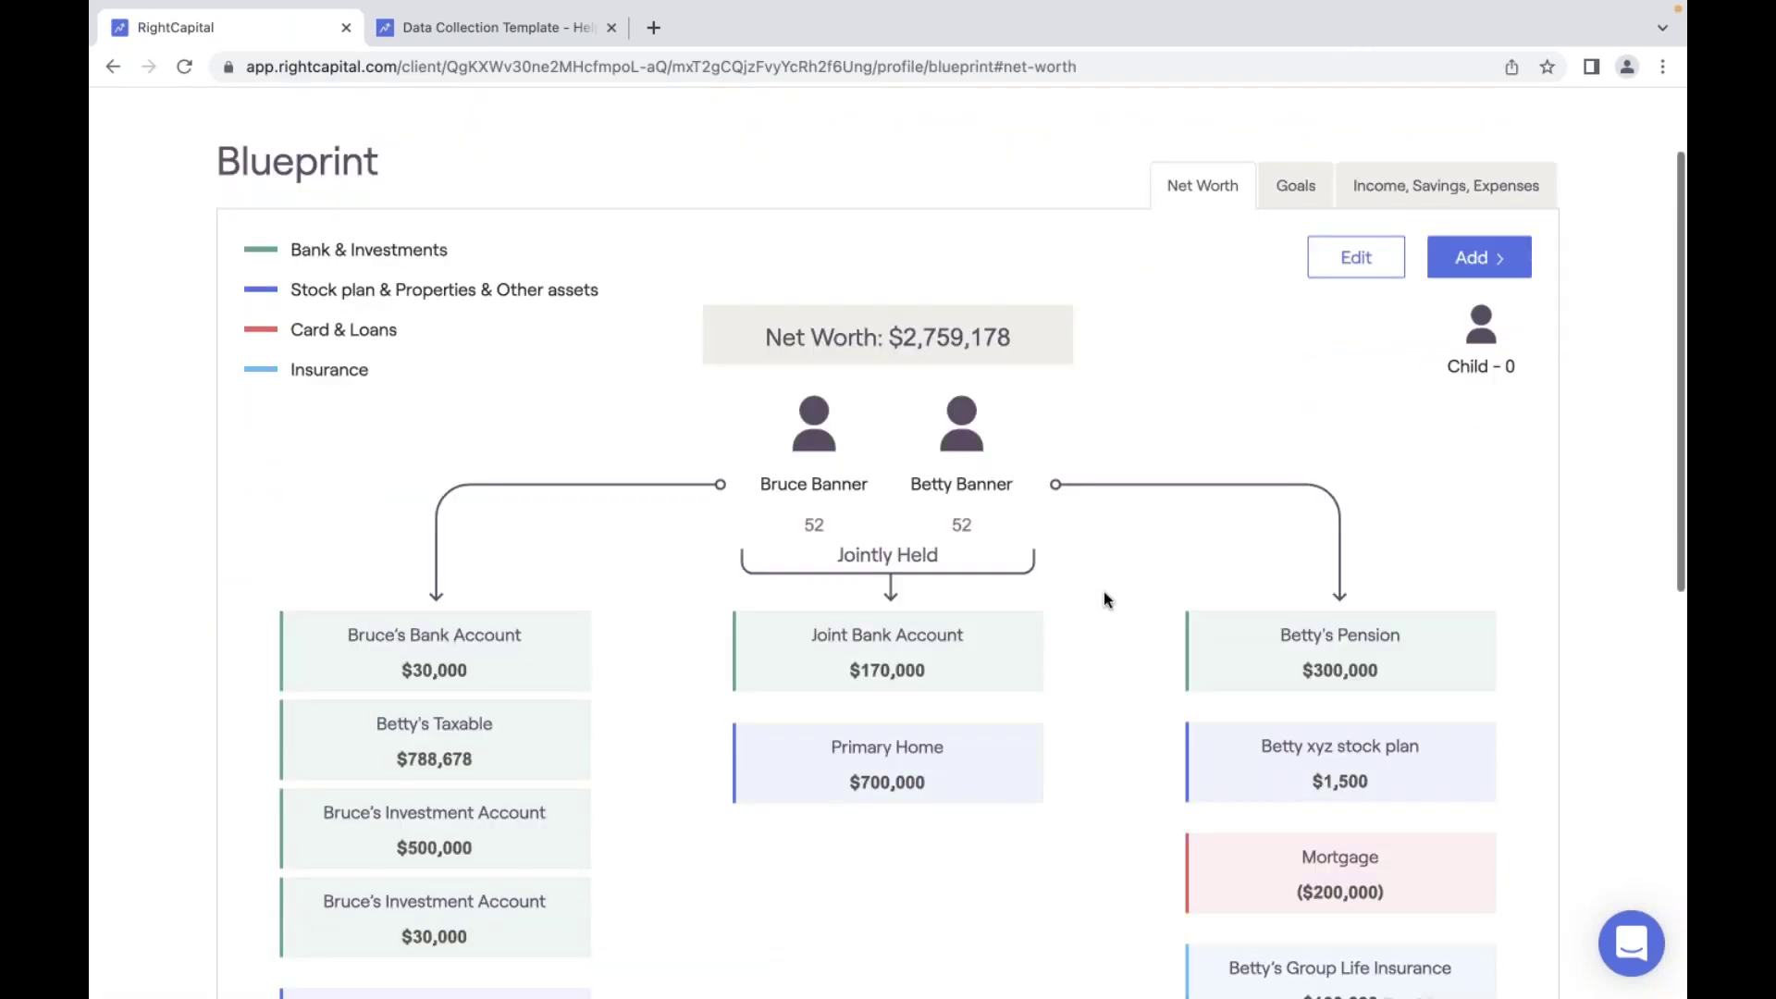
scroll(1104, 593, down, 2)
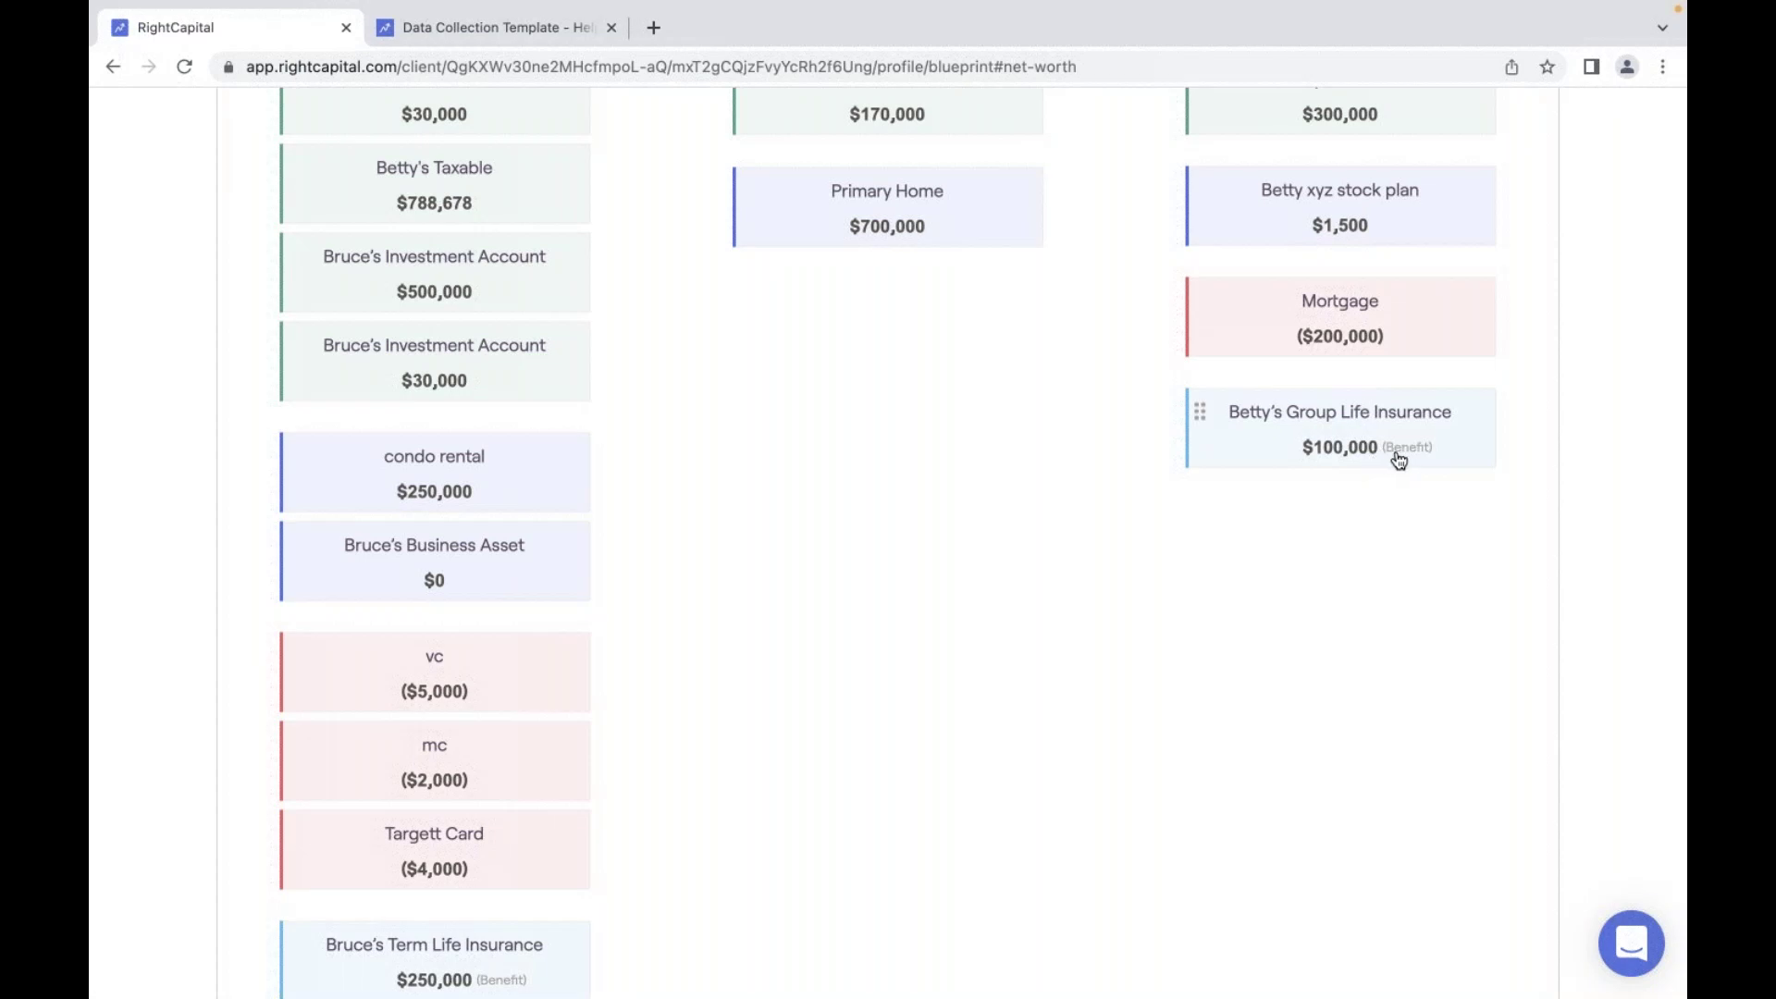
scroll(1365, 455, up, 1)
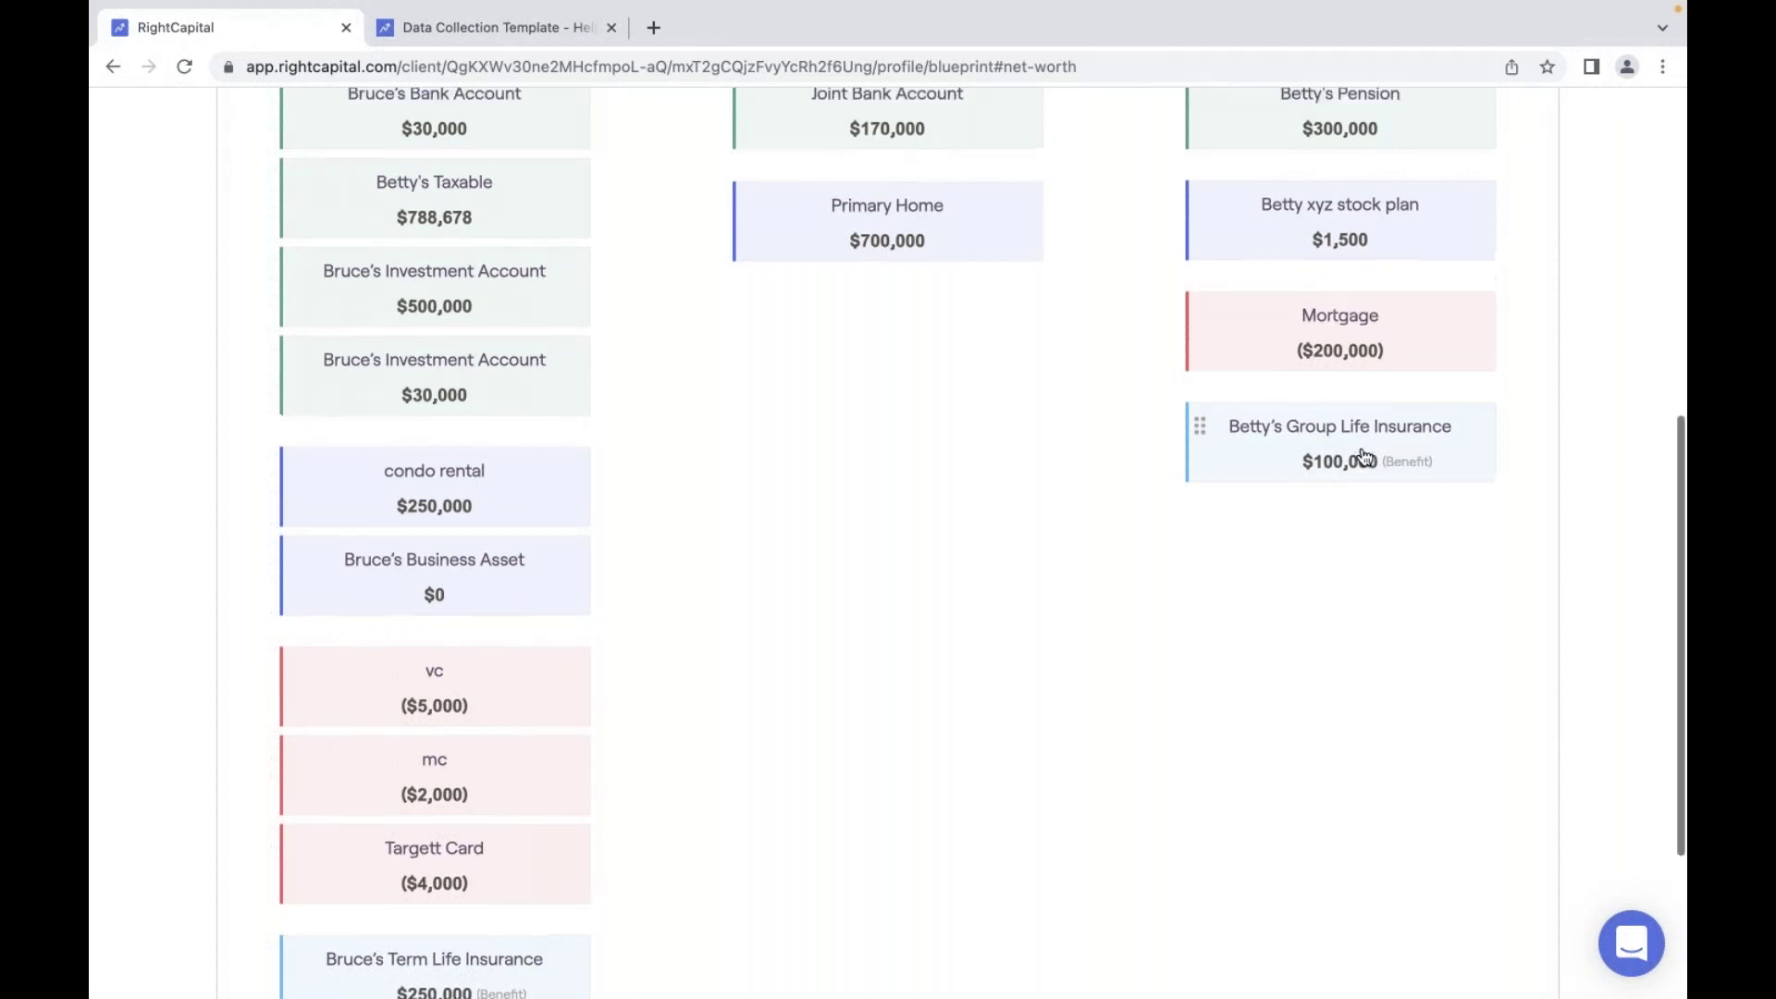
Add a Whole Life insurance policy to the Blueprint with a cash value of $100,000 and a death benefit of $1,000,000, and save it.
scroll(1361, 455, up, 5)
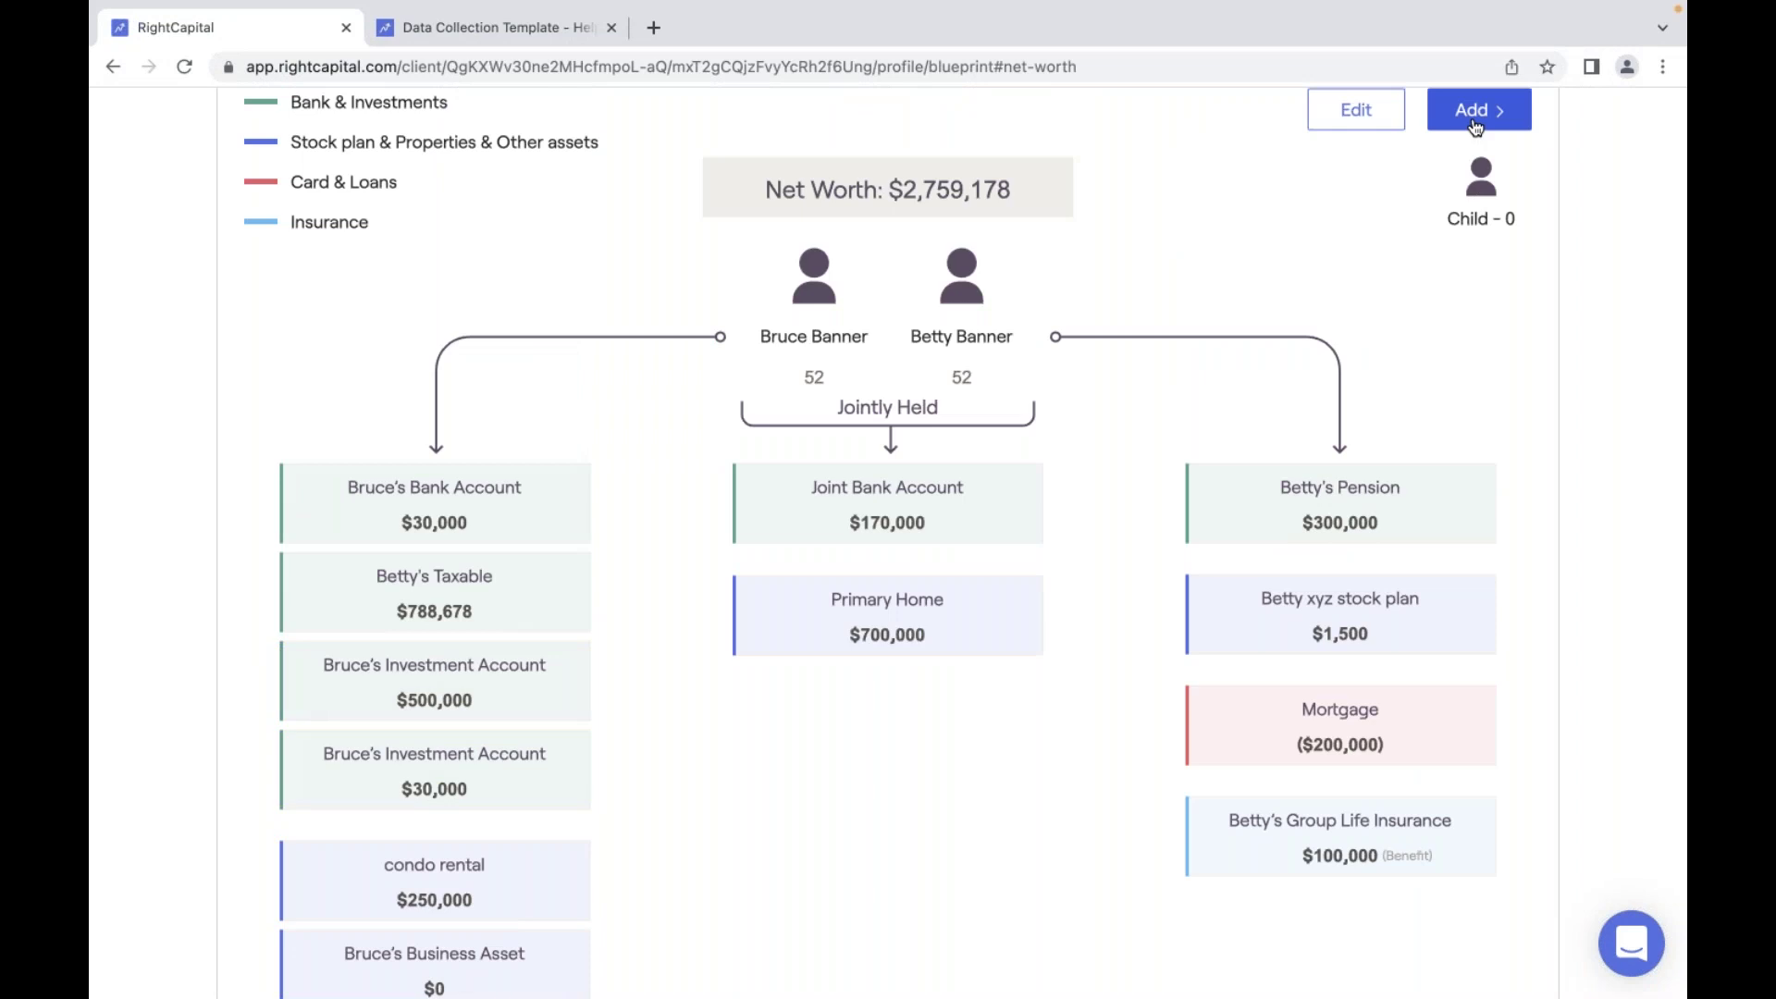
click(1476, 126)
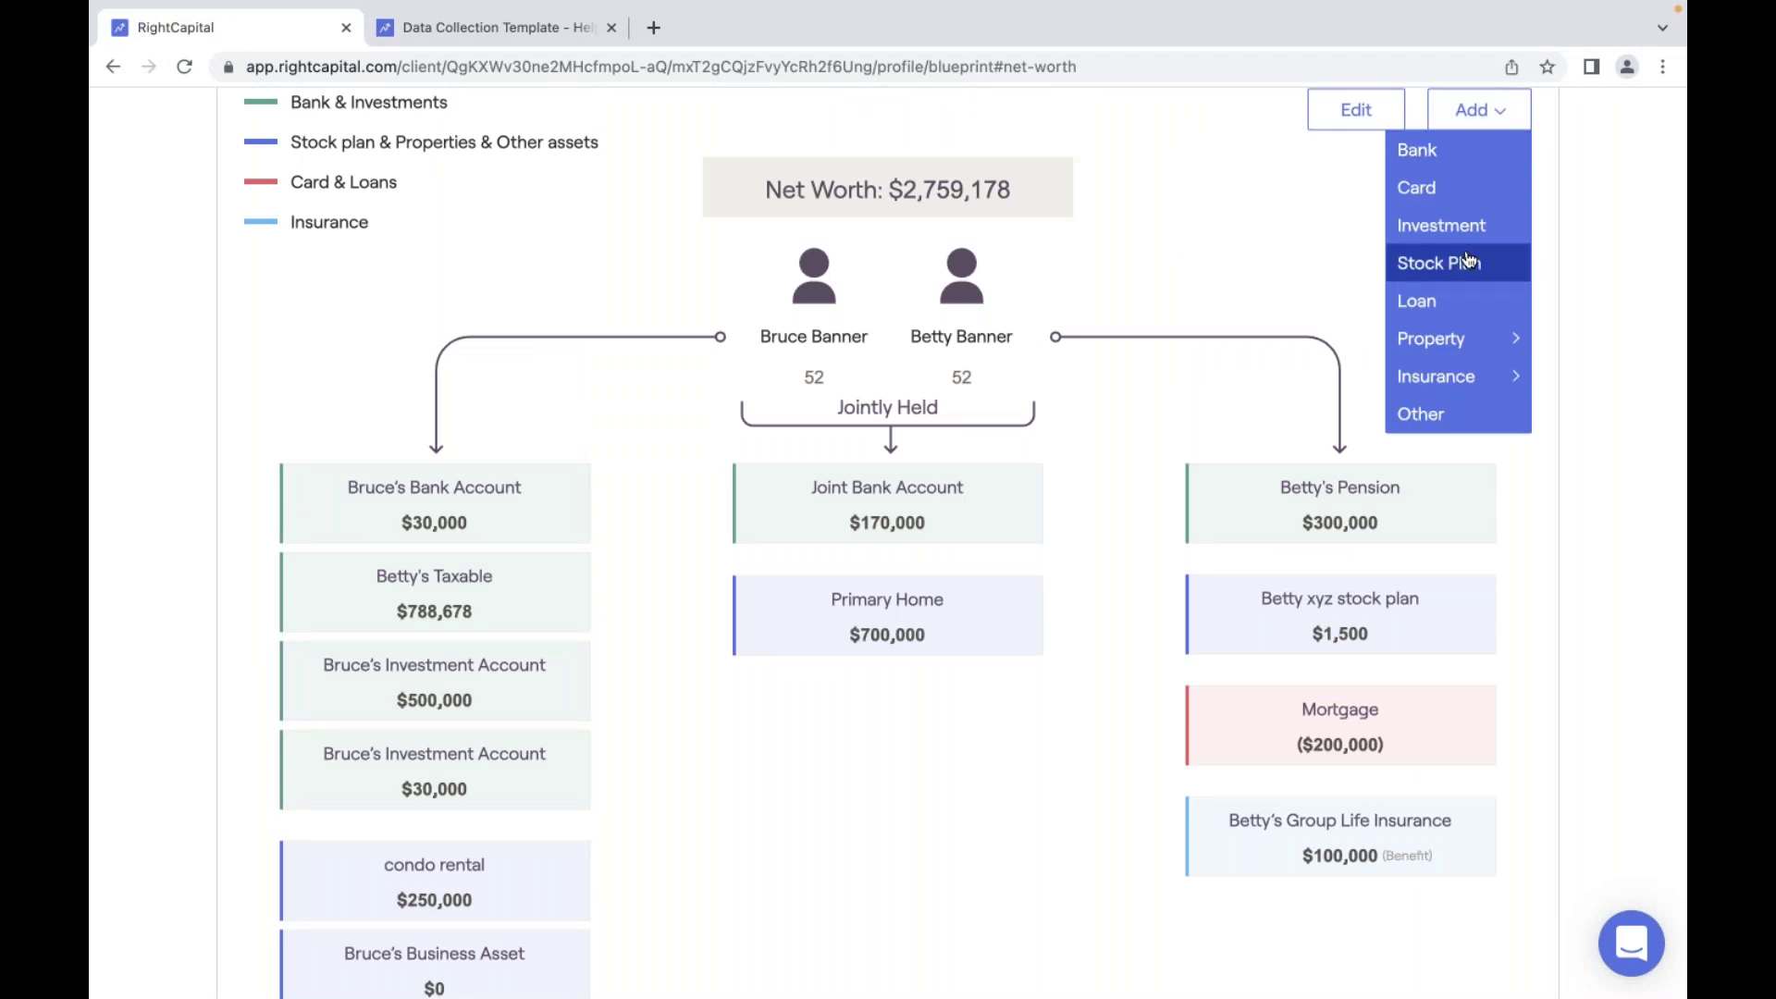
mouse_move(1474, 392)
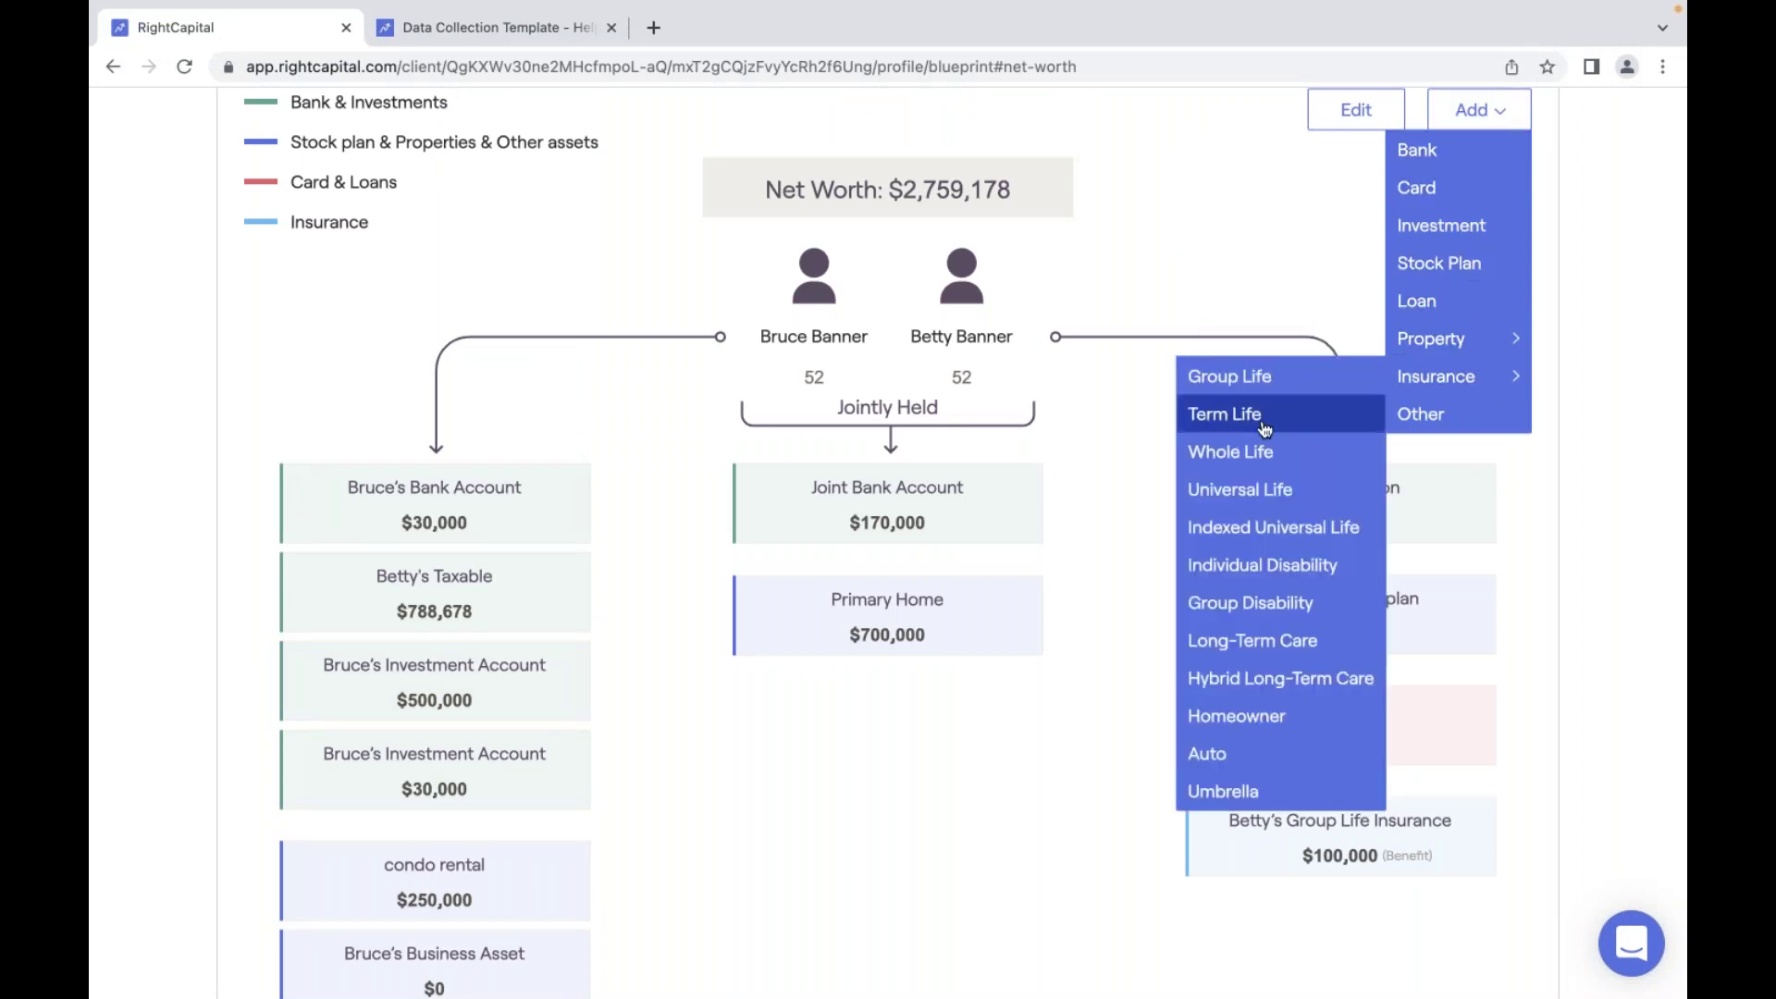
click(1258, 453)
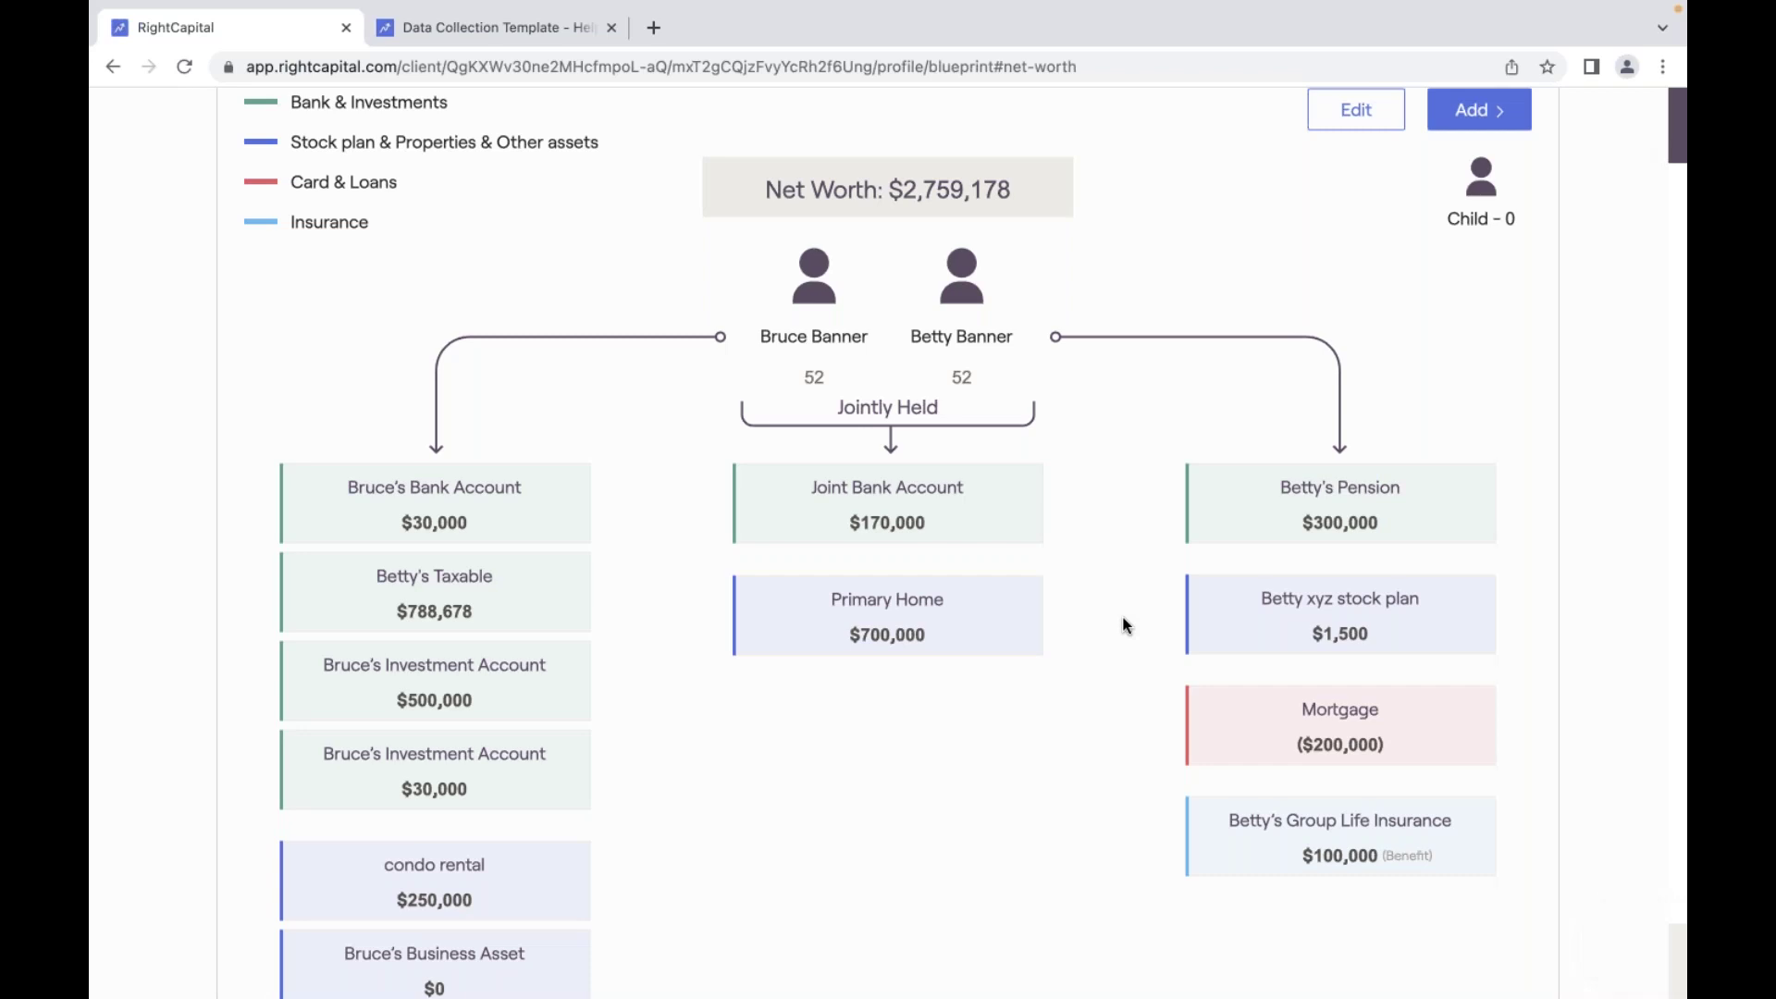
text(1000000)
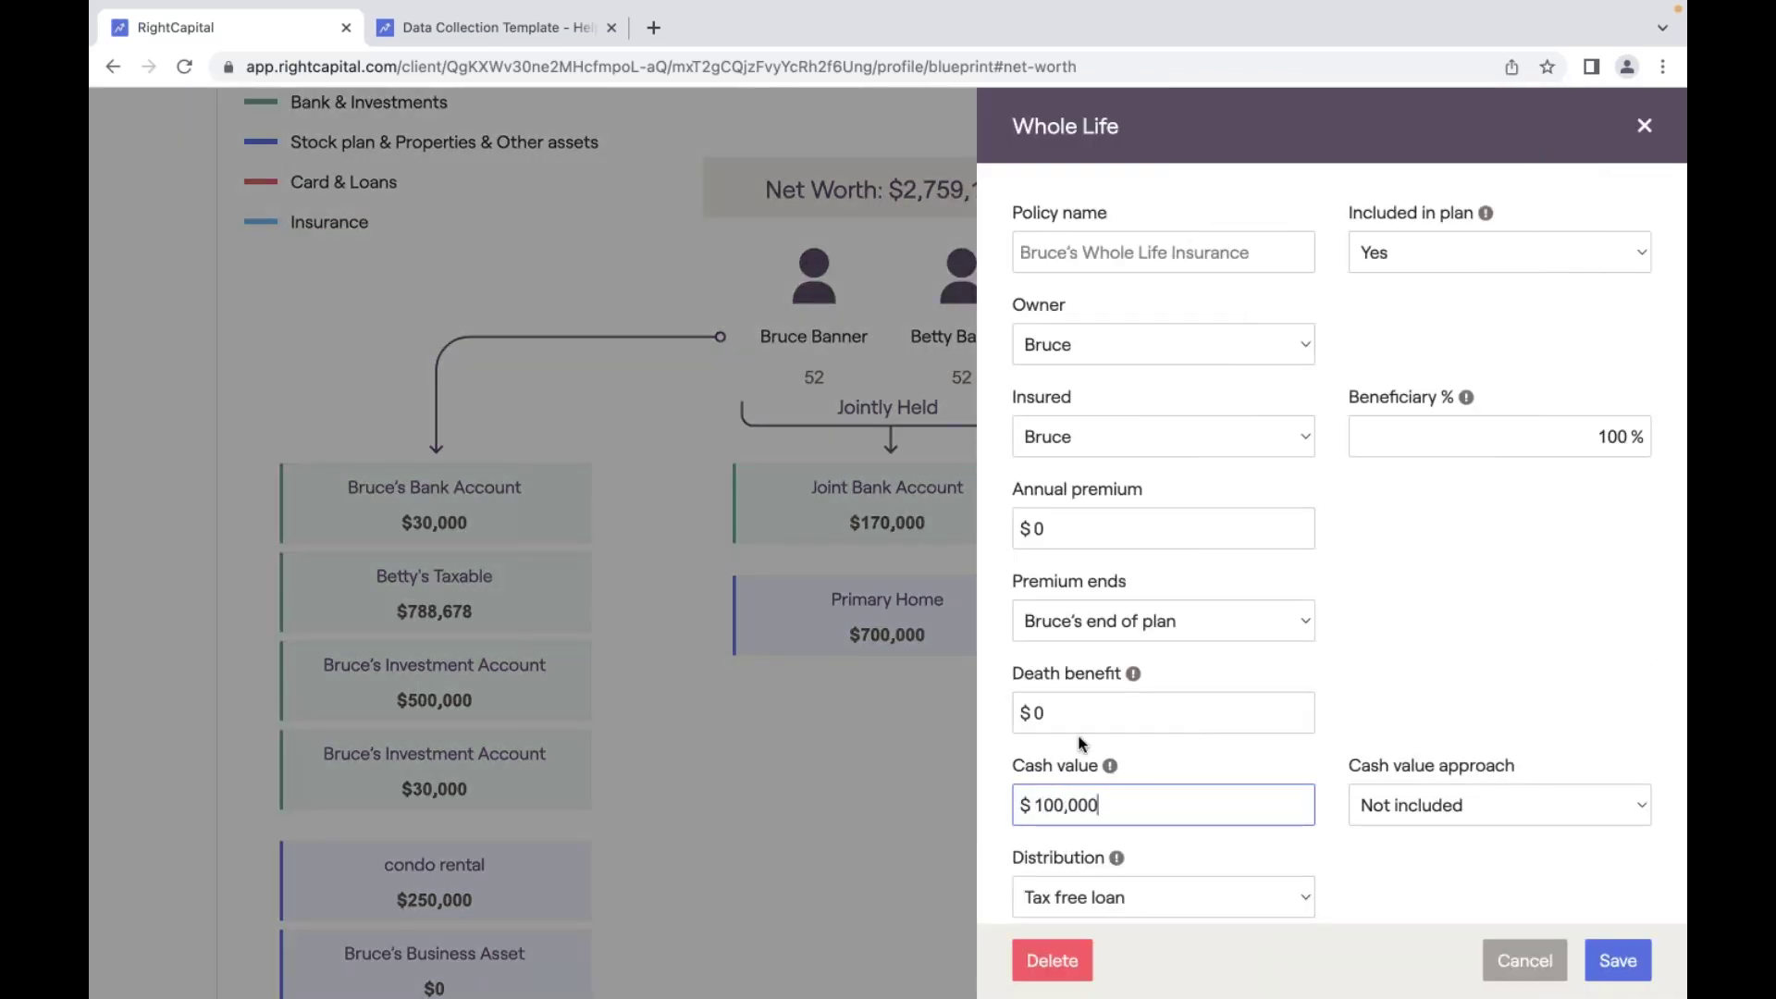
click(1078, 721)
text(1,000,0)
text(00)
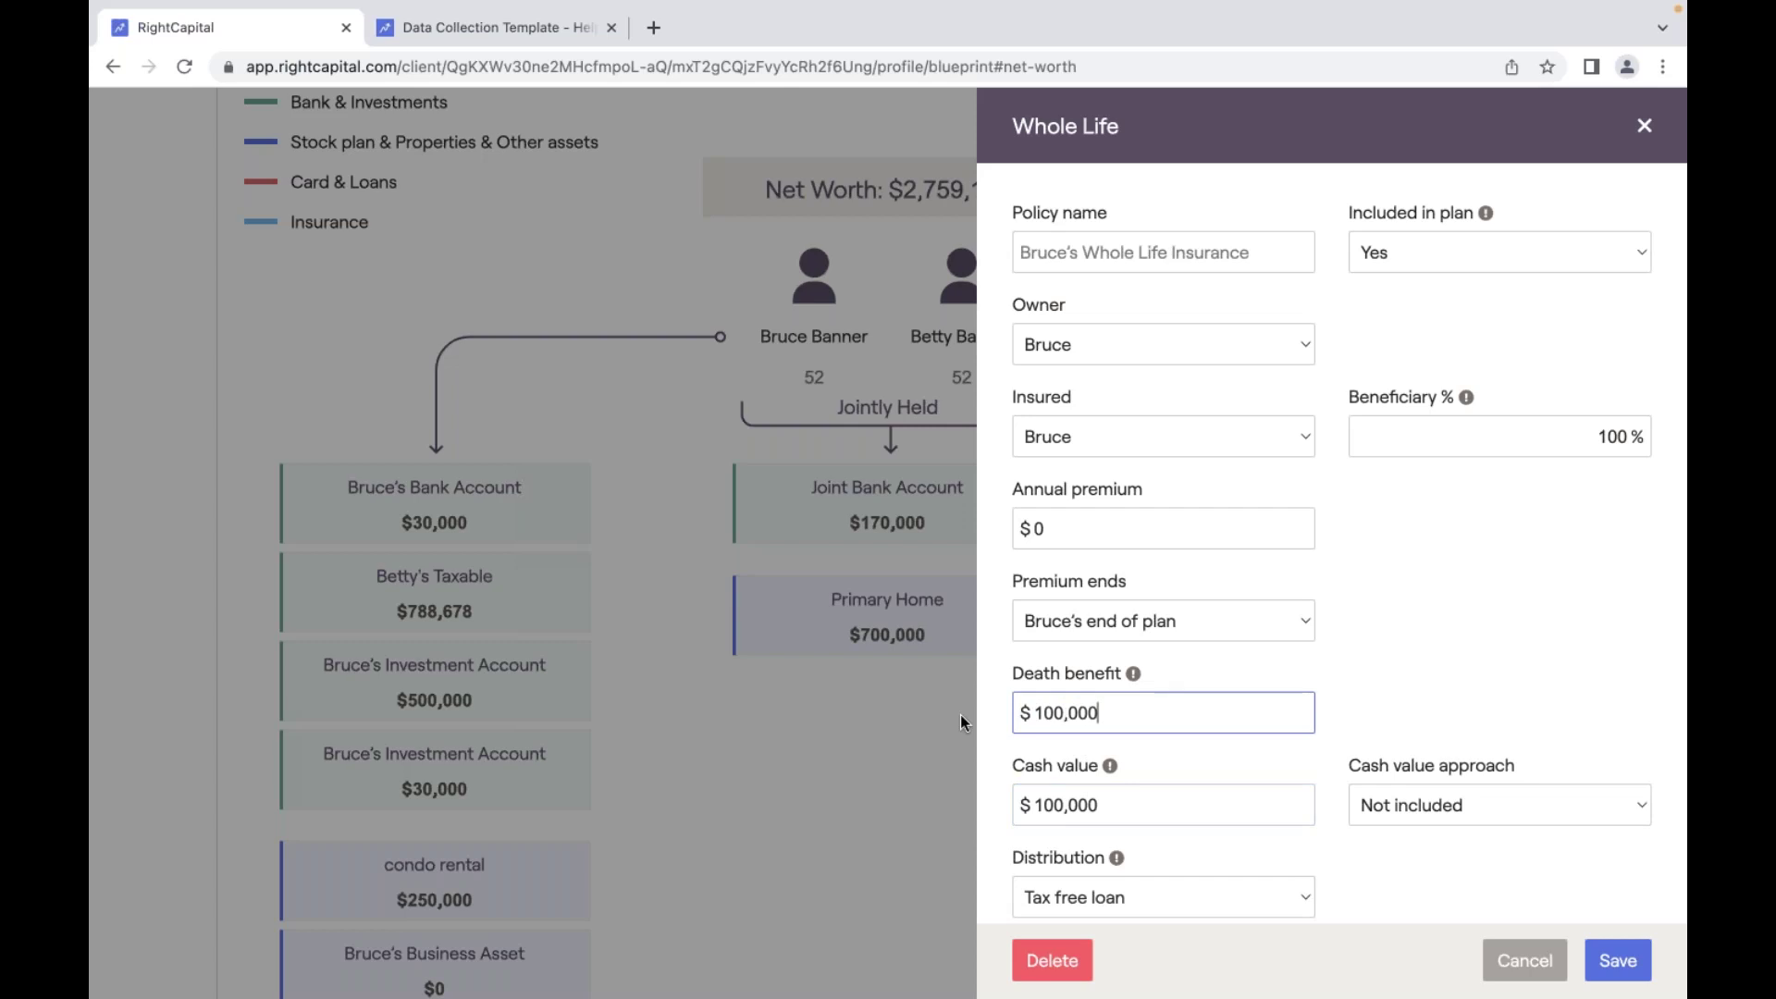
key(Return)
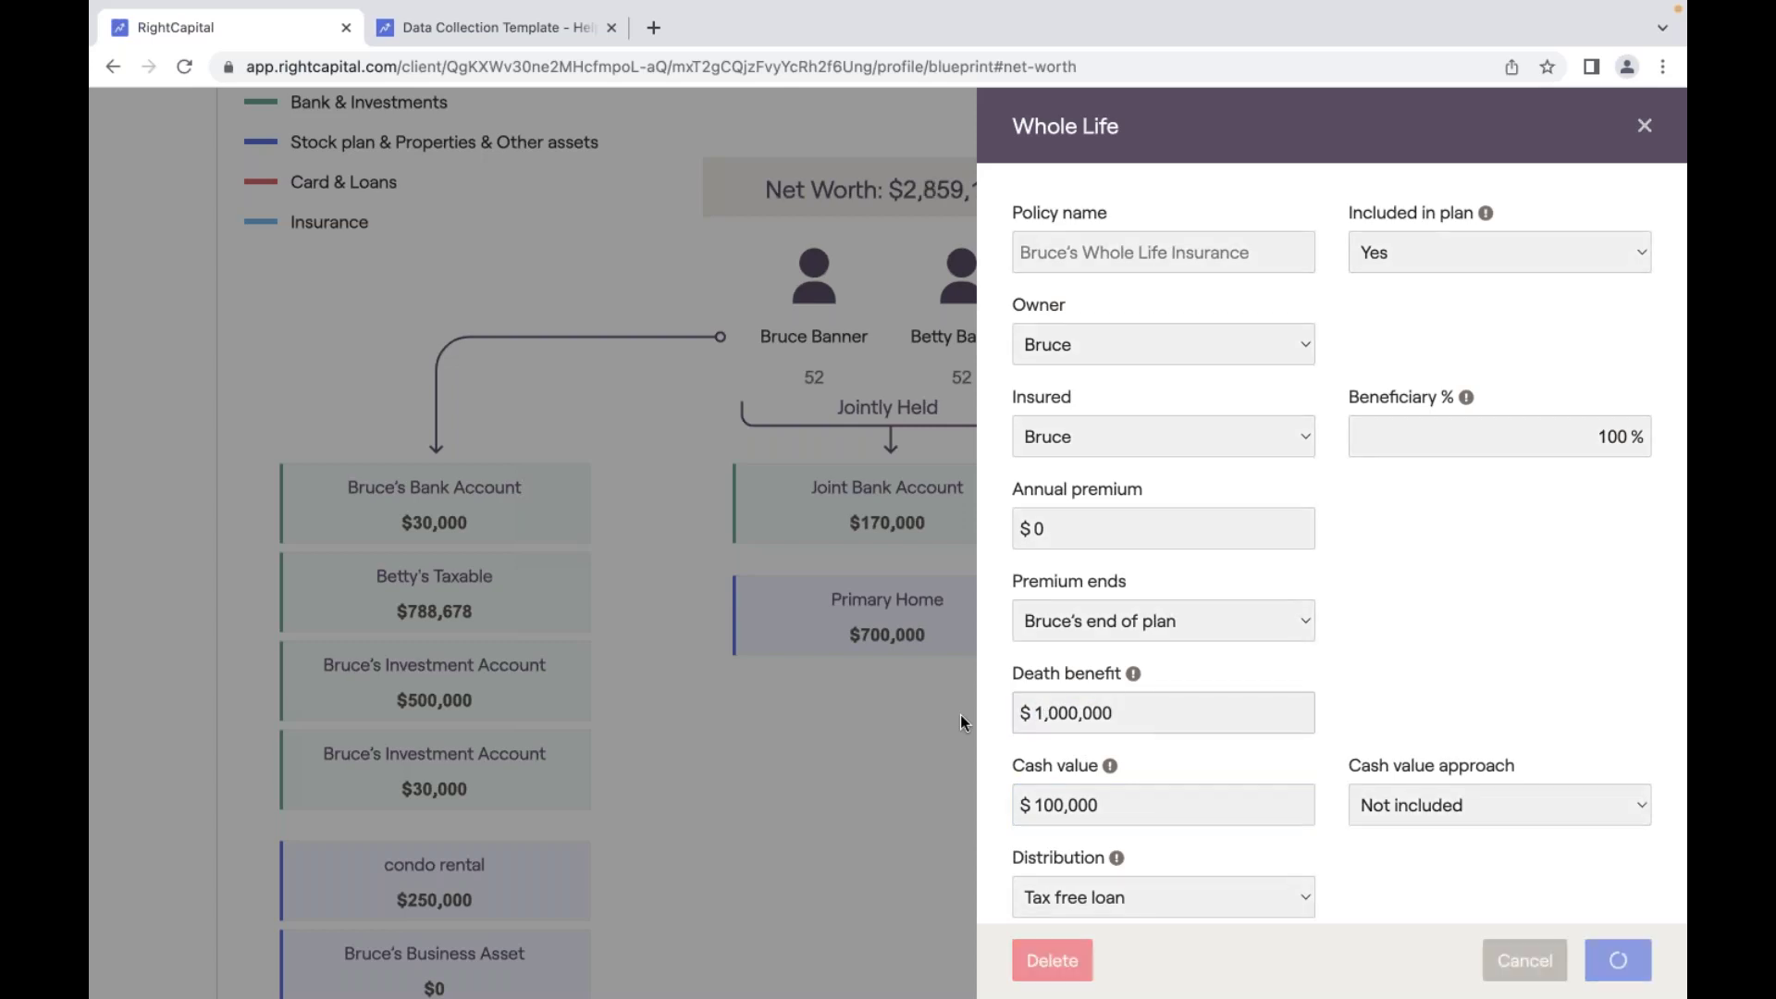
View the details of the client's Whole Life insurance policy from the net worth diagram and close them without changes.
scroll(1144, 745, down, 7)
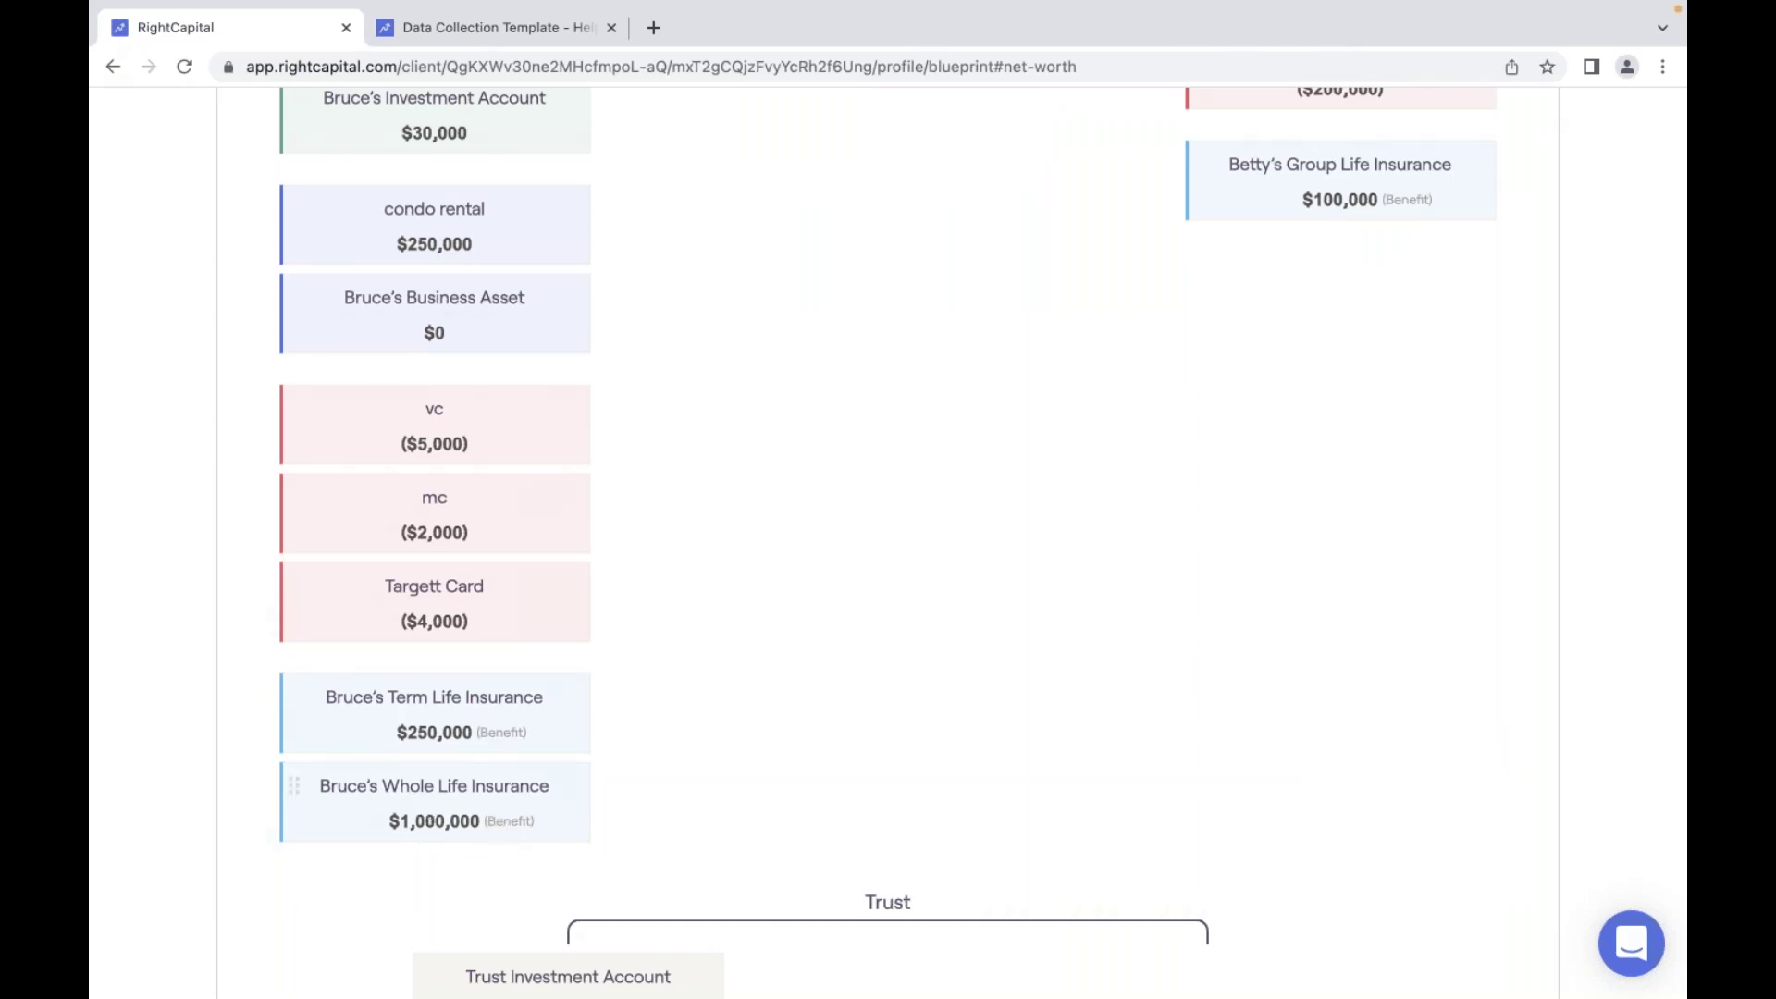
click(428, 813)
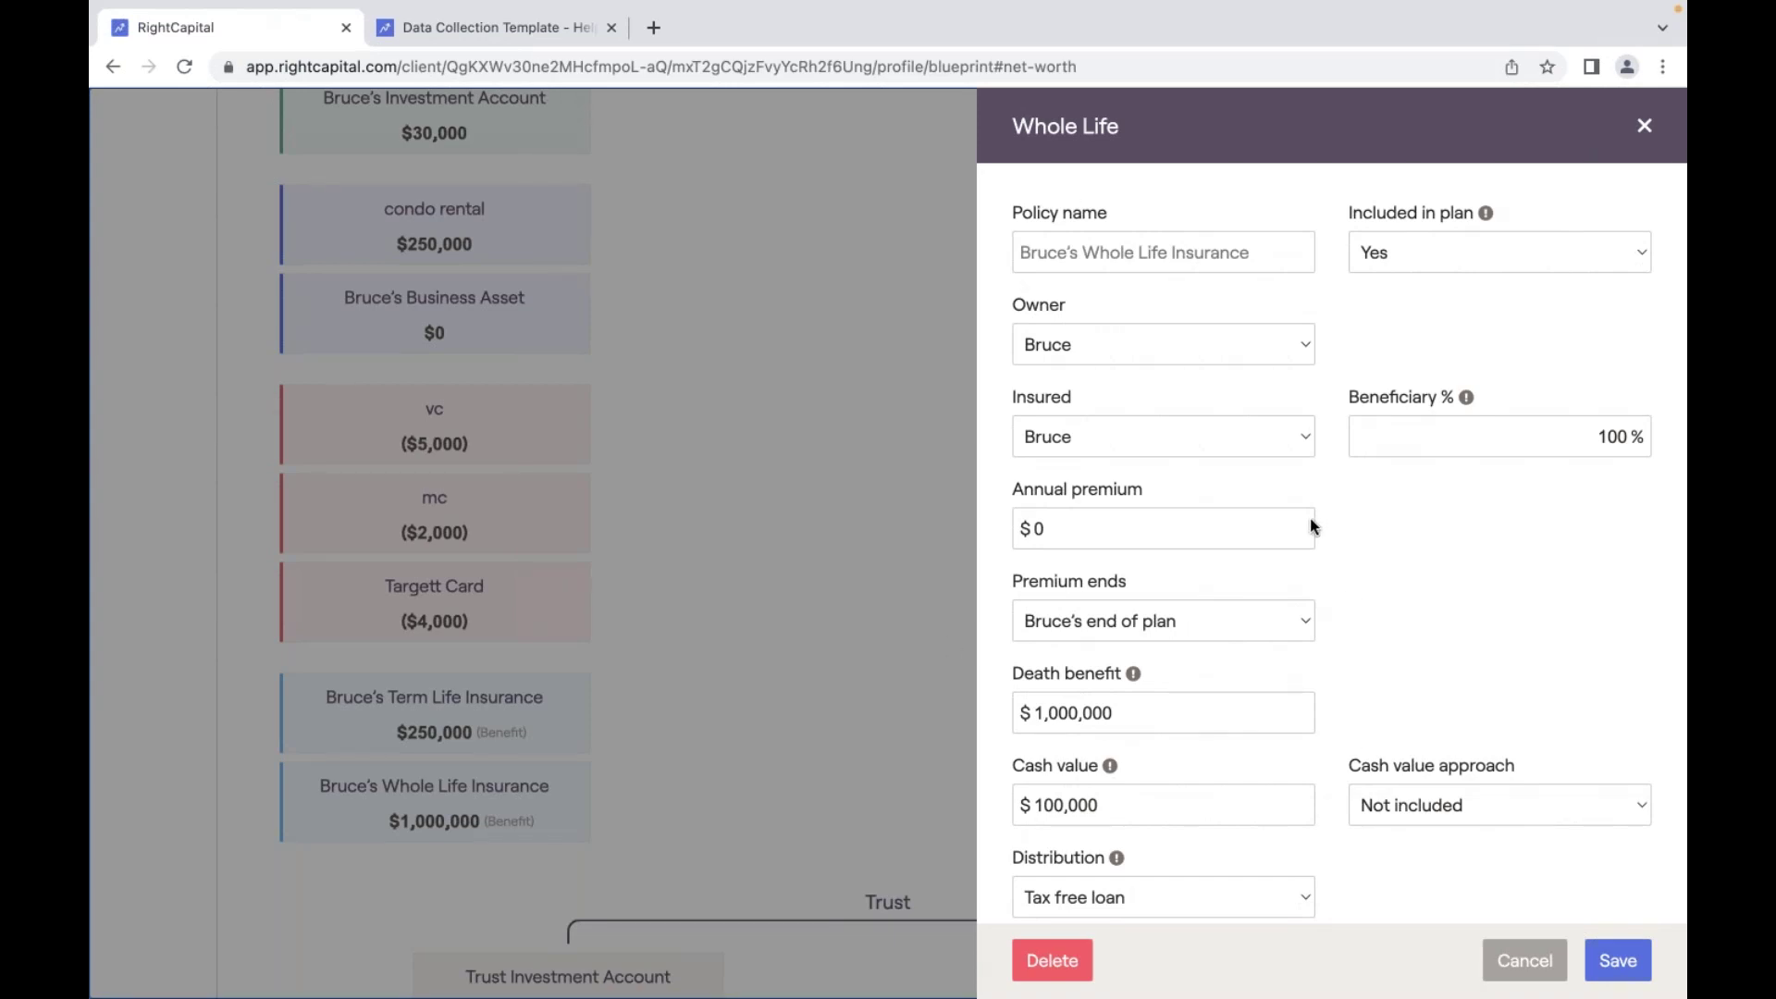
click(1642, 127)
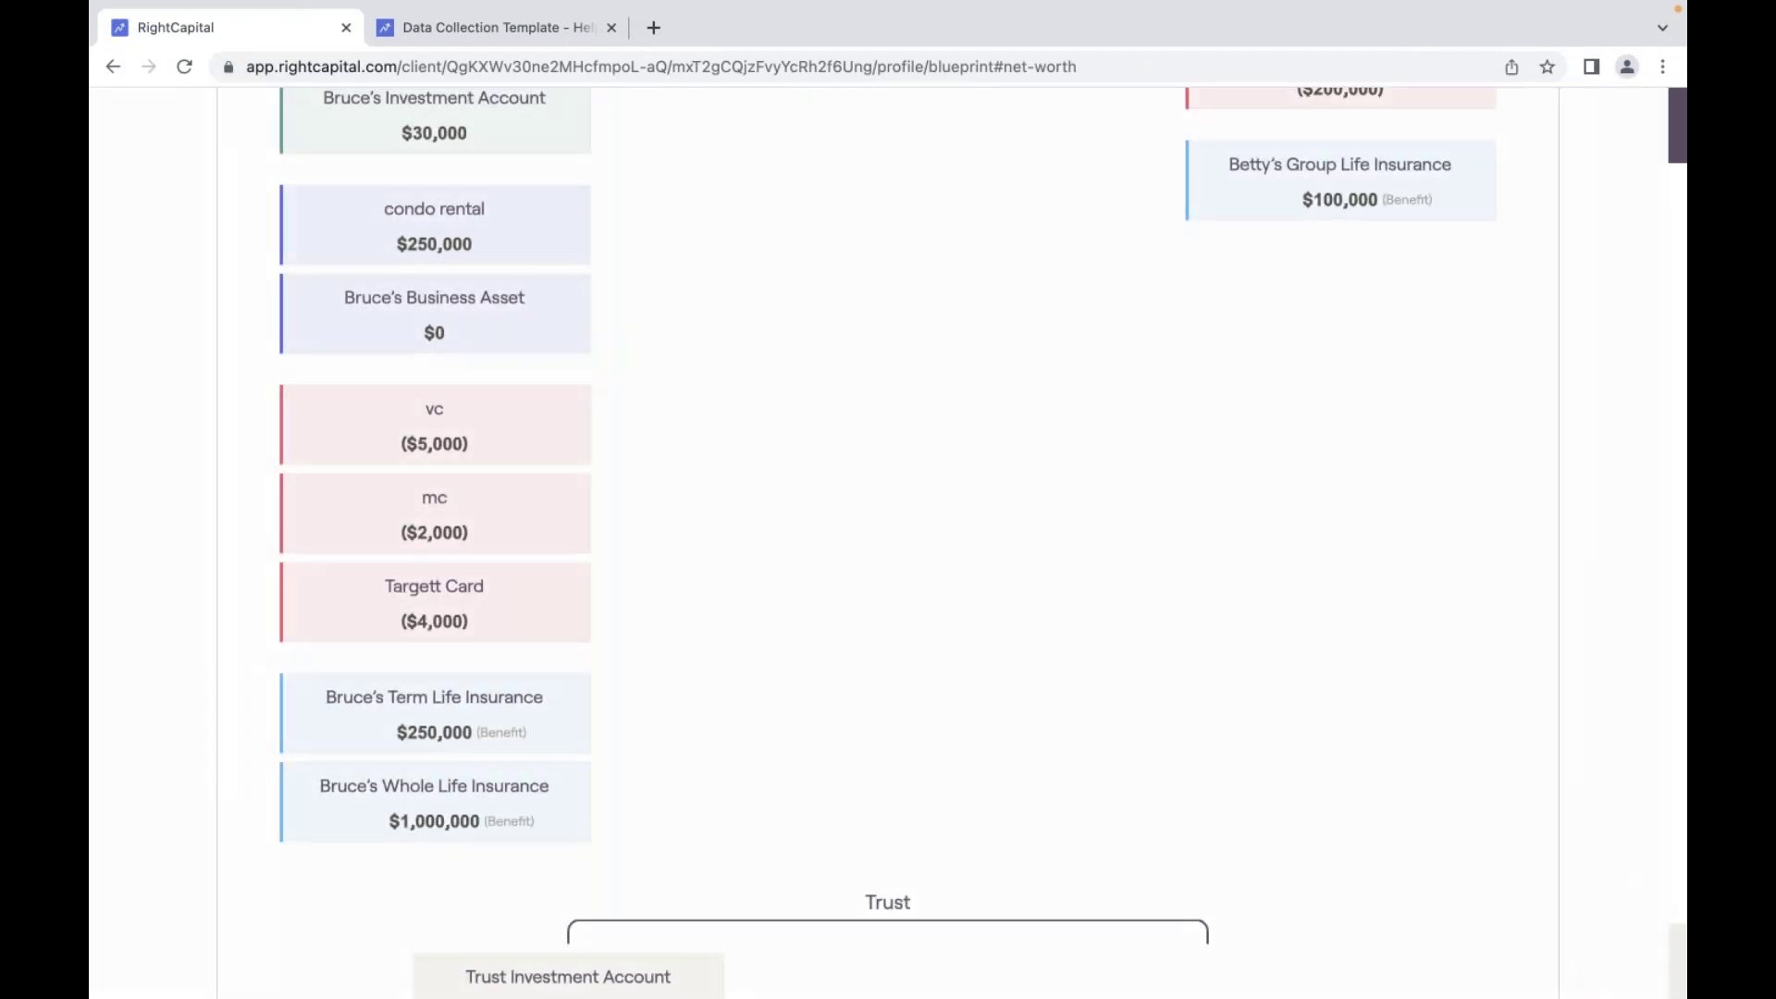
Reopen the client's Whole Life insurance policy to check its cash value field, and close its details.
click(433, 808)
drag(1101, 805, 999, 805)
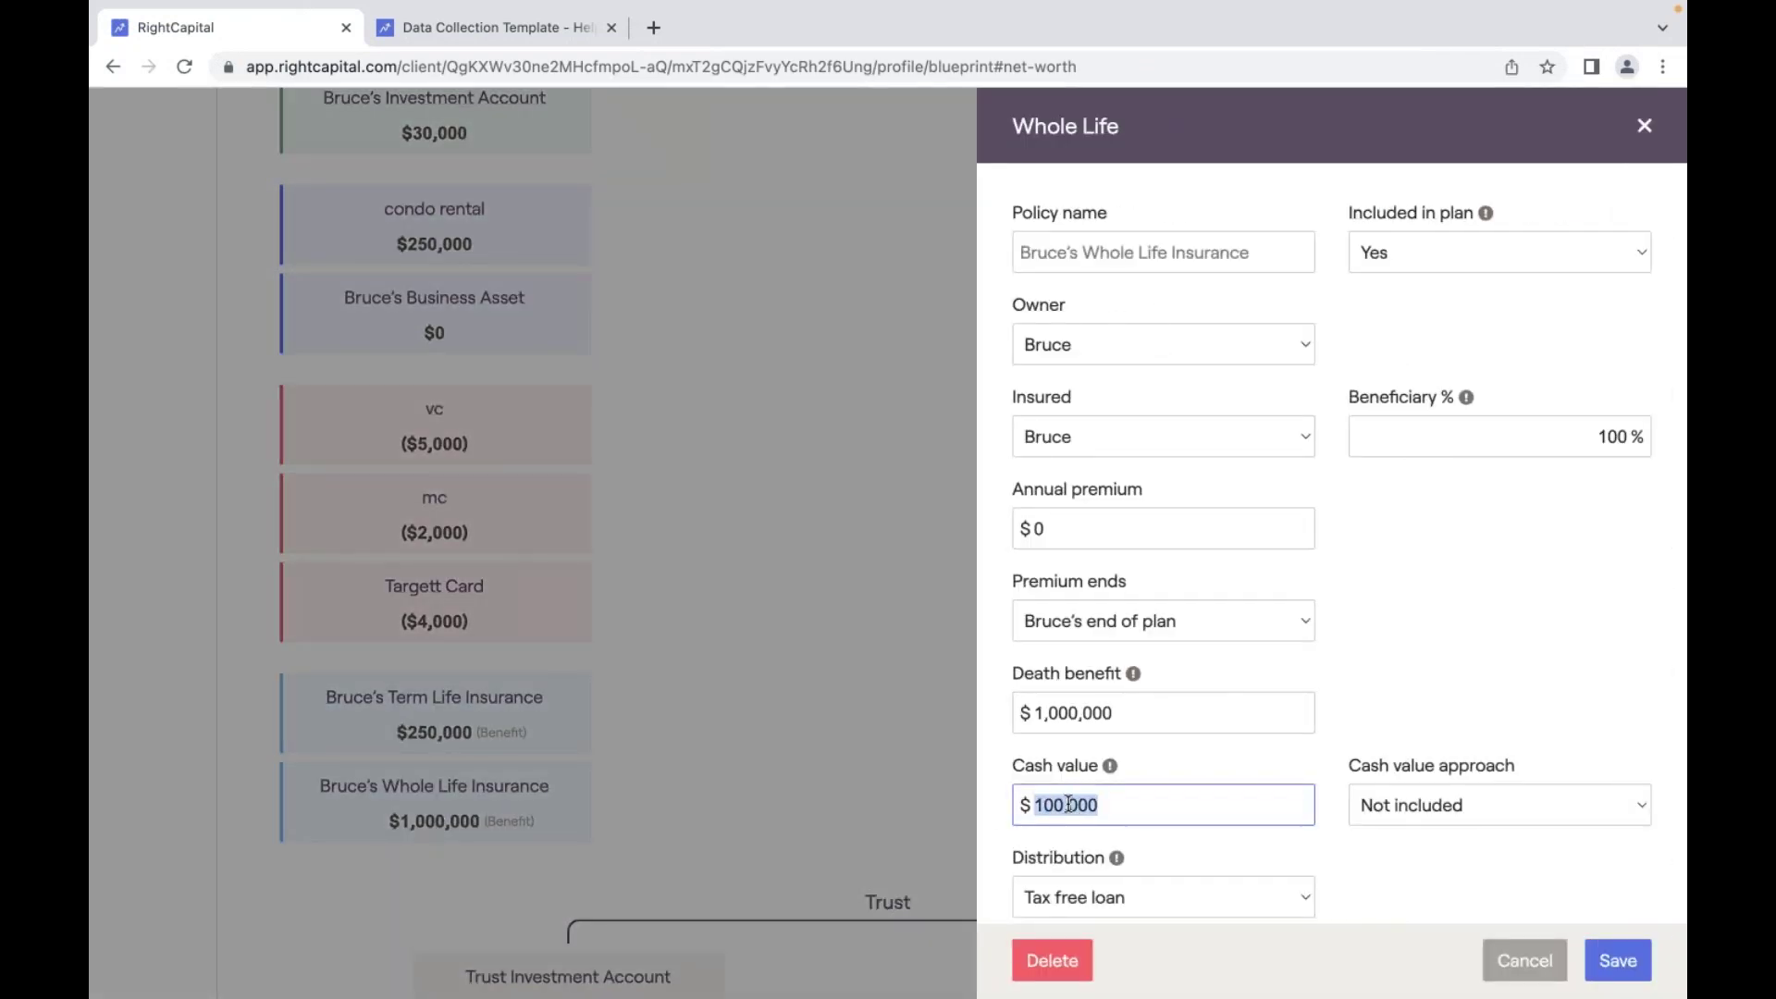
click(1639, 127)
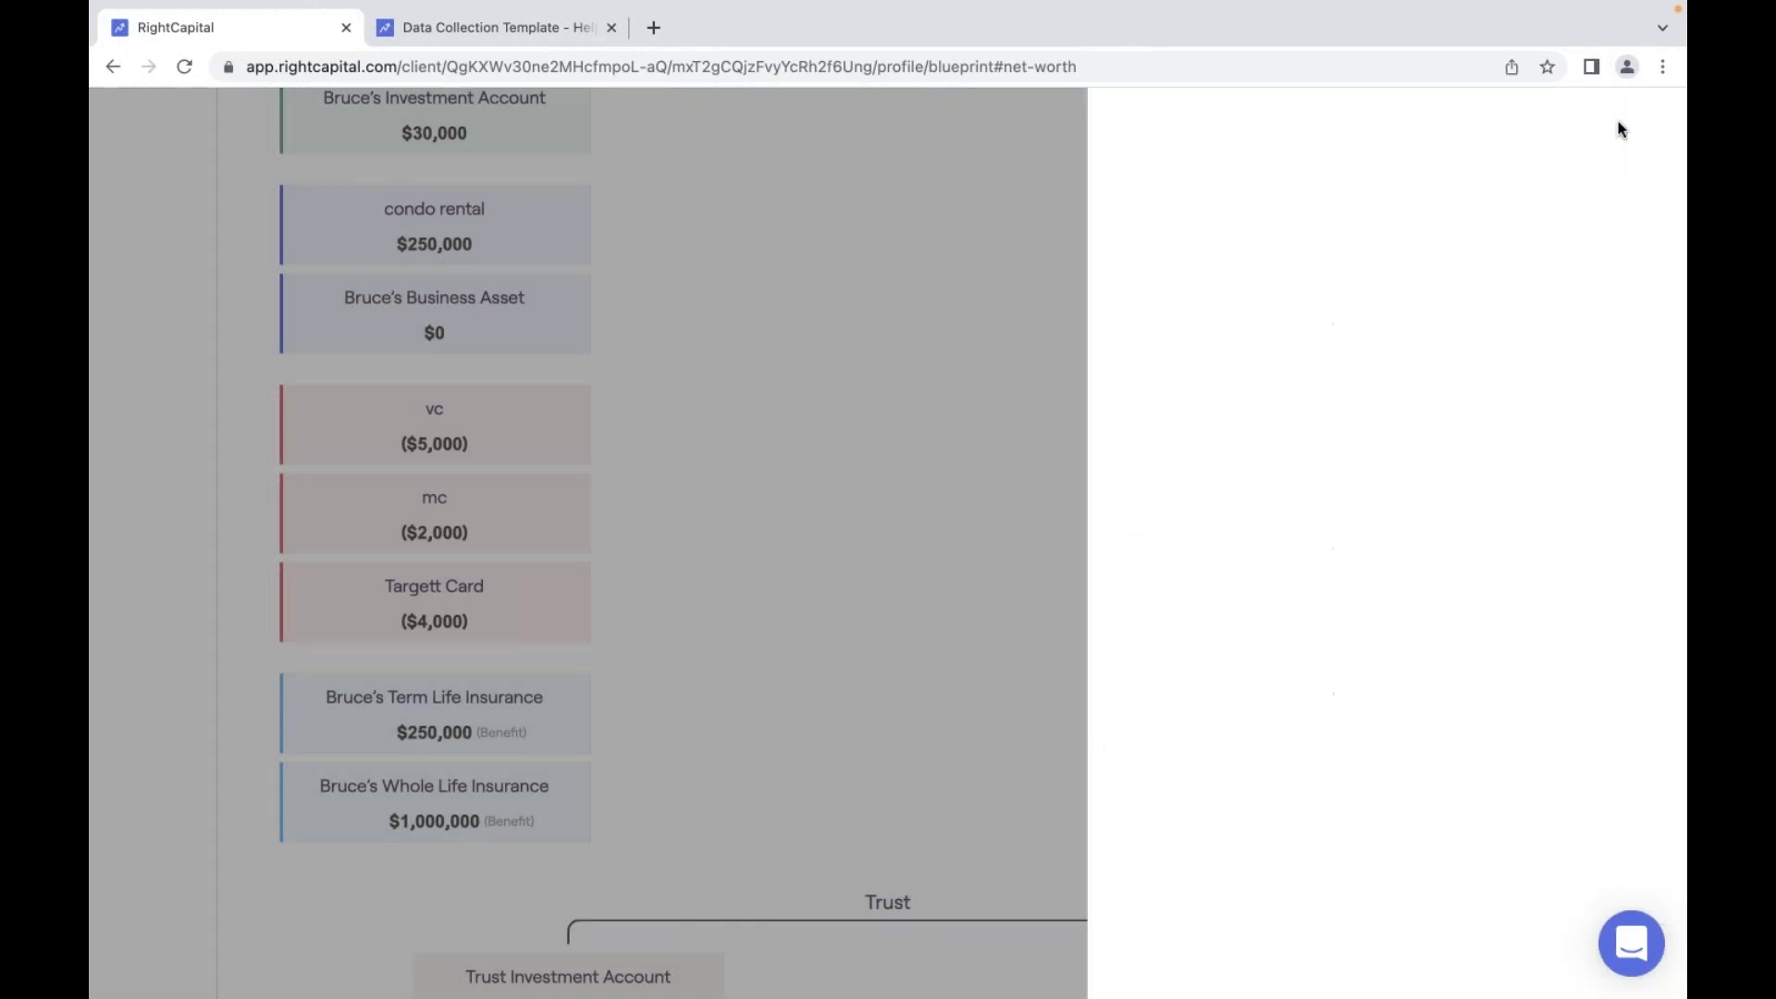
scroll(1069, 291, up, 10)
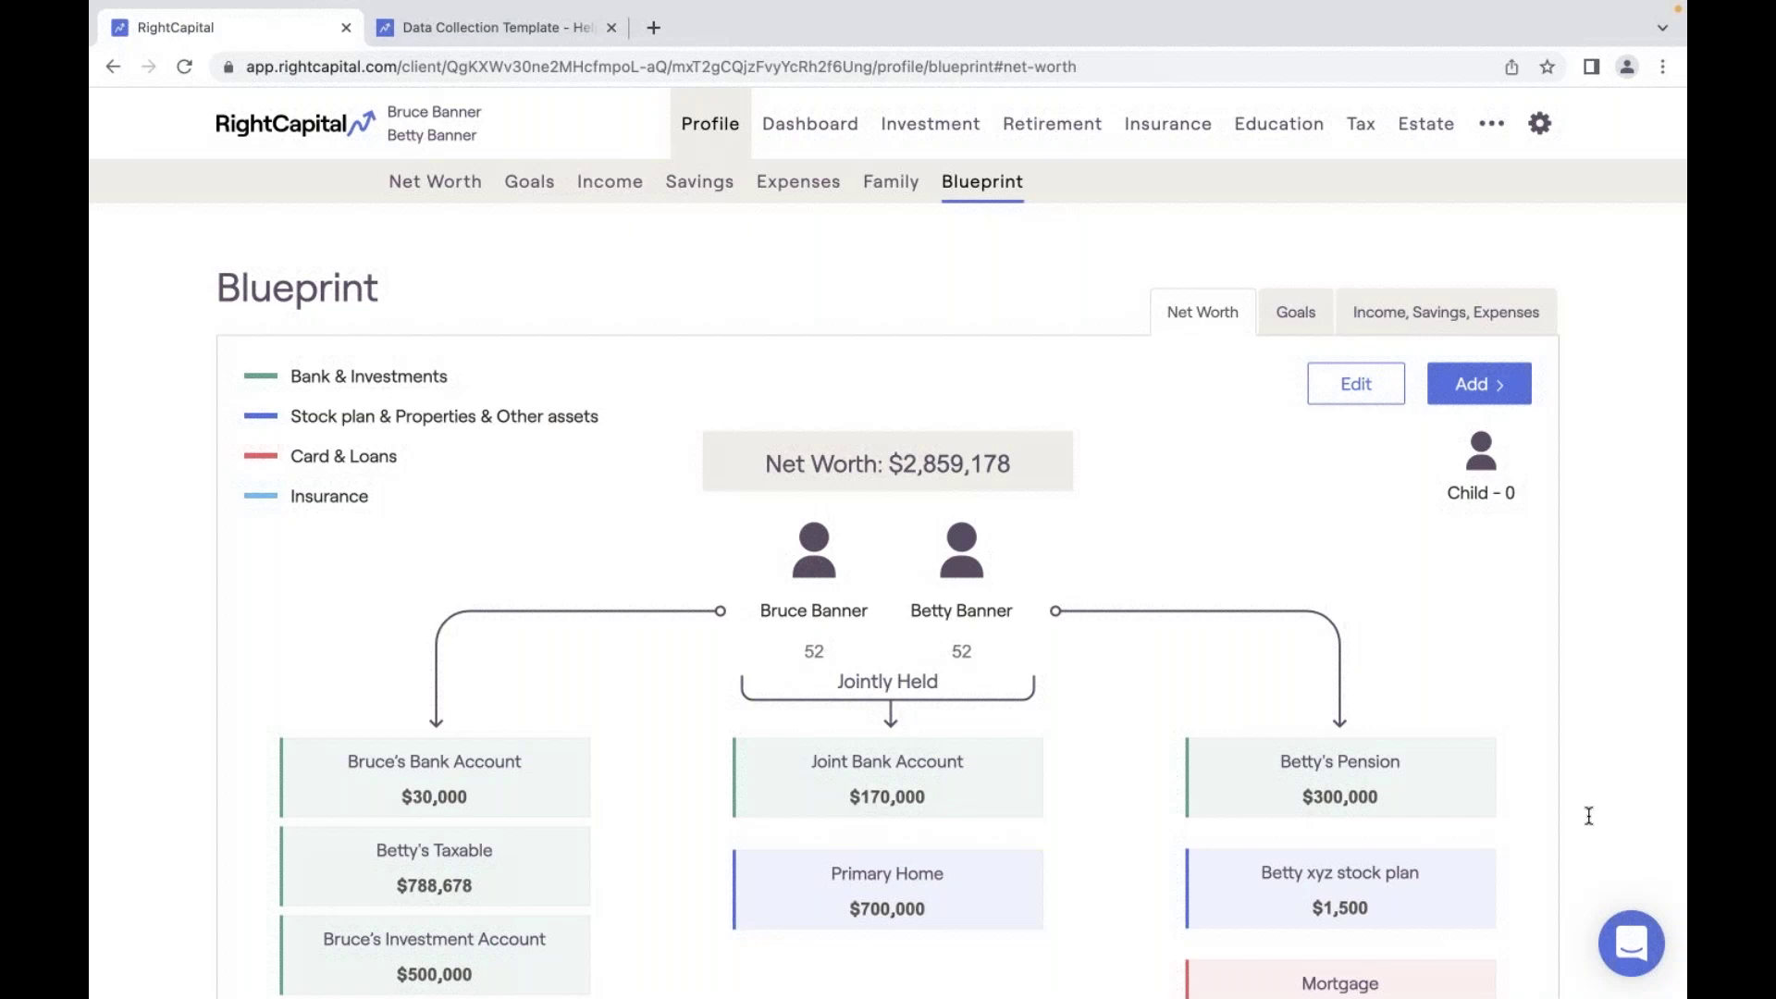
Return to the advisor's client list, search the Help Center for "budgeting" and open the How to use Budget Analysis article.
click(294, 139)
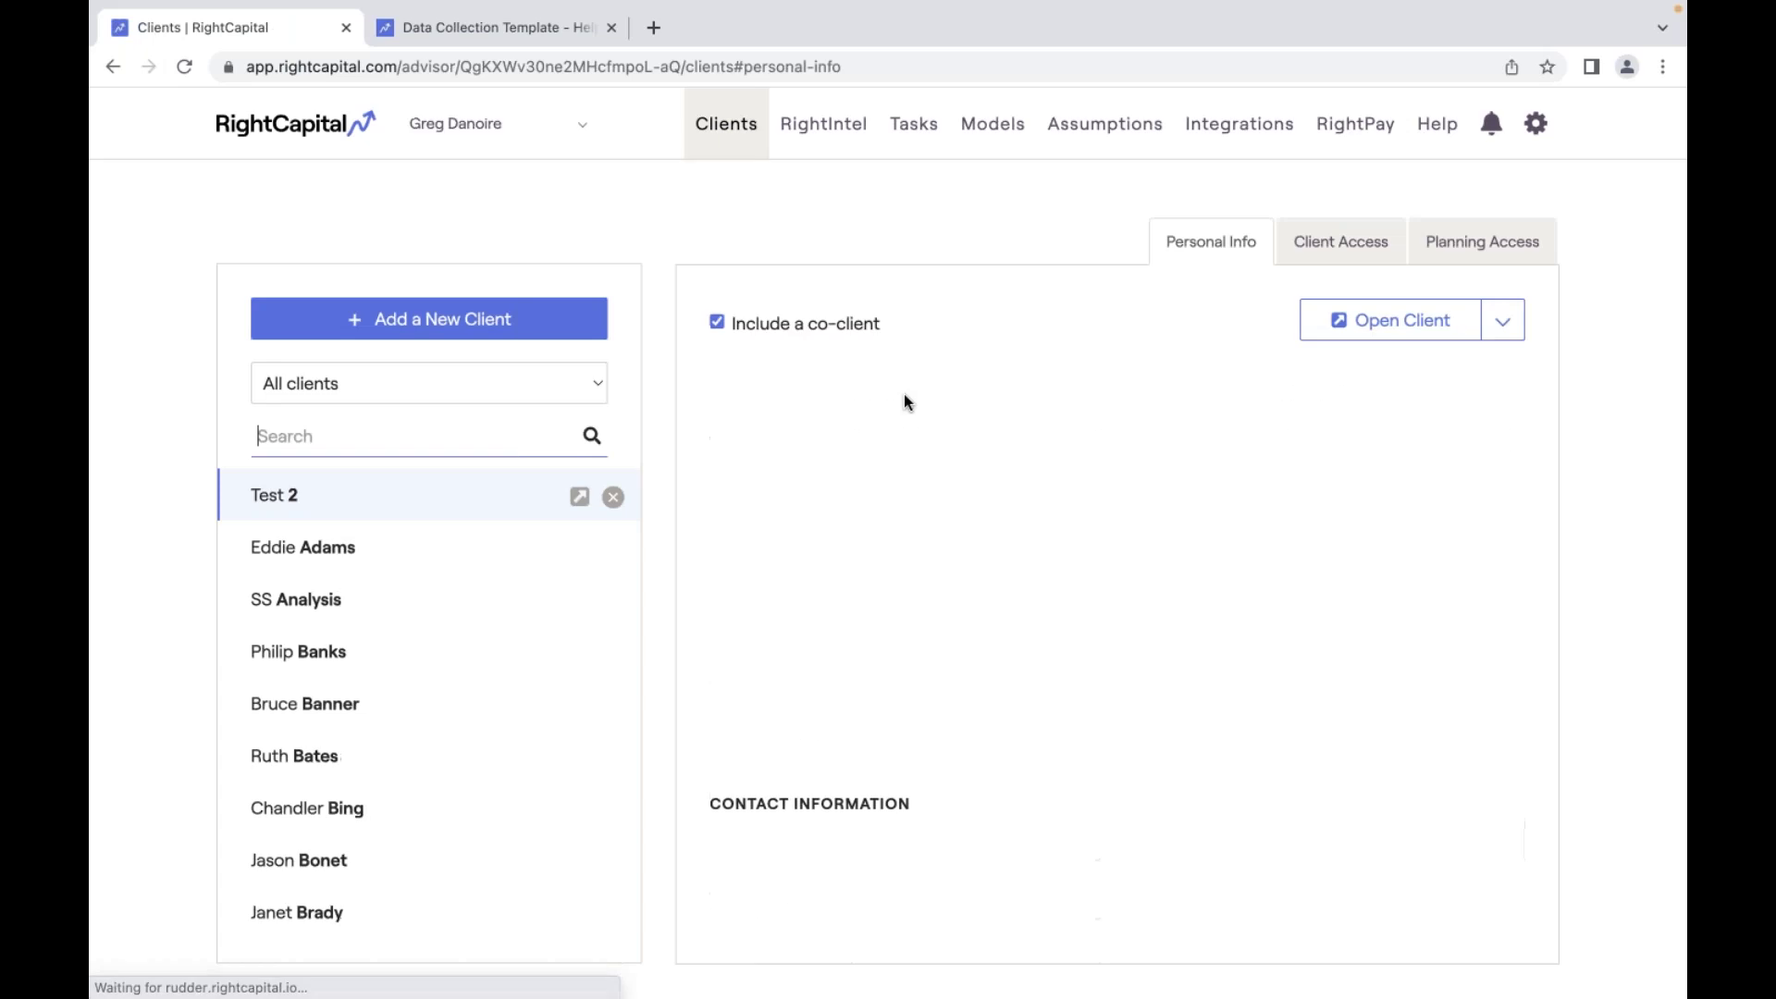
click(1435, 130)
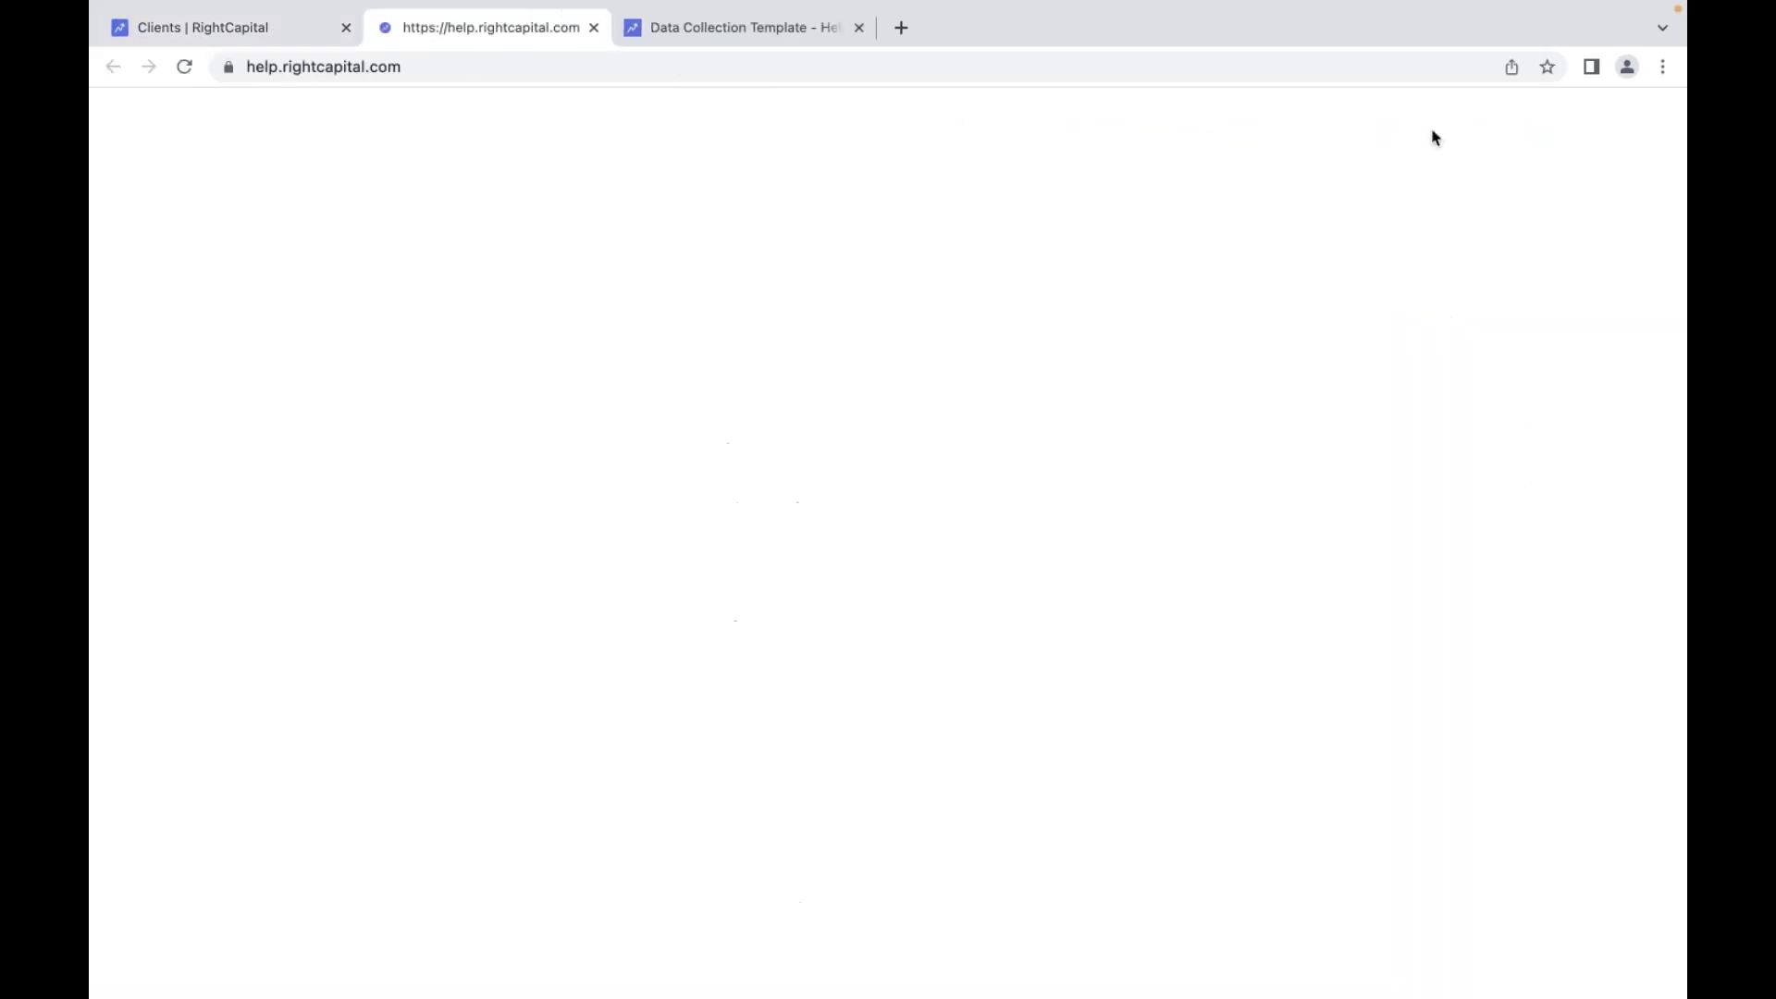
text(budgeting)
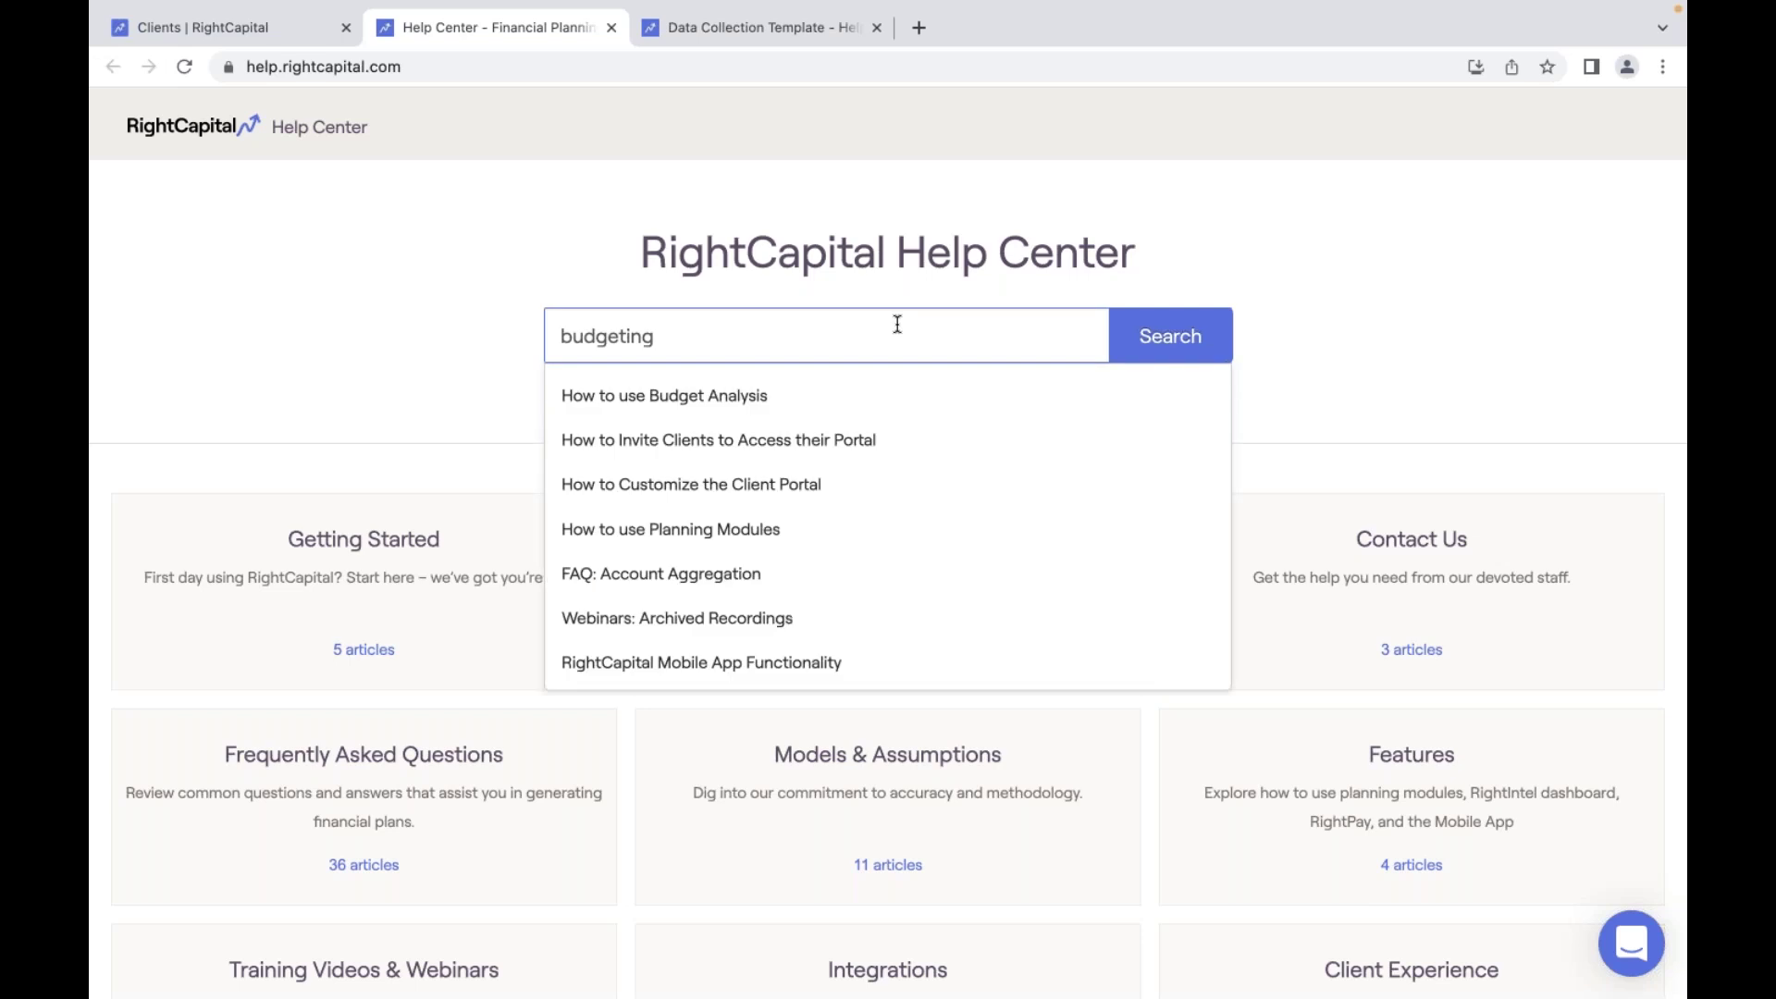
click(874, 400)
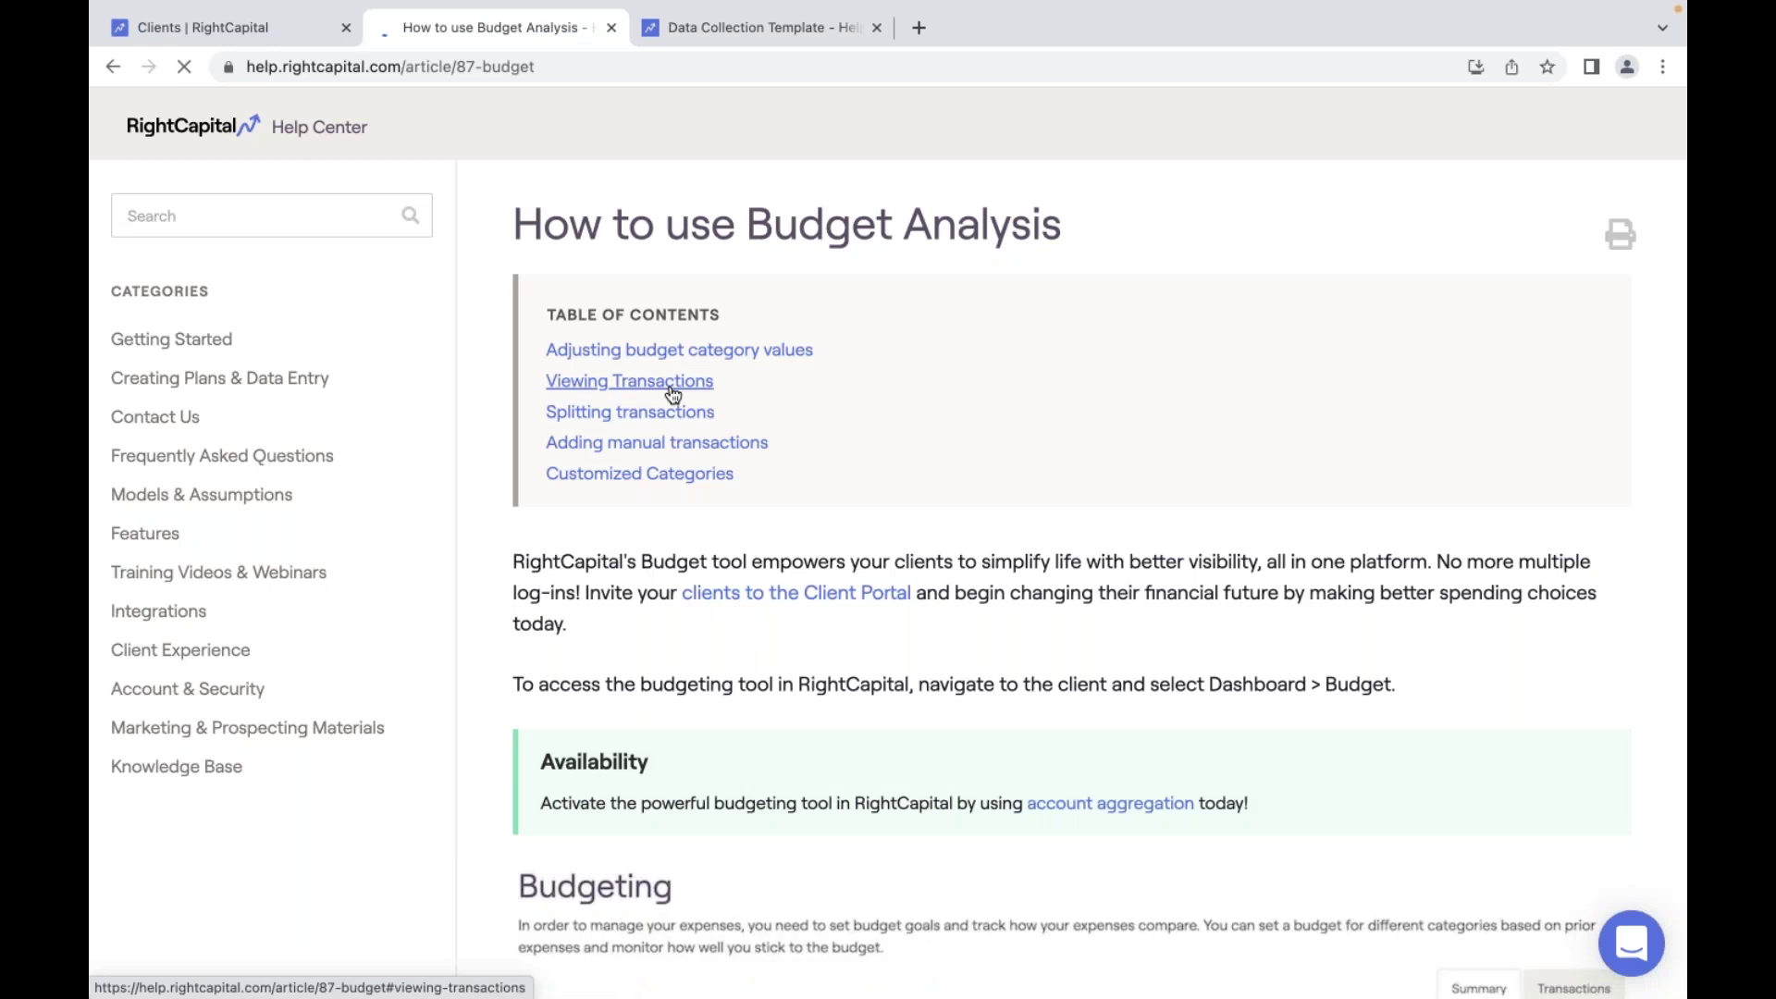
Read the Budget Analysis article from Adjusting budget category values through to the Customized Categories section.
click(680, 350)
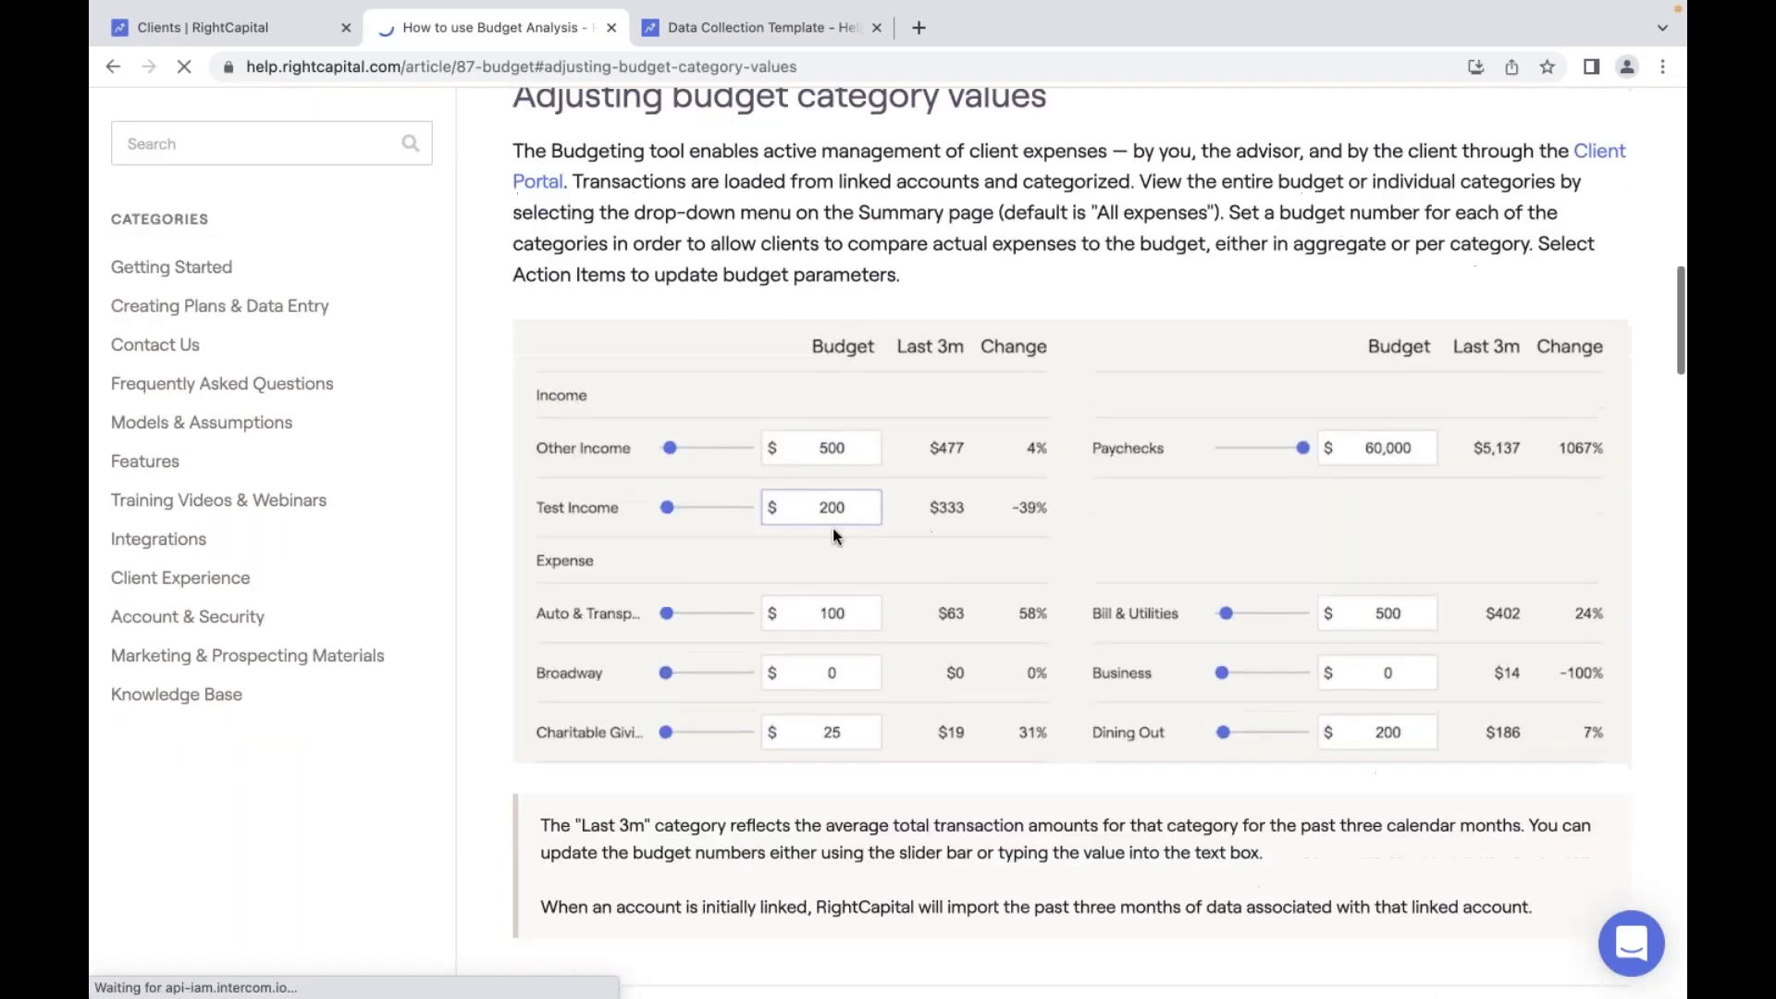
scroll(833, 530, down, 10)
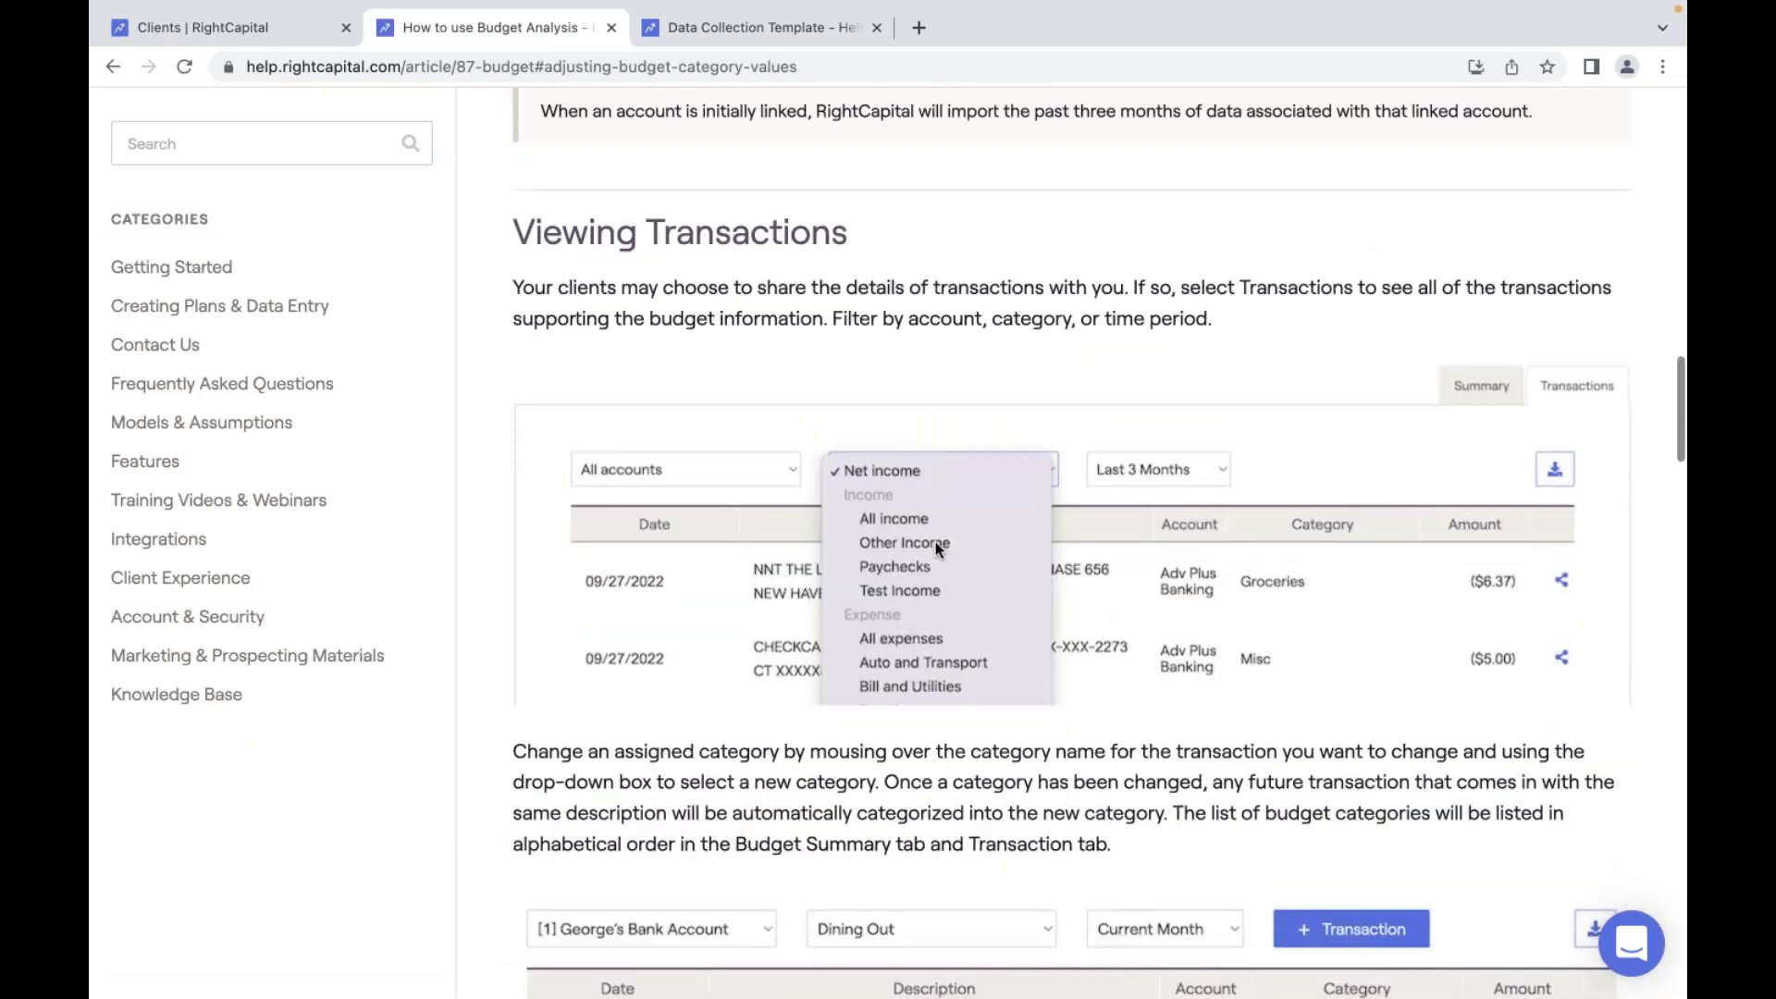
scroll(1072, 537, down, 7)
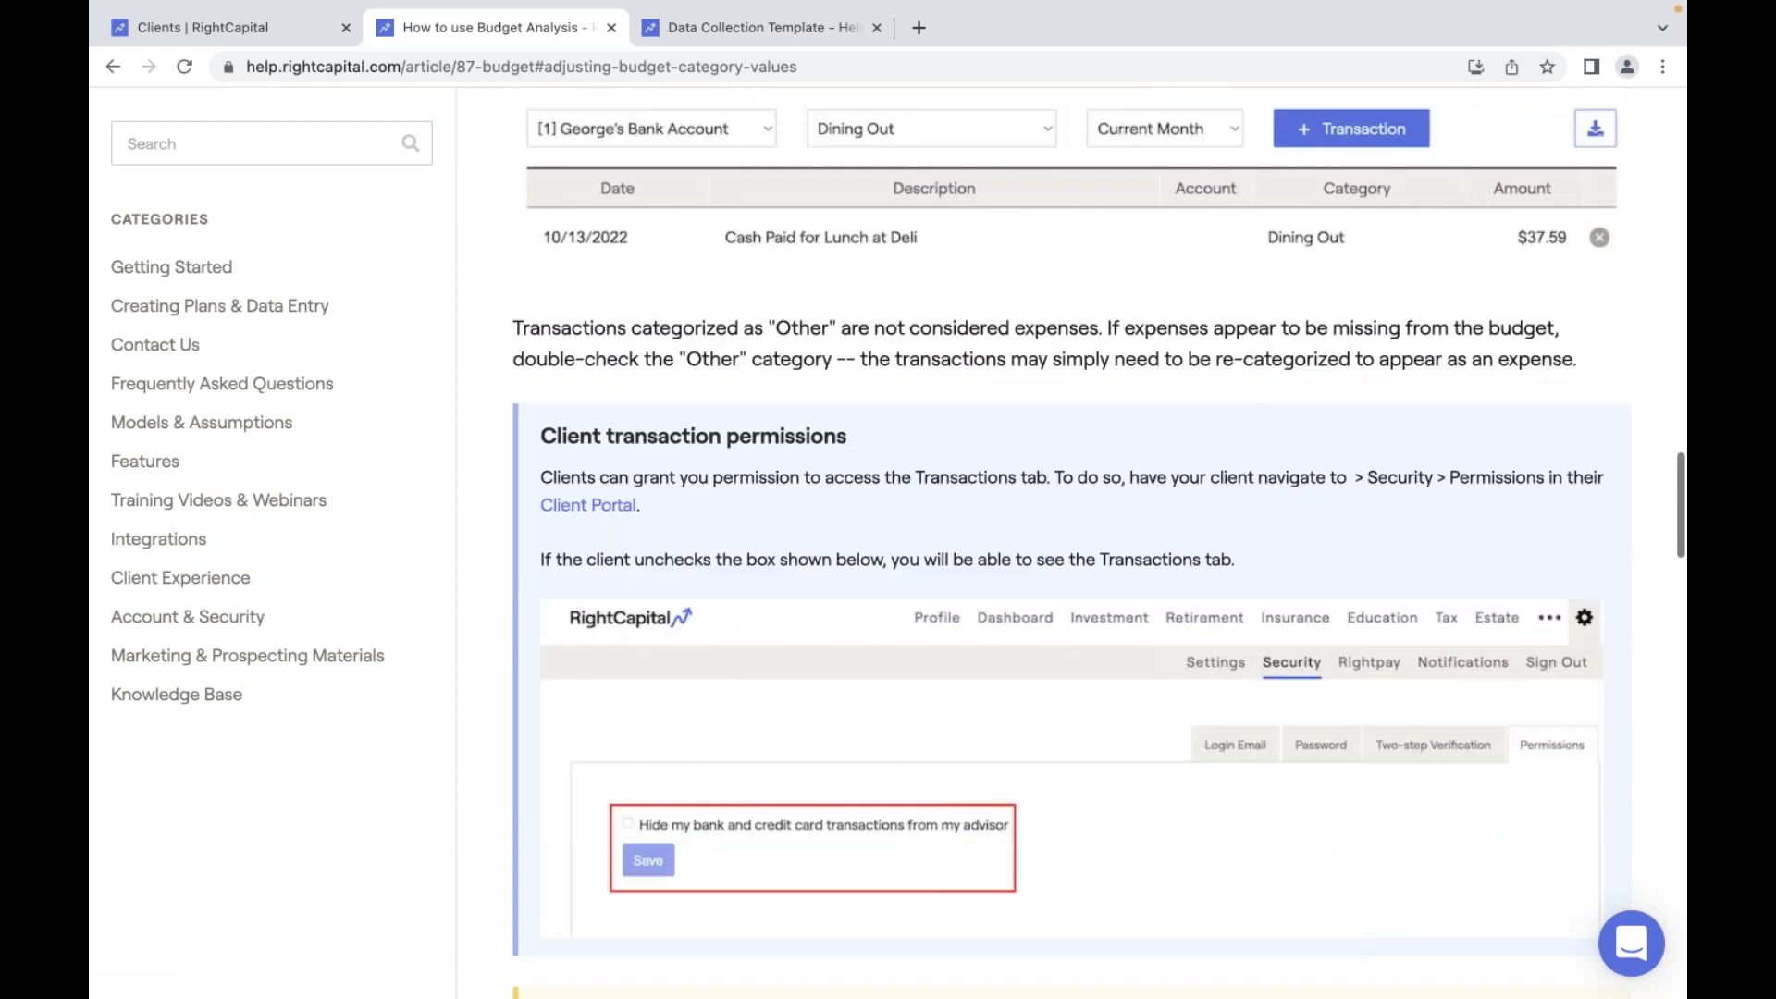
scroll(1071, 537, down, 8)
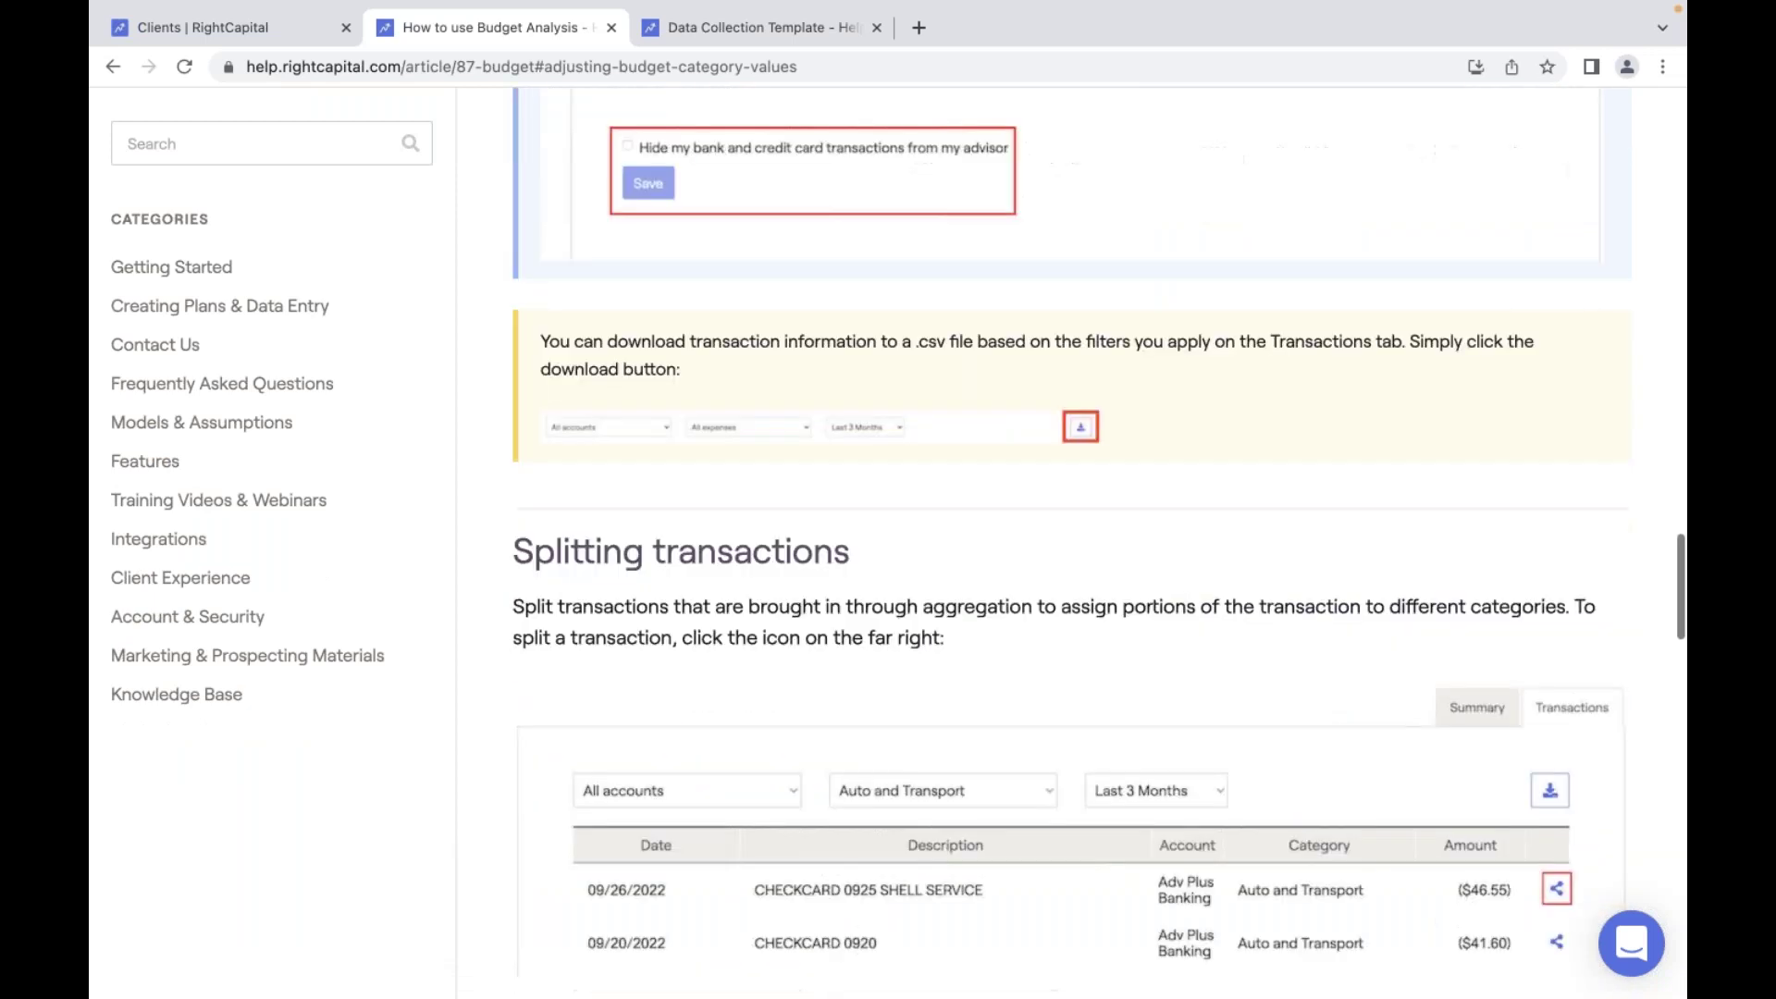
scroll(1071, 536, down, 3)
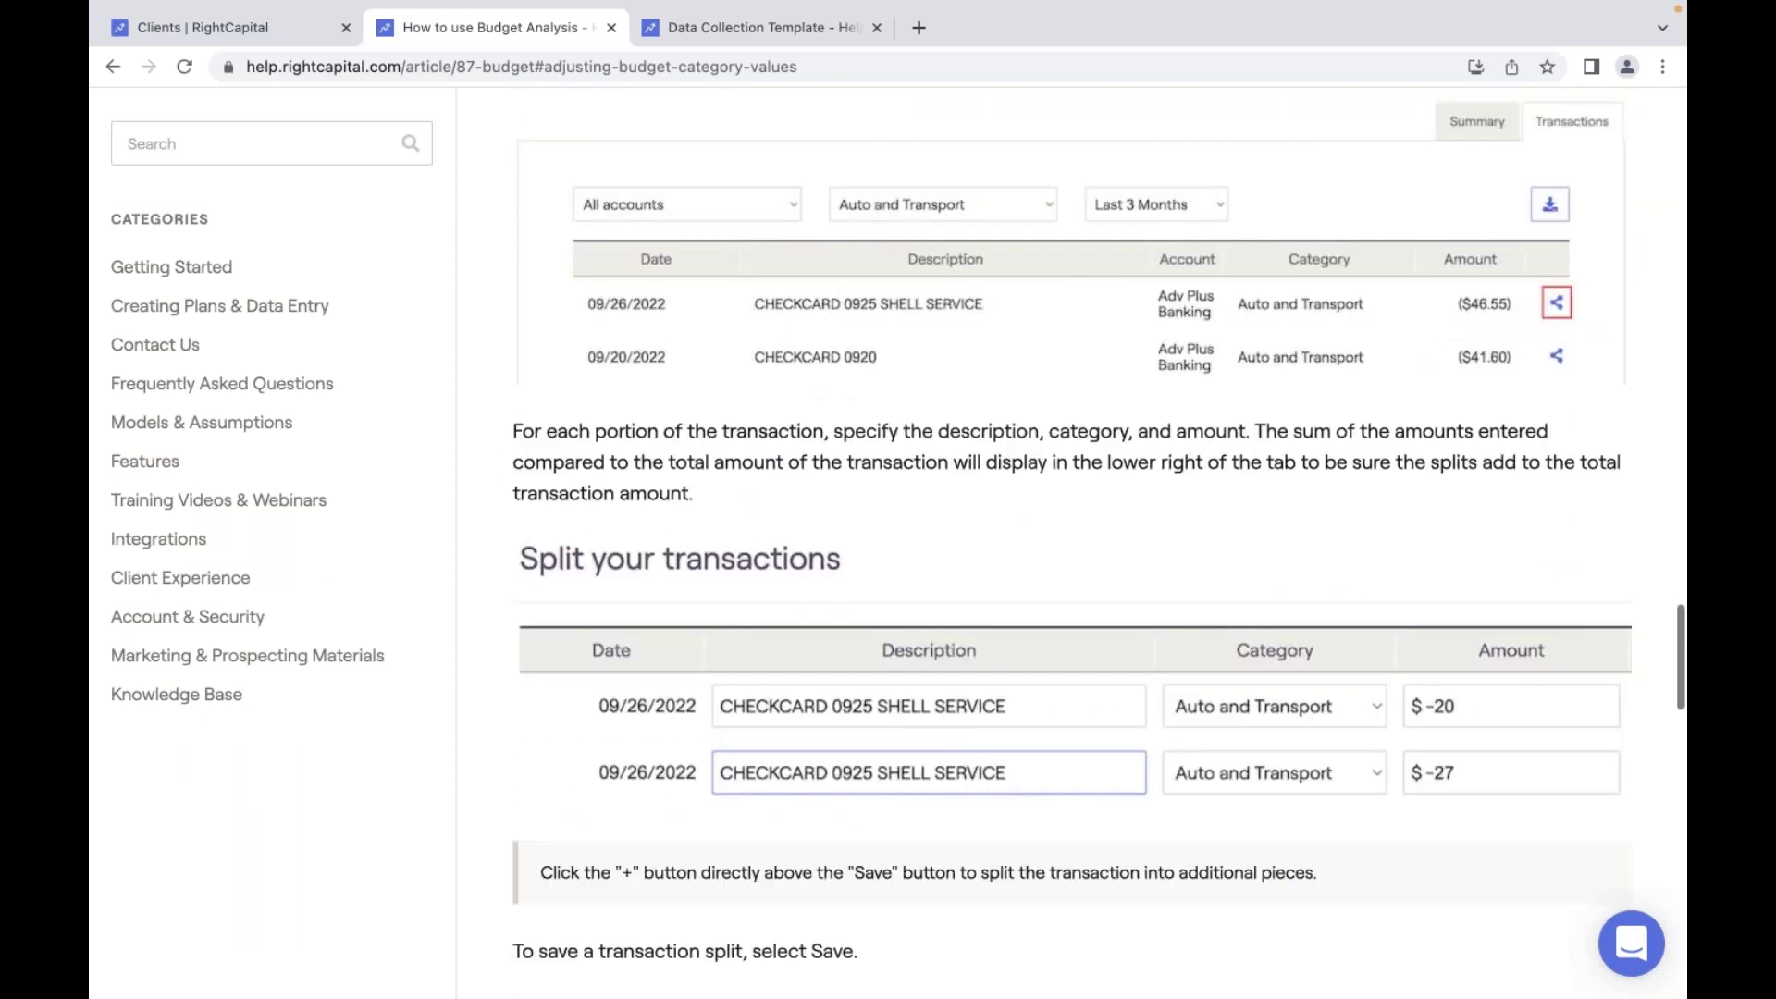
scroll(1071, 537, down, 12)
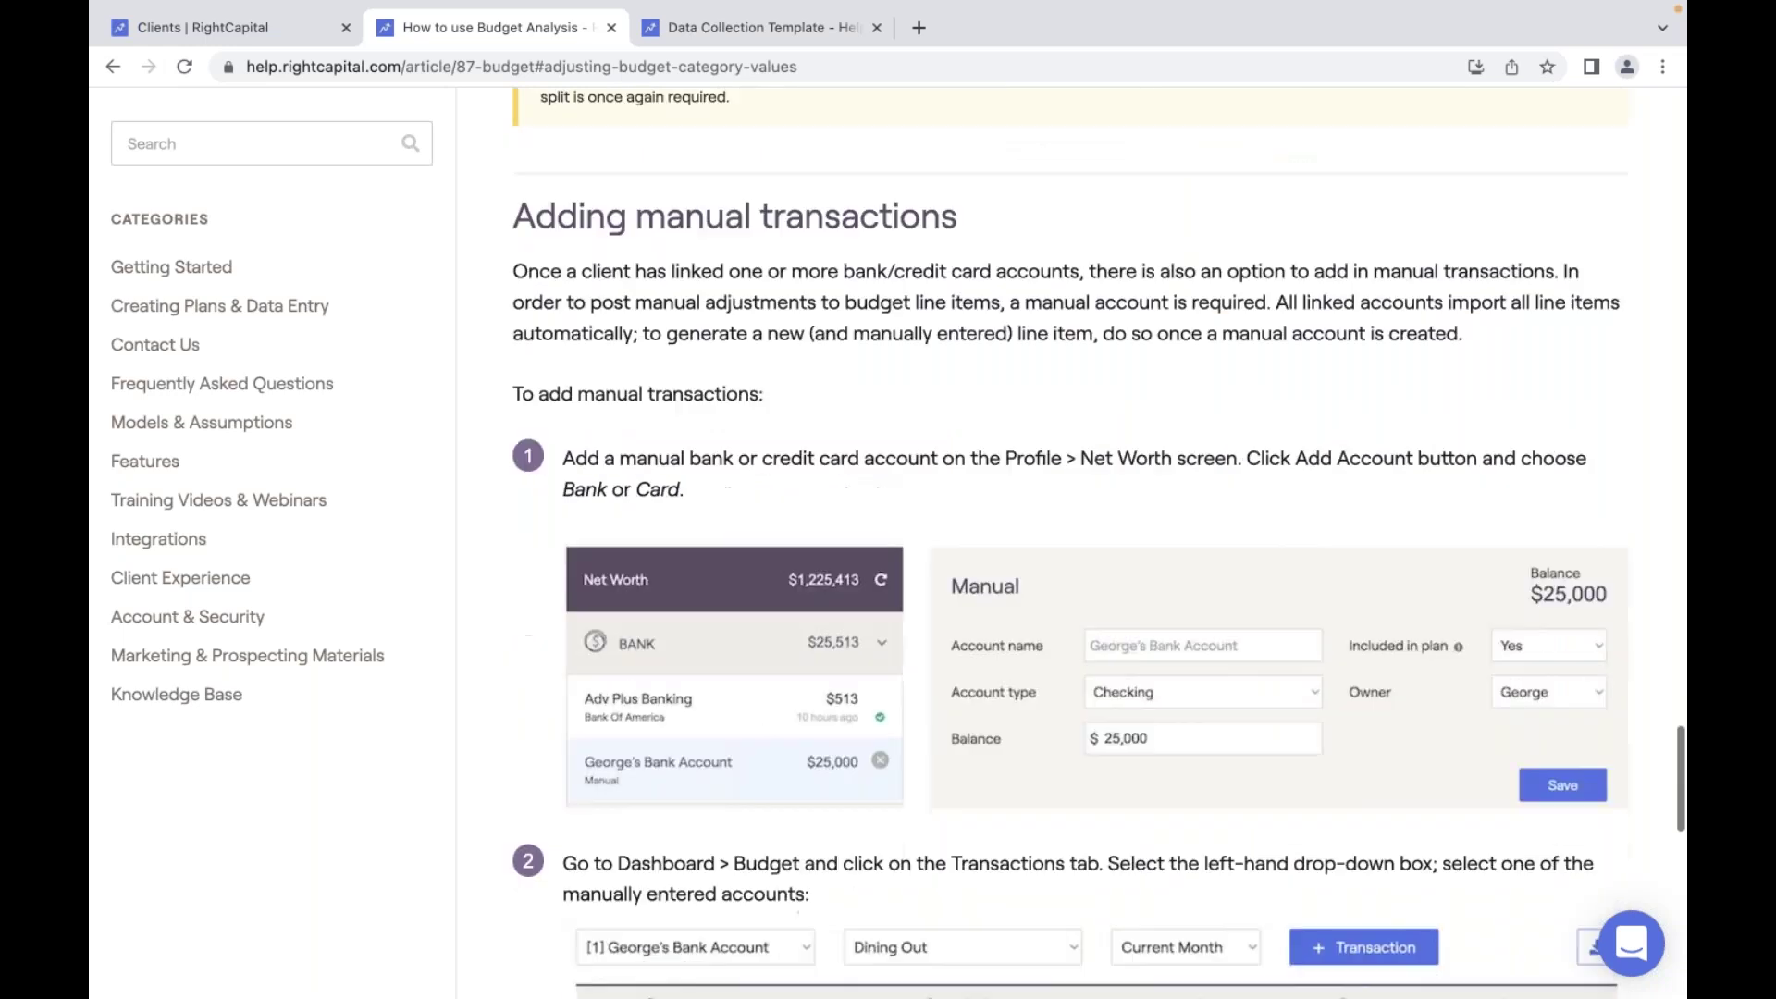
scroll(1071, 536, down, 5)
scroll(1071, 536, down, 10)
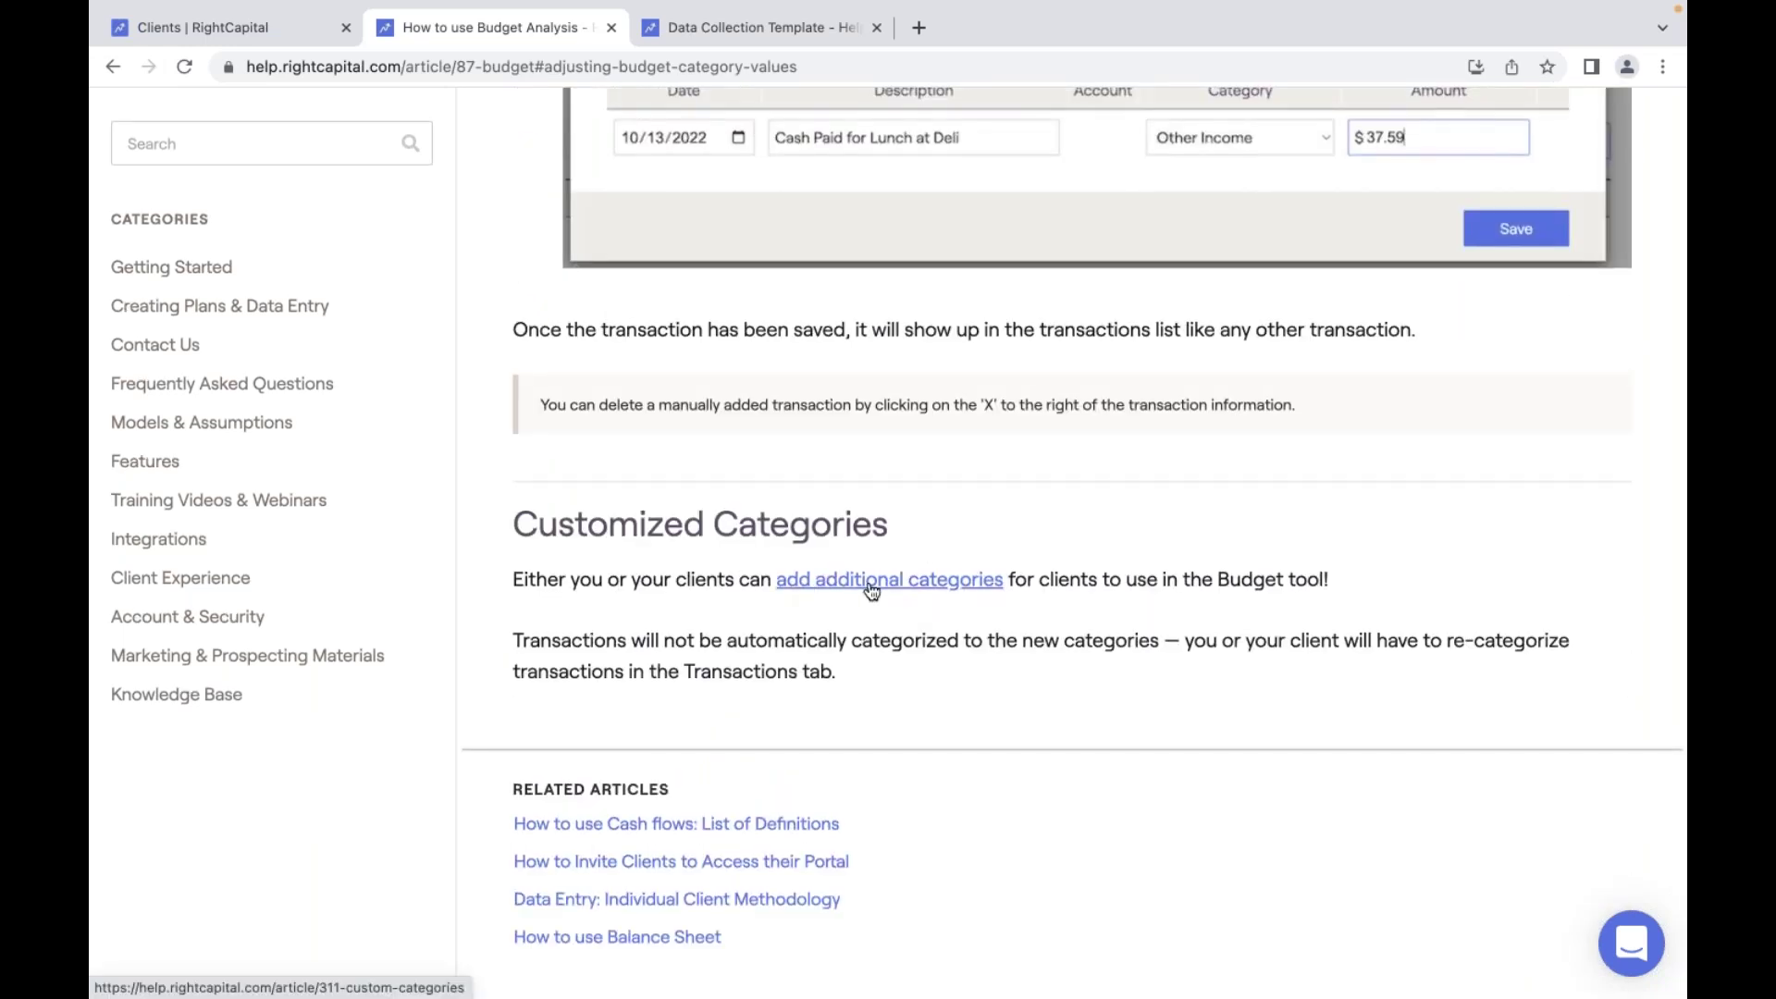
Open the linked article on adding additional budget categories and review how custom income and expense categories are added.
click(872, 588)
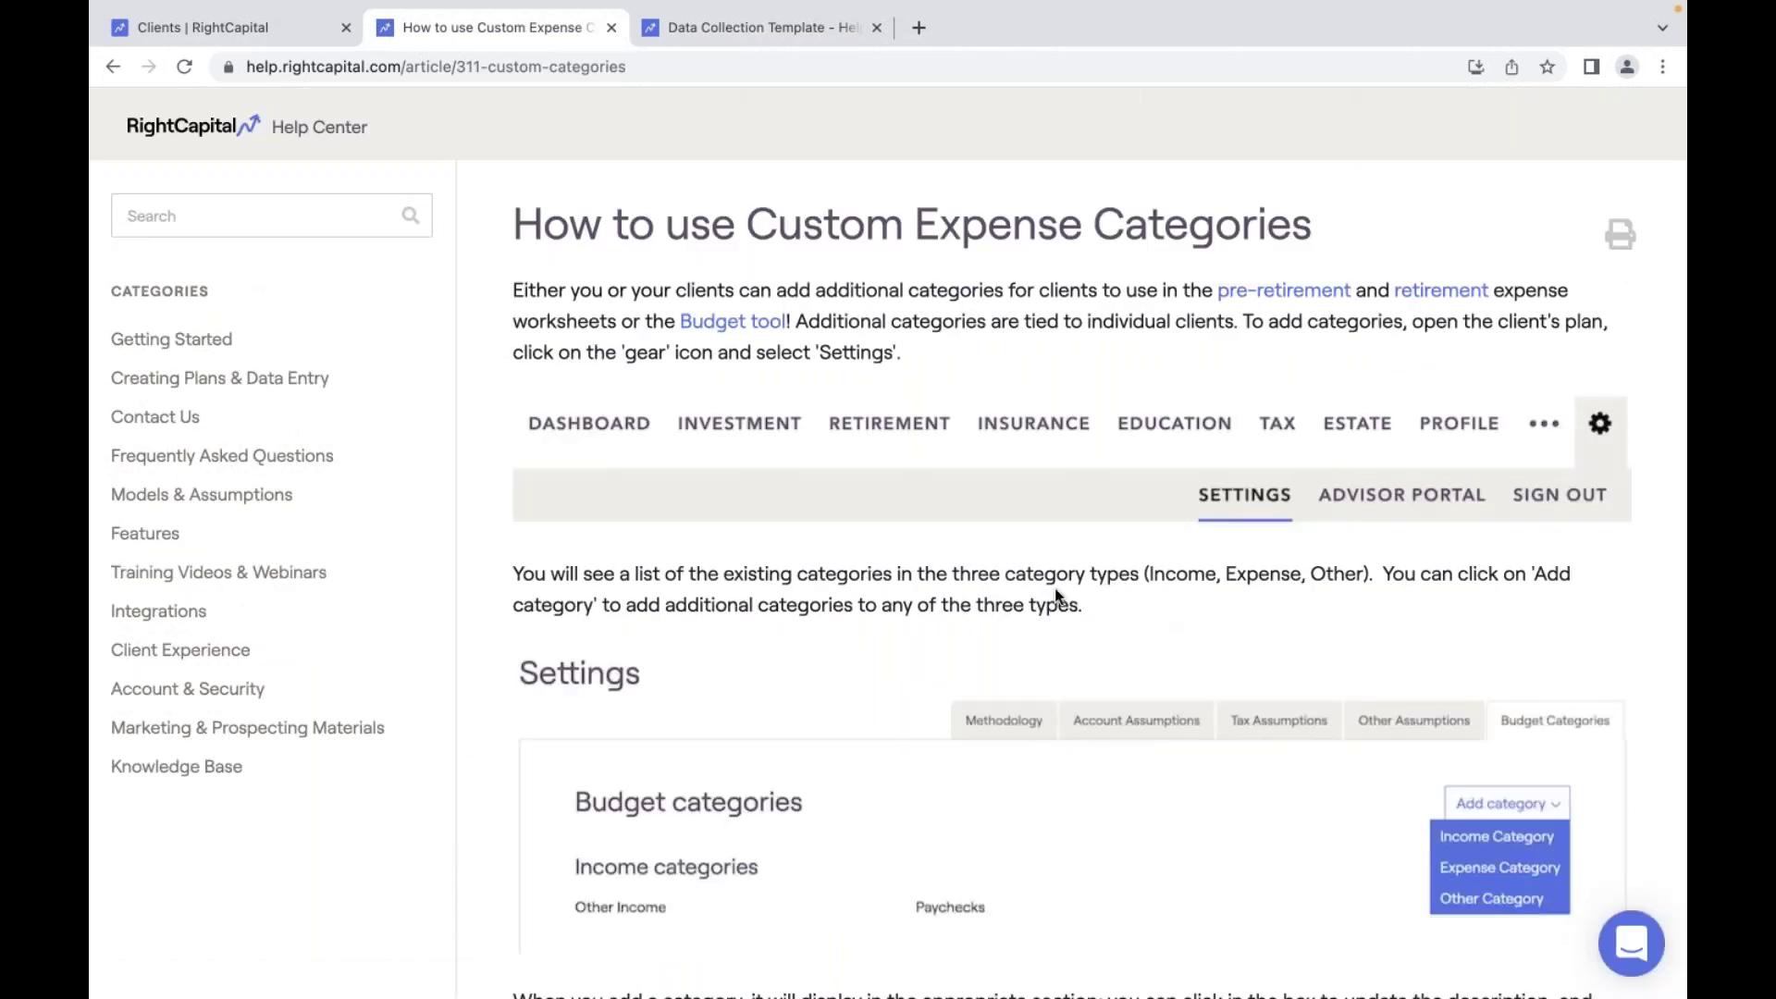
scroll(1058, 595, down, 3)
scroll(1056, 590, down, 4)
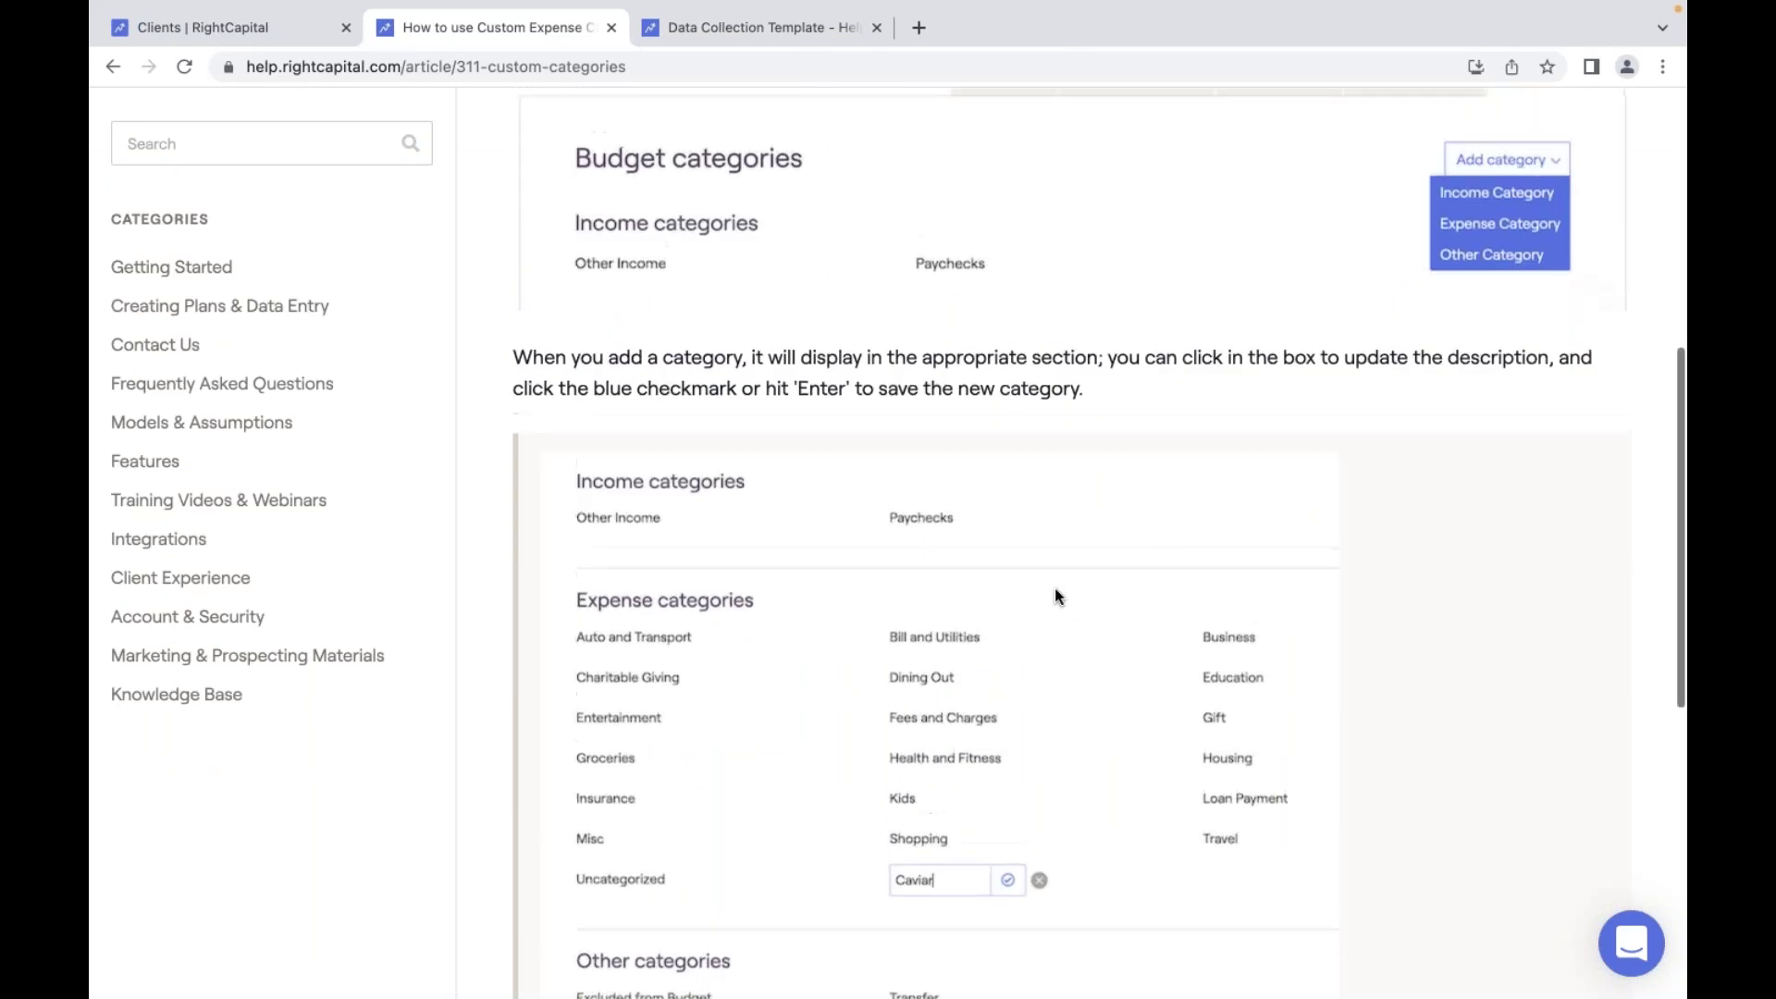
scroll(1056, 591, up, 1)
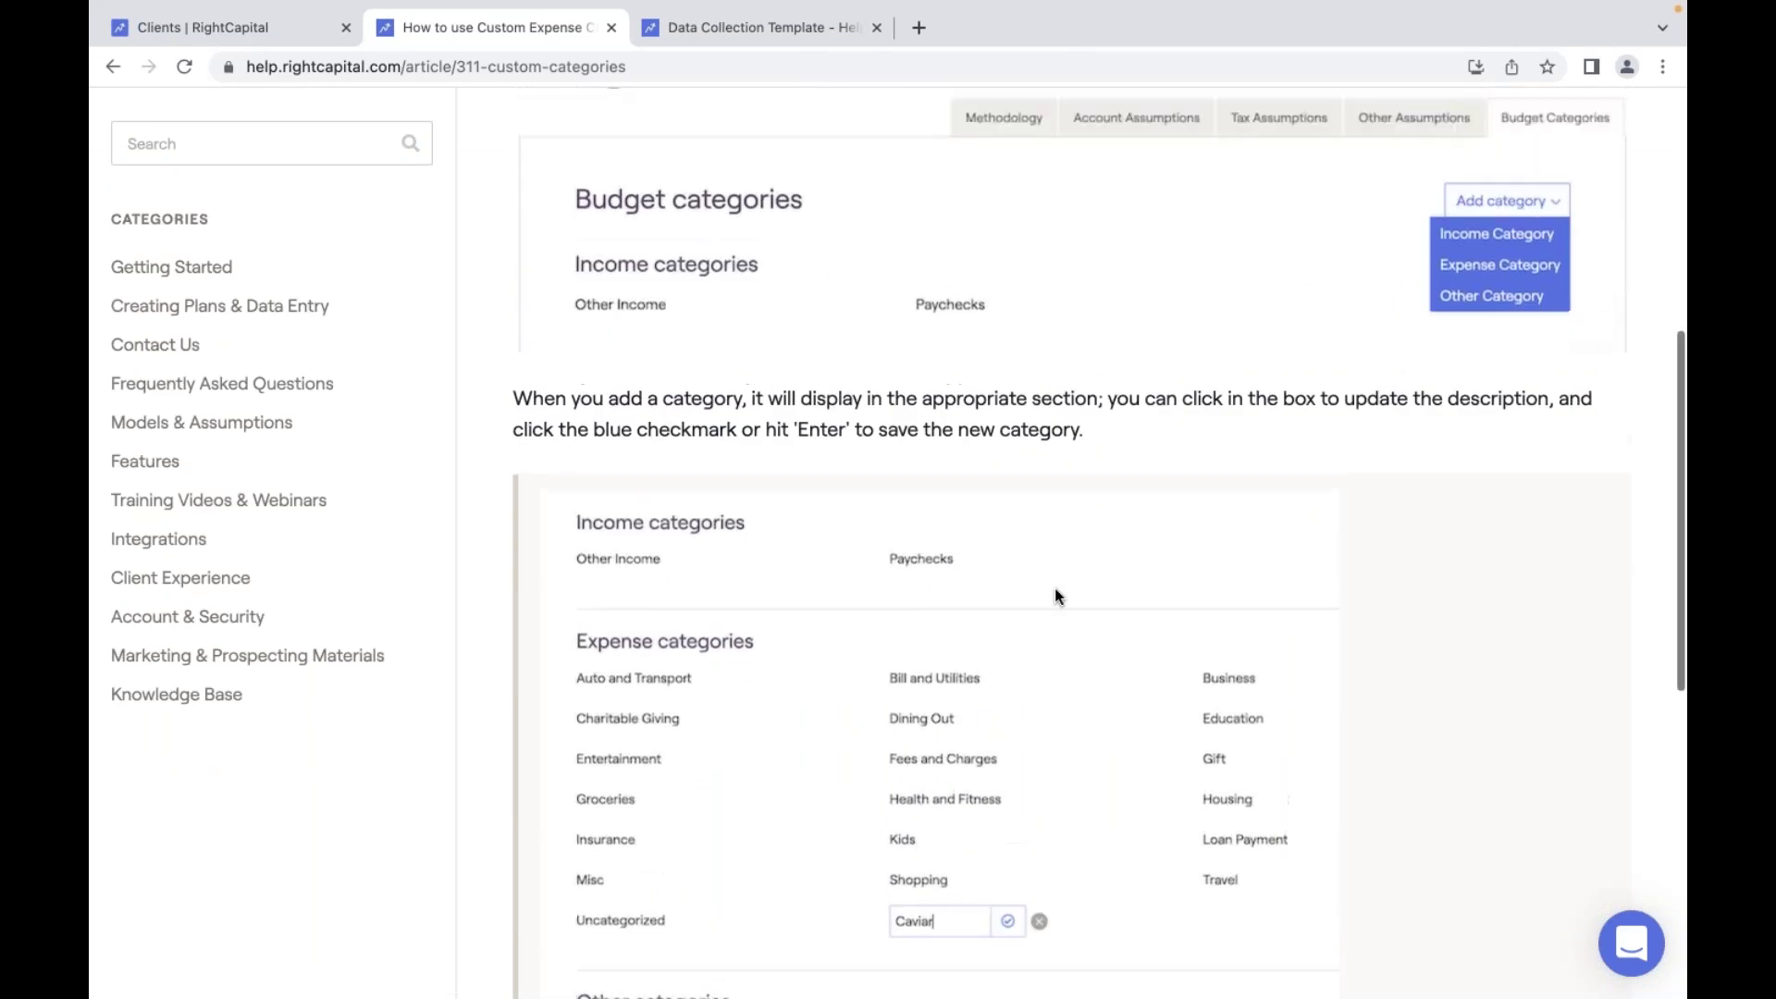
Open the Training Videos & Webinars resources and locate the list of previously recorded webinars.
click(259, 505)
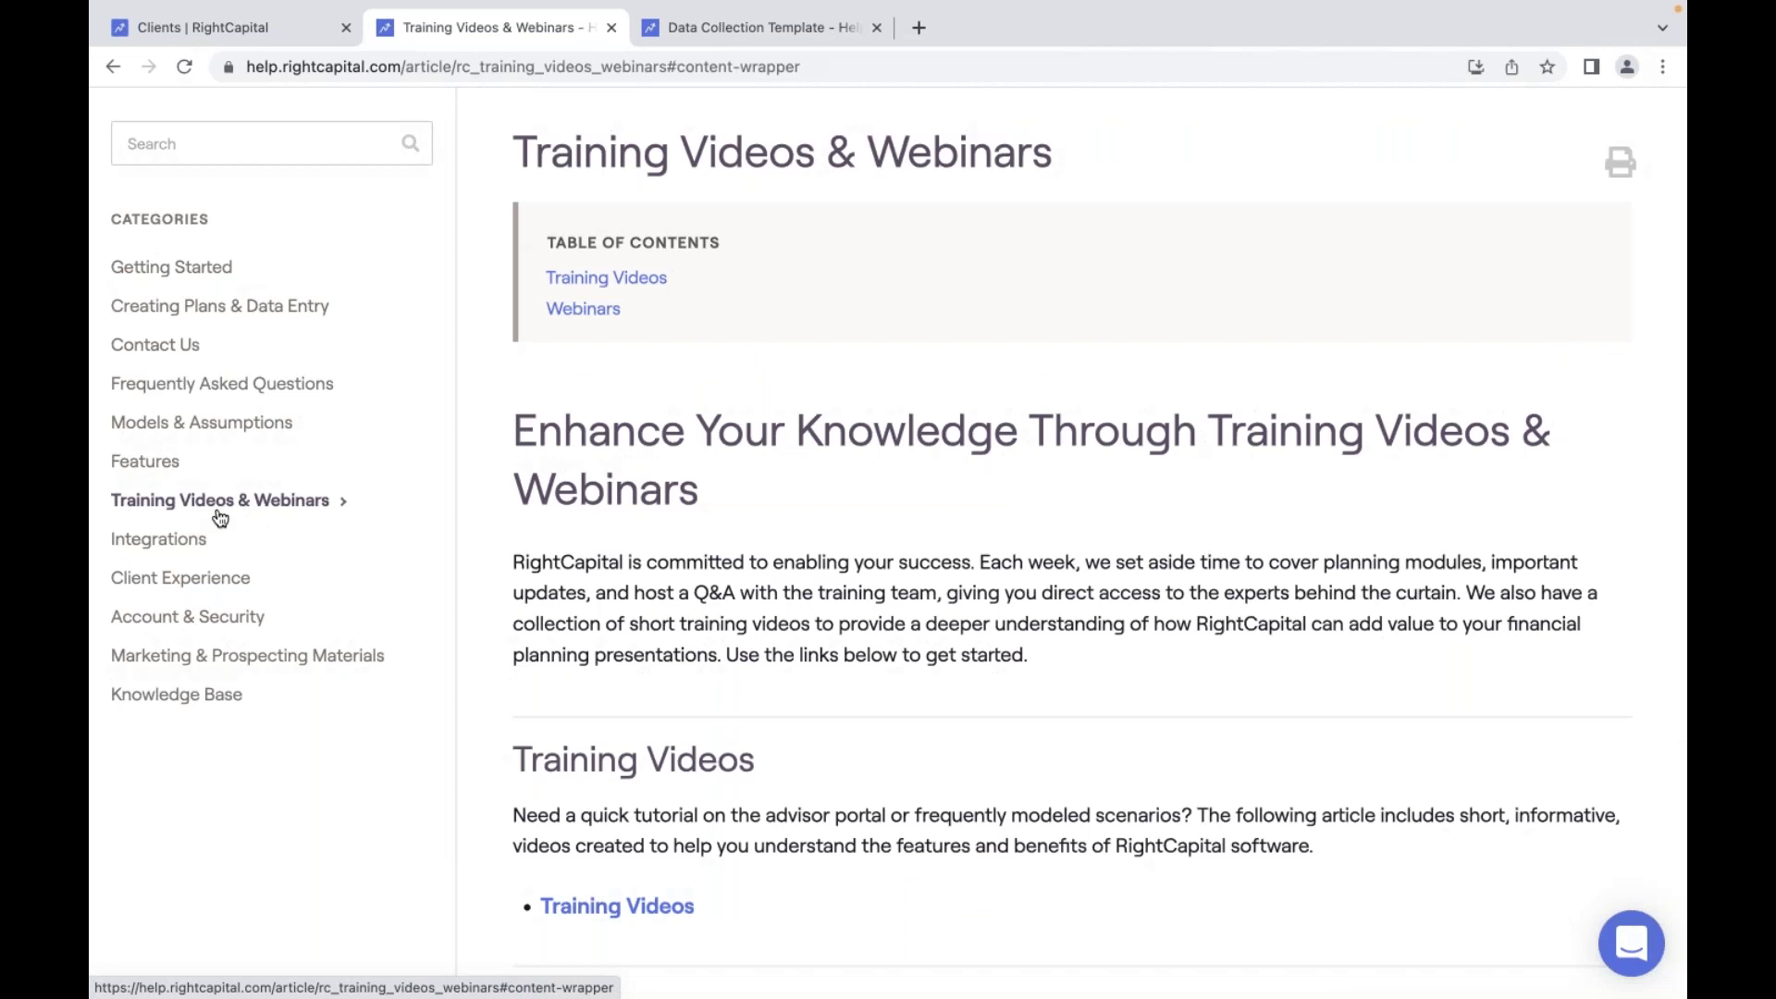
scroll(729, 355, up, 2)
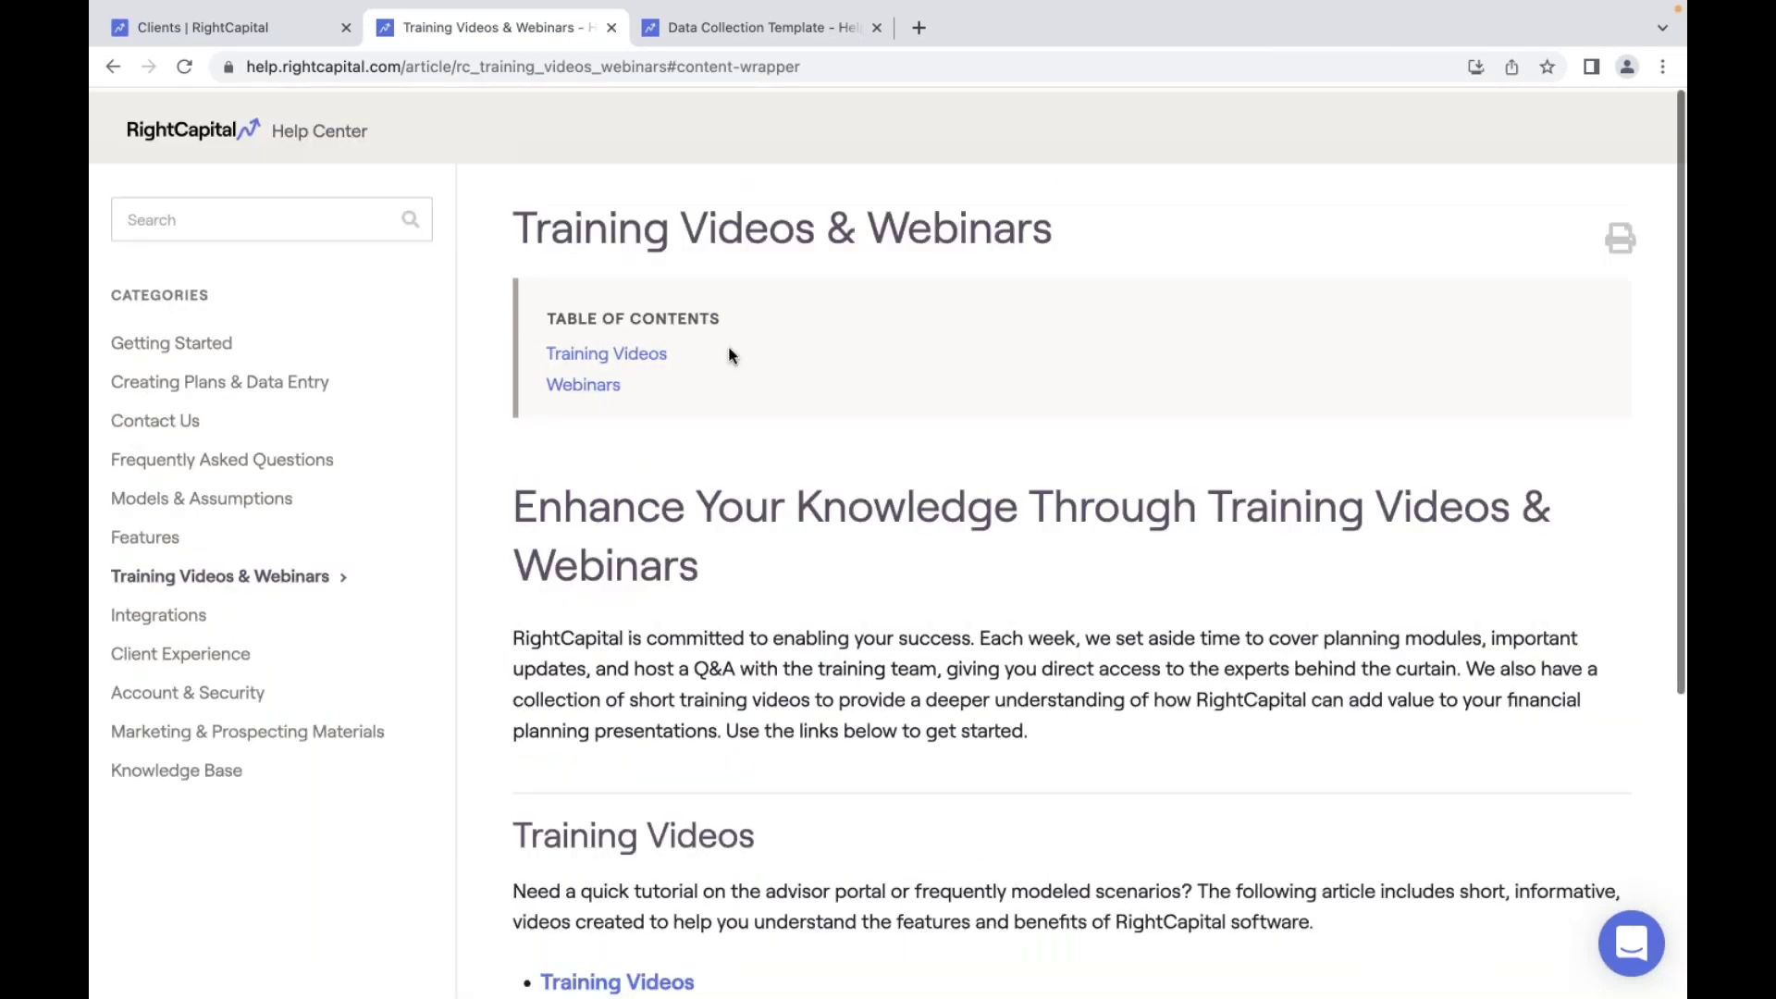
scroll(729, 355, down, 5)
click(693, 897)
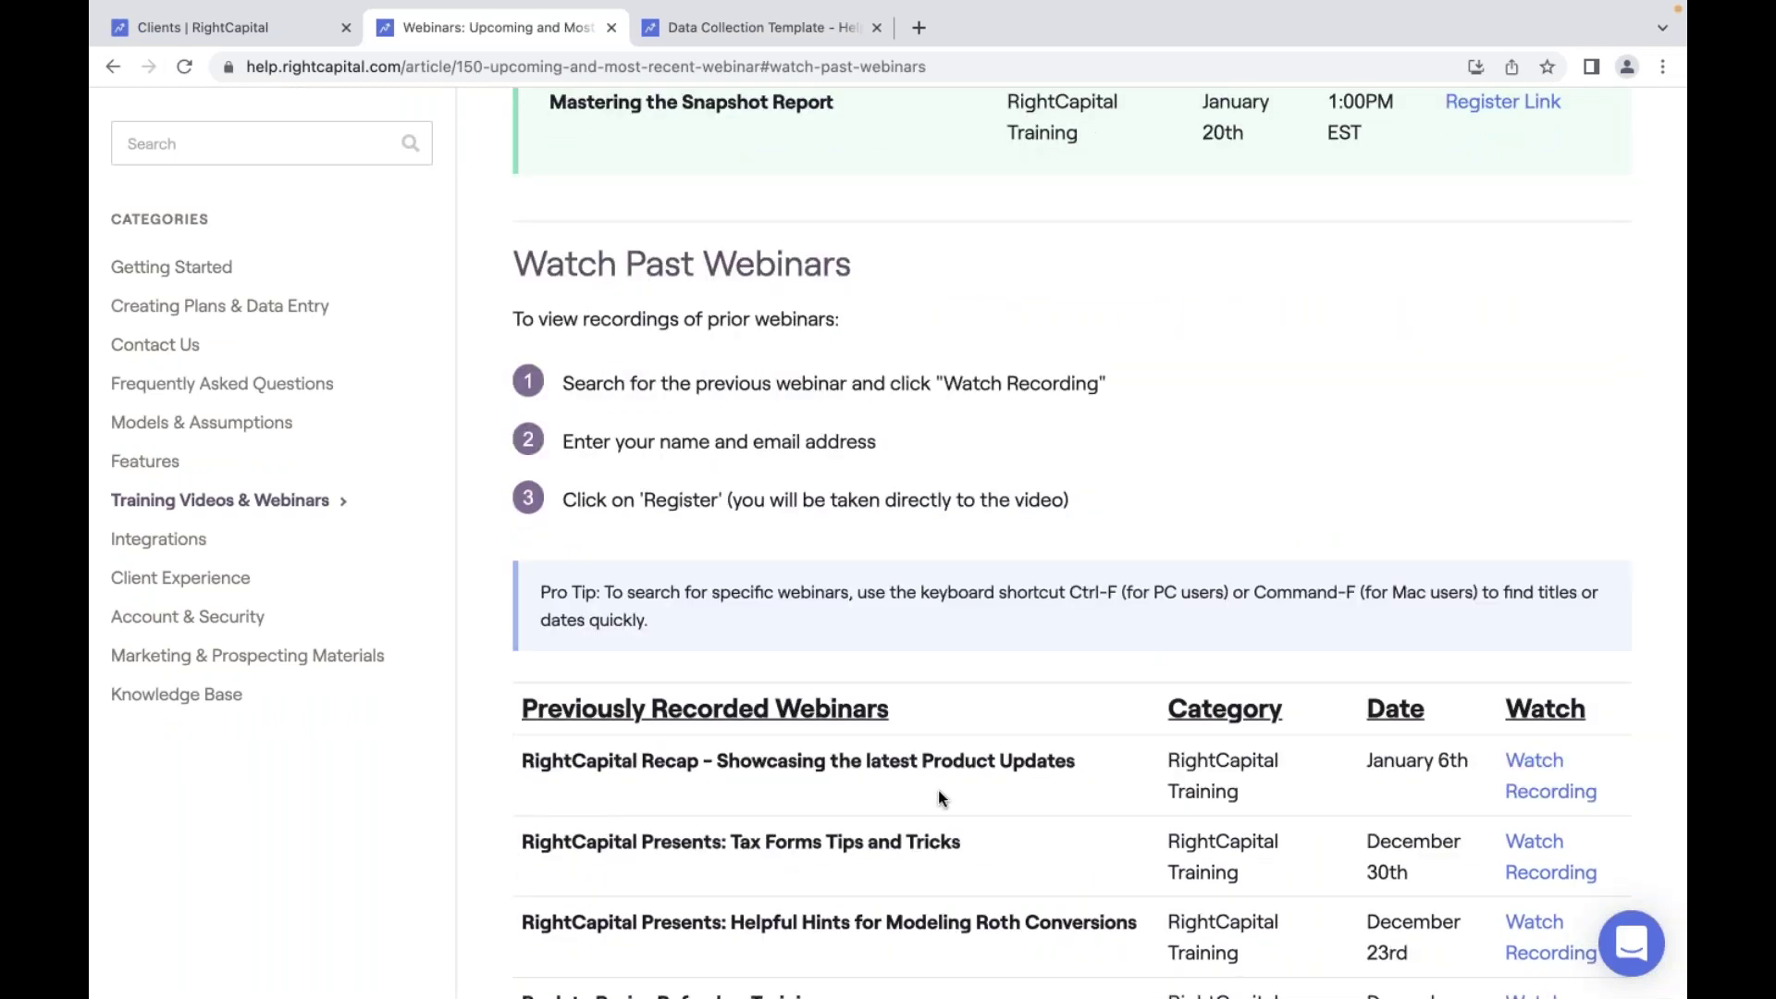
drag(523, 709, 912, 710)
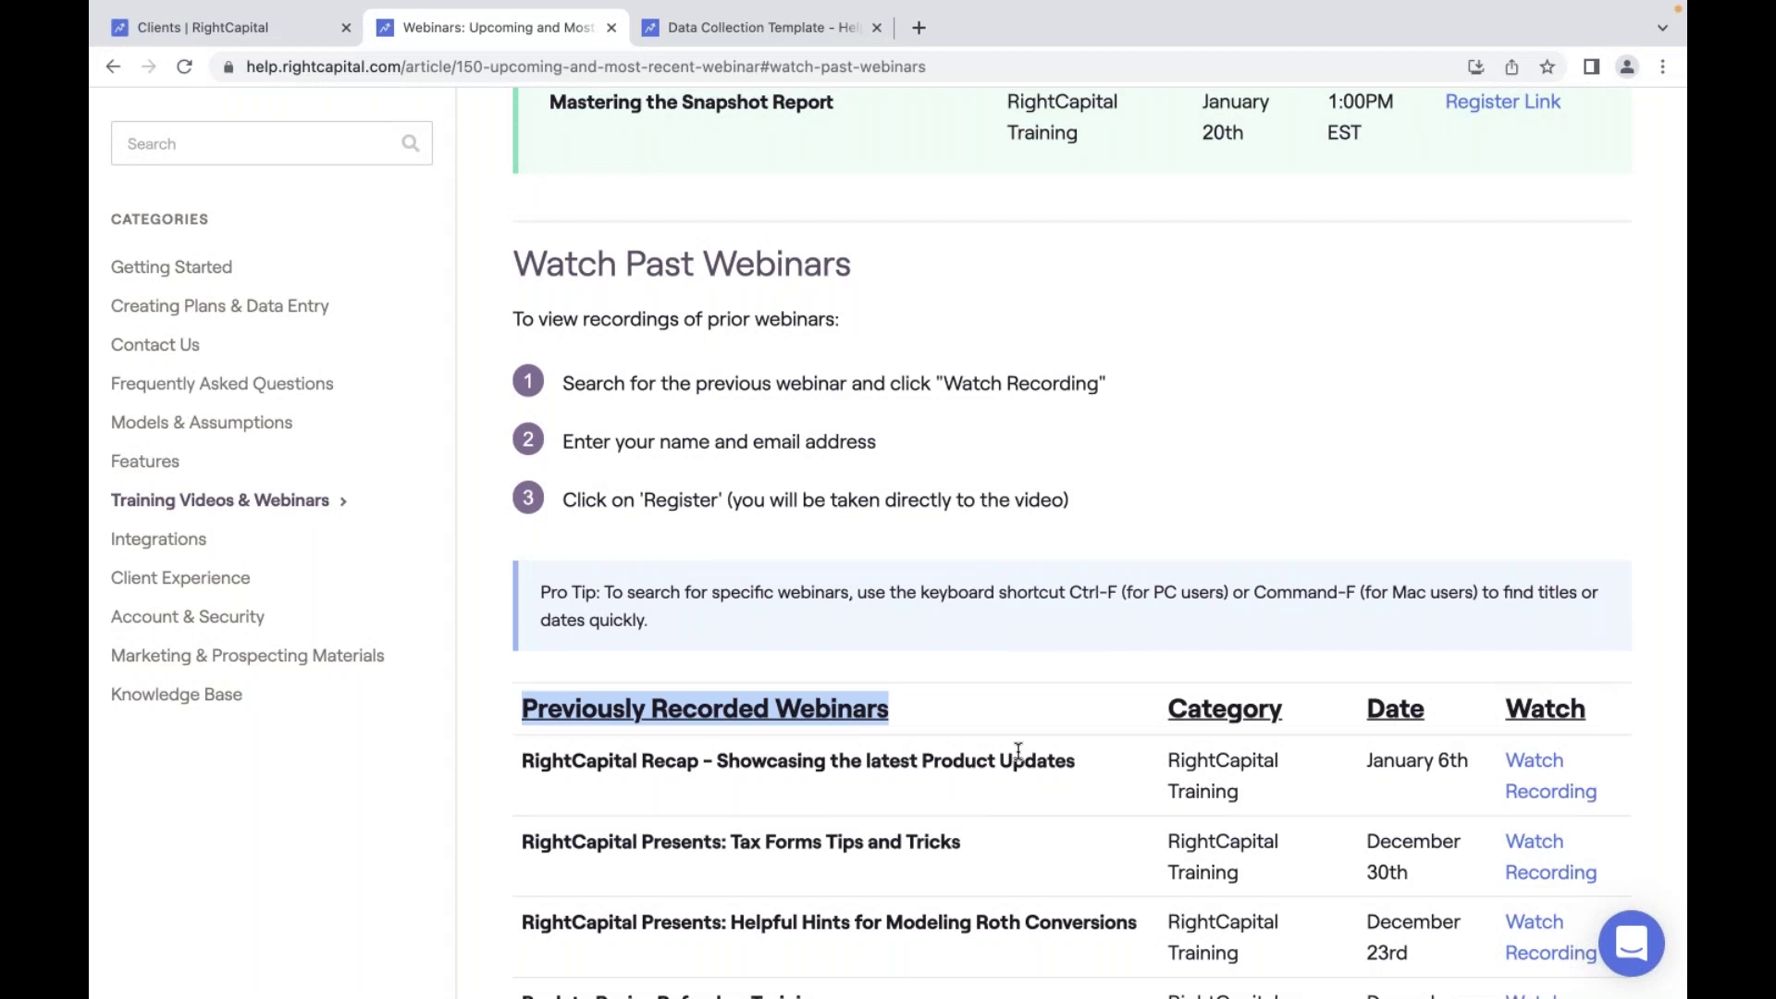
Return to the advisor's client list and open the support chat messenger.
click(283, 30)
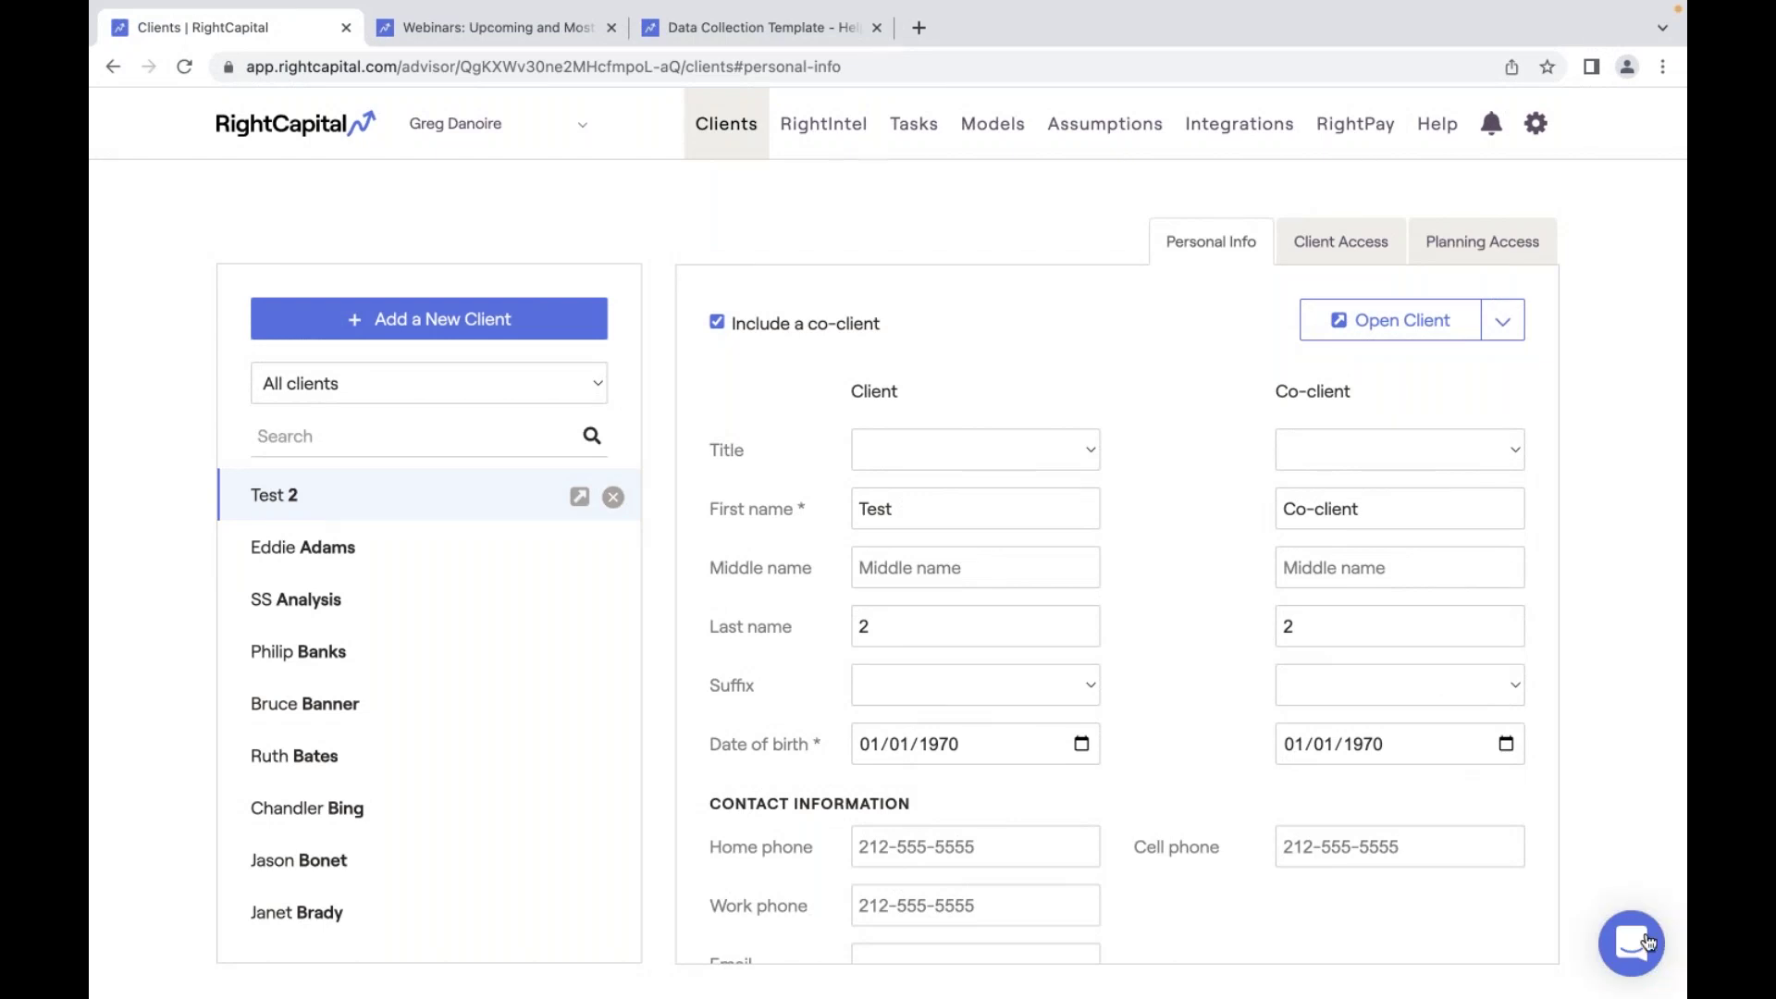
click(1648, 942)
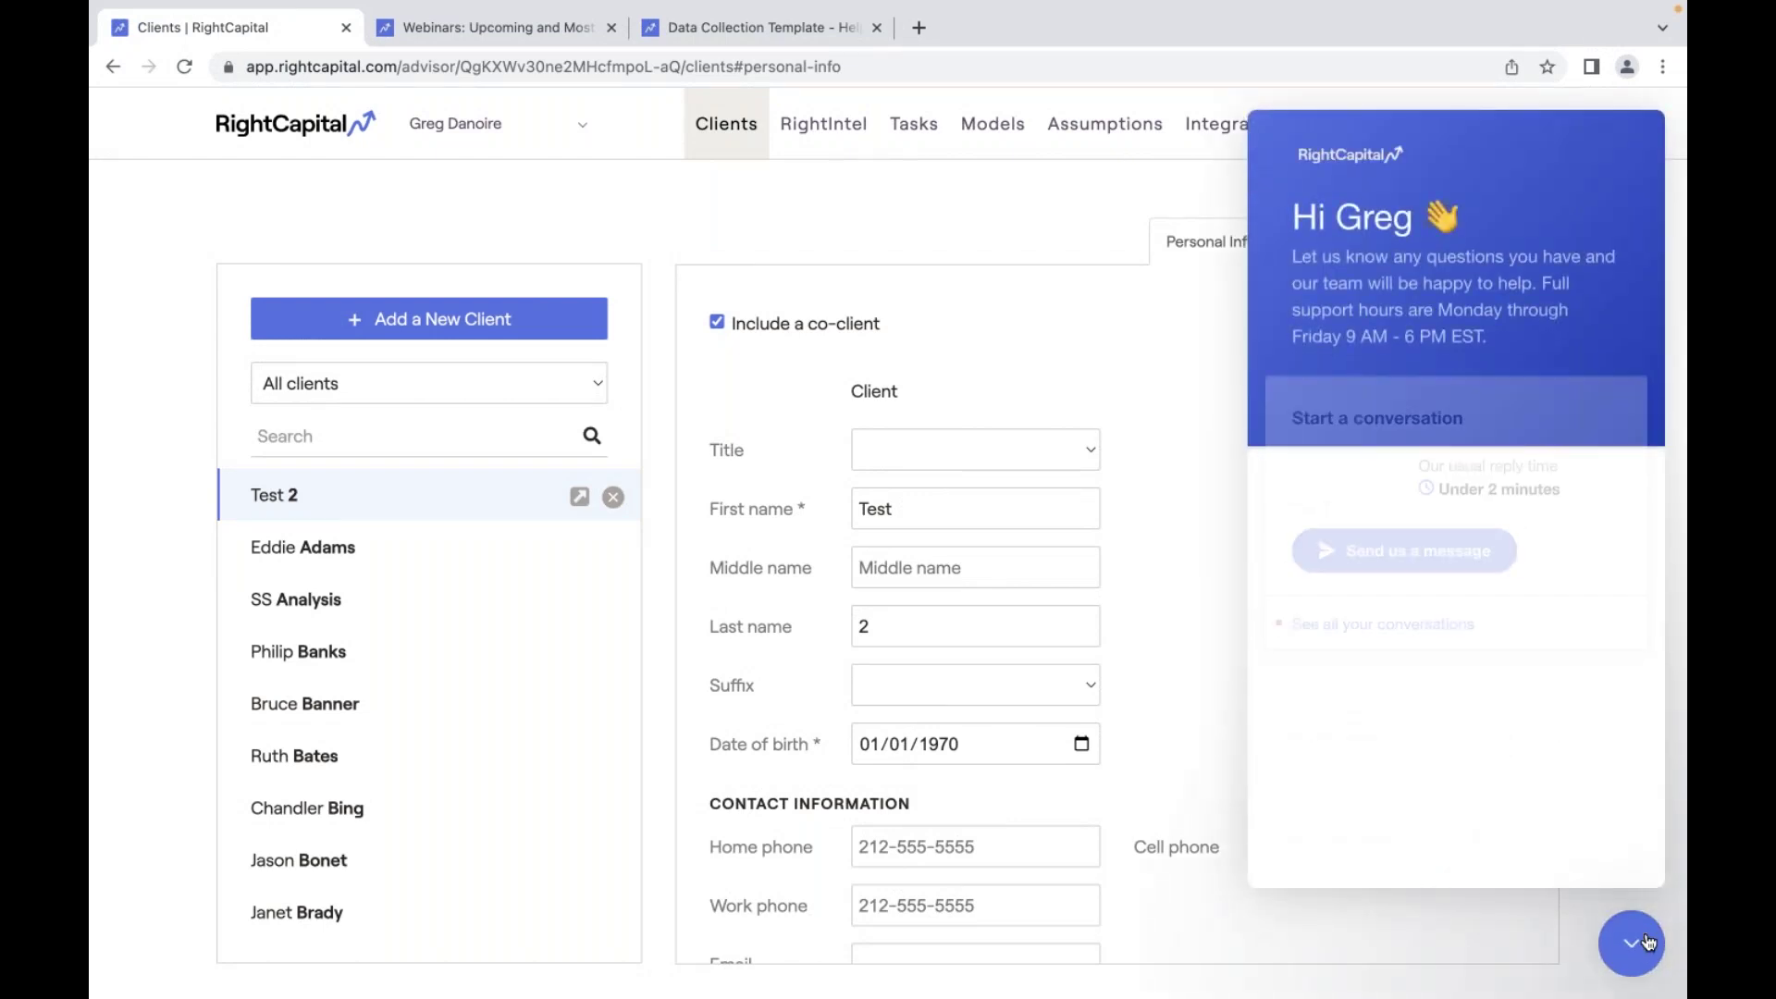